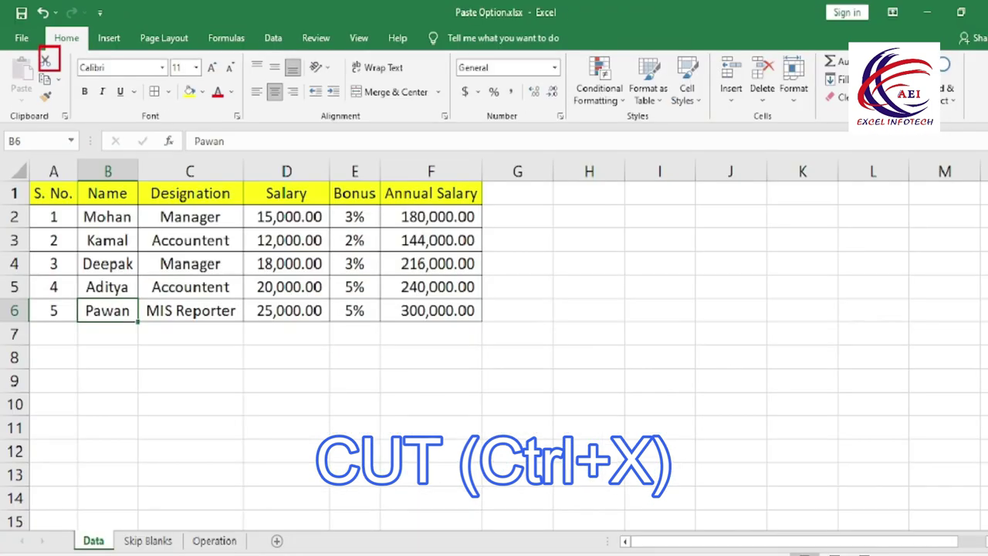
- Cut the Annual Salary column F1:F6 into column H and widen H to fit
{"action": "left_click", "coordinate": [421, 326]}
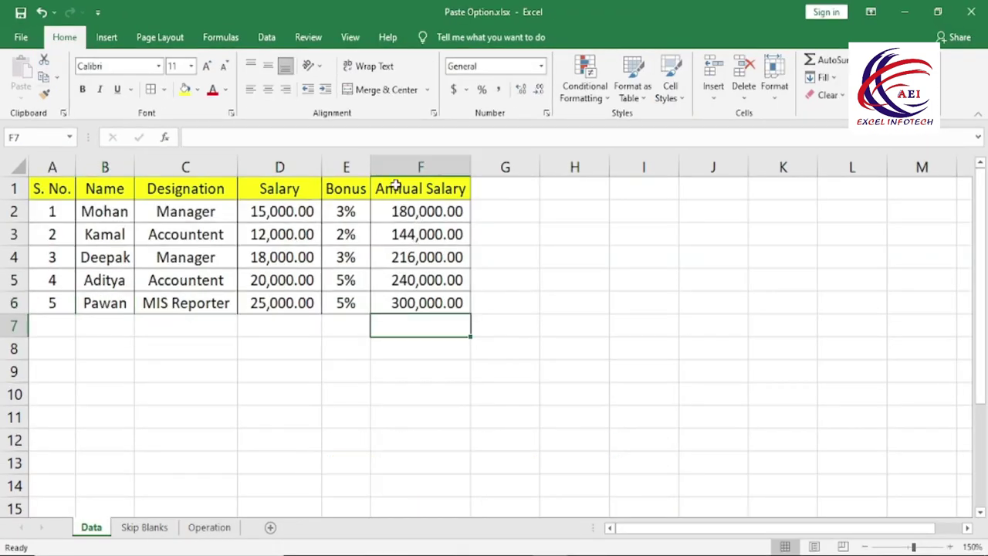
{"action": "left_click_drag", "start_coordinate": [397, 189], "coordinate": [396, 303]}
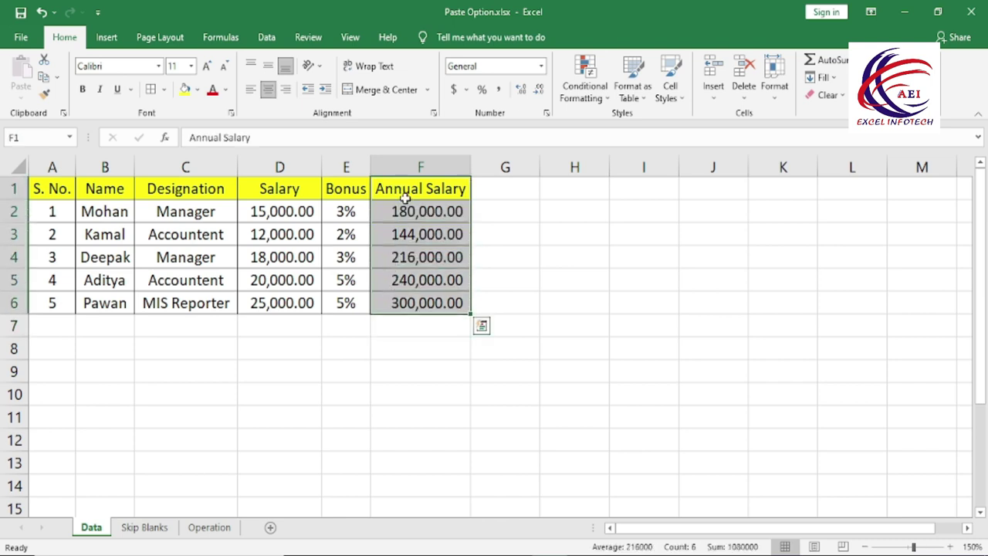
{"action": "left_click", "coordinate": [44, 60]}
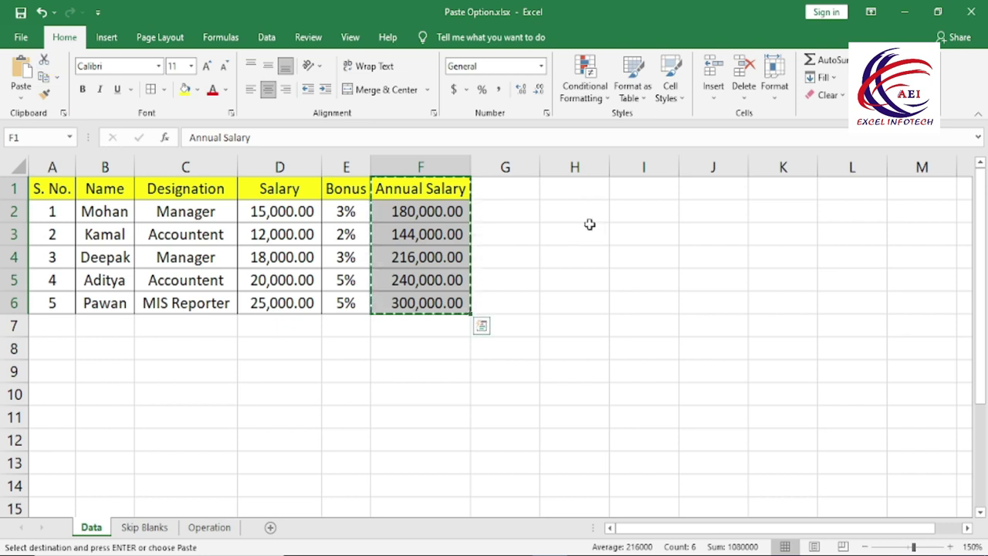
{"action": "left_click", "coordinate": [565, 194]}
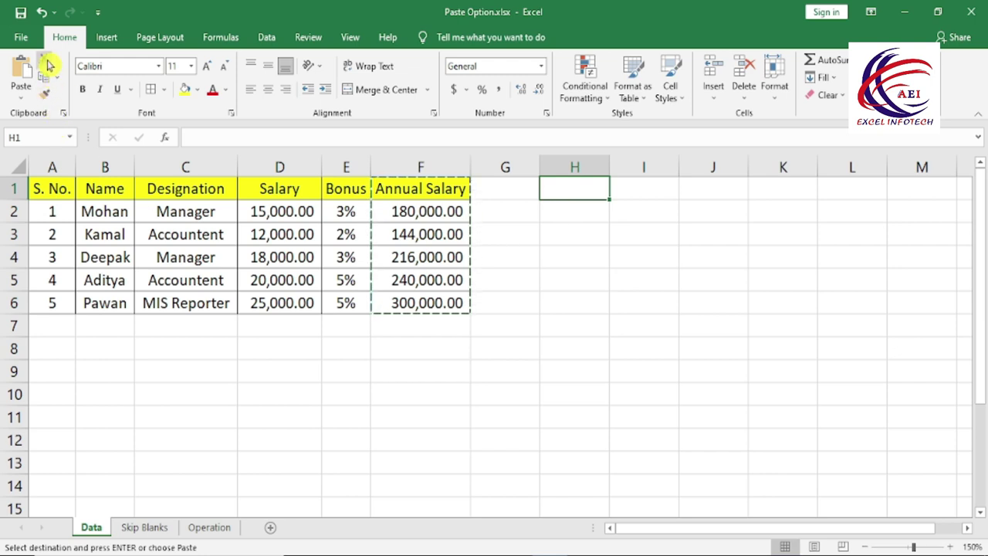
{"action": "left_click", "coordinate": [21, 74]}
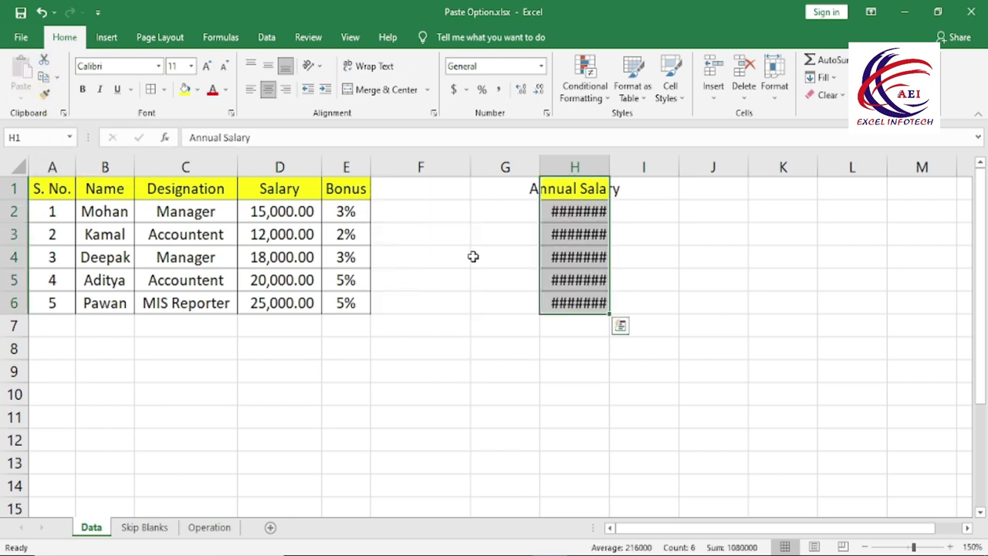
{"action": "double_click", "coordinate": [610, 160]}
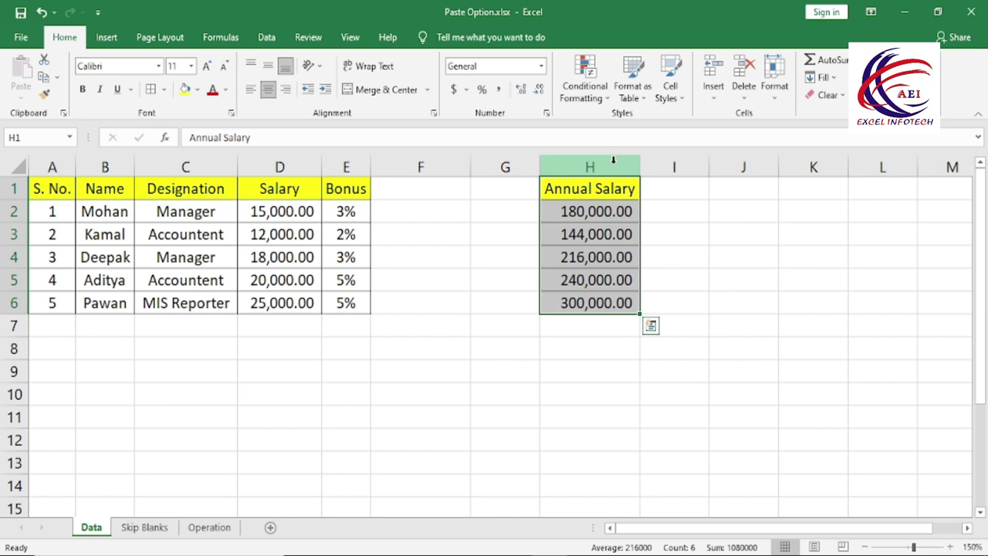
{"action": "left_click", "coordinate": [562, 262]}
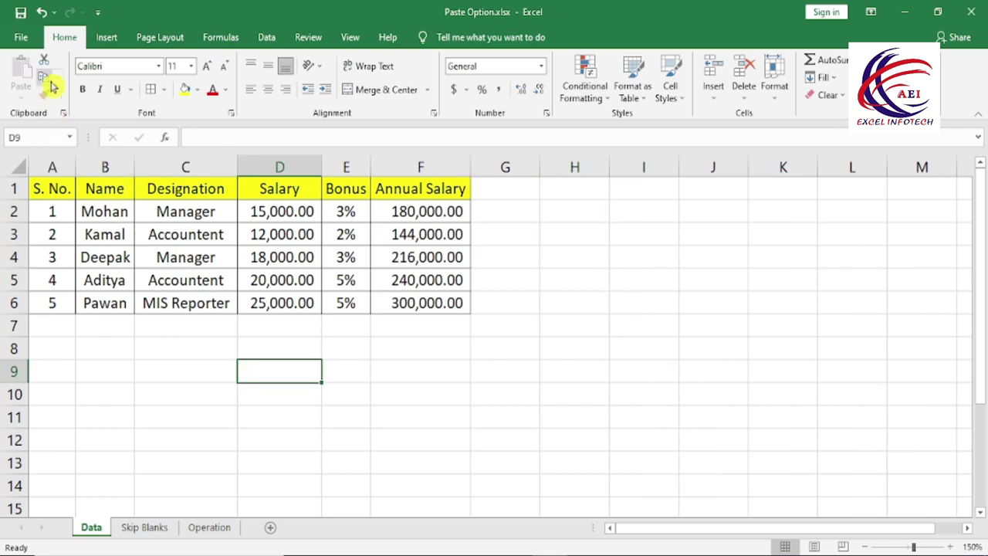
- Copy the Name column B1:B6 and paste it into H1
{"action": "left_click", "coordinate": [55, 78]}
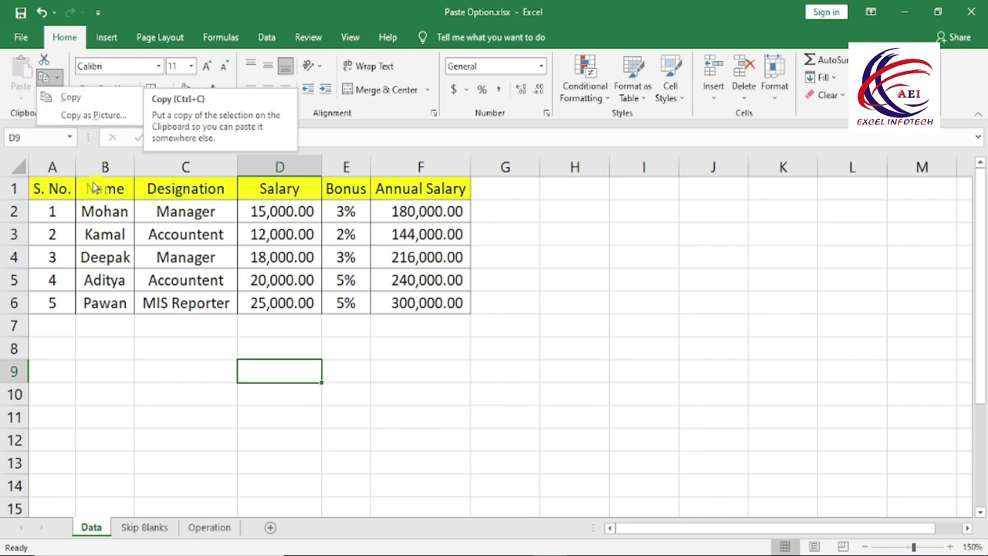
{"action": "left_click", "coordinate": [172, 410]}
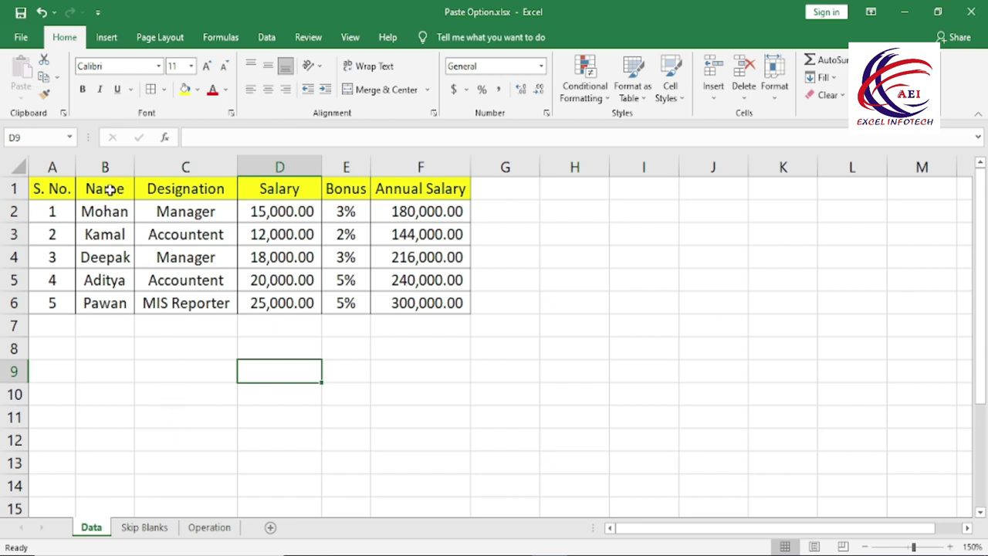
{"action": "left_click_drag", "start_coordinate": [105, 188], "coordinate": [105, 303]}
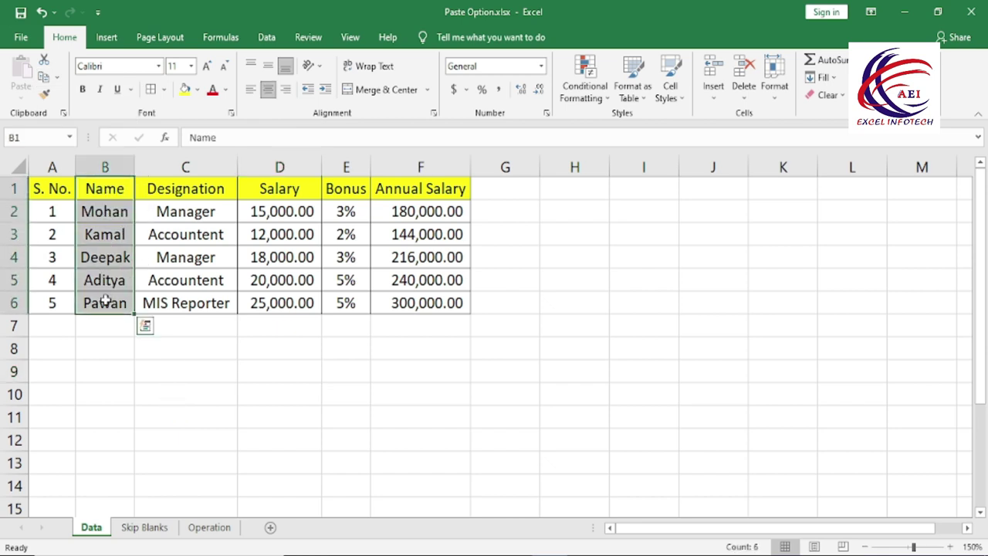
{"action": "left_click", "coordinate": [54, 80]}
{"action": "left_click", "coordinate": [67, 98]}
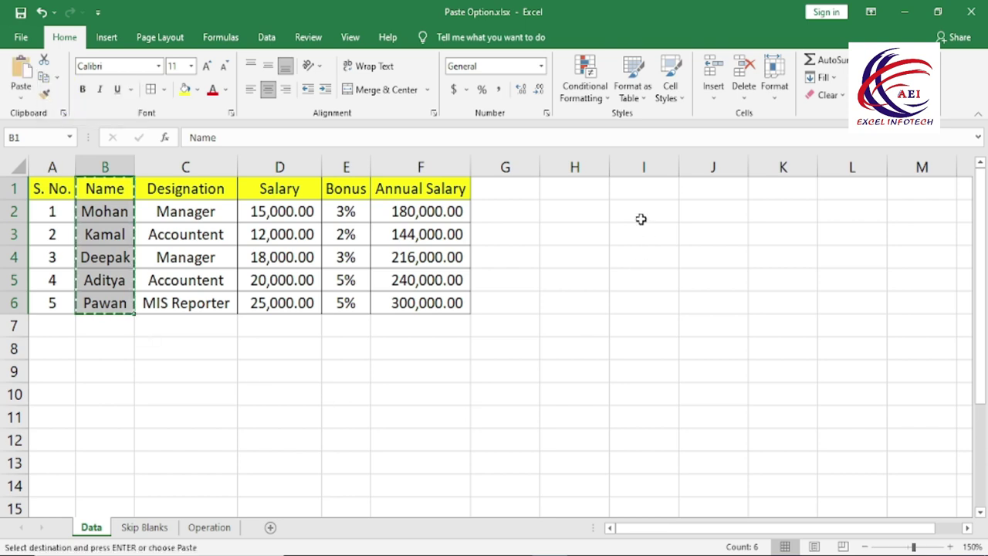
{"action": "left_click", "coordinate": [590, 190]}
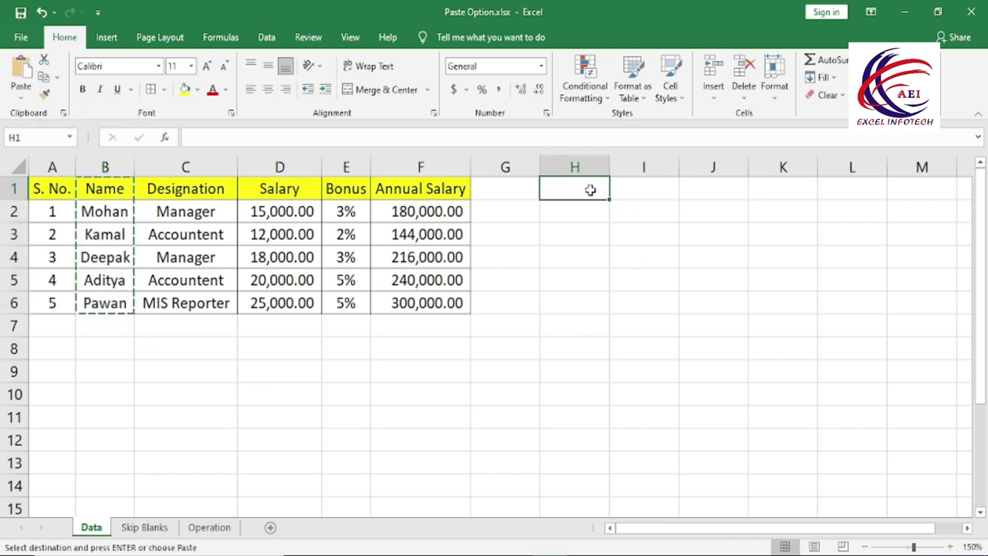
{"action": "left_click", "coordinate": [23, 79]}
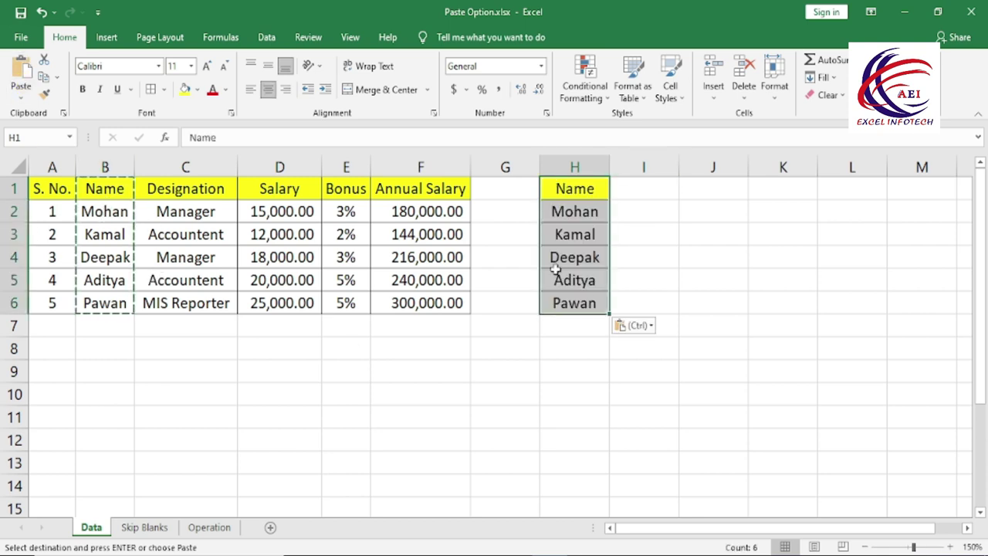
- Select the pasted names in H1:H6
{"action": "left_click", "coordinate": [58, 78]}
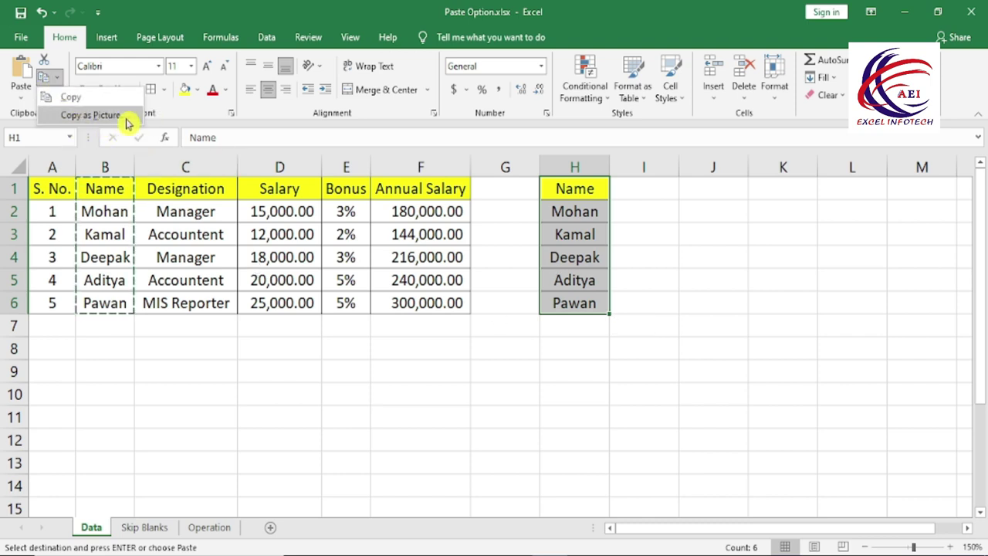
{"action": "key", "text": "Escape"}
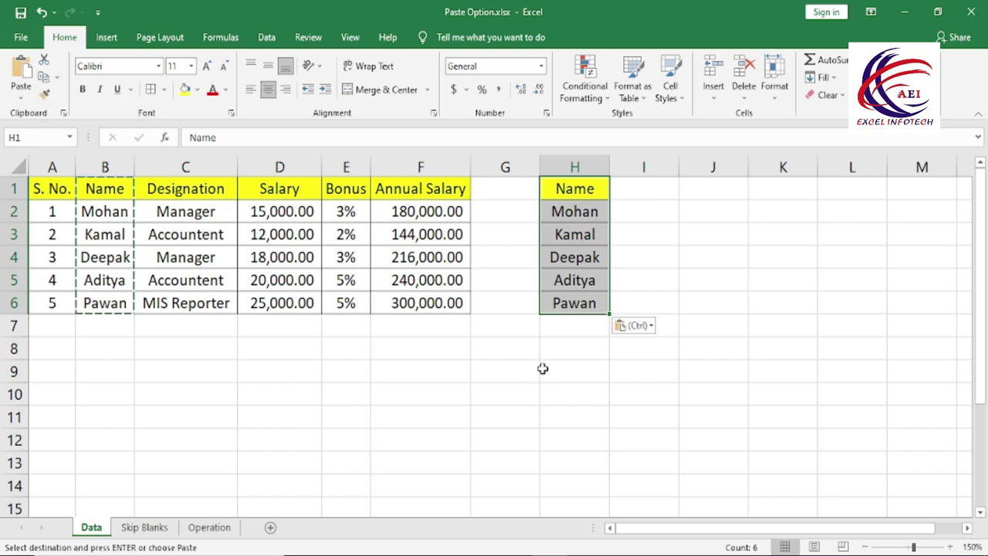
{"action": "left_click", "coordinate": [572, 196]}
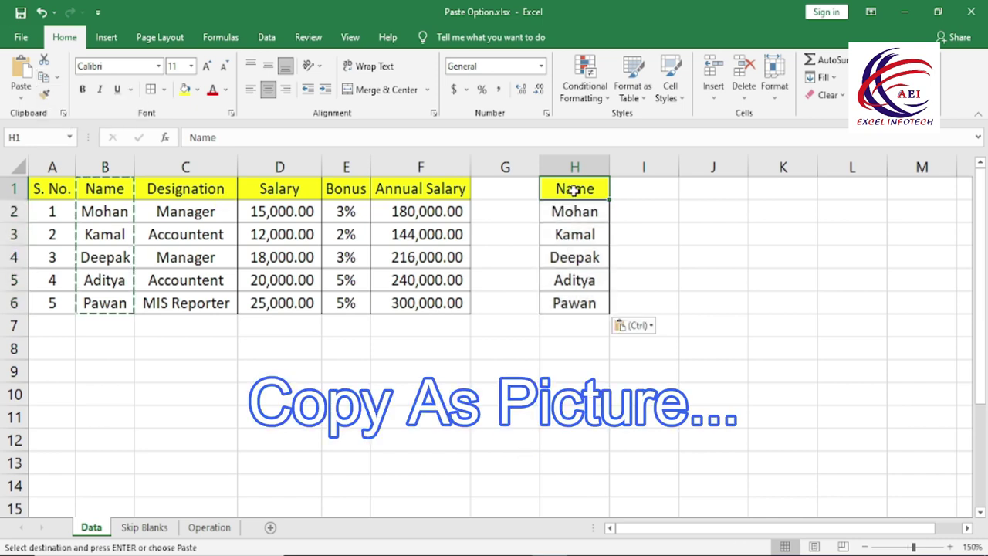
{"action": "left_click_drag", "start_coordinate": [572, 190], "coordinate": [577, 314]}
{"action": "left_click", "coordinate": [577, 312]}
{"action": "left_click_drag", "start_coordinate": [564, 199], "coordinate": [566, 301]}
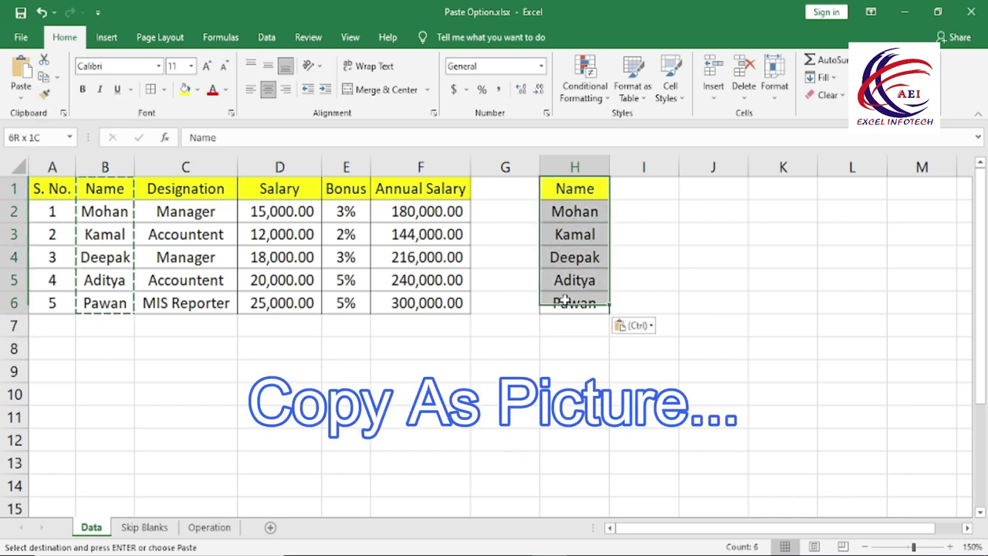
{"action": "left_click", "coordinate": [57, 77]}
- Copy H1:H6 as a picture using 'As shown on screen' and 'Picture' format
{"action": "left_click", "coordinate": [85, 114]}
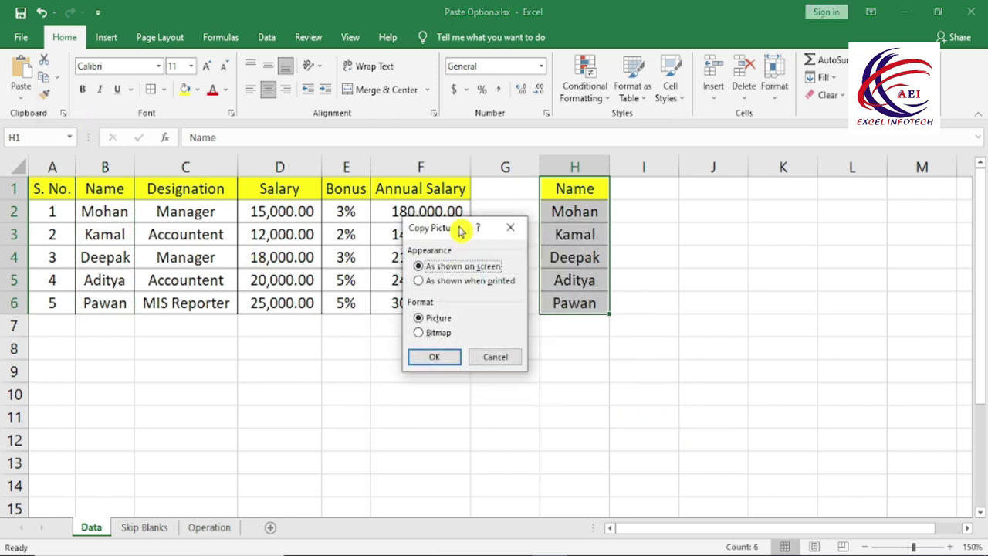
{"action": "left_click_drag", "start_coordinate": [460, 231], "coordinate": [387, 194]}
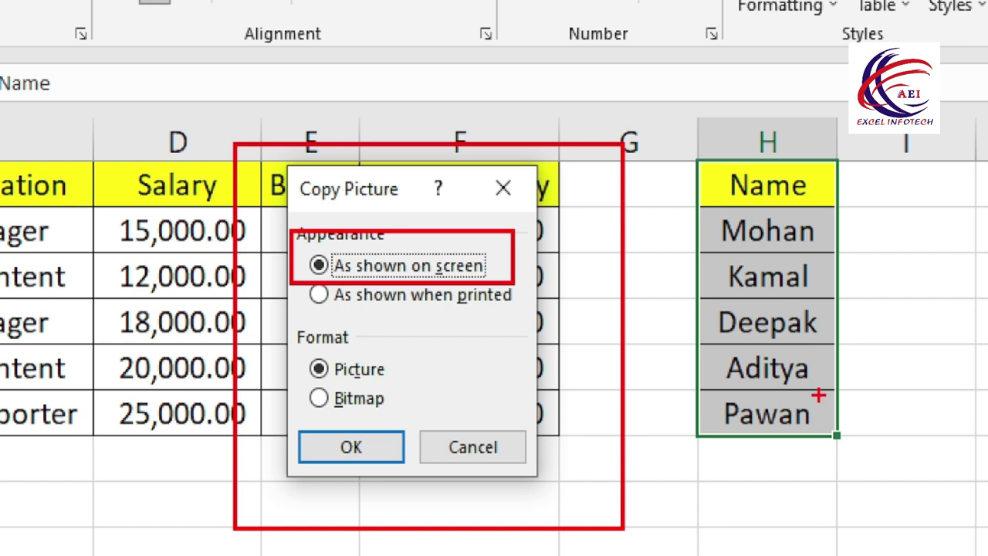
{"action": "left_click_drag", "start_coordinate": [397, 400], "coordinate": [421, 400]}
{"action": "left_click_drag", "start_coordinate": [391, 369], "coordinate": [424, 369]}
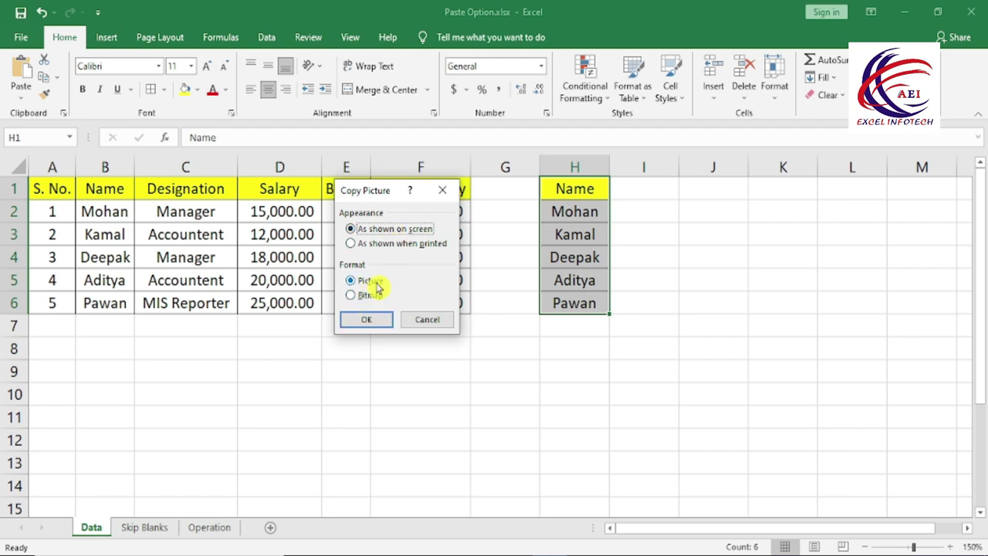
{"action": "left_click", "coordinate": [377, 318]}
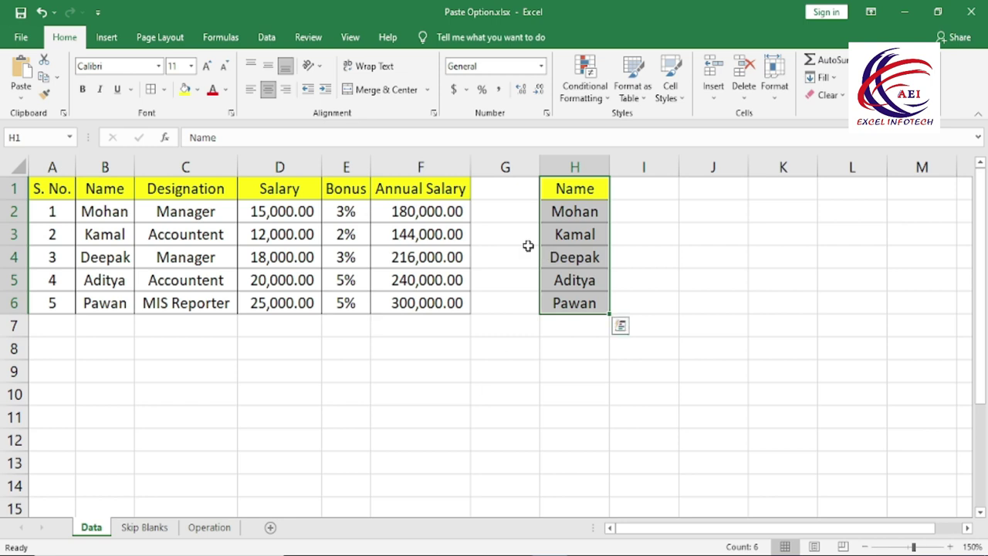
- Paste the names as a picture and enlarge it
{"action": "left_click", "coordinate": [26, 74]}
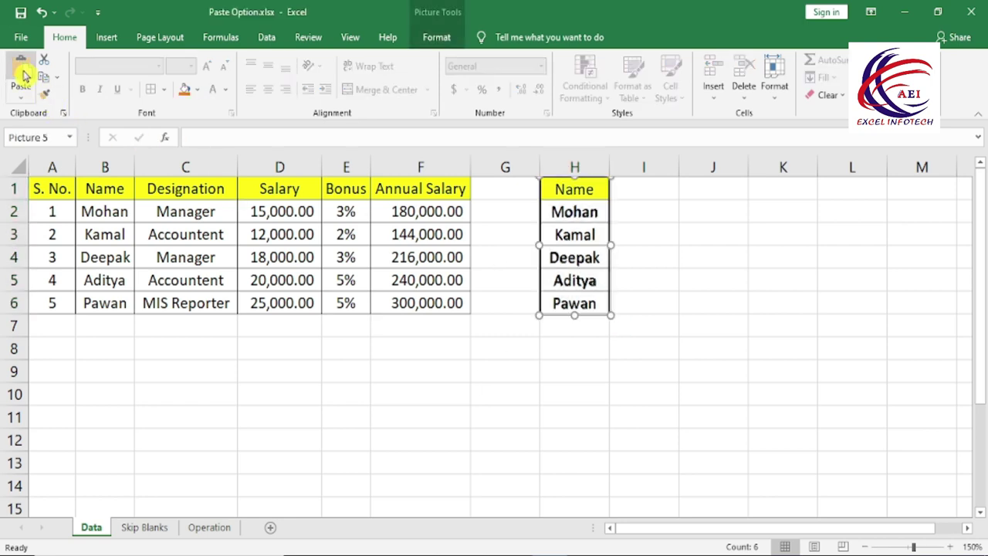
{"action": "left_click_drag", "start_coordinate": [572, 242], "coordinate": [710, 266]}
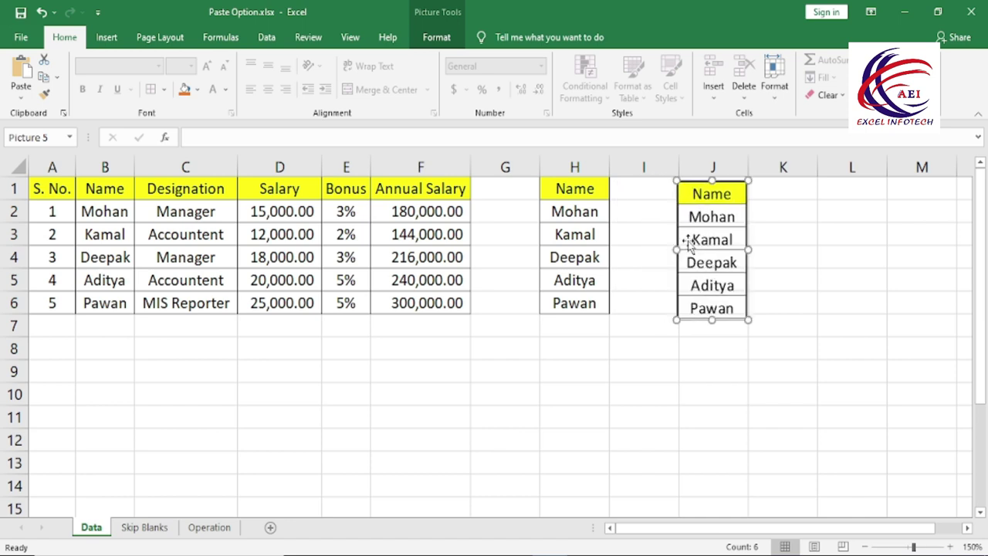
{"action": "mouse_move", "coordinate": [748, 319]}
{"action": "left_mouse_down"}
{"action": "mouse_move", "coordinate": [804, 426]}
{"action": "mouse_move", "coordinate": [767, 357]}
{"action": "left_mouse_up"}
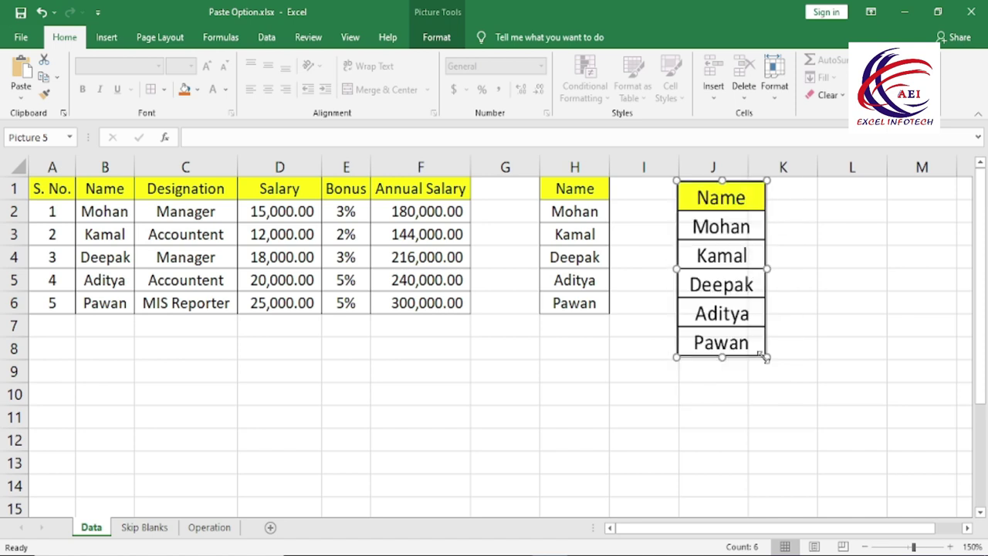
- Copy the names again as a Bitmap picture and paste the bitmap copy
{"action": "left_click", "coordinate": [57, 78]}
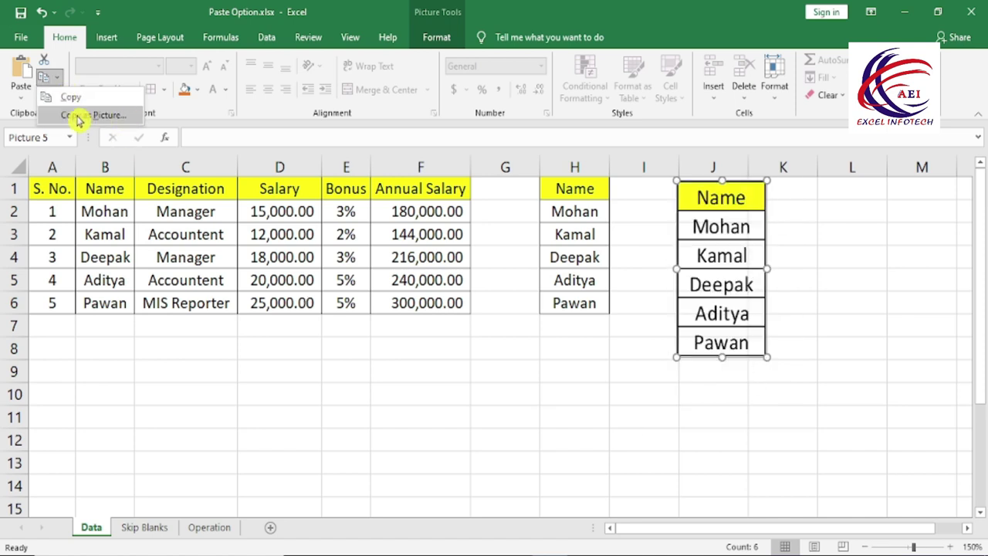
{"action": "left_click", "coordinate": [113, 118]}
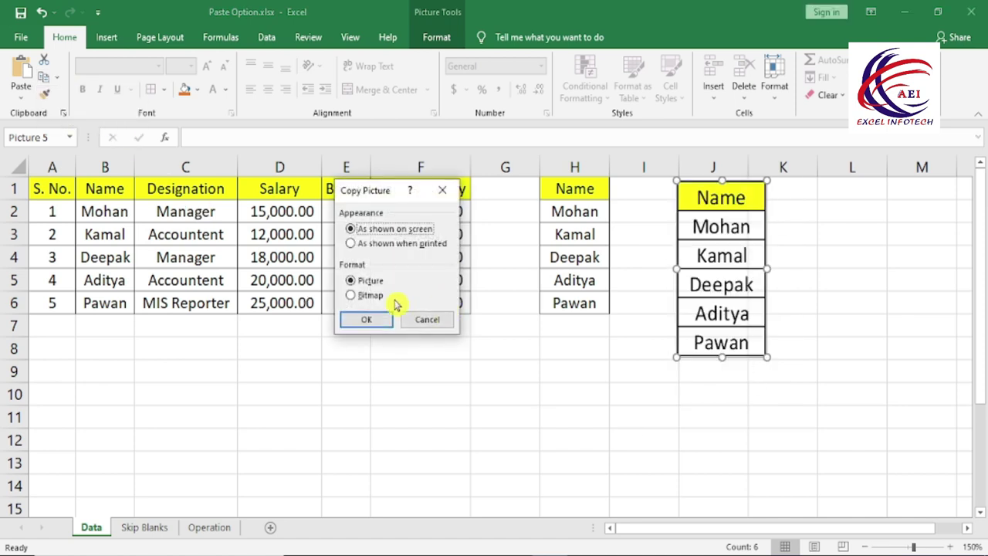
{"action": "left_click", "coordinate": [367, 296]}
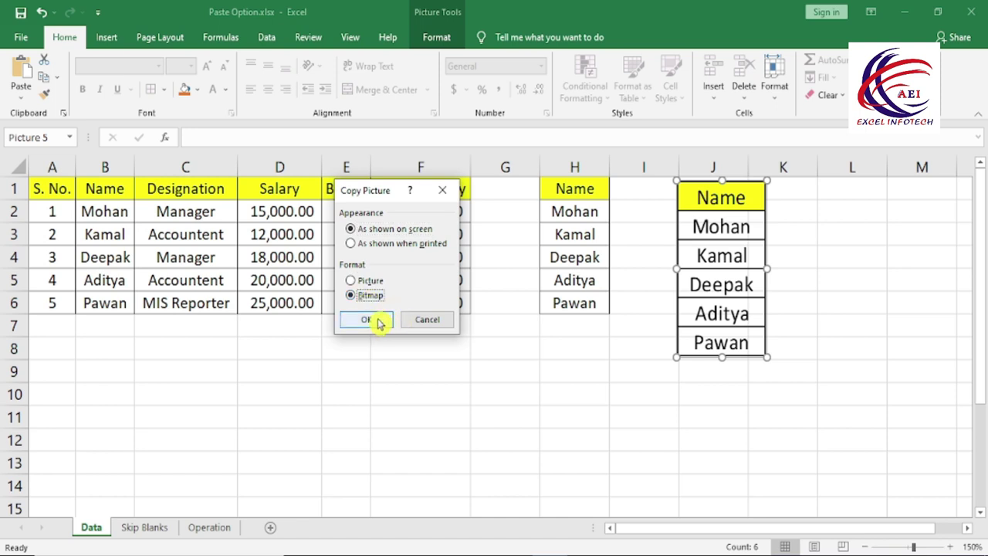
{"action": "left_click", "coordinate": [376, 319]}
{"action": "left_click", "coordinate": [19, 73]}
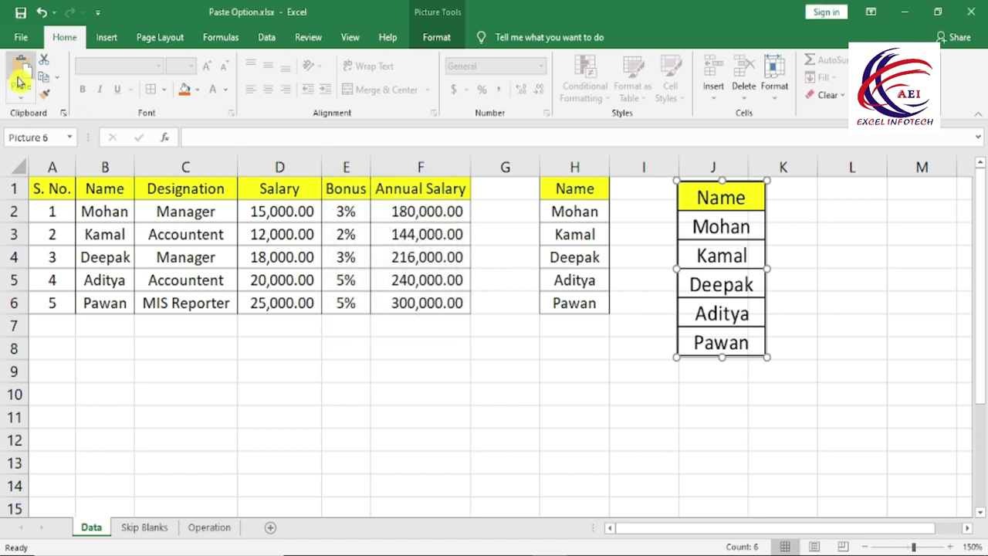
{"action": "mouse_move", "coordinate": [699, 256]}
{"action": "left_mouse_down"}
{"action": "mouse_move", "coordinate": [797, 280]}
{"action": "mouse_move", "coordinate": [832, 239]}
{"action": "left_mouse_up"}
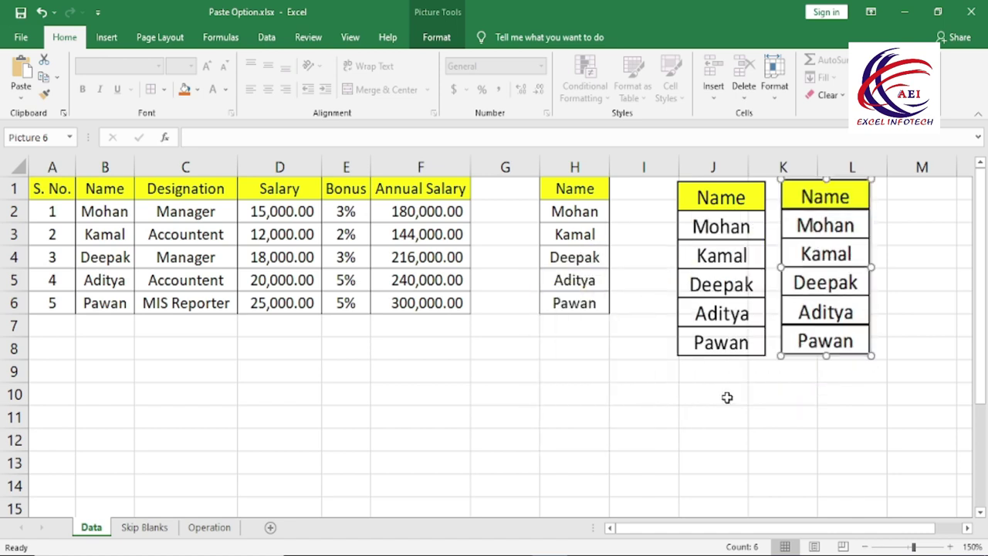
{"action": "mouse_move", "coordinate": [818, 289]}
{"action": "left_mouse_down"}
{"action": "mouse_move", "coordinate": [488, 452]}
{"action": "mouse_move", "coordinate": [440, 449]}
{"action": "left_mouse_up"}
- Arrange both name pictures side by side below the table in rows 8–15
{"action": "mouse_move", "coordinate": [762, 284]}
{"action": "left_mouse_down"}
{"action": "mouse_move", "coordinate": [697, 411]}
{"action": "mouse_move", "coordinate": [603, 444]}
{"action": "left_mouse_up"}
{"action": "left_click", "coordinate": [483, 429]}
{"action": "left_click", "coordinate": [556, 420]}
{"action": "left_click", "coordinate": [683, 333]}
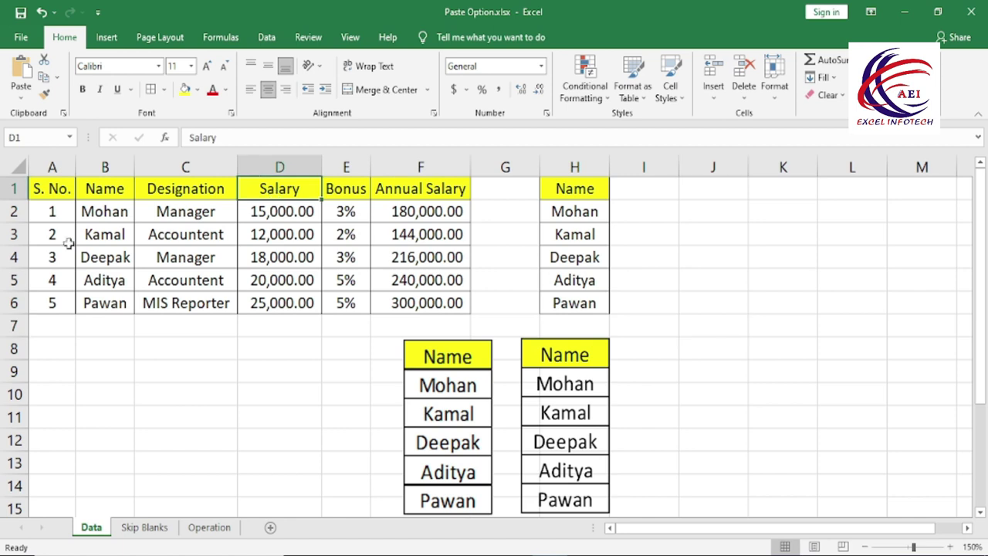
- Paint the yellow Salary header format onto H3, then select the extra name lists
{"action": "left_click", "coordinate": [44, 93]}
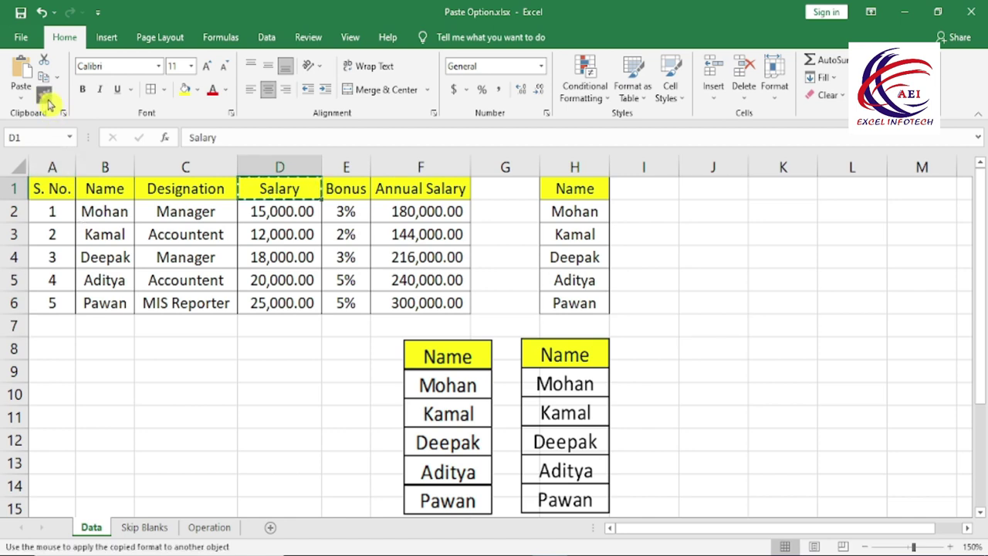
{"action": "left_click", "coordinate": [577, 235]}
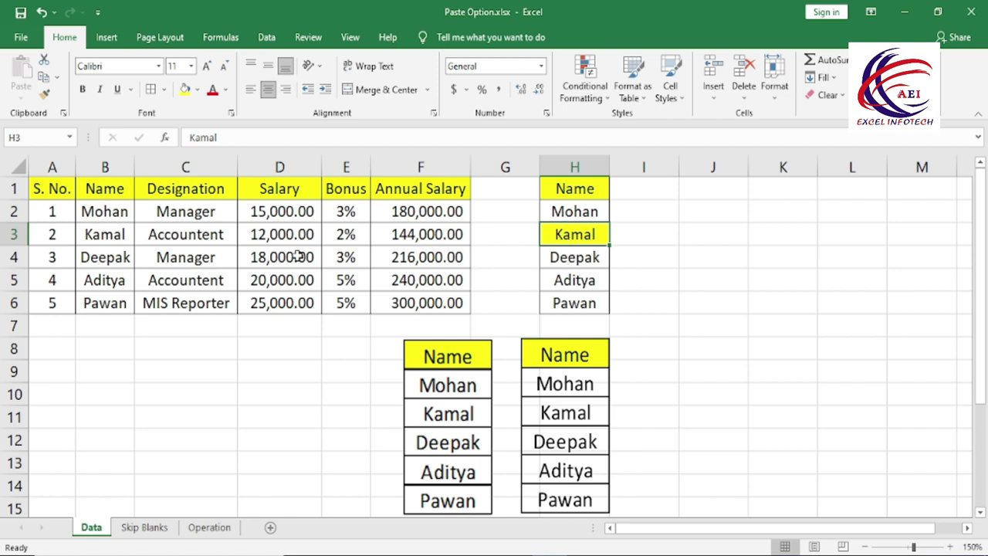
{"action": "left_click", "coordinate": [295, 190]}
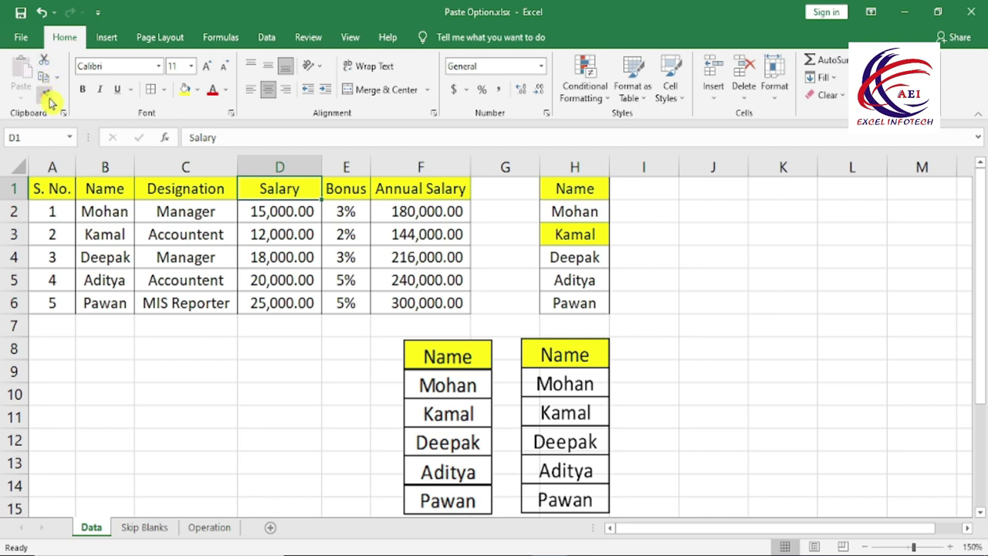
{"action": "left_click", "coordinate": [137, 369]}
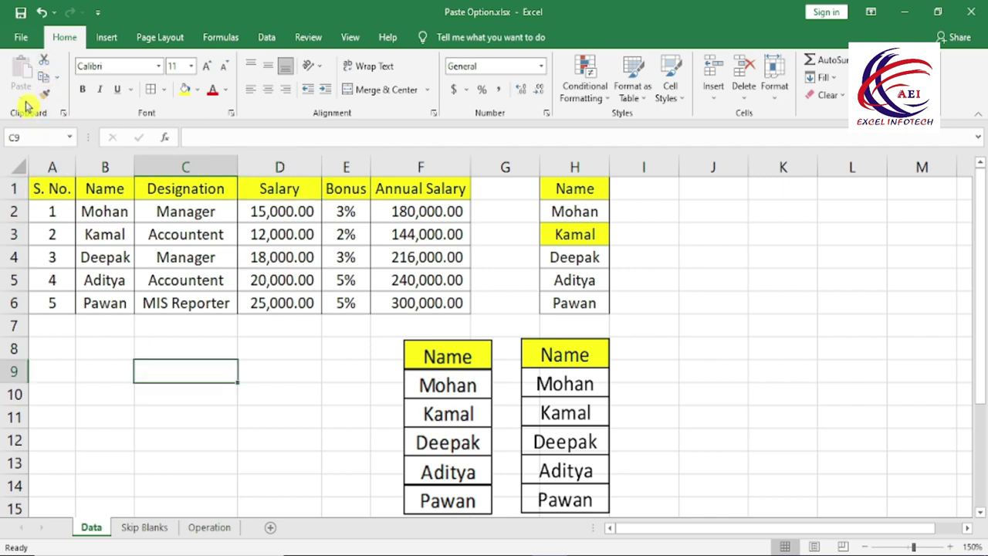
{"action": "left_click_drag", "start_coordinate": [533, 181], "coordinate": [618, 434]}
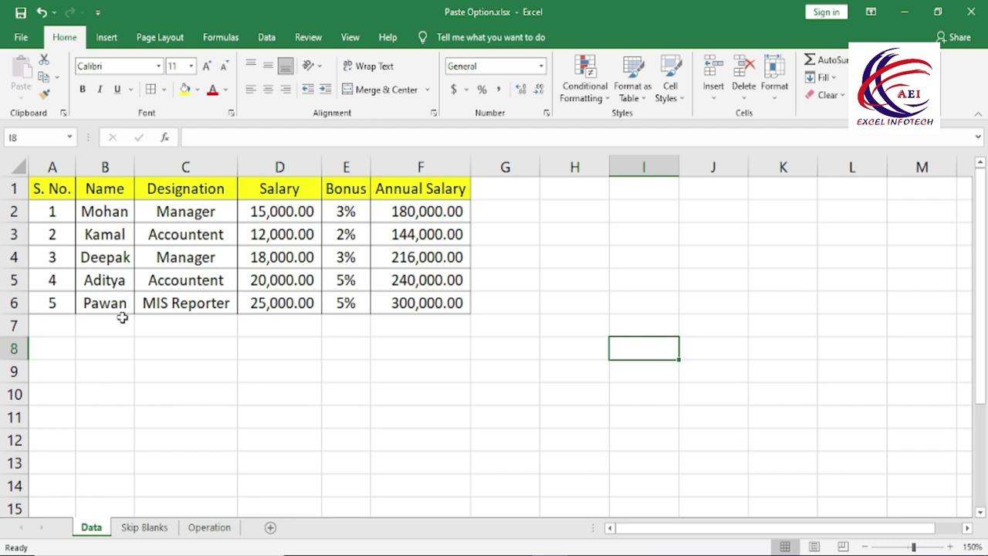
{"action": "mouse_move", "coordinate": [45, 189]}
{"action": "left_mouse_down"}
{"action": "mouse_move", "coordinate": [422, 303]}
{"action": "mouse_move", "coordinate": [458, 304]}
{"action": "left_mouse_up"}
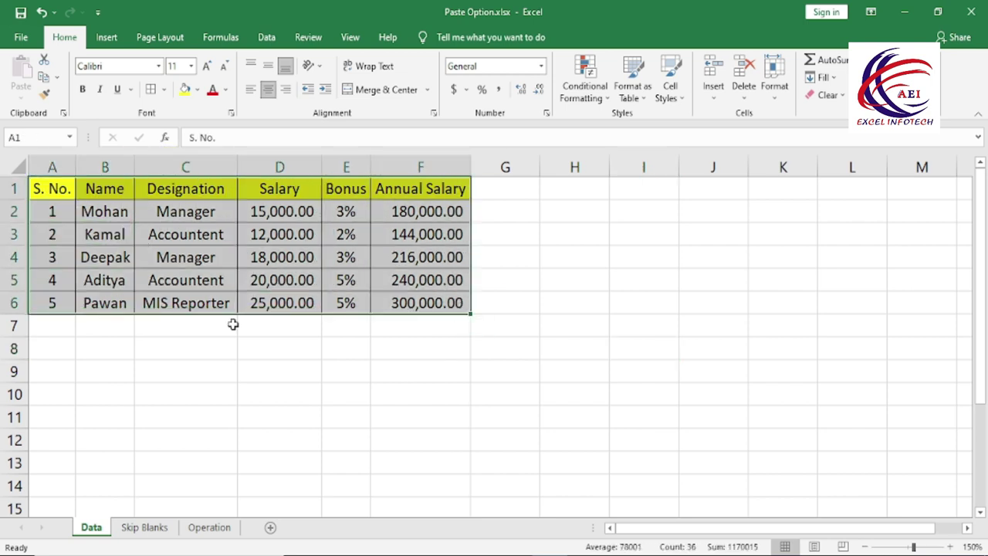
{"action": "left_click", "coordinate": [46, 81]}
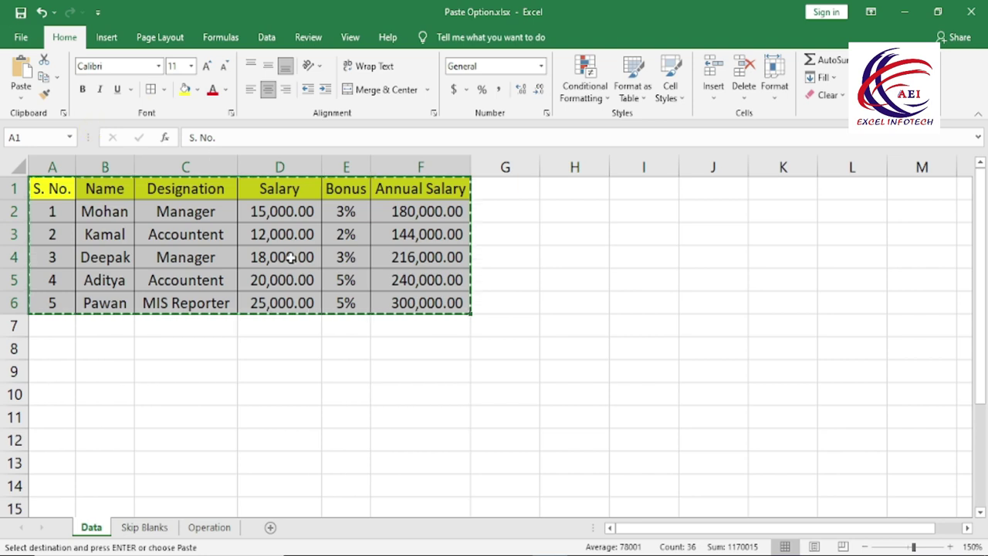
{"action": "left_click", "coordinate": [586, 195]}
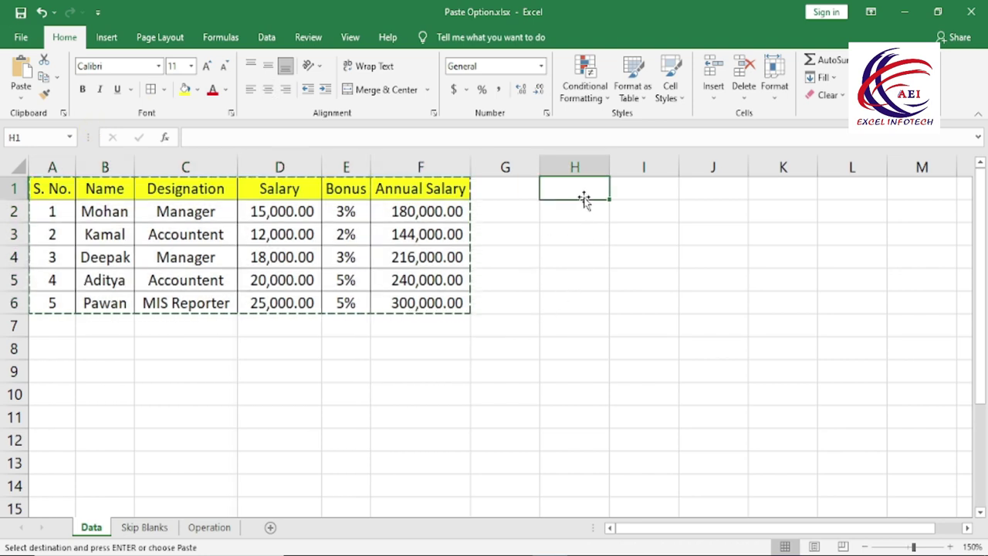
{"action": "left_click", "coordinate": [24, 104]}
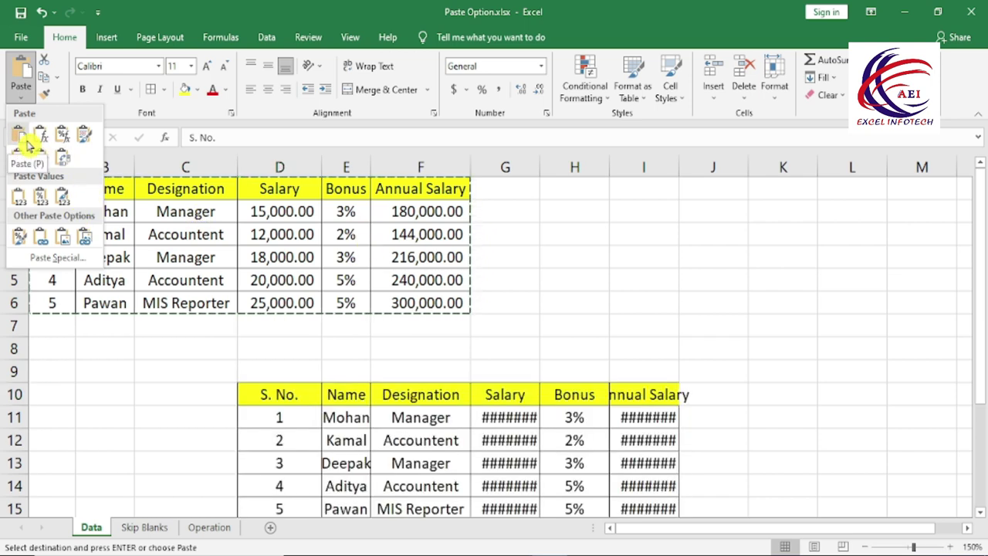
{"action": "left_click", "coordinate": [567, 186]}
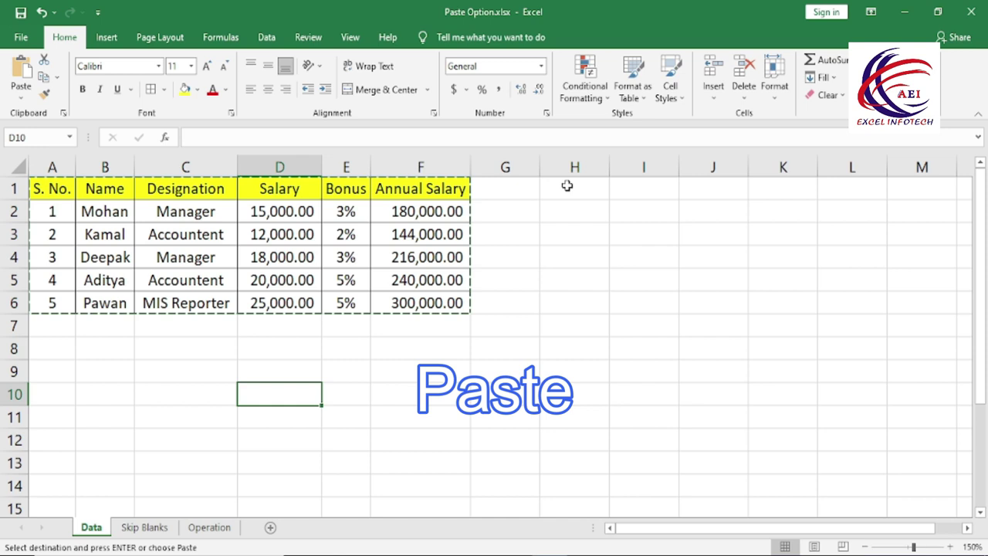
{"action": "left_click", "coordinate": [567, 186]}
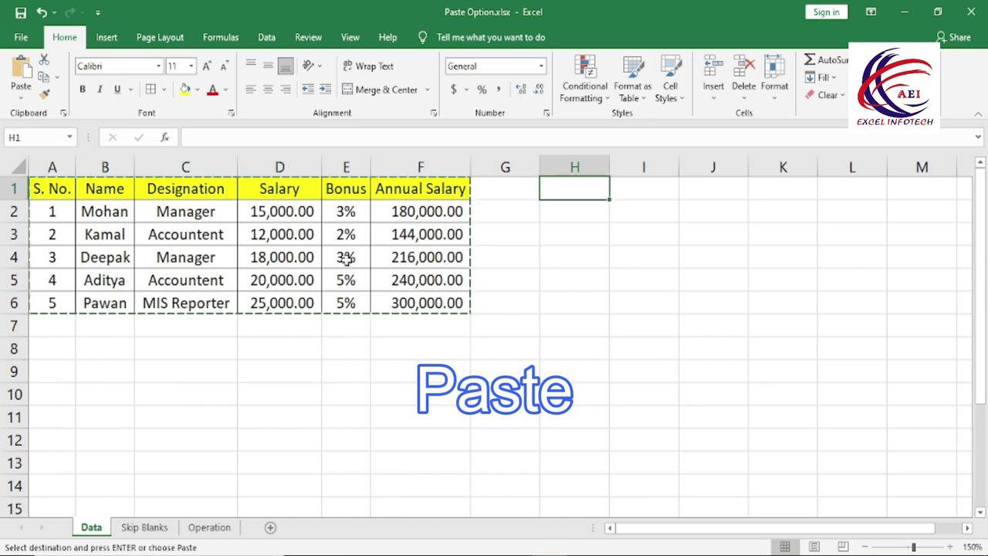
{"action": "left_click", "coordinate": [25, 96]}
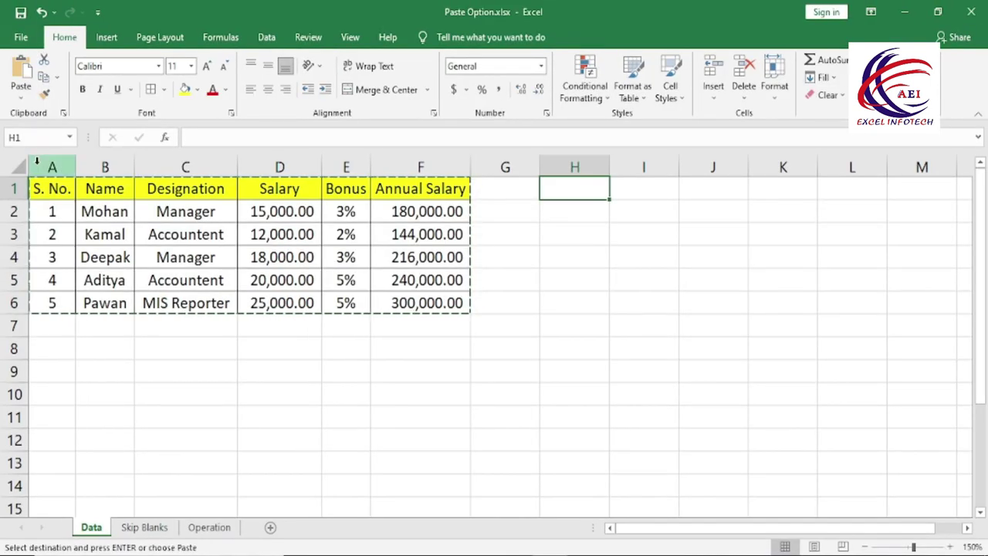
{"action": "left_click", "coordinate": [22, 100]}
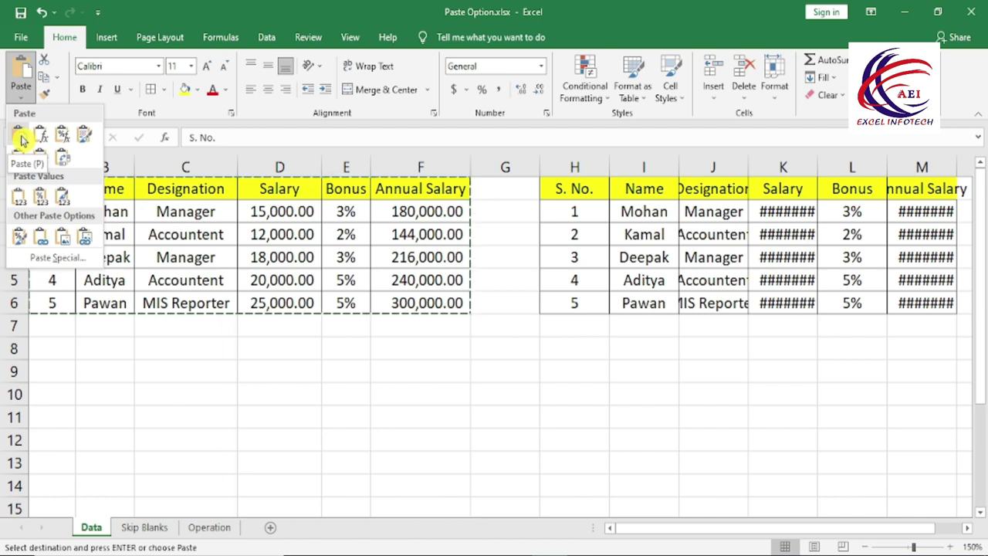
{"action": "left_click", "coordinate": [23, 139]}
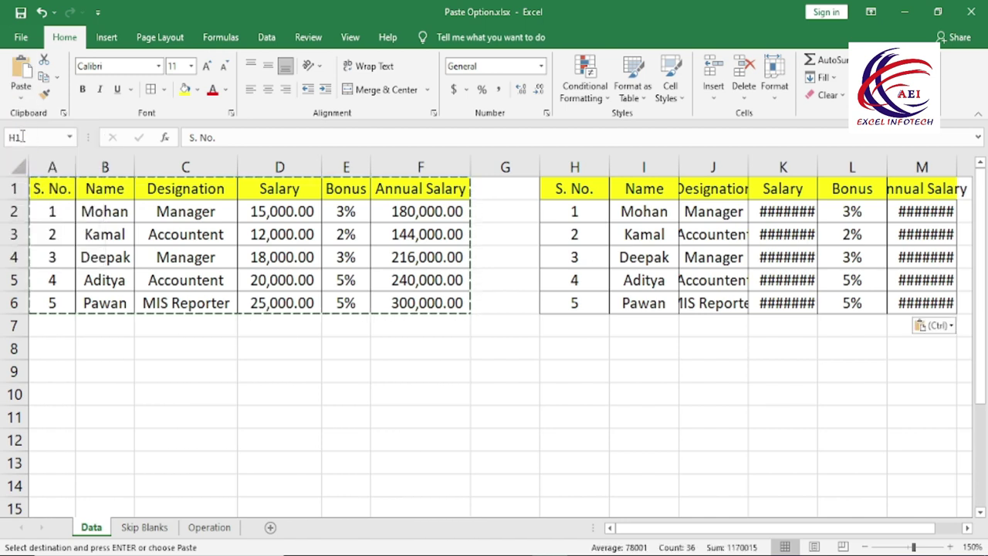
{"action": "left_click_drag", "start_coordinate": [821, 158], "coordinate": [841, 158]}
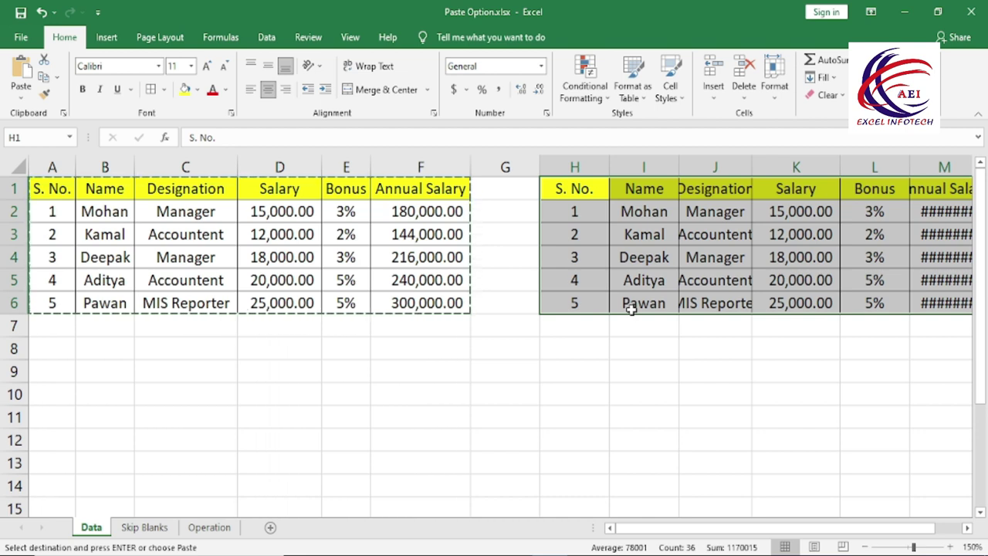
{"action": "key", "text": "ctrl+z"}
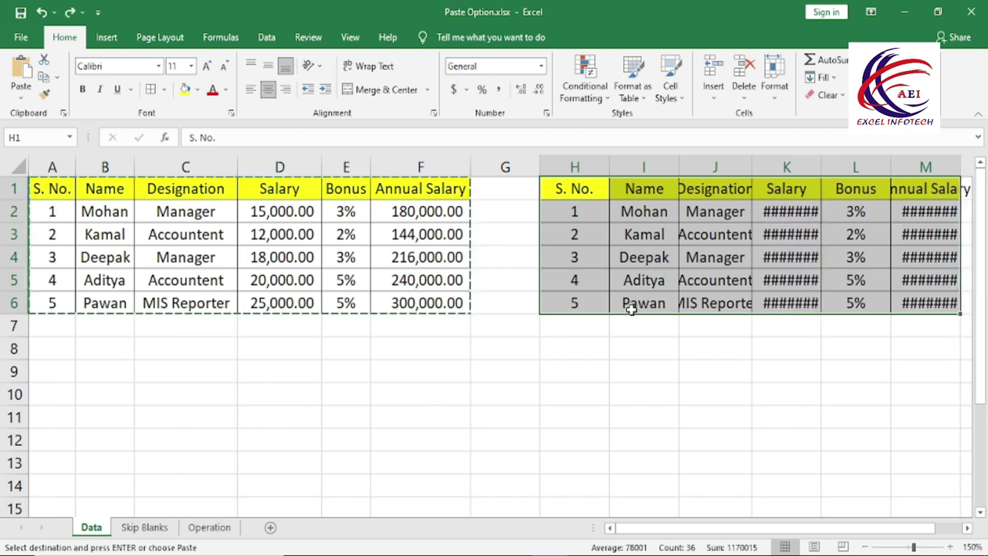
{"action": "key", "text": "ctrl+z"}
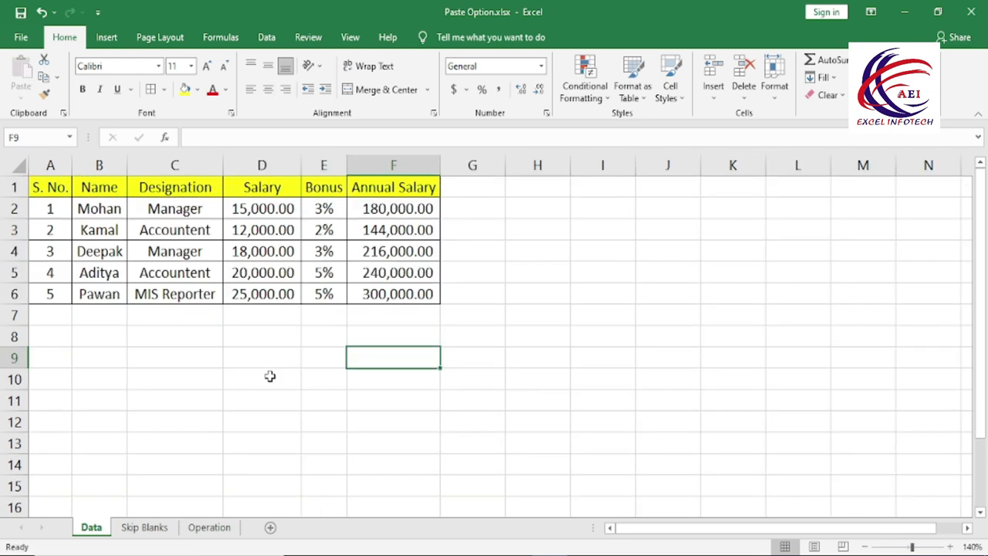
- Clear the annual salaries in F3:F6
{"action": "left_click", "coordinate": [362, 375]}
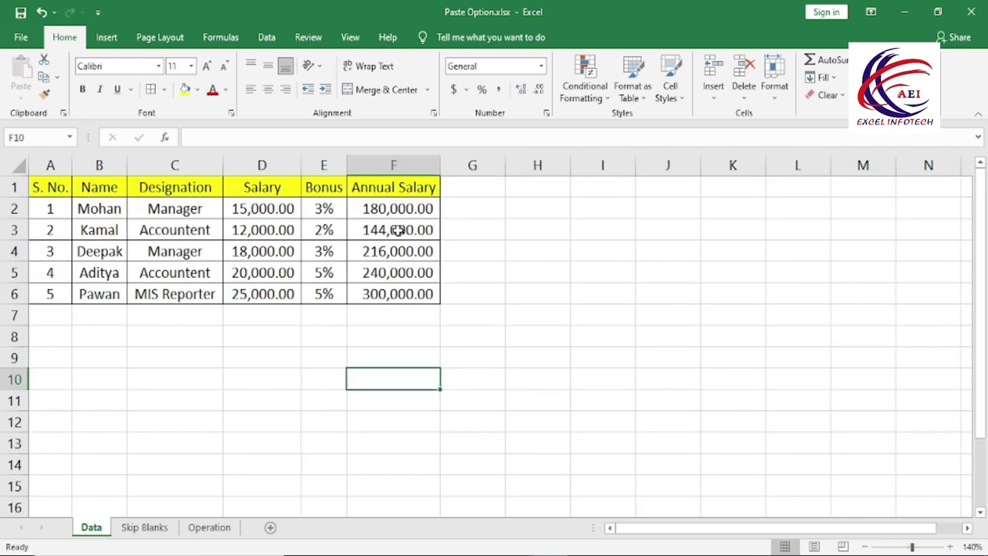
{"action": "left_click_drag", "start_coordinate": [404, 230], "coordinate": [407, 289]}
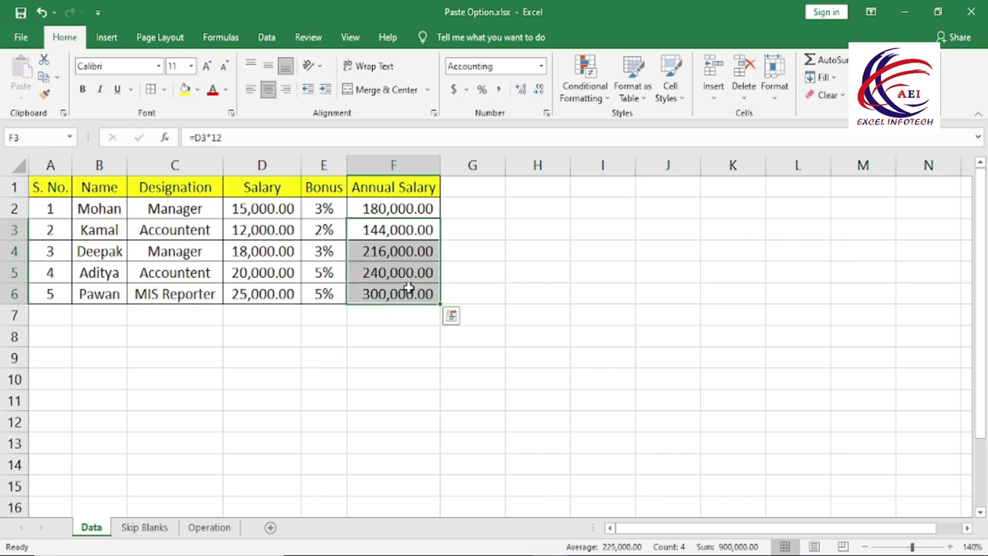
{"action": "key", "text": "Delete"}
- Copy the F2 formula and paste it as Formulas into F3:F6
{"action": "left_click", "coordinate": [392, 335]}
{"action": "left_click", "coordinate": [402, 214]}
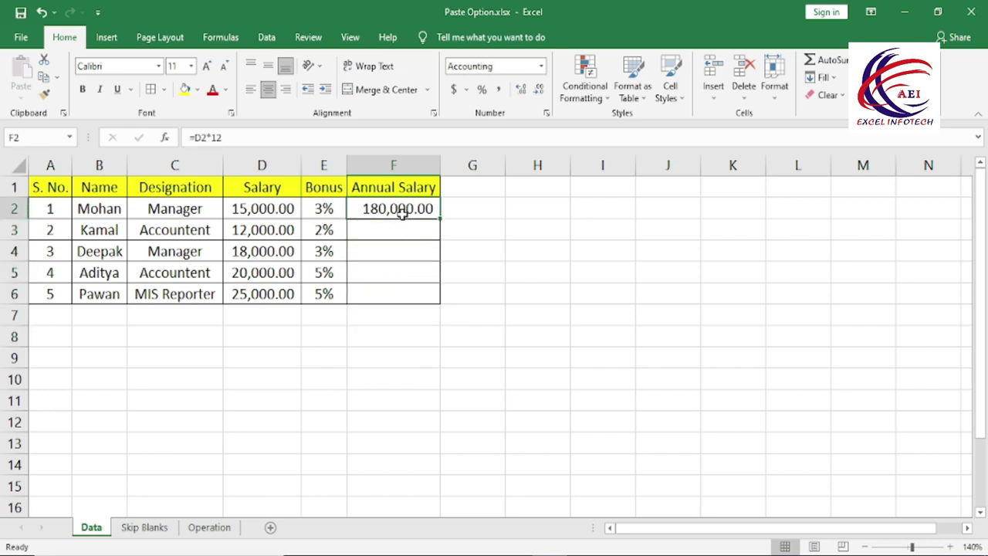
{"action": "left_click", "coordinate": [537, 273]}
{"action": "left_click", "coordinate": [417, 214]}
{"action": "key", "text": "ctrl+c"}
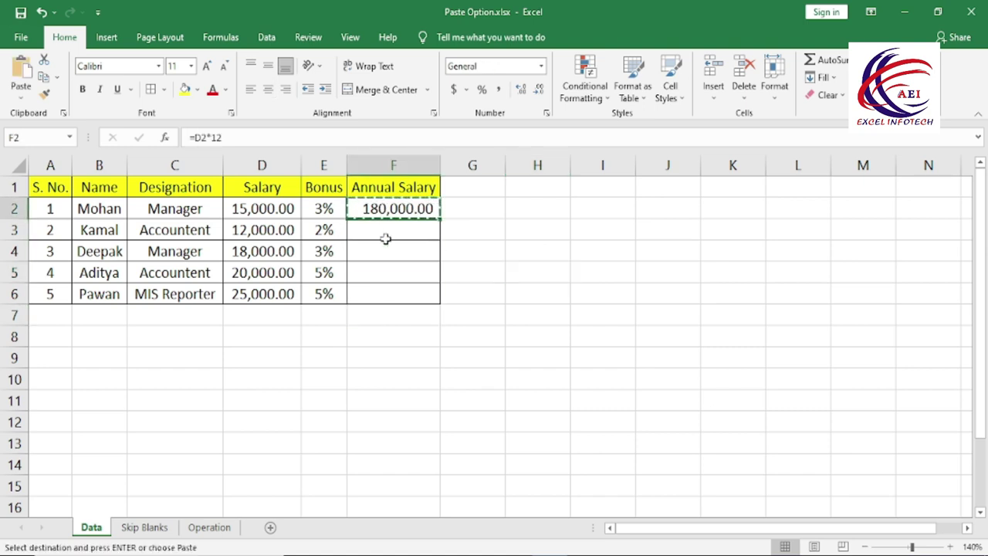
{"action": "left_click_drag", "start_coordinate": [386, 230], "coordinate": [390, 292]}
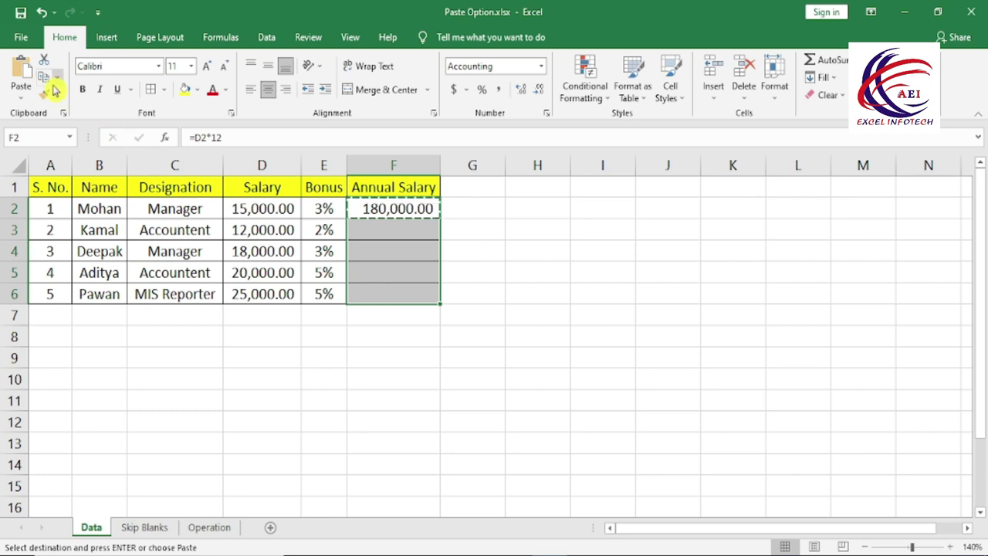
{"action": "left_click", "coordinate": [22, 98]}
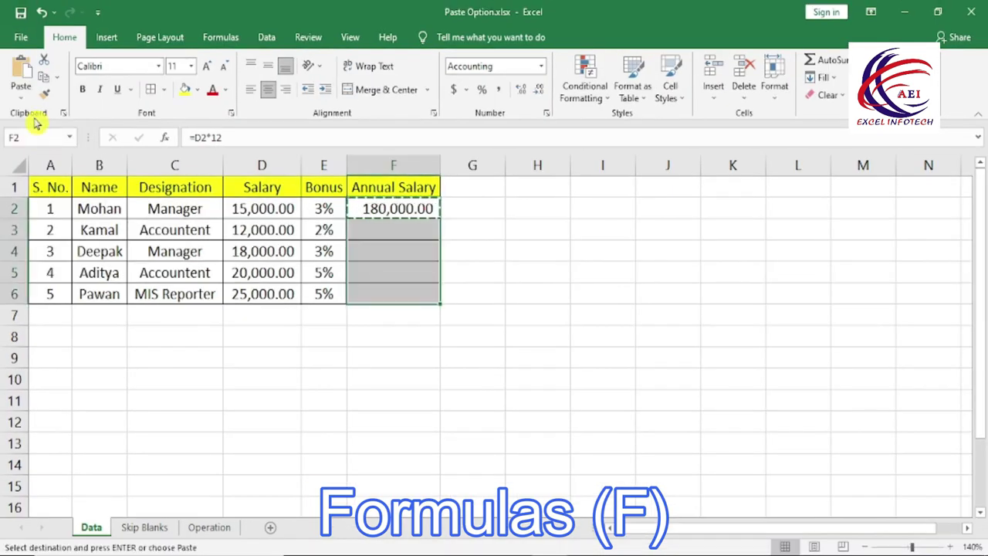
{"action": "left_click", "coordinate": [24, 99]}
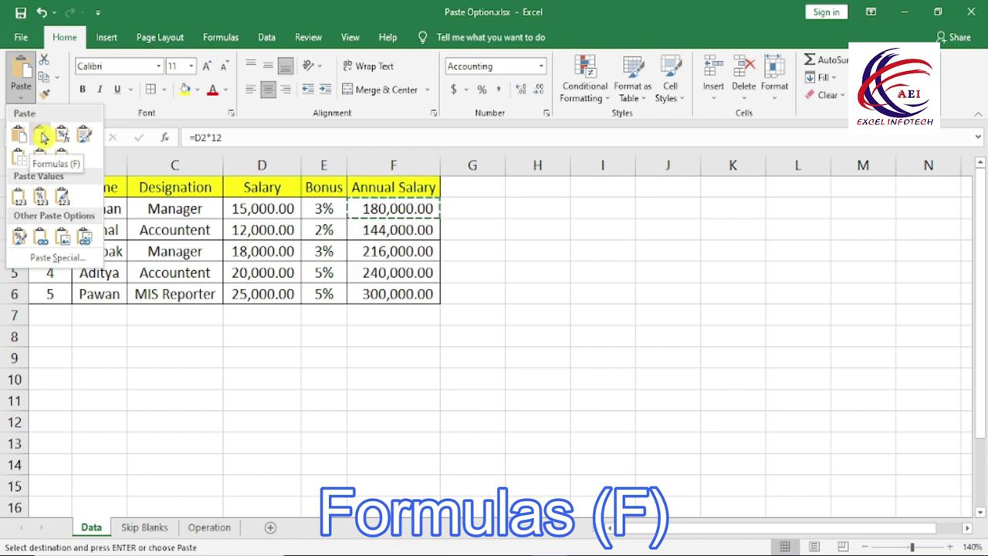
{"action": "left_click", "coordinate": [42, 132]}
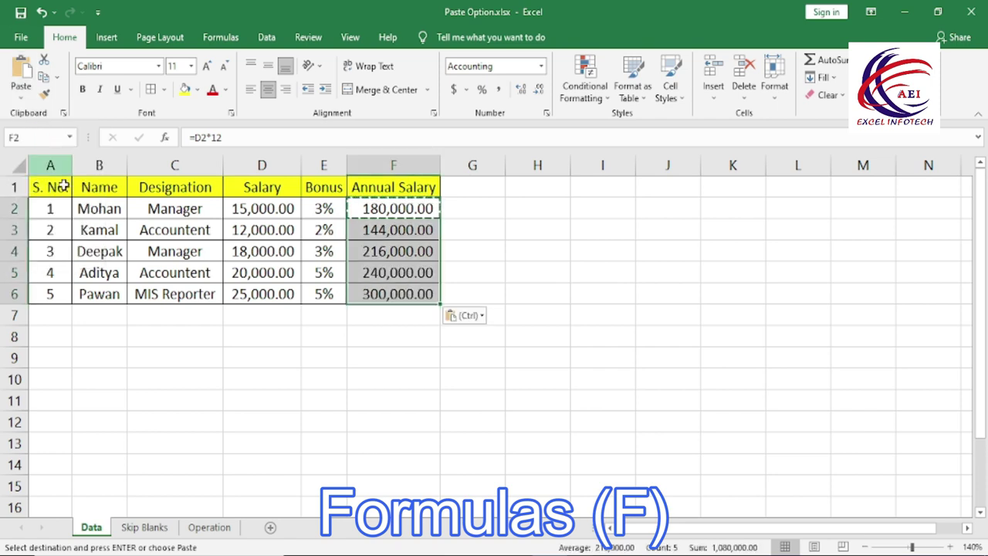
- Check the formula in F4 and select the annual salaries F2:F6
{"action": "left_click", "coordinate": [383, 253]}
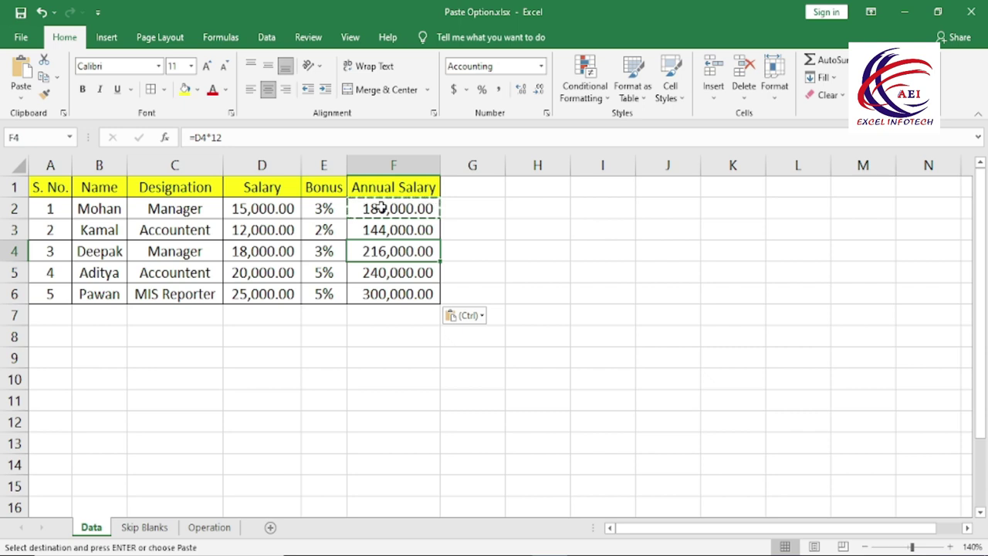
{"action": "left_click_drag", "start_coordinate": [373, 207], "coordinate": [381, 292]}
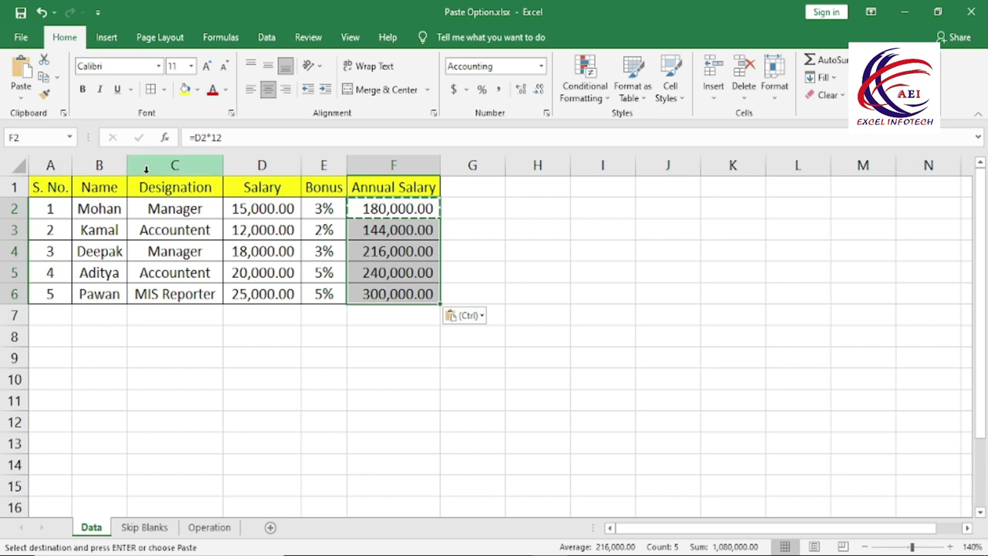
{"action": "left_click", "coordinate": [21, 91]}
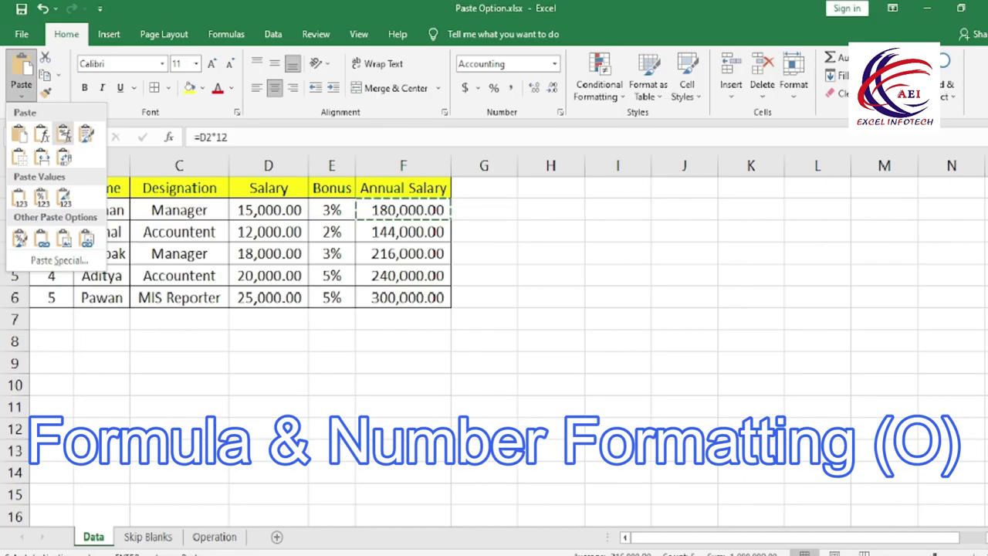
- Paste F2:F6 as Formulas & Number Formatting, then paste table A1:F6 the same way at H1
{"action": "left_click", "coordinate": [118, 127]}
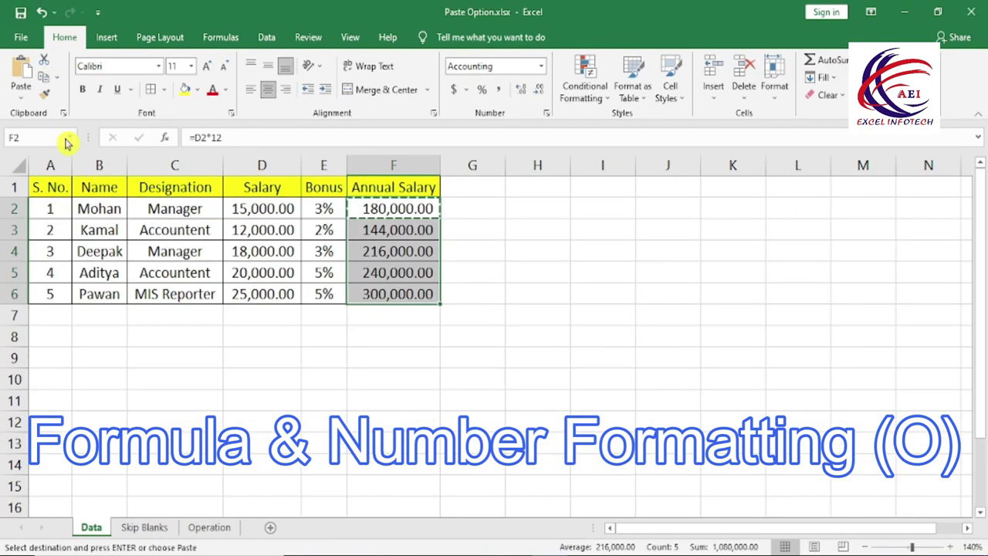
{"action": "left_click", "coordinate": [340, 362]}
{"action": "left_click_drag", "start_coordinate": [65, 190], "coordinate": [381, 290]}
{"action": "left_click", "coordinate": [44, 78]}
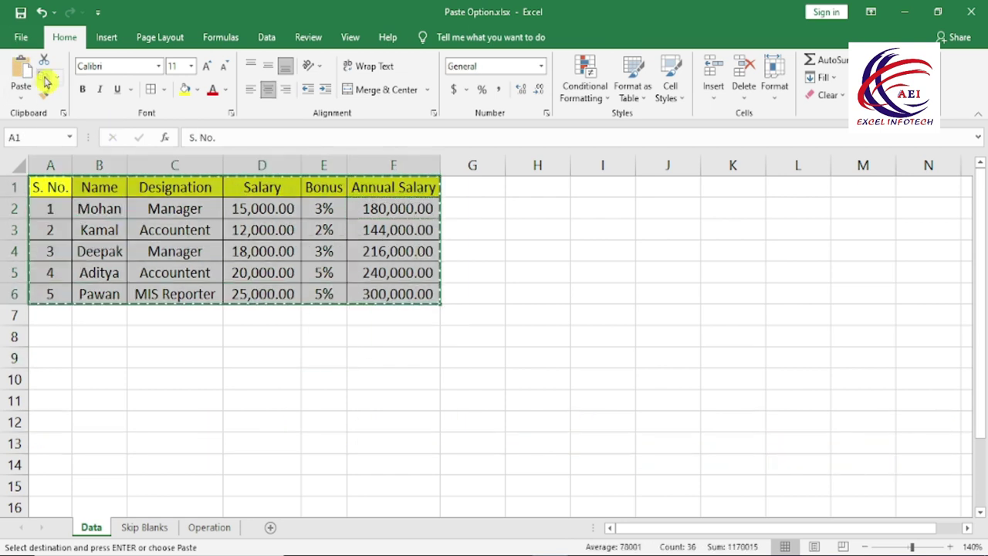
{"action": "left_click", "coordinate": [532, 192]}
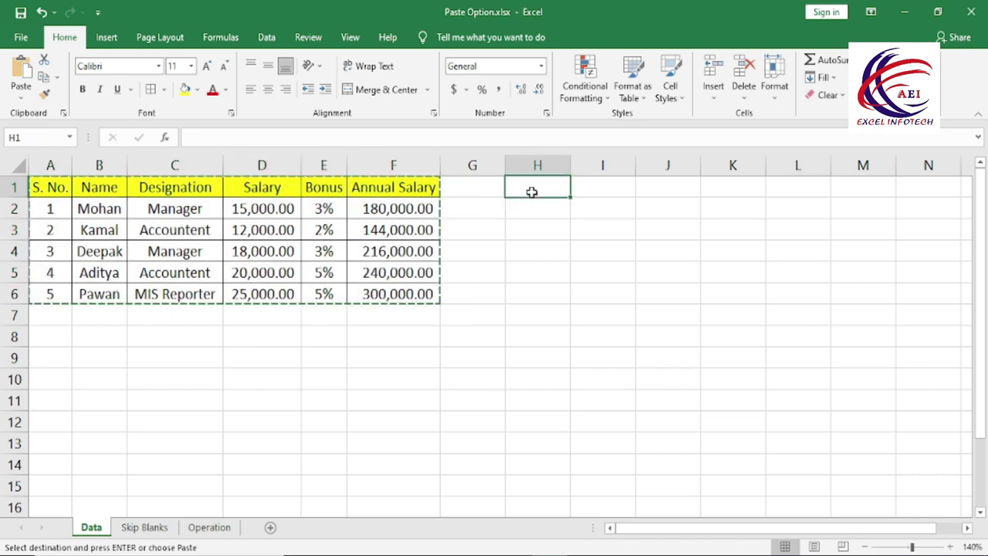
{"action": "left_click", "coordinate": [25, 98]}
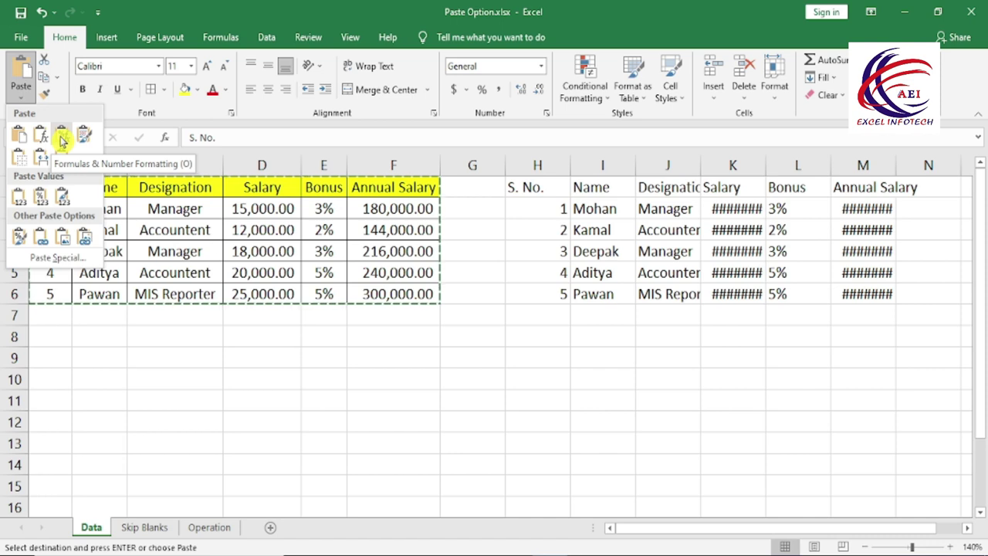
{"action": "left_click", "coordinate": [64, 139]}
- AutoFit column K and compare the original D salaries with the pasted K salaries
{"action": "left_click", "coordinate": [602, 405]}
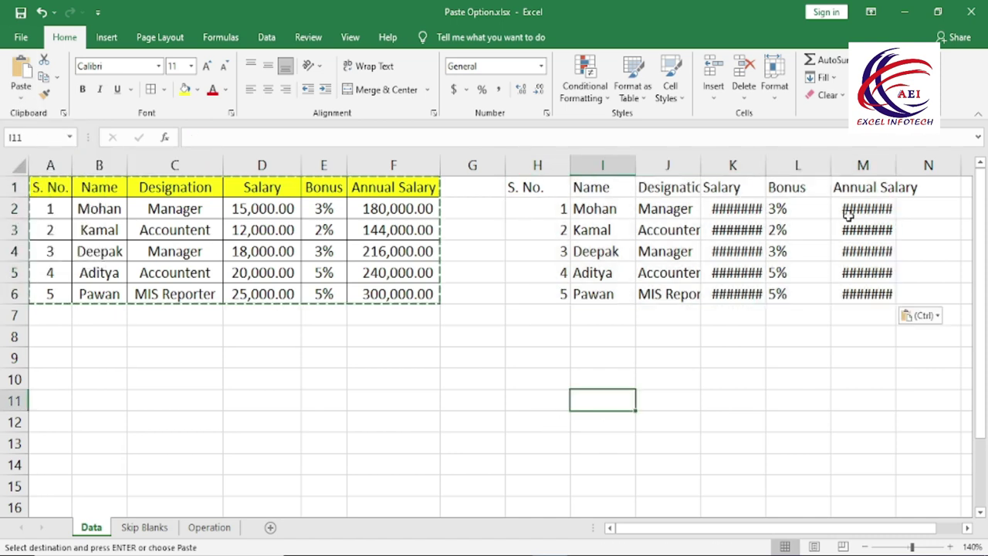
{"action": "double_click", "coordinate": [763, 159]}
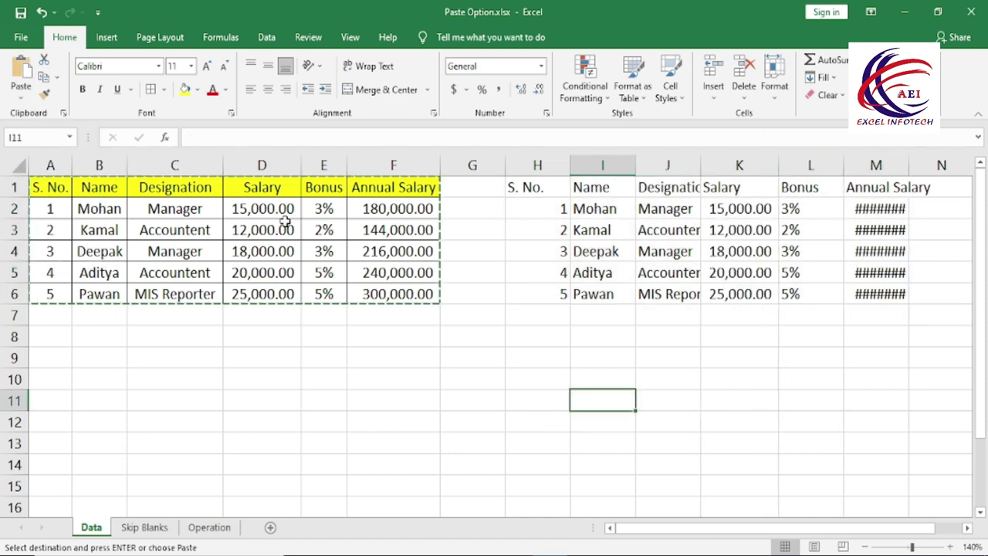
{"action": "left_click_drag", "start_coordinate": [281, 217], "coordinate": [265, 274]}
{"action": "left_click_drag", "start_coordinate": [741, 210], "coordinate": [754, 294]}
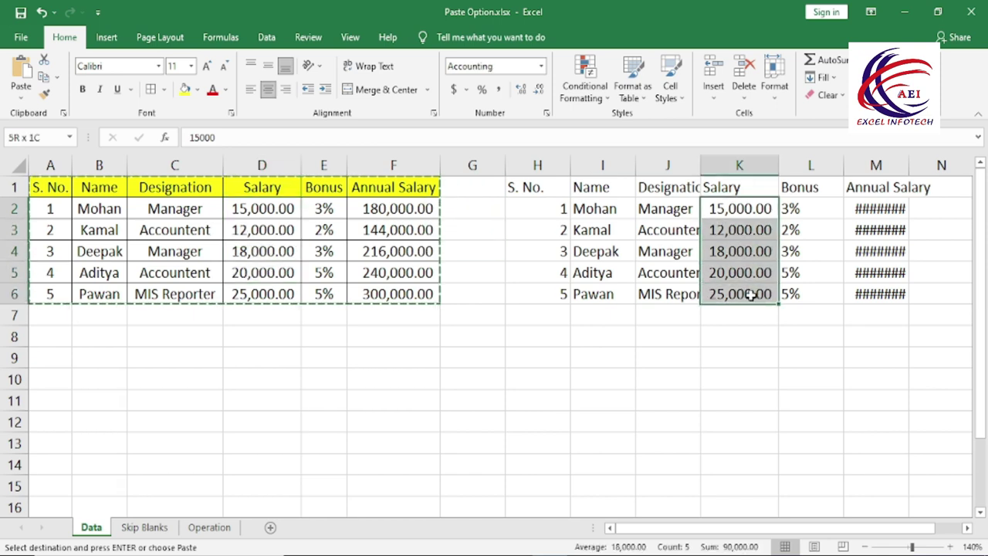
{"action": "left_click", "coordinate": [495, 399]}
{"action": "left_click_drag", "start_coordinate": [272, 209], "coordinate": [276, 284]}
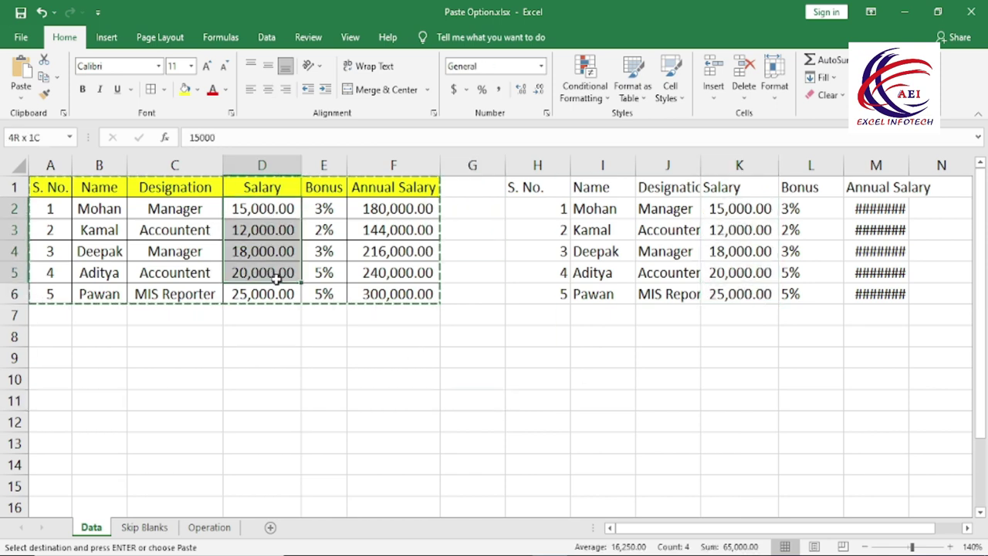
{"action": "left_click_drag", "start_coordinate": [749, 209], "coordinate": [752, 295]}
- AutoFit column M, compare the salaries again, then undo the pasted copy
{"action": "double_click", "coordinate": [908, 165]}
{"action": "left_click_drag", "start_coordinate": [260, 207], "coordinate": [260, 291]}
{"action": "left_click", "coordinate": [424, 332]}
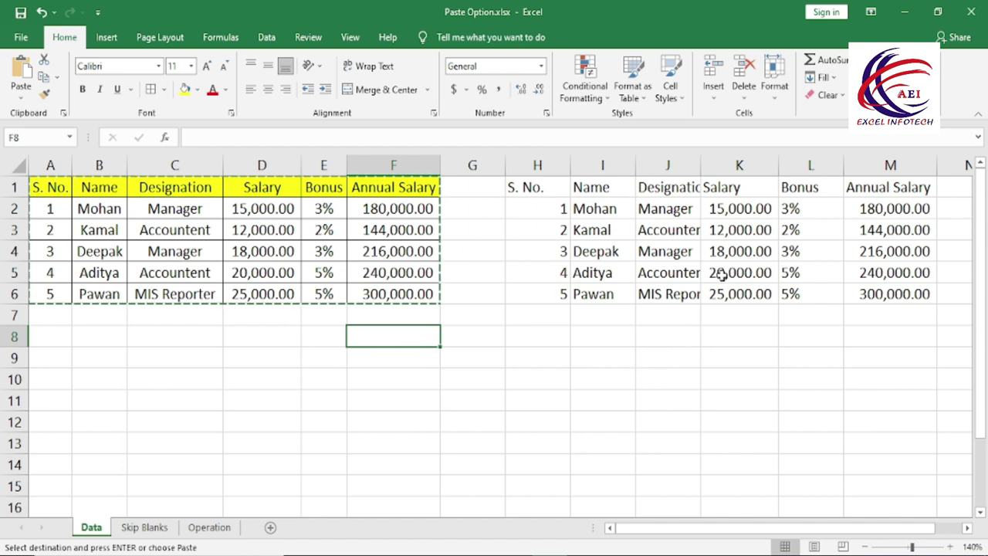
{"action": "left_click_drag", "start_coordinate": [739, 208], "coordinate": [742, 287]}
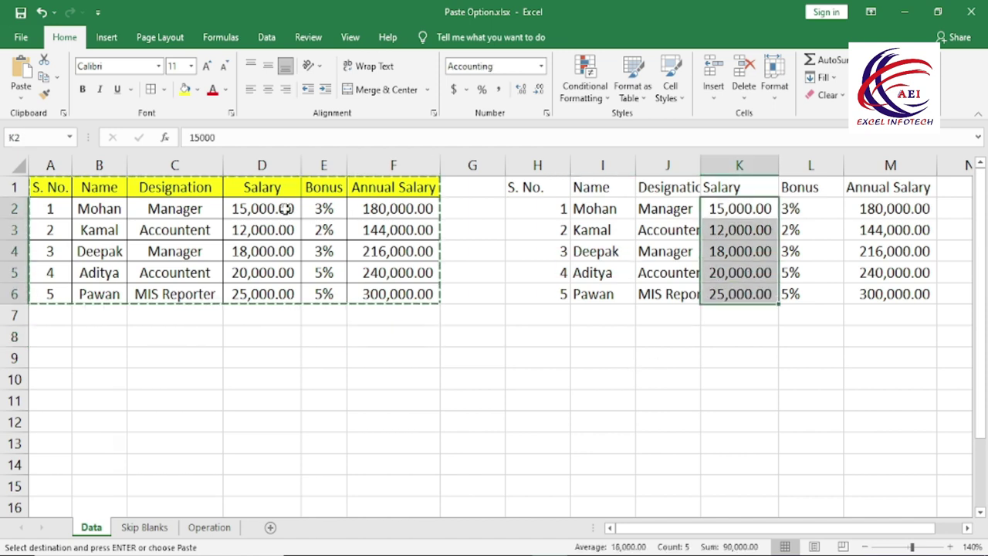
{"action": "left_click_drag", "start_coordinate": [286, 209], "coordinate": [283, 291]}
{"action": "left_click", "coordinate": [412, 373]}
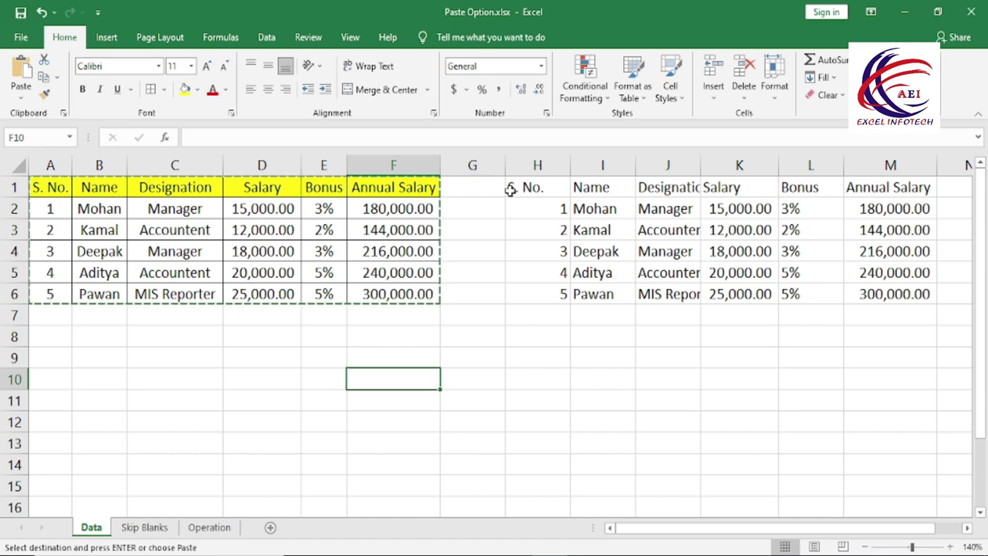
{"action": "left_click_drag", "start_coordinate": [508, 188], "coordinate": [944, 313]}
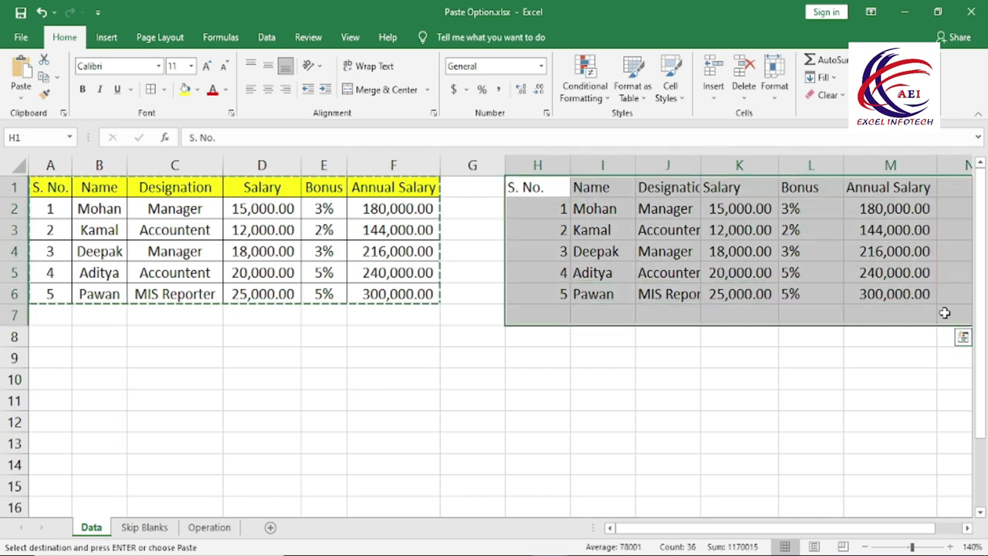
{"action": "key", "text": "ctrl+z"}
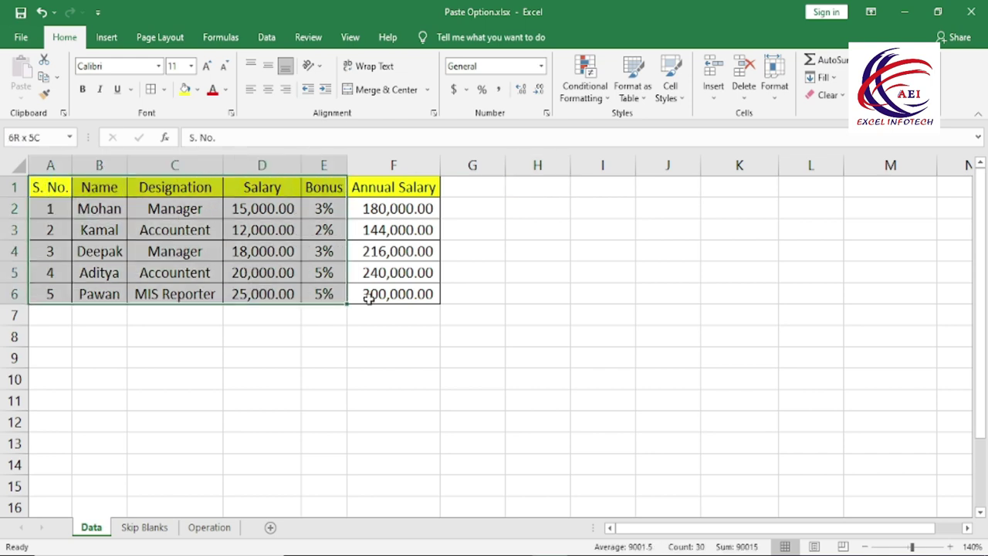
- Copy the salary table A1:F6 and preview the paste options at H1 without pasting
{"action": "left_click_drag", "start_coordinate": [112, 218], "coordinate": [389, 297]}
{"action": "key", "text": "ctrl+c"}
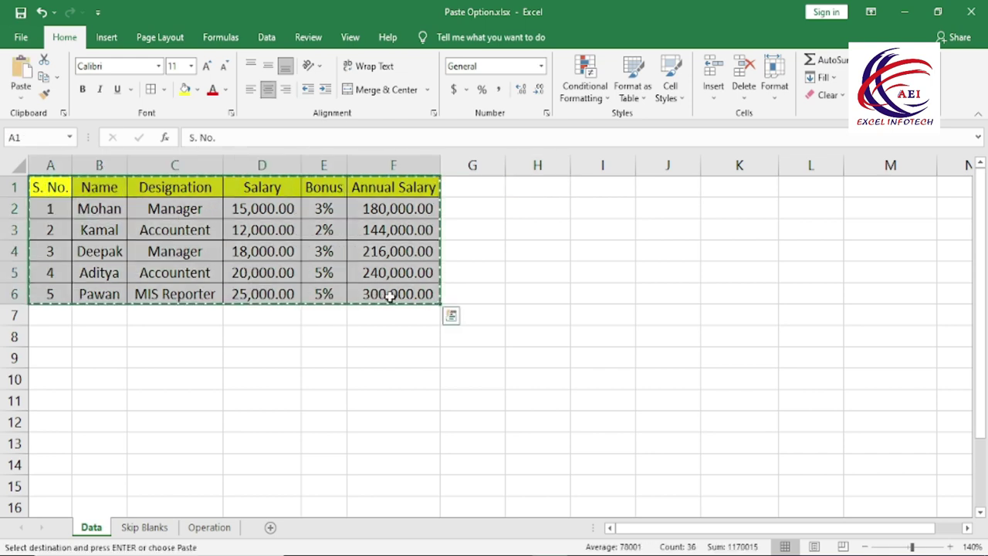
{"action": "left_click", "coordinate": [538, 165]}
{"action": "left_click", "coordinate": [540, 194]}
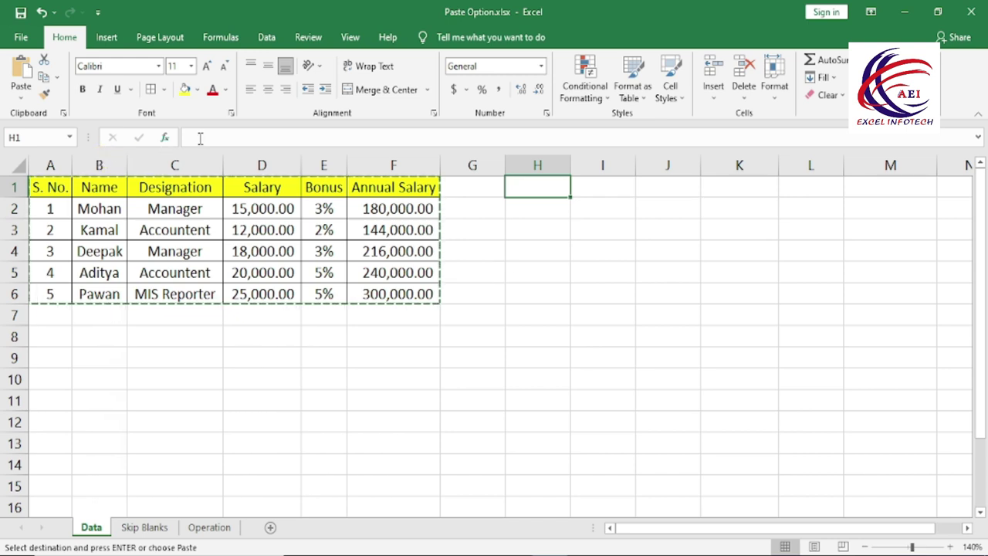
{"action": "left_click", "coordinate": [13, 97]}
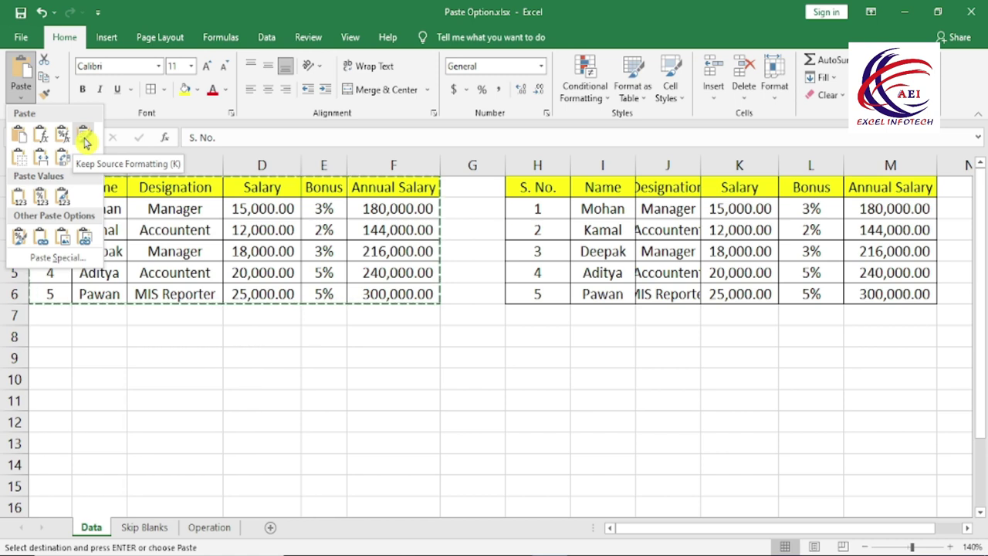
{"action": "left_click", "coordinate": [279, 393]}
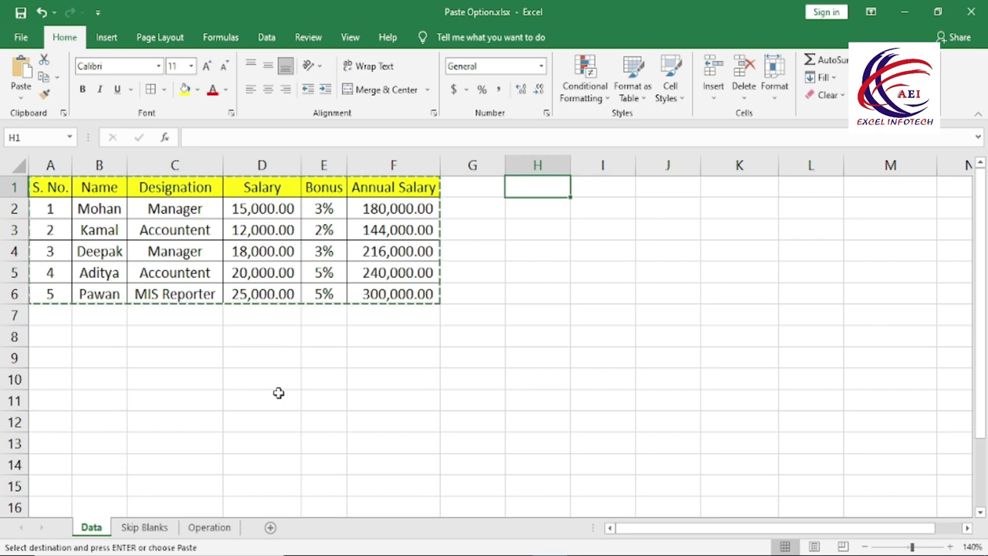
{"action": "key", "text": "alt"}
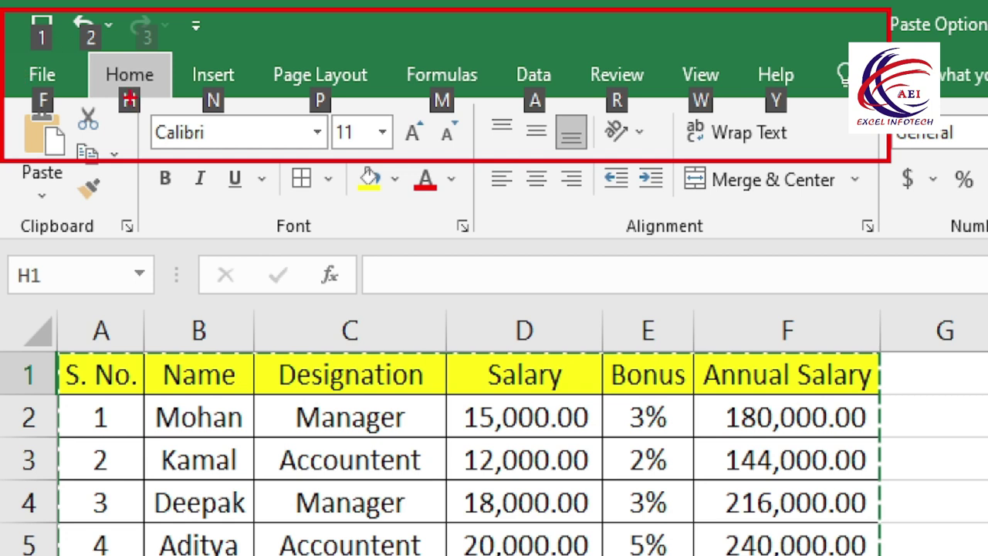
{"action": "left_click_drag", "start_coordinate": [88, 65], "coordinate": [160, 138]}
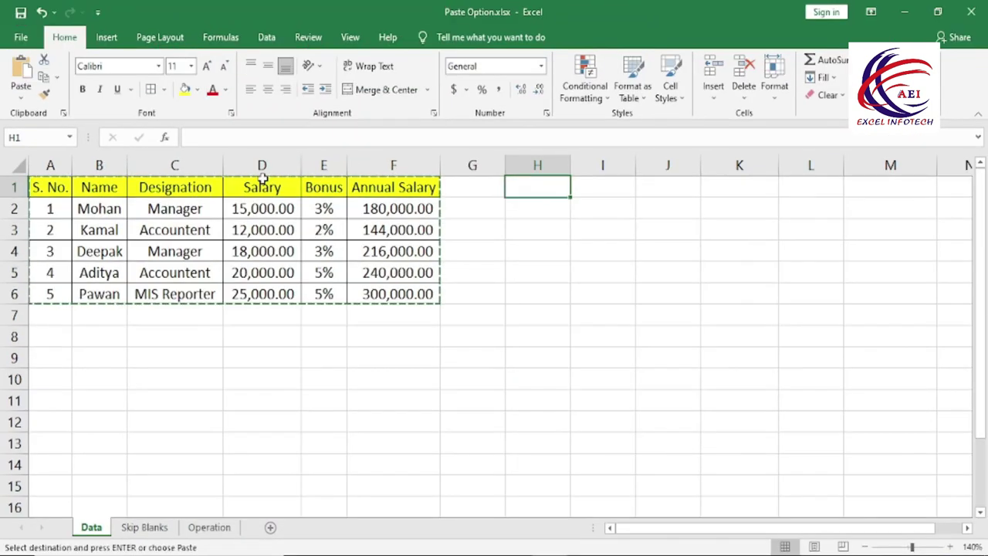
{"action": "key", "text": "alt+h"}
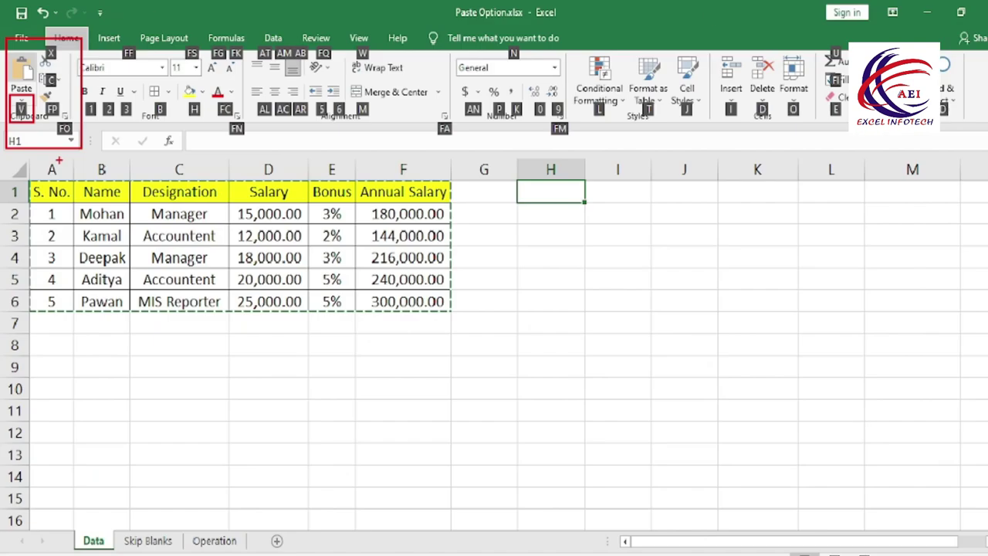
{"action": "key", "text": "Escape"}
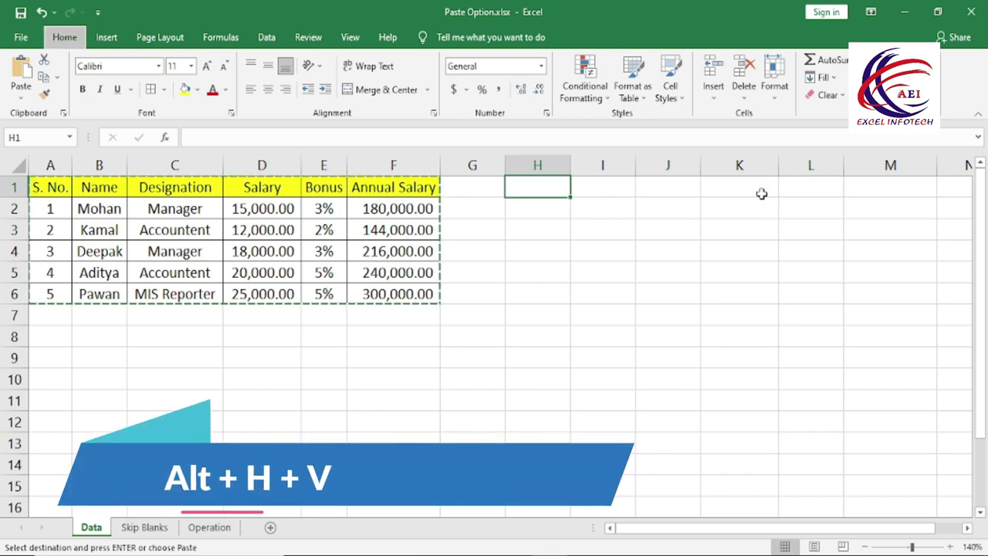
{"action": "key", "text": "alt+h"}
{"action": "key", "text": "v"}
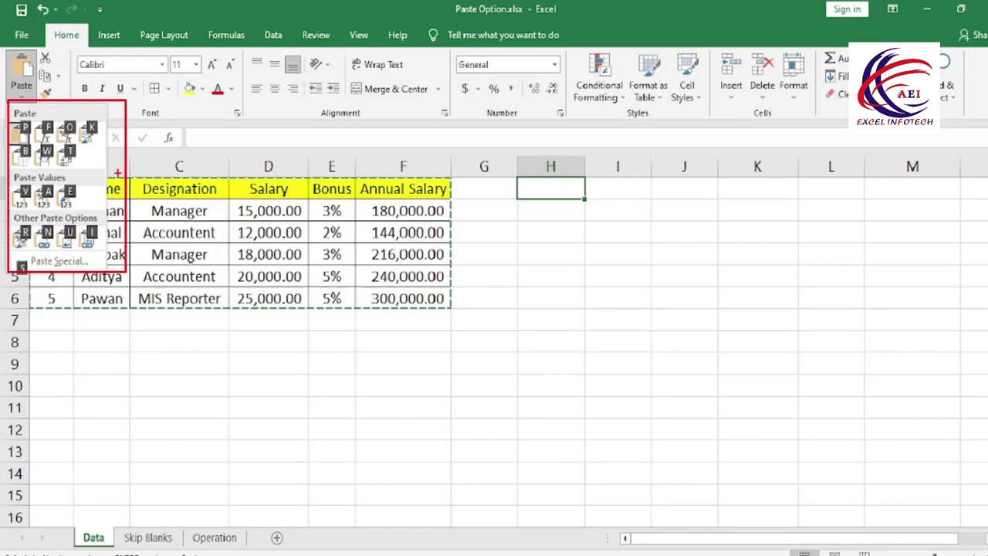
{"action": "key", "text": "Escape"}
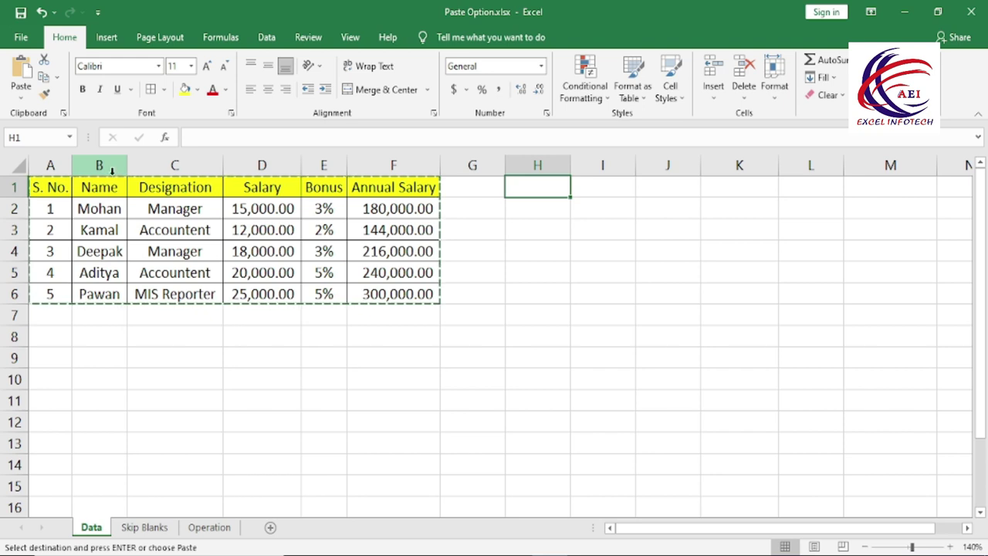
{"action": "left_click", "coordinate": [23, 98]}
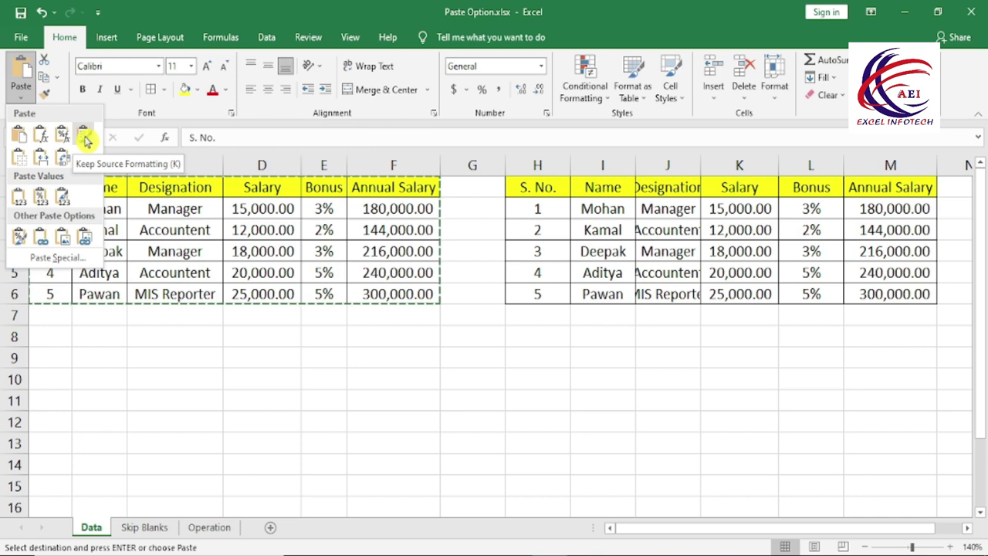
{"action": "left_click", "coordinate": [84, 137]}
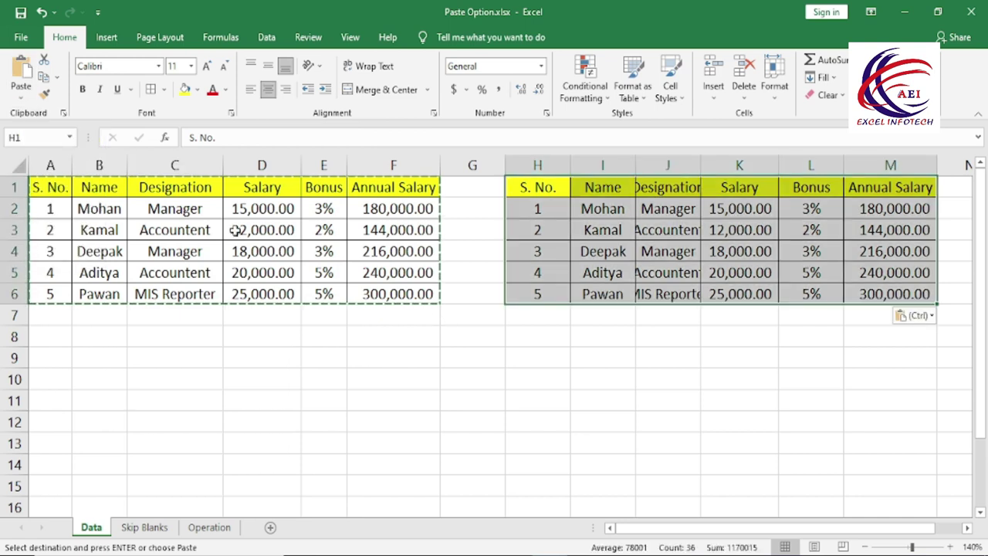
{"action": "left_click", "coordinate": [21, 98]}
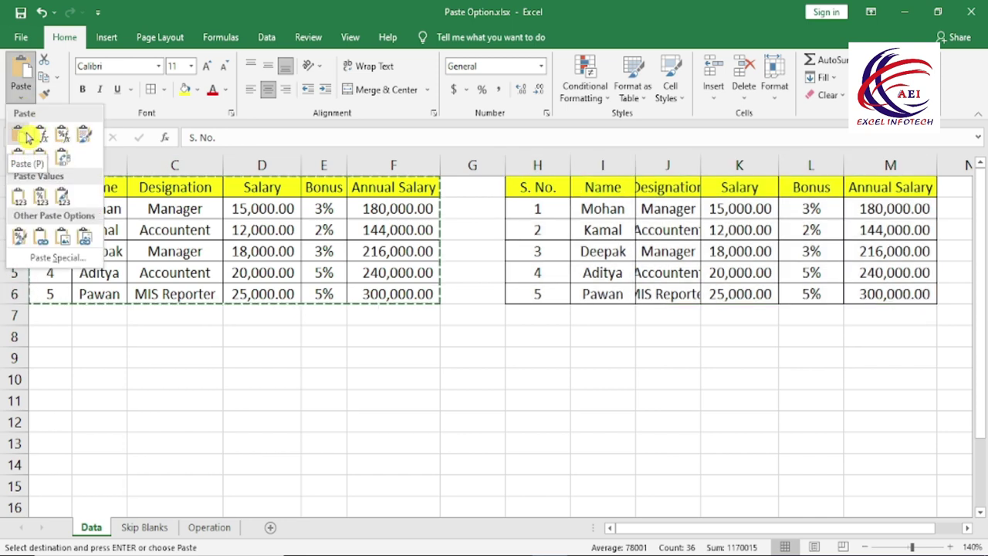
{"action": "key", "text": "ctrl+z"}
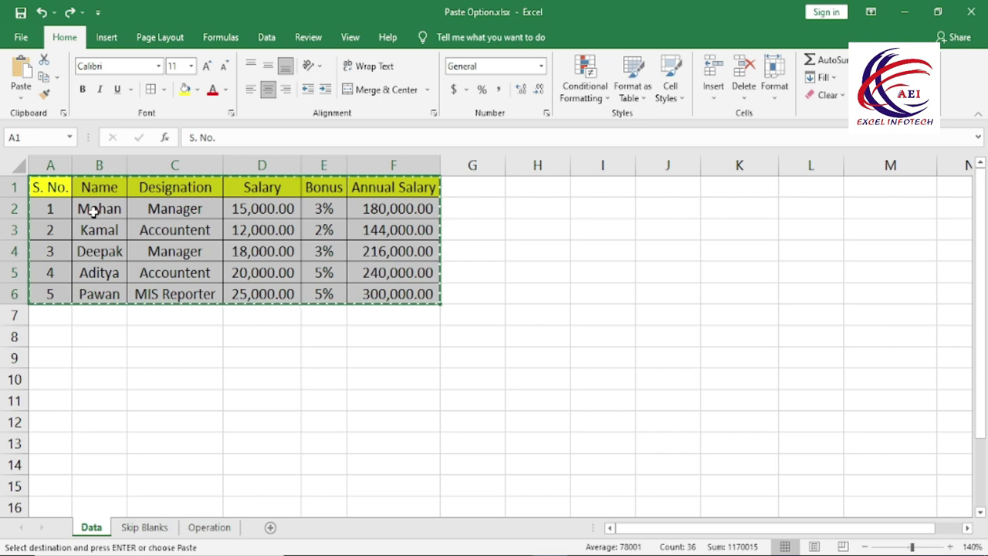
- Paste the salary table at H1 with No Borders, inspect the copy, then undo it
{"action": "left_click", "coordinate": [31, 78]}
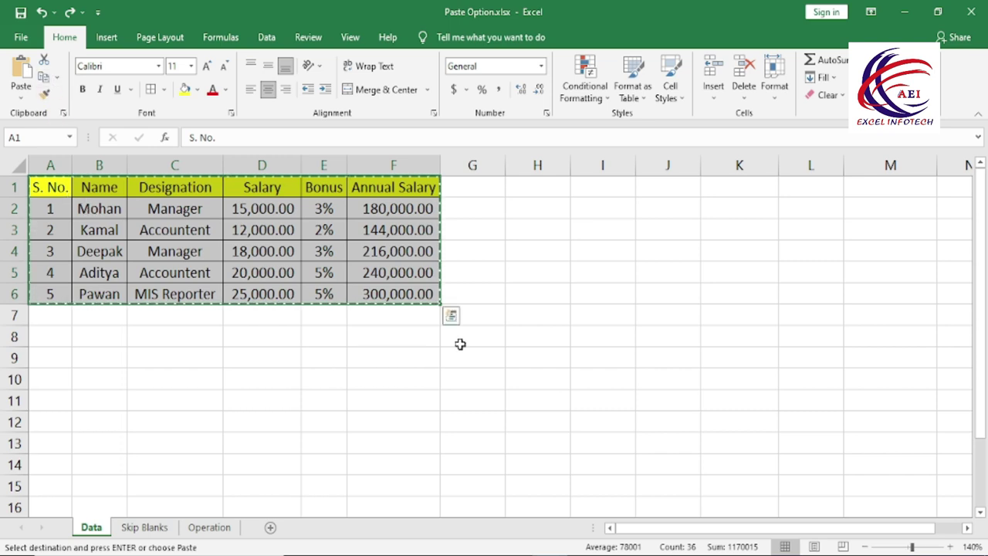
{"action": "left_click", "coordinate": [550, 187]}
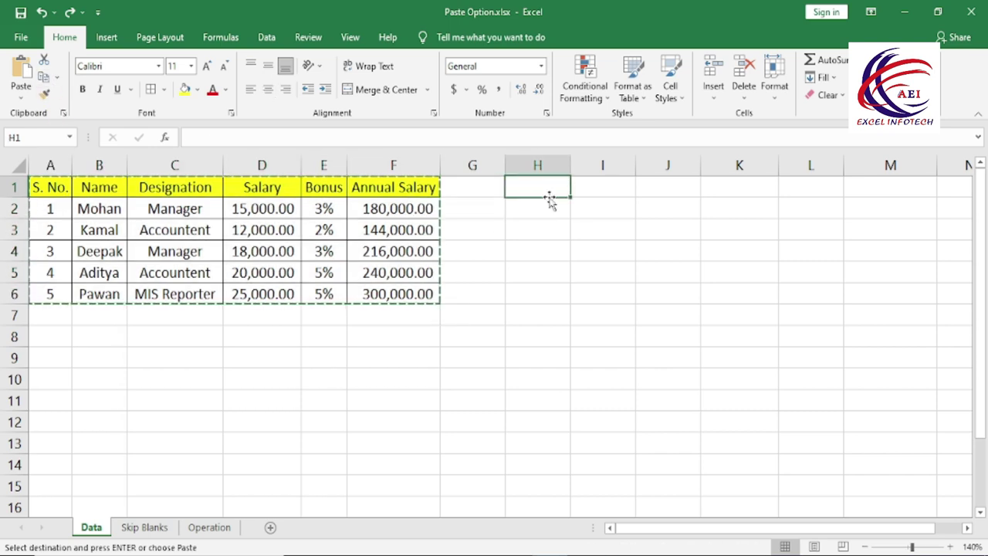
{"action": "left_click", "coordinate": [21, 96]}
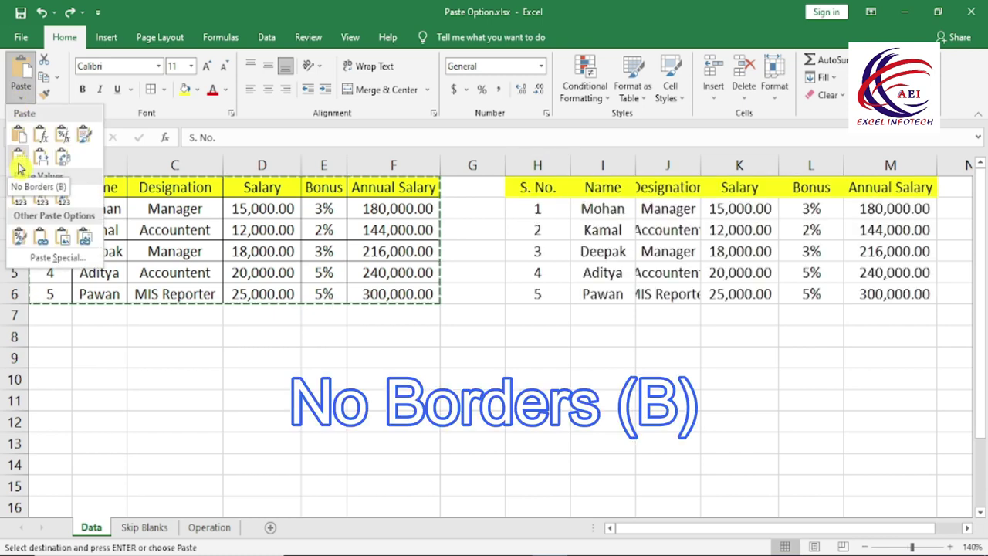
{"action": "left_click", "coordinate": [21, 168]}
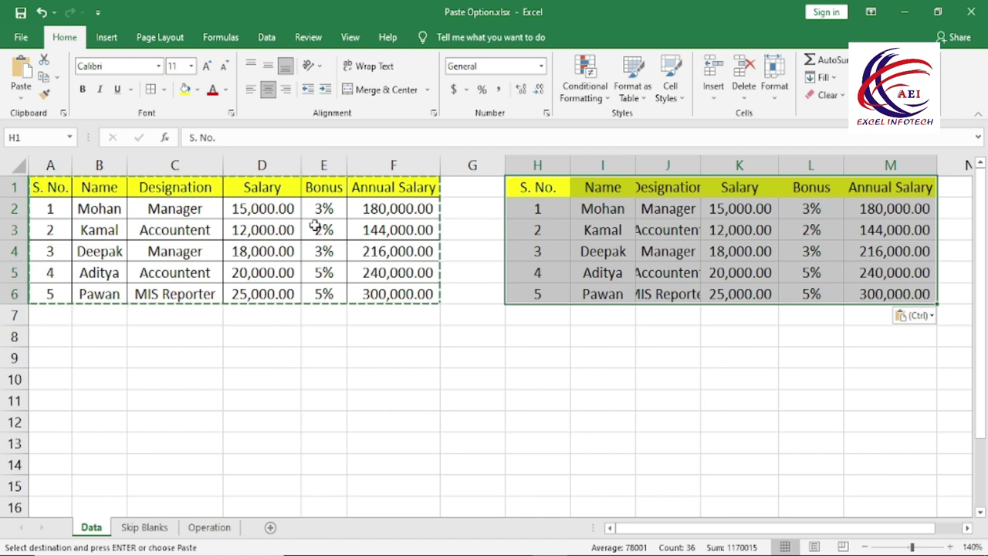
{"action": "left_click", "coordinate": [565, 251]}
{"action": "mouse_move", "coordinate": [537, 187]}
{"action": "left_mouse_down"}
{"action": "mouse_move", "coordinate": [567, 212]}
{"action": "mouse_move", "coordinate": [877, 287]}
{"action": "left_mouse_up"}
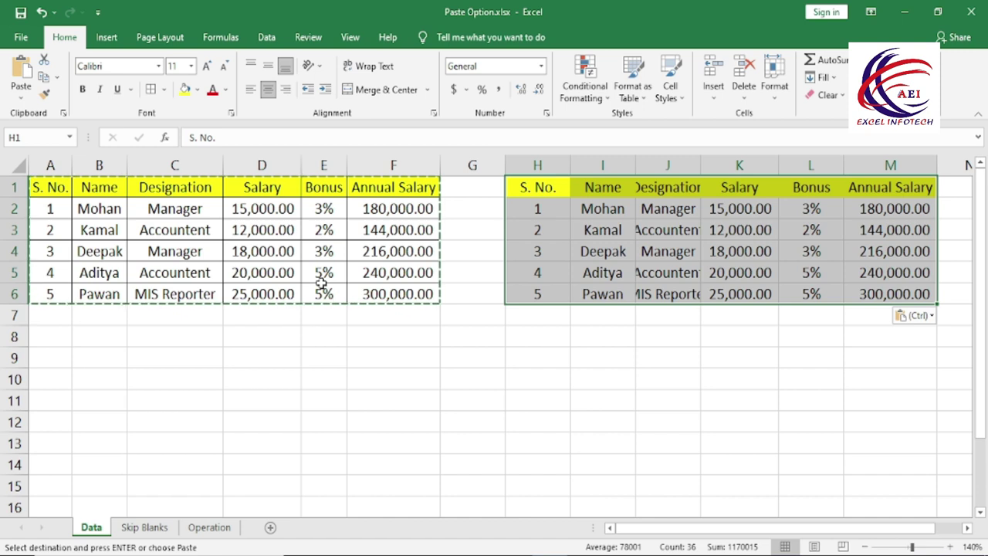
{"action": "key", "text": "ctrl+z"}
- Paste the table at H1 with Keep Source Column Widths, then undo it
{"action": "left_click", "coordinate": [304, 360]}
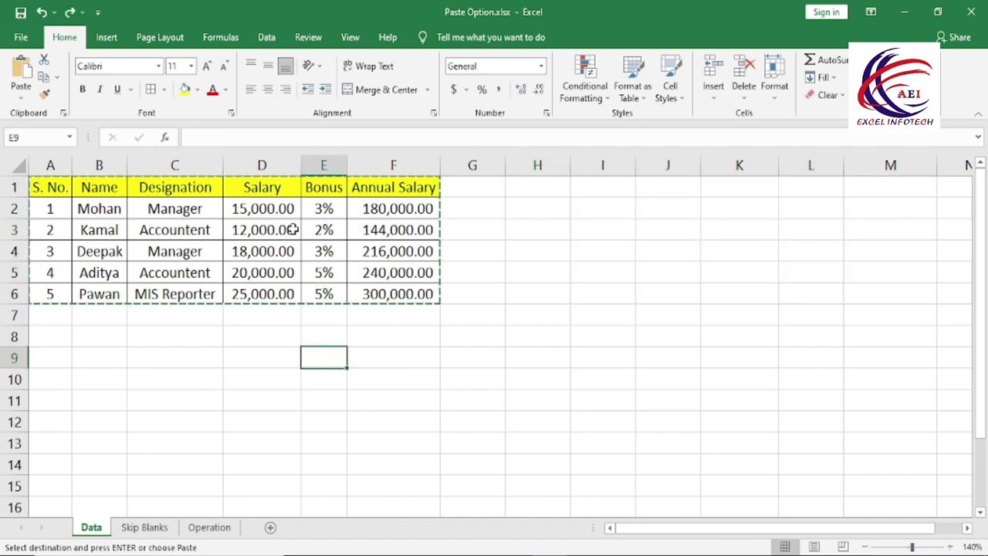
{"action": "left_click", "coordinate": [554, 188]}
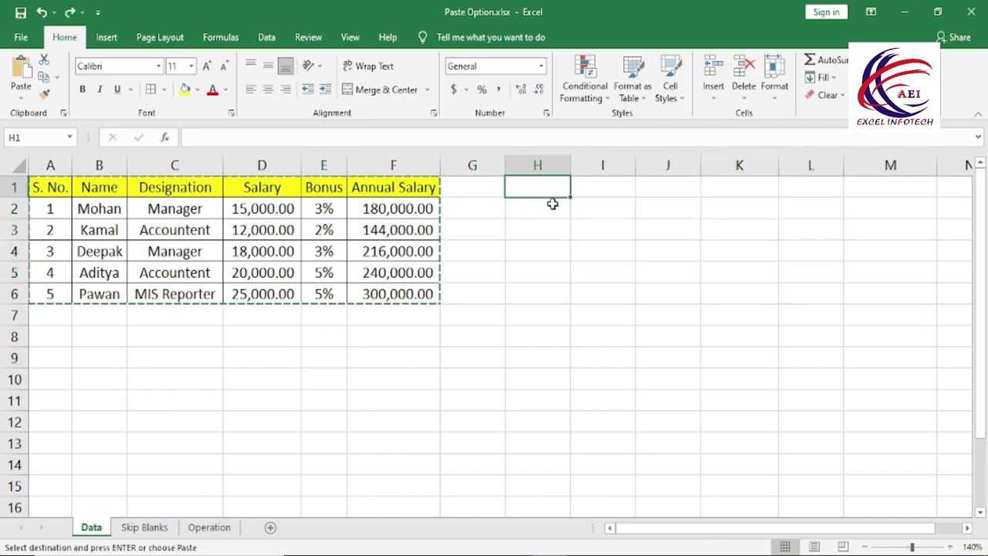
{"action": "left_click", "coordinate": [20, 94]}
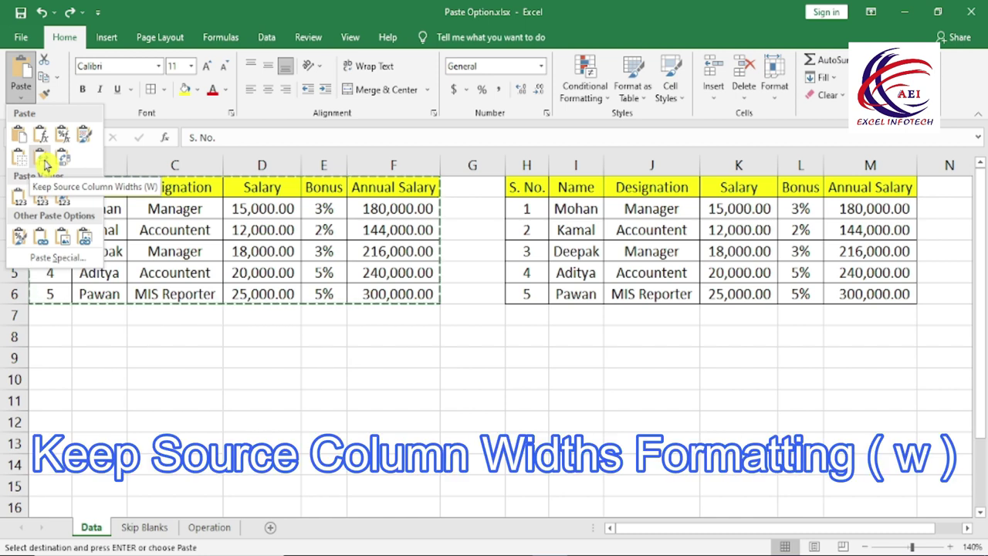
{"action": "left_click", "coordinate": [45, 164]}
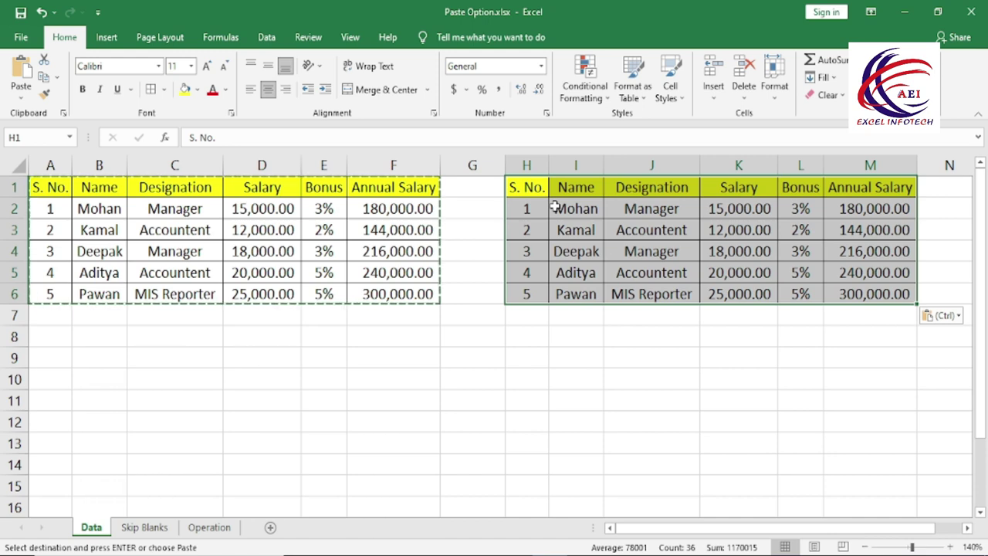
{"action": "key", "text": "ctrl+z"}
- Paste the copied salary table transposed at H1
{"action": "left_click", "coordinate": [530, 193]}
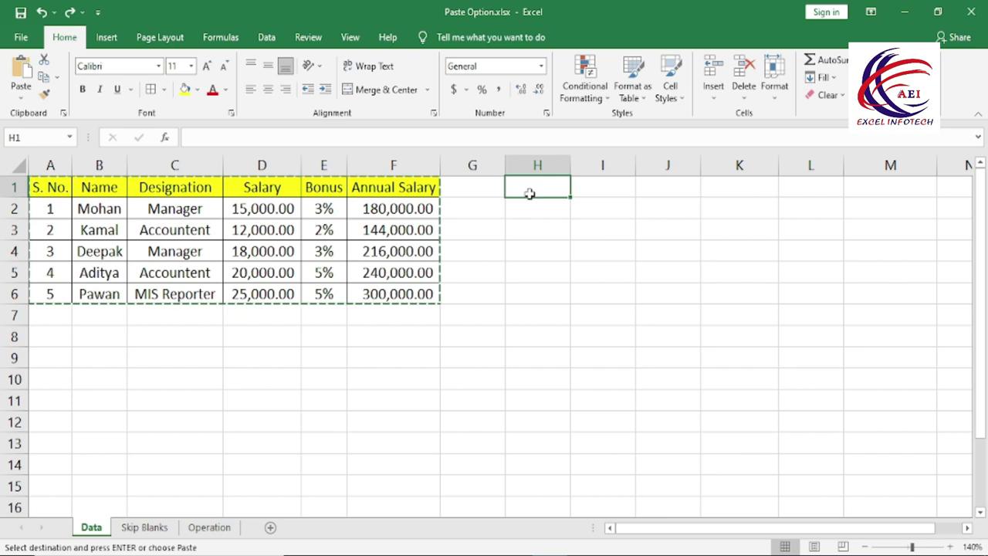
{"action": "left_click", "coordinate": [25, 97]}
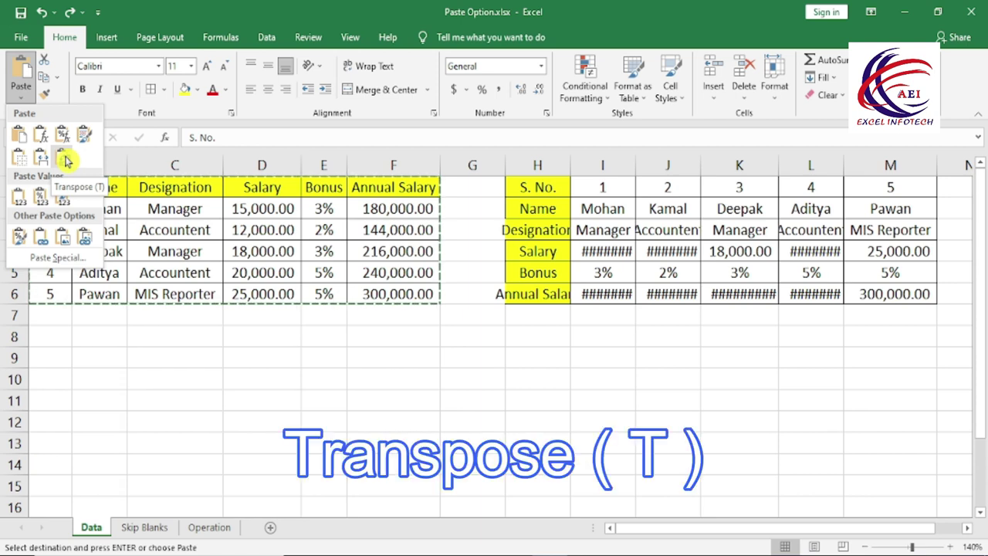
{"action": "left_click", "coordinate": [66, 160]}
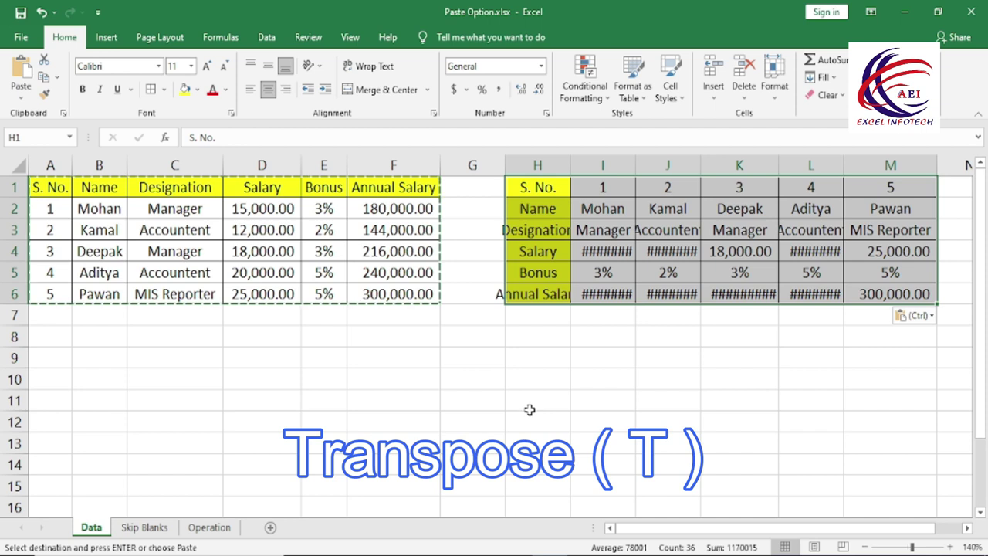
- AutoFit columns H through L so every label and value shows in full
{"action": "double_click", "coordinate": [571, 165]}
{"action": "double_click", "coordinate": [663, 166]}
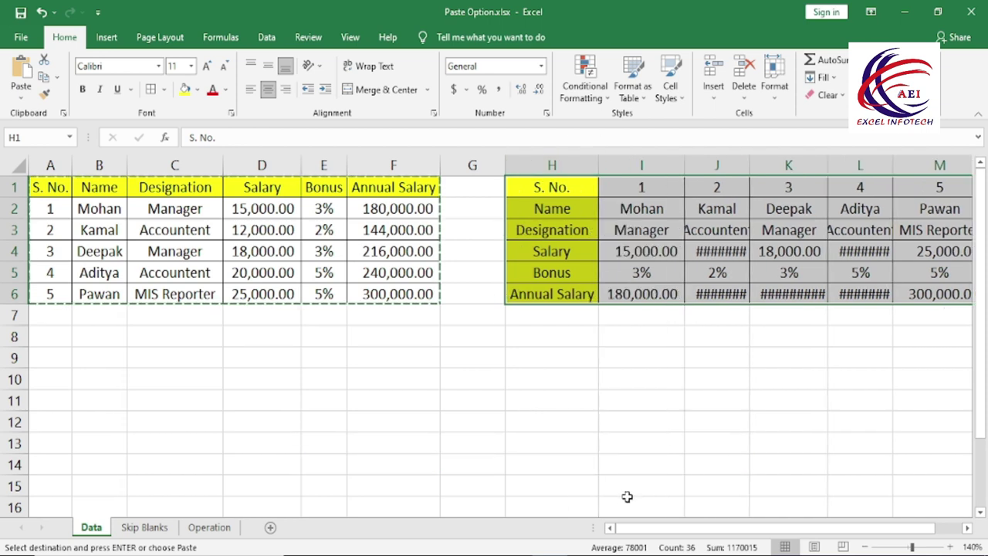
{"action": "left_click_drag", "start_coordinate": [648, 532], "coordinate": [697, 529]}
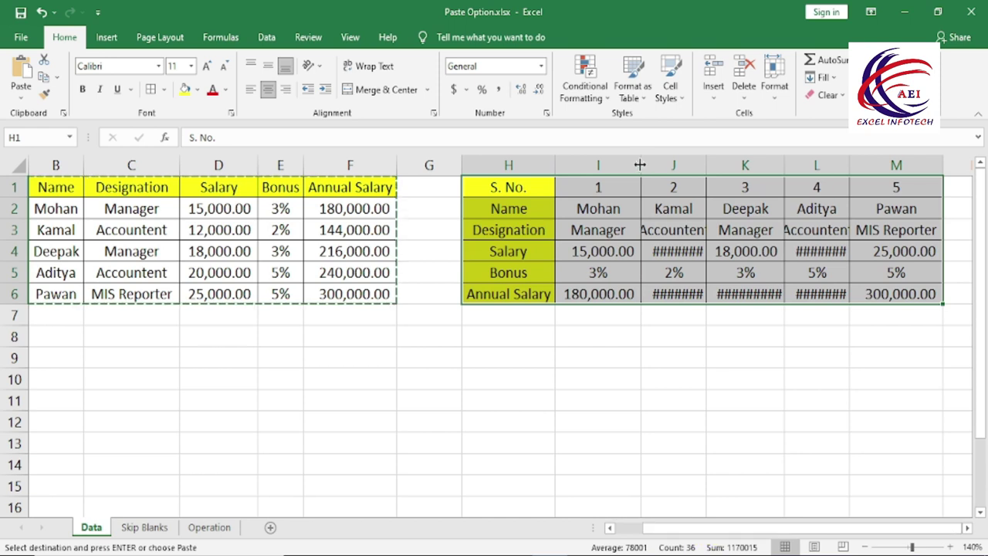
{"action": "double_click", "coordinate": [706, 166]}
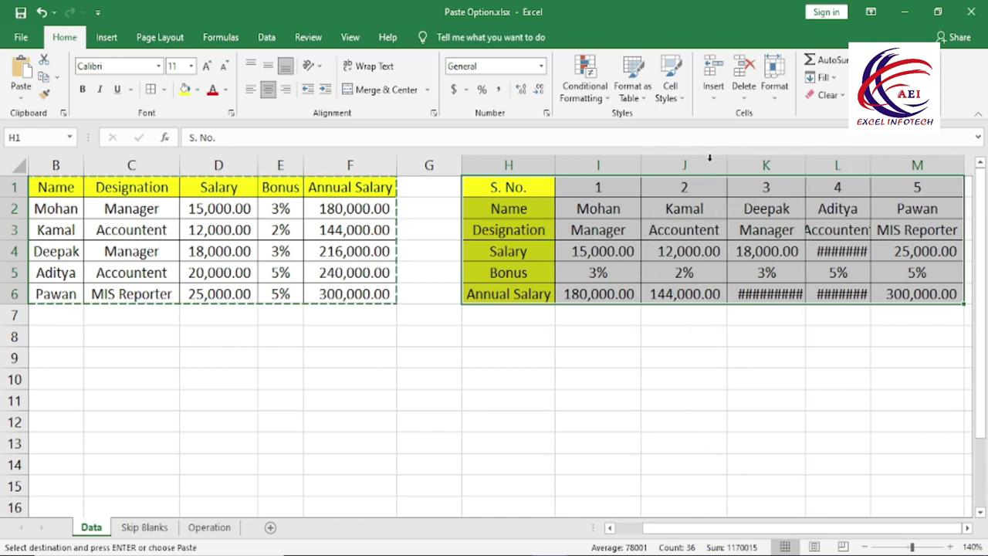
{"action": "double_click", "coordinate": [805, 165]}
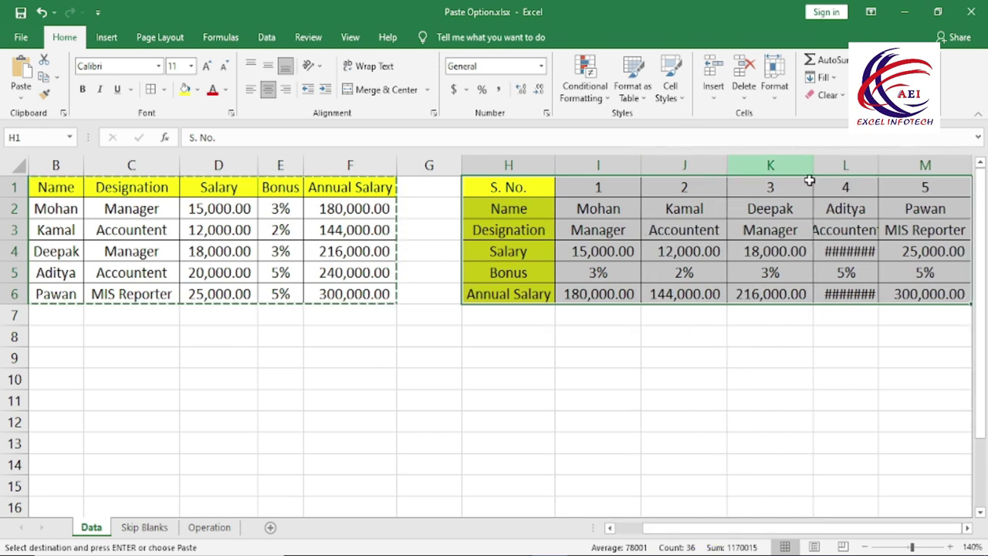
{"action": "left_click", "coordinate": [866, 547]}
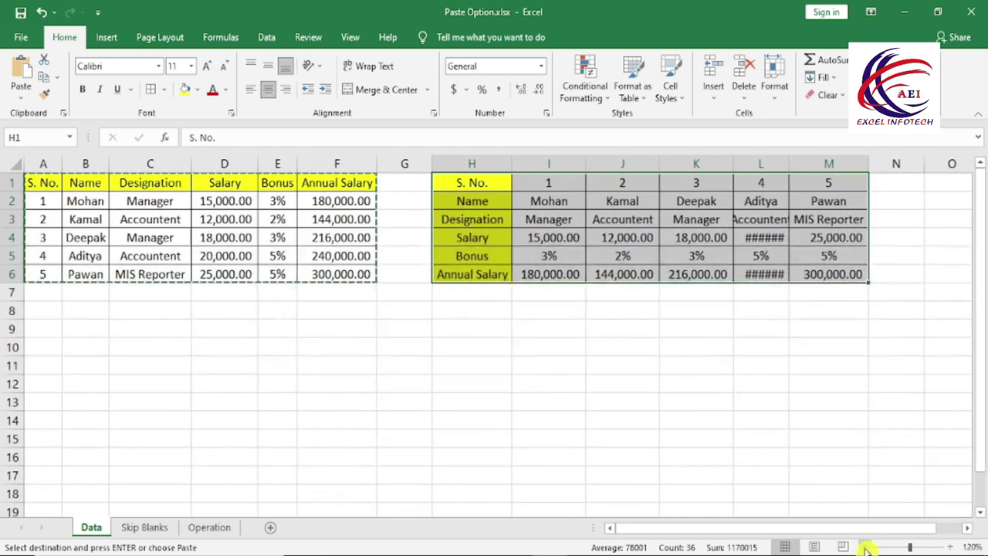
{"action": "double_click", "coordinate": [787, 163]}
{"action": "left_click", "coordinate": [715, 425]}
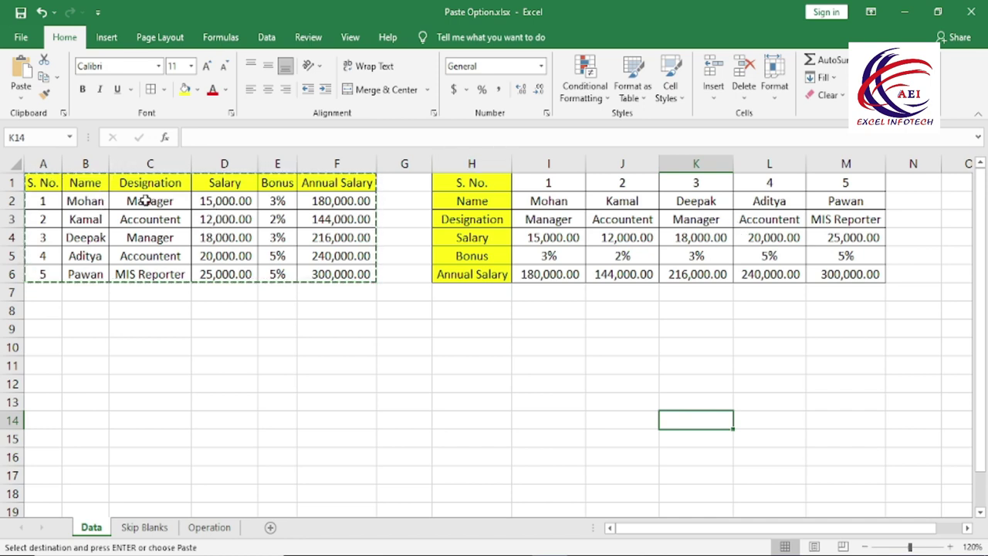
- Point out the headers of the original table and the row labels of the transposed H column
{"action": "left_click_drag", "start_coordinate": [44, 187], "coordinate": [304, 185]}
{"action": "left_click", "coordinate": [456, 219]}
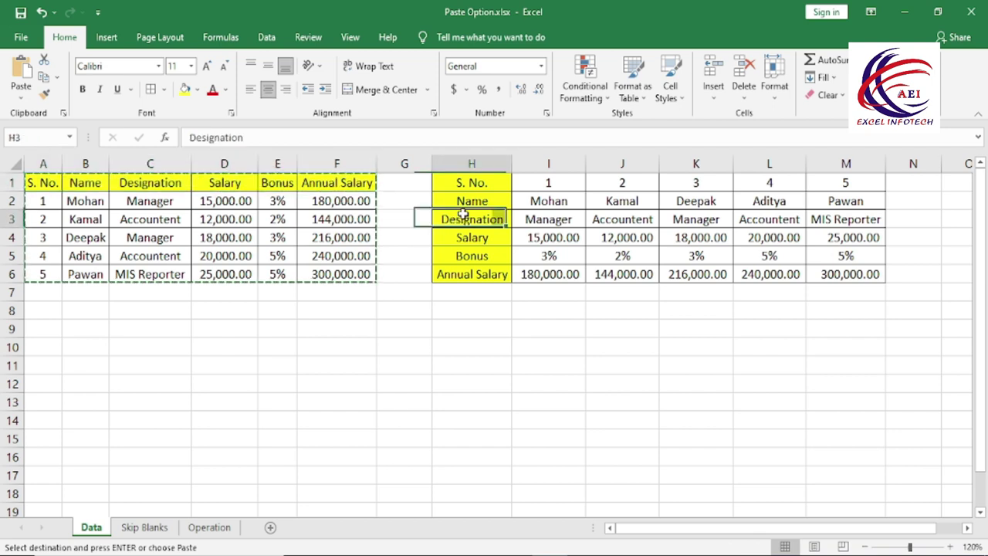
{"action": "left_click_drag", "start_coordinate": [470, 182], "coordinate": [459, 278]}
{"action": "left_click", "coordinate": [454, 346]}
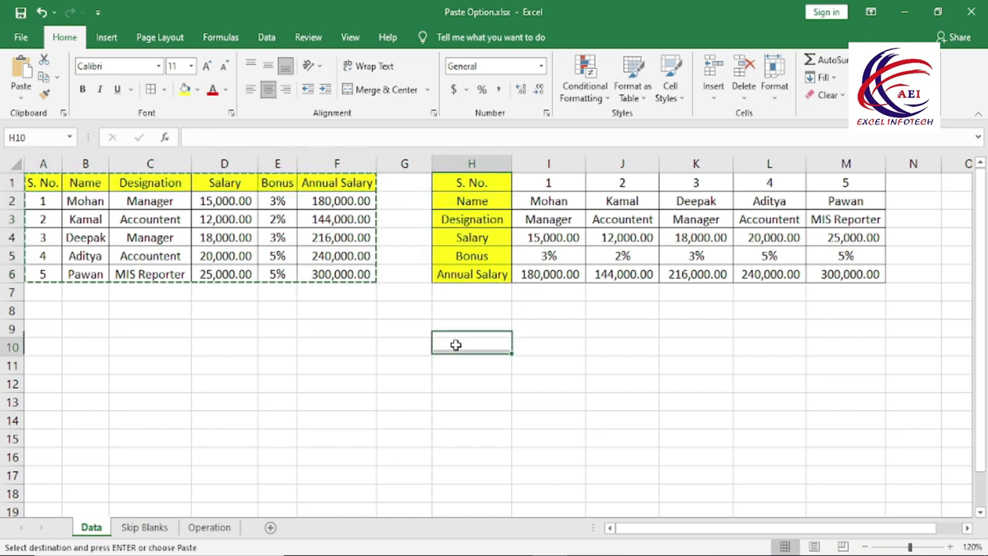
{"action": "left_click", "coordinate": [42, 189]}
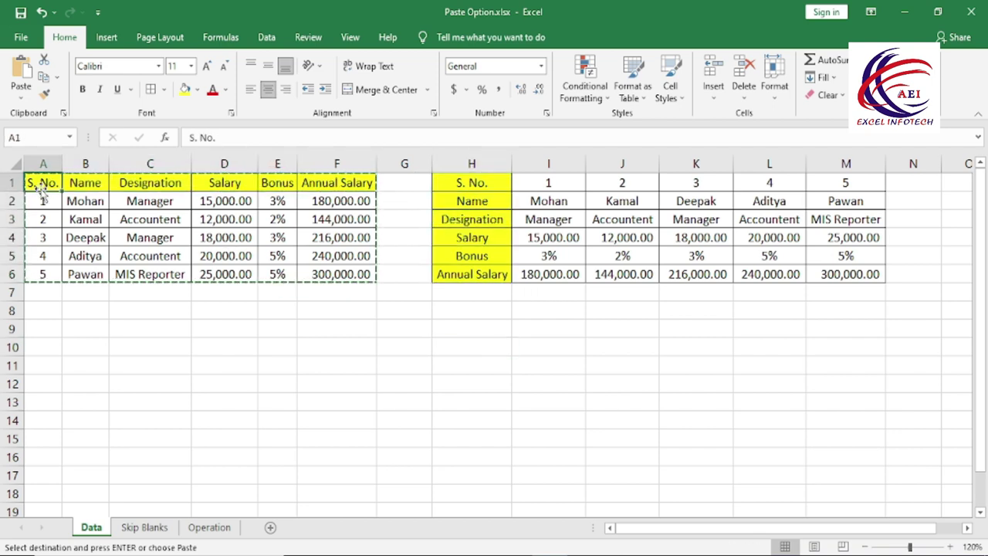
{"action": "left_click", "coordinate": [80, 183]}
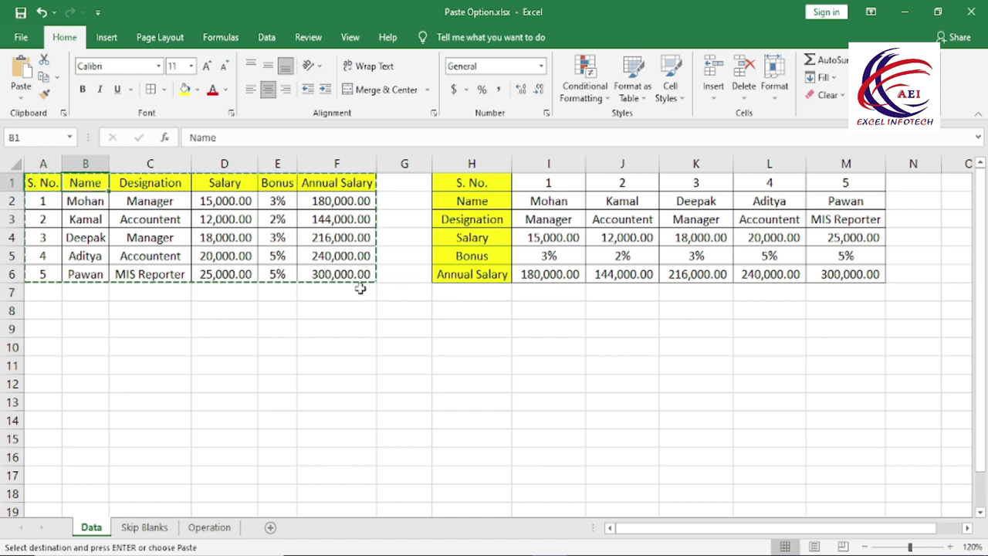
{"action": "left_click_drag", "start_coordinate": [33, 183], "coordinate": [198, 183]}
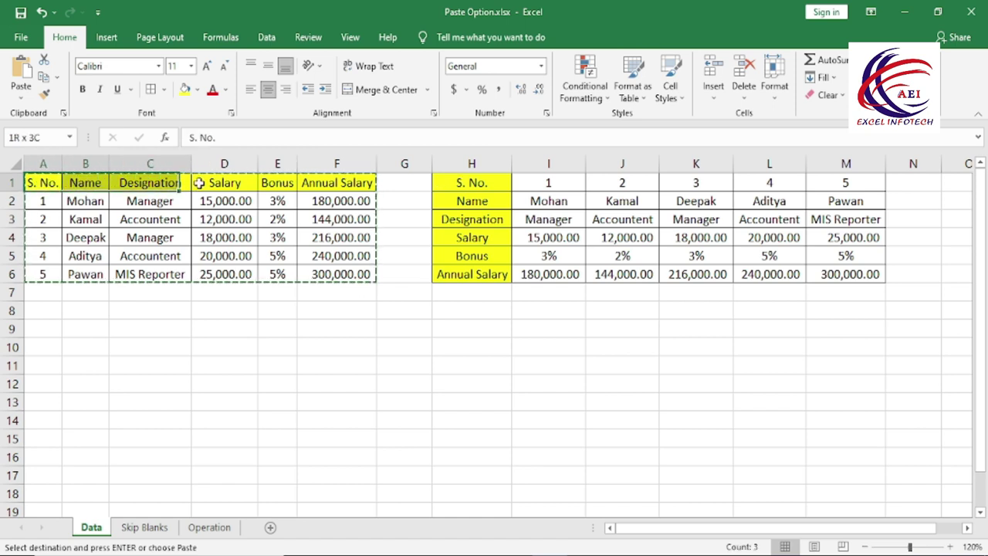
{"action": "left_click", "coordinate": [476, 339]}
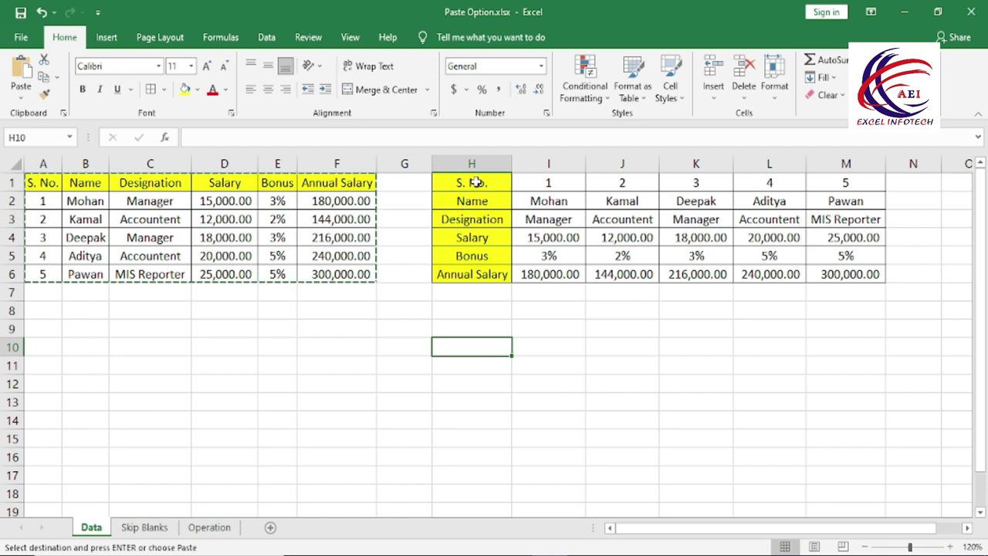
- Select the transposed block H1:M6 and copy it
{"action": "left_click", "coordinate": [475, 187]}
{"action": "left_click", "coordinate": [473, 195]}
{"action": "left_click_drag", "start_coordinate": [472, 183], "coordinate": [471, 274]}
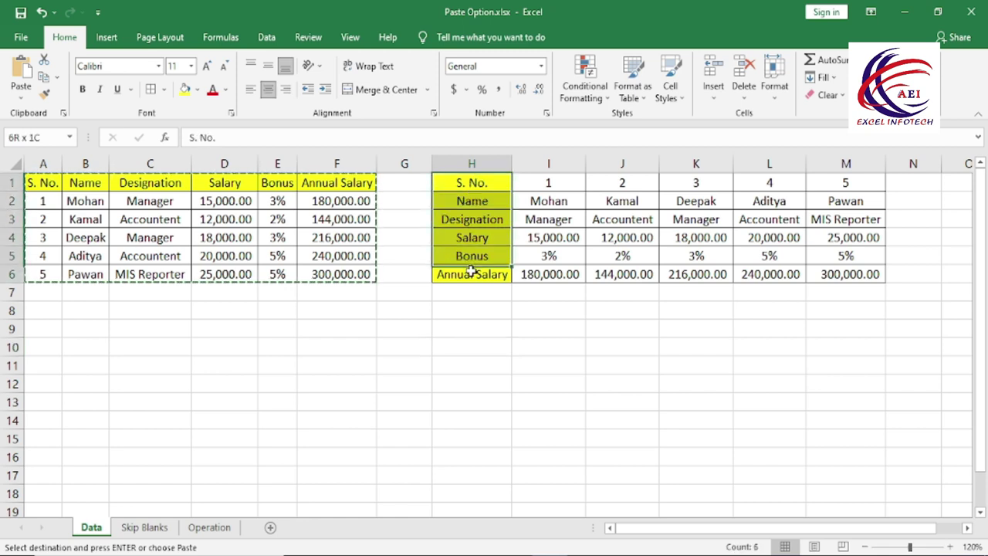
{"action": "left_click", "coordinate": [477, 378]}
{"action": "mouse_move", "coordinate": [473, 183]}
{"action": "left_mouse_down"}
{"action": "mouse_move", "coordinate": [694, 258]}
{"action": "mouse_move", "coordinate": [825, 277]}
{"action": "left_mouse_up"}
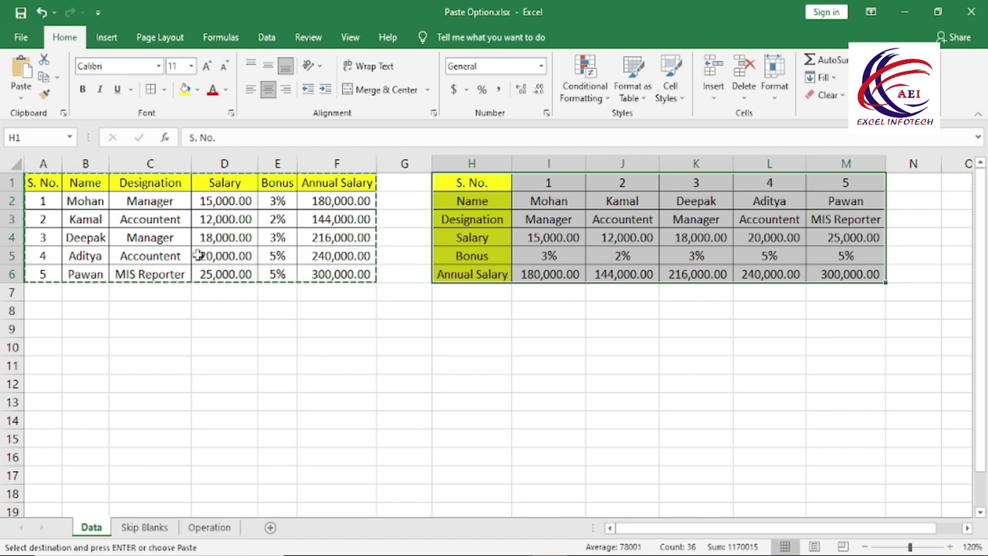
{"action": "left_click", "coordinate": [44, 77]}
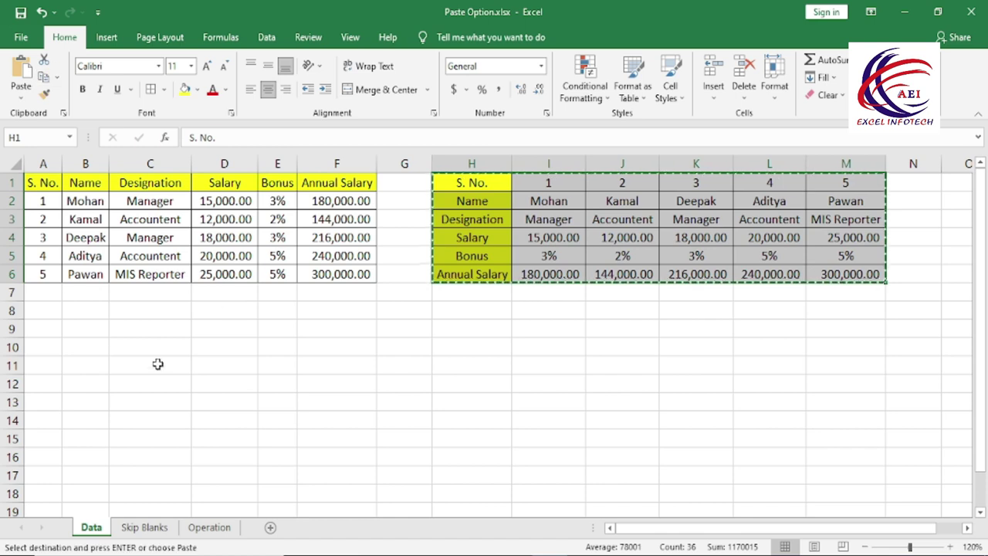
- Paste the copy transposed at A10, then undo that paste and the column widening
{"action": "left_click", "coordinate": [55, 349]}
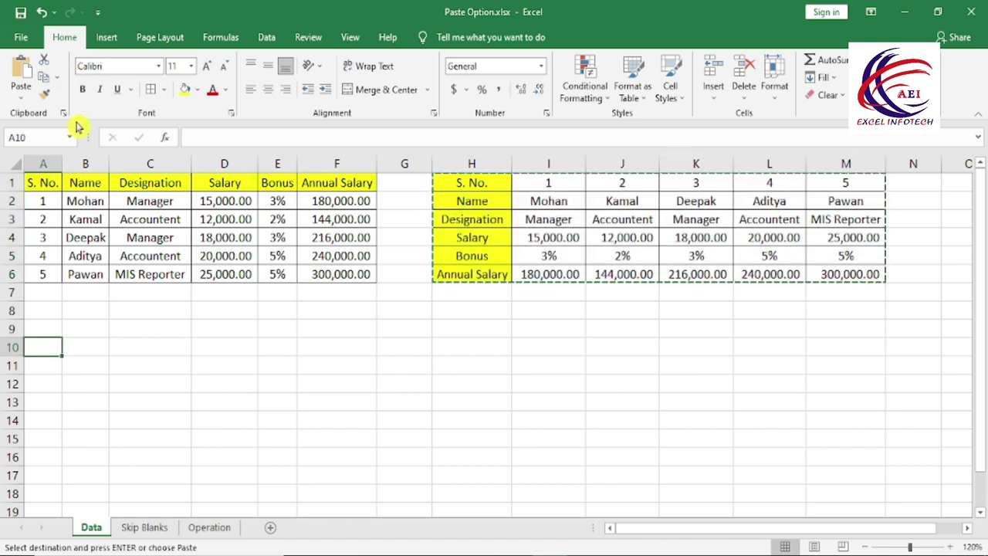
{"action": "left_click", "coordinate": [20, 94]}
{"action": "left_click", "coordinate": [60, 345]}
{"action": "left_click", "coordinate": [21, 96]}
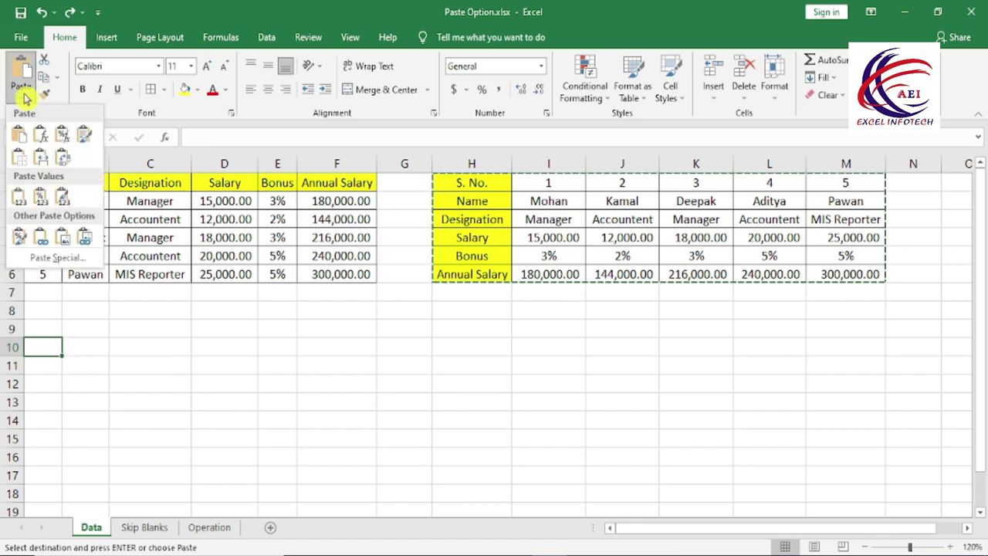
{"action": "left_click", "coordinate": [63, 162]}
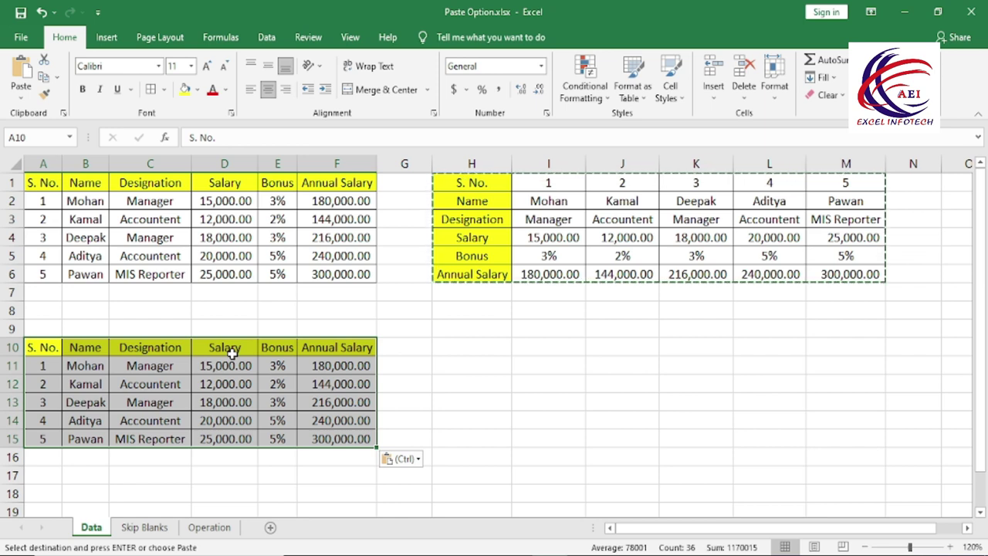
{"action": "key", "text": "ctrl+z"}
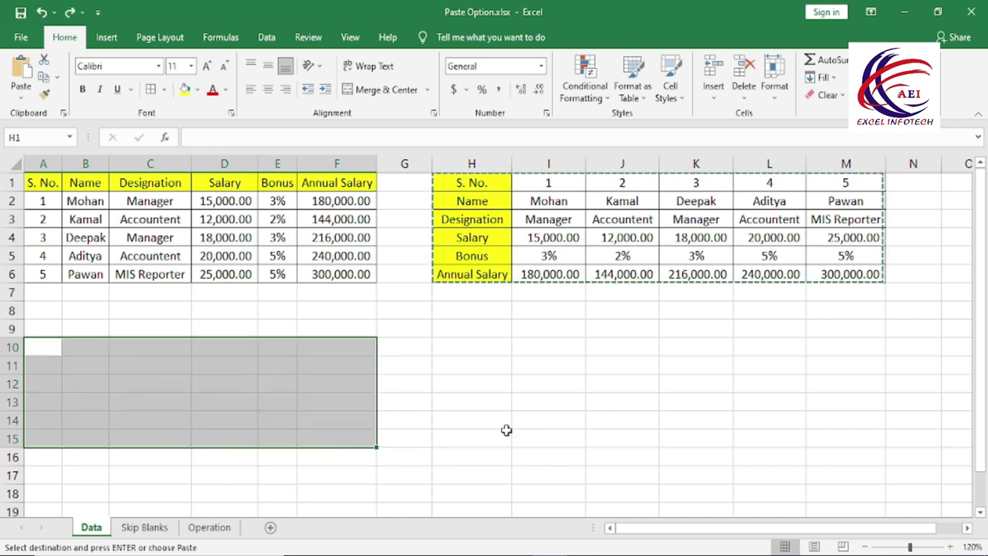
{"action": "scroll", "coordinate": [506, 430], "scroll_direction": "up", "scroll_amount": 1}
{"action": "scroll", "coordinate": [505, 430], "scroll_direction": "up", "scroll_amount": 1}
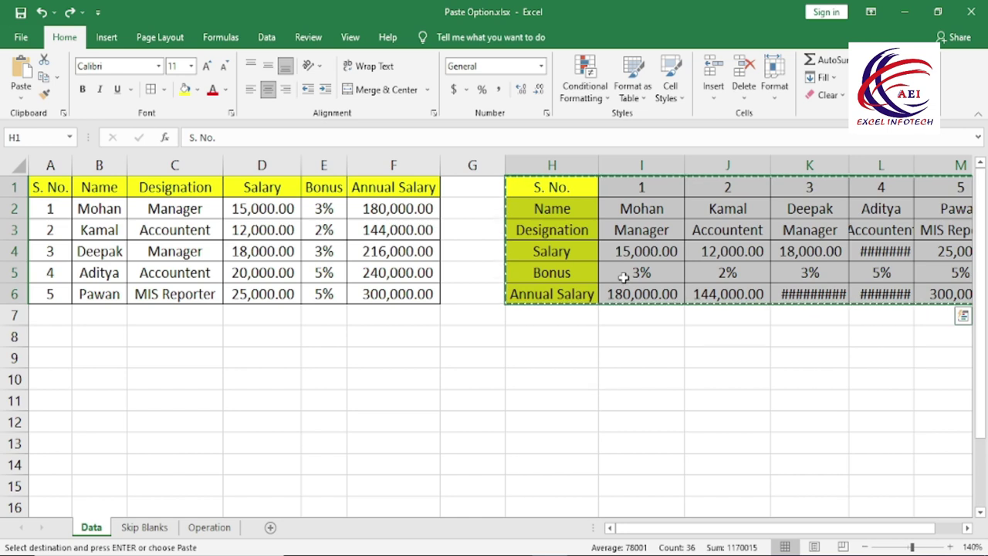
- Clear H1:M6 and paste the staff table there as values with number formatting
{"action": "key", "text": "Delete"}
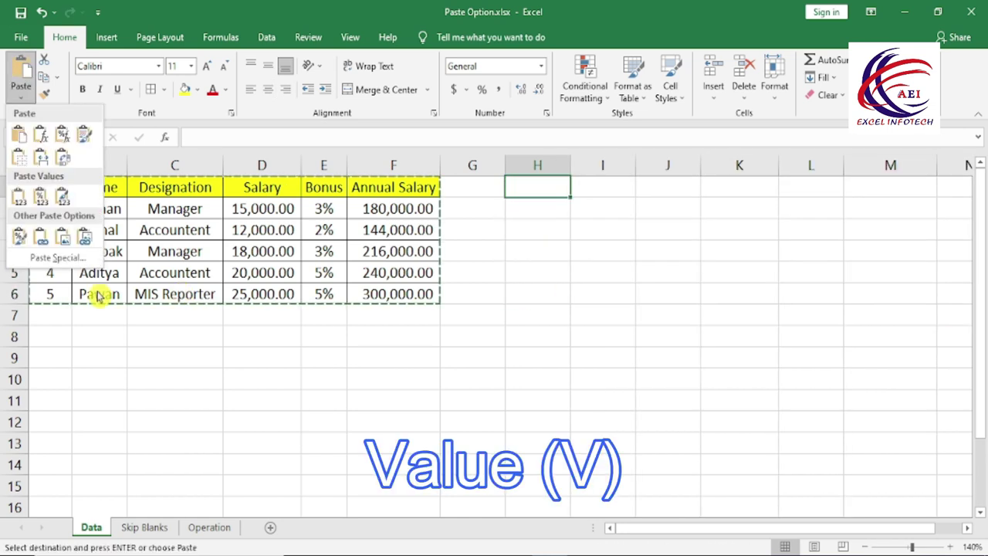
{"action": "left_click", "coordinate": [23, 202]}
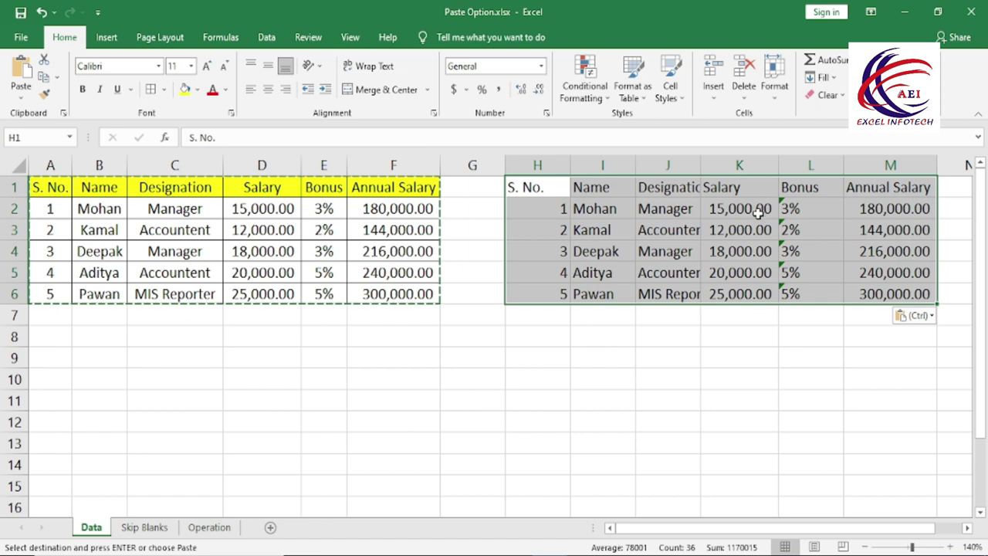
{"action": "left_click", "coordinate": [738, 265]}
{"action": "key", "text": "Up"}
{"action": "key", "text": "Up"}
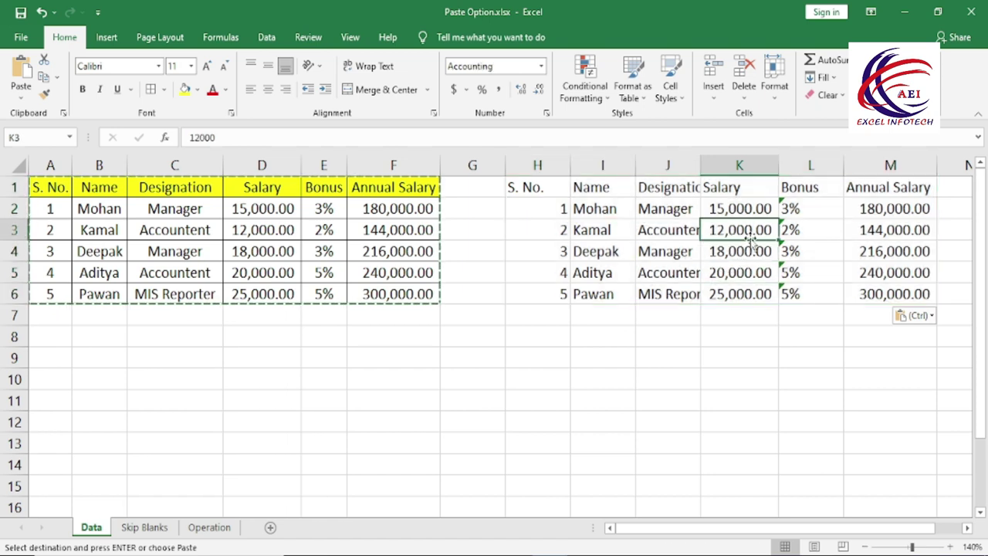
{"action": "key", "text": "Up"}
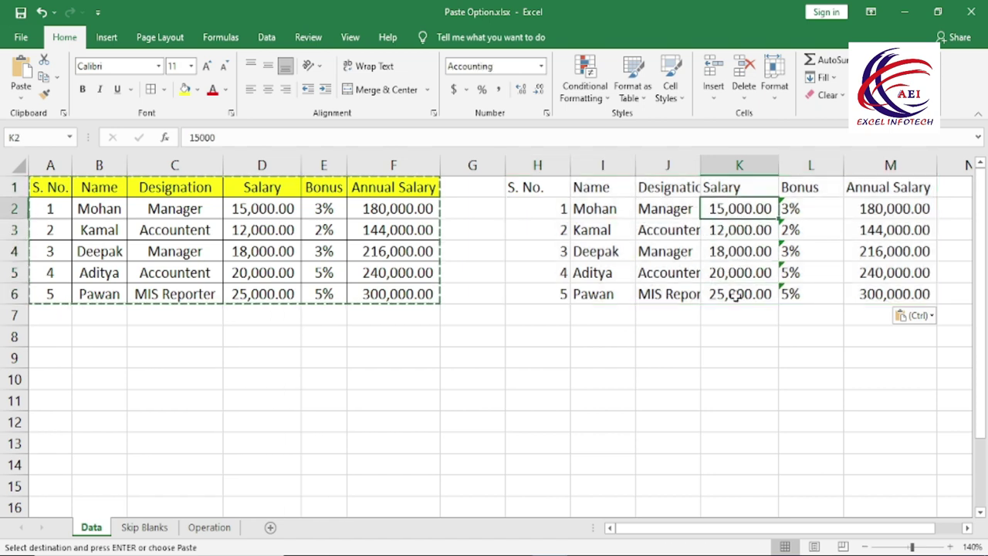
- Compare pasted annual salary M2 with formula F2, and check bonuses L2 to L4
{"action": "left_click", "coordinate": [864, 212]}
{"action": "left_click", "coordinate": [418, 209]}
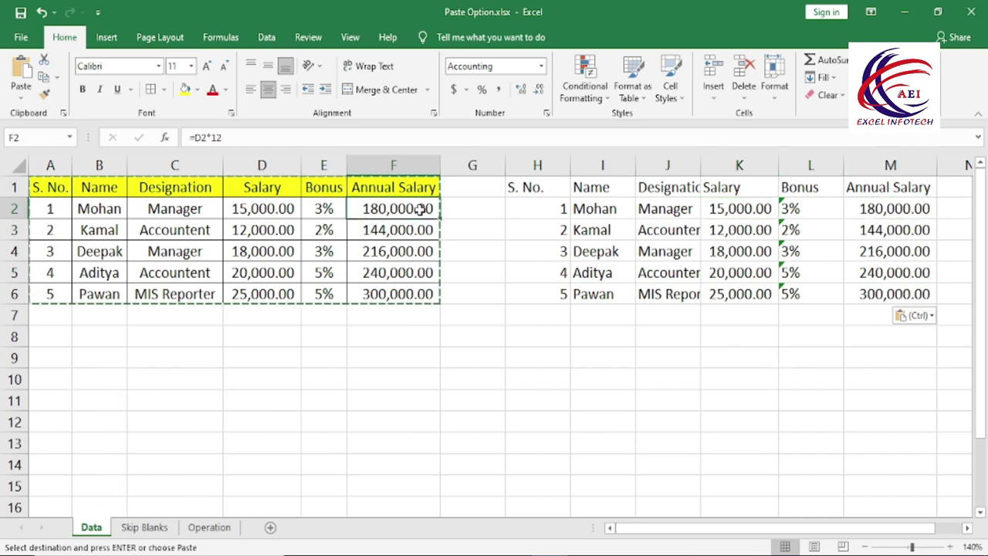
{"action": "left_click", "coordinate": [866, 212]}
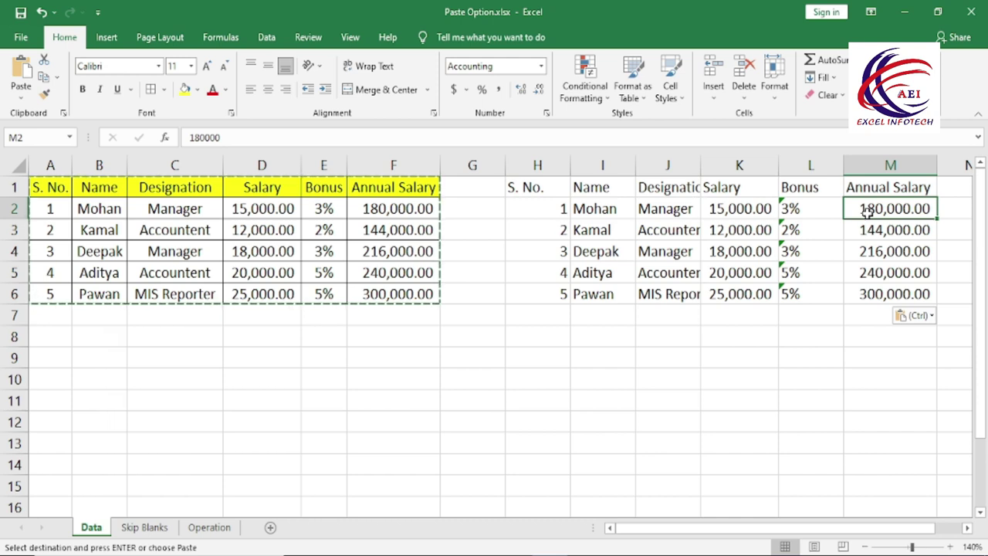
{"action": "left_click", "coordinate": [808, 214]}
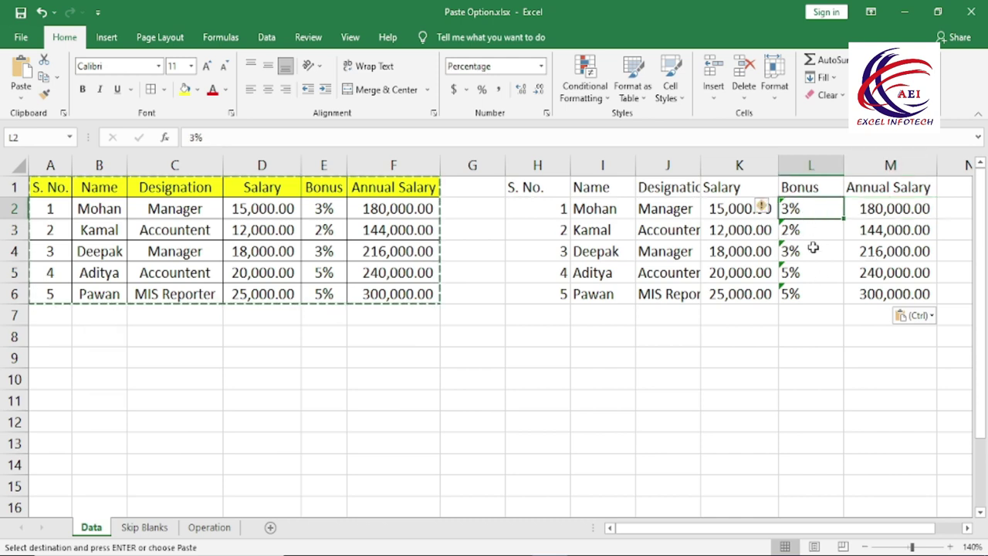
{"action": "left_click", "coordinate": [813, 225]}
{"action": "left_click", "coordinate": [810, 247]}
{"action": "left_click", "coordinate": [814, 212]}
- Compare pasted bonus L2 with formula E2, check L5, L6, K3, and select K2:M6
{"action": "left_click", "coordinate": [336, 210]}
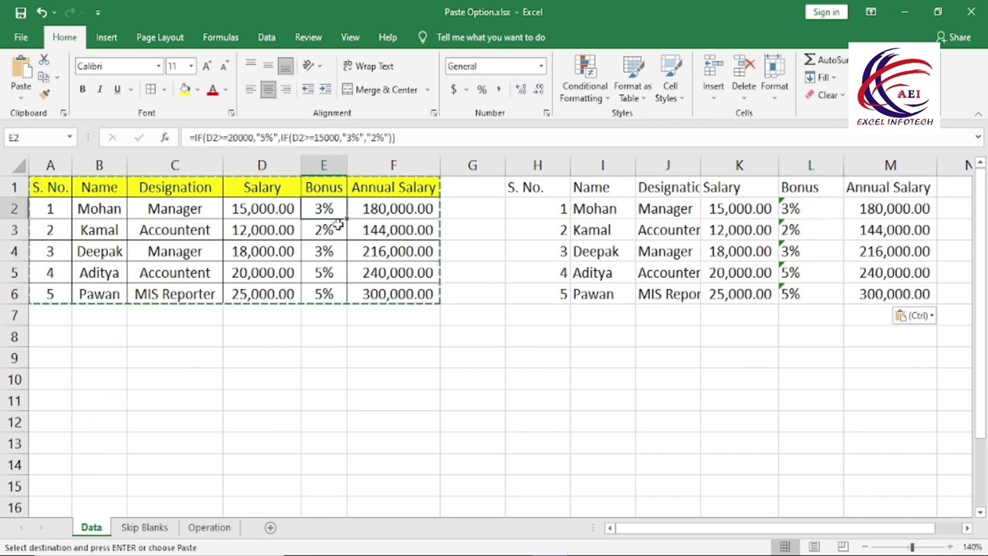
{"action": "left_click", "coordinate": [803, 211]}
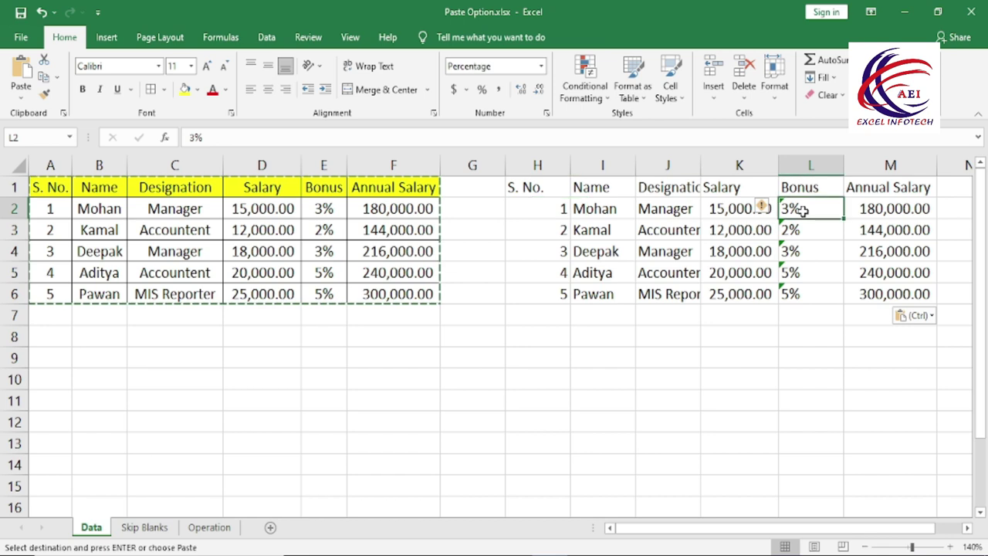
{"action": "left_click", "coordinate": [809, 274]}
{"action": "left_click", "coordinate": [803, 293]}
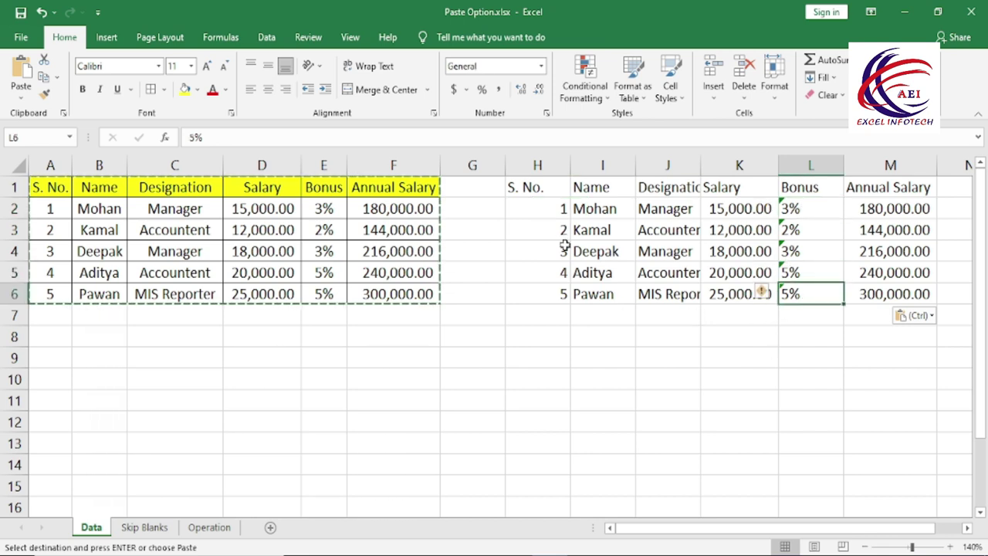
{"action": "left_click", "coordinate": [741, 230]}
{"action": "left_click_drag", "start_coordinate": [732, 210], "coordinate": [930, 291]}
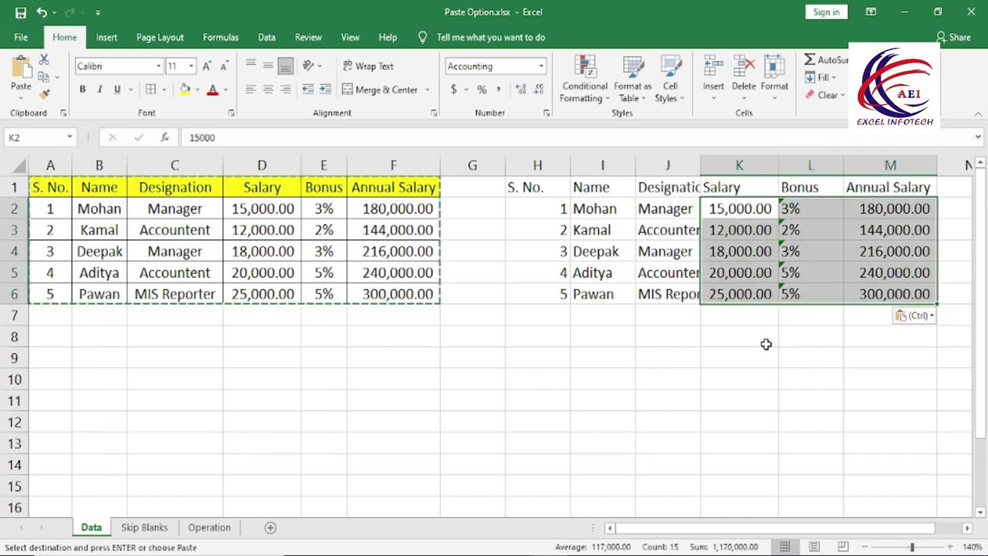
{"action": "left_click", "coordinate": [551, 386]}
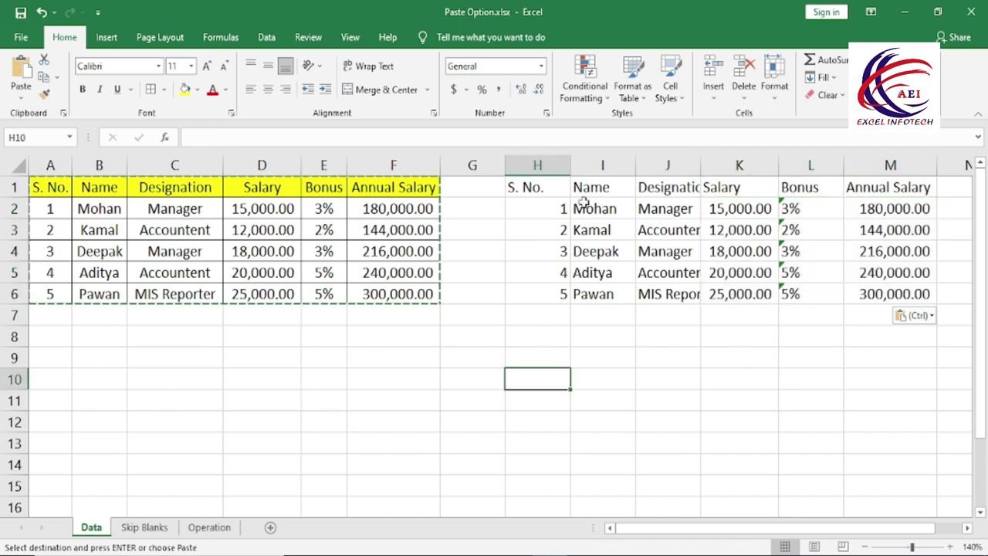
- Undo the paste in columns H to M and copy the original staff table A1:F6
{"action": "key", "text": "ctrl+z"}
{"action": "left_click", "coordinate": [603, 421]}
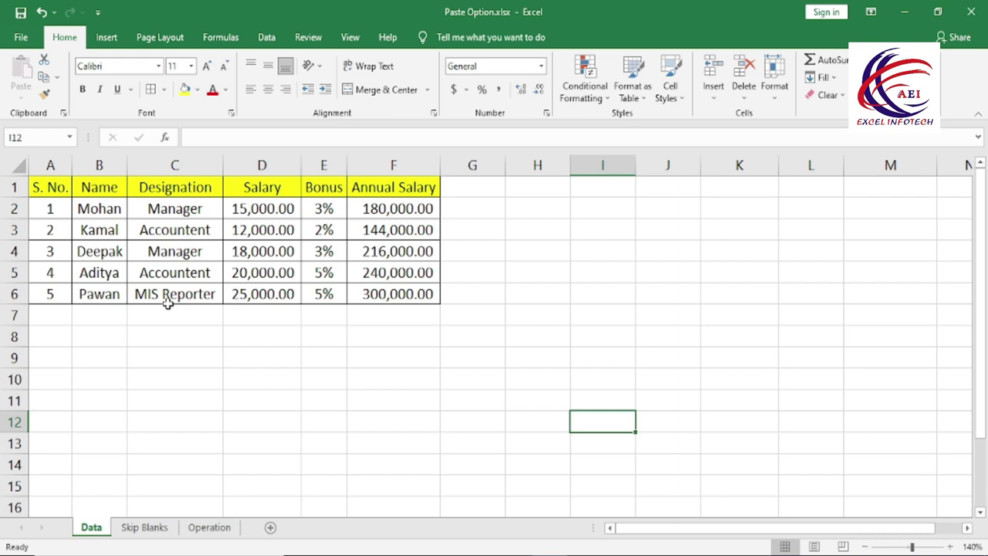
{"action": "left_click_drag", "start_coordinate": [52, 190], "coordinate": [390, 293]}
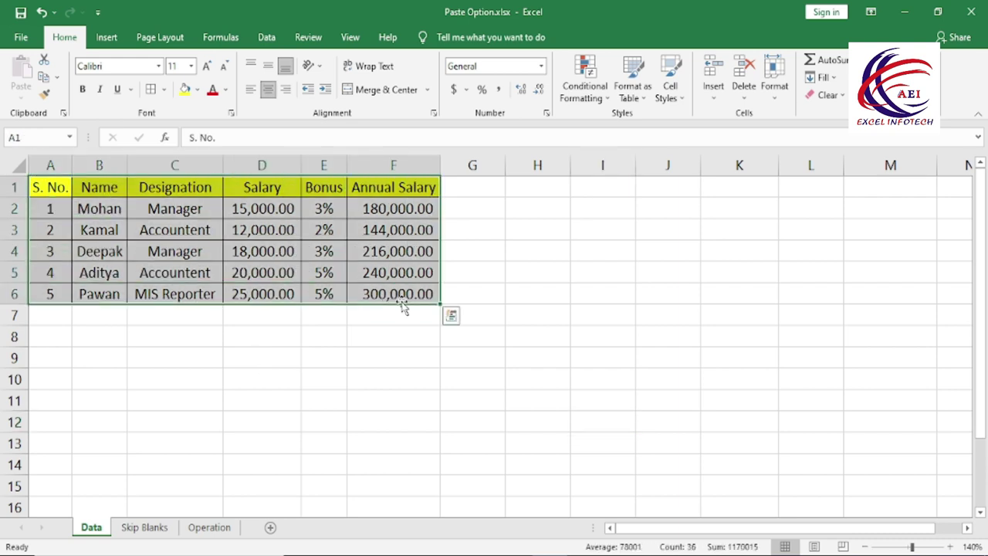
{"action": "left_click", "coordinate": [45, 78]}
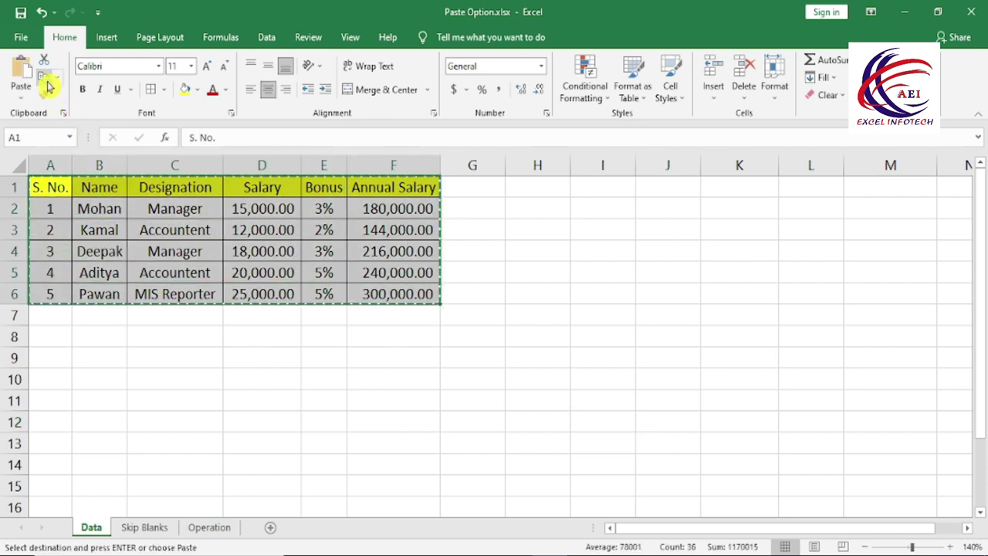
- Paste the table at H1 as Values & Number Formatting
{"action": "left_click", "coordinate": [548, 204]}
{"action": "left_click", "coordinate": [549, 189]}
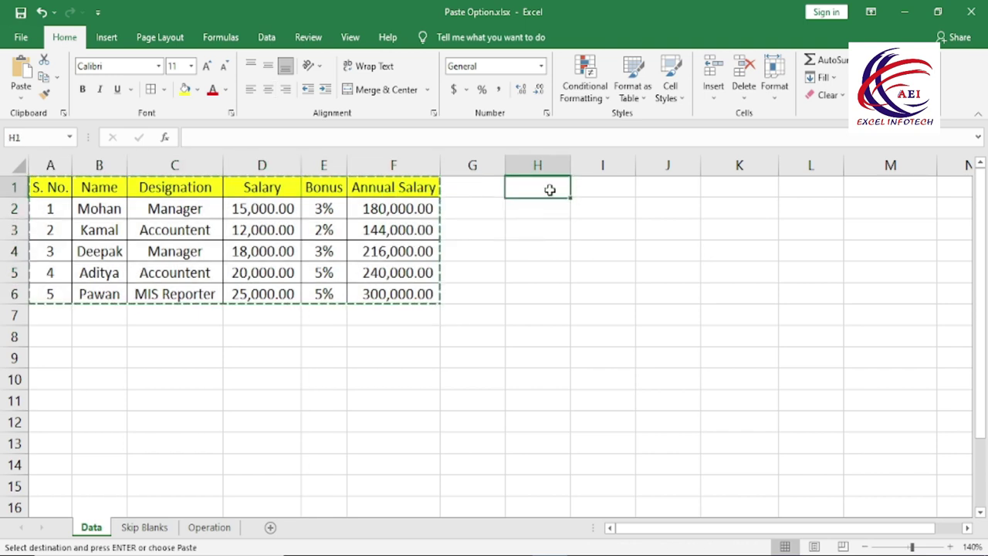
{"action": "left_click", "coordinate": [21, 96]}
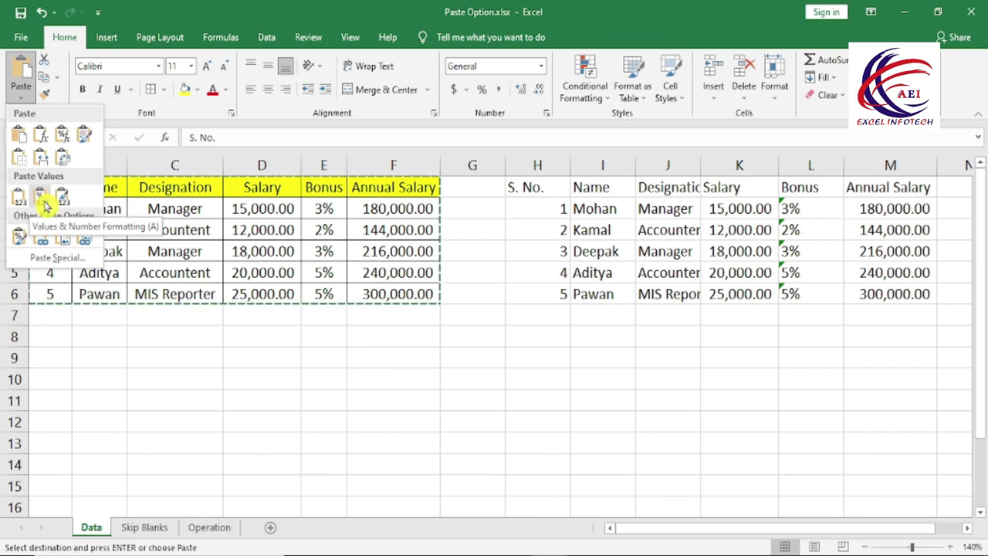
{"action": "left_click", "coordinate": [44, 202]}
{"action": "left_click", "coordinate": [629, 425]}
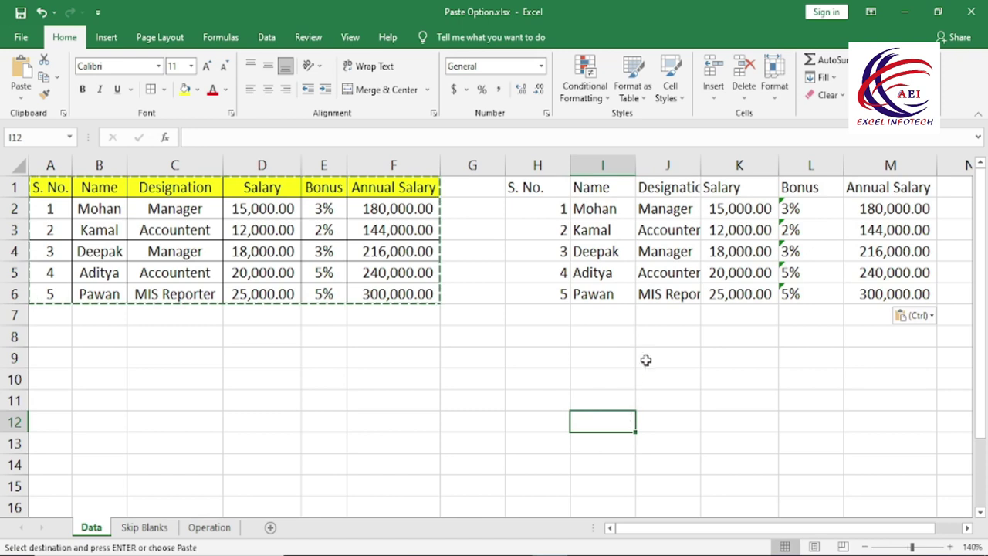
- Compare original and pasted salary columns, and inspect M3 showing plain 144000
{"action": "left_click_drag", "start_coordinate": [272, 207], "coordinate": [272, 293]}
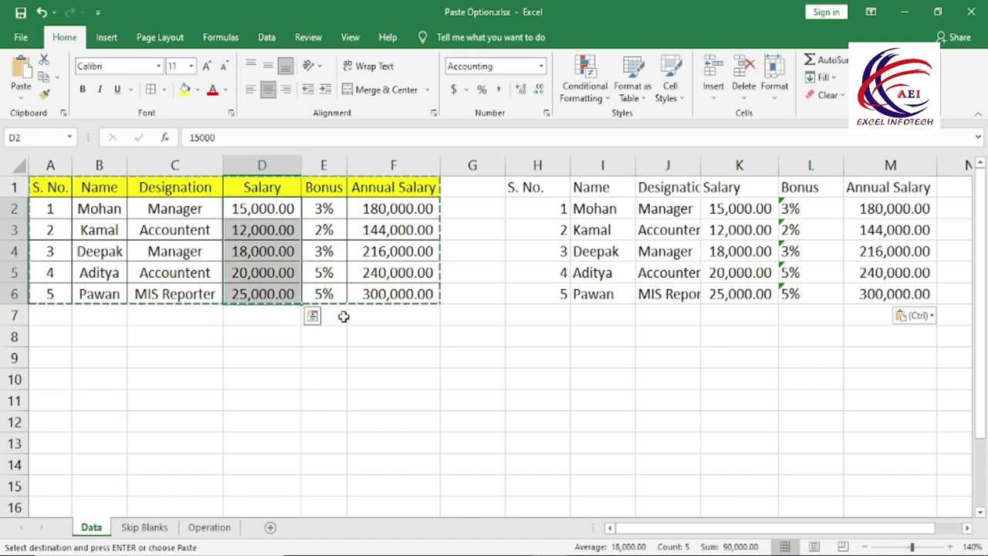
{"action": "left_click_drag", "start_coordinate": [755, 217], "coordinate": [761, 294]}
{"action": "left_click_drag", "start_coordinate": [895, 218], "coordinate": [900, 293]}
{"action": "left_click", "coordinate": [772, 340]}
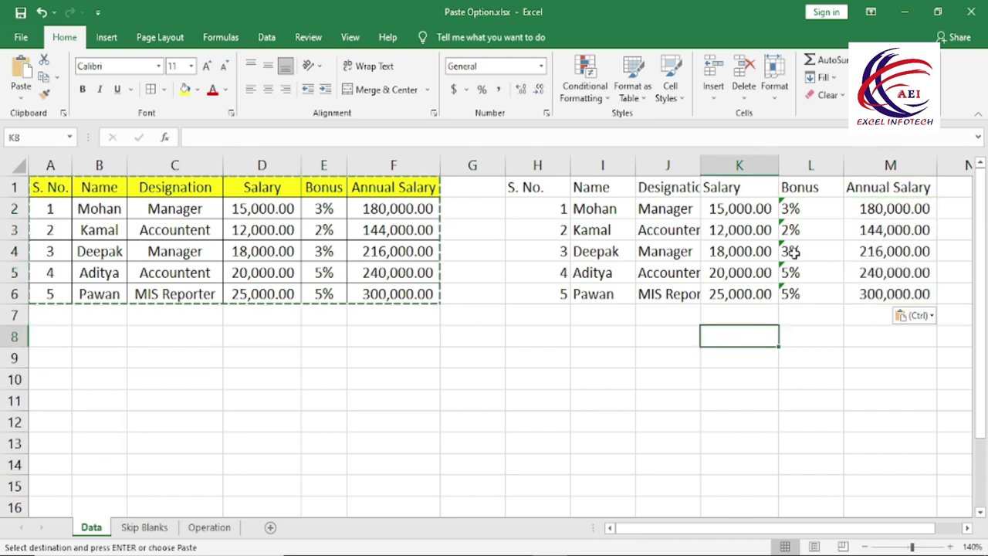
{"action": "left_click", "coordinate": [880, 236]}
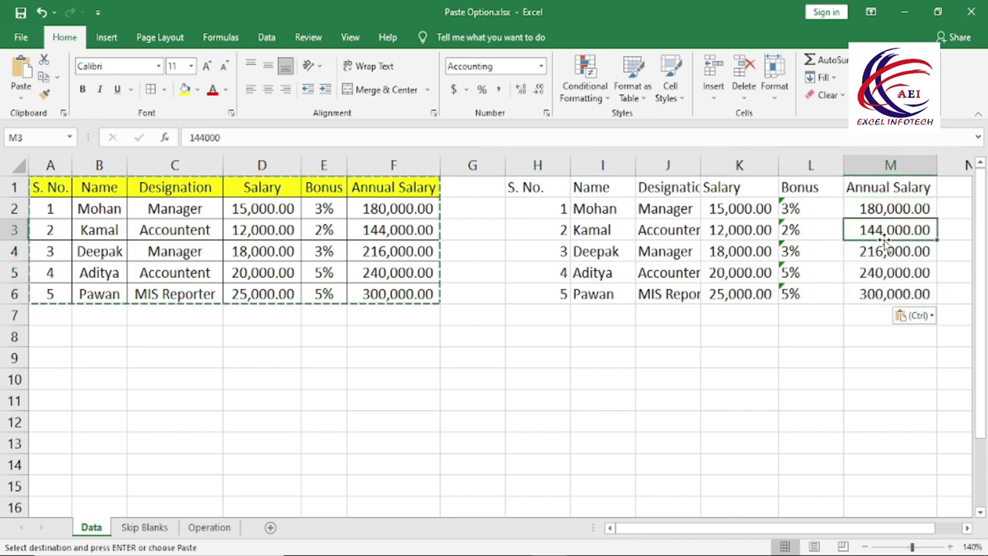
{"action": "double_click", "coordinate": [241, 138]}
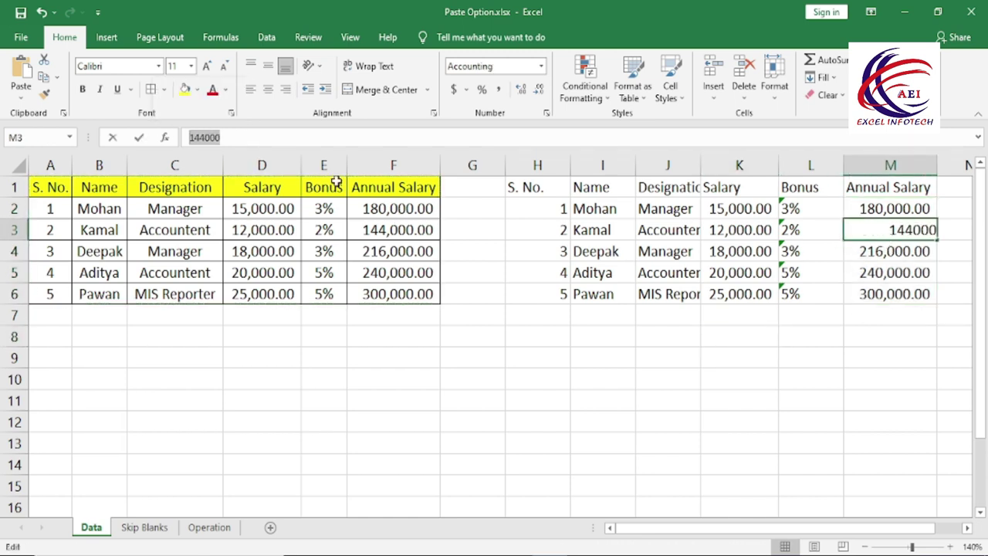
{"action": "left_click", "coordinate": [882, 275]}
- Inspect M4 and M5 (plain 240000) against formulas in F5:F6, then undo the values paste
{"action": "left_click", "coordinate": [891, 213]}
{"action": "left_click", "coordinate": [897, 255]}
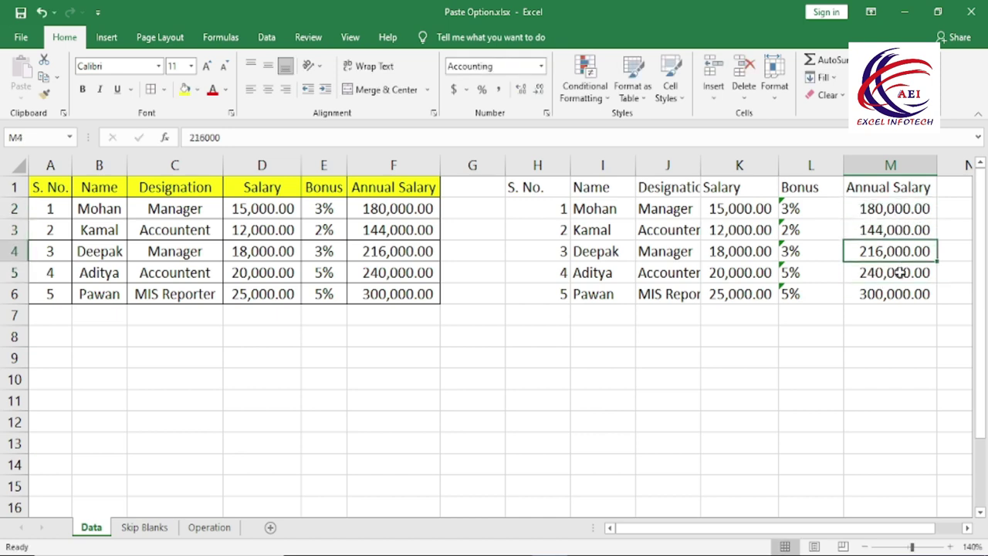
{"action": "left_click", "coordinate": [900, 273]}
{"action": "double_click", "coordinate": [262, 139]}
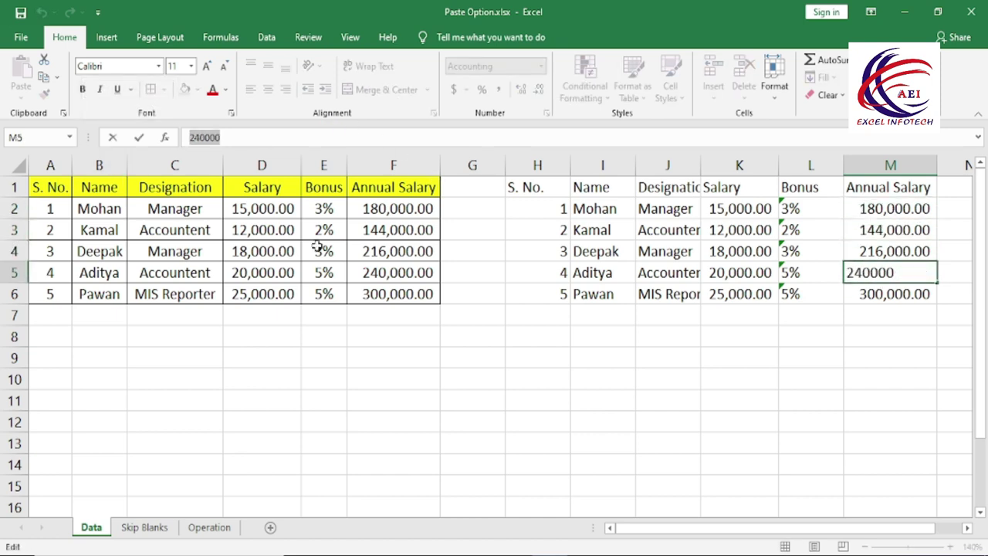
{"action": "left_click_drag", "start_coordinate": [400, 274], "coordinate": [400, 293]}
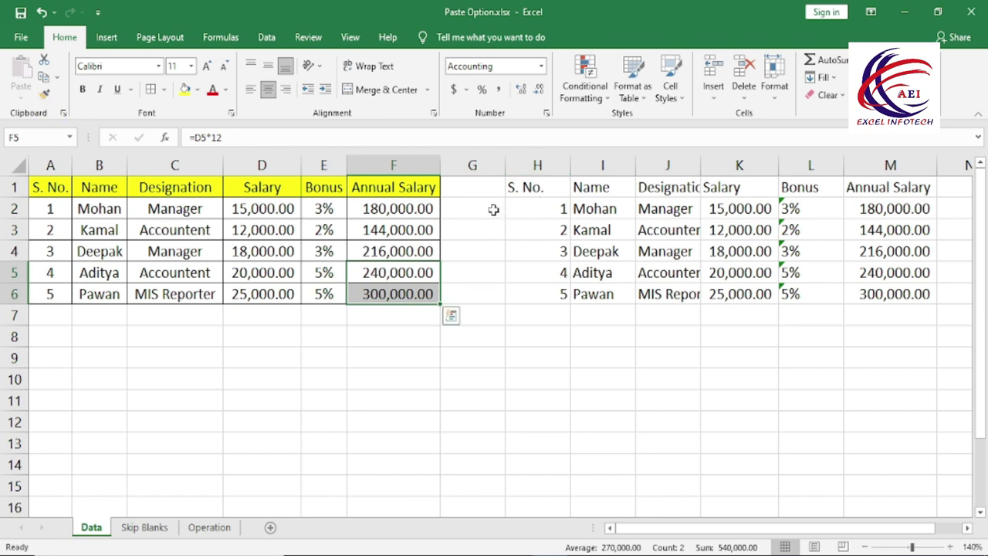
{"action": "key", "text": "ctrl+z"}
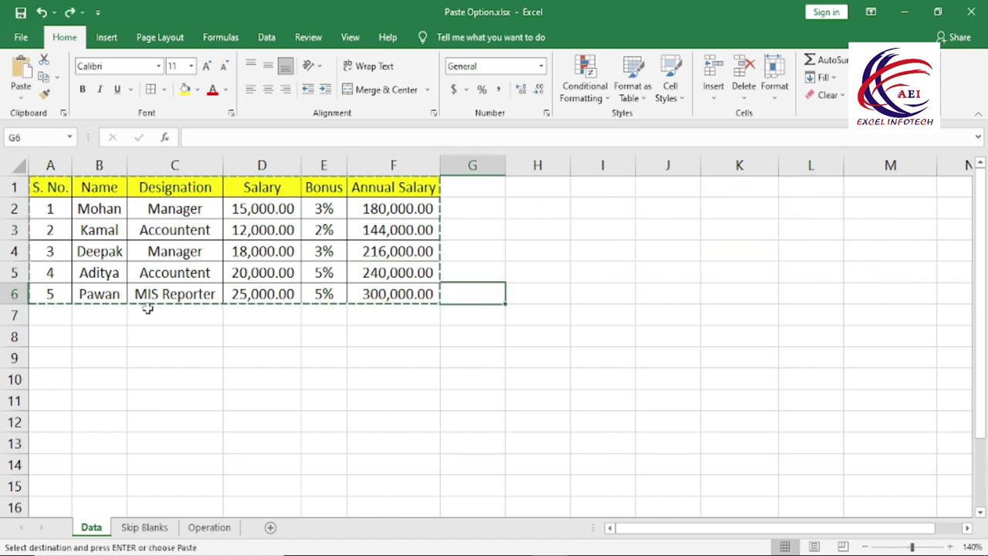
{"action": "left_click", "coordinate": [552, 193]}
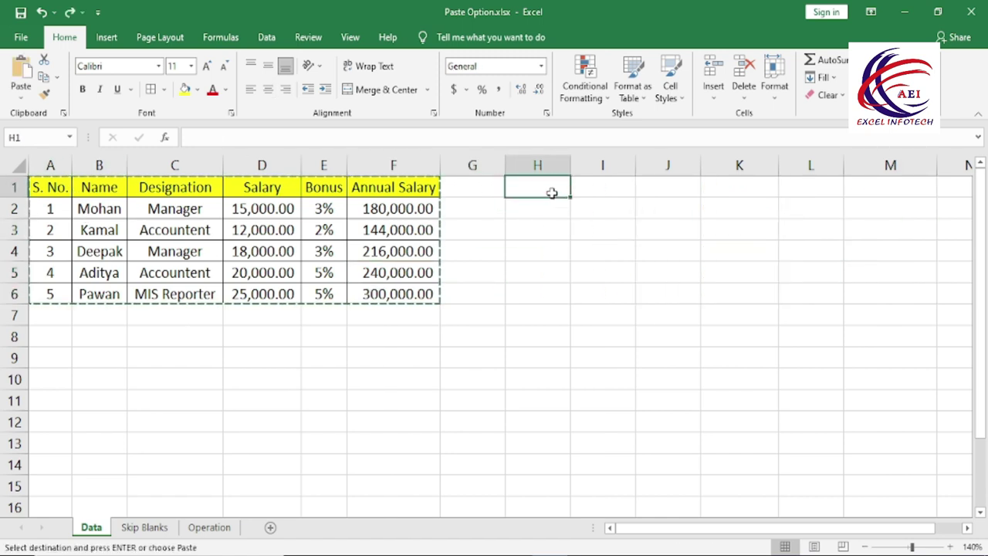
{"action": "left_click", "coordinate": [20, 92]}
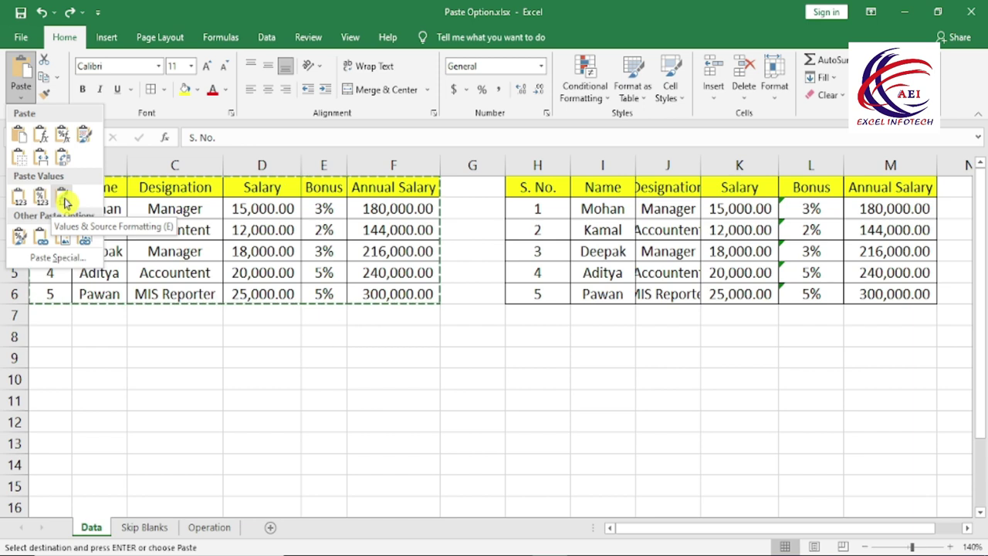
{"action": "left_click", "coordinate": [65, 202]}
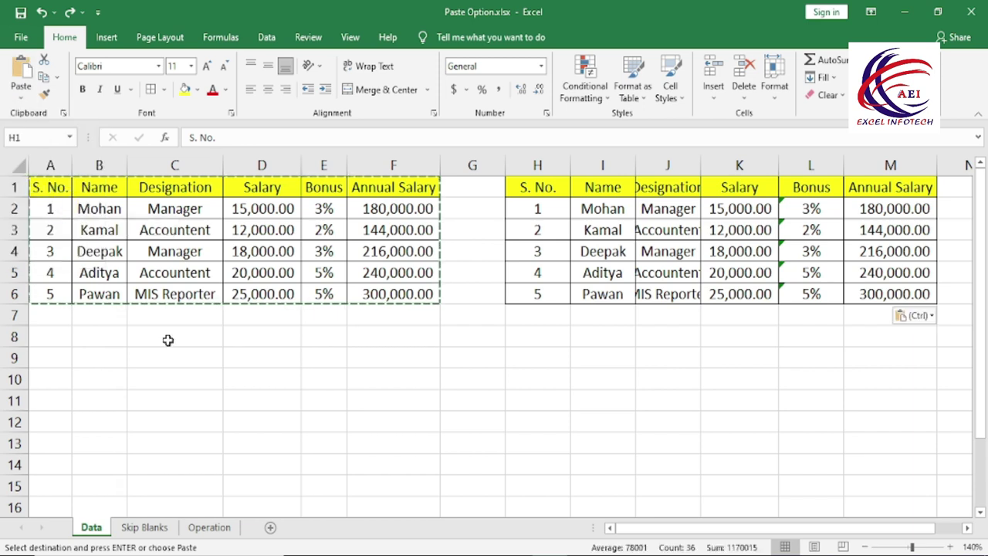
{"action": "left_click", "coordinate": [704, 376]}
{"action": "left_click_drag", "start_coordinate": [54, 188], "coordinate": [390, 290]}
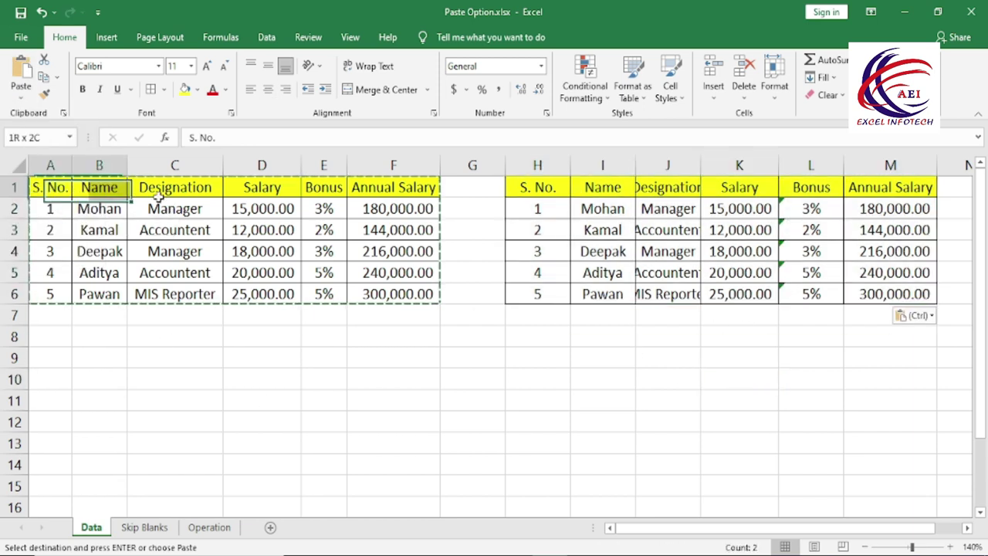
{"action": "left_click", "coordinate": [602, 315]}
{"action": "left_click_drag", "start_coordinate": [540, 189], "coordinate": [899, 297]}
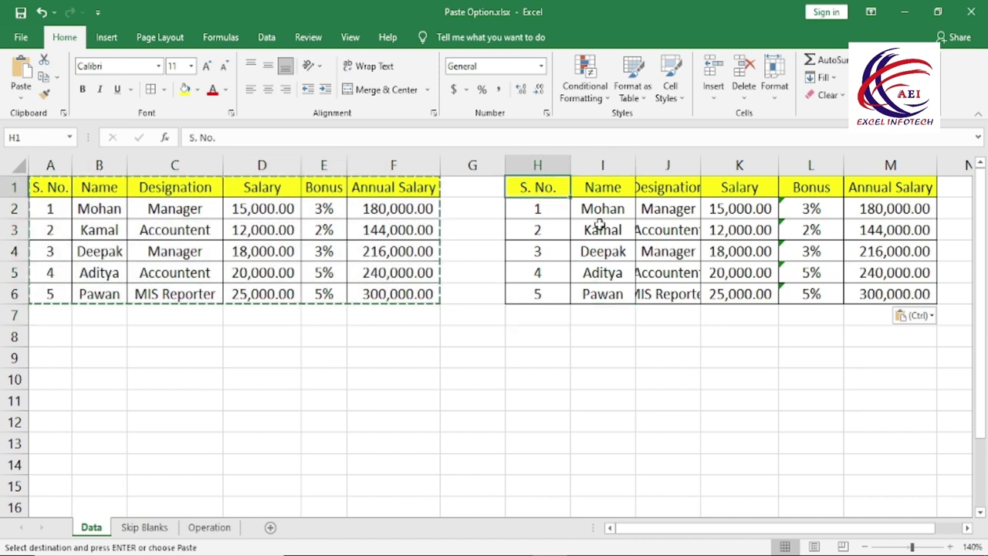
{"action": "left_click", "coordinate": [793, 354]}
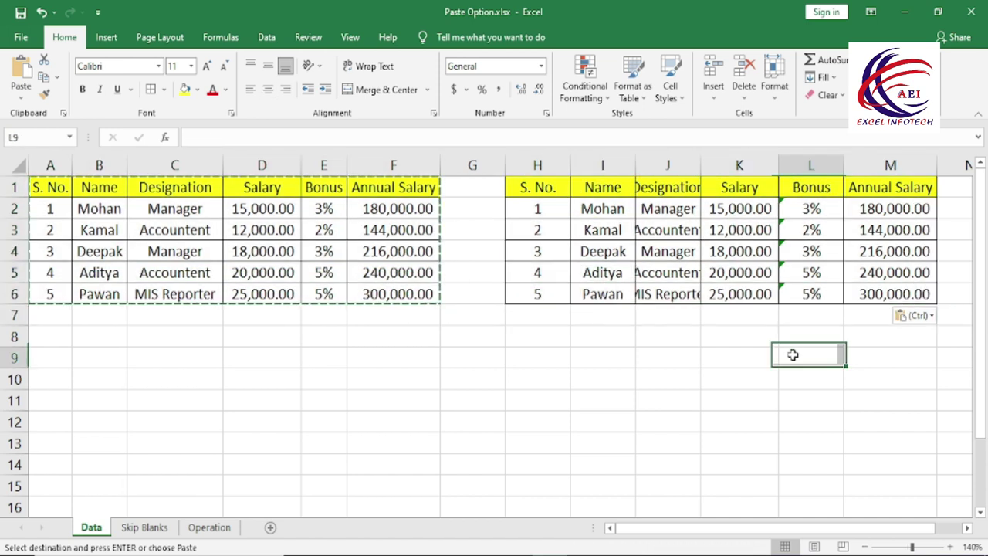
{"action": "left_click", "coordinate": [760, 260]}
{"action": "left_click", "coordinate": [878, 238]}
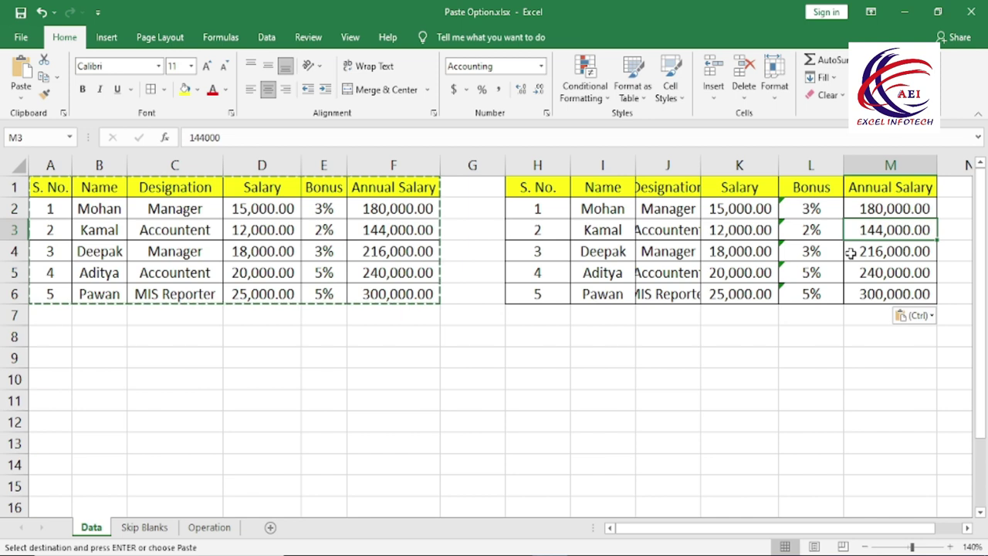
{"action": "left_click", "coordinate": [22, 96]}
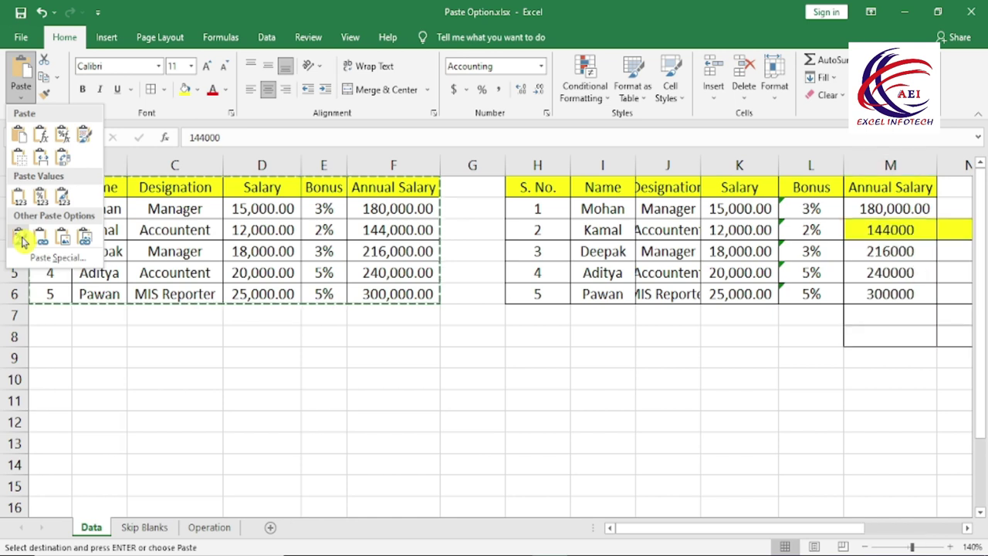
{"action": "left_click", "coordinate": [558, 298]}
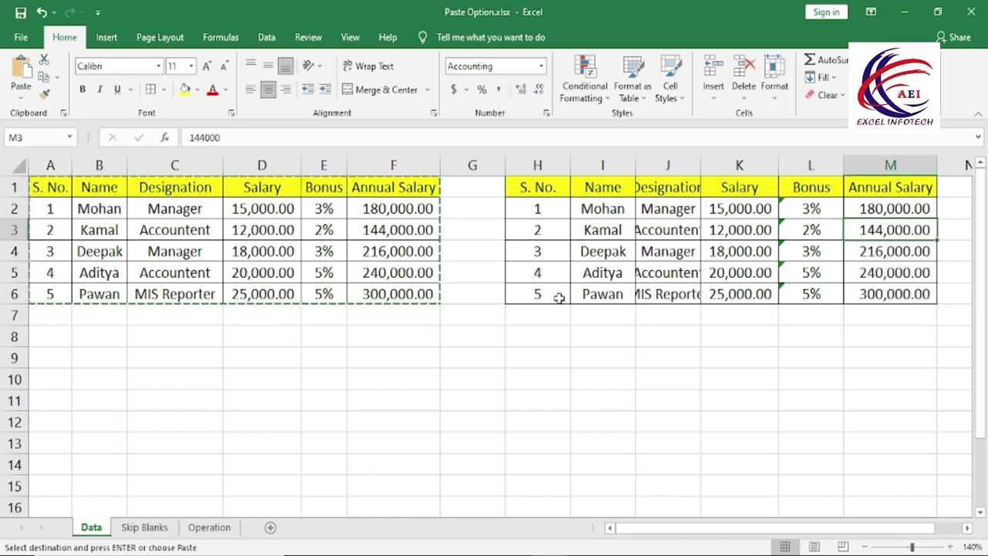
{"action": "key", "text": "ctrl+z"}
{"action": "left_click", "coordinate": [466, 351]}
- Paste only the formatting of the salary table A1:F6 into H1
{"action": "left_click", "coordinate": [50, 187]}
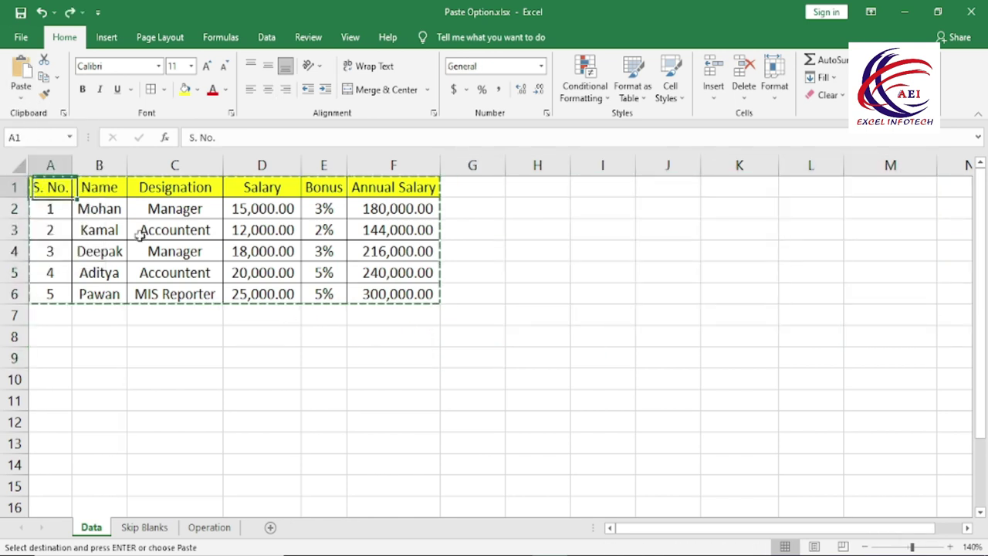
{"action": "left_click_drag", "start_coordinate": [49, 187], "coordinate": [430, 293]}
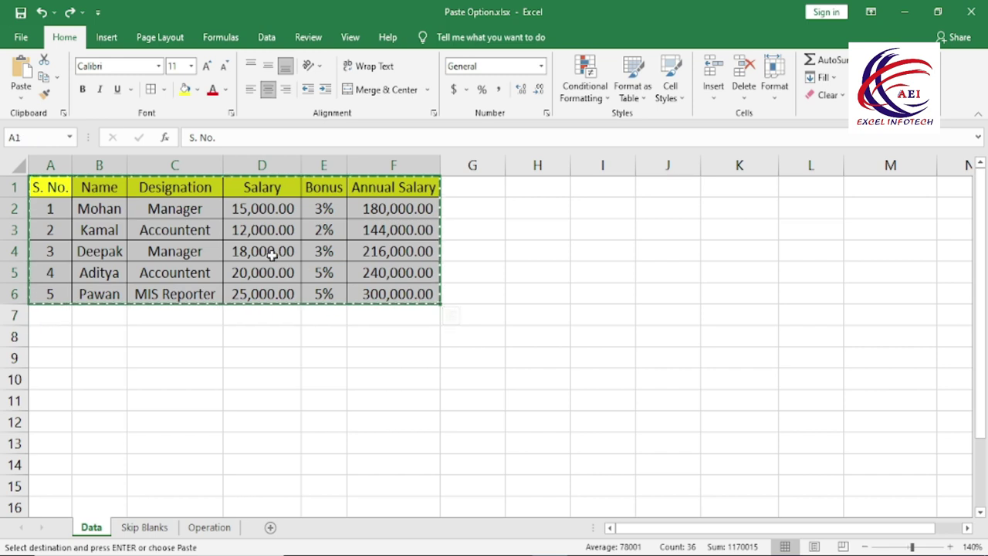
{"action": "left_click", "coordinate": [21, 93]}
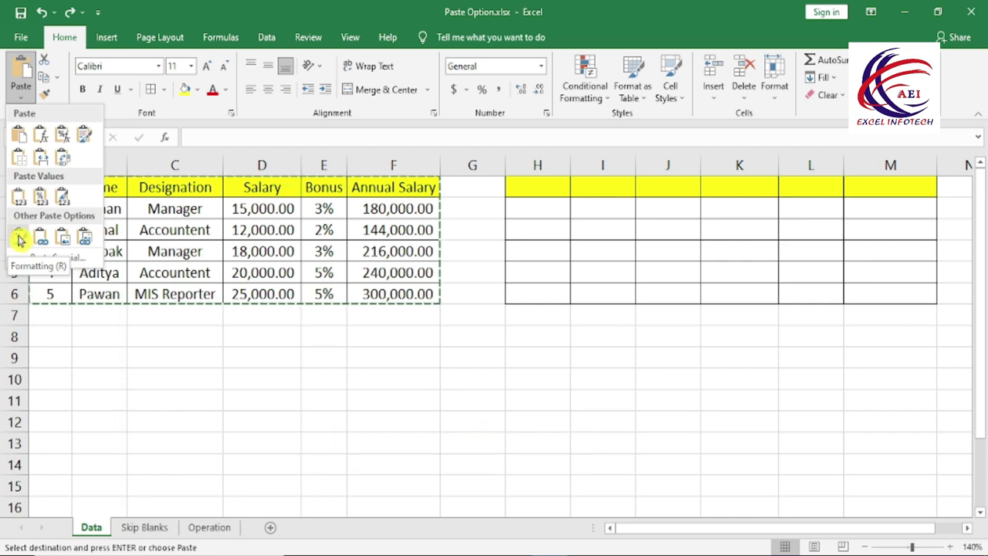
{"action": "left_click", "coordinate": [20, 240]}
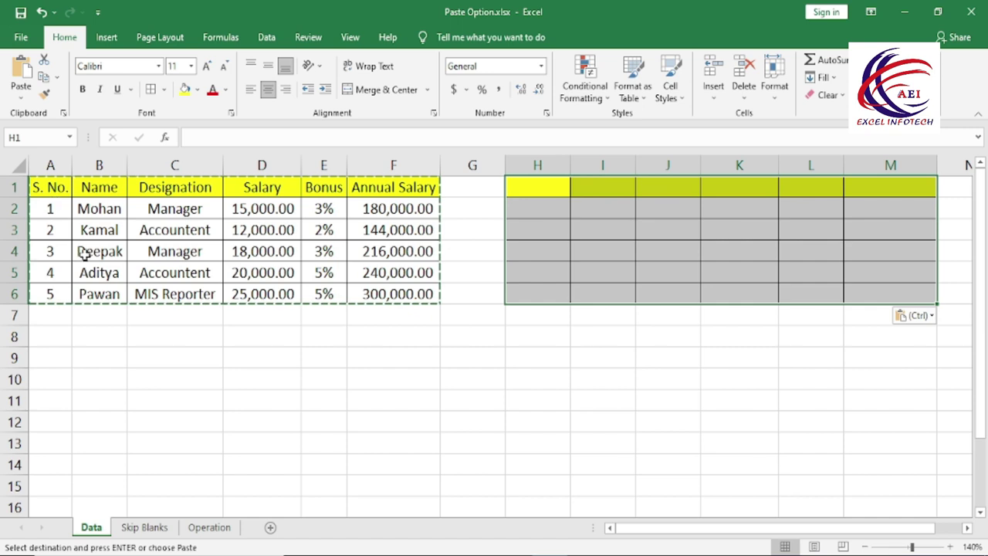
- Compare the empty formatted H1:M6 and yellow header with the original, then undo the formatting paste
{"action": "left_click", "coordinate": [819, 245]}
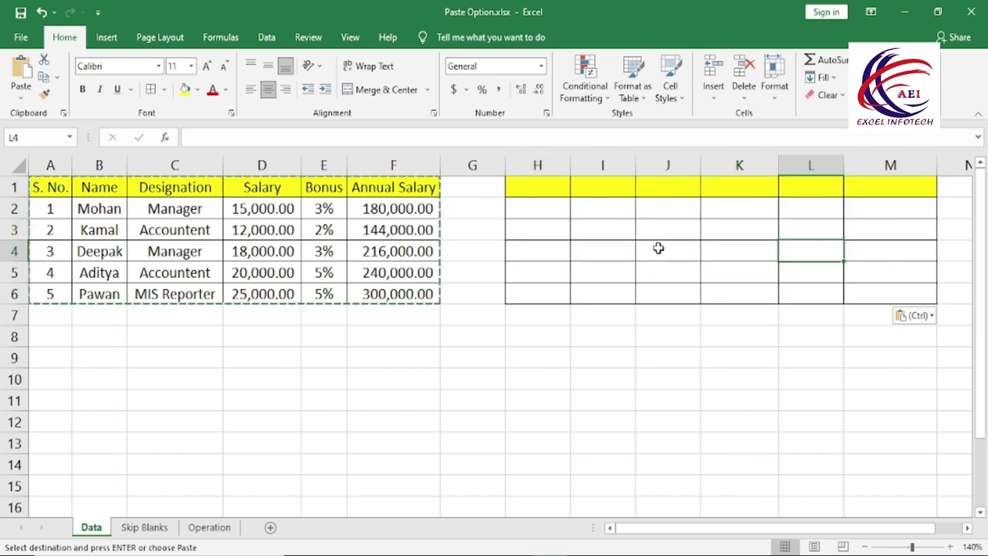
{"action": "left_click_drag", "start_coordinate": [551, 195], "coordinate": [915, 294]}
{"action": "left_click", "coordinate": [705, 321]}
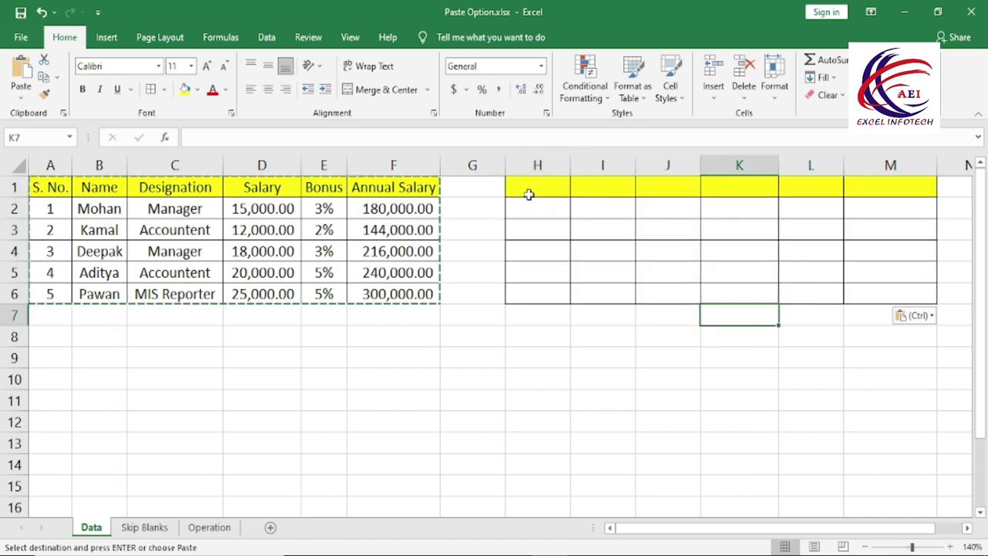
{"action": "left_click_drag", "start_coordinate": [529, 195], "coordinate": [909, 186]}
{"action": "left_click", "coordinate": [774, 266]}
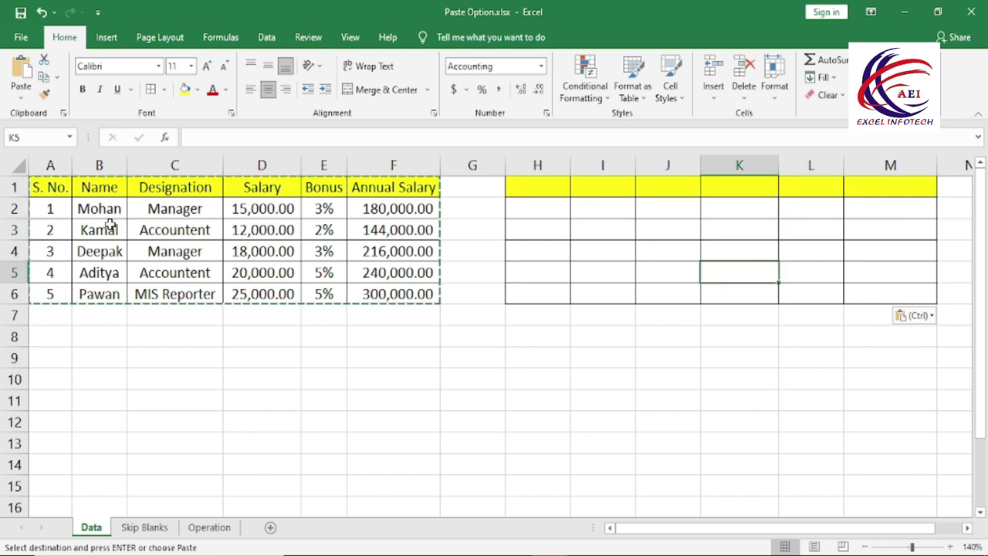
{"action": "left_click_drag", "start_coordinate": [50, 209], "coordinate": [373, 291]}
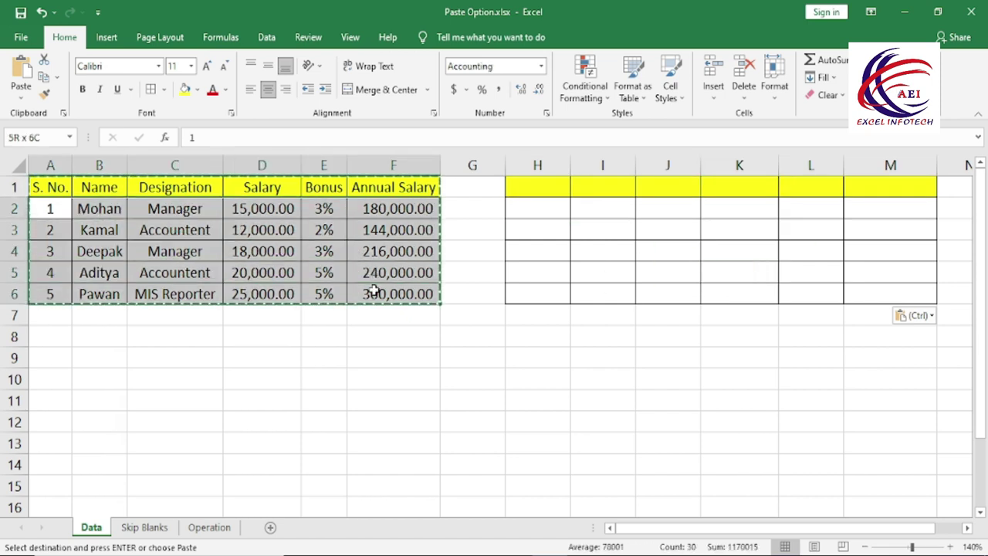
{"action": "left_click", "coordinate": [626, 193]}
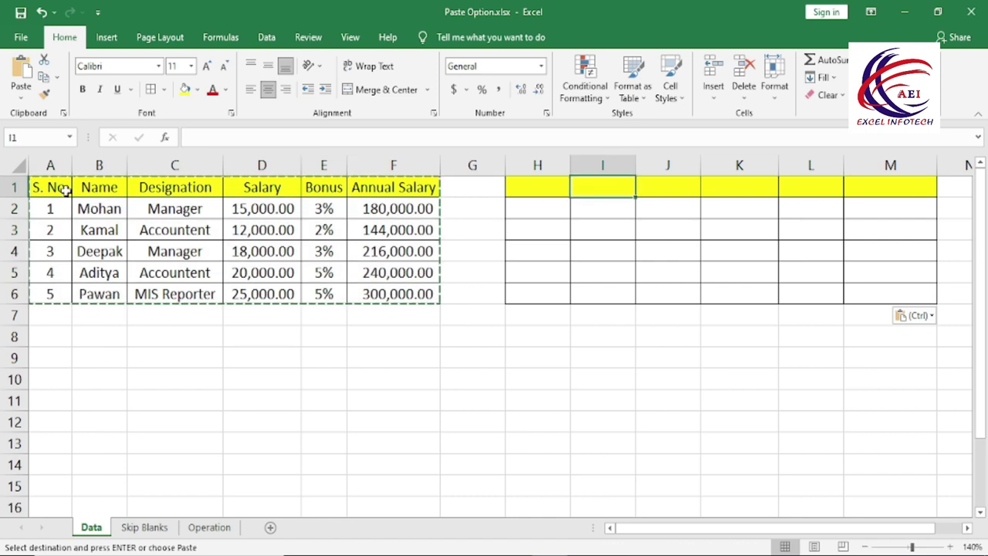
{"action": "left_click_drag", "start_coordinate": [50, 186], "coordinate": [394, 294]}
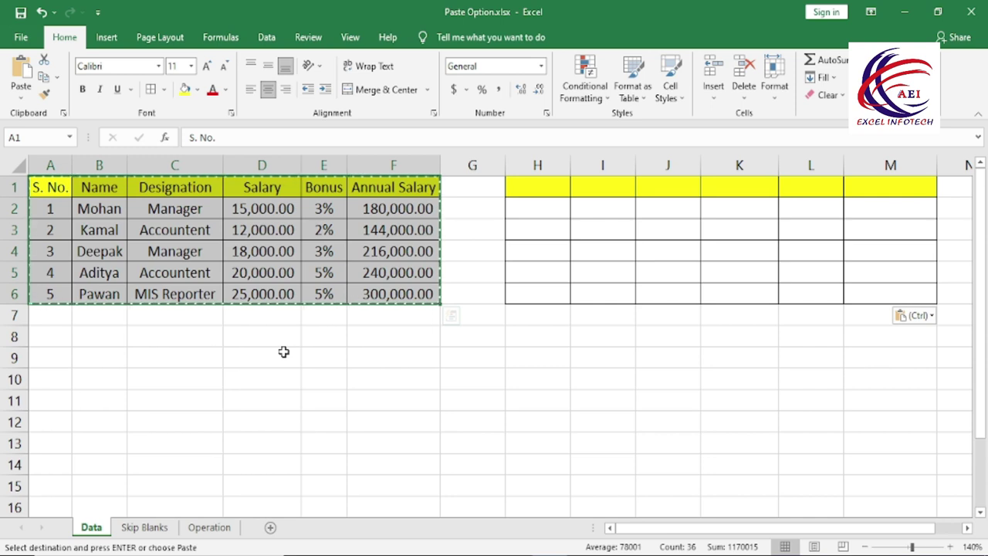
{"action": "key", "text": "ctrl+z"}
{"action": "left_click", "coordinate": [537, 187]}
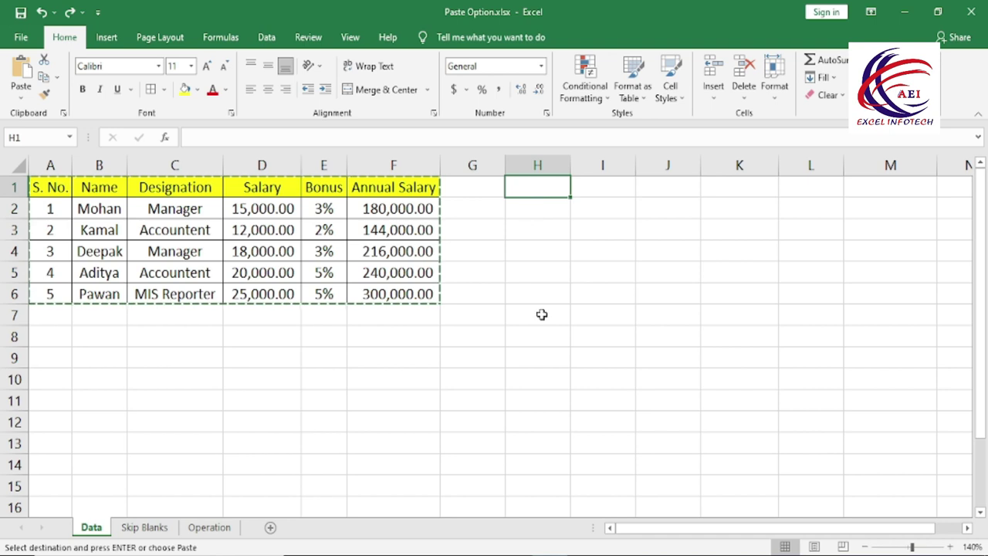
{"action": "left_click", "coordinate": [23, 100]}
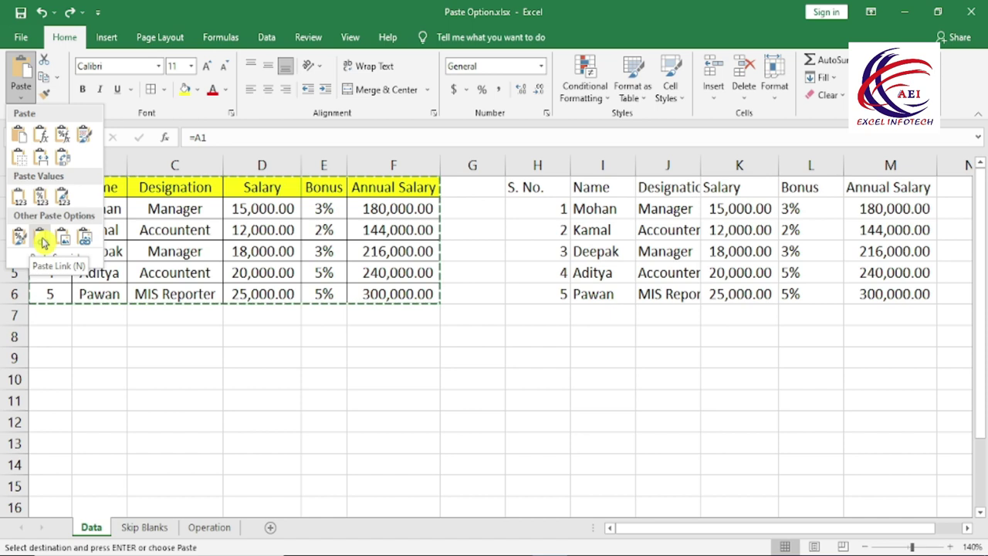
{"action": "left_click", "coordinate": [43, 239]}
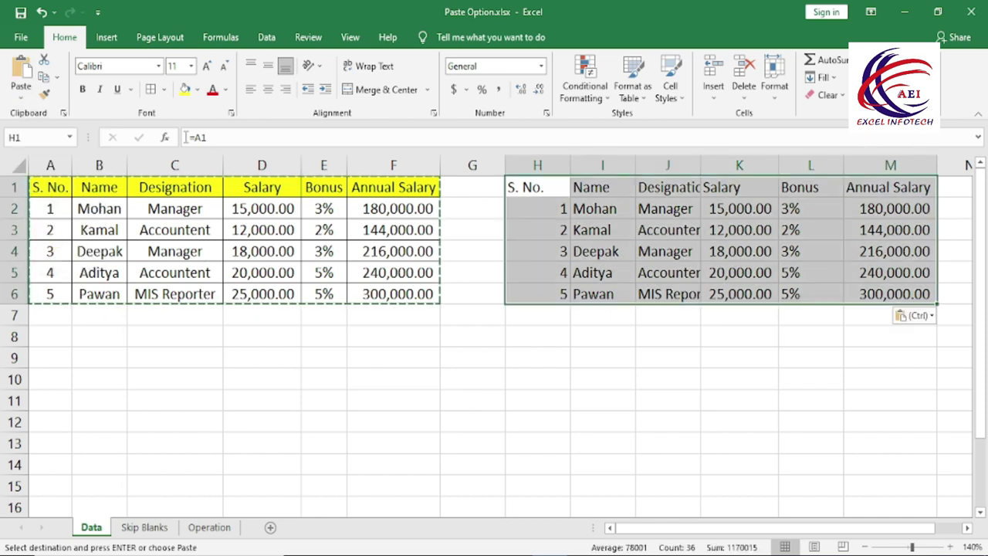
{"action": "left_click", "coordinate": [312, 379]}
{"action": "left_click", "coordinate": [187, 214]}
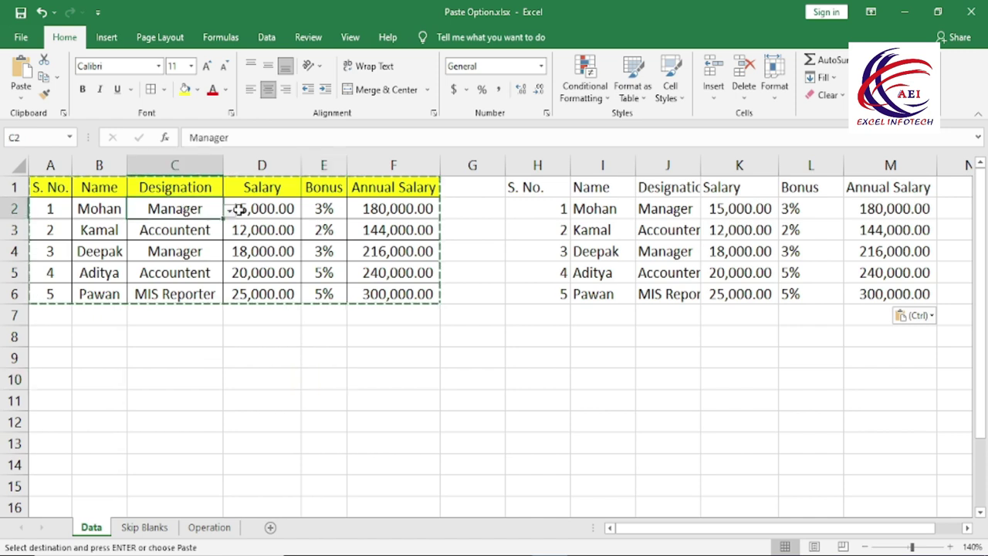
{"action": "left_click", "coordinate": [230, 211]}
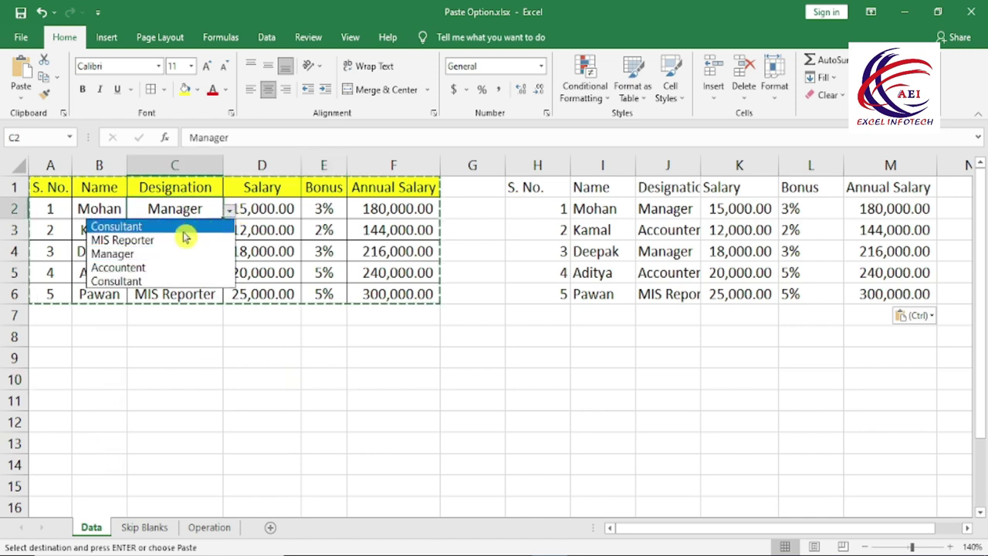
{"action": "left_click", "coordinate": [140, 267]}
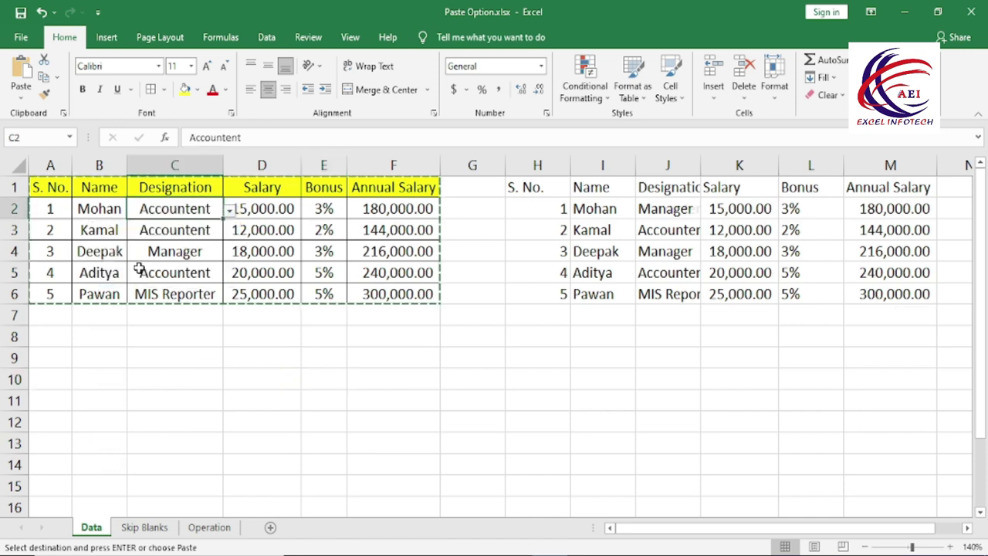
{"action": "left_click", "coordinate": [660, 216]}
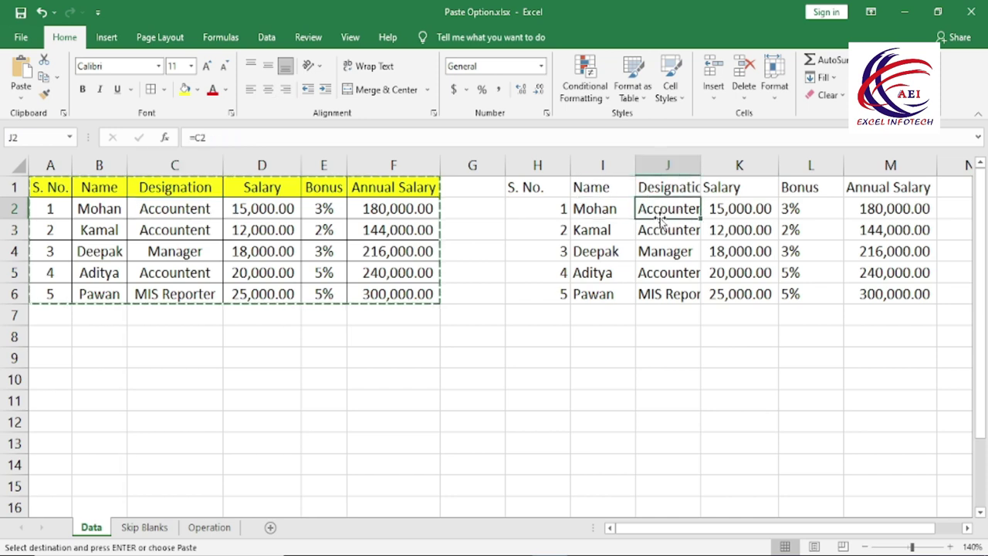
{"action": "left_click", "coordinate": [185, 232]}
{"action": "key", "text": "Down"}
{"action": "key", "text": "Down"}
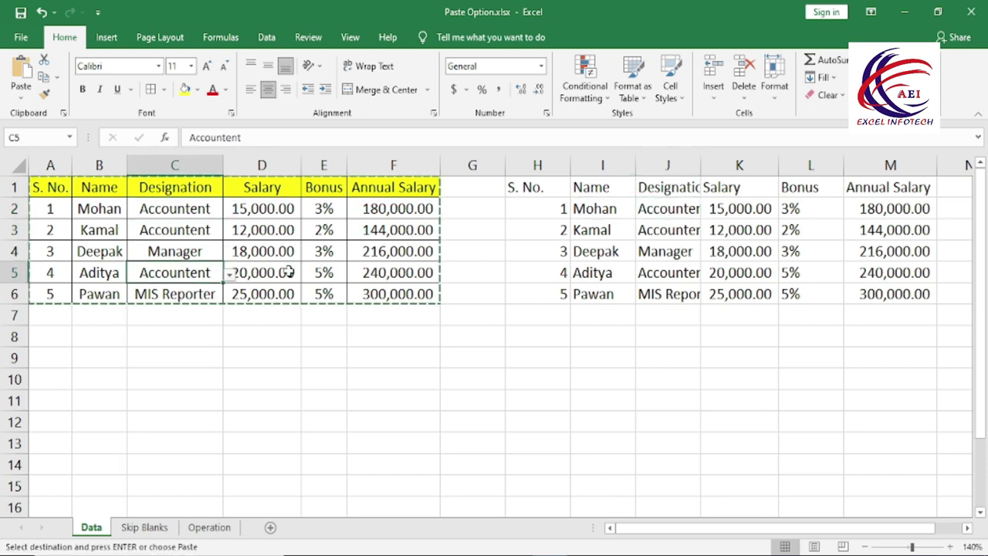
{"action": "left_click", "coordinate": [309, 272]}
{"action": "left_click", "coordinate": [255, 229]}
{"action": "left_click", "coordinate": [198, 248]}
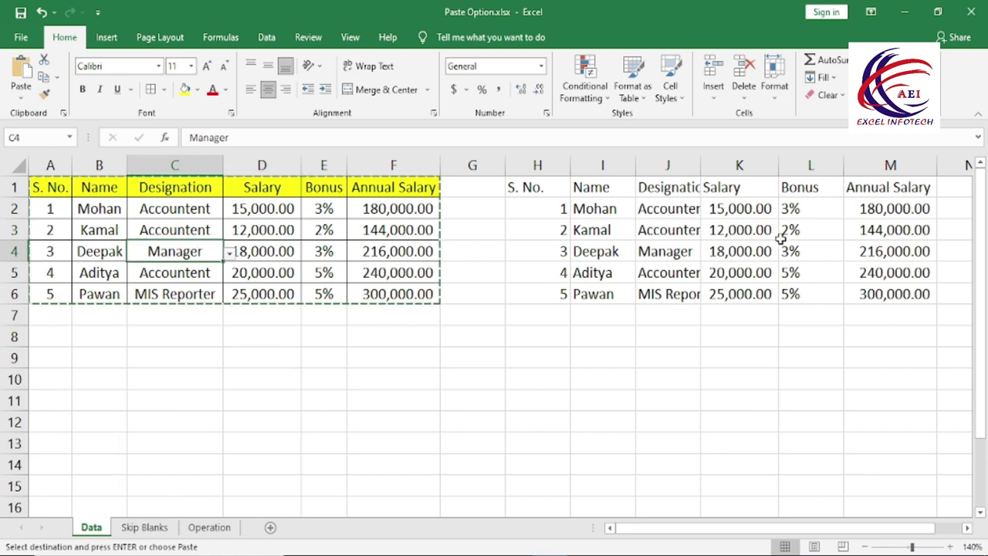
{"action": "left_click", "coordinate": [872, 232]}
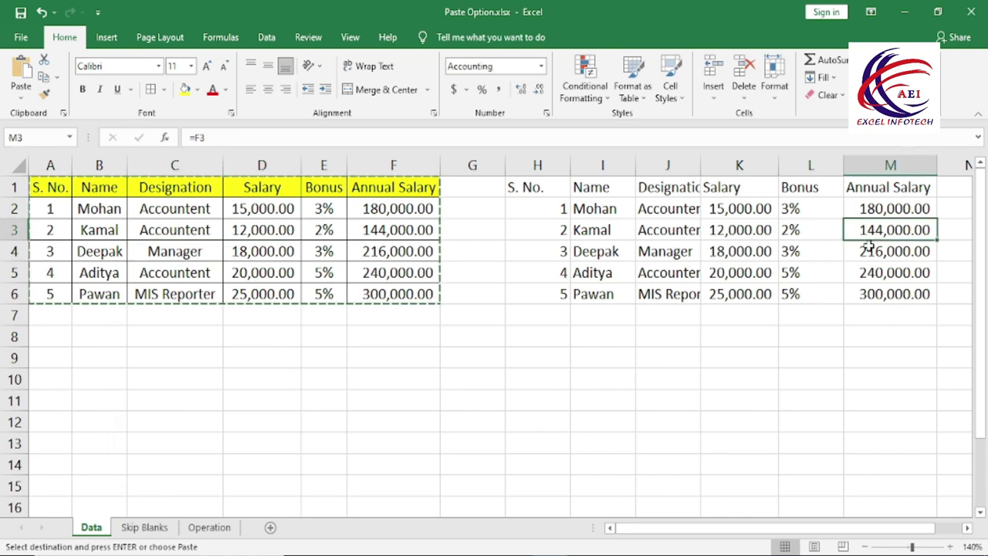
{"action": "left_click", "coordinate": [258, 251]}
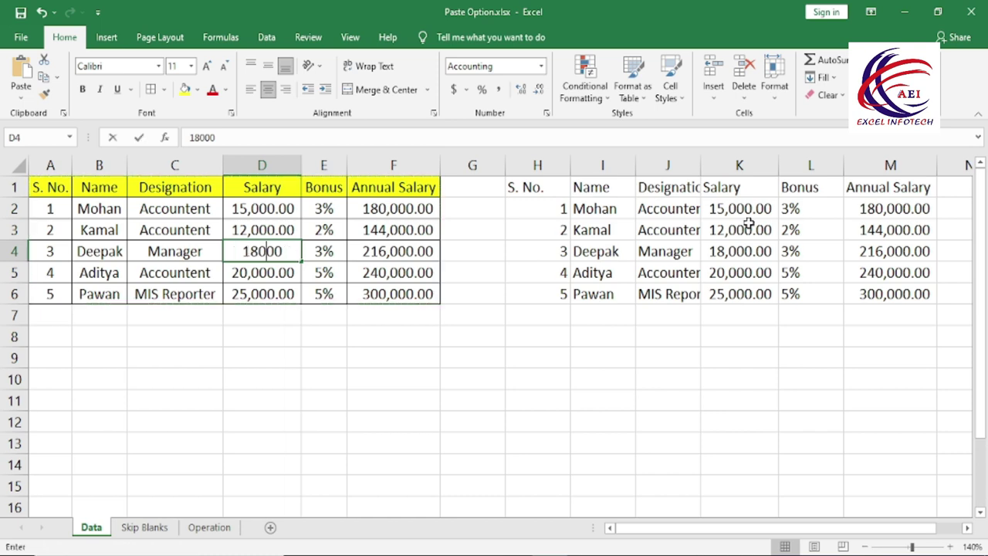
{"action": "type", "text": "12000"}
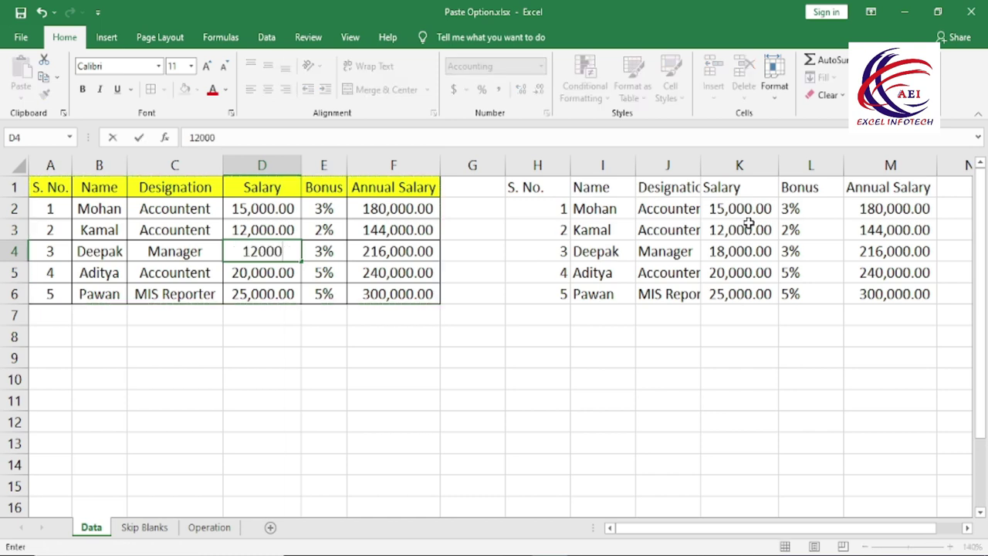
{"action": "key", "text": "Return"}
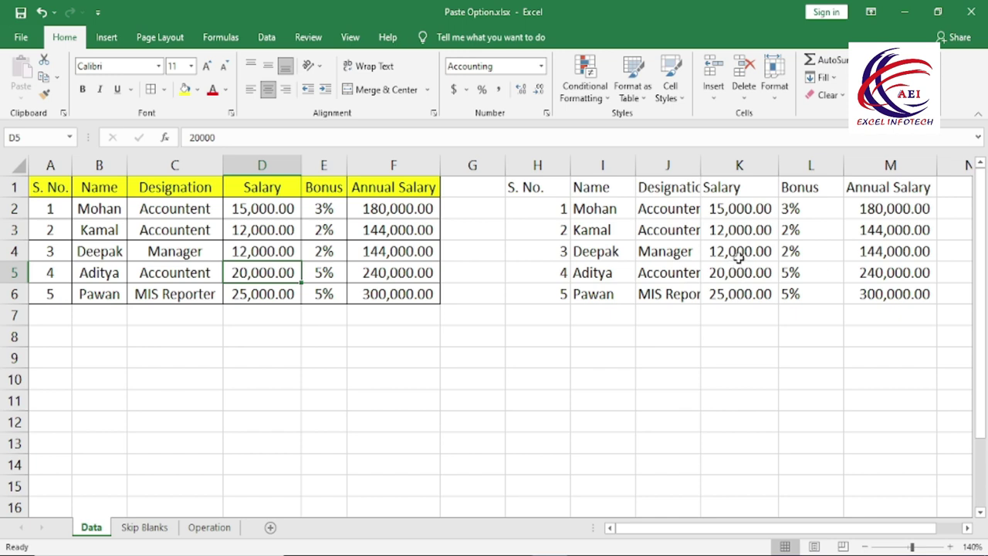
{"action": "left_click", "coordinate": [739, 257]}
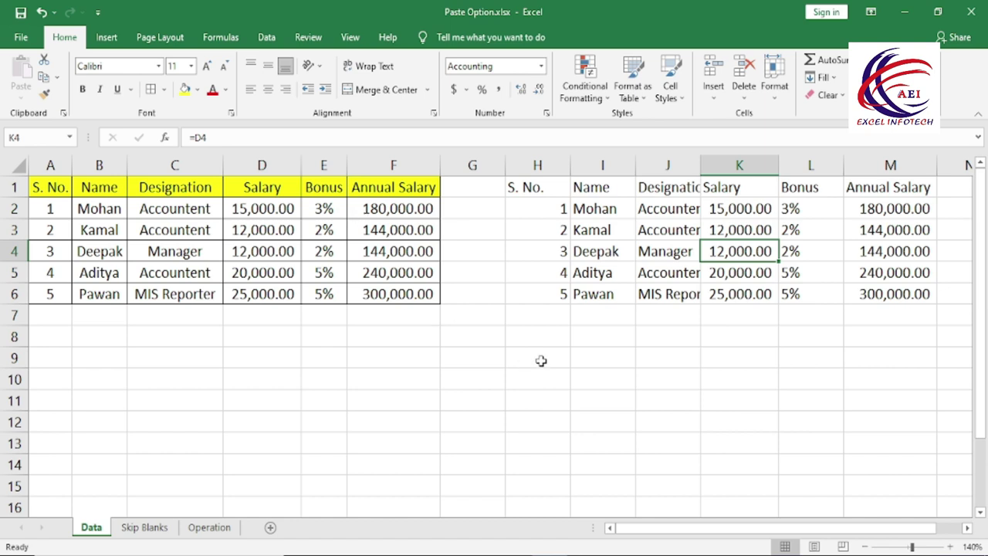
{"action": "key", "text": "ctrl+z"}
{"action": "key", "text": "ctrl+z"}
{"action": "key", "text": "ctrl+z"}
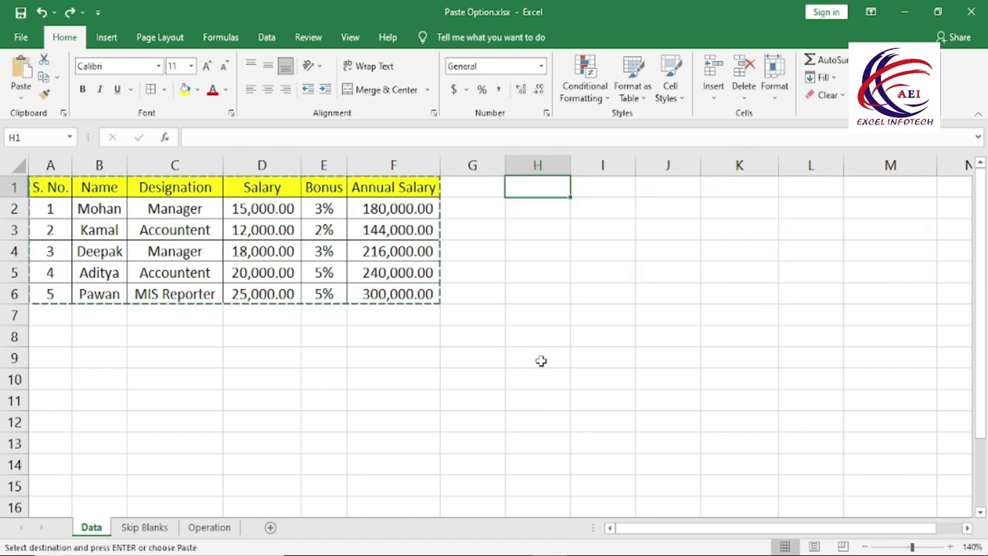
- Paste the copied salary table as a picture and adjust its size
{"action": "left_click", "coordinate": [20, 97]}
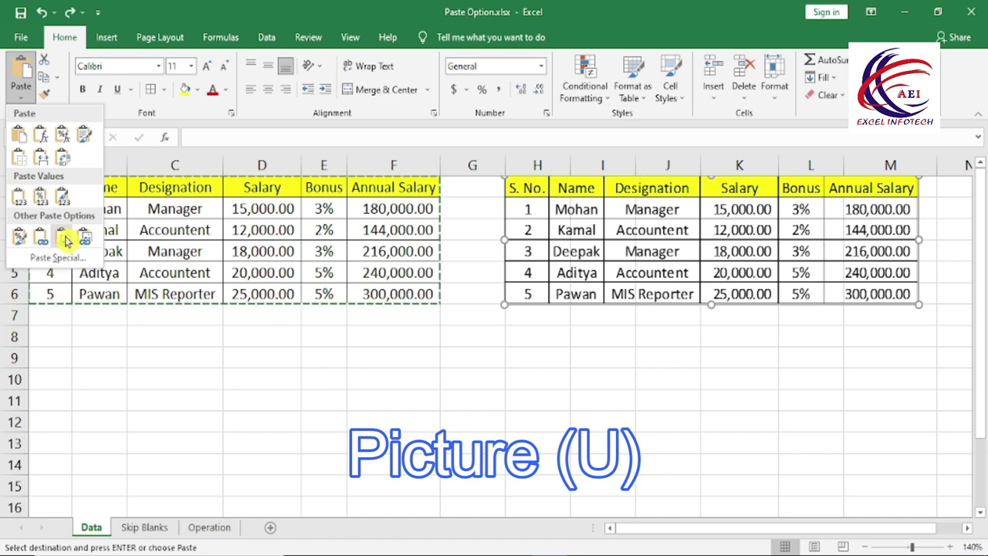
{"action": "left_click", "coordinate": [66, 240]}
{"action": "mouse_move", "coordinate": [636, 237]}
{"action": "left_mouse_down"}
{"action": "mouse_move", "coordinate": [542, 390]}
{"action": "mouse_move", "coordinate": [657, 242]}
{"action": "left_mouse_up"}
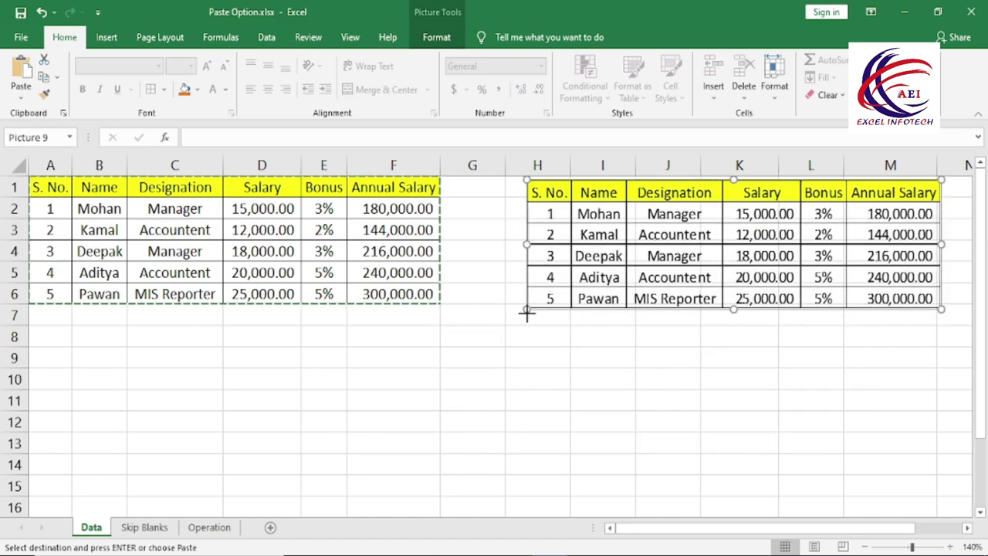
{"action": "left_click_drag", "start_coordinate": [527, 312], "coordinate": [562, 370]}
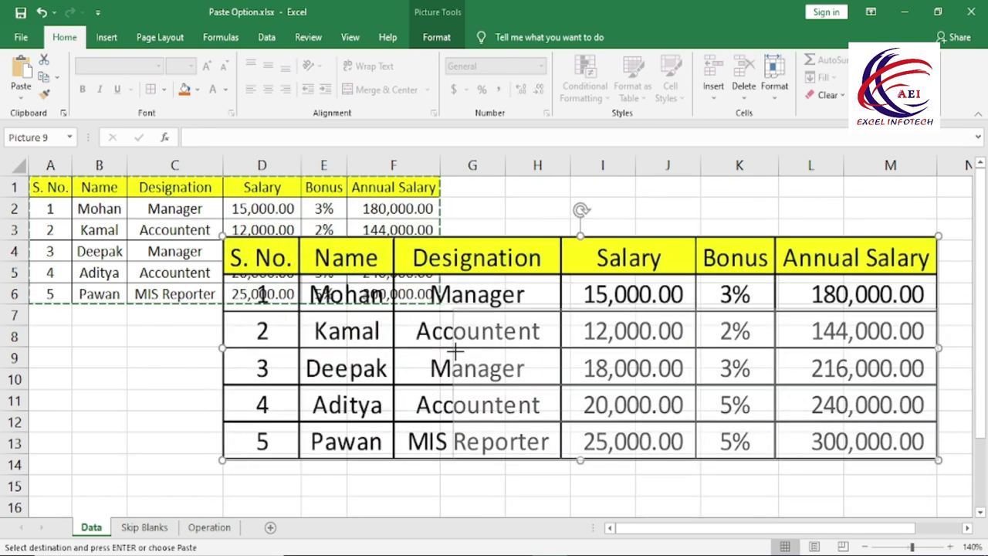
{"action": "left_click_drag", "start_coordinate": [455, 351], "coordinate": [577, 236]}
- Drag the table picture beside the original table, across columns G to M
{"action": "left_click", "coordinate": [507, 386]}
{"action": "left_click", "coordinate": [561, 312]}
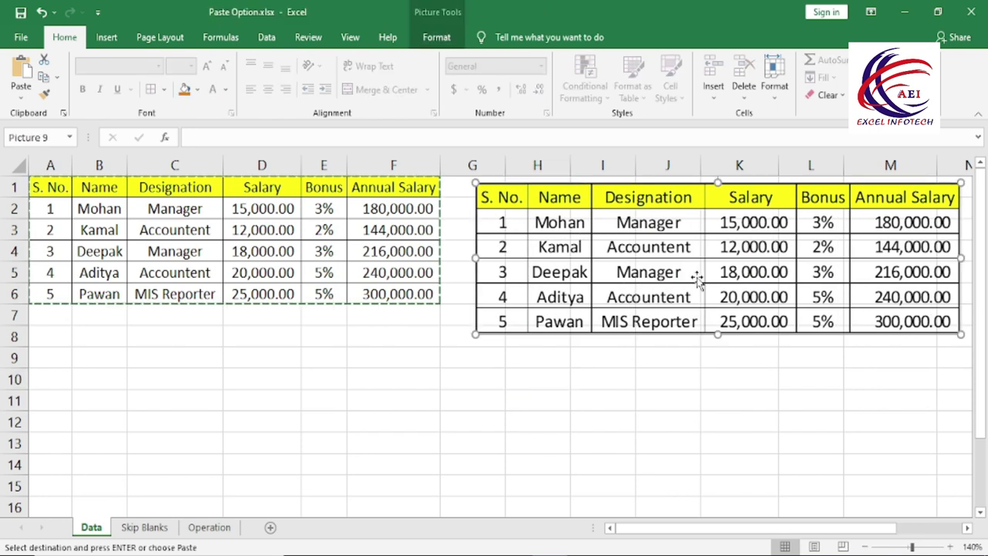
{"action": "left_click_drag", "start_coordinate": [697, 278], "coordinate": [680, 315]}
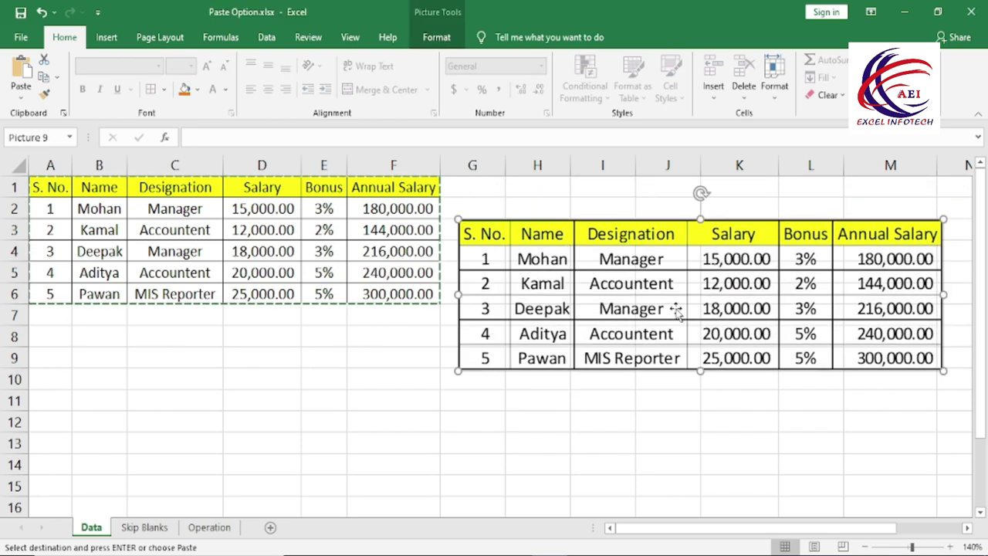
{"action": "left_click", "coordinate": [176, 257]}
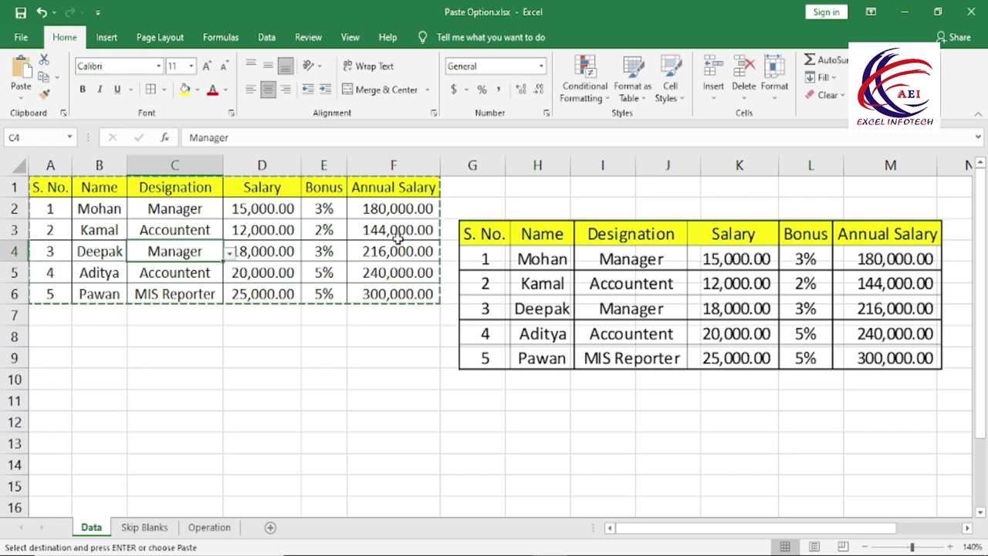
{"action": "mouse_move", "coordinate": [657, 276]}
{"action": "left_mouse_down"}
{"action": "mouse_move", "coordinate": [548, 357]}
{"action": "mouse_move", "coordinate": [616, 318]}
{"action": "mouse_move", "coordinate": [696, 242]}
{"action": "left_mouse_up"}
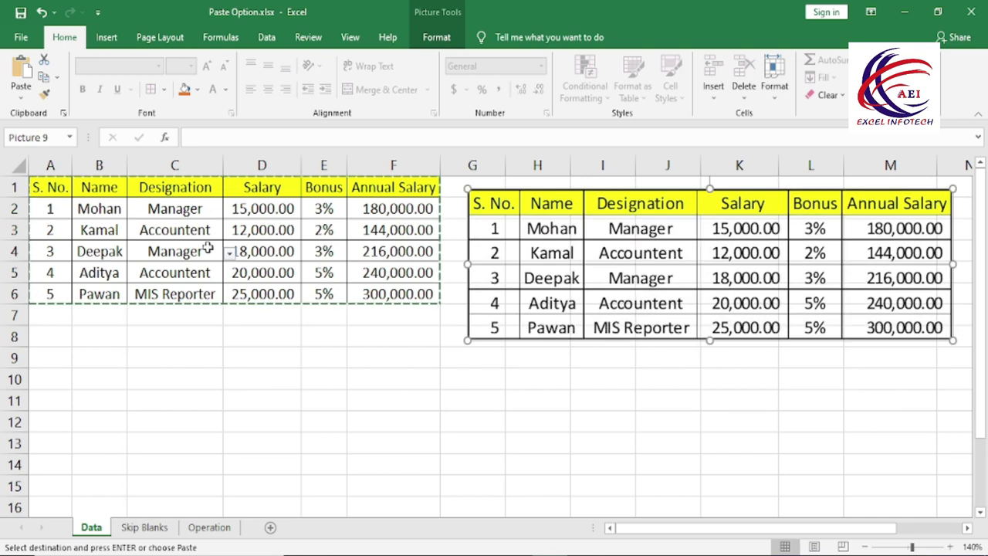
{"action": "mouse_move", "coordinate": [637, 266]}
{"action": "left_mouse_down"}
{"action": "mouse_move", "coordinate": [529, 385]}
{"action": "mouse_move", "coordinate": [565, 261]}
{"action": "left_mouse_up"}
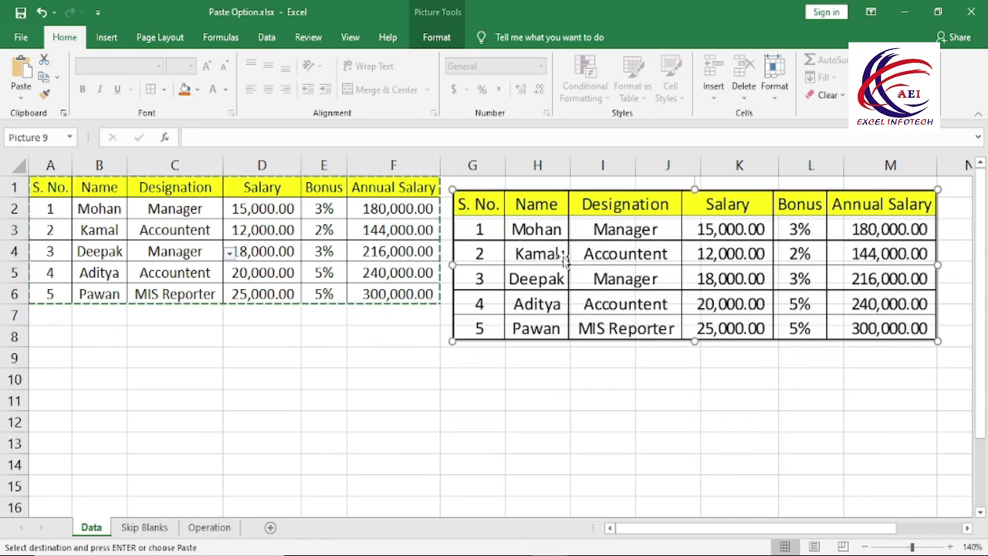
{"action": "double_click", "coordinate": [560, 258]}
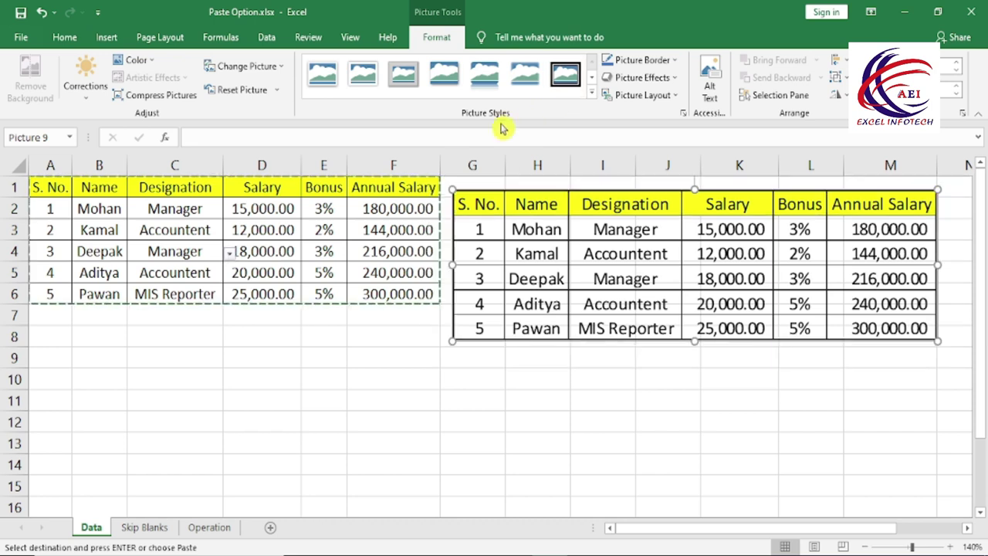
- Give the picture the Reflected Rounded Rectangle style, move it lower, then remove it
{"action": "left_click", "coordinate": [592, 93]}
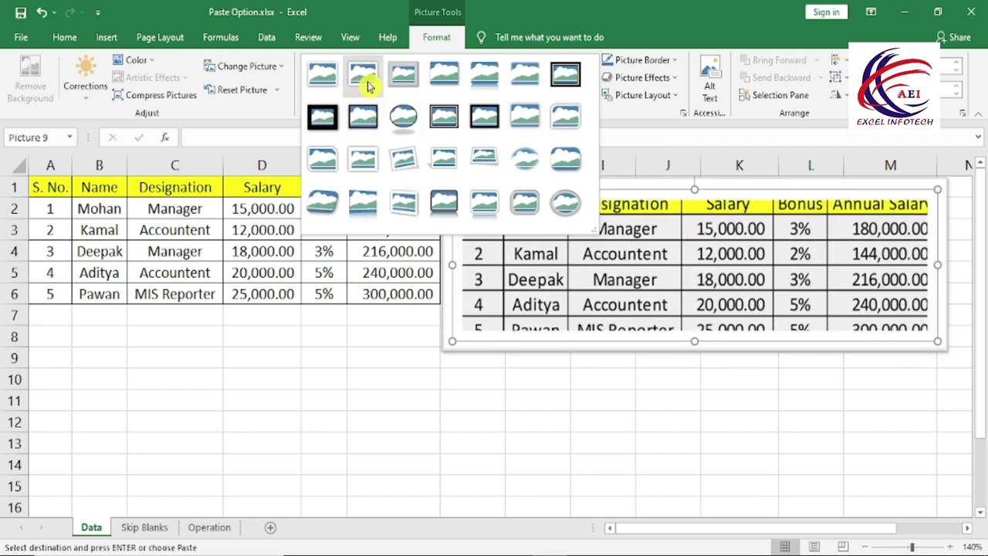
{"action": "left_click", "coordinate": [490, 79]}
{"action": "mouse_move", "coordinate": [616, 291]}
{"action": "left_mouse_down"}
{"action": "mouse_move", "coordinate": [538, 436]}
{"action": "mouse_move", "coordinate": [545, 376]}
{"action": "left_mouse_up"}
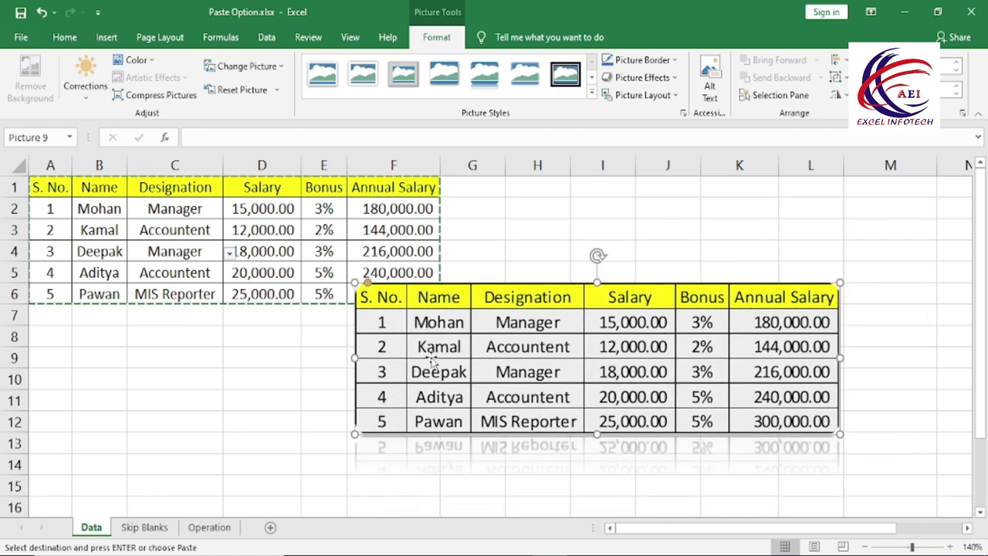
{"action": "mouse_move", "coordinate": [432, 360]}
{"action": "left_mouse_down"}
{"action": "mouse_move", "coordinate": [382, 427]}
{"action": "mouse_move", "coordinate": [447, 393]}
{"action": "mouse_move", "coordinate": [534, 380]}
{"action": "mouse_move", "coordinate": [512, 373]}
{"action": "left_mouse_up"}
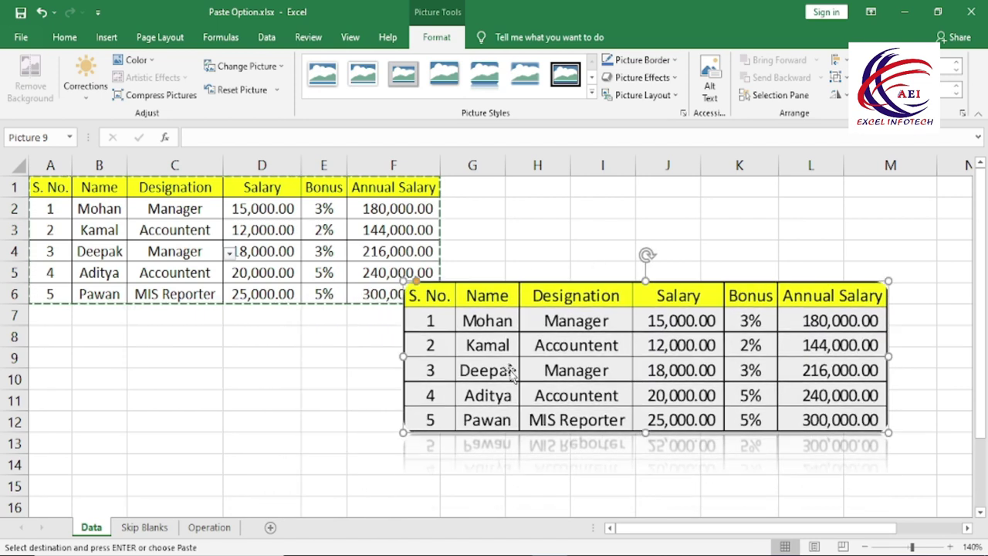
{"action": "key", "text": "ctrl+z"}
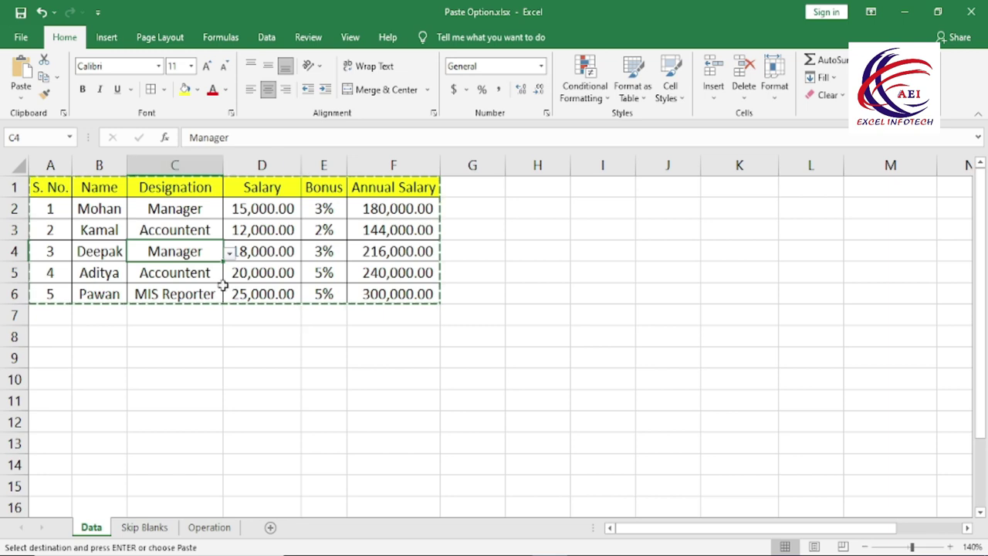
- Paste the copied table at H1 as a linked picture and place it beside the table
{"action": "left_click", "coordinate": [584, 201]}
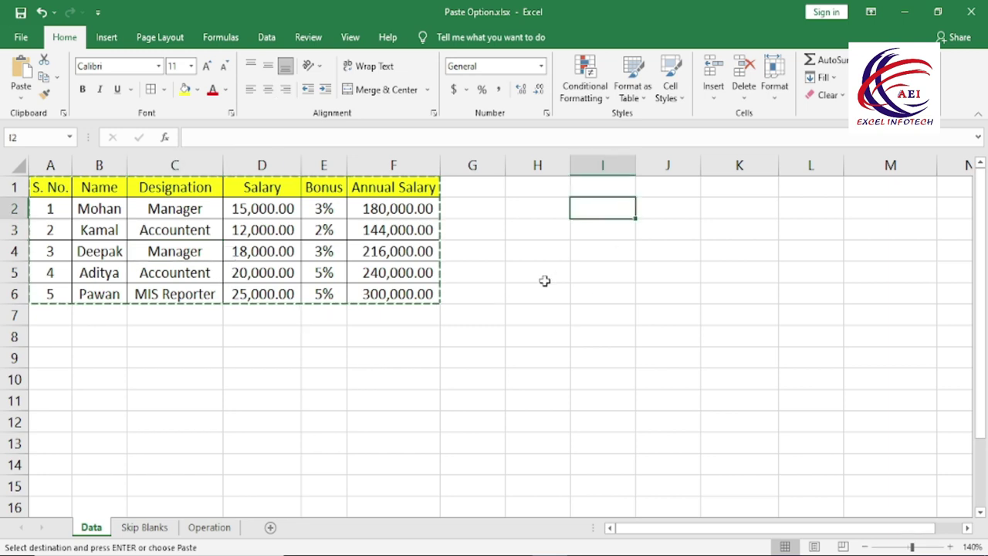
{"action": "left_click", "coordinate": [534, 190]}
{"action": "left_click", "coordinate": [22, 97]}
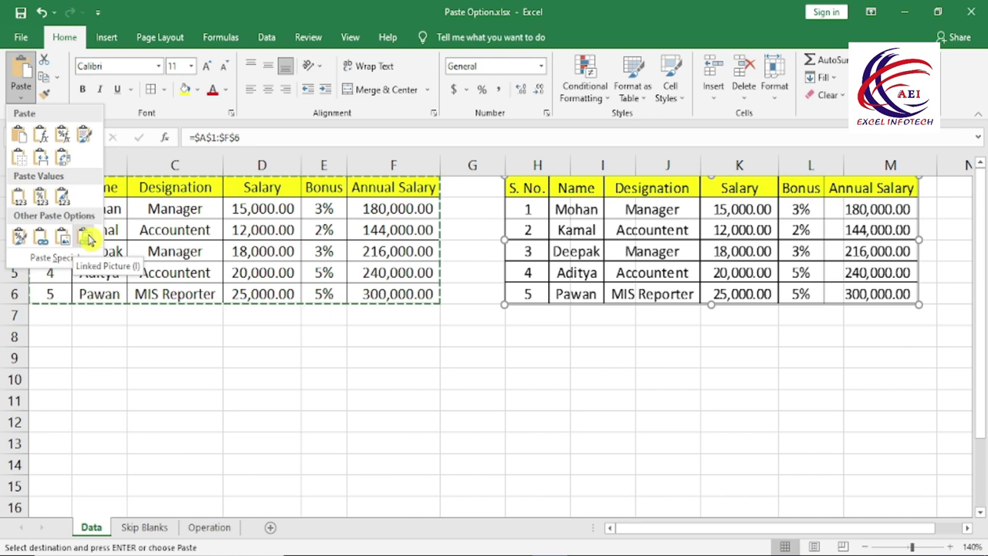
{"action": "left_click", "coordinate": [87, 239]}
{"action": "mouse_move", "coordinate": [695, 251]}
{"action": "left_mouse_down"}
{"action": "mouse_move", "coordinate": [676, 363]}
{"action": "mouse_move", "coordinate": [670, 287]}
{"action": "left_mouse_up"}
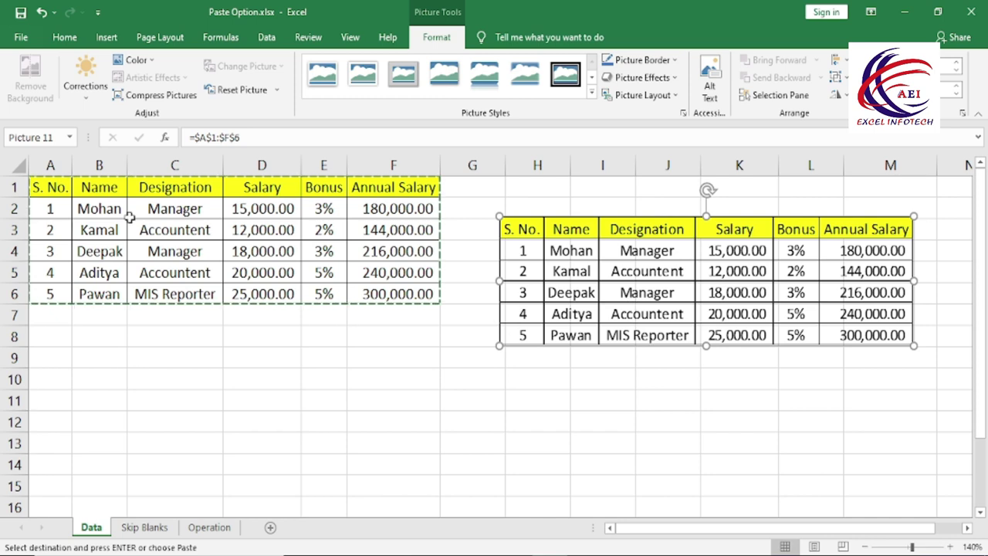
- Change C2's designation to Consultant so the linked picture updates, and reposition the picture
{"action": "left_click", "coordinate": [196, 210]}
{"action": "left_click", "coordinate": [229, 209]}
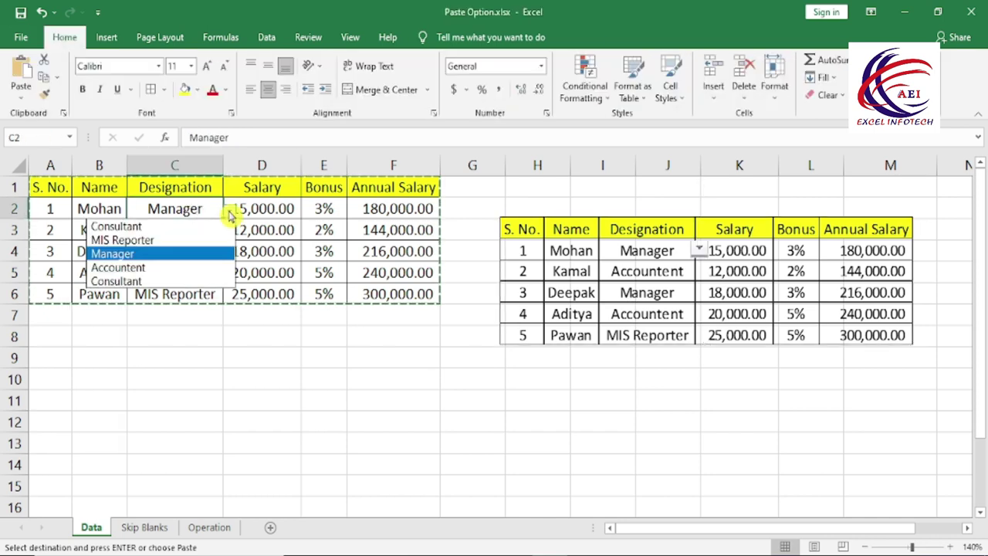
{"action": "left_click", "coordinate": [135, 227]}
{"action": "left_click_drag", "start_coordinate": [598, 235], "coordinate": [567, 288]}
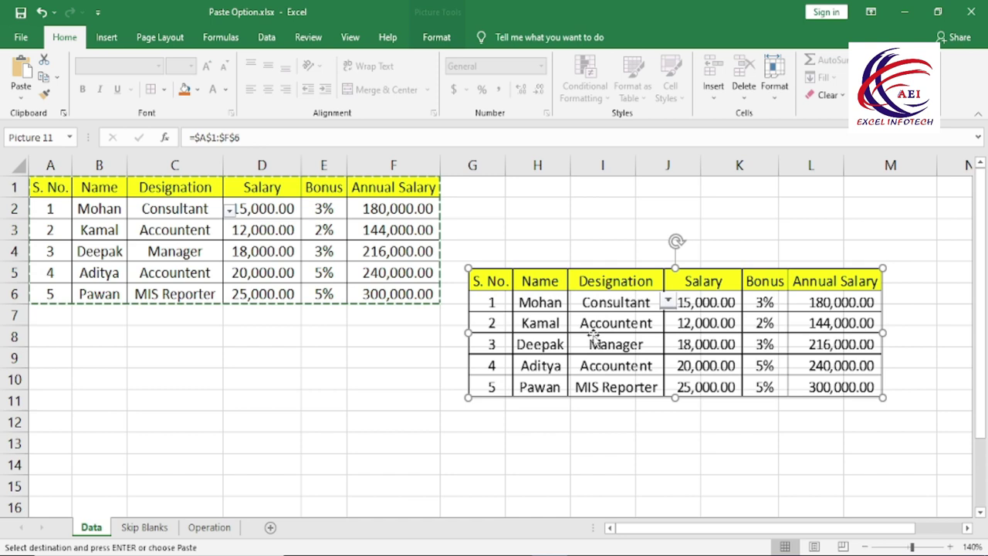
{"action": "left_click", "coordinate": [611, 234]}
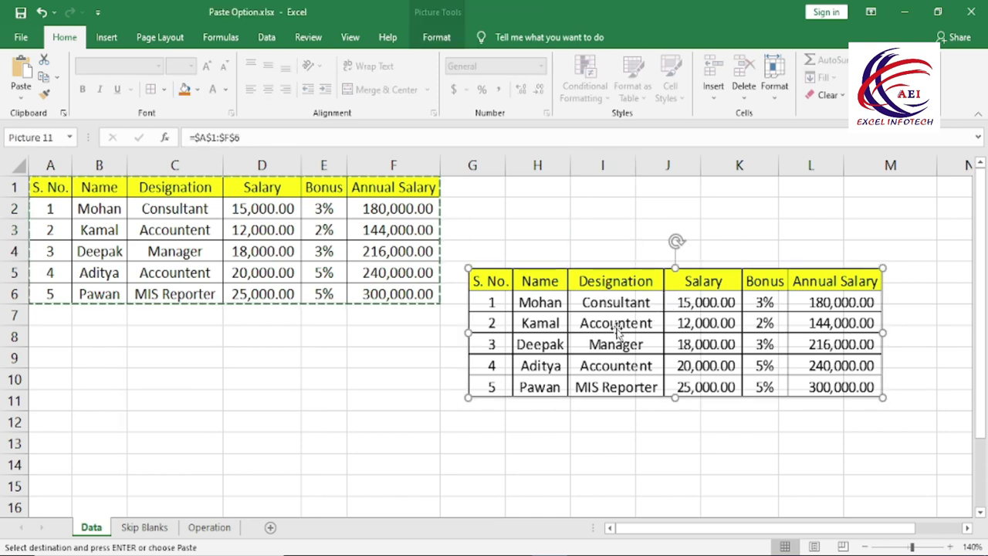
{"action": "left_click_drag", "start_coordinate": [629, 340], "coordinate": [660, 286]}
{"action": "mouse_move", "coordinate": [533, 285]}
{"action": "left_mouse_down"}
{"action": "mouse_move", "coordinate": [490, 377]}
{"action": "mouse_move", "coordinate": [635, 295]}
{"action": "mouse_move", "coordinate": [594, 287]}
{"action": "left_mouse_up"}
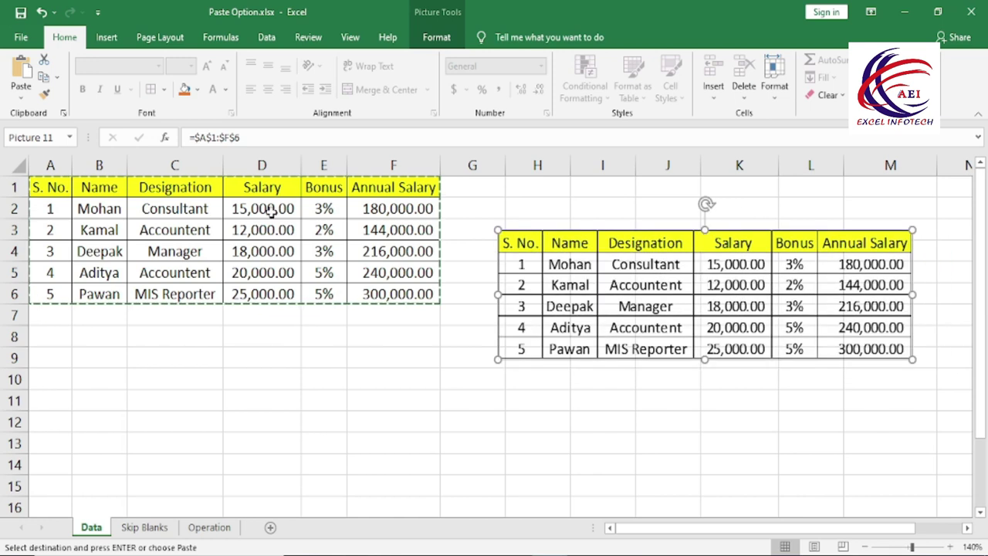
- Set C2 back to Manager and move the linked picture to about H4:M9
{"action": "left_click", "coordinate": [200, 214]}
{"action": "left_click", "coordinate": [229, 210]}
{"action": "left_click", "coordinate": [179, 256]}
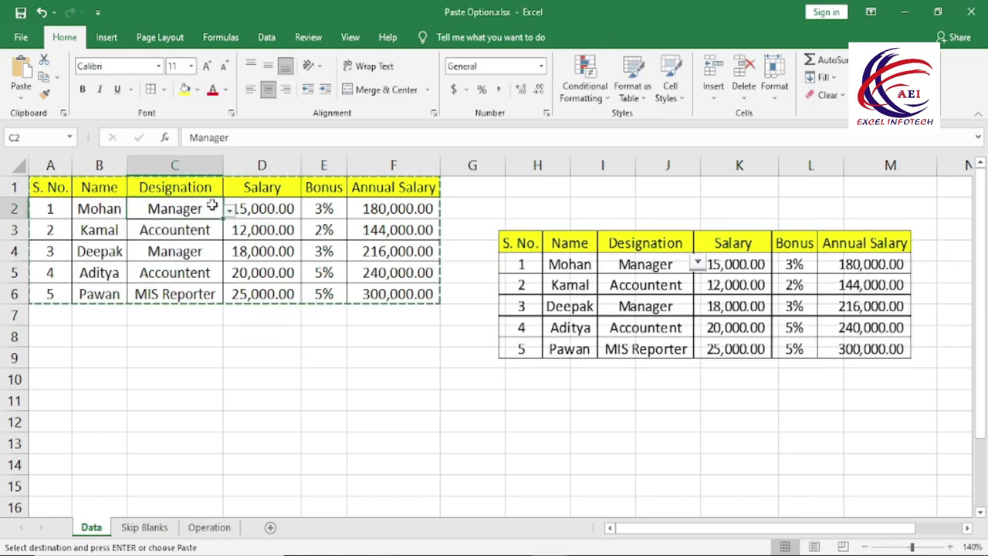
{"action": "left_click_drag", "start_coordinate": [580, 347], "coordinate": [611, 417]}
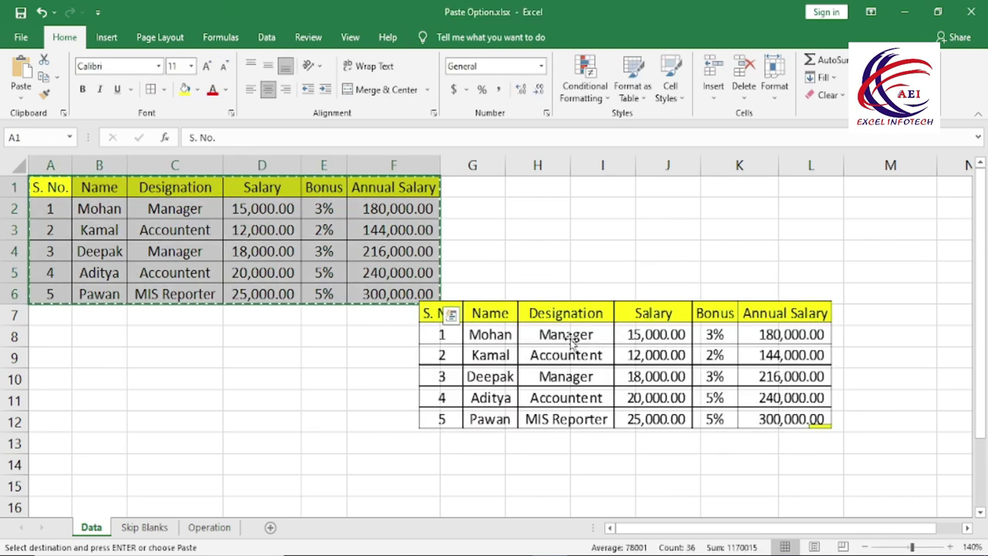
{"action": "left_click_drag", "start_coordinate": [558, 344], "coordinate": [624, 260]}
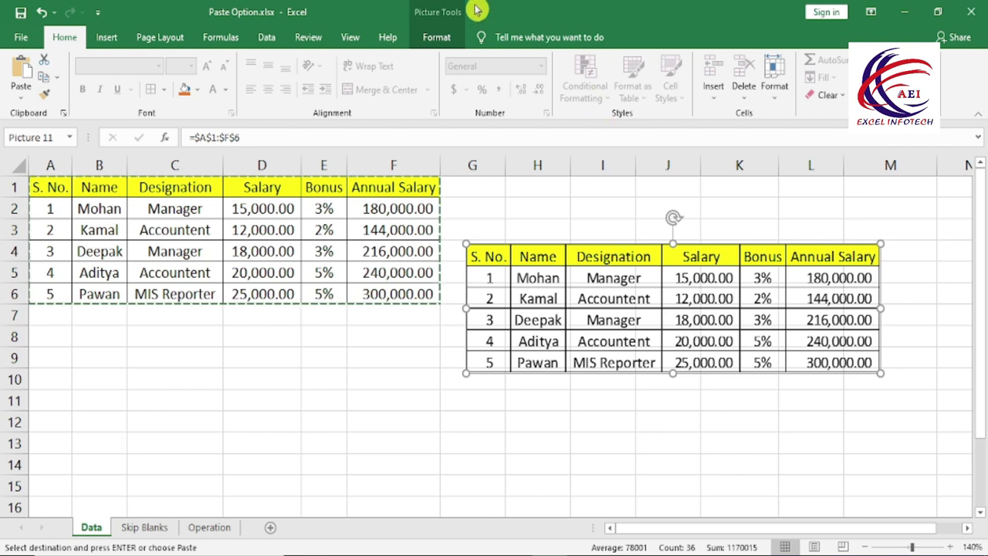
- Give the linked picture a Metal Rounded Rectangle frame, move it, then delete it
{"action": "left_click", "coordinate": [436, 37]}
{"action": "left_click", "coordinate": [592, 93]}
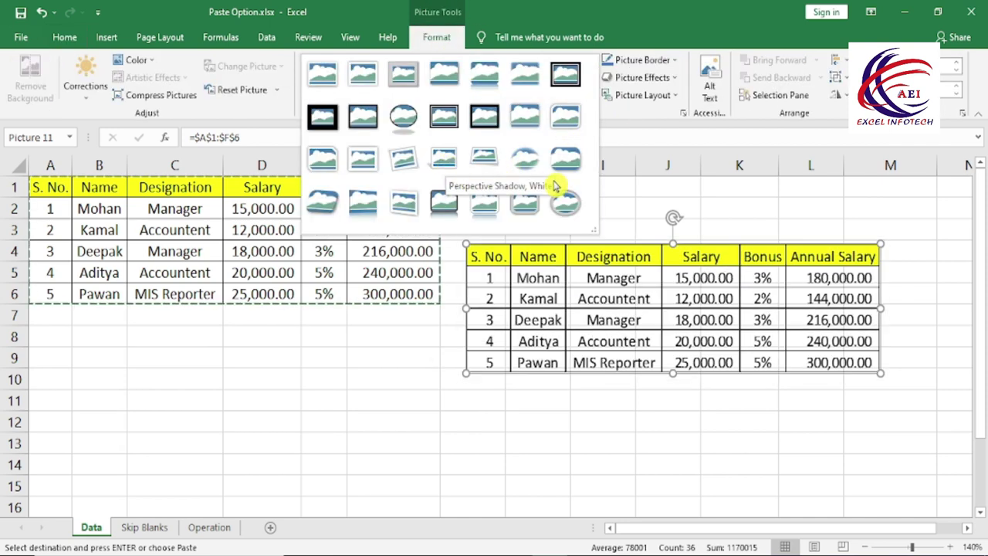
{"action": "left_click", "coordinate": [524, 203]}
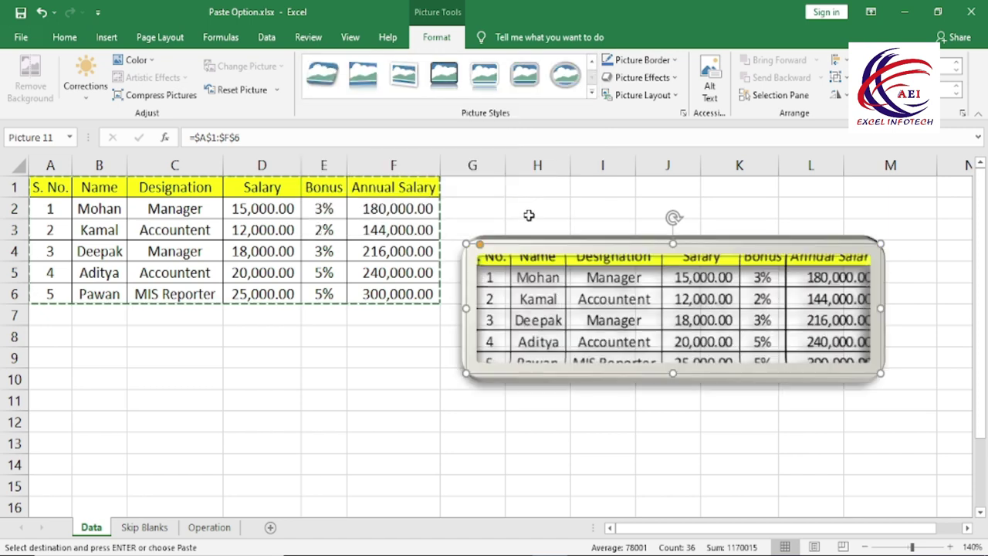
{"action": "left_click", "coordinate": [296, 255]}
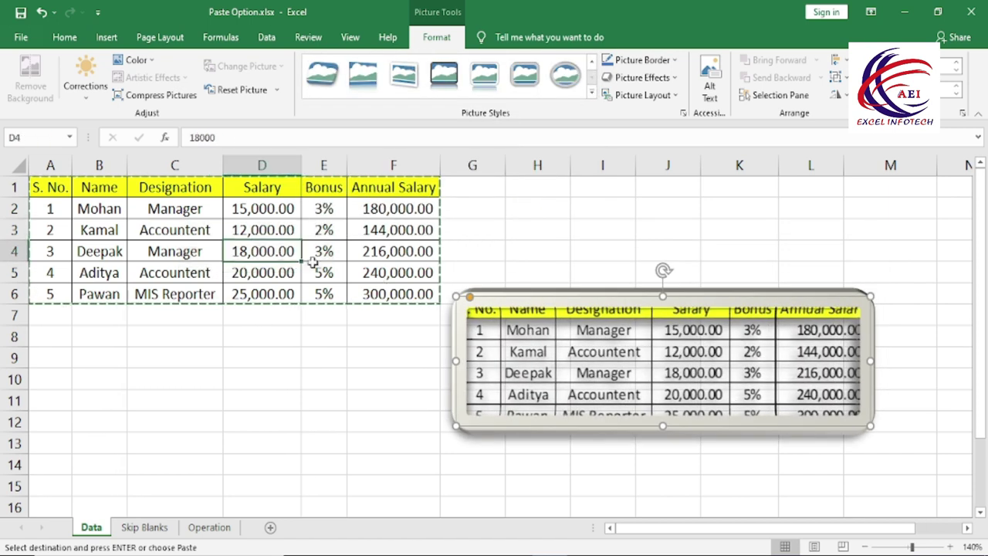
{"action": "left_click_drag", "start_coordinate": [127, 215], "coordinate": [232, 266]}
{"action": "left_click_drag", "start_coordinate": [590, 369], "coordinate": [610, 308]}
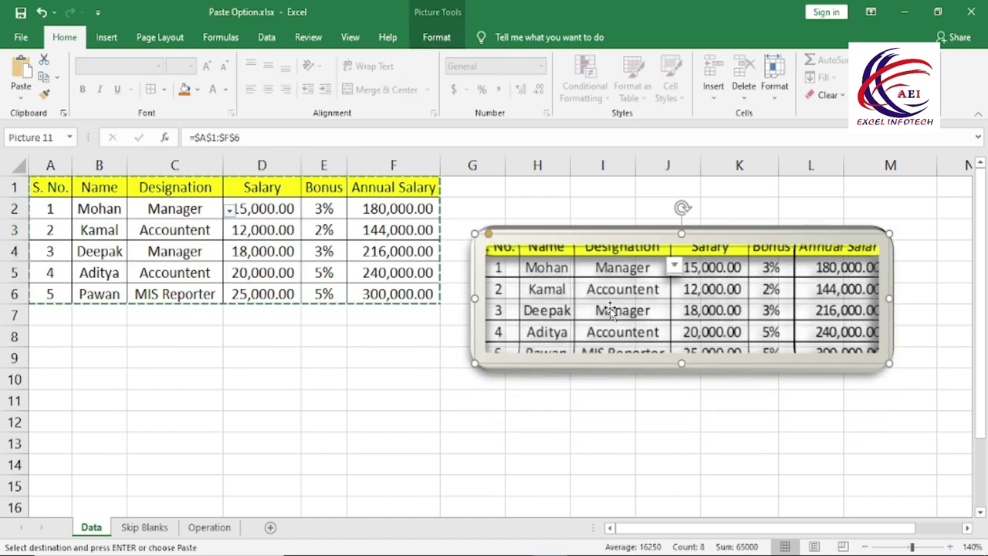
{"action": "key", "text": "Delete"}
{"action": "left_click", "coordinate": [21, 96]}
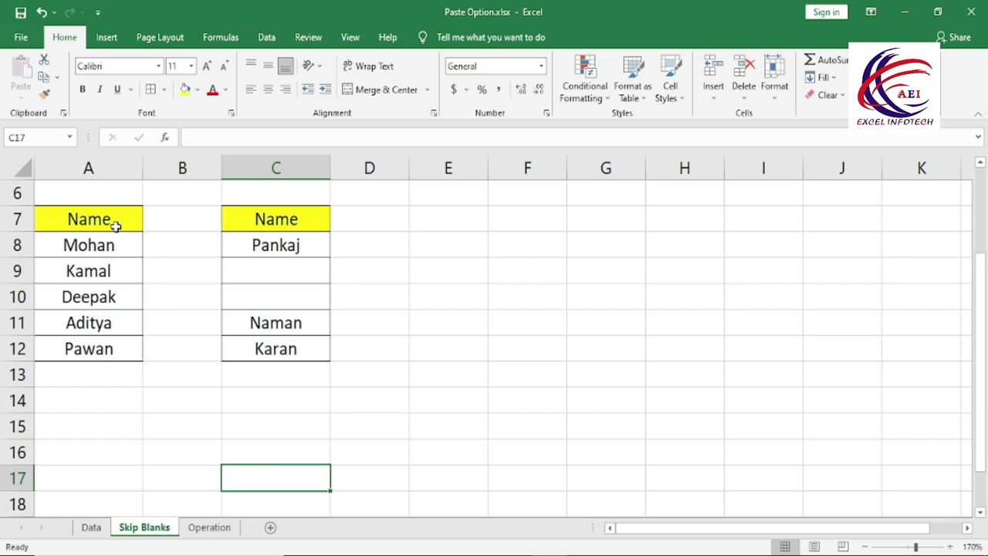
- Copy the second Name list C7:C12, including its blank cells C9:C10
{"action": "left_click_drag", "start_coordinate": [114, 222], "coordinate": [108, 324]}
{"action": "left_click", "coordinate": [137, 391]}
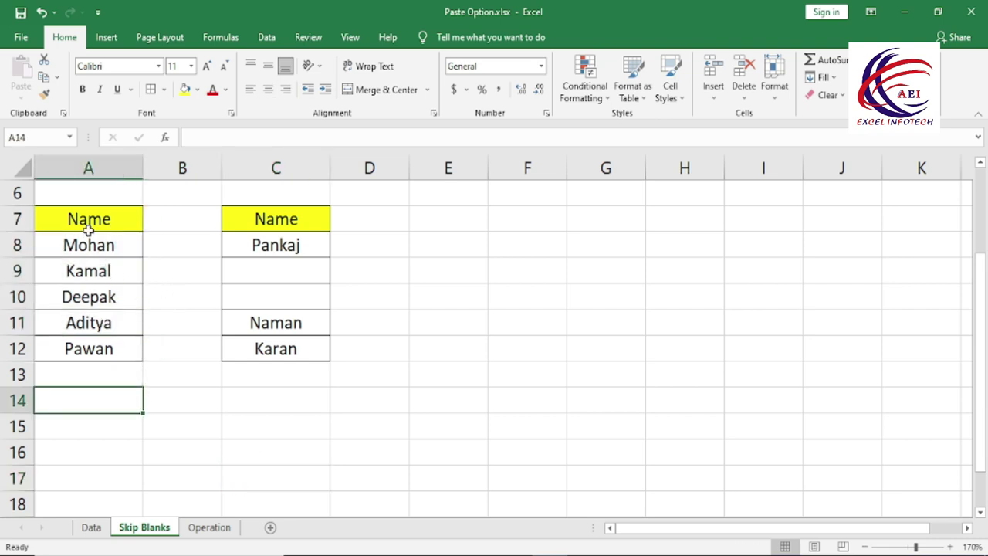
{"action": "left_click_drag", "start_coordinate": [88, 219], "coordinate": [145, 349]}
{"action": "left_click_drag", "start_coordinate": [263, 219], "coordinate": [265, 348]}
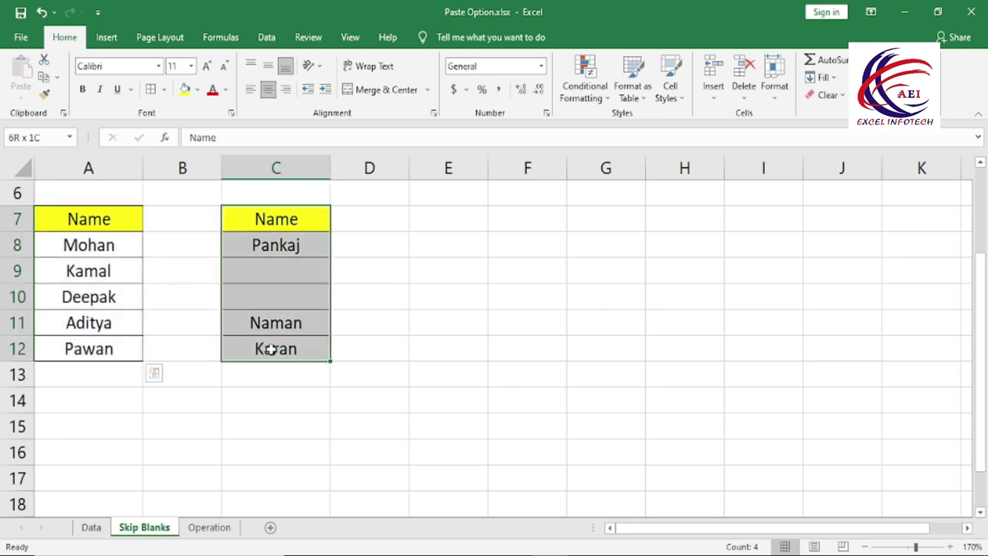
{"action": "left_click", "coordinate": [220, 431]}
{"action": "left_click_drag", "start_coordinate": [271, 270], "coordinate": [267, 298]}
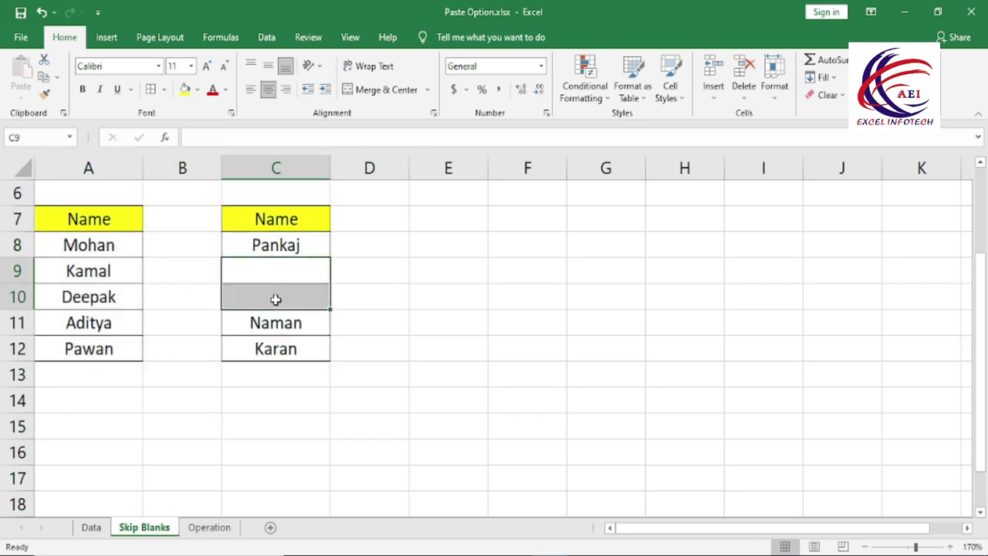
{"action": "left_click", "coordinate": [176, 379]}
{"action": "left_click_drag", "start_coordinate": [267, 219], "coordinate": [266, 348]}
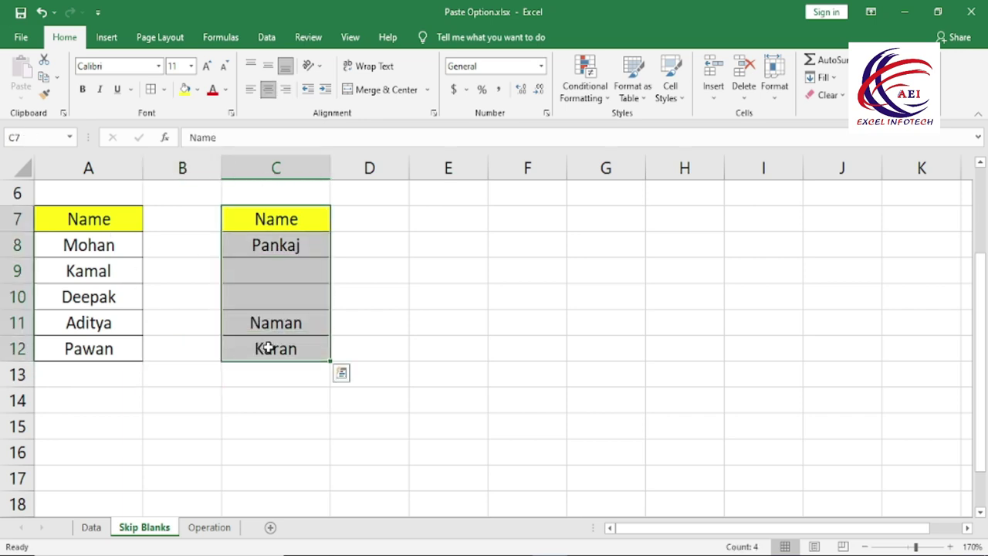
{"action": "key", "text": "ctrl+c"}
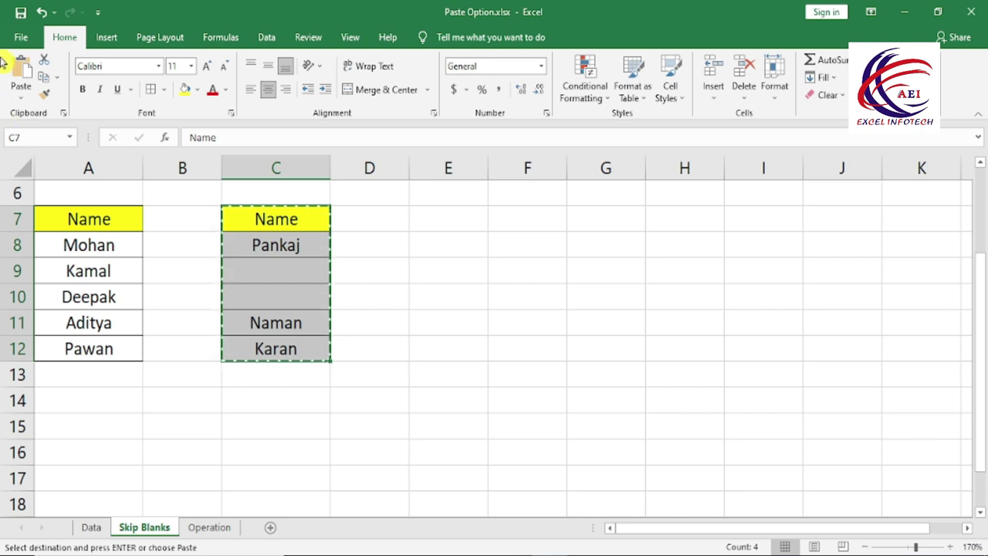
- Trial-paste the names over A7:A12, note A9:A10 turn blank, then undo the paste
{"action": "left_click_drag", "start_coordinate": [89, 219], "coordinate": [89, 351]}
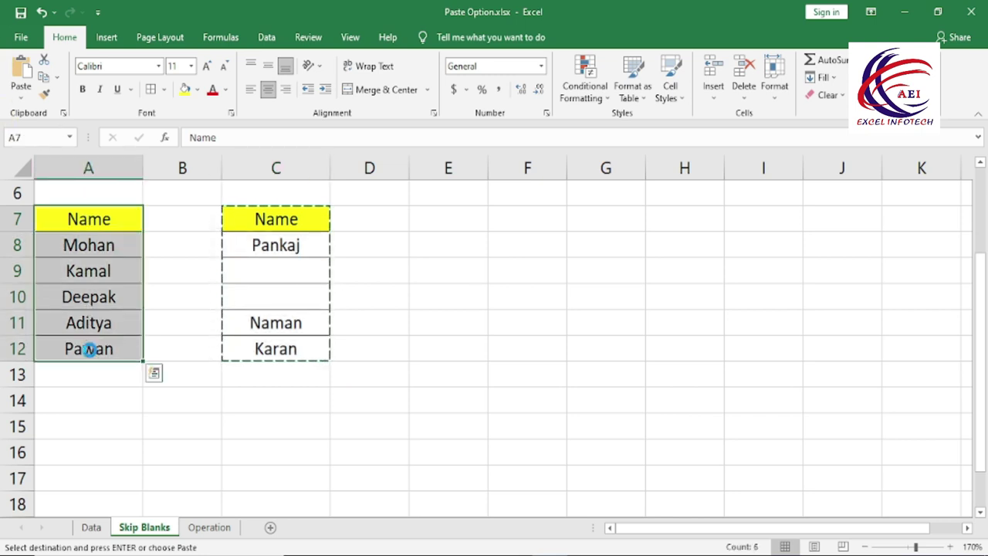
{"action": "key", "text": "ctrl+v"}
{"action": "left_click", "coordinate": [159, 397]}
{"action": "left_click_drag", "start_coordinate": [271, 266], "coordinate": [268, 290]}
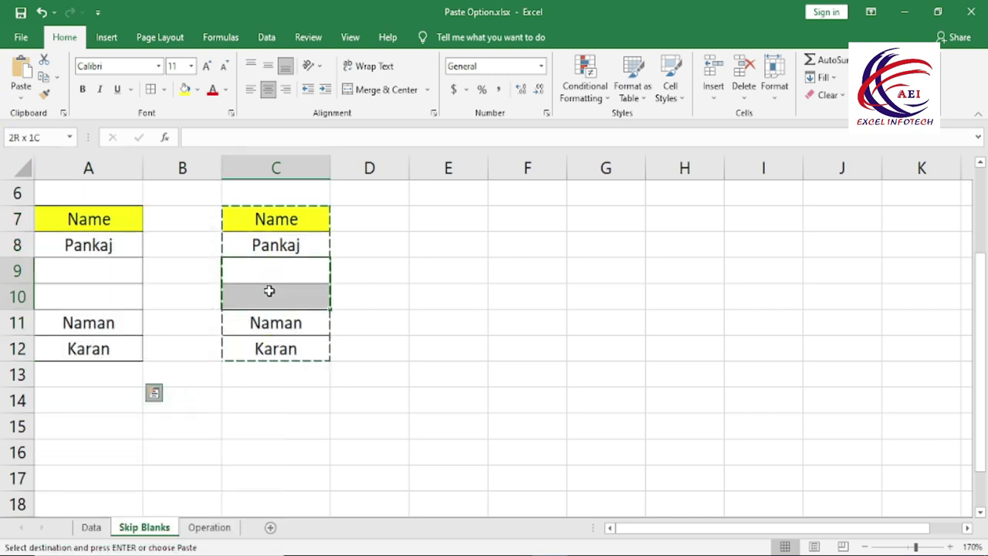
{"action": "left_click_drag", "start_coordinate": [93, 267], "coordinate": [95, 303]}
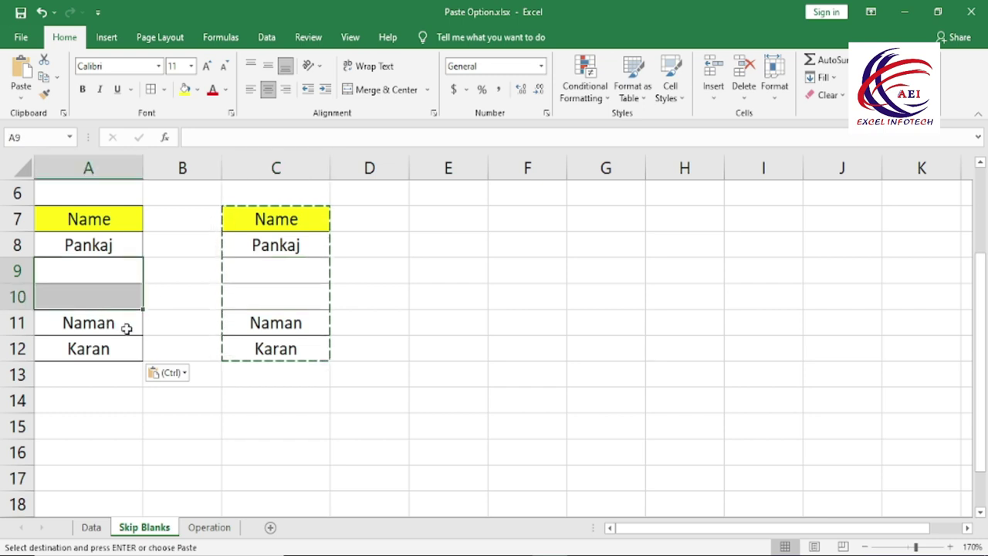
{"action": "key", "text": "ctrl+z"}
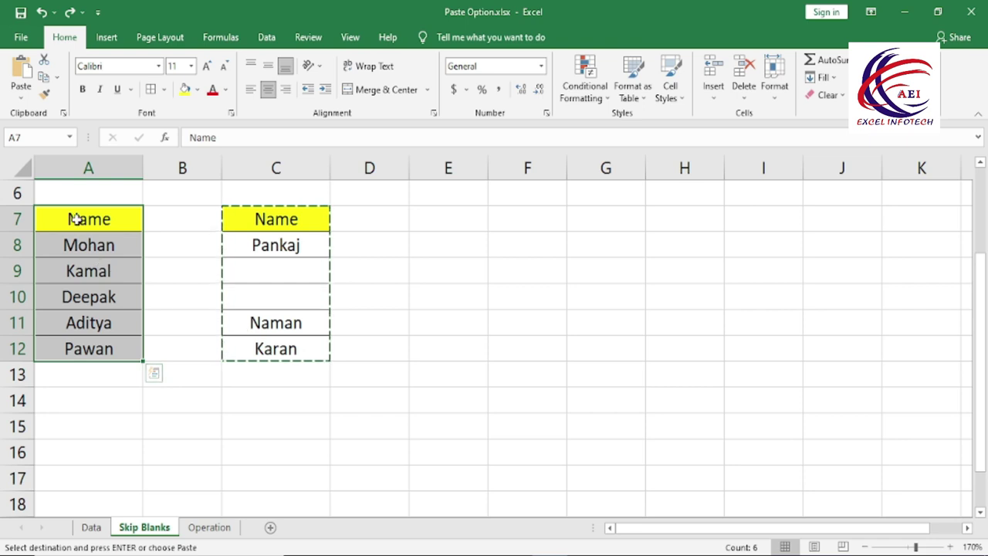
- Compare the names in columns A and C row by row, then select A7:A12 as destination
{"action": "left_click", "coordinate": [278, 247]}
{"action": "left_click", "coordinate": [108, 243]}
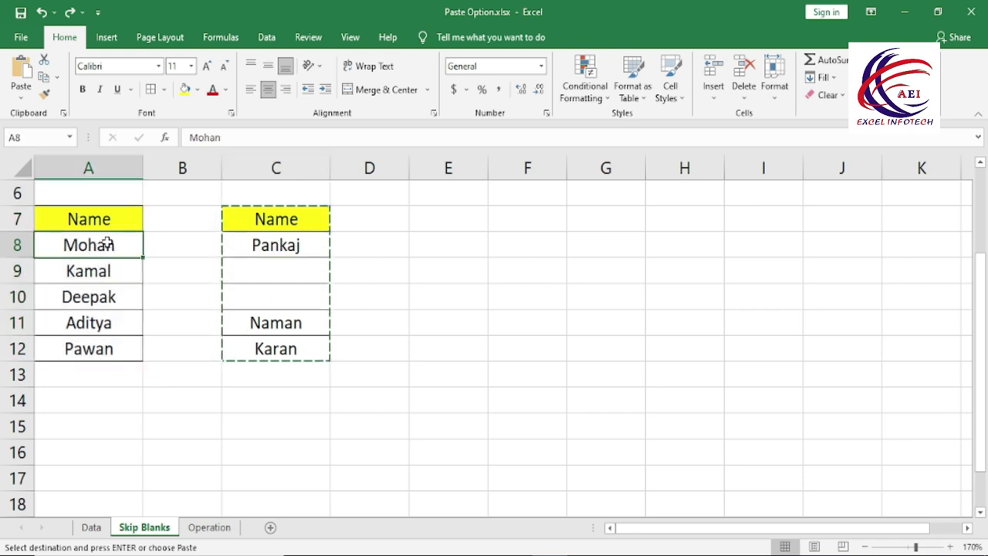
{"action": "left_click", "coordinate": [281, 252]}
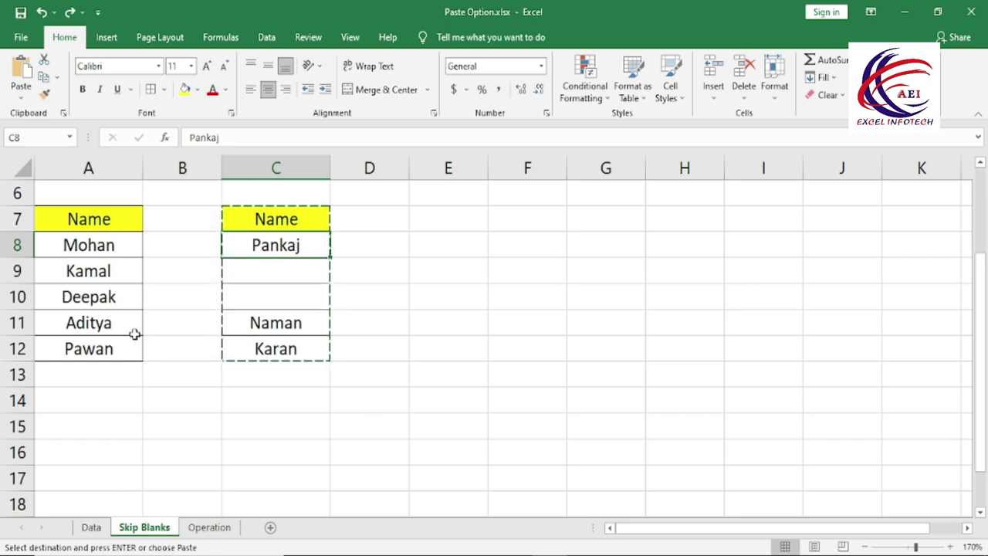
{"action": "left_click", "coordinate": [96, 324]}
{"action": "left_click", "coordinate": [276, 331]}
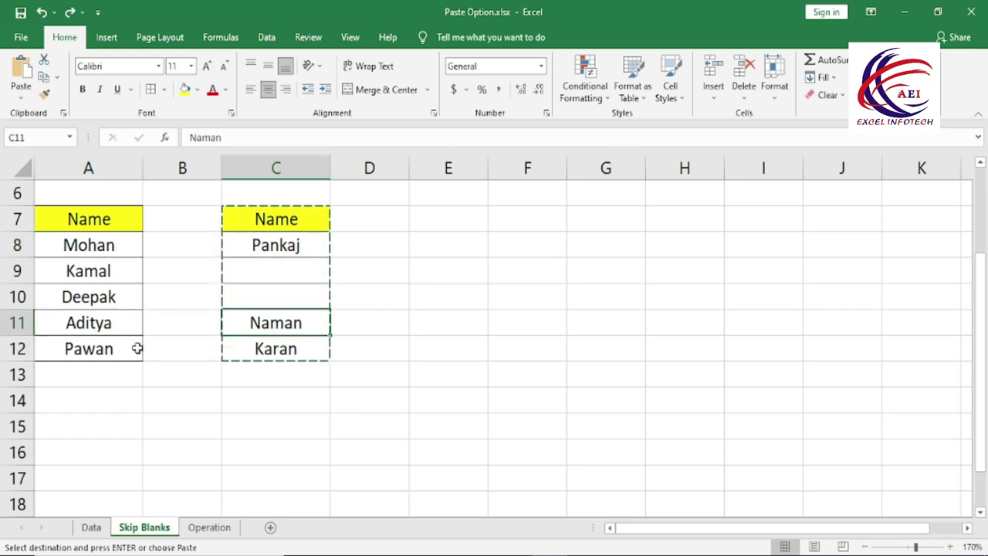
{"action": "left_click", "coordinate": [128, 352]}
{"action": "left_click", "coordinate": [295, 352]}
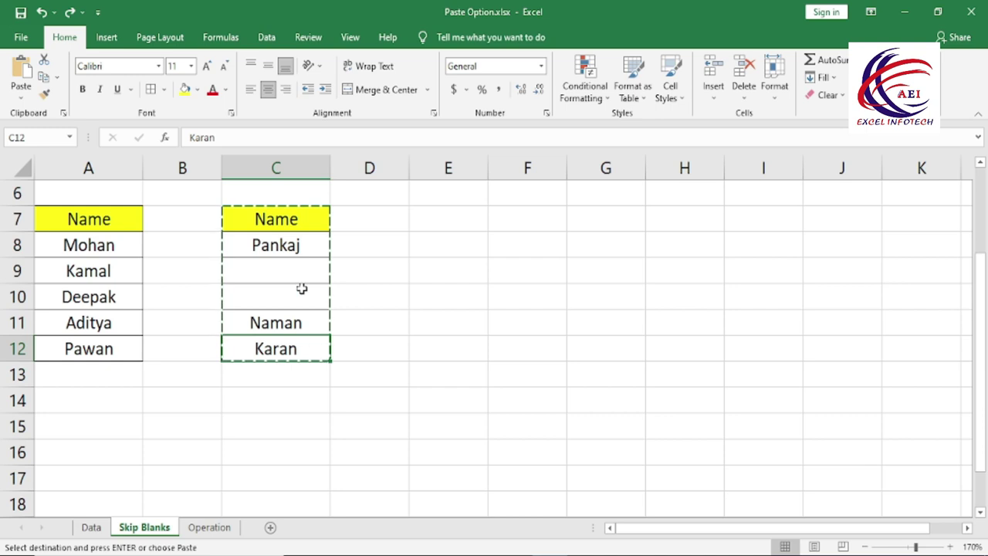
{"action": "left_click_drag", "start_coordinate": [116, 270], "coordinate": [116, 298]}
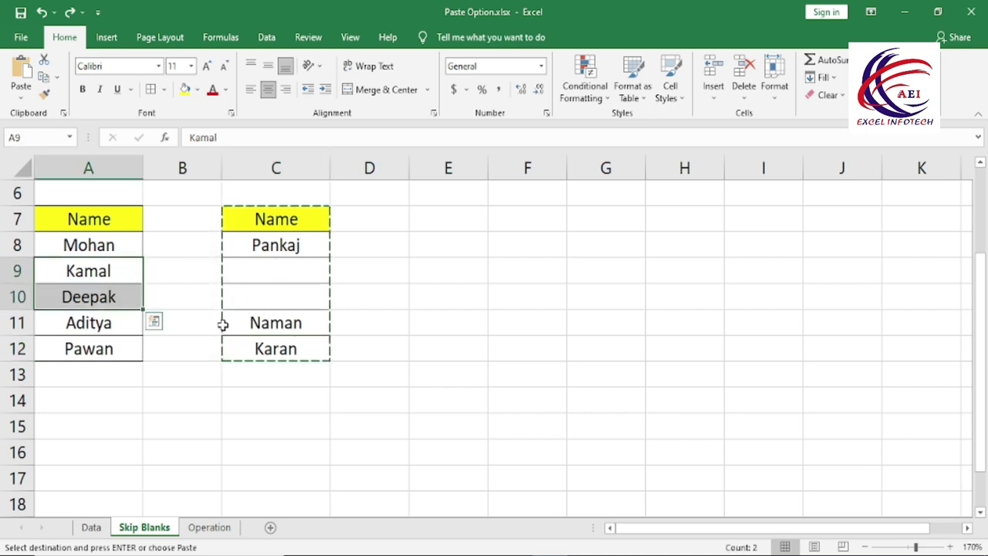
{"action": "left_click_drag", "start_coordinate": [261, 272], "coordinate": [263, 297]}
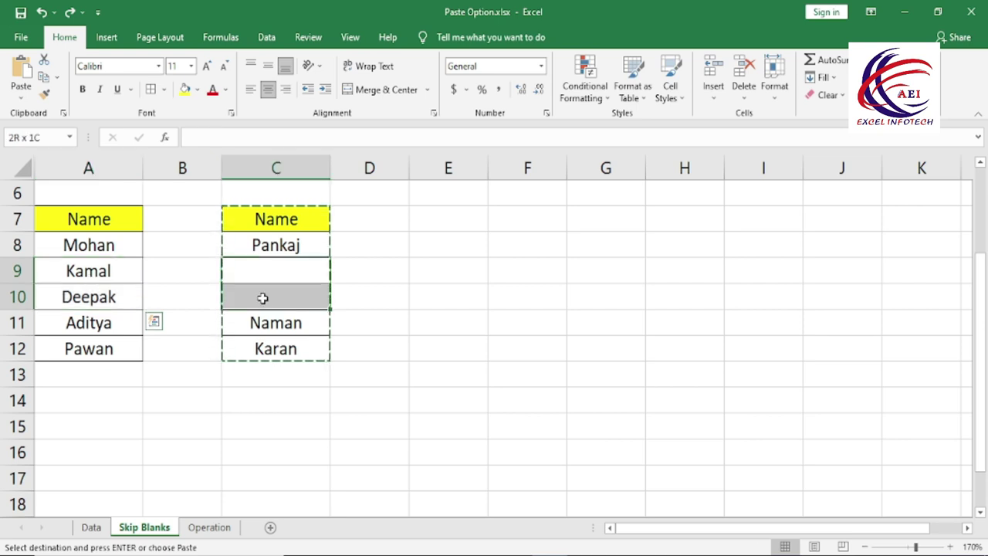
{"action": "left_click", "coordinate": [363, 299]}
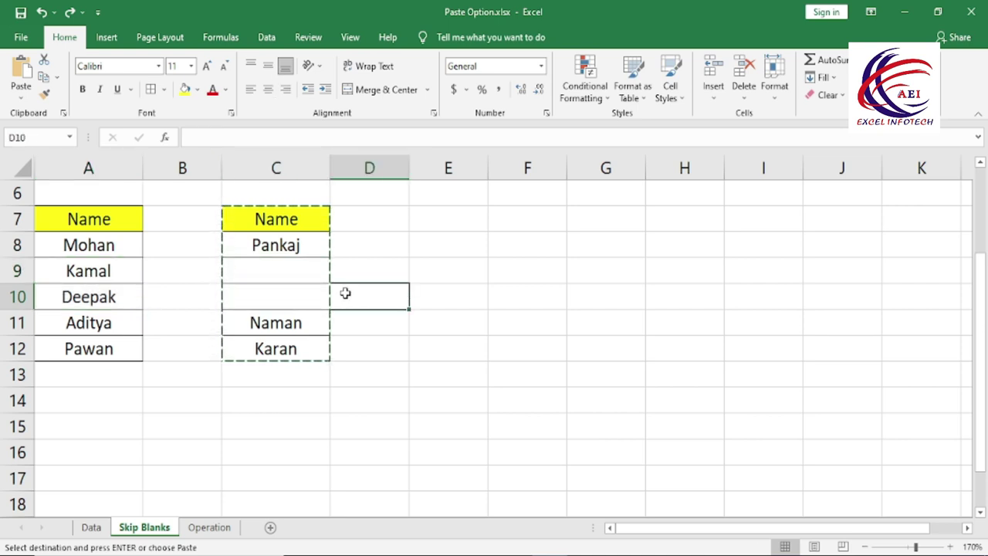
{"action": "left_click", "coordinate": [416, 252]}
{"action": "left_click_drag", "start_coordinate": [290, 217], "coordinate": [294, 348]}
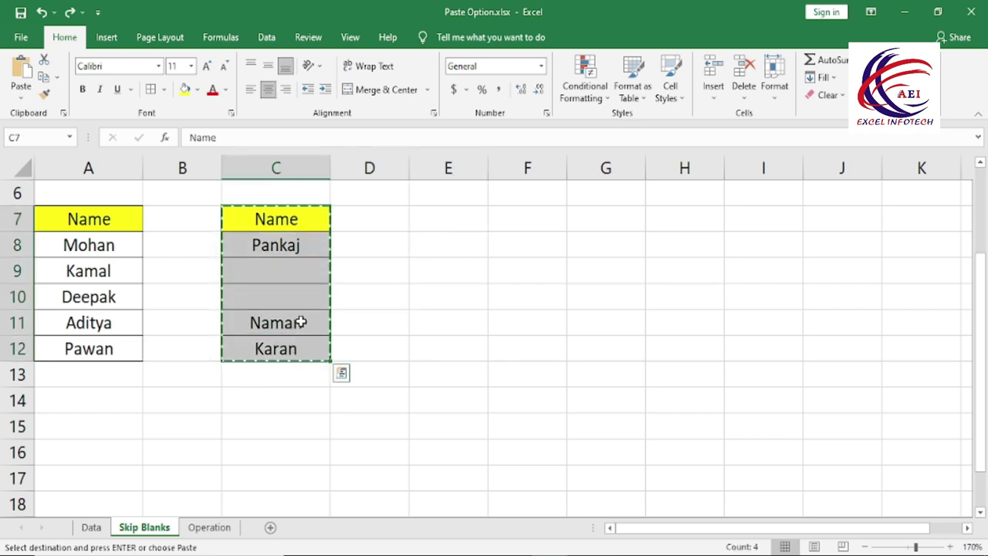
{"action": "left_click_drag", "start_coordinate": [88, 219], "coordinate": [93, 347]}
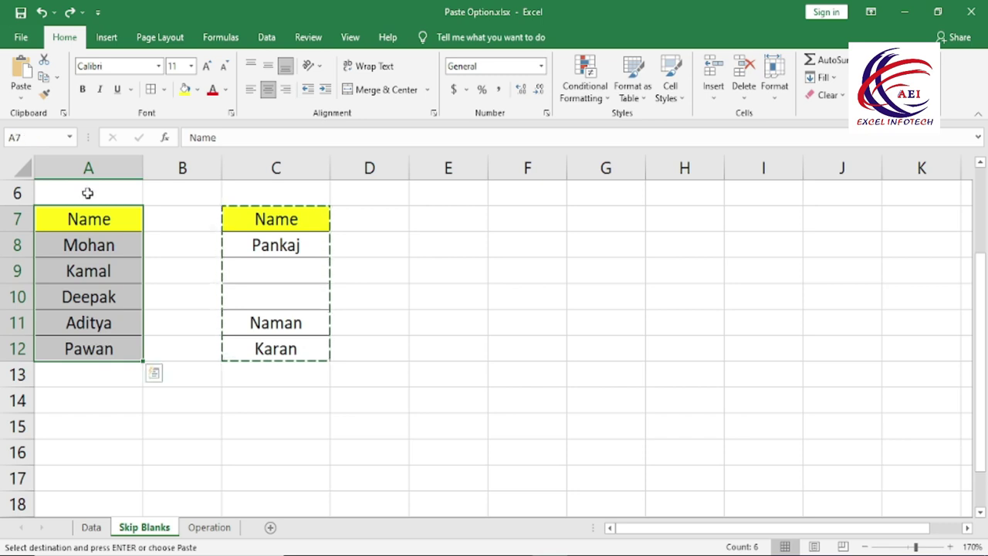
- Open the Paste Special dialog from the Paste menu for A7:A12
{"action": "left_click", "coordinate": [24, 98]}
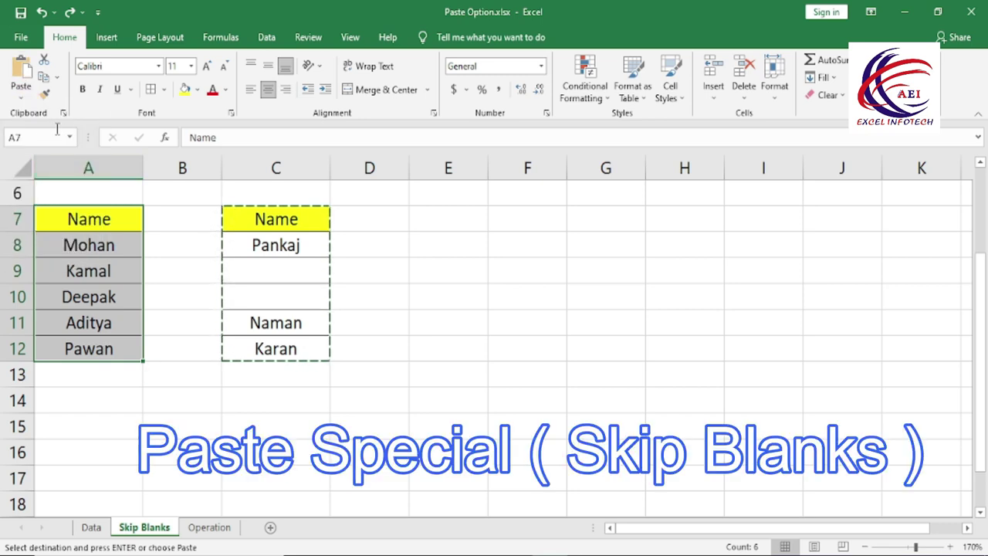
{"action": "left_click", "coordinate": [23, 99]}
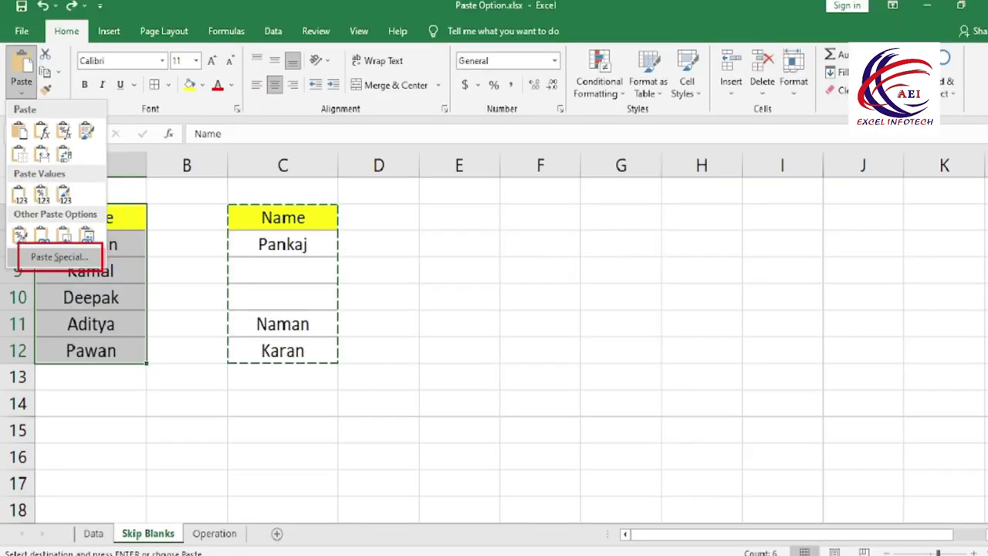
{"action": "key", "text": "Escape"}
{"action": "left_click", "coordinate": [23, 99]}
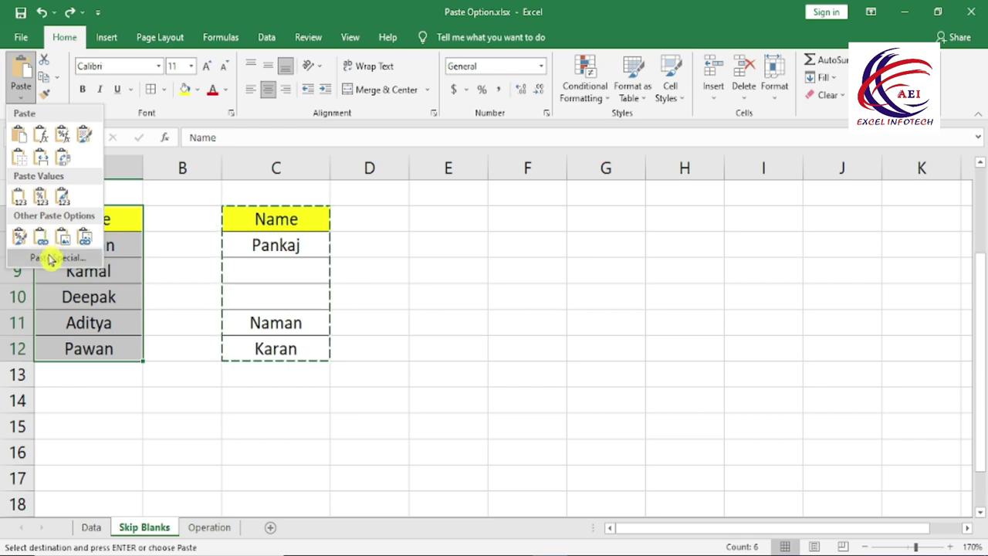
{"action": "left_click", "coordinate": [49, 258]}
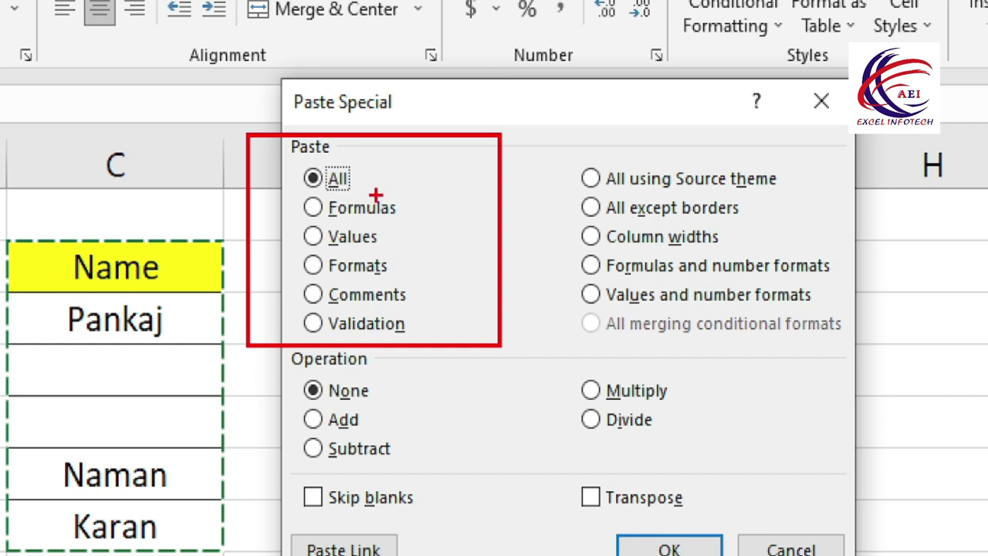
- Highlight the paste types (All, Formulas, Values, Formats, Comments, Validation) and operations, then tick Skip blanks
{"action": "left_click_drag", "start_coordinate": [360, 175], "coordinate": [405, 164]}
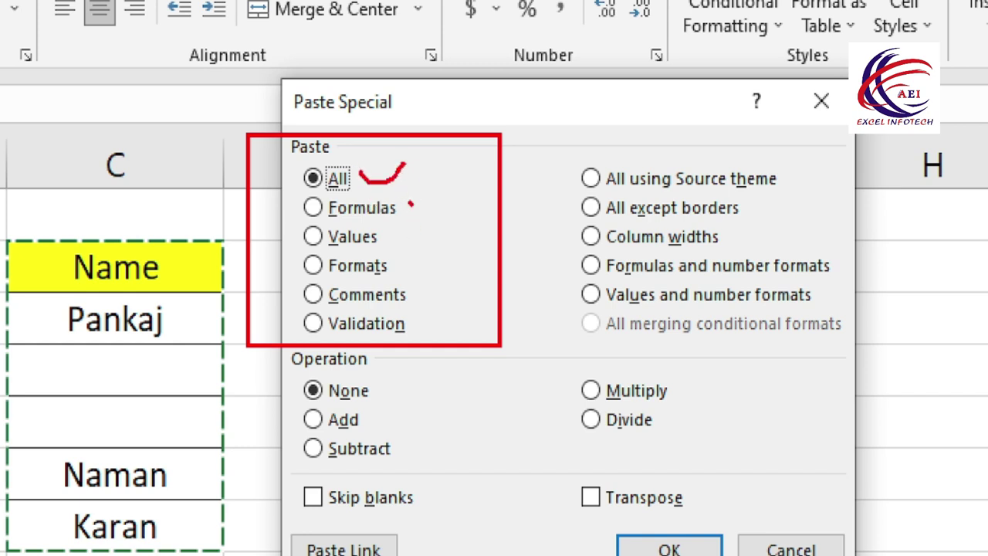
{"action": "left_click_drag", "start_coordinate": [409, 206], "coordinate": [471, 170]}
{"action": "left_click_drag", "start_coordinate": [386, 233], "coordinate": [471, 205]}
{"action": "left_click_drag", "start_coordinate": [395, 269], "coordinate": [460, 236]}
{"action": "left_click_drag", "start_coordinate": [420, 300], "coordinate": [478, 267]}
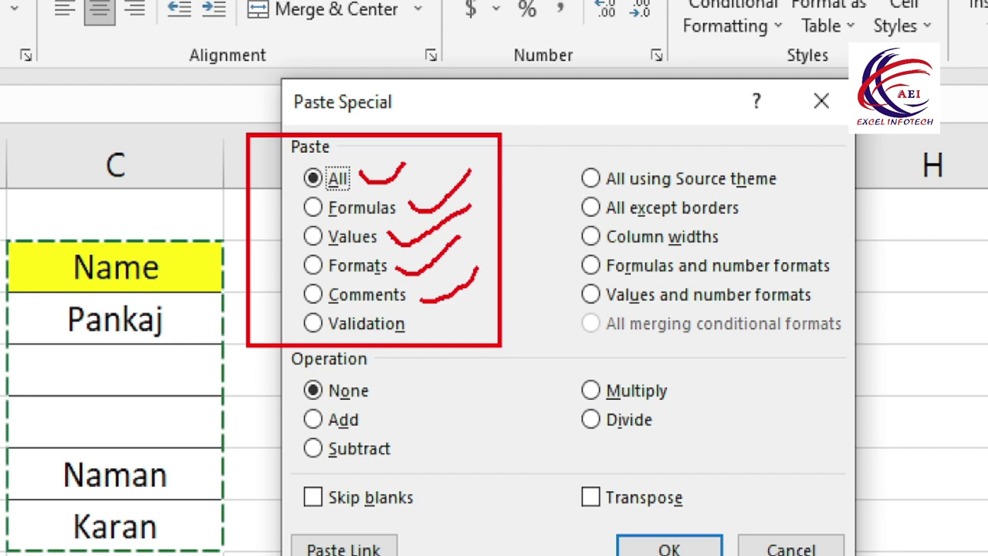
{"action": "left_click_drag", "start_coordinate": [420, 322], "coordinate": [477, 306]}
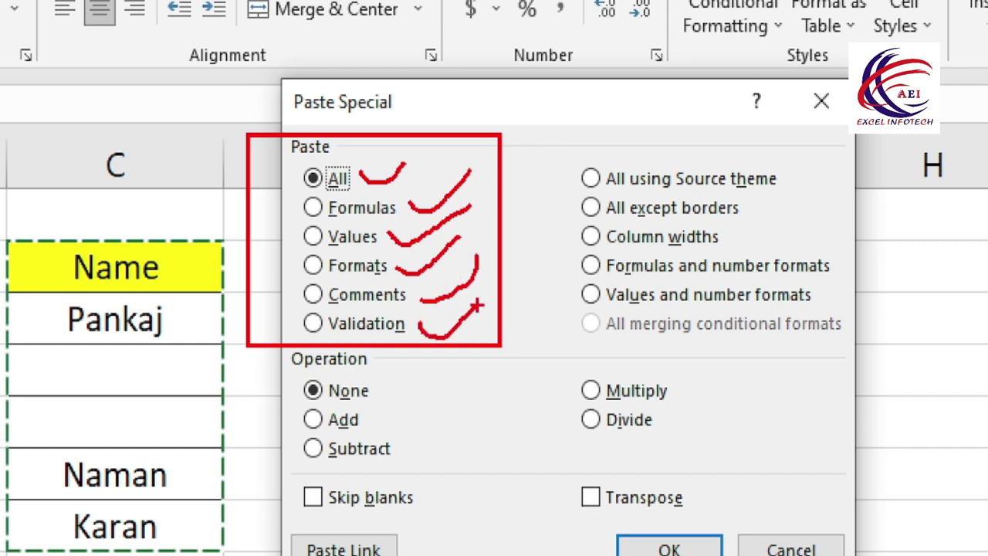
{"action": "mouse_move", "coordinate": [279, 373]}
{"action": "left_mouse_down"}
{"action": "mouse_move", "coordinate": [395, 356]}
{"action": "mouse_move", "coordinate": [271, 332]}
{"action": "mouse_move", "coordinate": [294, 380]}
{"action": "left_mouse_up"}
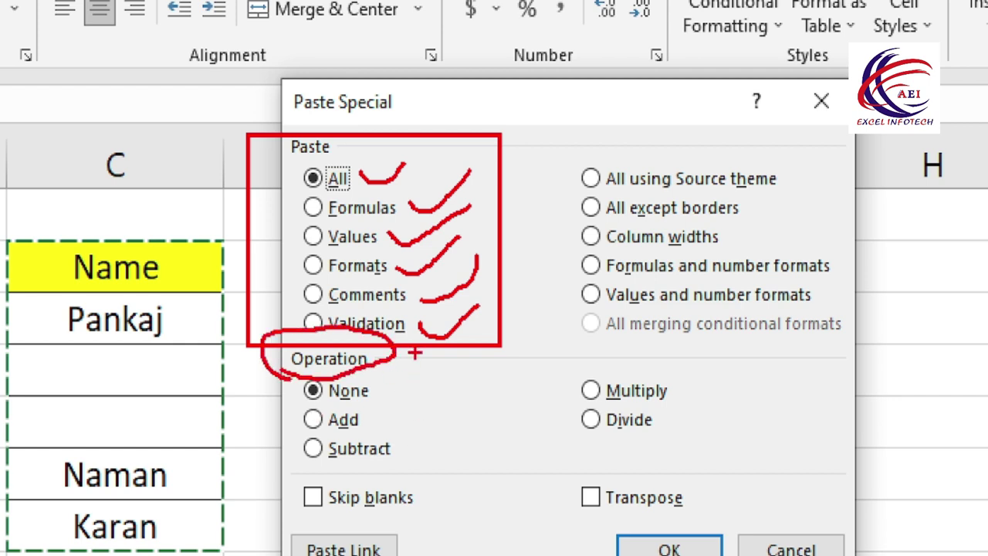
{"action": "mouse_move", "coordinate": [278, 478]}
{"action": "left_mouse_down"}
{"action": "mouse_move", "coordinate": [441, 468]}
{"action": "mouse_move", "coordinate": [389, 533]}
{"action": "mouse_move", "coordinate": [333, 531]}
{"action": "mouse_move", "coordinate": [284, 463]}
{"action": "left_mouse_up"}
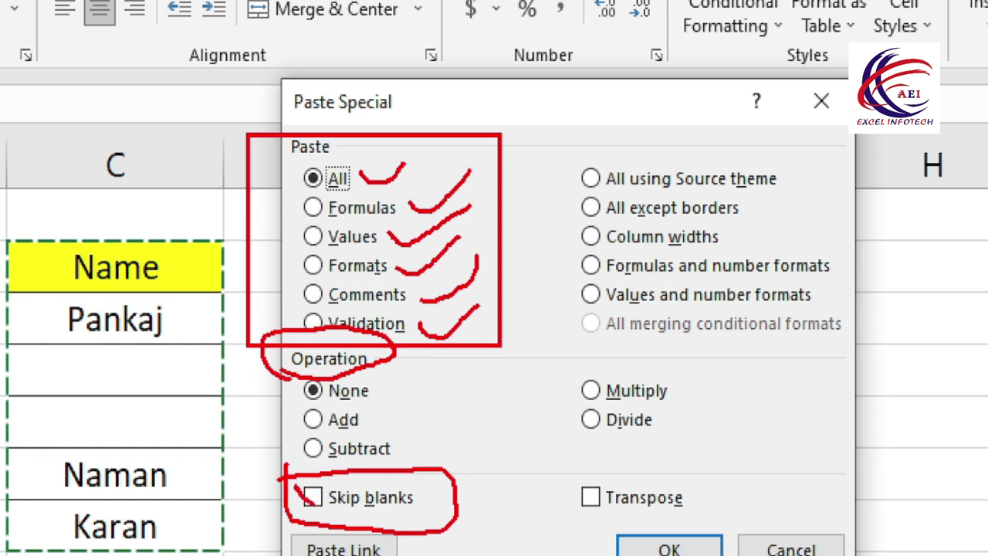
{"action": "mouse_move", "coordinate": [687, 508]}
{"action": "left_mouse_down"}
{"action": "mouse_move", "coordinate": [637, 554]}
{"action": "mouse_move", "coordinate": [682, 506]}
{"action": "left_mouse_up"}
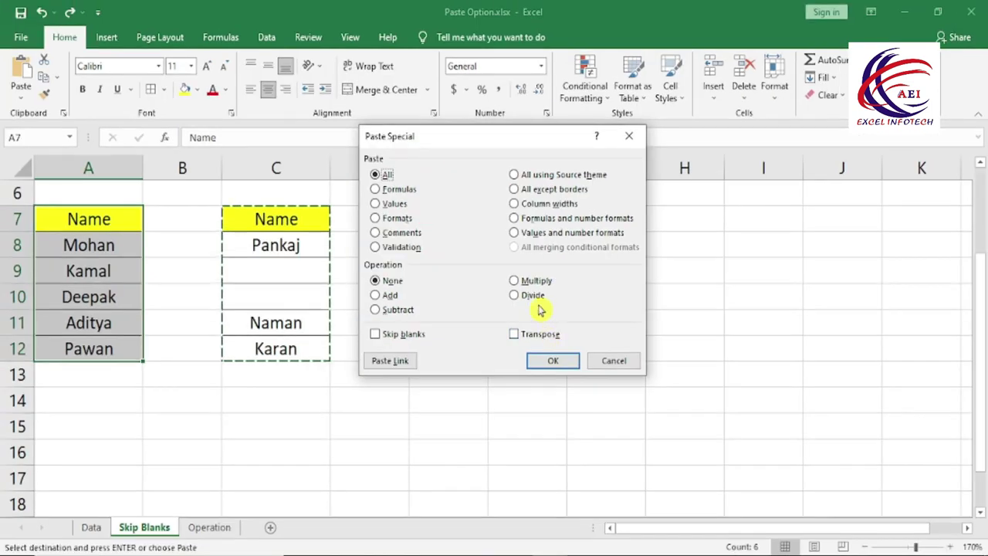
{"action": "left_click", "coordinate": [384, 340]}
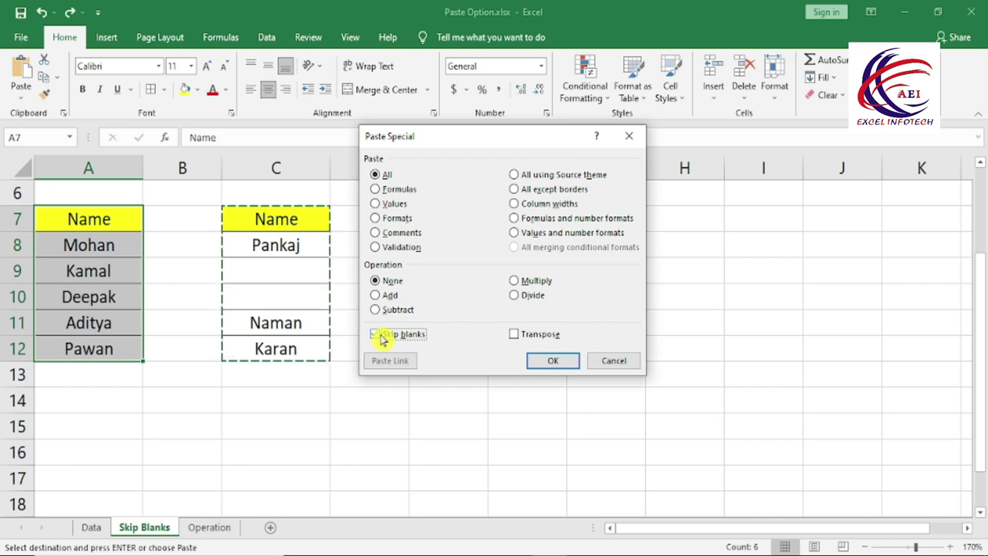
{"action": "left_click", "coordinate": [553, 366]}
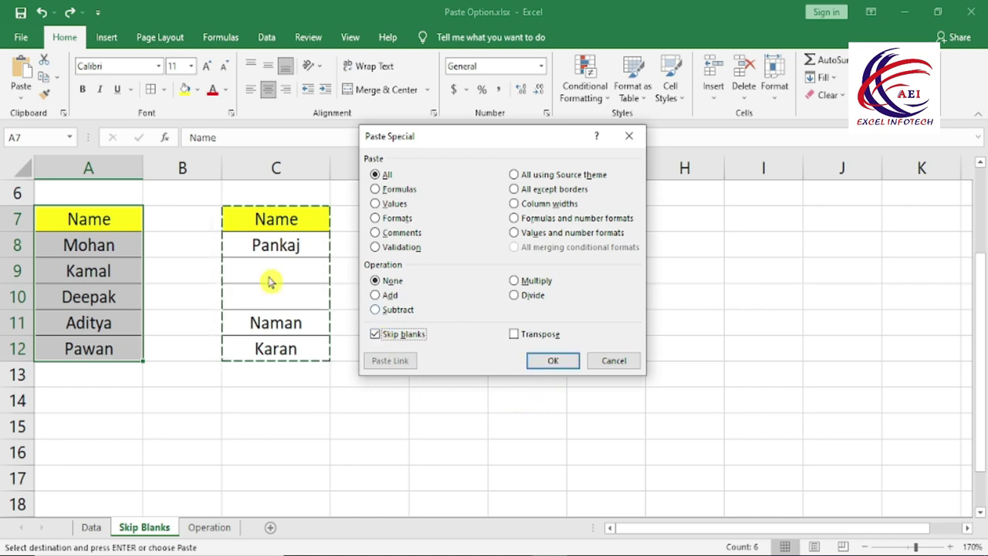
- Confirm the Skip blanks paste and mark the results: Pankaj, Kamal, Deepak, Naman, Karan in A8:A12
{"action": "left_click", "coordinate": [545, 360]}
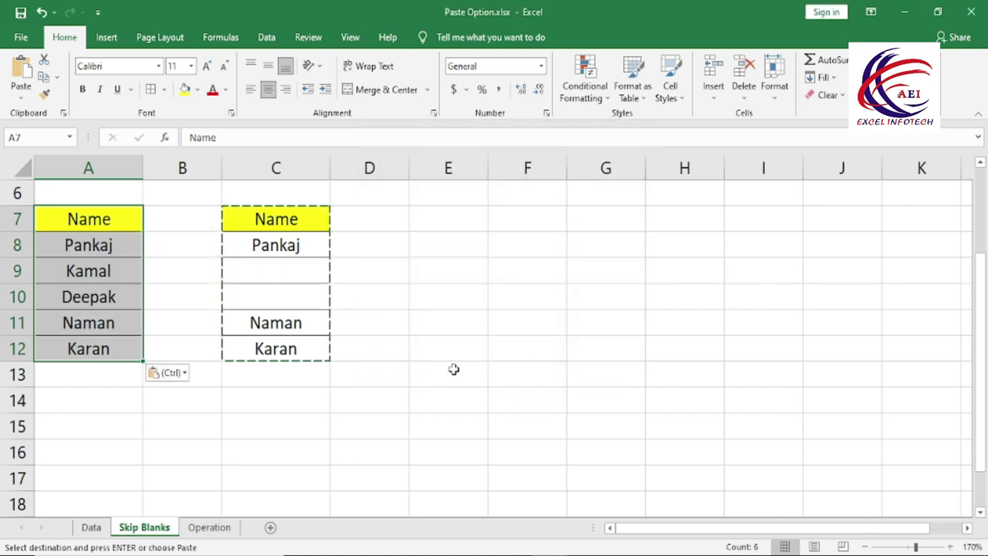
{"action": "left_click", "coordinate": [412, 351]}
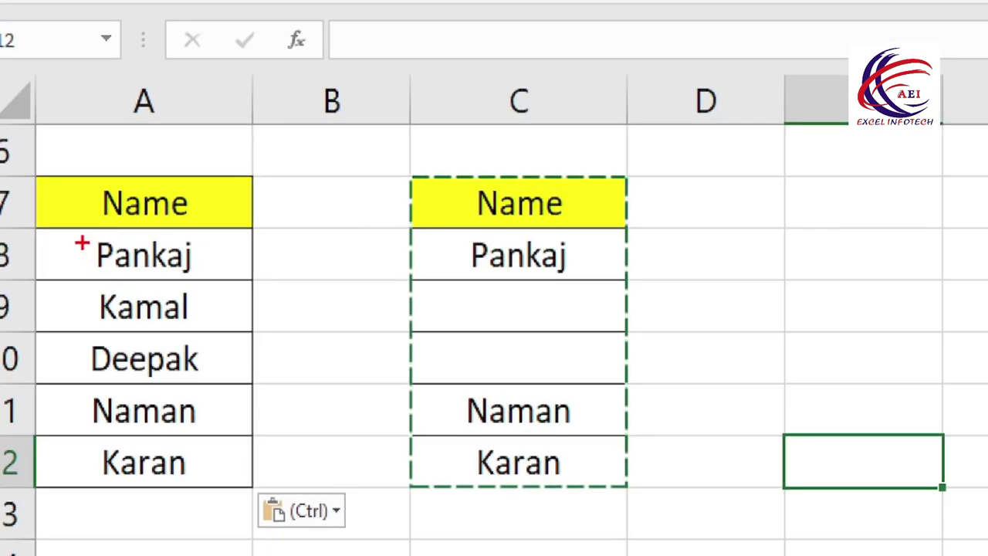
{"action": "left_click_drag", "start_coordinate": [234, 259], "coordinate": [248, 259]}
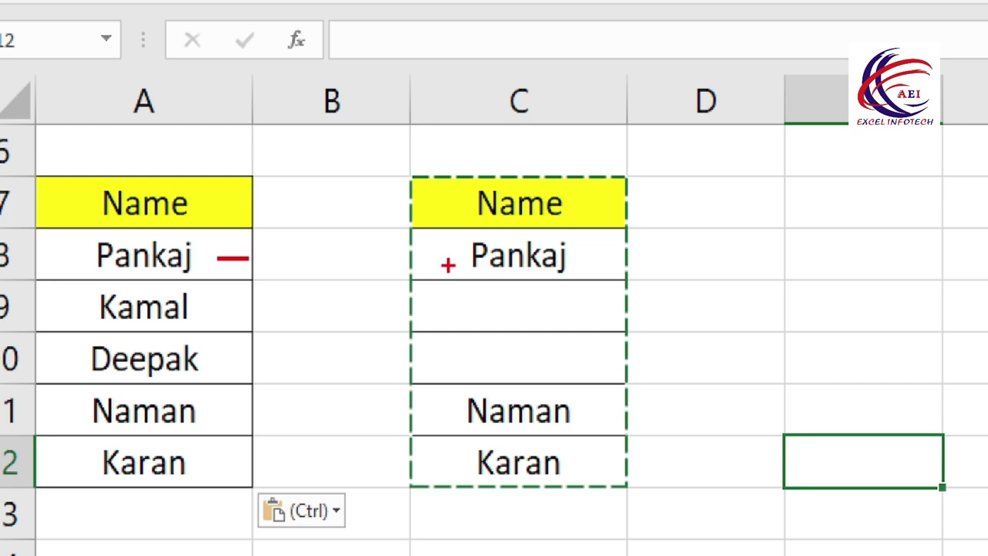
{"action": "left_click_drag", "start_coordinate": [411, 255], "coordinate": [446, 255]}
{"action": "left_click_drag", "start_coordinate": [272, 307], "coordinate": [212, 307]}
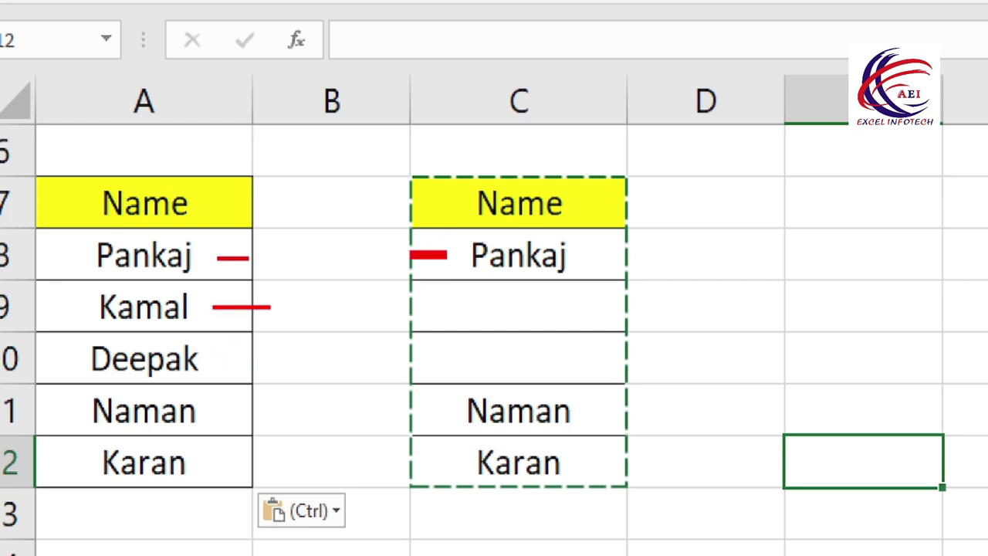
{"action": "left_click_drag", "start_coordinate": [231, 358], "coordinate": [283, 357]}
{"action": "left_click_drag", "start_coordinate": [211, 419], "coordinate": [291, 415]}
{"action": "left_click_drag", "start_coordinate": [229, 466], "coordinate": [275, 471]}
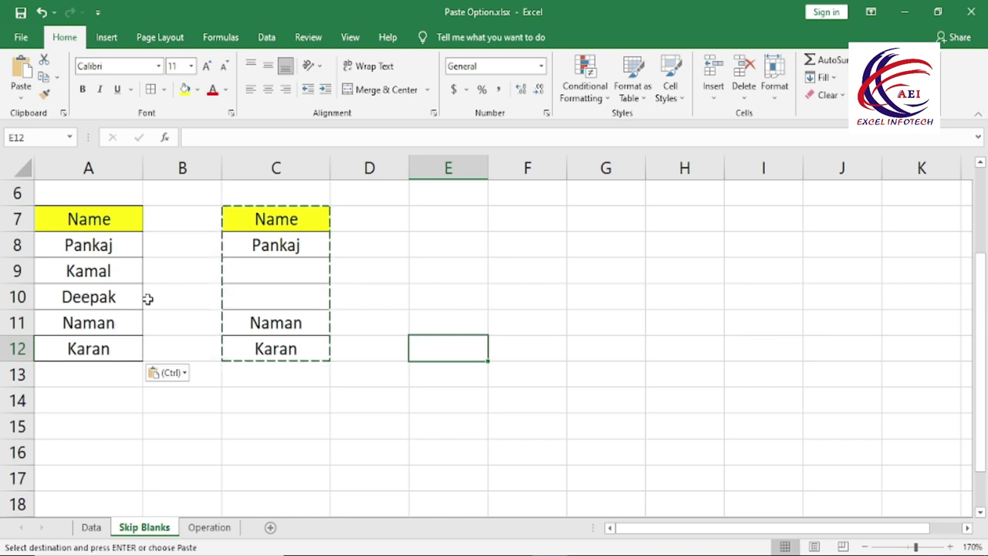
- Switch to the Operation sheet and point out the names and Hindi, Eng, Pol, His marks
{"action": "key", "text": "ctrl+Page_Down"}
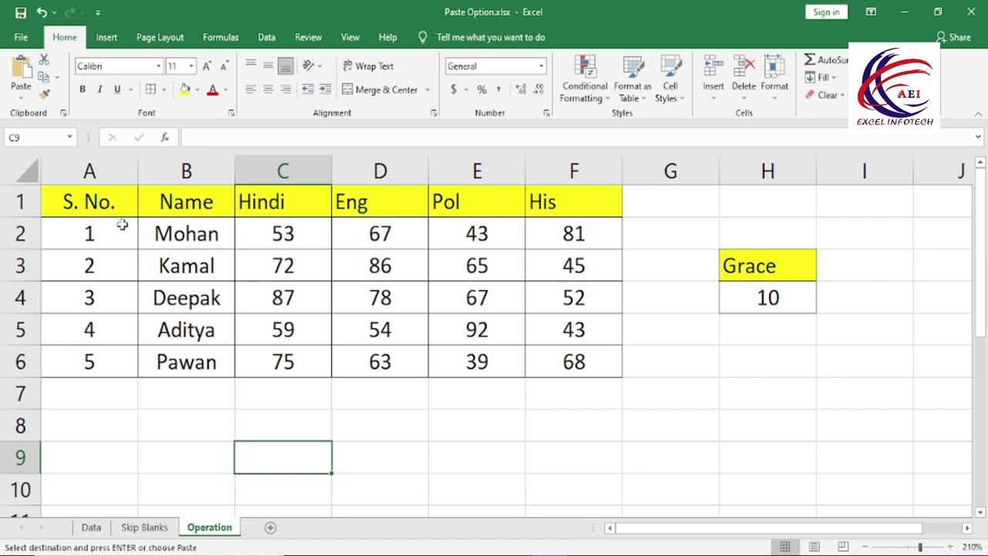
{"action": "left_click_drag", "start_coordinate": [122, 224], "coordinate": [116, 349]}
{"action": "left_click_drag", "start_coordinate": [176, 212], "coordinate": [177, 355]}
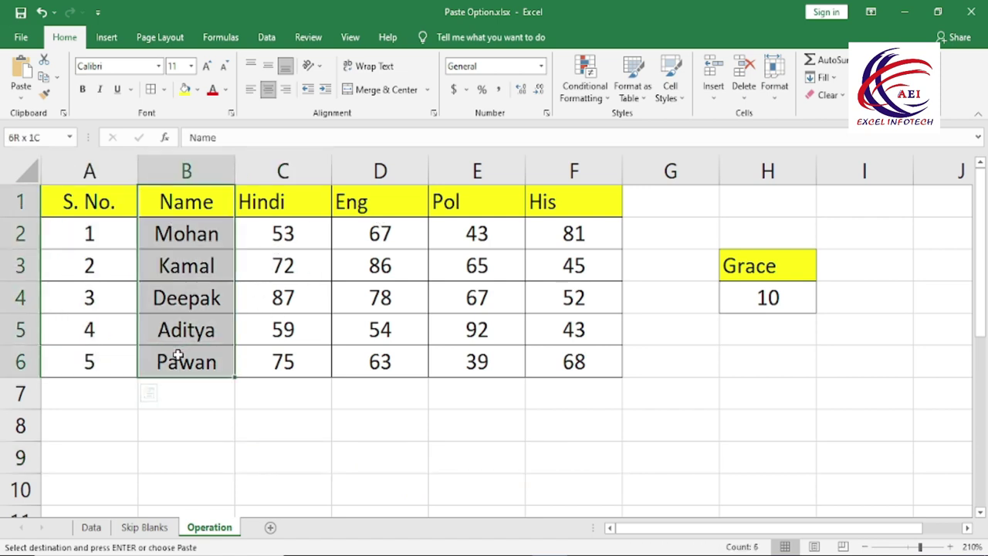
{"action": "left_click_drag", "start_coordinate": [284, 232], "coordinate": [286, 360]}
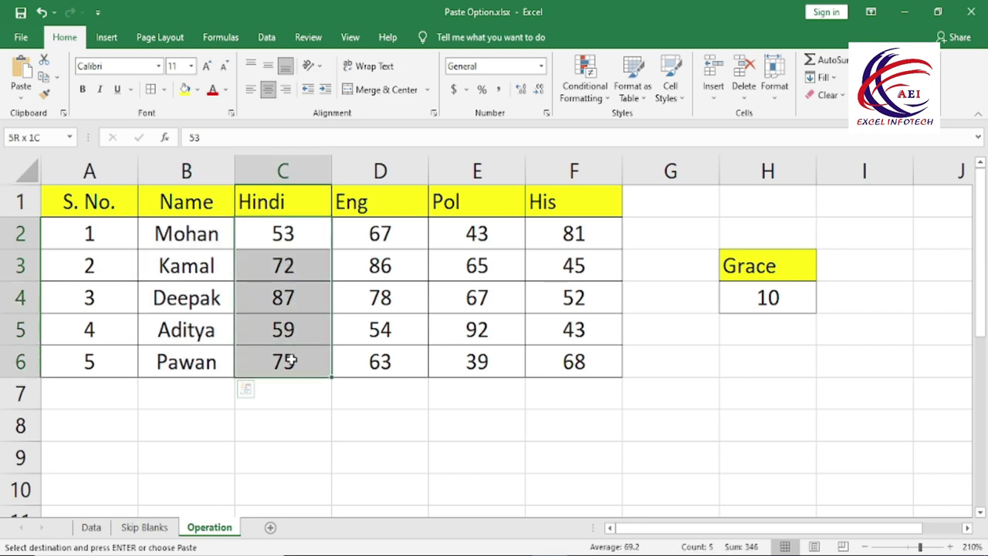
{"action": "left_click_drag", "start_coordinate": [385, 232], "coordinate": [388, 364]}
{"action": "left_click_drag", "start_coordinate": [480, 240], "coordinate": [479, 362]}
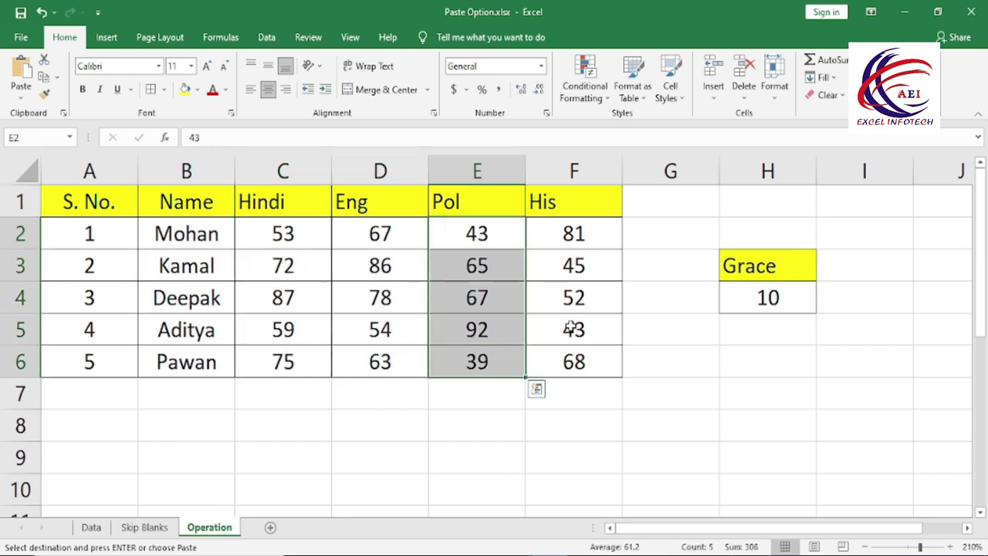
{"action": "left_click_drag", "start_coordinate": [574, 235], "coordinate": [581, 370]}
- Point out the marks in C2:E6 and select the Grace value 10 in H4
{"action": "left_click", "coordinate": [679, 341]}
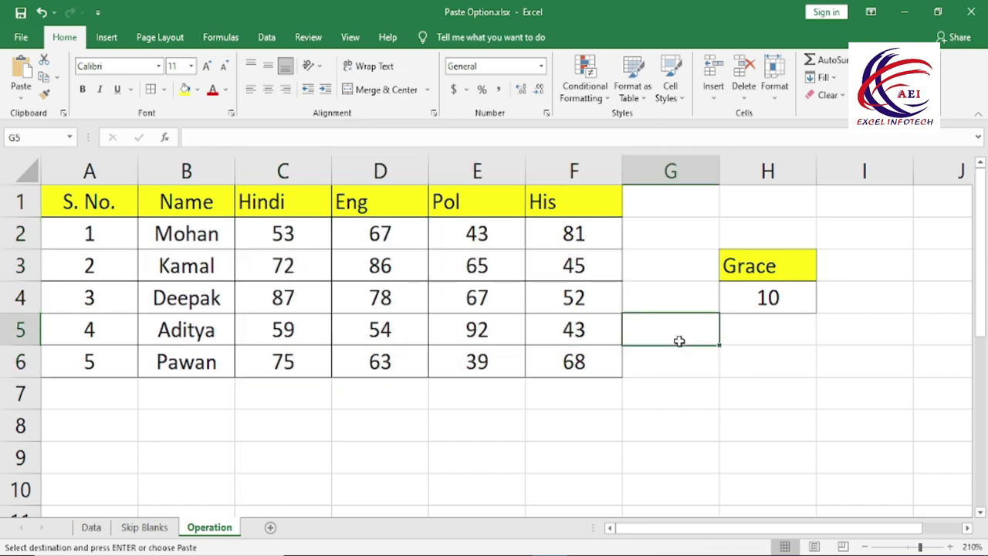
{"action": "left_click", "coordinate": [737, 297]}
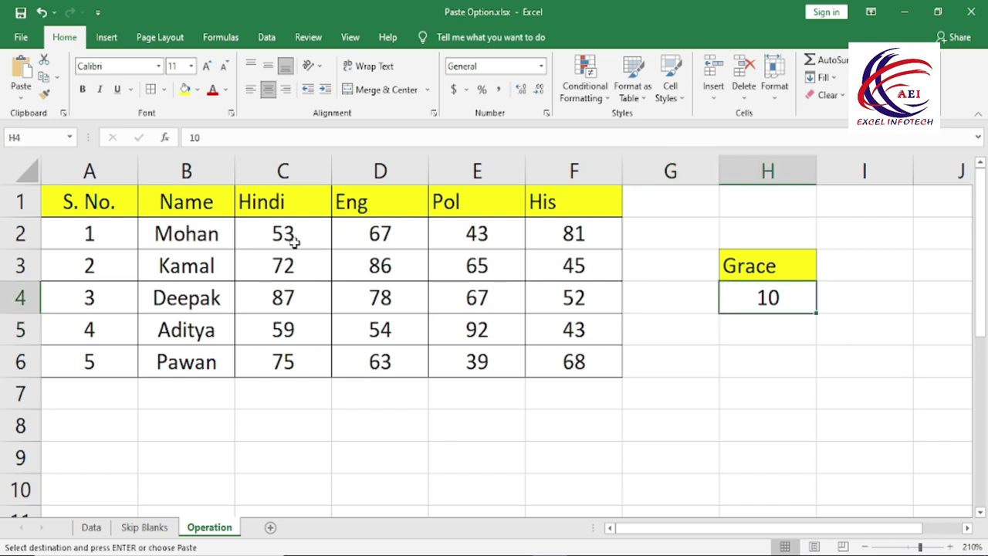
{"action": "left_click_drag", "start_coordinate": [294, 241], "coordinate": [536, 371]}
{"action": "left_click", "coordinate": [466, 357]}
{"action": "left_click_drag", "start_coordinate": [280, 241], "coordinate": [486, 356]}
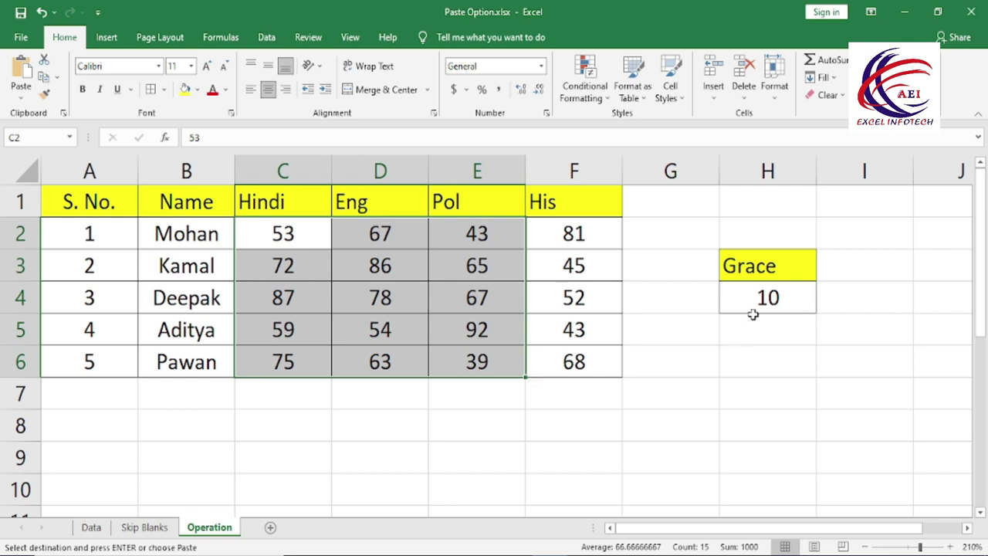
{"action": "left_click", "coordinate": [729, 309]}
{"action": "left_click", "coordinate": [387, 312]}
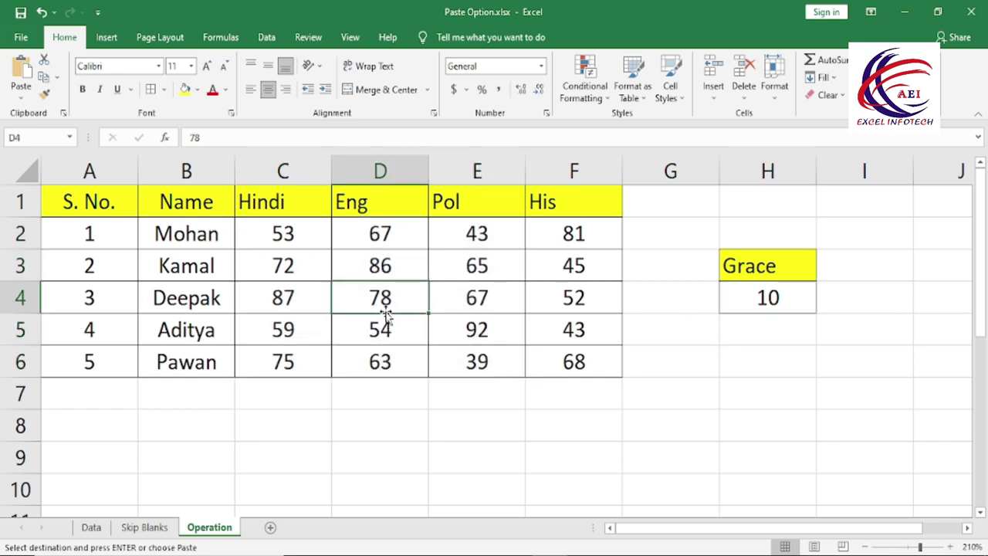
{"action": "left_click", "coordinate": [764, 303]}
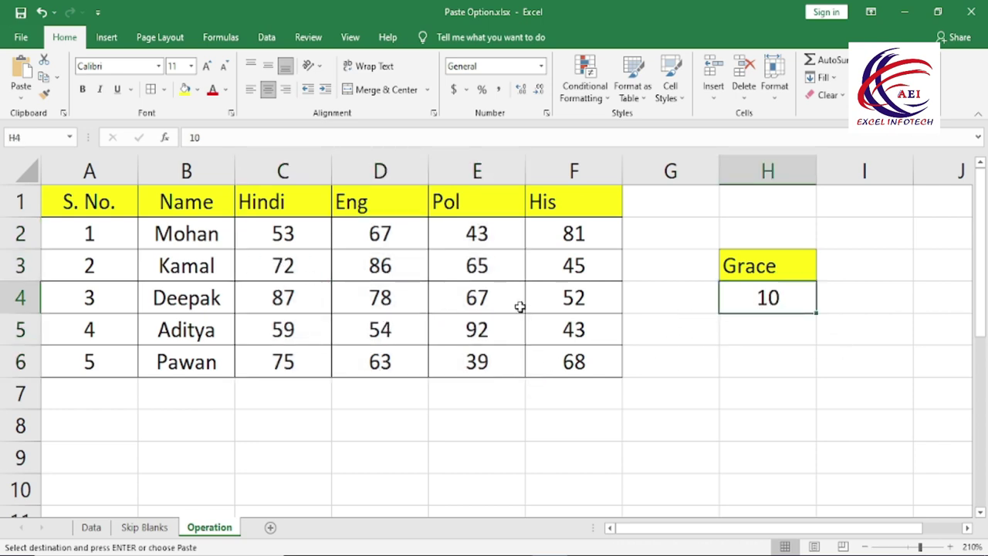
{"action": "key", "text": "Escape"}
- Copy the Grace value 10, select the marks C2:F6, and open Paste Special
{"action": "key", "text": "ctrl+c"}
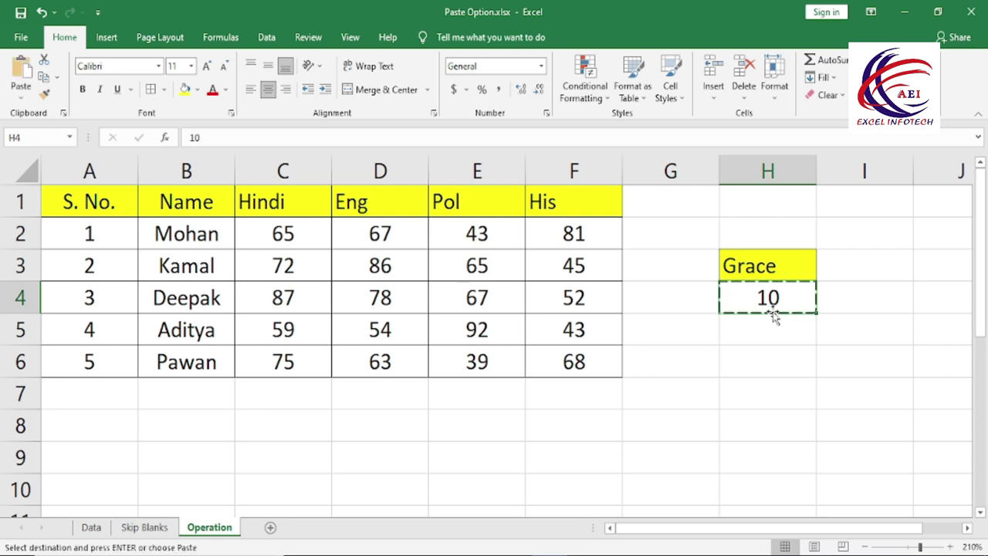
{"action": "mouse_move", "coordinate": [282, 234]}
{"action": "left_mouse_down"}
{"action": "mouse_move", "coordinate": [523, 353]}
{"action": "mouse_move", "coordinate": [562, 361]}
{"action": "left_mouse_up"}
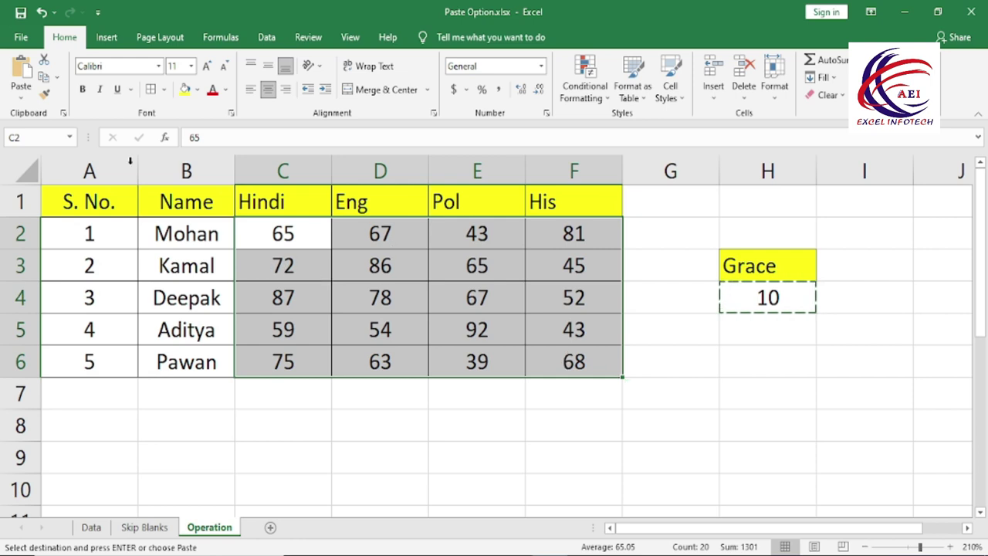
{"action": "left_click", "coordinate": [21, 105]}
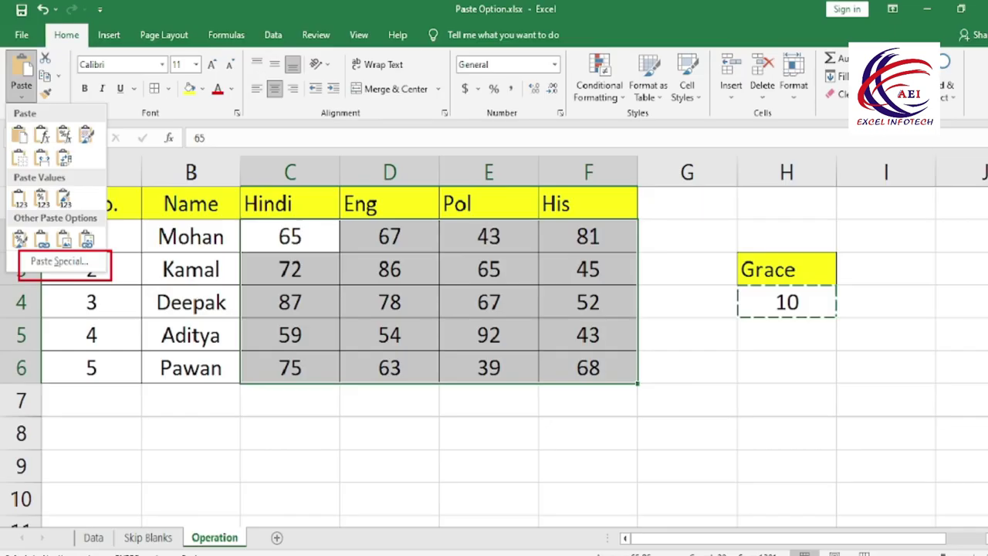
{"action": "left_click", "coordinate": [30, 111]}
{"action": "left_click", "coordinate": [30, 110]}
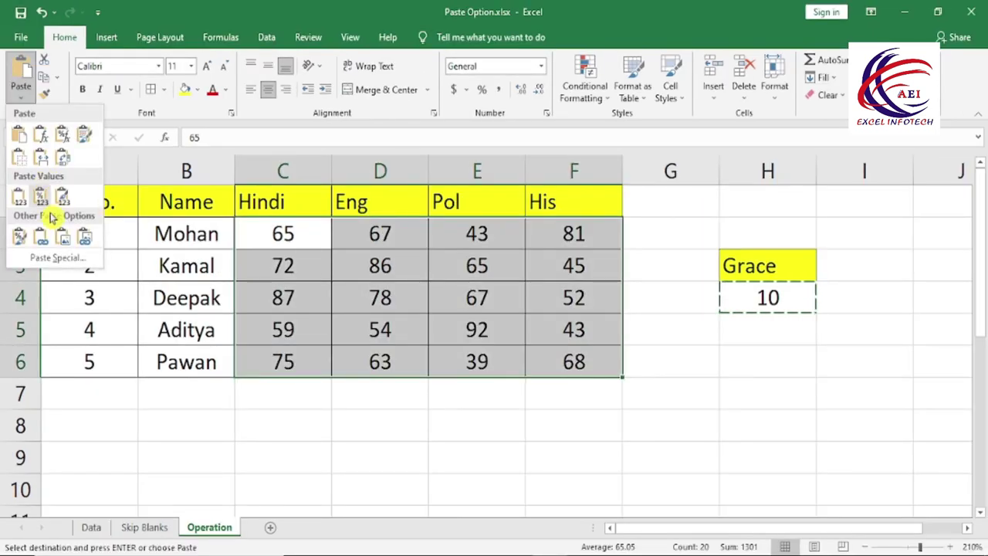
{"action": "left_click", "coordinate": [55, 257]}
{"action": "left_click_drag", "start_coordinate": [466, 246], "coordinate": [432, 166]}
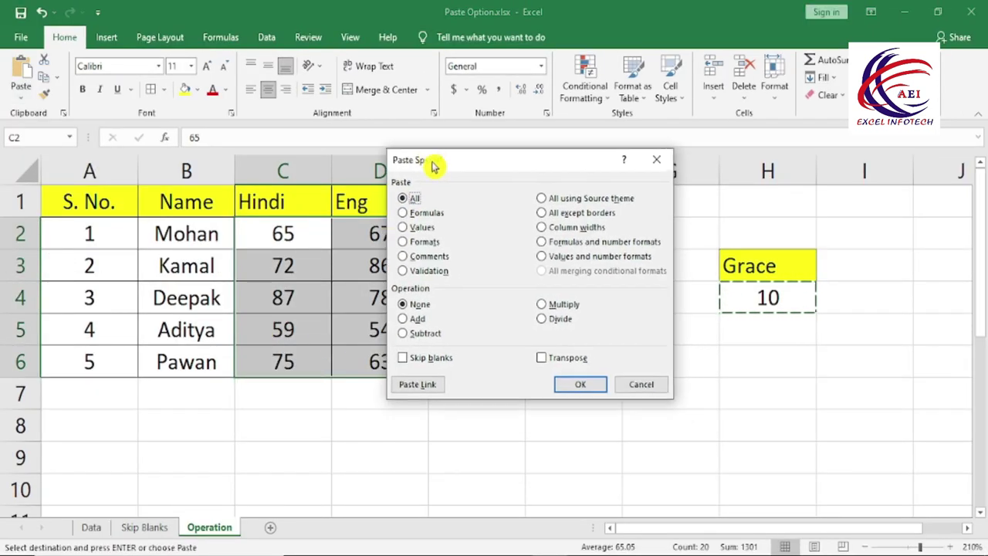
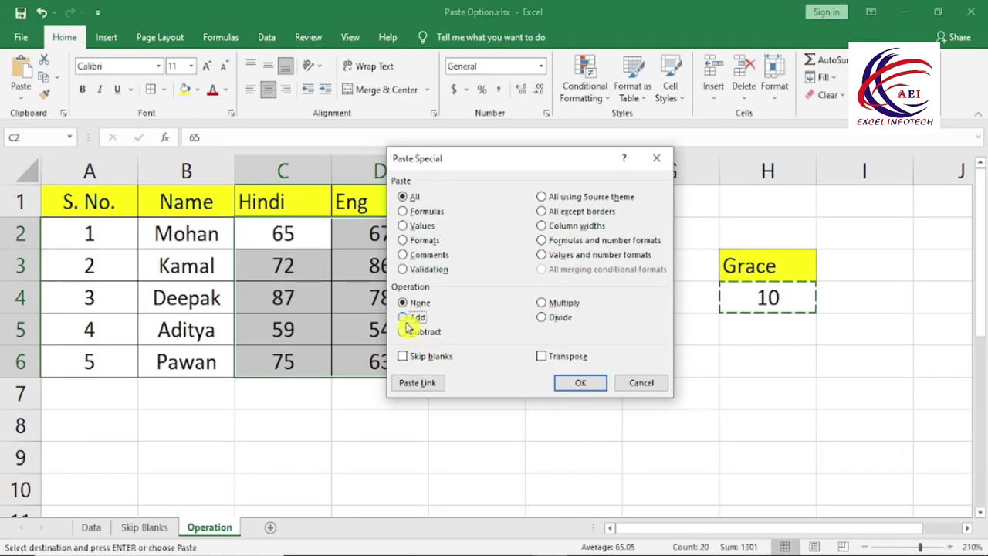
- Add the copied grace value 10 to the marks with Paste Special Add, then undo it
{"action": "left_click", "coordinate": [404, 319]}
{"action": "left_click", "coordinate": [580, 385]}
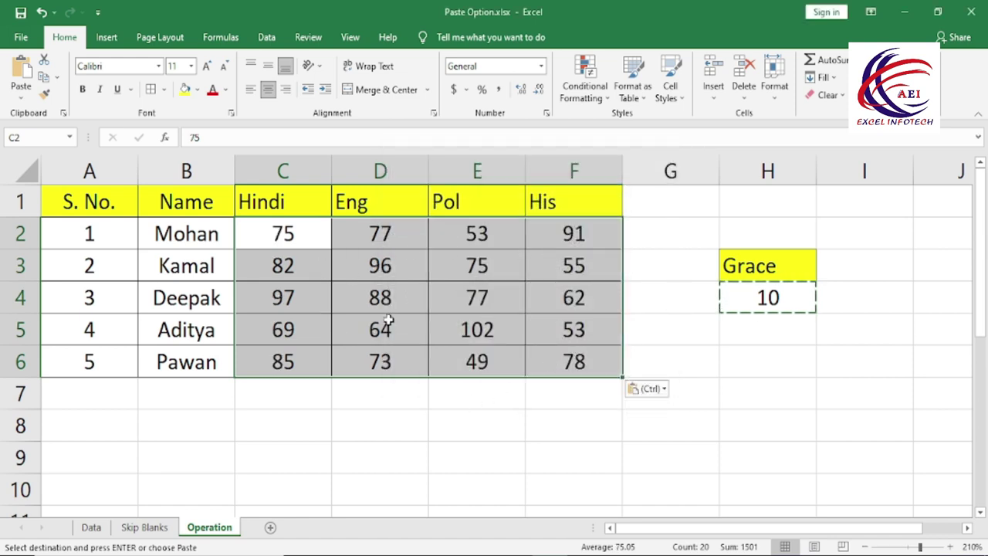
{"action": "key", "text": "ctrl+z"}
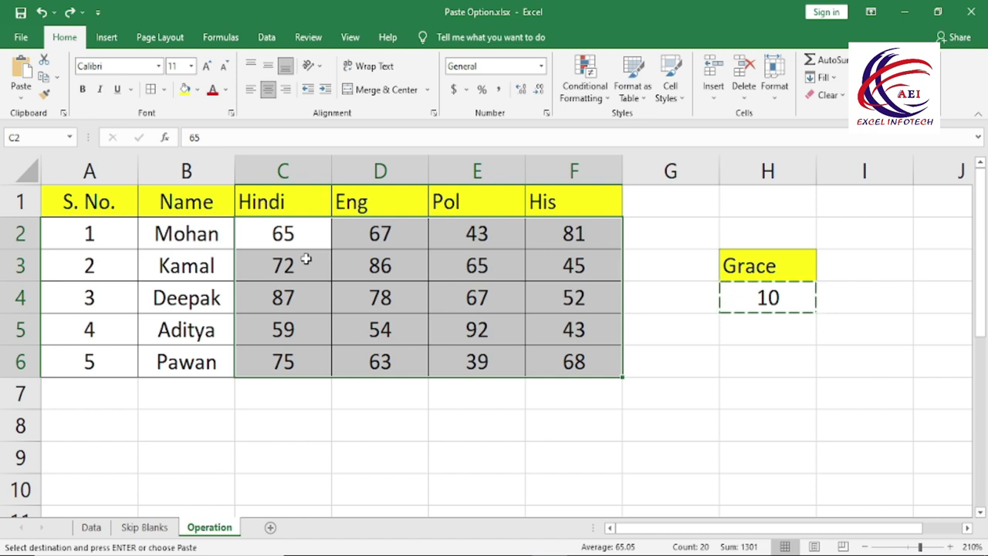
- Reapply Paste Special Add so every mark in C2:F6 gains 10, then bring Paste Special back
{"action": "left_click", "coordinate": [21, 93]}
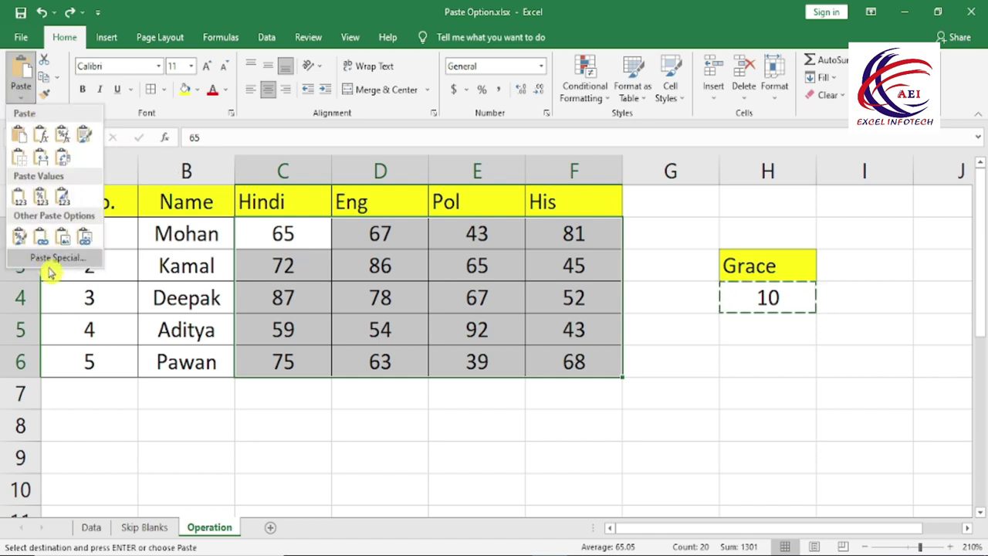
{"action": "left_click", "coordinate": [68, 264]}
{"action": "left_click", "coordinate": [404, 321]}
{"action": "left_click", "coordinate": [580, 383]}
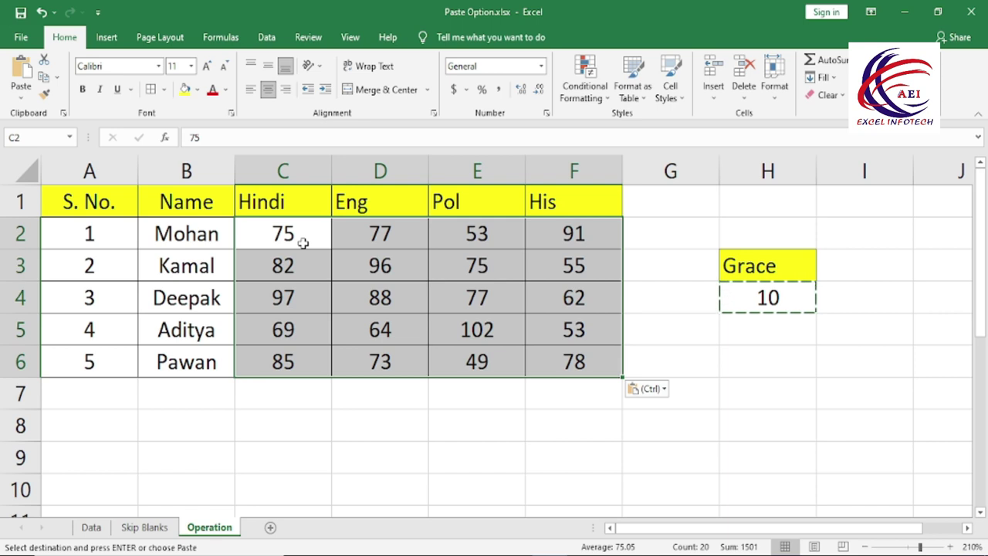
{"action": "key", "text": "ctrl+alt+v"}
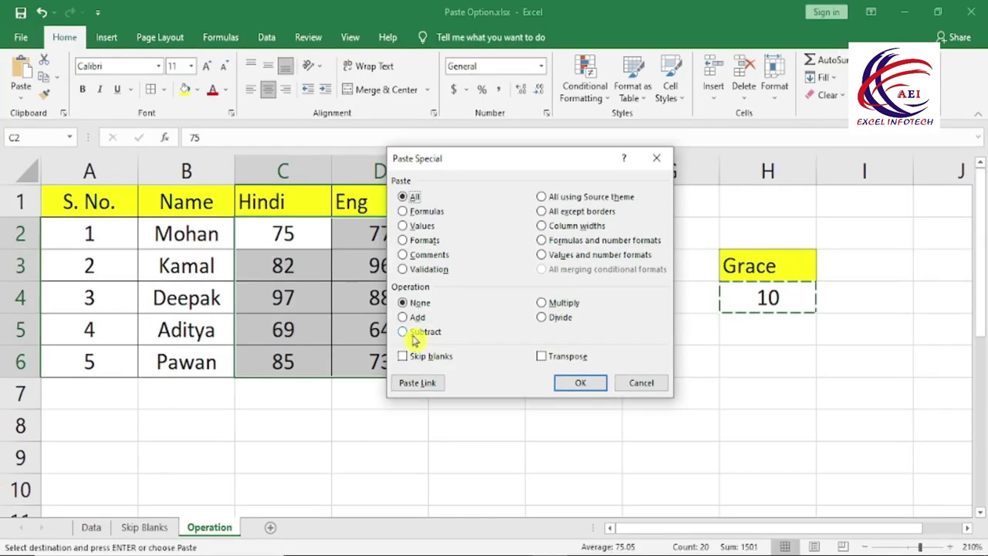
- Subtract 10 from the marks, then multiply them by 10 with Paste Special
{"action": "left_click", "coordinate": [400, 332]}
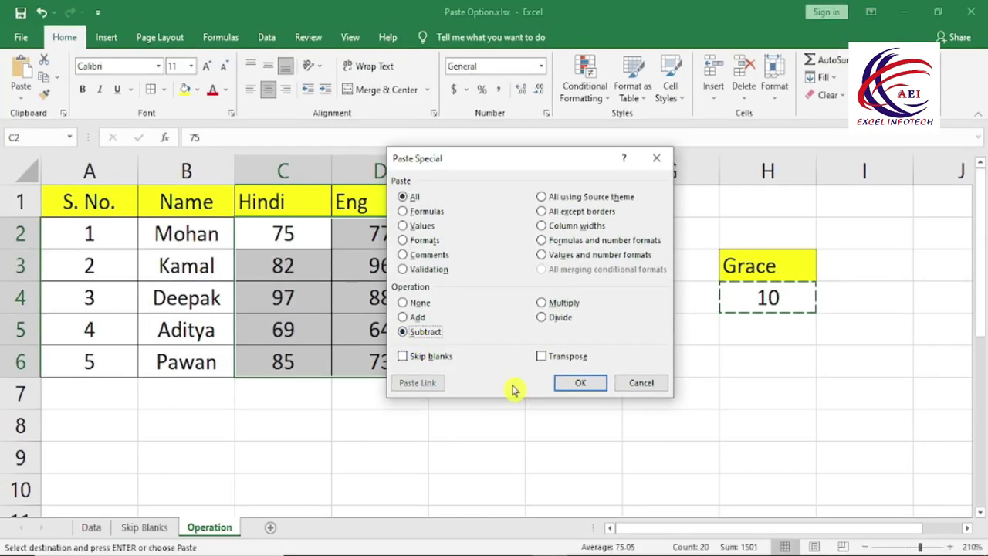
{"action": "left_click", "coordinate": [577, 383]}
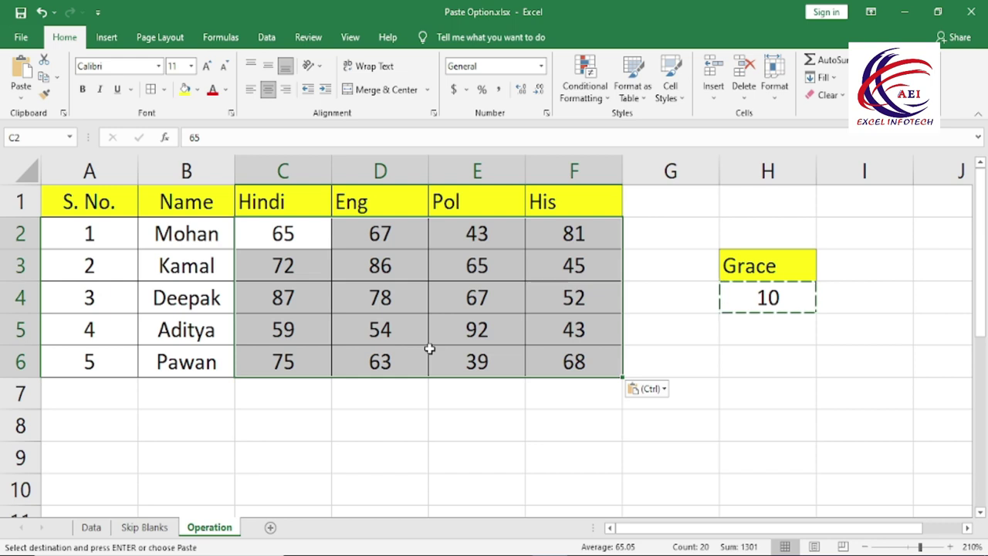
{"action": "left_click", "coordinate": [21, 97]}
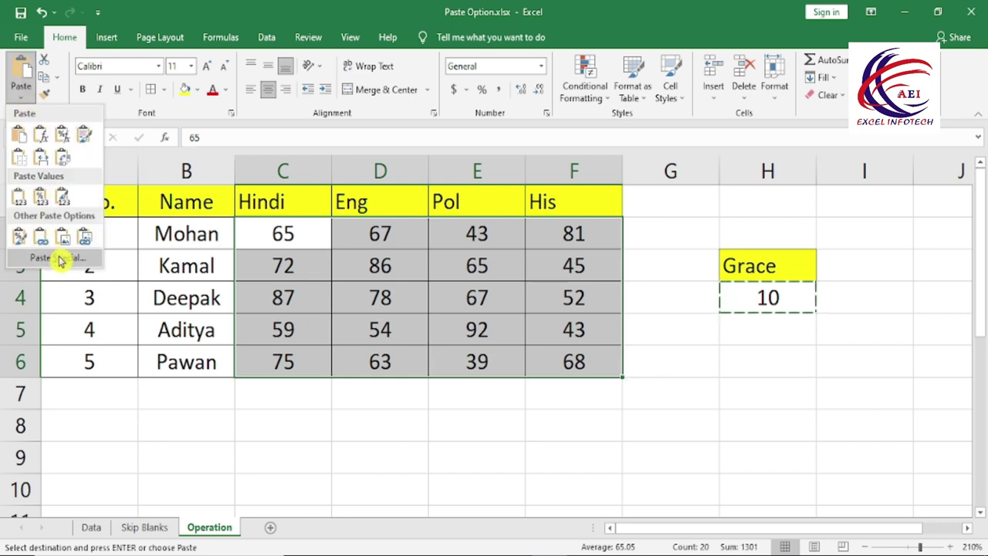
{"action": "left_click", "coordinate": [60, 257]}
{"action": "left_click", "coordinate": [542, 304]}
{"action": "left_click", "coordinate": [581, 383]}
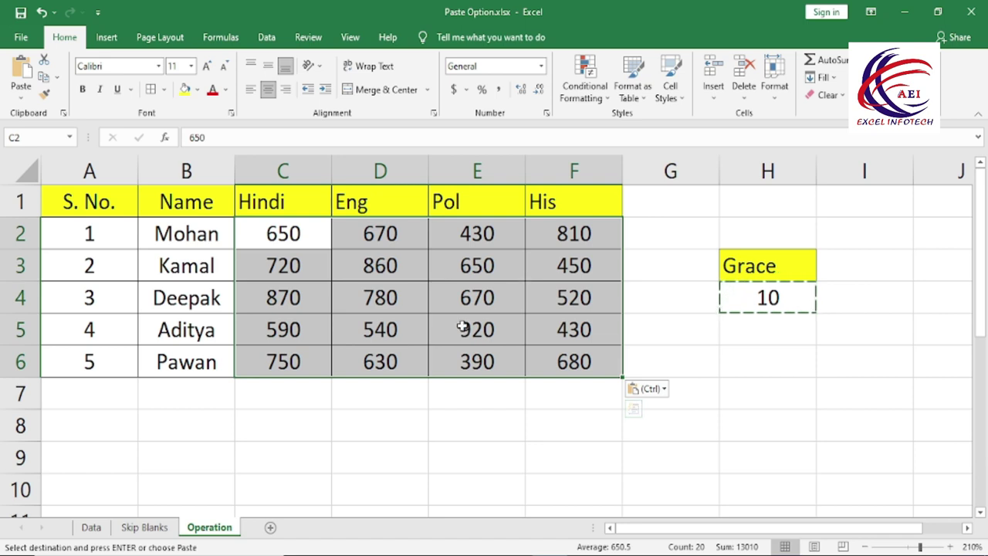
- Divide the marks by 10 with Paste Special, restoring Hindi 65 and Eng 67
{"action": "left_click", "coordinate": [21, 94]}
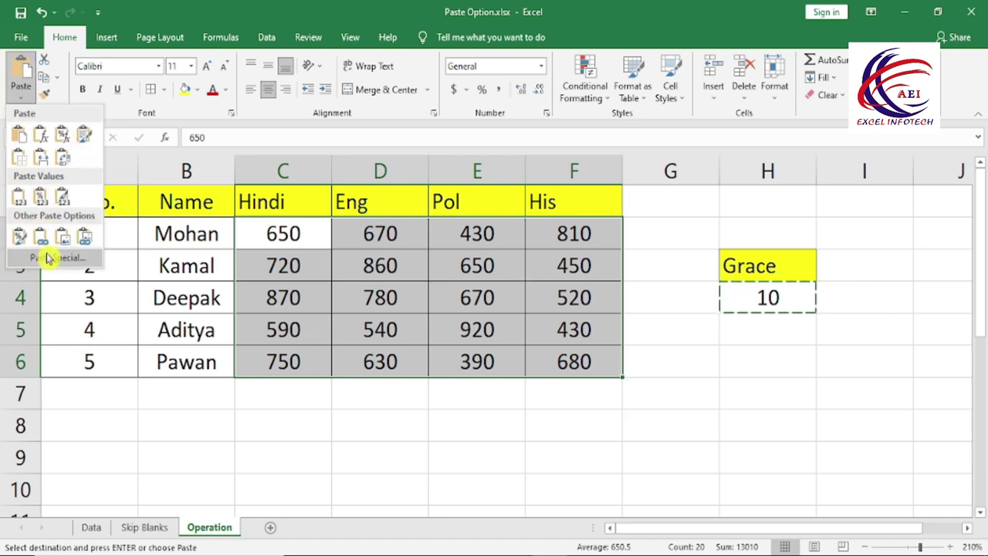
{"action": "left_click", "coordinate": [48, 257]}
{"action": "left_click", "coordinate": [541, 318]}
{"action": "left_click", "coordinate": [579, 384]}
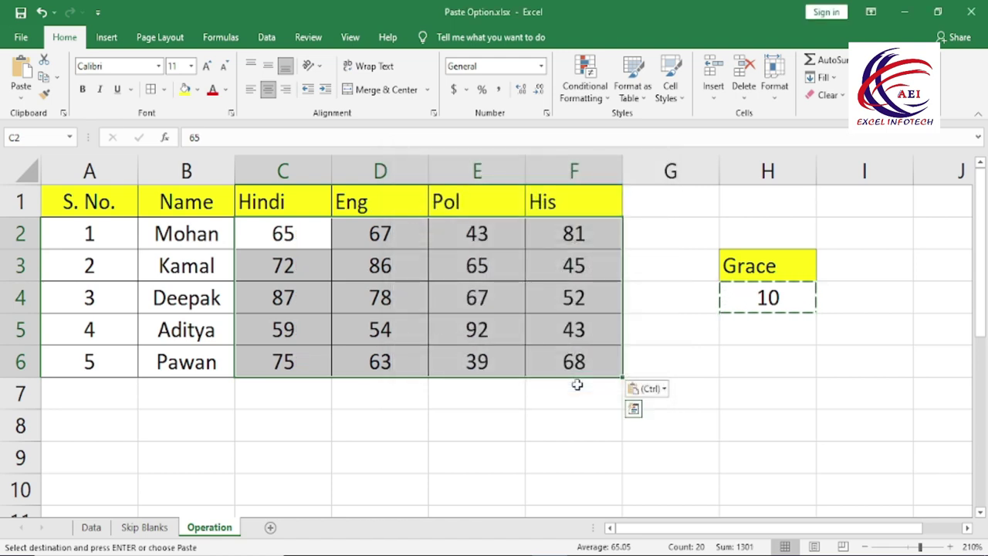
- Select the marks table D3:I8 and browse the font name list
{"action": "mouse_move", "coordinate": [380, 265]}
{"action": "left_mouse_down"}
{"action": "mouse_move", "coordinate": [628, 391]}
{"action": "mouse_move", "coordinate": [840, 419]}
{"action": "mouse_move", "coordinate": [835, 444]}
{"action": "left_mouse_up"}
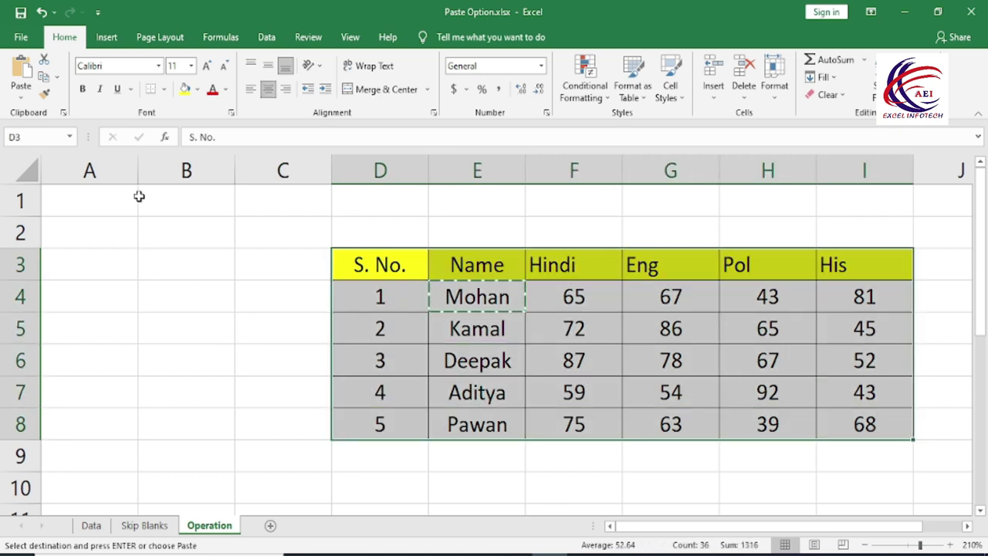
{"action": "left_click", "coordinate": [159, 67]}
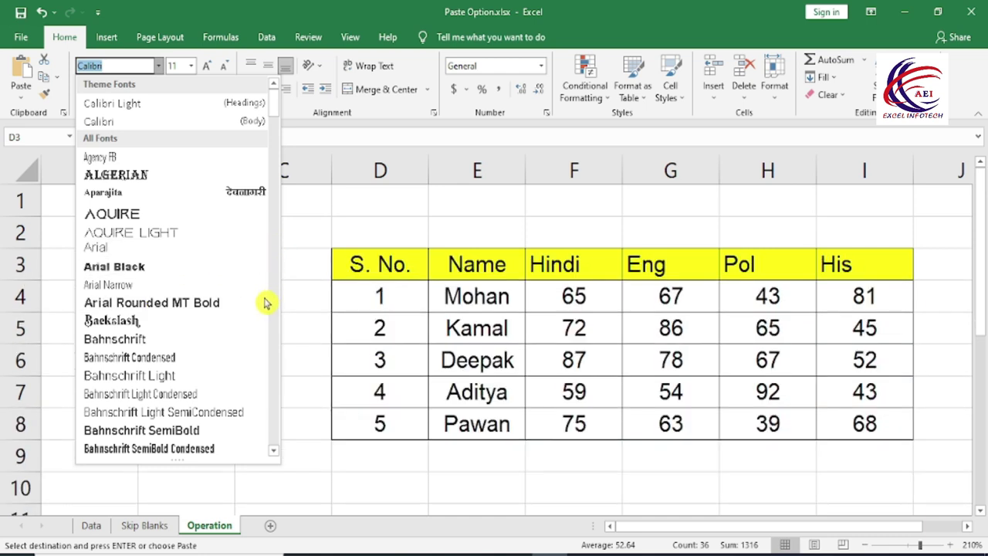
{"action": "scroll", "coordinate": [262, 303], "scroll_direction": "down", "scroll_amount": 5}
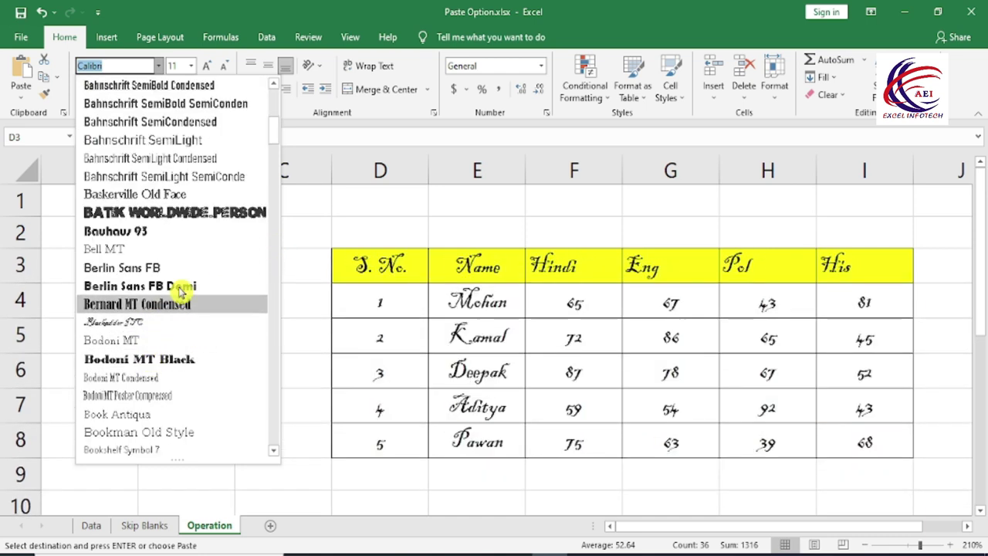
{"action": "left_click_drag", "start_coordinate": [280, 139], "coordinate": [275, 99]}
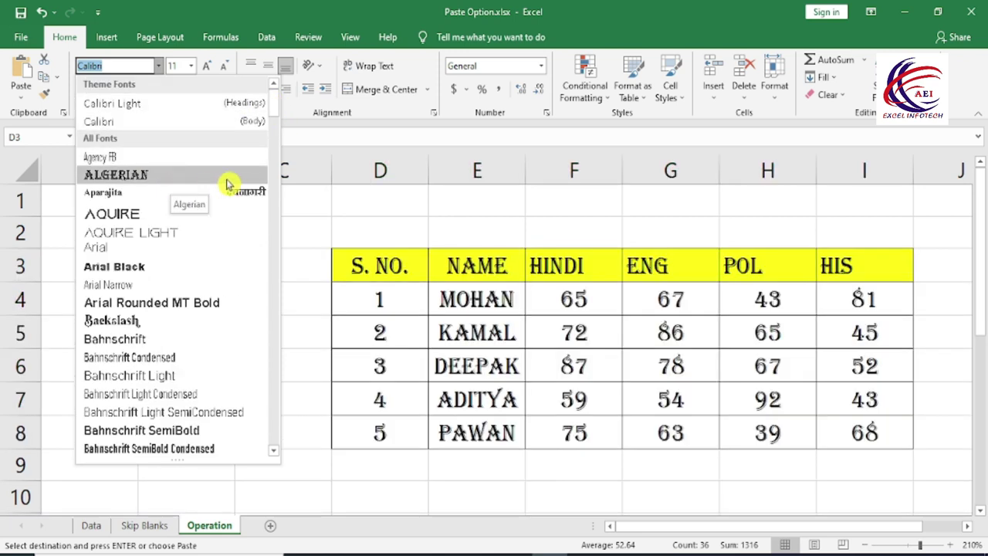
{"action": "left_click", "coordinate": [195, 68]}
- Set the table's font size to 14, stepping up to 18 and back down
{"action": "left_click", "coordinate": [192, 66]}
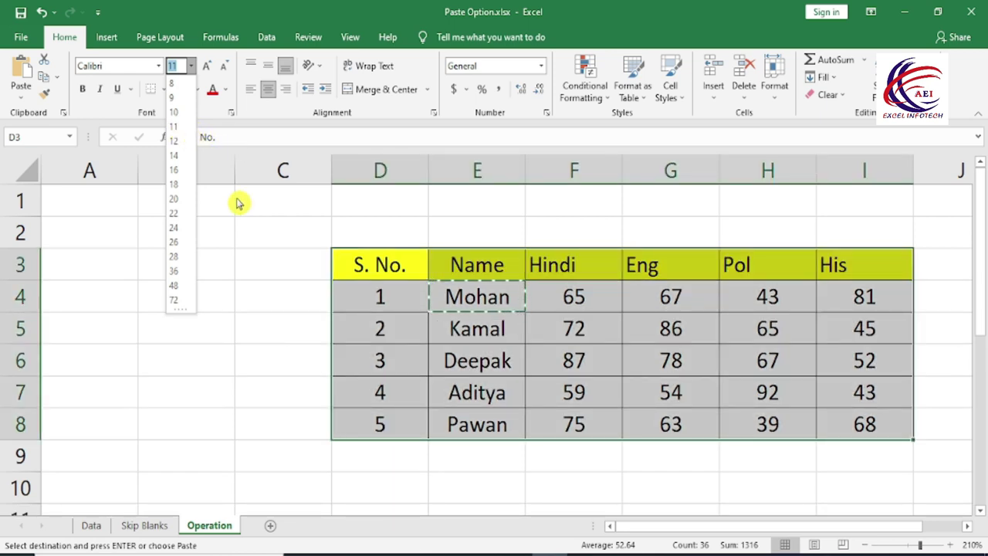
{"action": "left_click", "coordinate": [209, 67]}
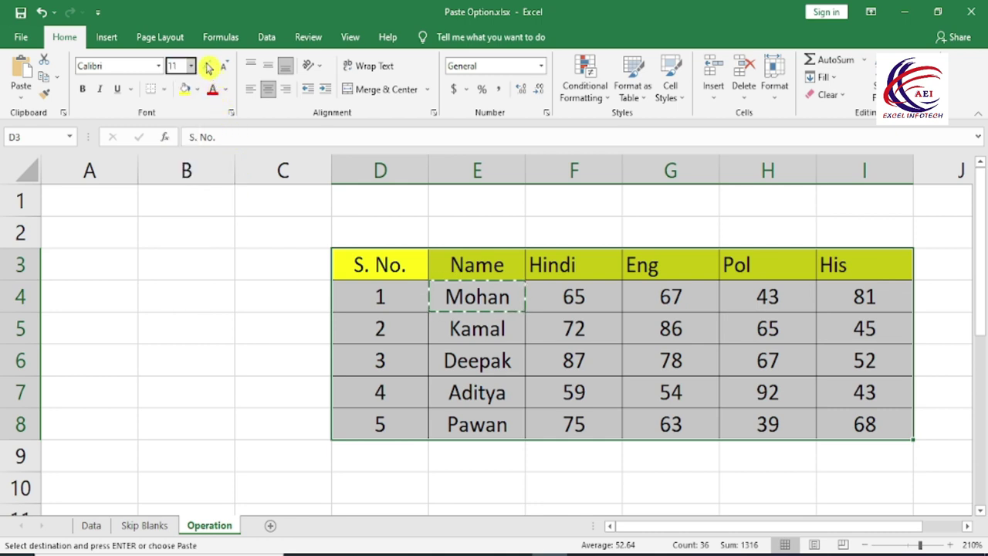
{"action": "left_click", "coordinate": [208, 68]}
{"action": "left_click", "coordinate": [209, 67]}
{"action": "left_click", "coordinate": [208, 67]}
{"action": "left_click", "coordinate": [208, 67]}
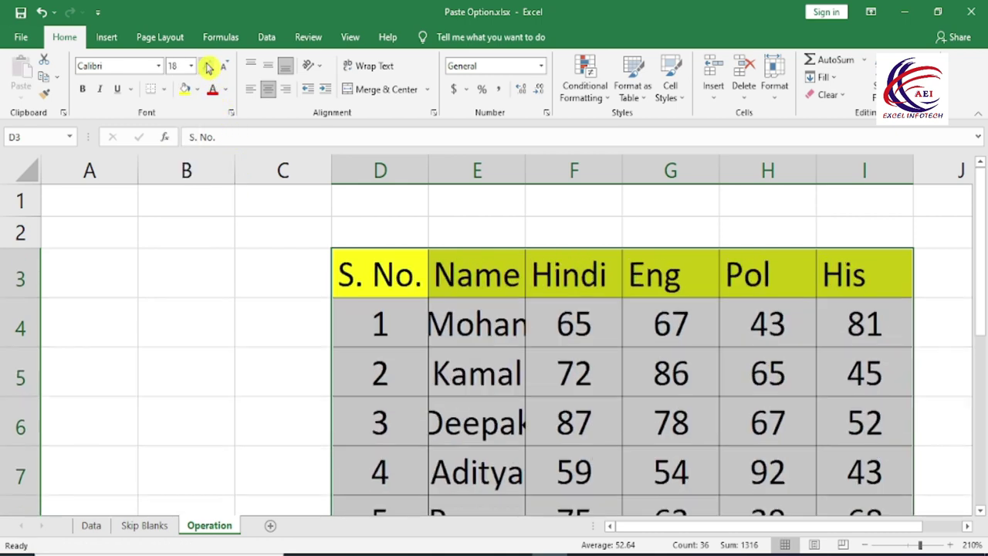
{"action": "left_click", "coordinate": [221, 70]}
{"action": "left_click", "coordinate": [221, 70]}
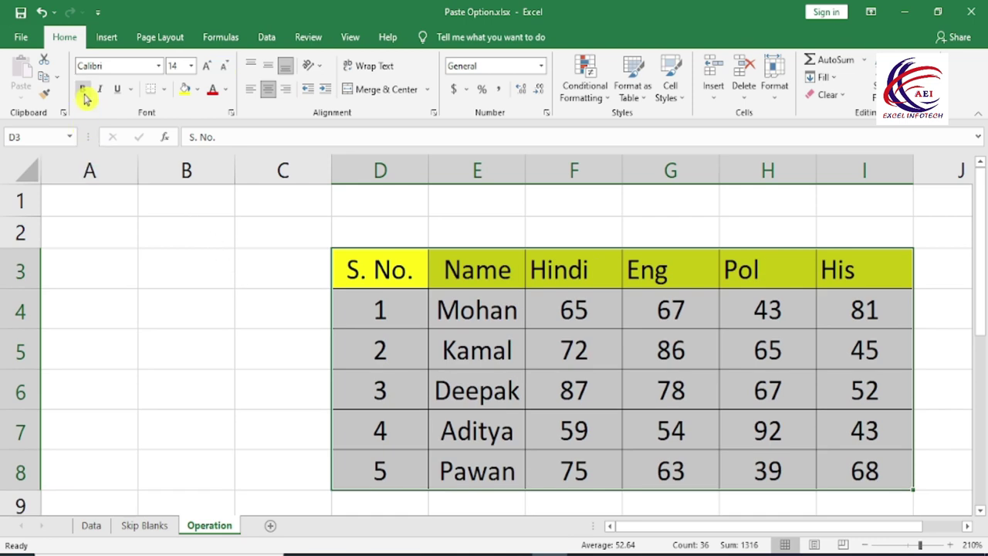
{"action": "left_click", "coordinate": [285, 307]}
{"action": "left_click_drag", "start_coordinate": [282, 270], "coordinate": [873, 262]}
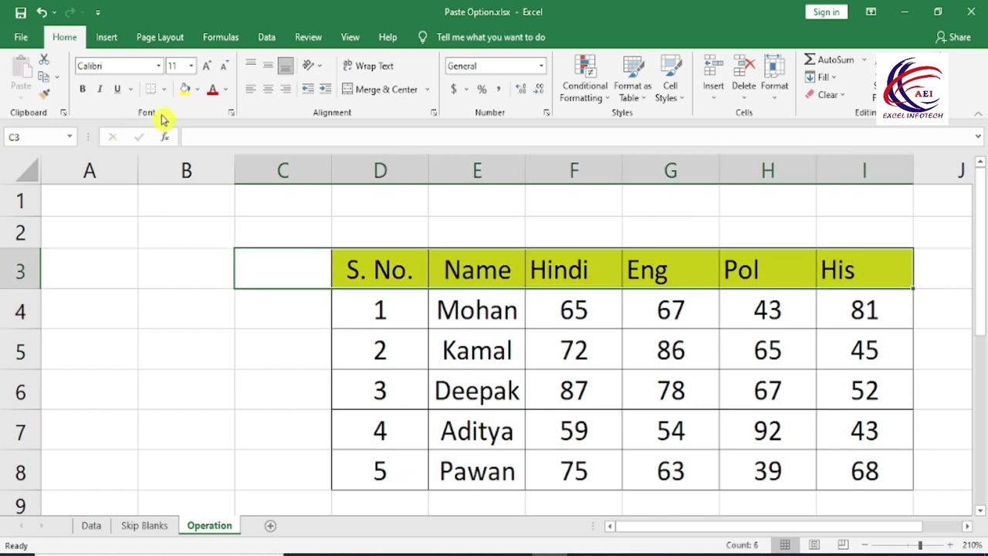
{"action": "left_click", "coordinate": [82, 90]}
{"action": "left_click", "coordinate": [82, 90]}
{"action": "left_click", "coordinate": [82, 91]}
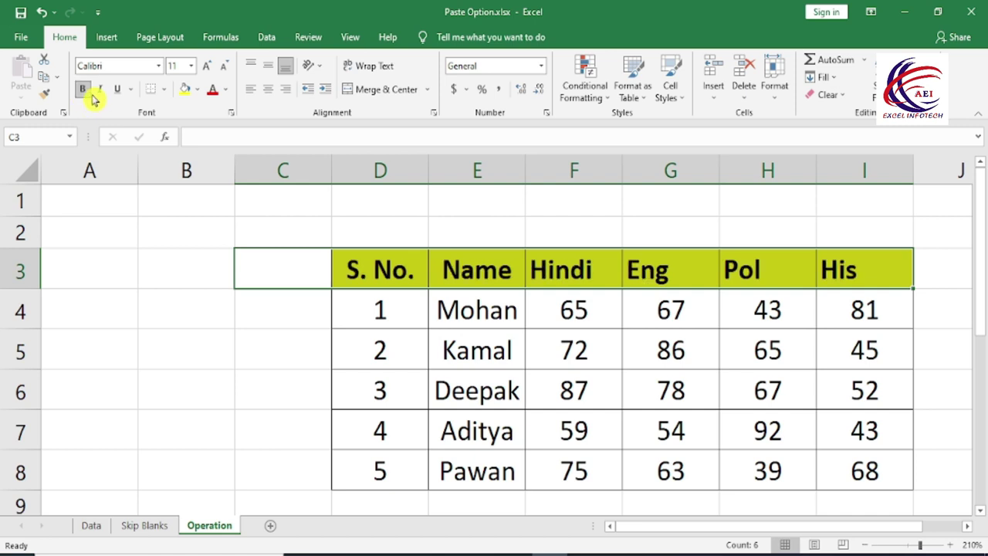
{"action": "left_click", "coordinate": [99, 91]}
{"action": "left_click", "coordinate": [100, 90]}
{"action": "left_click", "coordinate": [100, 90]}
{"action": "left_click", "coordinate": [100, 91]}
{"action": "left_click", "coordinate": [116, 89]}
{"action": "left_click", "coordinate": [117, 89]}
{"action": "left_click", "coordinate": [117, 88]}
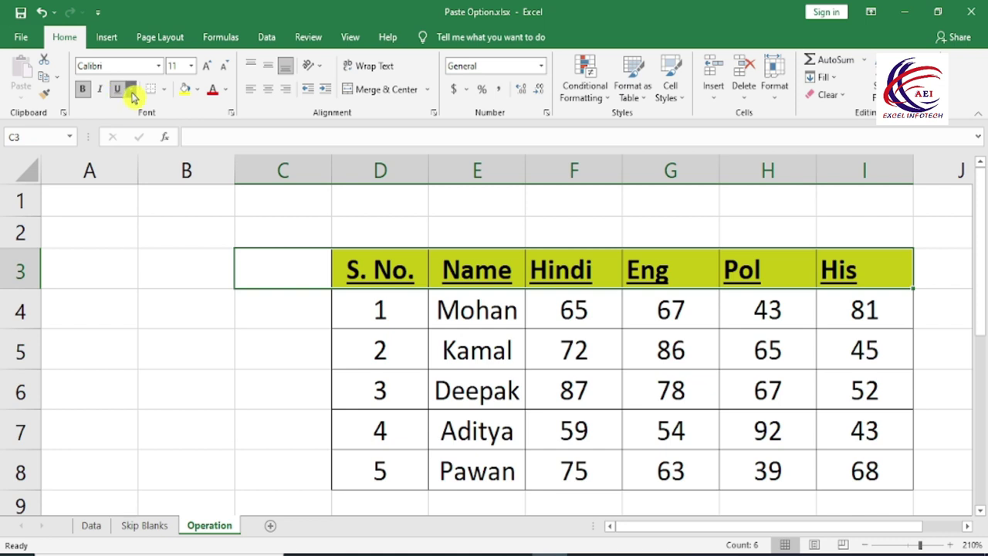
{"action": "left_click", "coordinate": [131, 90]}
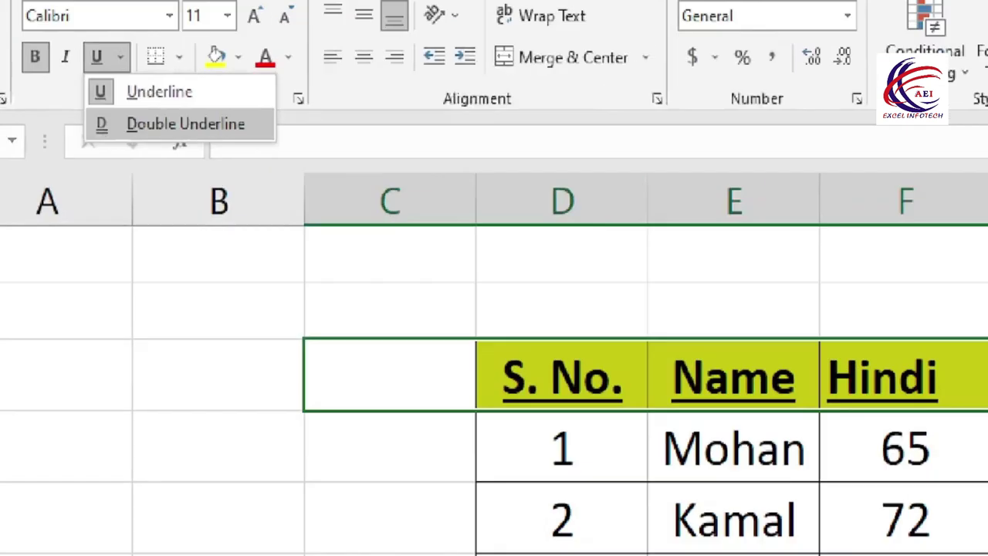
{"action": "left_click_drag", "start_coordinate": [65, 68], "coordinate": [308, 171]}
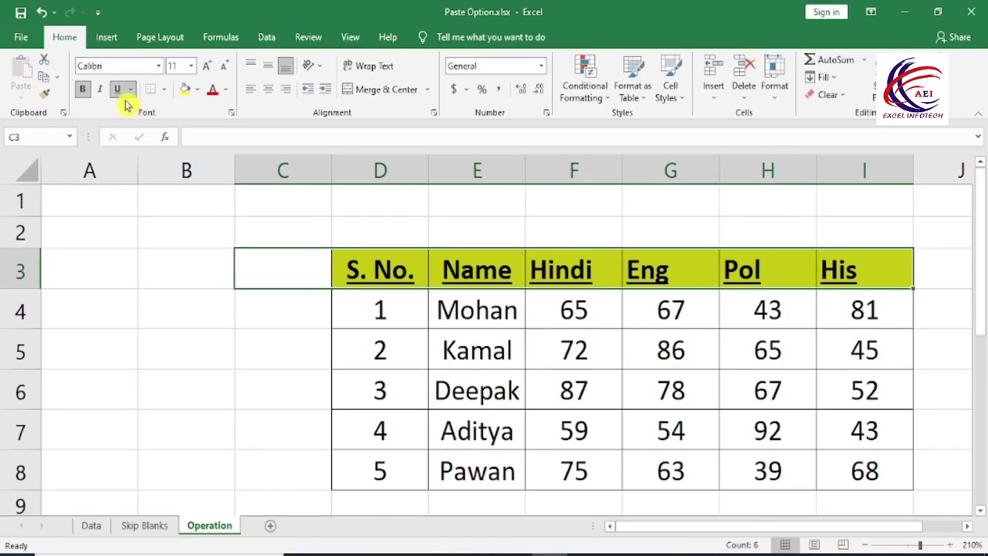
{"action": "left_click", "coordinate": [130, 89]}
{"action": "left_click", "coordinate": [138, 128]}
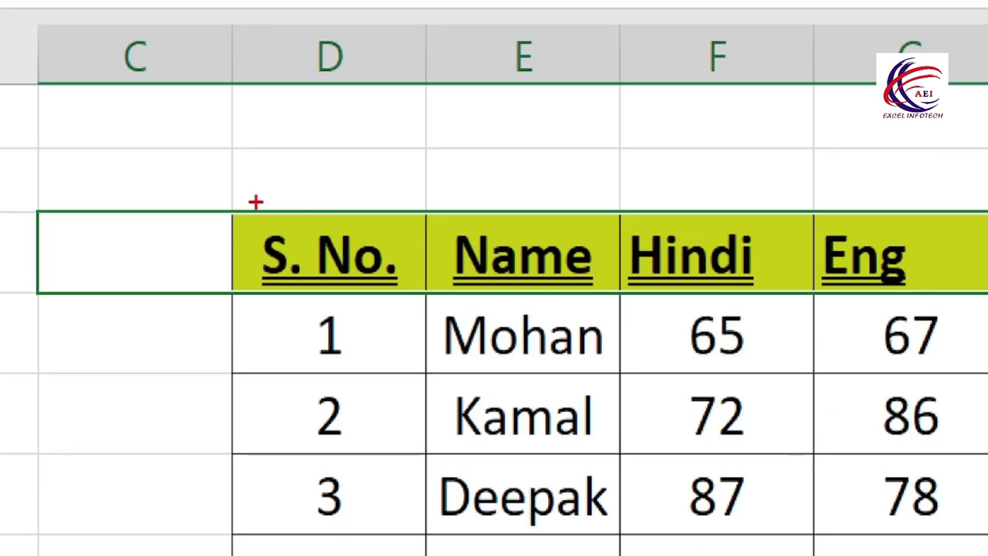
{"action": "left_click_drag", "start_coordinate": [309, 240], "coordinate": [436, 304]}
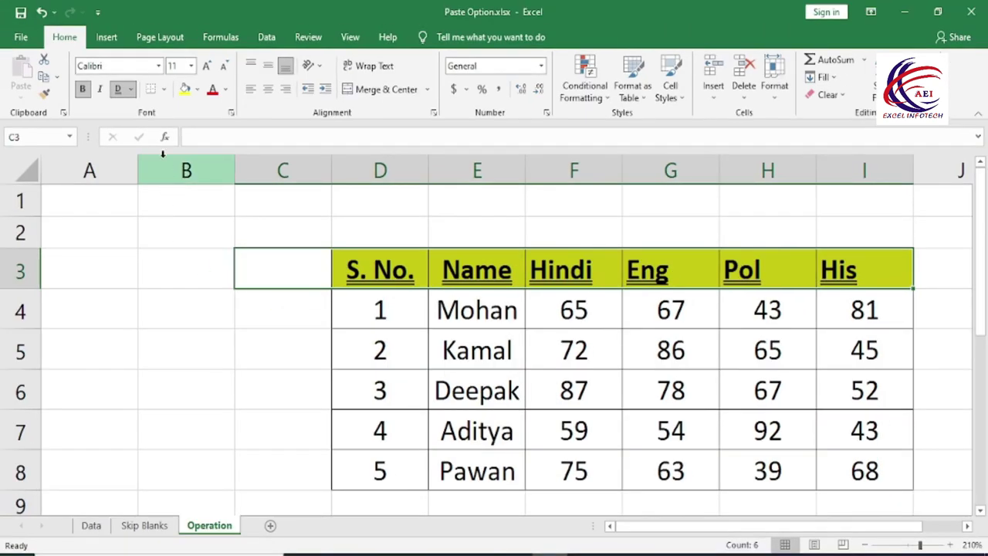
{"action": "left_click", "coordinate": [132, 95]}
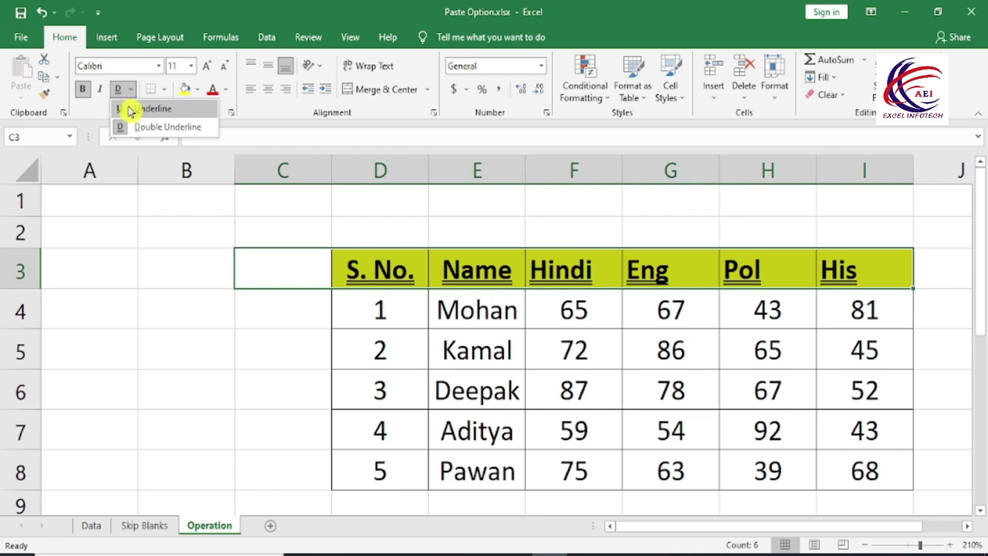
{"action": "left_click", "coordinate": [122, 92]}
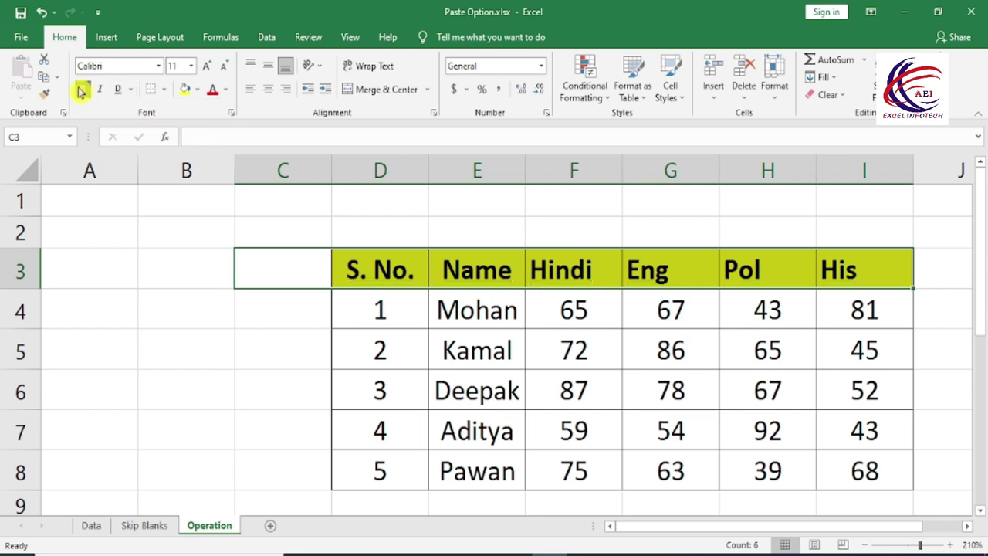
{"action": "left_click", "coordinate": [85, 92]}
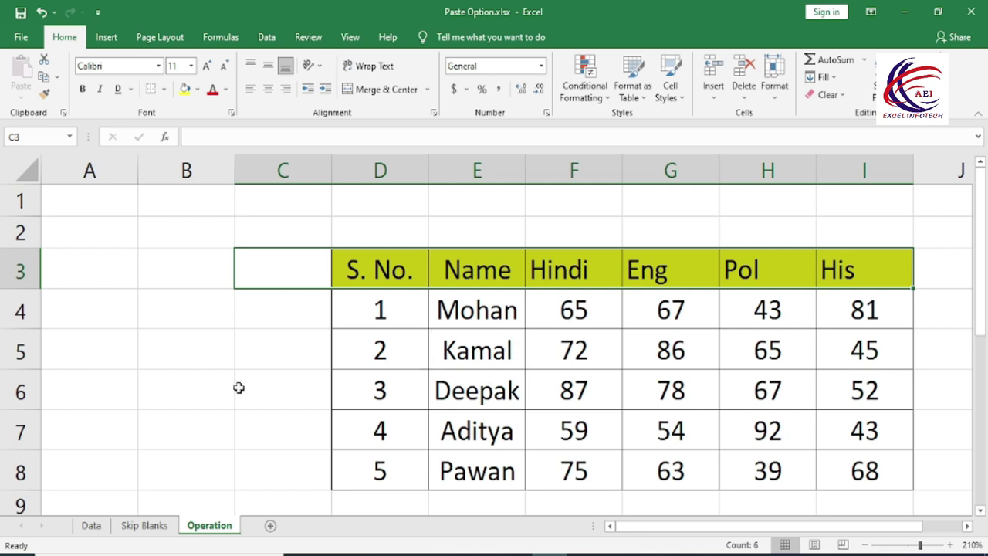
- Enter 54654 in A5 and 564 in A6
{"action": "left_click", "coordinate": [121, 334]}
{"action": "type", "text": "54654"}
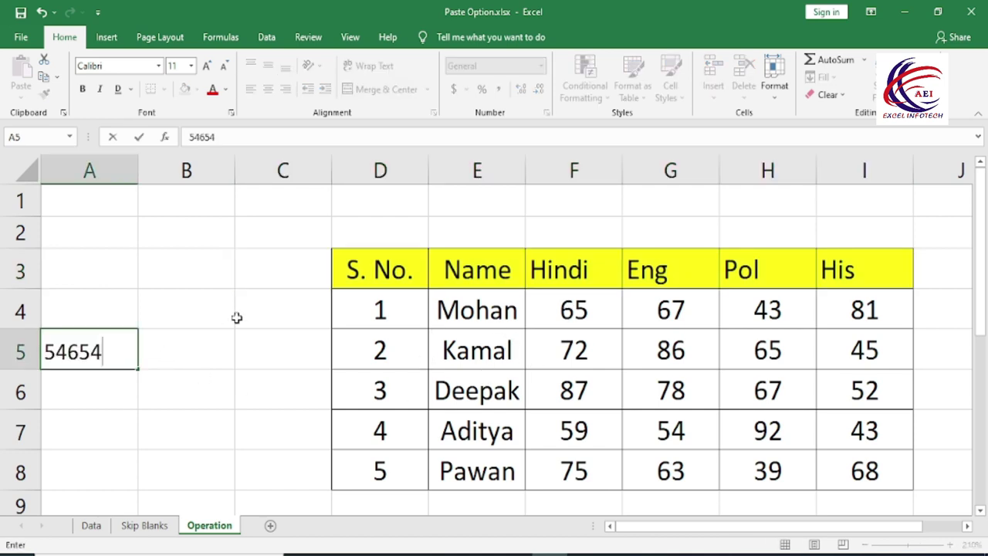
{"action": "key", "text": "Return"}
{"action": "type", "text": "564"}
{"action": "key", "text": "Return"}
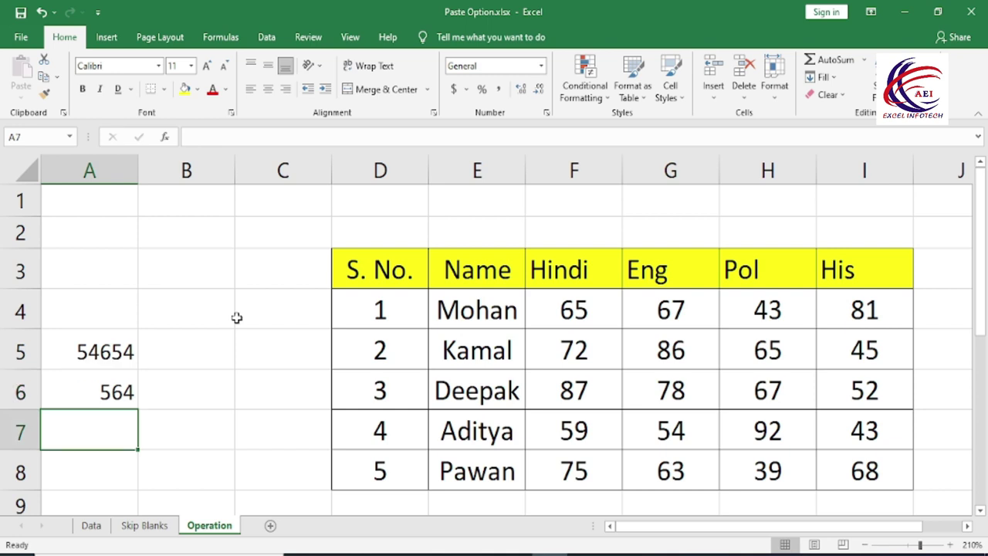
- Give A5:A6 a bottom border, then borders on all sides
{"action": "mouse_move", "coordinate": [104, 349]}
{"action": "left_mouse_down"}
{"action": "mouse_move", "coordinate": [77, 364]}
{"action": "mouse_move", "coordinate": [112, 391]}
{"action": "left_mouse_up"}
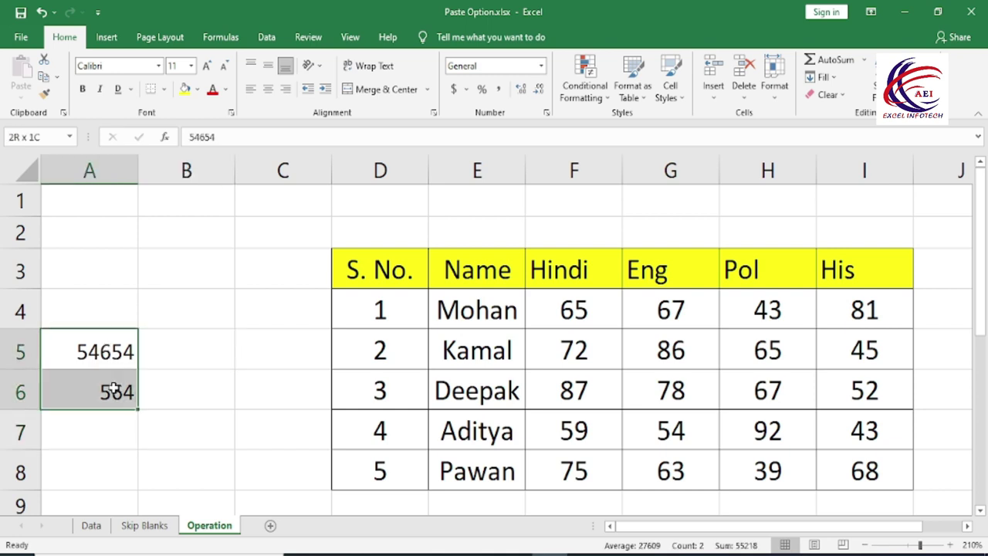
{"action": "left_click", "coordinate": [163, 94]}
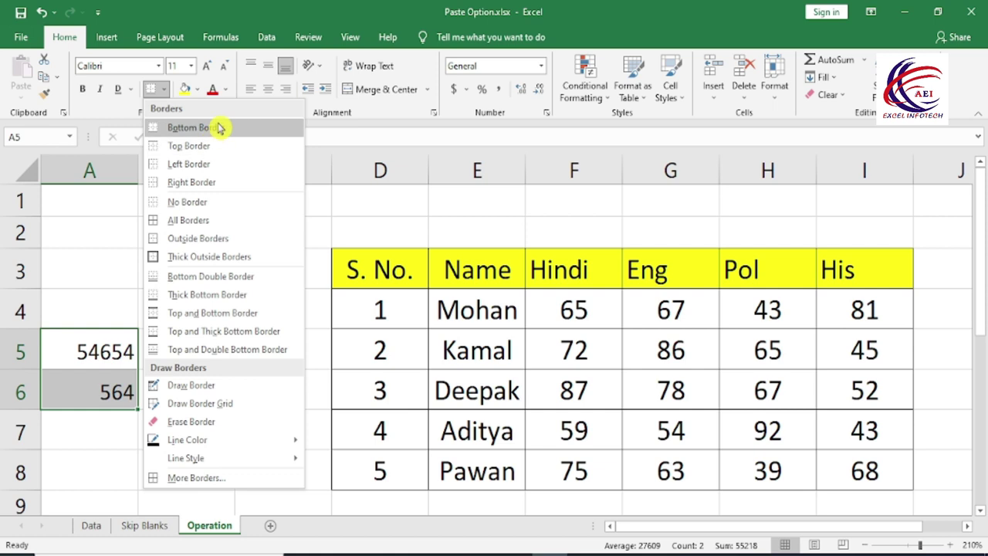
{"action": "left_click", "coordinate": [218, 128]}
{"action": "left_click", "coordinate": [161, 313]}
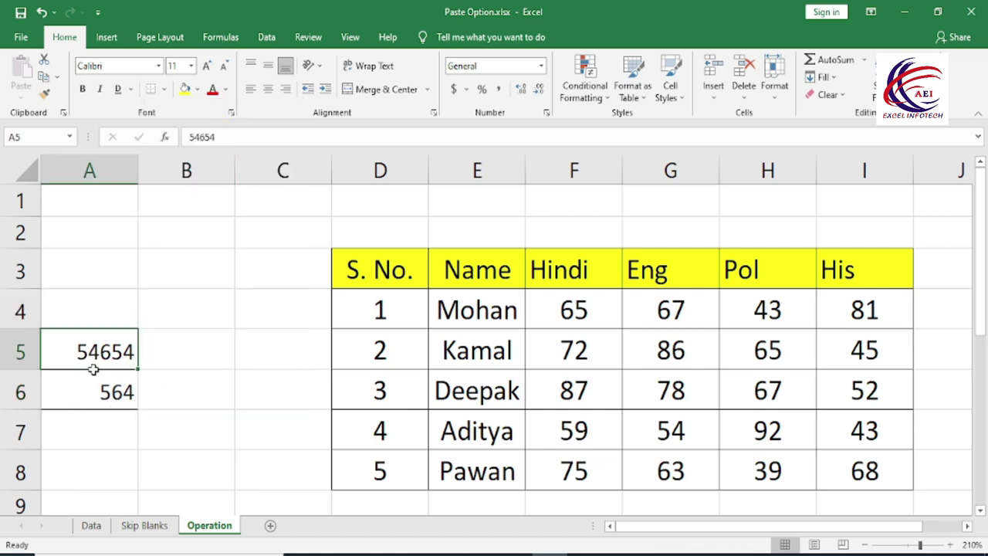
{"action": "left_click_drag", "start_coordinate": [88, 352], "coordinate": [93, 392]}
{"action": "left_click", "coordinate": [162, 89]}
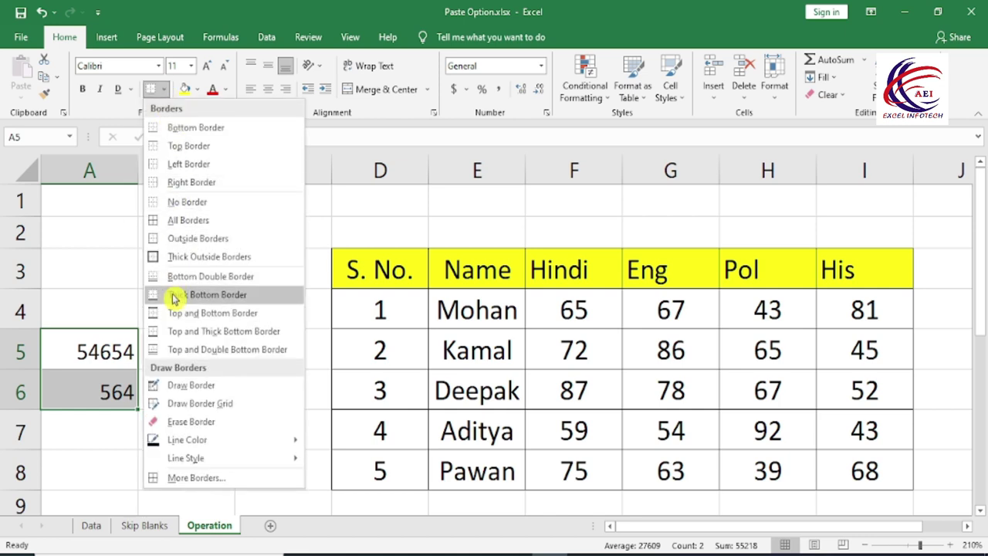
{"action": "left_click", "coordinate": [206, 220]}
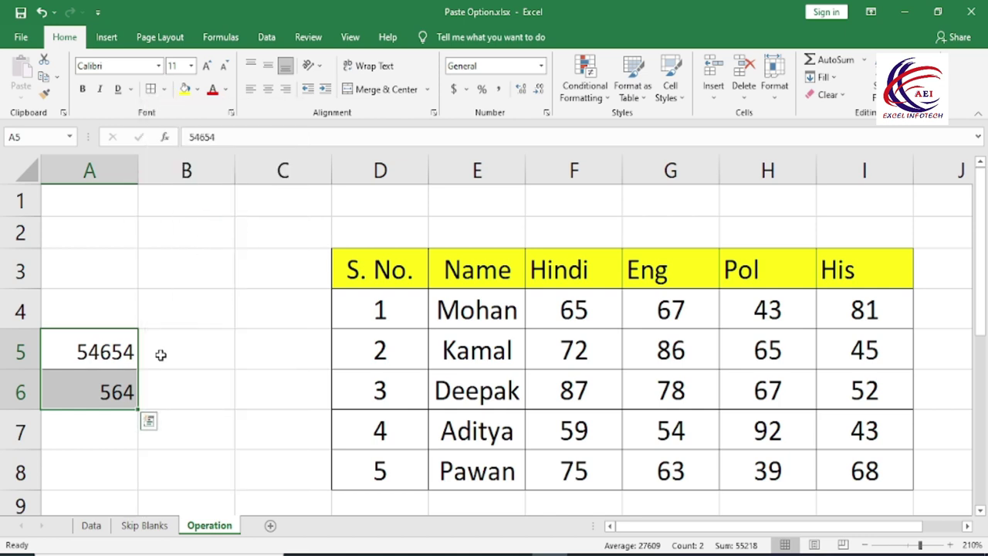
{"action": "left_click", "coordinate": [221, 350]}
- Draw a diagonal border line across cell B3 with Draw Border
{"action": "left_click_drag", "start_coordinate": [104, 348], "coordinate": [106, 392]}
{"action": "left_click", "coordinate": [164, 89]}
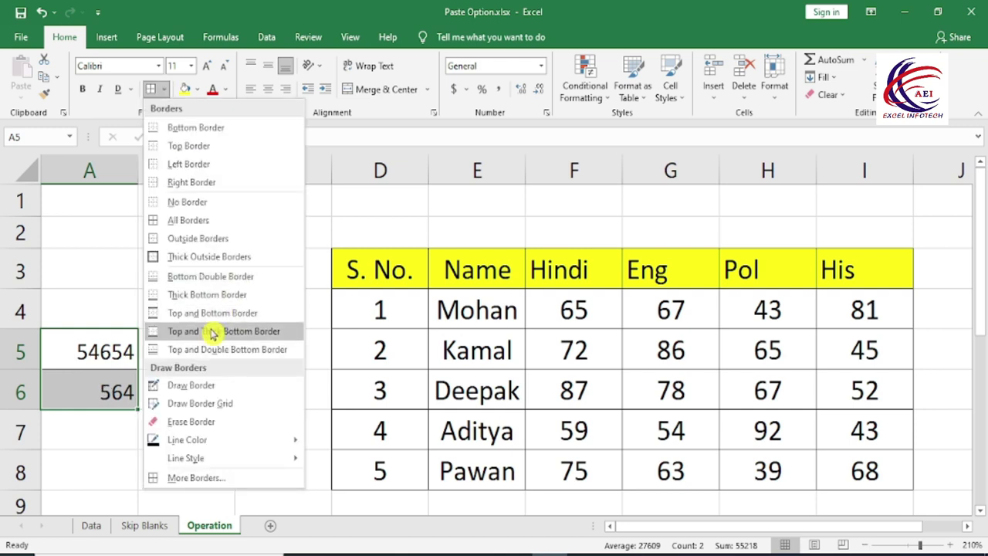
{"action": "left_click", "coordinate": [185, 385]}
{"action": "left_click_drag", "start_coordinate": [162, 262], "coordinate": [216, 277]}
- Draw an outline around B2:B3, then erase those borders
{"action": "left_click_drag", "start_coordinate": [222, 211], "coordinate": [175, 278]}
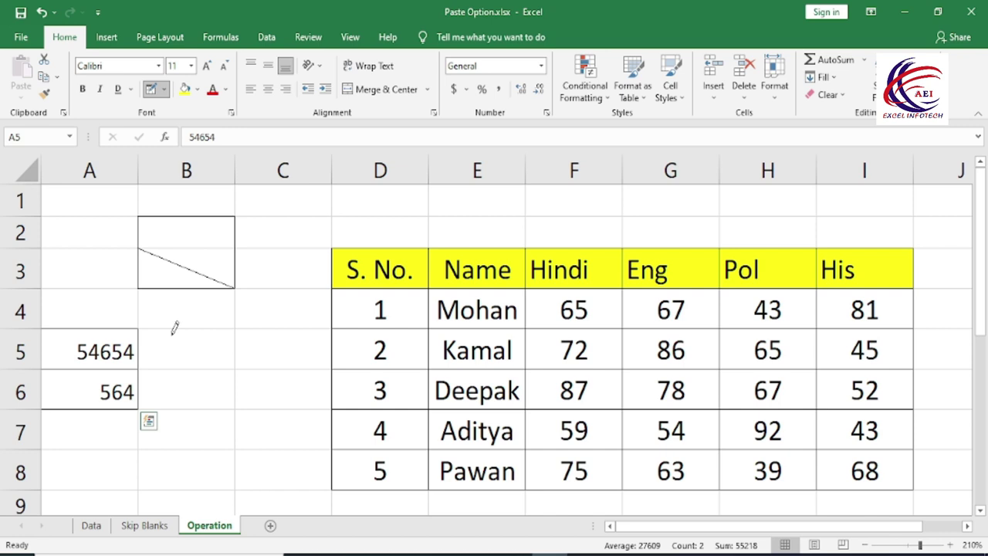
{"action": "left_click", "coordinate": [164, 89]}
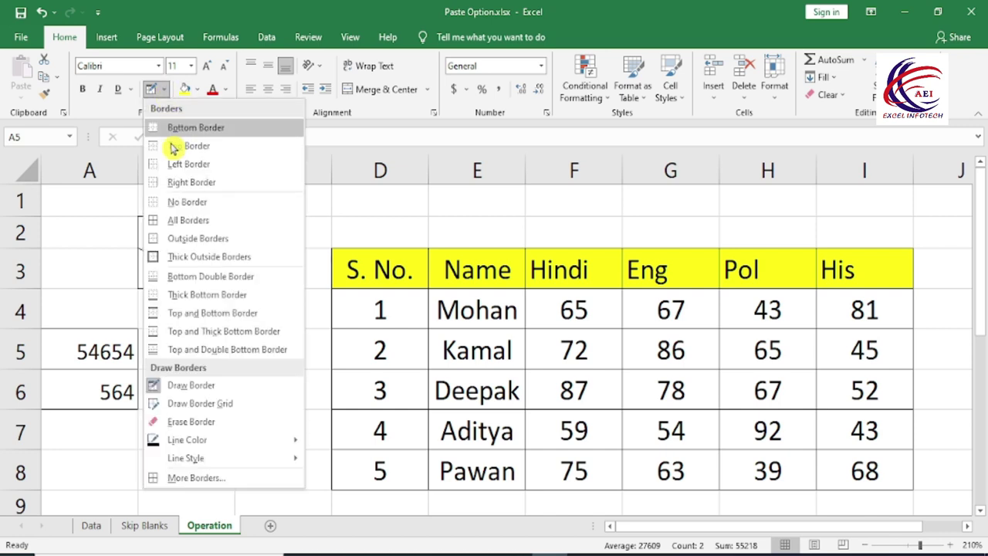
{"action": "left_click", "coordinate": [192, 423]}
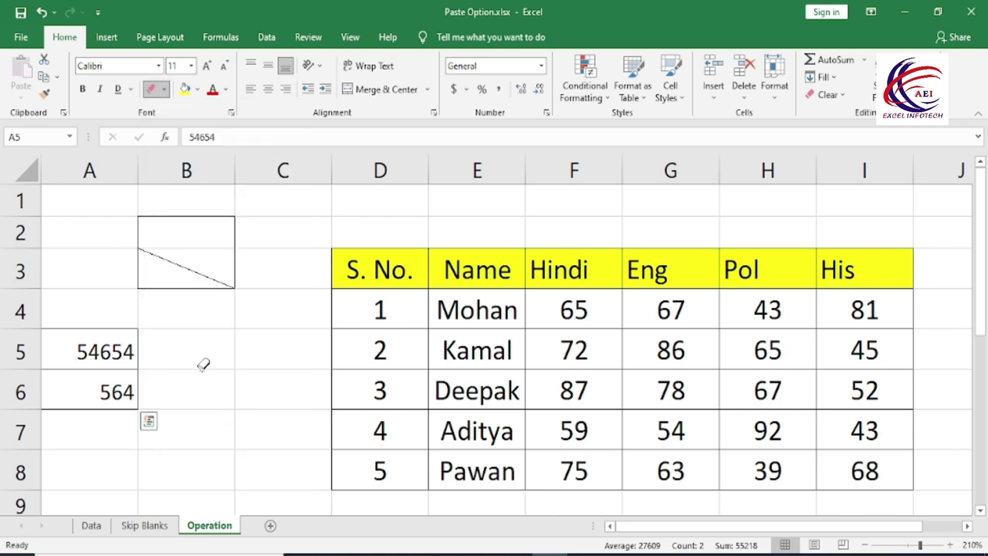
{"action": "left_click_drag", "start_coordinate": [218, 230], "coordinate": [179, 271]}
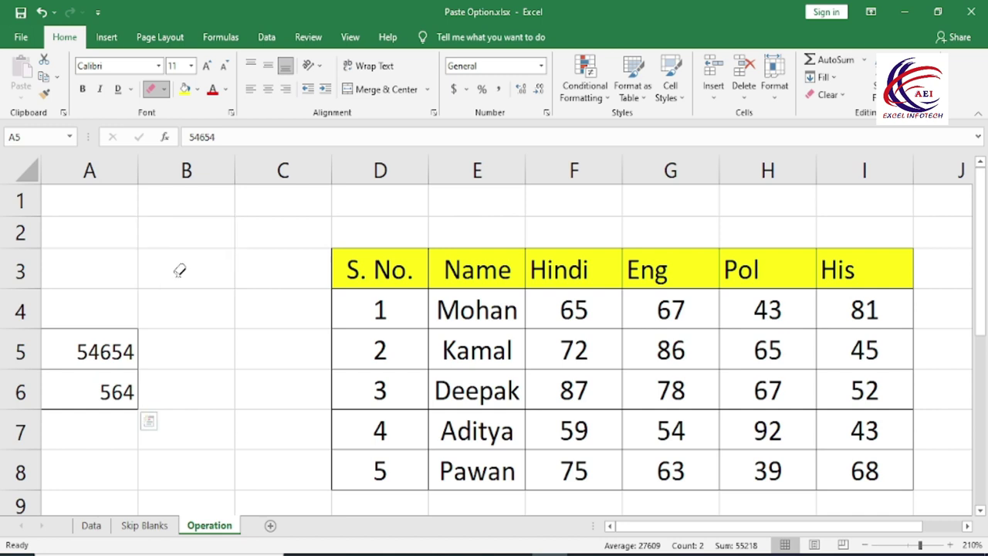
- Draw border grids over A2:C5 and B19:F24
{"action": "left_click", "coordinate": [164, 89]}
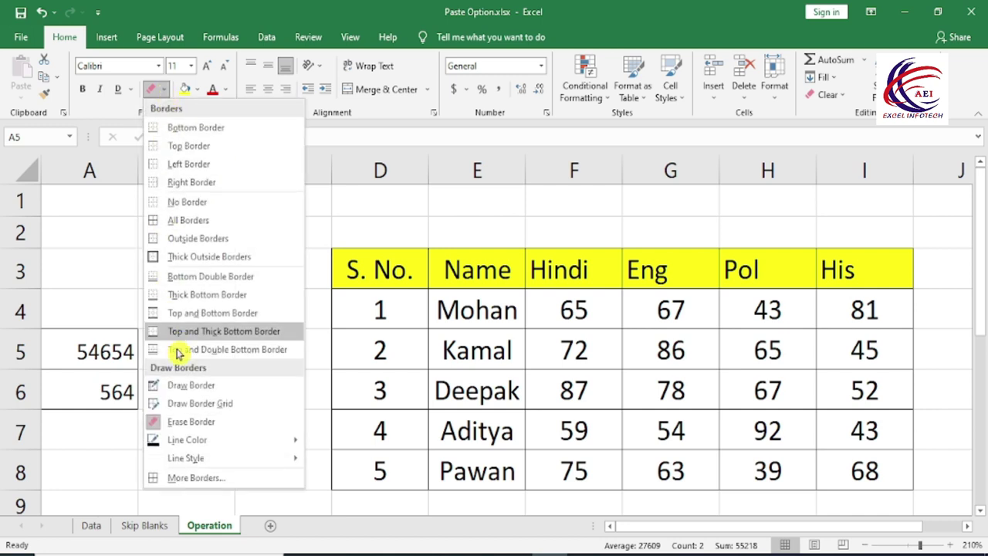
{"action": "left_click", "coordinate": [241, 403]}
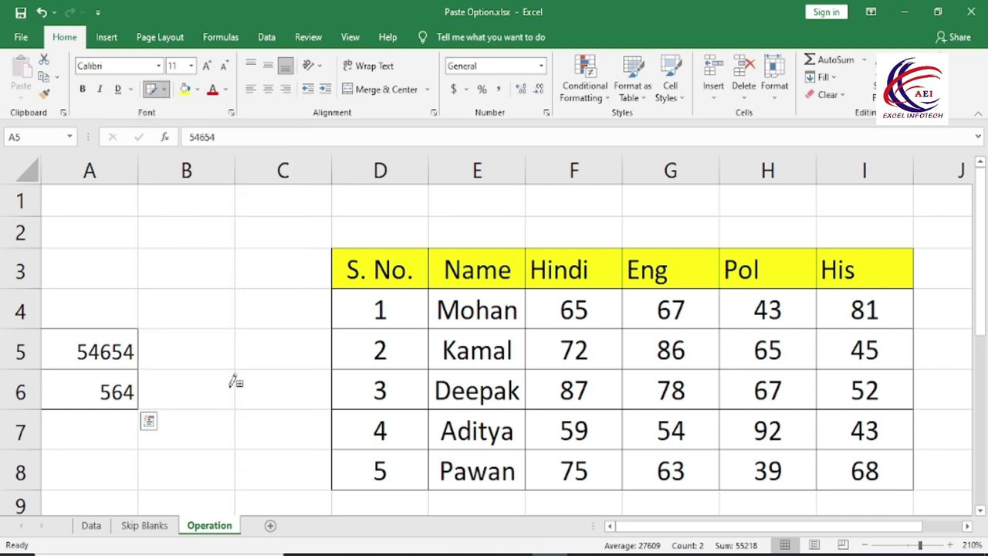
{"action": "mouse_move", "coordinate": [176, 272]}
{"action": "left_mouse_down"}
{"action": "mouse_move", "coordinate": [199, 280]}
{"action": "mouse_move", "coordinate": [215, 258]}
{"action": "left_mouse_up"}
{"action": "left_click_drag", "start_coordinate": [133, 230], "coordinate": [258, 365]}
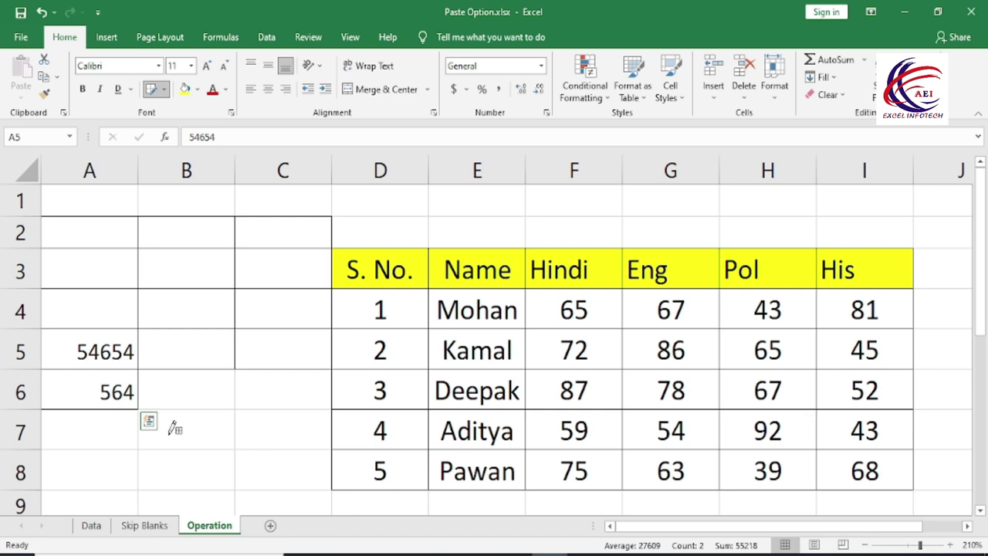
{"action": "scroll", "coordinate": [280, 412], "scroll_direction": "down", "scroll_amount": 1}
{"action": "scroll", "coordinate": [236, 362], "scroll_direction": "down", "scroll_amount": 4}
{"action": "mouse_move", "coordinate": [200, 284]}
{"action": "left_mouse_down"}
{"action": "mouse_move", "coordinate": [322, 355]}
{"action": "mouse_move", "coordinate": [525, 425]}
{"action": "mouse_move", "coordinate": [468, 431]}
{"action": "left_mouse_up"}
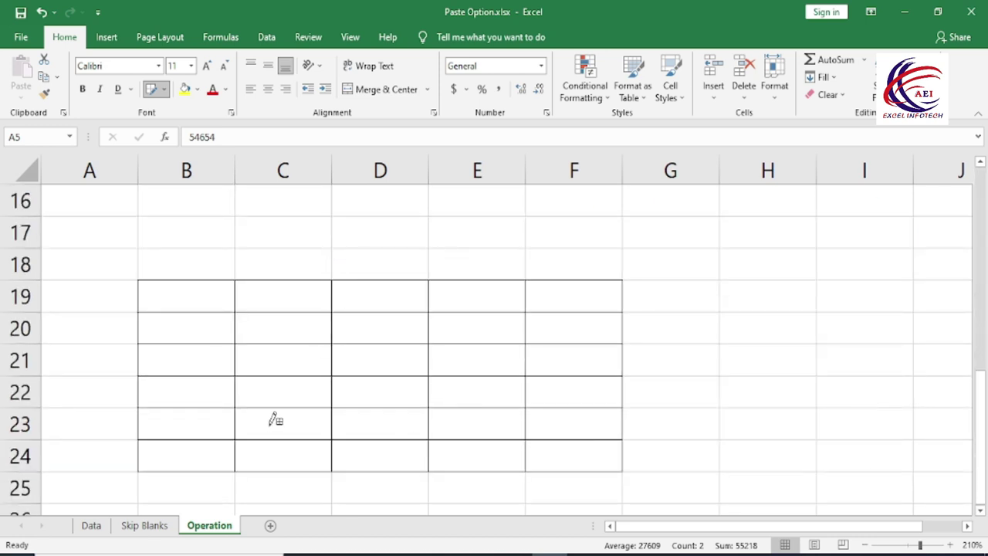
- Set the border line colour to red and draw a red grid over G19:I22
{"action": "left_click", "coordinate": [163, 90]}
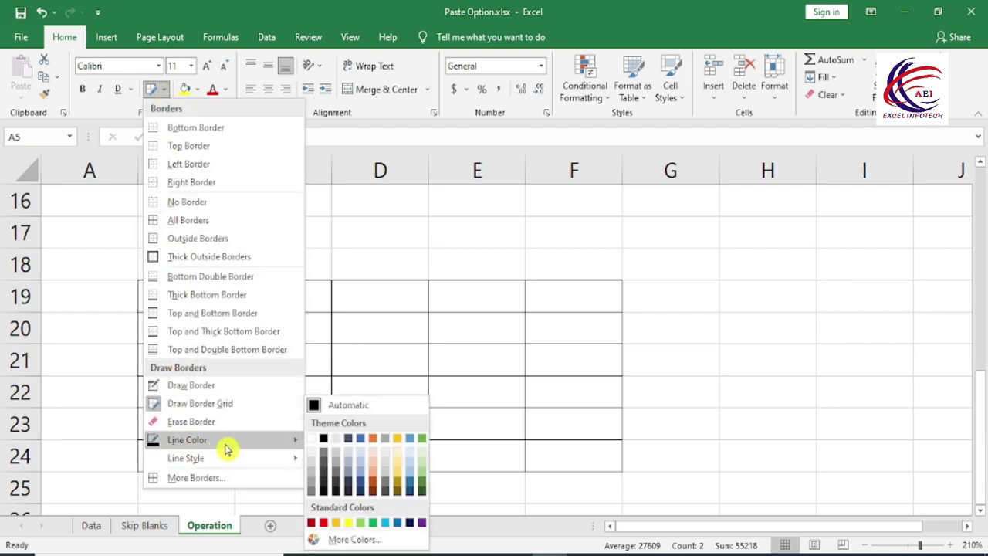
{"action": "mouse_move", "coordinate": [188, 440]}
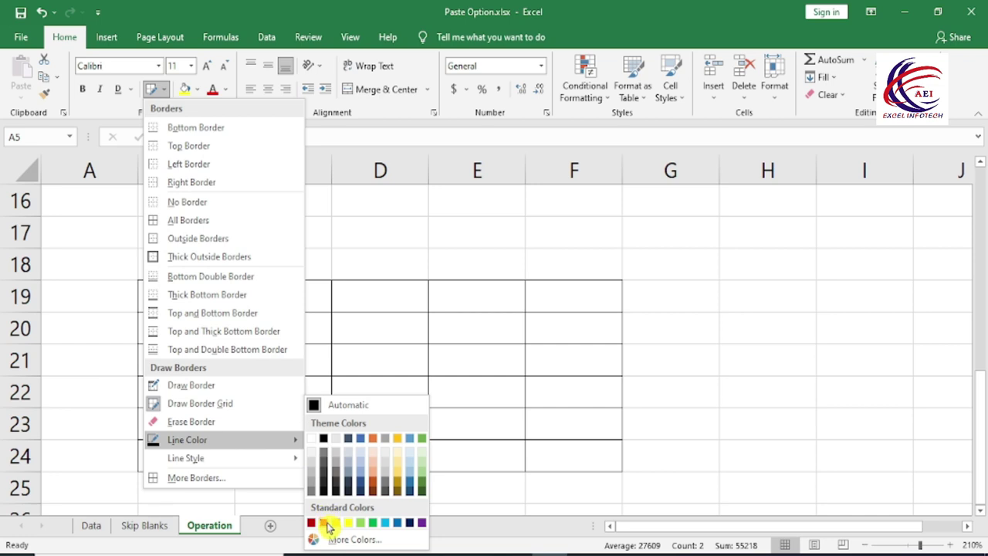
{"action": "left_click", "coordinate": [328, 524]}
{"action": "left_click_drag", "start_coordinate": [689, 268], "coordinate": [833, 407]}
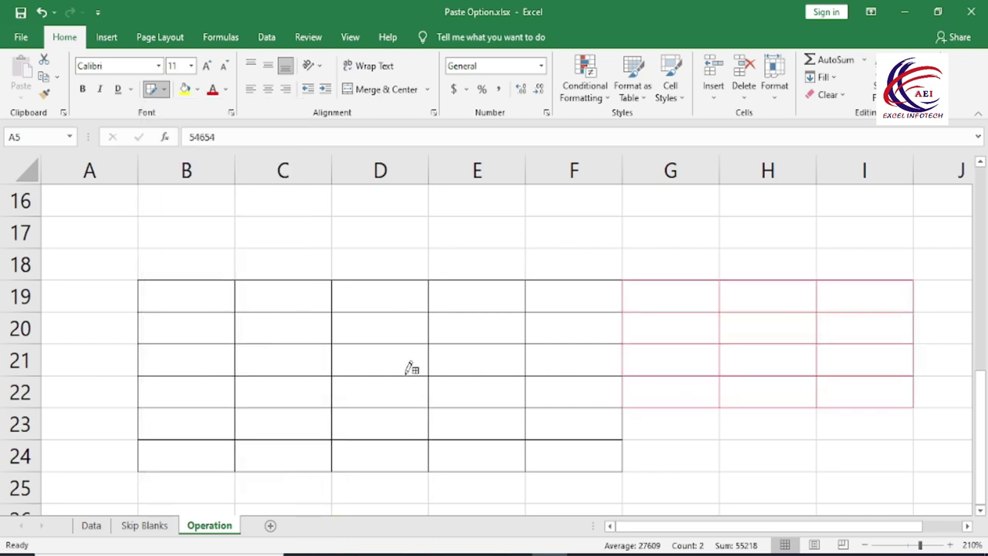
- Switch to a dashed line style and draw a dashed red grid over C41:F45
{"action": "left_click", "coordinate": [167, 89]}
{"action": "mouse_move", "coordinate": [186, 458]}
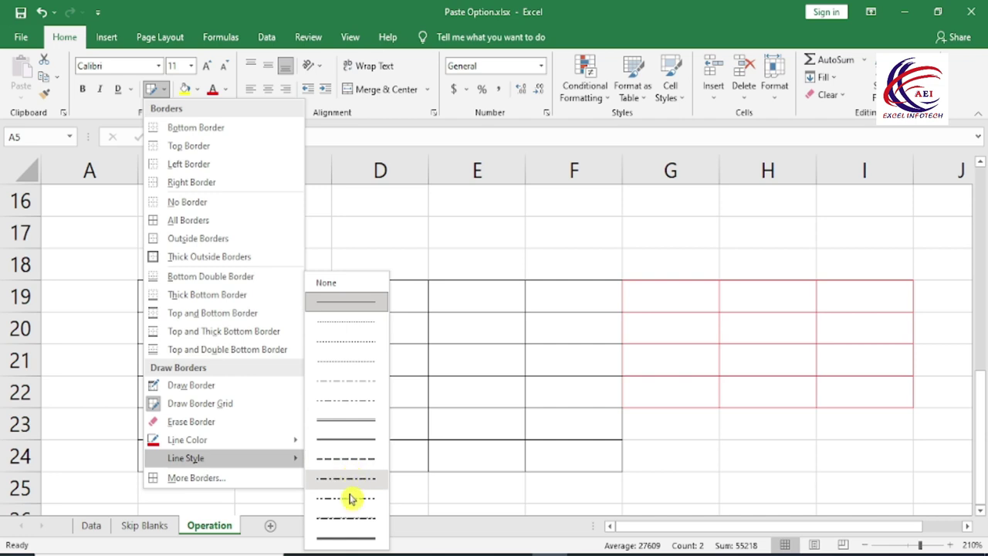
{"action": "left_click", "coordinate": [344, 464]}
{"action": "scroll", "coordinate": [348, 439], "scroll_direction": "down", "scroll_amount": 3}
{"action": "scroll", "coordinate": [348, 439], "scroll_direction": "down", "scroll_amount": 4}
{"action": "mouse_move", "coordinate": [255, 327]}
{"action": "left_mouse_down"}
{"action": "mouse_move", "coordinate": [410, 423]}
{"action": "mouse_move", "coordinate": [600, 461]}
{"action": "left_mouse_up"}
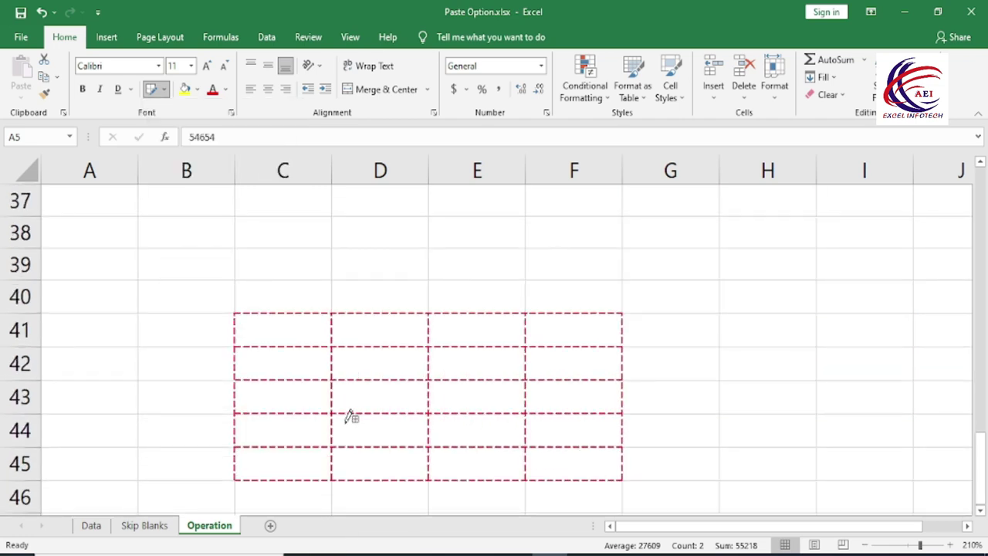
{"action": "left_click", "coordinate": [163, 89]}
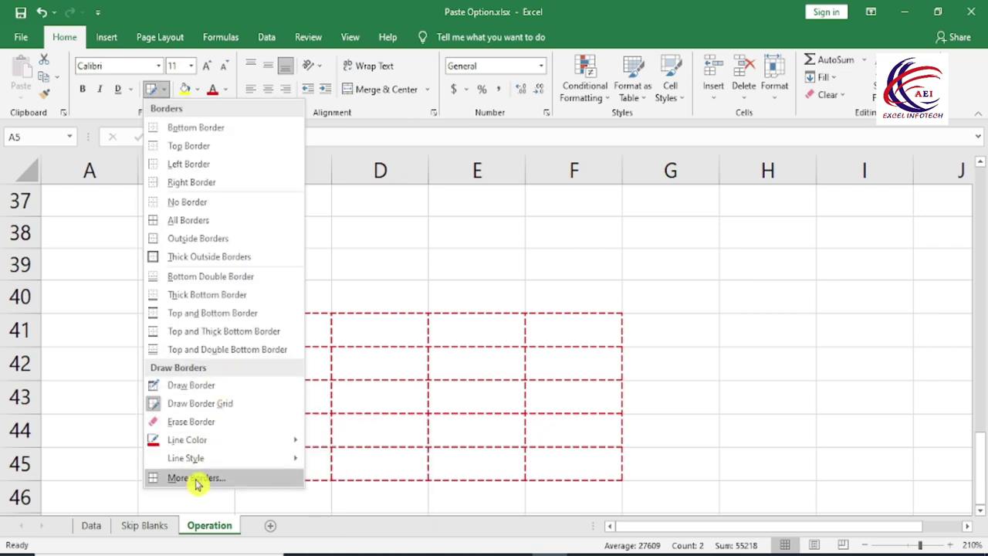
- In Format Cells' Border tab, clear A5:A6's top border and add a bottom border
{"action": "left_click", "coordinate": [225, 481]}
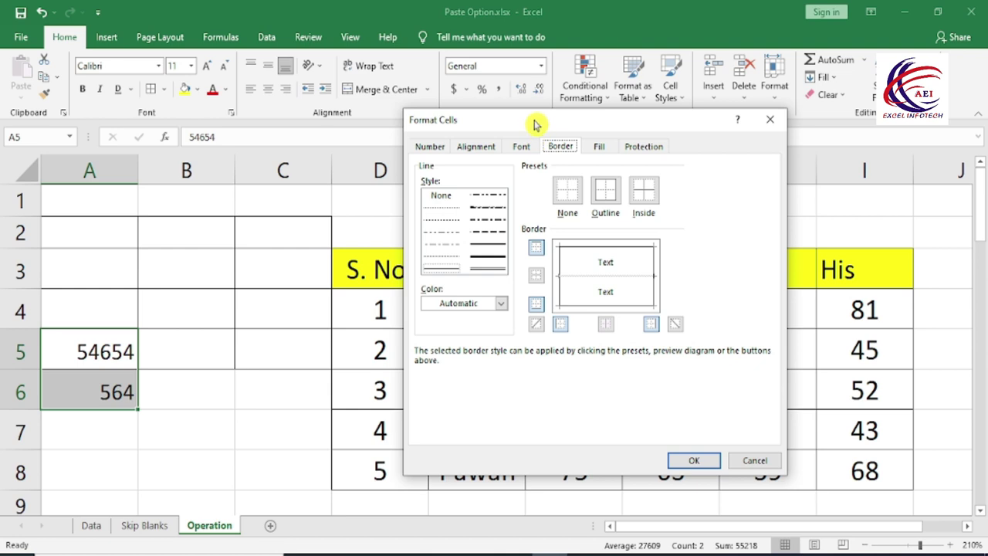
{"action": "left_click_drag", "start_coordinate": [531, 122], "coordinate": [386, 117]}
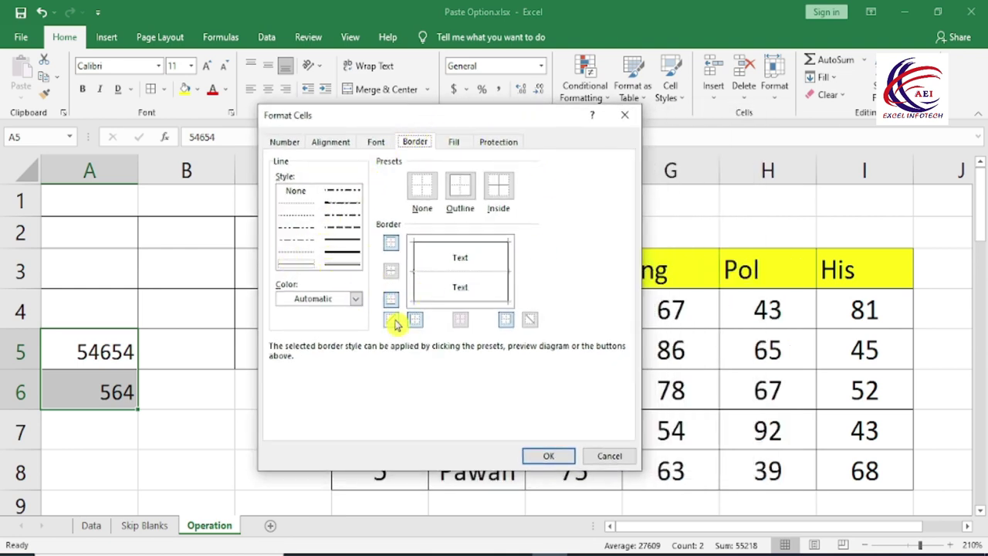
{"action": "left_click", "coordinate": [392, 245]}
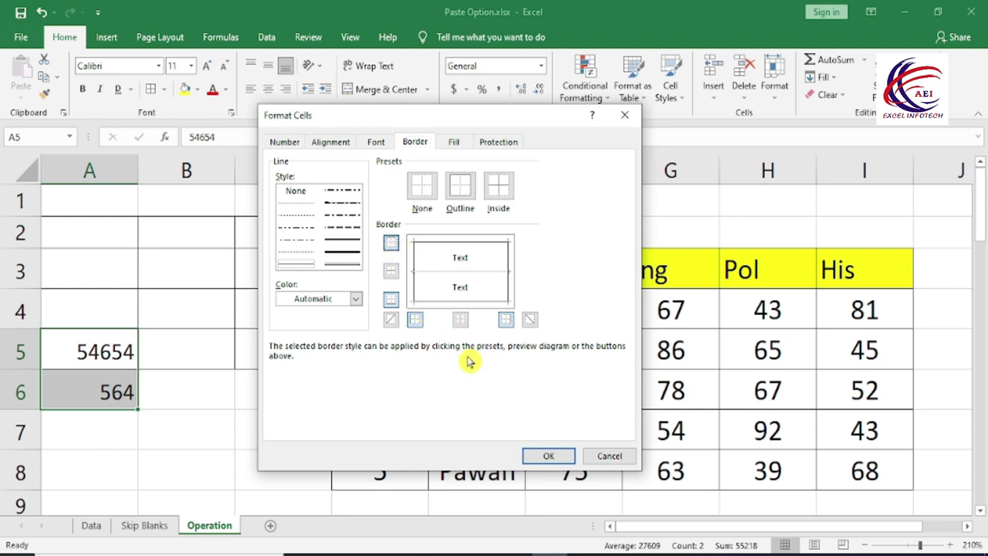
{"action": "left_click", "coordinate": [392, 301]}
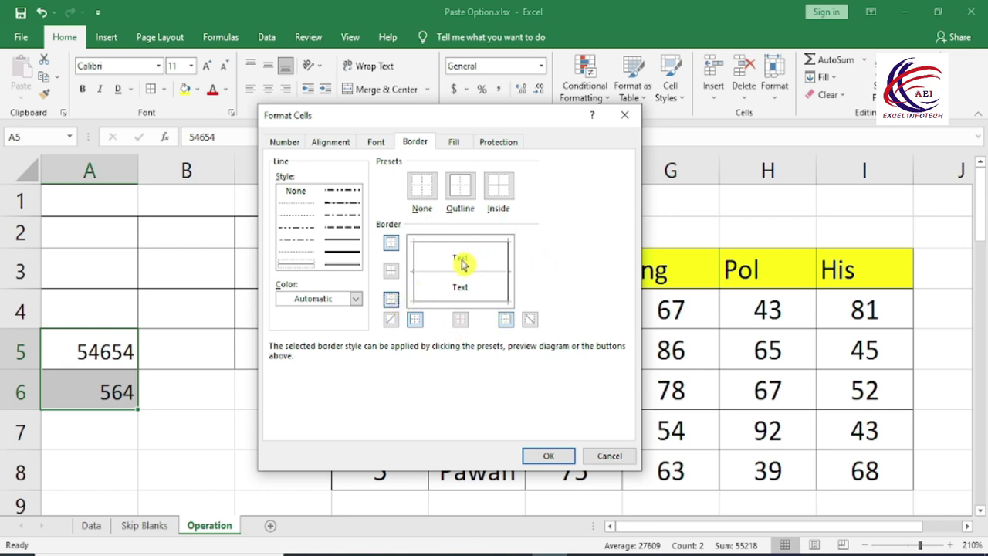
{"action": "left_click", "coordinate": [548, 456]}
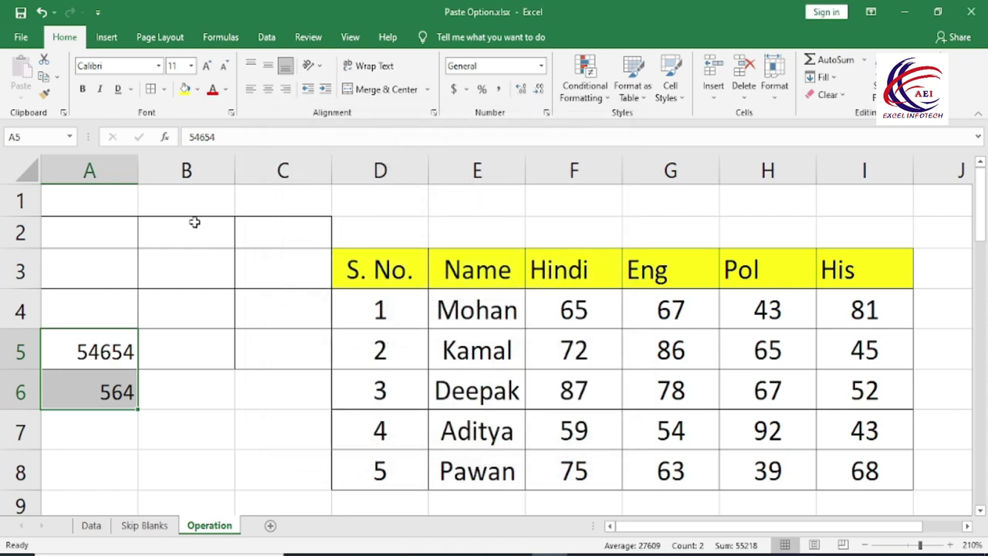
- Give A5:A6 (54654, 564) a light blue fill and red font colour
{"action": "left_click", "coordinate": [197, 90]}
{"action": "key", "text": "Escape"}
{"action": "key", "text": "ctrl+v"}
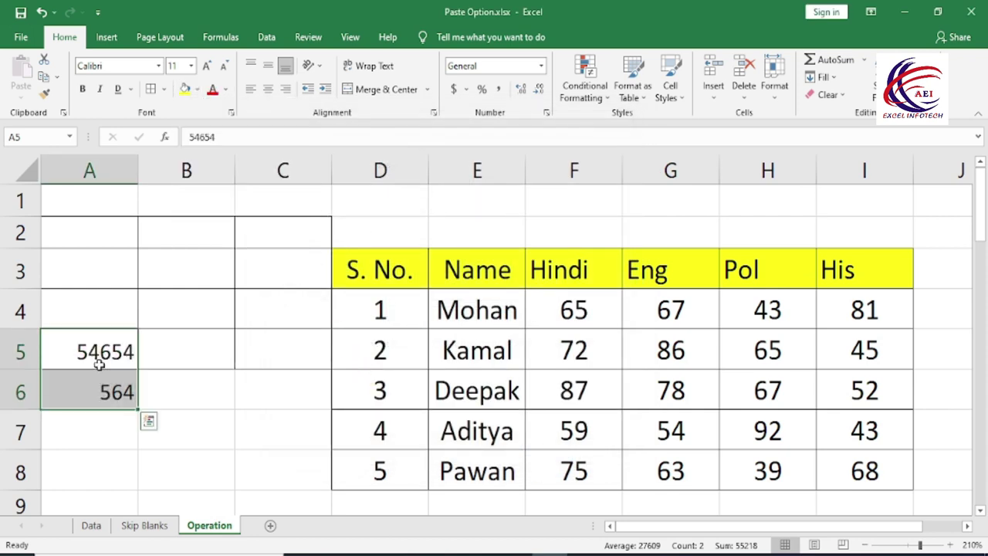
{"action": "left_click", "coordinate": [197, 90]}
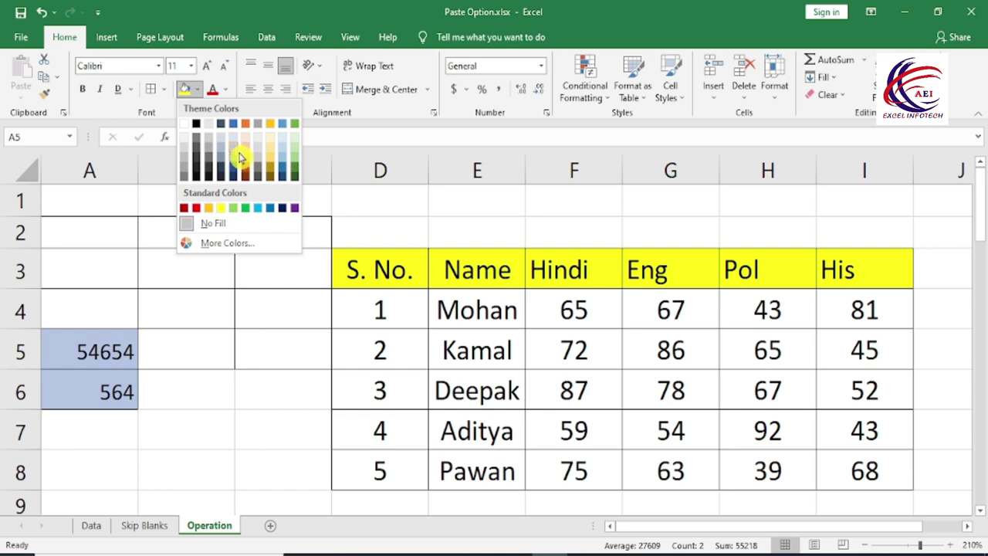
{"action": "key", "text": "Escape"}
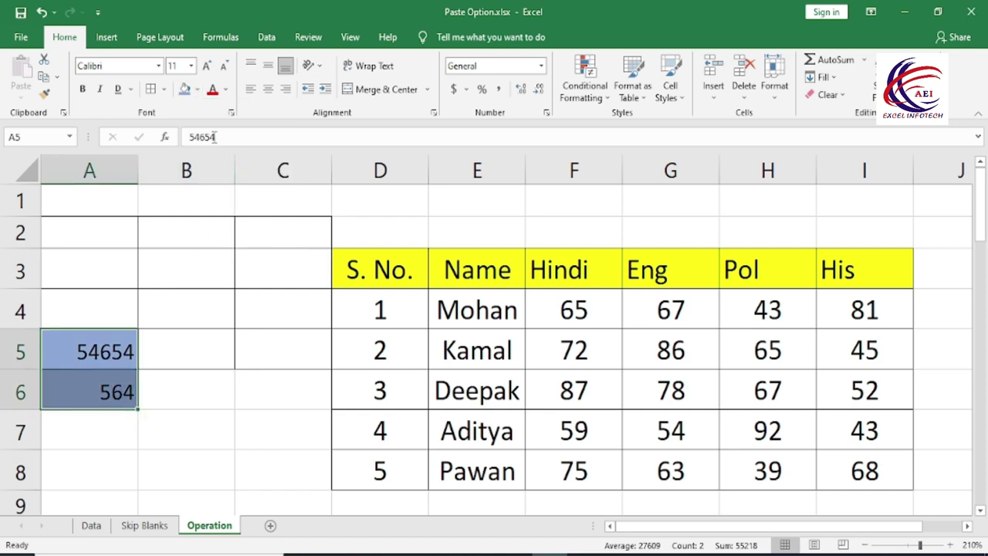
{"action": "left_click", "coordinate": [224, 91]}
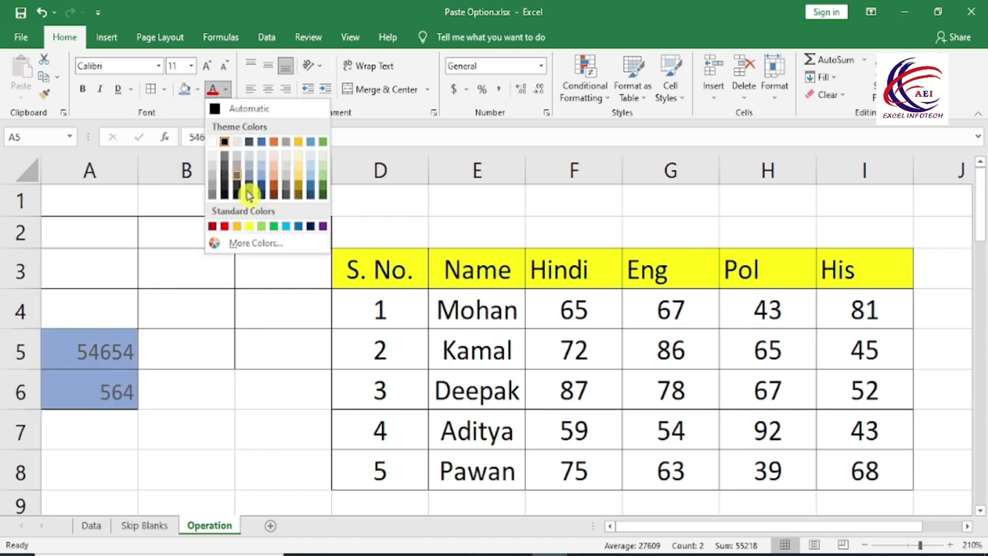
{"action": "left_click", "coordinate": [212, 225]}
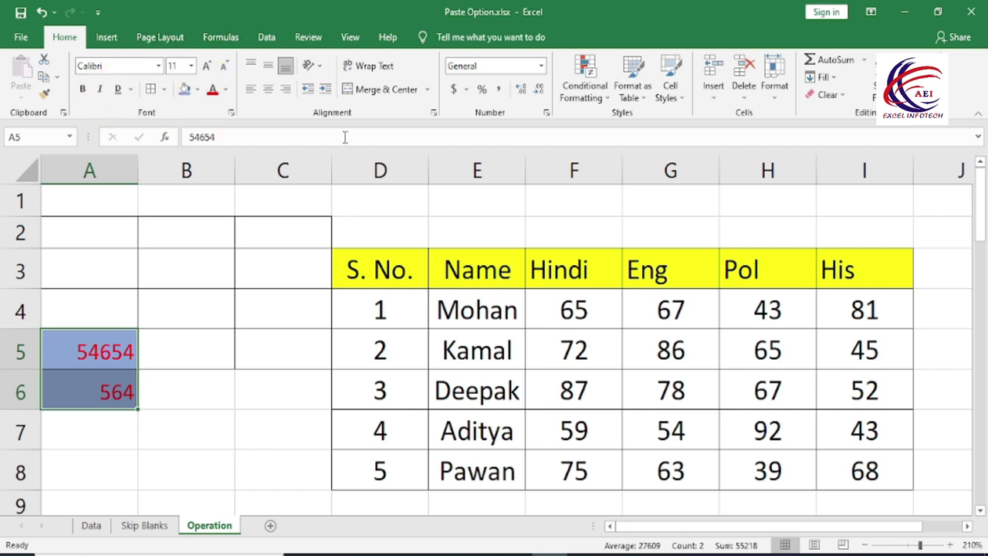
- Move the Name header in E3 from top, to middle, to bottom vertical alignment
{"action": "left_click", "coordinate": [364, 267]}
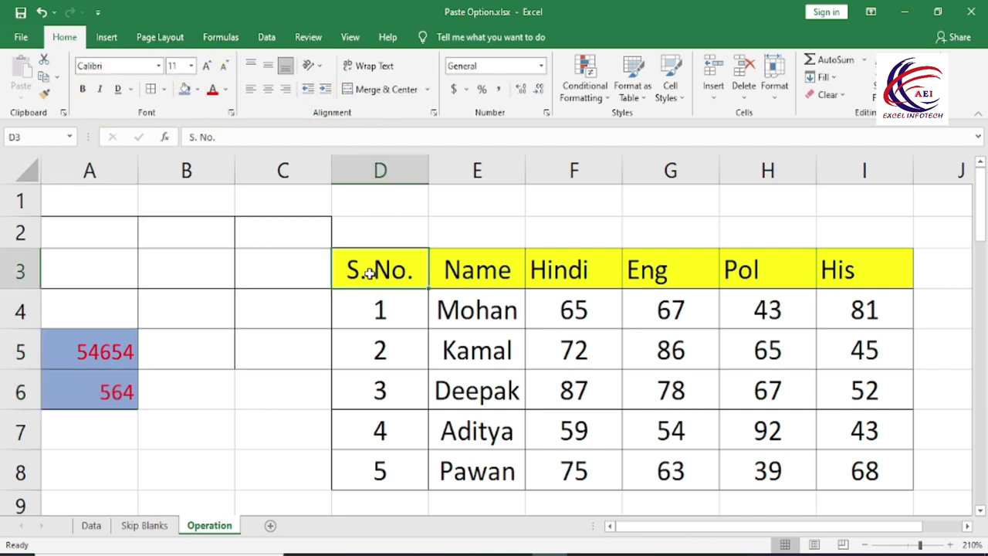
{"action": "left_click_drag", "start_coordinate": [419, 318], "coordinate": [860, 469]}
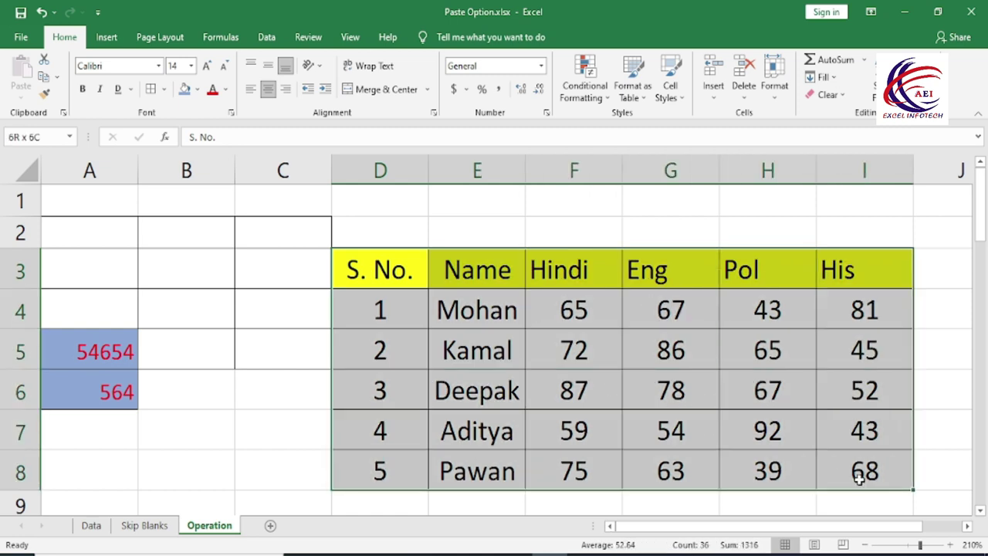
{"action": "left_click", "coordinate": [967, 526]}
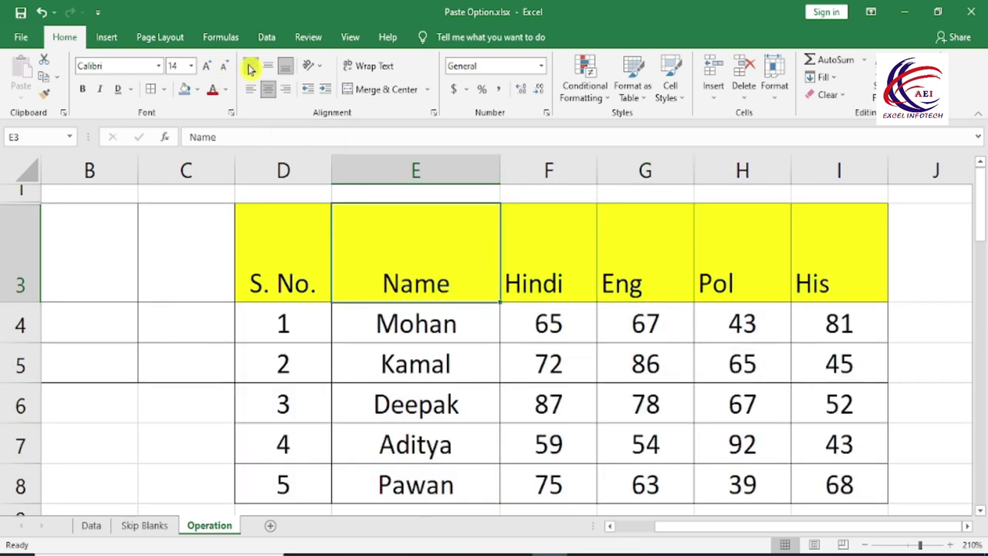
{"action": "left_click", "coordinate": [250, 69]}
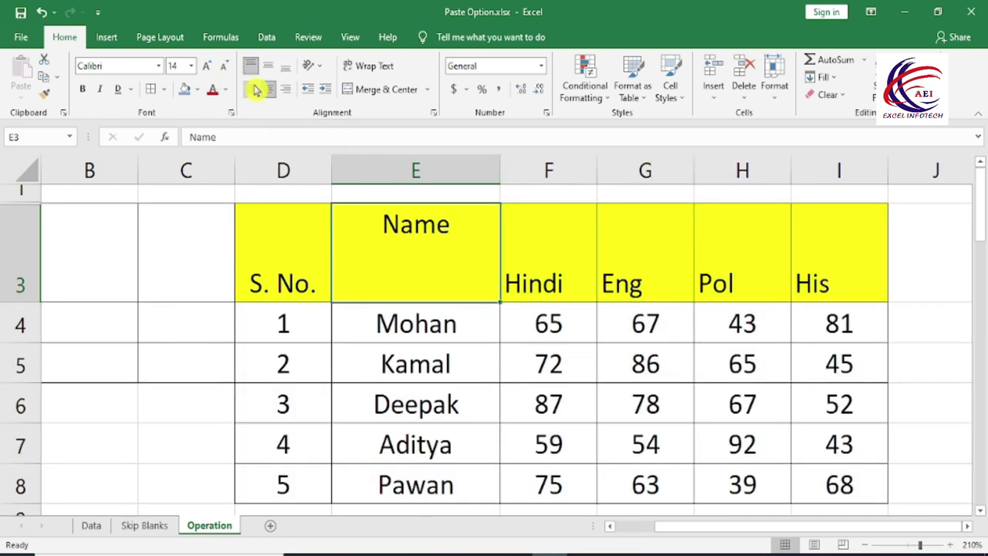
{"action": "left_click", "coordinate": [266, 68]}
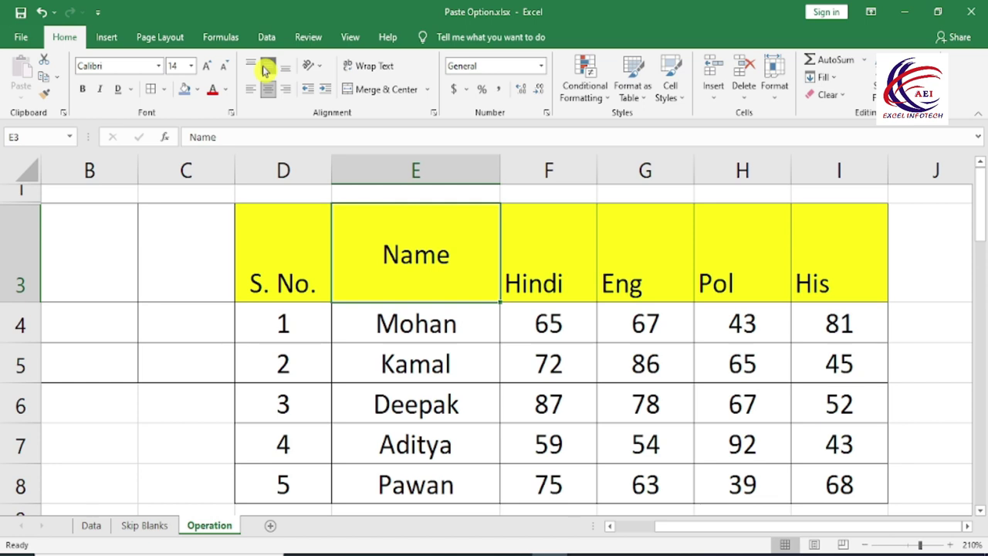
{"action": "left_click", "coordinate": [284, 69]}
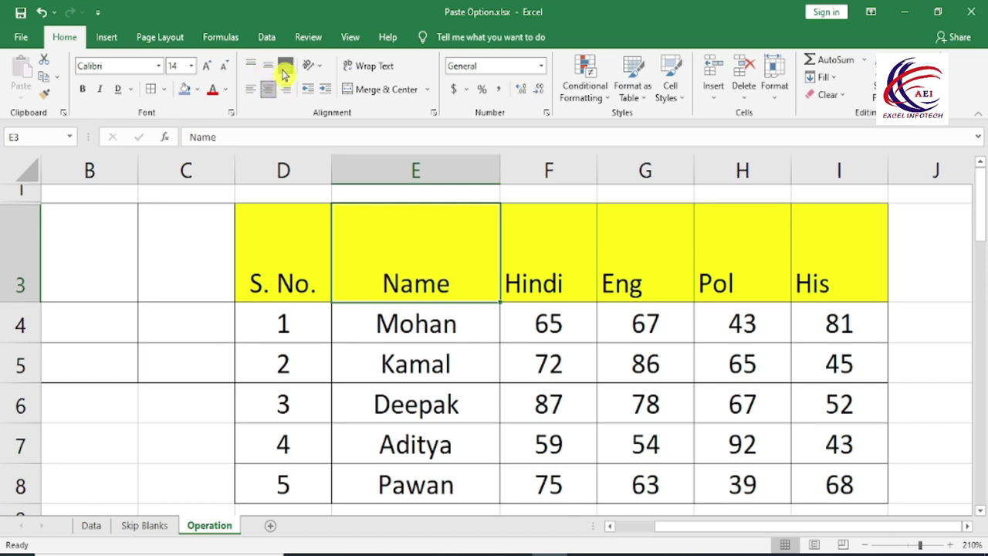
{"action": "left_click", "coordinate": [321, 69]}
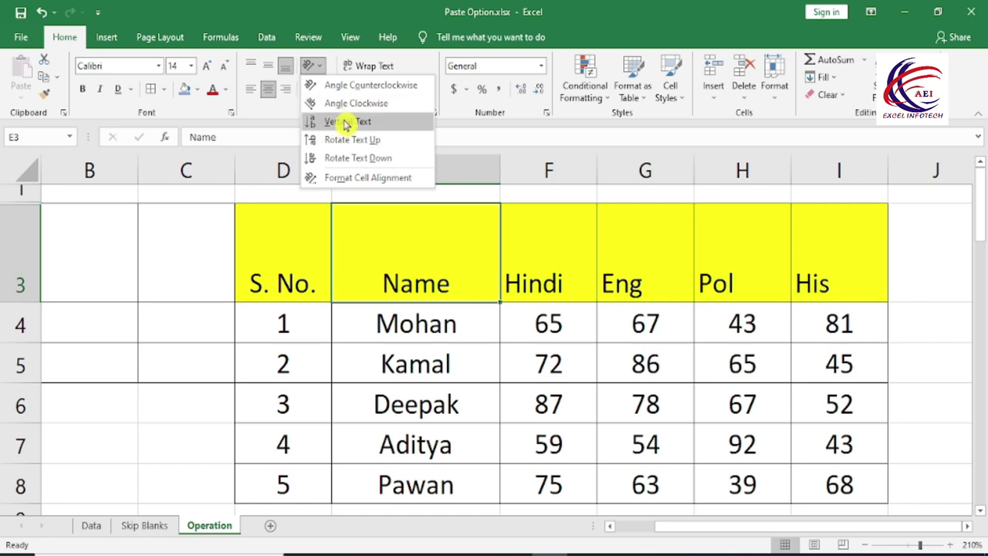
- Tilt the headers to 37 degrees in Format Cells Alignment, then undo the rotation
{"action": "left_click", "coordinate": [351, 179]}
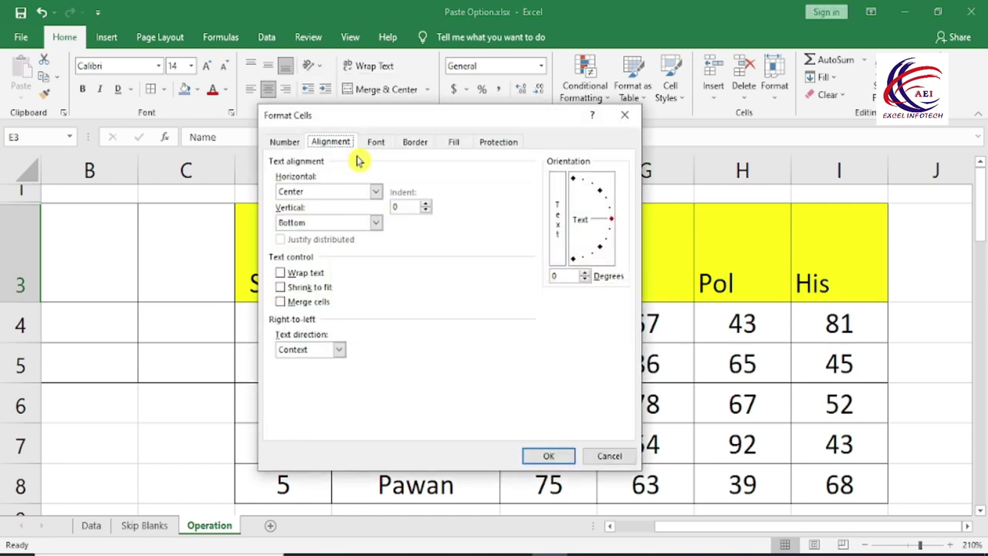
{"action": "left_click_drag", "start_coordinate": [609, 223], "coordinate": [605, 193]}
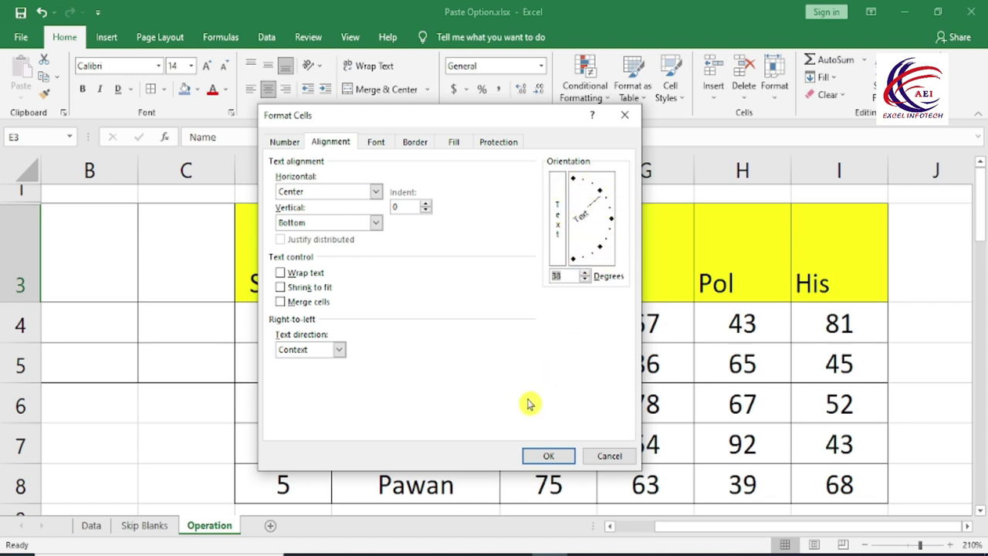
{"action": "left_click", "coordinate": [550, 457]}
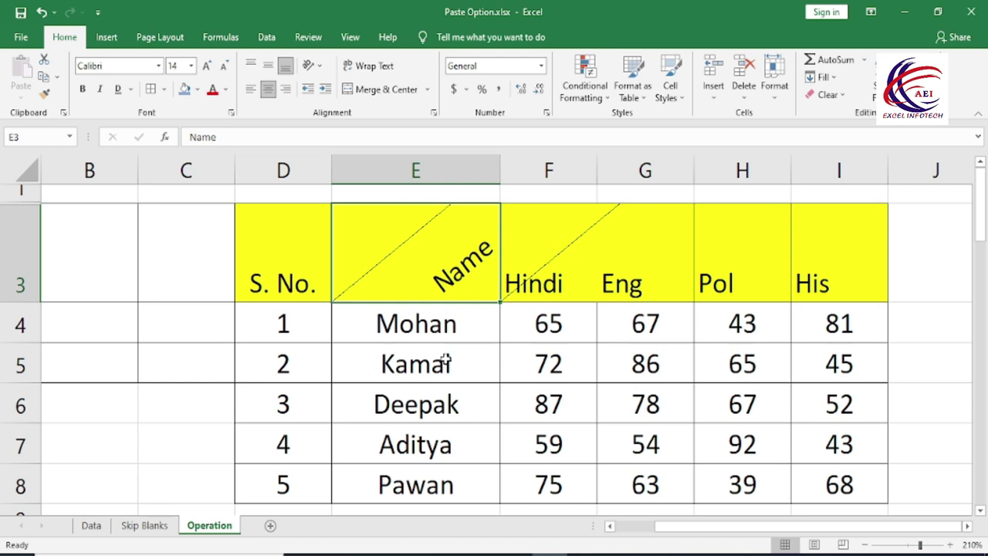
{"action": "key", "text": "ctrl+z"}
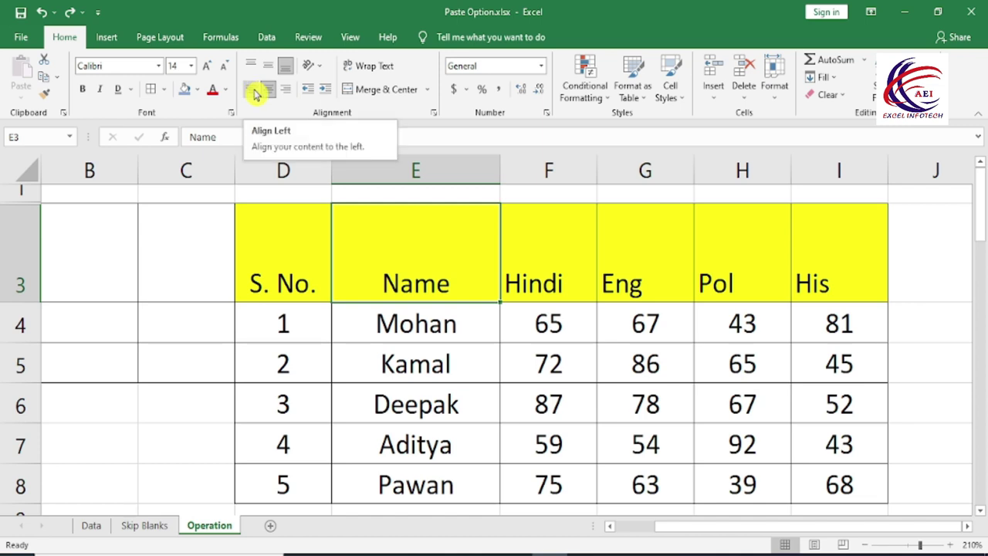
- Try left and centre alignment, then right-align Name with a two-step indent
{"action": "left_click", "coordinate": [257, 91]}
{"action": "left_click", "coordinate": [269, 91]}
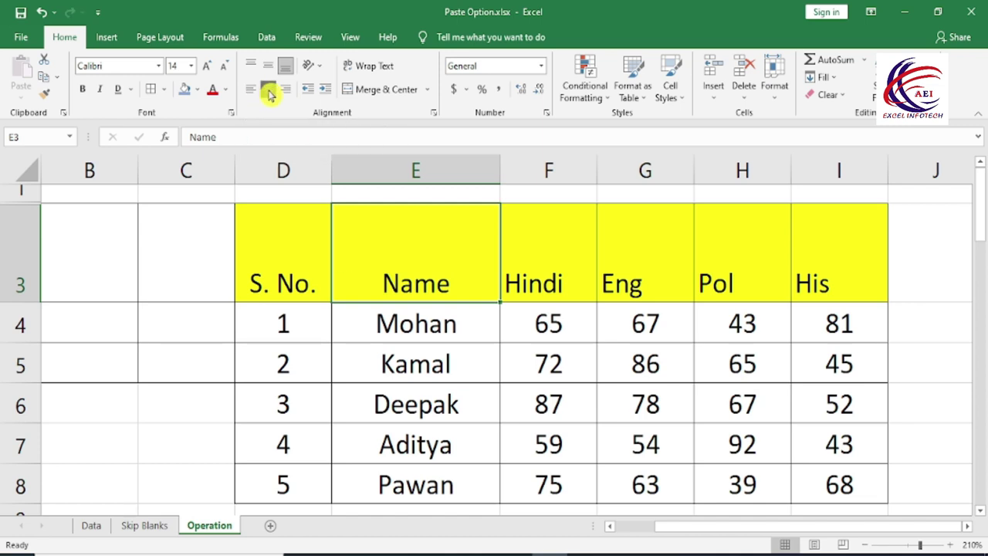
{"action": "left_click", "coordinate": [286, 92]}
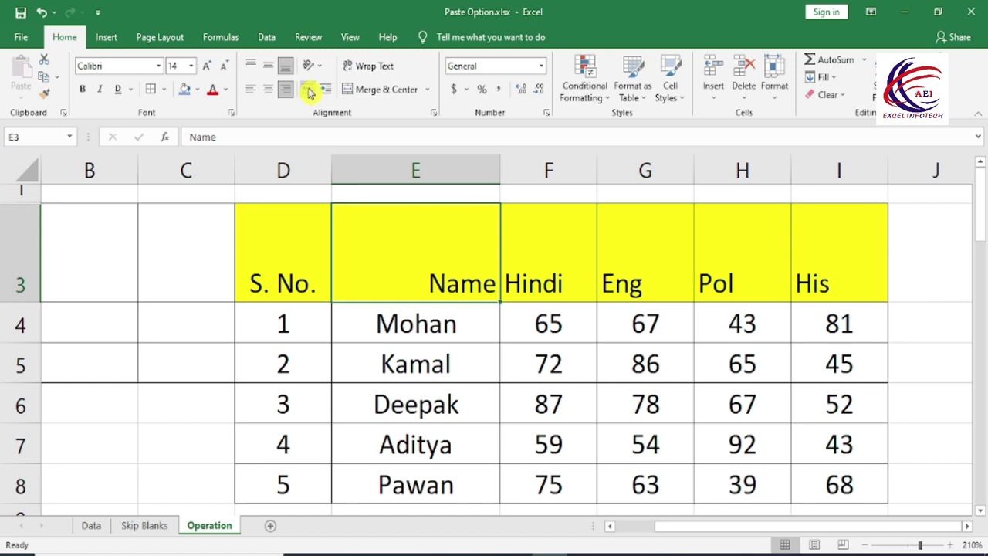
{"action": "left_click", "coordinate": [325, 91]}
{"action": "left_click", "coordinate": [325, 91]}
{"action": "left_click", "coordinate": [325, 91]}
{"action": "left_click", "coordinate": [325, 91]}
{"action": "left_click", "coordinate": [325, 91]}
{"action": "left_click", "coordinate": [309, 91]}
{"action": "left_click", "coordinate": [308, 91]}
{"action": "left_click", "coordinate": [308, 91]}
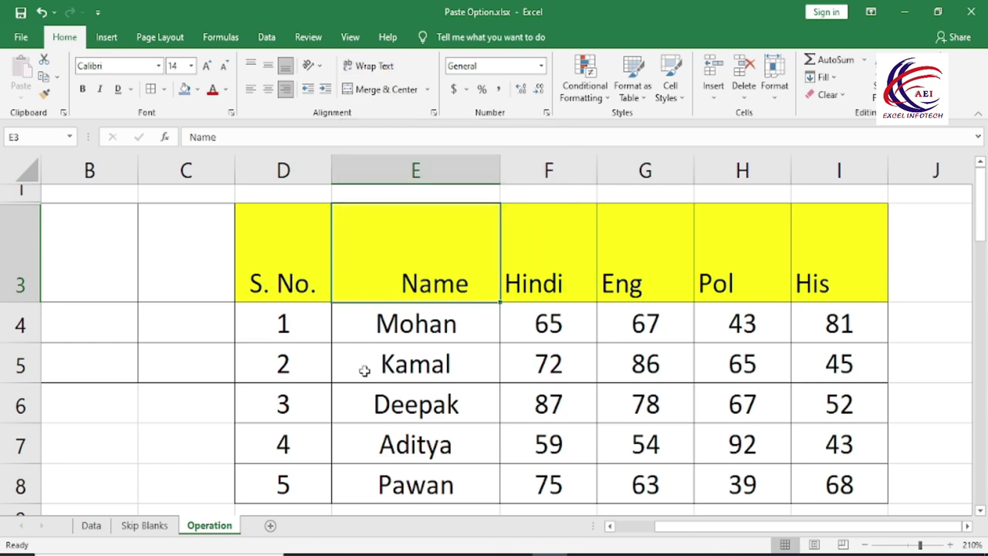
- Enter the text 'fgfhfghfghfghfghgfh' in cell D14
{"action": "scroll", "coordinate": [365, 370], "scroll_direction": "down", "scroll_amount": 2}
{"action": "scroll", "coordinate": [375, 347], "scroll_direction": "down", "scroll_amount": 1}
{"action": "left_click", "coordinate": [303, 331]}
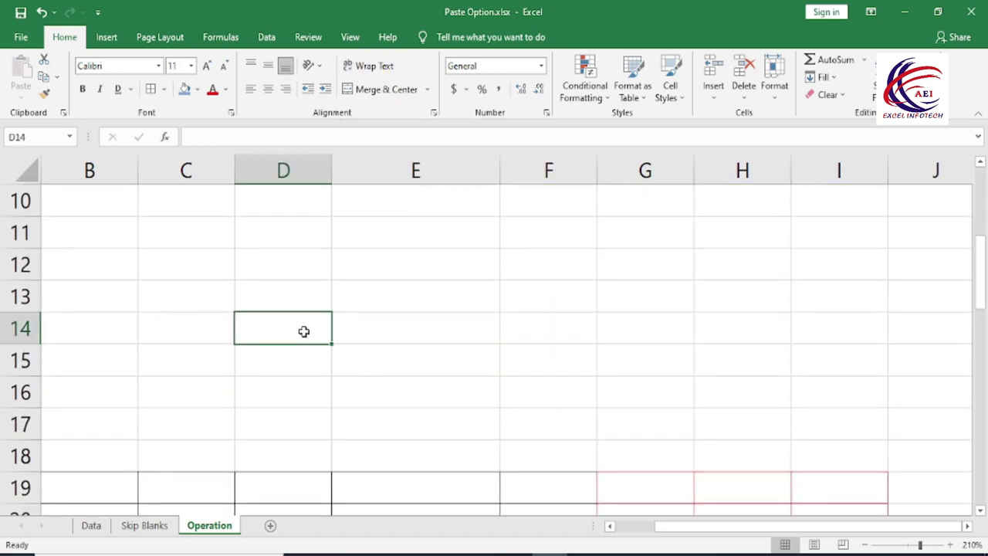
{"action": "type", "text": "fgfhfghfghfg"}
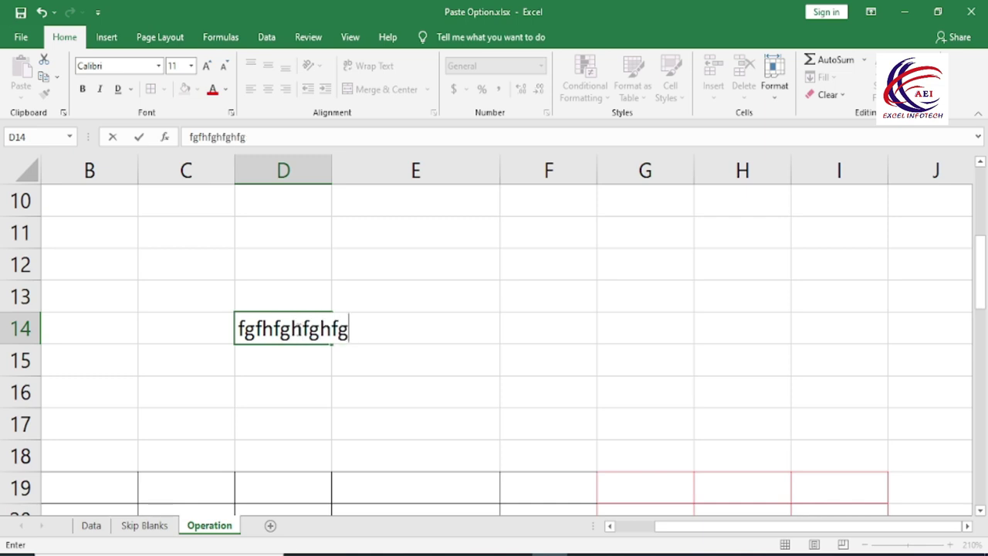
{"action": "type", "text": "hfghgfh"}
{"action": "left_click", "coordinate": [340, 380]}
- Turn on Wrap Text for D14, toggling it off and on before leaving it wrapped
{"action": "left_click", "coordinate": [317, 330]}
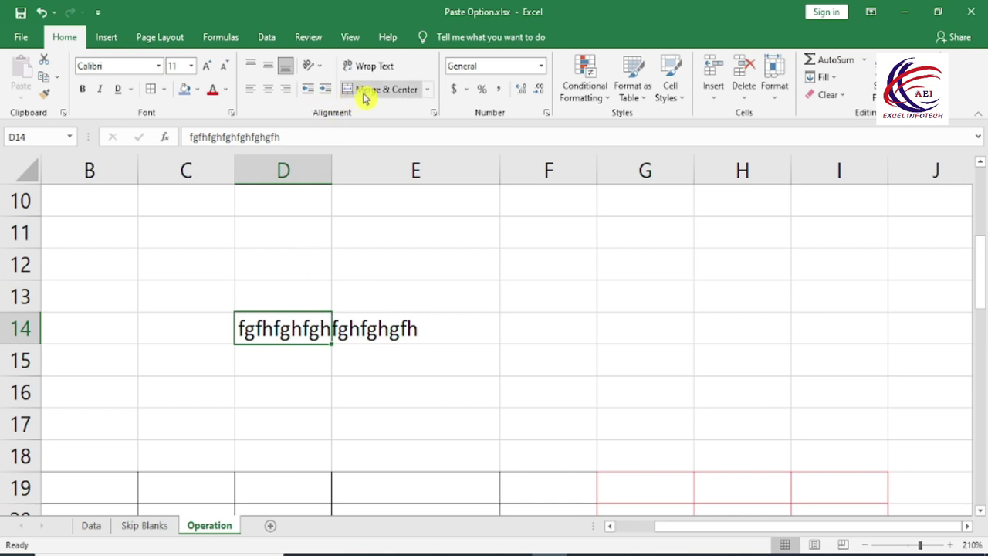
{"action": "left_click", "coordinate": [367, 68]}
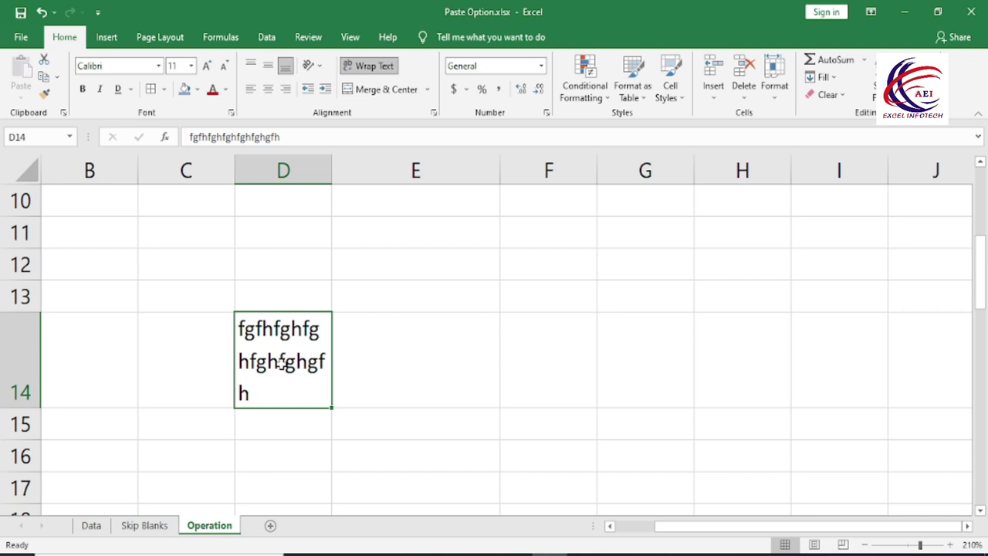
{"action": "left_click", "coordinate": [365, 70]}
{"action": "left_click", "coordinate": [365, 71]}
{"action": "left_click", "coordinate": [366, 71]}
{"action": "left_click", "coordinate": [365, 71]}
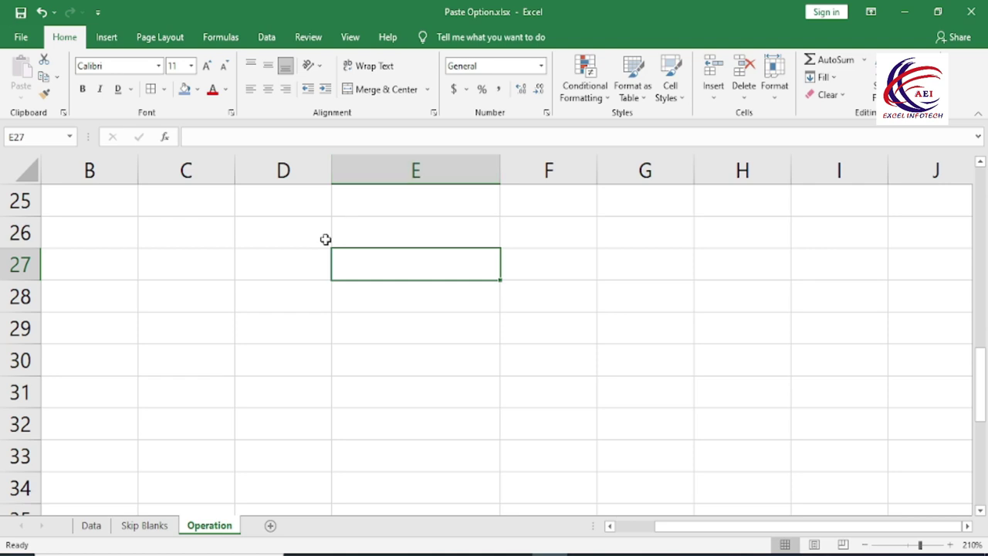
- Merge and centre D27:F28, then enter the text 'gbdfghdfhgf' in it
{"action": "mouse_move", "coordinate": [247, 262]}
{"action": "left_mouse_down"}
{"action": "mouse_move", "coordinate": [286, 284]}
{"action": "mouse_move", "coordinate": [522, 291]}
{"action": "left_mouse_up"}
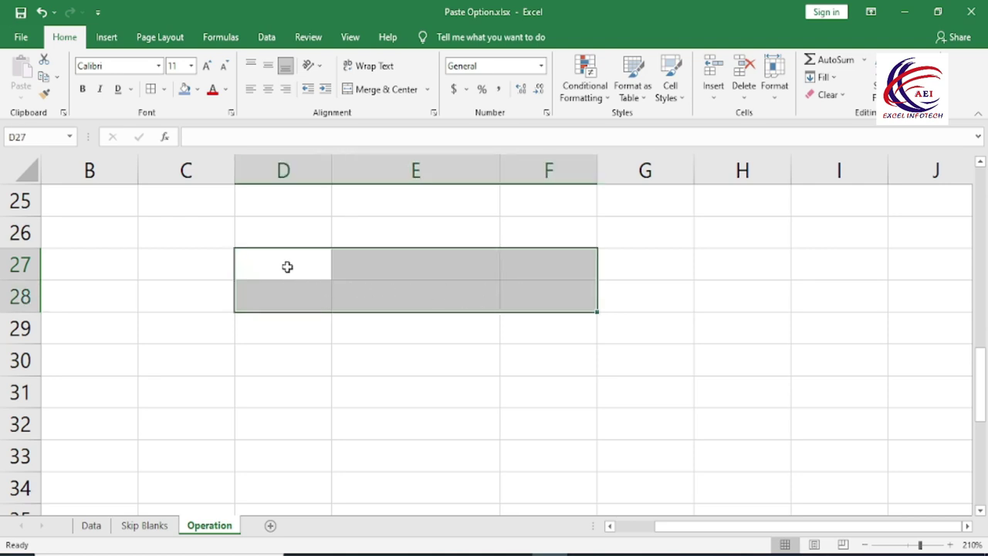
{"action": "left_click", "coordinate": [427, 89]}
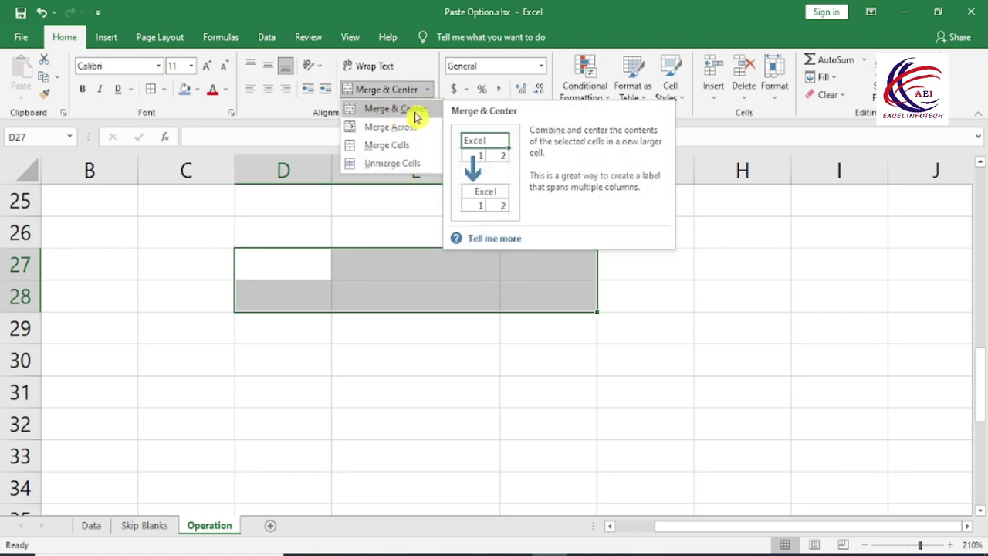
{"action": "left_click", "coordinate": [415, 114]}
{"action": "type", "text": "gbdfgh"}
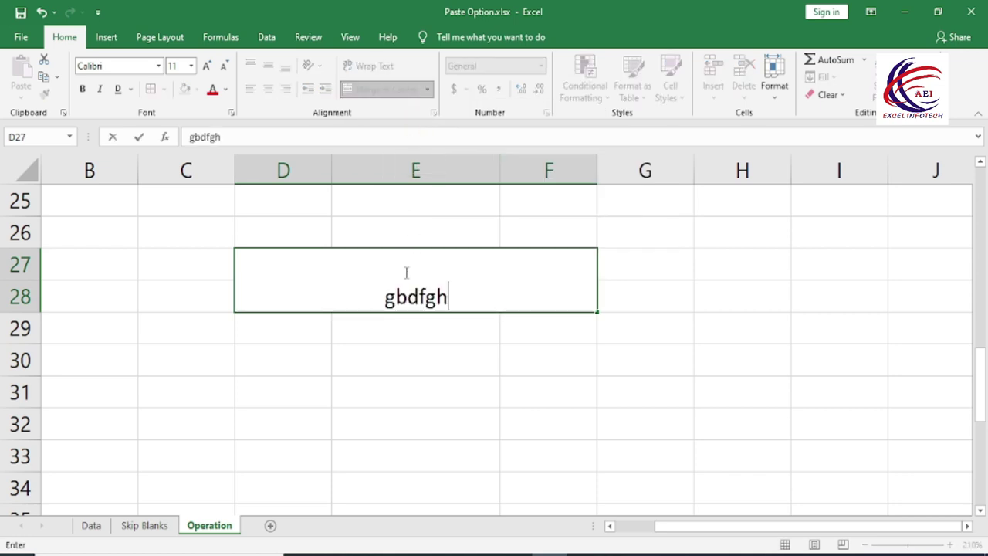
{"action": "type", "text": "dfhgf"}
{"action": "left_click", "coordinate": [390, 354]}
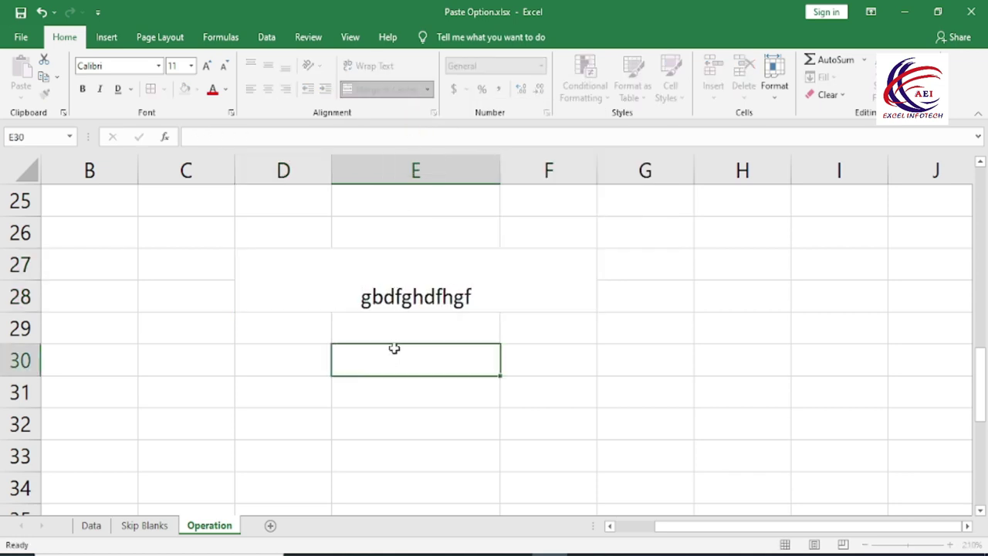
- Reselect the merged cell, then select D30:E31 and bring up the merge options
{"action": "left_click", "coordinate": [365, 290]}
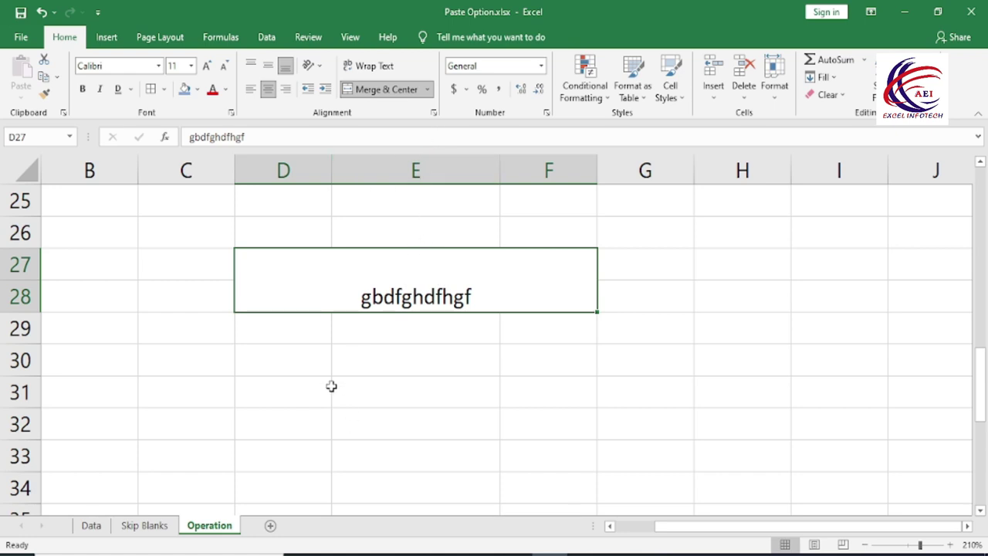
{"action": "left_click_drag", "start_coordinate": [329, 371], "coordinate": [459, 381]}
{"action": "left_click", "coordinate": [427, 88]}
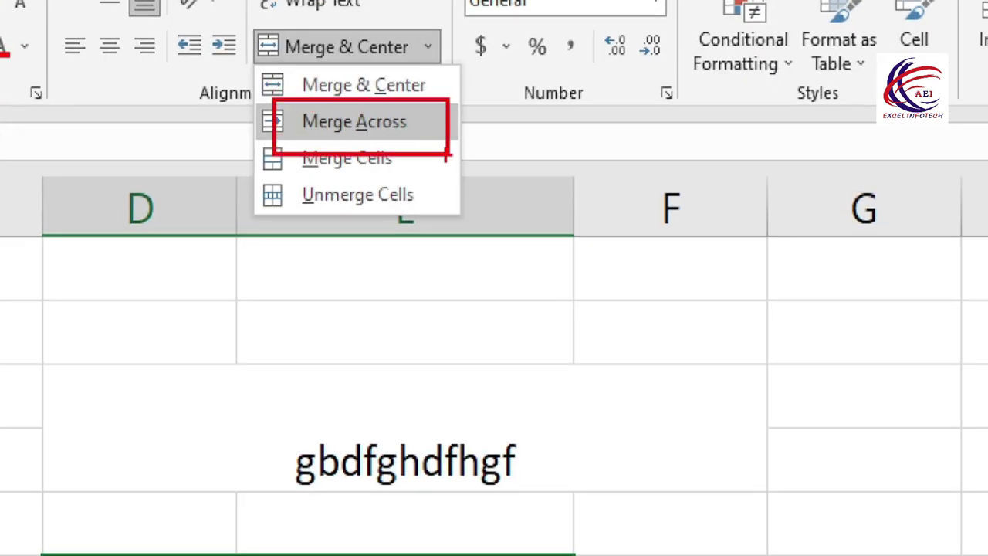
- Apply Merge Across to D30:E31 so rows 30 and 31 merge separately
{"action": "key", "text": "Escape"}
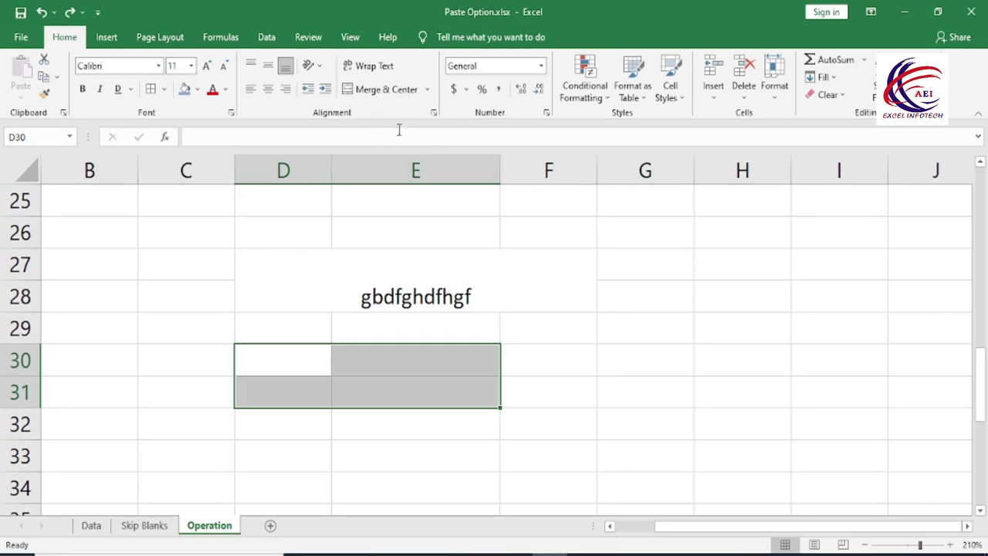
{"action": "left_click", "coordinate": [429, 95]}
{"action": "left_click", "coordinate": [394, 126]}
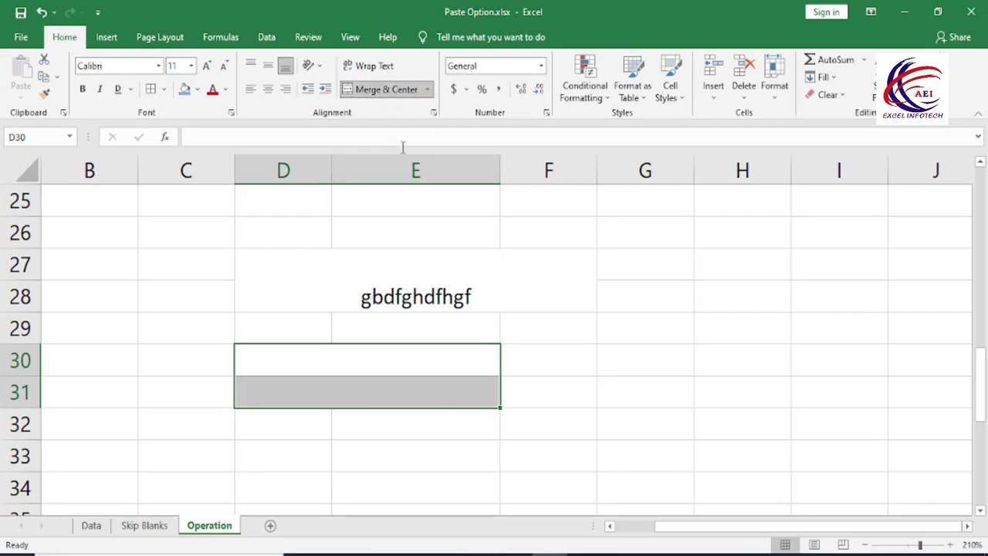
- Check the merged cells in rows 30 and 31 by selecting and arrowing through them
{"action": "left_click", "coordinate": [412, 404]}
{"action": "left_click", "coordinate": [351, 367]}
{"action": "left_click", "coordinate": [349, 391]}
{"action": "left_click", "coordinate": [351, 361]}
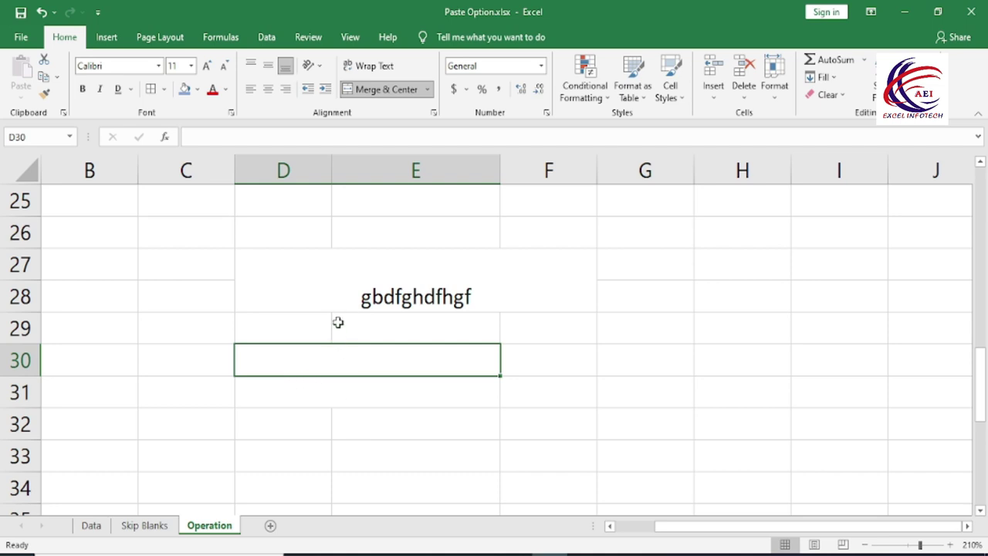
{"action": "key", "text": "Up"}
{"action": "key", "text": "Down"}
{"action": "key", "text": "Down"}
{"action": "key", "text": "Up"}
{"action": "left_click", "coordinate": [342, 382]}
{"action": "scroll", "coordinate": [337, 388], "scroll_direction": "up", "scroll_amount": 1}
{"action": "scroll", "coordinate": [338, 388], "scroll_direction": "down", "scroll_amount": 1}
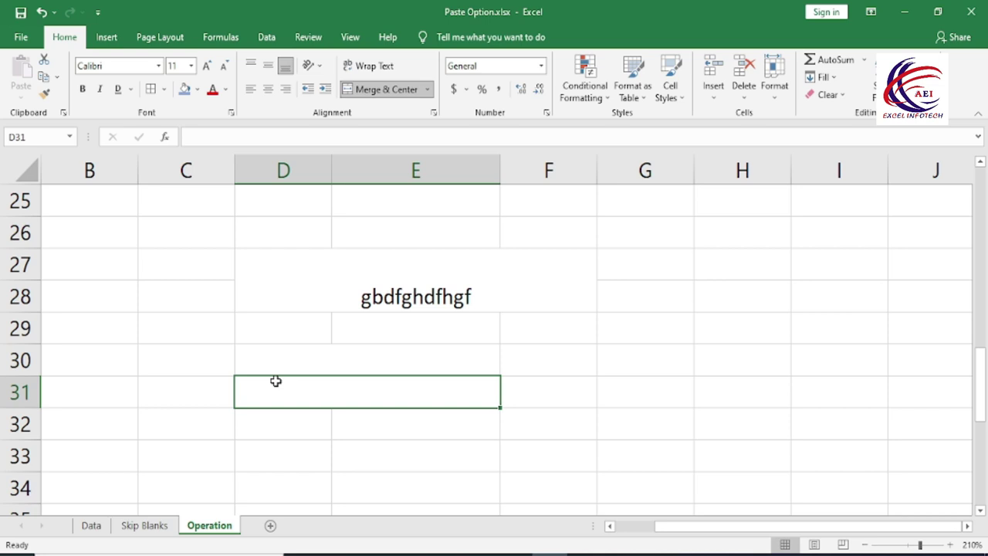
- Revisit the Merge & Center options list without changing the merge
{"action": "left_click", "coordinate": [427, 89]}
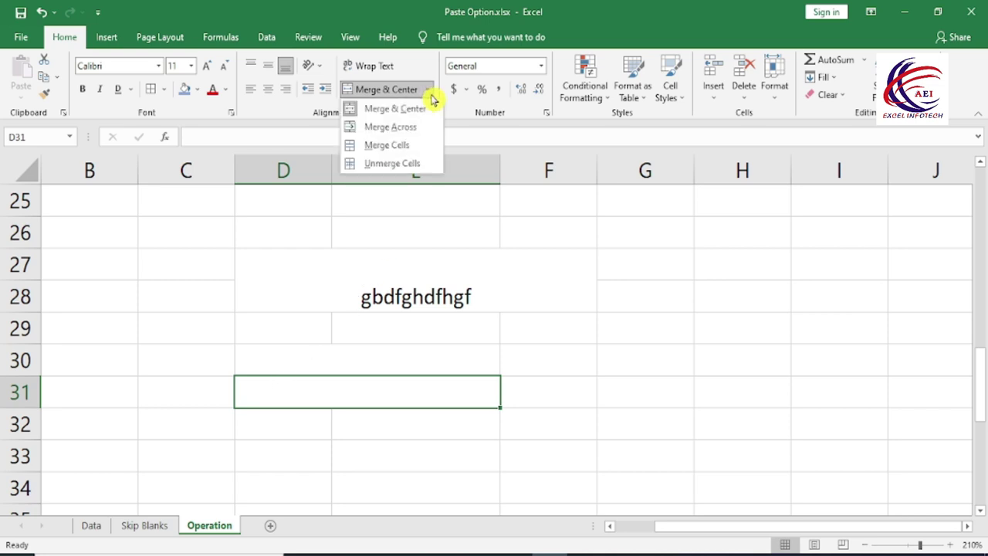
{"action": "left_click", "coordinate": [386, 145]}
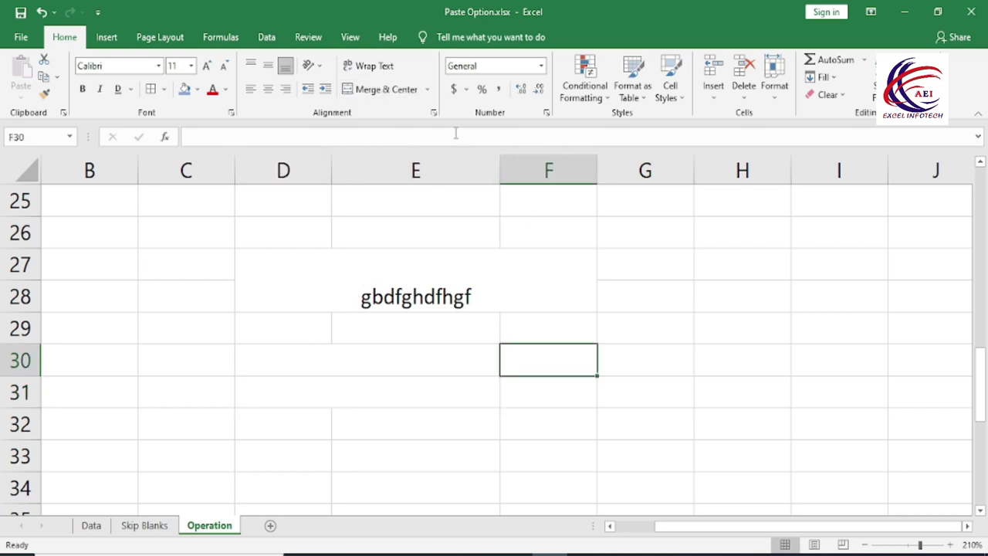
{"action": "left_click", "coordinate": [429, 91]}
- Merge D55:F57 into one block holding the text 'saasdasdas'
{"action": "scroll", "coordinate": [359, 371], "scroll_direction": "down", "scroll_amount": 3}
{"action": "scroll", "coordinate": [363, 383], "scroll_direction": "down", "scroll_amount": 2}
{"action": "scroll", "coordinate": [362, 383], "scroll_direction": "down", "scroll_amount": 3}
{"action": "scroll", "coordinate": [361, 383], "scroll_direction": "down", "scroll_amount": 1}
{"action": "left_click", "coordinate": [361, 391]}
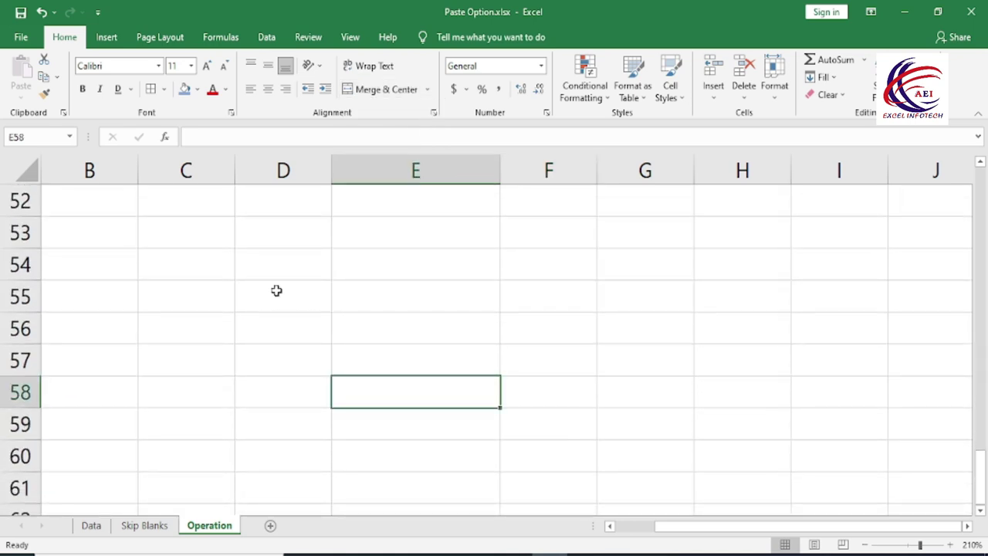
{"action": "left_click_drag", "start_coordinate": [276, 291], "coordinate": [516, 353]}
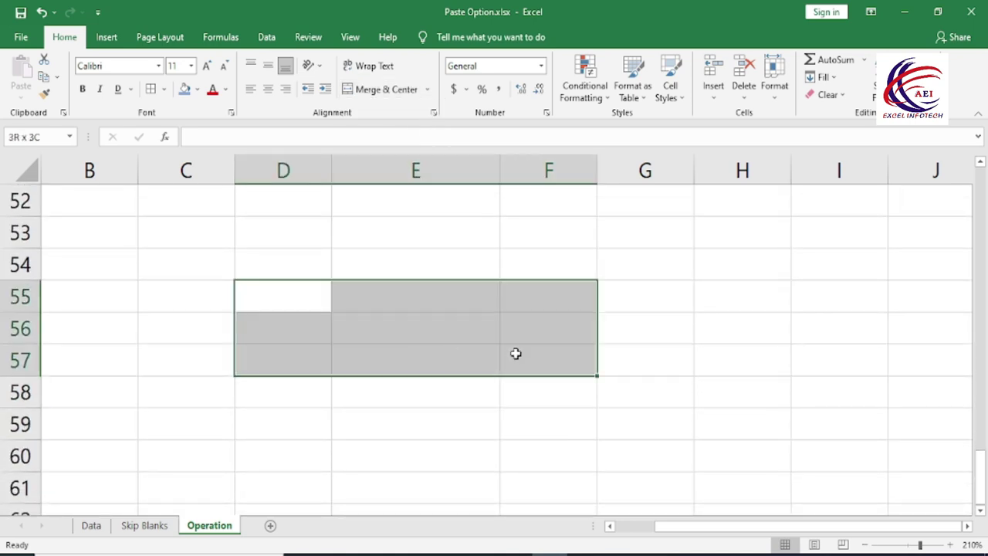
{"action": "left_click", "coordinate": [427, 91]}
{"action": "left_click", "coordinate": [405, 146]}
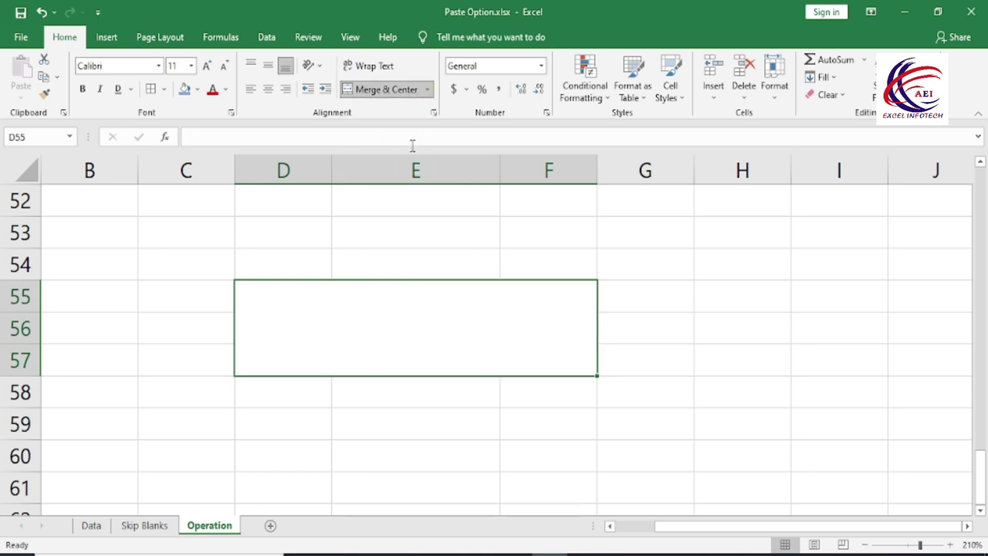
{"action": "type", "text": "sa"}
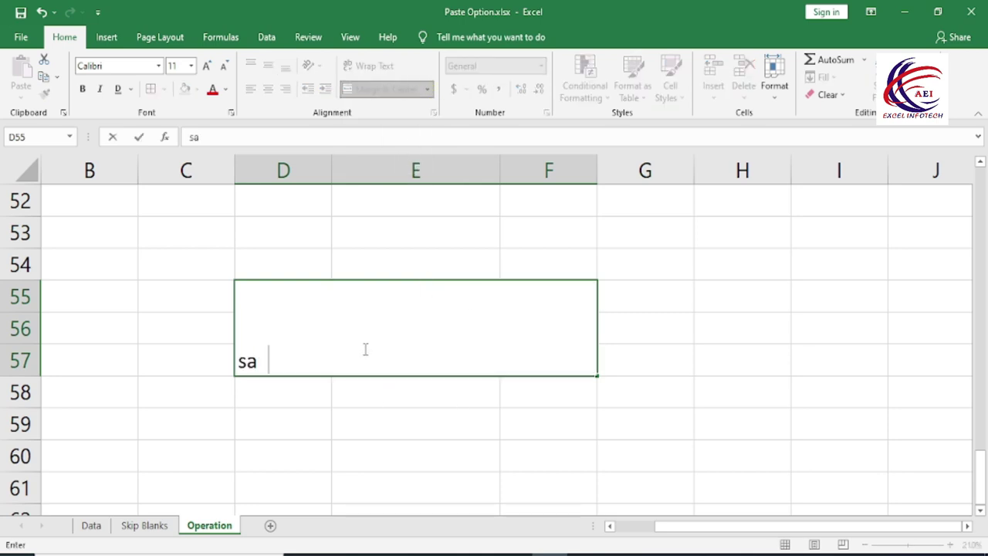
{"action": "type", "text": "asdasdas"}
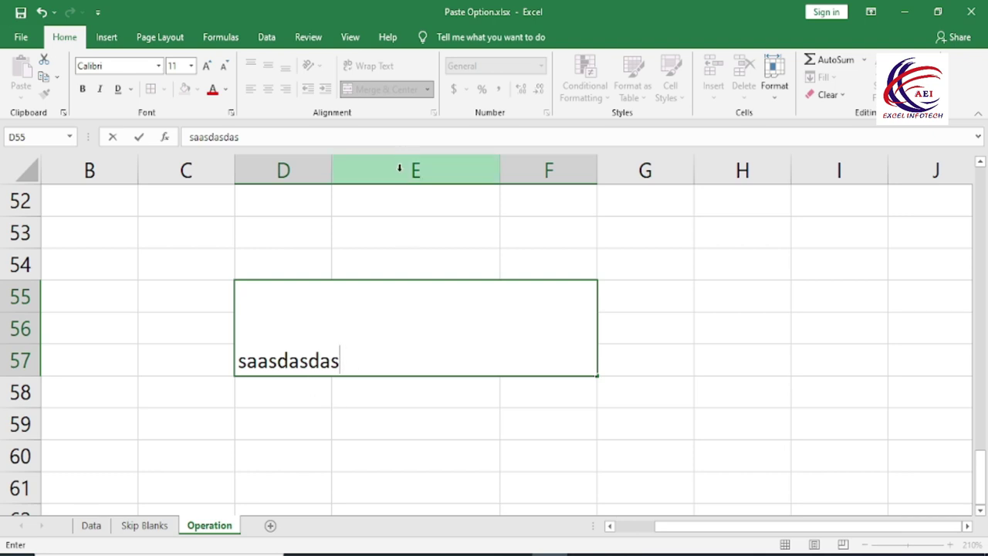
{"action": "left_click", "coordinate": [368, 411]}
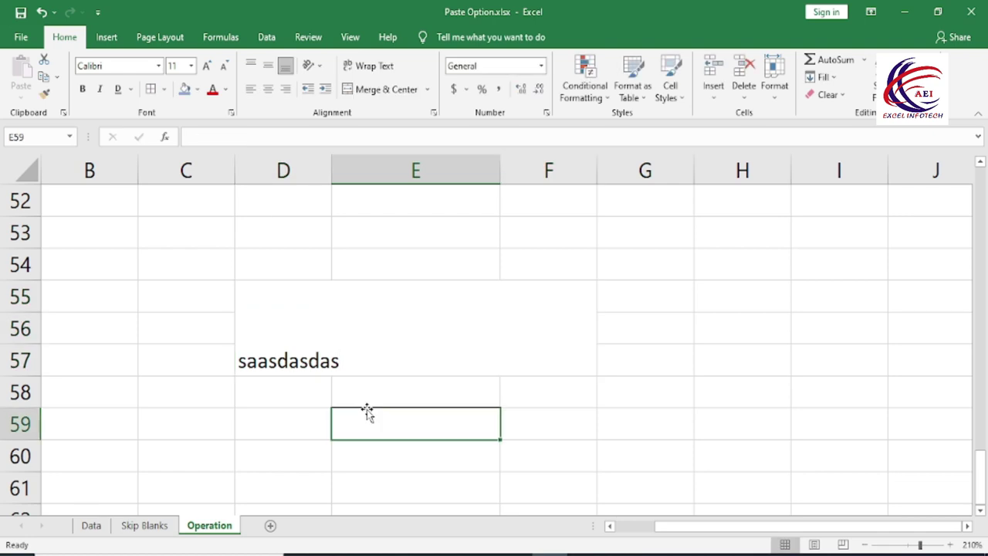
- Unmerge the D55:F57 block back into separate cells
{"action": "left_click", "coordinate": [347, 359]}
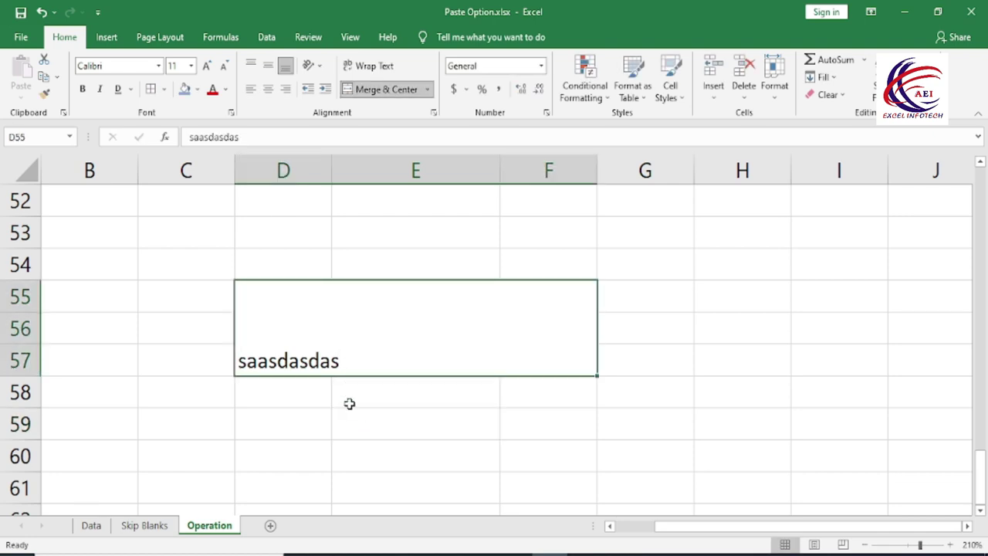
{"action": "scroll", "coordinate": [348, 403], "scroll_direction": "down", "scroll_amount": 2}
{"action": "scroll", "coordinate": [349, 404], "scroll_direction": "down", "scroll_amount": 1}
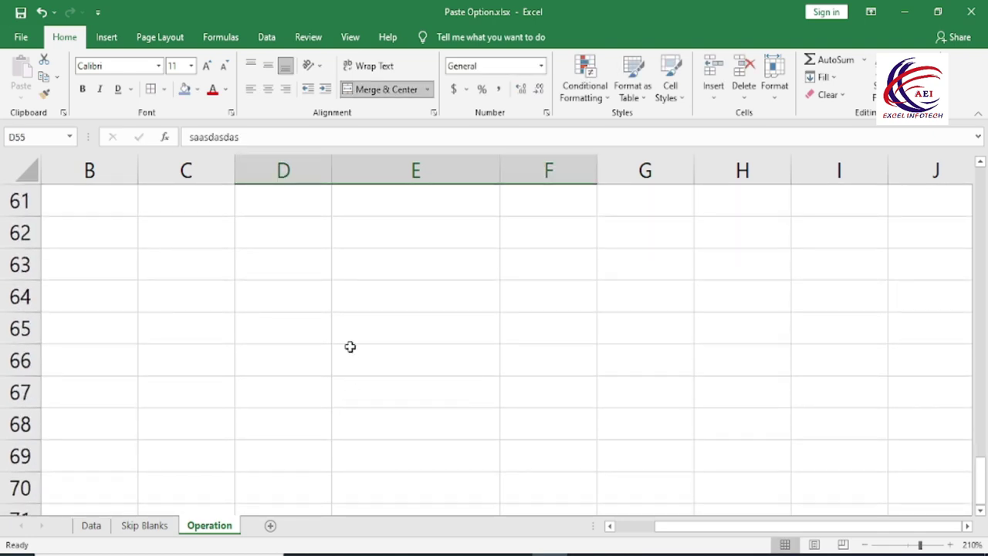
{"action": "left_click", "coordinate": [429, 91]}
{"action": "scroll", "coordinate": [381, 411], "scroll_direction": "up", "scroll_amount": 1}
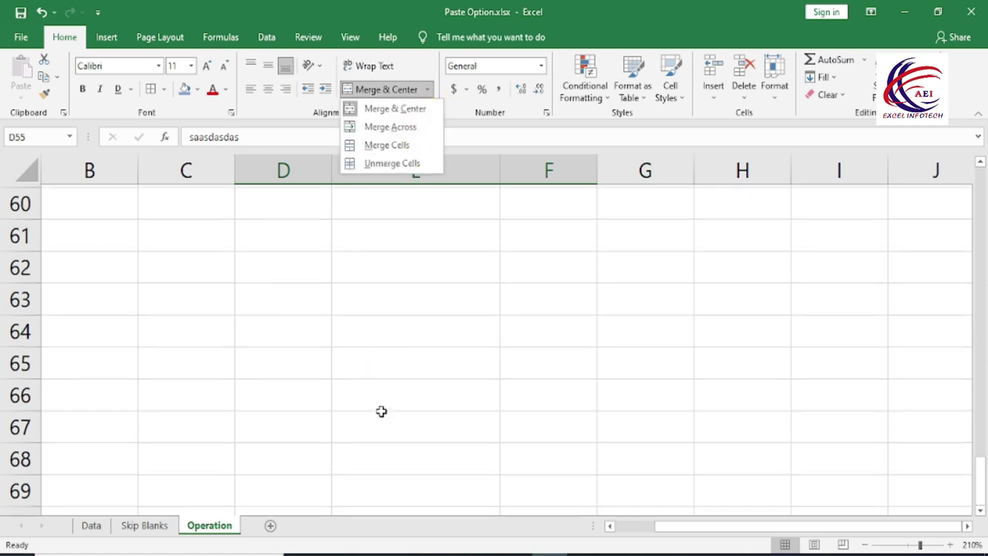
{"action": "scroll", "coordinate": [382, 411], "scroll_direction": "up", "scroll_amount": 3}
{"action": "left_click", "coordinate": [370, 319]}
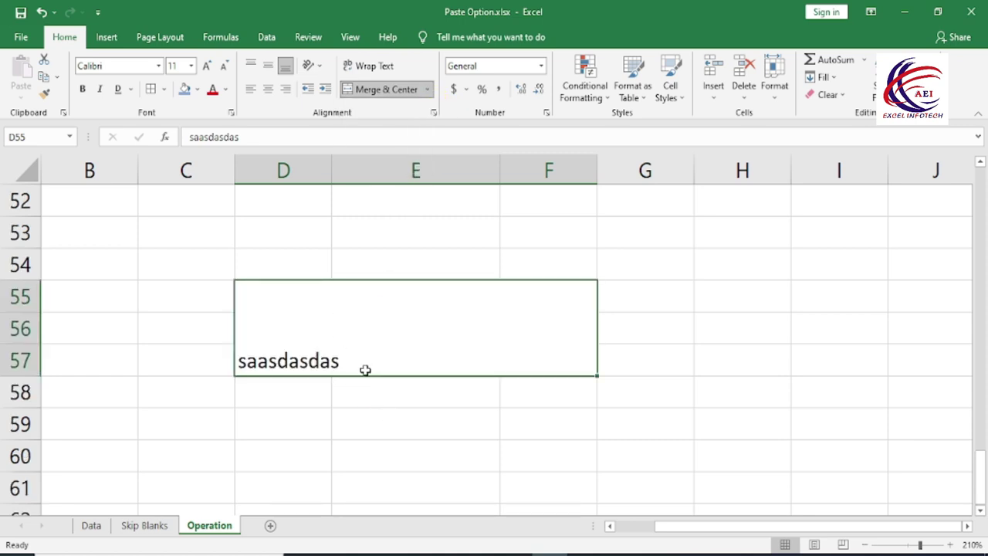
{"action": "left_click", "coordinate": [427, 89]}
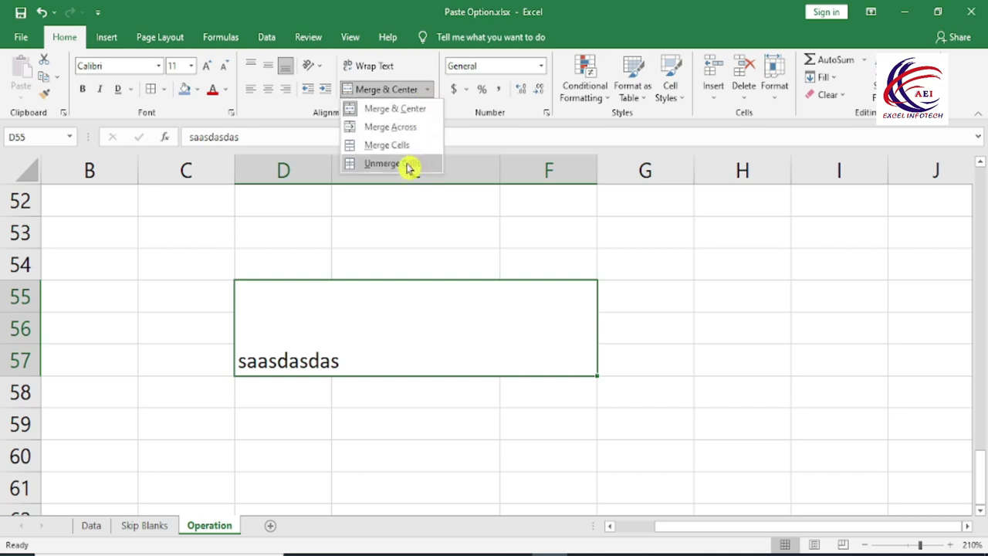
{"action": "left_click", "coordinate": [408, 163]}
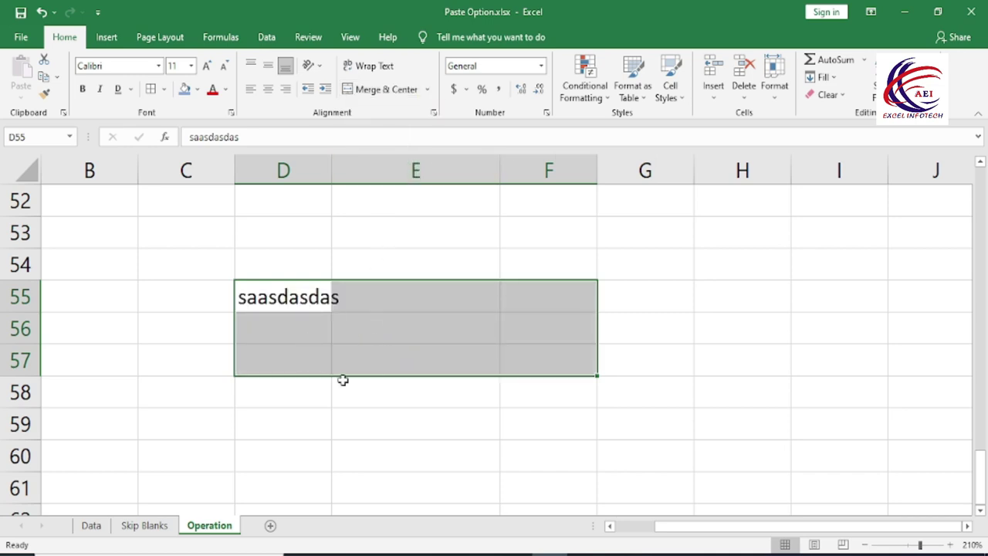
- Check the cells D55 to E58 to confirm the text sits only in D55
{"action": "left_click", "coordinate": [364, 394]}
{"action": "left_click", "coordinate": [318, 337]}
{"action": "left_click", "coordinate": [321, 299]}
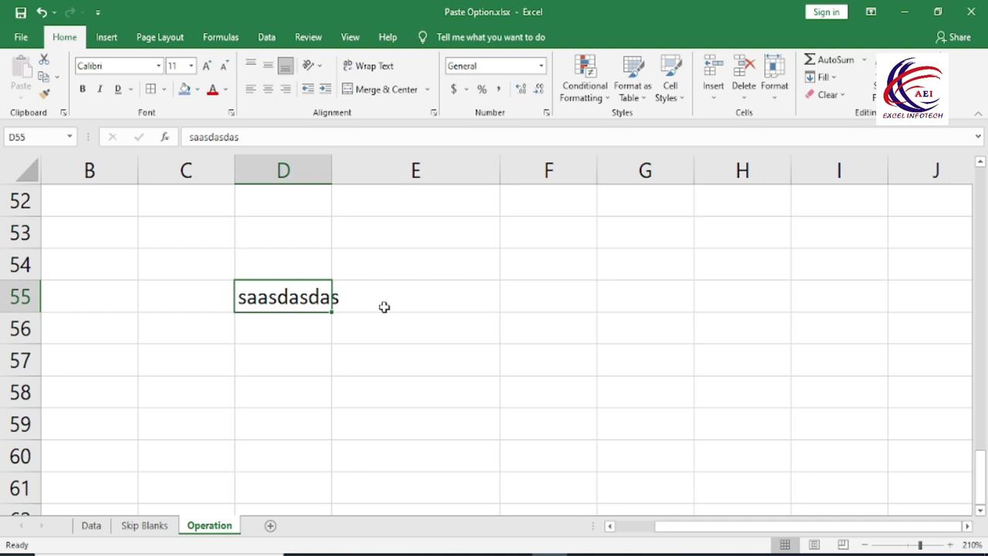
{"action": "left_click", "coordinate": [383, 307]}
{"action": "left_click", "coordinate": [339, 353]}
{"action": "left_click", "coordinate": [312, 354]}
{"action": "left_click", "coordinate": [318, 318]}
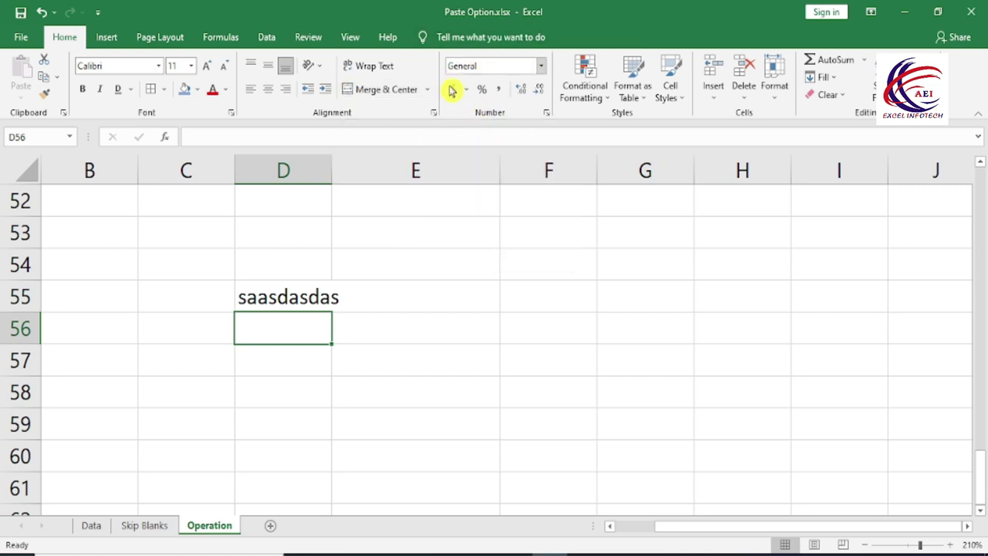
- Select the marks F4:I8 and format them as Number with two decimals
{"action": "scroll", "coordinate": [377, 322], "scroll_direction": "up", "scroll_amount": 9}
{"action": "scroll", "coordinate": [378, 322], "scroll_direction": "up", "scroll_amount": 7}
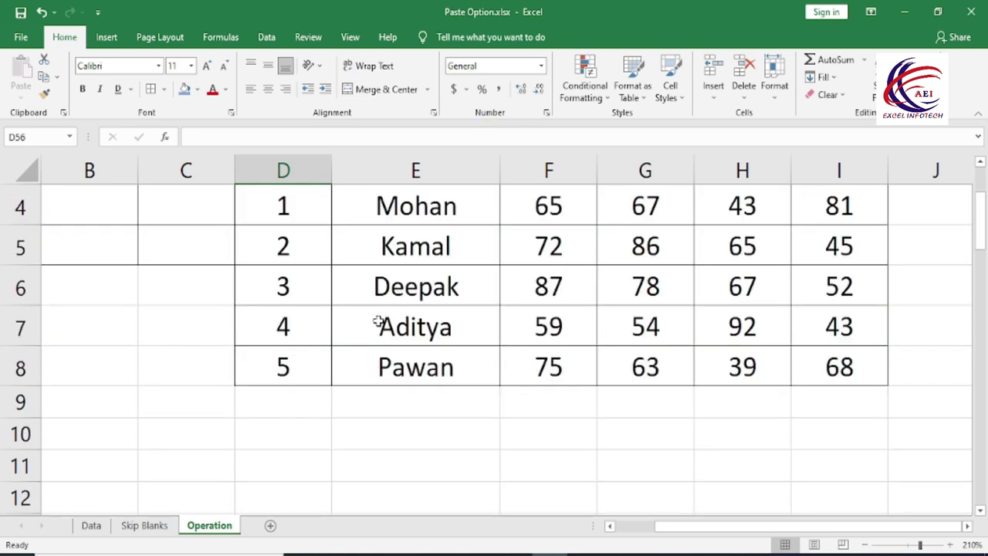
{"action": "scroll", "coordinate": [377, 322], "scroll_direction": "up", "scroll_amount": 1}
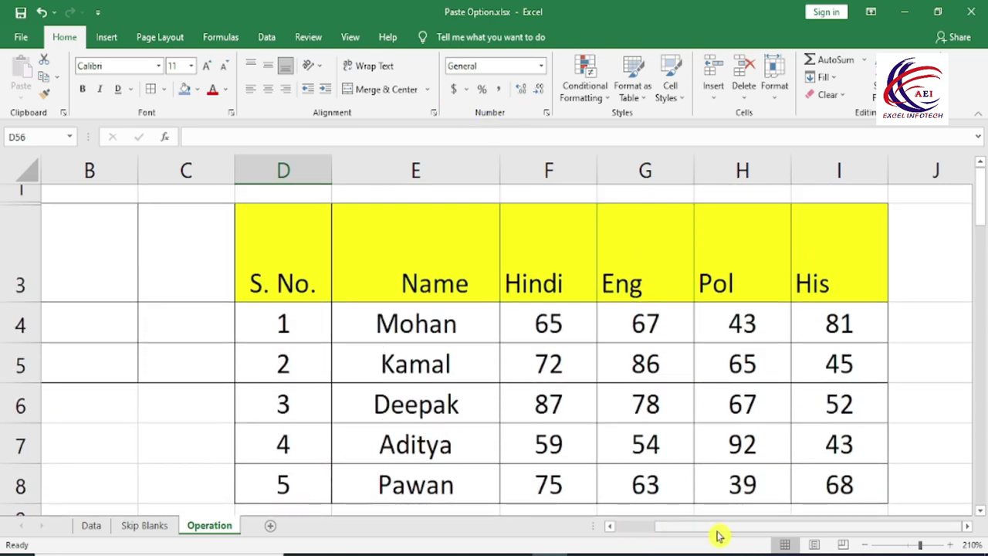
{"action": "mouse_move", "coordinate": [560, 340]}
{"action": "left_mouse_down"}
{"action": "mouse_move", "coordinate": [637, 402]}
{"action": "mouse_move", "coordinate": [827, 471]}
{"action": "left_mouse_up"}
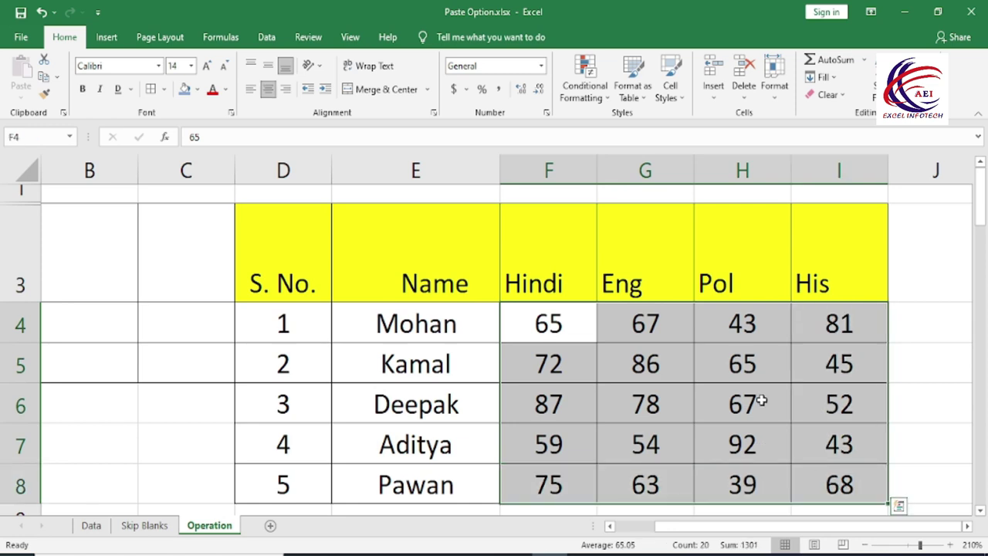
{"action": "left_click", "coordinate": [541, 67]}
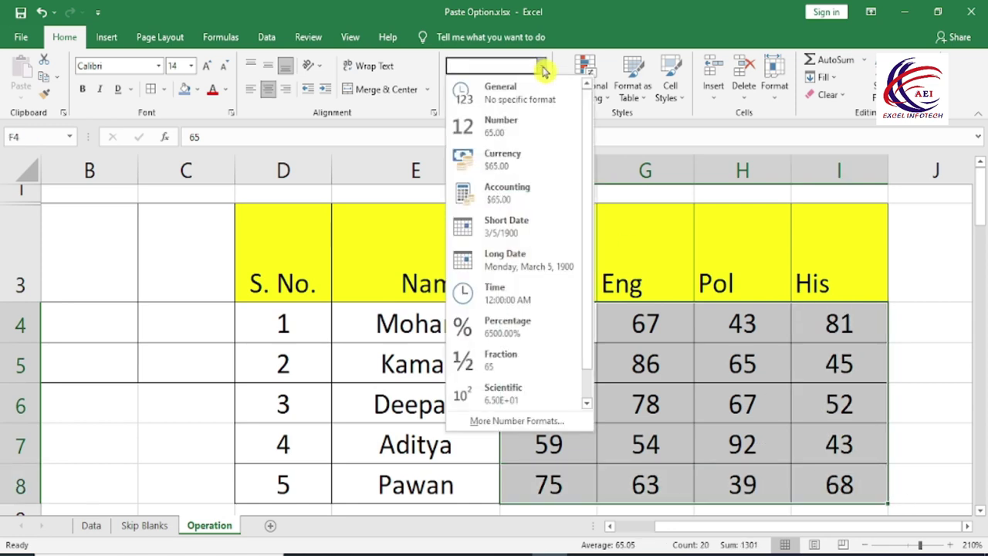
{"action": "left_click", "coordinate": [544, 68]}
{"action": "left_click", "coordinate": [543, 68]}
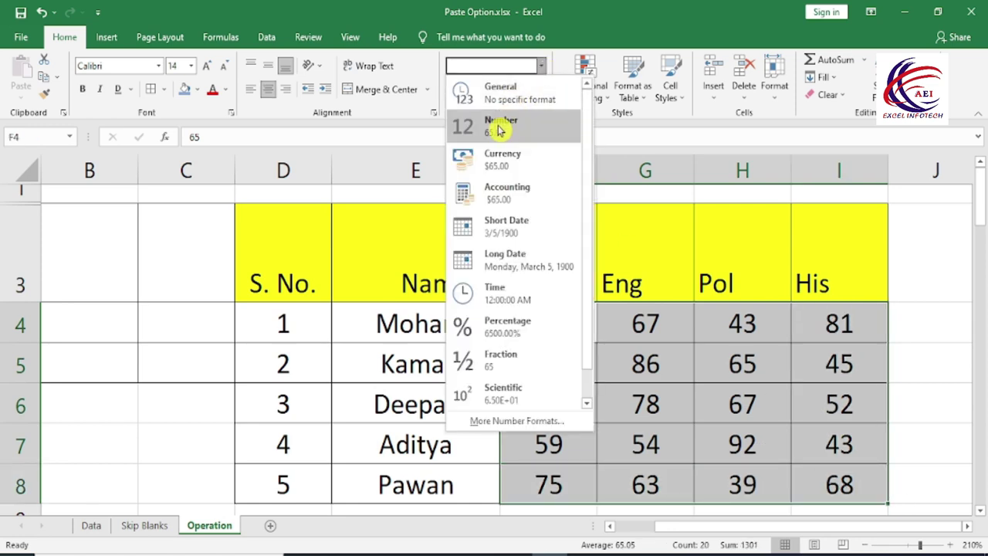
{"action": "left_click", "coordinate": [510, 131]}
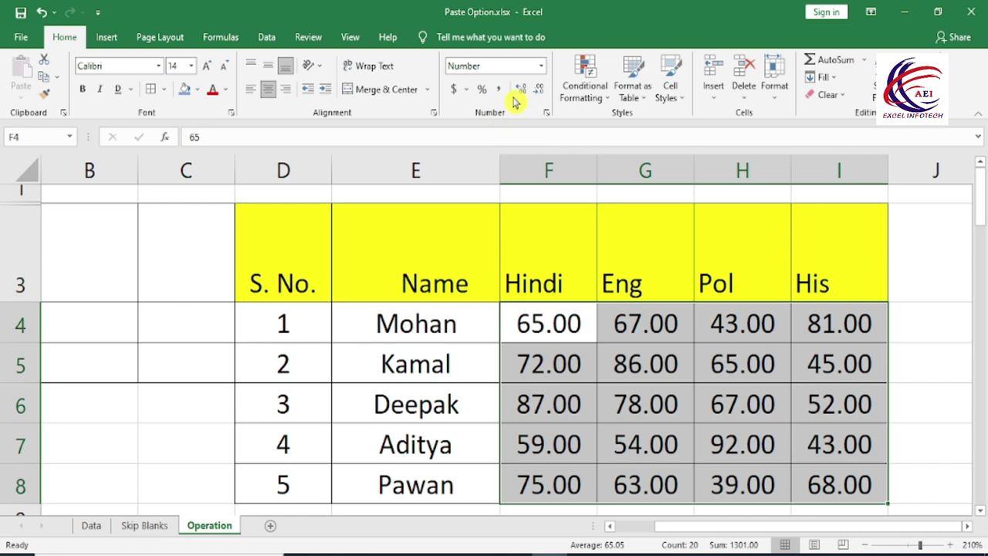
- Switch the marks to Currency format, showing values like $65.00
{"action": "left_click", "coordinate": [541, 65]}
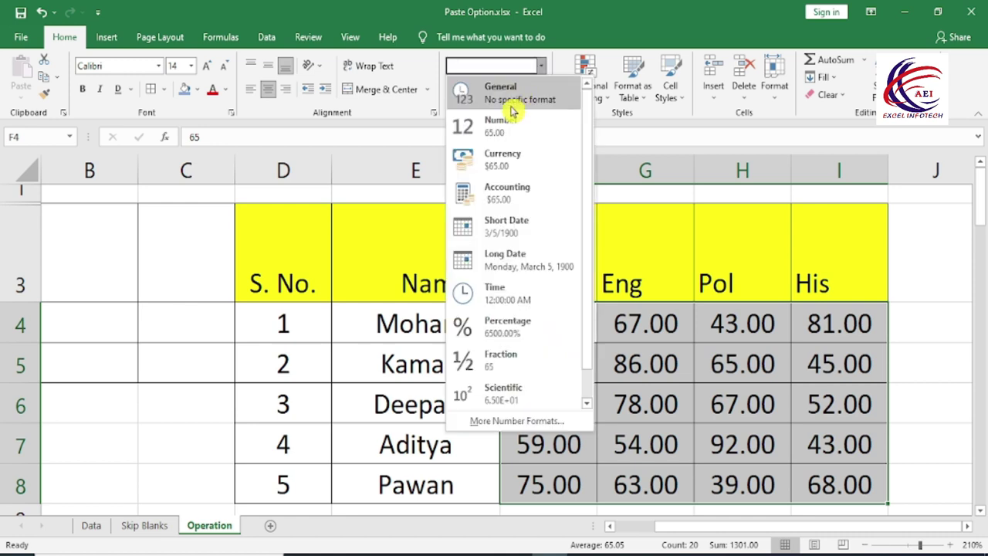
{"action": "left_click", "coordinate": [520, 165]}
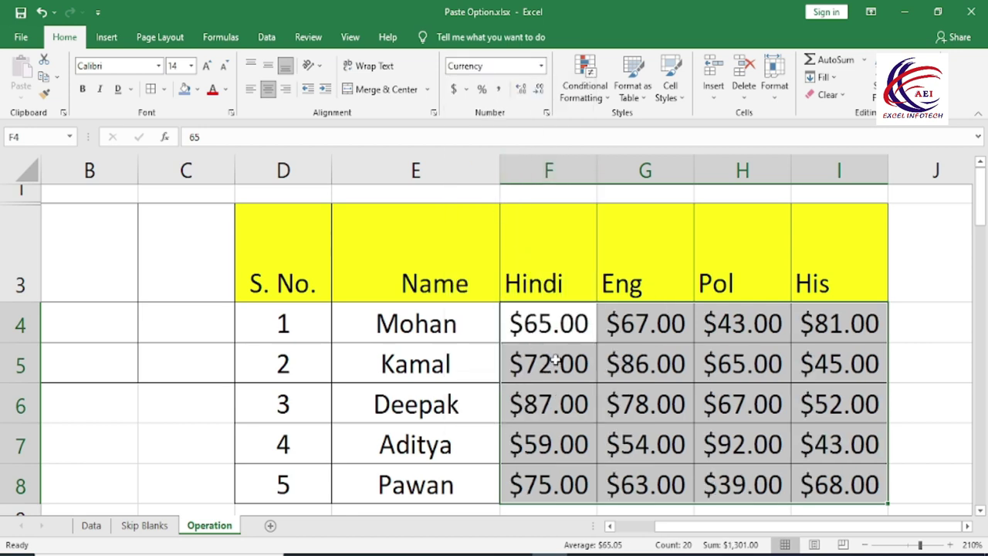
{"action": "left_click", "coordinate": [466, 90]}
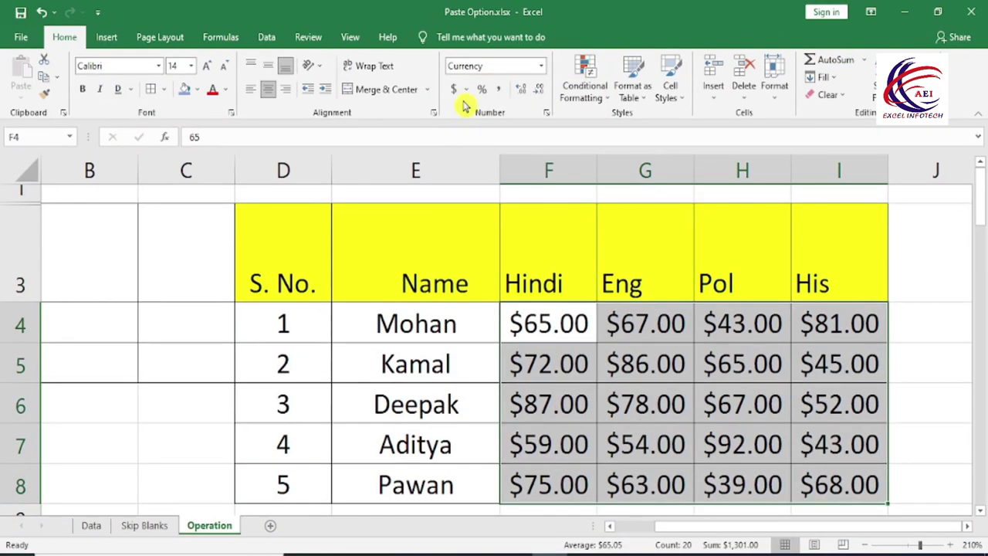
{"action": "left_click", "coordinate": [466, 89]}
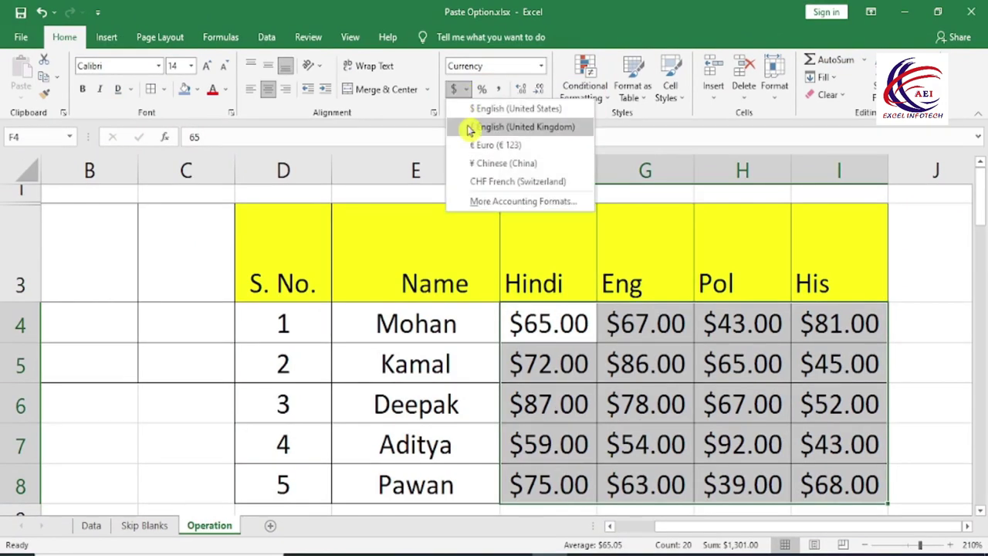
{"action": "left_click", "coordinate": [498, 205]}
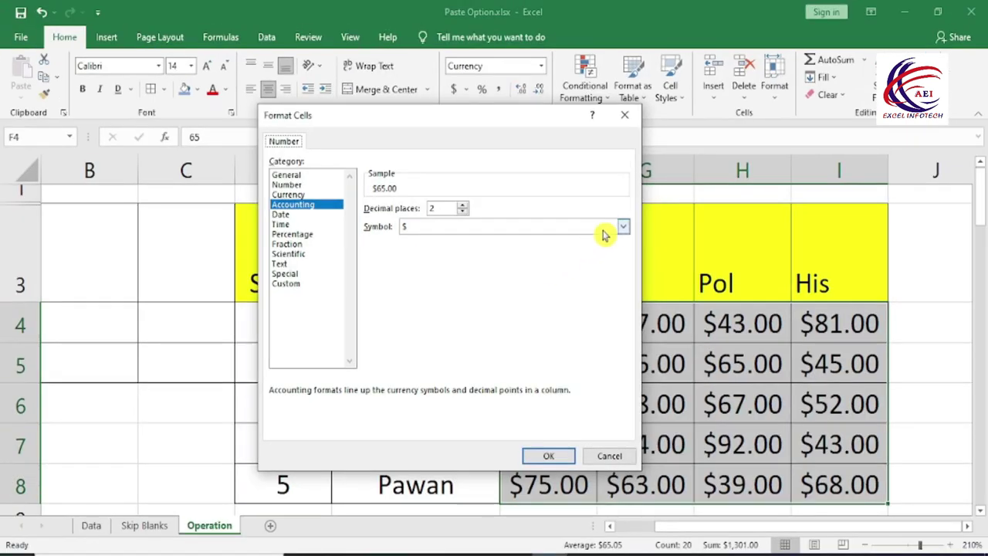
{"action": "left_click", "coordinate": [623, 226]}
{"action": "left_click_drag", "start_coordinate": [625, 260], "coordinate": [626, 279]}
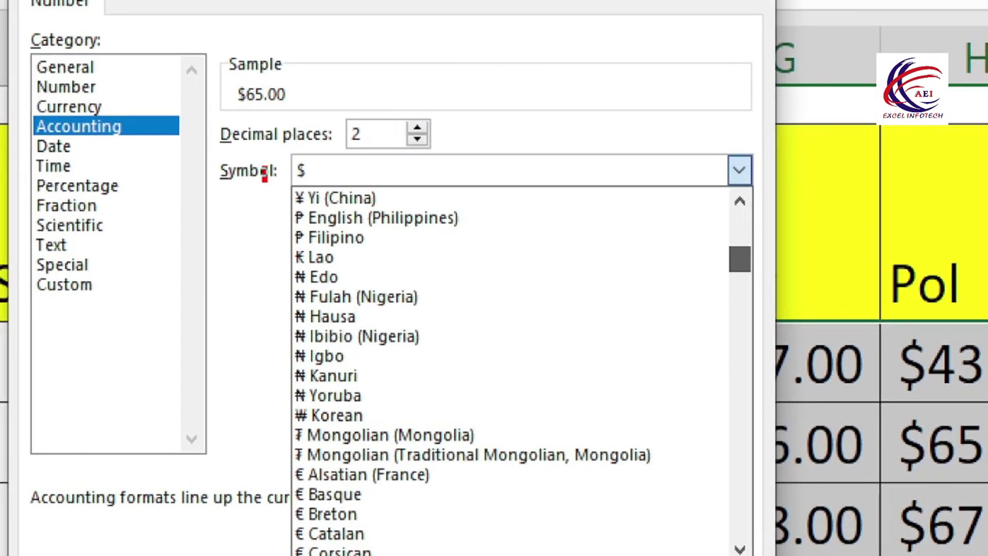
{"action": "key", "text": "Escape"}
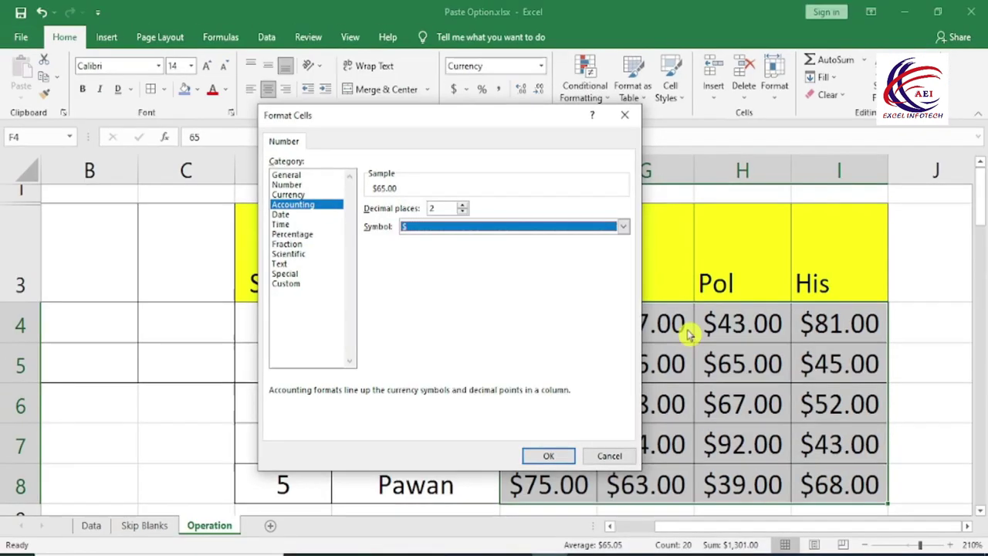
{"action": "key", "text": "Escape"}
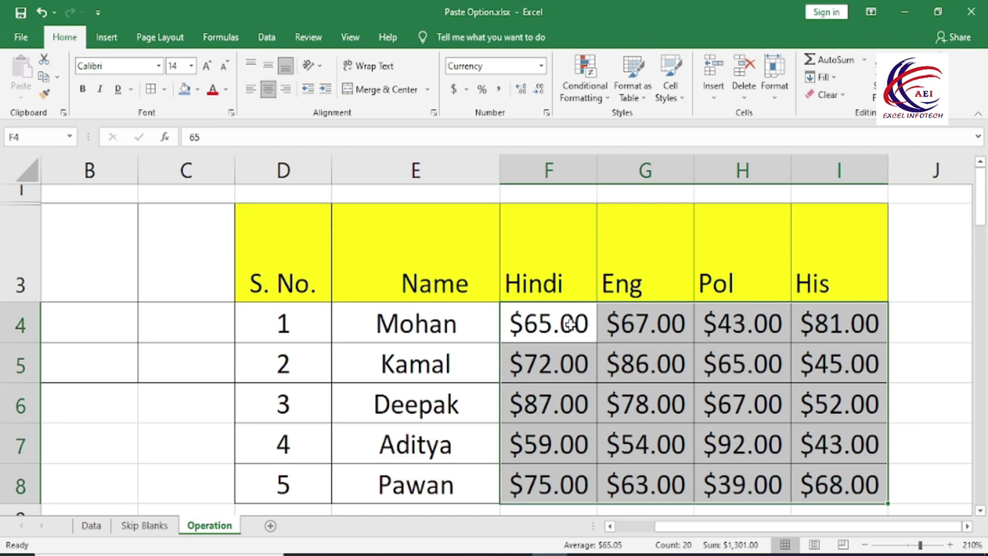
- Try Accounting and Short Date number formats on the marks
{"action": "left_click", "coordinate": [542, 66]}
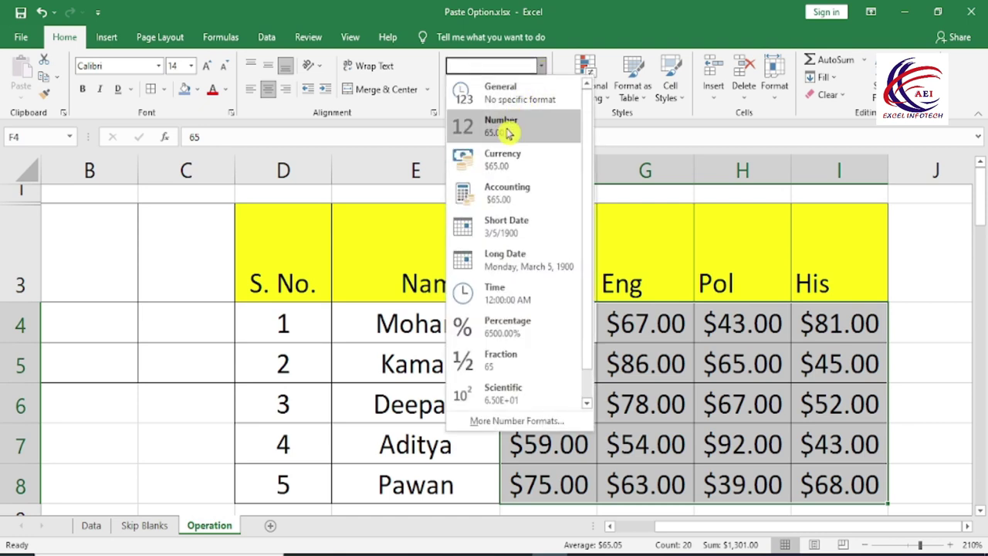
{"action": "left_click", "coordinate": [517, 193]}
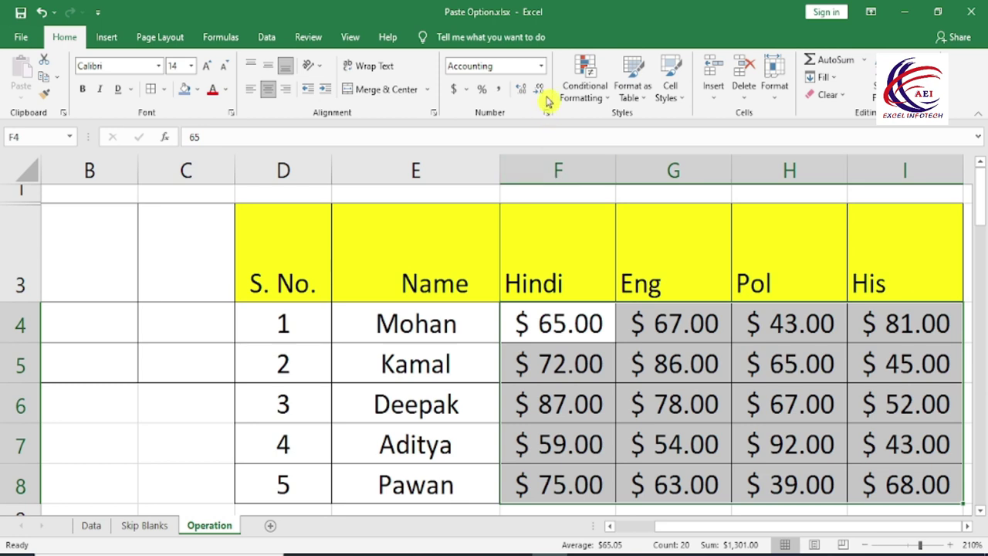
{"action": "left_click", "coordinate": [541, 65]}
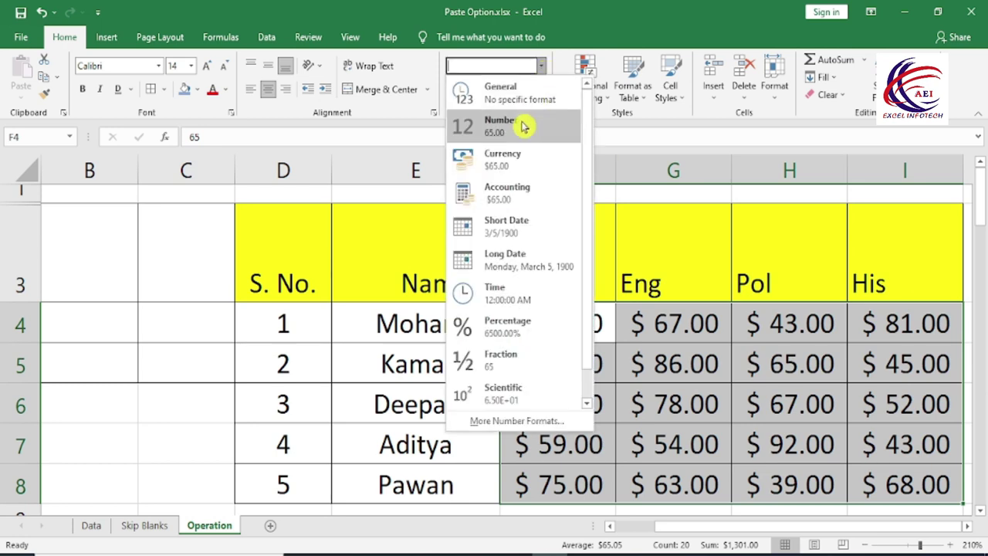
{"action": "left_click", "coordinate": [533, 227]}
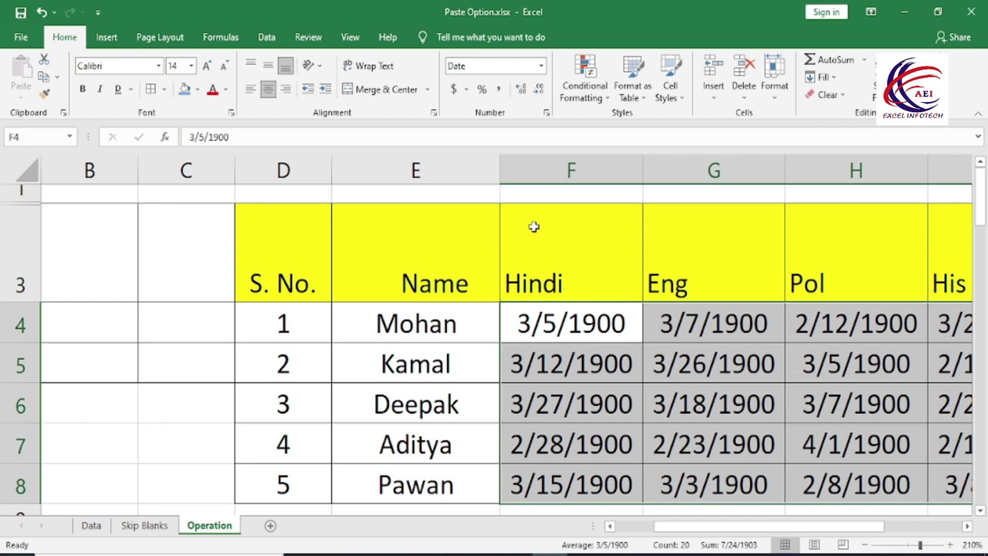
{"action": "left_click", "coordinate": [541, 66]}
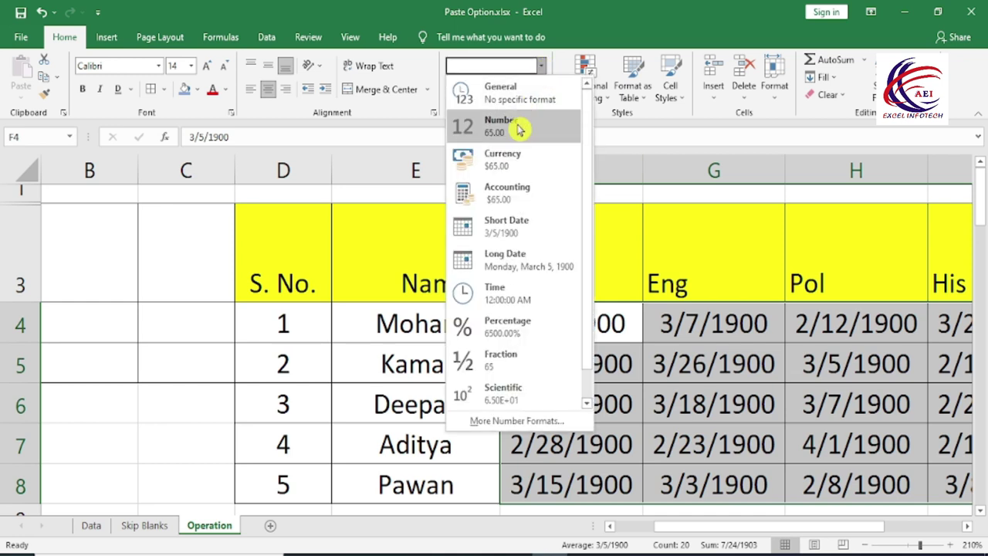
{"action": "key", "text": "Escape"}
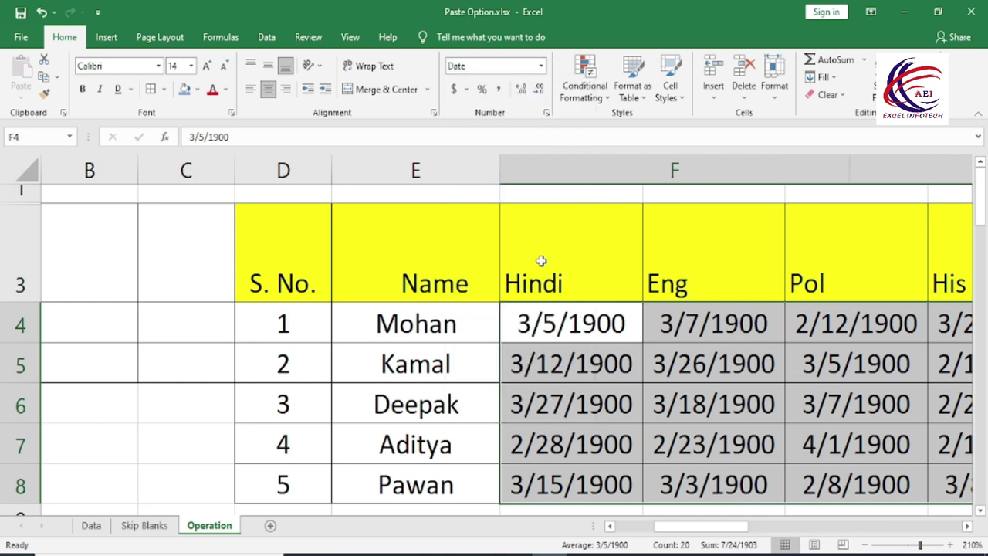
- Apply Time, Percentage and Fraction formats to the marks in turn
{"action": "left_click_drag", "start_coordinate": [688, 531], "coordinate": [760, 543]}
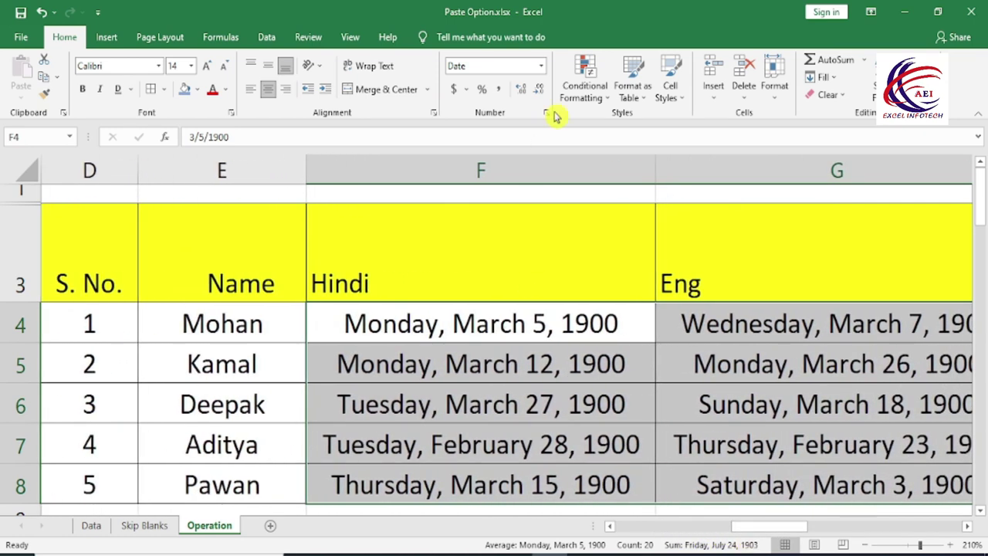
{"action": "left_click", "coordinate": [543, 72]}
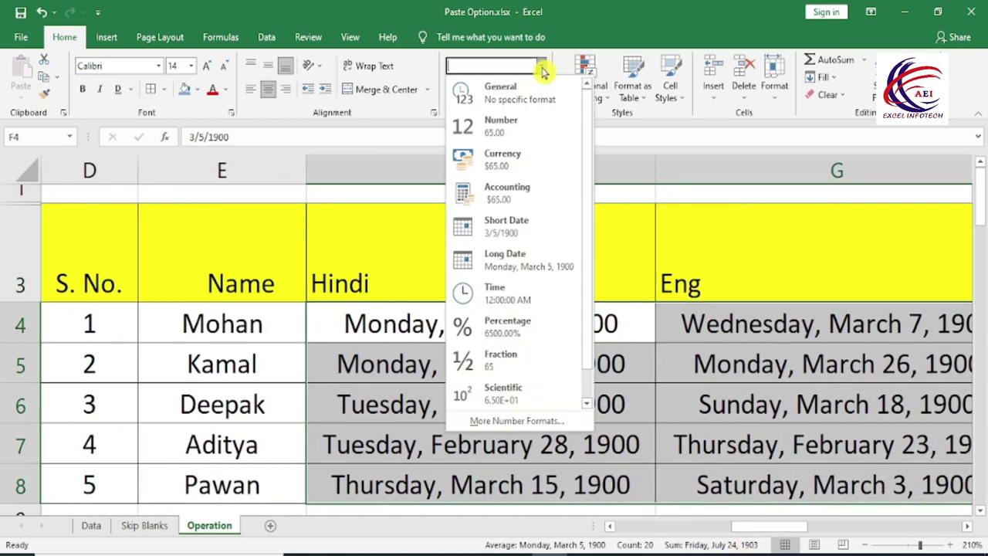
{"action": "left_click", "coordinate": [509, 288]}
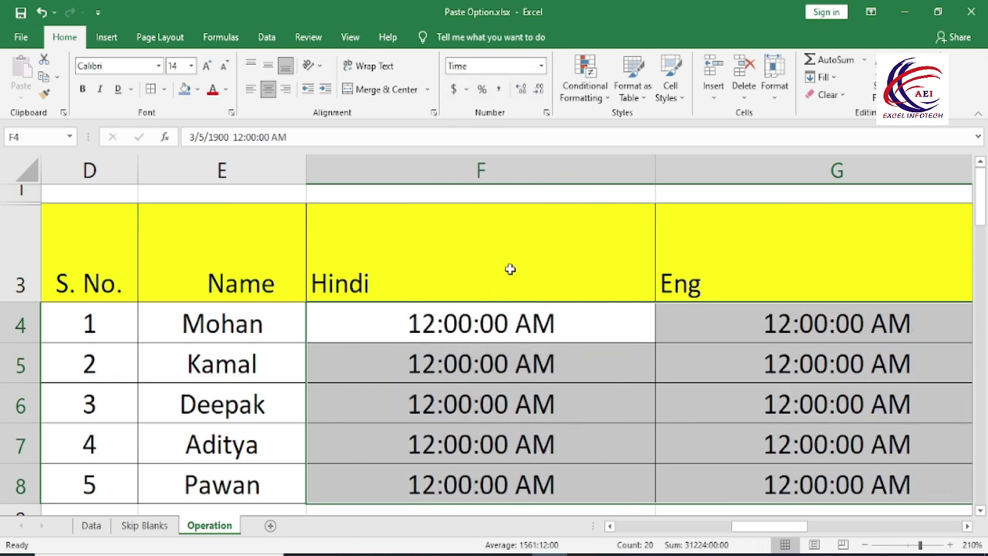
{"action": "left_click", "coordinate": [543, 67]}
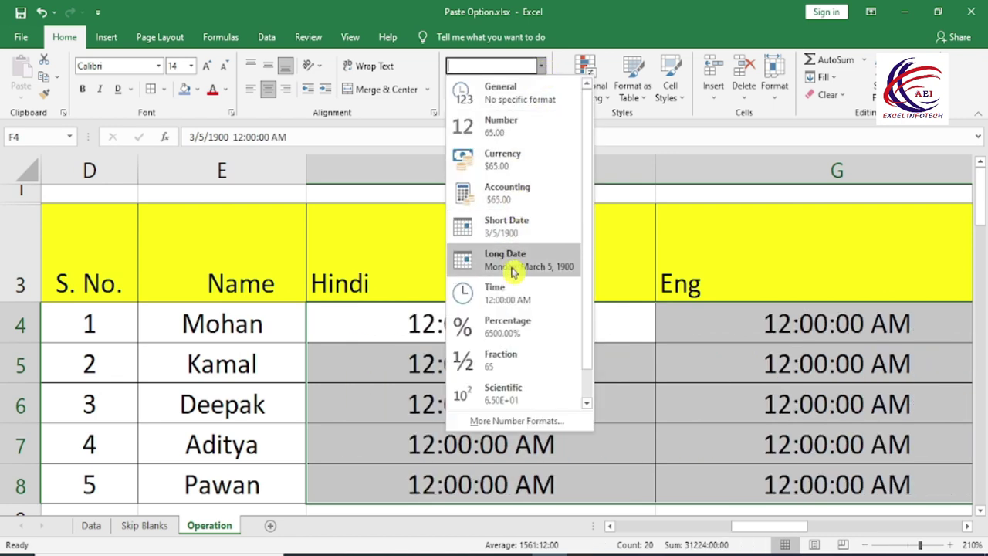
{"action": "left_click", "coordinate": [512, 328]}
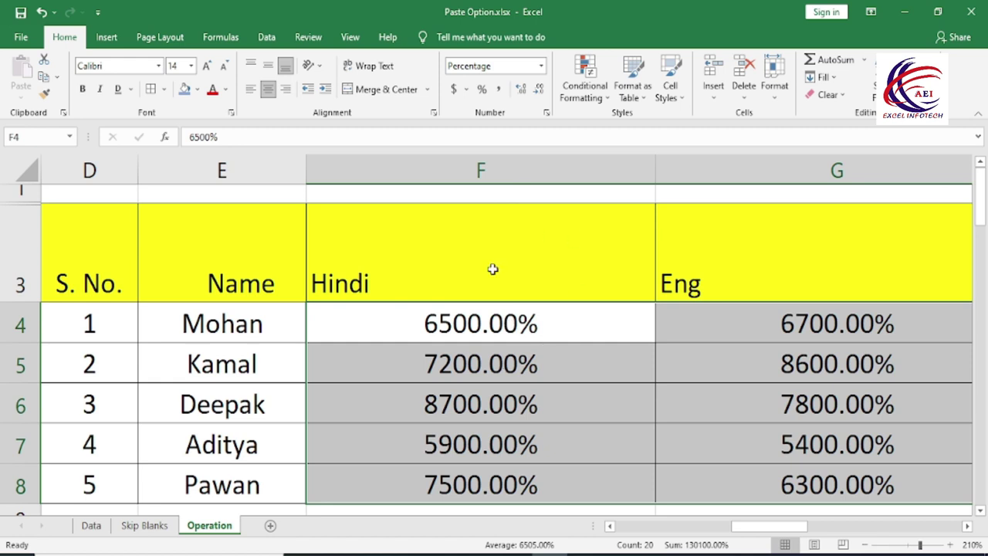
{"action": "left_click", "coordinate": [543, 66]}
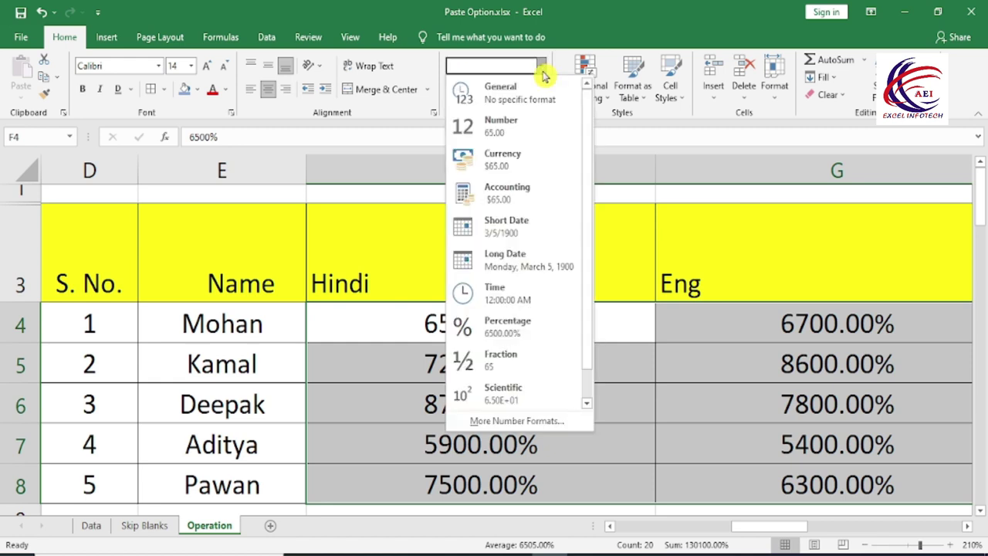
{"action": "left_click", "coordinate": [538, 366]}
- Apply Scientific, then Text format so the marks show as plain 65 and 67
{"action": "scroll", "coordinate": [491, 392], "scroll_direction": "down", "scroll_amount": 3}
{"action": "scroll", "coordinate": [491, 392], "scroll_direction": "up", "scroll_amount": 3}
{"action": "left_click", "coordinate": [542, 68]}
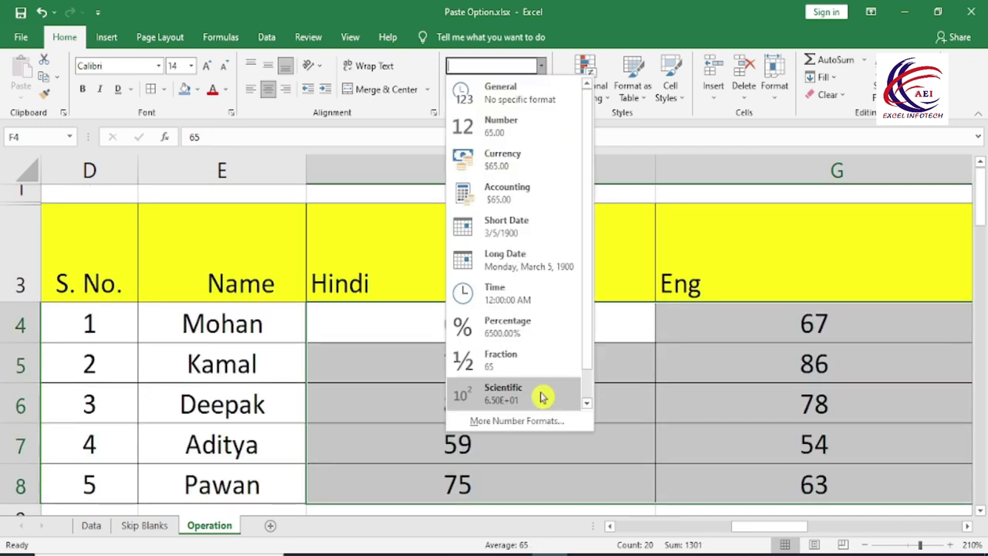
{"action": "left_click", "coordinate": [528, 398]}
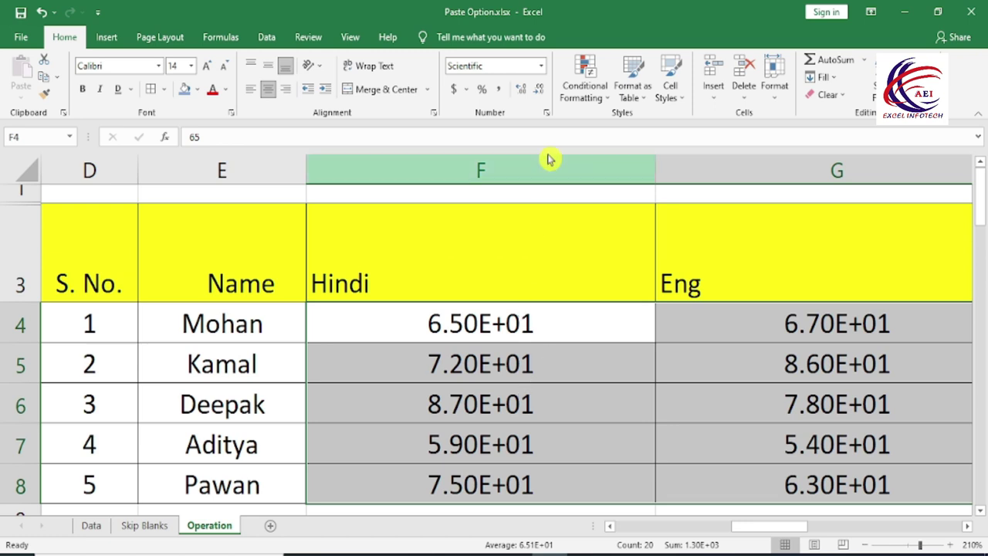
{"action": "left_click", "coordinate": [542, 65]}
{"action": "scroll", "coordinate": [504, 334], "scroll_direction": "down", "scroll_amount": 1}
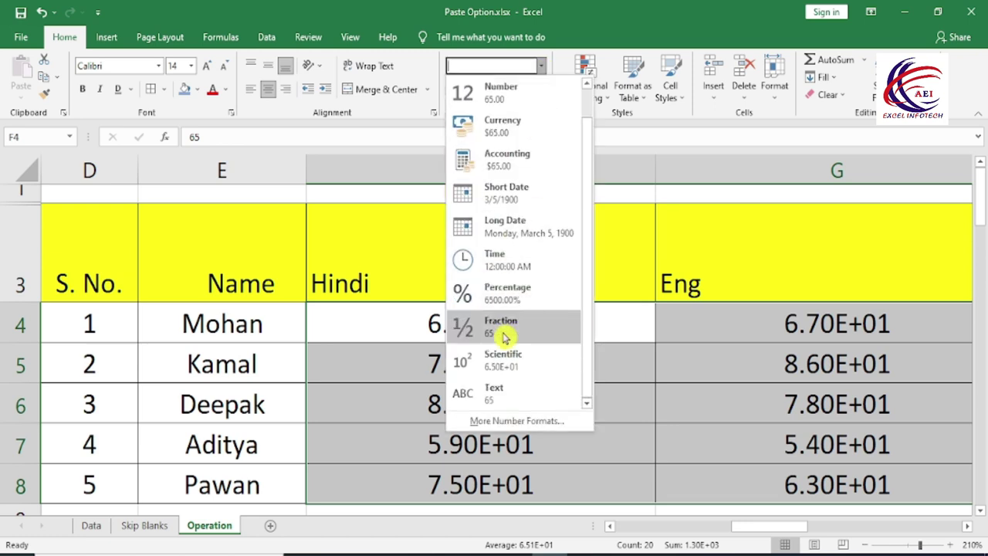
{"action": "scroll", "coordinate": [505, 337], "scroll_direction": "up", "scroll_amount": 1}
{"action": "scroll", "coordinate": [521, 311], "scroll_direction": "down", "scroll_amount": 1}
{"action": "left_click", "coordinate": [507, 394]}
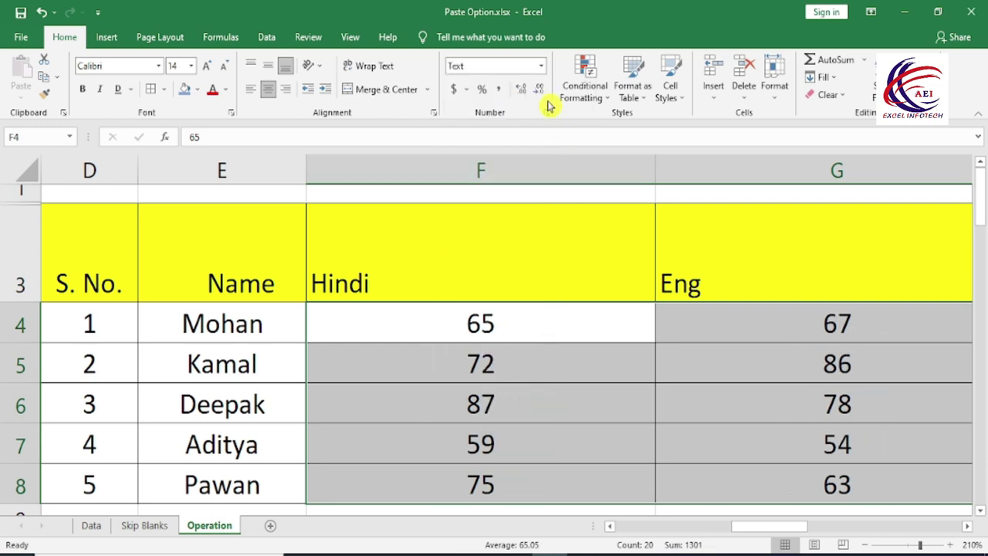
{"action": "left_click", "coordinate": [542, 67]}
{"action": "left_click_drag", "start_coordinate": [585, 325], "coordinate": [585, 230]}
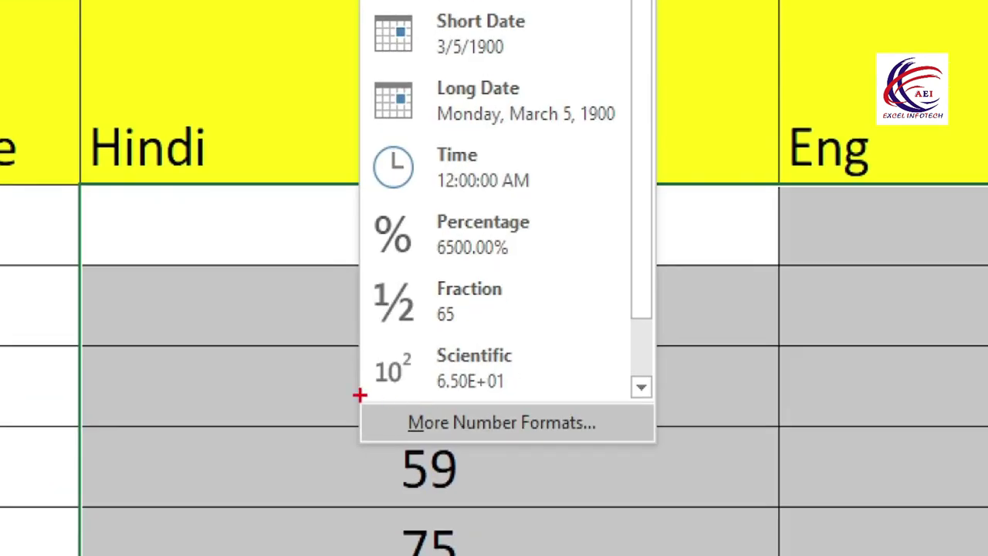
{"action": "left_click_drag", "start_coordinate": [359, 395], "coordinate": [699, 475]}
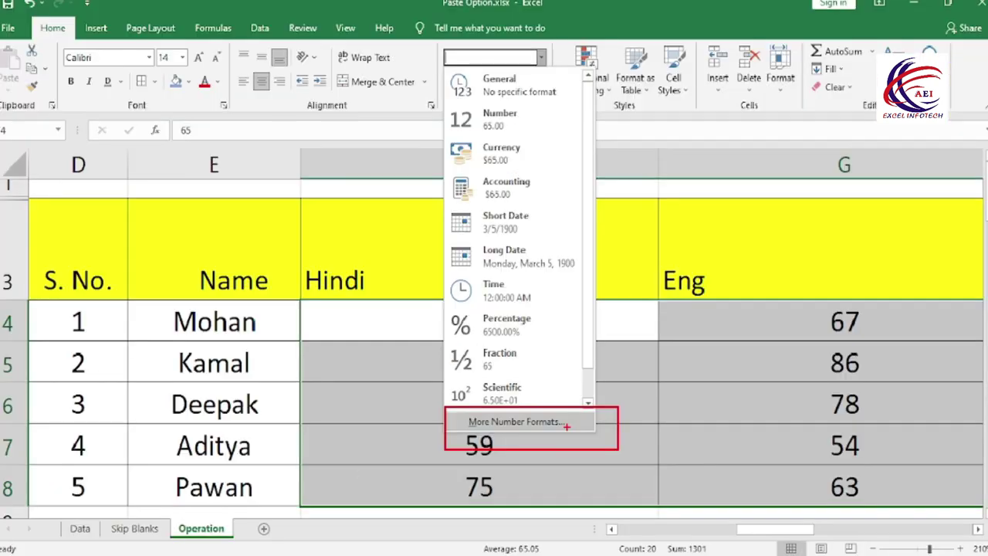
{"action": "key", "text": "Escape"}
{"action": "left_click", "coordinate": [542, 66]}
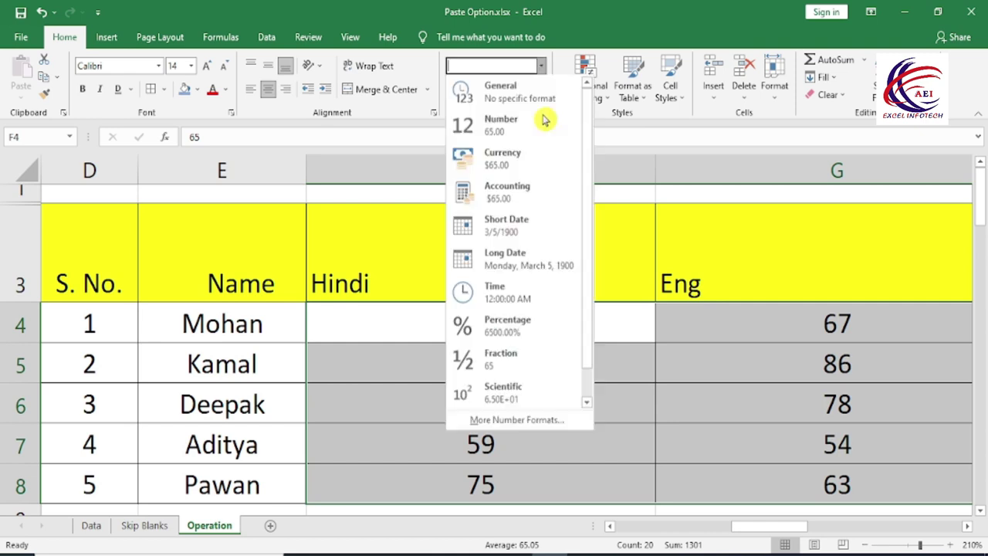
{"action": "left_click", "coordinate": [519, 420]}
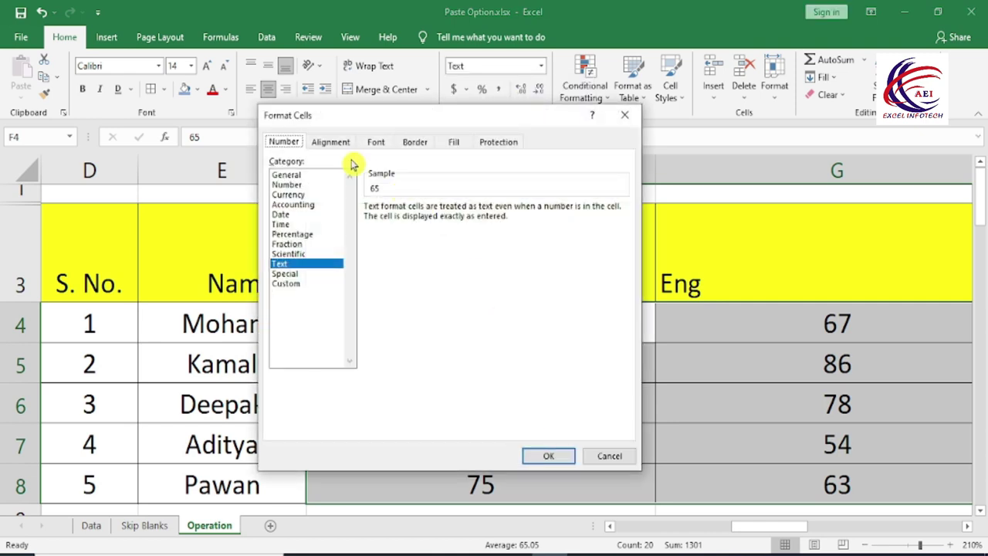
{"action": "left_click_drag", "start_coordinate": [375, 116], "coordinate": [461, 97]}
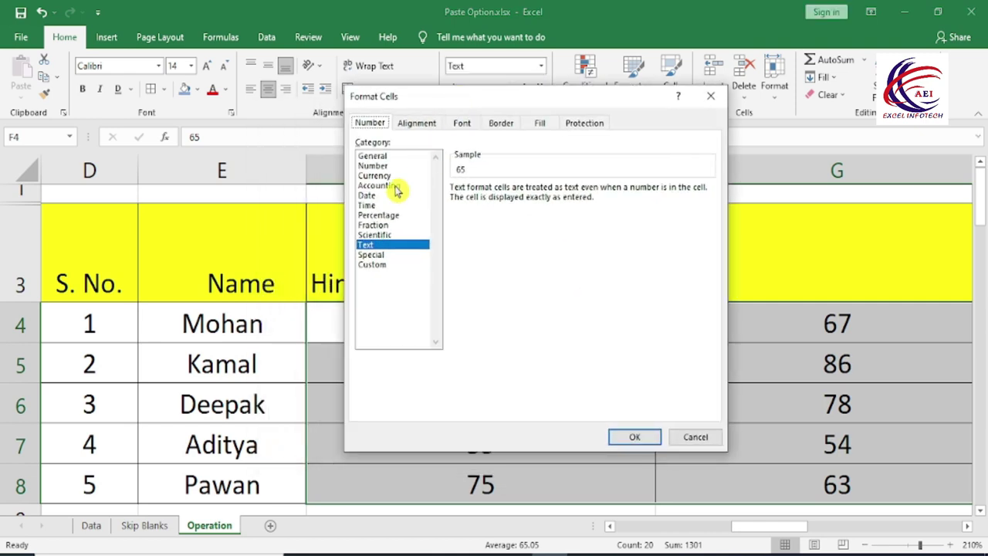
{"action": "key", "text": "ctrl+1"}
{"action": "mouse_move", "coordinate": [332, 141]}
{"action": "left_mouse_down"}
{"action": "mouse_move", "coordinate": [463, 308]}
{"action": "mouse_move", "coordinate": [441, 293]}
{"action": "mouse_move", "coordinate": [467, 257]}
{"action": "left_mouse_up"}
{"action": "left_click_drag", "start_coordinate": [418, 314], "coordinate": [462, 303]}
{"action": "left_click_drag", "start_coordinate": [426, 346], "coordinate": [465, 329]}
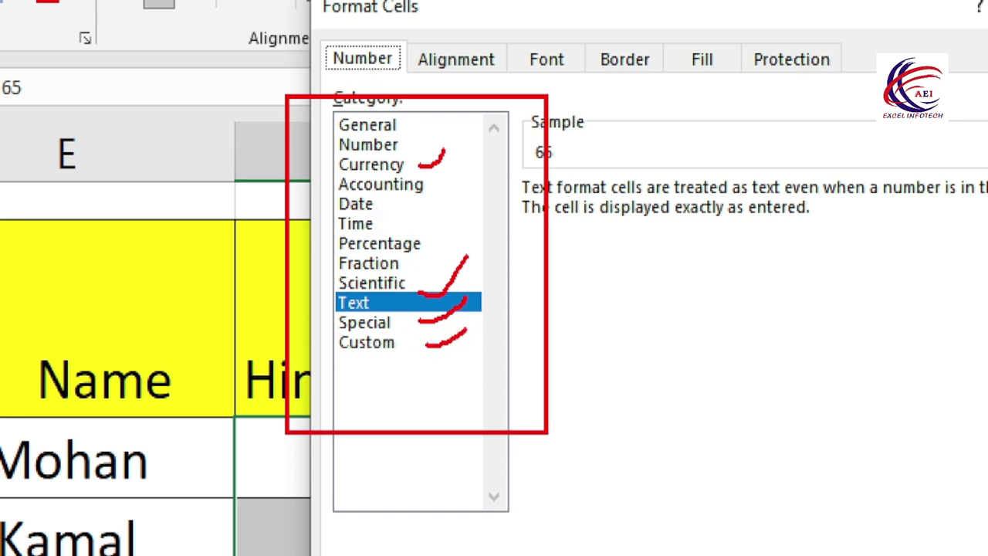
{"action": "left_click_drag", "start_coordinate": [317, 103], "coordinate": [447, 376]}
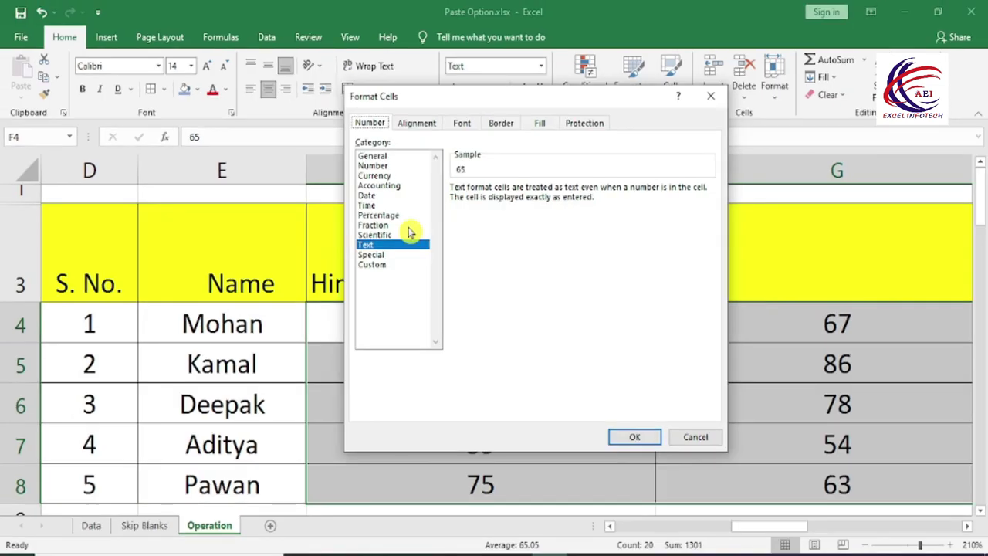
{"action": "key", "text": "Return"}
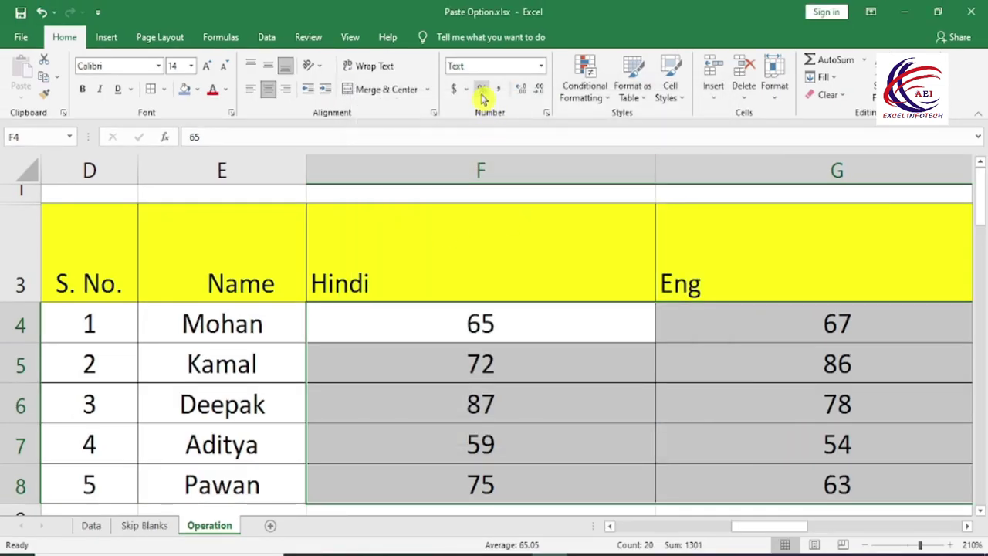
- Apply Percent Style, then switch the Hindi marks to Accounting format
{"action": "left_click", "coordinate": [482, 94]}
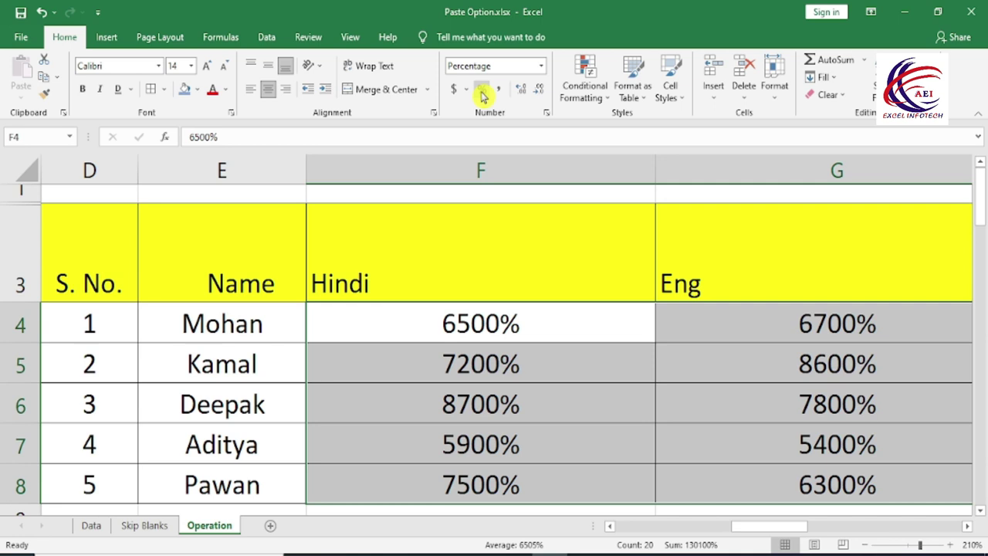
{"action": "left_click", "coordinate": [541, 65]}
{"action": "left_click", "coordinate": [609, 176]}
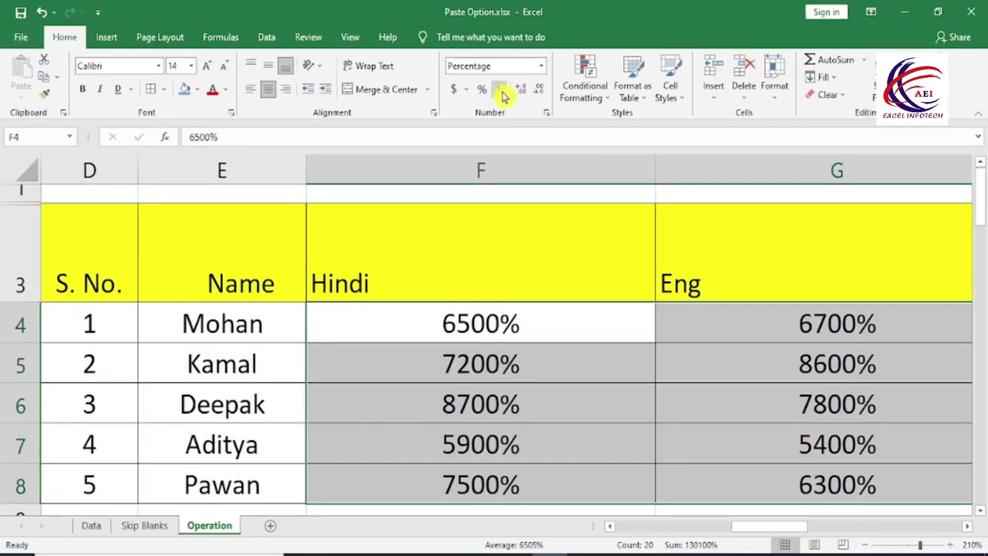
{"action": "left_click", "coordinate": [500, 91]}
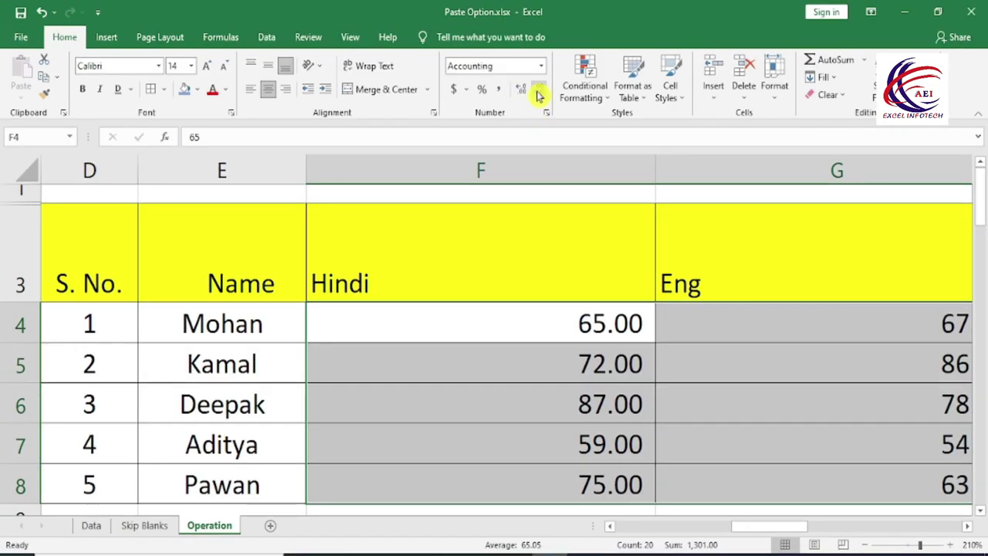
- Adjust decimal places up and down until the marks show two decimals, like 65.00
{"action": "left_click", "coordinate": [539, 94]}
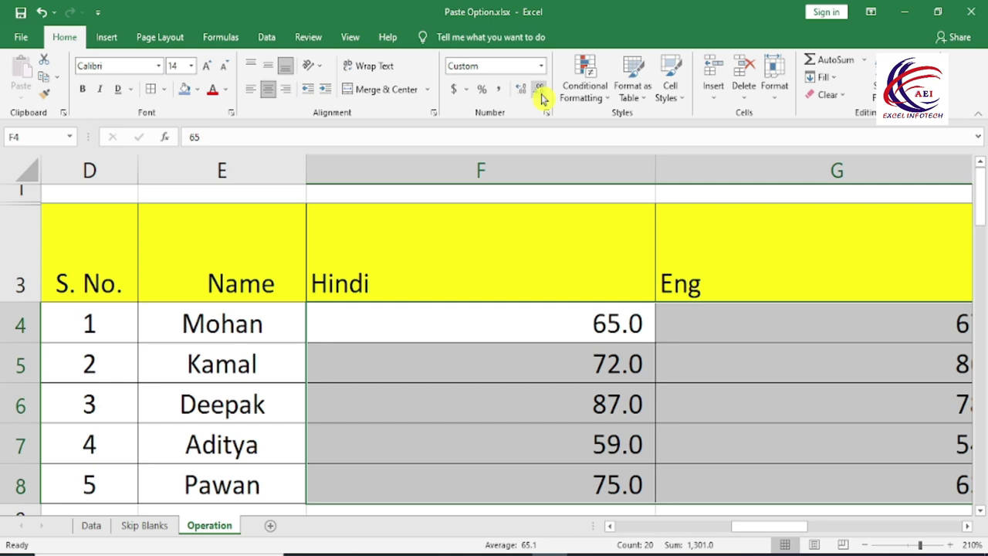
{"action": "left_click", "coordinate": [539, 94]}
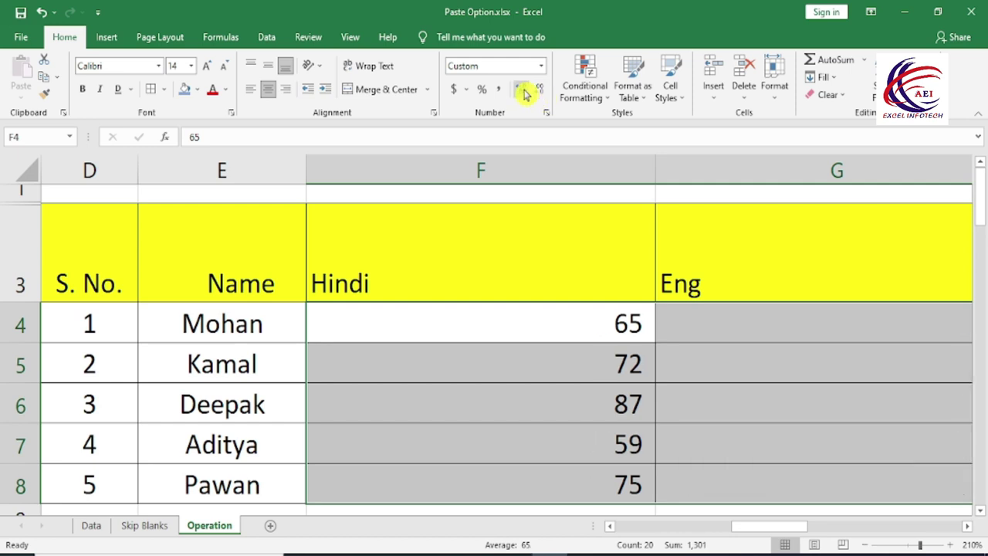
{"action": "left_click", "coordinate": [522, 91]}
{"action": "left_click", "coordinate": [522, 91]}
{"action": "left_click", "coordinate": [522, 92]}
{"action": "left_click", "coordinate": [522, 91]}
{"action": "left_click", "coordinate": [521, 92]}
{"action": "left_click", "coordinate": [522, 92]}
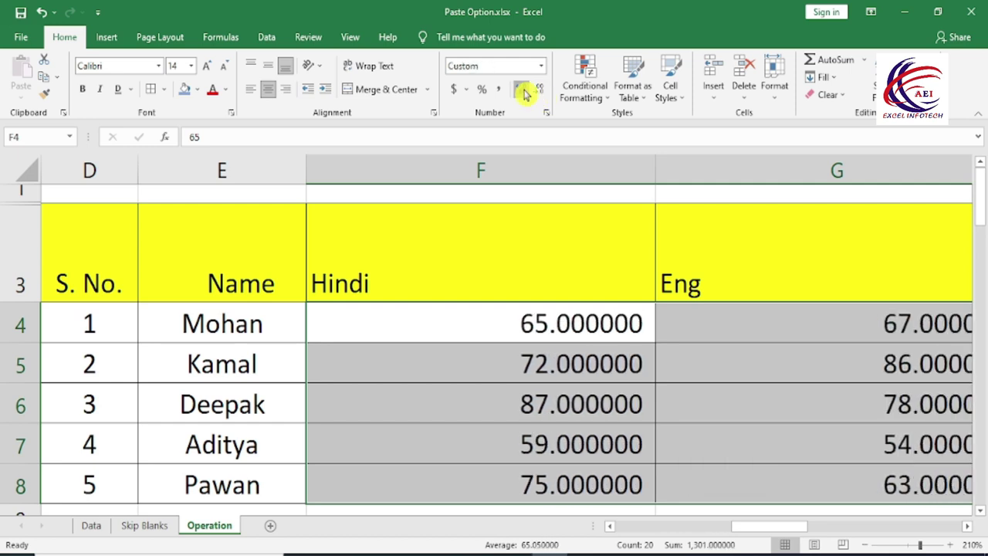
{"action": "left_click", "coordinate": [524, 94]}
{"action": "left_click", "coordinate": [524, 94]}
{"action": "left_click", "coordinate": [524, 93]}
{"action": "left_click", "coordinate": [524, 93]}
{"action": "left_click", "coordinate": [540, 95]}
{"action": "left_click", "coordinate": [541, 94]}
{"action": "left_click", "coordinate": [541, 94]}
{"action": "left_click", "coordinate": [540, 94]}
{"action": "left_click", "coordinate": [540, 94]}
{"action": "left_click", "coordinate": [540, 94]}
{"action": "left_click", "coordinate": [541, 94]}
{"action": "left_click", "coordinate": [540, 95]}
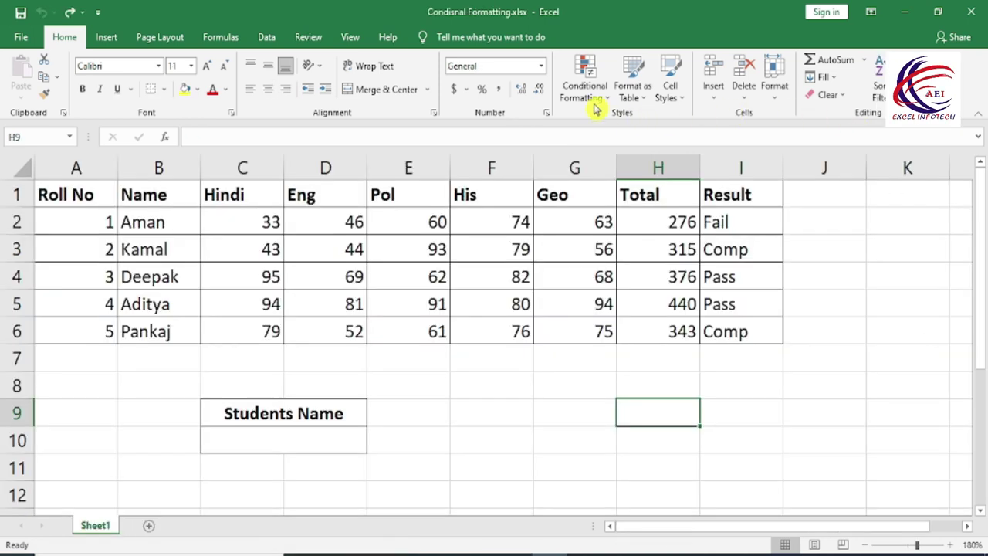
- Preview the Conditional Formatting Highlight Cells Rules menu, then select the marks C2:G6
{"action": "left_click", "coordinate": [594, 100]}
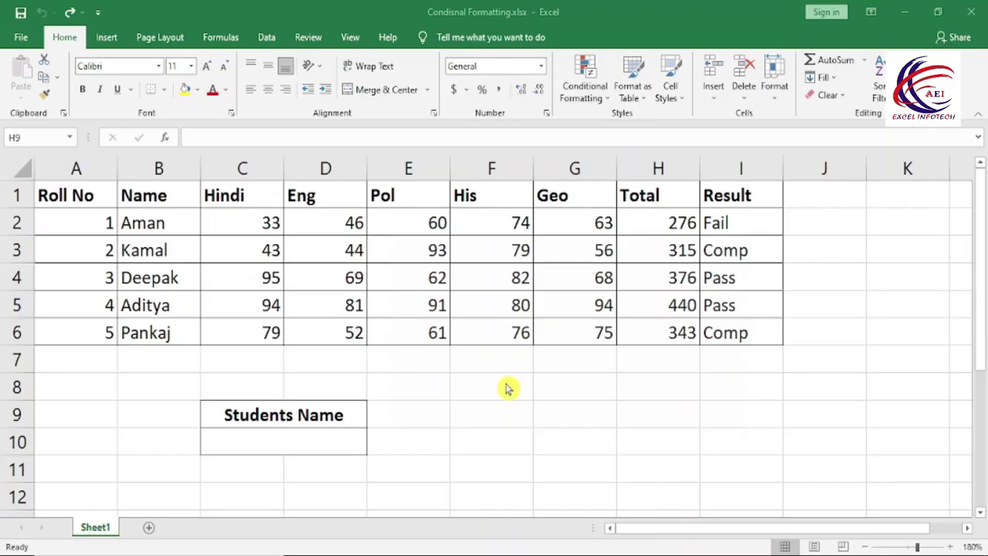
{"action": "left_click", "coordinate": [590, 99]}
{"action": "mouse_move", "coordinate": [466, 121]}
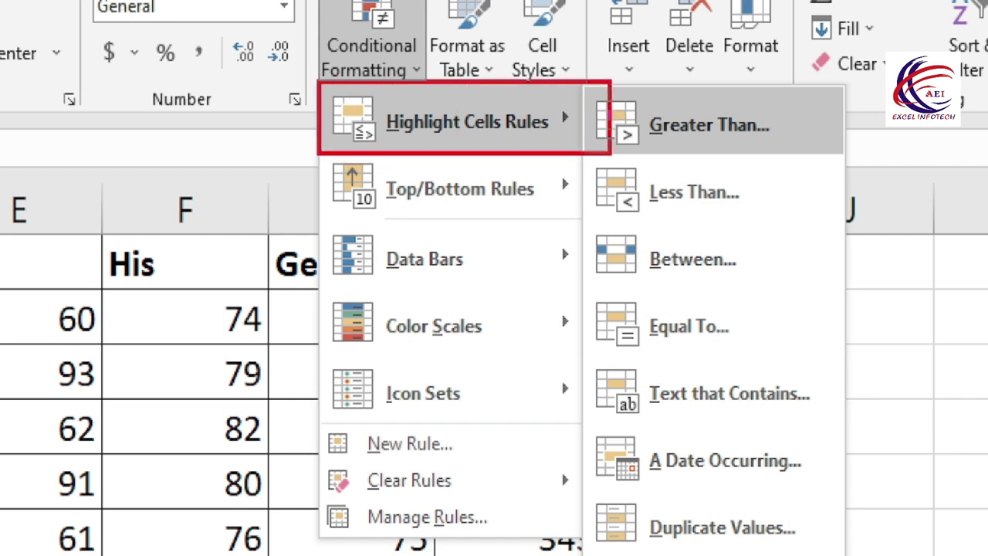
{"action": "left_click_drag", "start_coordinate": [618, 86], "coordinate": [805, 157]}
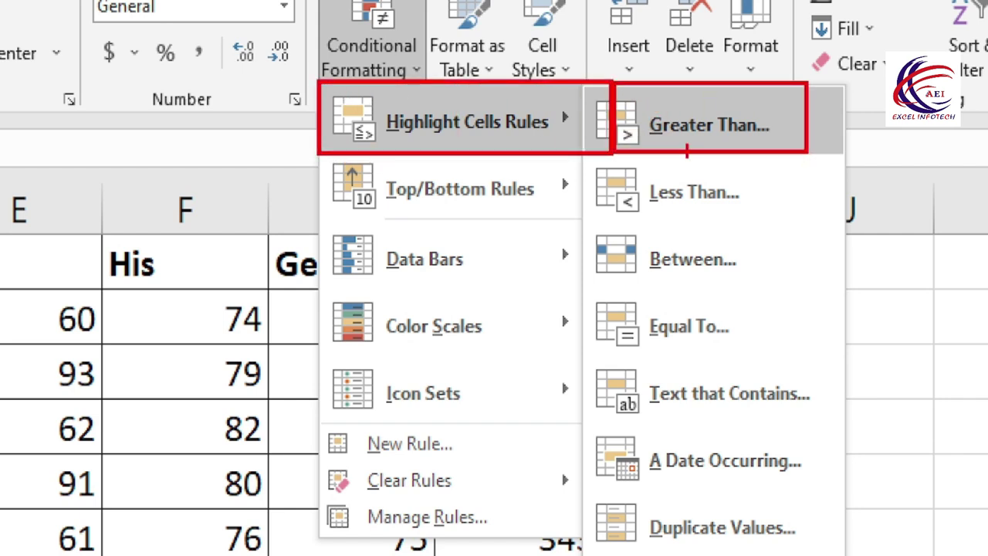
{"action": "key", "text": "Escape"}
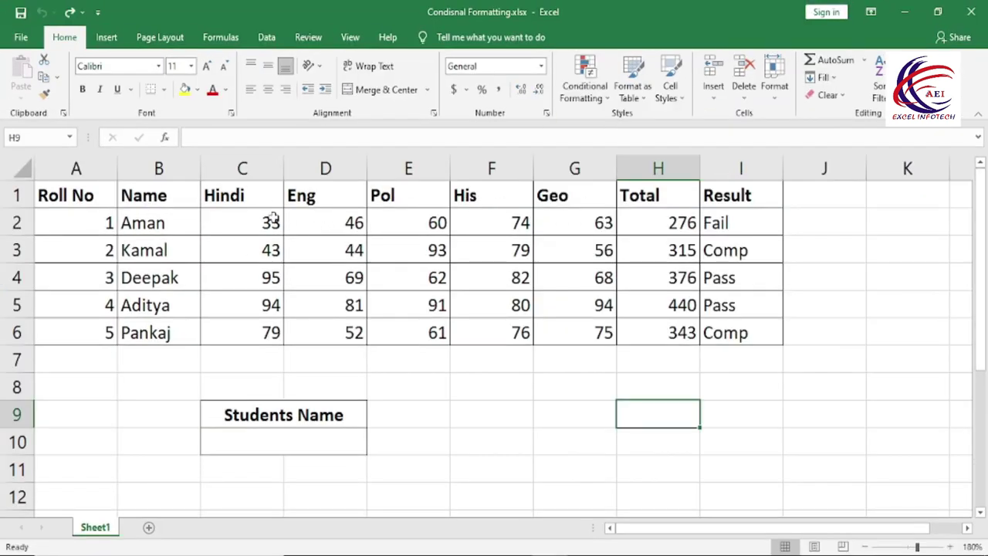
{"action": "mouse_move", "coordinate": [249, 220]}
{"action": "left_mouse_down"}
{"action": "mouse_move", "coordinate": [630, 332]}
{"action": "mouse_move", "coordinate": [571, 331]}
{"action": "left_mouse_up"}
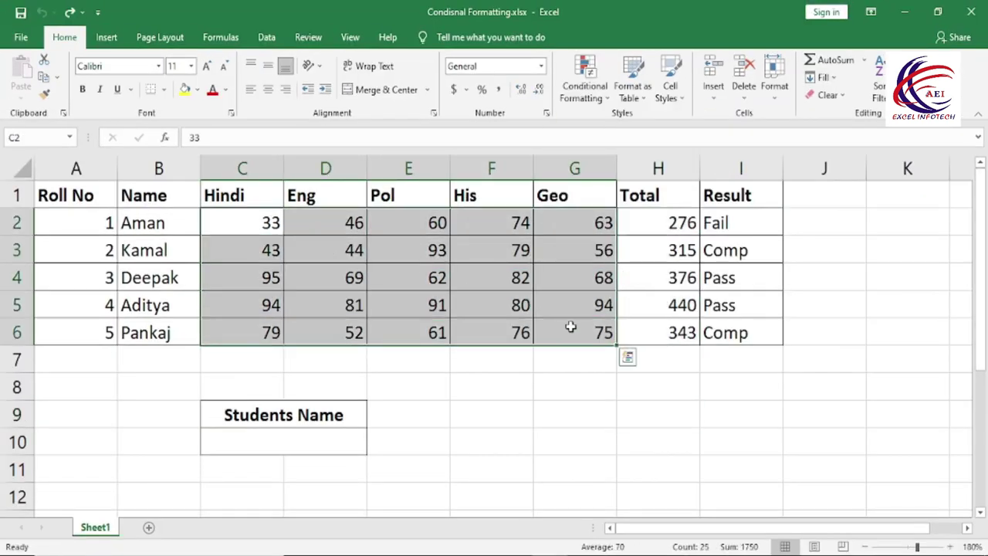
- Start a Greater Than highlight rule on C2:G6 with value 80 and preview the result
{"action": "left_click", "coordinate": [599, 104]}
{"action": "mouse_move", "coordinate": [631, 124]}
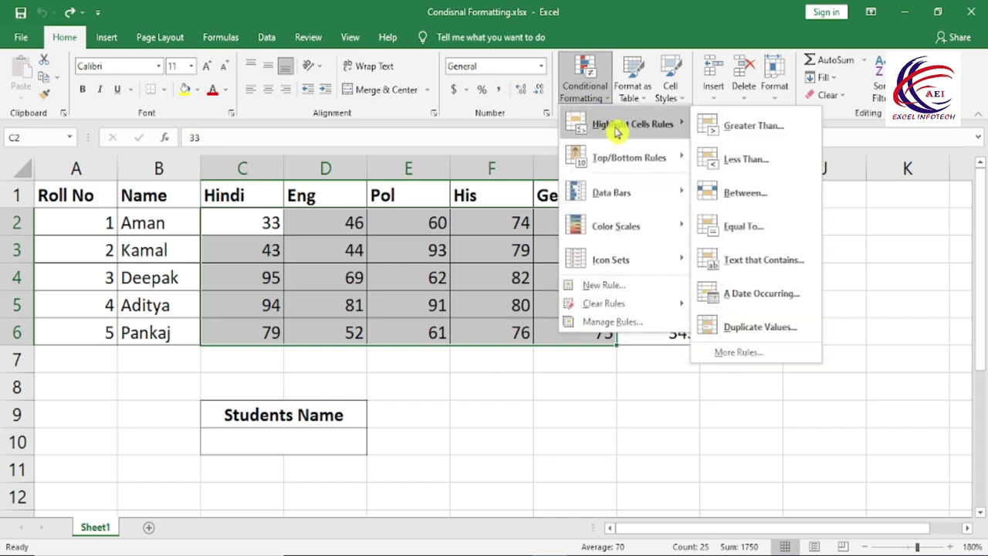
{"action": "left_click", "coordinate": [798, 129]}
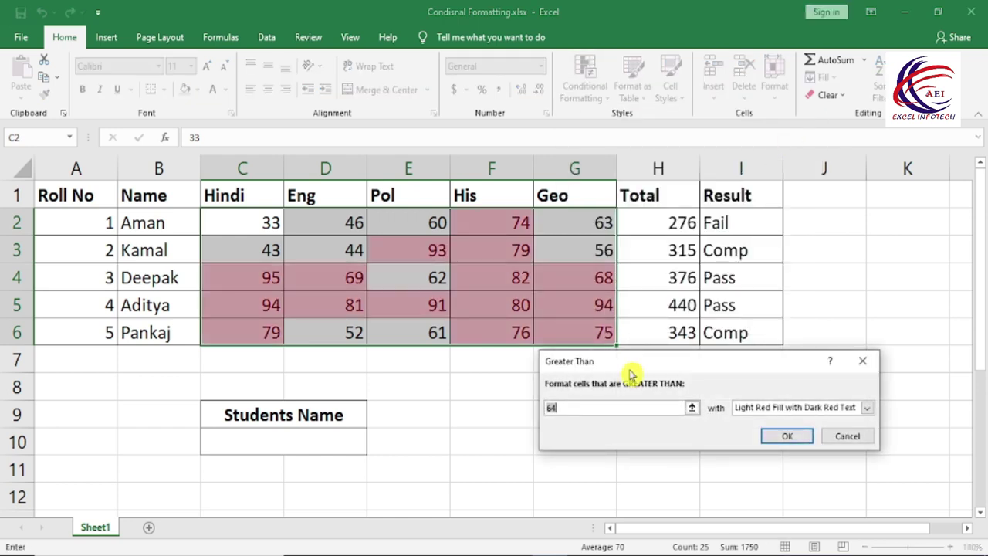
{"action": "left_click_drag", "start_coordinate": [636, 367], "coordinate": [639, 261]}
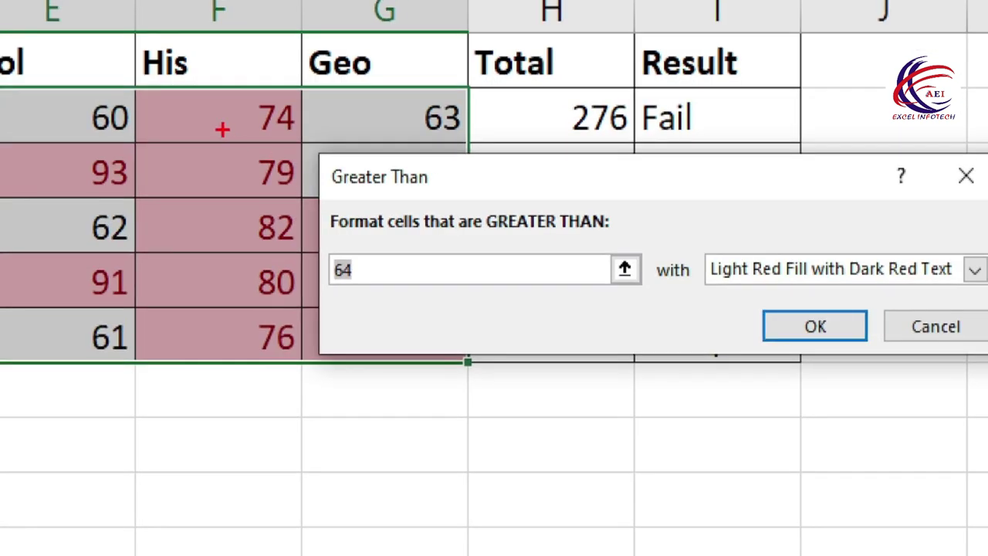
{"action": "left_click_drag", "start_coordinate": [231, 123], "coordinate": [986, 353]}
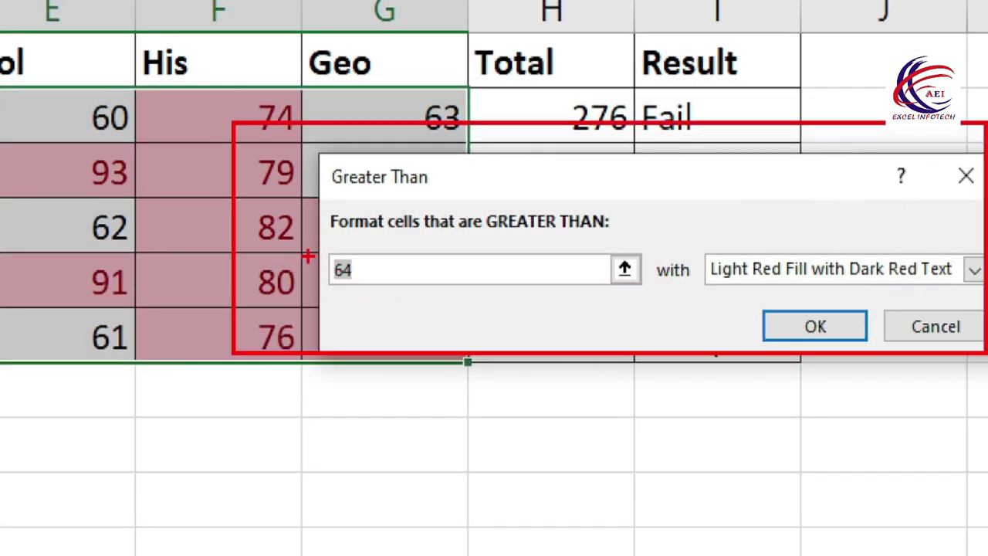
{"action": "left_click_drag", "start_coordinate": [298, 238], "coordinate": [382, 287]}
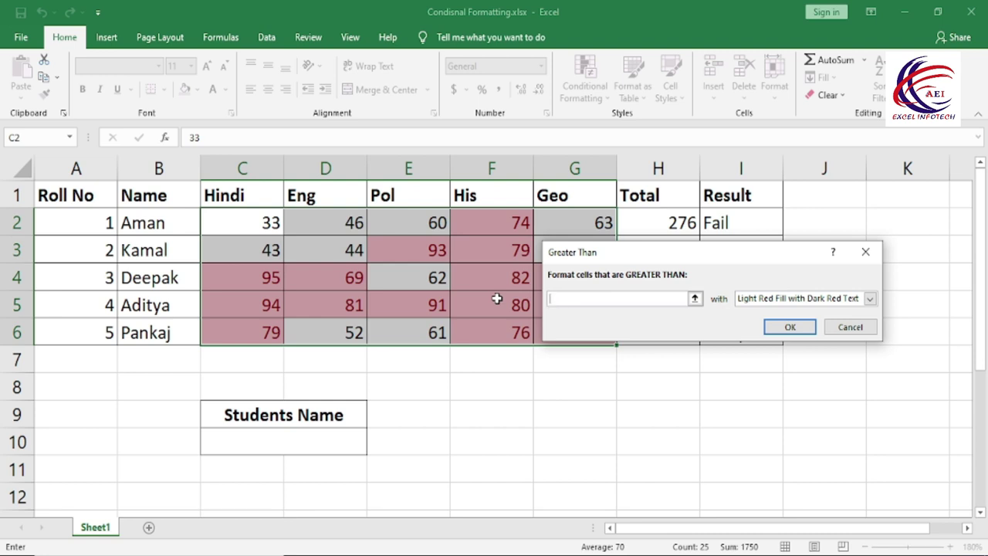
{"action": "type", "text": "80"}
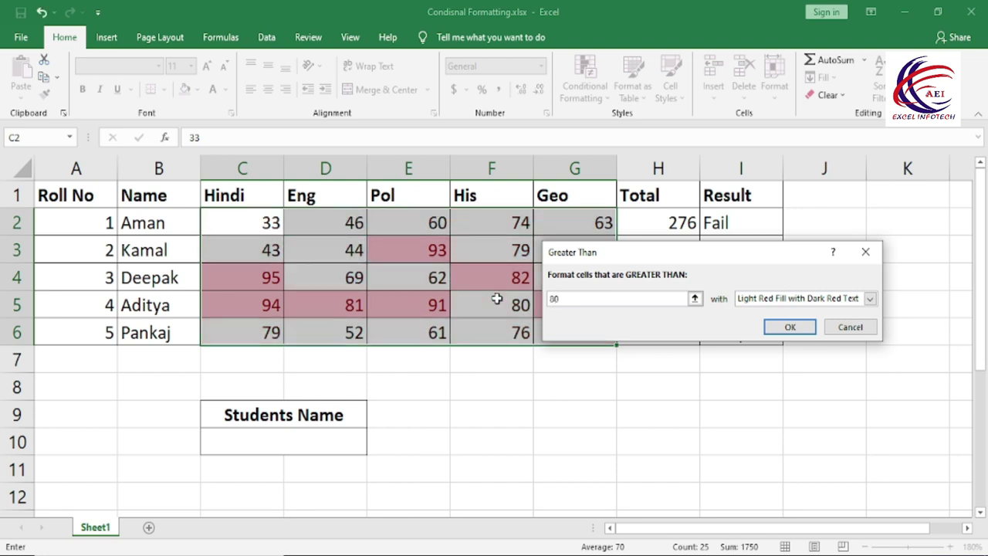
{"action": "left_click_drag", "start_coordinate": [585, 253], "coordinate": [518, 391]}
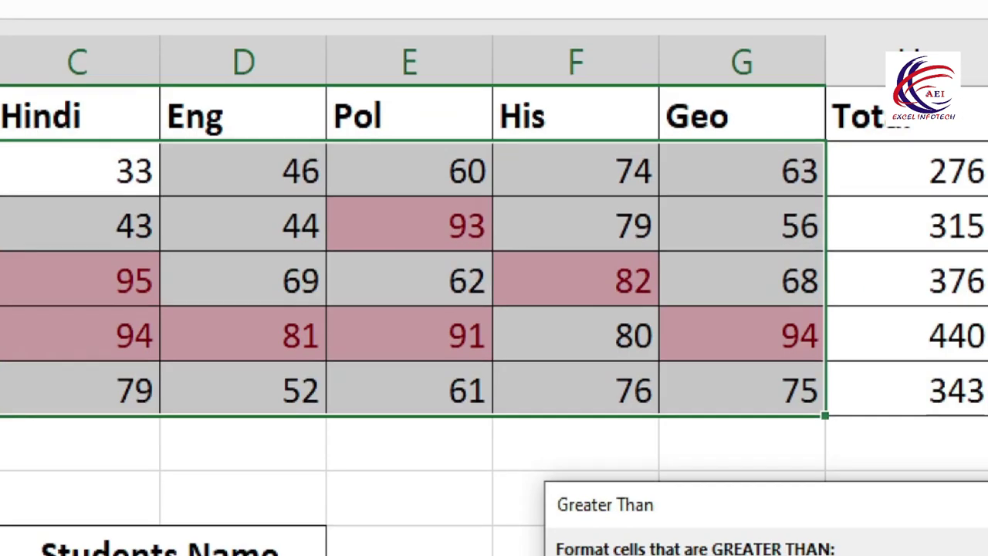
{"action": "left_click_drag", "start_coordinate": [29, 125], "coordinate": [824, 416]}
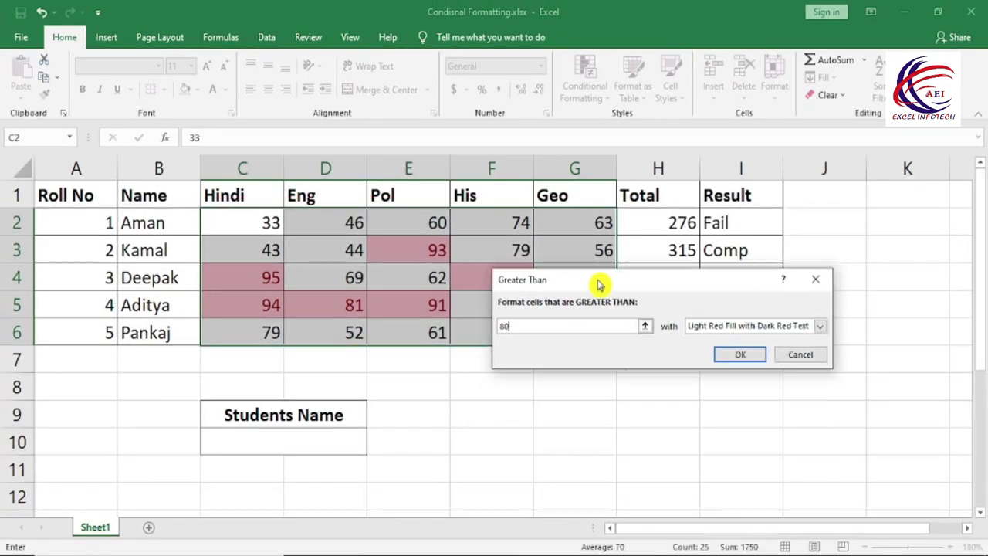
{"action": "left_click_drag", "start_coordinate": [584, 395], "coordinate": [609, 300]}
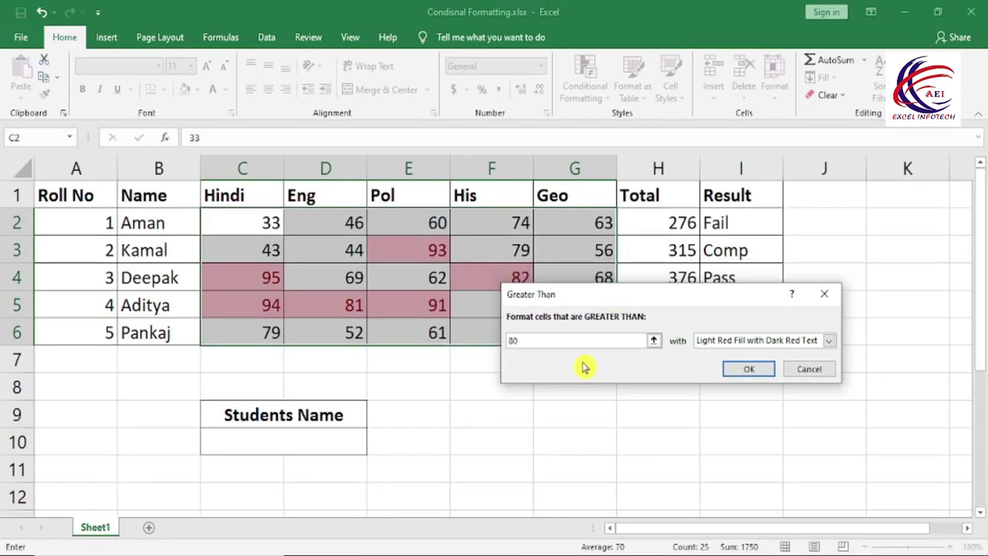
- Compare the highlight styles, keeping Light Red Fill with Dark Red Text for now
{"action": "left_click", "coordinate": [828, 341]}
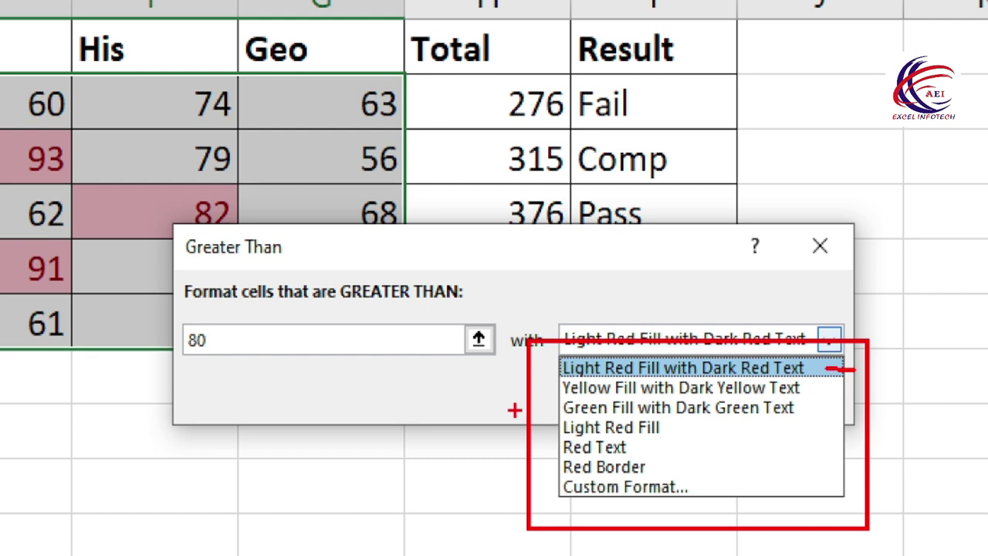
{"action": "left_click_drag", "start_coordinate": [681, 421], "coordinate": [741, 420]}
{"action": "left_click_drag", "start_coordinate": [674, 429], "coordinate": [702, 425]}
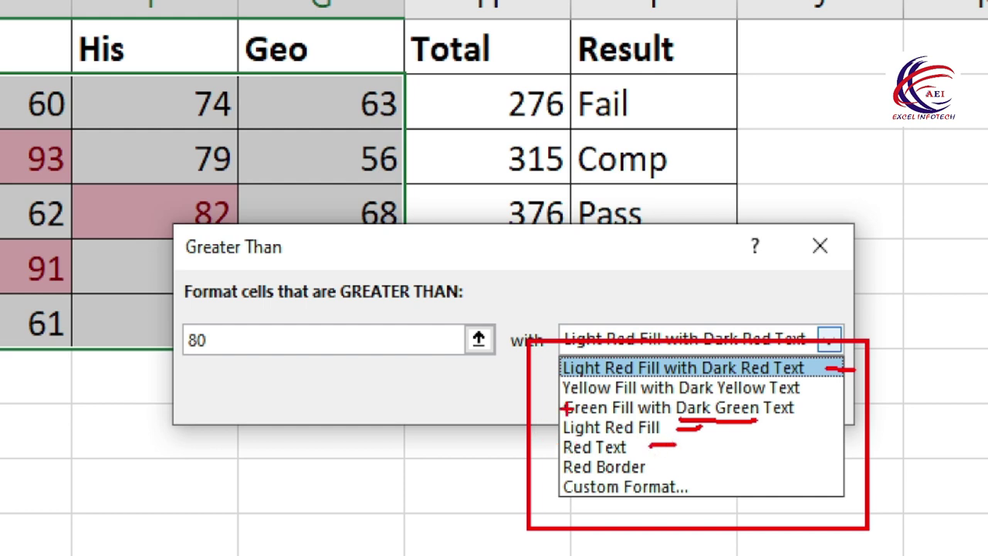
{"action": "left_click_drag", "start_coordinate": [655, 472], "coordinate": [682, 465]}
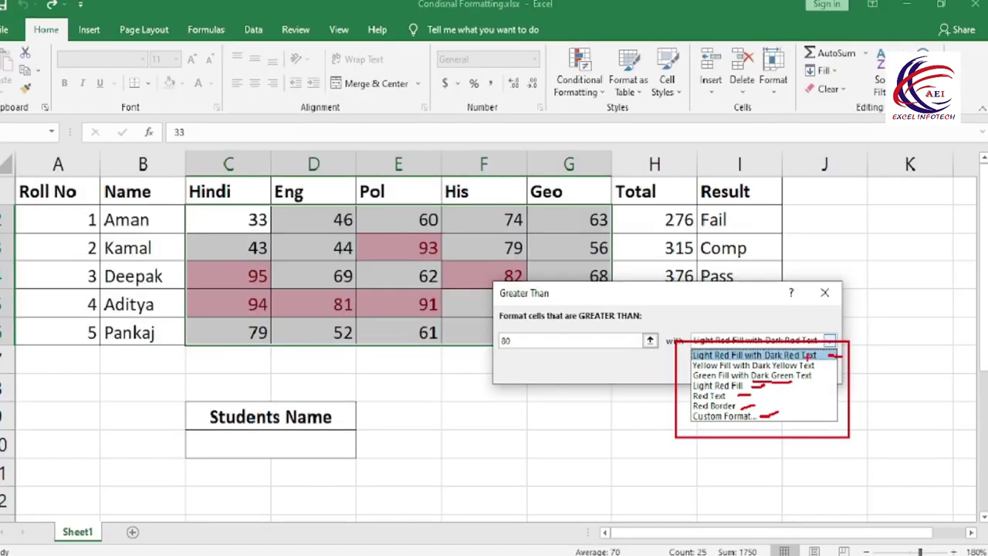
{"action": "left_click", "coordinate": [788, 371]}
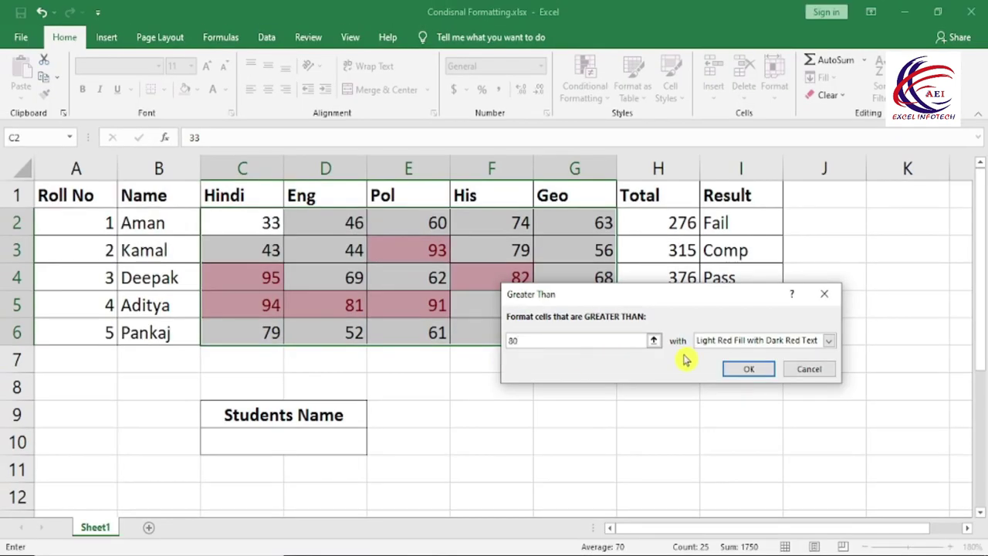
- Choose plain Light Red Fill and apply the Greater Than 80 rule
{"action": "left_click", "coordinate": [828, 340]}
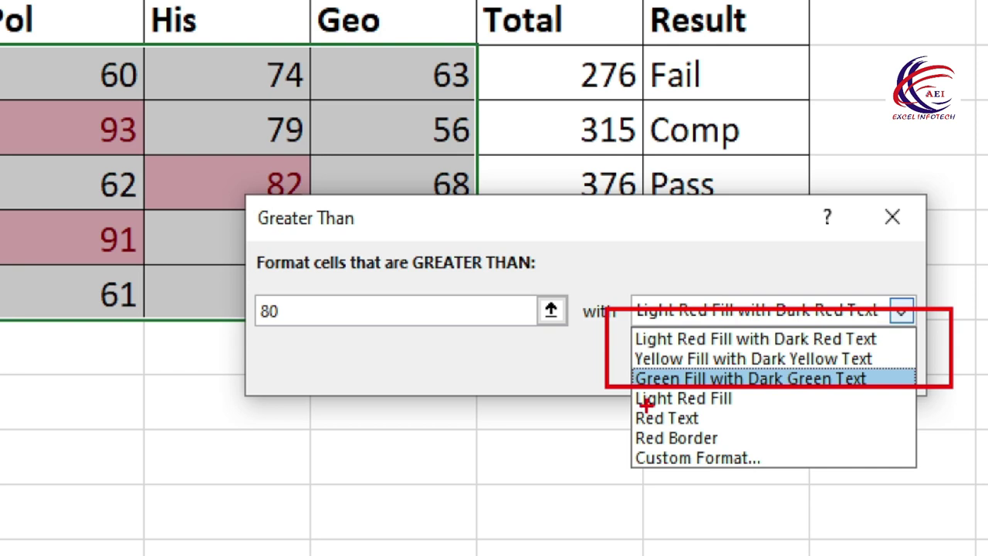
{"action": "left_click_drag", "start_coordinate": [624, 392], "coordinate": [778, 411]}
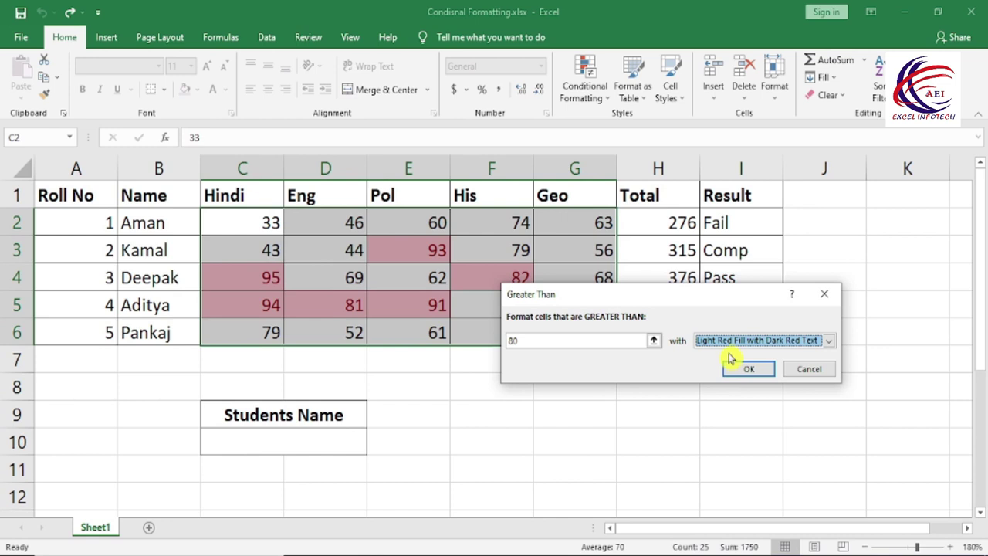
{"action": "left_click", "coordinate": [719, 340]}
{"action": "left_click", "coordinate": [720, 383]}
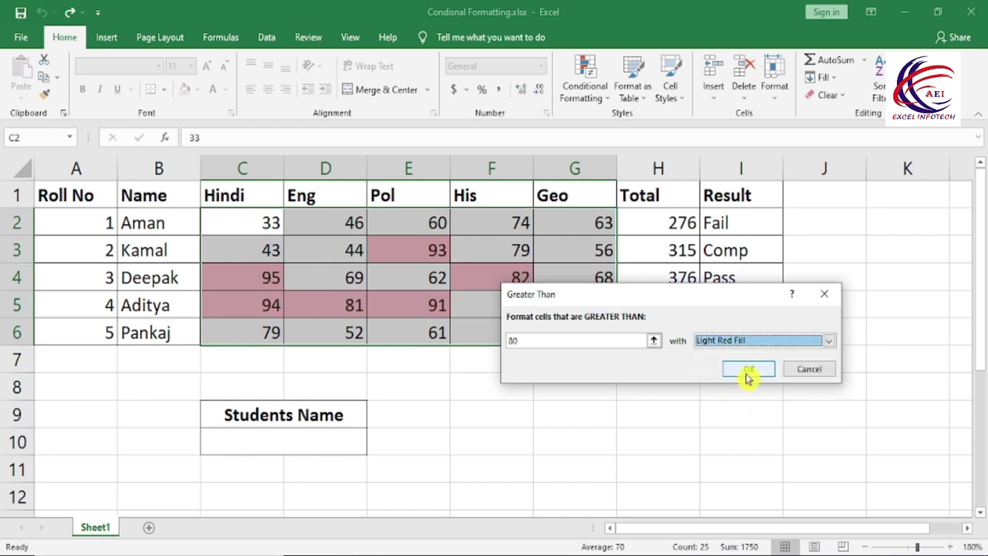
{"action": "left_click", "coordinate": [747, 369]}
{"action": "left_click", "coordinate": [657, 416]}
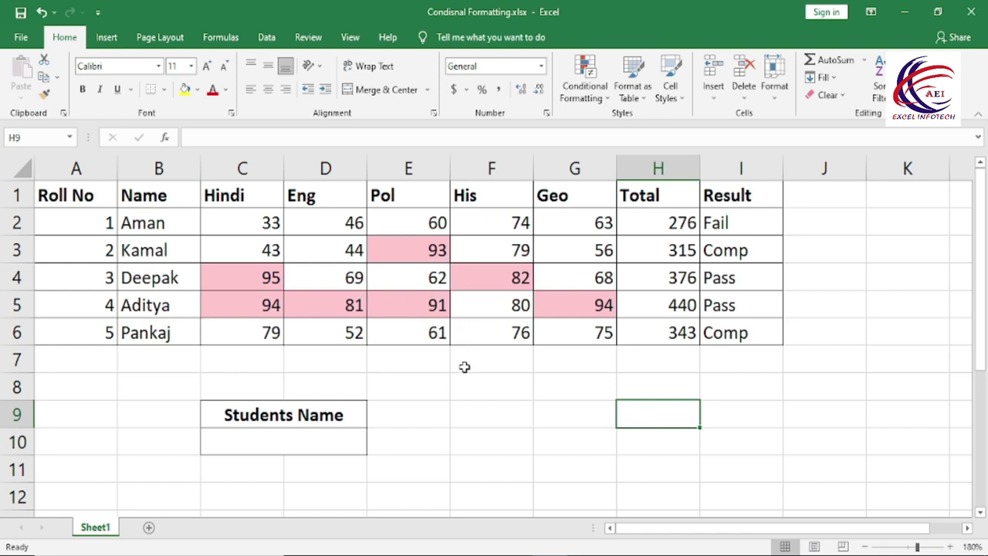
- Remove the light red fill and try a Greater Than rule with Red Text, then undo it
{"action": "key", "text": "ctrl+z"}
{"action": "left_click", "coordinate": [591, 89]}
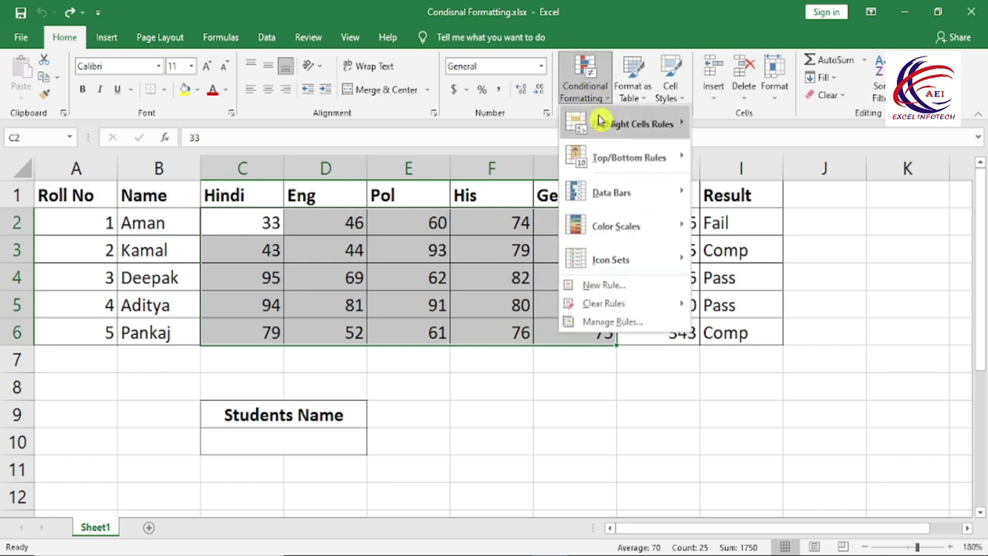
{"action": "mouse_move", "coordinate": [633, 123]}
{"action": "left_click", "coordinate": [745, 123]}
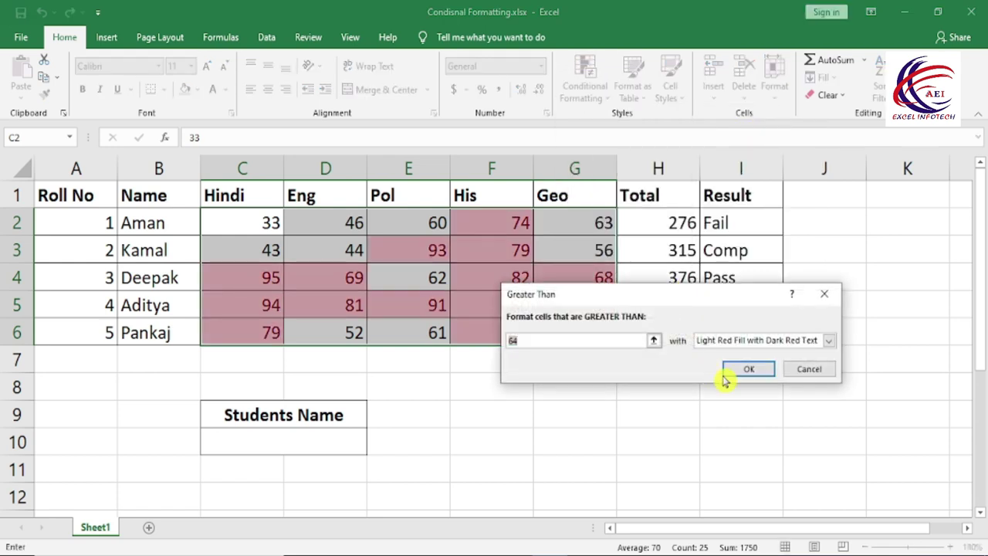
{"action": "left_click", "coordinate": [741, 340]}
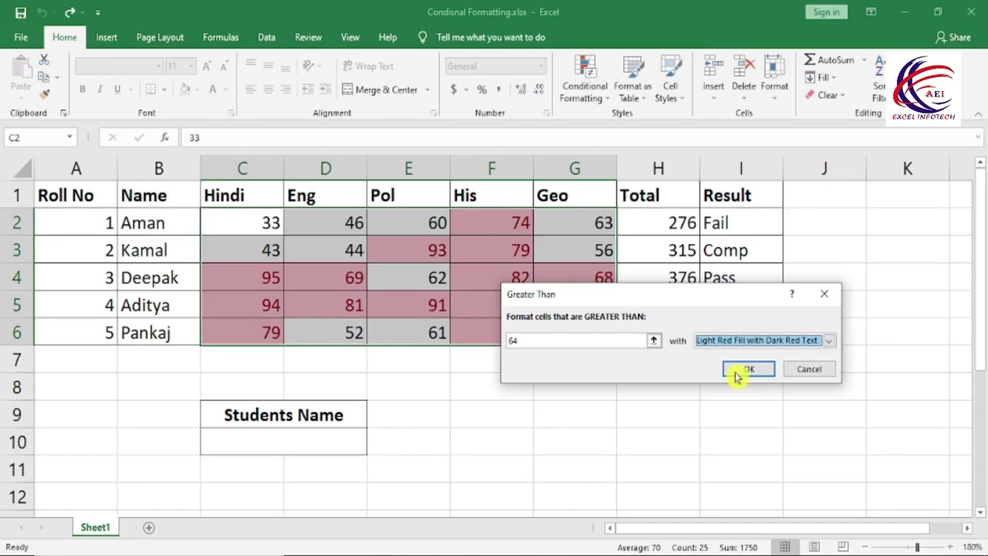
{"action": "left_click", "coordinate": [741, 341]}
{"action": "left_click", "coordinate": [726, 394]}
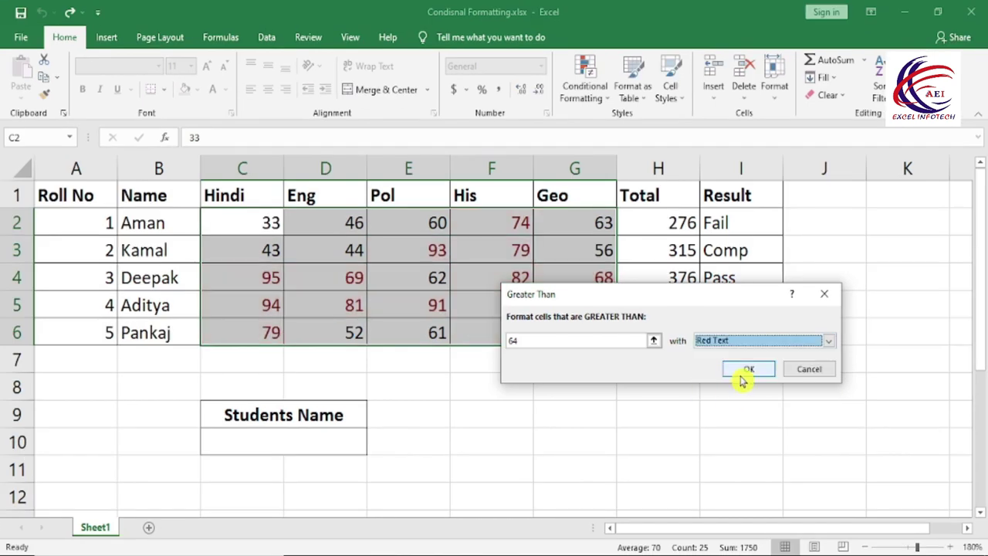
{"action": "left_click", "coordinate": [744, 371]}
{"action": "left_click", "coordinate": [600, 395]}
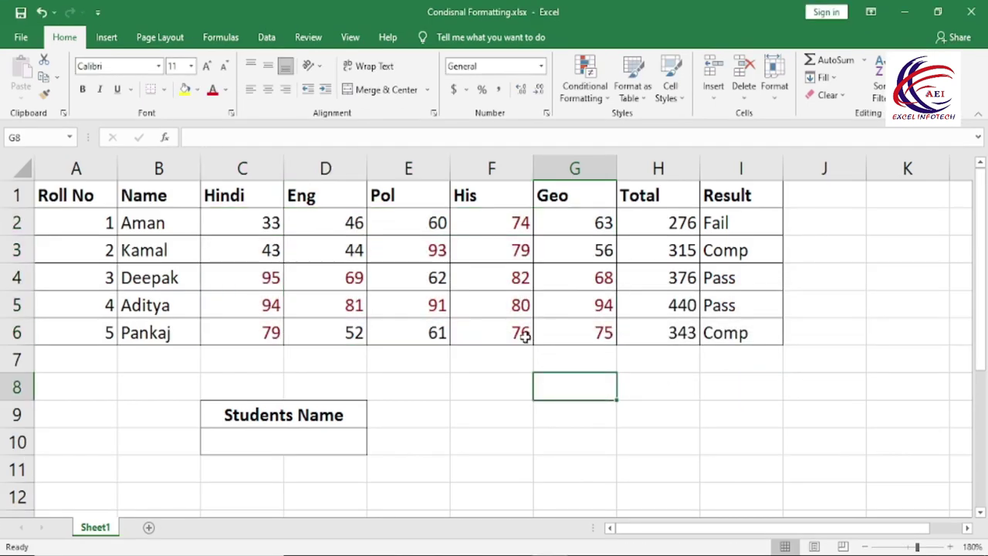
{"action": "key", "text": "ctrl+1"}
- Apply a Greater Than 80 rule with Red Border to the marks C2:G6
{"action": "left_click_drag", "start_coordinate": [255, 139], "coordinate": [647, 388]}
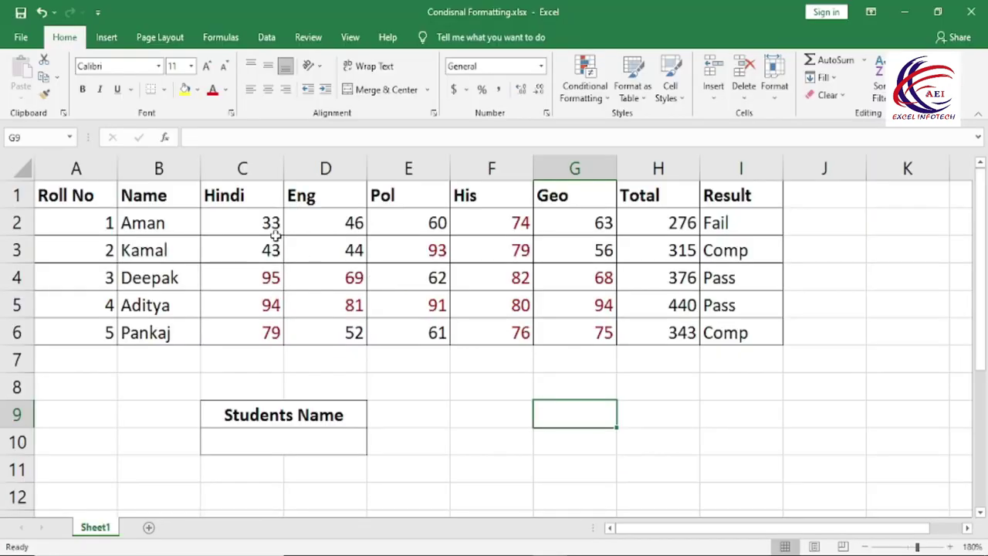
{"action": "left_click", "coordinate": [590, 99]}
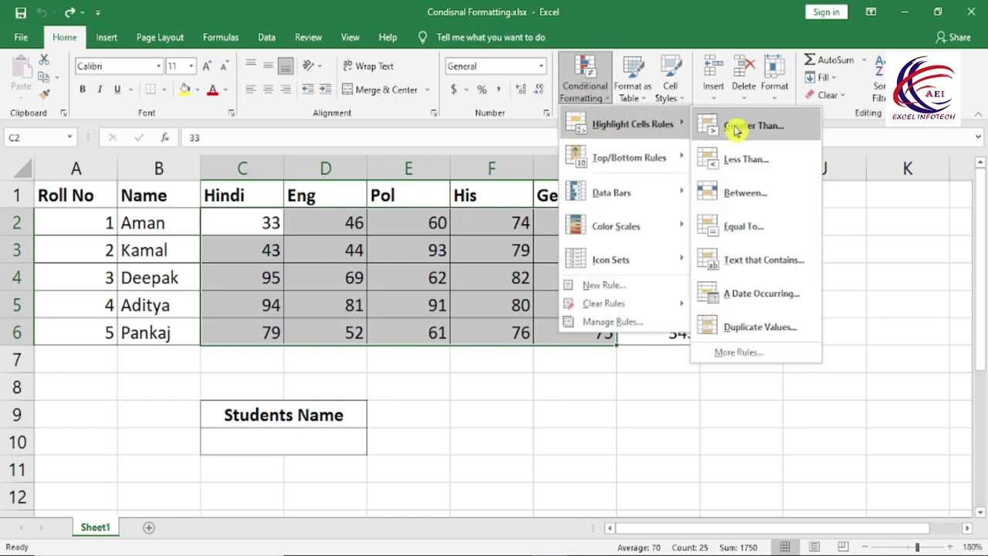
{"action": "left_click", "coordinate": [736, 131]}
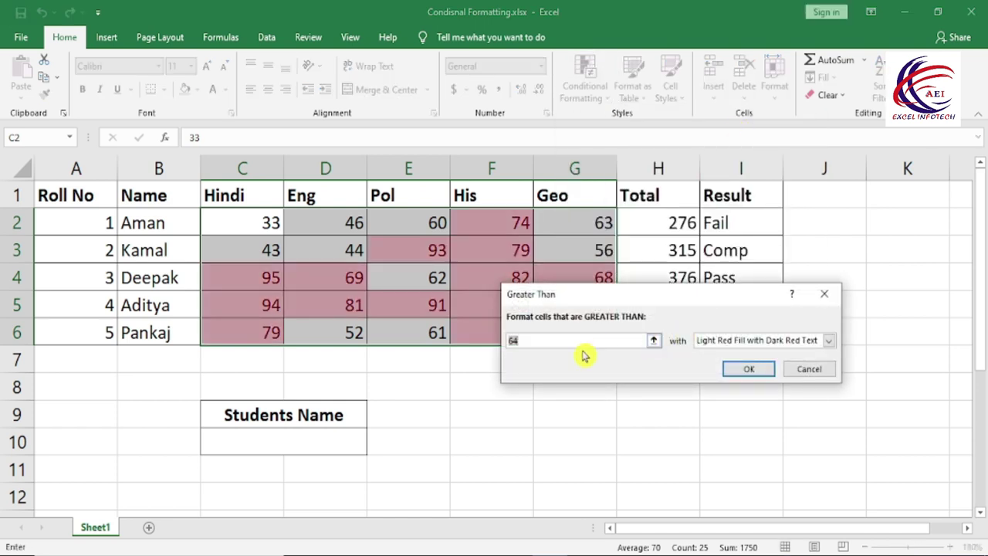
{"action": "key", "text": "BackSpace"}
{"action": "type", "text": "8"}
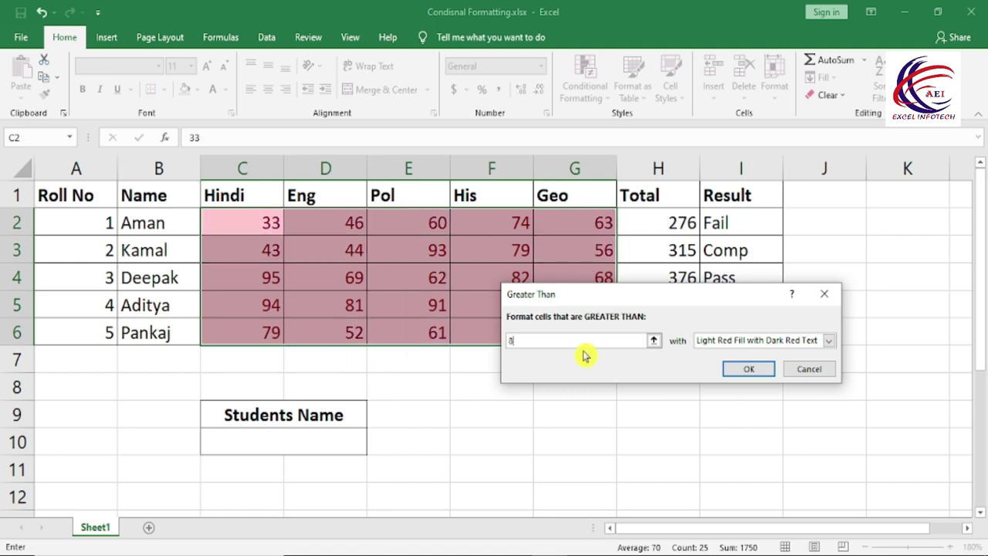
{"action": "type", "text": "0"}
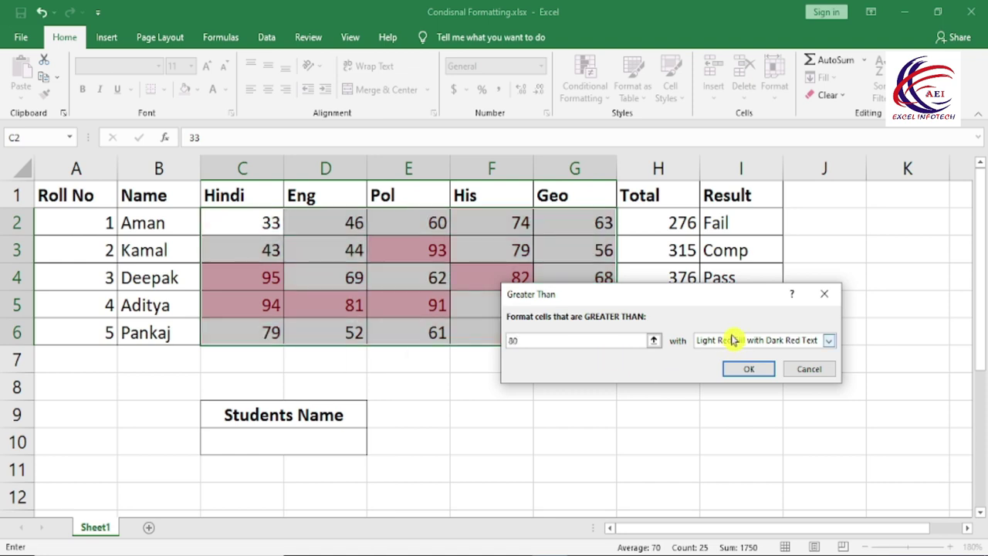
{"action": "left_click", "coordinate": [733, 340]}
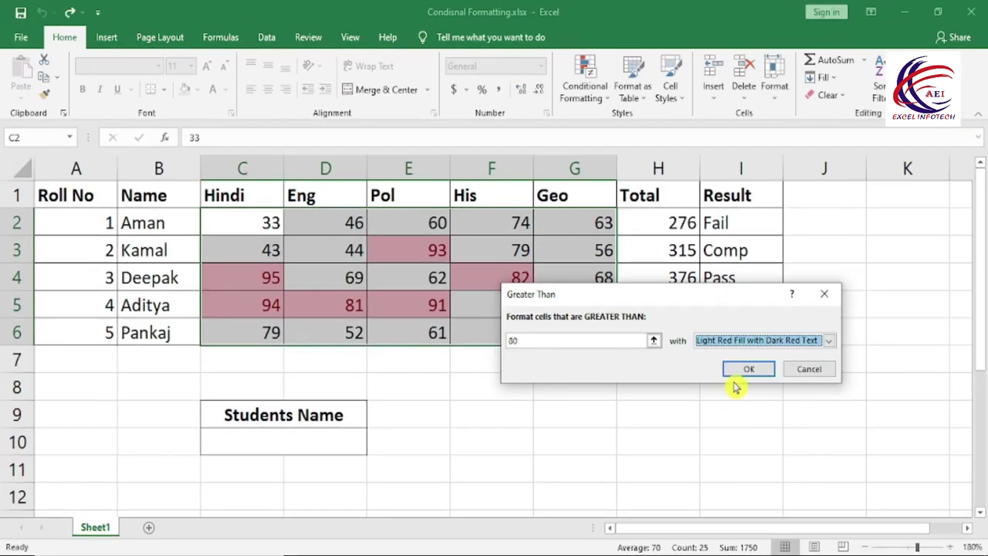
{"action": "left_click", "coordinate": [733, 341]}
{"action": "left_click", "coordinate": [721, 403]}
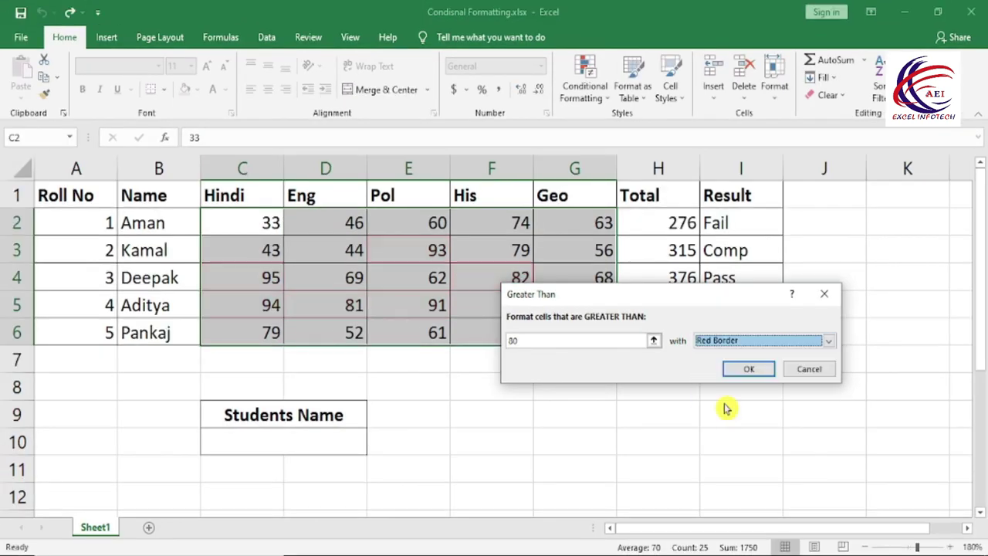
{"action": "left_click", "coordinate": [746, 370]}
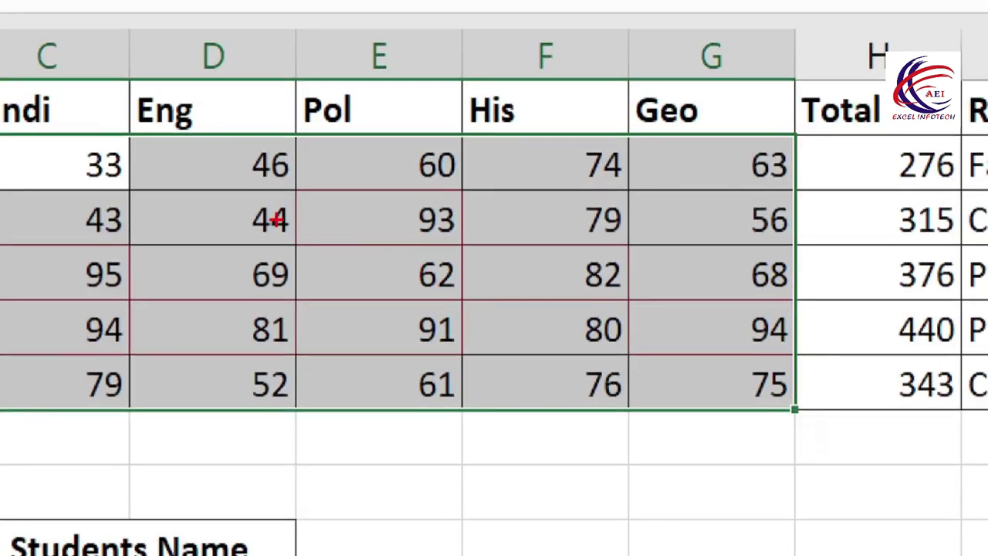
{"action": "left_click_drag", "start_coordinate": [272, 220], "coordinate": [502, 333]}
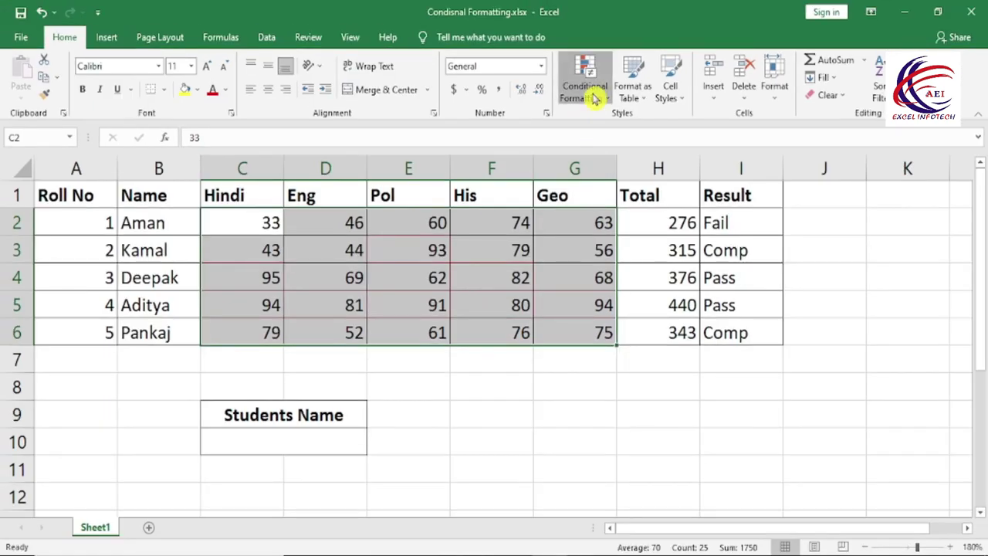
- Start a Greater Than 80 rule using a custom format
{"action": "left_click", "coordinate": [586, 87]}
{"action": "mouse_move", "coordinate": [631, 124]}
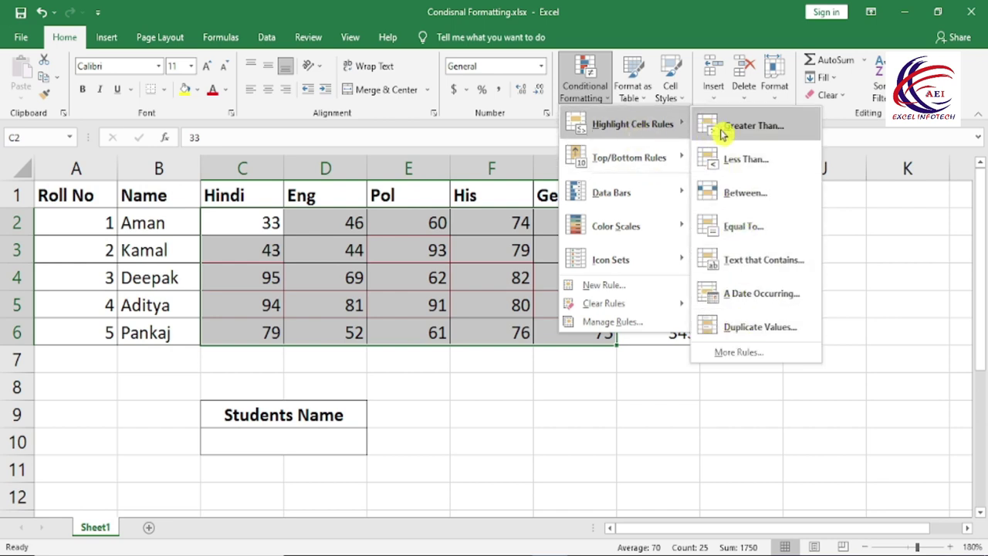
{"action": "left_click", "coordinate": [726, 125]}
{"action": "type", "text": "8"}
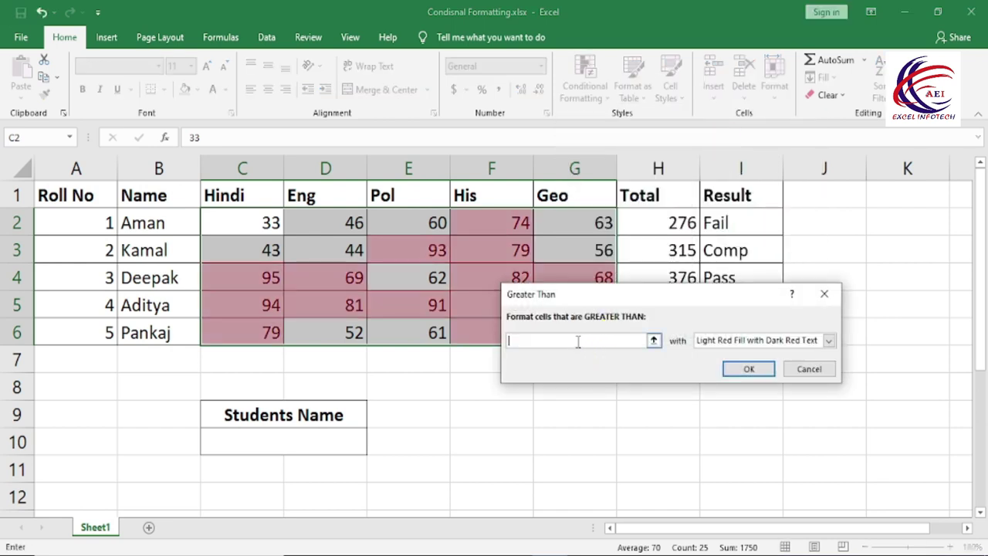
{"action": "type", "text": "0"}
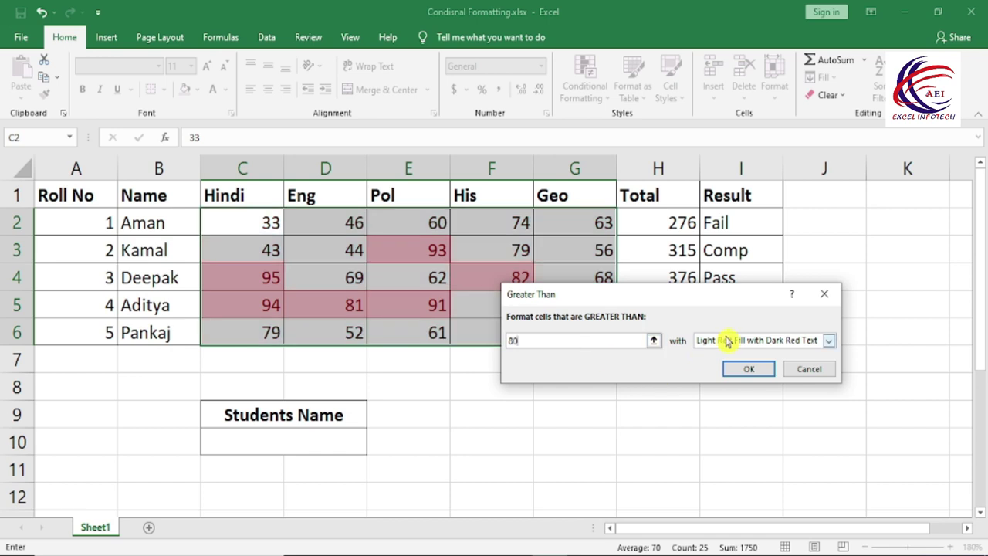
{"action": "left_click", "coordinate": [728, 340]}
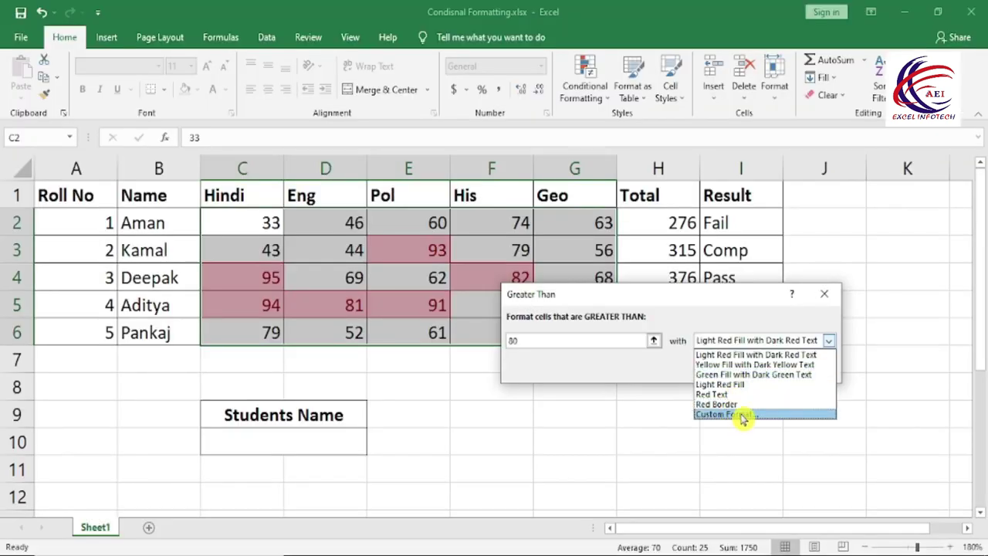
{"action": "left_click", "coordinate": [741, 415]}
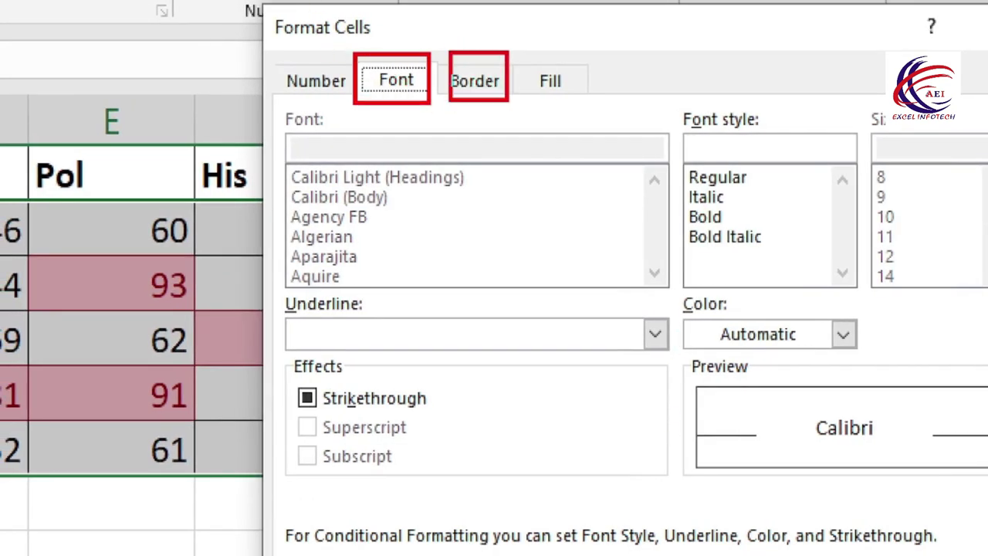
- Preview a light blue font colour for the rule, then cancel without applying
{"action": "left_click_drag", "start_coordinate": [274, 59], "coordinate": [364, 122]}
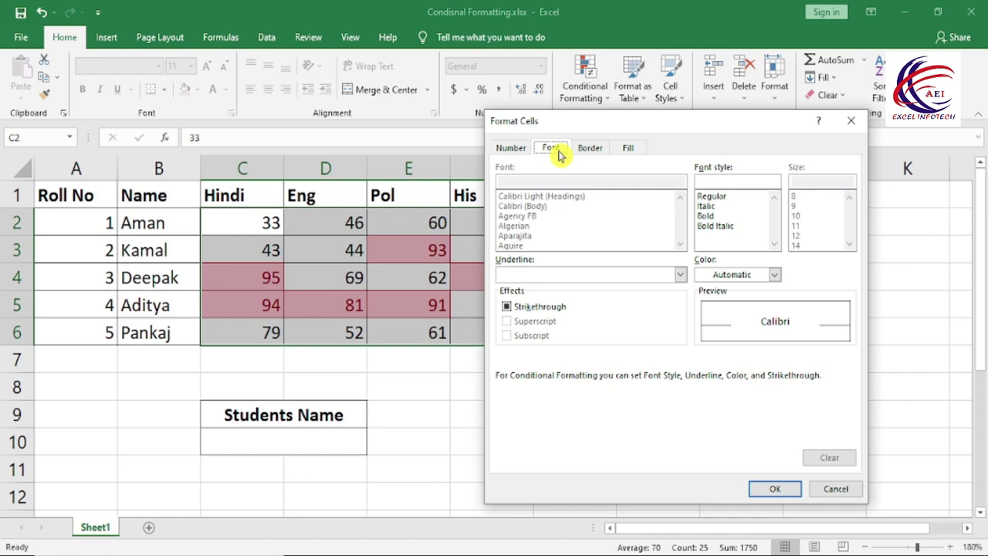
{"action": "left_click", "coordinate": [774, 274]}
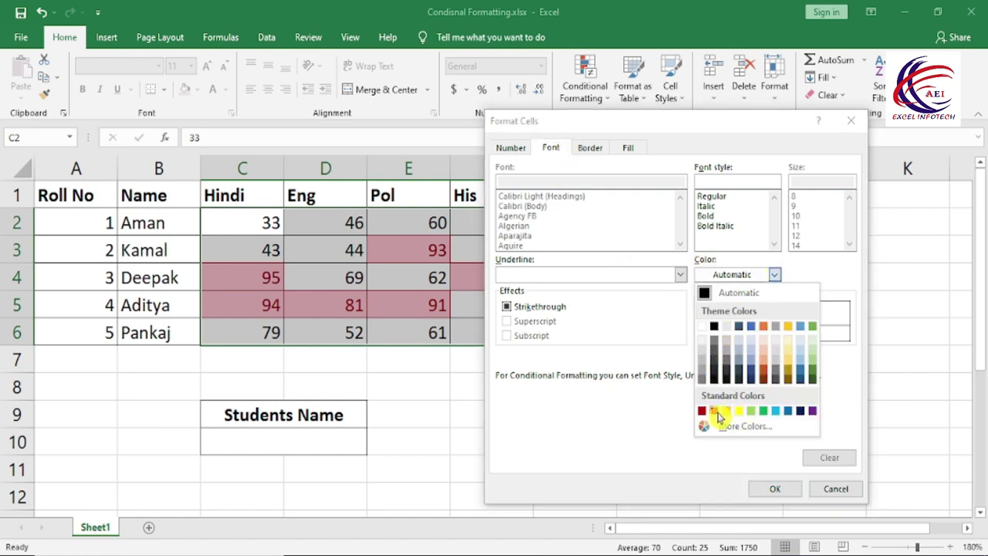
{"action": "left_click", "coordinate": [776, 411]}
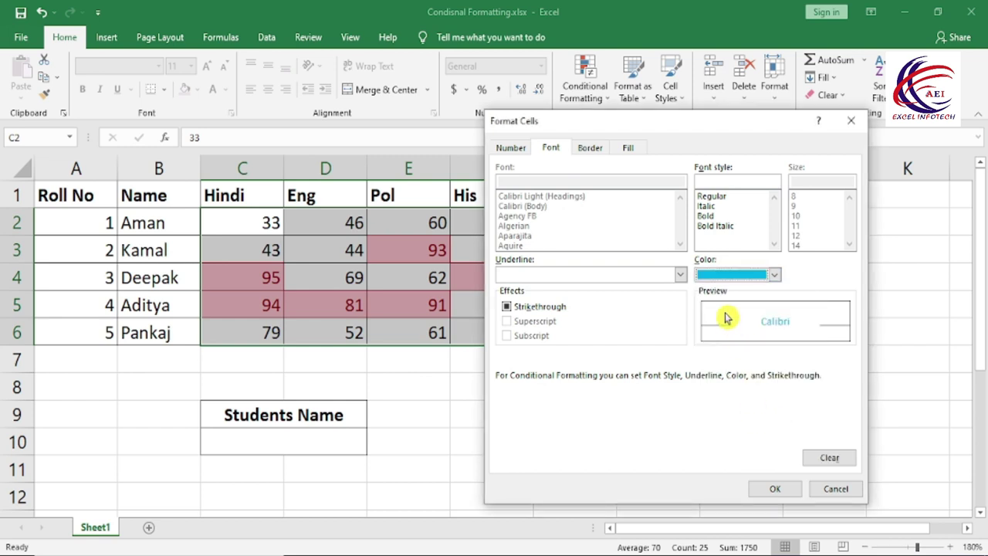
{"action": "left_click", "coordinate": [775, 491]}
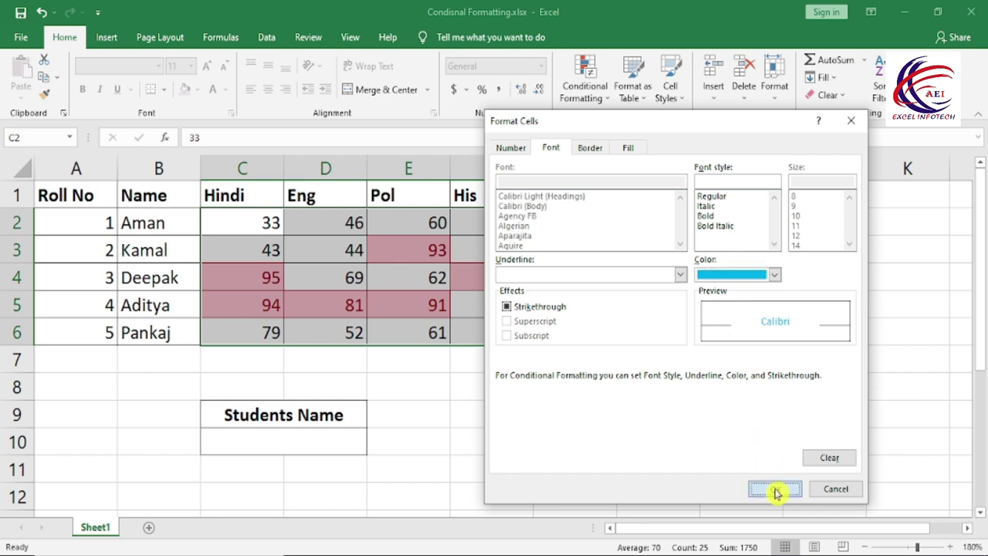
{"action": "left_click_drag", "start_coordinate": [593, 297], "coordinate": [594, 407]}
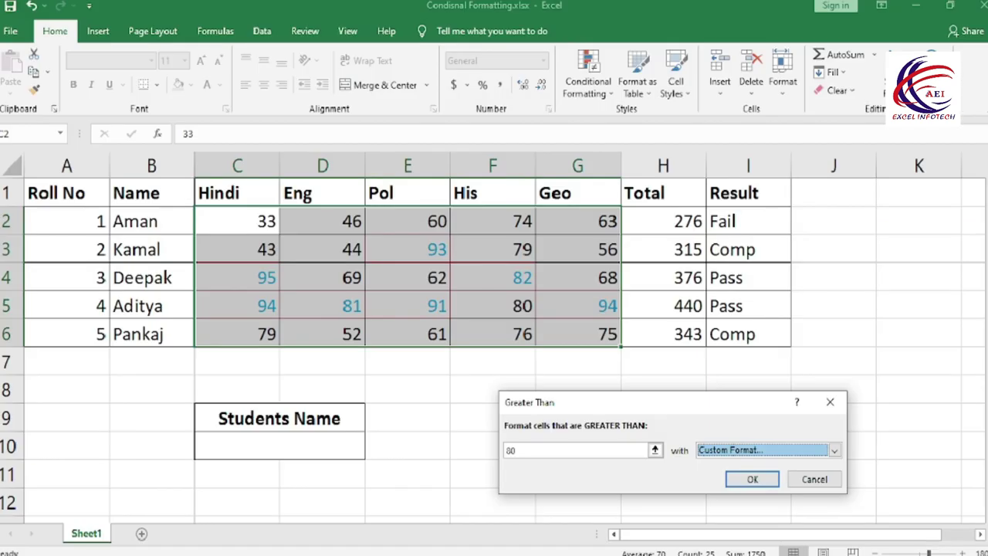
{"action": "key", "text": "Escape"}
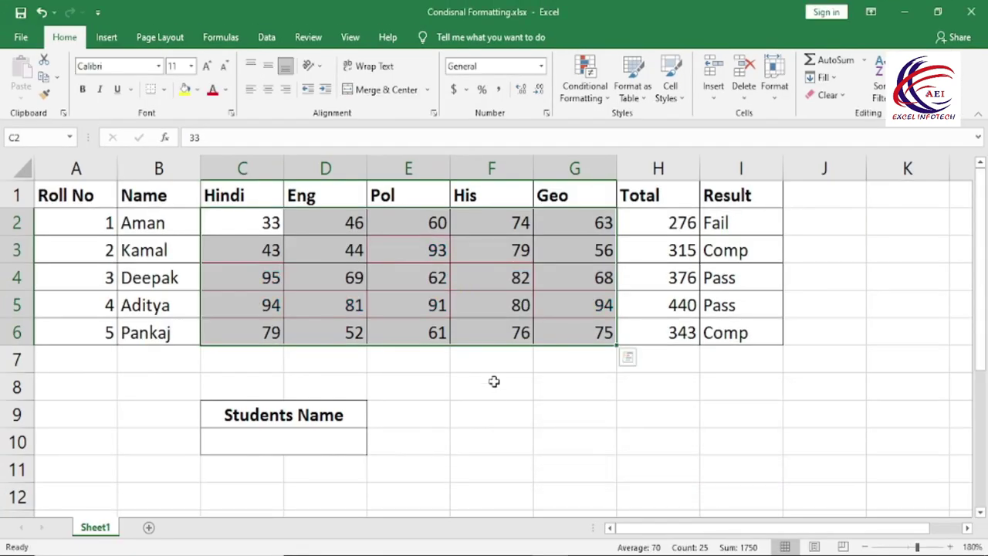
{"action": "left_click", "coordinate": [523, 424]}
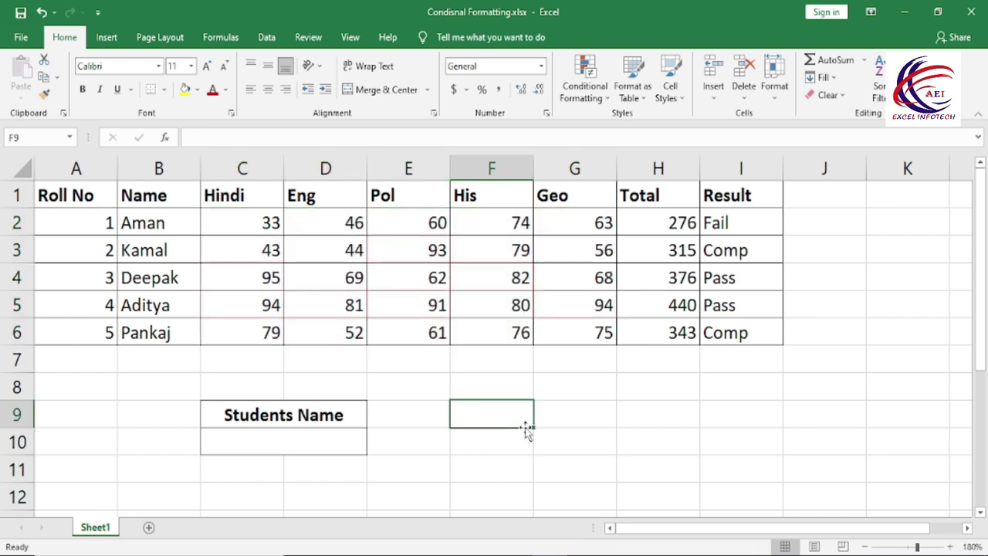
{"action": "key", "text": "ctrl+z"}
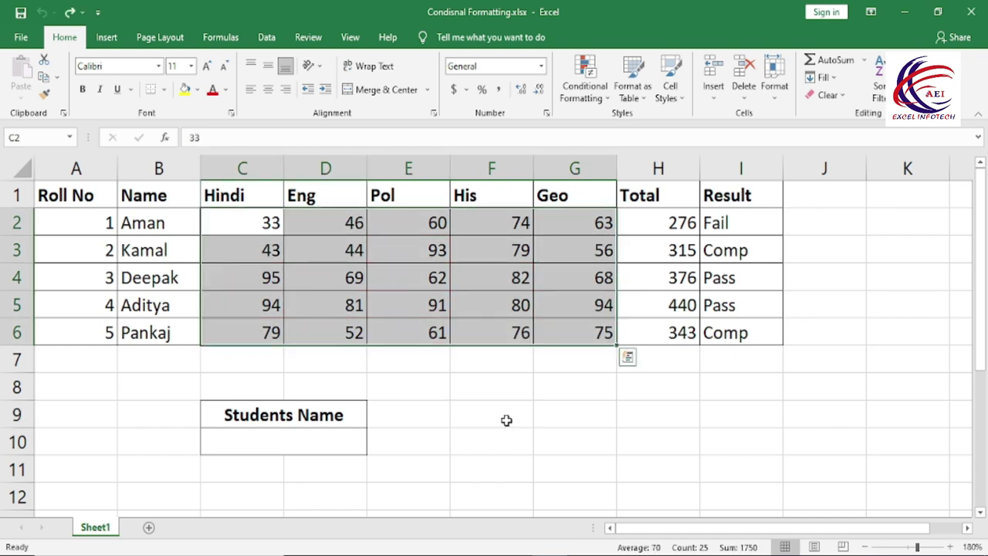
{"action": "left_click", "coordinate": [506, 420]}
{"action": "left_click", "coordinate": [585, 81]}
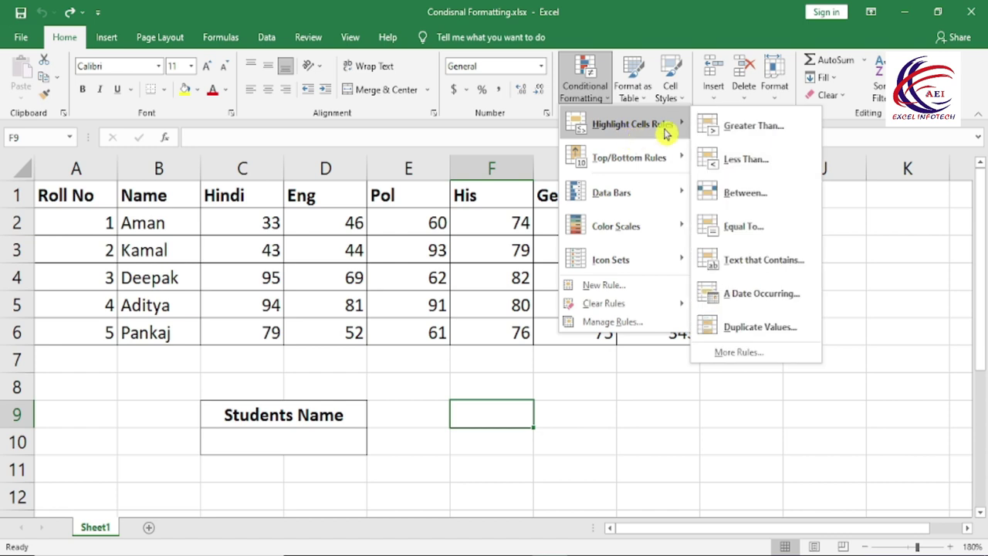
{"action": "left_click", "coordinate": [755, 126]}
{"action": "left_click", "coordinate": [746, 417]}
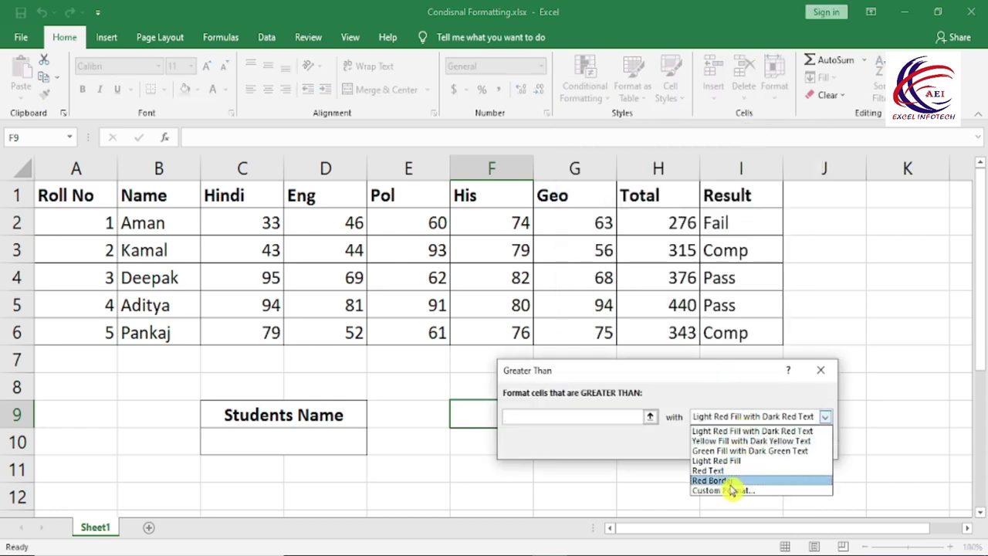
{"action": "left_click", "coordinate": [745, 490]}
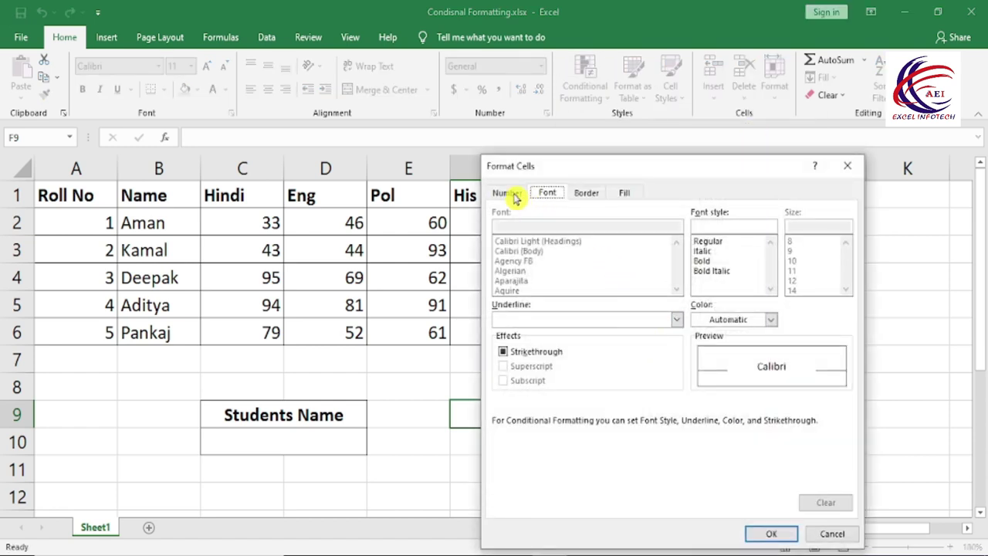
{"action": "left_click", "coordinate": [573, 194]}
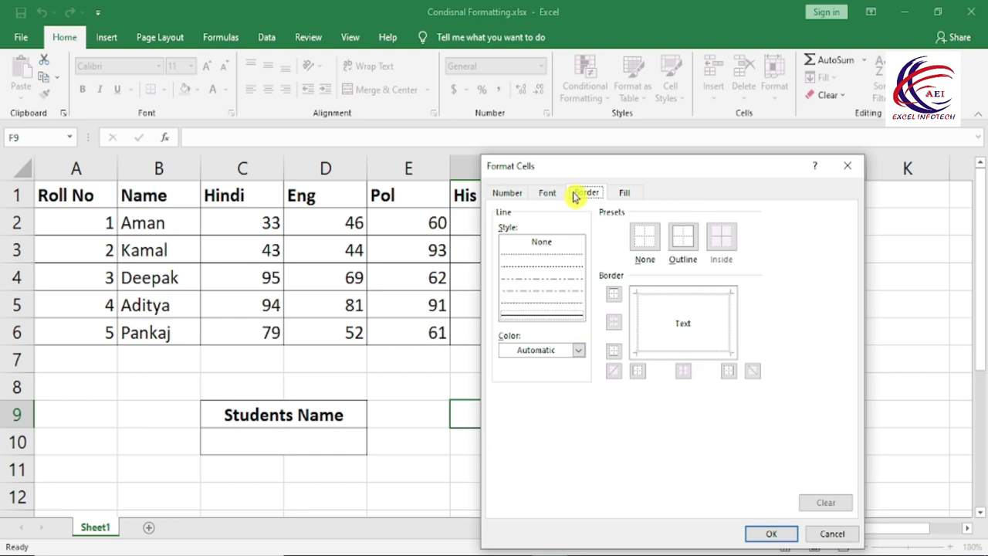
{"action": "left_click", "coordinate": [563, 353]}
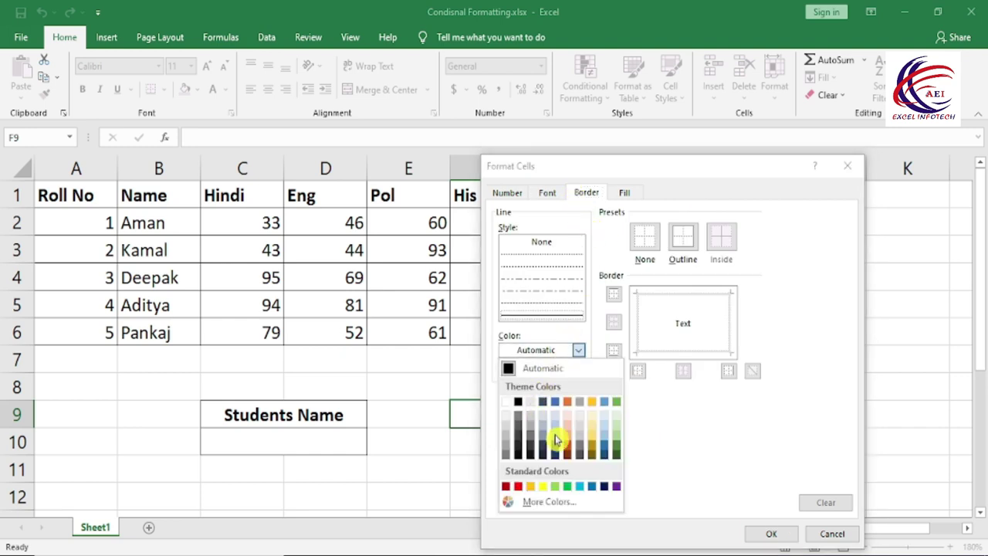
{"action": "left_click", "coordinate": [629, 196]}
{"action": "left_click", "coordinate": [629, 194]}
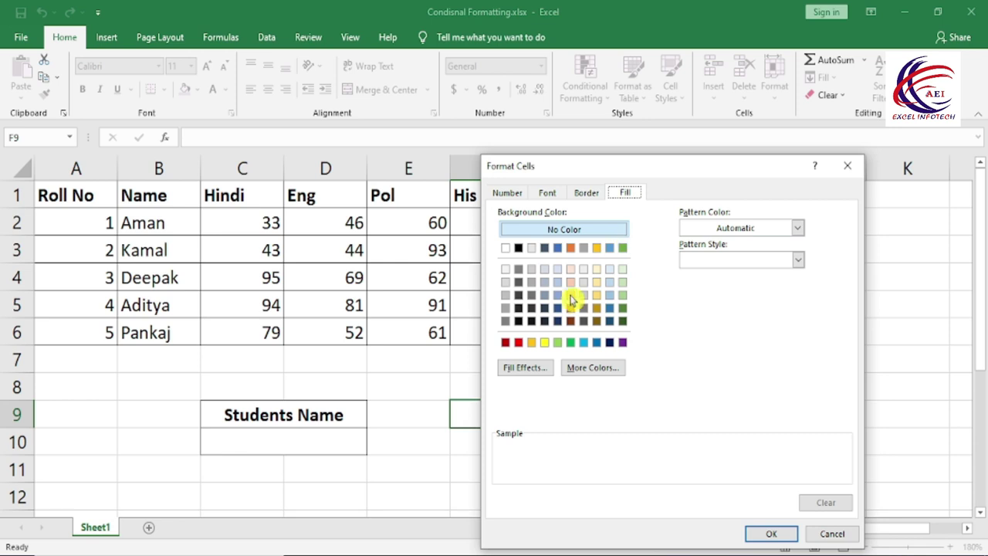
{"action": "left_click", "coordinate": [718, 227]}
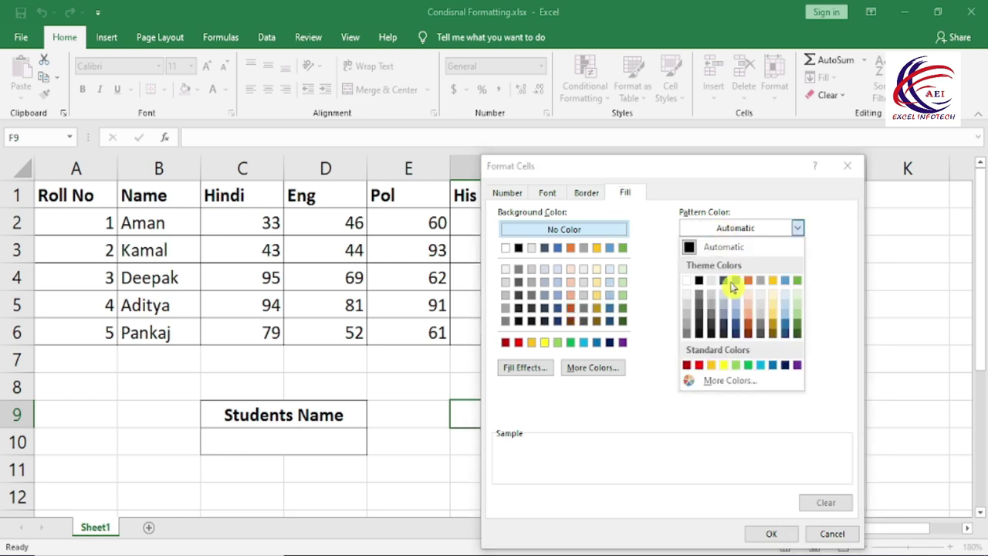
{"action": "left_click", "coordinate": [637, 432]}
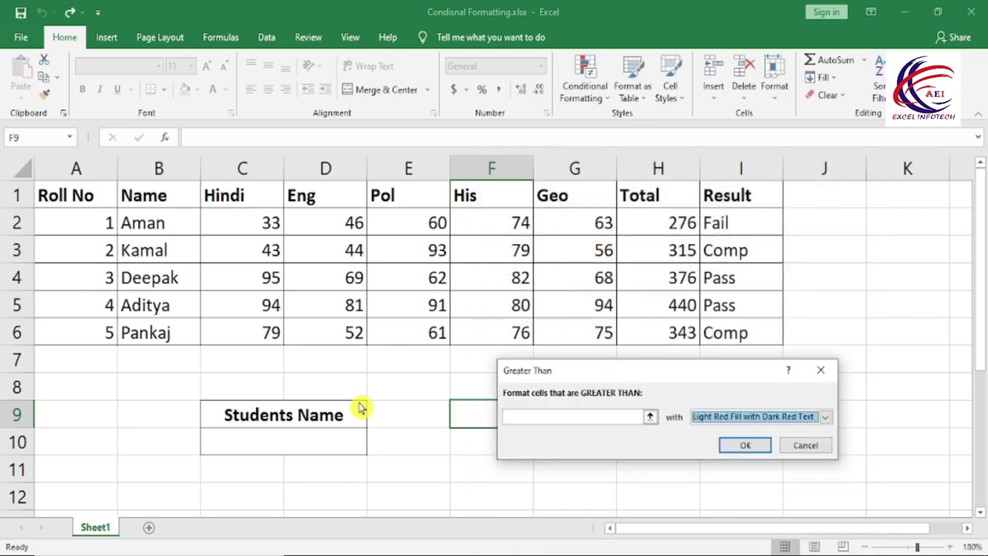
{"action": "left_click", "coordinate": [595, 99]}
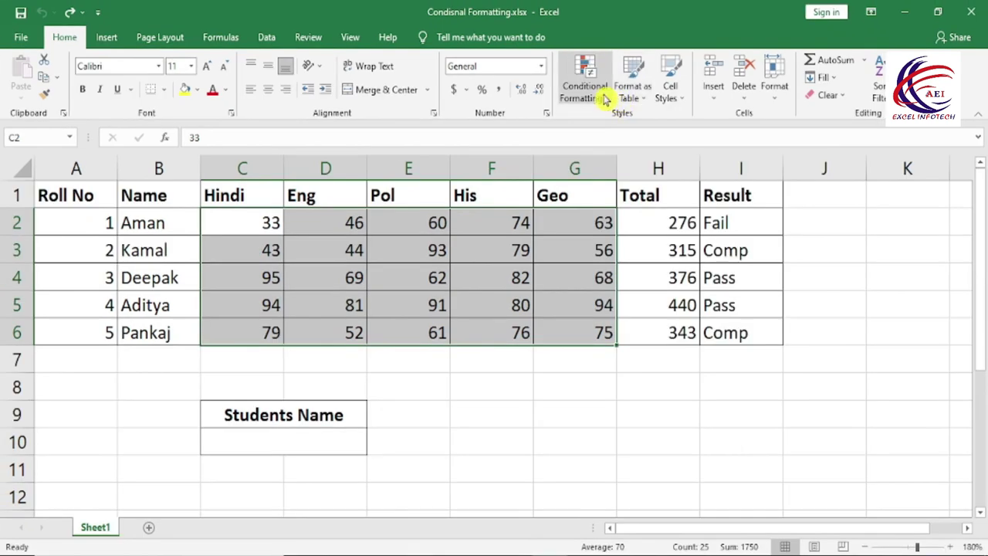
{"action": "left_click", "coordinate": [600, 99]}
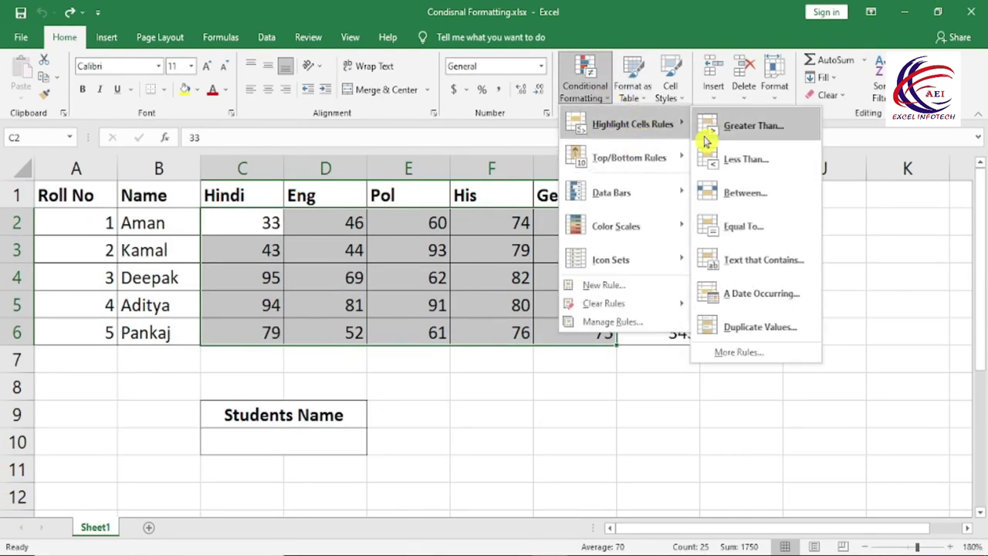
{"action": "left_click", "coordinate": [718, 157]}
{"action": "left_click", "coordinate": [548, 421]}
{"action": "key", "text": "BackSpace"}
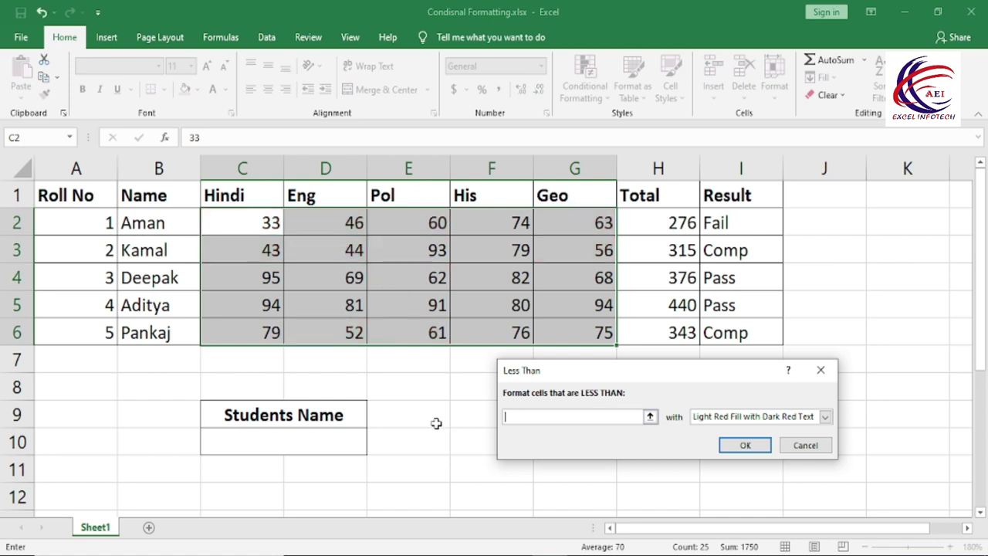
{"action": "type", "text": "50"}
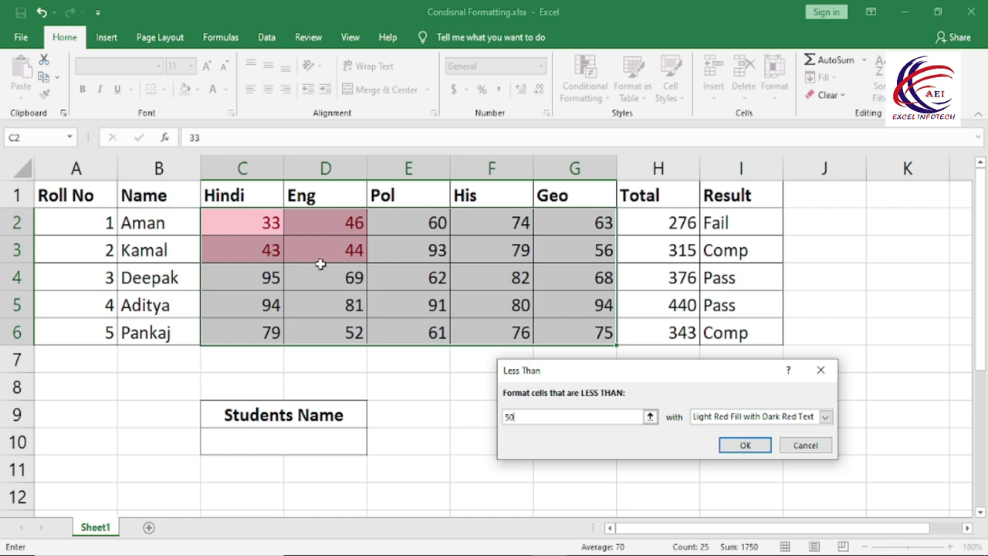
{"action": "left_click", "coordinate": [724, 417]}
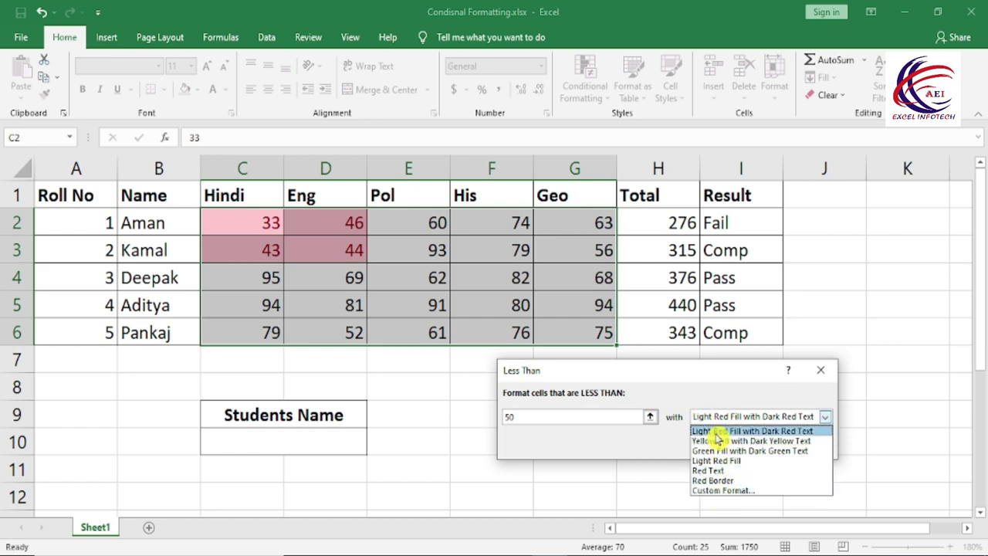
{"action": "key", "text": "Escape"}
{"action": "key", "text": "Escape"}
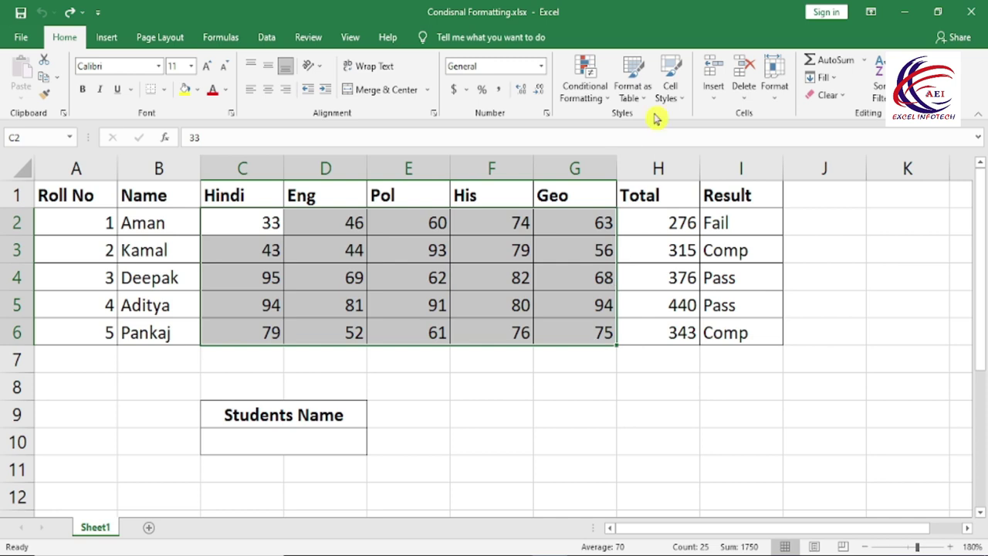
{"action": "left_click", "coordinate": [585, 89]}
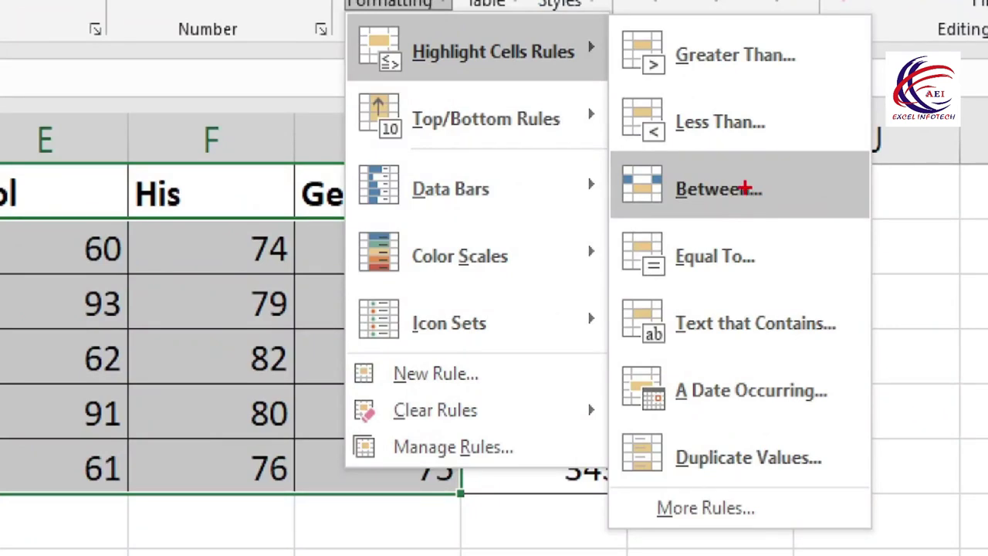
{"action": "left_click_drag", "start_coordinate": [630, 152], "coordinate": [800, 229]}
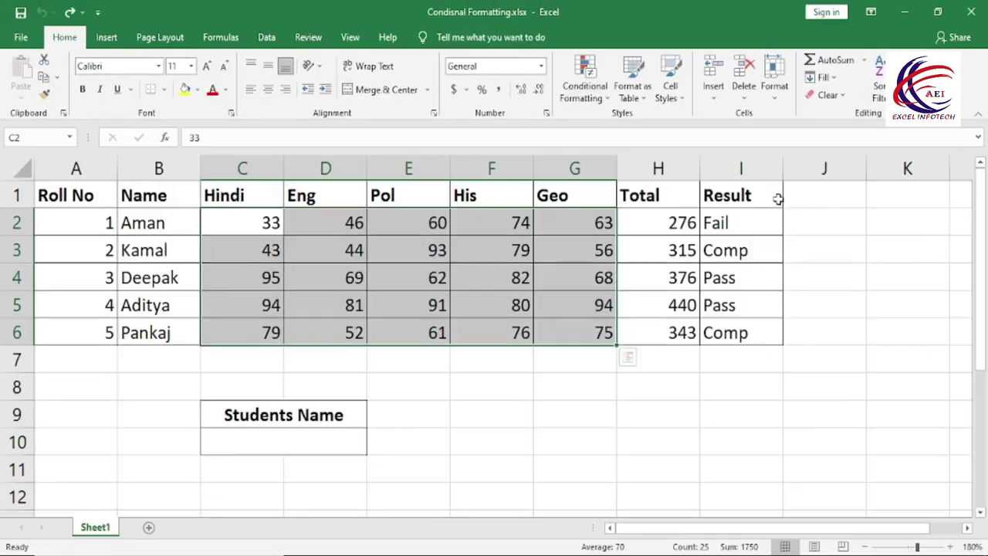
{"action": "left_click", "coordinate": [584, 85]}
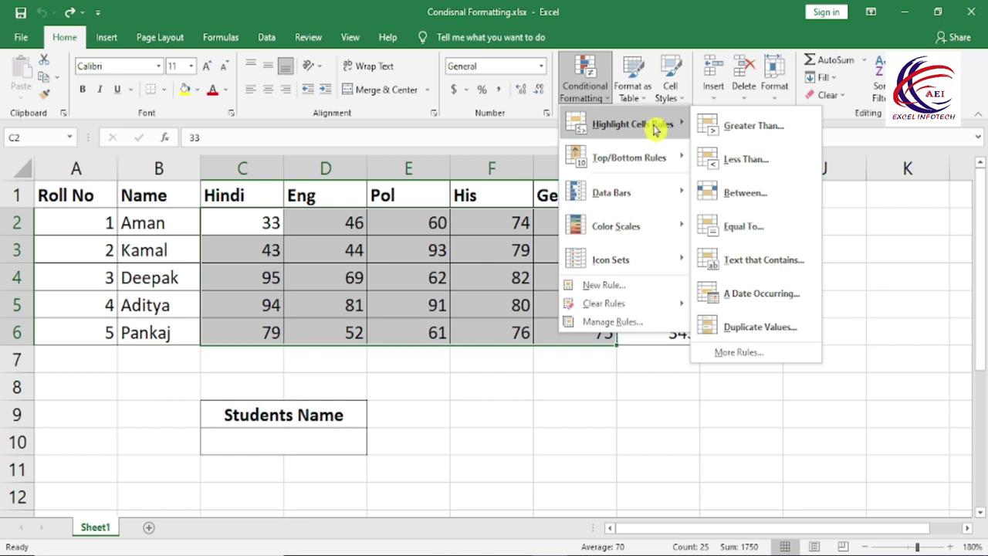
{"action": "left_click", "coordinate": [746, 193]}
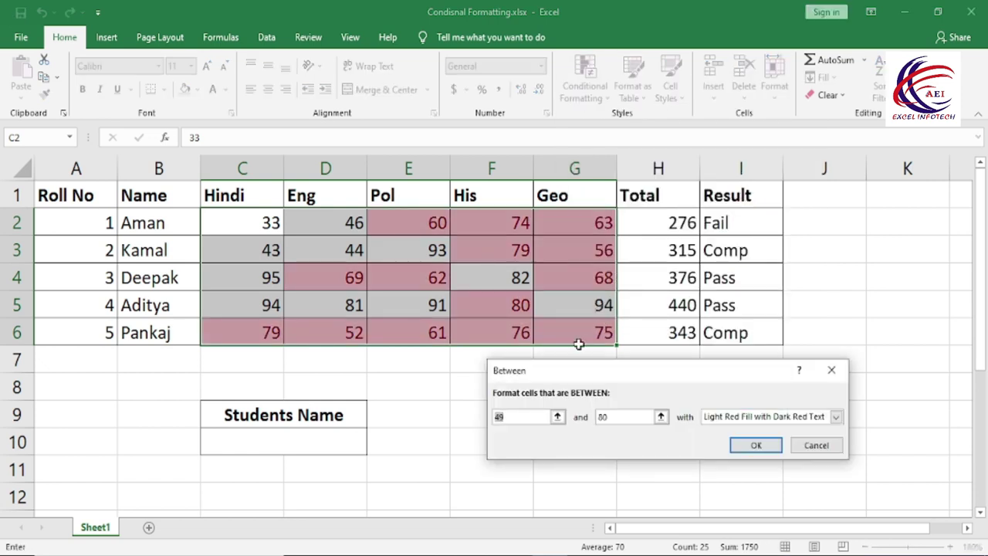
{"action": "type", "text": "50"}
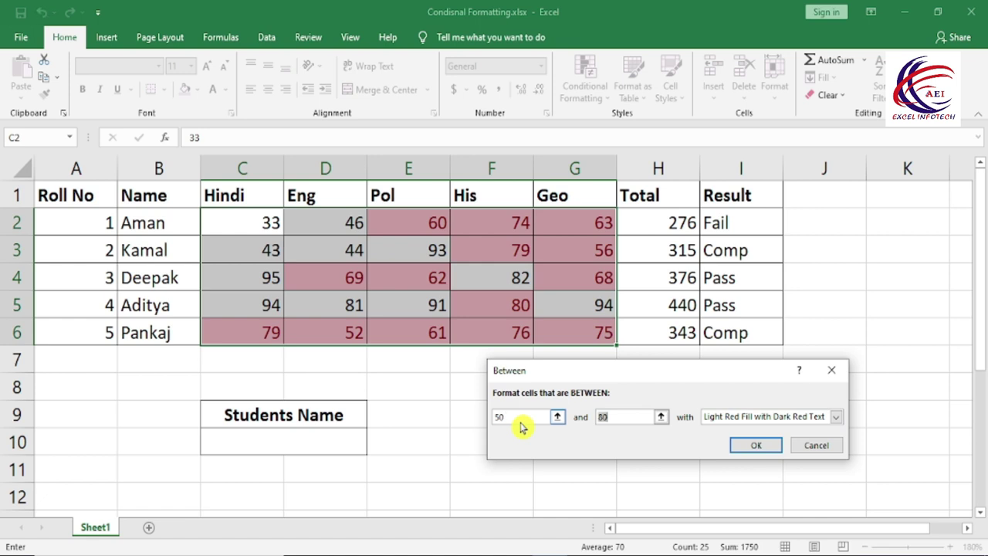
{"action": "type", "text": "100"}
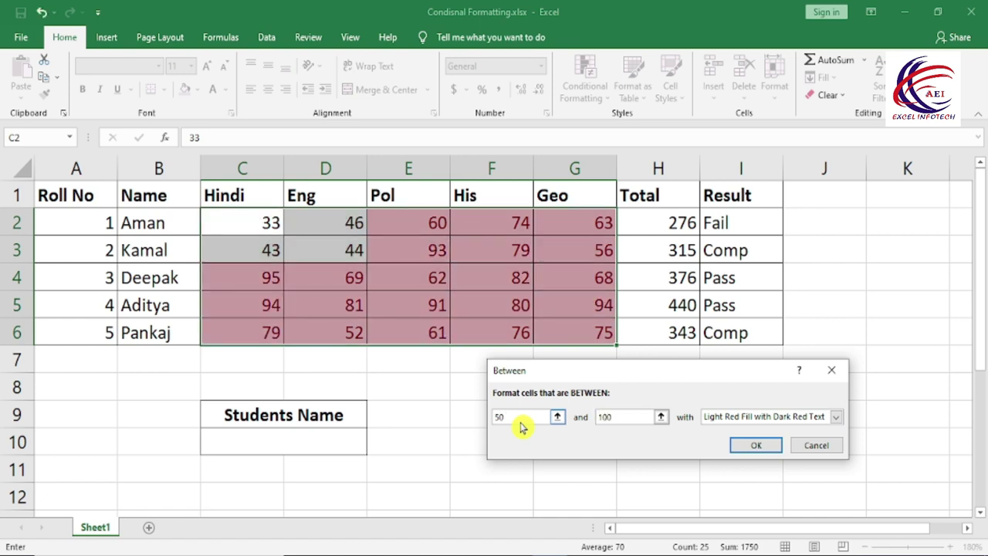
{"action": "left_click_drag", "start_coordinate": [544, 371], "coordinate": [575, 240]}
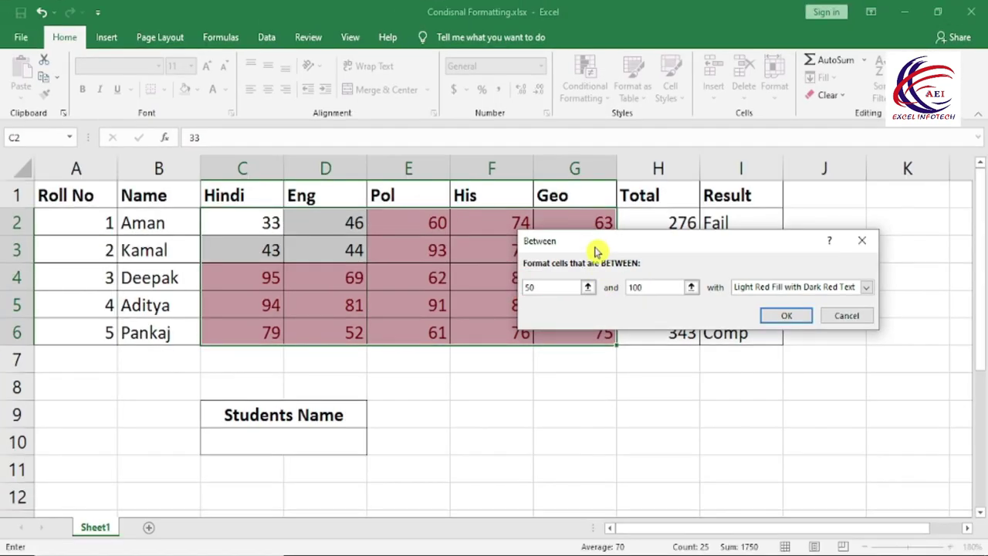
{"action": "left_click_drag", "start_coordinate": [591, 244], "coordinate": [606, 423]}
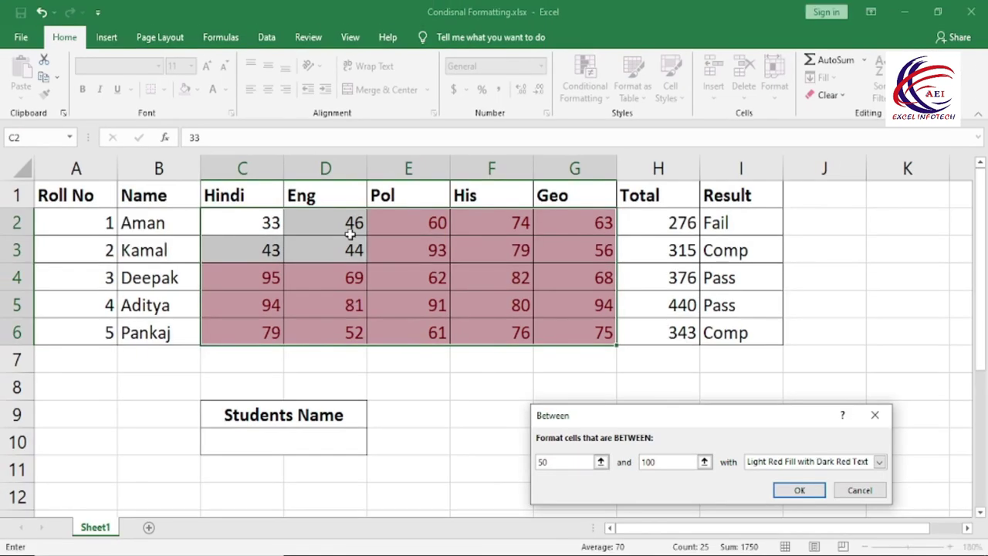
{"action": "left_click", "coordinate": [859, 489]}
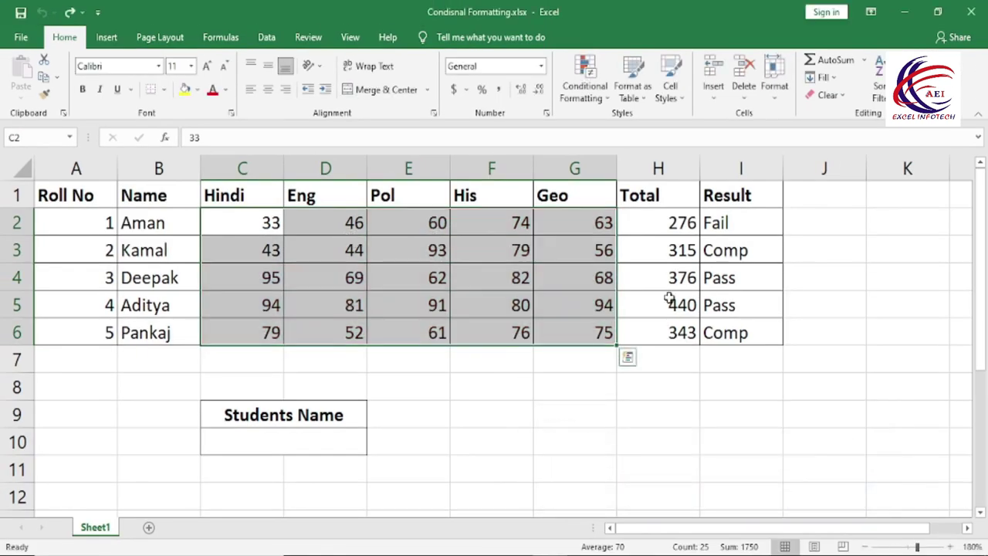
{"action": "left_click", "coordinate": [591, 98]}
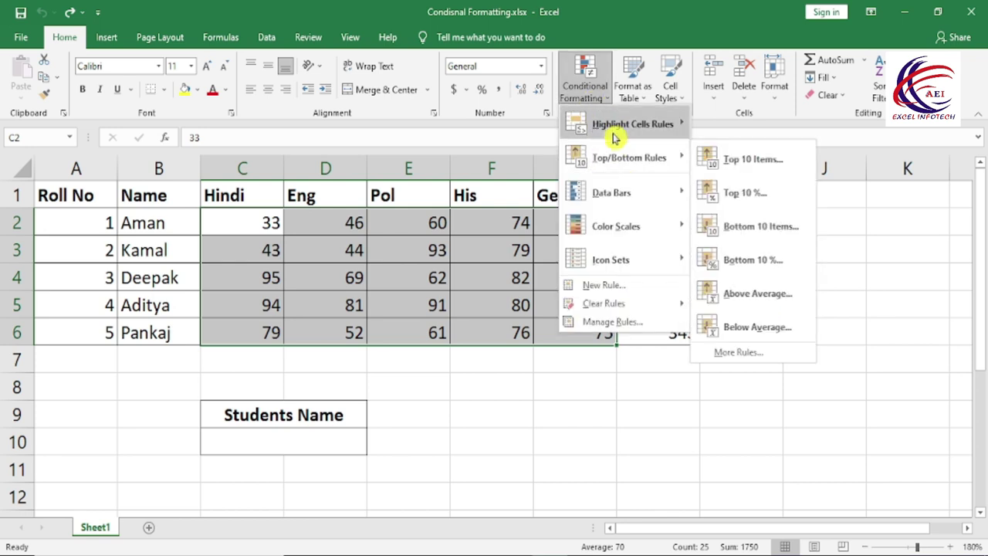
{"action": "mouse_move", "coordinate": [632, 123]}
{"action": "left_click", "coordinate": [745, 226]}
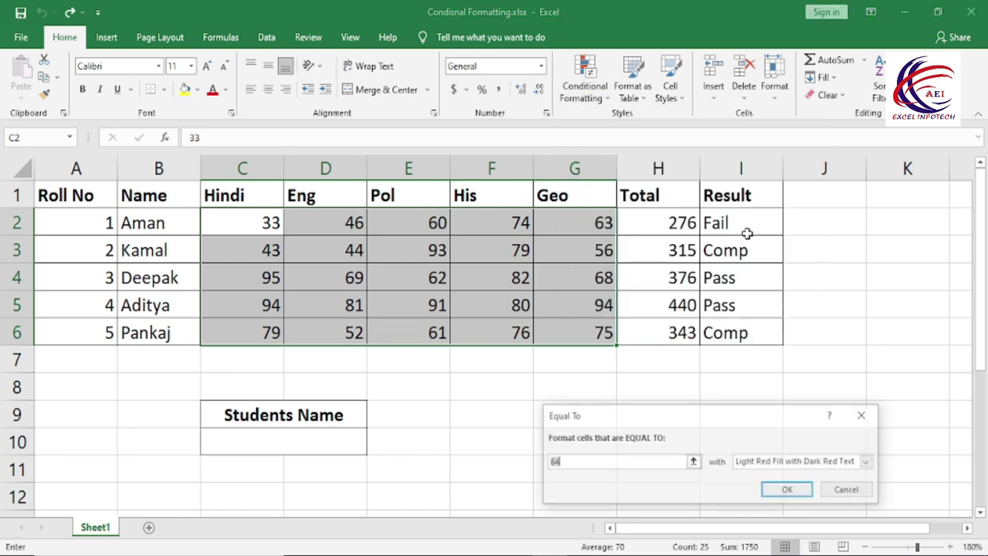
{"action": "left_click_drag", "start_coordinate": [586, 417], "coordinate": [594, 359]}
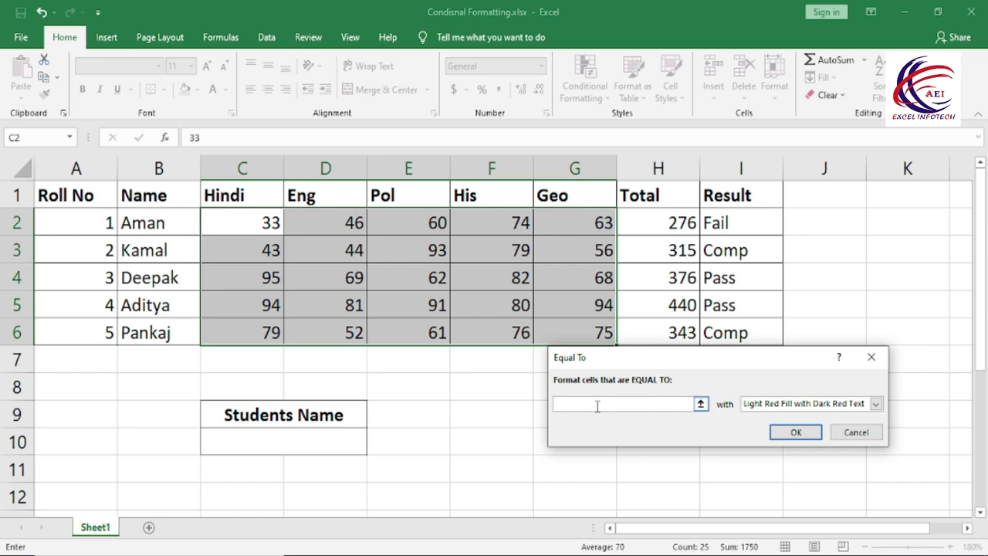
{"action": "type", "text": "93"}
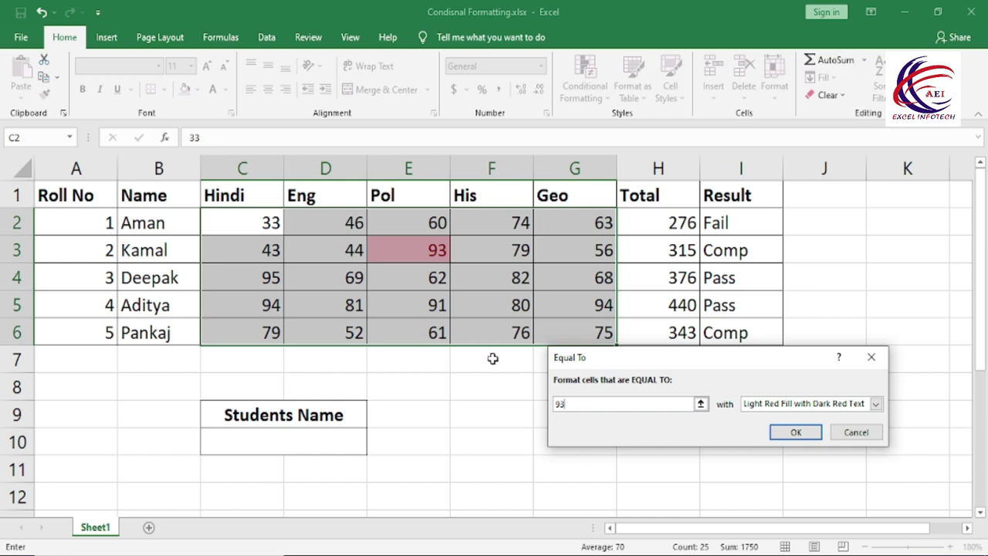
{"action": "key", "text": "Escape"}
{"action": "left_click", "coordinate": [584, 81]}
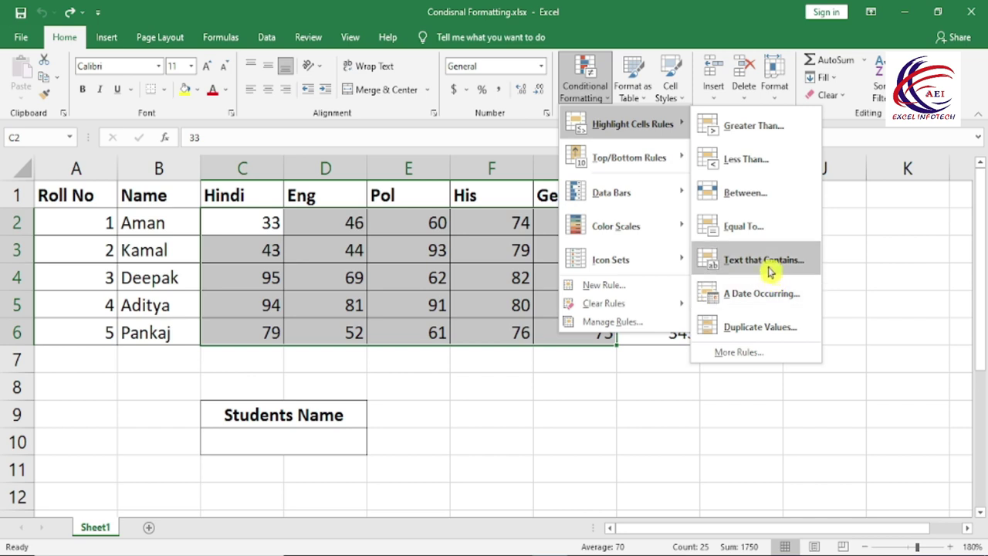
{"action": "left_click", "coordinate": [506, 406]}
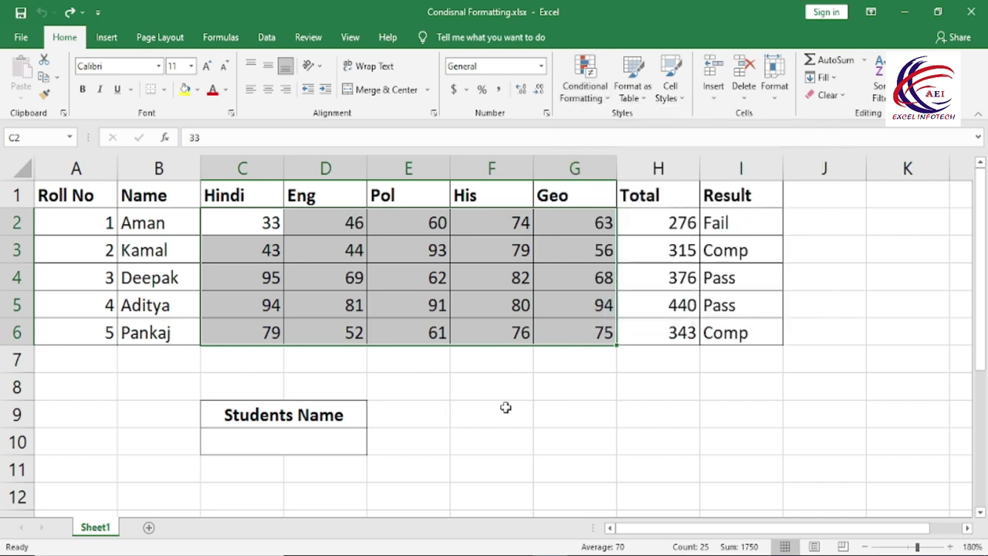
{"action": "left_click", "coordinate": [506, 407]}
{"action": "mouse_move", "coordinate": [163, 223]}
{"action": "left_mouse_down"}
{"action": "mouse_move", "coordinate": [161, 346]}
{"action": "mouse_move", "coordinate": [159, 333]}
{"action": "left_mouse_up"}
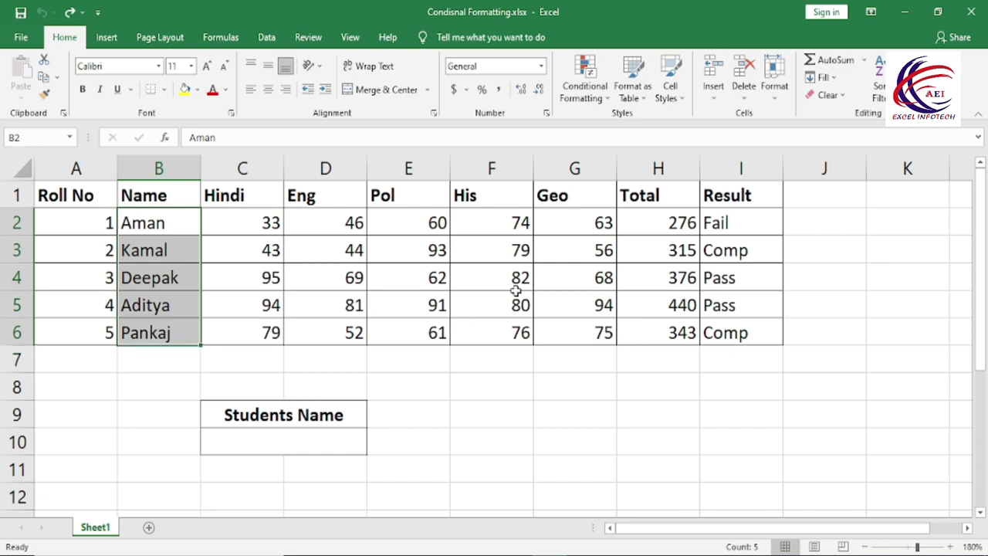
{"action": "left_click", "coordinate": [584, 97]}
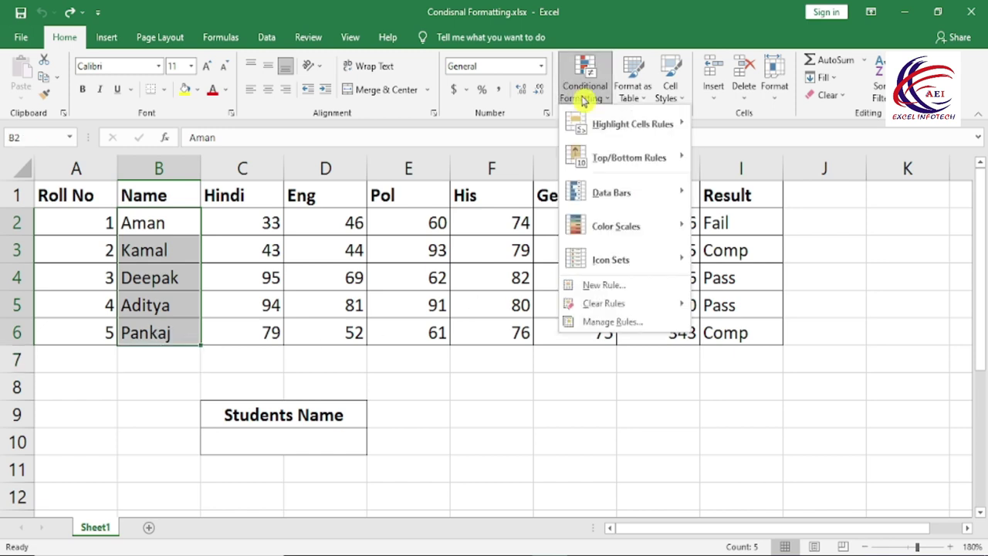
{"action": "mouse_move", "coordinate": [631, 124]}
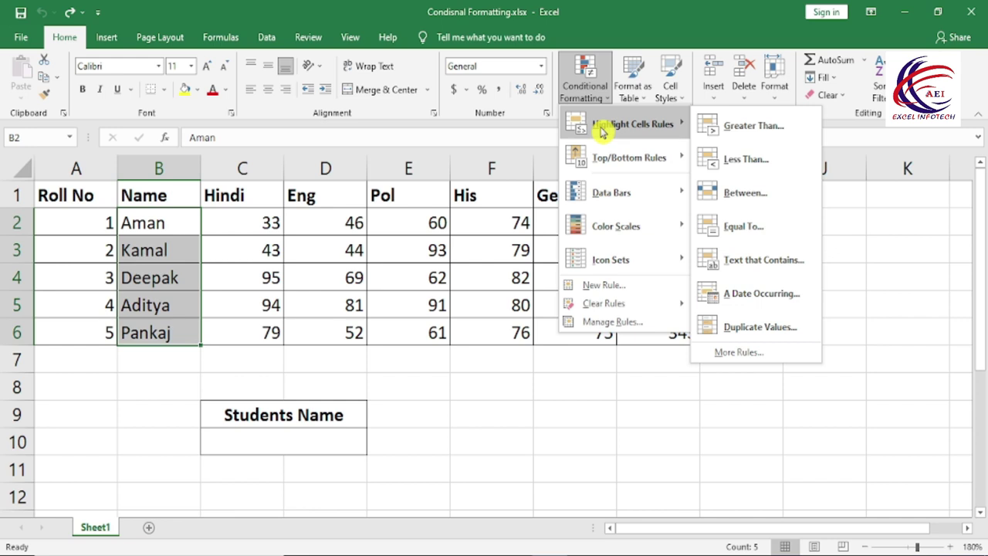
{"action": "left_click", "coordinate": [768, 263]}
{"action": "mouse_move", "coordinate": [582, 354]}
{"action": "left_mouse_down"}
{"action": "mouse_move", "coordinate": [511, 264]}
{"action": "mouse_move", "coordinate": [518, 328]}
{"action": "left_mouse_up"}
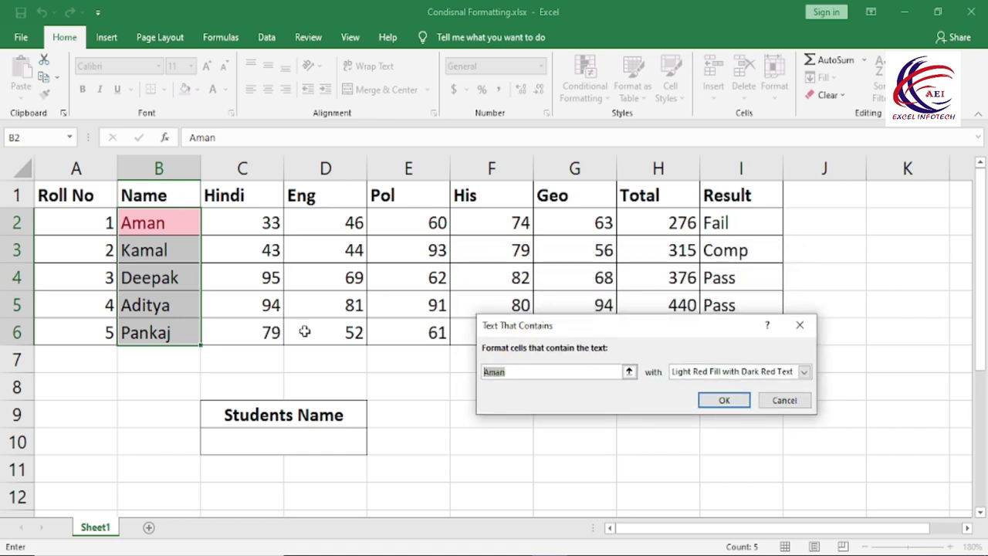
{"action": "type", "text": "k"}
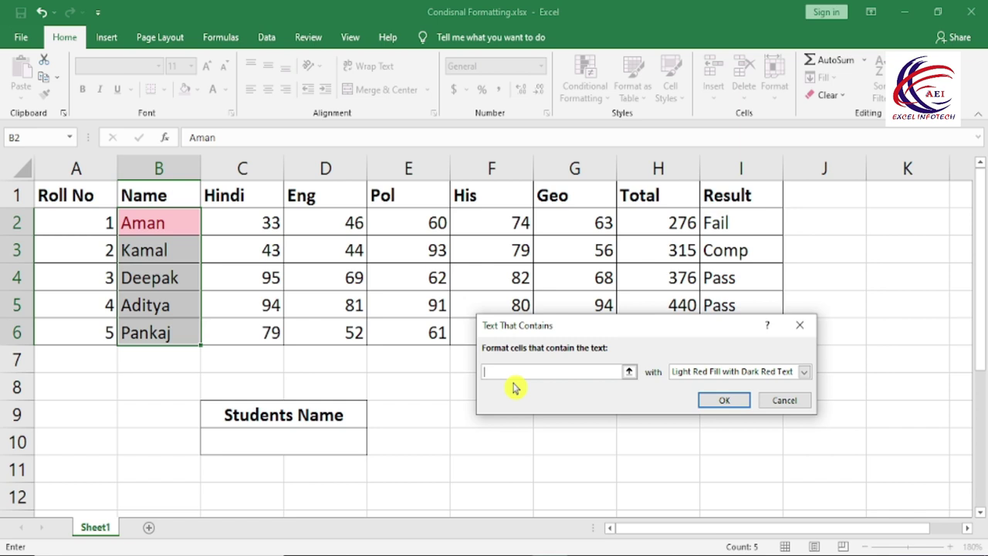
{"action": "type", "text": "amal"}
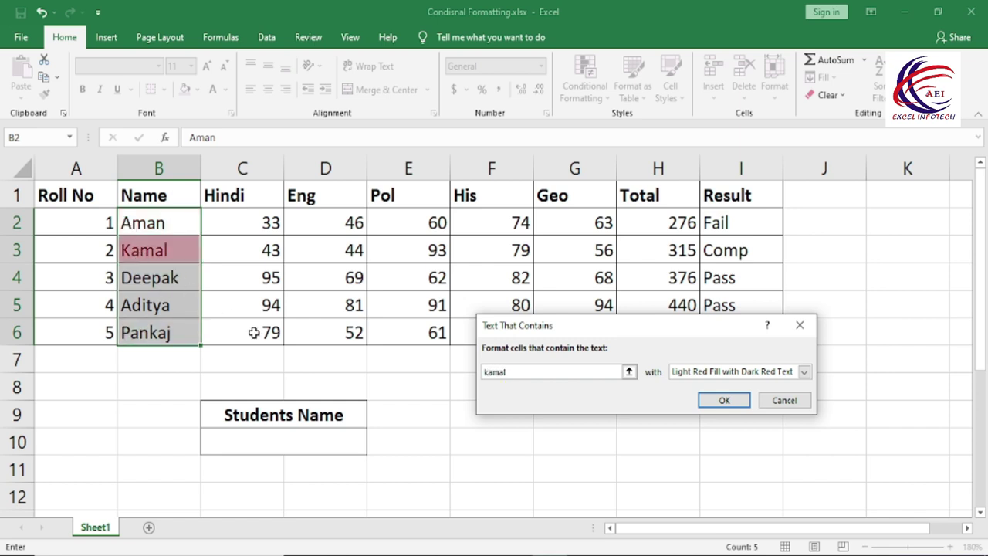
{"action": "left_click_drag", "start_coordinate": [531, 371], "coordinate": [468, 371]}
{"action": "left_click", "coordinate": [801, 406]}
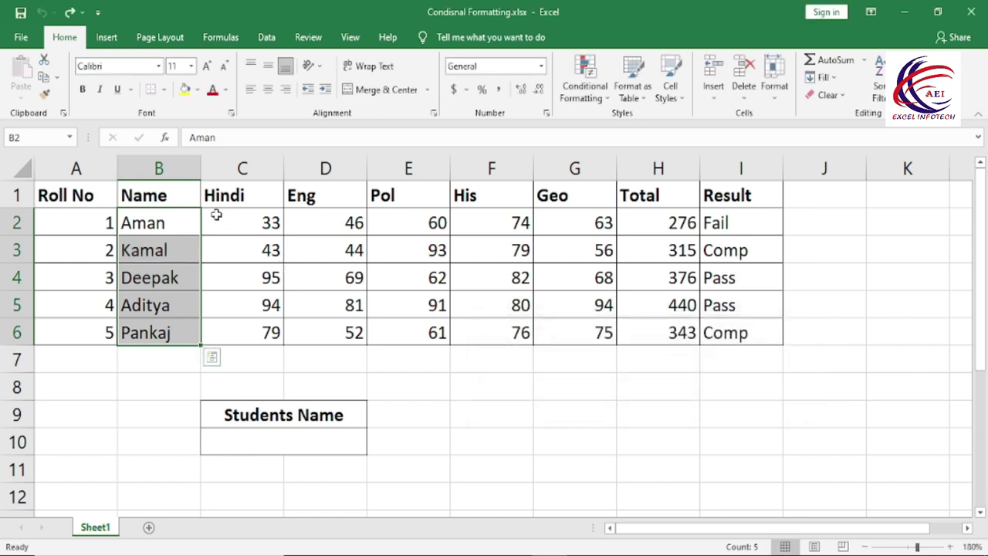
{"action": "left_click", "coordinate": [149, 157]}
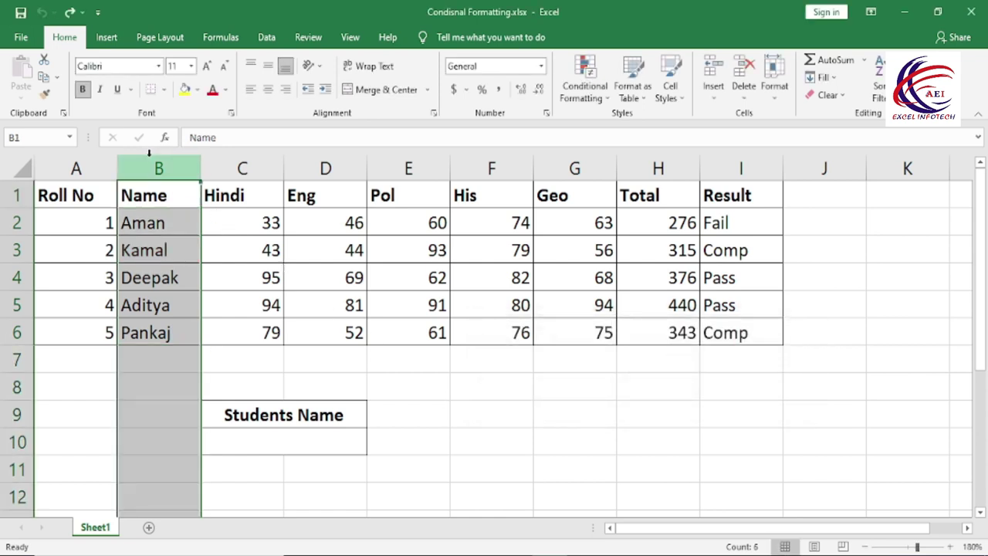
{"action": "left_click", "coordinate": [596, 99]}
{"action": "mouse_move", "coordinate": [631, 125]}
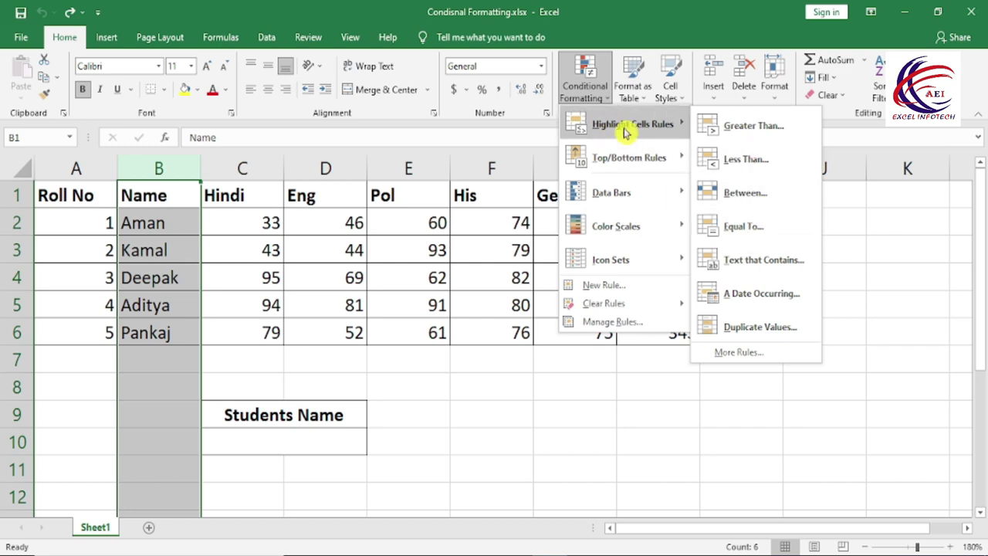
{"action": "left_click", "coordinate": [781, 266]}
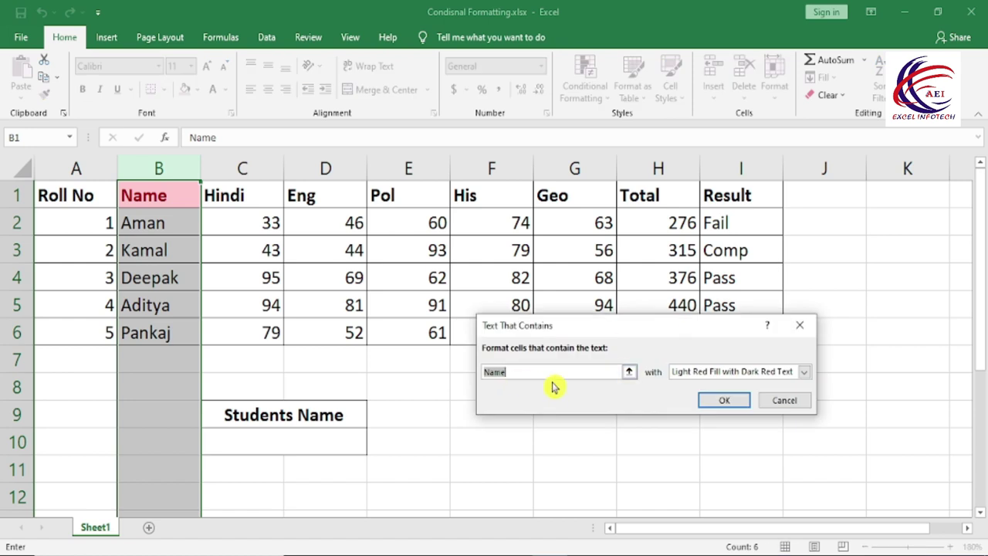
{"action": "type", "text": "Aman"}
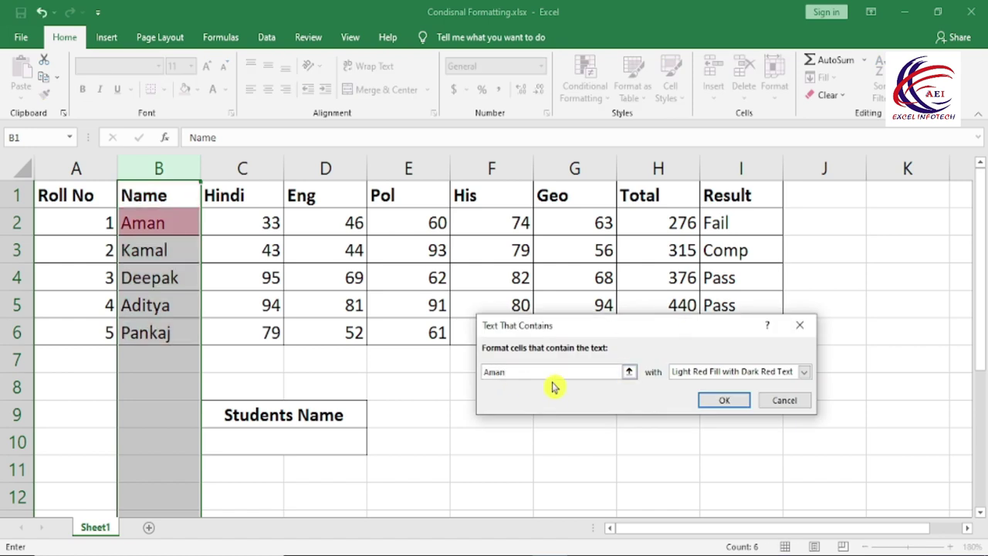
{"action": "left_click", "coordinate": [726, 399]}
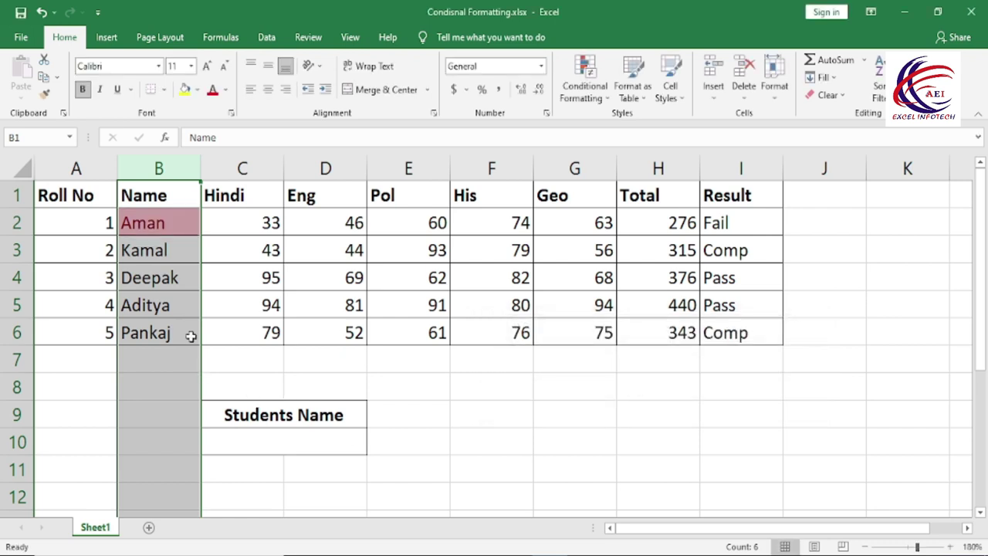
{"action": "left_click", "coordinate": [147, 222]}
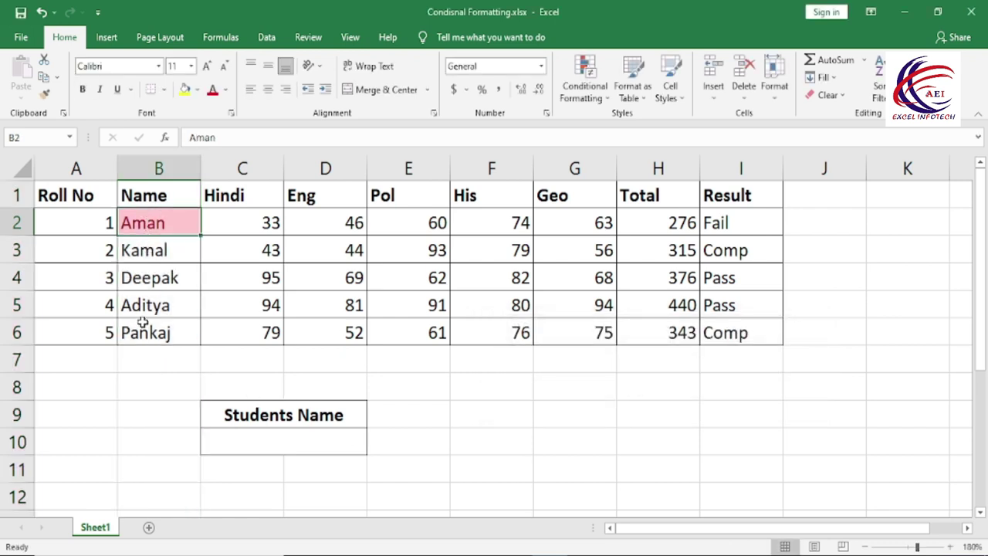
{"action": "left_click", "coordinate": [145, 359]}
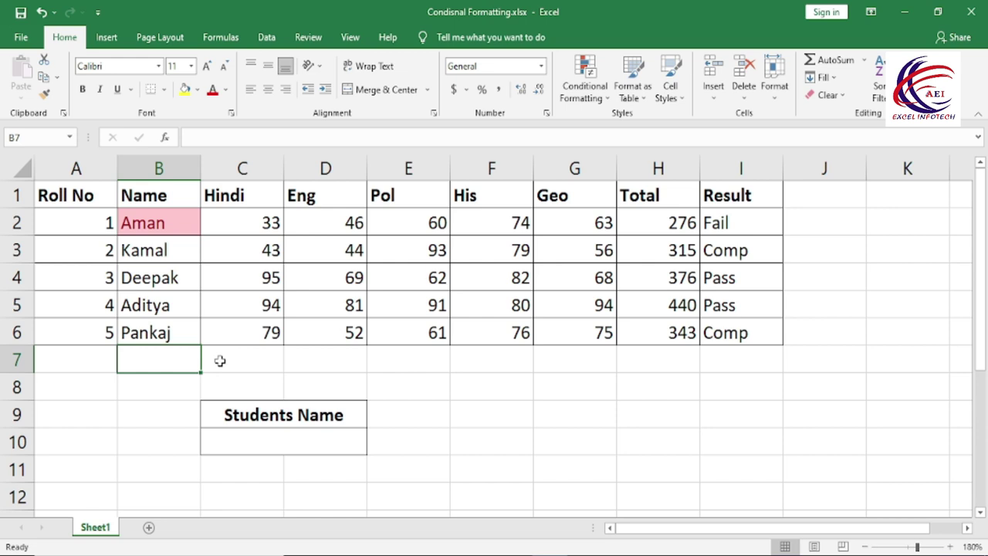
{"action": "type", "text": "aman"}
{"action": "key", "text": "Return"}
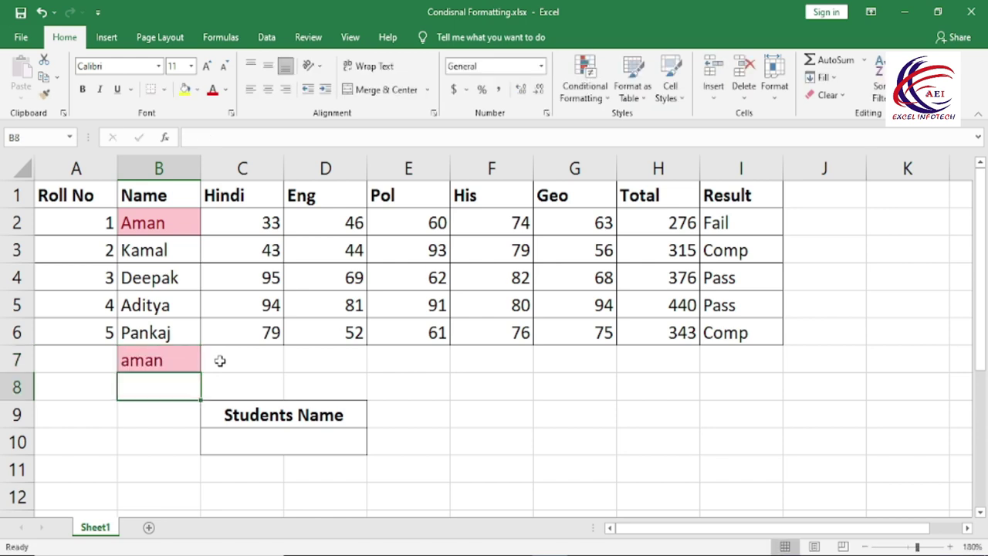
{"action": "left_click", "coordinate": [140, 352]}
{"action": "left_click", "coordinate": [139, 388]}
{"action": "left_click", "coordinate": [145, 414]}
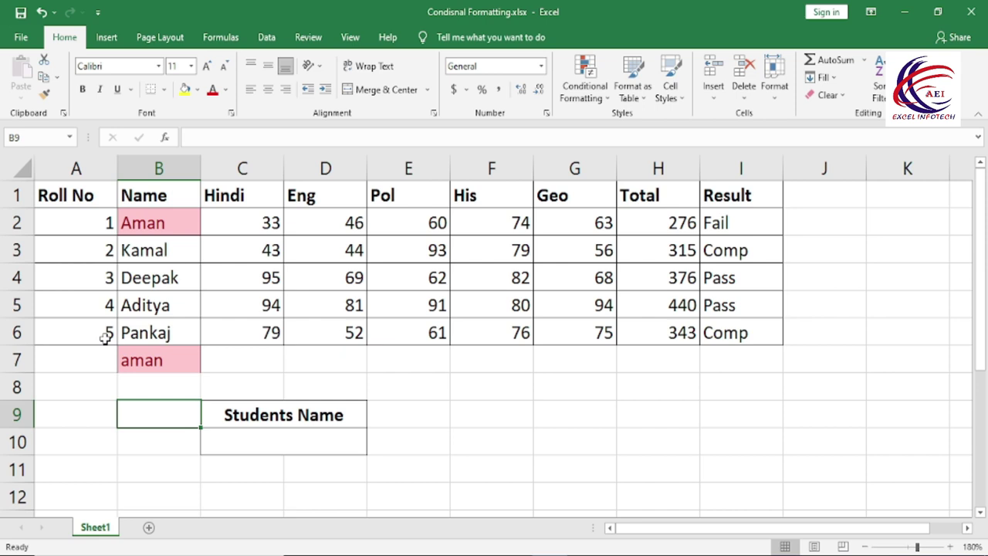
{"action": "key", "text": "ctrl+z"}
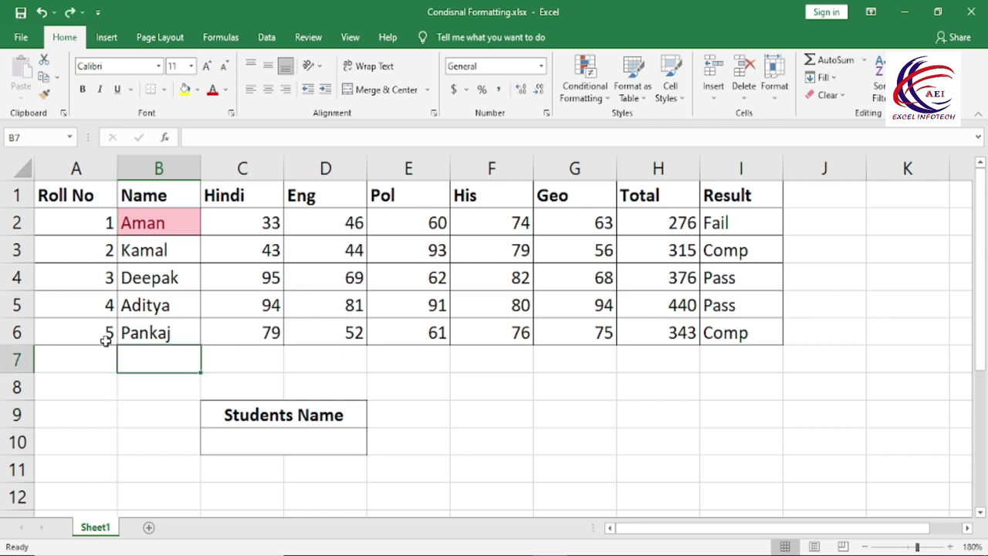
{"action": "key", "text": "ctrl+z"}
{"action": "key", "text": "ctrl+z"}
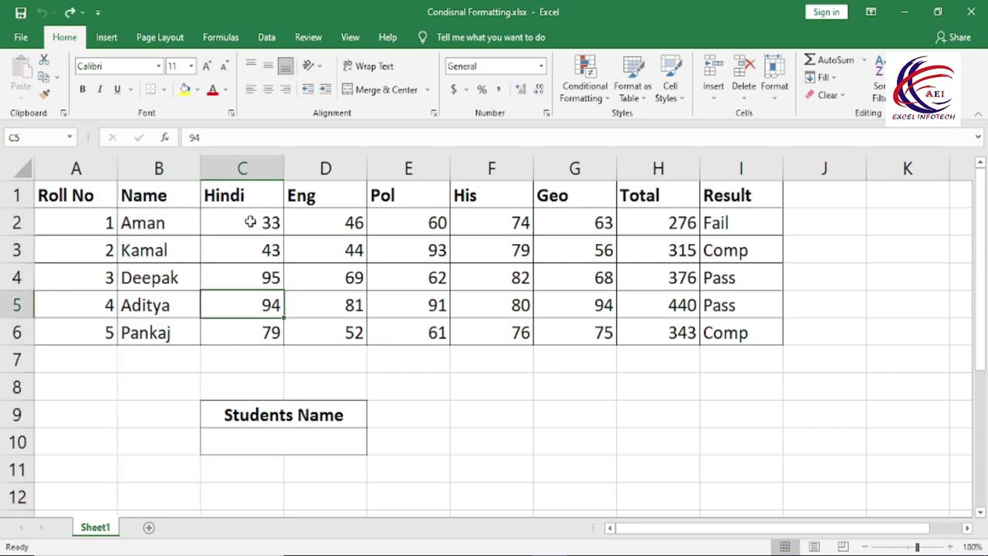
- Select the marks C2:G6 and bring up the Duplicate Values rule beside them
{"action": "left_click_drag", "start_coordinate": [250, 222], "coordinate": [602, 334]}
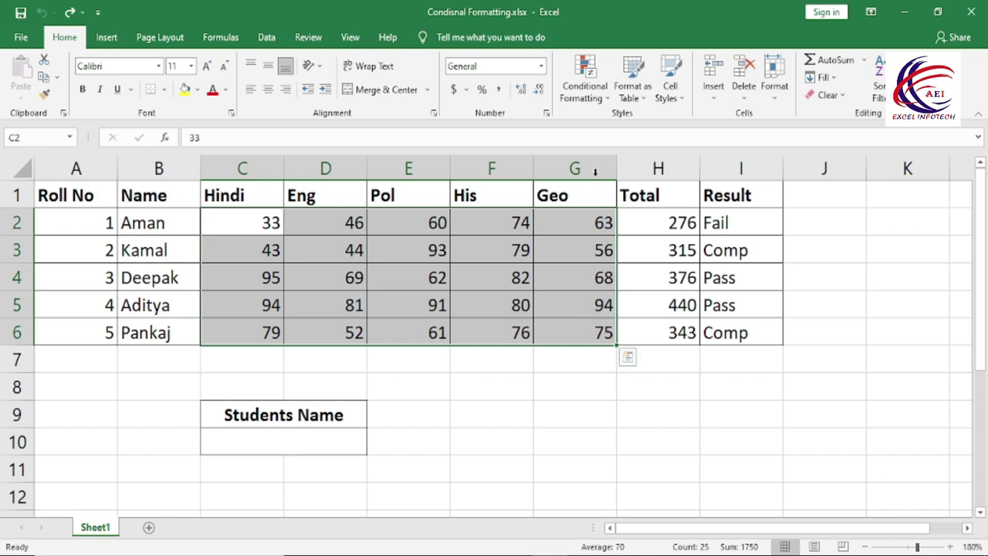
{"action": "left_click", "coordinate": [593, 99]}
{"action": "mouse_move", "coordinate": [632, 124]}
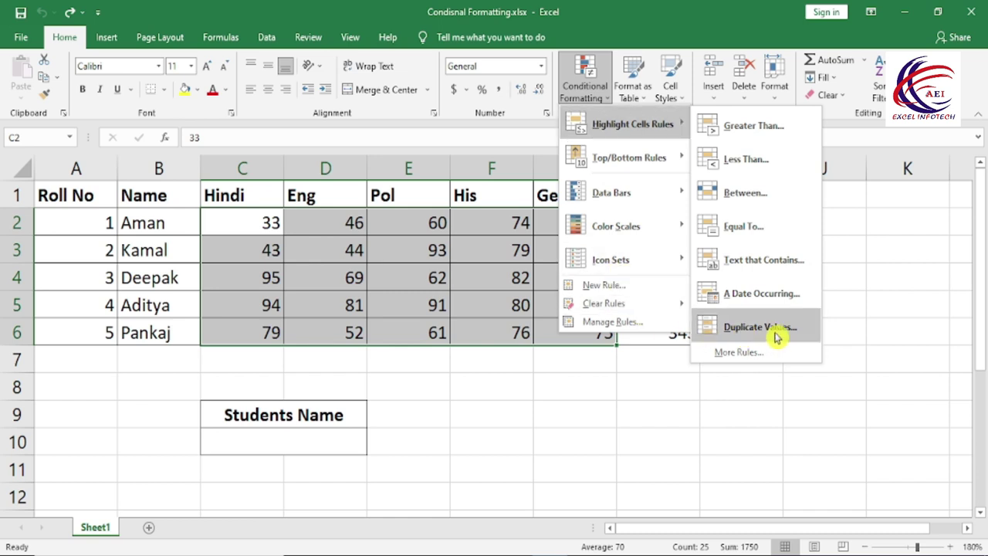
{"action": "key", "text": "Escape"}
{"action": "left_click_drag", "start_coordinate": [646, 315], "coordinate": [660, 405]}
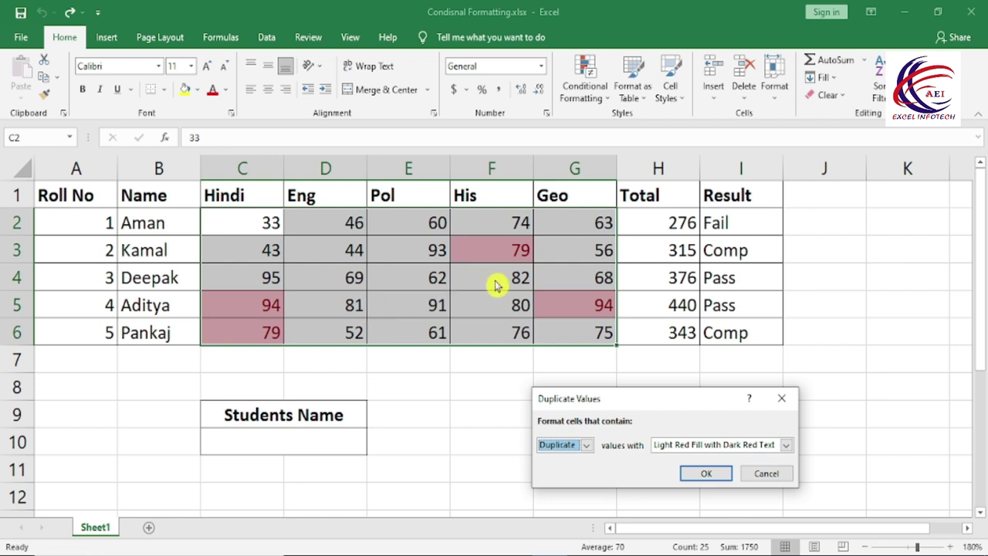
{"action": "left_click_drag", "start_coordinate": [599, 407], "coordinate": [553, 284]}
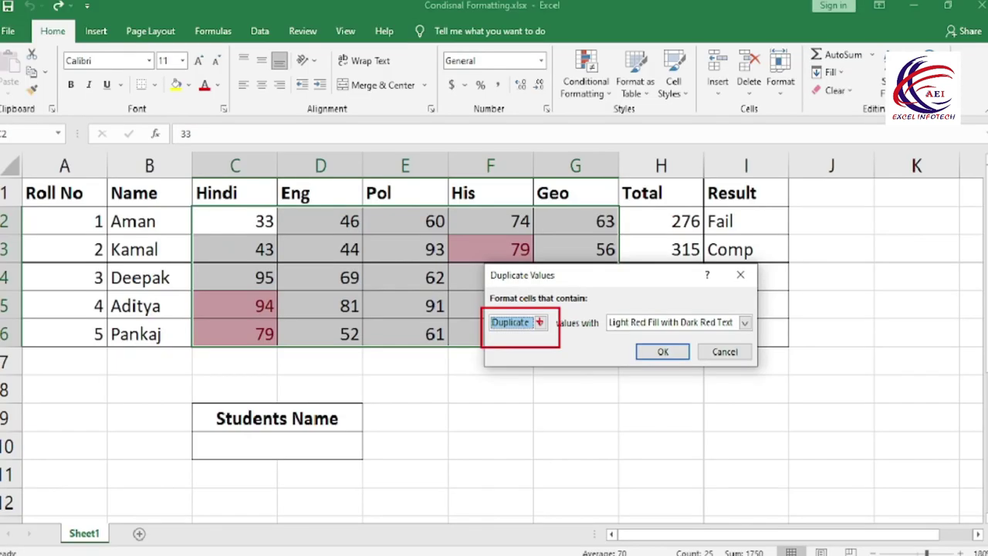
- Switch the rule to Unique values, apply it, then undo the highlighting
{"action": "left_click", "coordinate": [531, 363]}
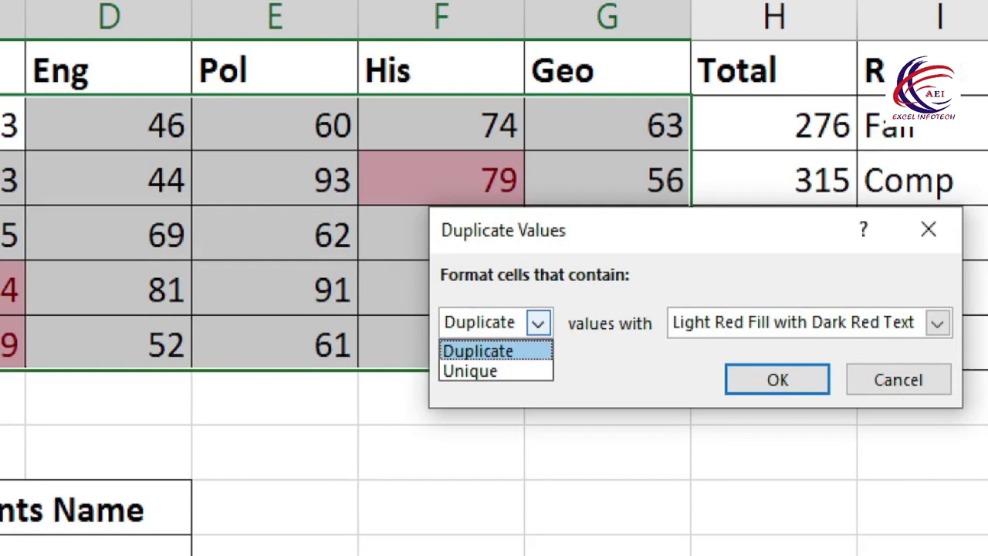
{"action": "left_click_drag", "start_coordinate": [439, 357], "coordinate": [527, 403]}
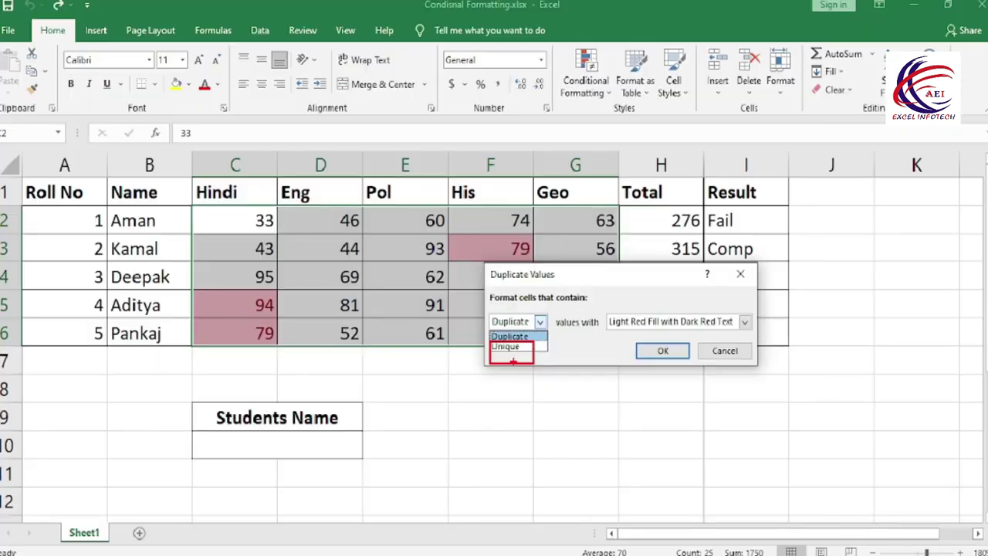
{"action": "left_click", "coordinate": [529, 336]}
{"action": "left_click", "coordinate": [539, 322]}
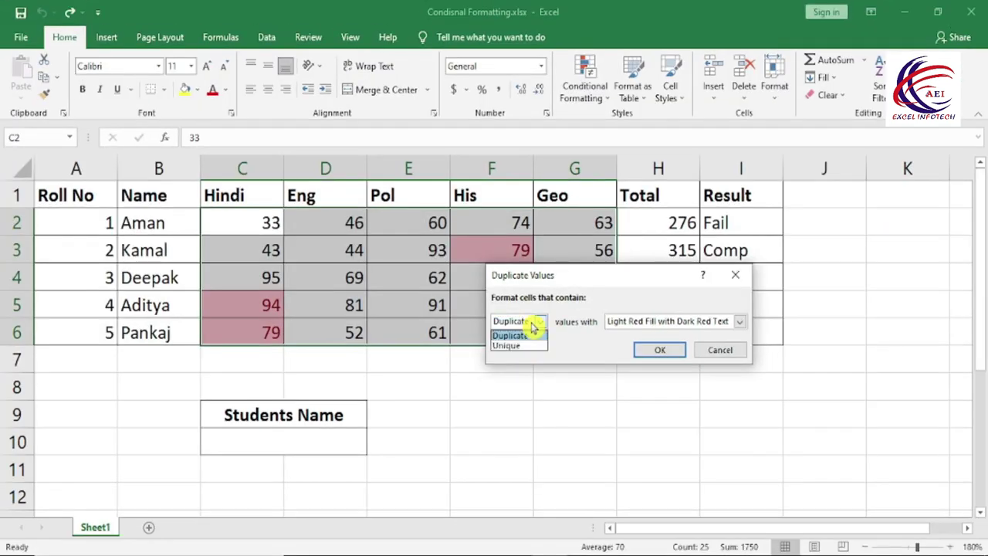
{"action": "left_click", "coordinate": [528, 345]}
{"action": "left_click", "coordinate": [660, 350]}
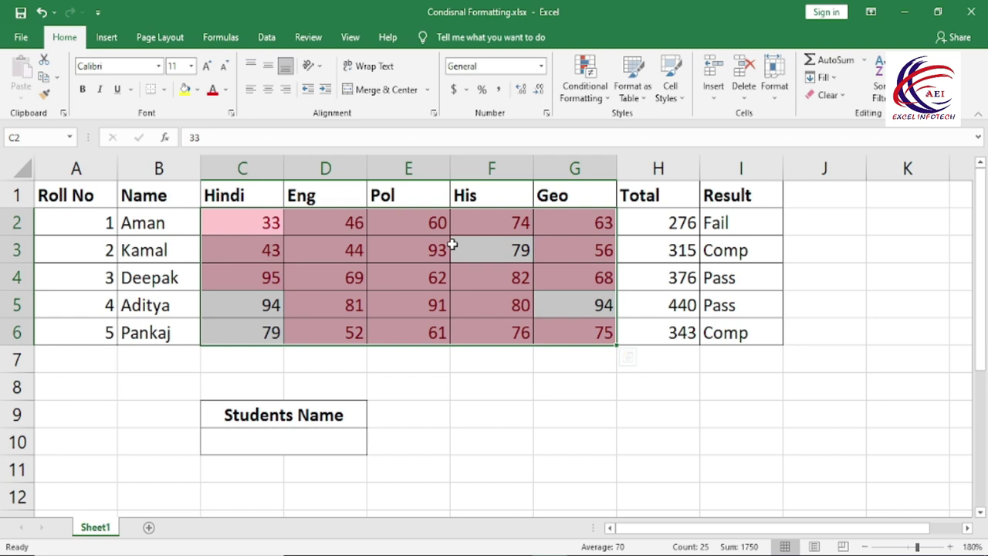
{"action": "key", "text": "ctrl+z"}
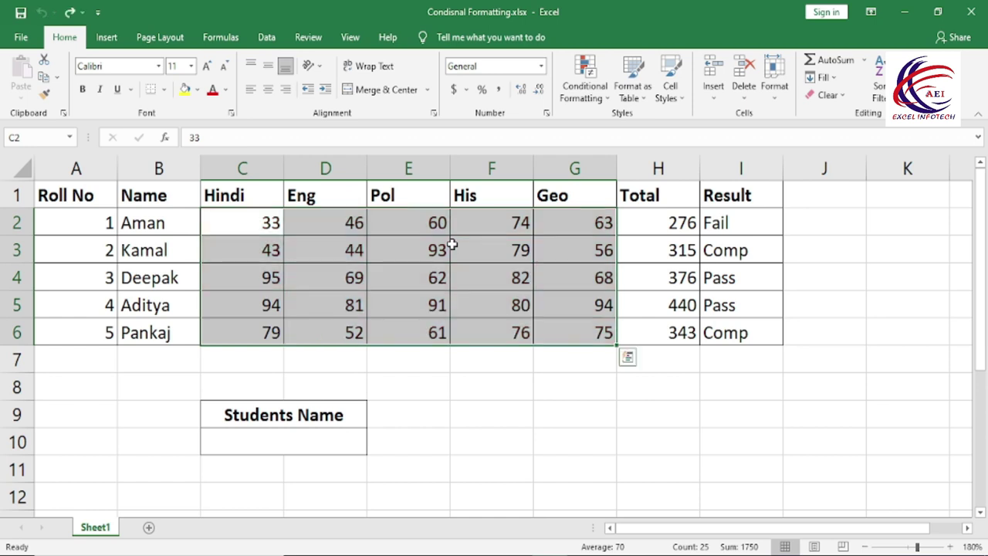
{"action": "left_click", "coordinate": [590, 84]}
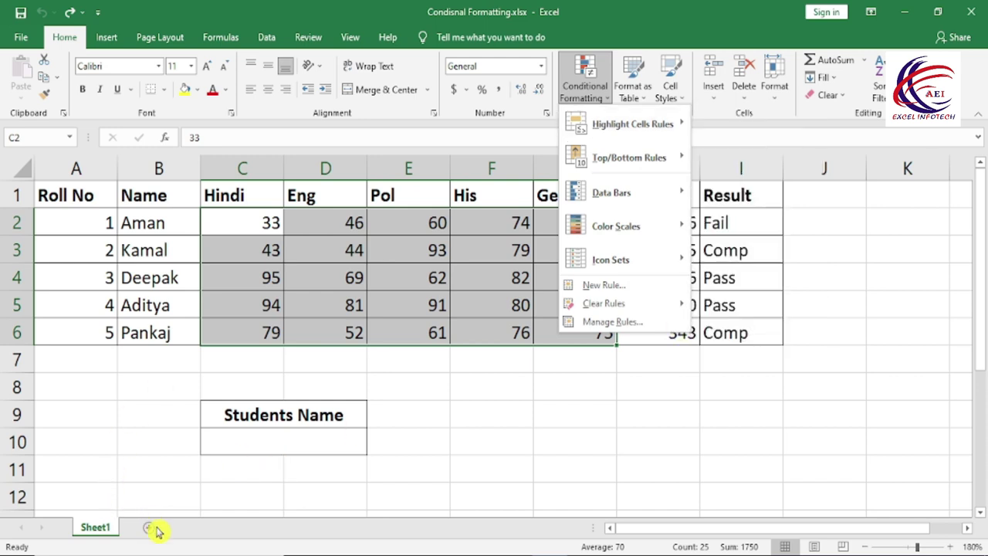
- Add a new sheet, Sheet2, and zoom it to 180%
{"action": "key", "text": "Escape"}
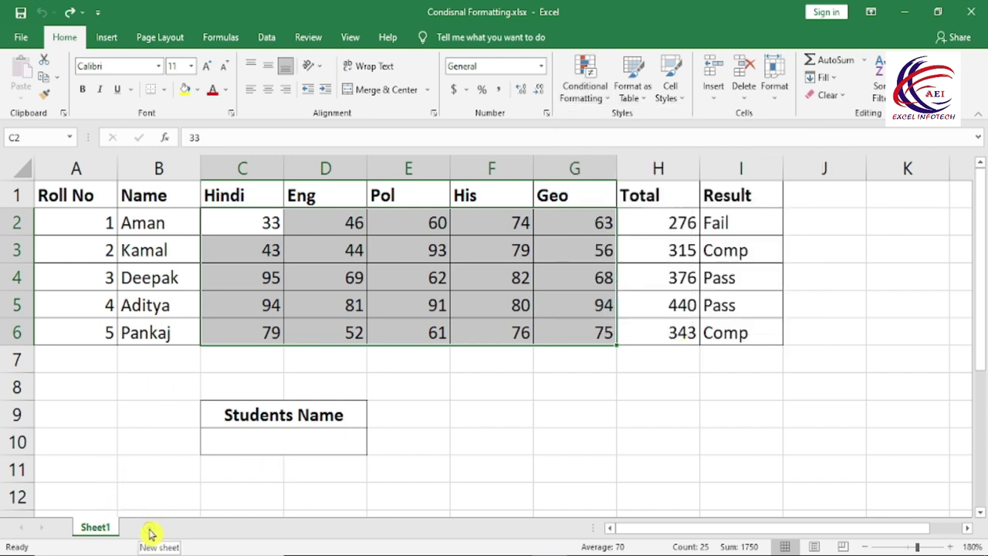
{"action": "left_click", "coordinate": [151, 531]}
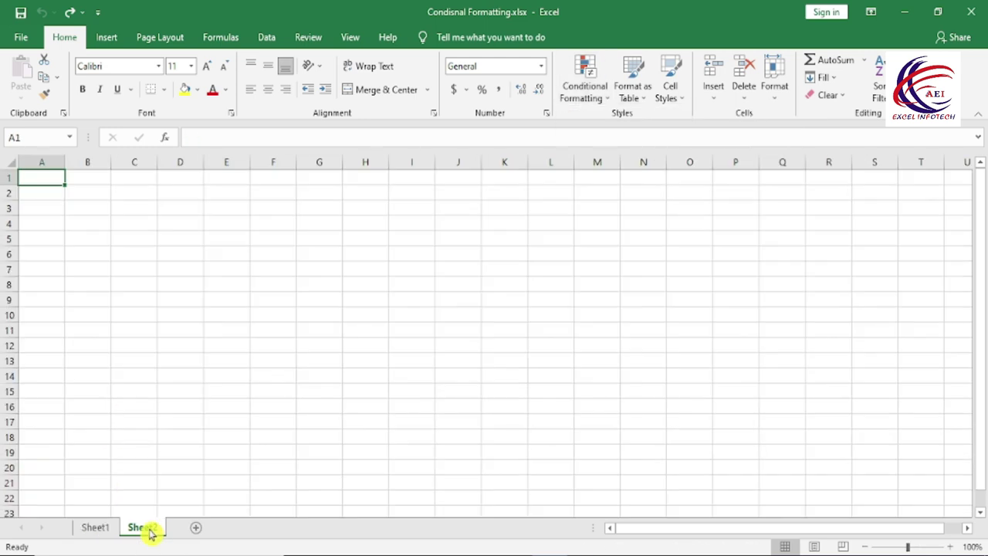
{"action": "left_click", "coordinate": [950, 546]}
{"action": "left_click", "coordinate": [950, 546]}
{"action": "left_click", "coordinate": [950, 546]}
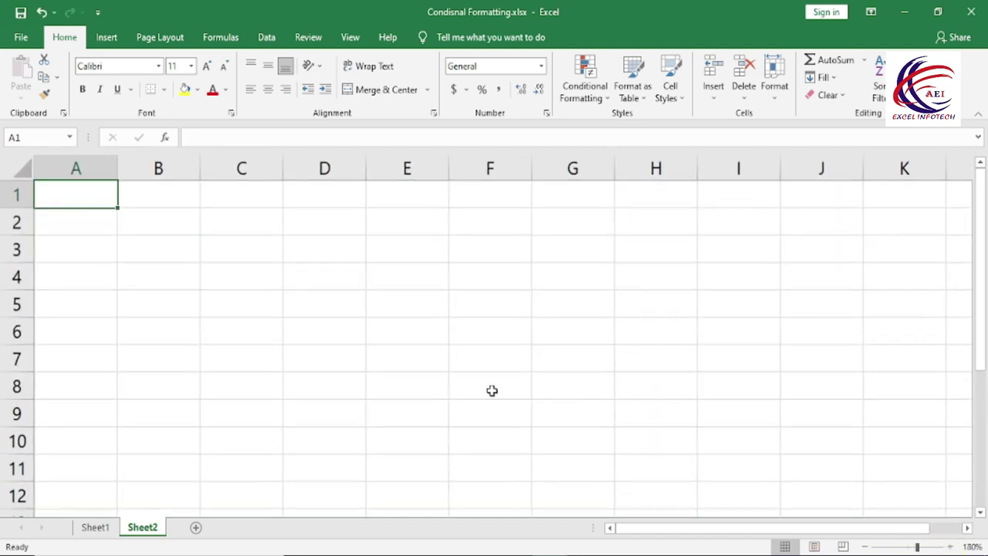
- Enter 07/10/2021 in A2 and fill consecutive dates down to A12
{"action": "left_click", "coordinate": [294, 333]}
{"action": "left_click", "coordinate": [84, 218]}
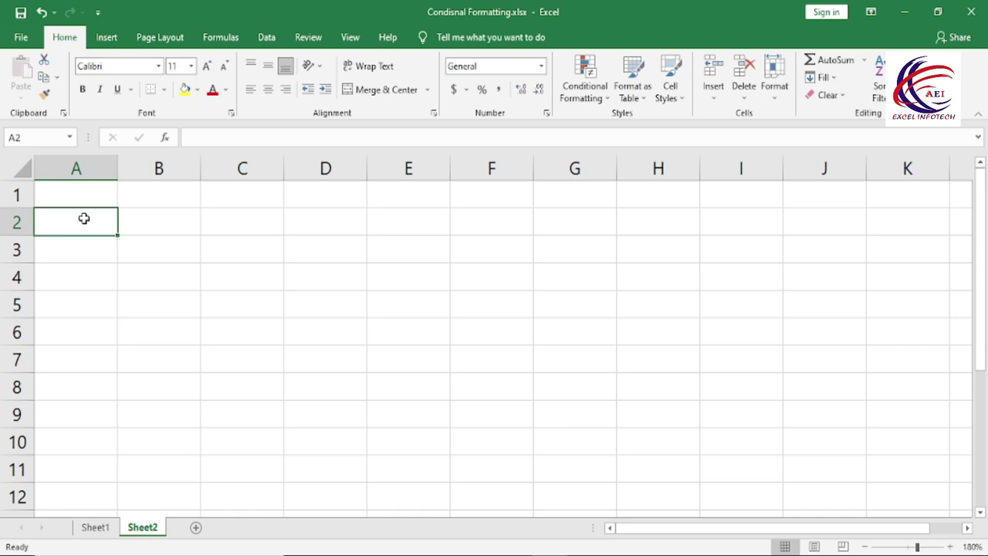
{"action": "type", "text": "07/10"}
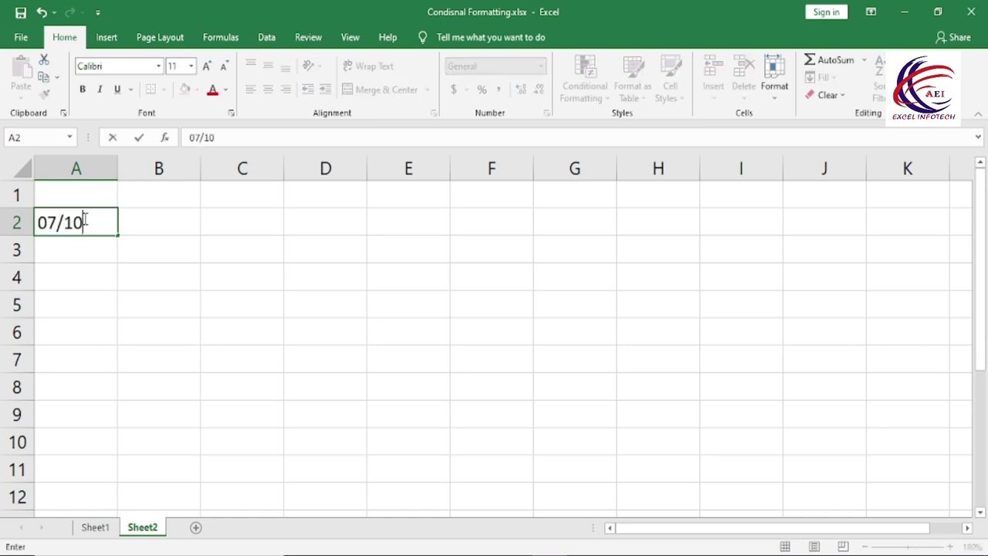
{"action": "type", "text": "/2021"}
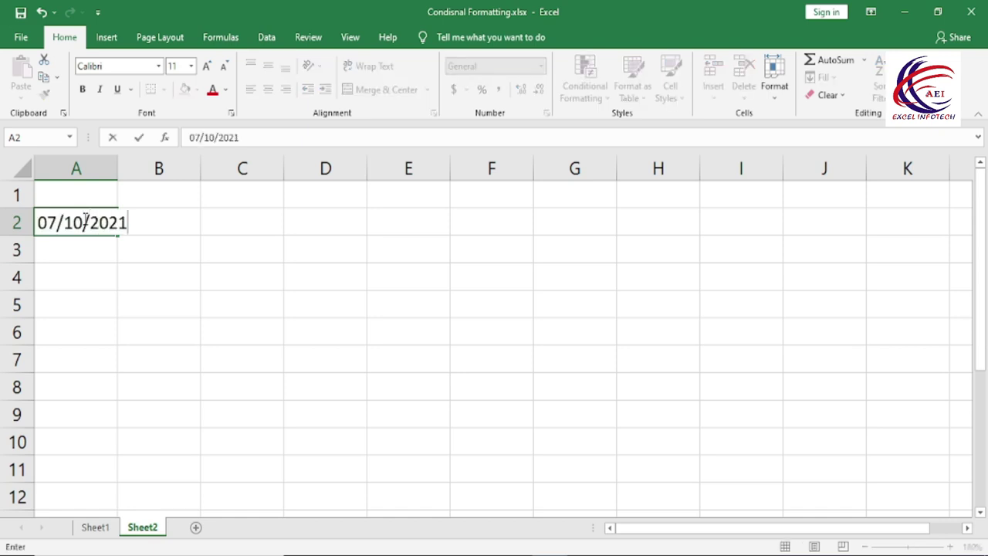
{"action": "key", "text": "Return"}
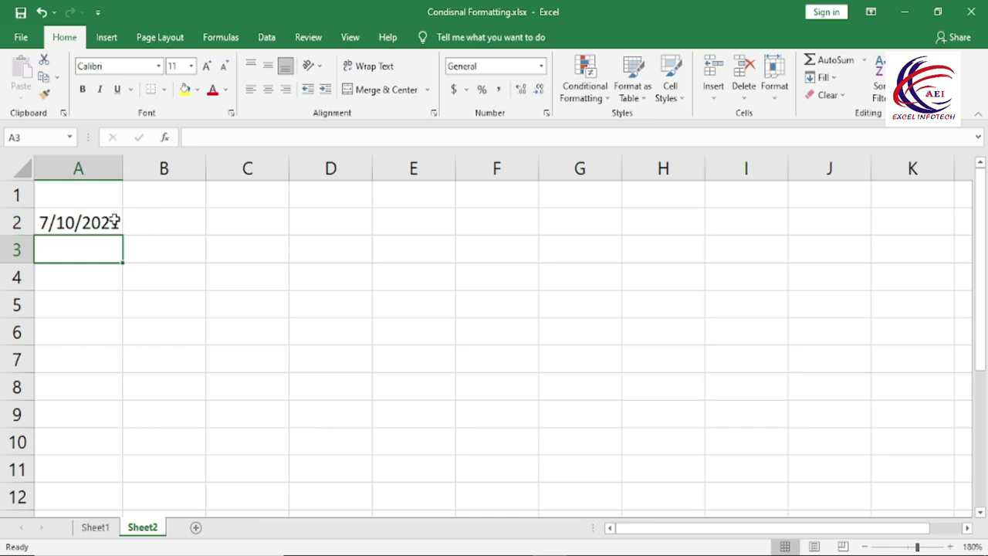
{"action": "left_click", "coordinate": [113, 223]}
{"action": "left_click_drag", "start_coordinate": [124, 235], "coordinate": [127, 496]}
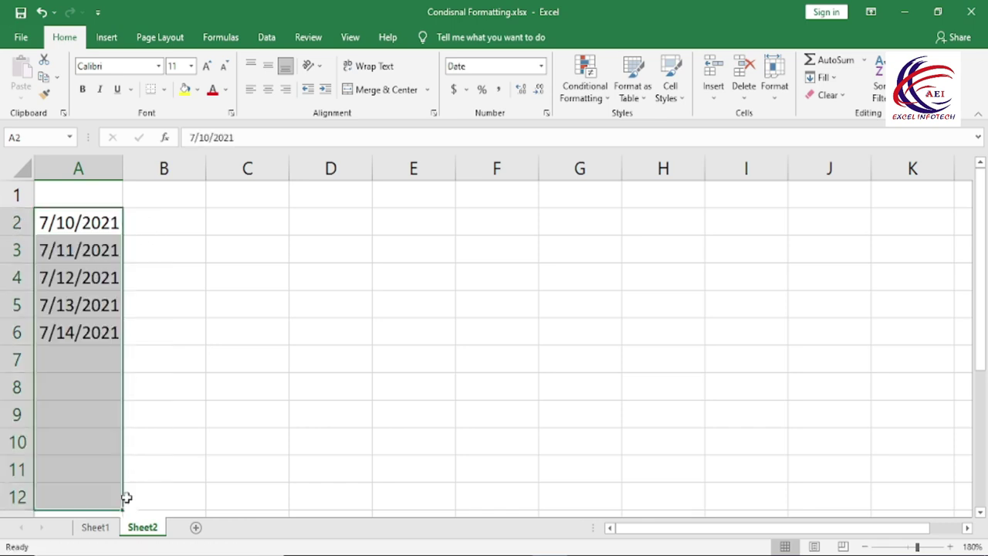
{"action": "scroll", "coordinate": [119, 453], "scroll_direction": "down", "scroll_amount": 1}
{"action": "scroll", "coordinate": [121, 453], "scroll_direction": "up", "scroll_amount": 1}
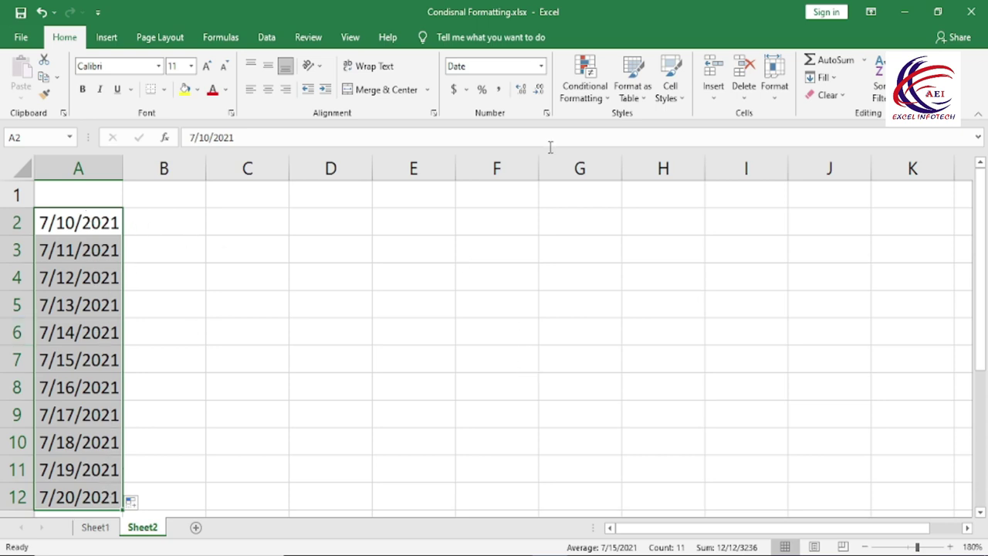
- Try A Date Occurring periods Tomorrow, Today and Last week on the dates
{"action": "left_click", "coordinate": [587, 98]}
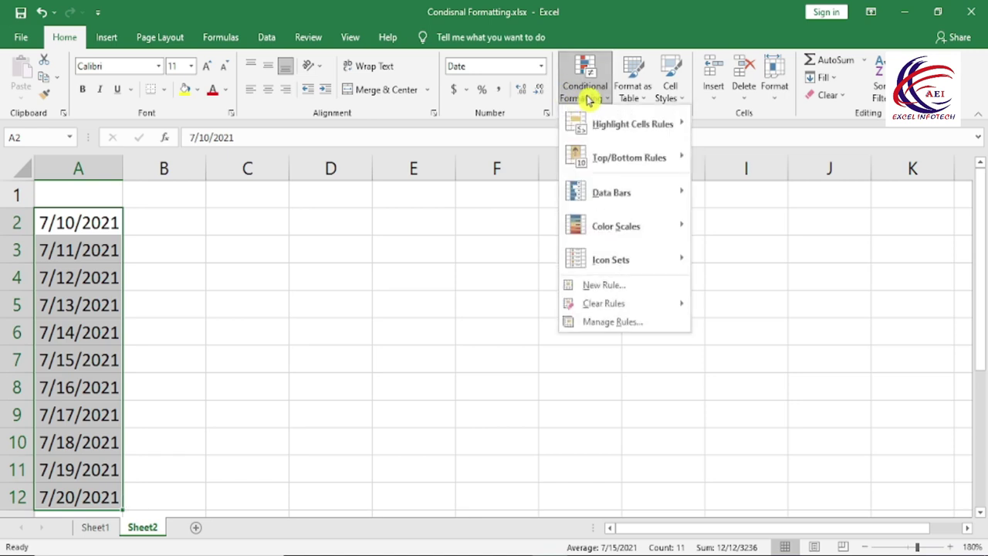
{"action": "mouse_move", "coordinate": [631, 125]}
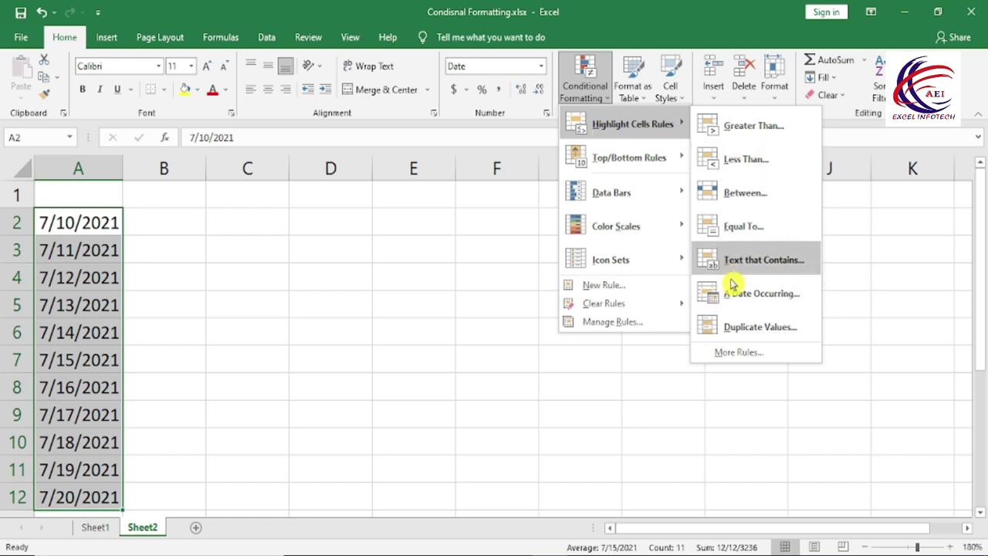
{"action": "left_click", "coordinate": [769, 301]}
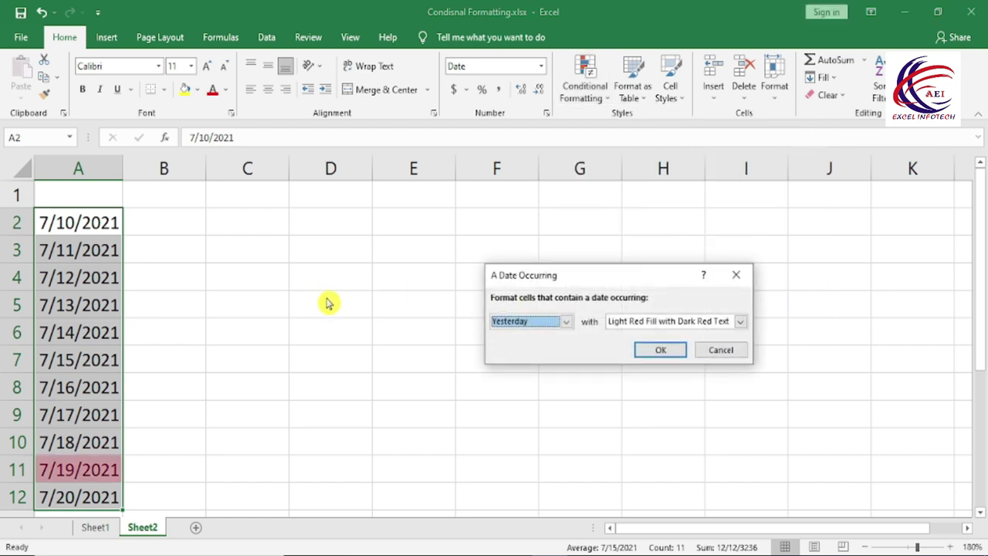
{"action": "left_click_drag", "start_coordinate": [582, 293], "coordinate": [478, 223]}
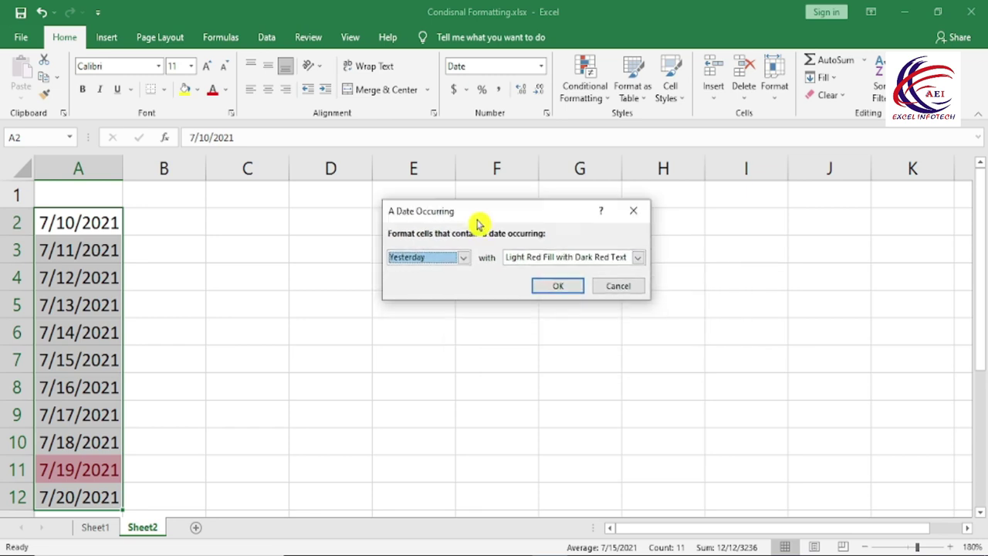
{"action": "left_click", "coordinate": [464, 258]}
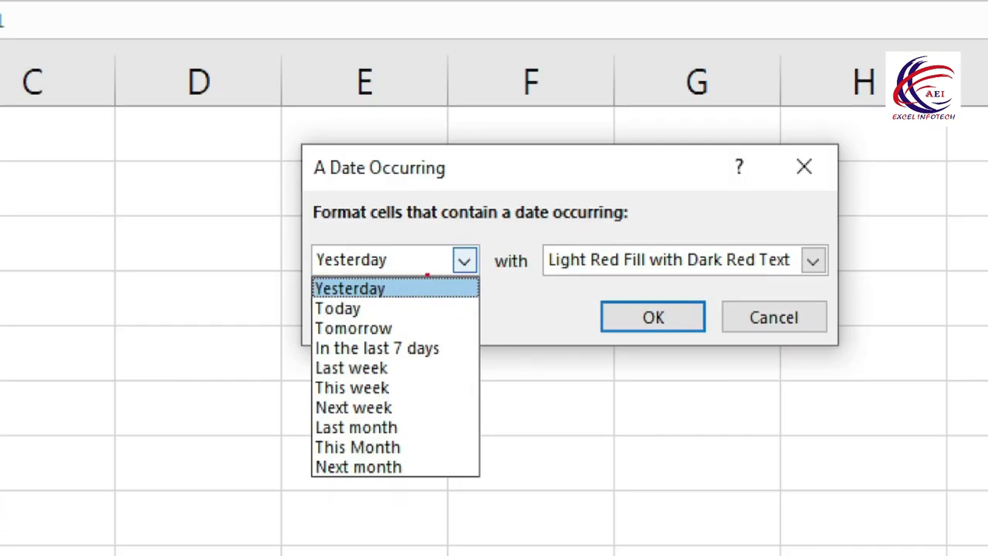
{"action": "left_click_drag", "start_coordinate": [408, 328], "coordinate": [434, 328]}
{"action": "mouse_move", "coordinate": [398, 370]}
{"action": "left_mouse_down"}
{"action": "mouse_move", "coordinate": [419, 371]}
{"action": "mouse_move", "coordinate": [432, 411]}
{"action": "left_mouse_up"}
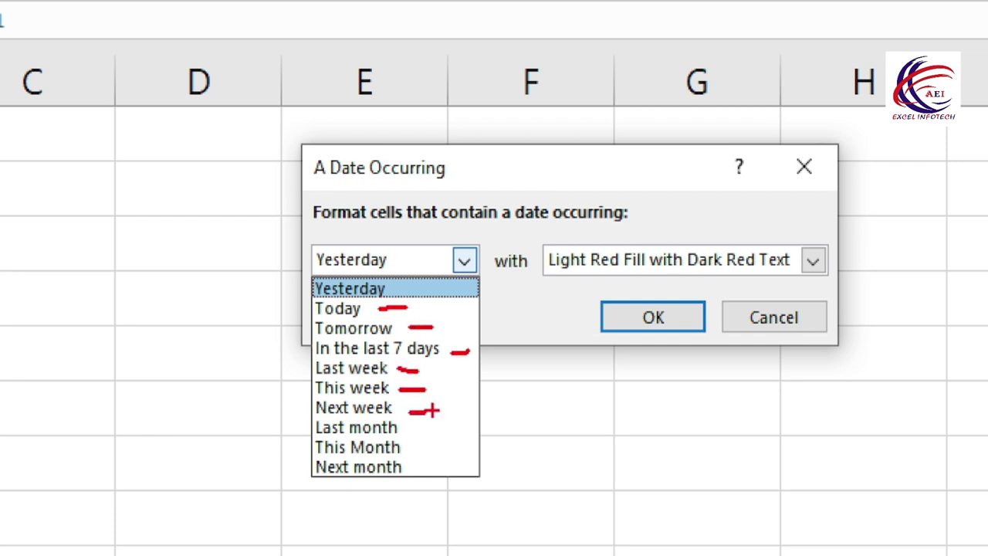
{"action": "mouse_move", "coordinate": [419, 448]}
{"action": "left_mouse_down"}
{"action": "mouse_move", "coordinate": [433, 448]}
{"action": "mouse_move", "coordinate": [426, 467]}
{"action": "mouse_move", "coordinate": [439, 467]}
{"action": "left_mouse_up"}
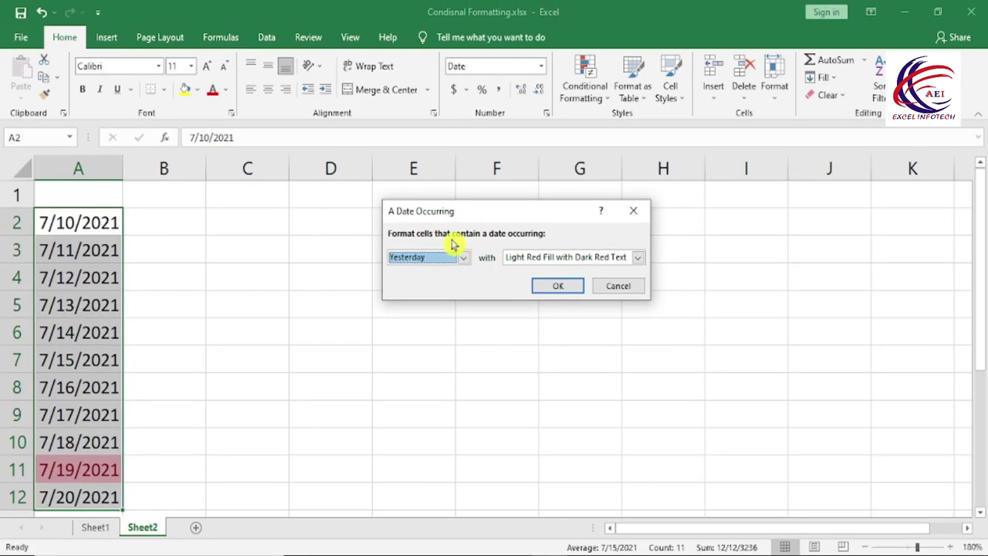
{"action": "left_click", "coordinate": [448, 258]}
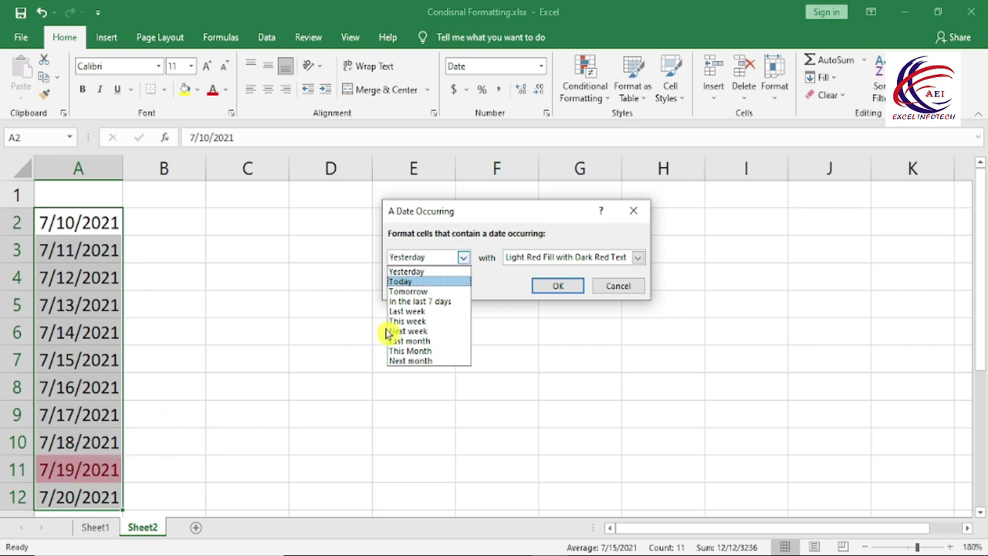
{"action": "left_click", "coordinate": [424, 292]}
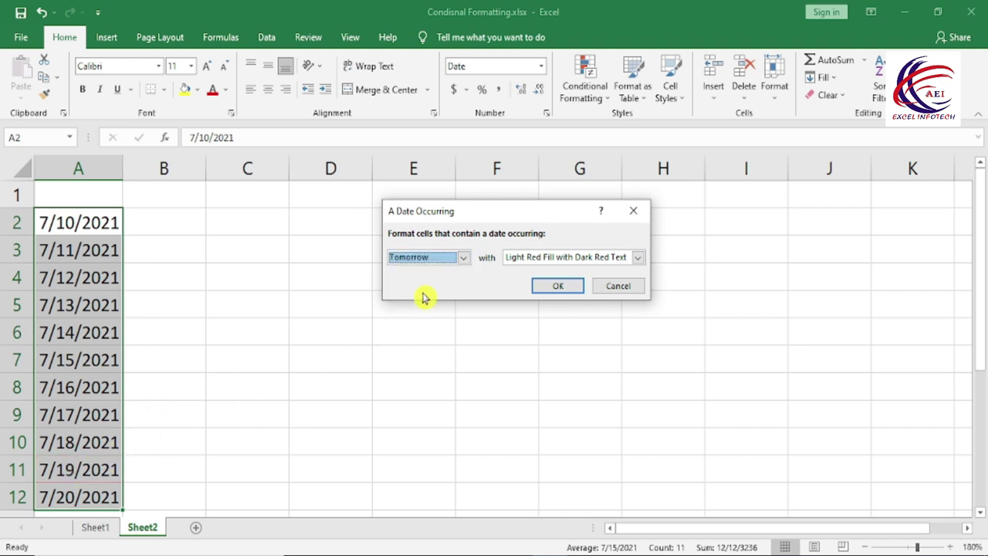
{"action": "left_click", "coordinate": [434, 259]}
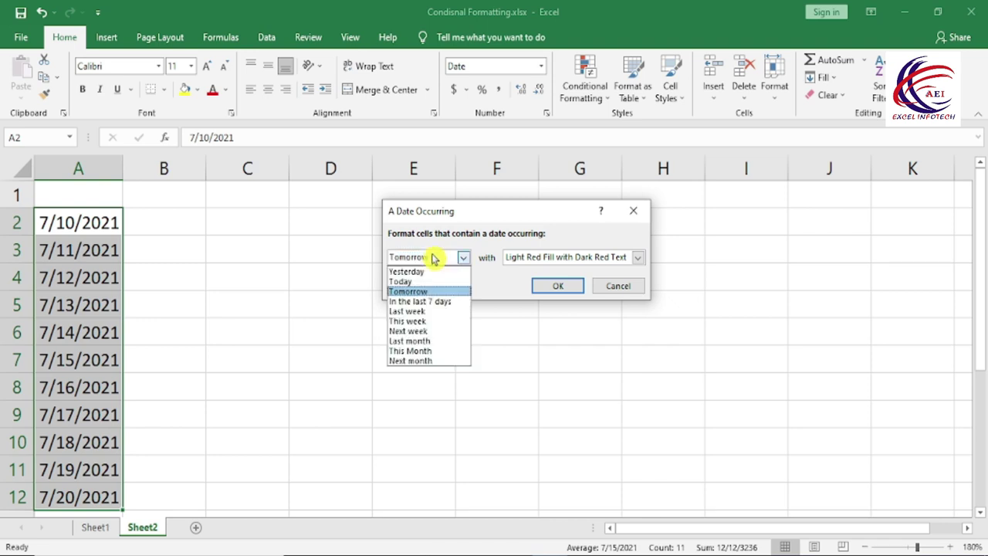
{"action": "left_click", "coordinate": [423, 282]}
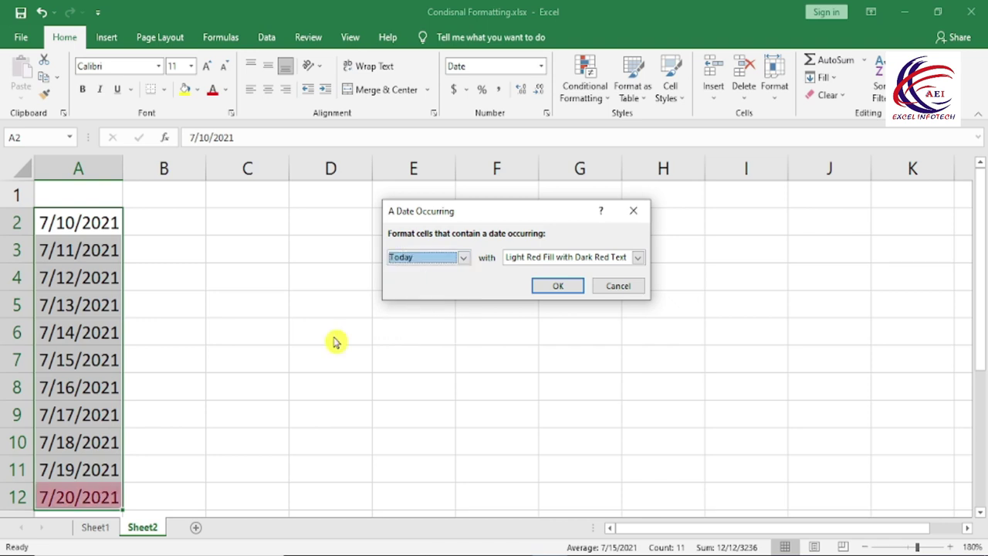
{"action": "left_click", "coordinate": [427, 264]}
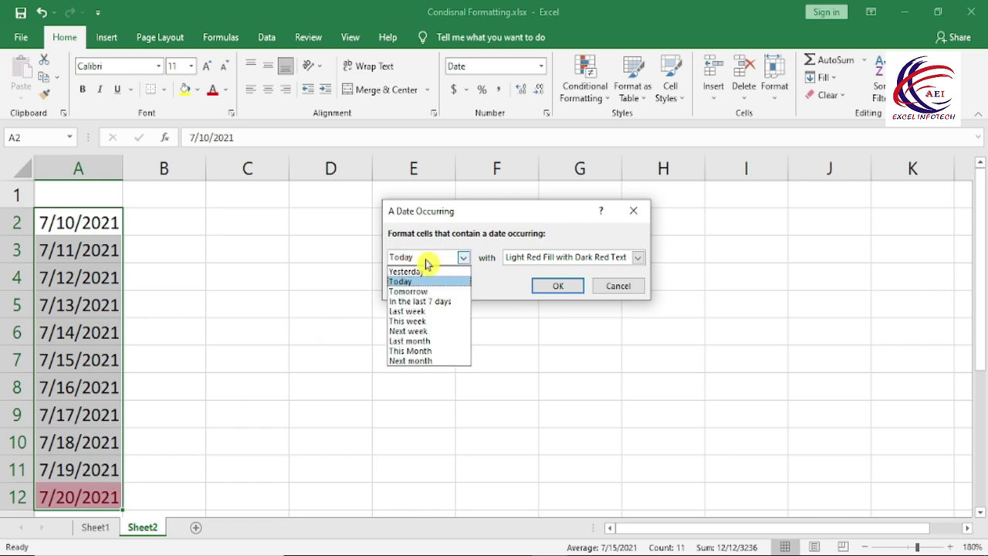
{"action": "left_click", "coordinate": [429, 312]}
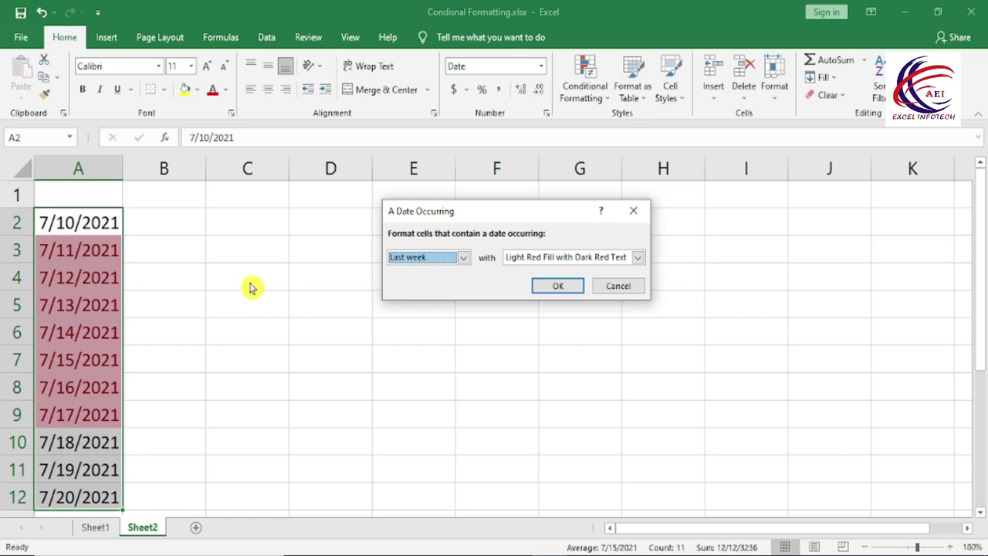
- Give the Last week rule a custom light gold fill, cancel it, and return to Sheet1
{"action": "left_click", "coordinate": [588, 259]}
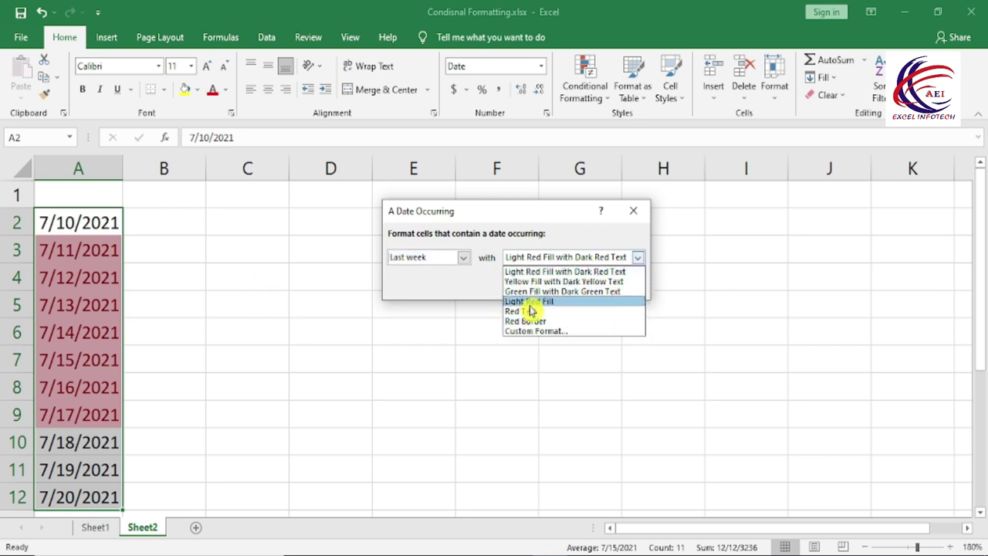
{"action": "left_click", "coordinate": [560, 331]}
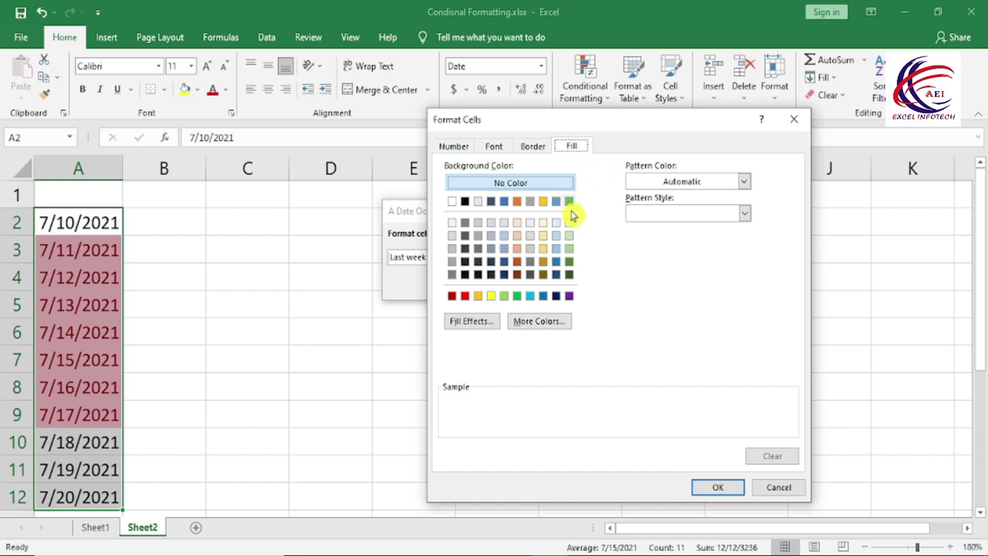
{"action": "left_click", "coordinate": [529, 248]}
{"action": "left_click", "coordinate": [516, 248]}
{"action": "left_click", "coordinate": [503, 271]}
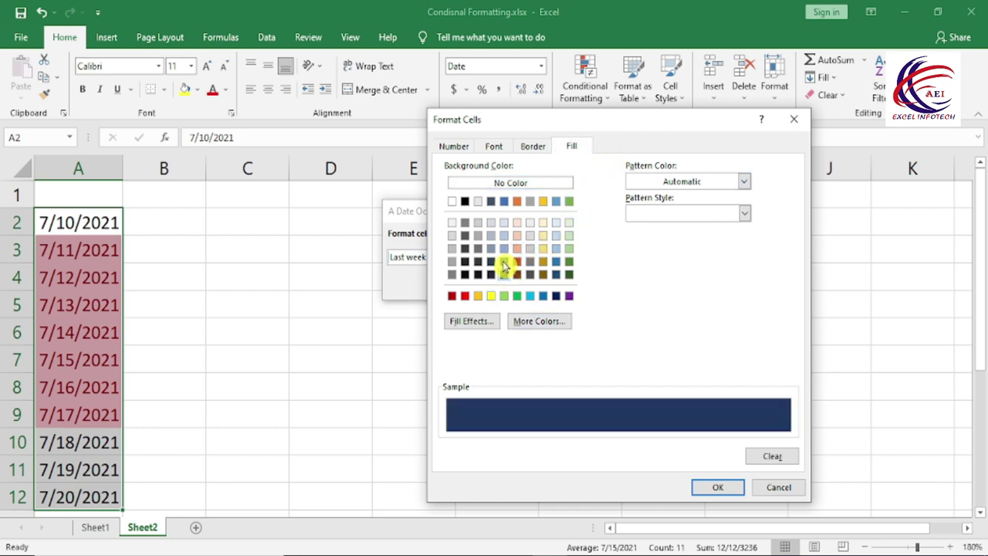
{"action": "left_click", "coordinate": [543, 248]}
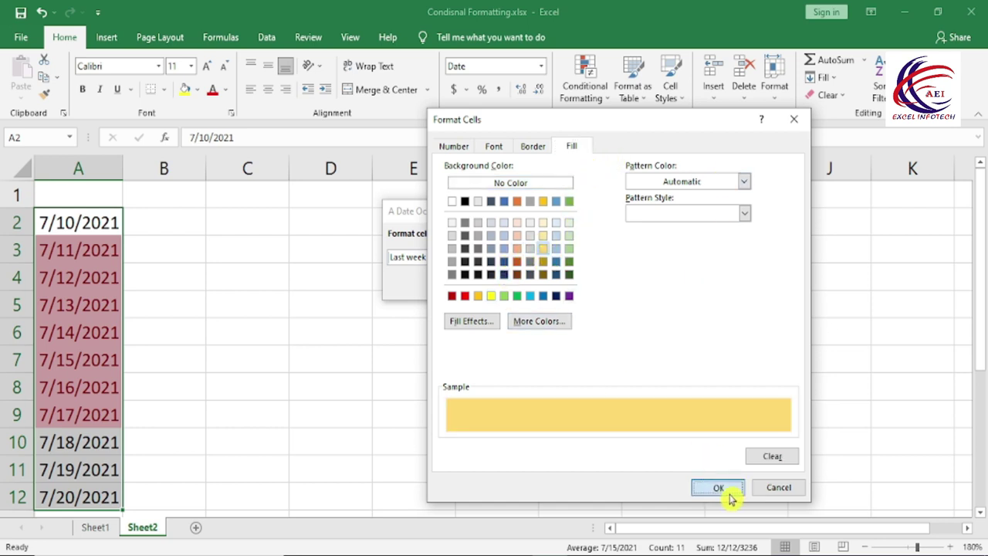
{"action": "left_click", "coordinate": [719, 488]}
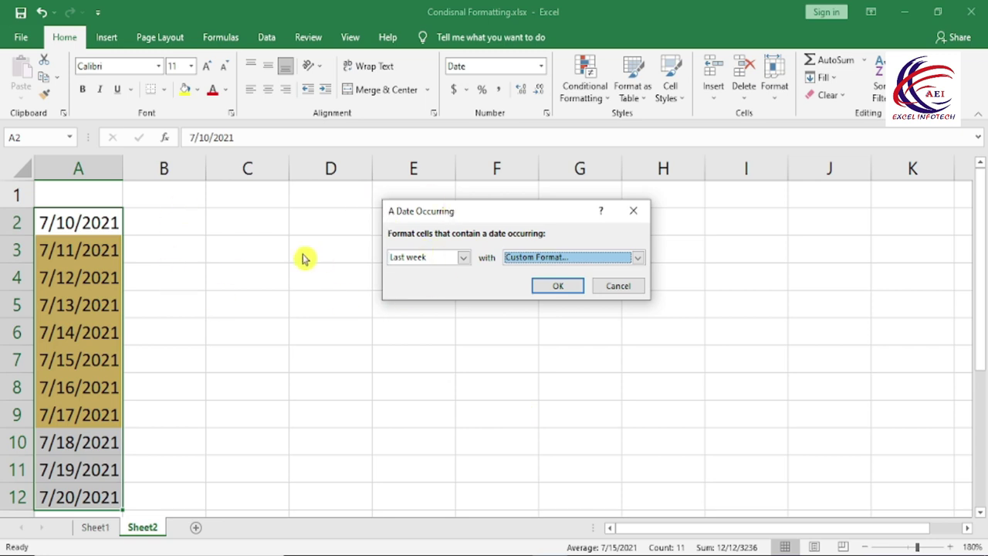
{"action": "key", "text": "Escape"}
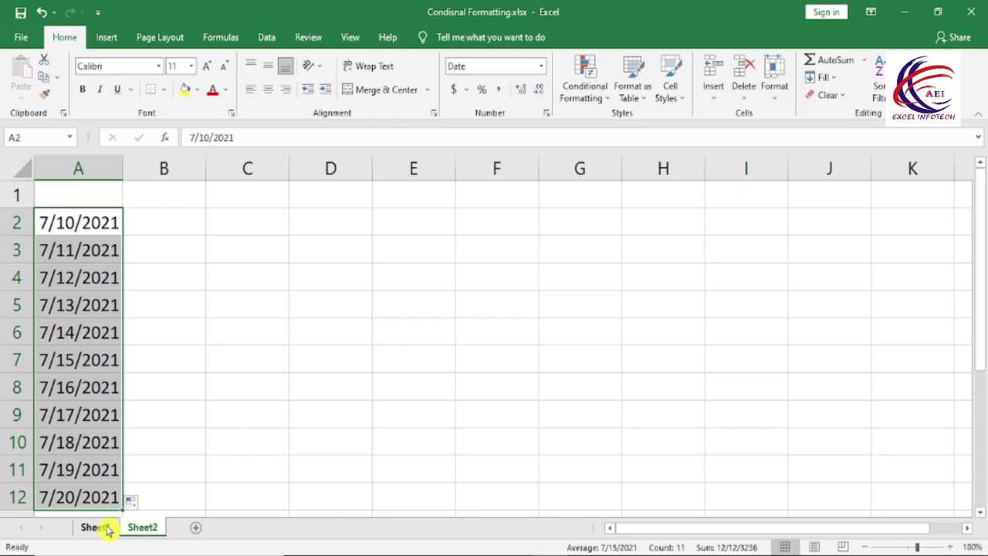
{"action": "left_click", "coordinate": [105, 528]}
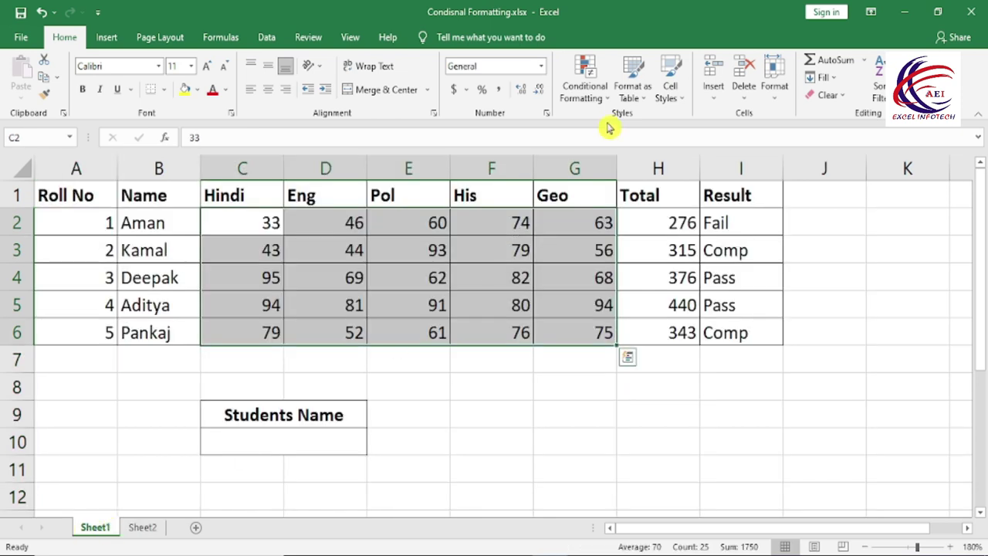
{"action": "left_click", "coordinate": [589, 100]}
{"action": "mouse_move", "coordinate": [629, 157]}
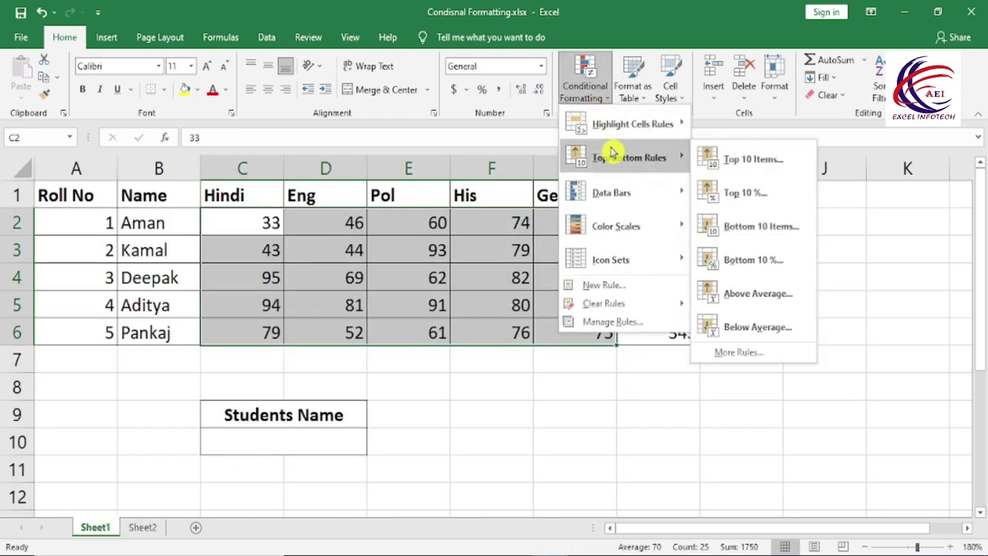
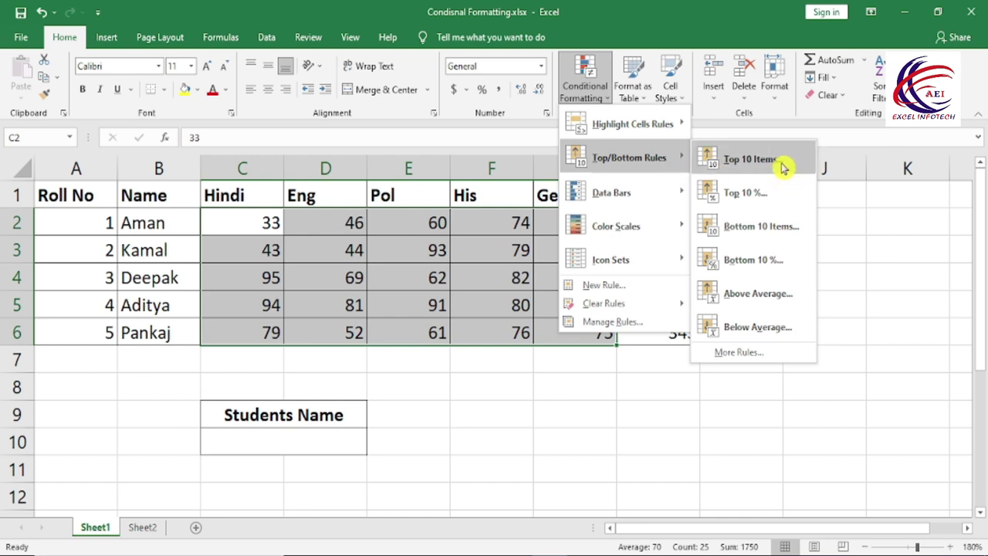
- Start a Top 10 Items rule and set it to highlight the top 3 marks
{"action": "left_click", "coordinate": [785, 166]}
{"action": "left_click_drag", "start_coordinate": [533, 216], "coordinate": [645, 397]}
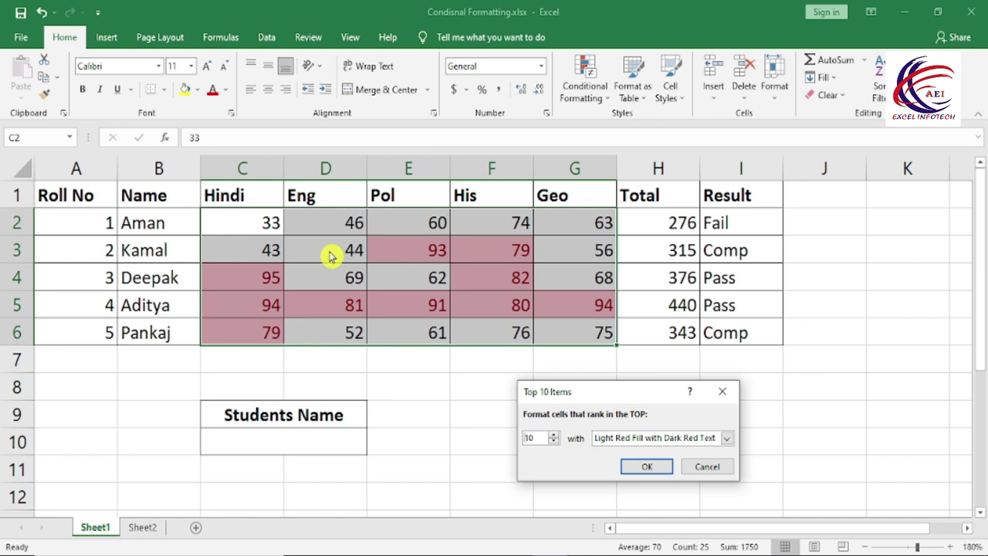
{"action": "double_click", "coordinate": [530, 438]}
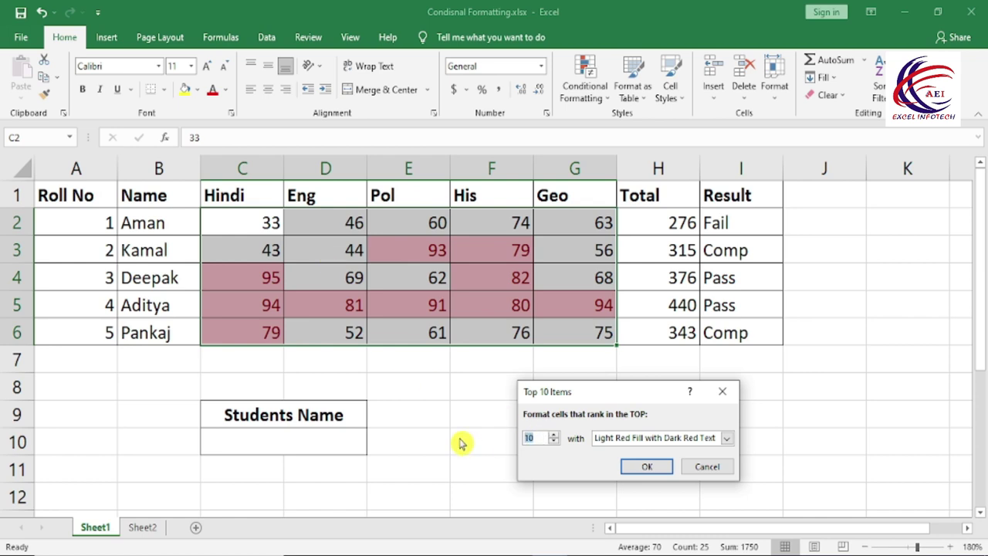
{"action": "type", "text": "3"}
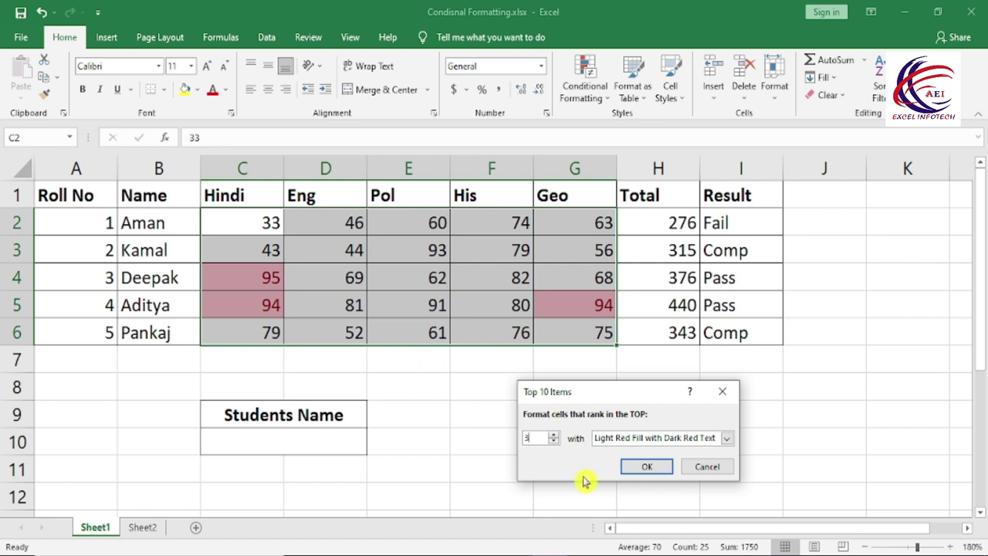
{"action": "left_click_drag", "start_coordinate": [648, 392], "coordinate": [670, 314]}
- Give the top-3 rule a custom gold fill, then cancel it without applying
{"action": "left_click", "coordinate": [668, 362]}
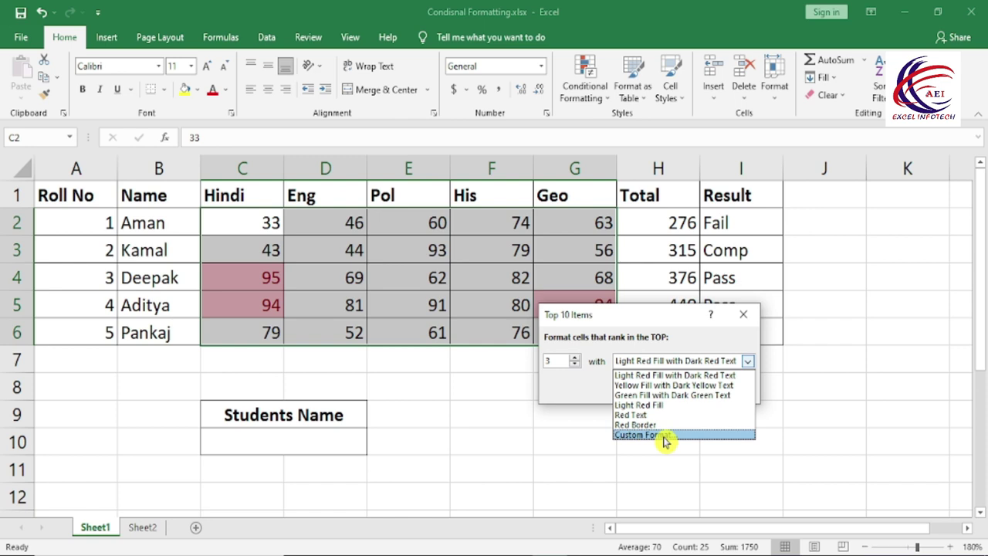
{"action": "left_click", "coordinate": [664, 436]}
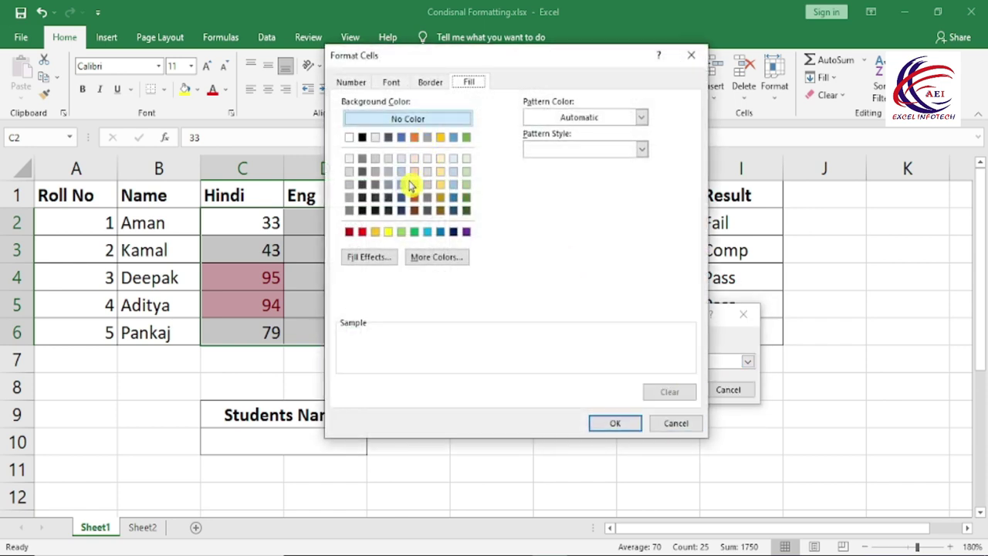
{"action": "left_click", "coordinate": [414, 184]}
{"action": "left_click", "coordinate": [440, 184]}
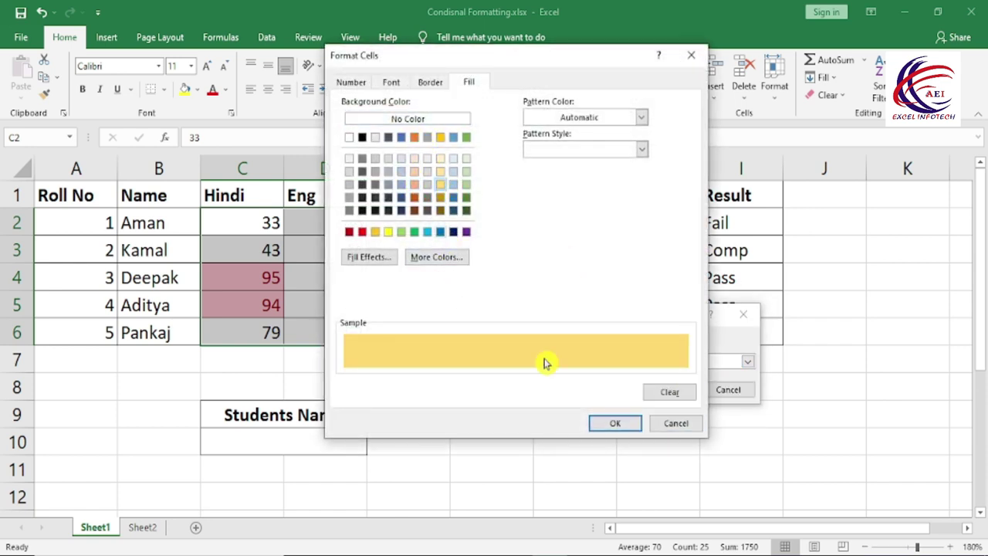
{"action": "left_click", "coordinate": [614, 423]}
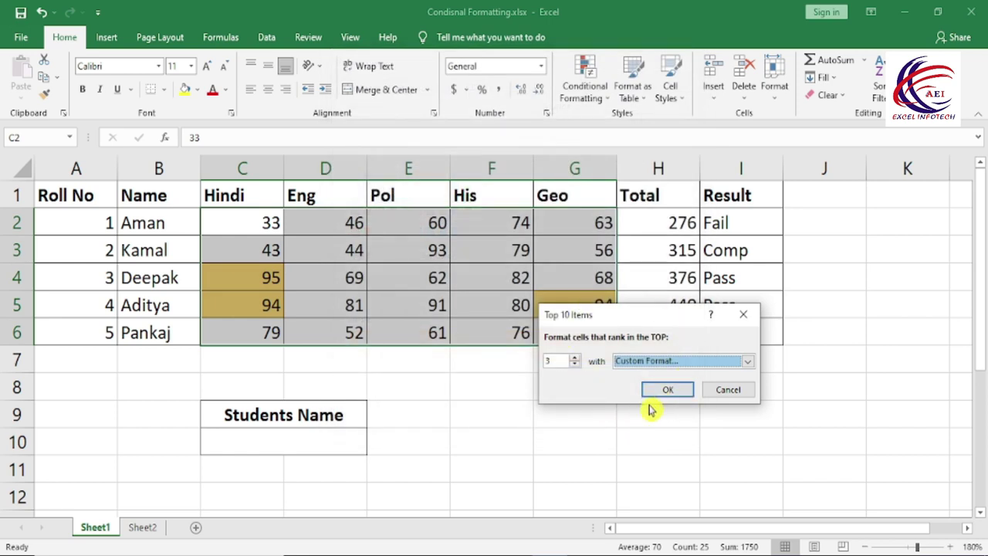
{"action": "key", "text": "Escape"}
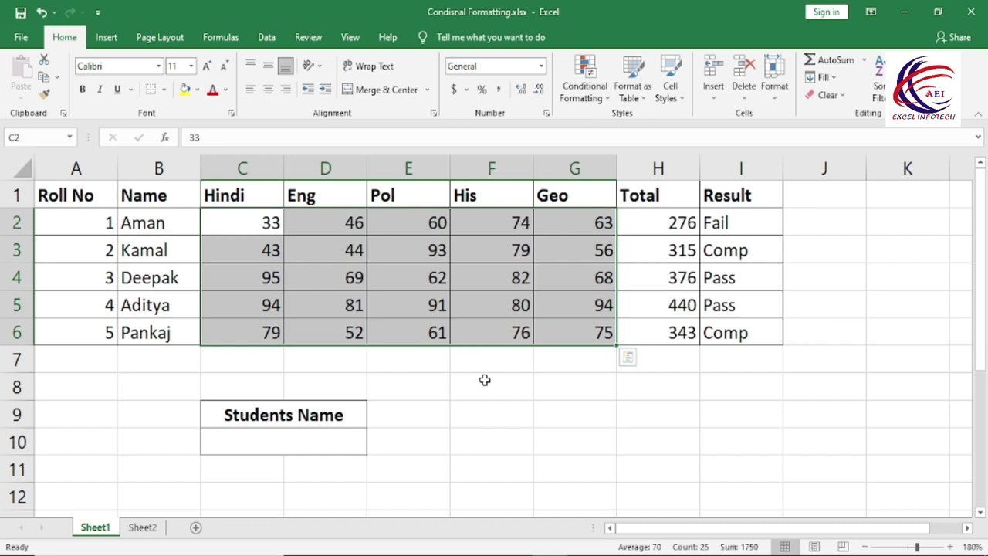
- Preview a bottom-3 items rule on the marks, cancel it, and reopen Conditional Formatting
{"action": "left_click", "coordinate": [584, 92]}
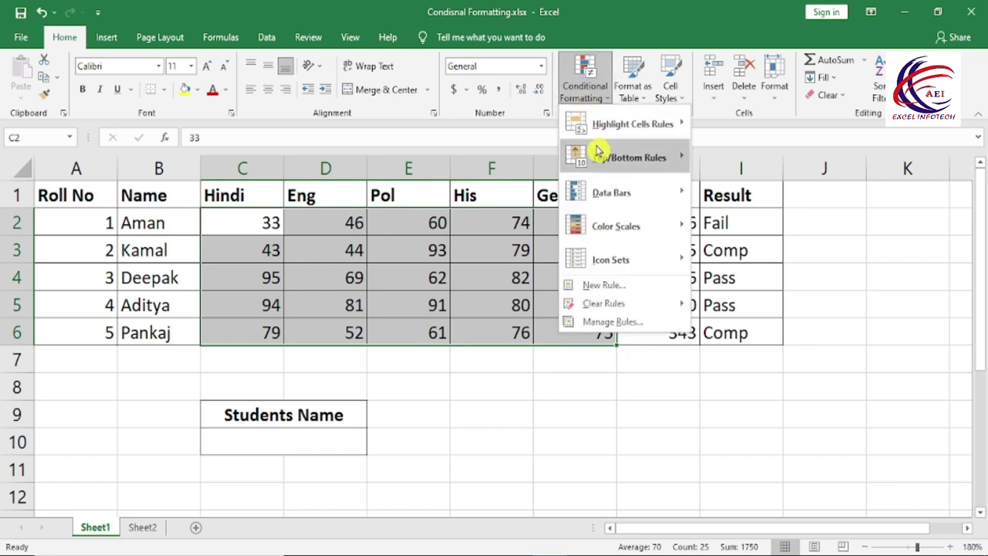
{"action": "mouse_move", "coordinate": [628, 157]}
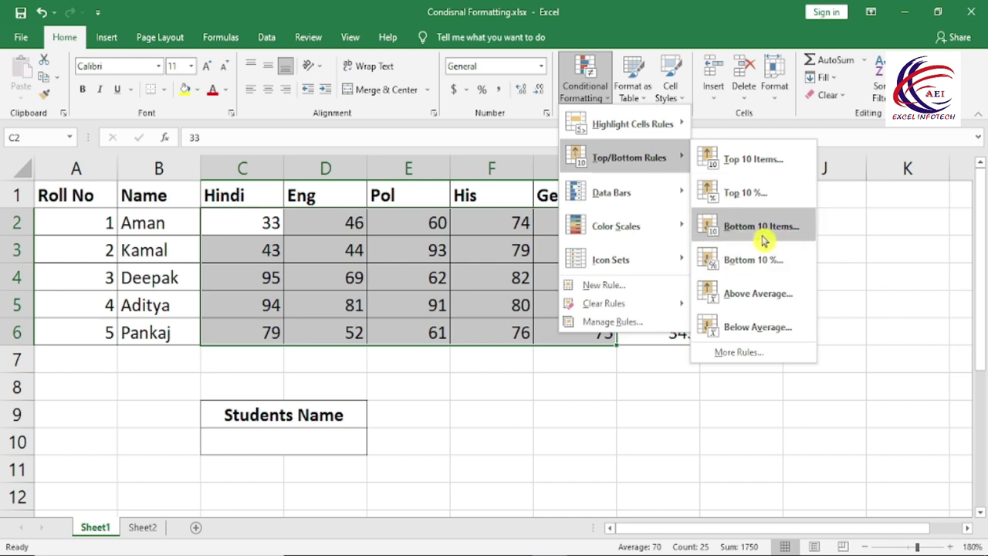
{"action": "left_click", "coordinate": [788, 240]}
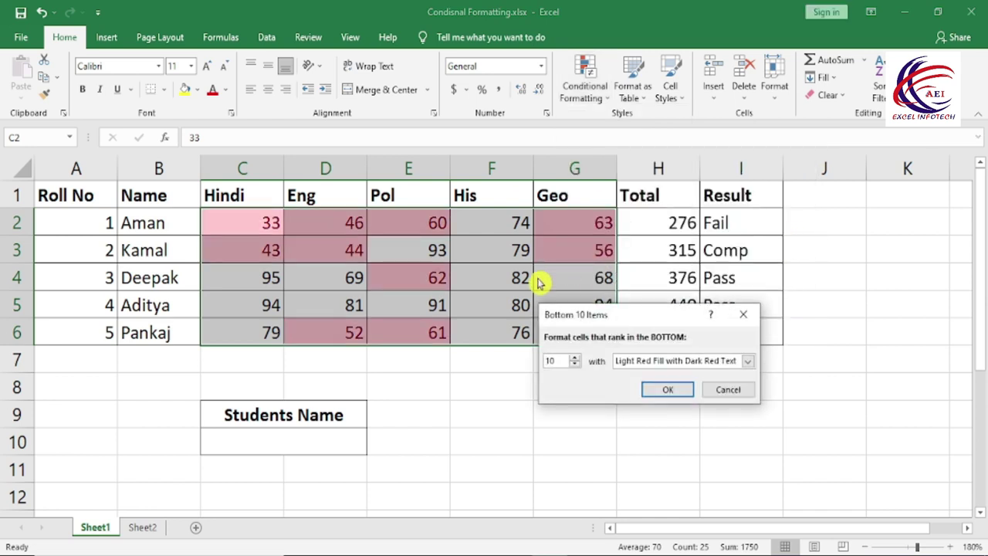
{"action": "left_click_drag", "start_coordinate": [635, 316], "coordinate": [625, 344]}
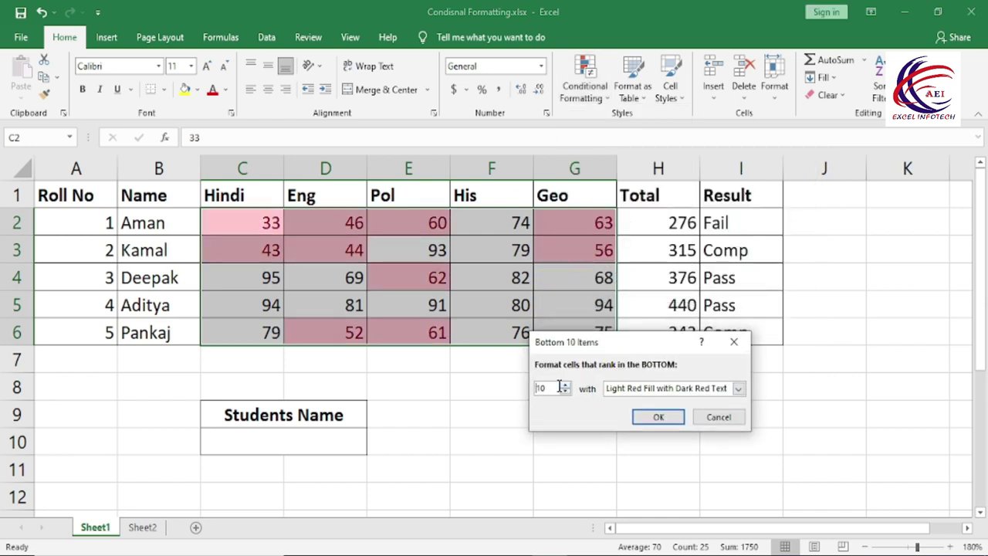
{"action": "left_click_drag", "start_coordinate": [548, 387], "coordinate": [521, 389]}
{"action": "type", "text": "3"}
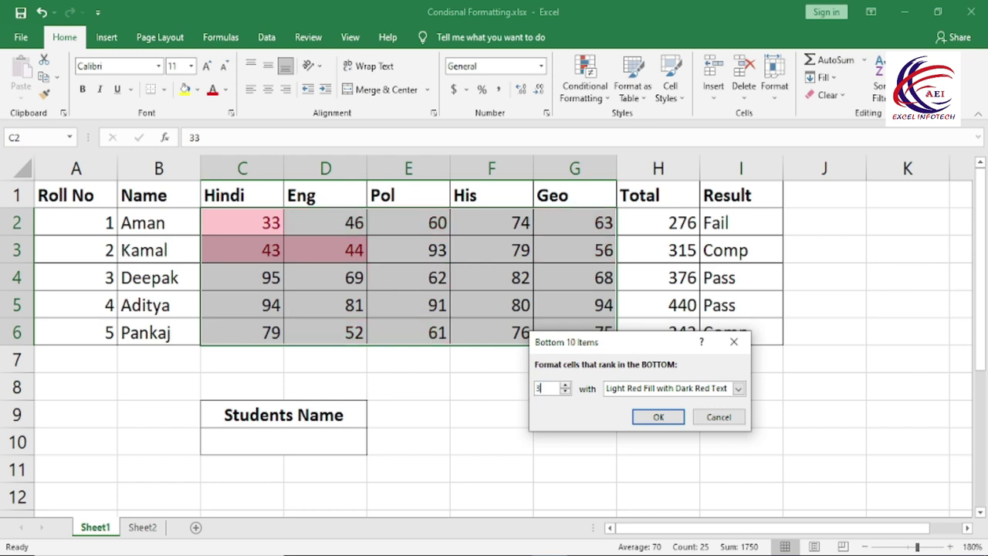
{"action": "left_click_drag", "start_coordinate": [583, 342], "coordinate": [575, 390]}
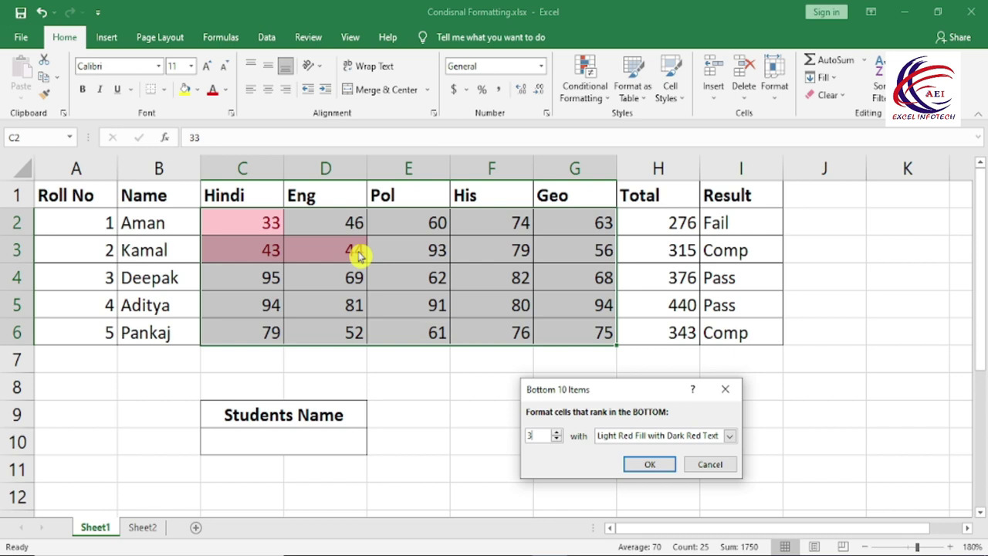
{"action": "key", "text": "Escape"}
{"action": "left_click", "coordinate": [583, 91]}
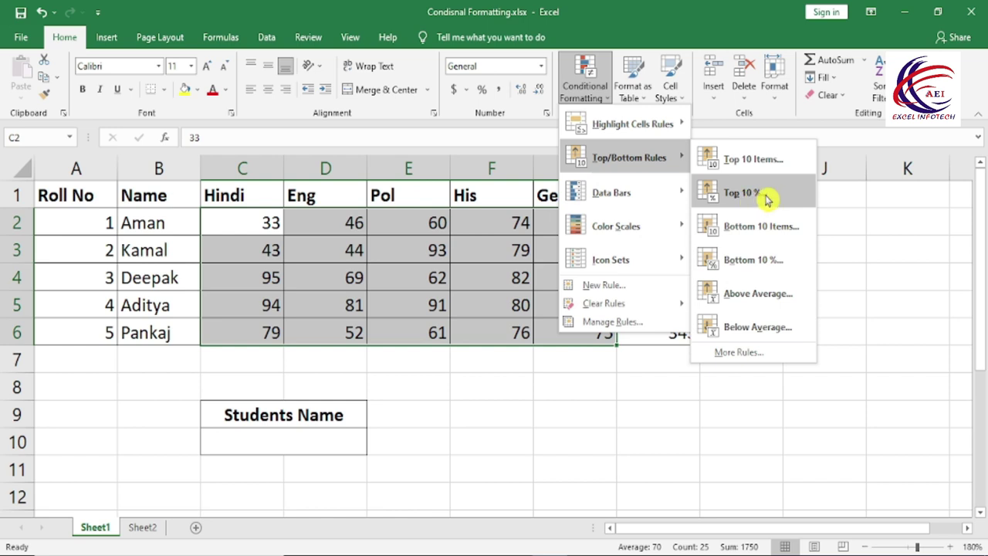
- Preview a Top 10% rule on the marks, then cancel it
{"action": "left_click", "coordinate": [766, 199]}
{"action": "left_click_drag", "start_coordinate": [587, 391], "coordinate": [624, 381]}
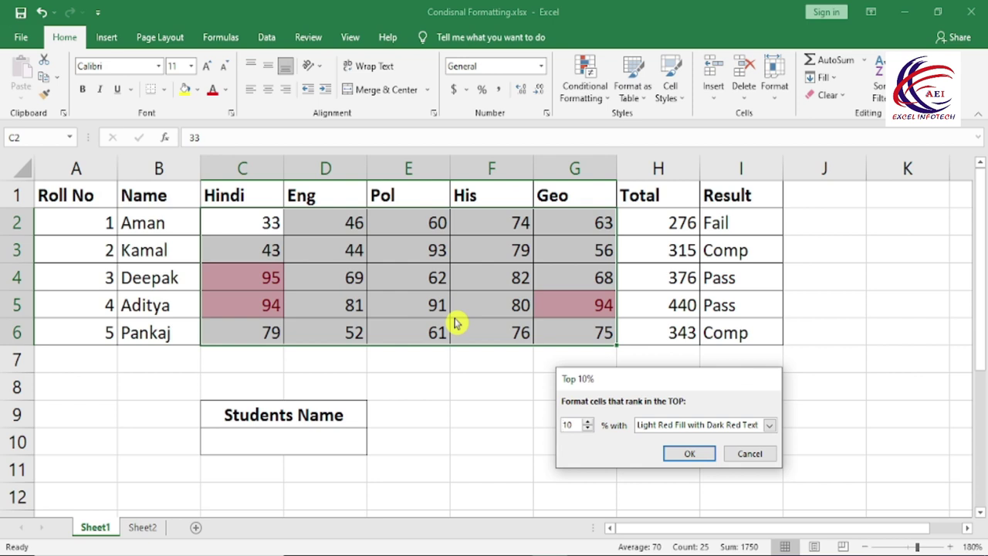
{"action": "key", "text": "Escape"}
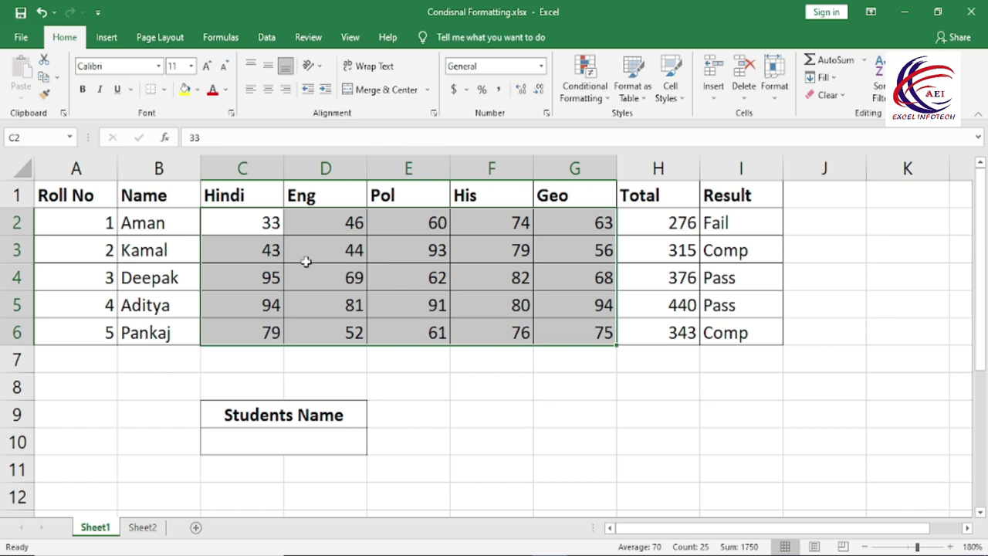
- Enter =AVERAGE(C2:G6) in G9, returning 70, then reselect the marks
{"action": "left_click", "coordinate": [505, 416]}
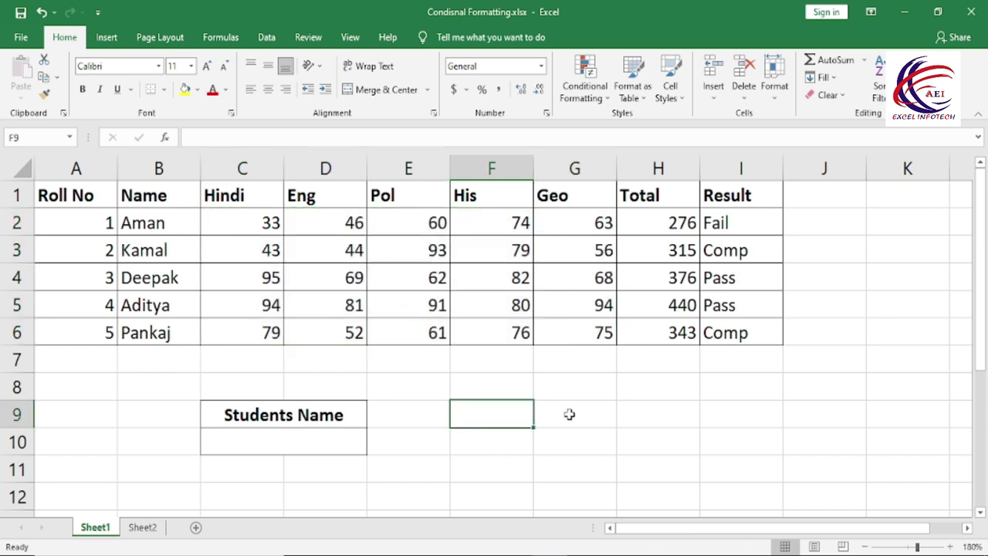
{"action": "left_click", "coordinate": [571, 413]}
{"action": "type", "text": "="}
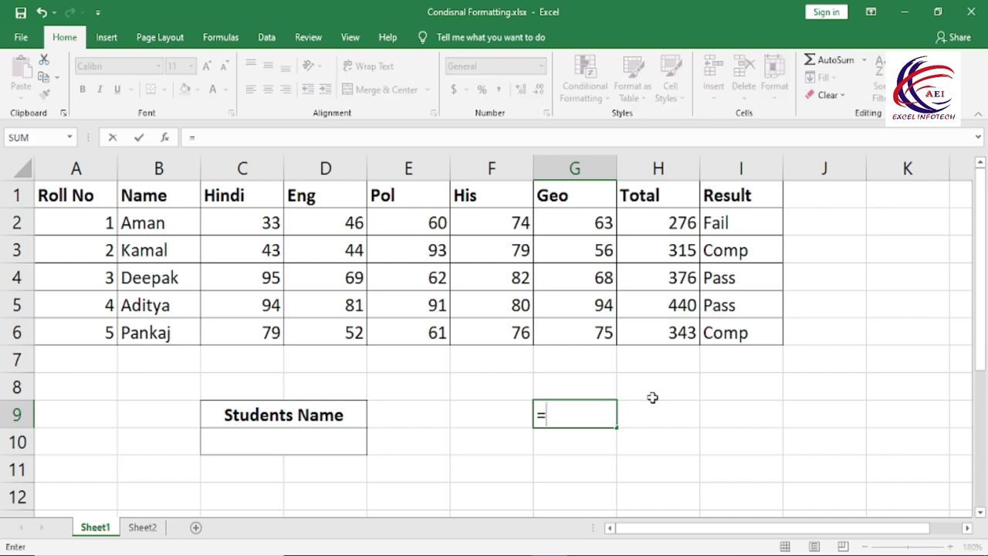
{"action": "type", "text": "av"}
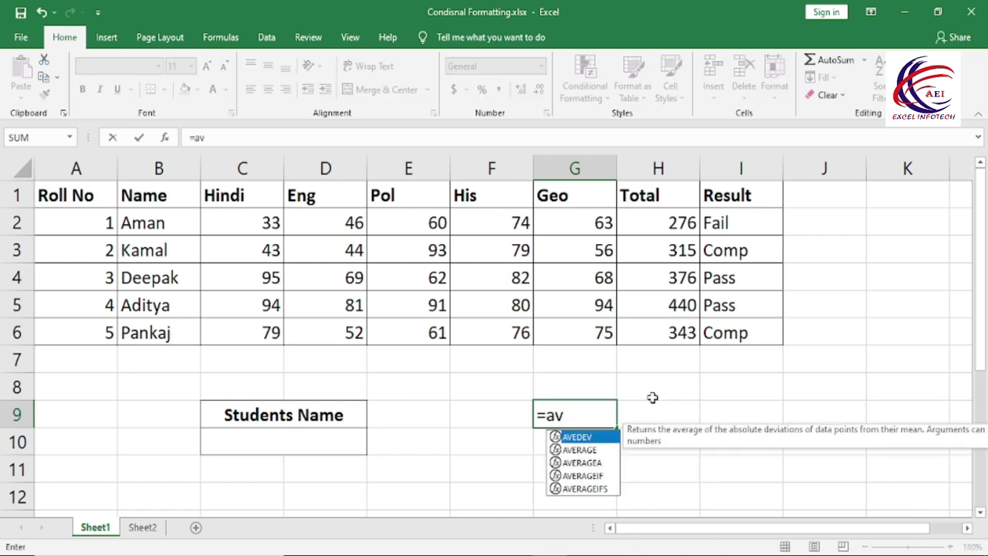
{"action": "key", "text": "Down"}
{"action": "key", "text": "Tab"}
{"action": "key", "text": "Up"}
{"action": "key", "text": "Up"}
{"action": "key", "text": "Up"}
{"action": "key", "text": "Up"}
{"action": "key", "text": "Up"}
{"action": "key", "text": "Up"}
{"action": "key", "text": "Up"}
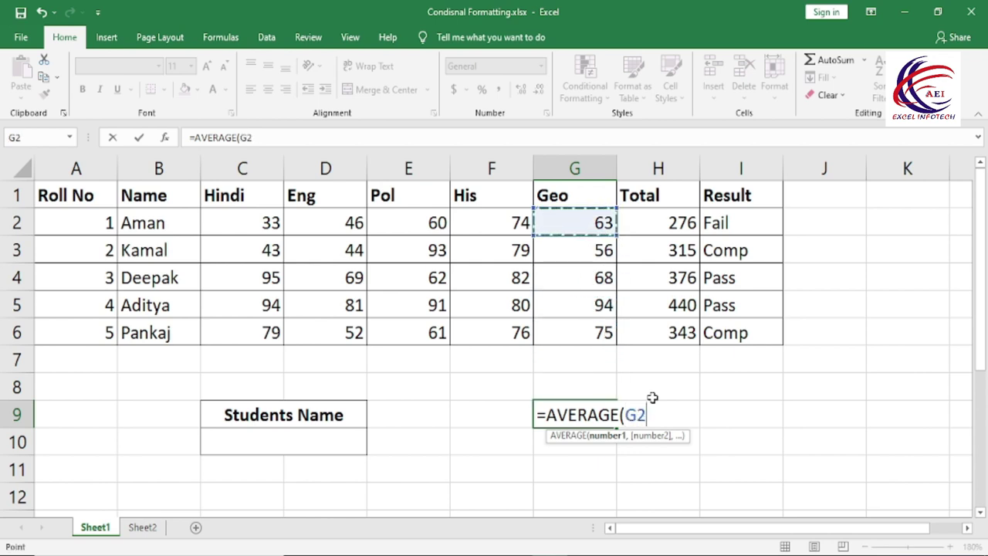
{"action": "key", "text": "shift+Down"}
{"action": "key", "text": "shift+Down"}
{"action": "key", "text": "shift+Down"}
{"action": "key", "text": "shift+Down"}
{"action": "key", "text": "shift+Left"}
{"action": "key", "text": "shift+Left"}
{"action": "key", "text": "shift+Left"}
{"action": "key", "text": "shift+Left"}
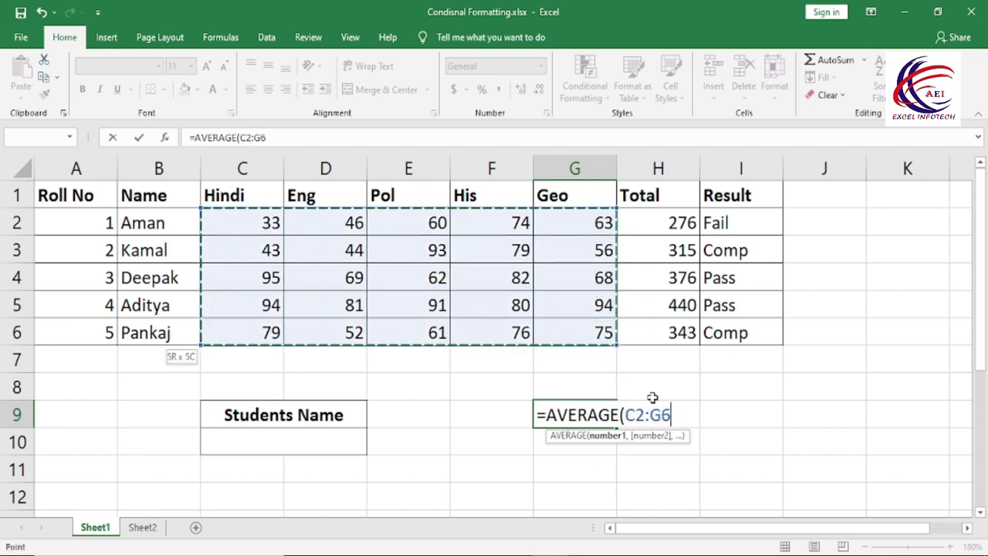
{"action": "type", "text": ")"}
{"action": "key", "text": "Return"}
{"action": "key", "text": "Up"}
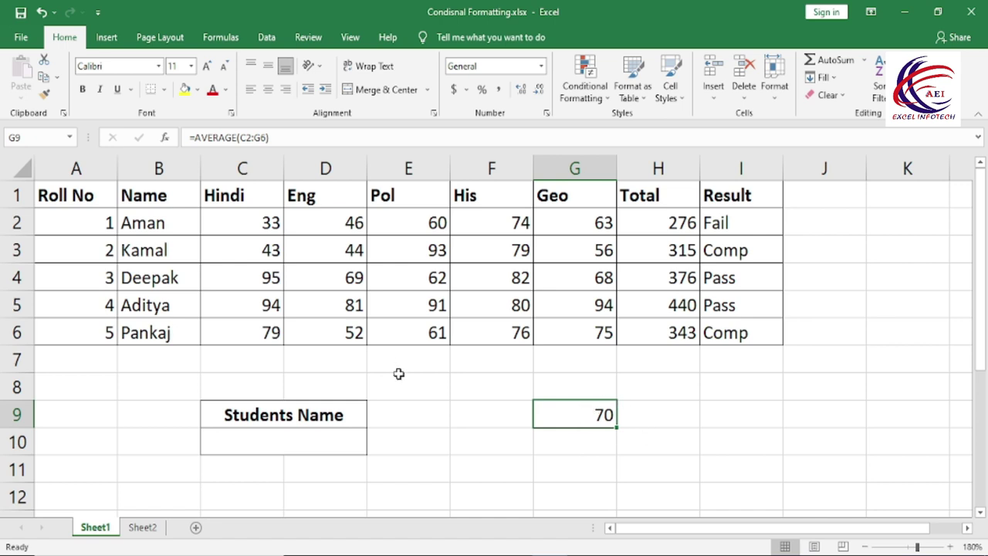
{"action": "left_click_drag", "start_coordinate": [233, 220], "coordinate": [547, 328]}
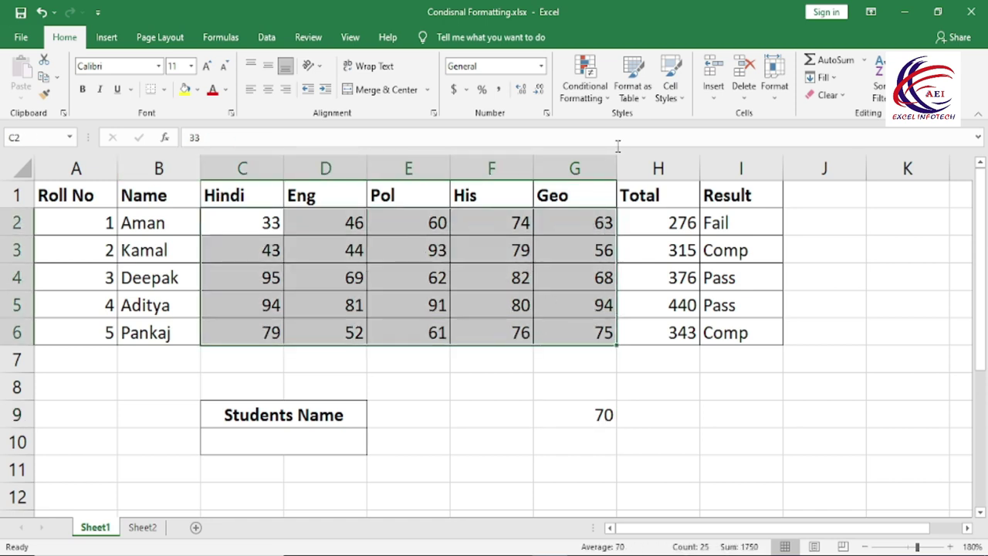
{"action": "left_click", "coordinate": [598, 97]}
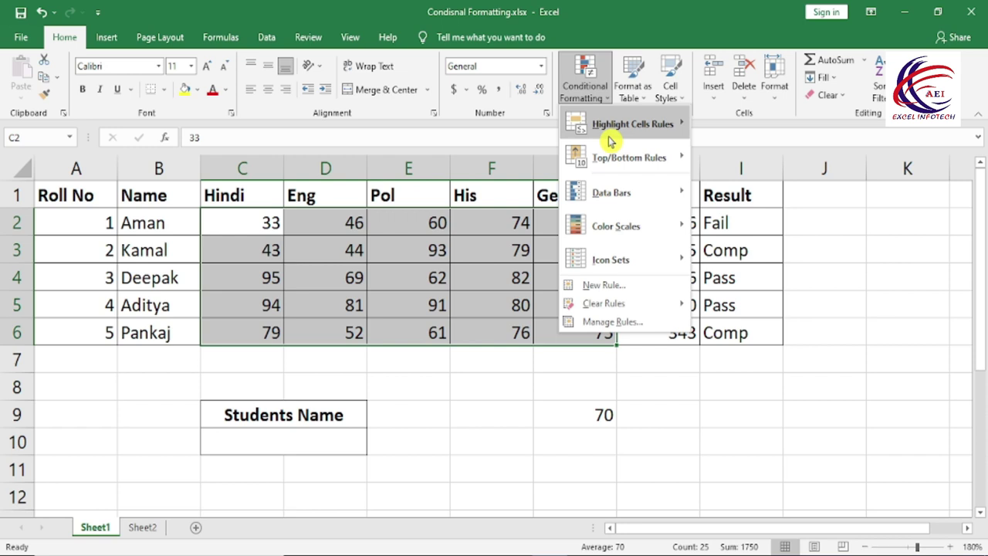
{"action": "mouse_move", "coordinate": [628, 157]}
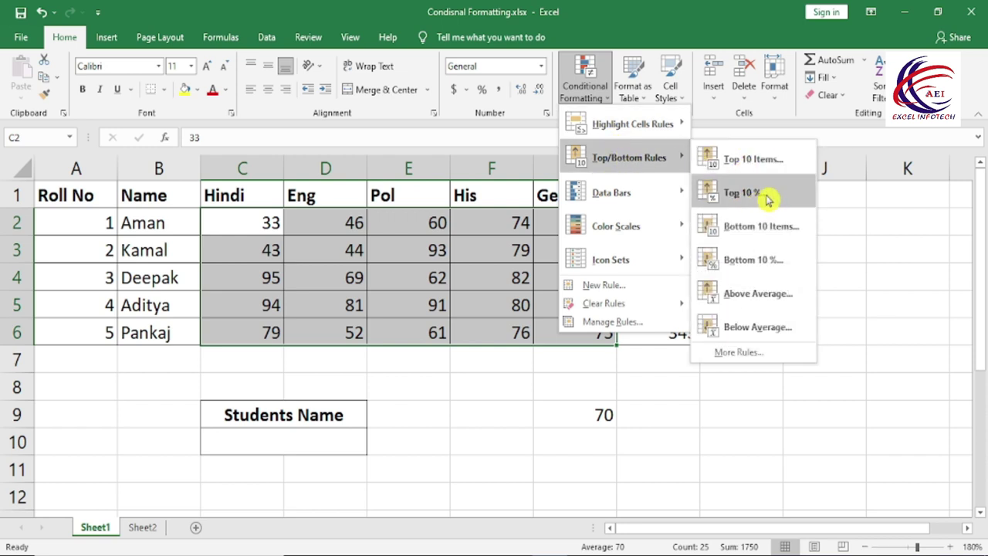
{"action": "left_click", "coordinate": [756, 202]}
{"action": "left_click_drag", "start_coordinate": [609, 382], "coordinate": [714, 312]}
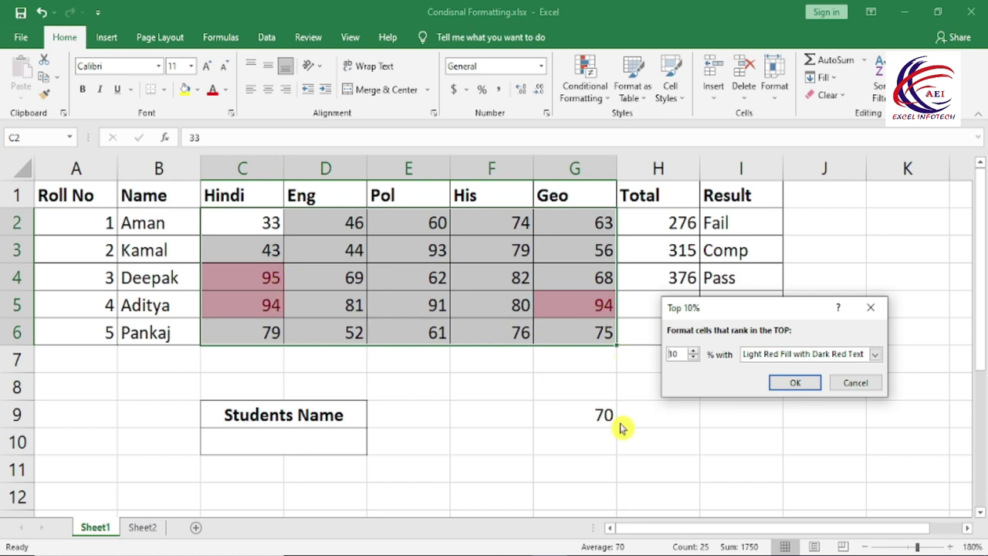
{"action": "left_click", "coordinate": [694, 359]}
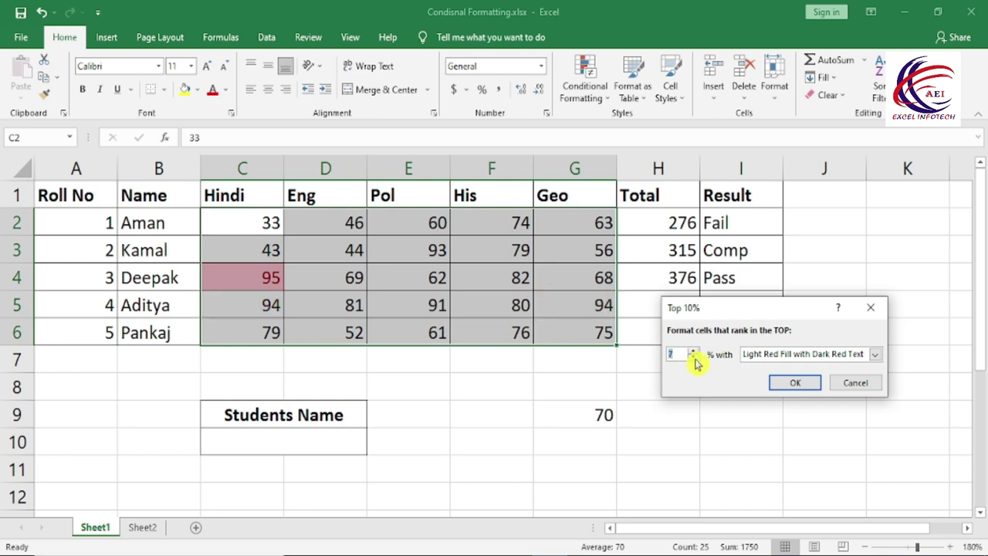
{"action": "left_click", "coordinate": [694, 350]}
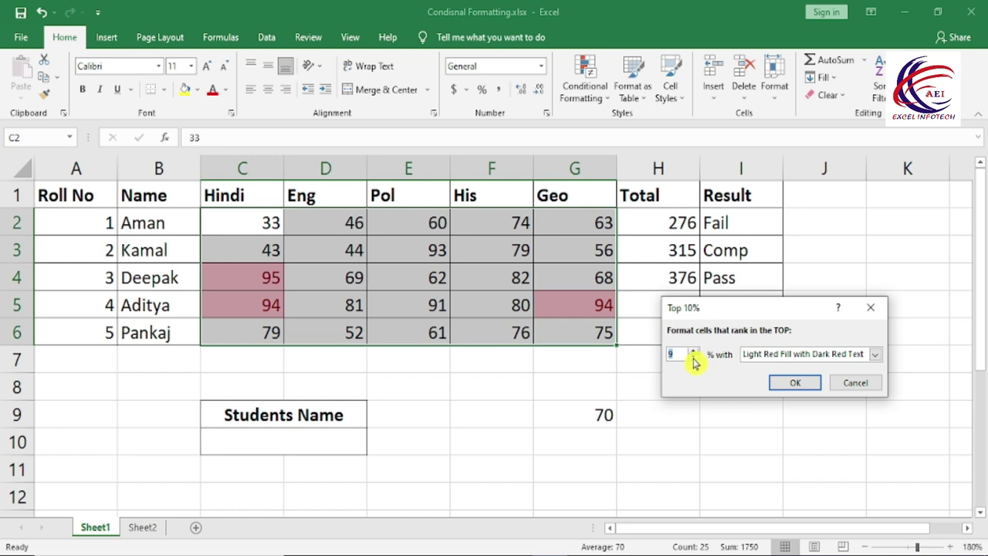
{"action": "key", "text": "Escape"}
{"action": "left_click_drag", "start_coordinate": [265, 223], "coordinate": [584, 333]}
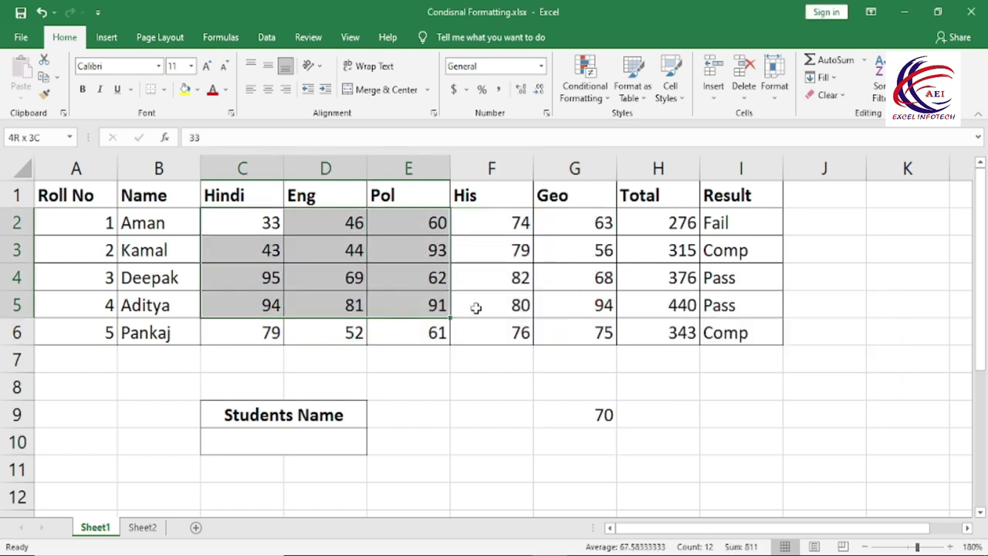
- Open a Bottom 10% rule for the marks and try 15 percent
{"action": "left_click", "coordinate": [584, 87]}
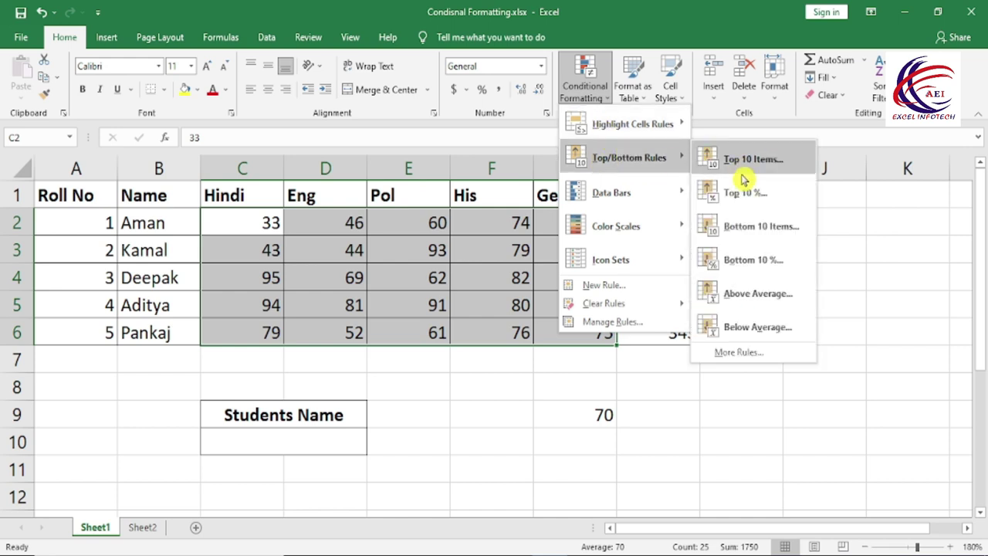
{"action": "left_click", "coordinate": [754, 262]}
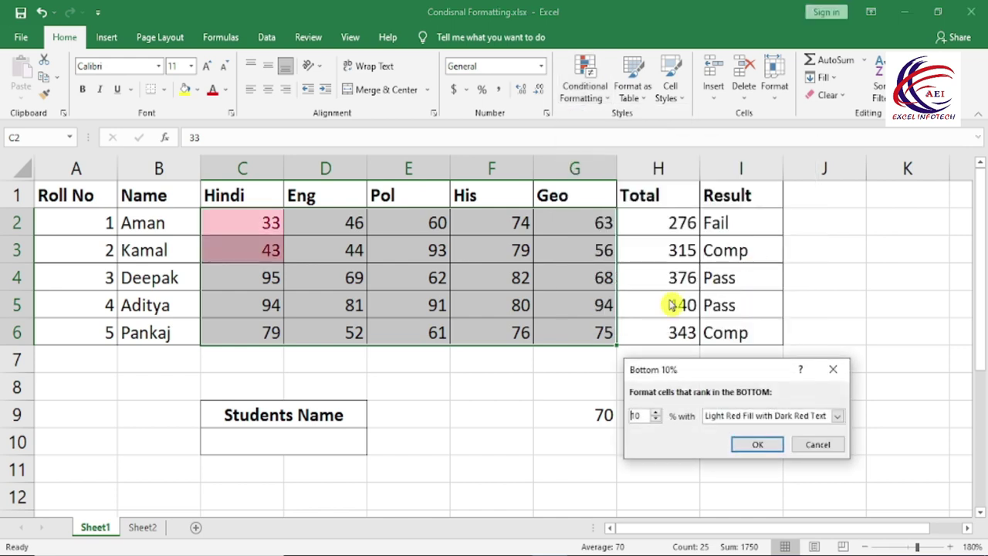
{"action": "left_click_drag", "start_coordinate": [644, 372], "coordinate": [607, 378]}
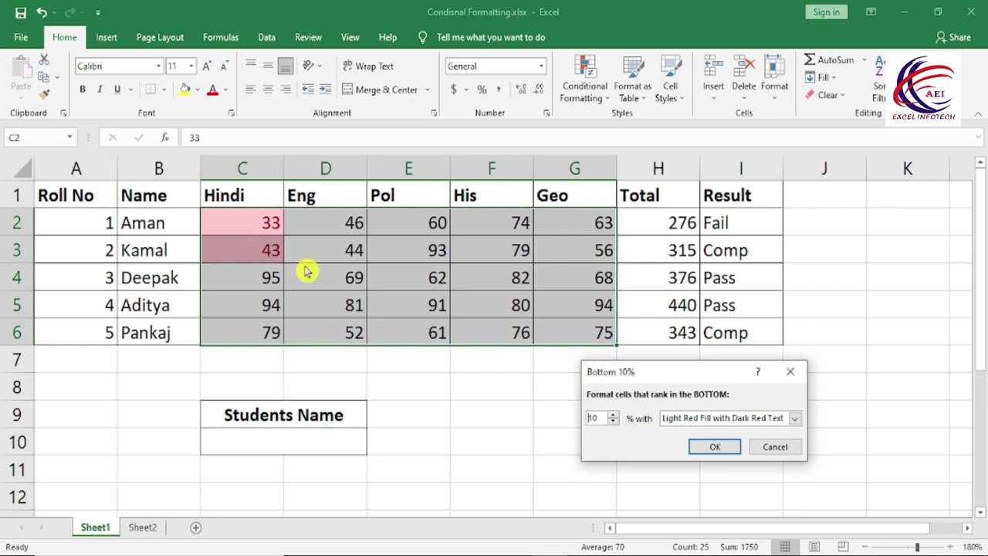
{"action": "left_click_drag", "start_coordinate": [670, 374], "coordinate": [408, 355]}
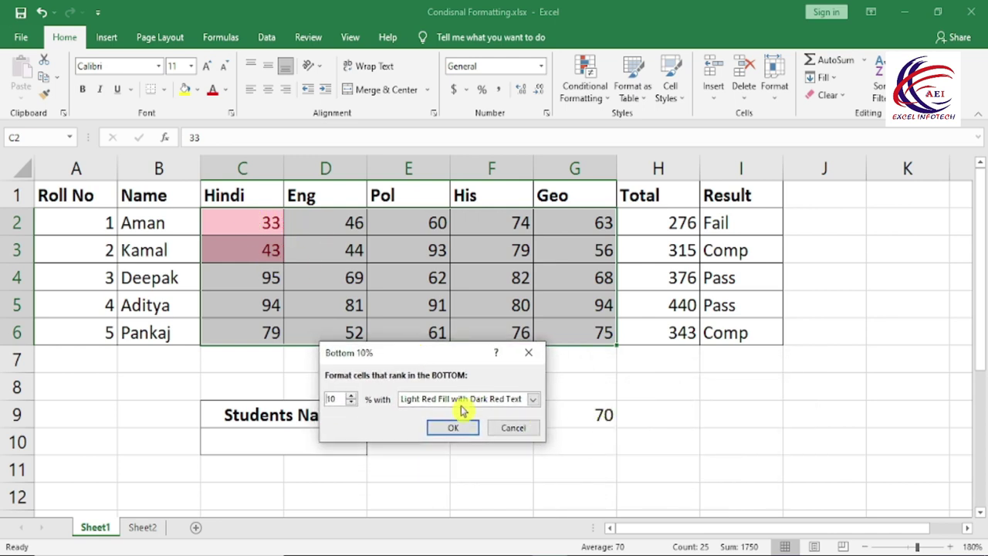
{"action": "left_click_drag", "start_coordinate": [383, 352], "coordinate": [394, 366]}
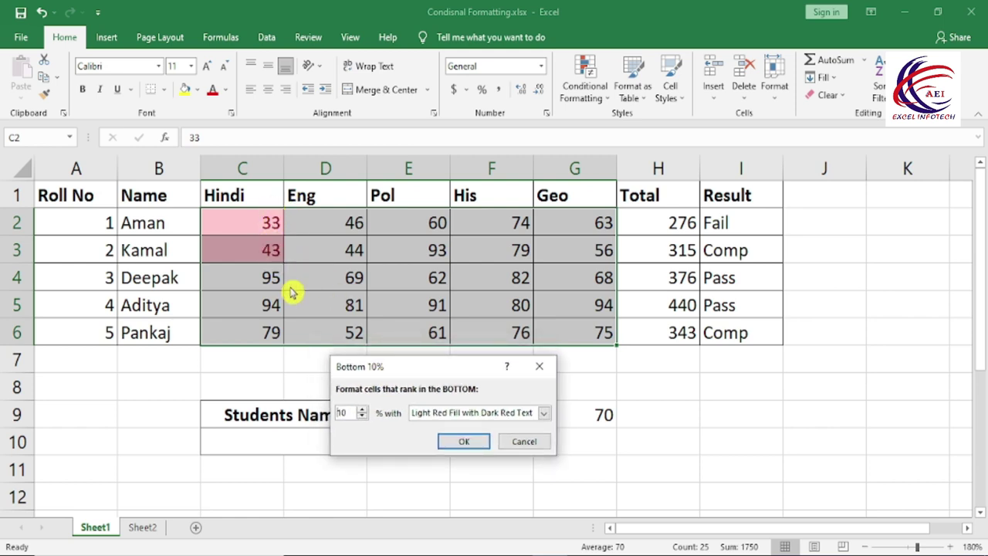
{"action": "type", "text": "15"}
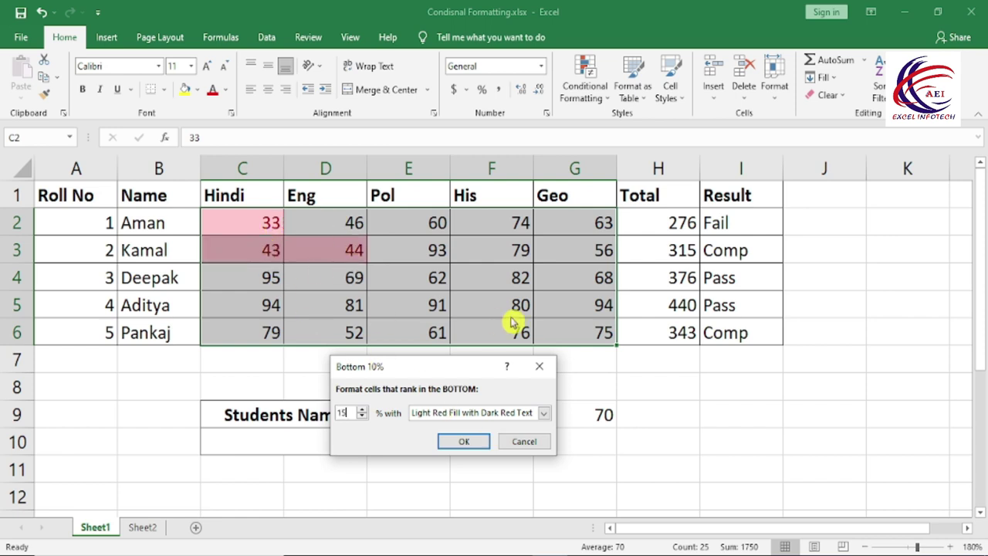
{"action": "key", "text": "BackSpace"}
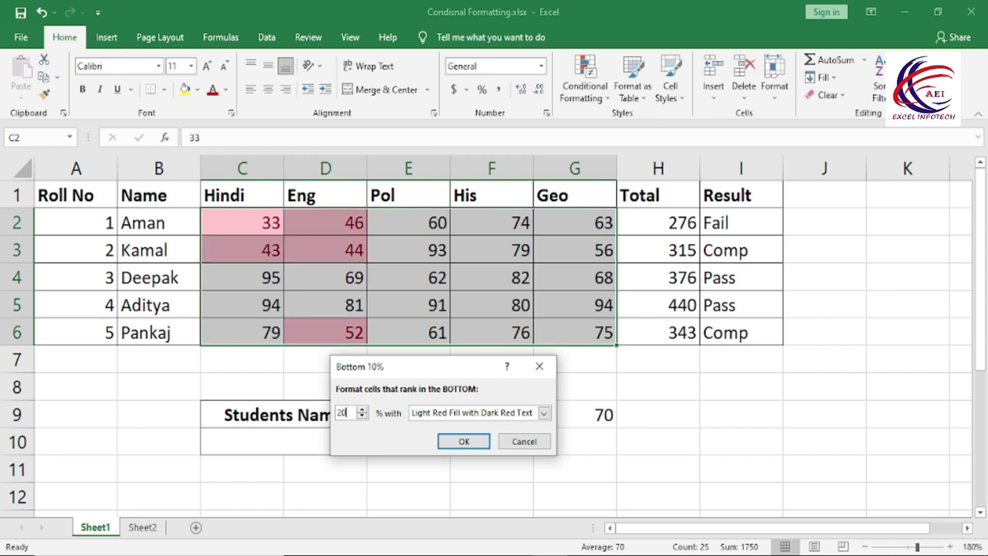
- Try 20 percent, cancel the bottom-percentage rule, and select C2:H6
{"action": "mouse_move", "coordinate": [453, 366]}
{"action": "left_mouse_down"}
{"action": "mouse_move", "coordinate": [456, 377]}
{"action": "mouse_move", "coordinate": [442, 336]}
{"action": "left_mouse_up"}
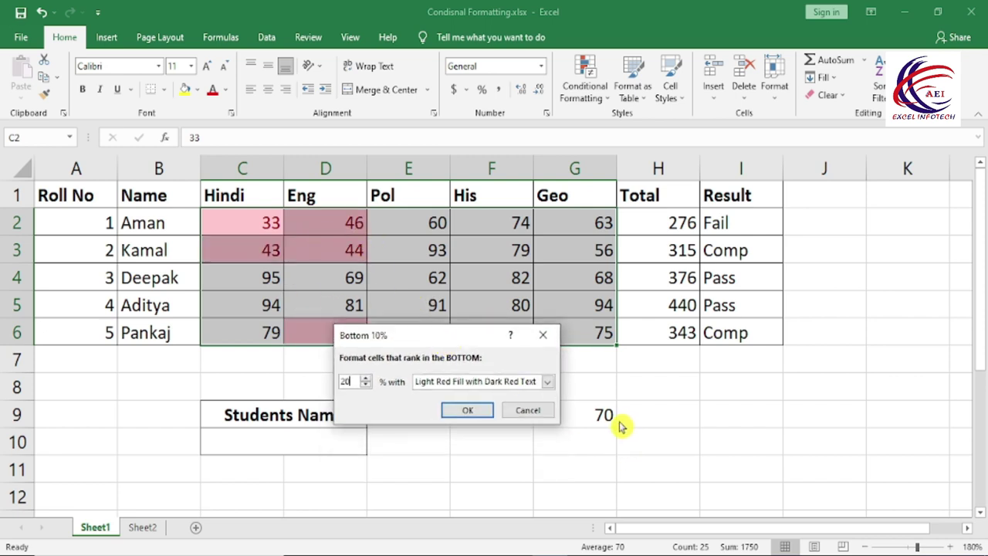
{"action": "double_click", "coordinate": [343, 383]}
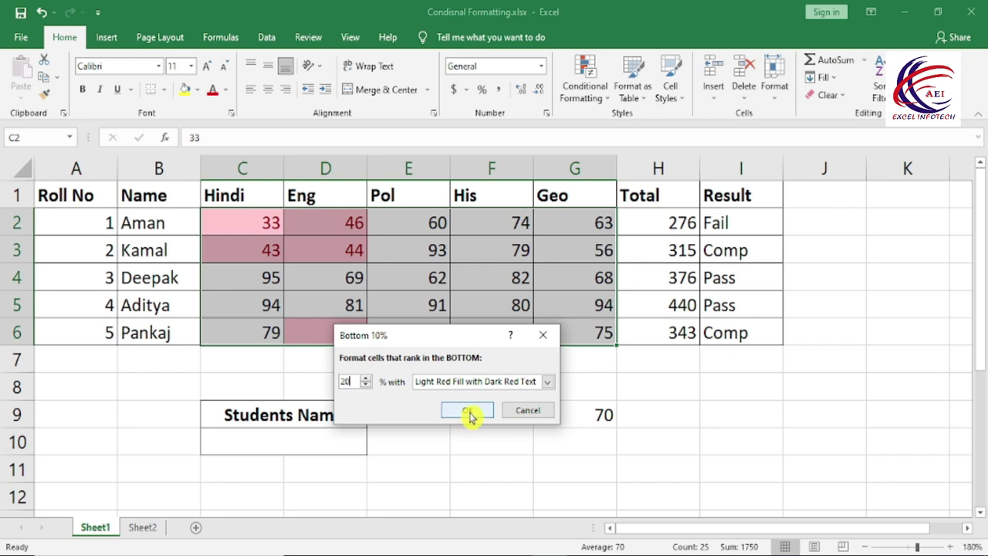
{"action": "left_click_drag", "start_coordinate": [401, 335], "coordinate": [595, 319]}
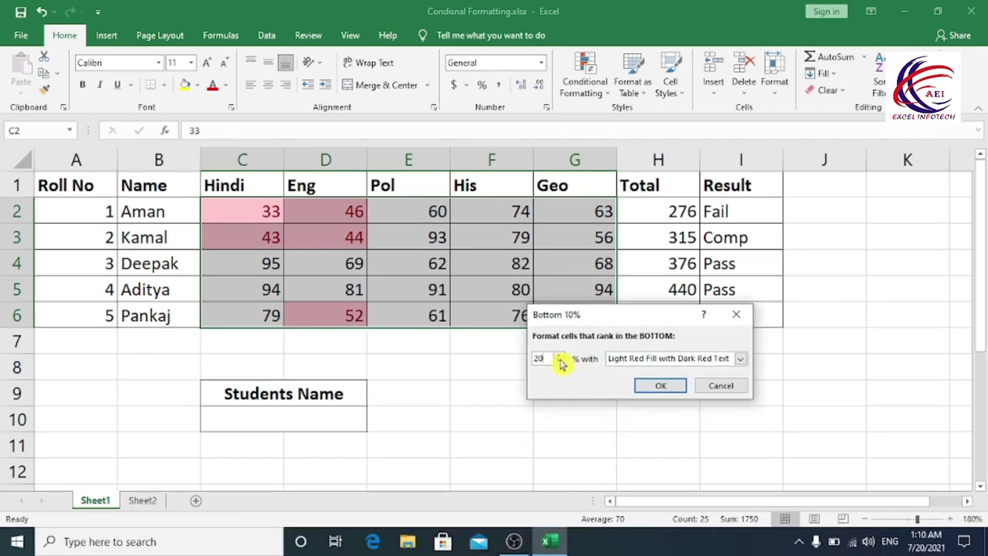
{"action": "mouse_move", "coordinate": [595, 320]}
{"action": "left_mouse_down"}
{"action": "mouse_move", "coordinate": [527, 355]}
{"action": "mouse_move", "coordinate": [410, 349]}
{"action": "left_mouse_up"}
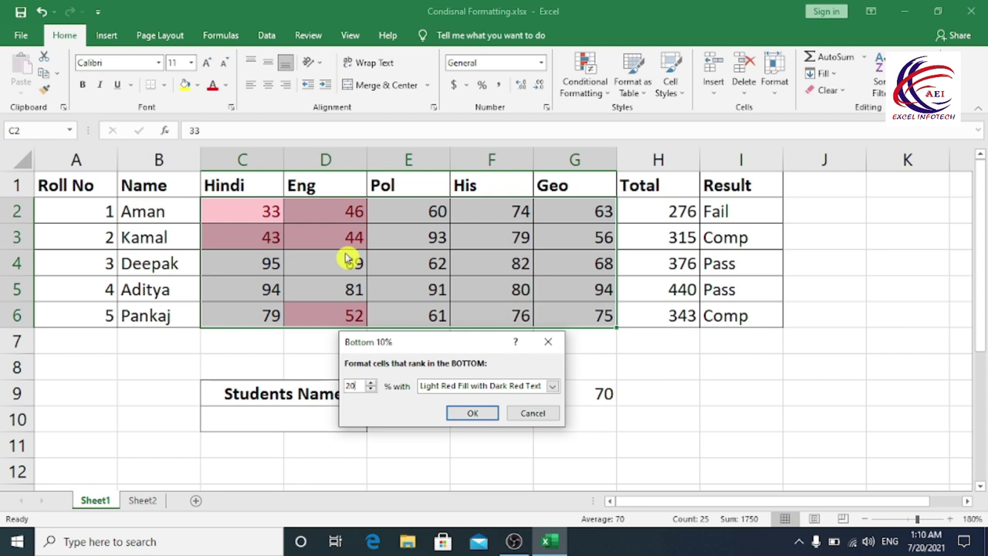
{"action": "key", "text": "Escape"}
{"action": "left_click", "coordinate": [515, 373]}
{"action": "left_click_drag", "start_coordinate": [272, 215], "coordinate": [623, 306]}
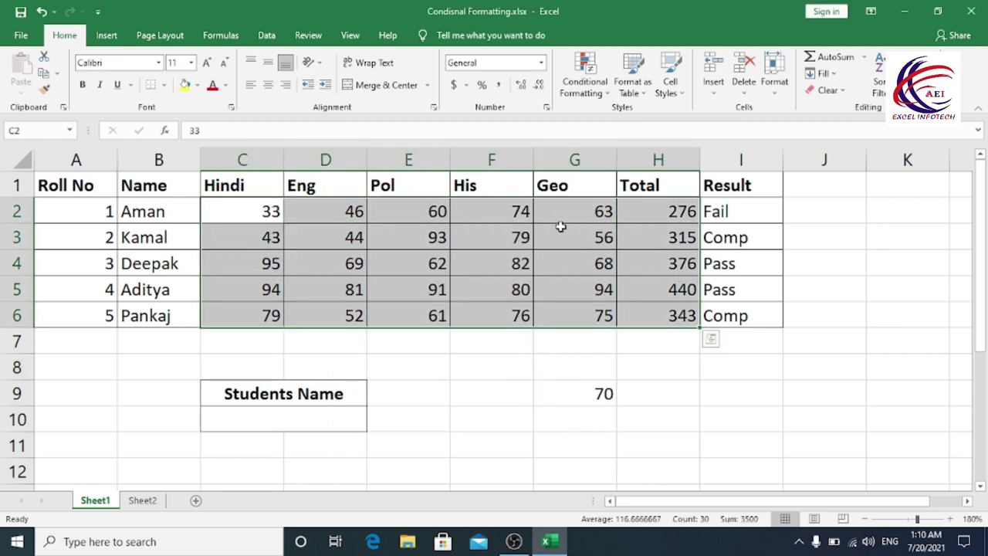
- Open an Above Average rule on C2:H6, previewing light red fill on the totals
{"action": "left_click", "coordinate": [587, 93]}
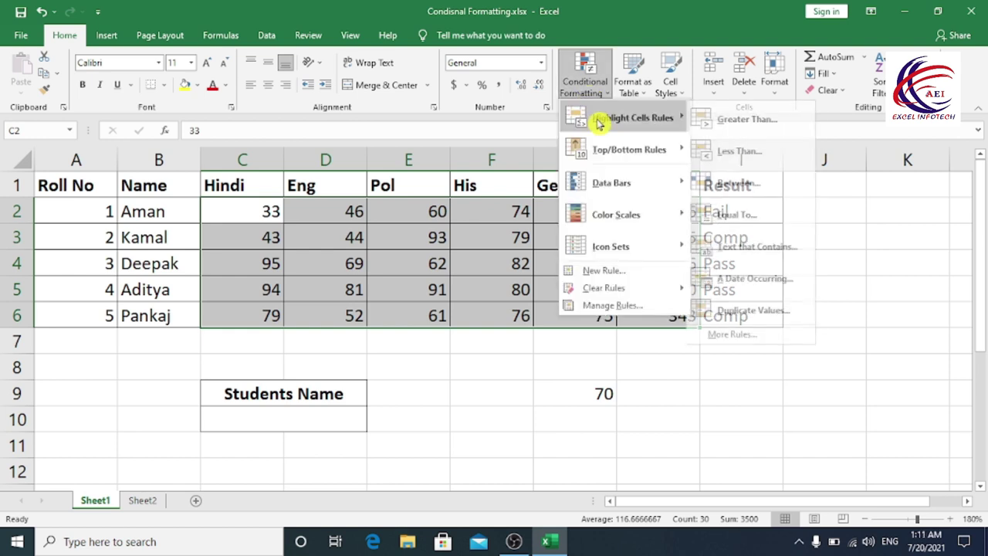
{"action": "mouse_move", "coordinate": [629, 150]}
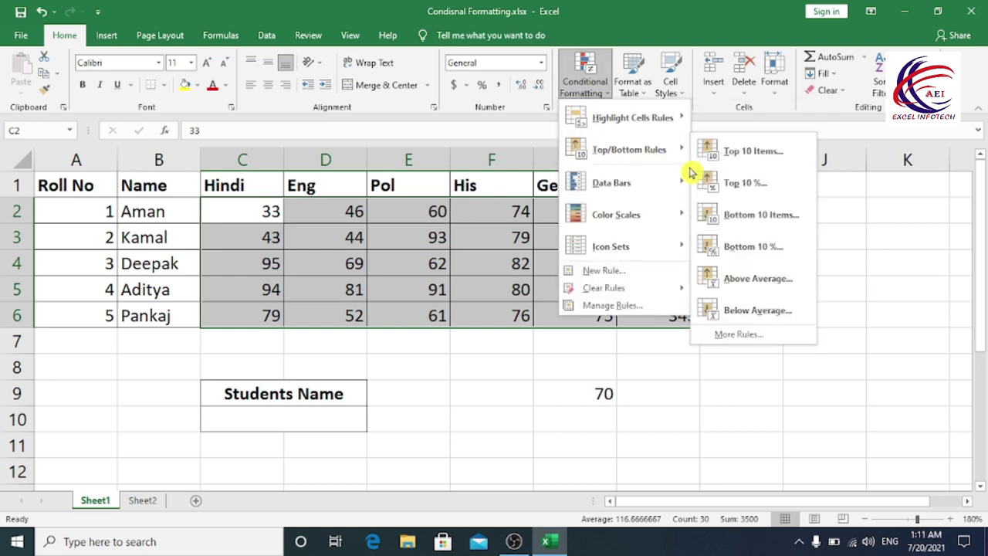
{"action": "left_click", "coordinate": [755, 284]}
{"action": "left_click_drag", "start_coordinate": [753, 336], "coordinate": [552, 378]}
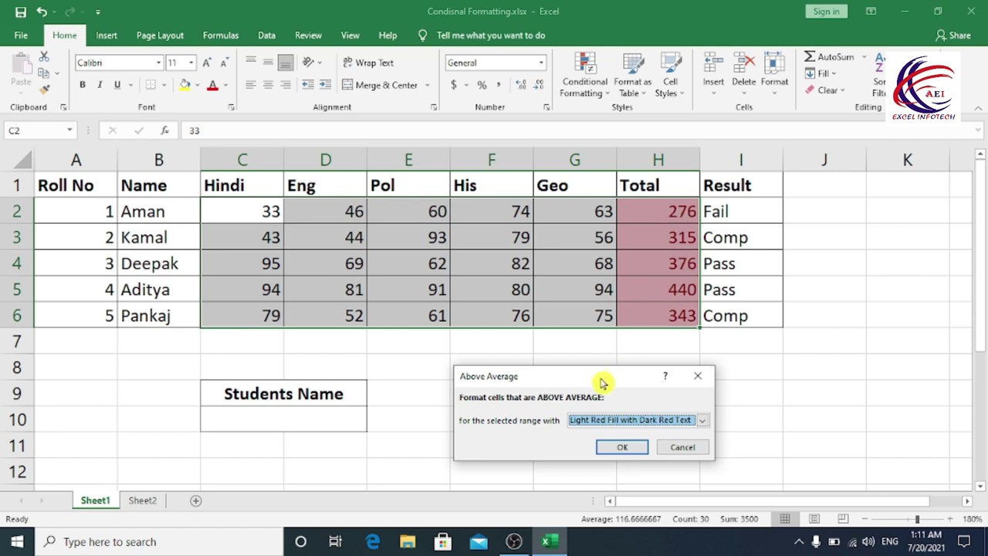
- Switch the Above Average preview to green fill with dark green text, then cancel
{"action": "left_click_drag", "start_coordinate": [601, 377], "coordinate": [627, 359]}
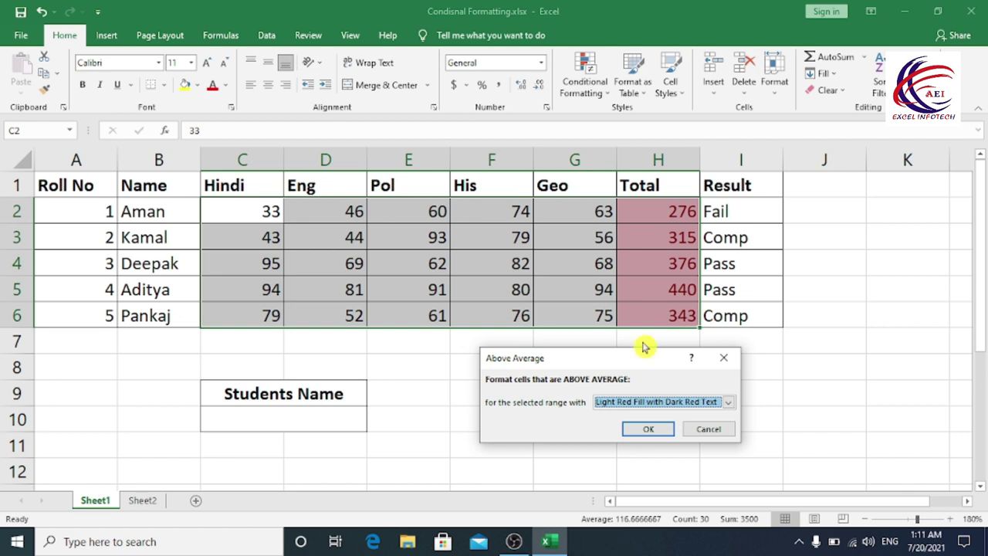
{"action": "left_click", "coordinate": [662, 403]}
{"action": "left_click", "coordinate": [699, 433]}
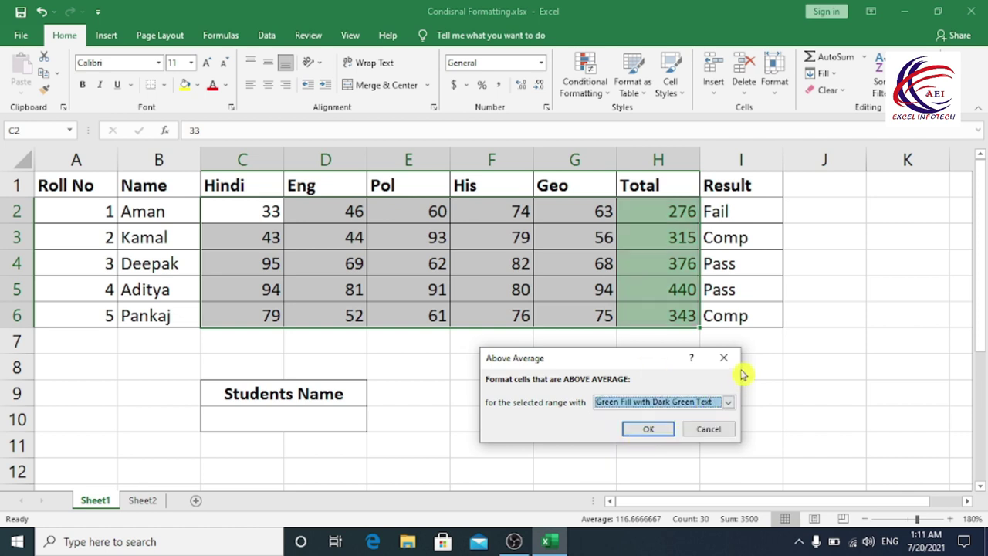
{"action": "key", "text": "Escape"}
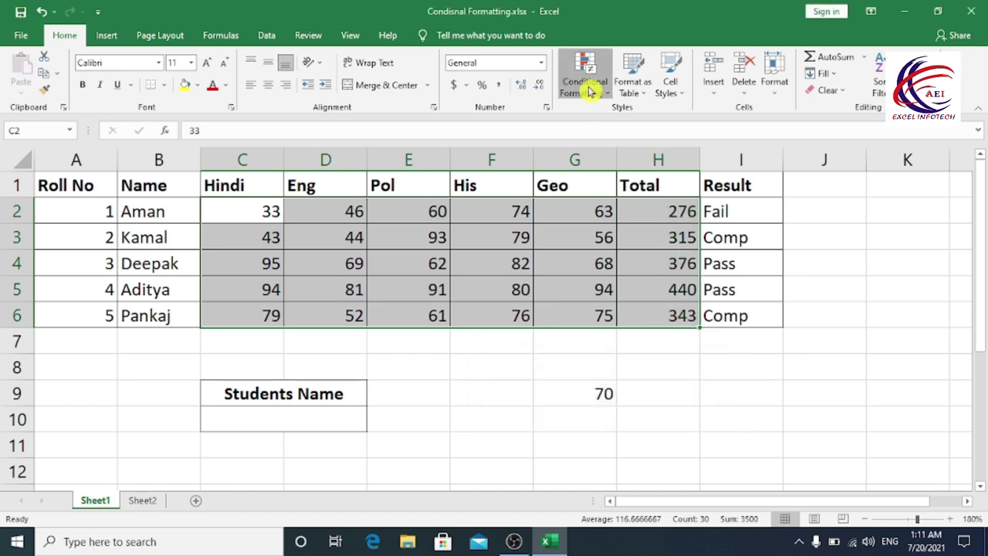
- Preview a Below Average rule on the marks, cancel it, and reopen Conditional Formatting
{"action": "left_click", "coordinate": [591, 86]}
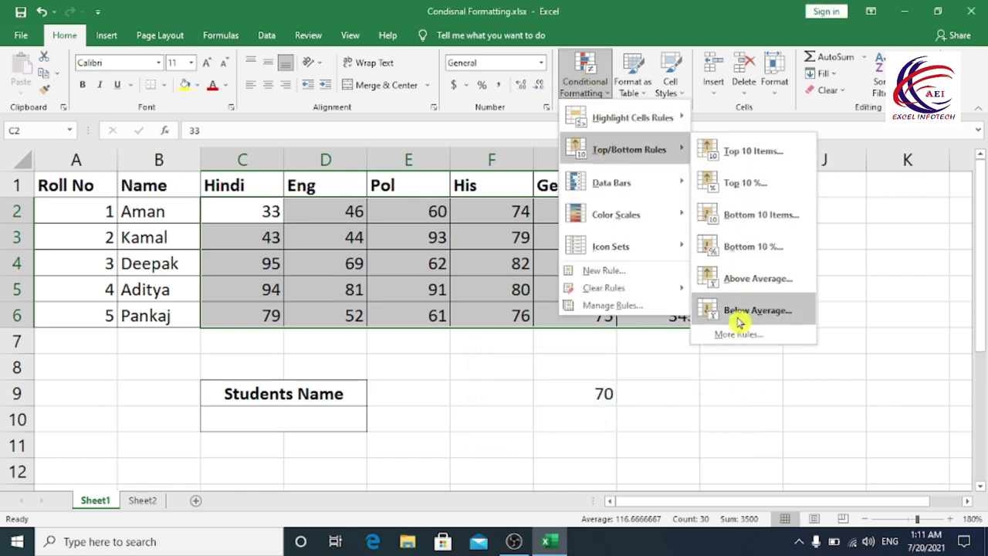
{"action": "left_click", "coordinate": [737, 314]}
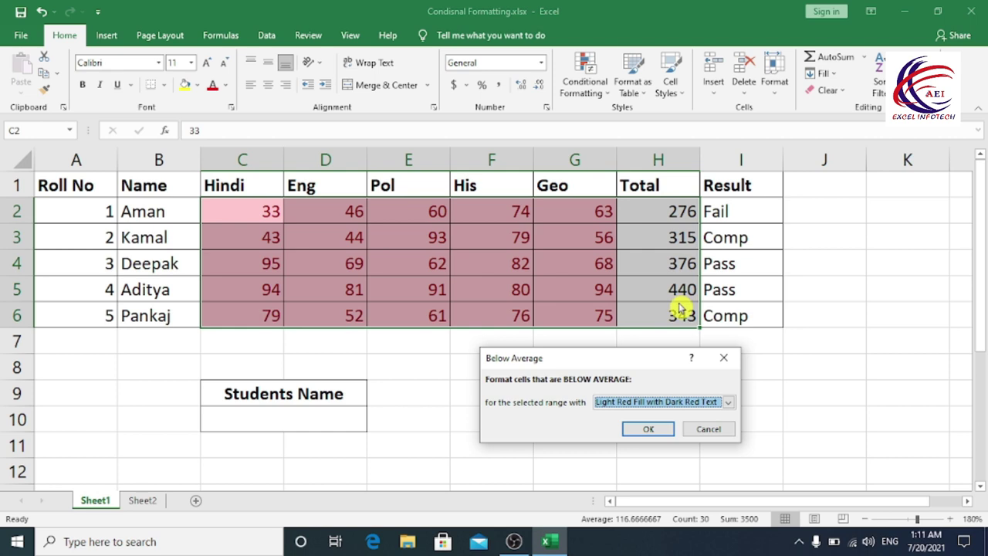
{"action": "left_click_drag", "start_coordinate": [655, 353], "coordinate": [715, 325]}
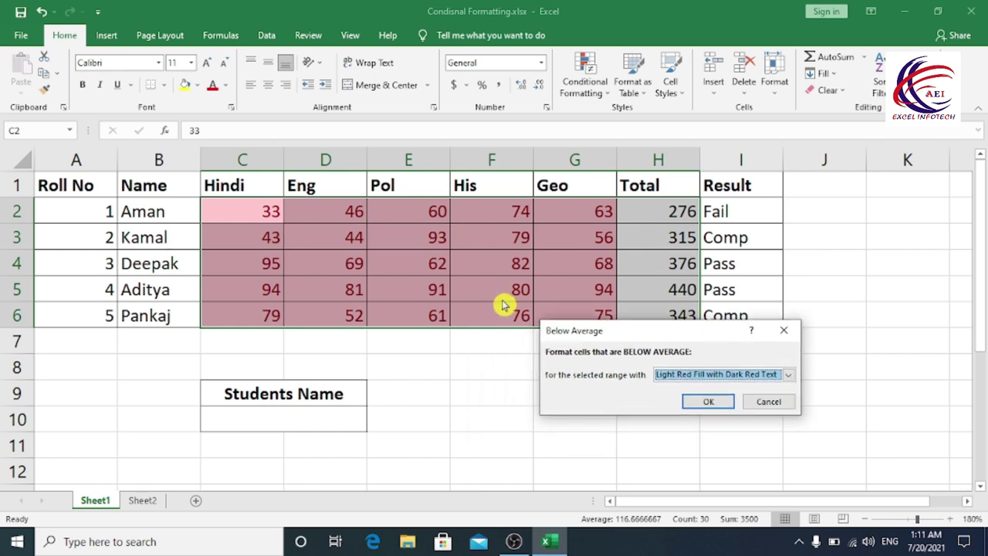
{"action": "key", "text": "Escape"}
{"action": "left_click", "coordinate": [600, 92]}
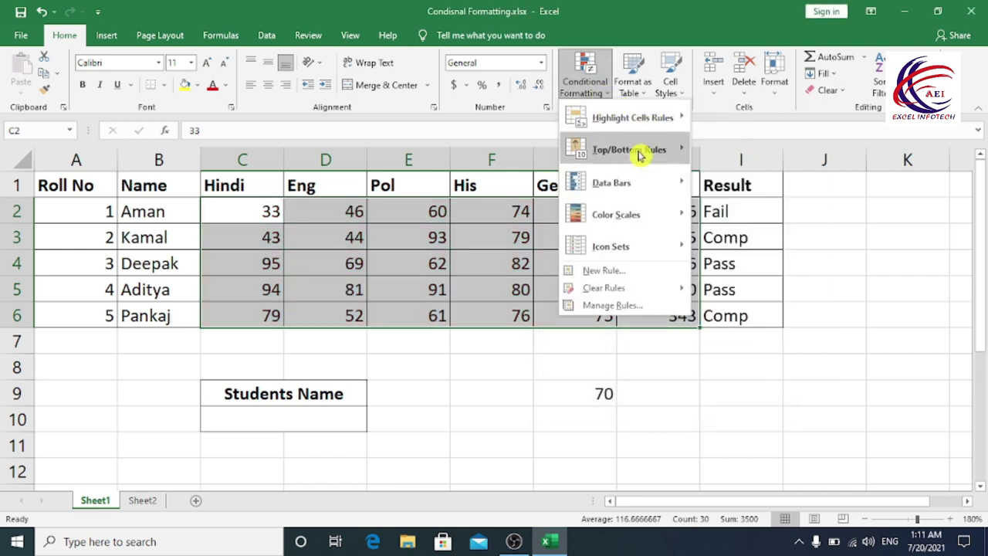
{"action": "mouse_move", "coordinate": [611, 183]}
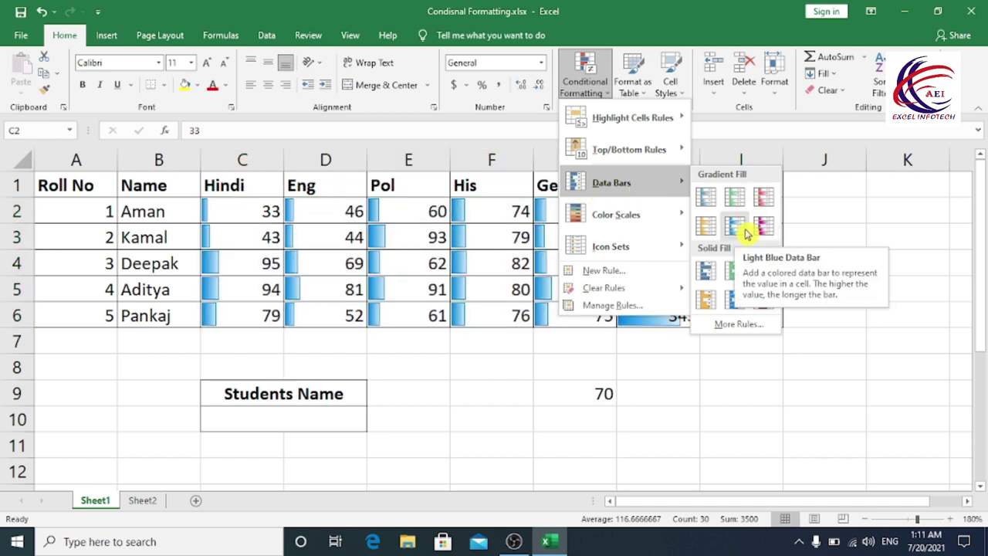
- Apply purple gradient data bars to C2:H6 and inspect them, selecting the total in H5
{"action": "left_click", "coordinate": [771, 228]}
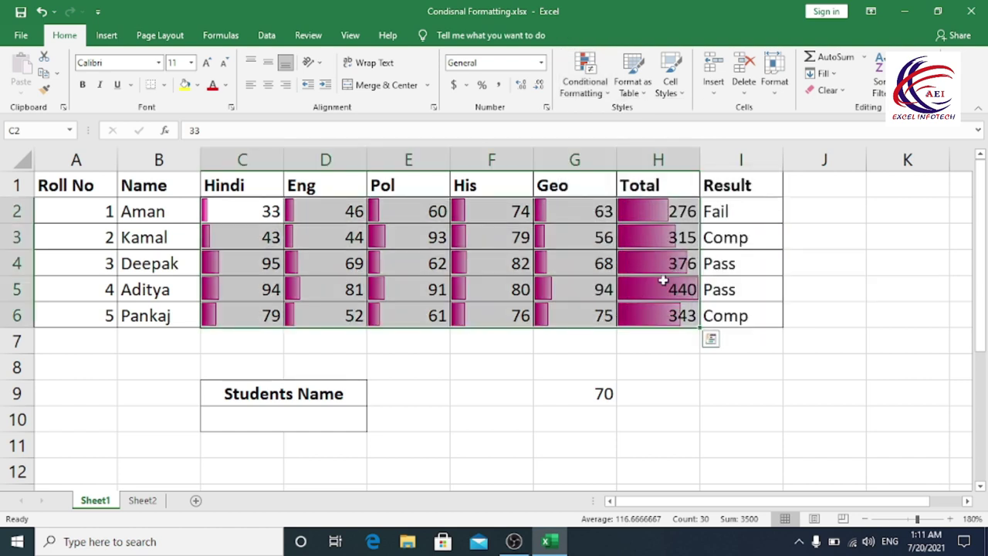
{"action": "left_click", "coordinate": [604, 363]}
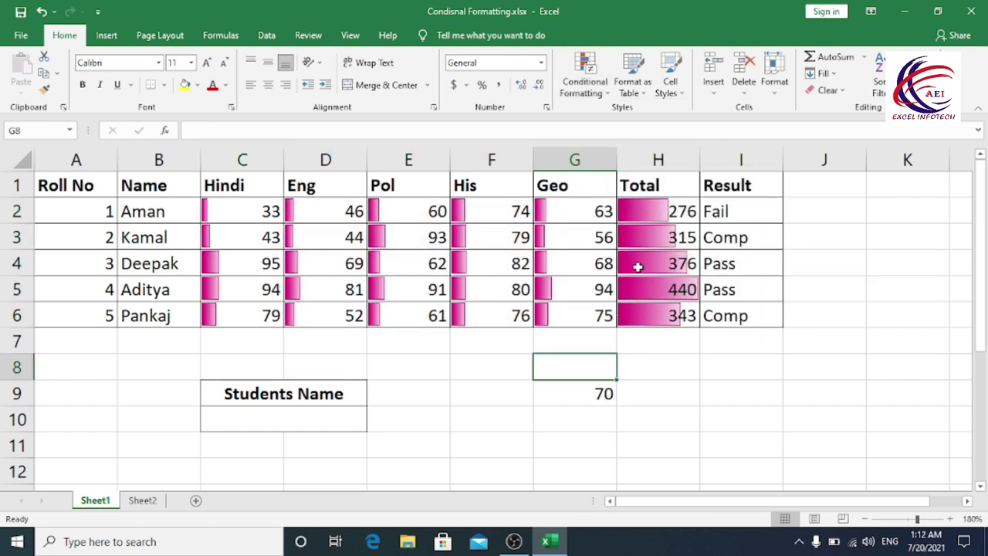
{"action": "left_click", "coordinate": [951, 519]}
{"action": "left_click", "coordinate": [686, 305]}
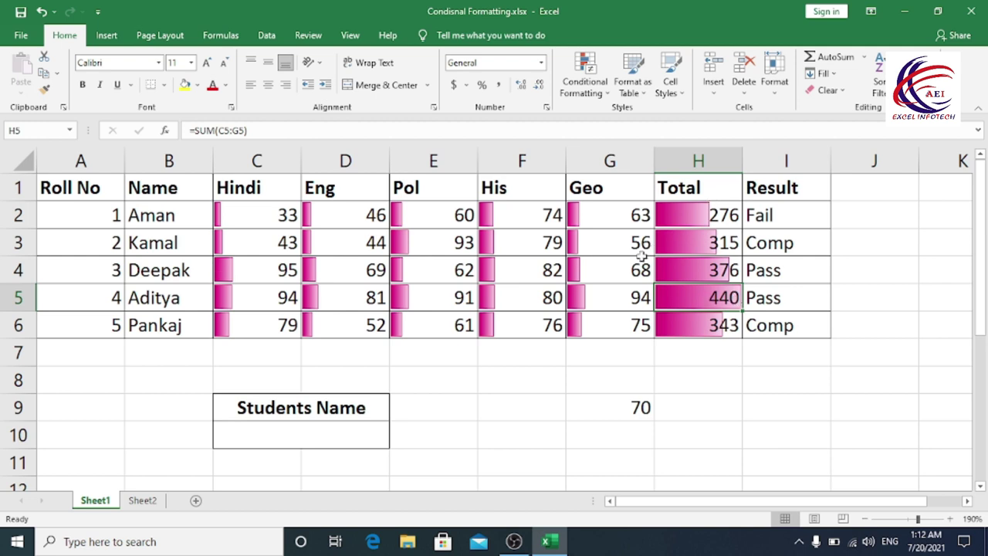
{"action": "left_click", "coordinate": [591, 92]}
{"action": "mouse_move", "coordinate": [616, 215]}
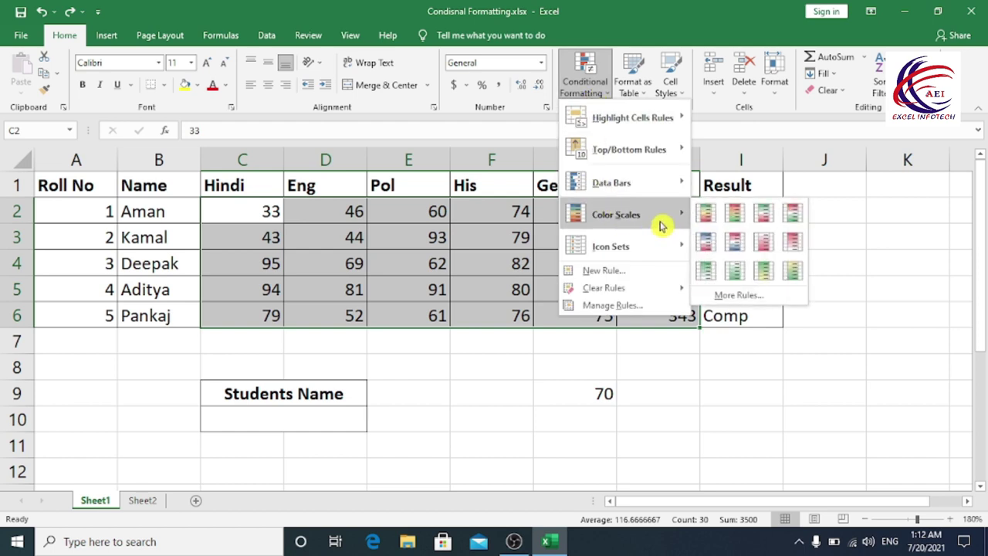
{"action": "left_click", "coordinate": [736, 222]}
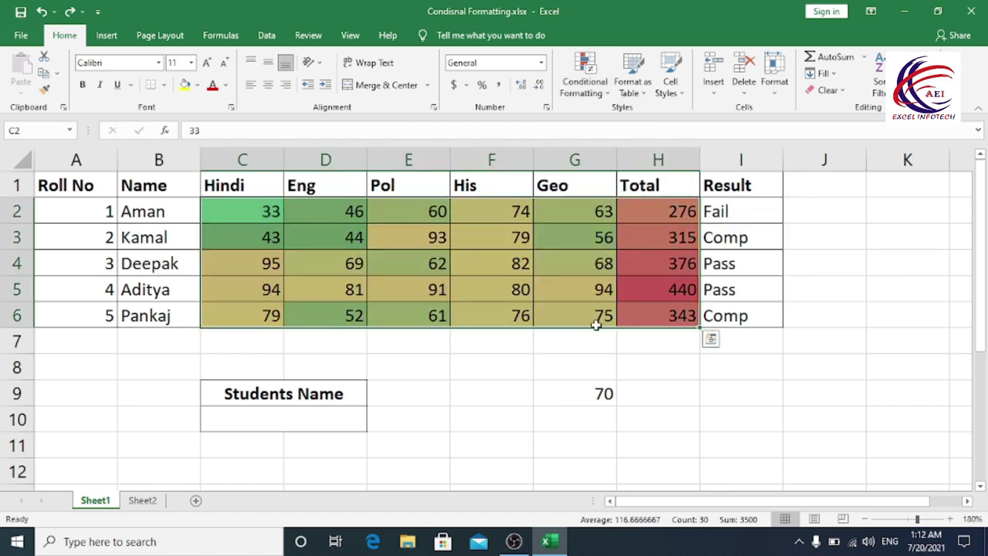
{"action": "left_click", "coordinate": [575, 366]}
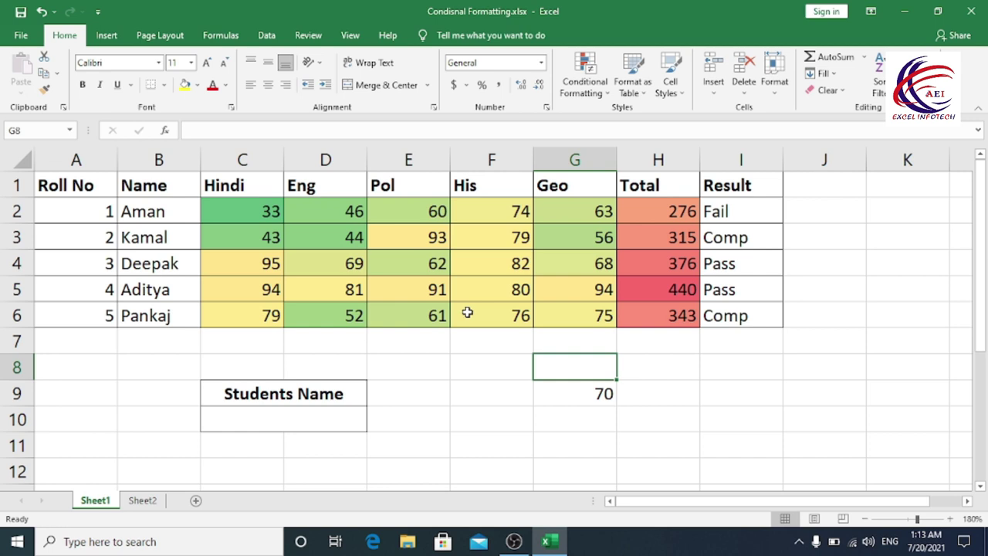
{"action": "key", "text": "ctrl+z"}
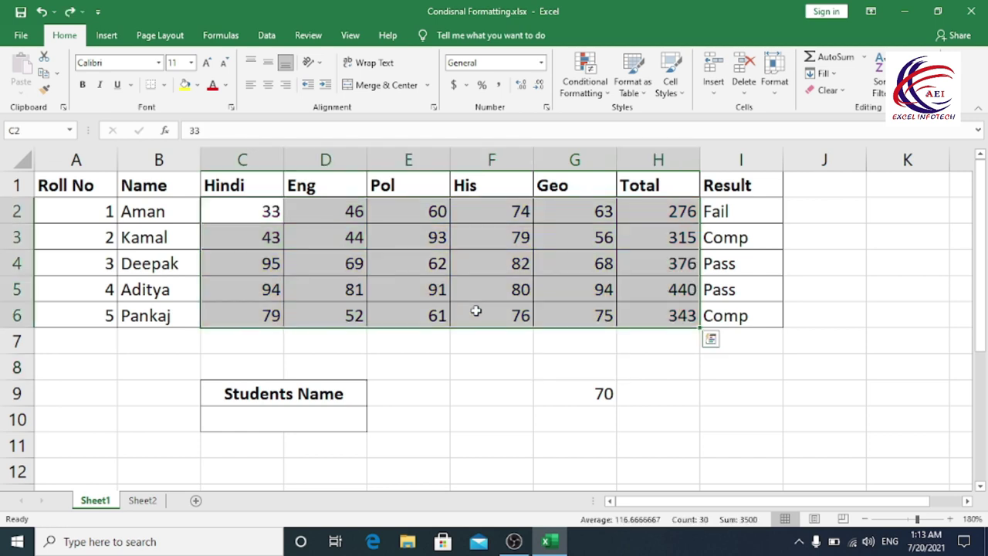
- Apply the 3 Arrows (Colored) icon set to the marks, then undo it
{"action": "left_click", "coordinate": [585, 85]}
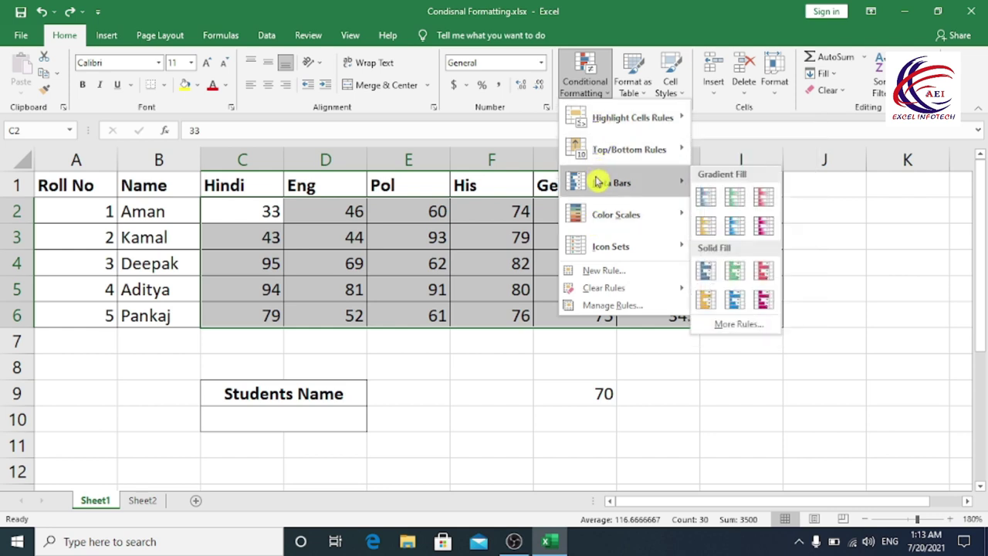
{"action": "mouse_move", "coordinate": [610, 246]}
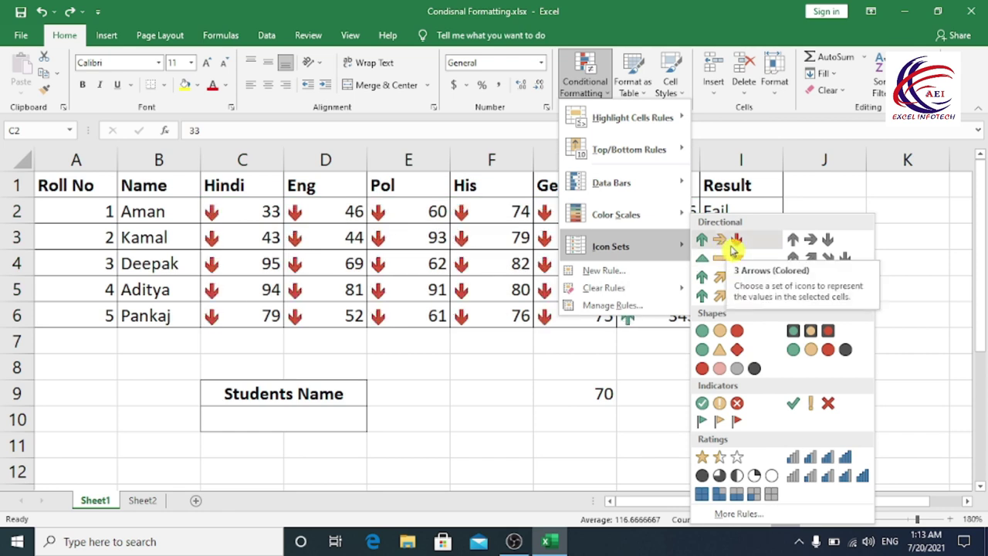
{"action": "left_click", "coordinate": [732, 248]}
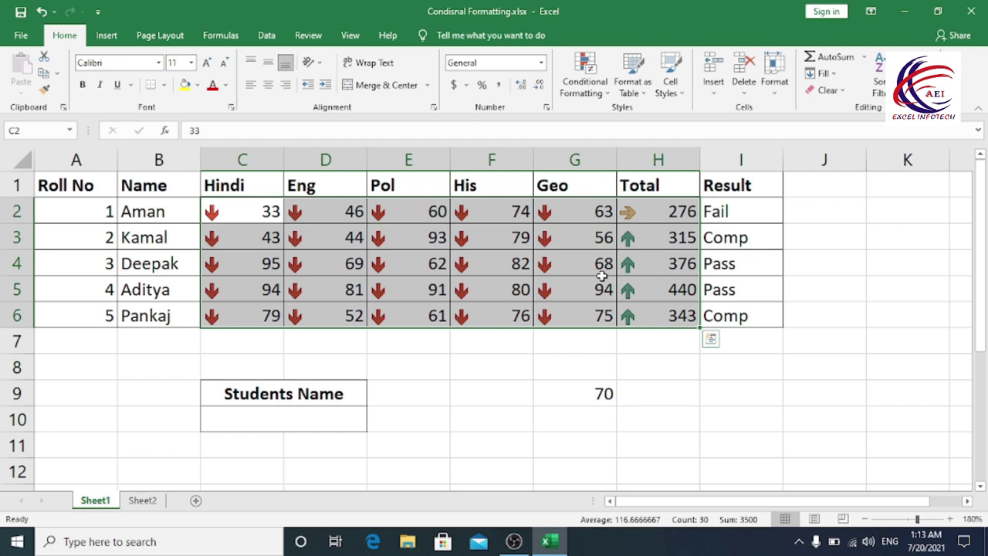
{"action": "key", "text": "ctrl+z"}
- Apply the 5 Ratings icon set to the marks, then undo it
{"action": "left_click", "coordinate": [599, 92]}
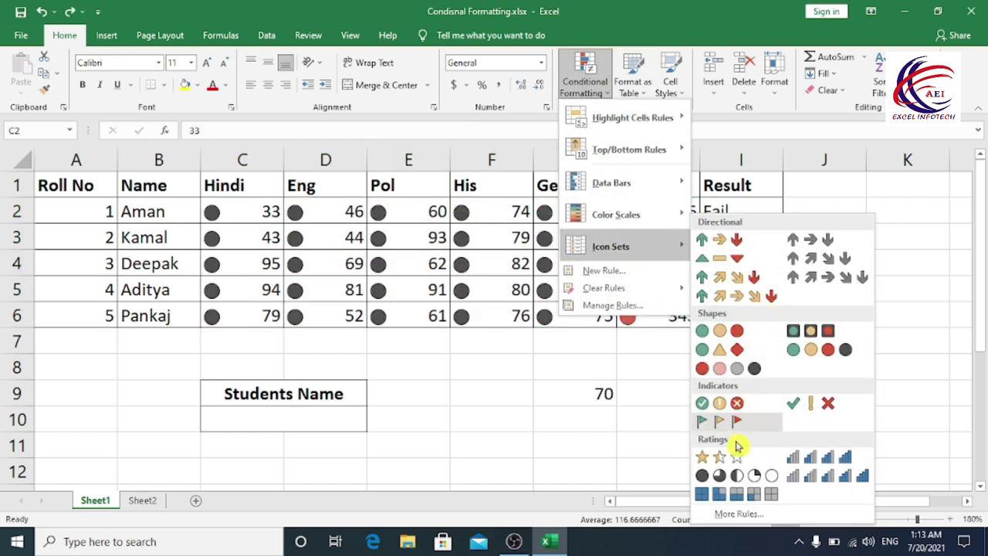
{"action": "left_click", "coordinate": [851, 484]}
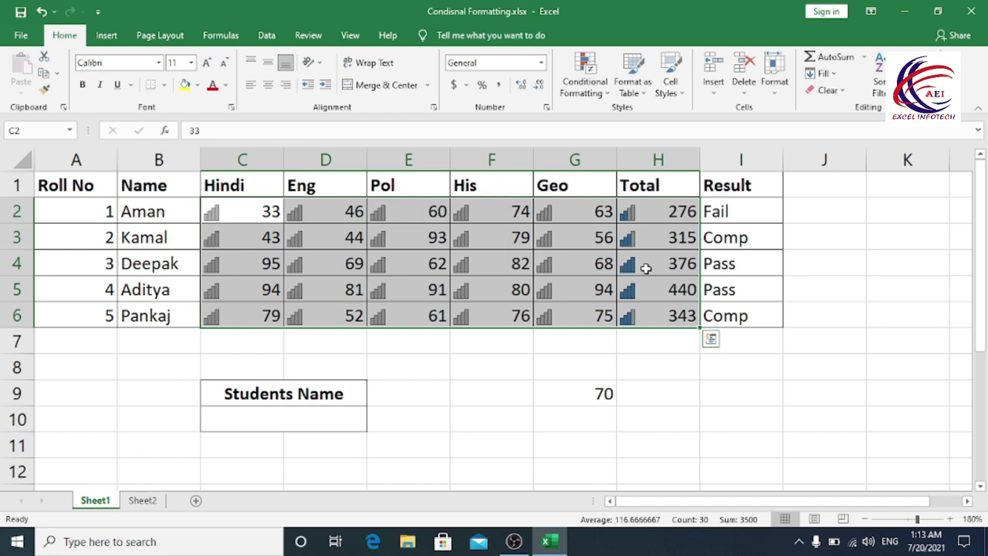
{"action": "key", "text": "ctrl+z"}
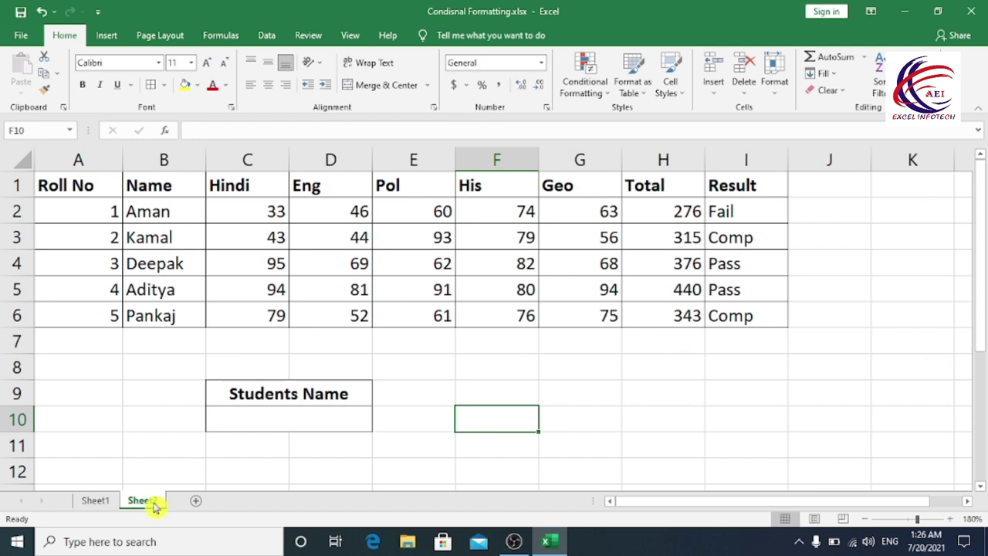
- On Sheet1, pick Deepak and then Aditya as the student in C10's dropdown
{"action": "left_click", "coordinate": [95, 502]}
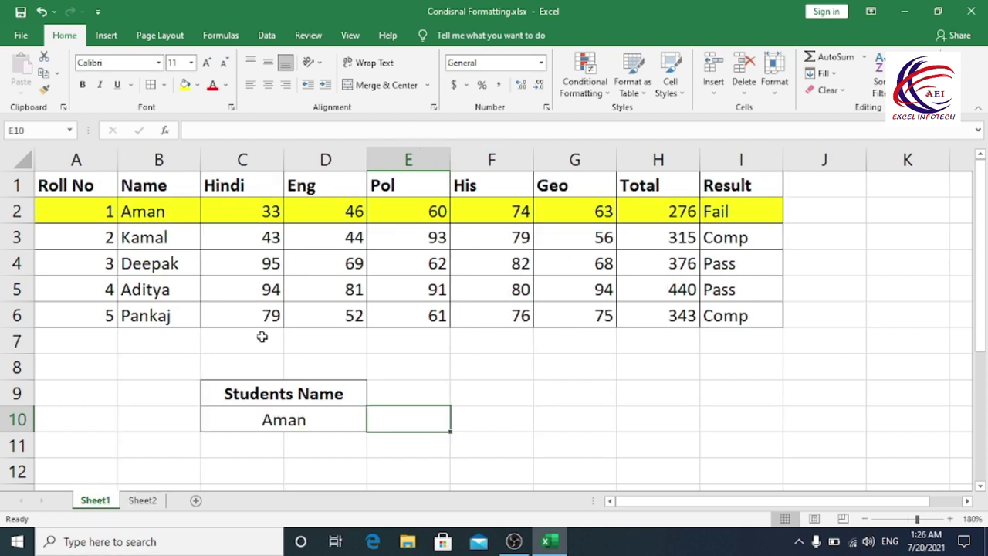
{"action": "left_click", "coordinate": [313, 419]}
{"action": "left_click", "coordinate": [372, 424]}
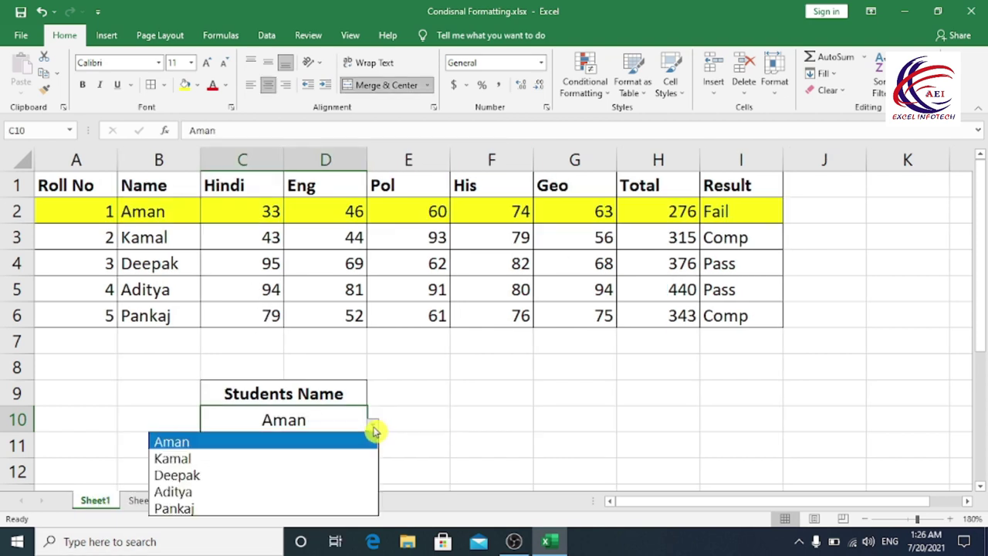
{"action": "left_click", "coordinate": [250, 474]}
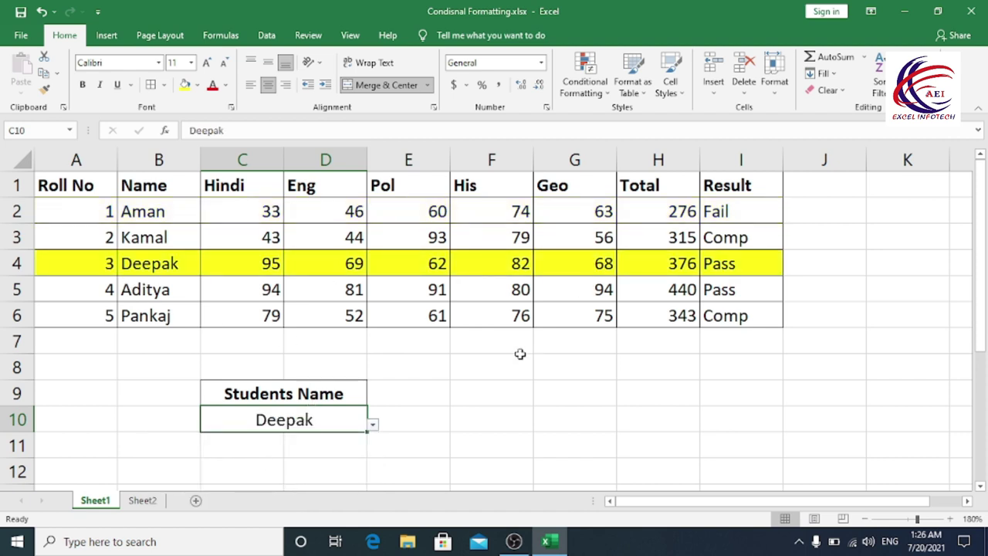
{"action": "left_click", "coordinate": [373, 425]}
{"action": "left_click", "coordinate": [225, 493]}
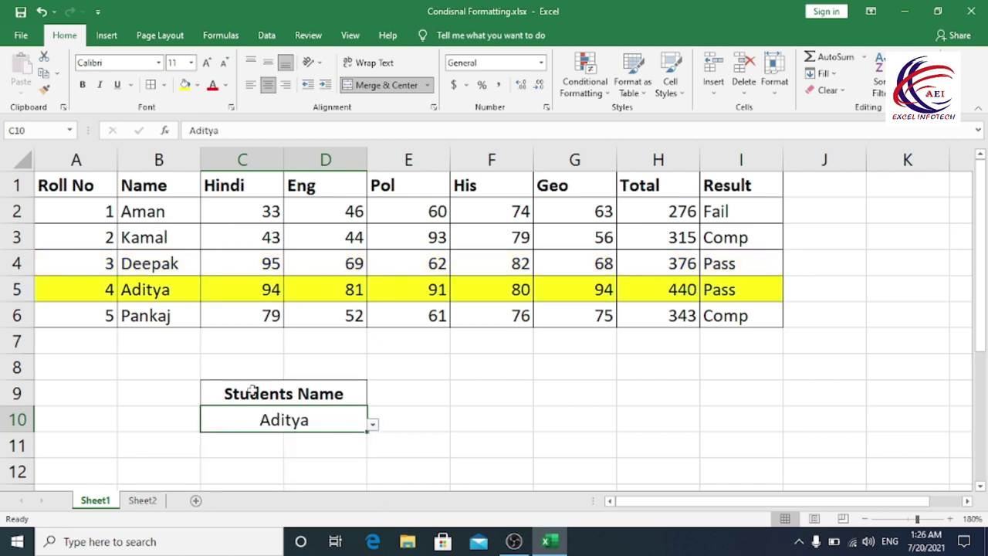
- Glance at the Conditional Formatting options without changing anything, then return to Sheet2
{"action": "left_click", "coordinate": [584, 78]}
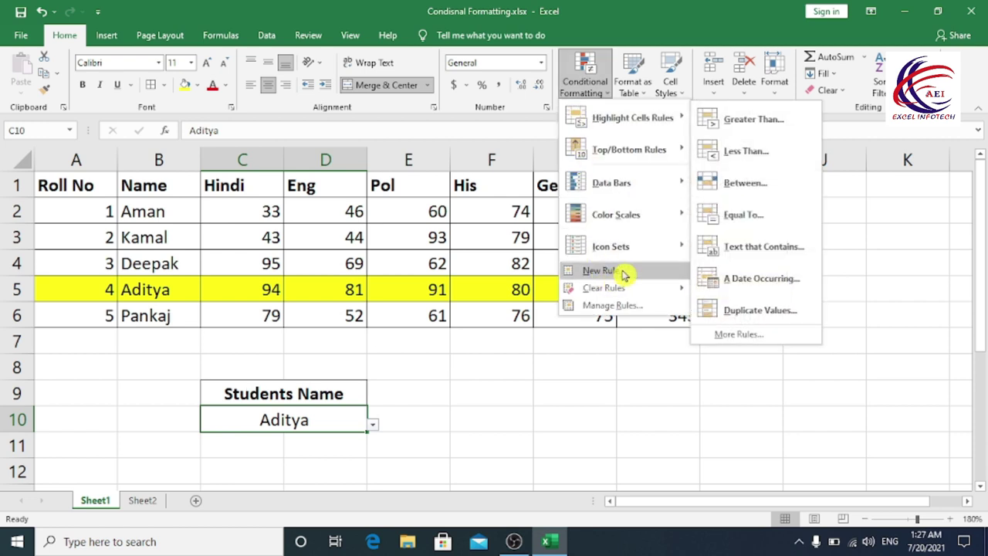
{"action": "key", "text": "Escape"}
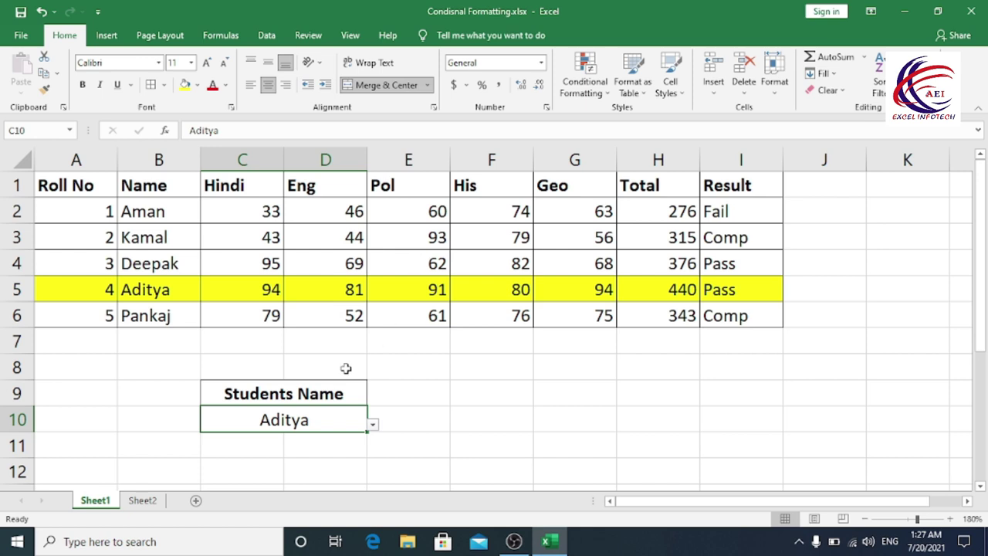
{"action": "left_click", "coordinate": [145, 500]}
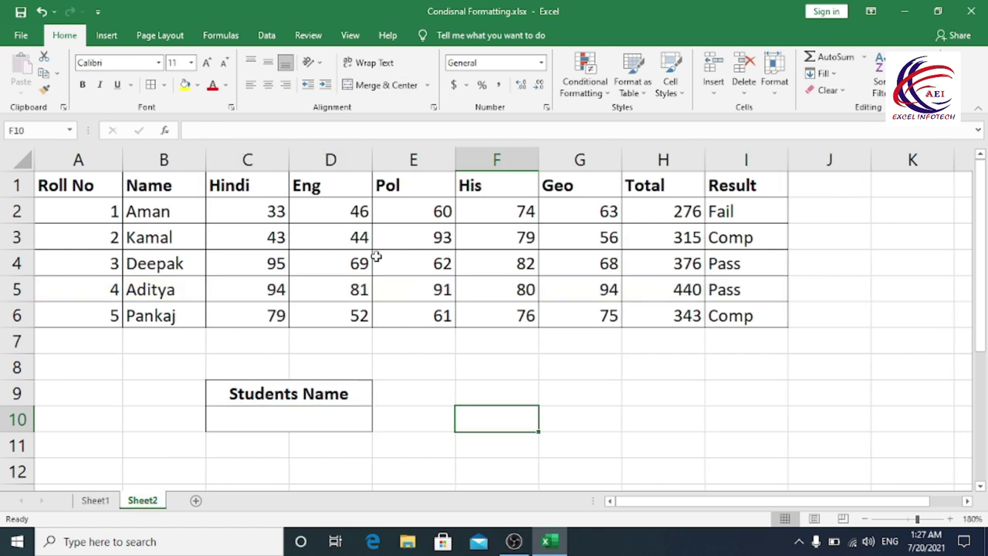
- Give C10 List data validation with source =$B$2:$B$6, the student names
{"action": "left_click", "coordinate": [382, 392]}
{"action": "left_click", "coordinate": [290, 416]}
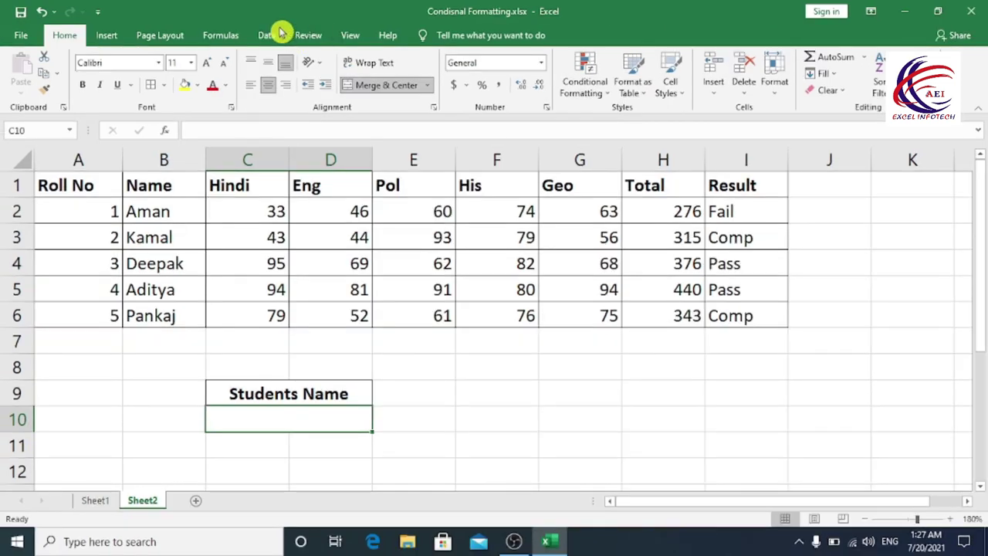
{"action": "left_click", "coordinate": [266, 35]}
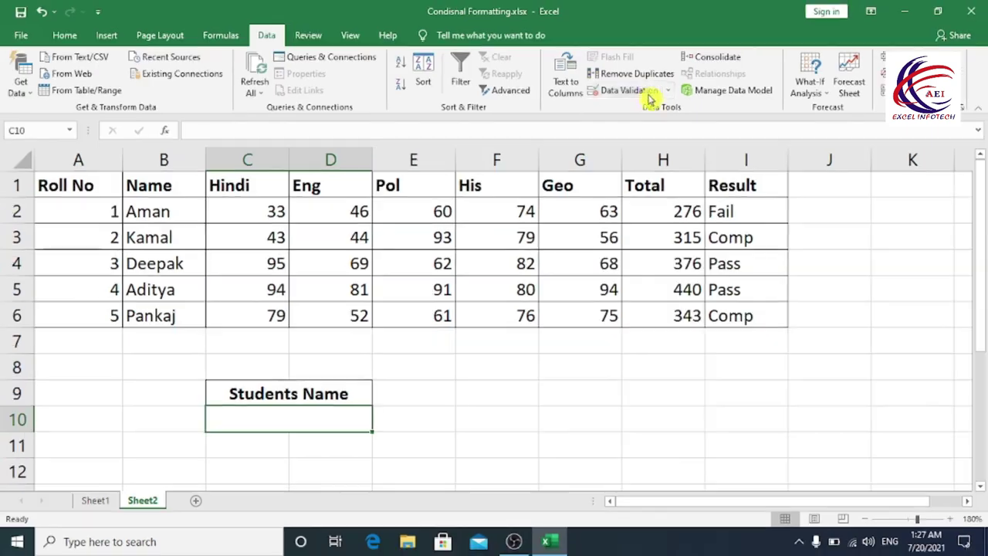
{"action": "left_click", "coordinate": [637, 93]}
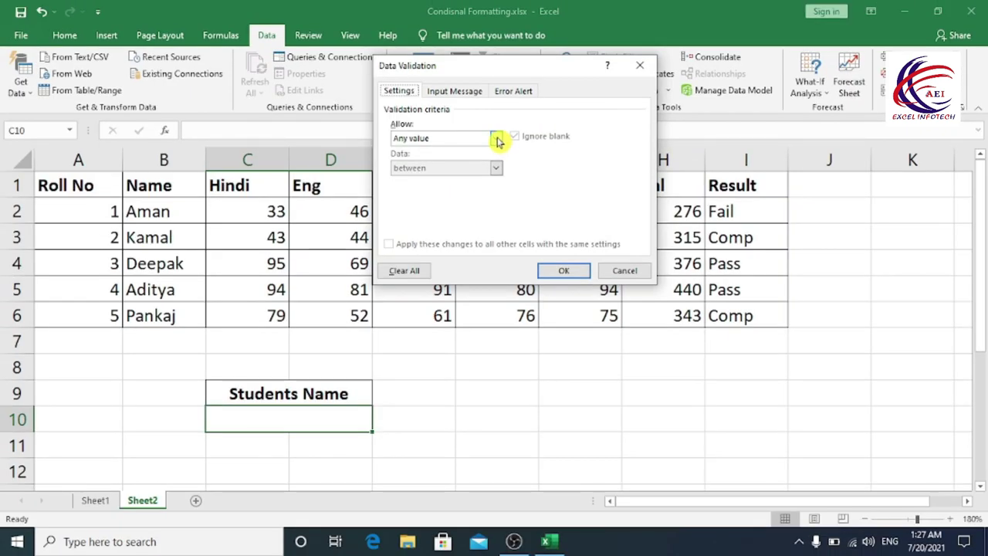
{"action": "left_click", "coordinate": [496, 137]}
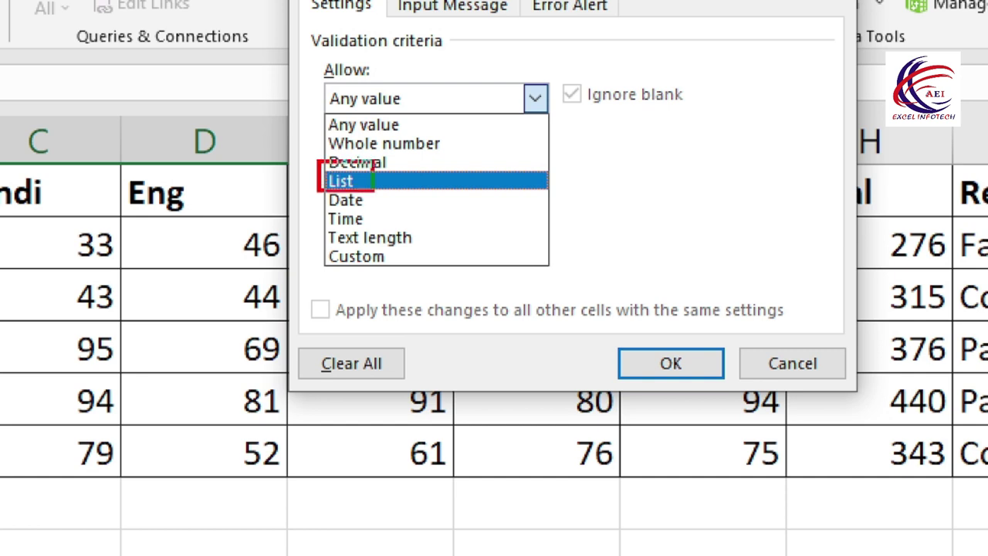
{"action": "left_click", "coordinate": [363, 180]}
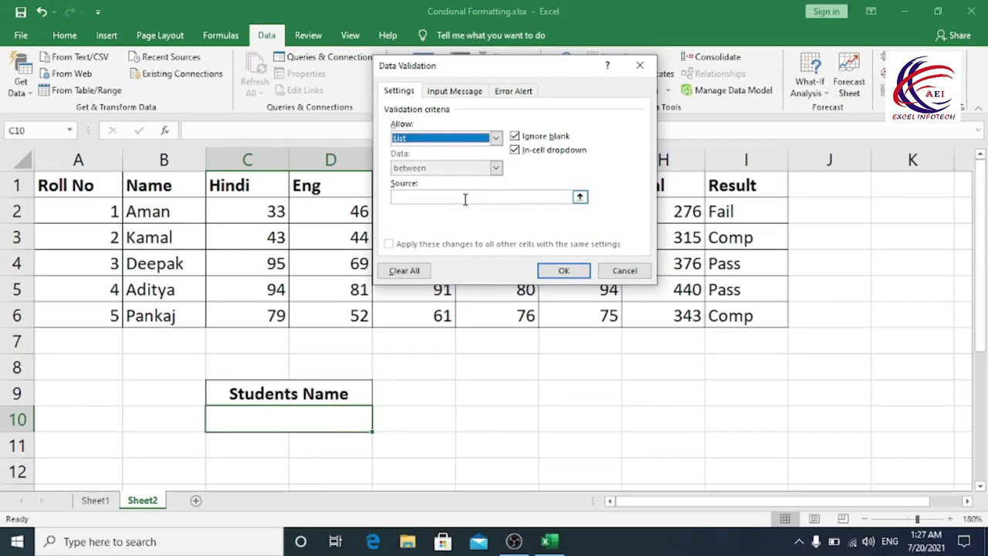
{"action": "left_click", "coordinate": [440, 196]}
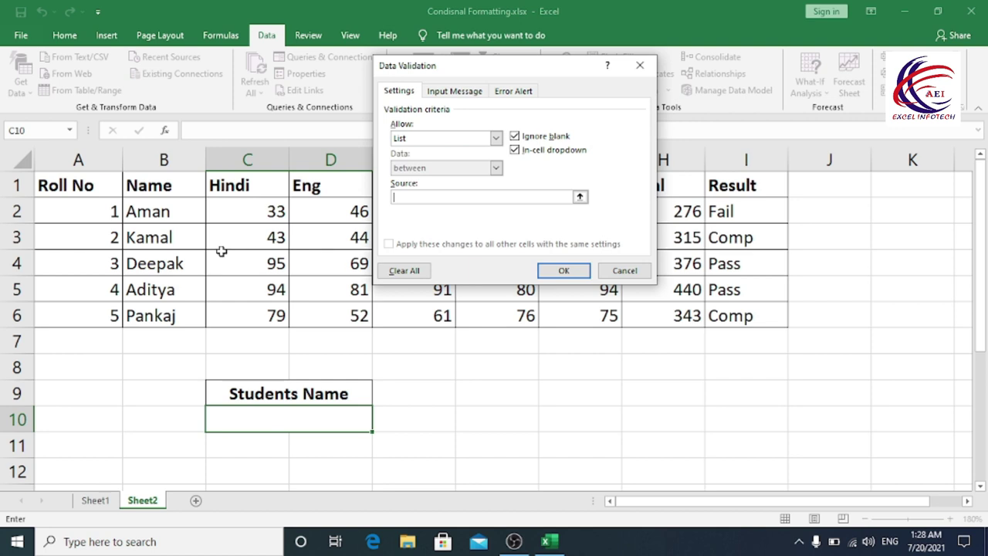
{"action": "left_click_drag", "start_coordinate": [162, 209], "coordinate": [166, 312]}
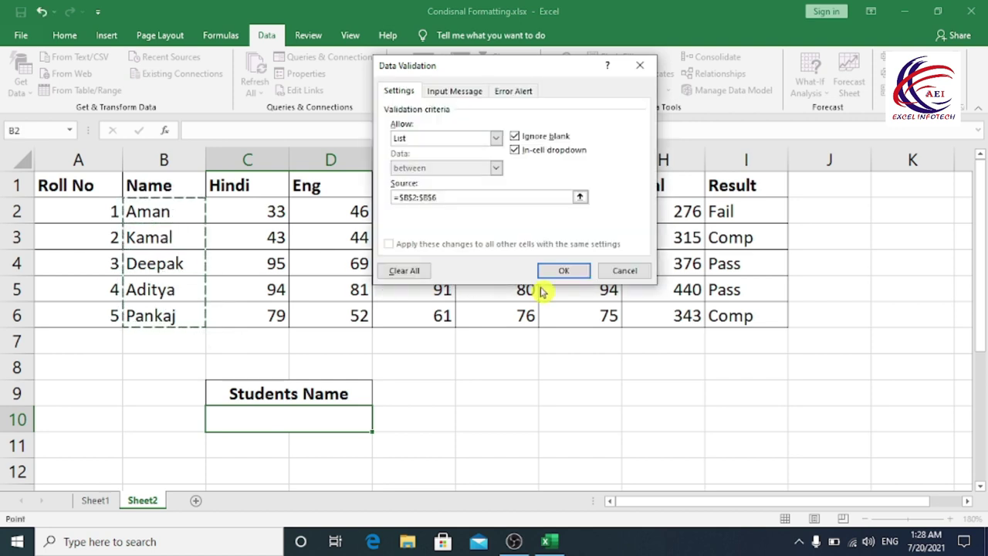
{"action": "left_click", "coordinate": [569, 271]}
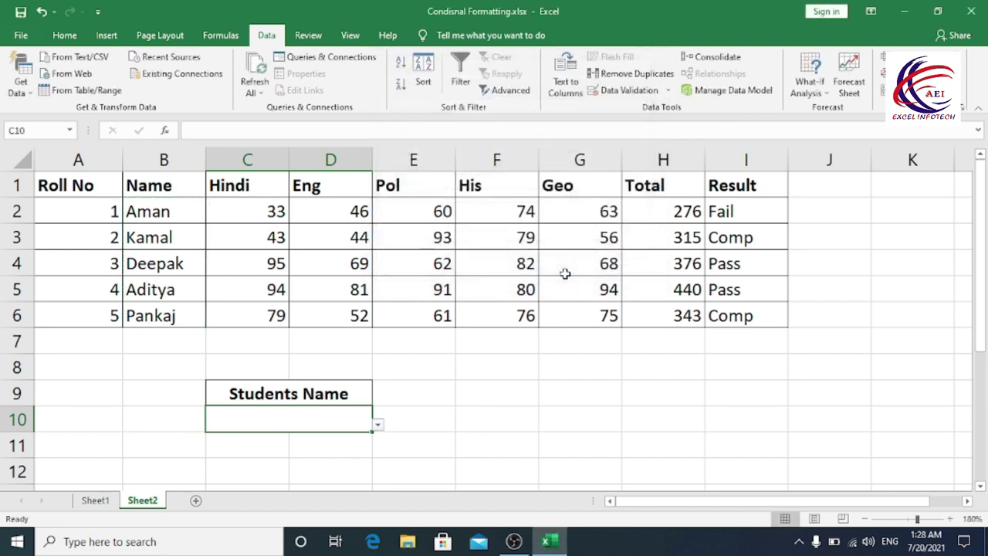
- Pick Kamal from C10's new name list, then select the student table A1:I6
{"action": "left_click", "coordinate": [379, 429]}
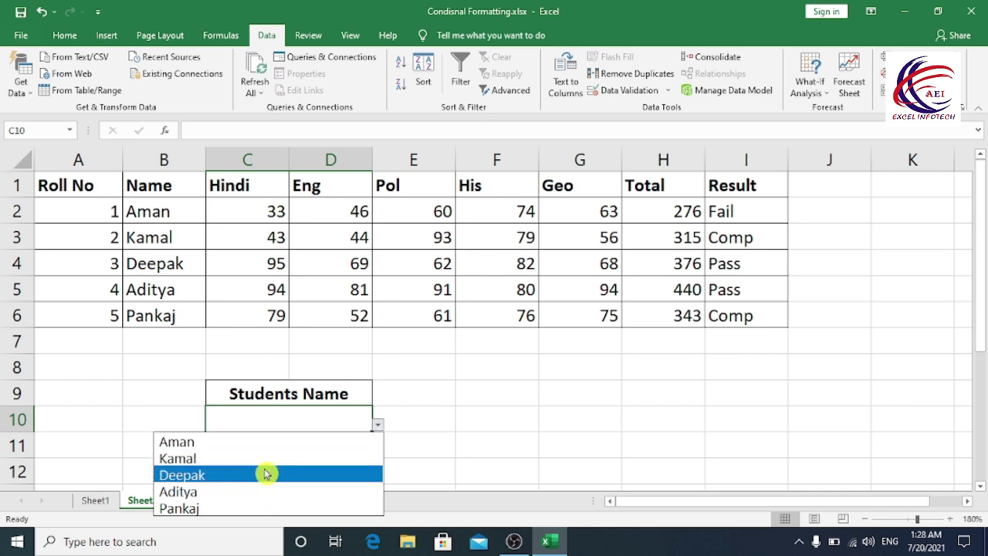
{"action": "left_click", "coordinate": [494, 379]}
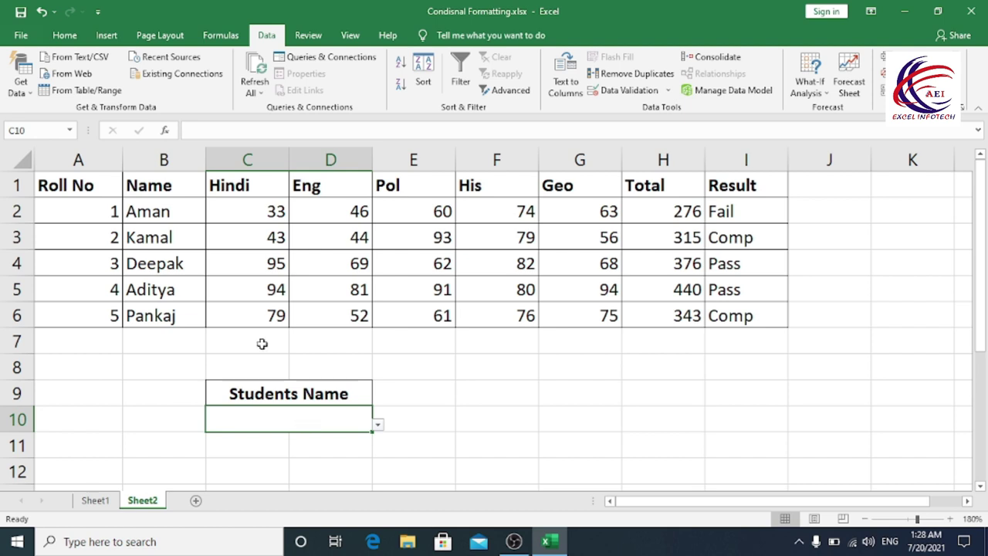
{"action": "left_click", "coordinate": [379, 425]}
{"action": "left_click", "coordinate": [278, 457]}
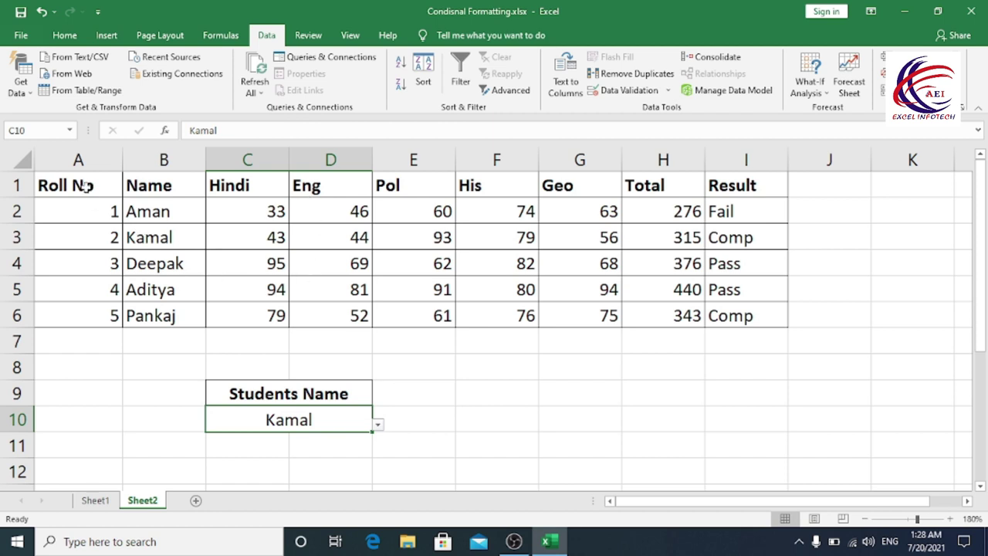
{"action": "left_click_drag", "start_coordinate": [89, 189], "coordinate": [722, 312]}
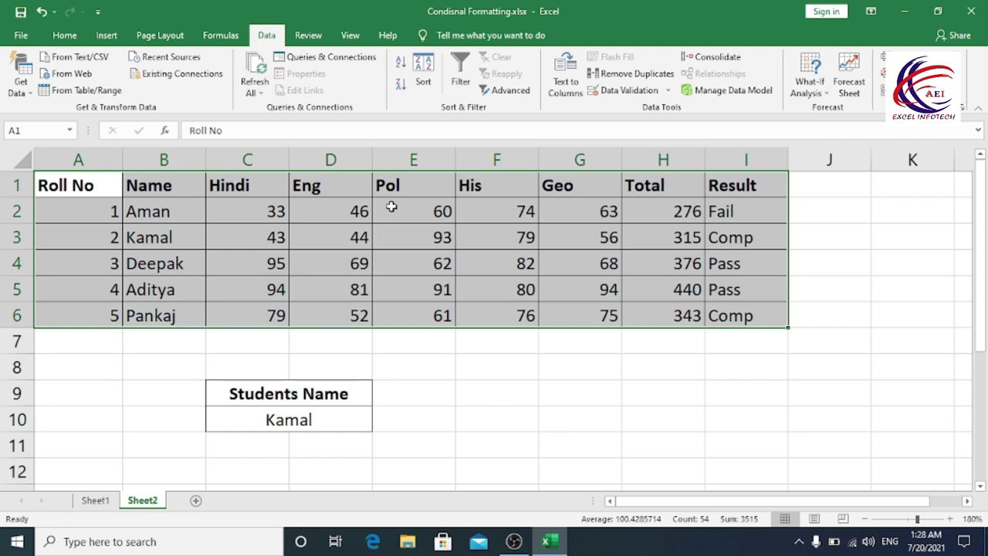
- Start a new conditional formatting rule of type 'Use a formula to determine which cells to format'
{"action": "left_click", "coordinate": [75, 39]}
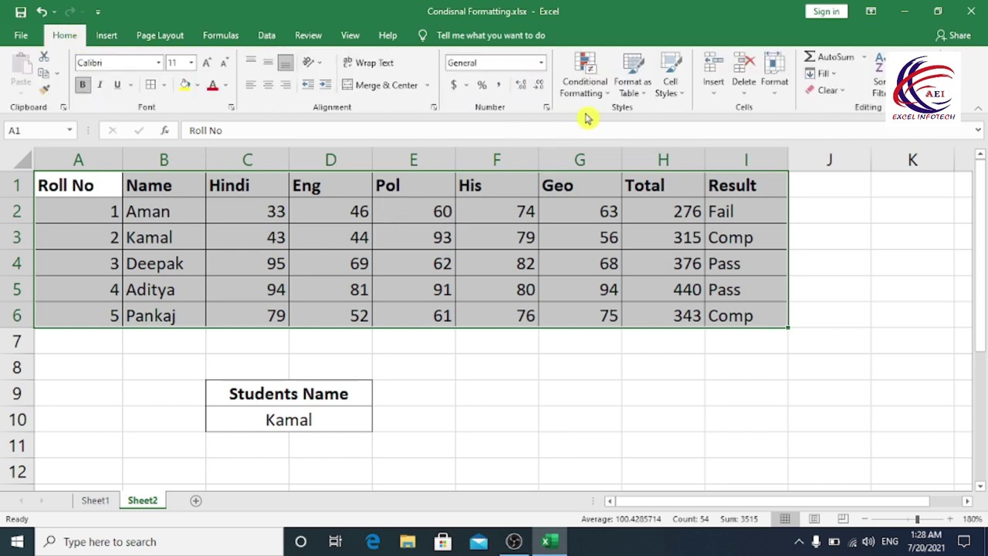
{"action": "left_click", "coordinate": [596, 100]}
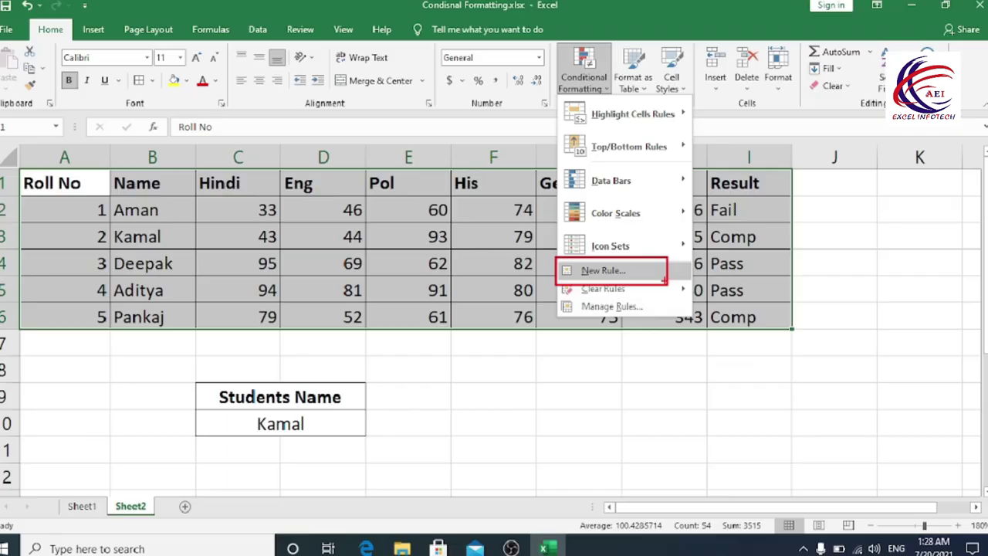
{"action": "key", "text": "Escape"}
{"action": "left_click", "coordinate": [583, 87]}
{"action": "left_click", "coordinate": [606, 268]}
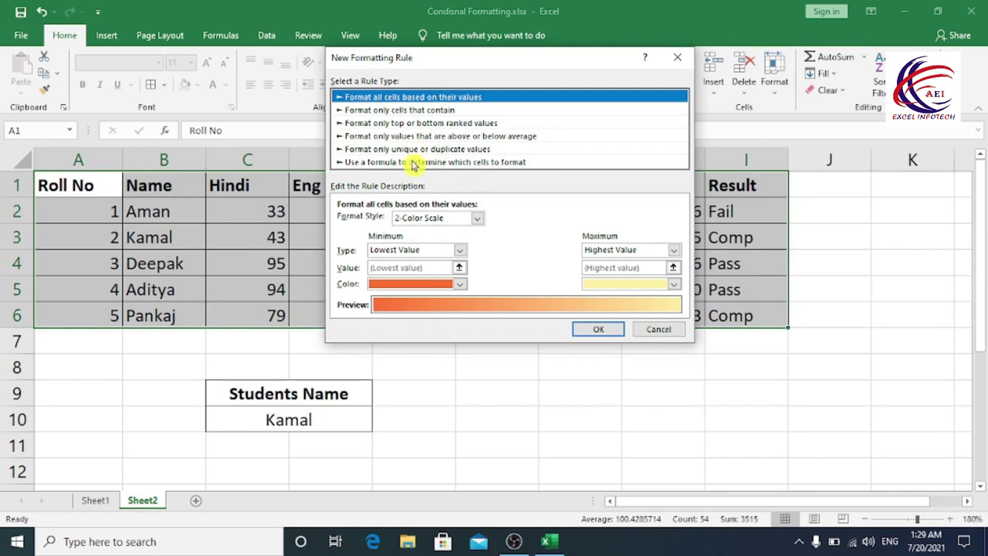
{"action": "left_click", "coordinate": [432, 223]}
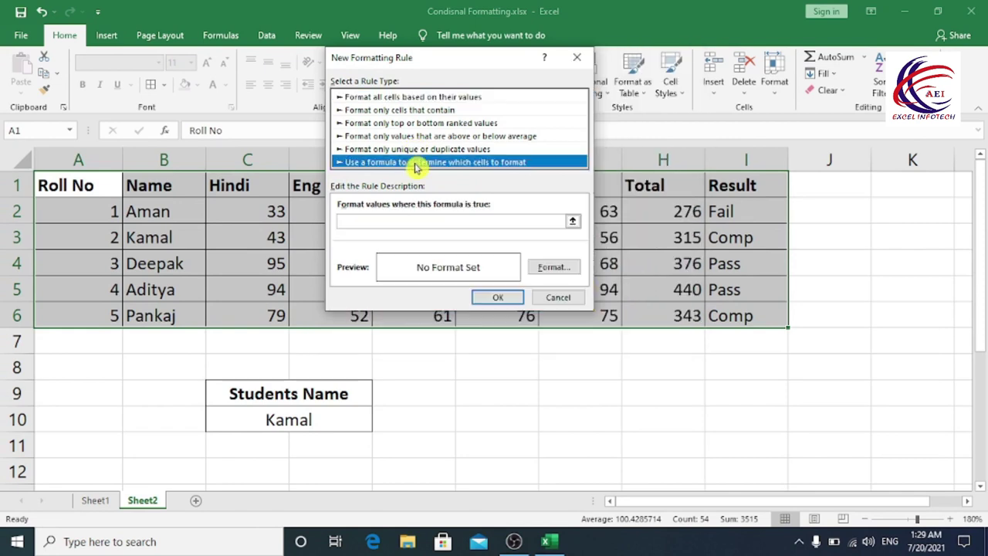
{"action": "left_click_drag", "start_coordinate": [428, 58], "coordinate": [537, 92]}
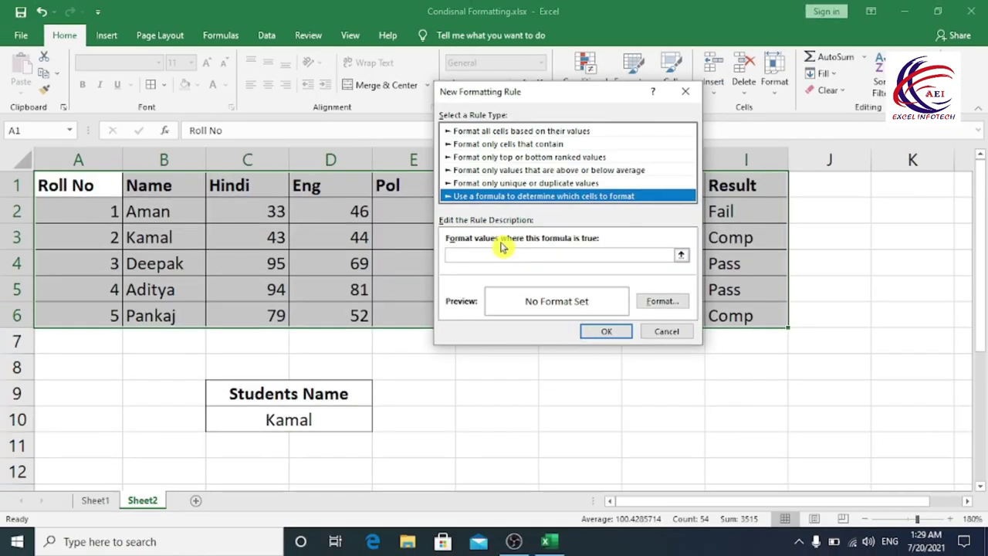
{"action": "left_click", "coordinate": [474, 255]}
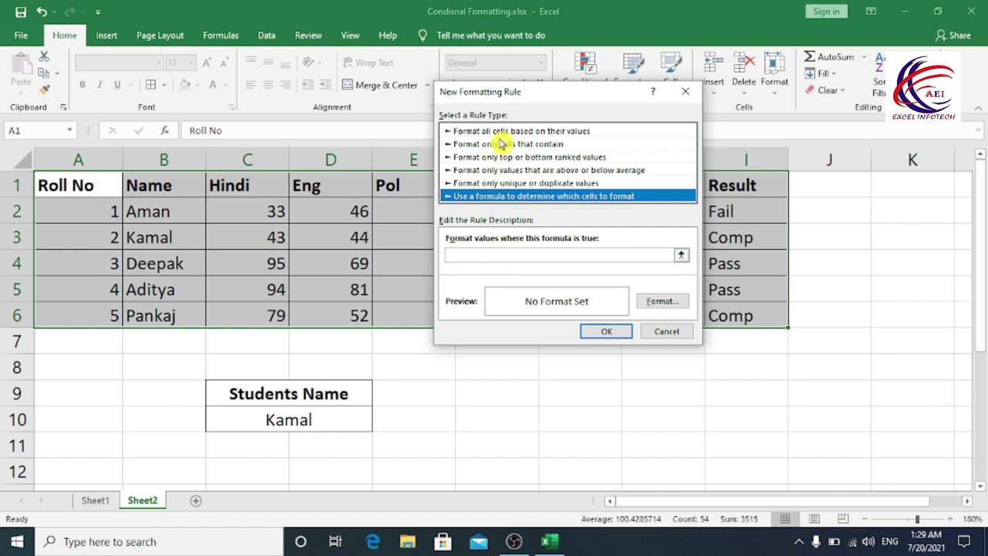
{"action": "left_click_drag", "start_coordinate": [500, 96], "coordinate": [613, 174]}
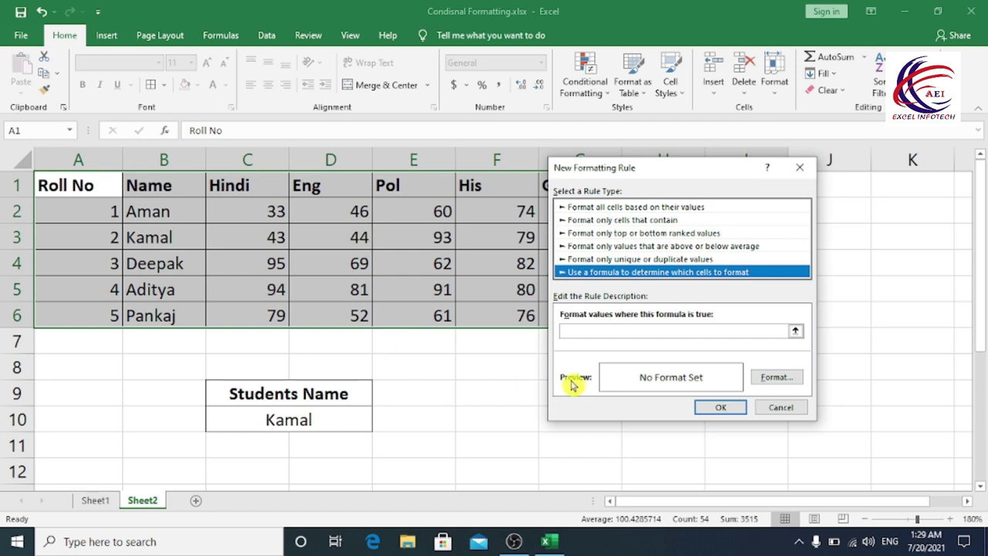
{"action": "left_click", "coordinate": [576, 331]}
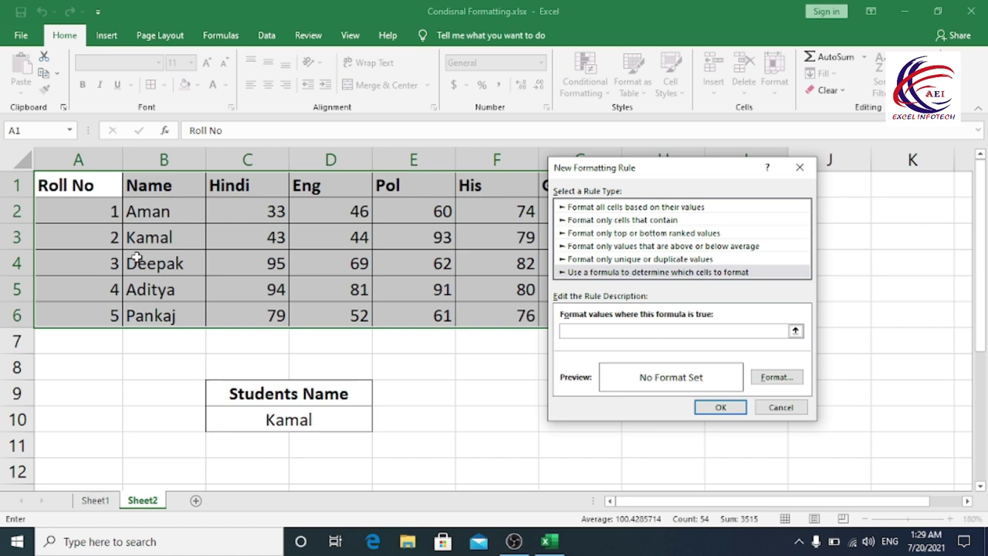
- Build the rule formula =$B1=$C$10 by referencing cells B1 and C10
{"action": "left_click", "coordinate": [161, 186]}
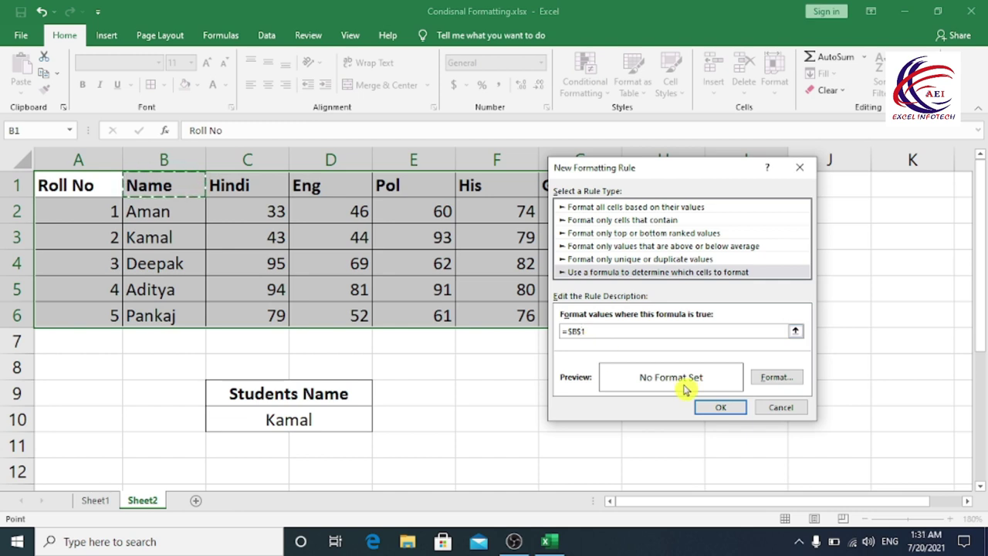
{"action": "key", "text": "BackSpace"}
{"action": "key", "text": "BackSpace"}
{"action": "type", "text": "="}
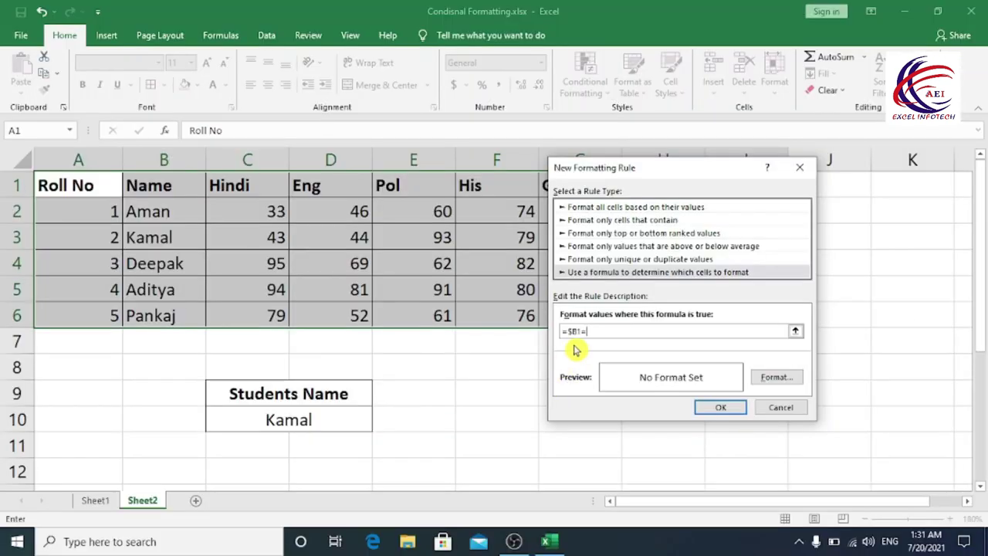
{"action": "left_click", "coordinate": [289, 421]}
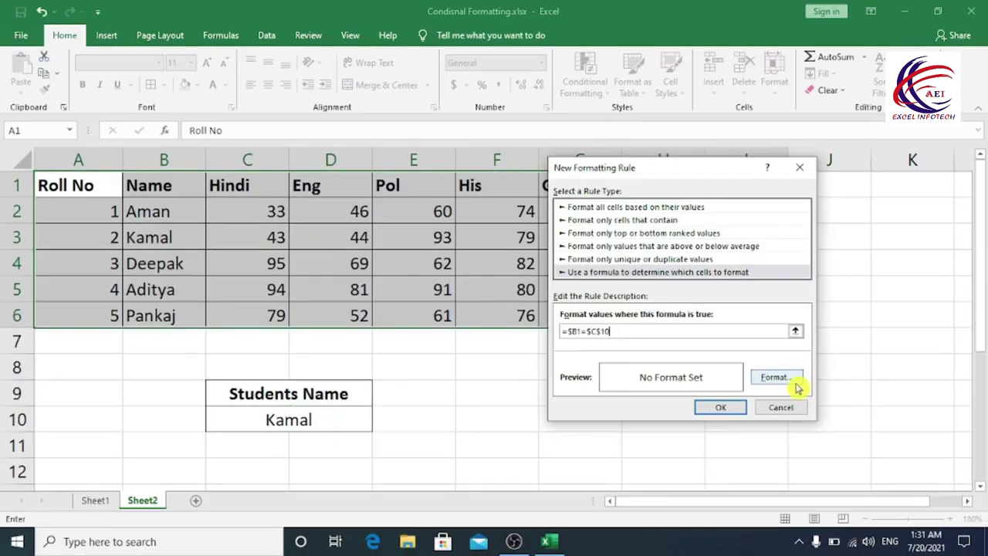
- Give the formula rule a yellow fill and apply it to the table
{"action": "left_click", "coordinate": [779, 377]}
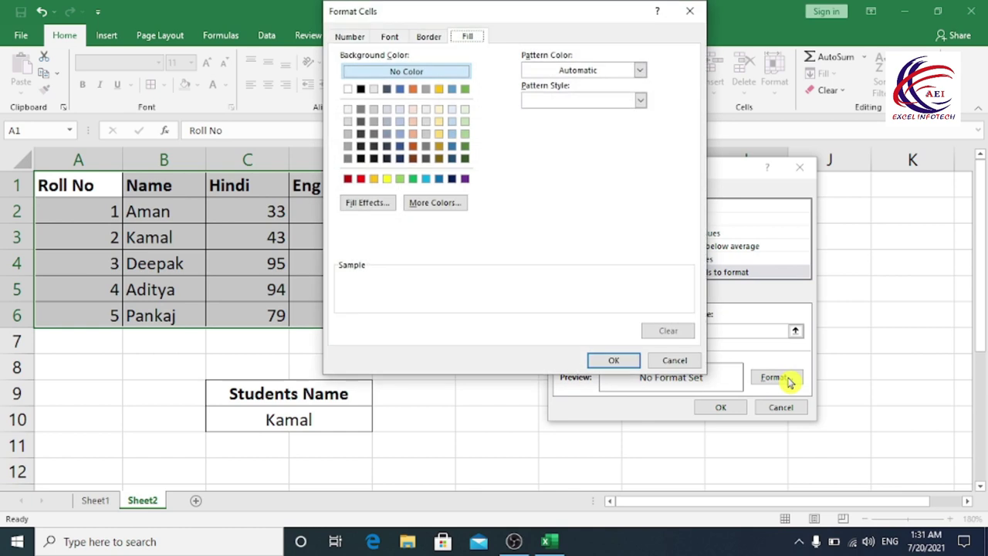
{"action": "left_click", "coordinate": [387, 179]}
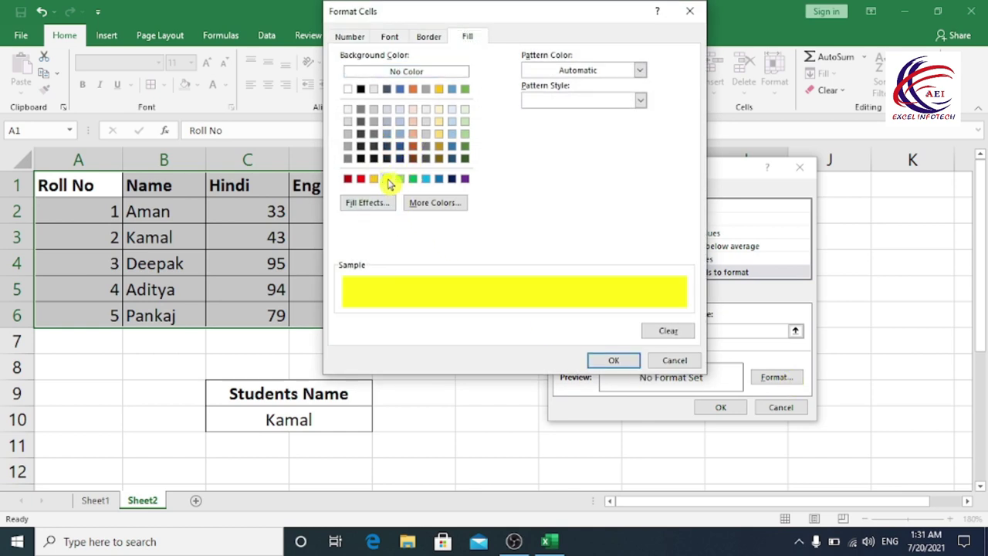
{"action": "left_click", "coordinate": [593, 360]}
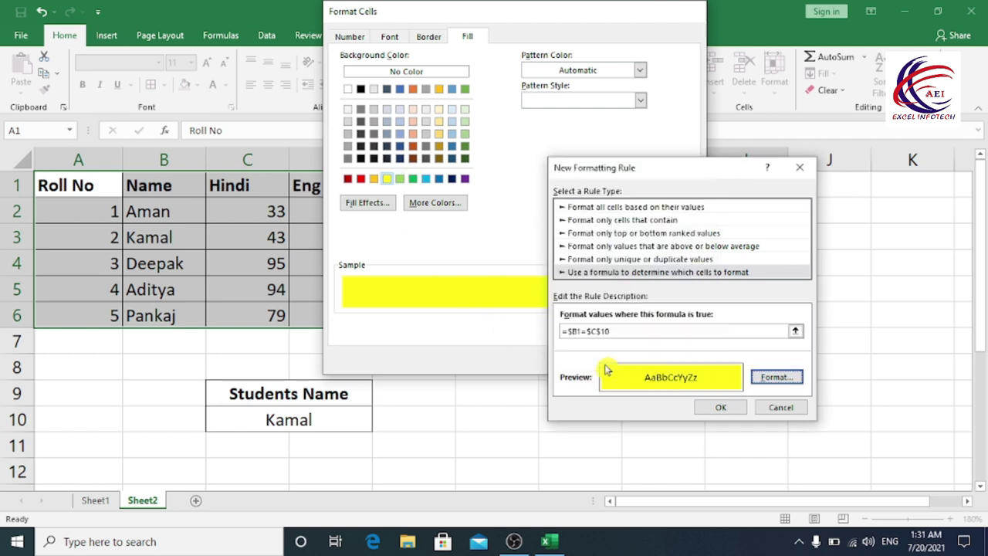
{"action": "left_click", "coordinate": [722, 409]}
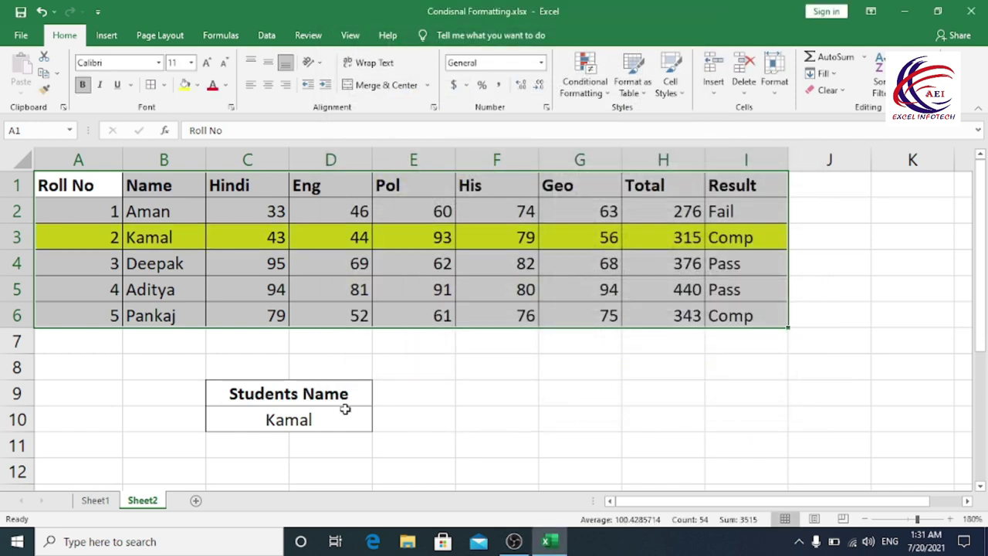
- Test the highlight by choosing Deepak, then Aditya, in C10's dropdown
{"action": "left_click", "coordinate": [301, 421]}
{"action": "left_click", "coordinate": [378, 429]}
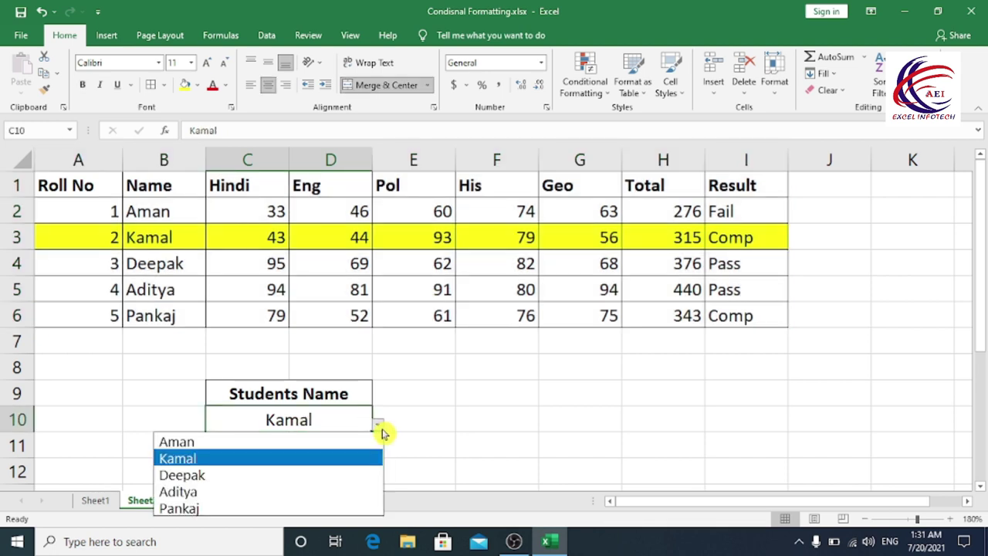
{"action": "left_click", "coordinate": [213, 475]}
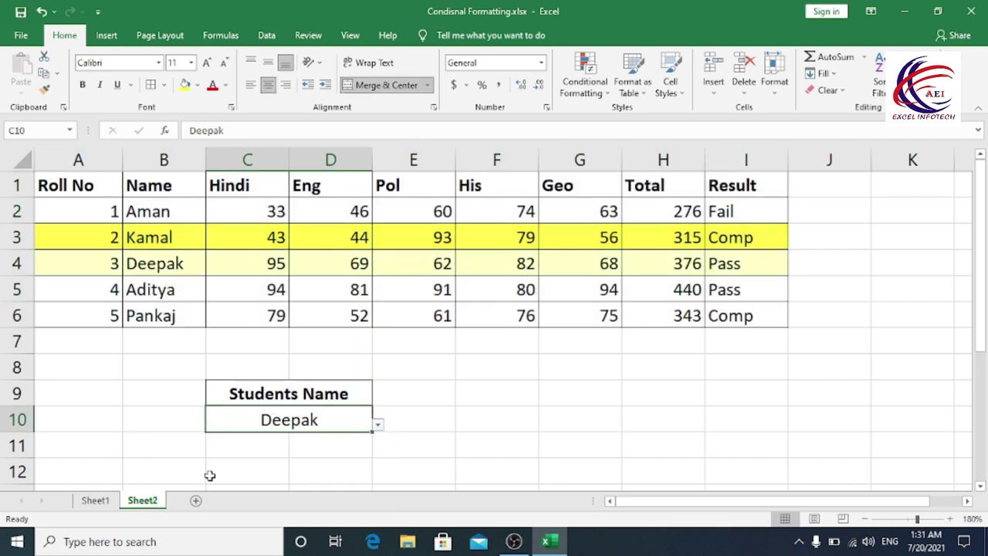
{"action": "left_click", "coordinate": [378, 429]}
{"action": "left_click", "coordinate": [221, 492]}
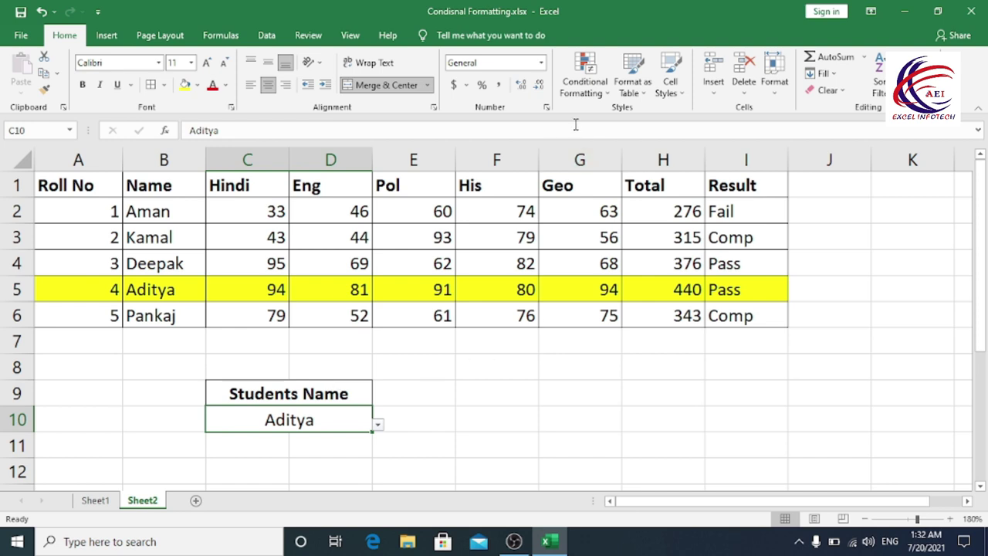
{"action": "left_click", "coordinate": [584, 84]}
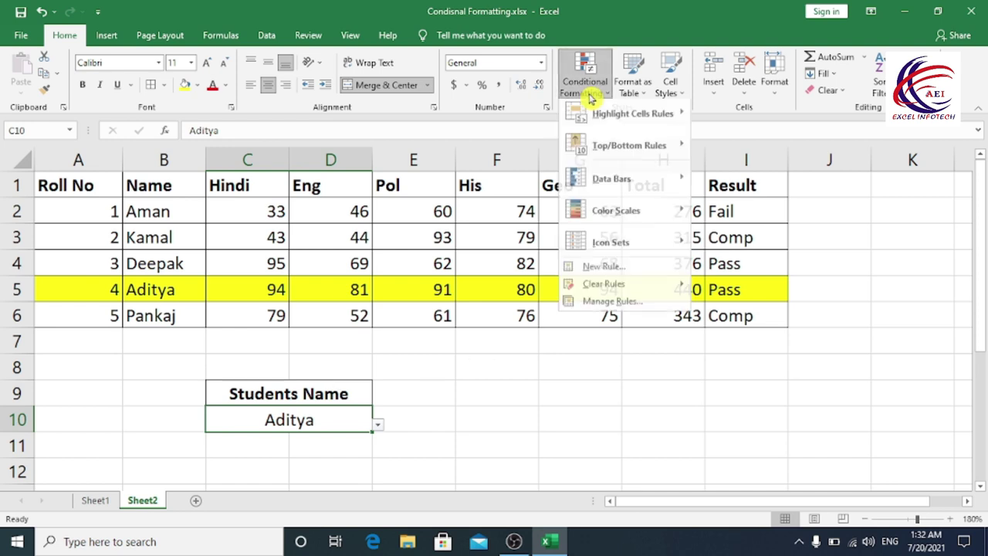
- Cancel the extra formatting rule and convert A1:I6 into a table
{"action": "left_click", "coordinate": [602, 271]}
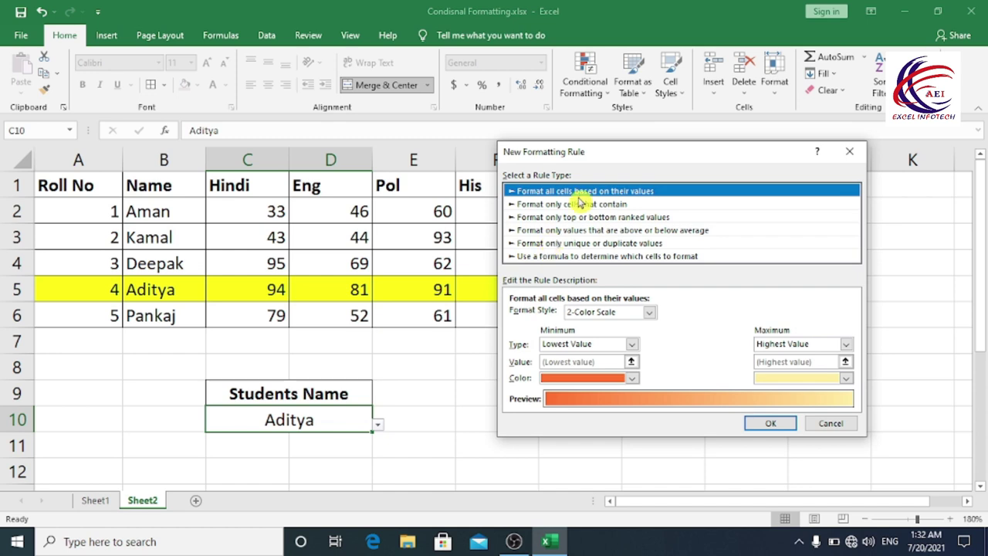
{"action": "key", "text": "Escape"}
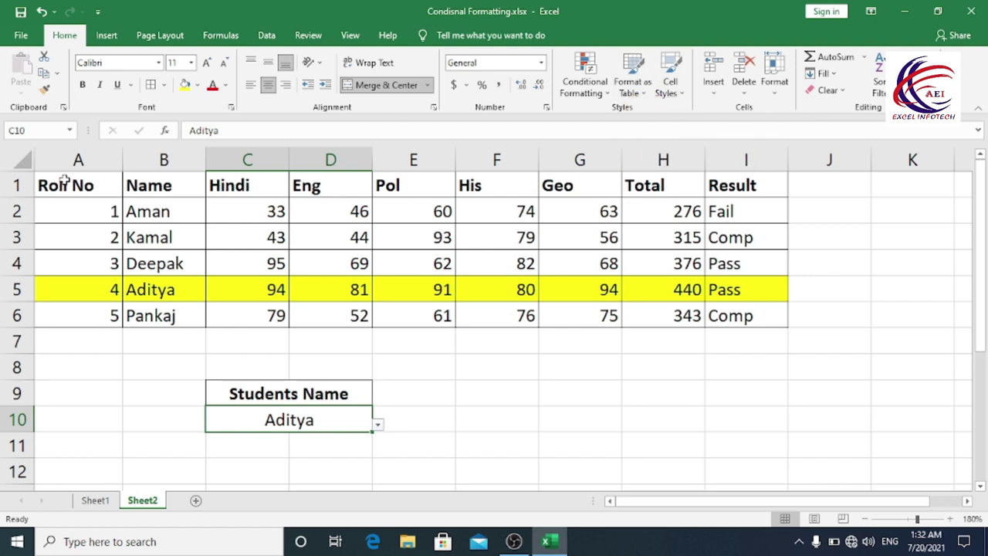
{"action": "left_click_drag", "start_coordinate": [65, 179], "coordinate": [739, 315]}
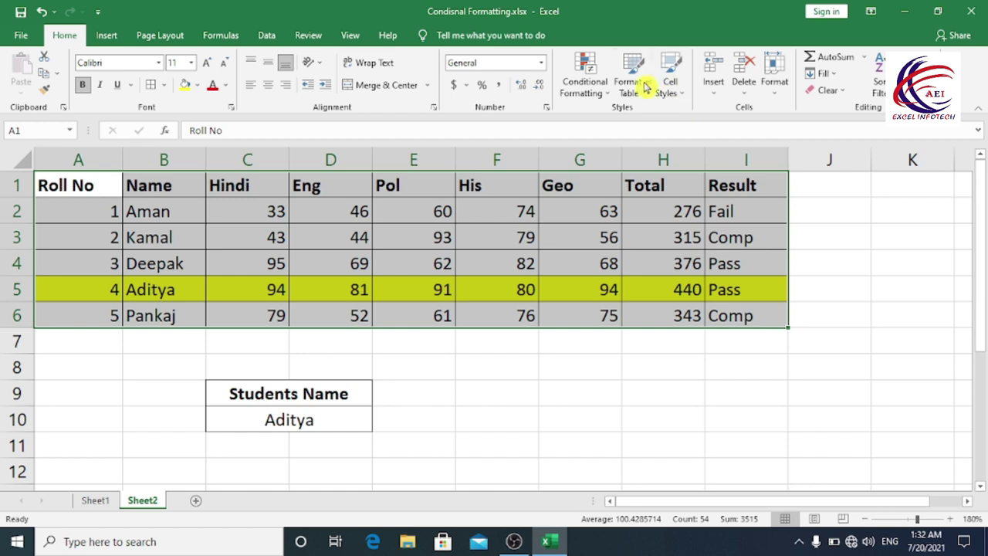
{"action": "left_click", "coordinate": [641, 83]}
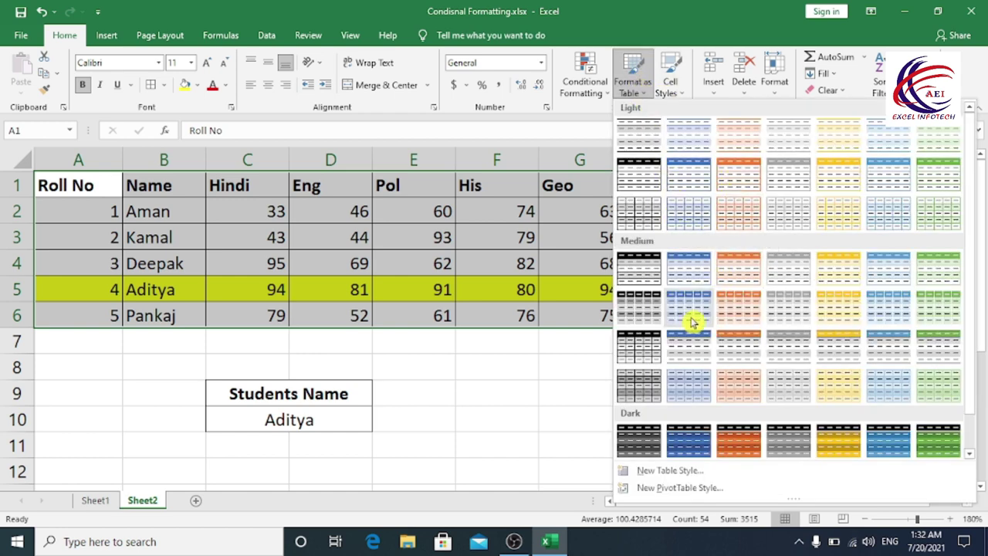
{"action": "left_click", "coordinate": [645, 270]}
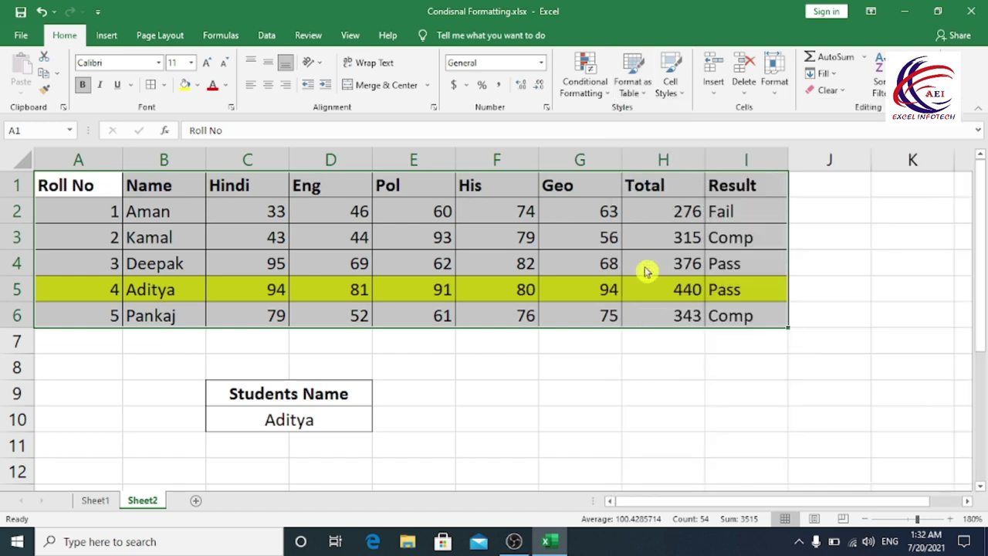
{"action": "left_click", "coordinate": [666, 321]}
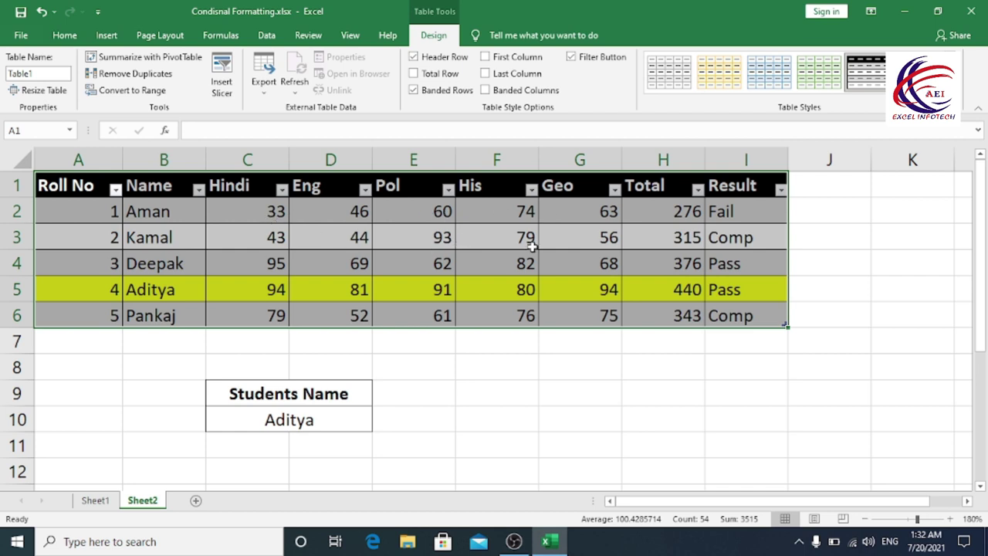
- Apply the orange medium banded style to the marks table
{"action": "left_click", "coordinate": [961, 99]}
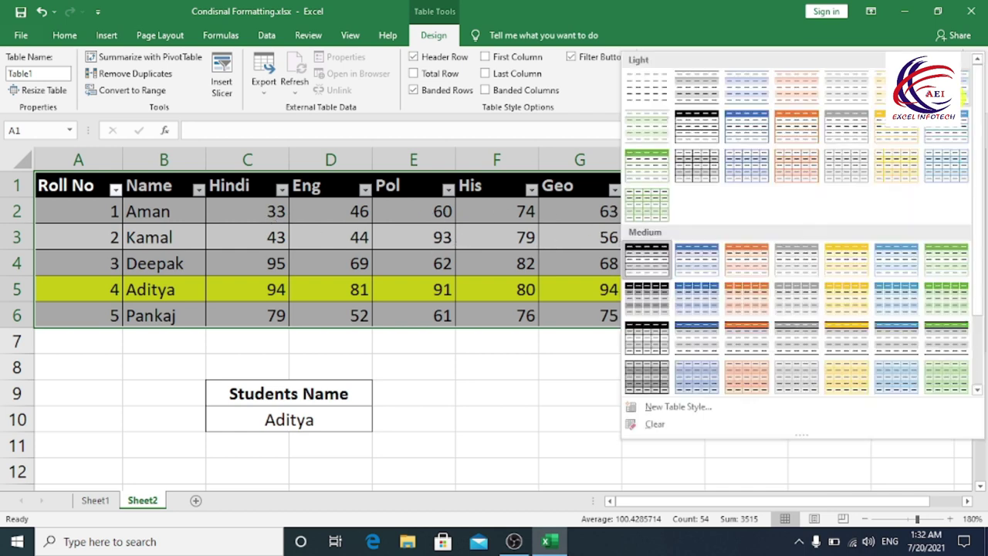
{"action": "left_click", "coordinate": [758, 264]}
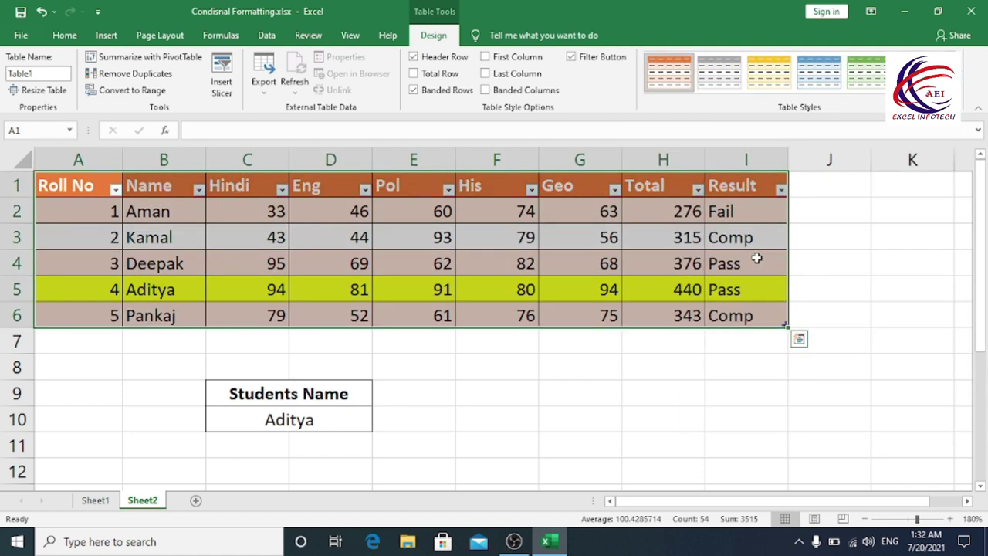
{"action": "left_click", "coordinate": [65, 35]}
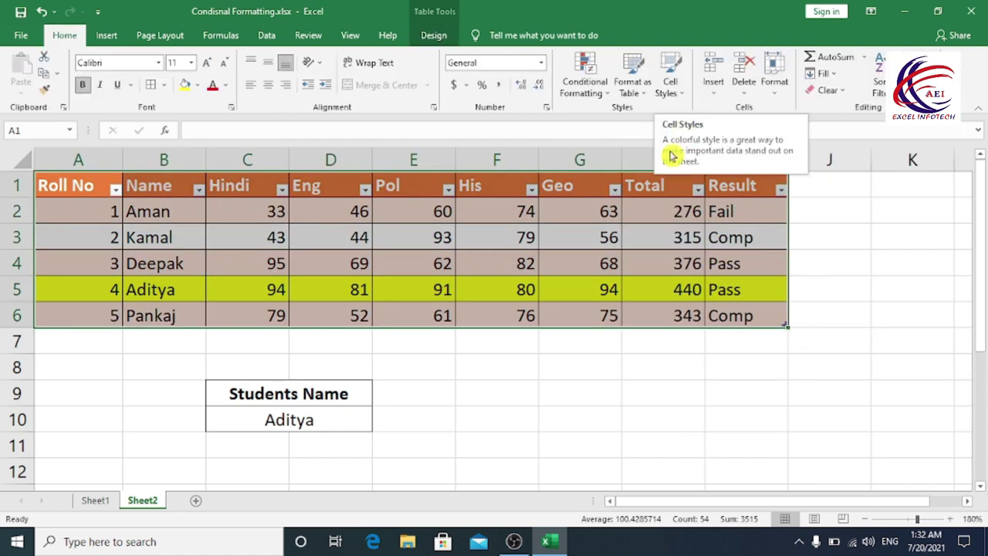
{"action": "left_click", "coordinate": [679, 95]}
- Preview cell styles on the Students Name heading C9 without applying any
{"action": "left_click", "coordinate": [412, 359]}
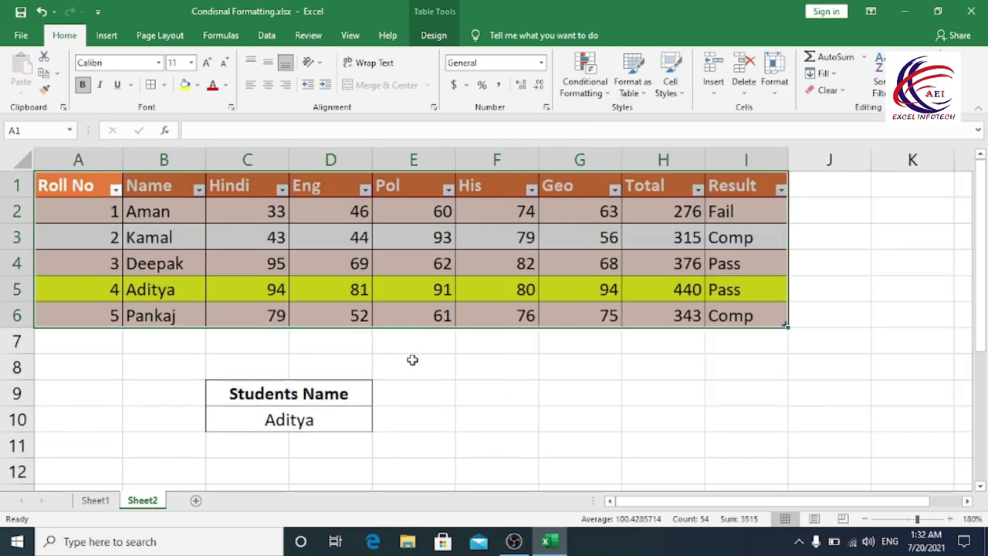
{"action": "left_click", "coordinate": [269, 396]}
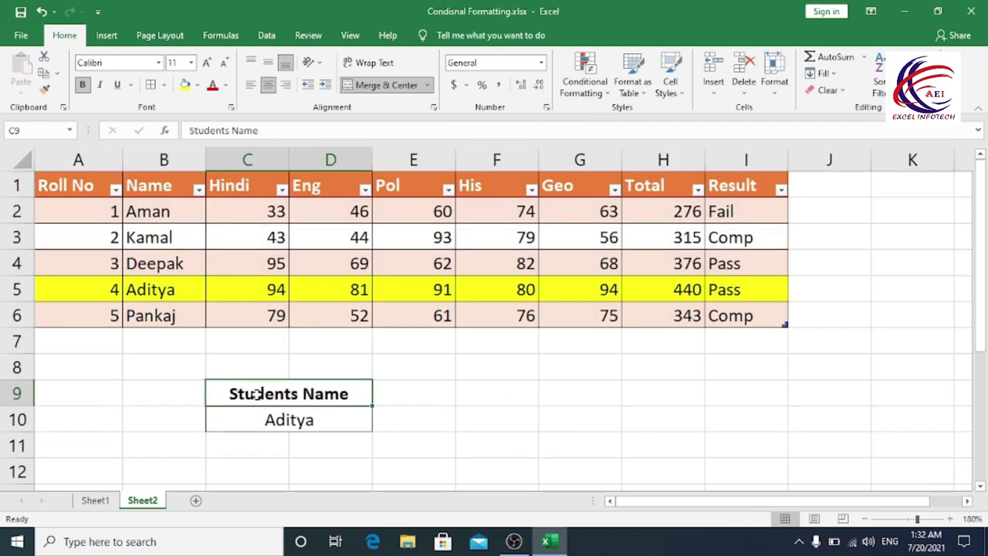
{"action": "left_click", "coordinate": [670, 84]}
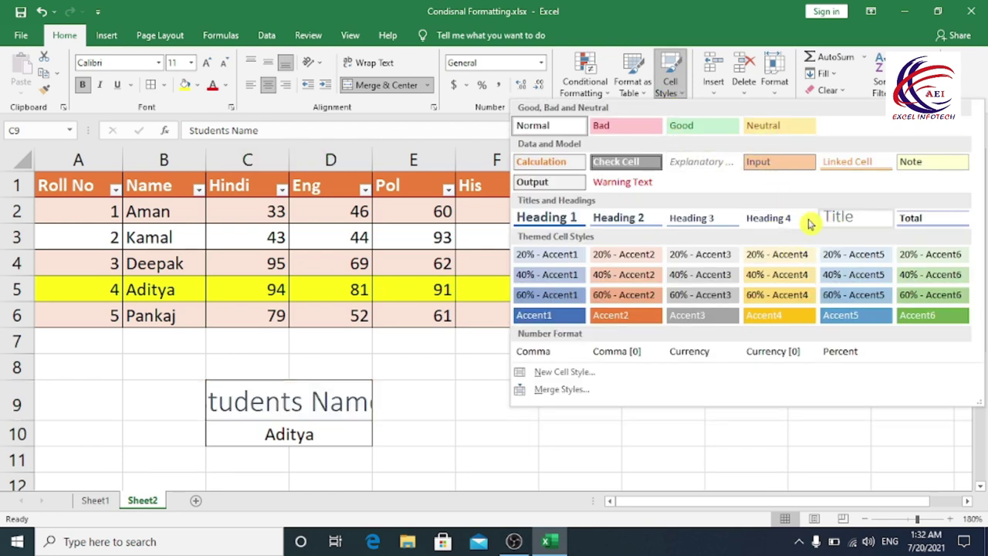
{"action": "left_click", "coordinate": [496, 393]}
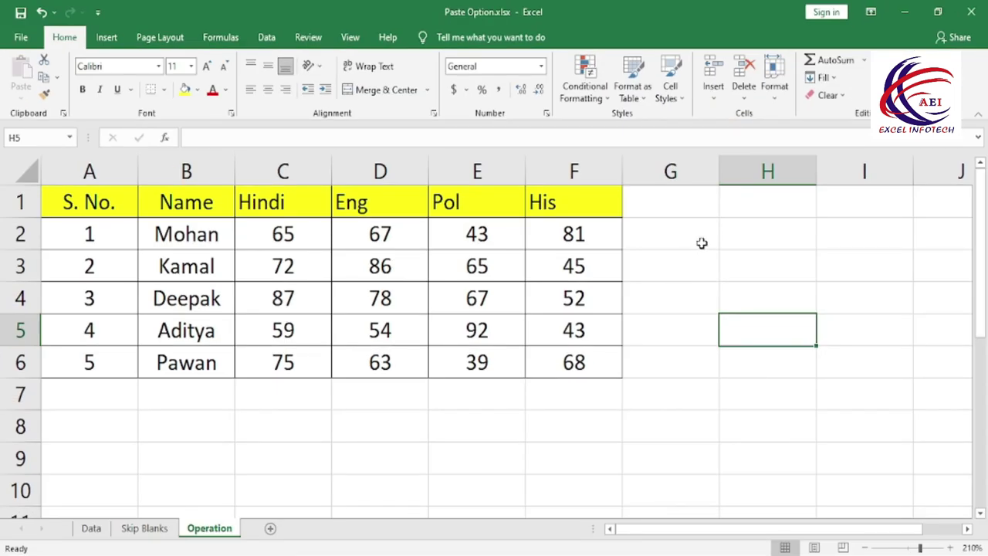
{"action": "left_click", "coordinate": [715, 102]}
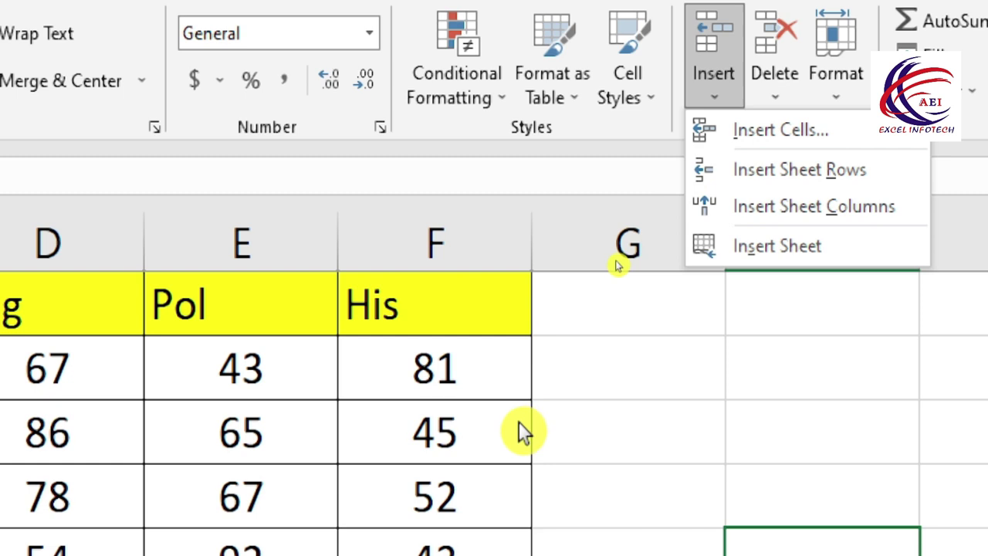
{"action": "left_click", "coordinate": [779, 93]}
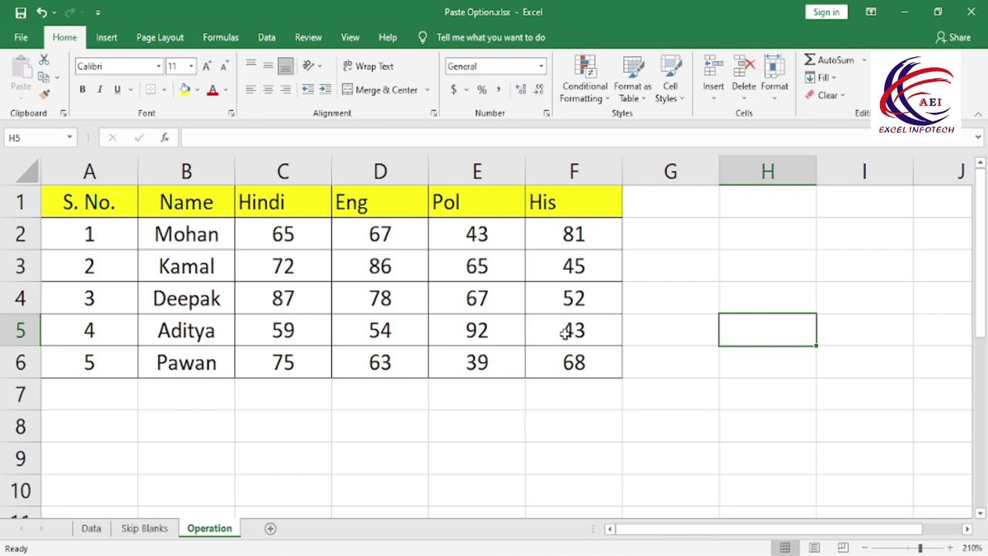
{"action": "left_click", "coordinate": [566, 332]}
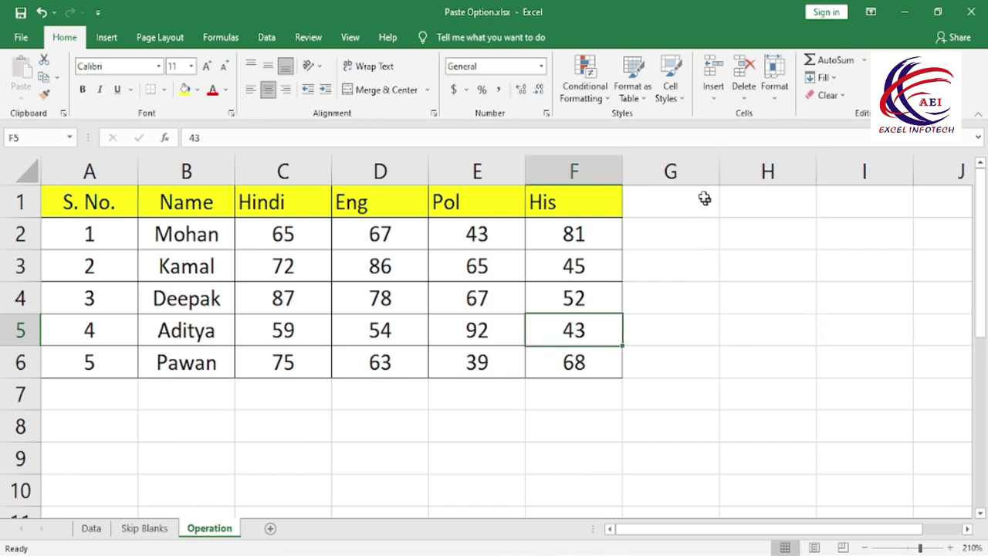
{"action": "left_click", "coordinate": [715, 99]}
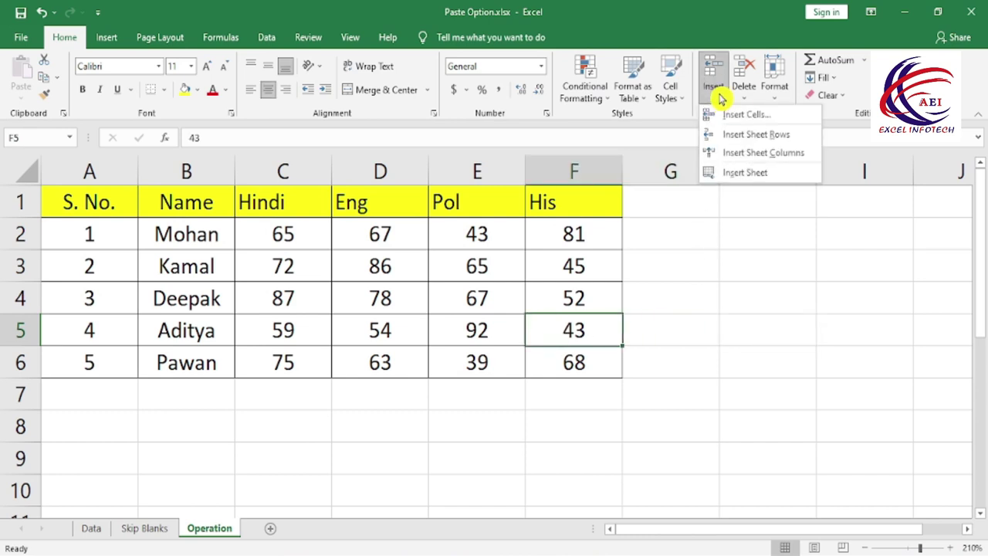
{"action": "left_click", "coordinate": [774, 116]}
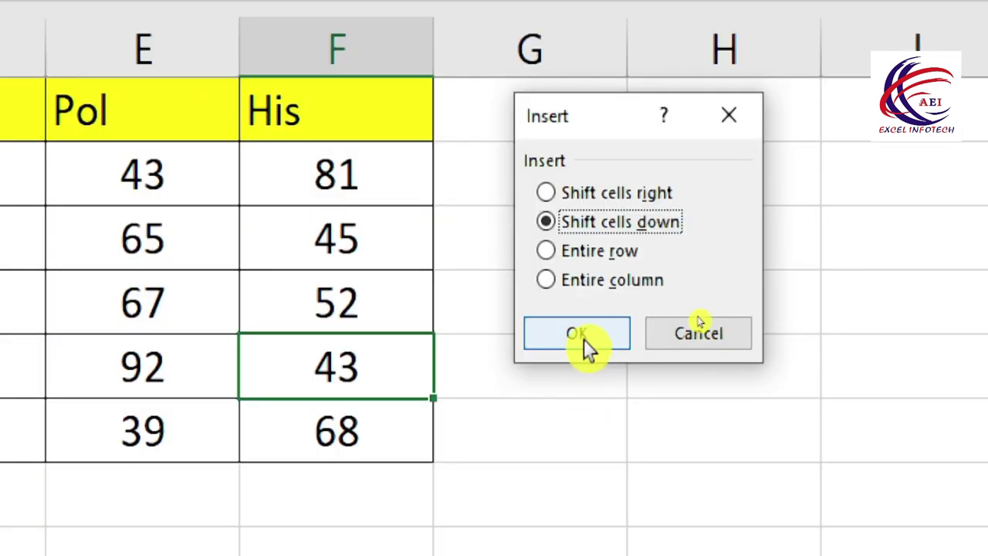
{"action": "left_click", "coordinate": [584, 337]}
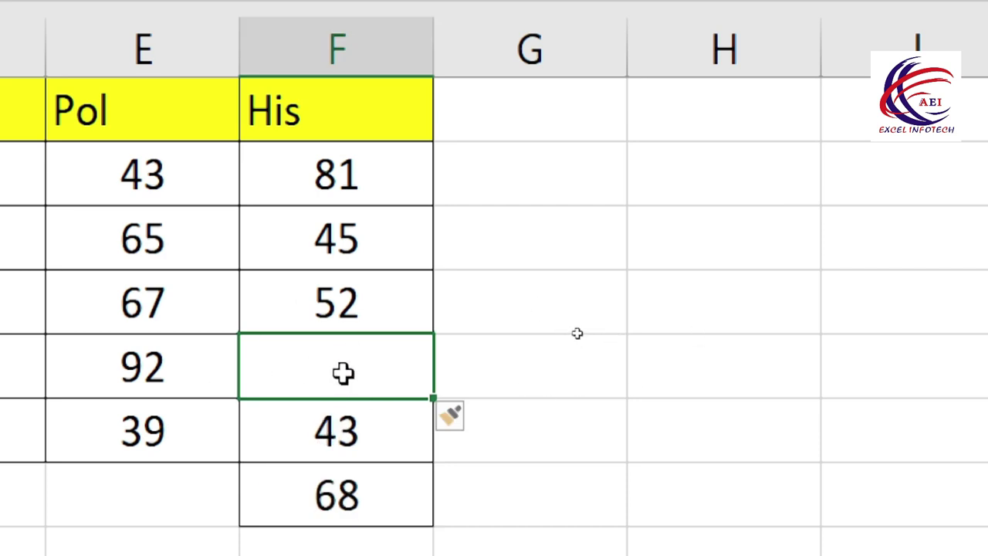
{"action": "key", "text": "ctrl+minus"}
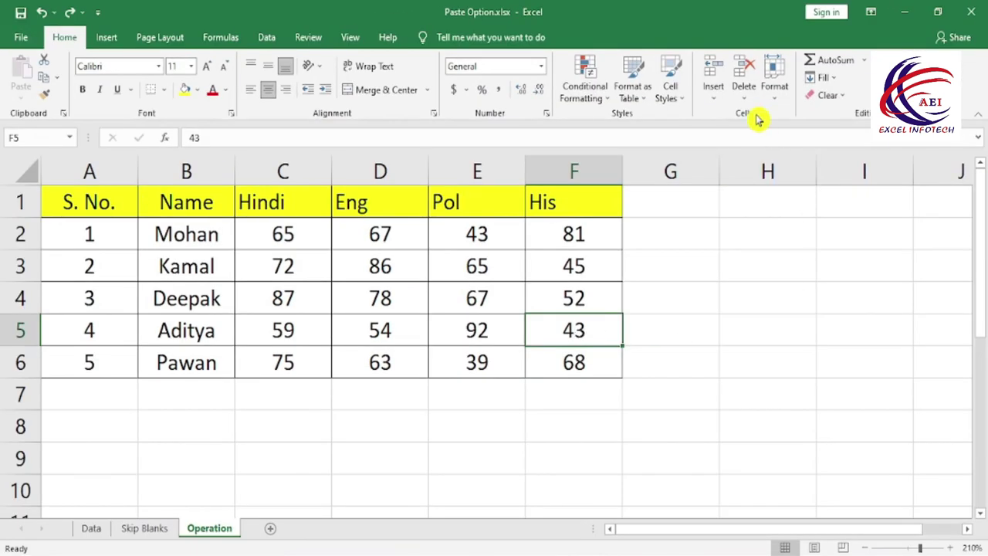
{"action": "left_click", "coordinate": [726, 106]}
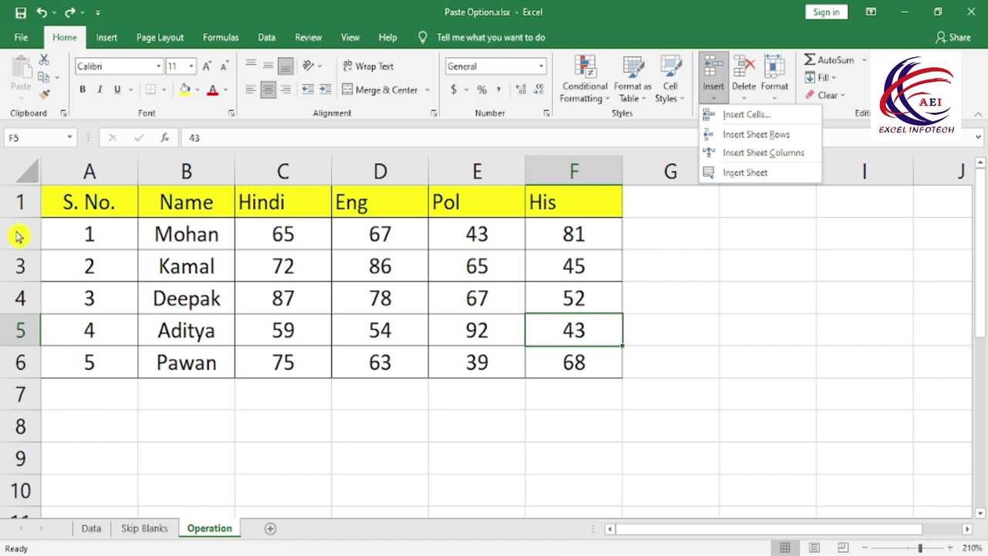
{"action": "left_click", "coordinate": [13, 233]}
{"action": "left_click", "coordinate": [17, 233]}
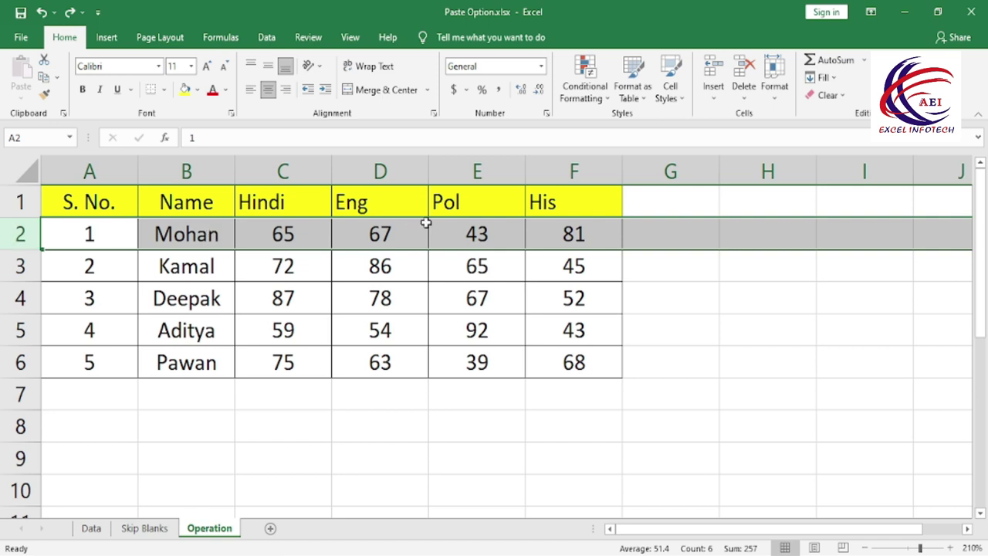
{"action": "left_click", "coordinate": [713, 98]}
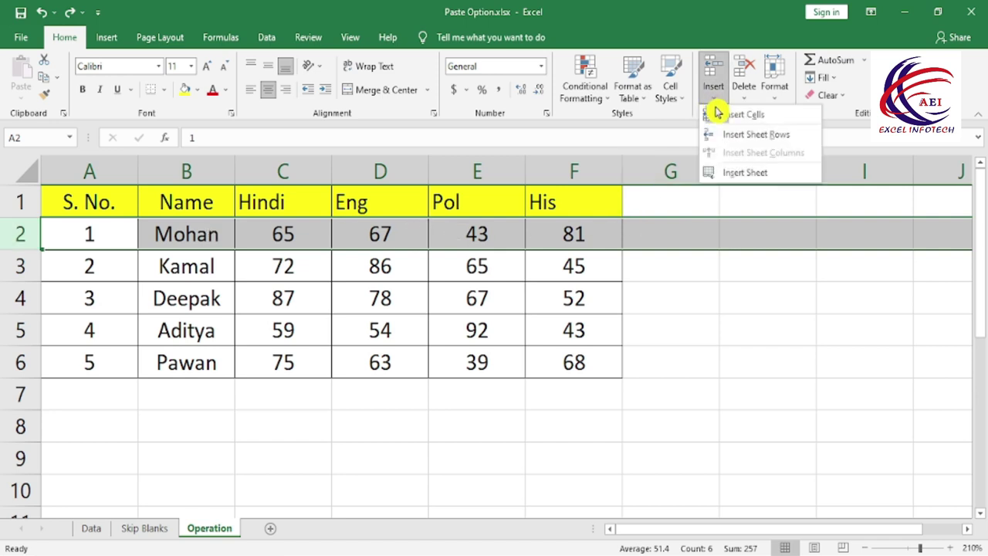
{"action": "left_click", "coordinate": [795, 135]}
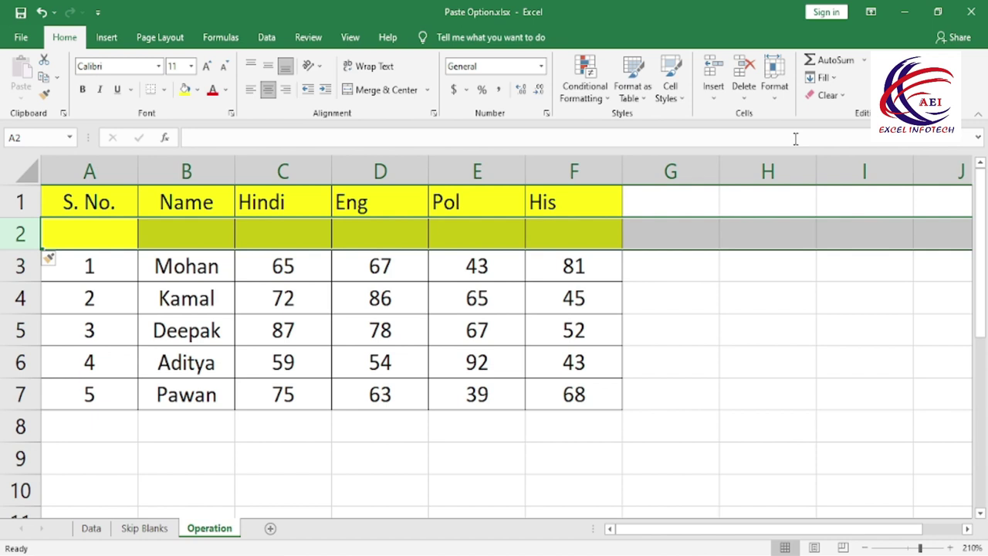
{"action": "left_click", "coordinate": [476, 233]}
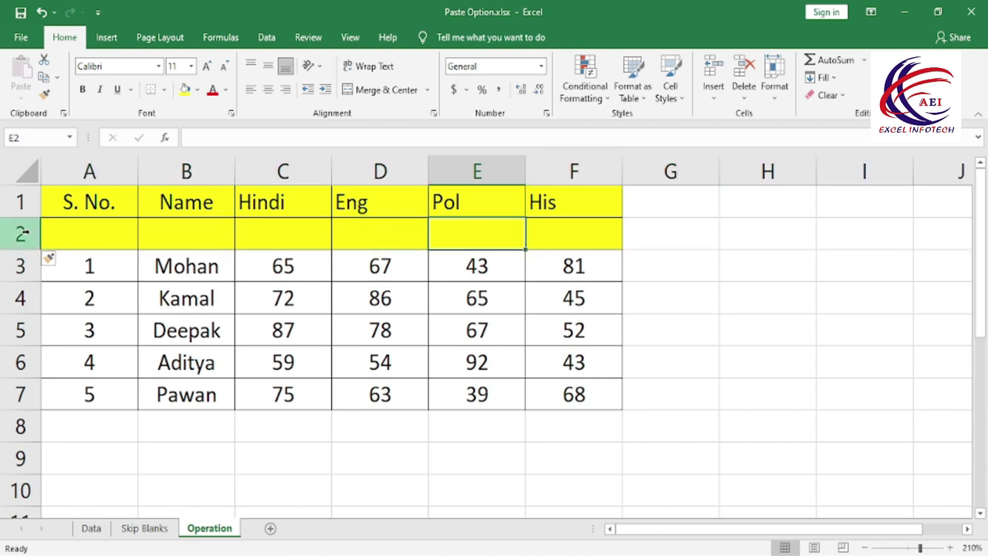
{"action": "left_click", "coordinate": [69, 230]}
{"action": "left_click", "coordinate": [199, 236]}
{"action": "left_click", "coordinate": [292, 237]}
{"action": "left_click", "coordinate": [361, 234]}
{"action": "left_click", "coordinate": [444, 231]}
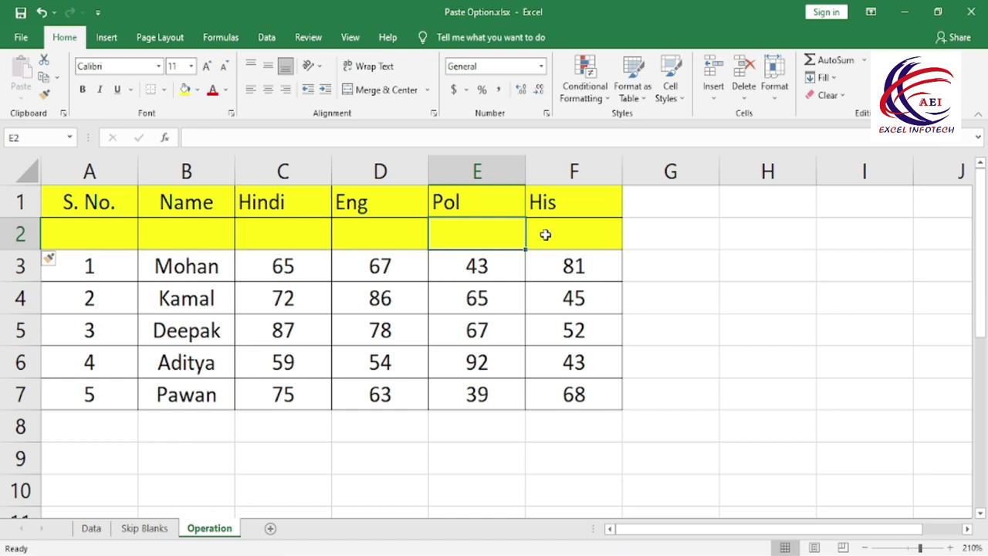
{"action": "key", "text": "ctrl+z"}
{"action": "left_click", "coordinate": [501, 301]}
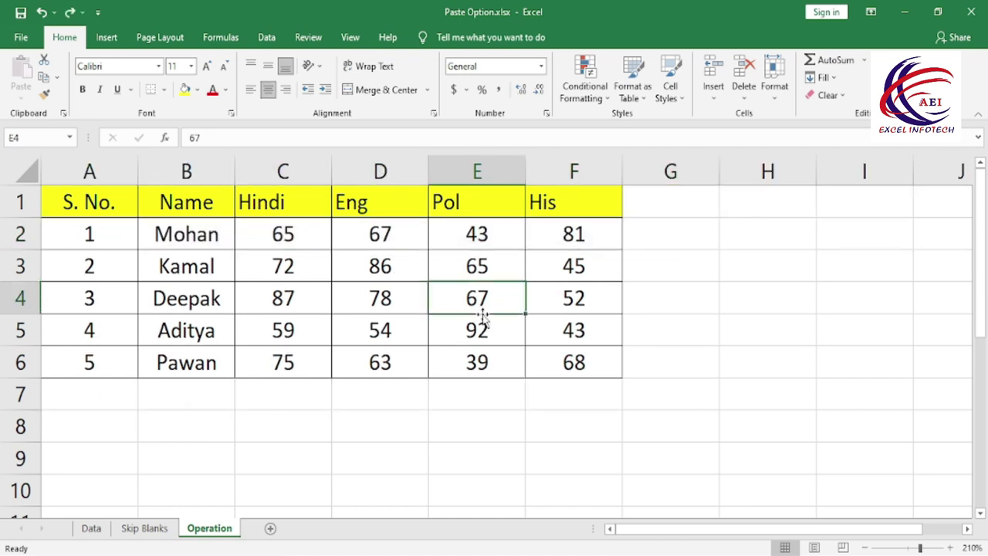
{"action": "left_click", "coordinate": [382, 165]}
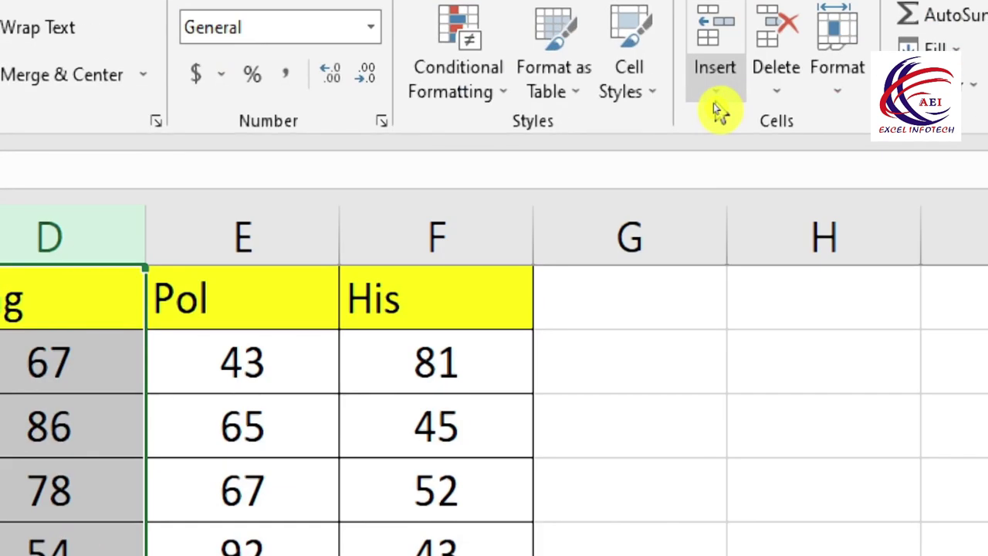
{"action": "left_click", "coordinate": [715, 106]}
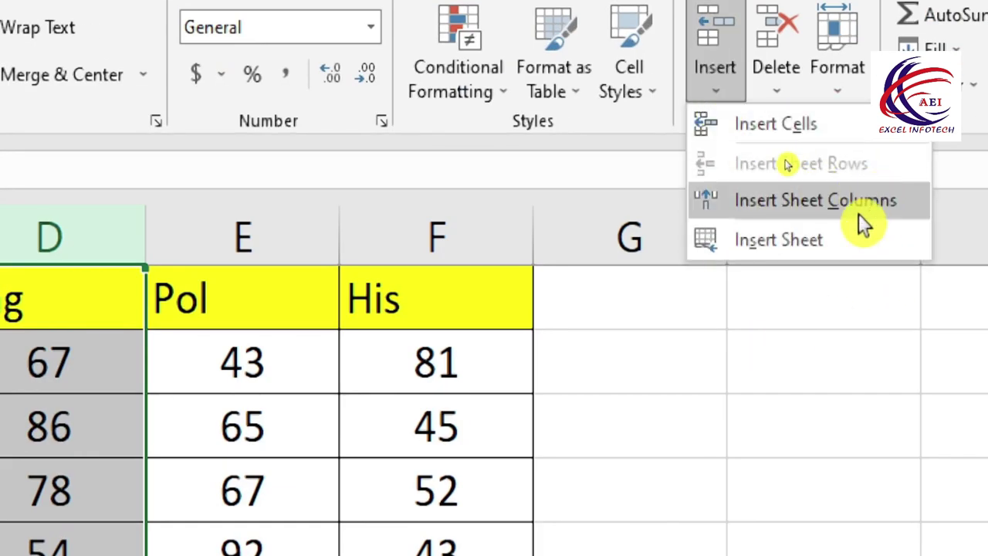
{"action": "left_click", "coordinate": [895, 205]}
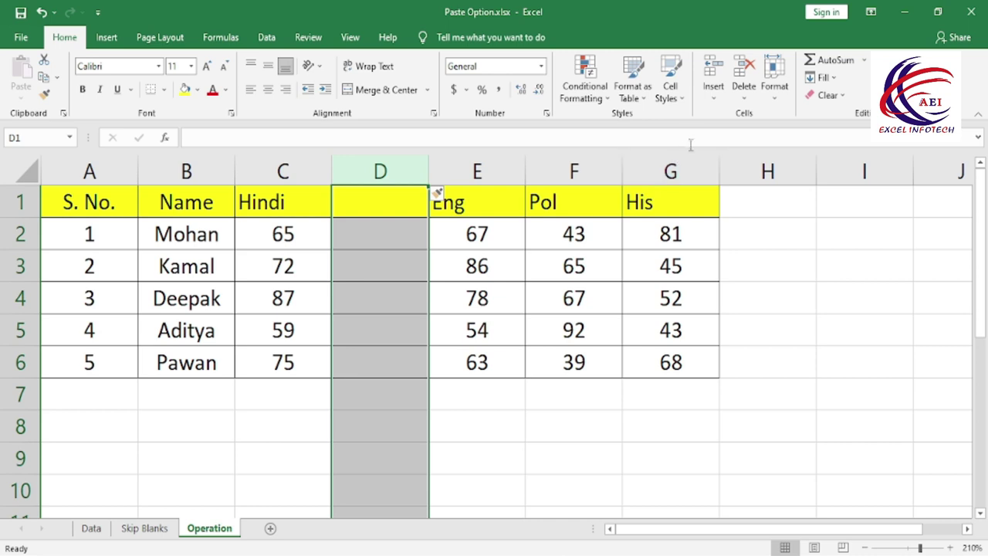
{"action": "left_click", "coordinate": [746, 106]}
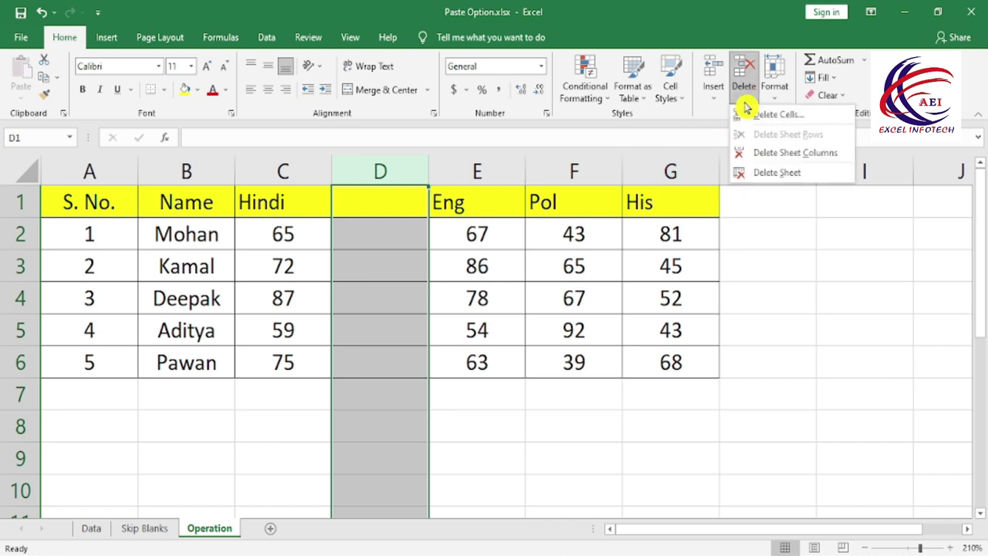
{"action": "left_click", "coordinate": [838, 158]}
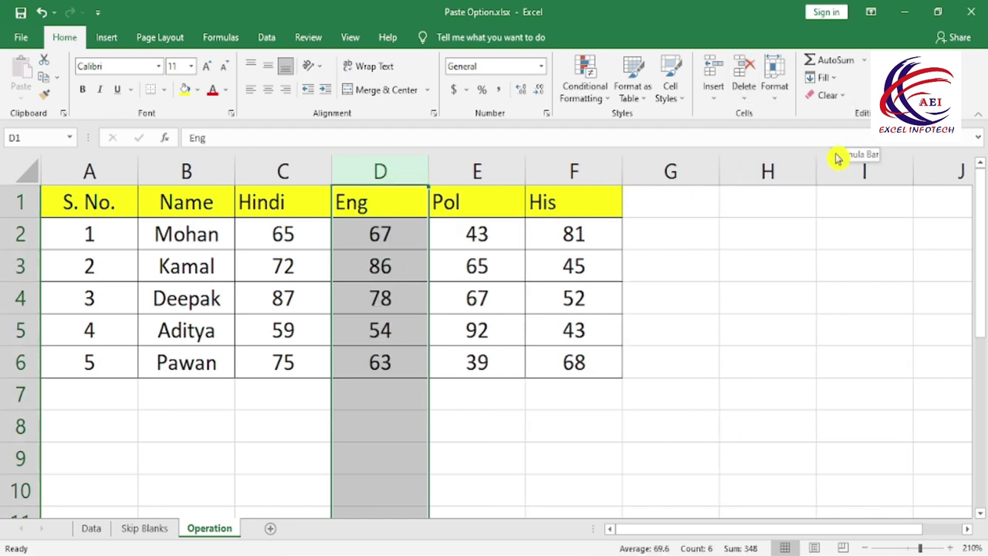
{"action": "left_click", "coordinate": [715, 99]}
{"action": "left_click", "coordinate": [746, 99]}
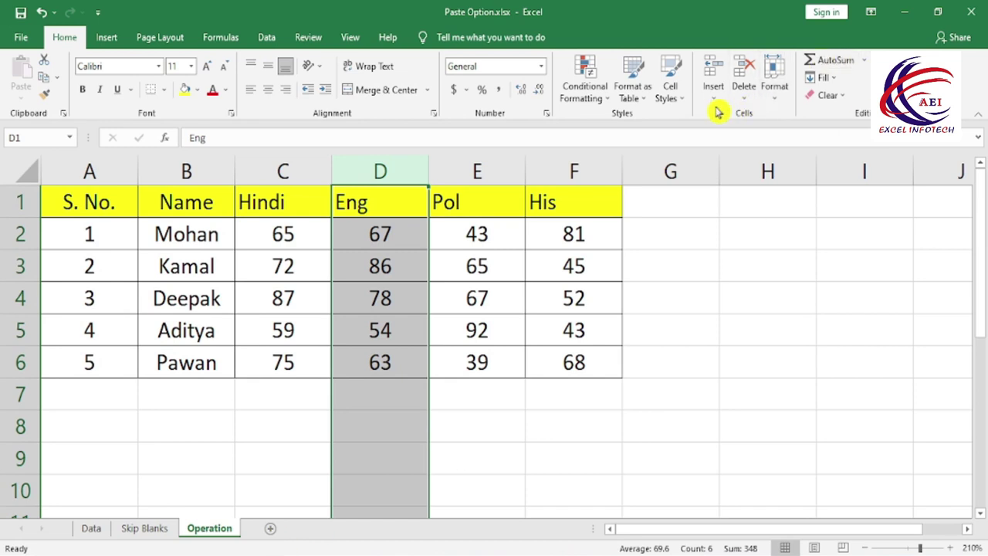
{"action": "left_click", "coordinate": [713, 101]}
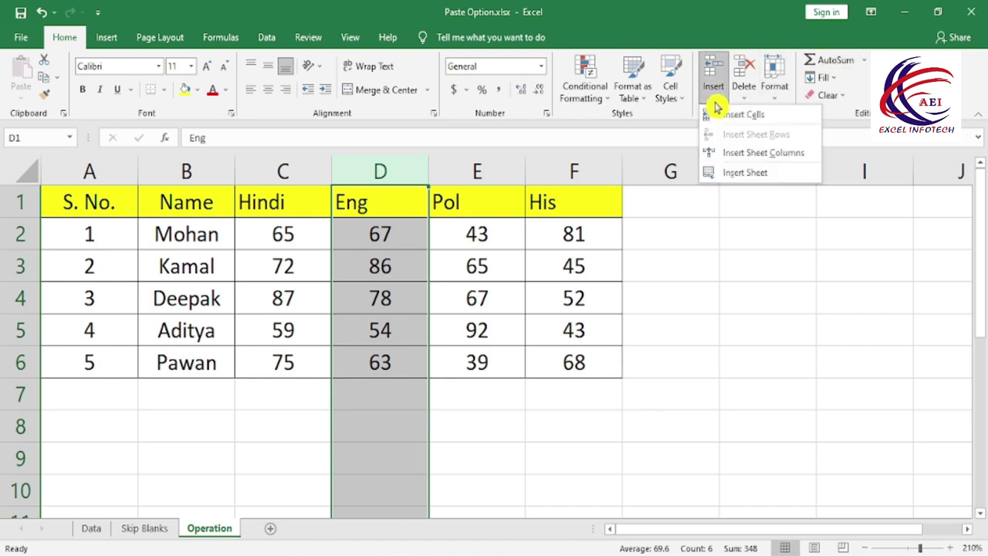
{"action": "left_click", "coordinate": [750, 176]}
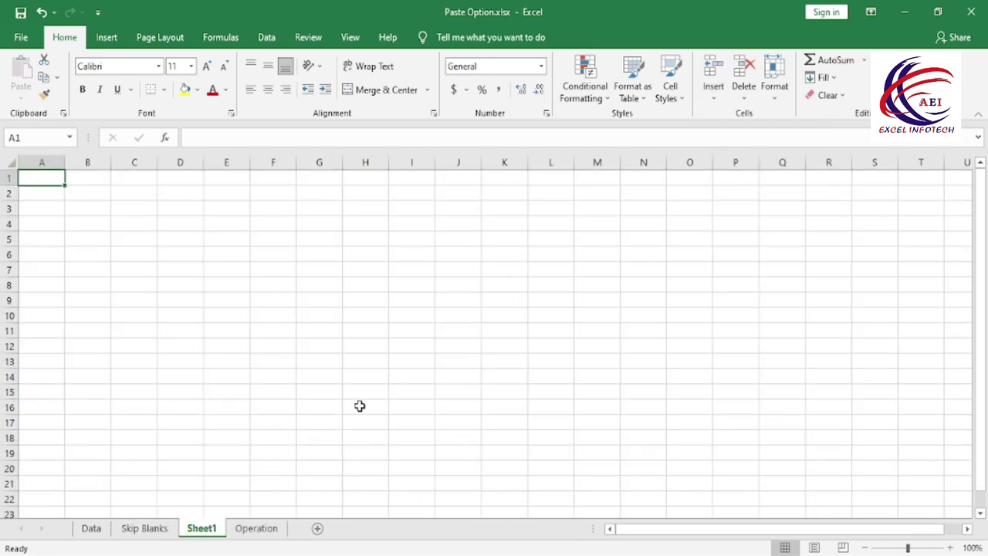
{"action": "left_click", "coordinate": [256, 528]}
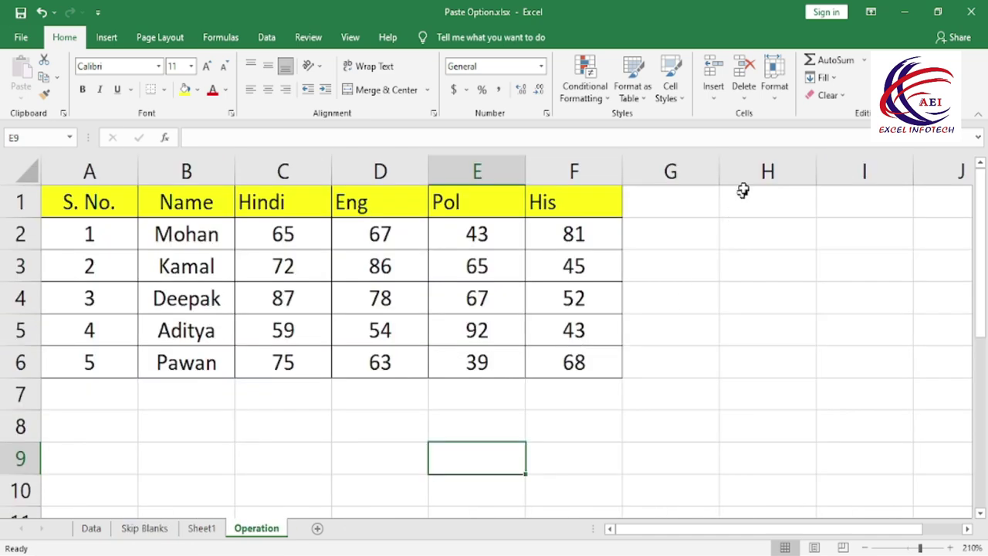
{"action": "left_click", "coordinate": [201, 530]}
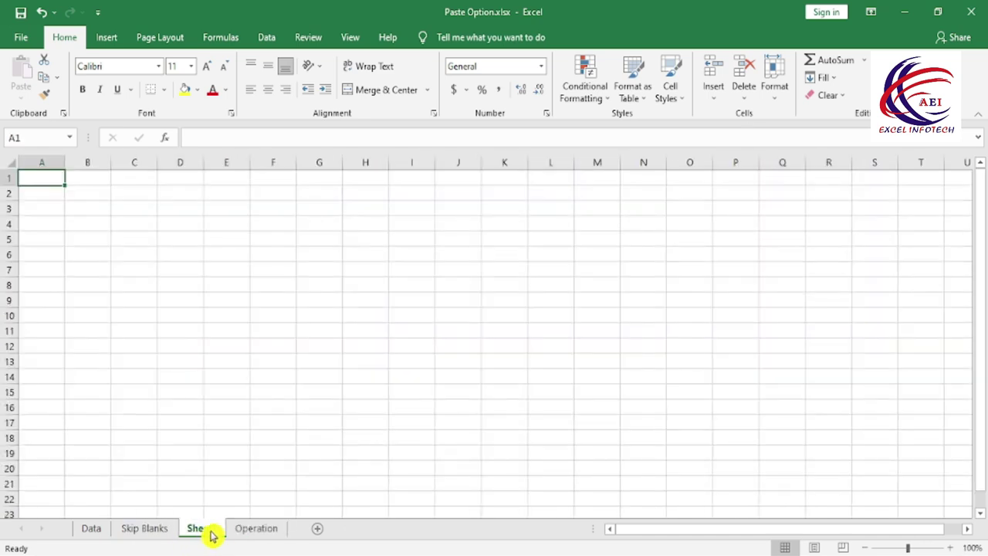
{"action": "left_click", "coordinate": [744, 94]}
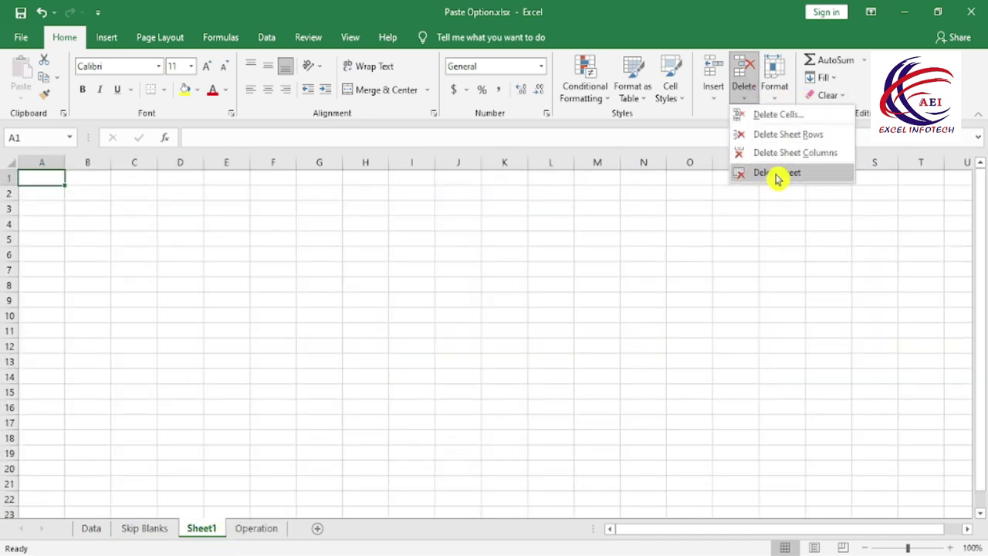
{"action": "left_click", "coordinate": [772, 172]}
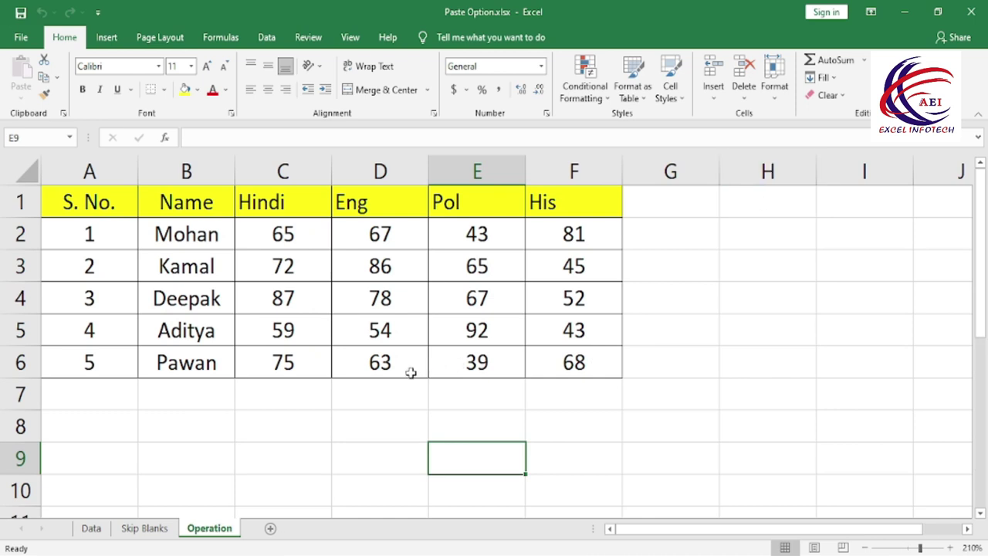
- Browse the Insert and Format cell options next to the table
{"action": "left_click", "coordinate": [714, 105]}
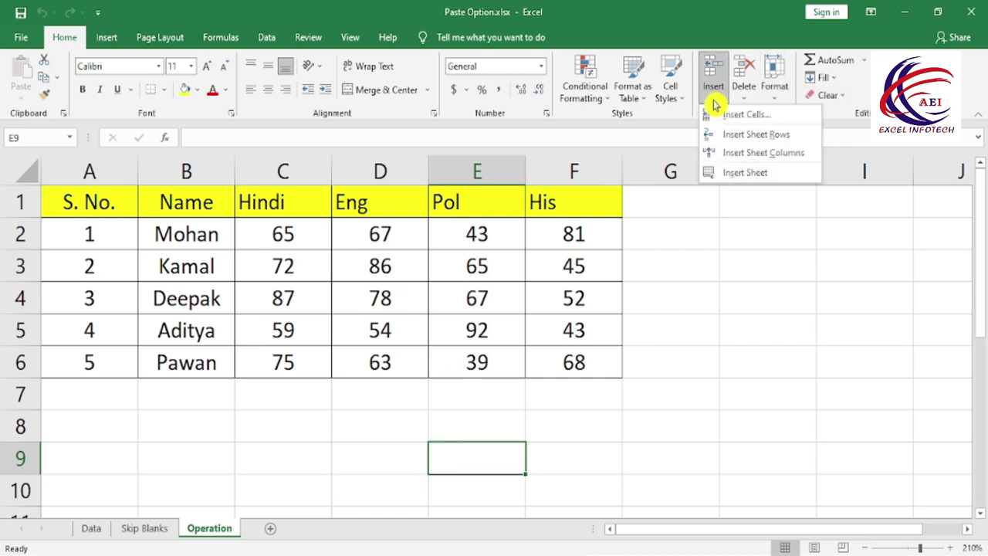
{"action": "left_click", "coordinate": [743, 104]}
{"action": "left_click", "coordinate": [767, 265]}
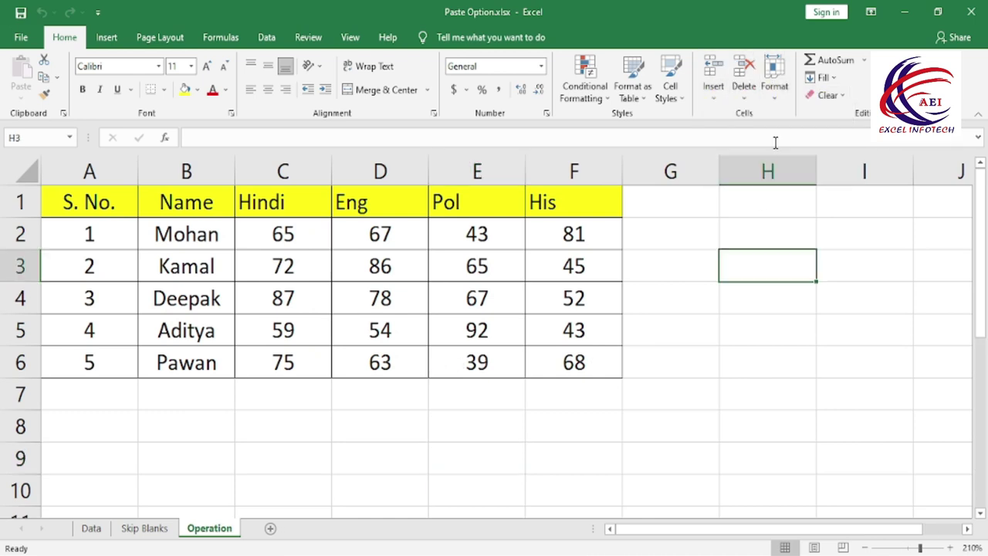
{"action": "left_click", "coordinate": [777, 99]}
{"action": "left_click", "coordinate": [730, 232]}
{"action": "left_click", "coordinate": [775, 77]}
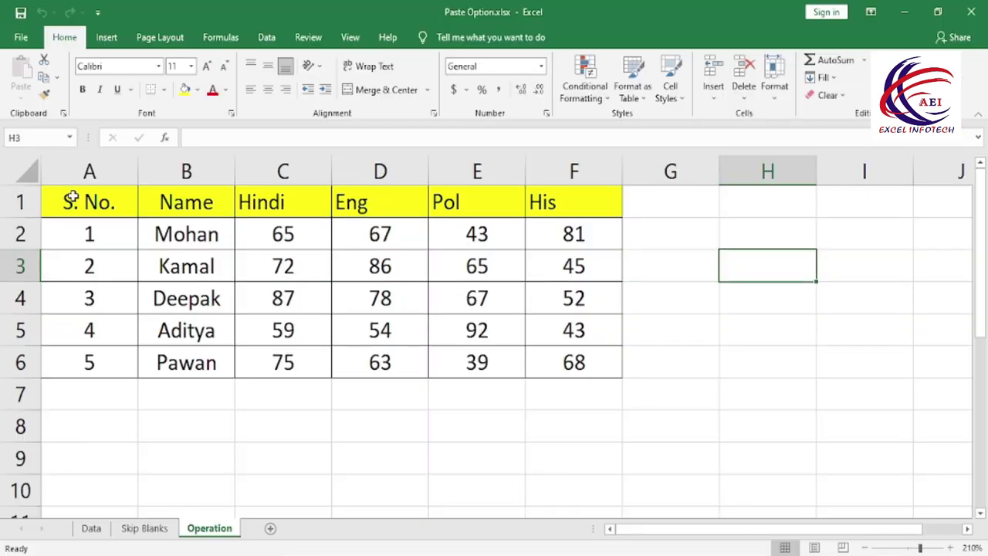
- Set the row height of rows 1–6 (A1:F6) to 20
{"action": "left_click_drag", "start_coordinate": [71, 200], "coordinate": [580, 368]}
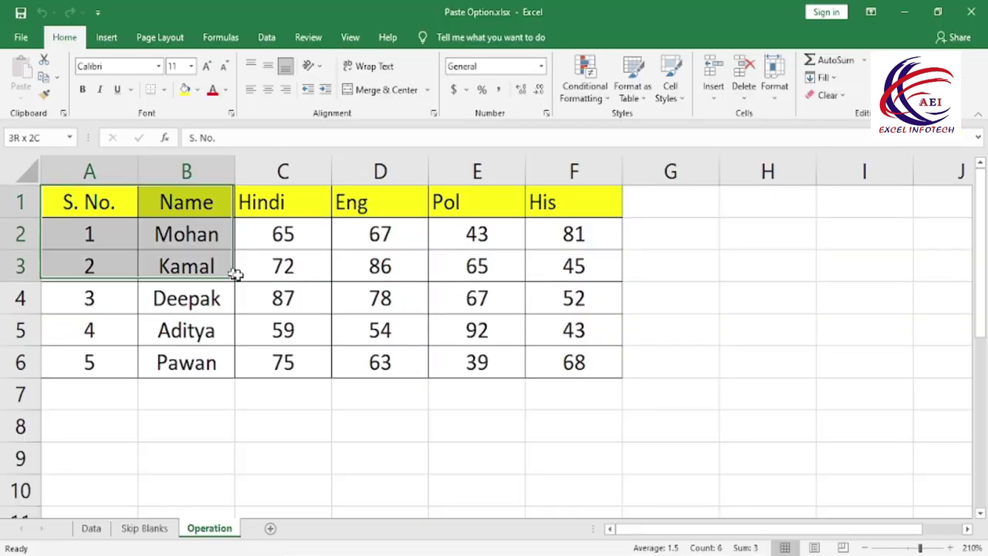
{"action": "left_click", "coordinate": [782, 105]}
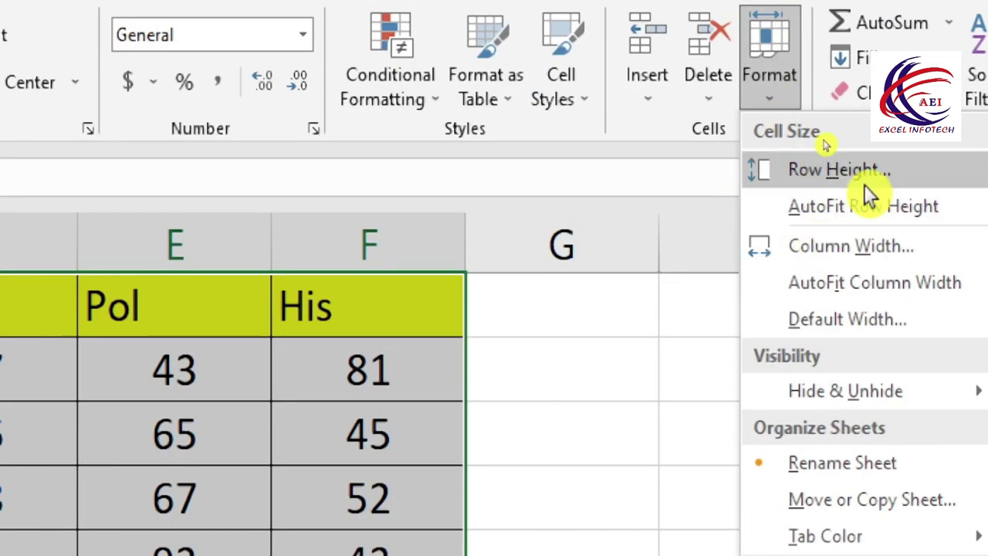
{"action": "left_click", "coordinate": [891, 171]}
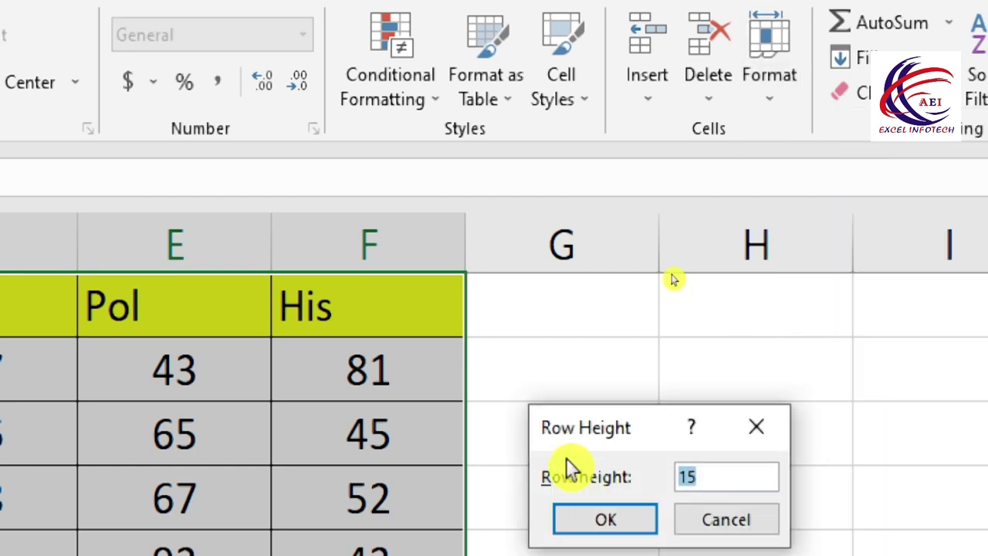
{"action": "left_click_drag", "start_coordinate": [598, 423], "coordinate": [567, 268]}
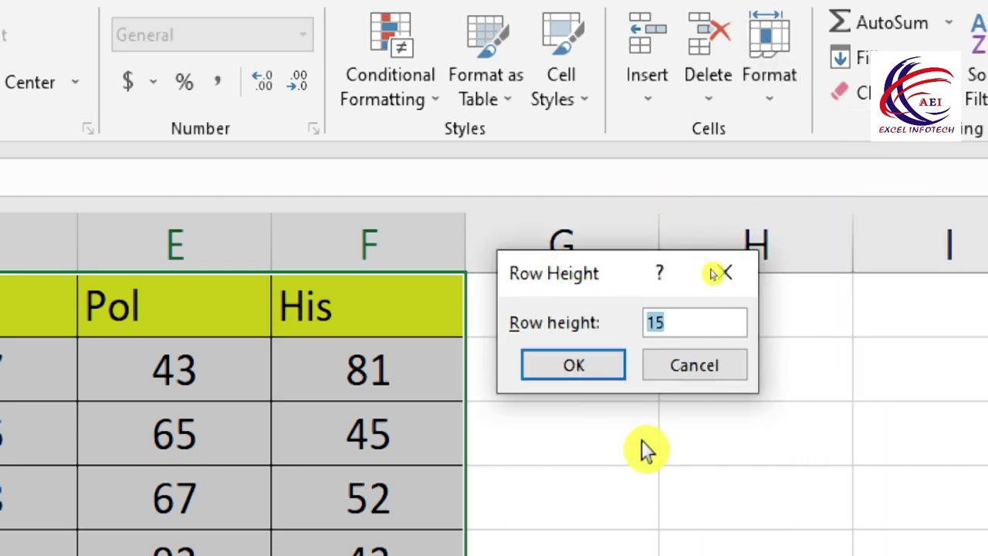
{"action": "left_click", "coordinate": [686, 328]}
{"action": "left_click_drag", "start_coordinate": [670, 328], "coordinate": [611, 327]}
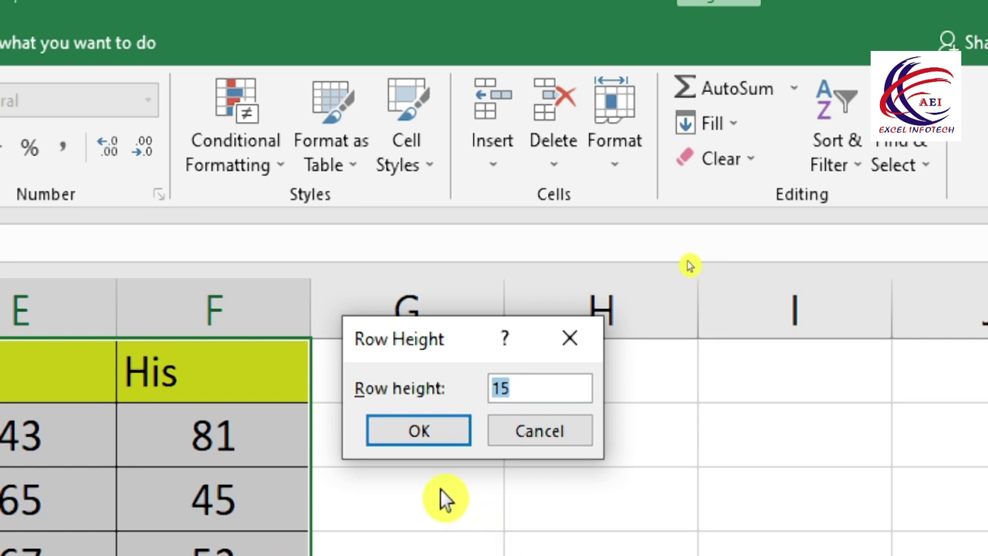
{"action": "type", "text": "20"}
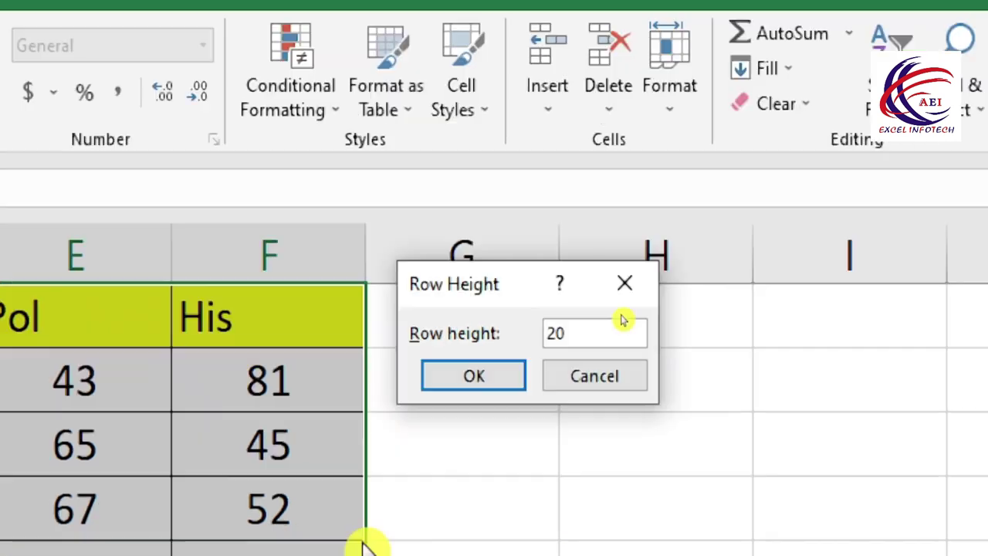
{"action": "left_click", "coordinate": [521, 371]}
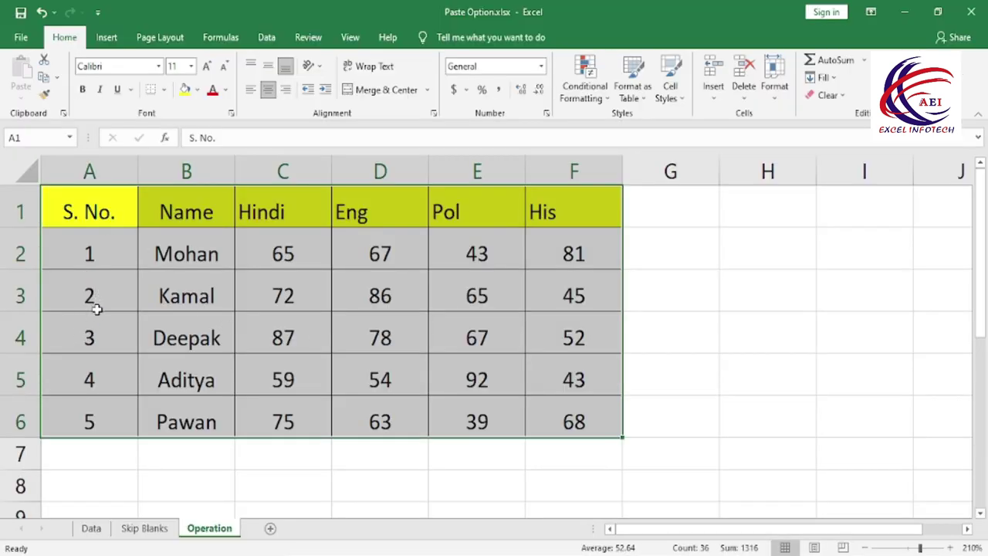
- Paste with Ctrl+V and click through empty cells below the table
{"action": "key", "text": "ctrl+v"}
{"action": "scroll", "coordinate": [607, 400], "scroll_direction": "down", "scroll_amount": 2}
{"action": "scroll", "coordinate": [607, 400], "scroll_direction": "down", "scroll_amount": 1}
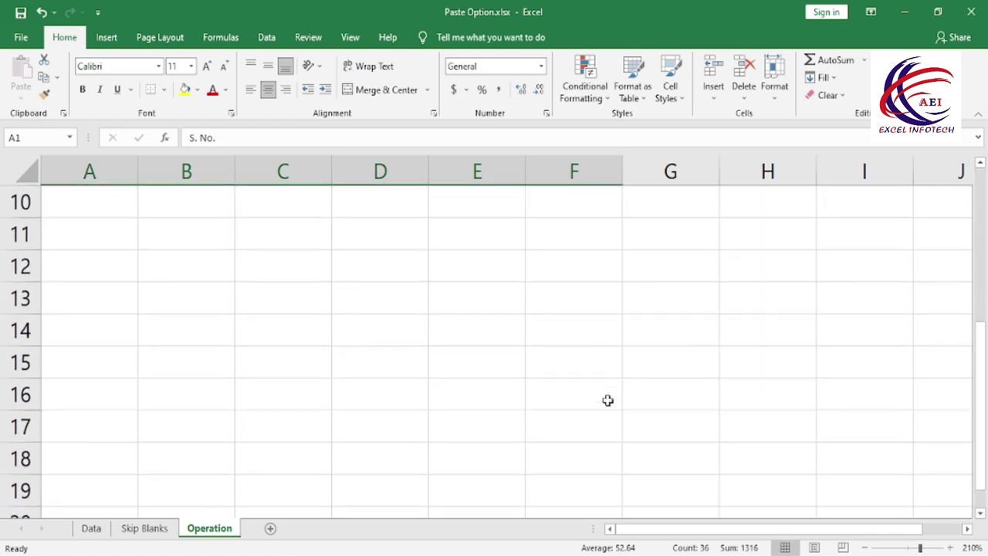
{"action": "left_click", "coordinate": [379, 368]}
{"action": "left_click", "coordinate": [288, 355]}
{"action": "left_click", "coordinate": [165, 349]}
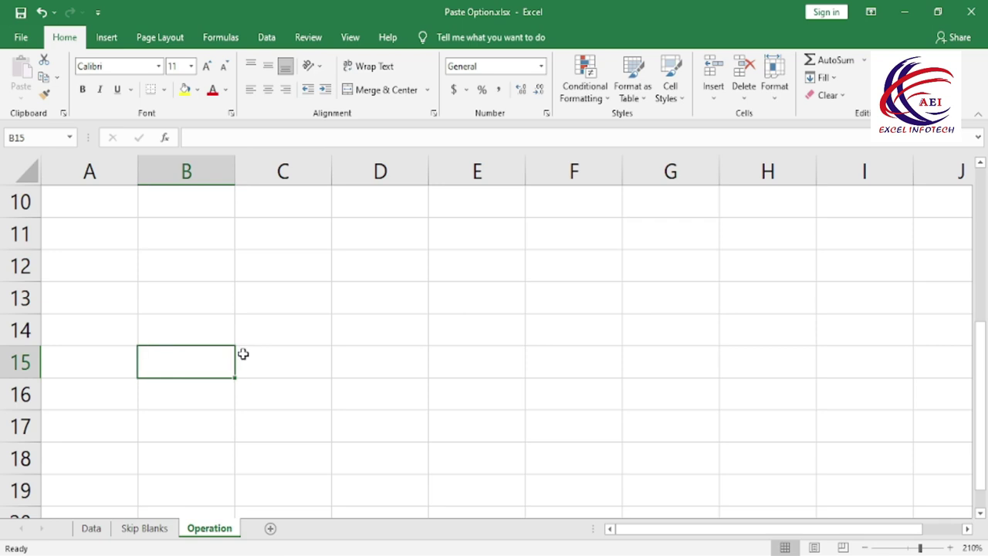
{"action": "scroll", "coordinate": [244, 355], "scroll_direction": "up", "scroll_amount": 2}
{"action": "scroll", "coordinate": [250, 357], "scroll_direction": "up", "scroll_amount": 1}
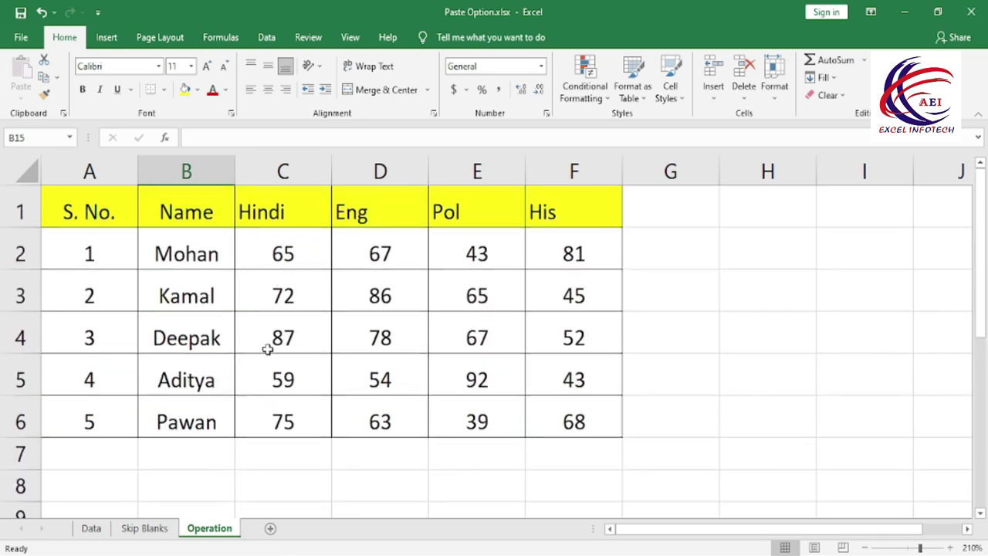
{"action": "scroll", "coordinate": [309, 378], "scroll_direction": "down", "scroll_amount": 2}
{"action": "left_click", "coordinate": [293, 352]}
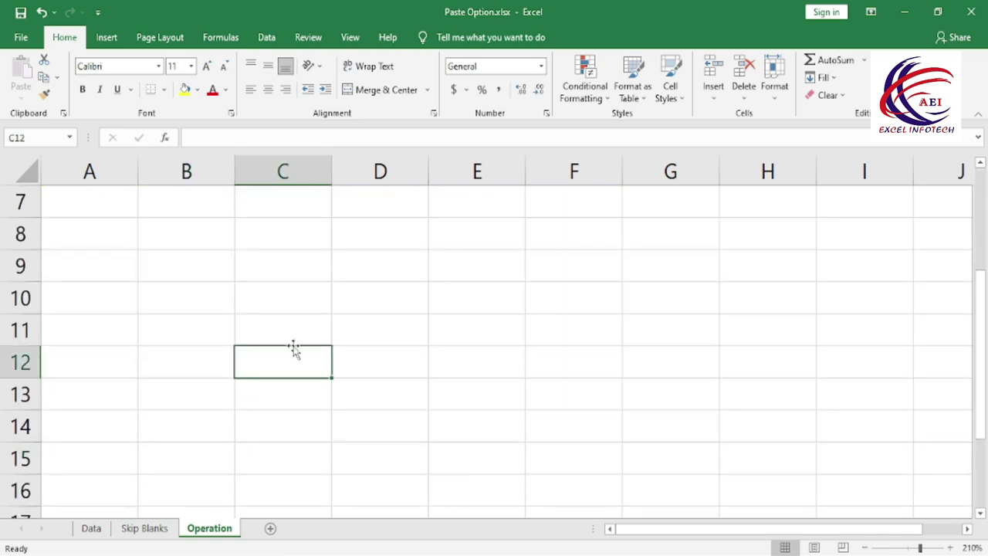
{"action": "left_click", "coordinate": [294, 317]}
{"action": "scroll", "coordinate": [296, 318], "scroll_direction": "up", "scroll_amount": 2}
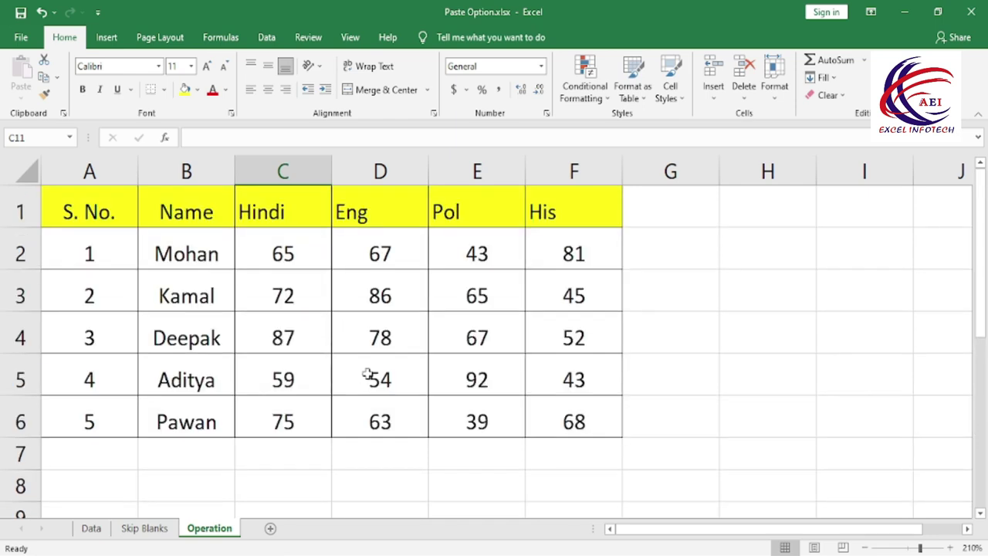
- AutoFit the row height of A1:F6 so rows shrink to their contents
{"action": "left_click_drag", "start_coordinate": [112, 216], "coordinate": [568, 425]}
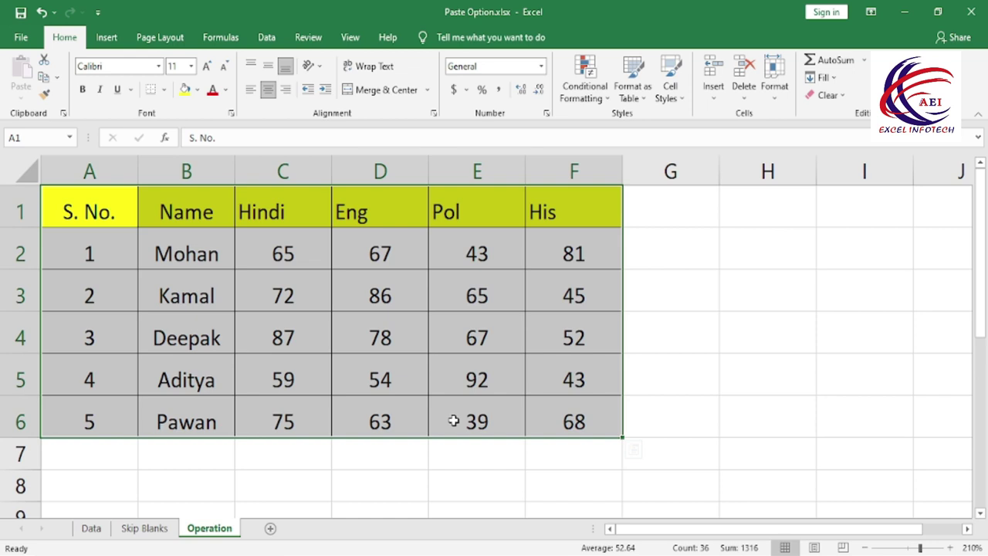
{"action": "left_click", "coordinate": [778, 100]}
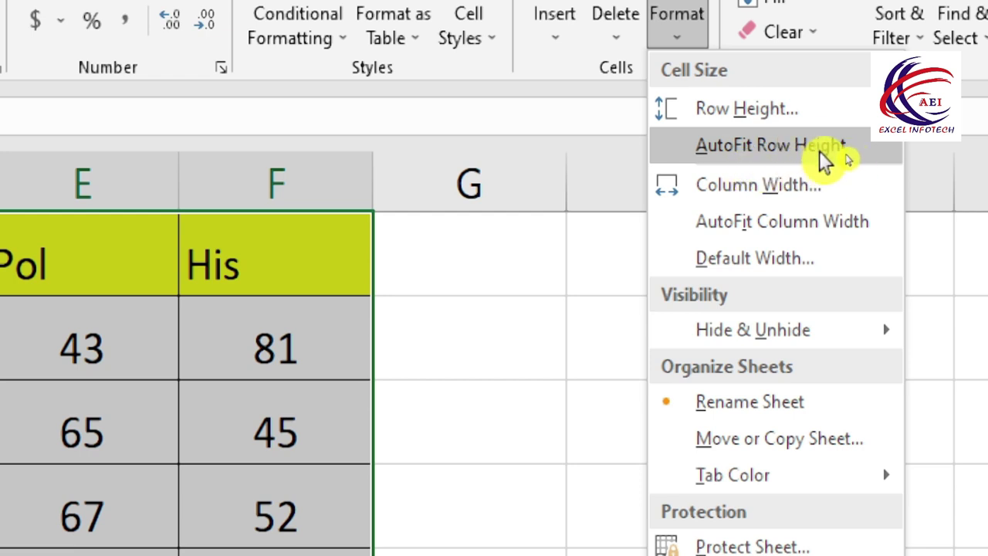
{"action": "left_click", "coordinate": [819, 147]}
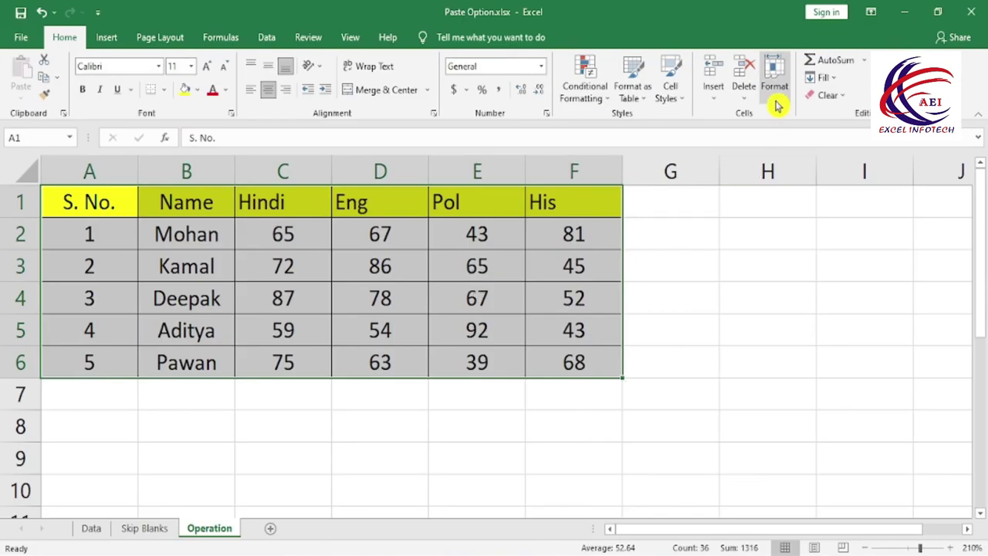
{"action": "left_click", "coordinate": [775, 77]}
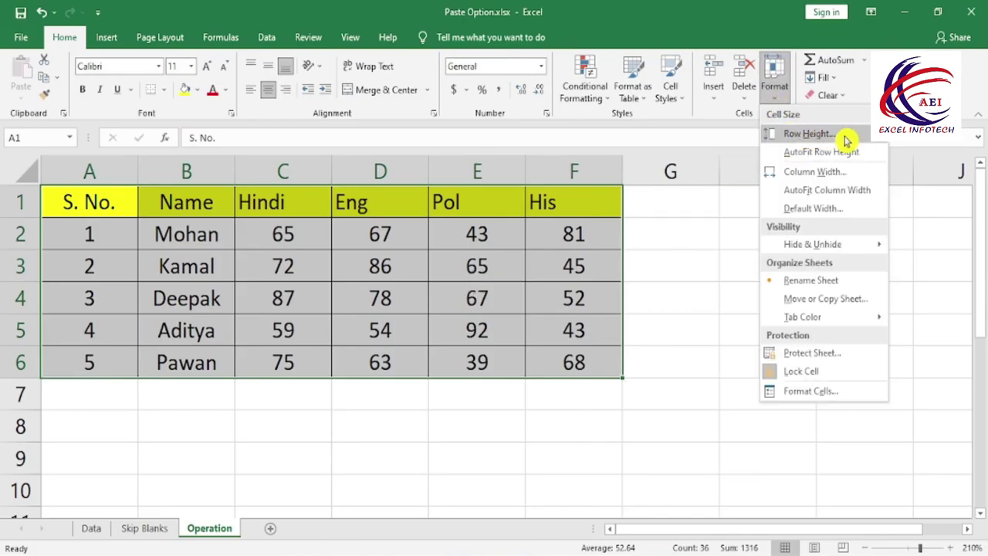
- Give columns A to F of the marks table a column width of 10
{"action": "left_click", "coordinate": [834, 181]}
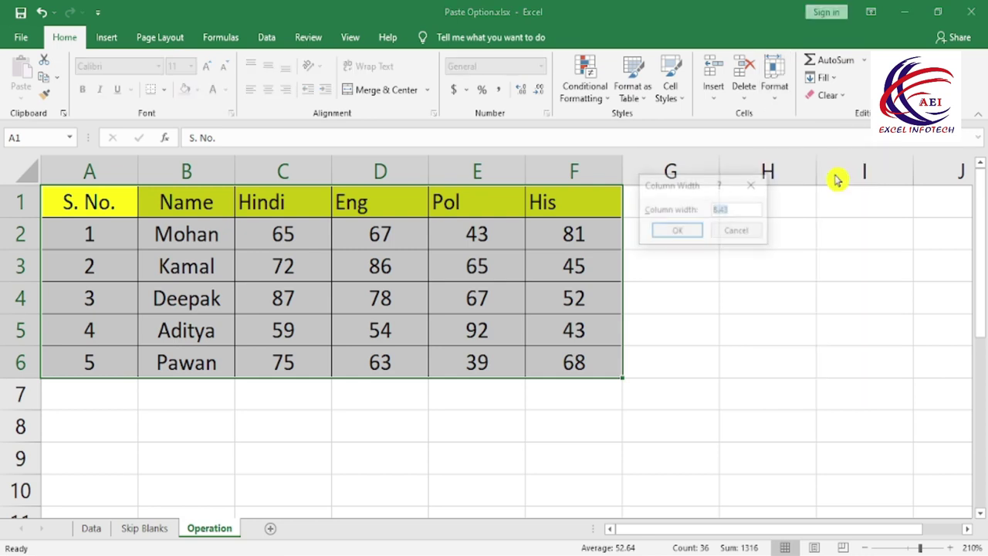
{"action": "left_click_drag", "start_coordinate": [697, 197], "coordinate": [702, 283]}
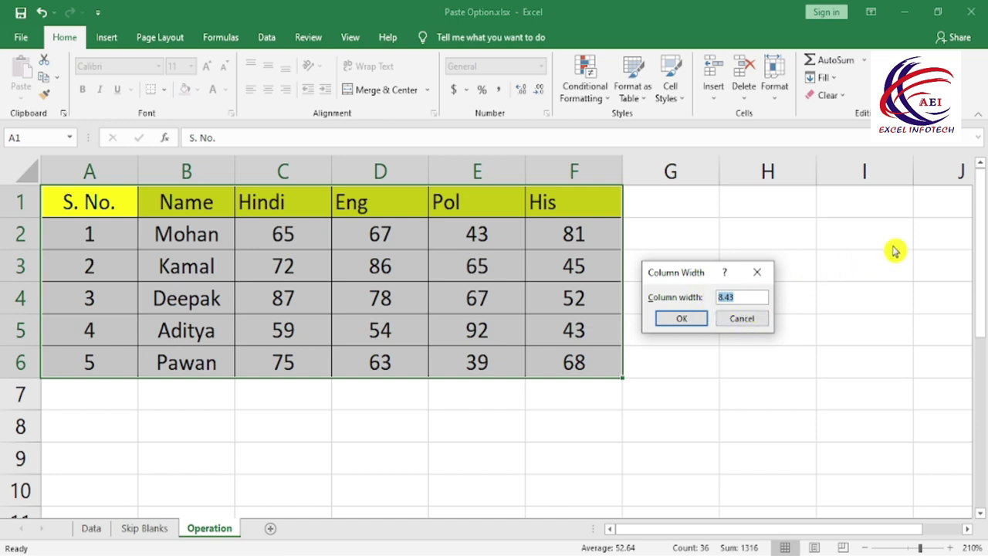
{"action": "type", "text": "10"}
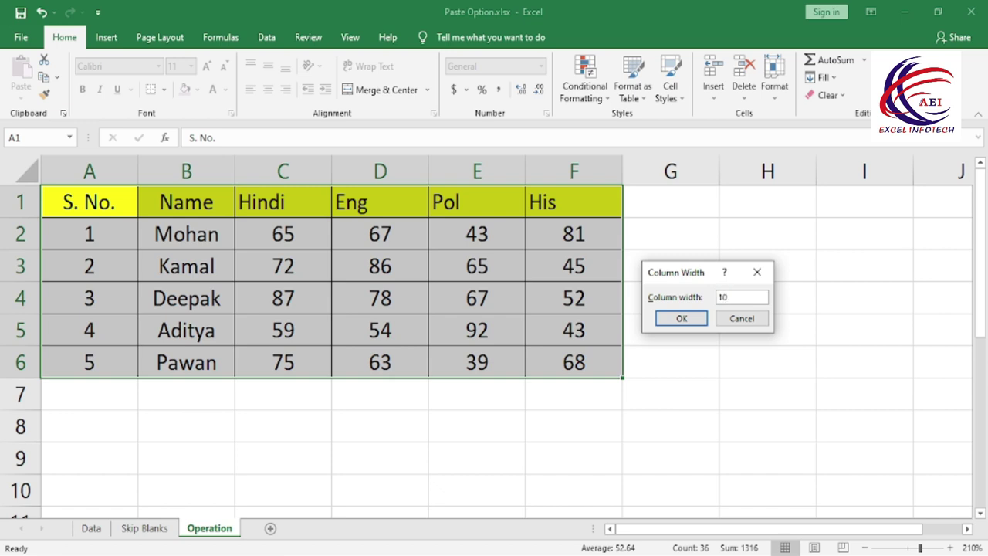
{"action": "left_click", "coordinate": [680, 318]}
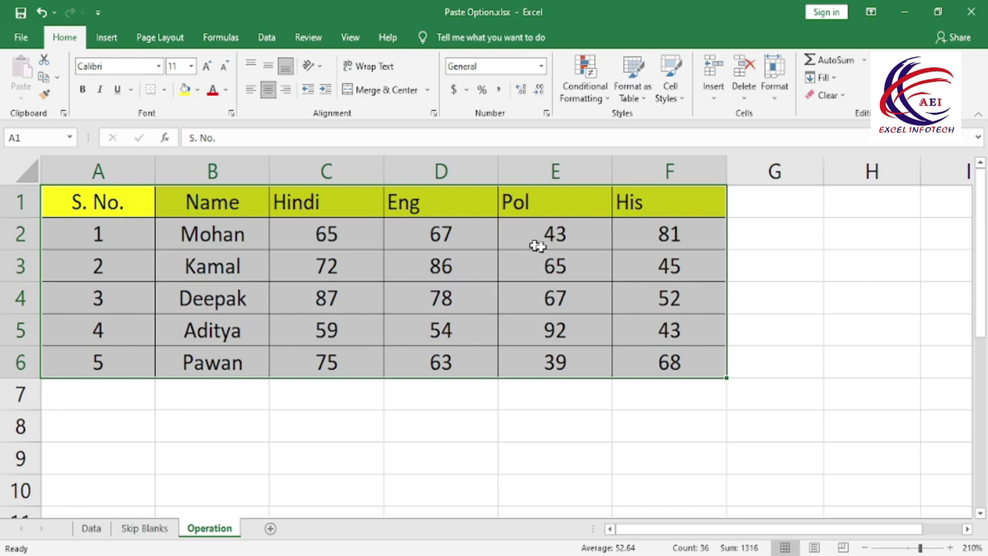
{"action": "left_click", "coordinate": [776, 108]}
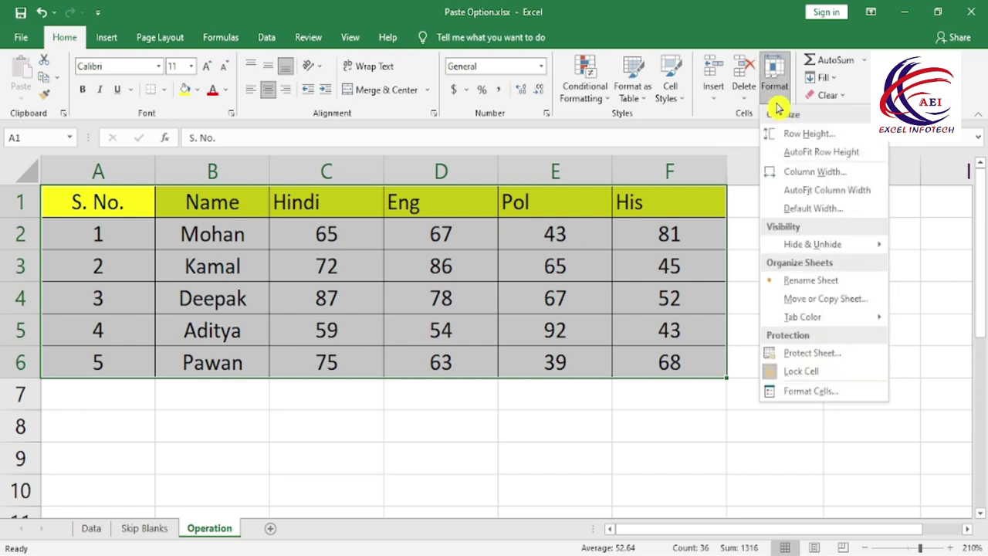
- AutoFit columns A–F to their contents, then select the Hindi and Pol mark cells
{"action": "left_click", "coordinate": [833, 199]}
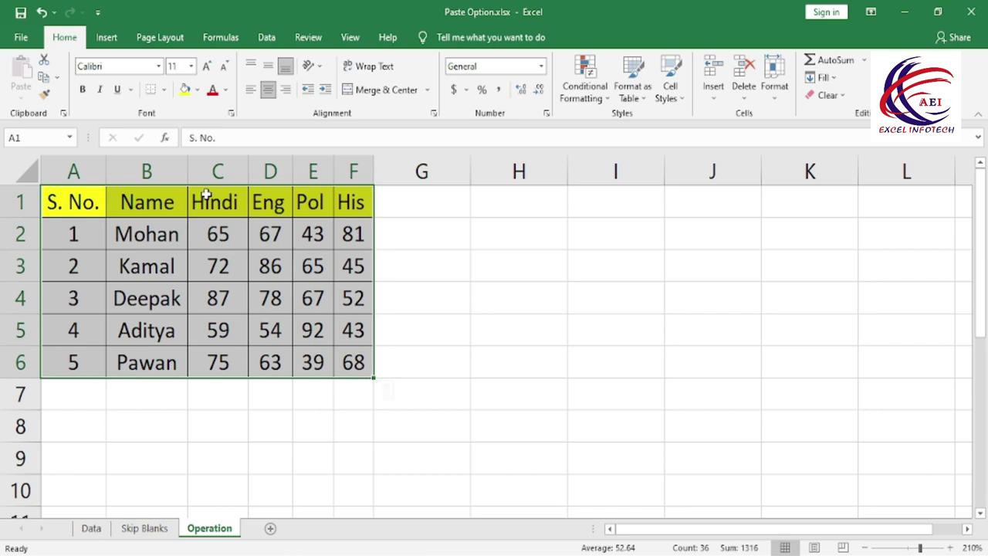
{"action": "left_click_drag", "start_coordinate": [202, 199], "coordinate": [213, 357]}
{"action": "left_click_drag", "start_coordinate": [266, 202], "coordinate": [267, 360]}
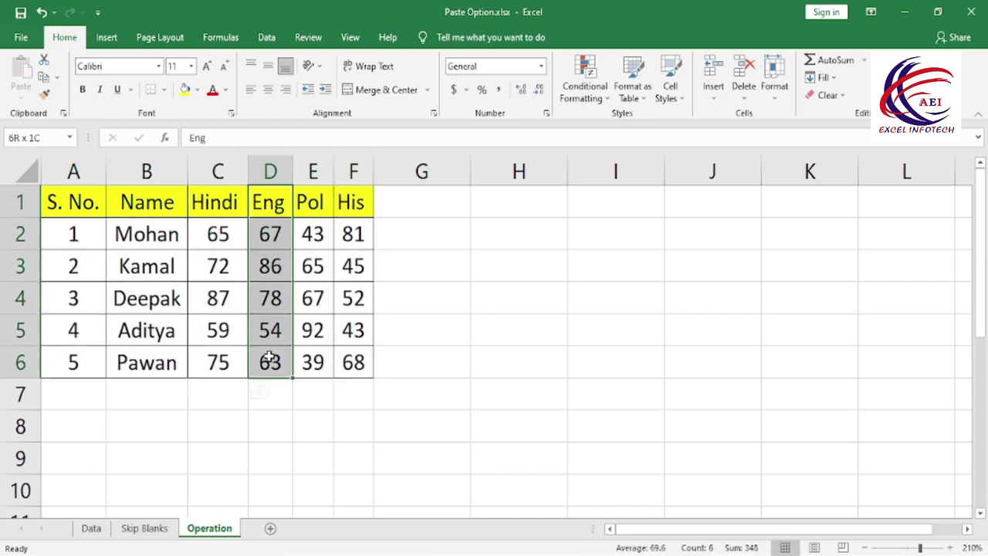
{"action": "left_click_drag", "start_coordinate": [304, 203], "coordinate": [298, 266]}
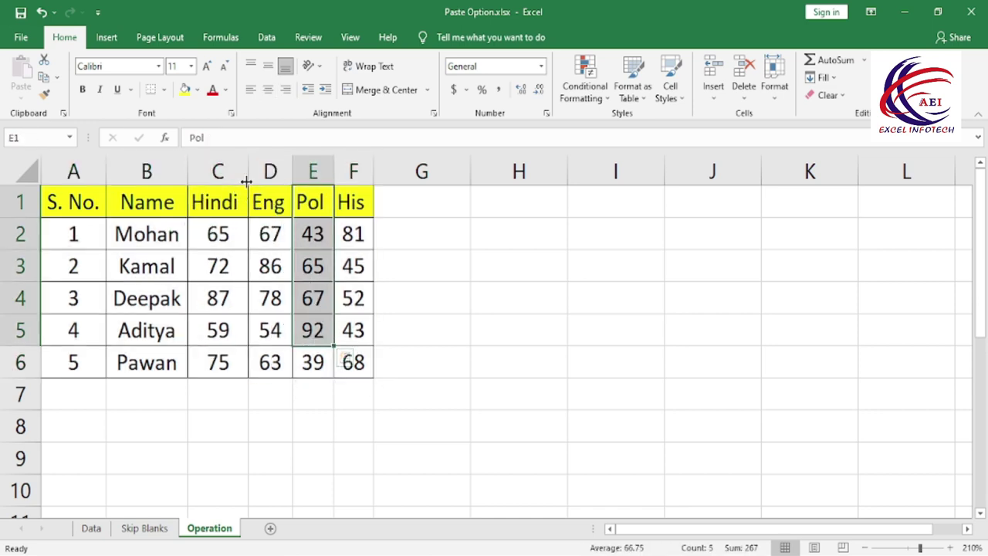
- Drag the Hindi, Pol and His columns wider, then reselect the table A1:F6
{"action": "left_click_drag", "start_coordinate": [249, 181], "coordinate": [286, 181]}
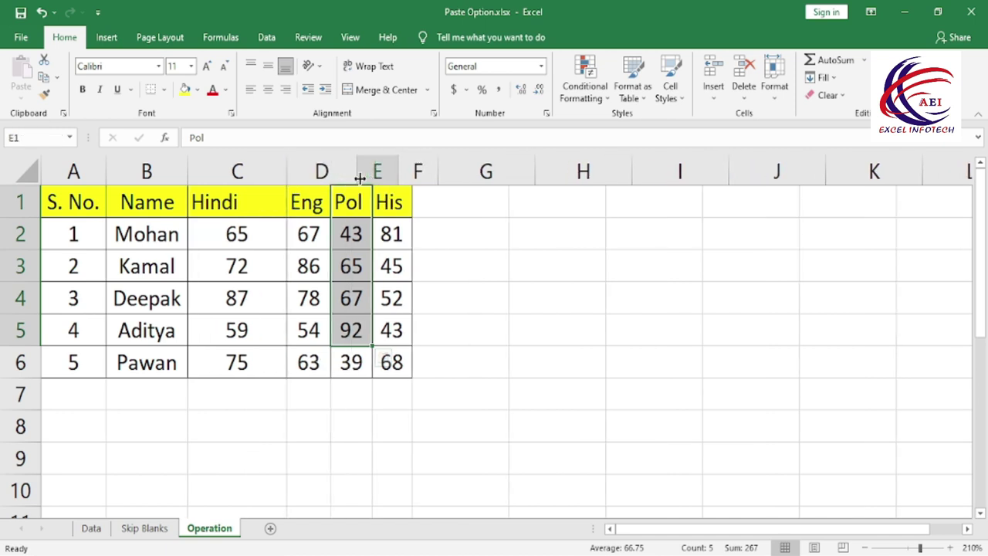
{"action": "left_click_drag", "start_coordinate": [399, 171], "coordinate": [492, 172]}
{"action": "left_click_drag", "start_coordinate": [73, 202], "coordinate": [456, 363]}
{"action": "left_click", "coordinate": [775, 77]}
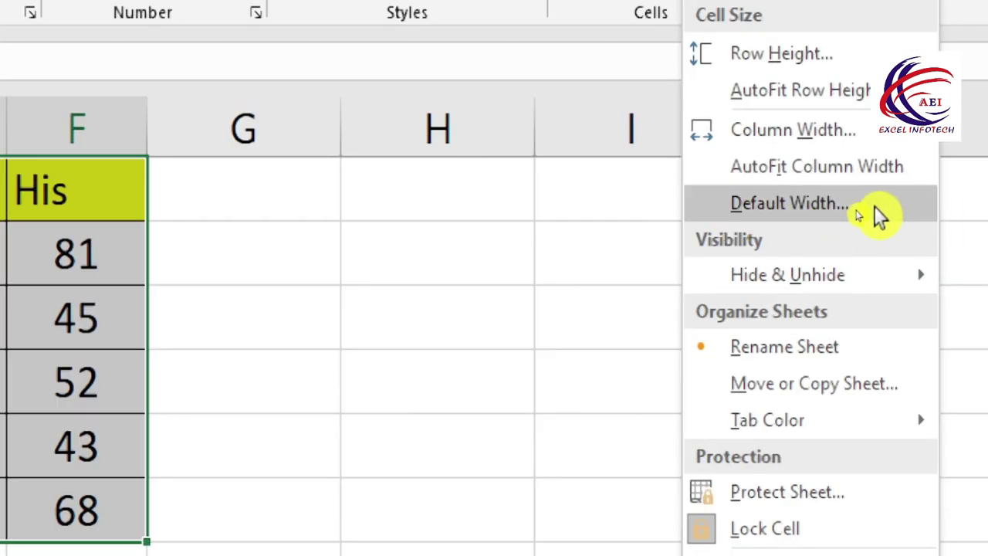
{"action": "left_click", "coordinate": [876, 208]}
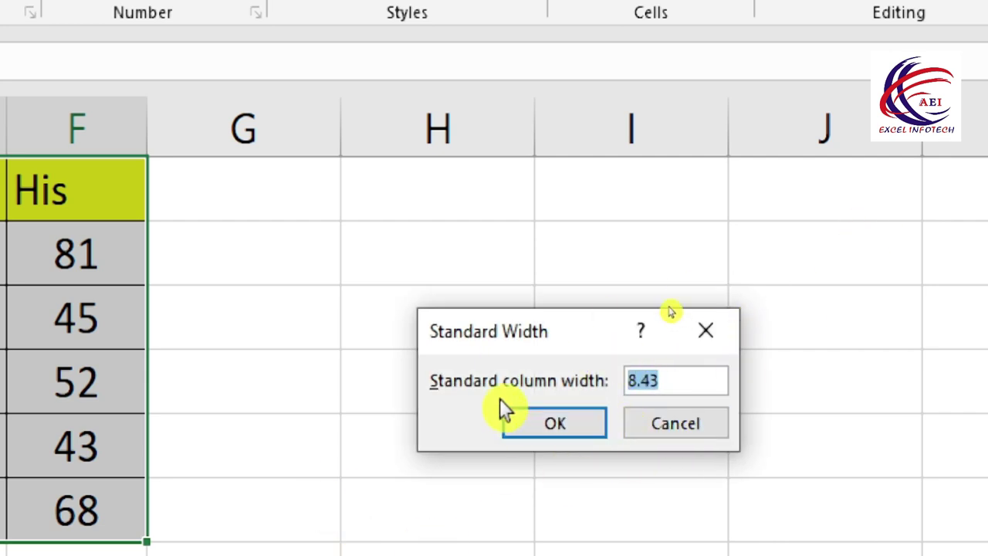
- Cancel the Standard Width dialog and dismiss the Format menu without changes
{"action": "left_click", "coordinate": [564, 426]}
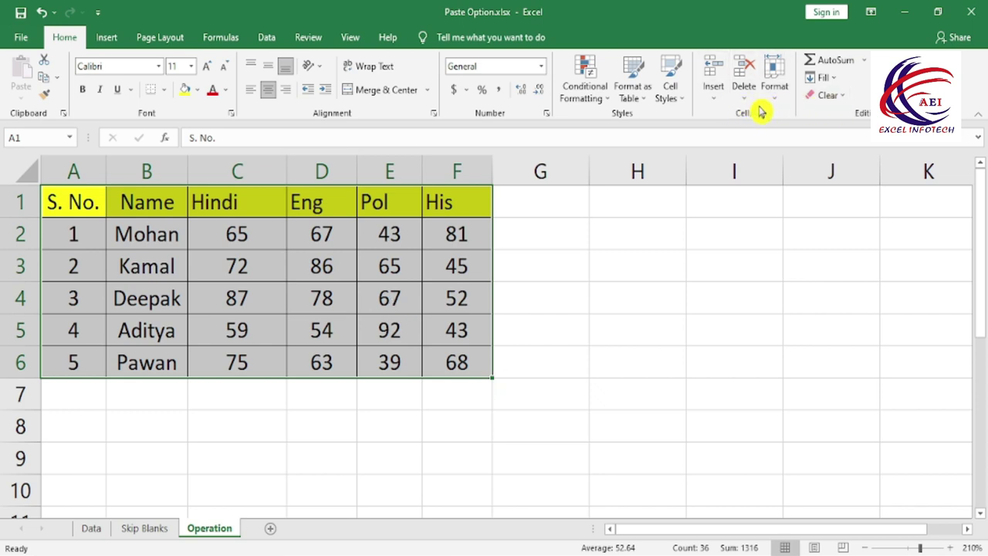
{"action": "left_click", "coordinate": [775, 85]}
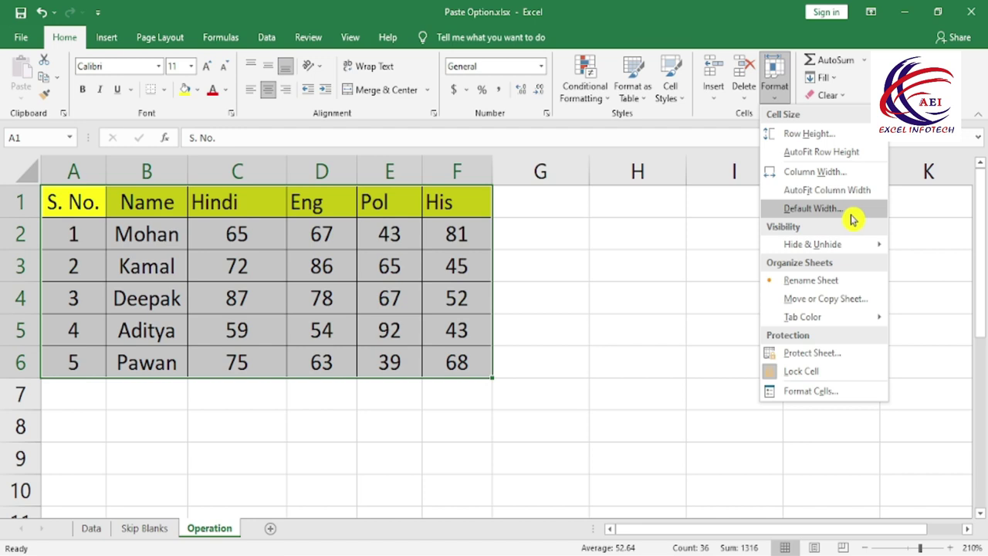
{"action": "key", "text": "Escape"}
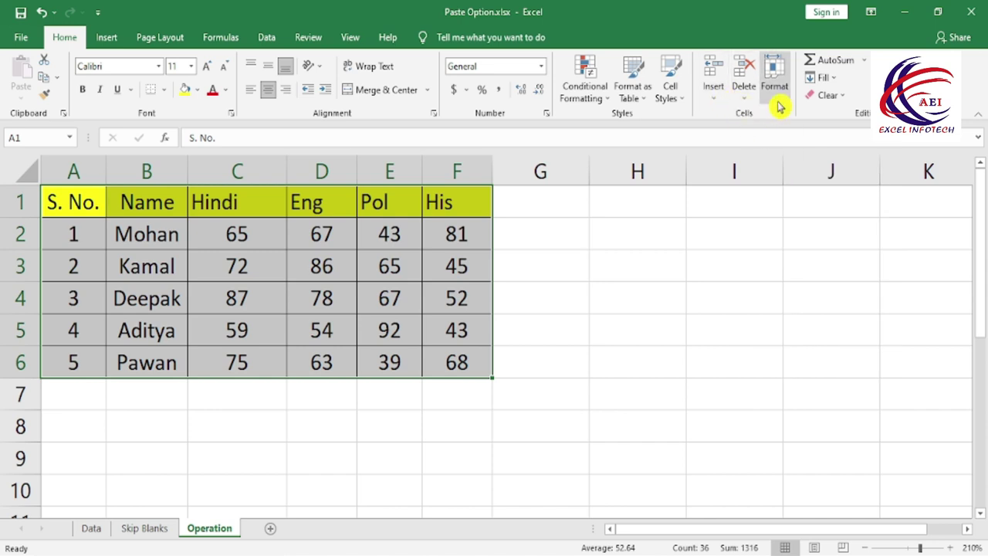
{"action": "left_click", "coordinate": [777, 101]}
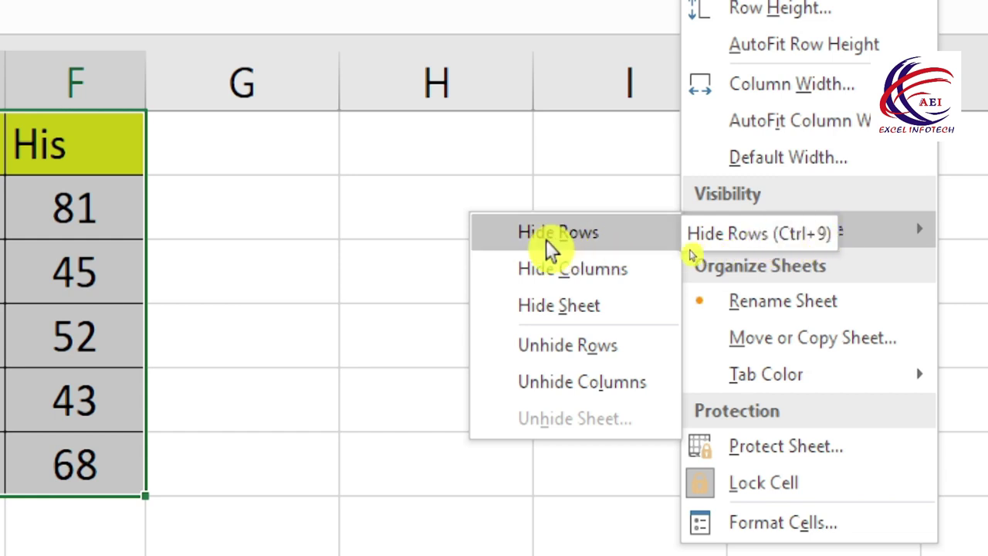
- Hide rows 1–6 with Ctrl+9, then select cells A8 and C10 below them
{"action": "key", "text": "Escape"}
{"action": "key", "text": "ctrl+9"}
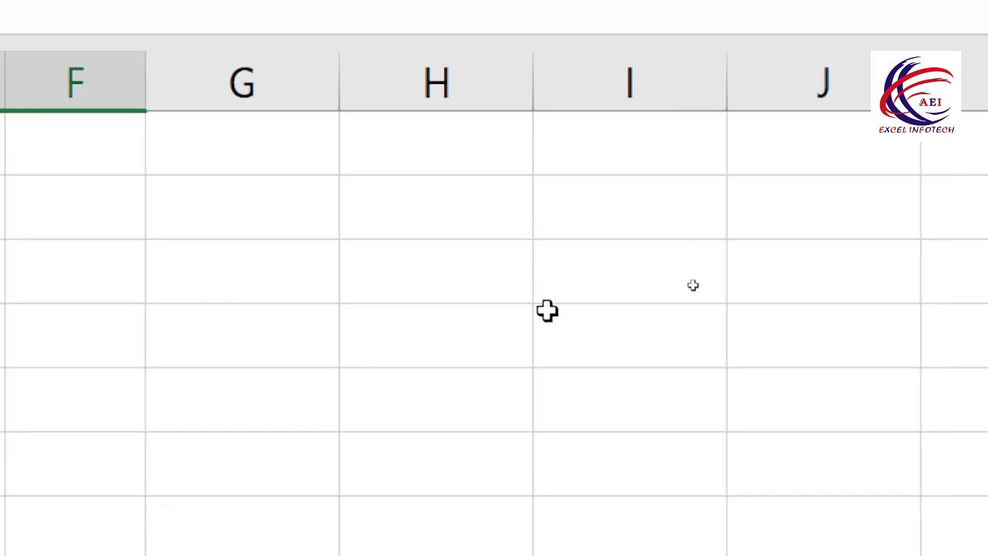
{"action": "scroll", "coordinate": [180, 277], "scroll_direction": "down", "scroll_amount": 1}
{"action": "scroll", "coordinate": [180, 277], "scroll_direction": "up", "scroll_amount": 1}
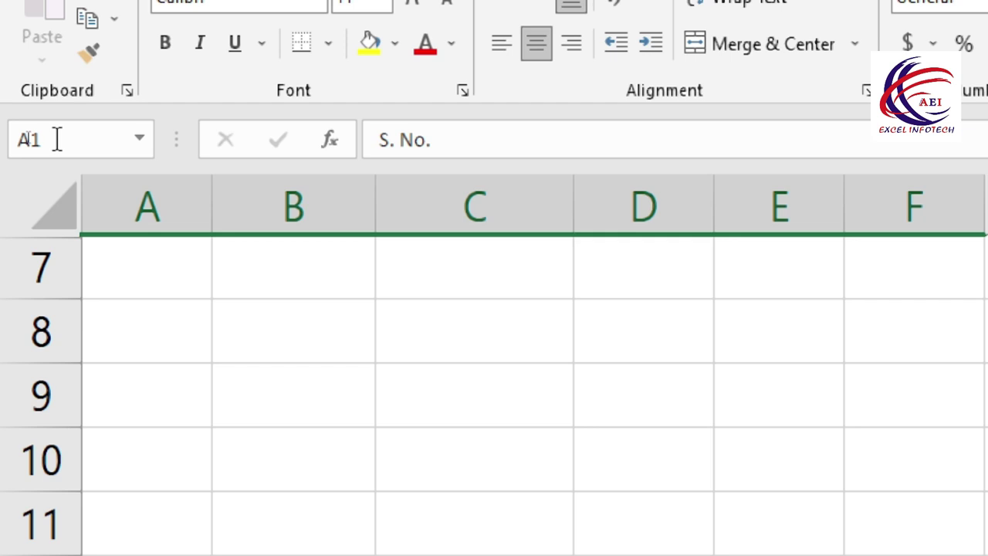
{"action": "left_click", "coordinate": [154, 343]}
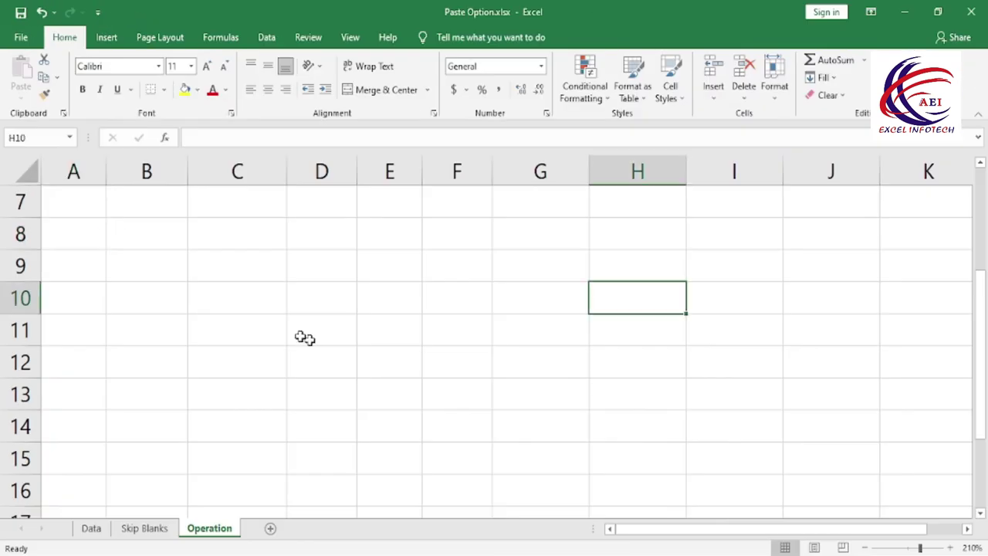
{"action": "left_click", "coordinate": [246, 301]}
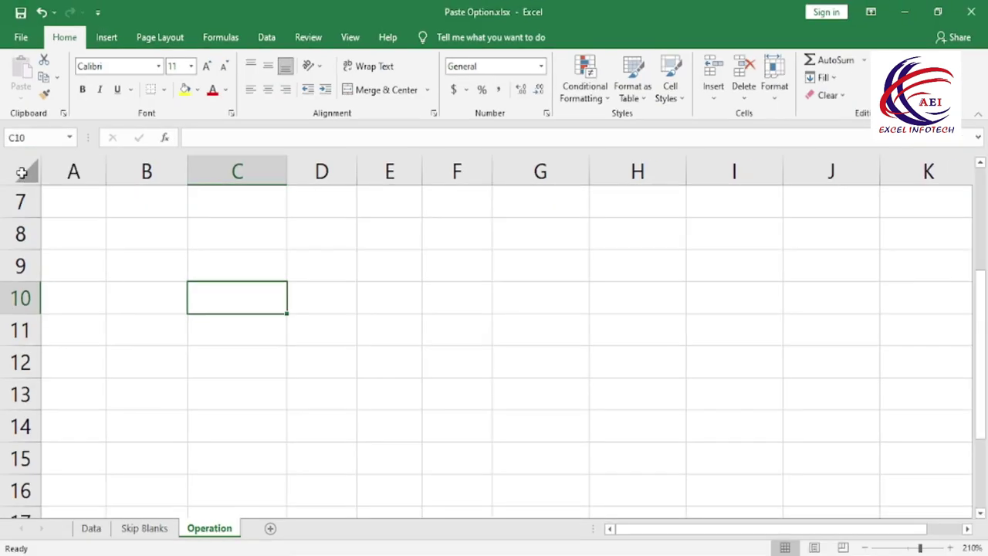
{"action": "left_click", "coordinate": [23, 173]}
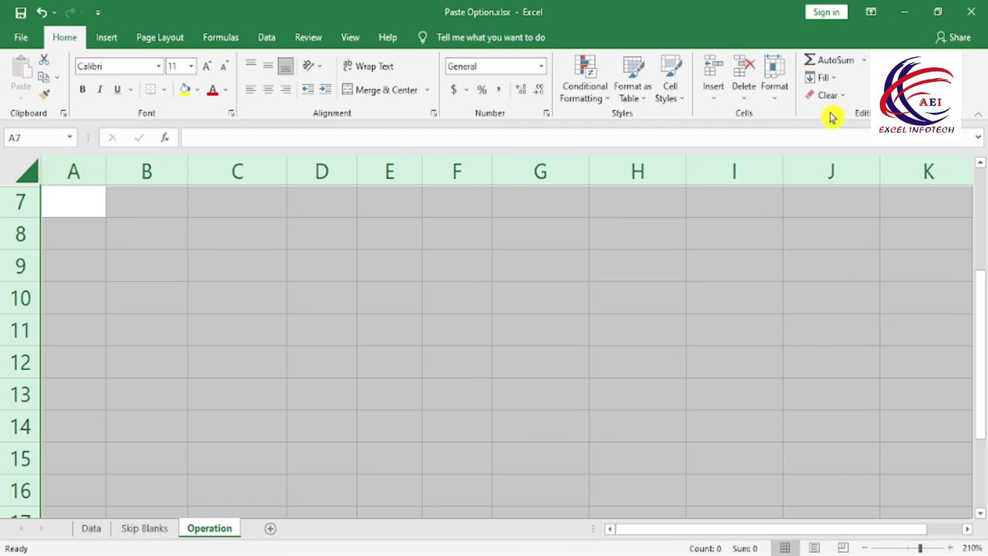
{"action": "left_click", "coordinate": [776, 99]}
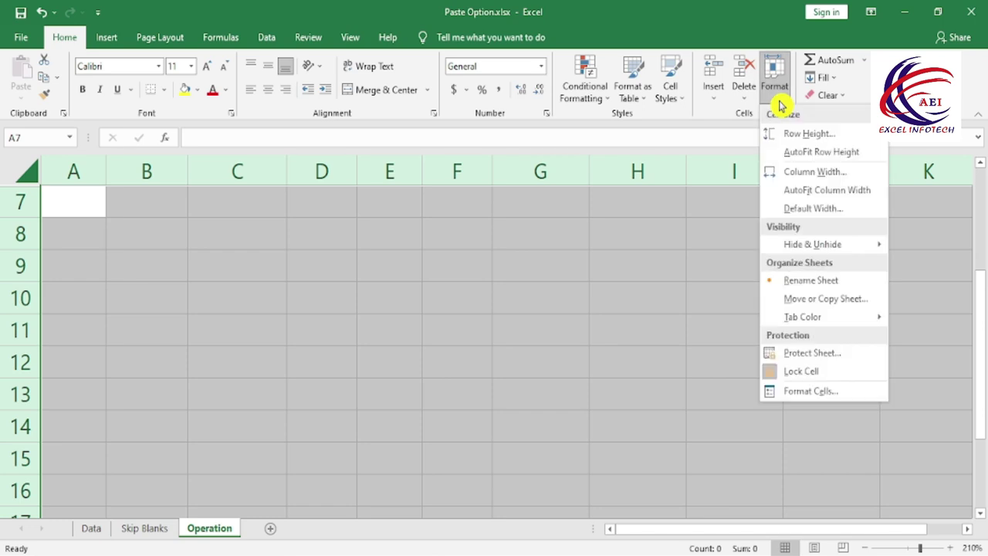
{"action": "mouse_move", "coordinate": [888, 188]}
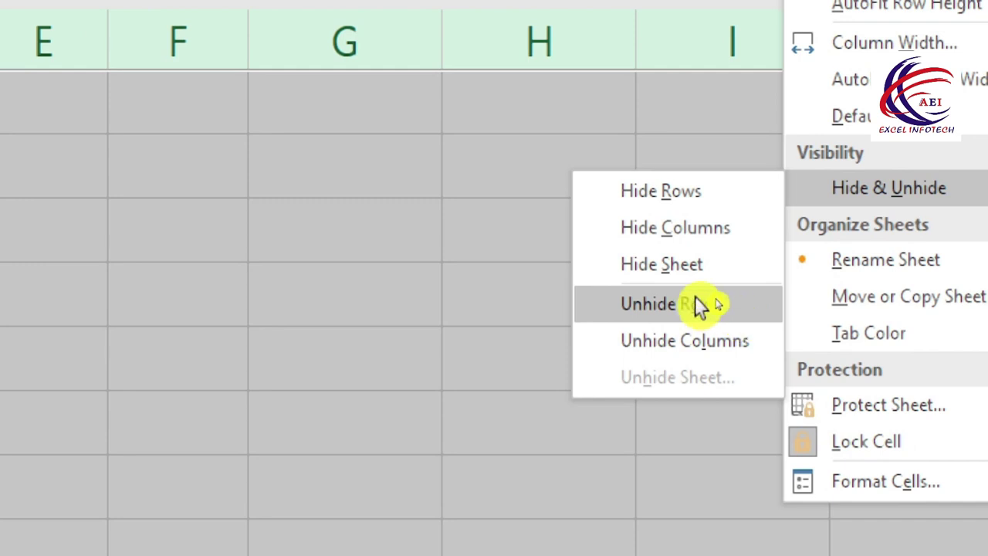
{"action": "left_click", "coordinate": [739, 315]}
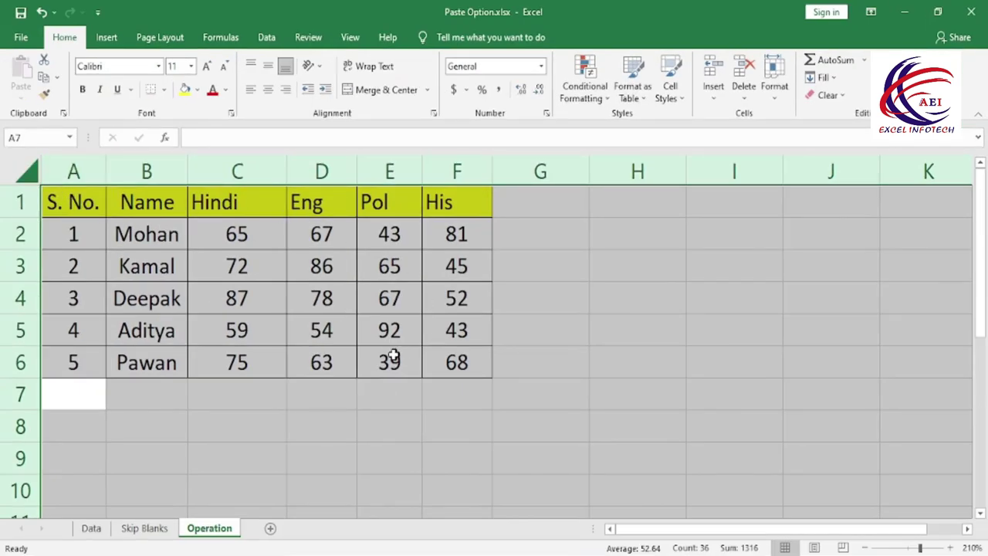
{"action": "left_click", "coordinate": [551, 312]}
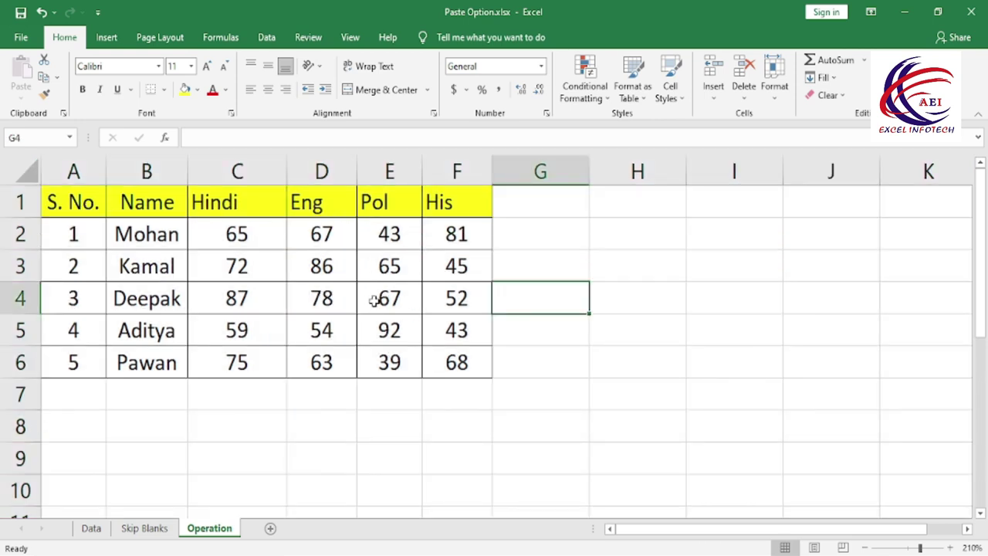
{"action": "left_click_drag", "start_coordinate": [156, 164], "coordinate": [366, 173]}
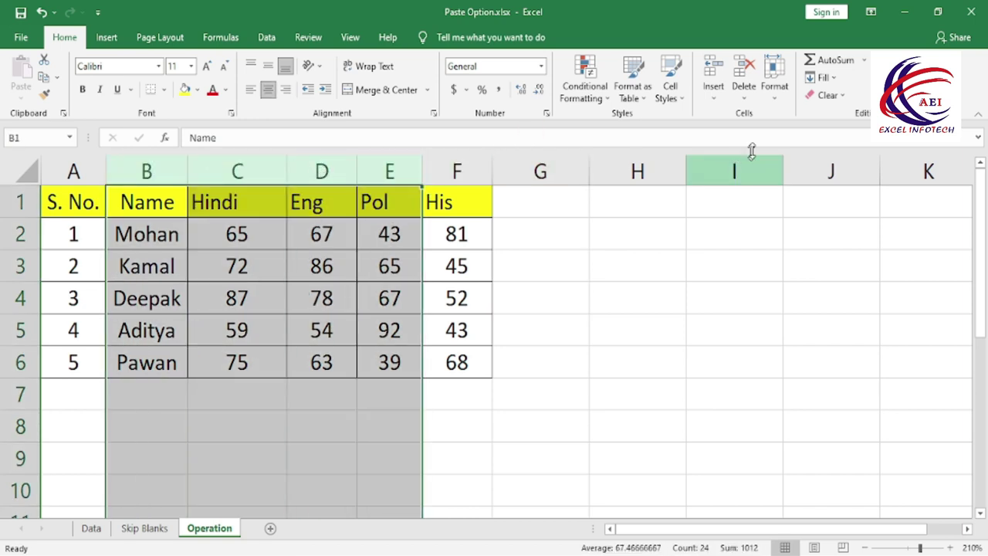
{"action": "left_click", "coordinate": [782, 99]}
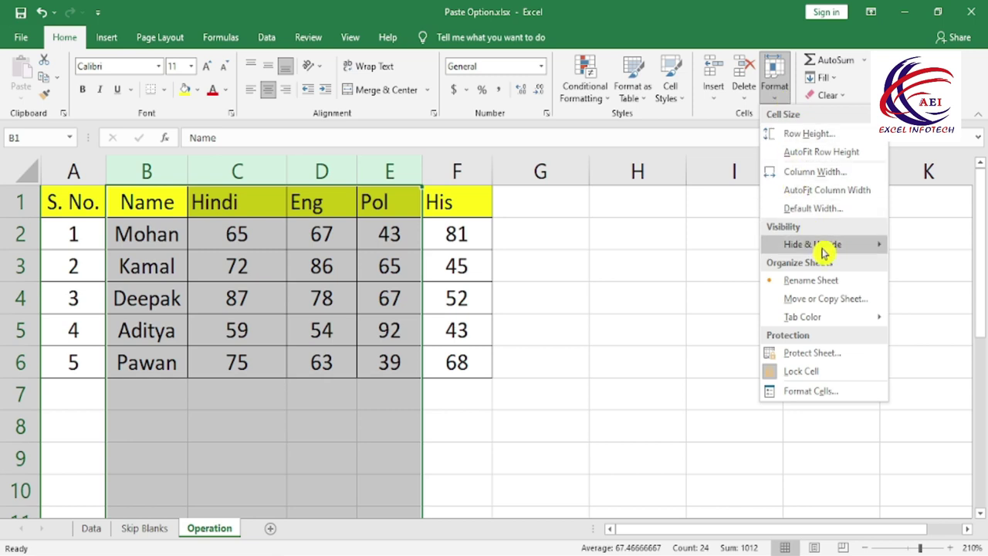
{"action": "mouse_move", "coordinate": [812, 244]}
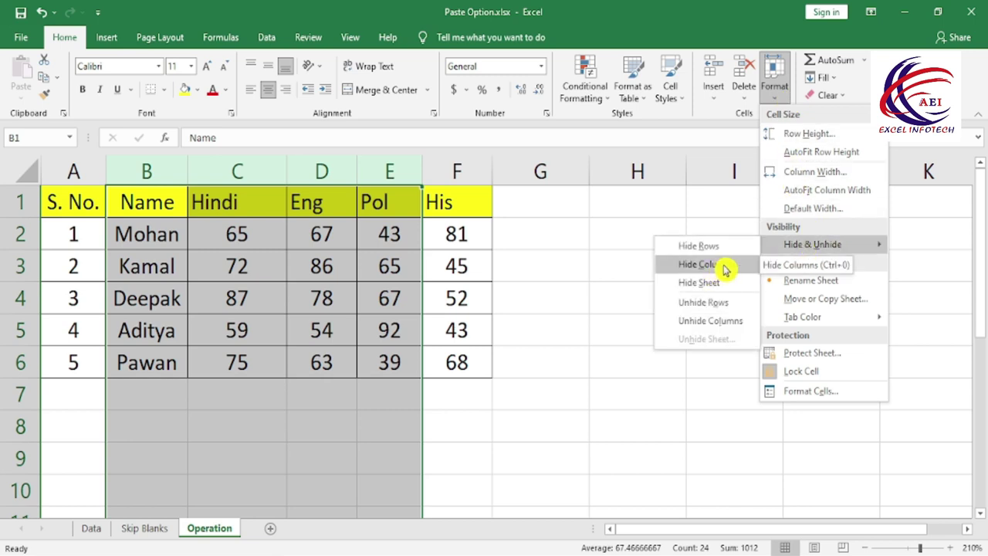
{"action": "left_click", "coordinate": [718, 267]}
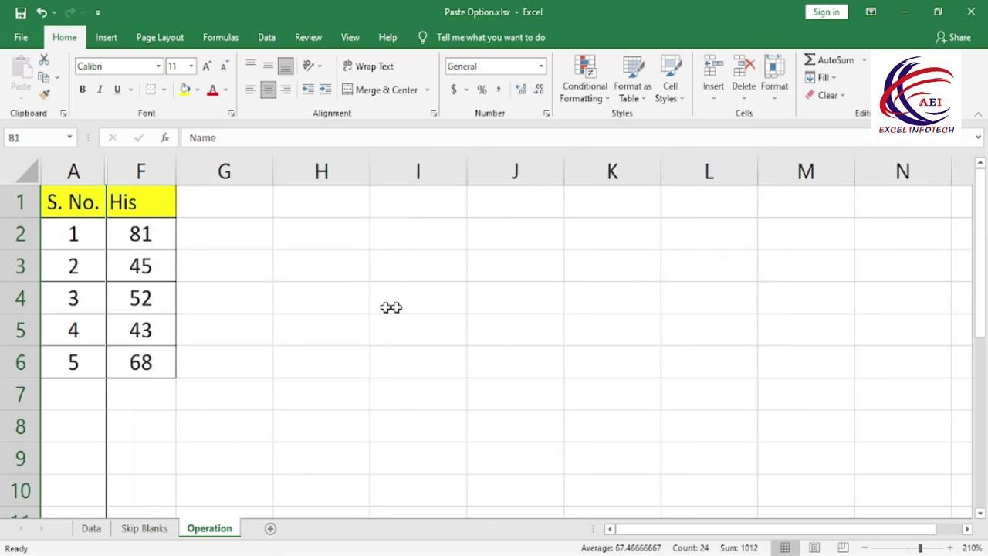
{"action": "left_click", "coordinate": [289, 294]}
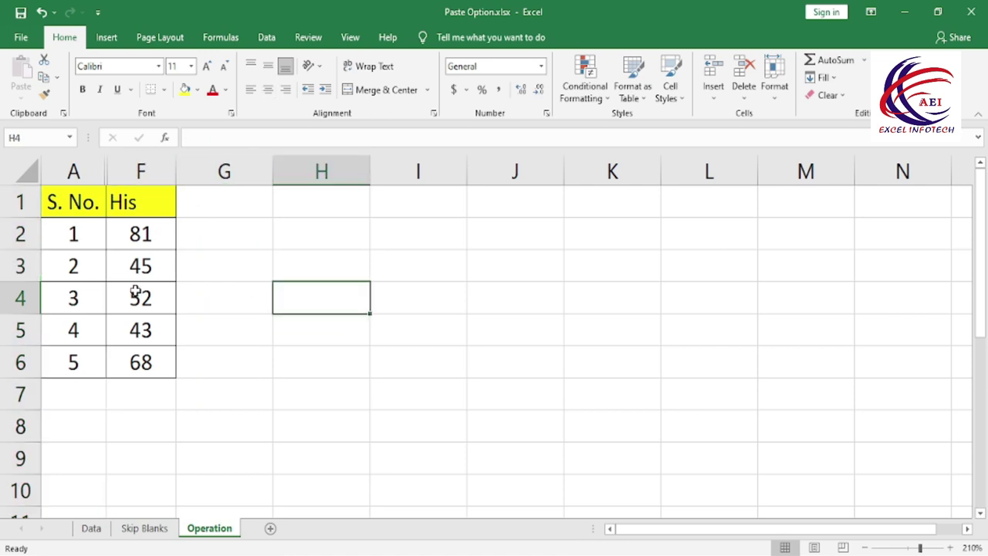
{"action": "left_click_drag", "start_coordinate": [74, 203], "coordinate": [77, 331]}
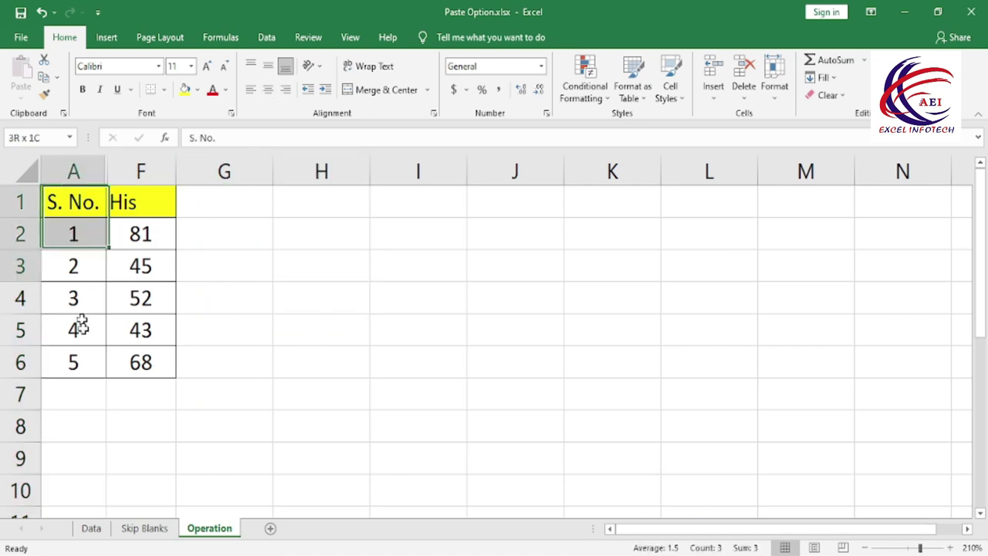
{"action": "left_click_drag", "start_coordinate": [141, 202], "coordinate": [139, 360]}
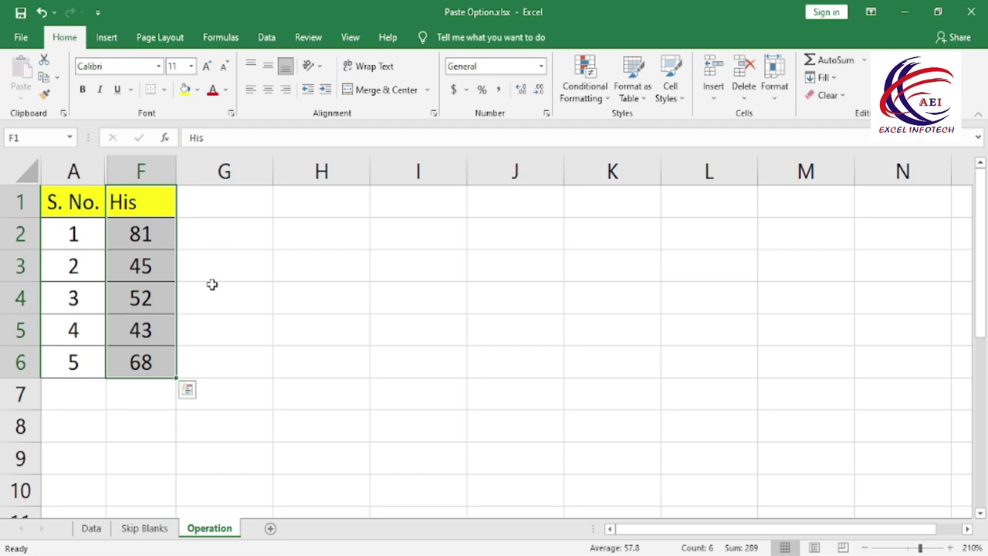
{"action": "left_click", "coordinate": [30, 171]}
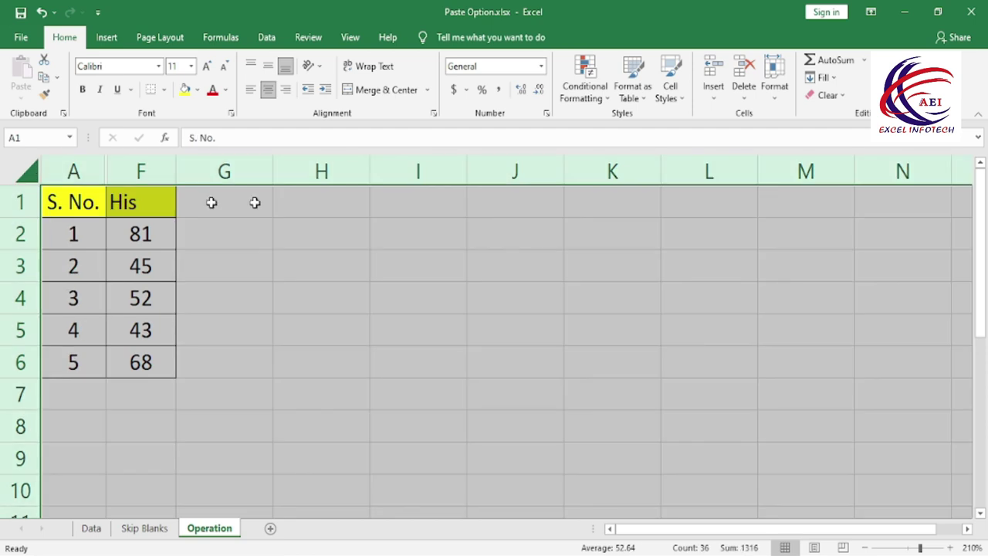
{"action": "left_click", "coordinate": [775, 97]}
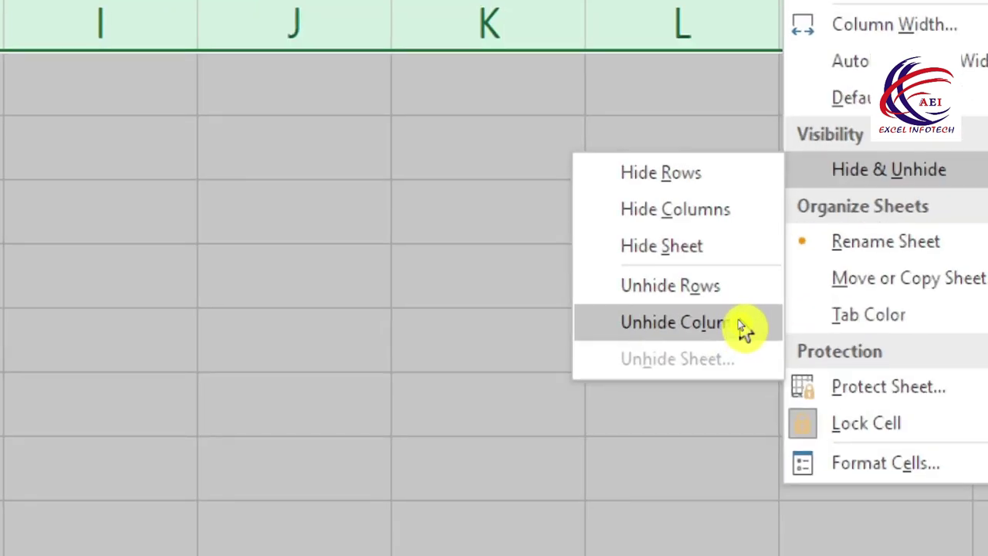
{"action": "left_click", "coordinate": [730, 322]}
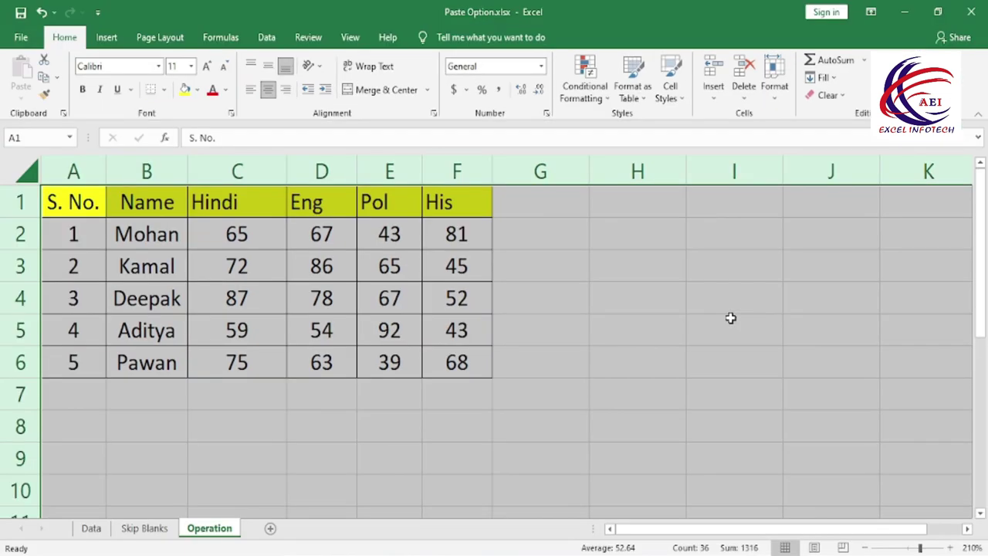
{"action": "left_click", "coordinate": [463, 308]}
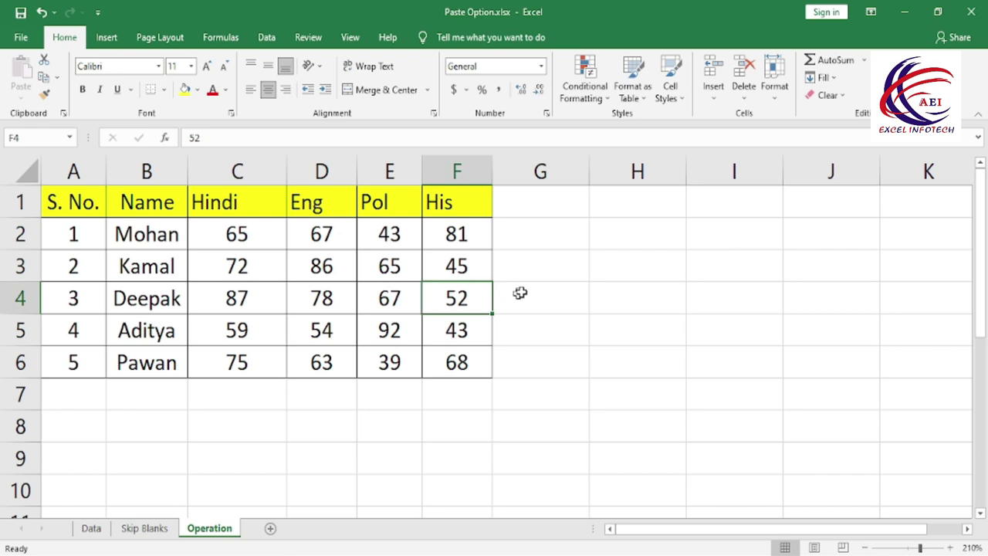
{"action": "left_click", "coordinate": [401, 420]}
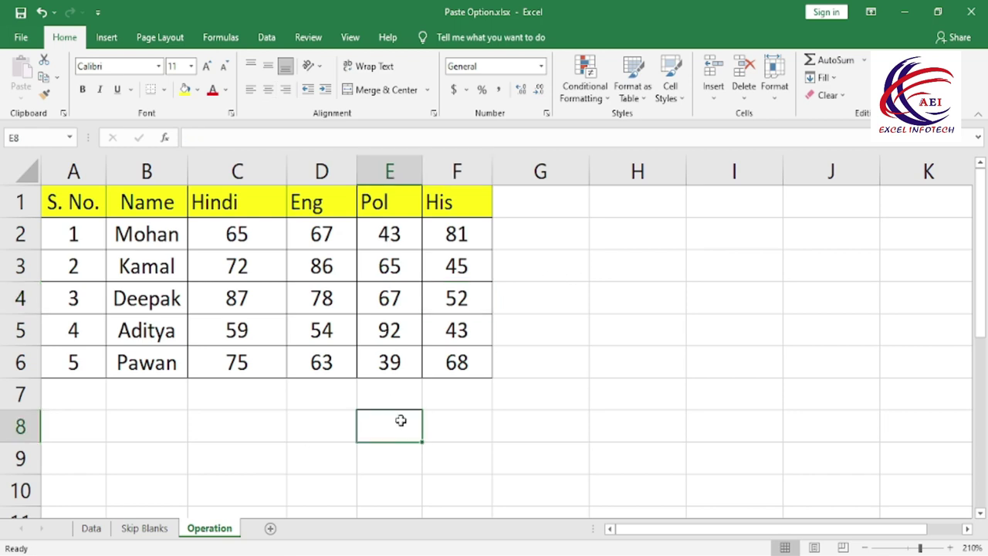
{"action": "left_click", "coordinate": [776, 85]}
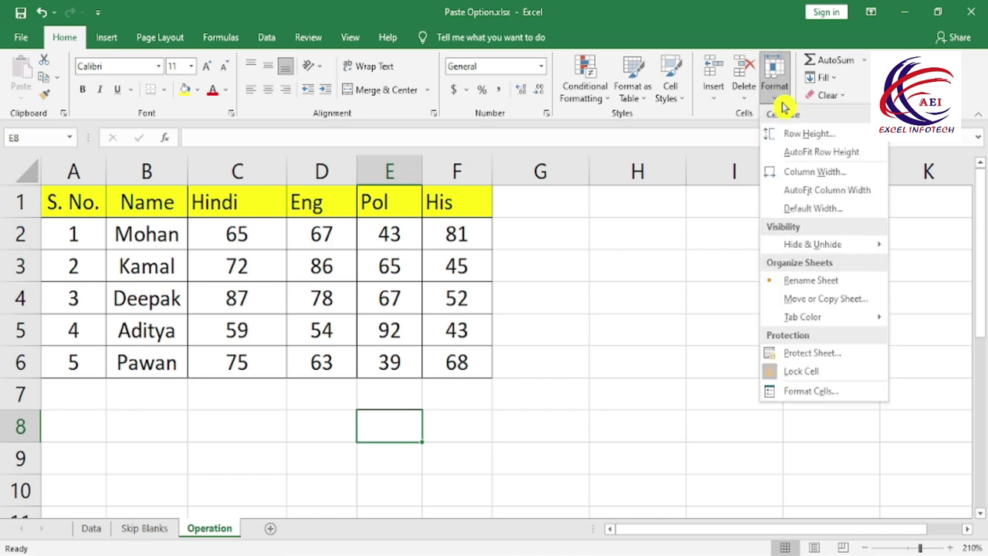
{"action": "mouse_move", "coordinate": [812, 244]}
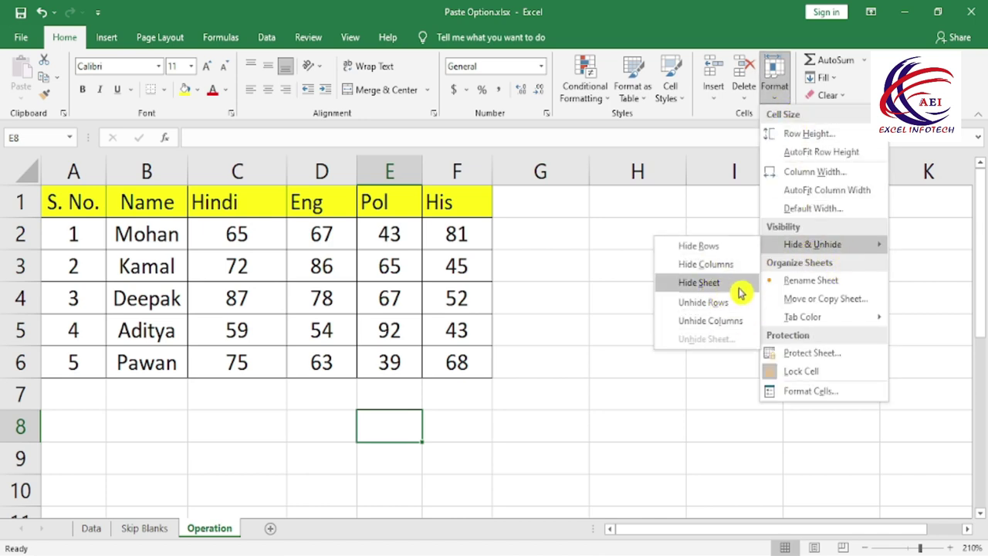
{"action": "left_click", "coordinate": [730, 284]}
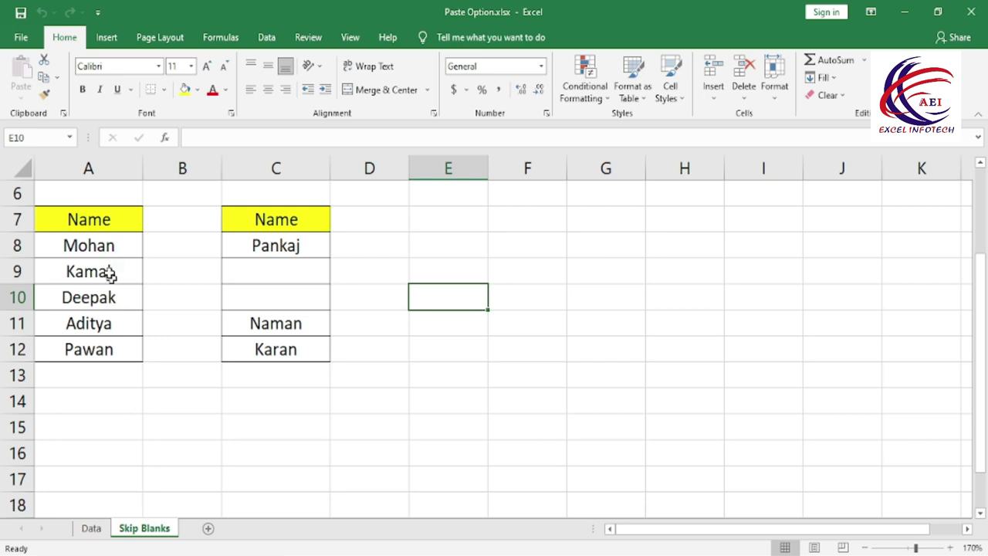
{"action": "left_click", "coordinate": [91, 528]}
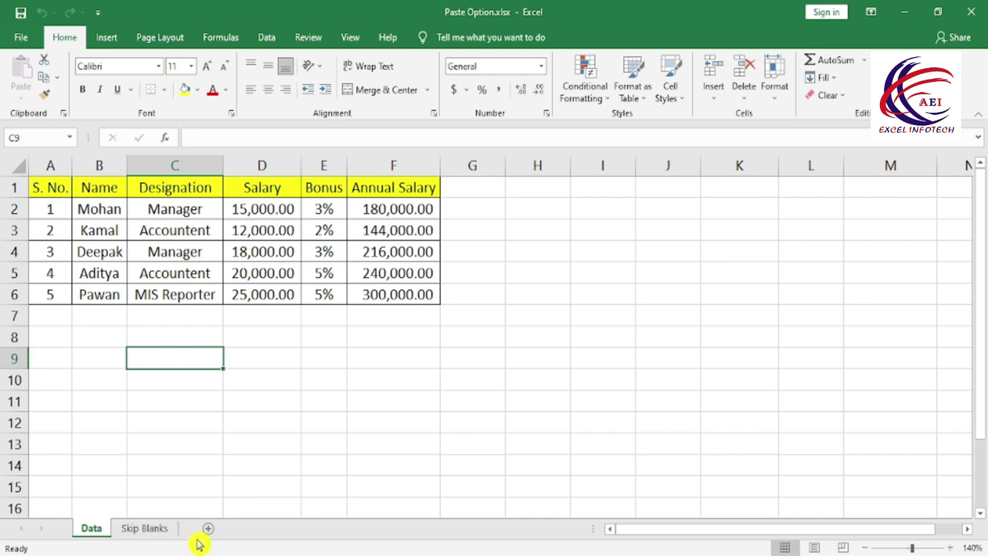
{"action": "left_click", "coordinate": [174, 527]}
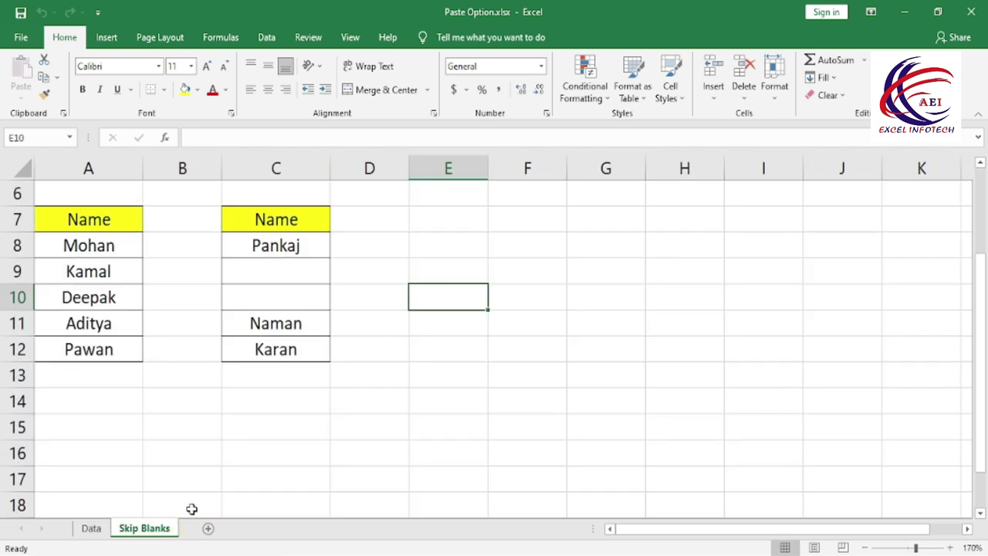
{"action": "left_click", "coordinate": [777, 105]}
{"action": "mouse_move", "coordinate": [892, 150]}
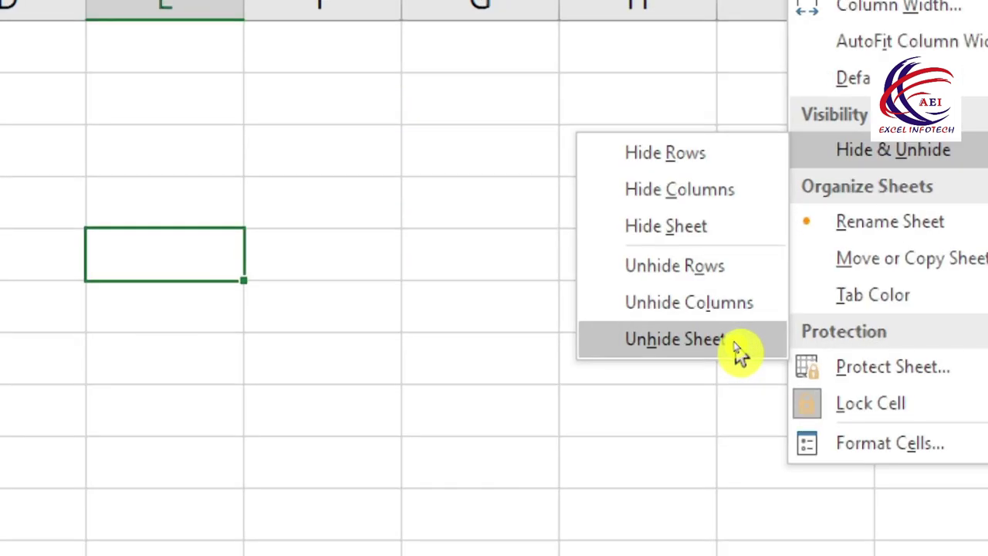
{"action": "left_click", "coordinate": [728, 341]}
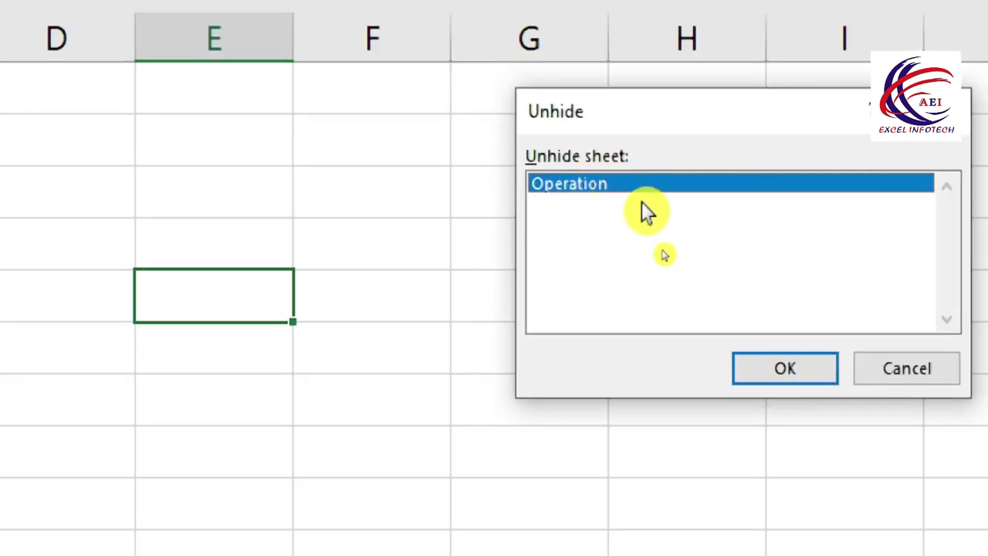
{"action": "left_click_drag", "start_coordinate": [720, 97], "coordinate": [540, 125]}
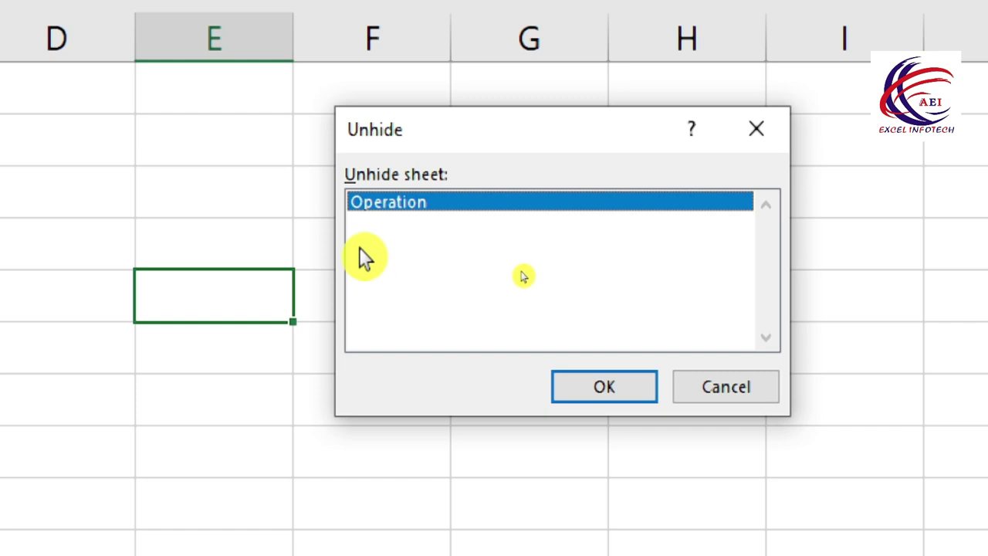
{"action": "left_click", "coordinate": [599, 393]}
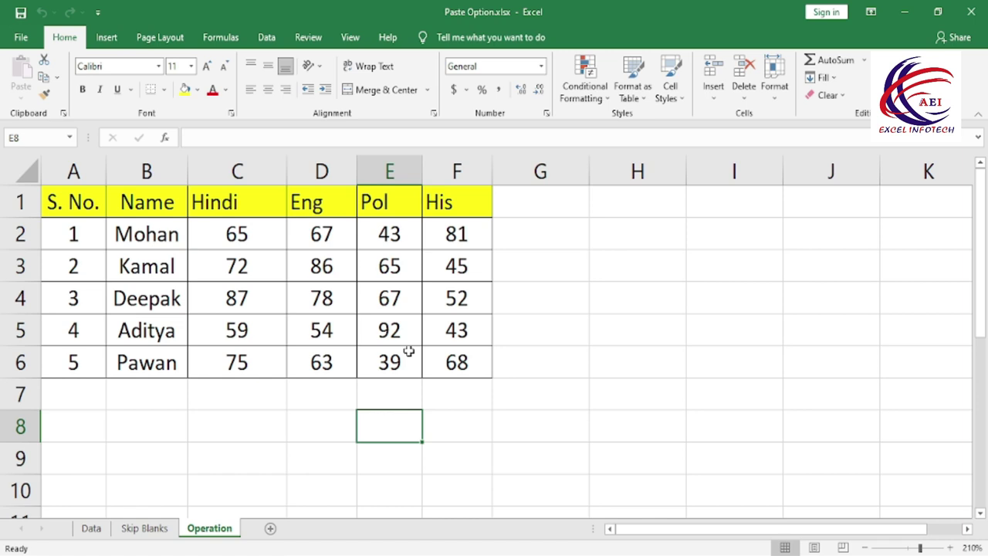
- Rename the Operation sheet to 'Data 2' via Format > Rename Sheet
{"action": "left_click", "coordinate": [777, 85]}
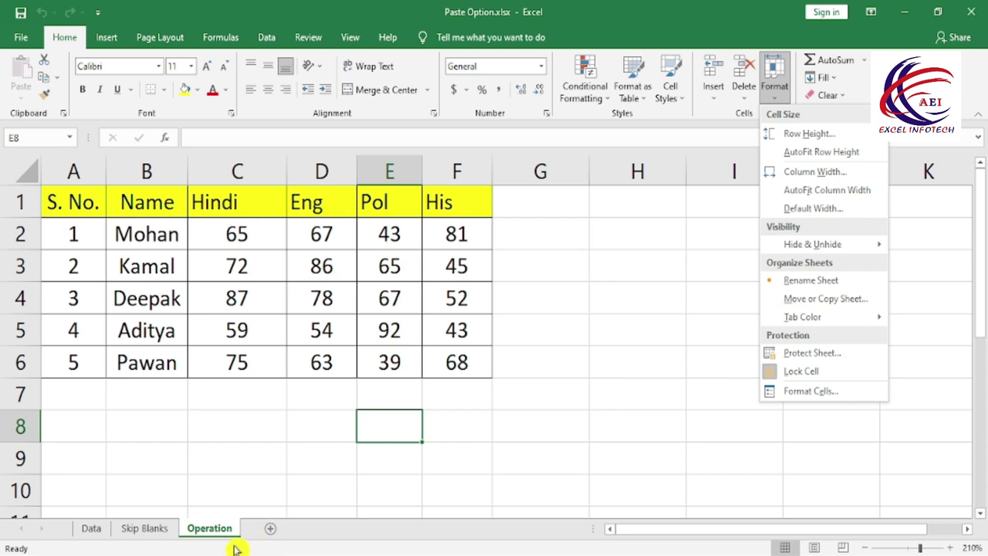
{"action": "left_click", "coordinate": [807, 352]}
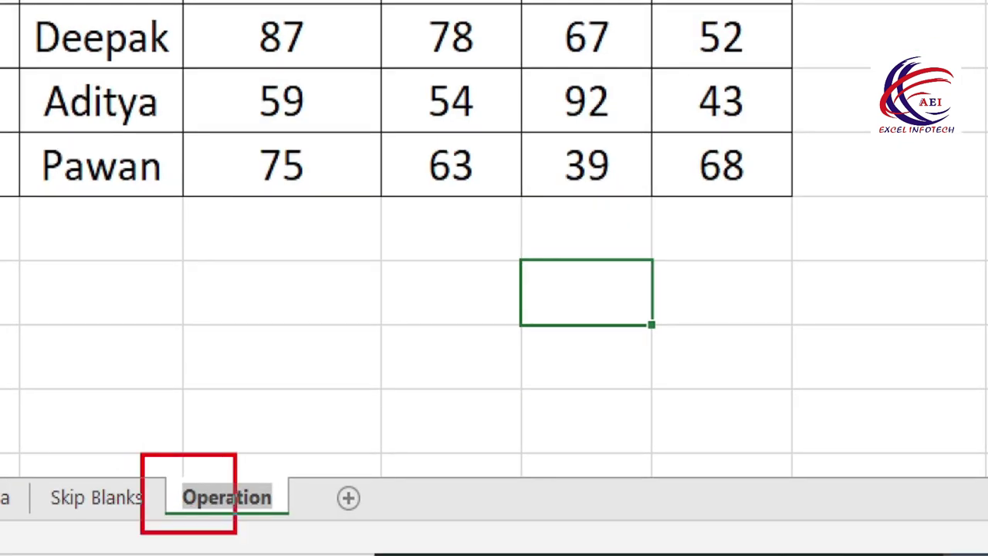
{"action": "left_click_drag", "start_coordinate": [236, 533], "coordinate": [308, 542]}
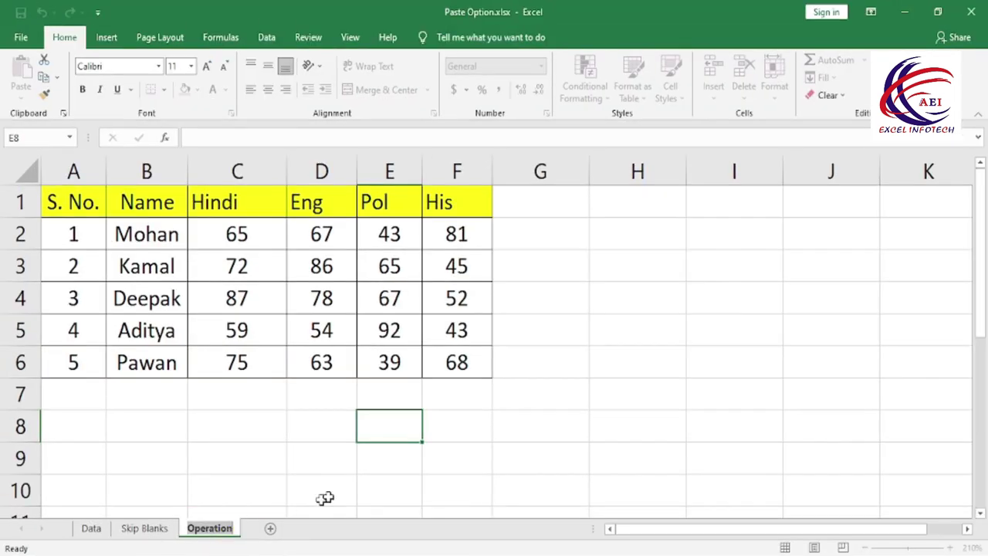
{"action": "key", "text": "alt+h"}
{"action": "key", "text": "o"}
{"action": "key", "text": "r"}
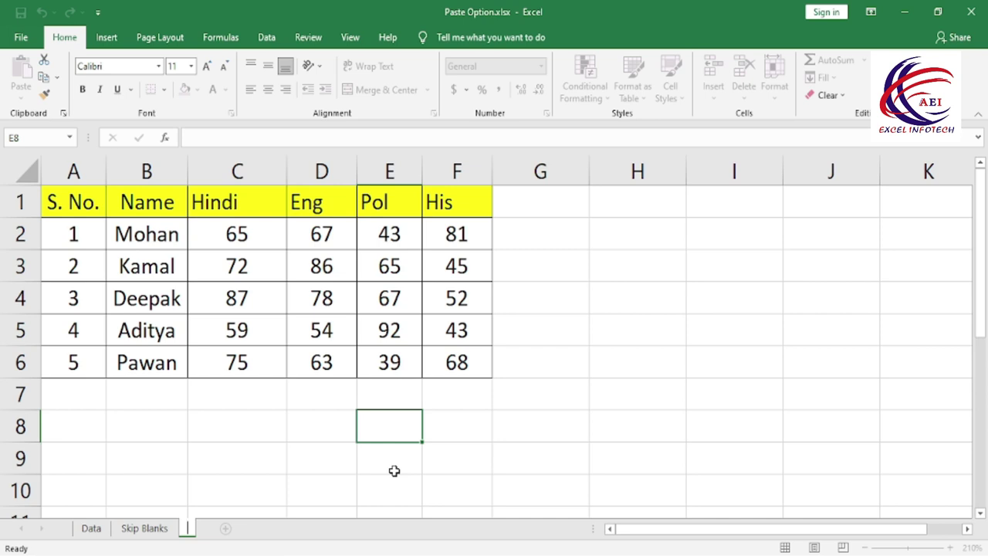
{"action": "type", "text": "Data 2"}
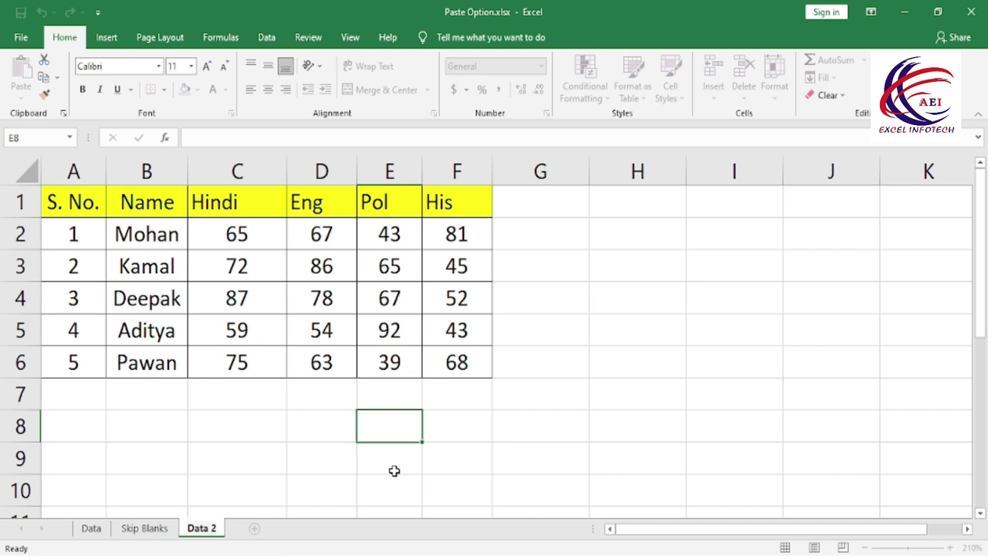
{"action": "key", "text": "Return"}
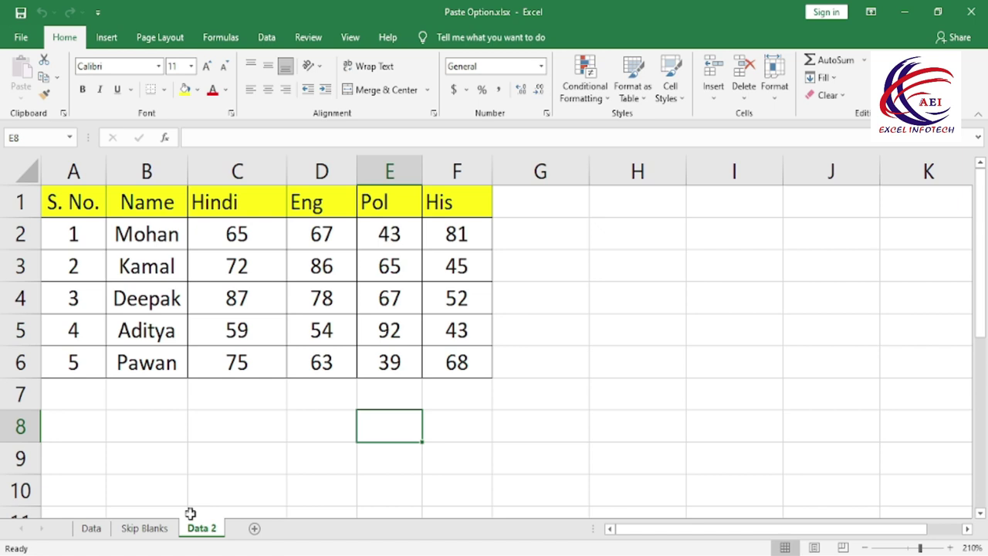
- Look over the Format options and the Data 2 sheet-tab menu without changing anything
{"action": "left_click", "coordinate": [774, 77]}
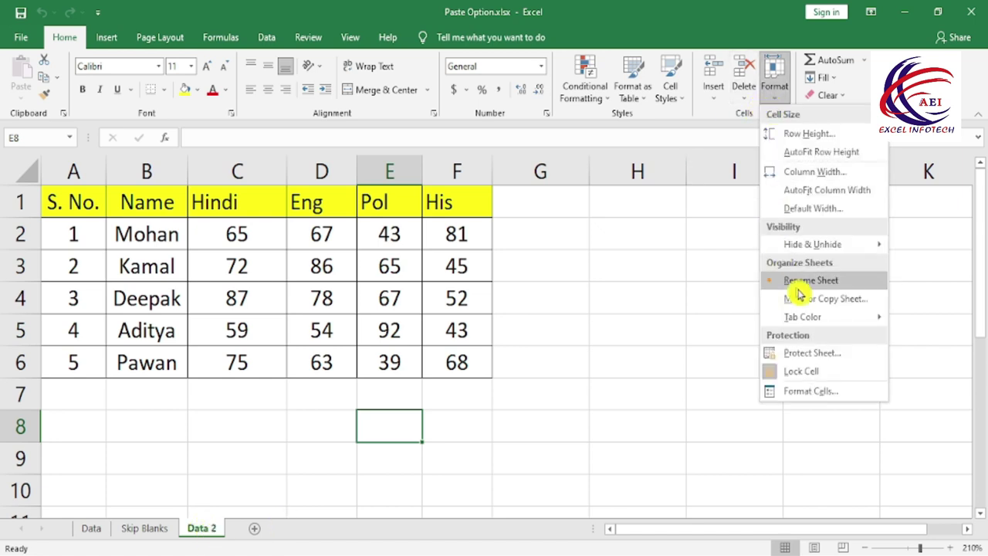
{"action": "left_click", "coordinate": [307, 444]}
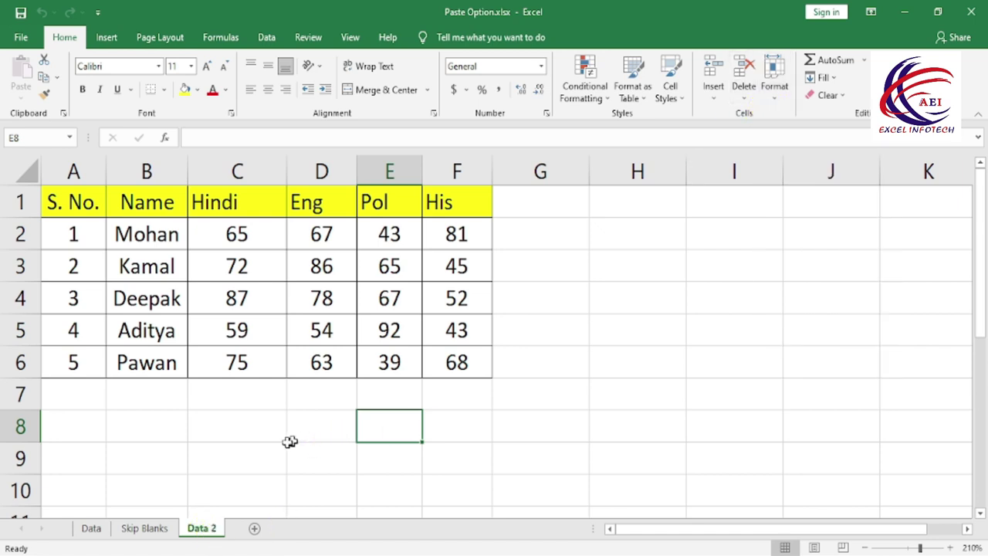
{"action": "right_click", "coordinate": [205, 529]}
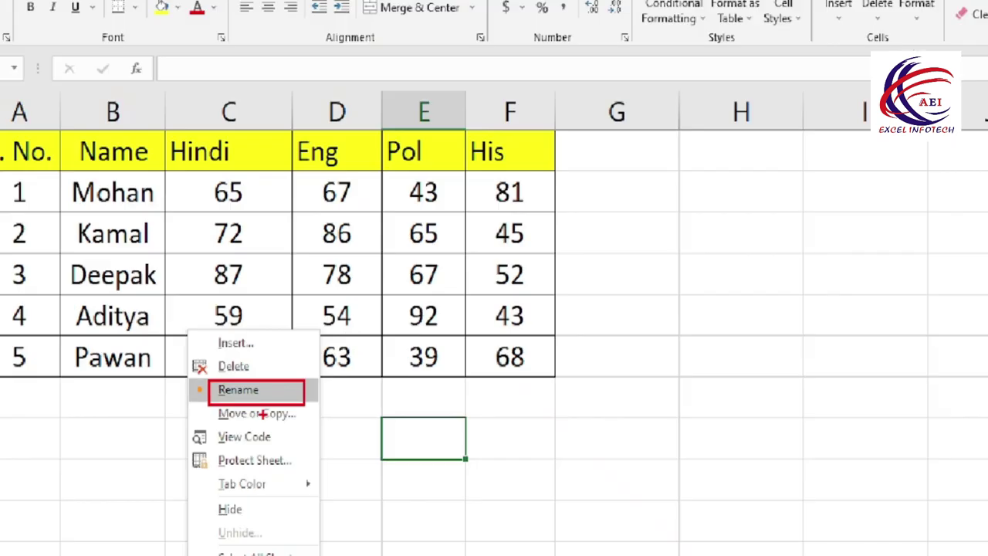
{"action": "left_click", "coordinate": [257, 396]}
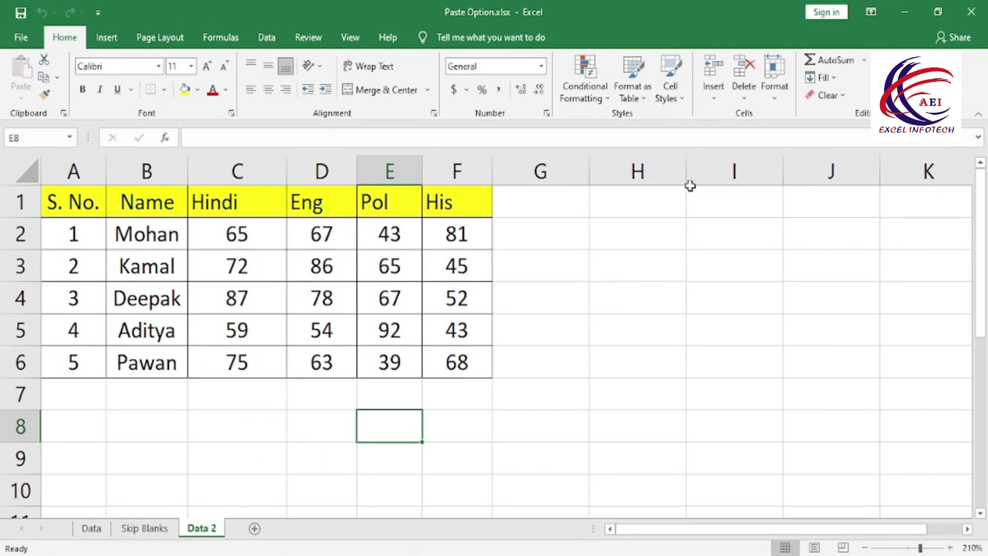
{"action": "left_click", "coordinate": [776, 100]}
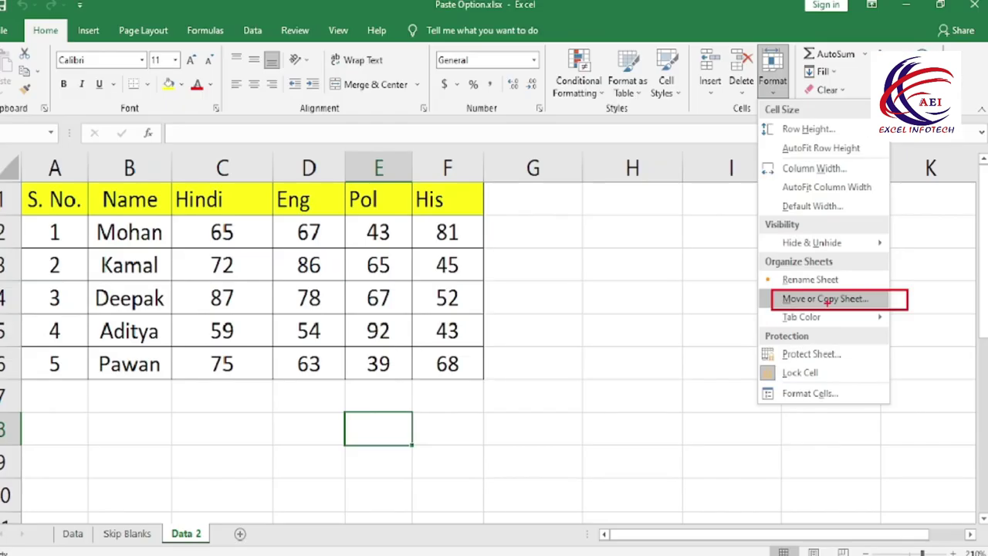
- Move the Data 2 sheet before the Data sheet using Move or Copy Sheet
{"action": "left_click", "coordinate": [816, 198]}
{"action": "left_click", "coordinate": [775, 81]}
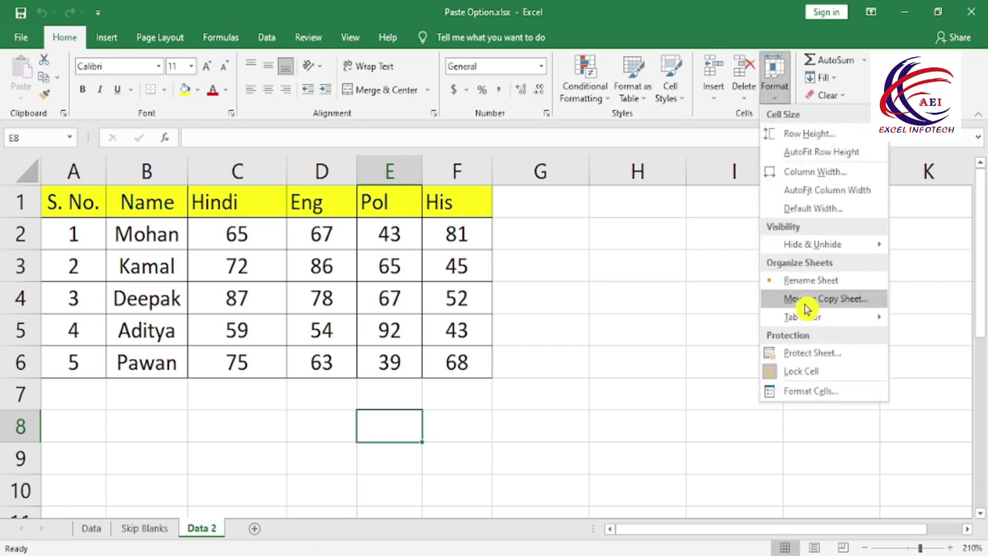
{"action": "left_click", "coordinate": [807, 299]}
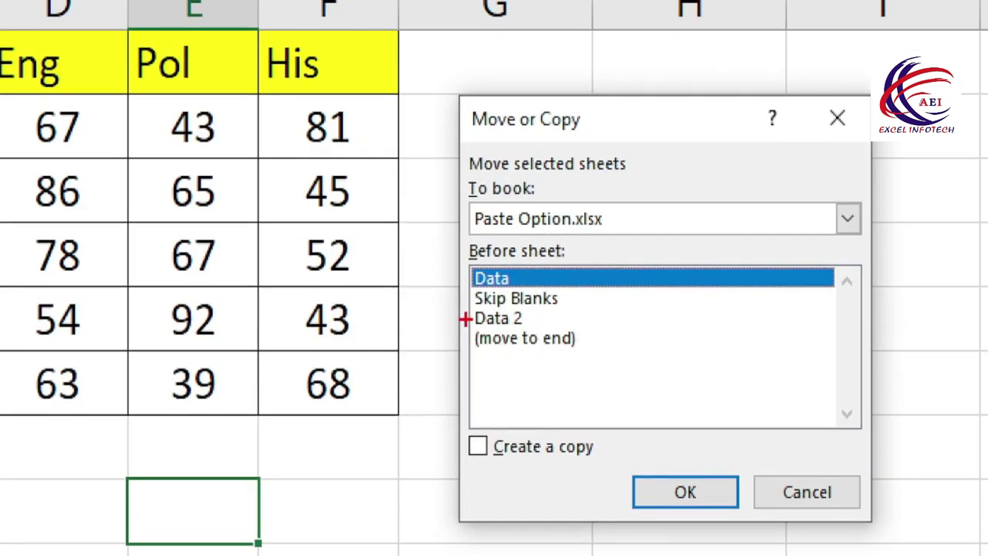
{"action": "left_click_drag", "start_coordinate": [452, 252], "coordinate": [568, 289]}
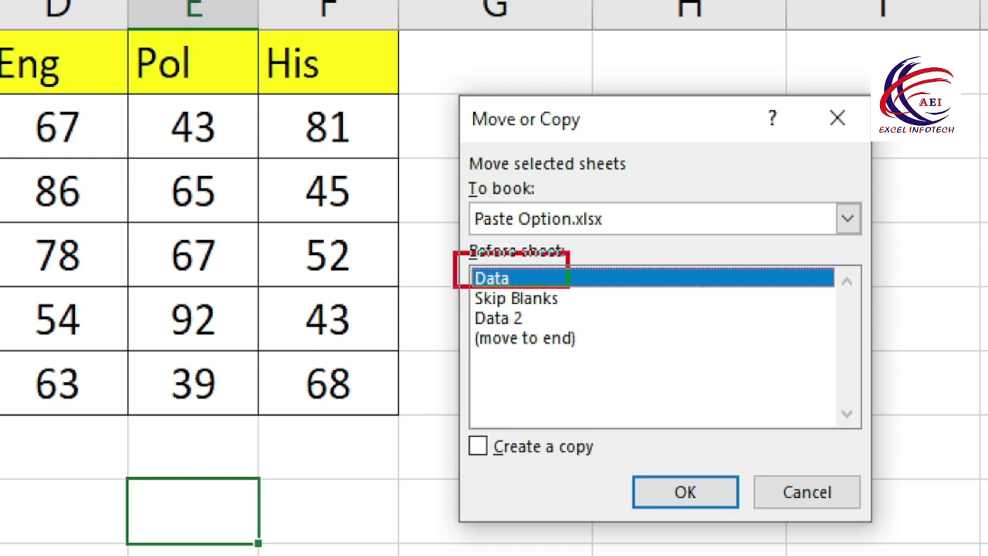
{"action": "left_click_drag", "start_coordinate": [457, 286], "coordinate": [588, 309]}
{"action": "left_click_drag", "start_coordinate": [454, 307], "coordinate": [545, 329]}
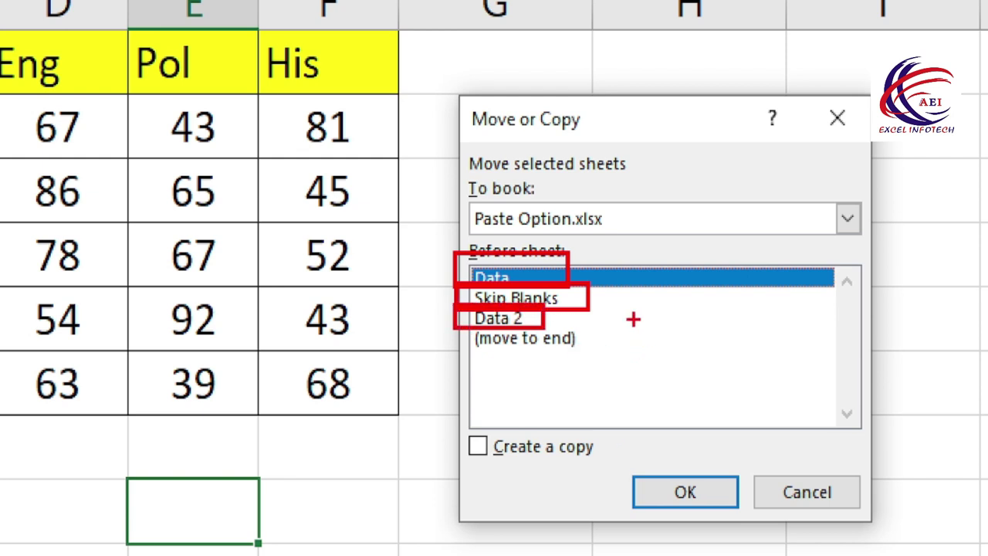
{"action": "left_click_drag", "start_coordinate": [605, 311], "coordinate": [469, 376]}
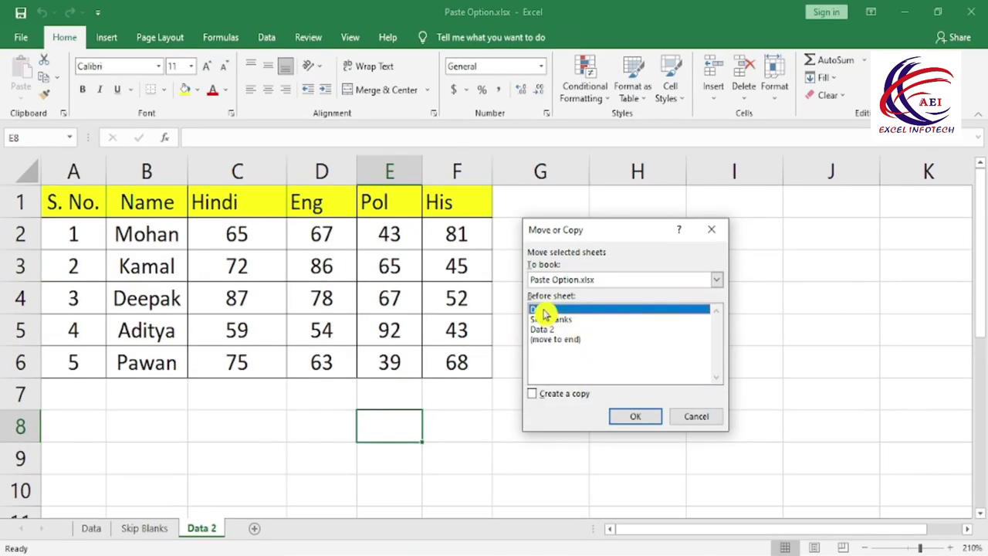
{"action": "left_click", "coordinate": [638, 418]}
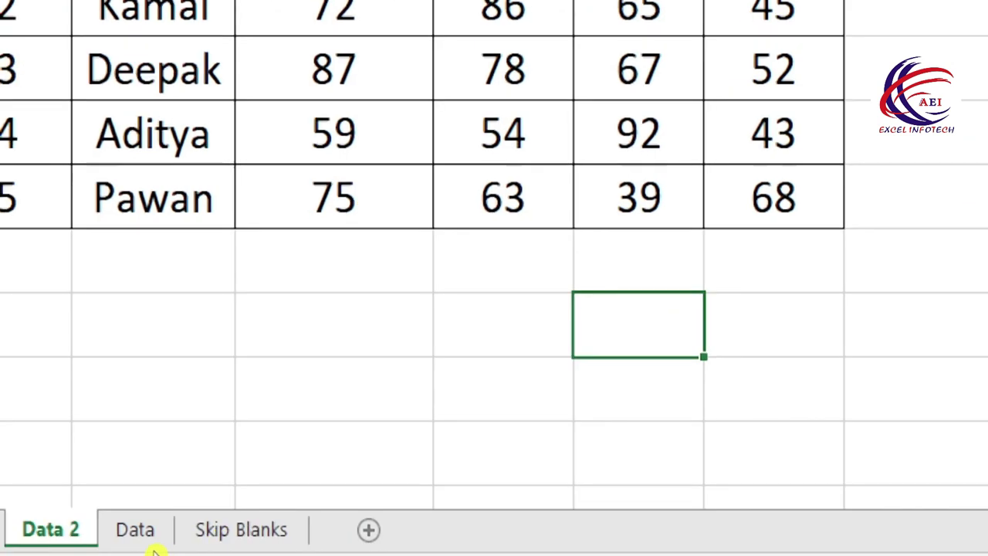
- Drag the Data 2 sheet tab to the end, after Skip Blanks
{"action": "left_click_drag", "start_coordinate": [23, 547], "coordinate": [99, 497]}
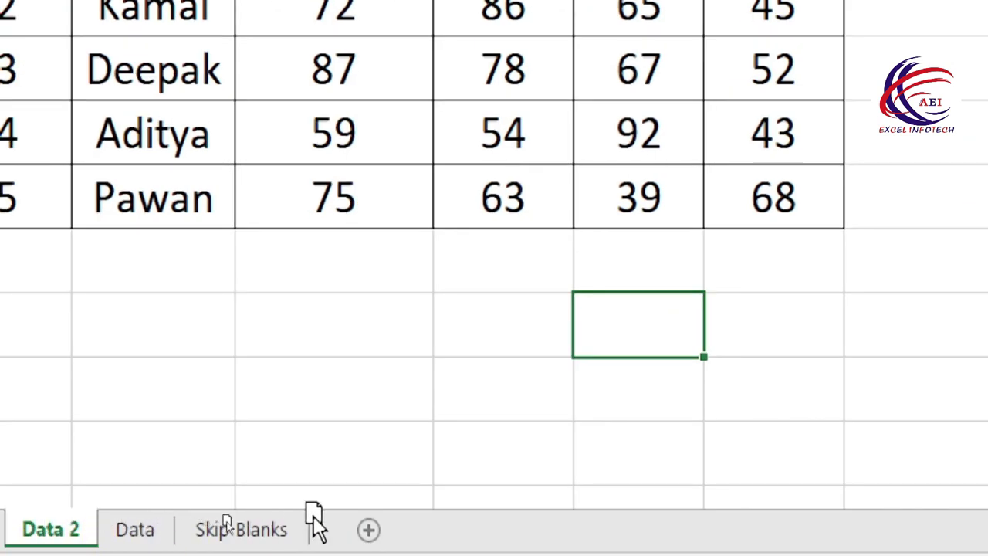
{"action": "mouse_move", "coordinate": [214, 500]}
{"action": "left_mouse_down"}
{"action": "mouse_move", "coordinate": [323, 518]}
{"action": "mouse_move", "coordinate": [325, 528]}
{"action": "left_mouse_up"}
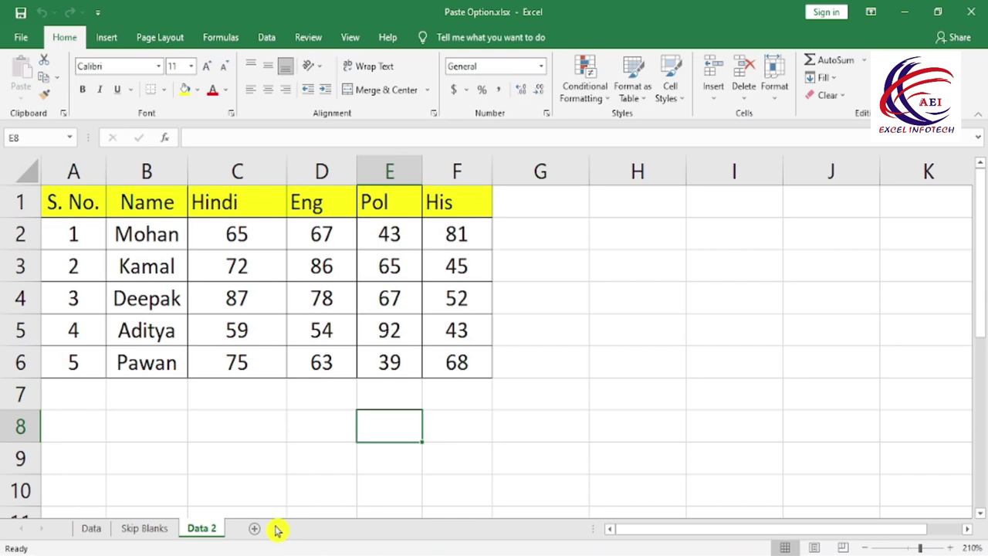
- Colour the Data 2 sheet tab yellow and switch sheets to see it
{"action": "left_click", "coordinate": [775, 82]}
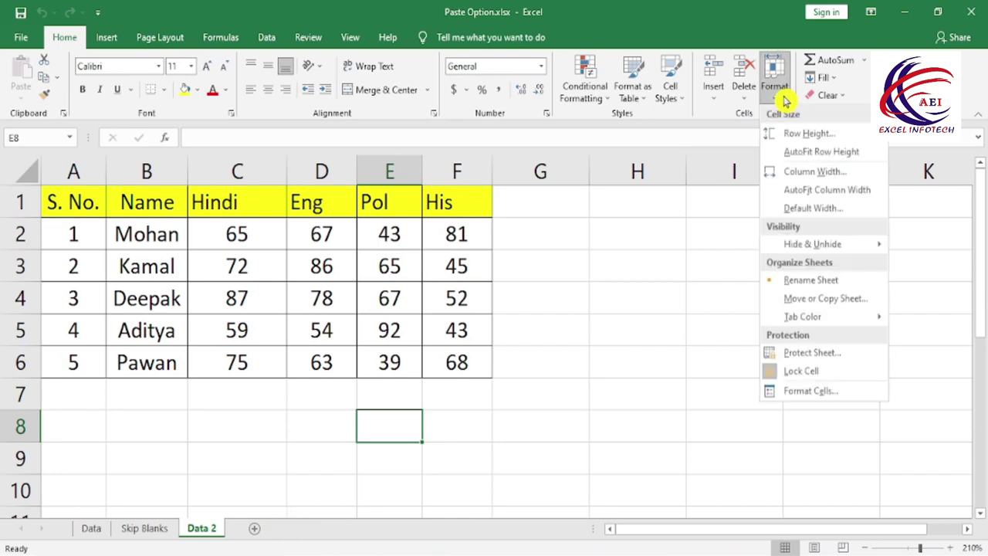
{"action": "mouse_move", "coordinate": [802, 317]}
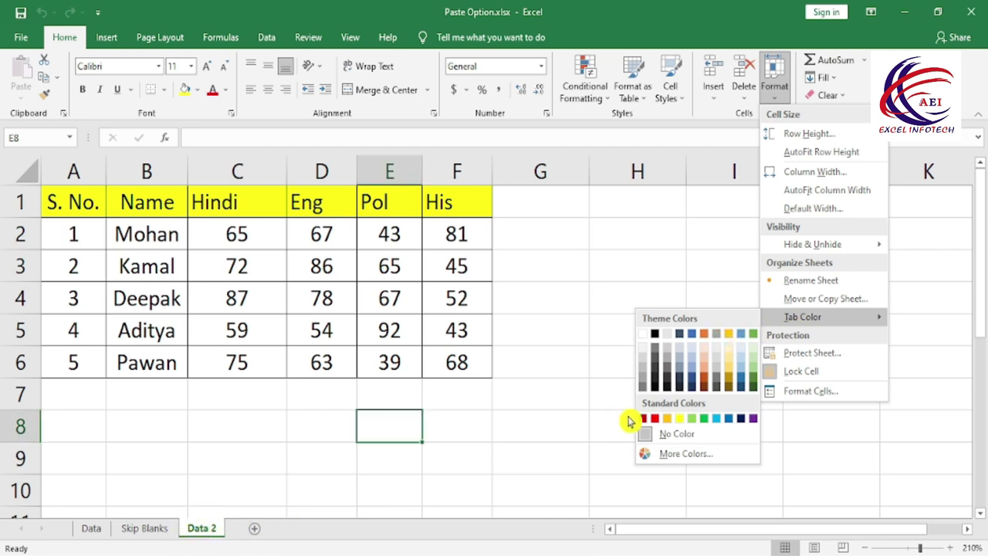
{"action": "left_click", "coordinate": [680, 423]}
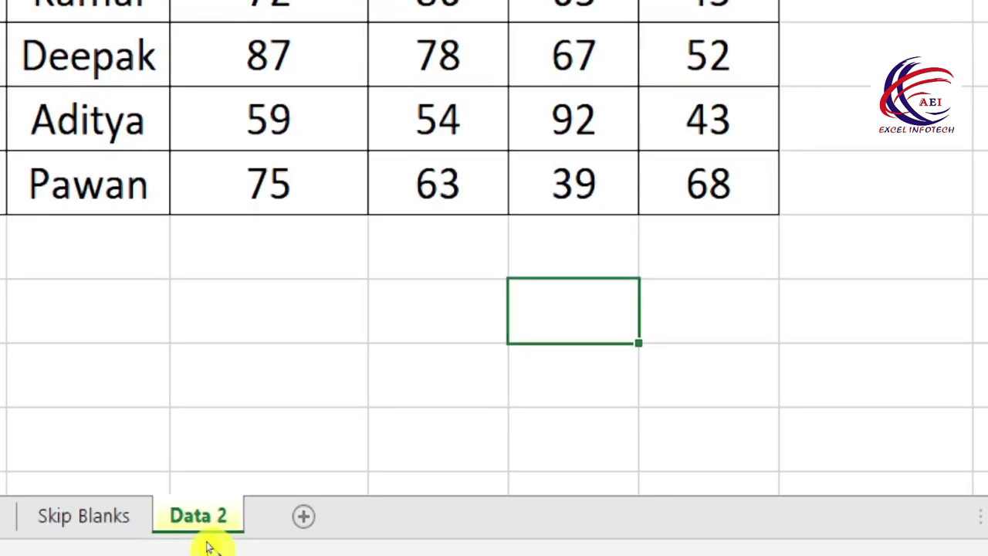
{"action": "left_click", "coordinate": [108, 519]}
{"action": "left_click", "coordinate": [198, 517]}
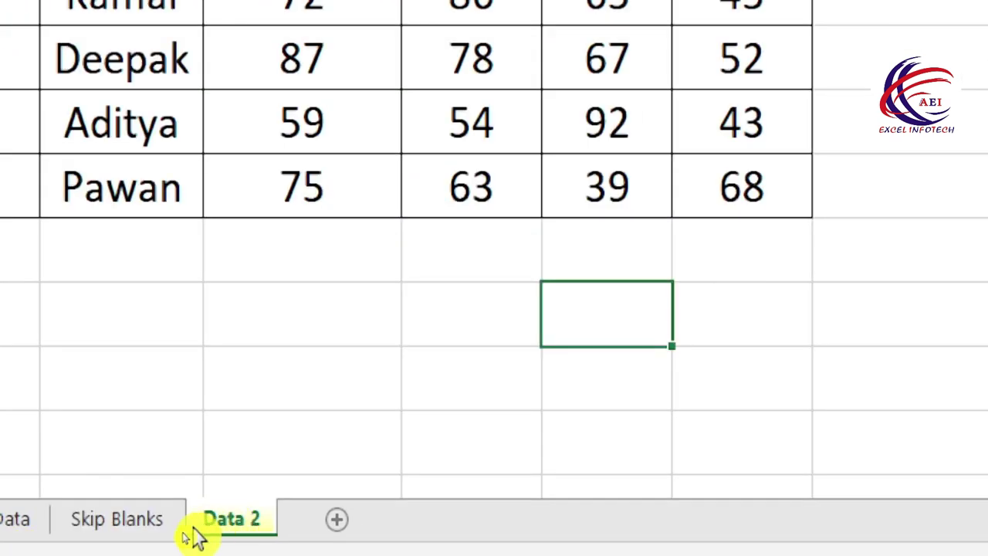
{"action": "left_click", "coordinate": [123, 519]}
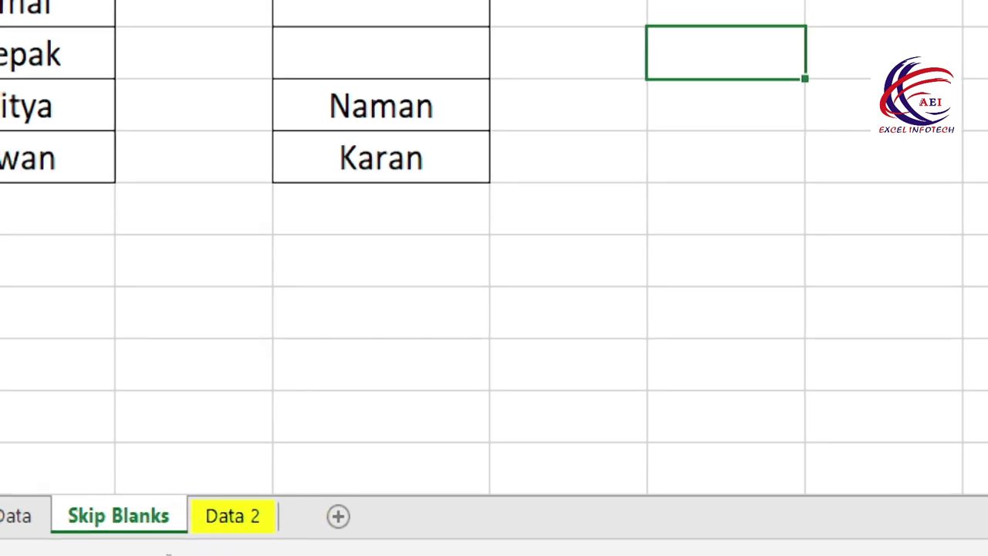
- Compare the tab colours across sheets, then return to the Data 2 sheet
{"action": "left_click", "coordinate": [236, 529]}
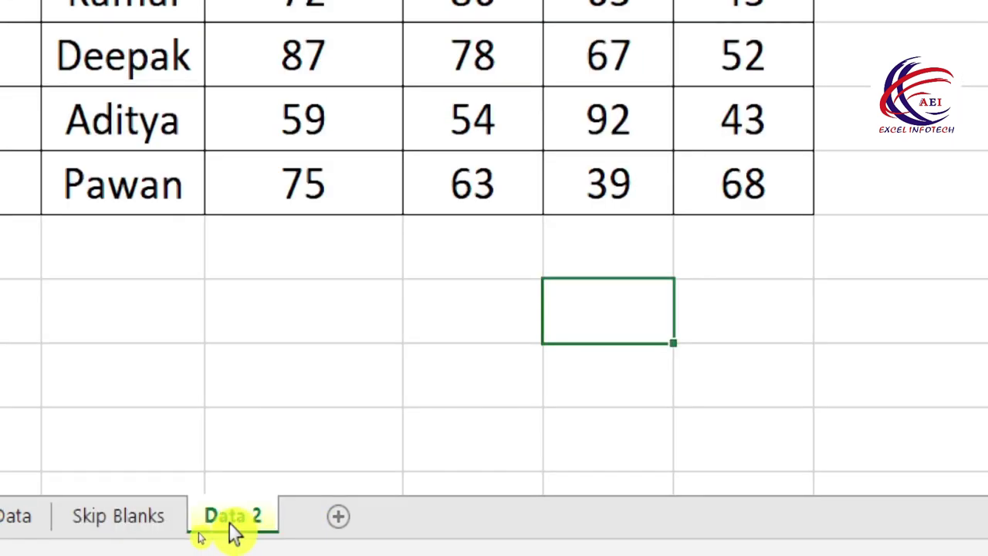
{"action": "left_click", "coordinate": [142, 528]}
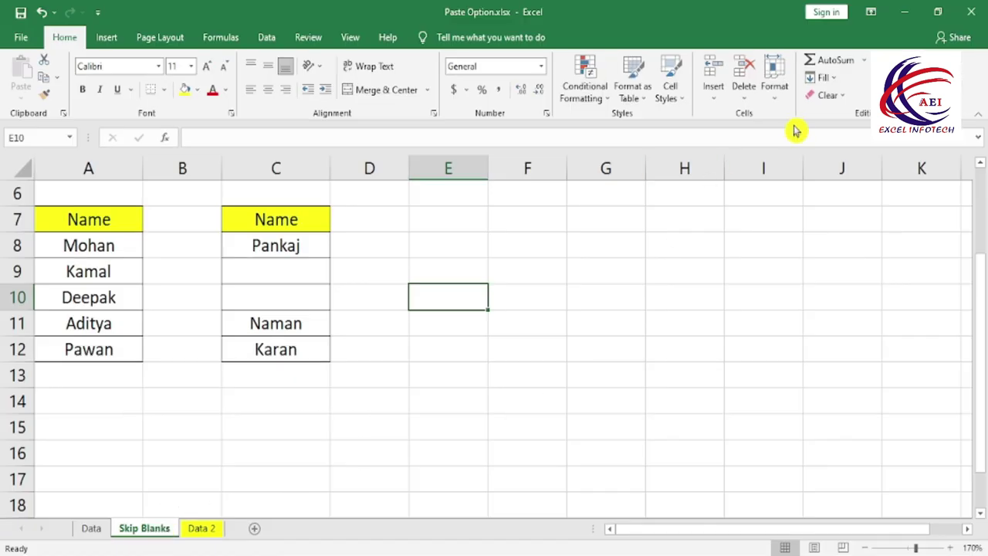
{"action": "left_click", "coordinate": [776, 96]}
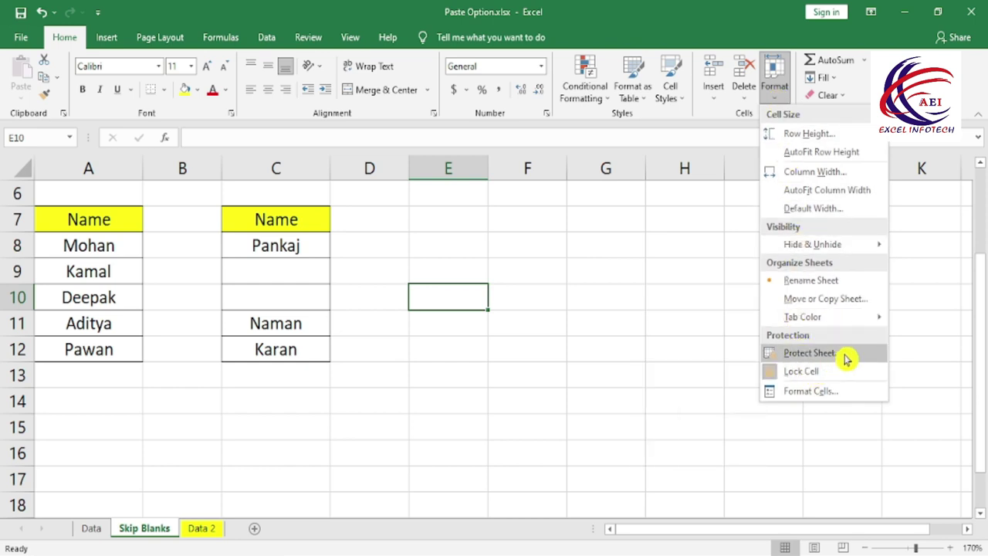
{"action": "left_click", "coordinate": [199, 529]}
{"action": "left_click", "coordinate": [199, 528]}
{"action": "left_click", "coordinate": [648, 531]}
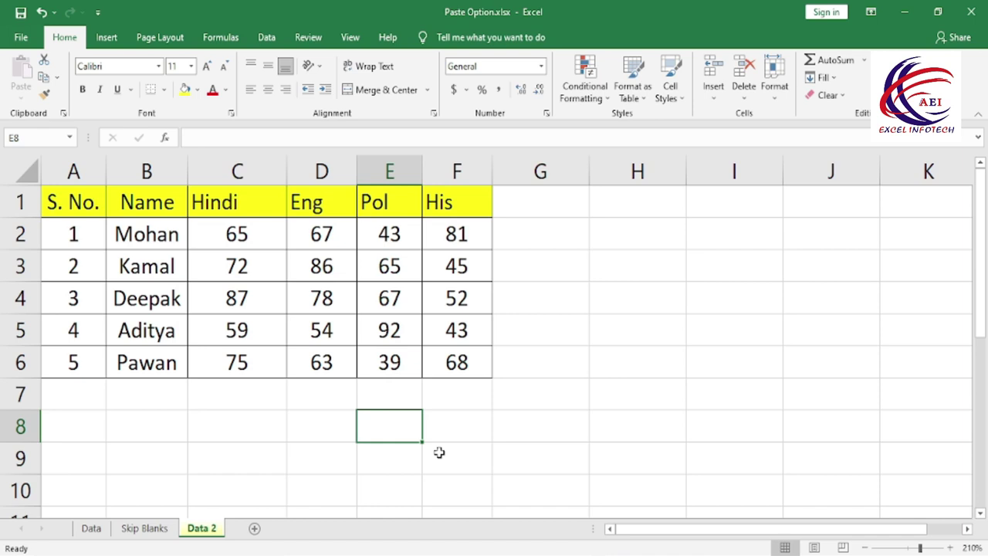
- Select A1:F6 and protect the Data 2 sheet with a password, confirming it twice
{"action": "left_click_drag", "start_coordinate": [73, 199], "coordinate": [457, 373]}
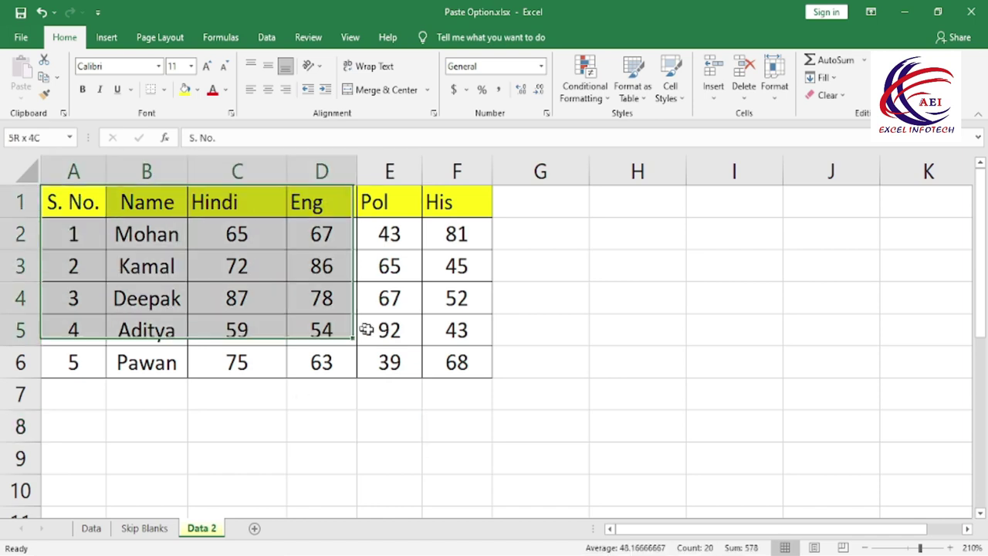
{"action": "left_click", "coordinate": [781, 101]}
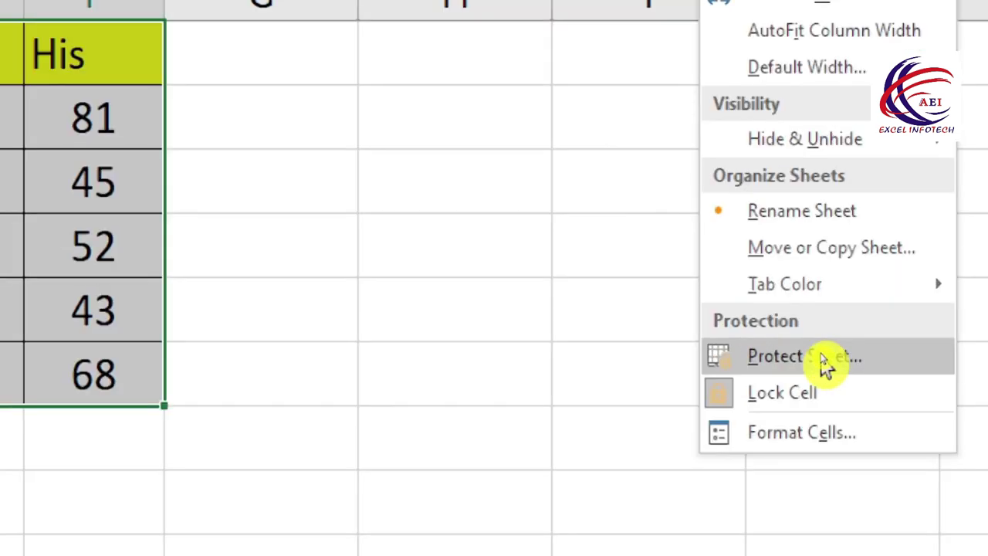
{"action": "left_click", "coordinate": [824, 361]}
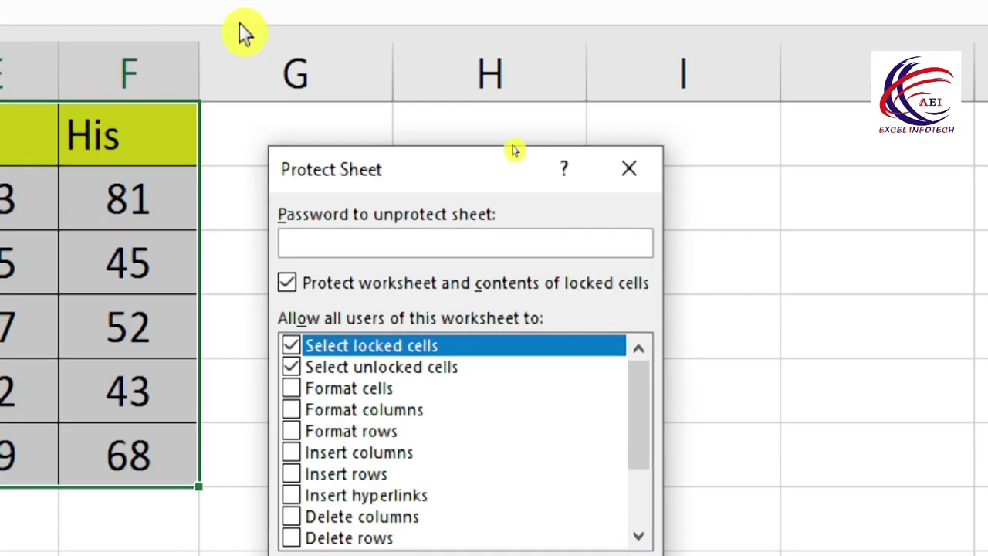
{"action": "left_click_drag", "start_coordinate": [415, 176], "coordinate": [420, 92]}
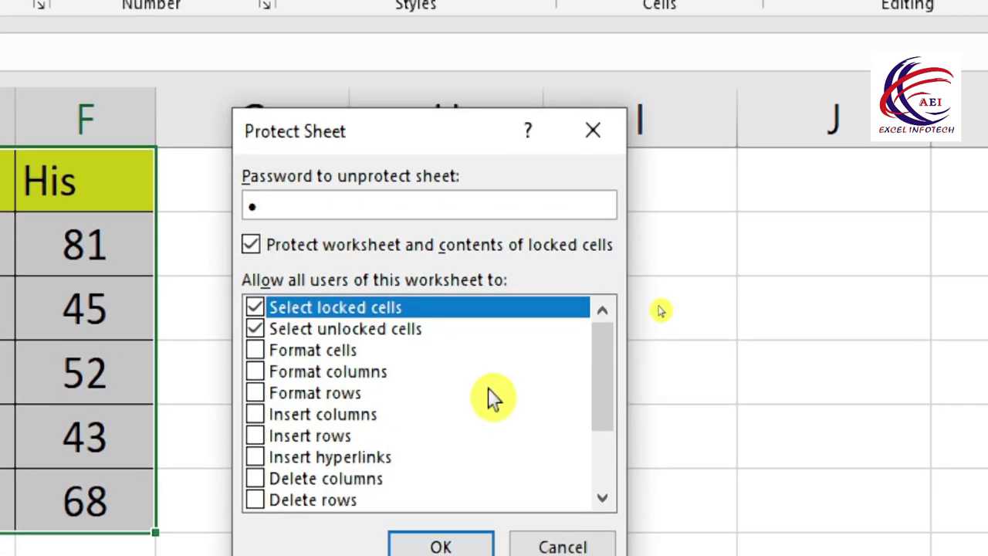
{"action": "key", "text": "Return"}
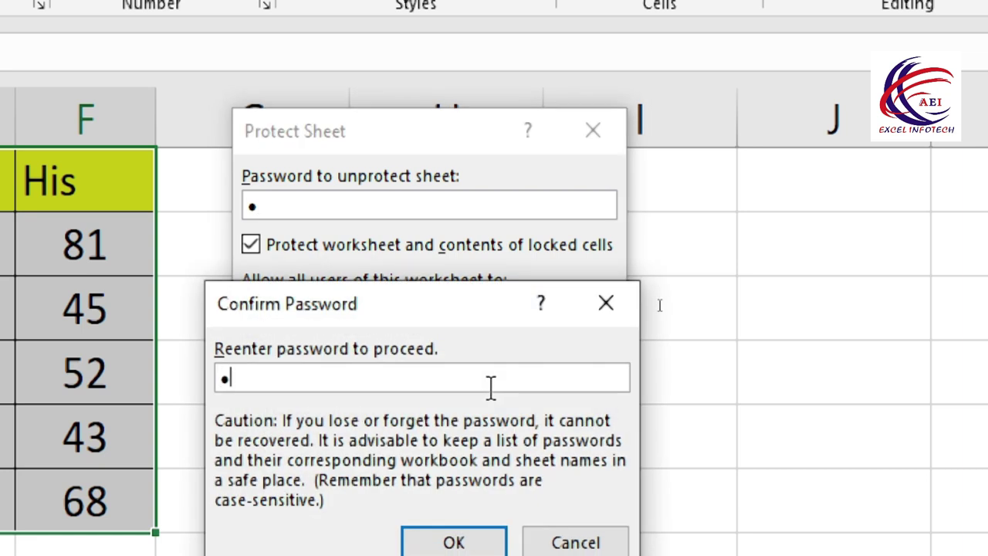
{"action": "key", "text": "Return"}
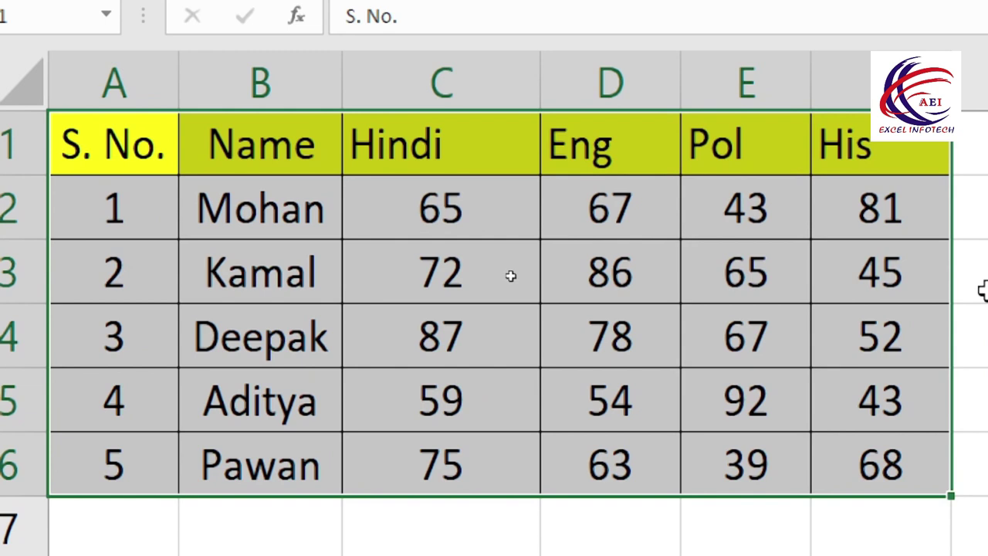
{"action": "left_click", "coordinate": [983, 290]}
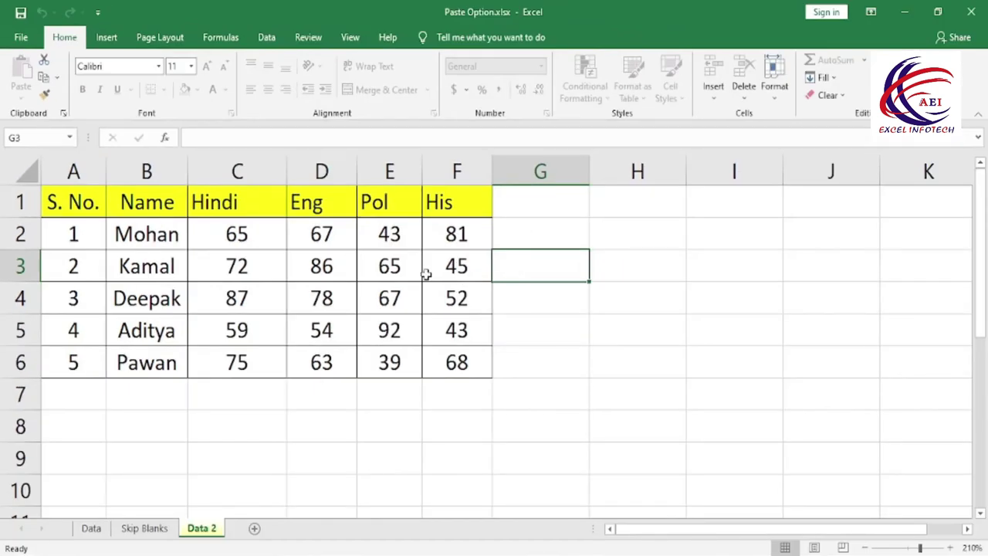
- Try editing locked cell E4, dismiss the protection warning, and select table ranges
{"action": "left_click", "coordinate": [371, 290]}
{"action": "double_click", "coordinate": [371, 289]}
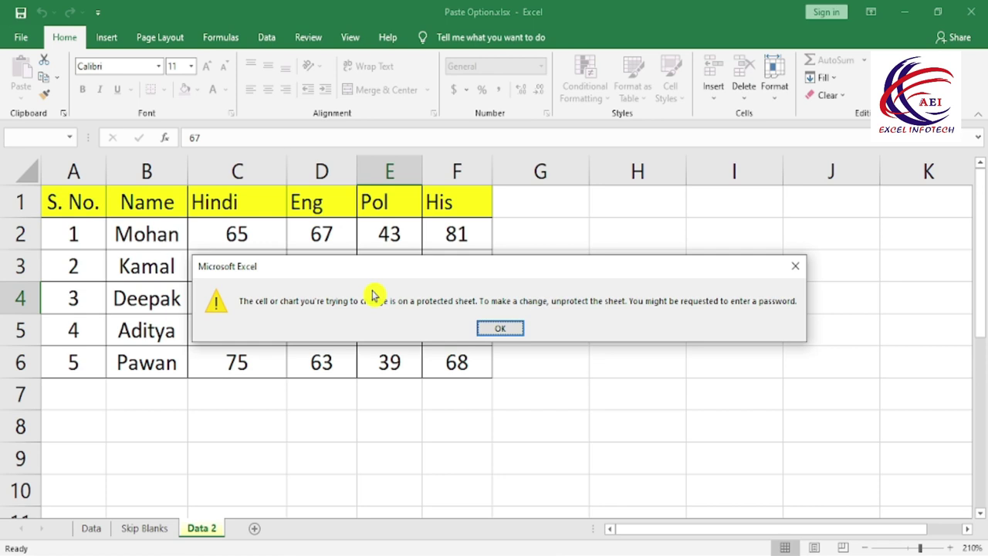
{"action": "key", "text": "Return"}
{"action": "left_click", "coordinate": [163, 285]}
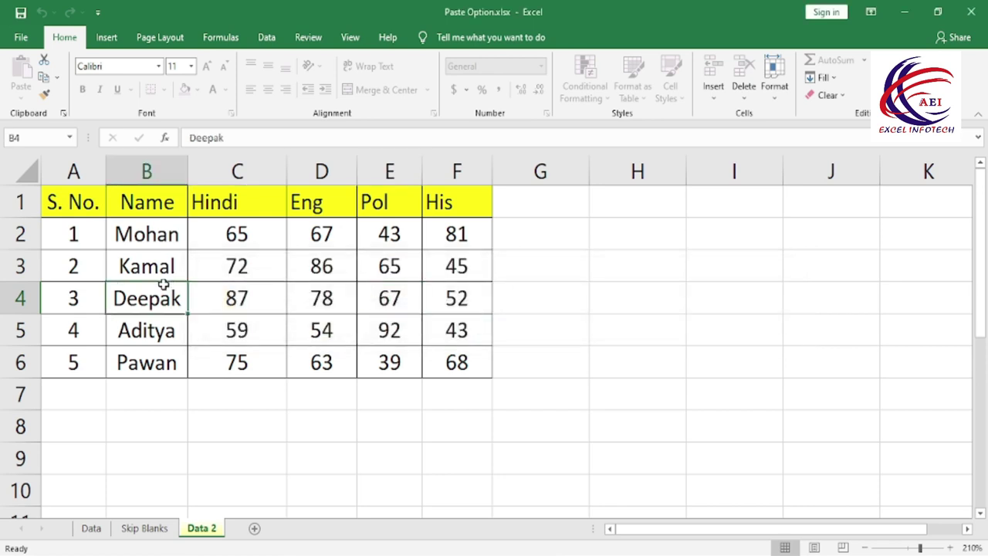
{"action": "key", "text": "Down"}
{"action": "key", "text": "Right"}
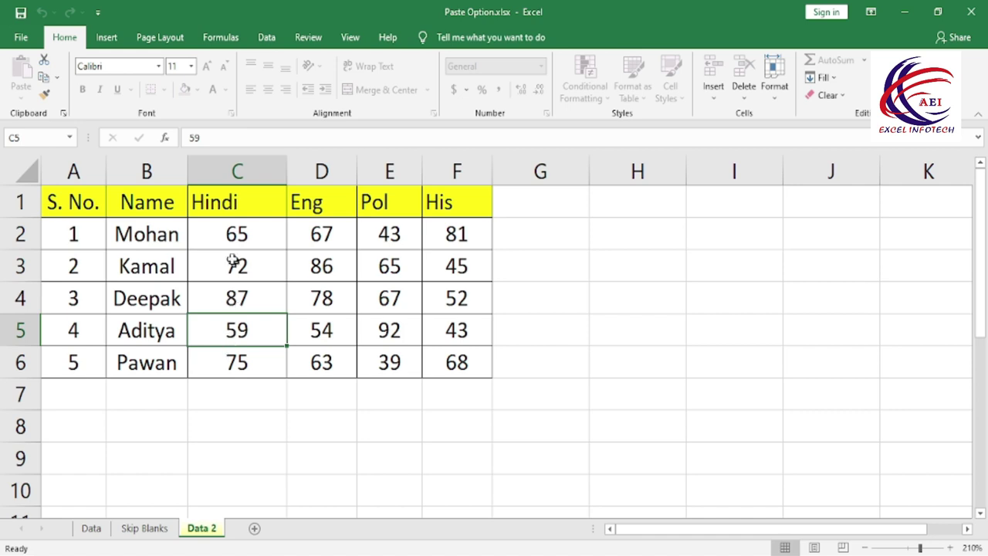
{"action": "left_click_drag", "start_coordinate": [224, 236], "coordinate": [432, 367]}
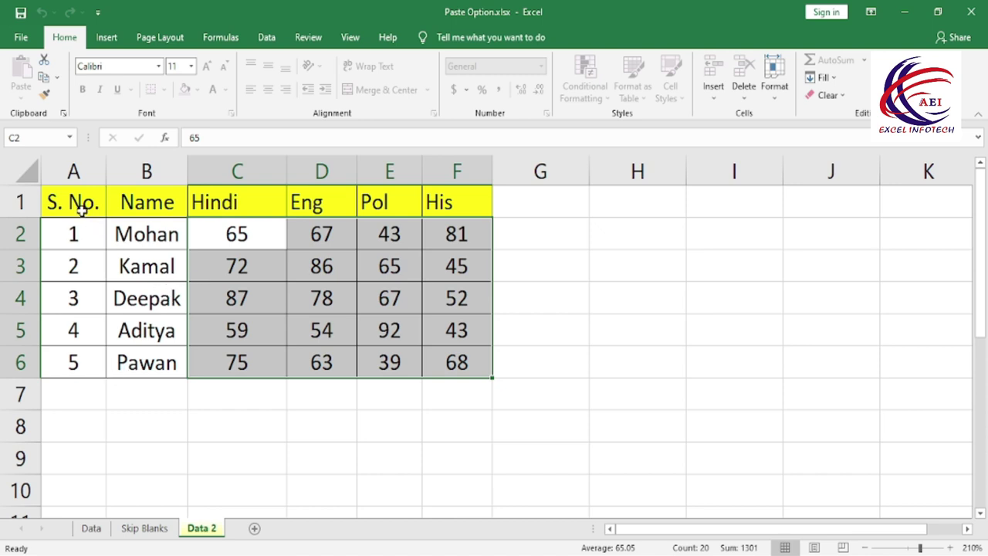
{"action": "left_click_drag", "start_coordinate": [81, 210], "coordinate": [467, 390]}
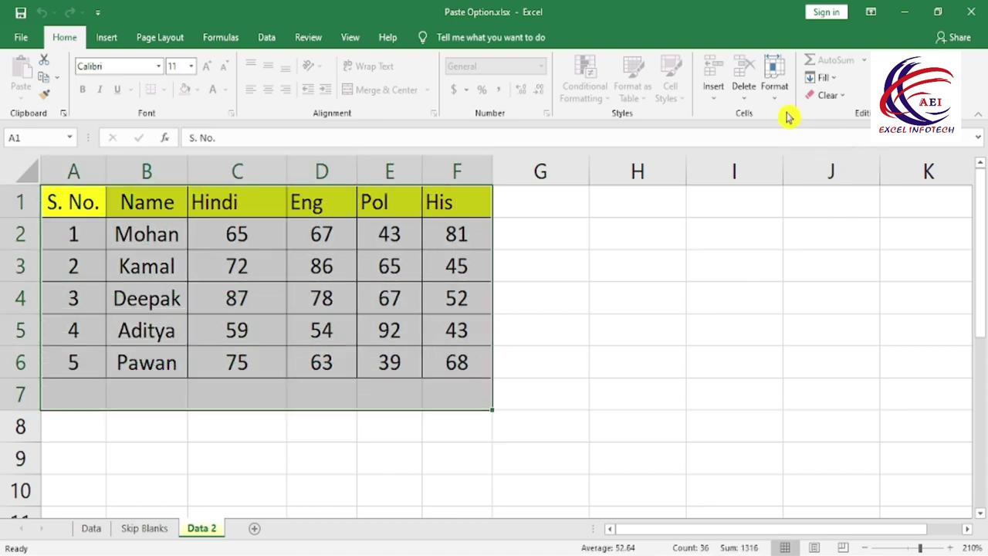
- Unprotect the Data 2 sheet by entering its password, then deselect the table
{"action": "left_click", "coordinate": [776, 77]}
{"action": "left_click", "coordinate": [823, 360]}
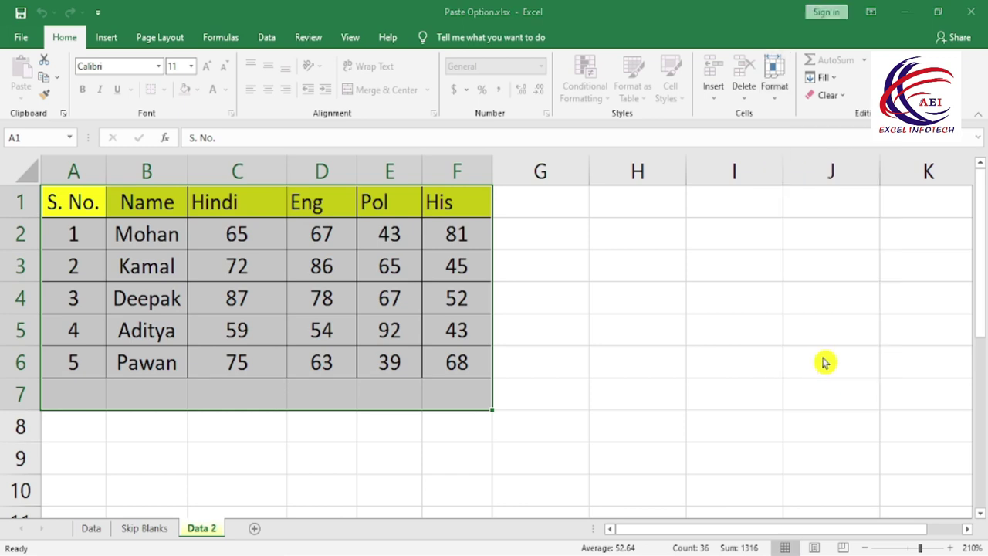
{"action": "type", "text": "1"}
{"action": "key", "text": "Return"}
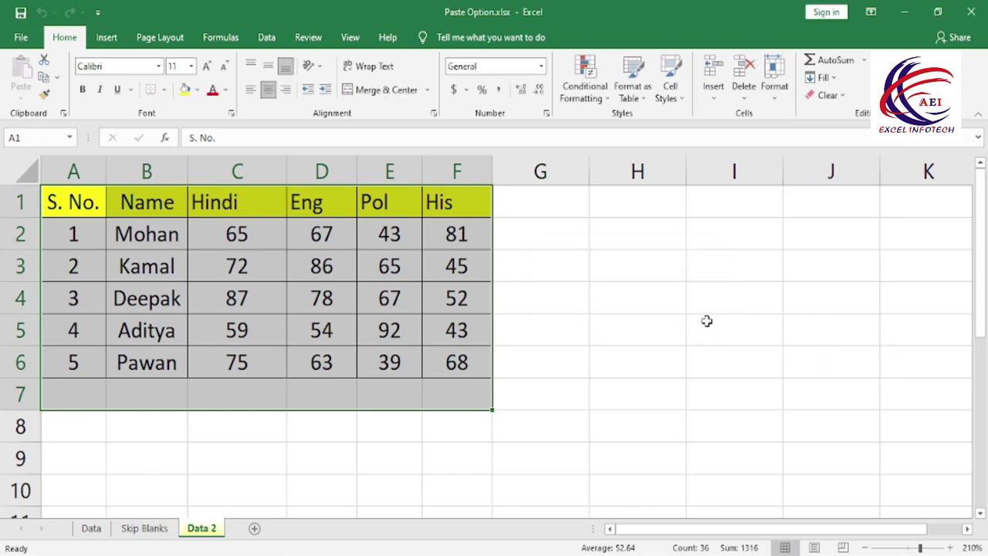
{"action": "left_click", "coordinate": [705, 321]}
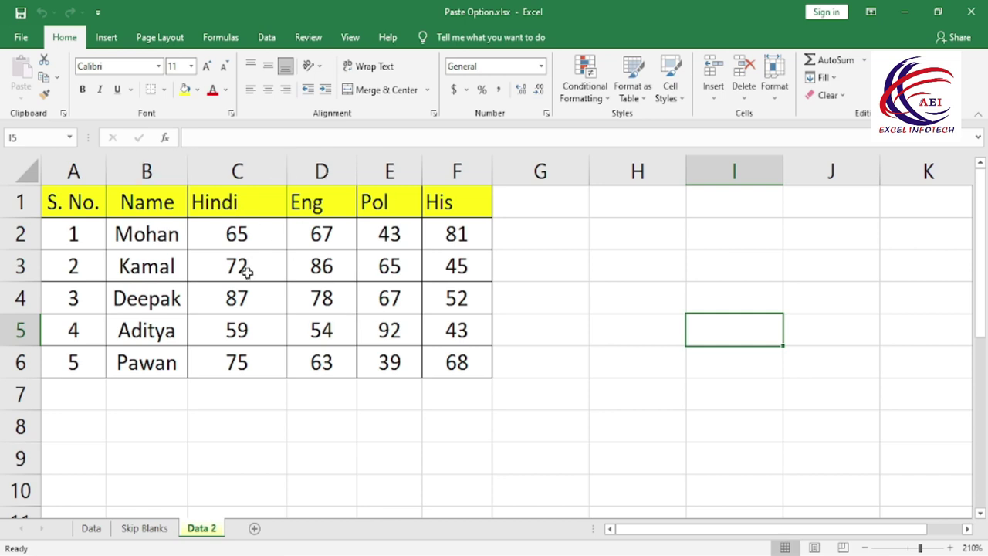
- Unlock the mark cells C2:F6 using Format > Lock Cell
{"action": "left_click_drag", "start_coordinate": [220, 234], "coordinate": [438, 366]}
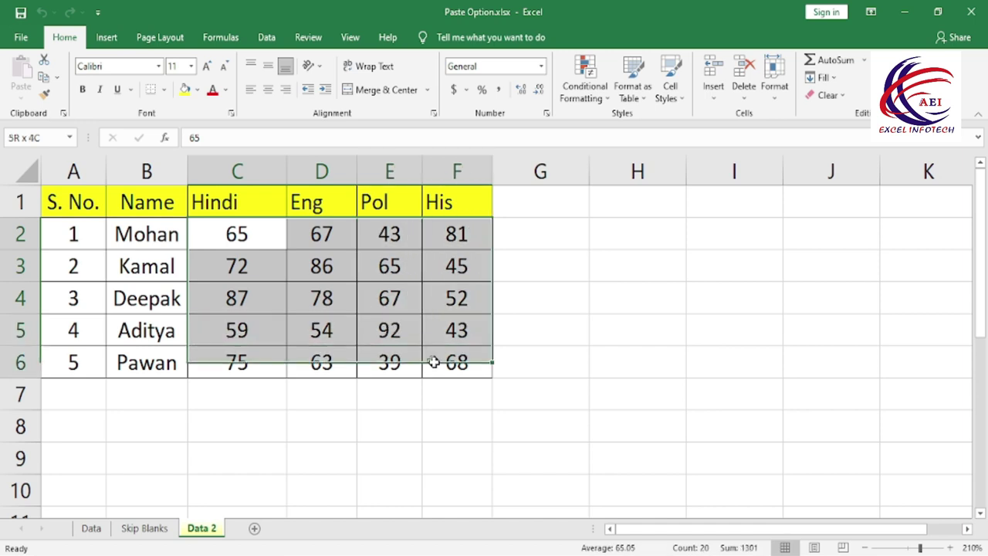
{"action": "left_click", "coordinate": [772, 101]}
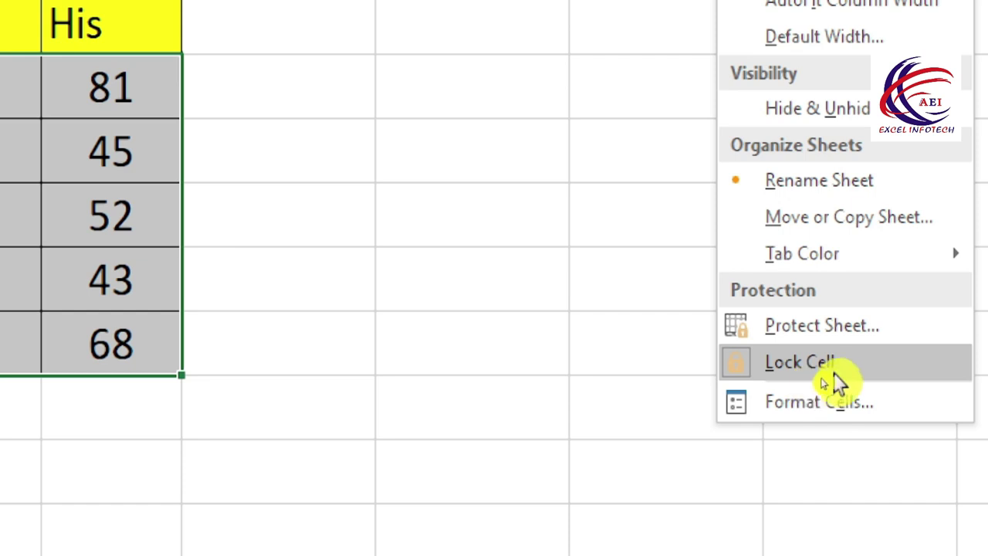
{"action": "left_click", "coordinate": [808, 369]}
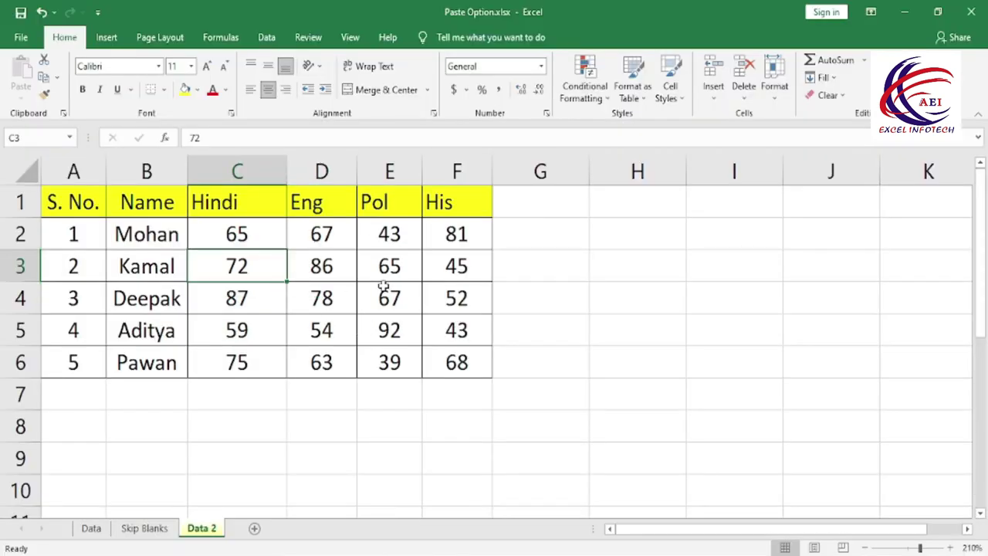
{"action": "left_click", "coordinate": [382, 287]}
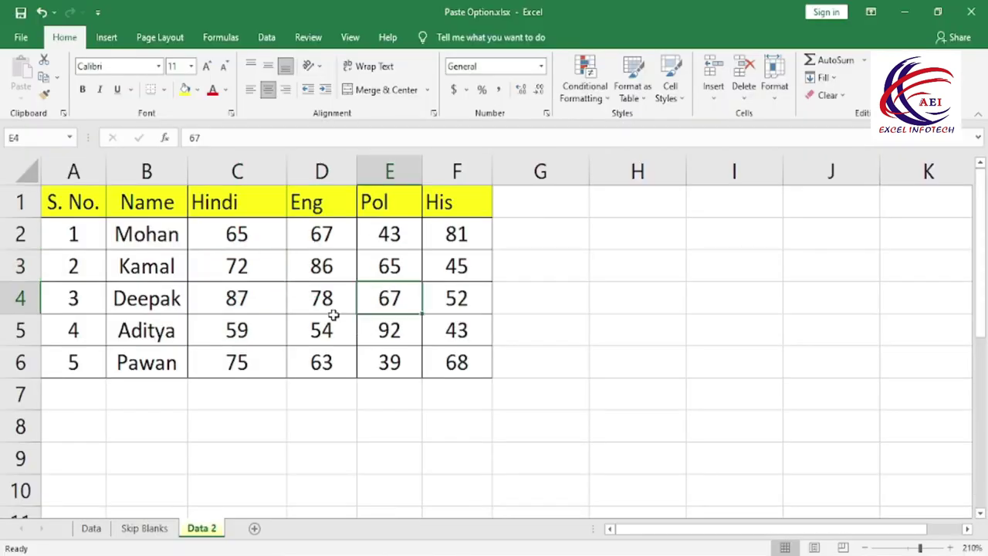
{"action": "left_click", "coordinate": [294, 298]}
{"action": "left_click", "coordinate": [322, 278]}
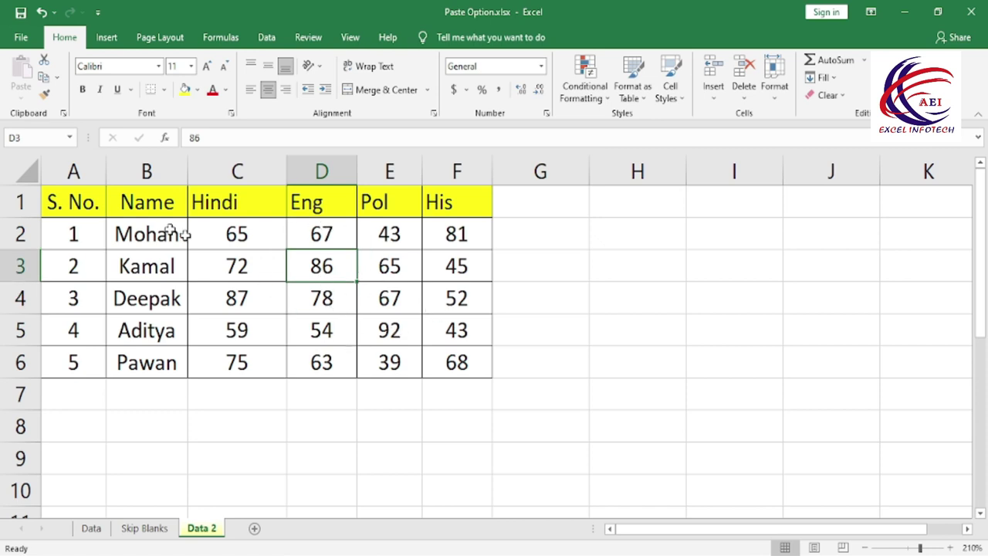
- Protect the Data 2 sheet and test that Kamal's name in B3 can't be edited
{"action": "left_click_drag", "start_coordinate": [99, 205], "coordinate": [432, 363]}
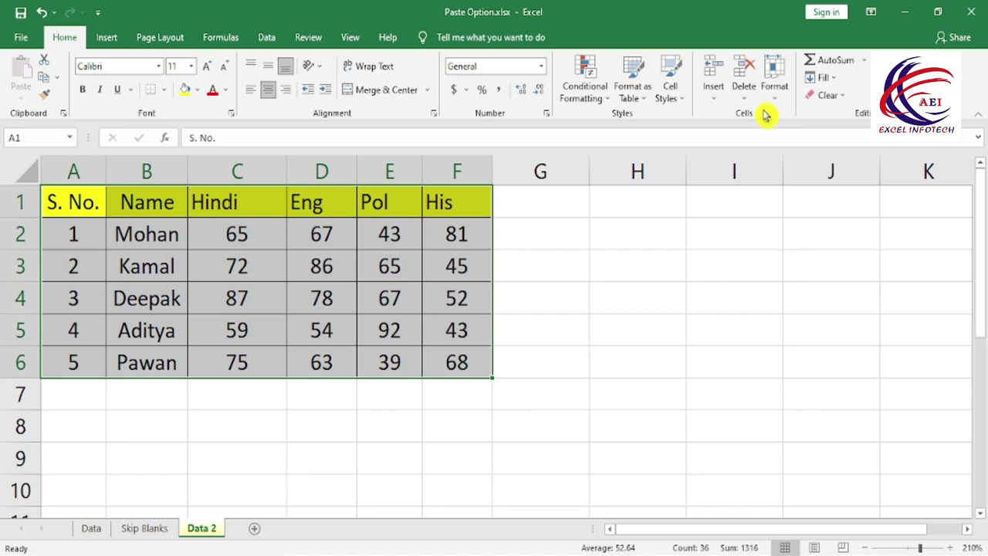
{"action": "left_click", "coordinate": [785, 102]}
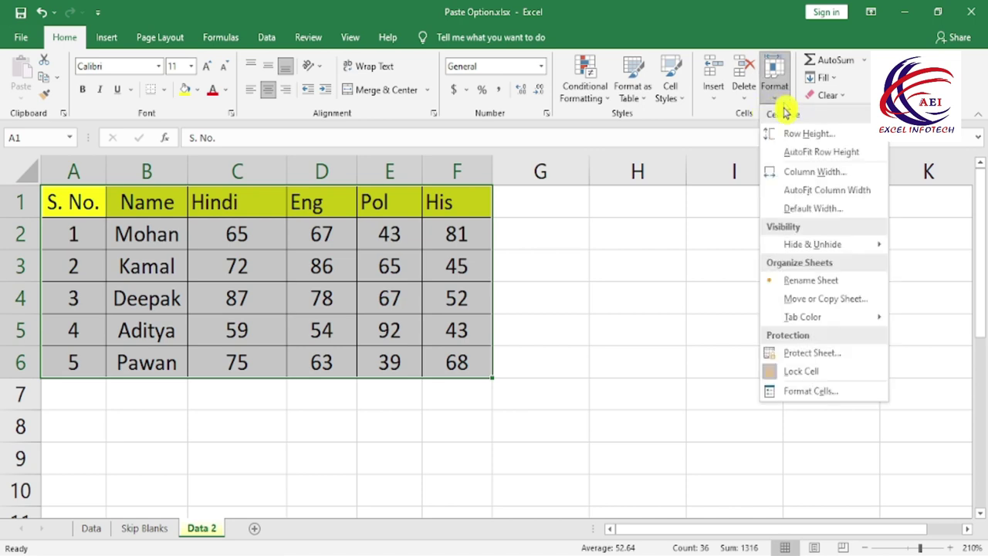
{"action": "left_click", "coordinate": [833, 353]}
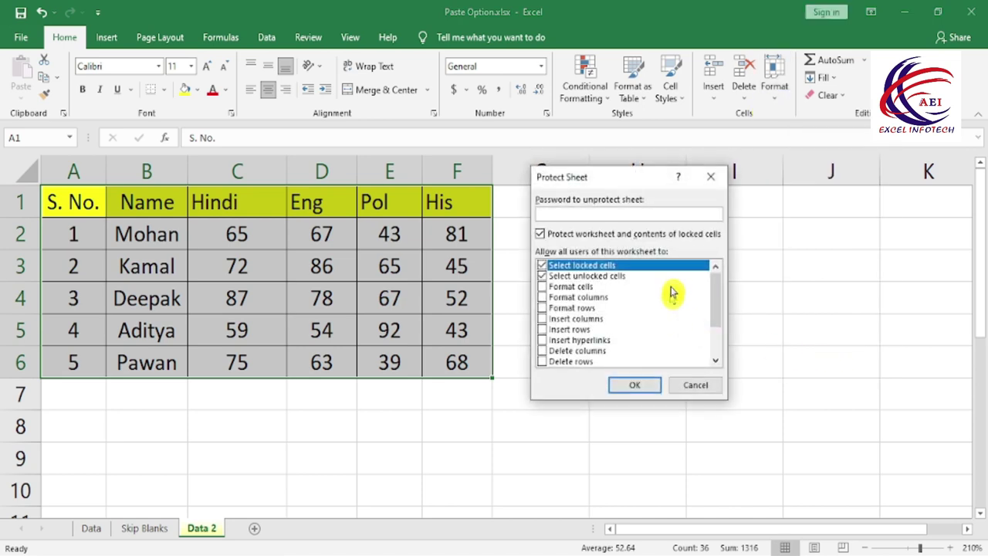
{"action": "key", "text": "Return"}
{"action": "key", "text": "Return"}
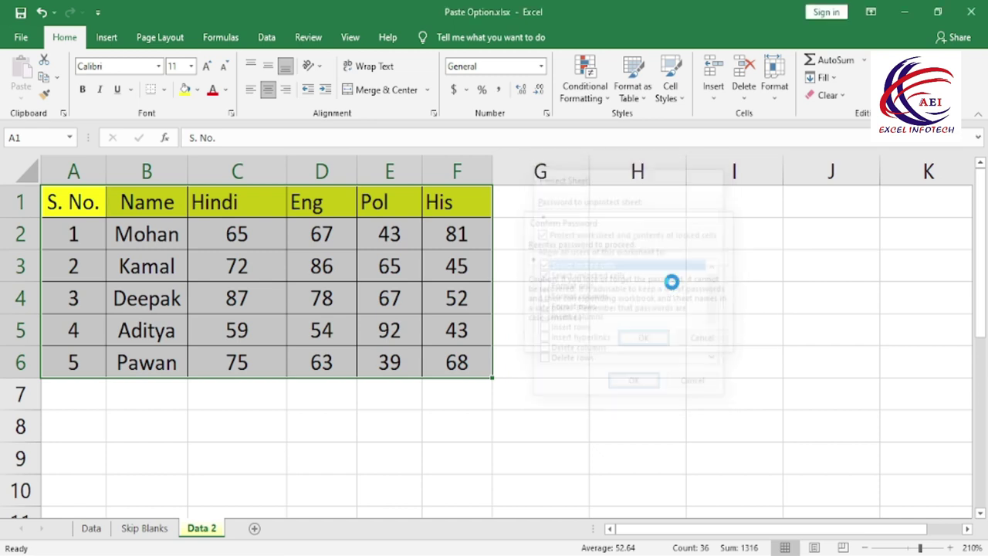
{"action": "left_click", "coordinate": [383, 296]}
{"action": "left_click", "coordinate": [140, 273]}
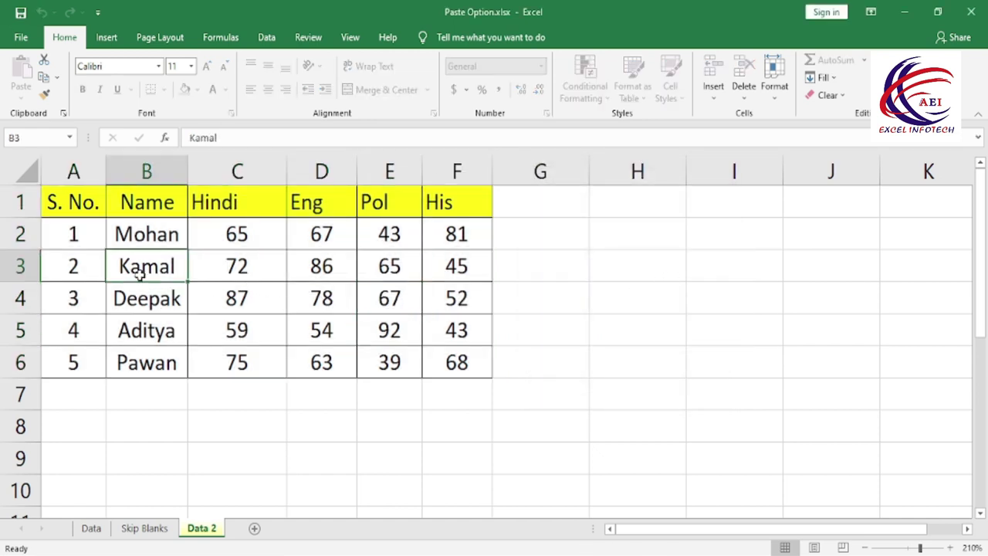
{"action": "double_click", "coordinate": [140, 273]}
- Change the Hindi marks in C4 and C5 to 65 and 85
{"action": "key", "text": "Return"}
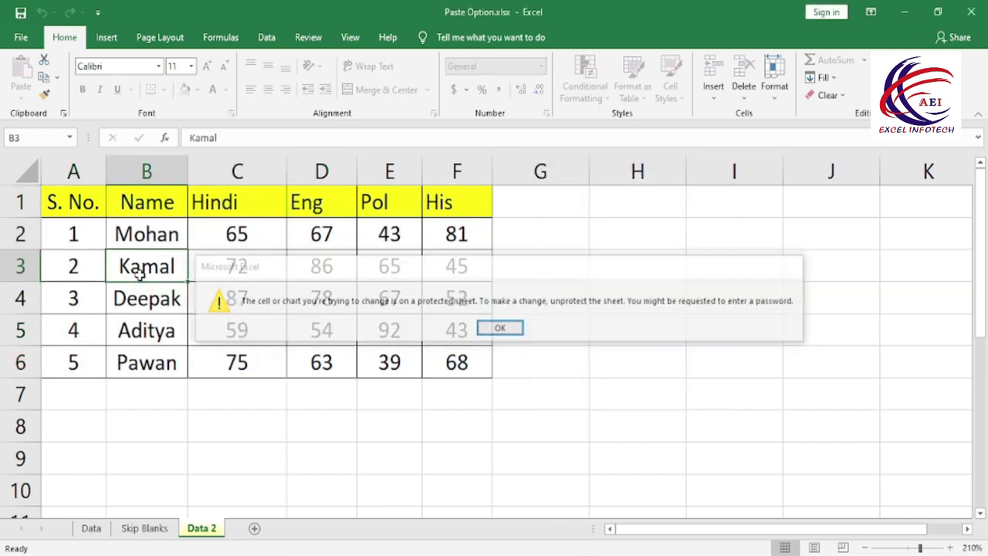
{"action": "left_click", "coordinate": [262, 290]}
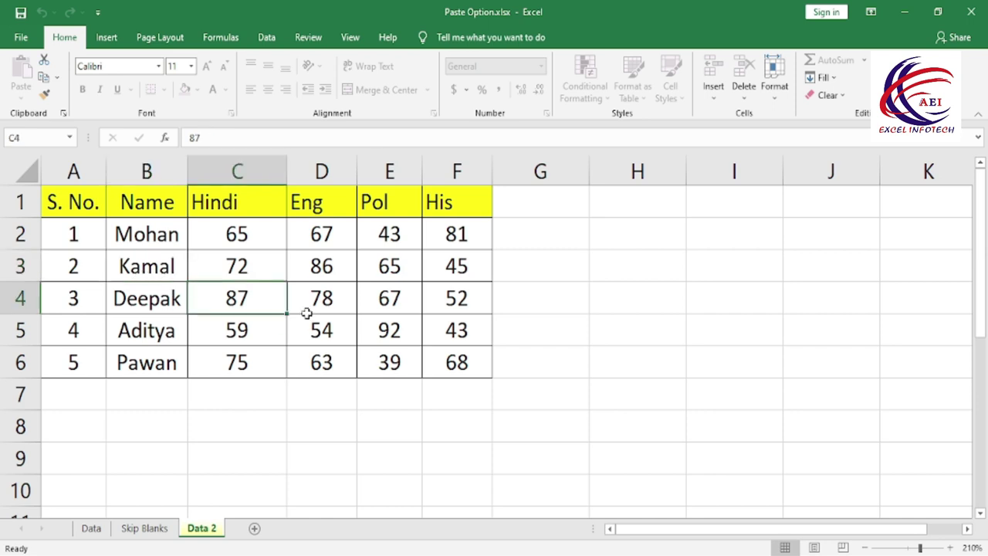
{"action": "type", "text": "65"}
{"action": "key", "text": "Return"}
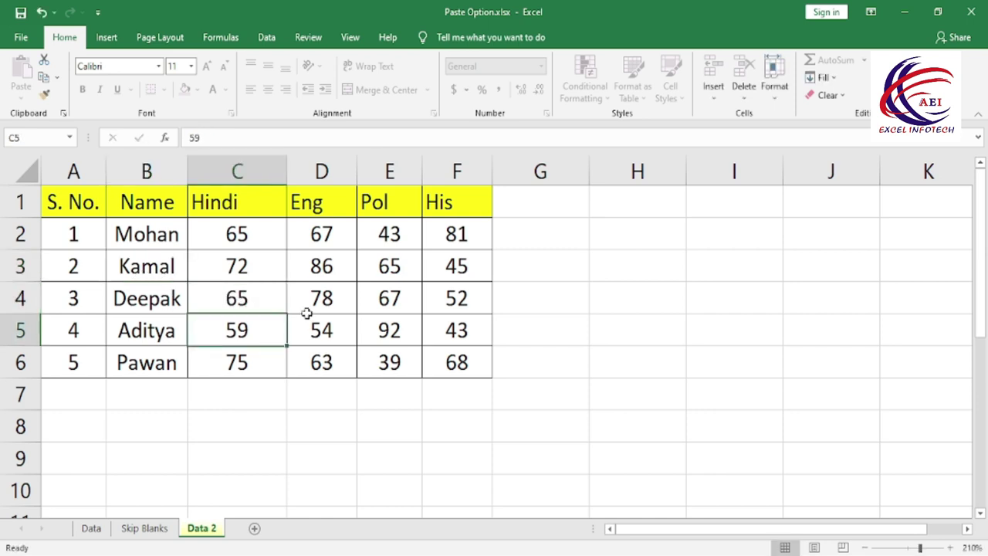
{"action": "type", "text": "85"}
{"action": "key", "text": "Return"}
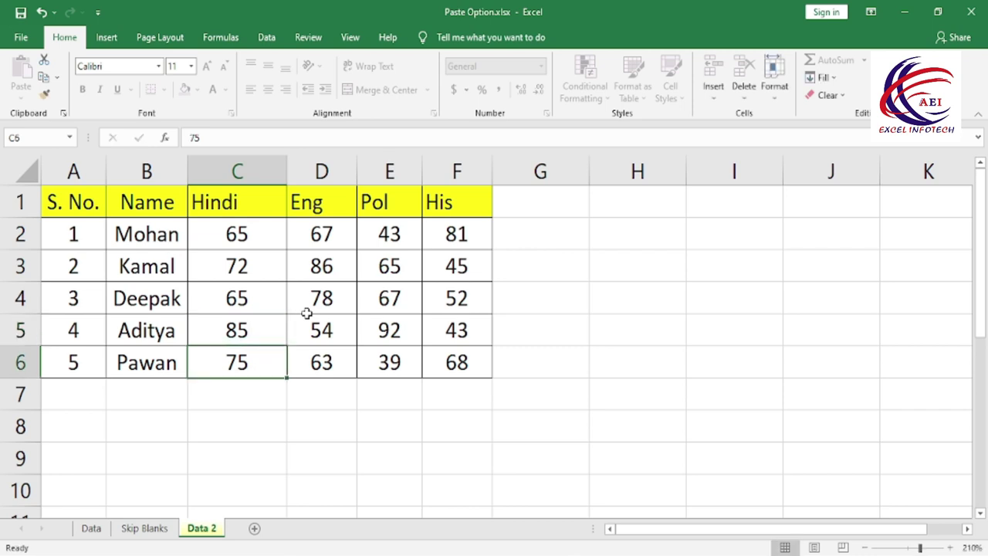
- Confirm the Eng header in D1 is still locked against editing
{"action": "left_click_drag", "start_coordinate": [268, 246], "coordinate": [440, 359]}
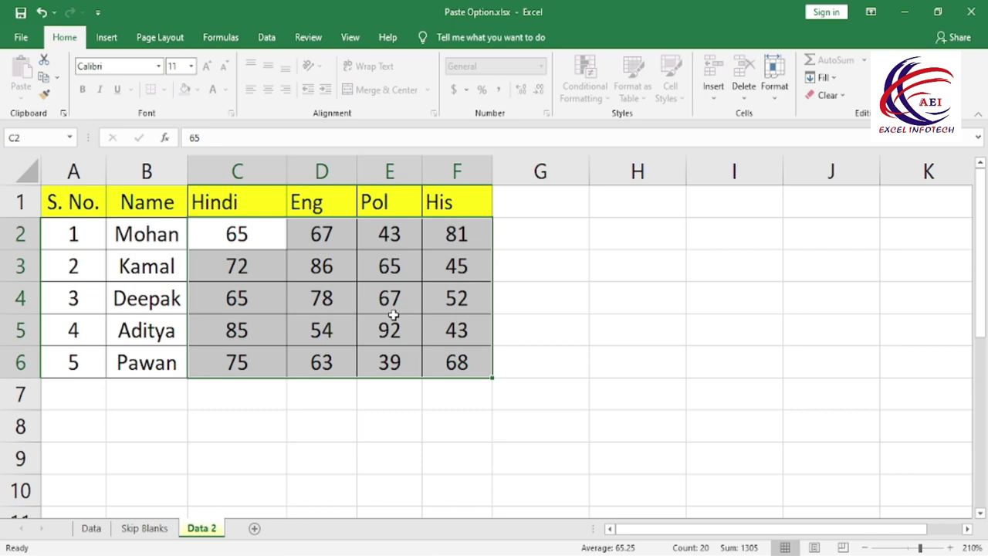
{"action": "double_click", "coordinate": [331, 202]}
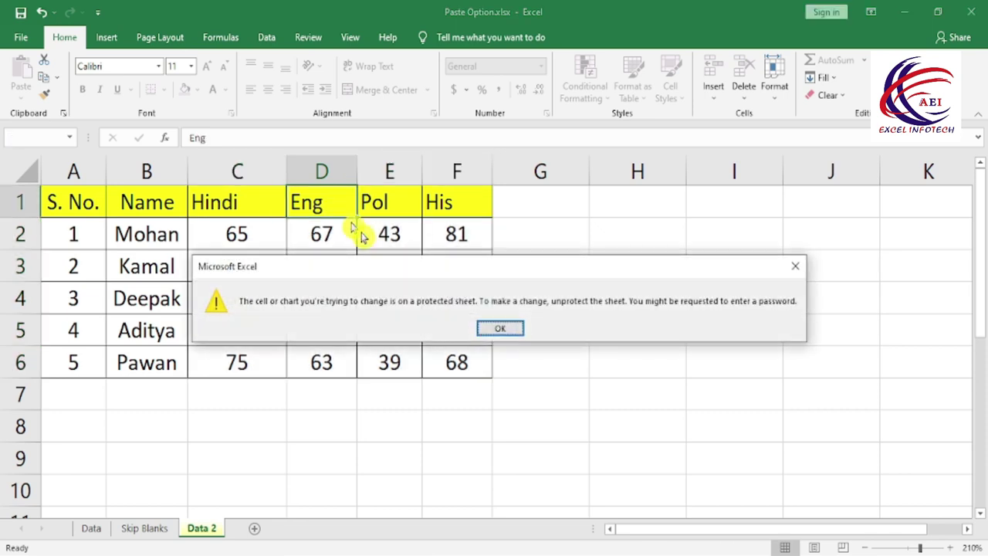
{"action": "left_click", "coordinate": [498, 329]}
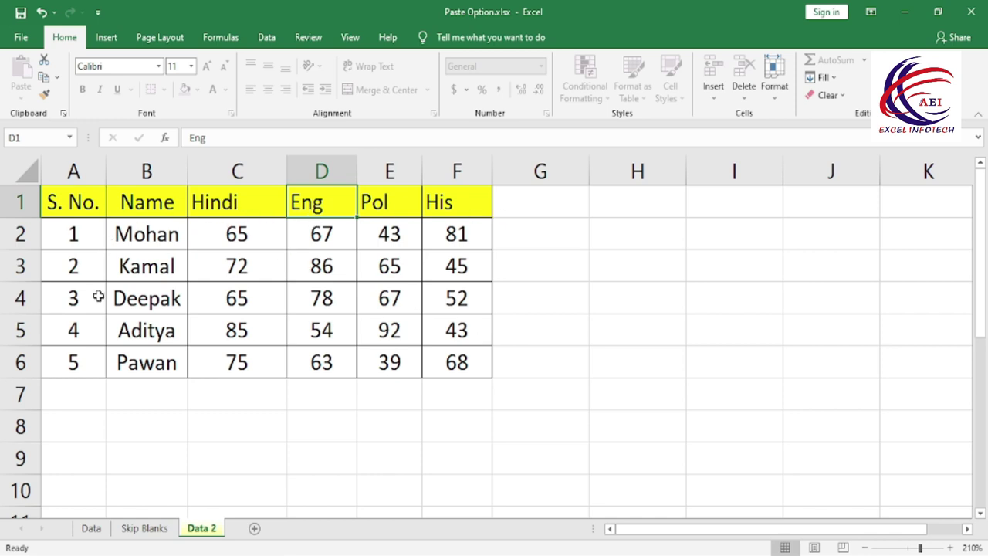
- Remove the existing sheet protection and reopen Protect Sheet for the table A1:F6
{"action": "left_click", "coordinate": [774, 74]}
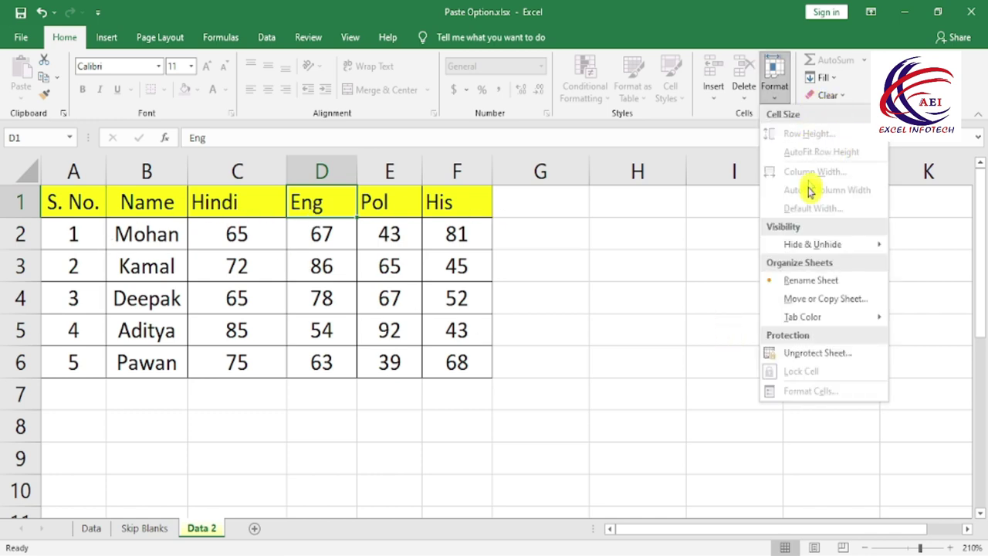
{"action": "left_click", "coordinate": [836, 360]}
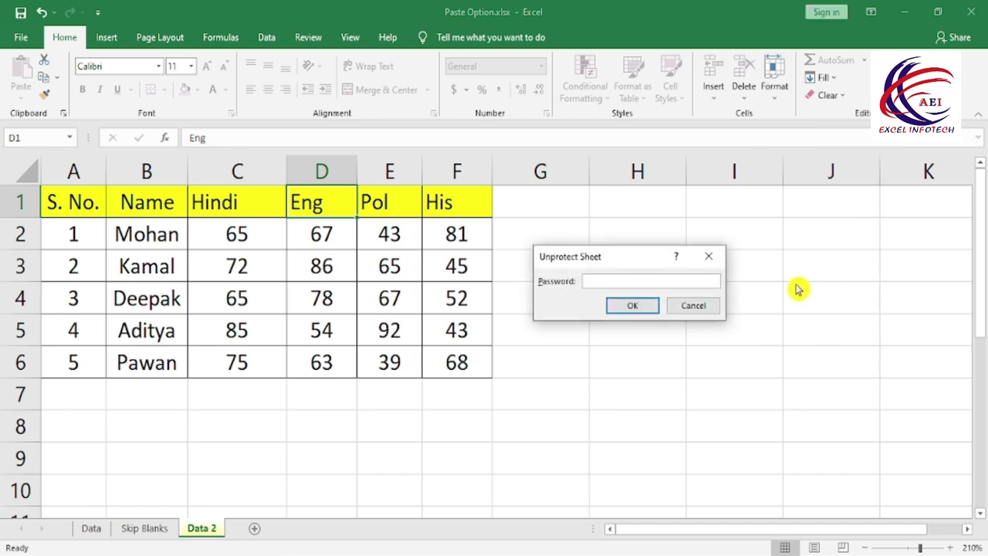
{"action": "key", "text": "Return"}
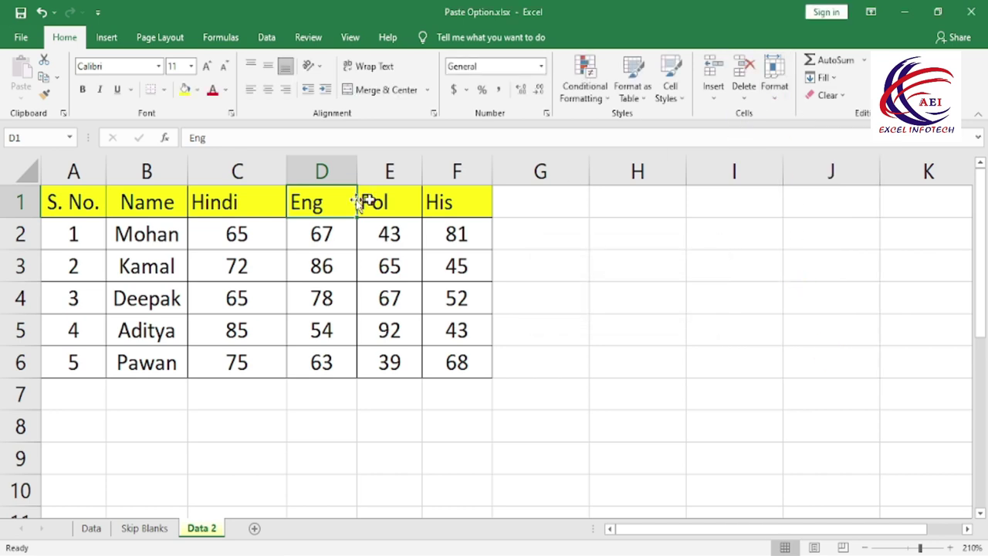
{"action": "left_click_drag", "start_coordinate": [54, 207], "coordinate": [474, 363]}
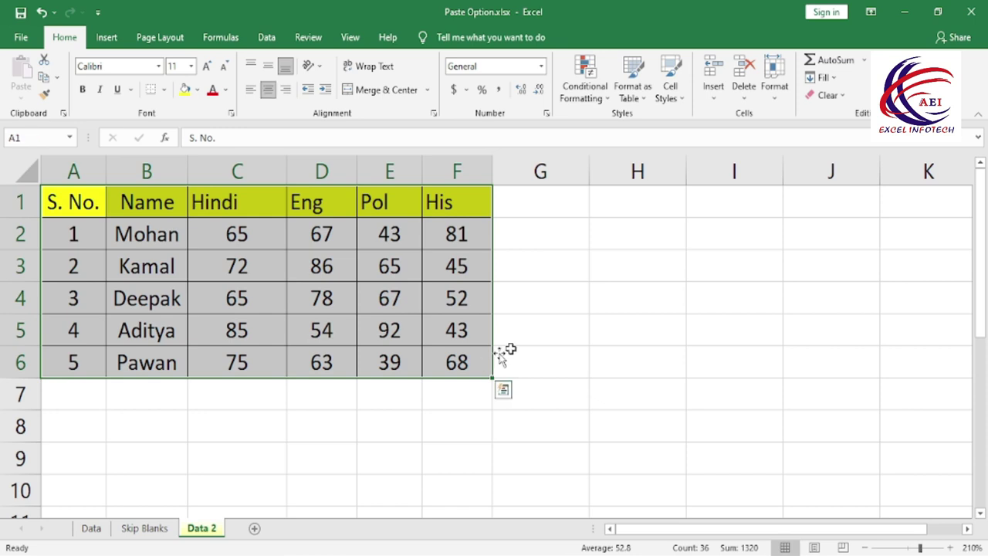
{"action": "left_click", "coordinate": [781, 93]}
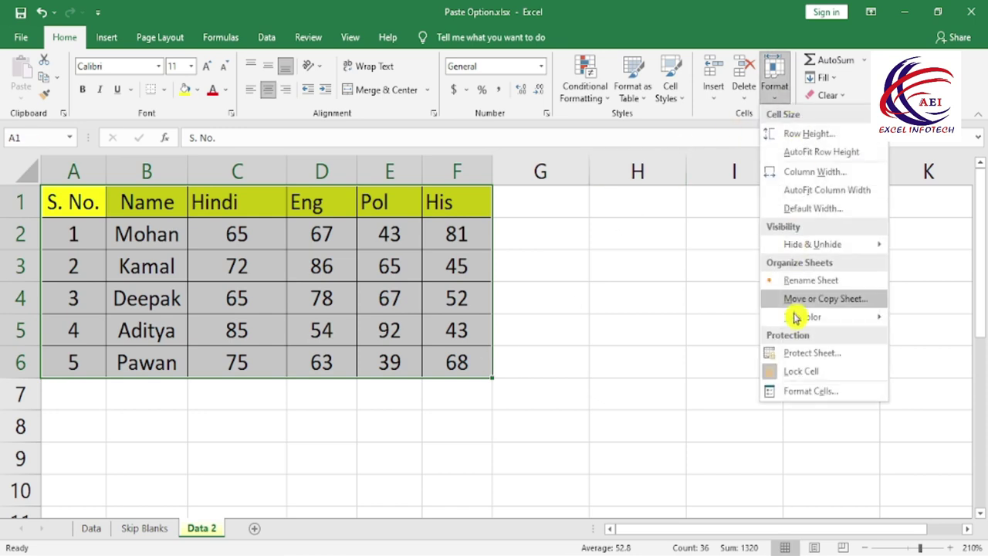
{"action": "left_click", "coordinate": [851, 357]}
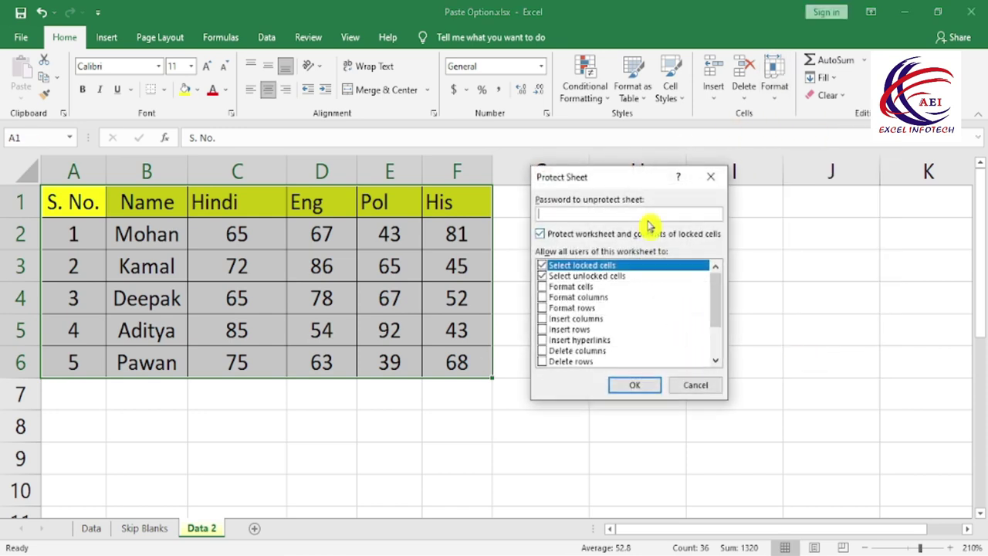
{"action": "left_click_drag", "start_coordinate": [608, 176], "coordinate": [596, 173]}
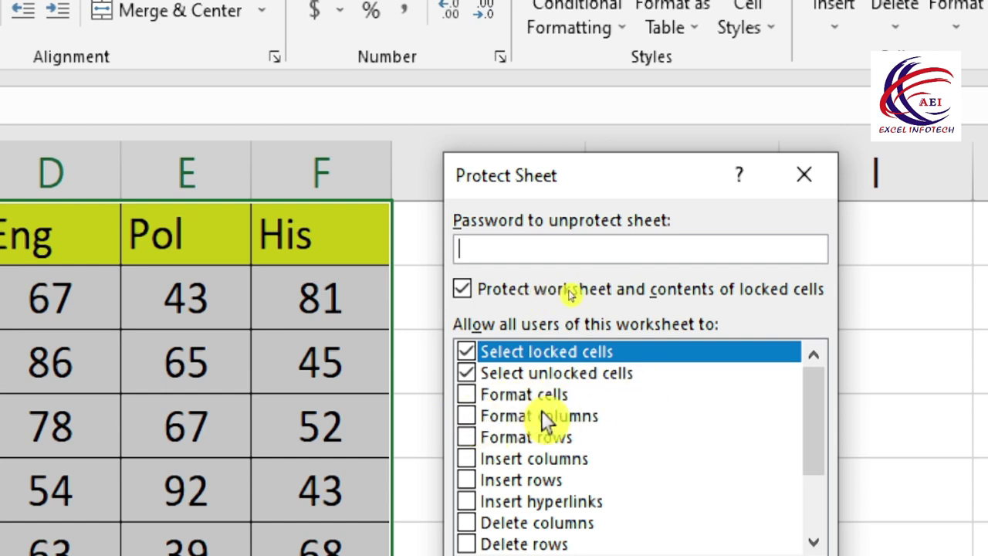
- Allow formatting cells, columns, rows and inserting columns, rows, then protect with a password
{"action": "left_click", "coordinate": [468, 392]}
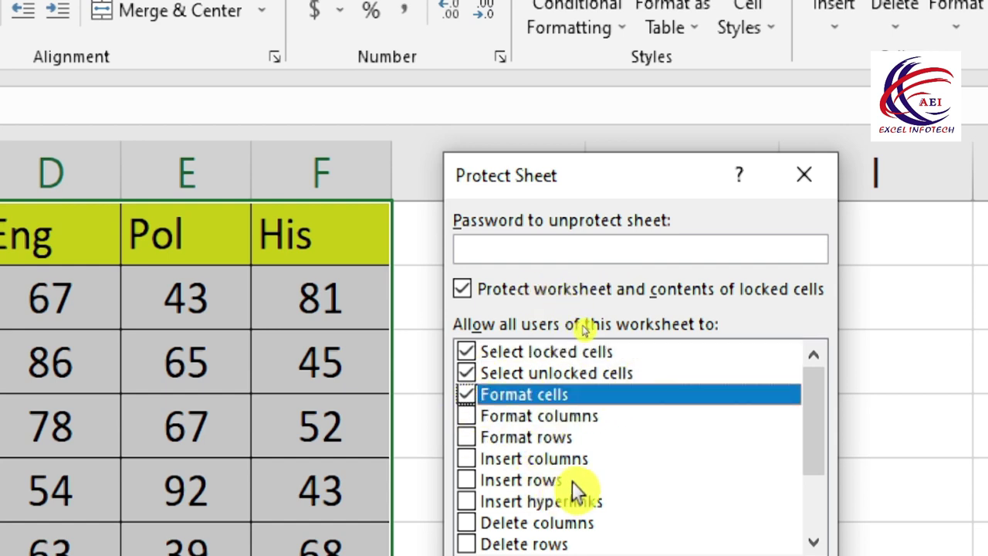
{"action": "left_click", "coordinate": [466, 414]}
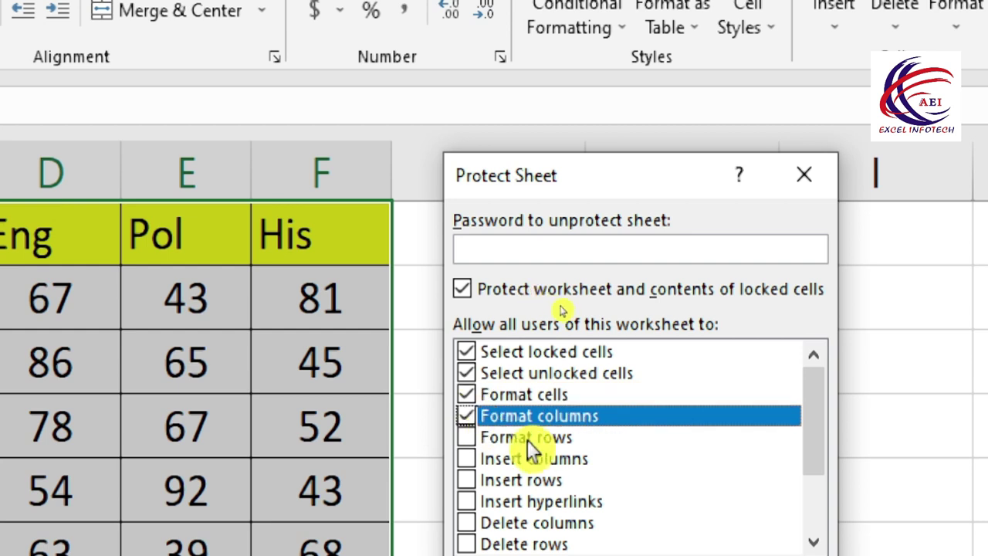
{"action": "left_click", "coordinate": [467, 440]}
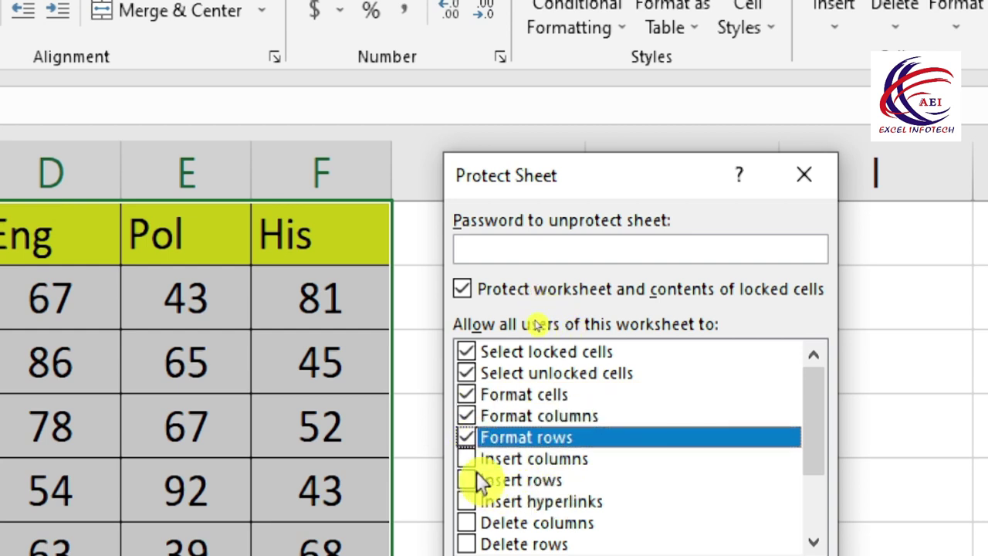
{"action": "left_click", "coordinate": [469, 459]}
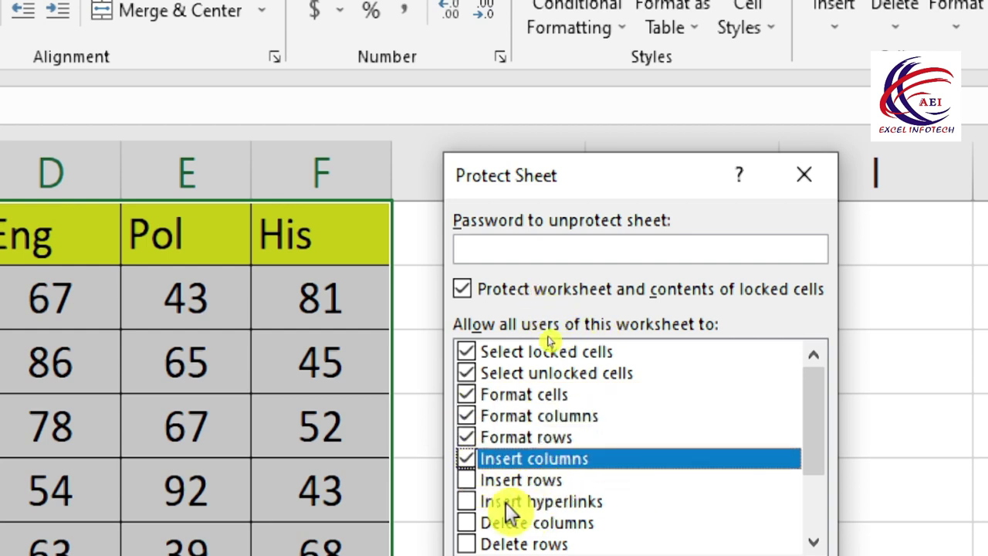
{"action": "left_click", "coordinate": [466, 485]}
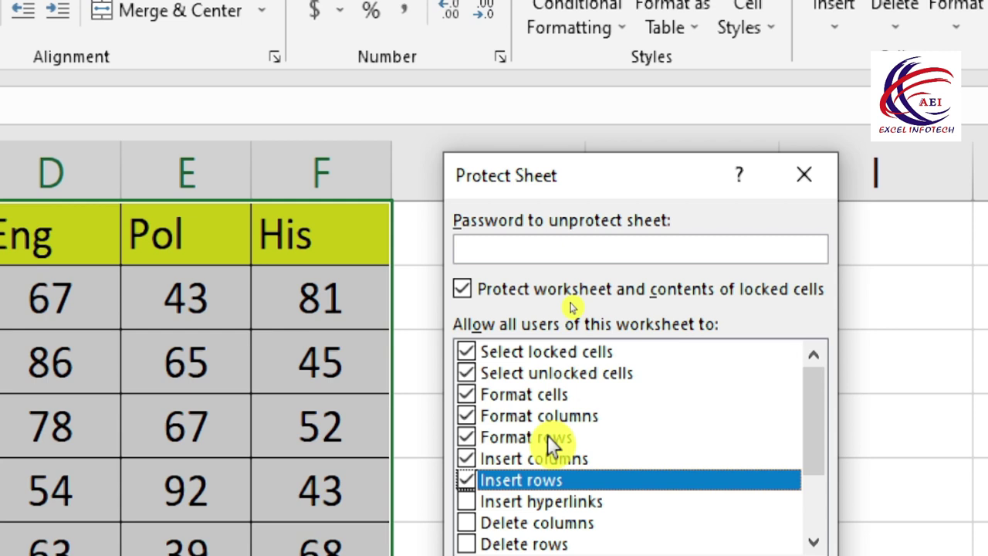
{"action": "left_click", "coordinate": [481, 248]}
{"action": "key", "text": "Return"}
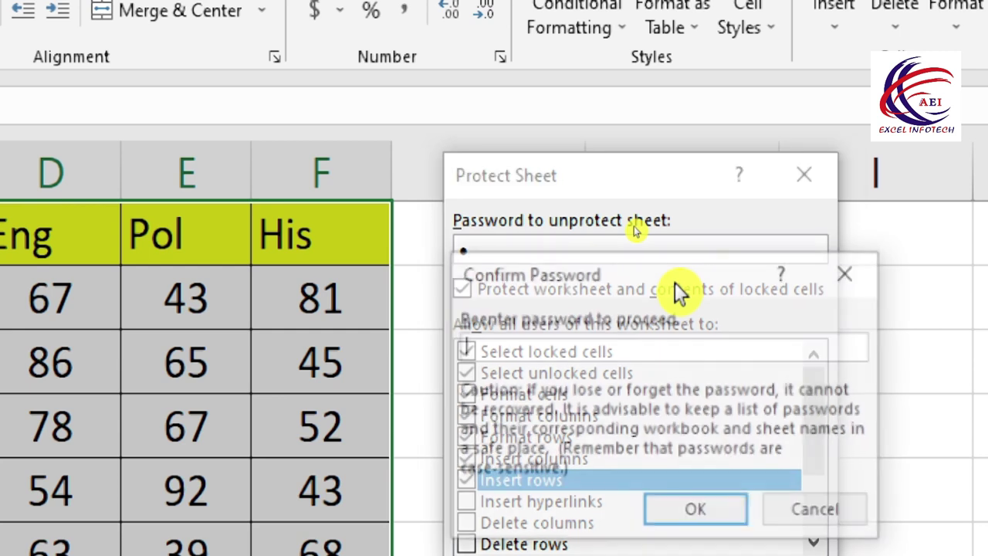
{"action": "type", "text": "1"}
{"action": "key", "text": "Return"}
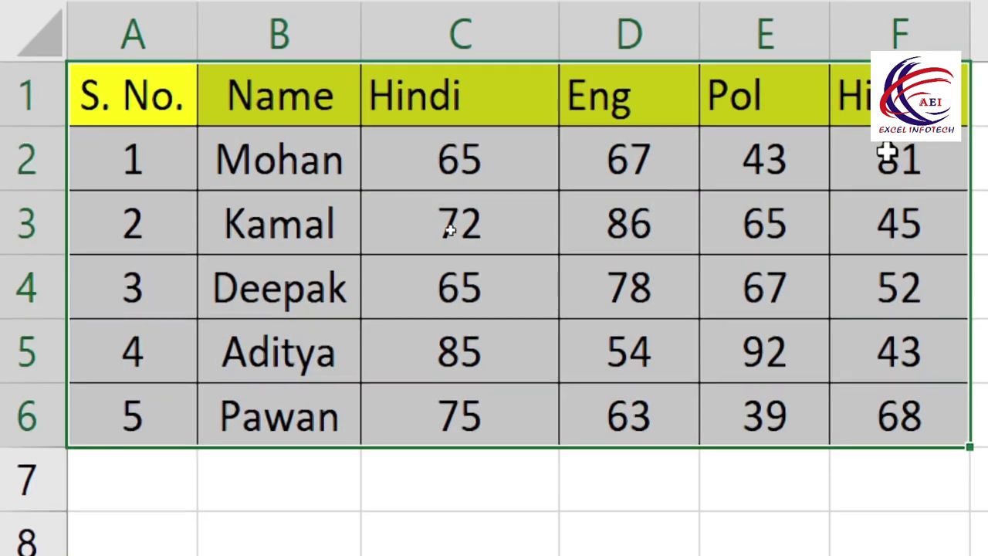
{"action": "left_click", "coordinate": [884, 154]}
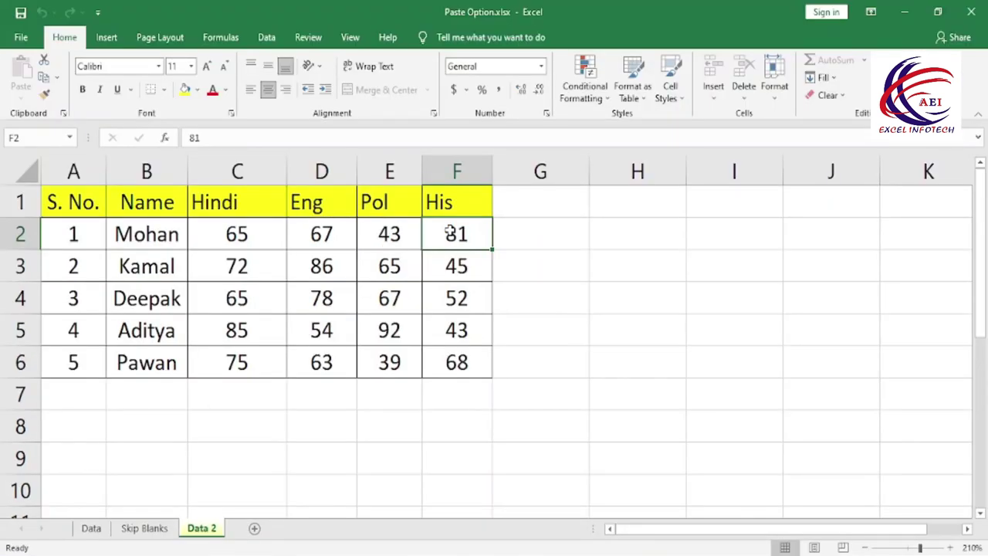
- Give the header row A1:F1 a blue fill colour
{"action": "left_click_drag", "start_coordinate": [65, 203], "coordinate": [441, 202]}
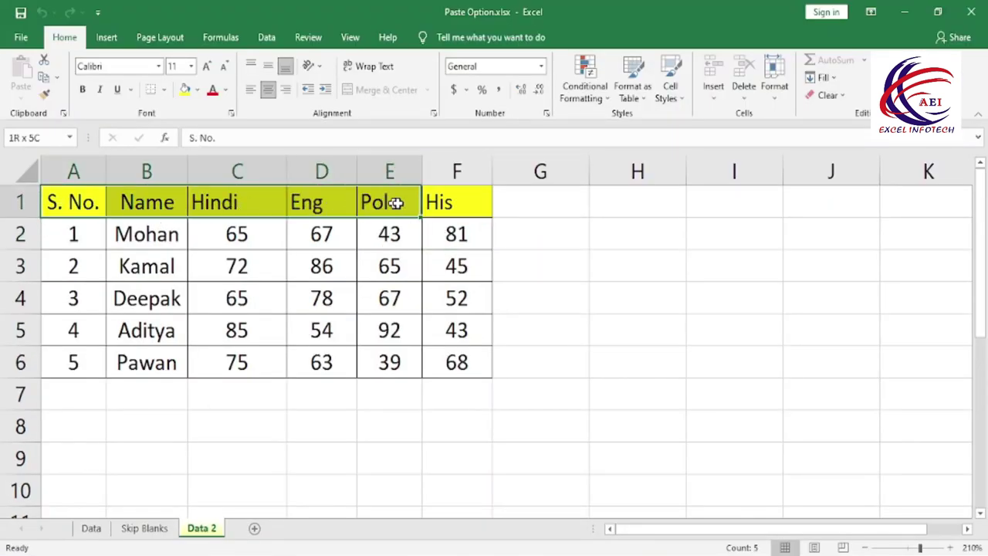
{"action": "left_click", "coordinate": [198, 90]}
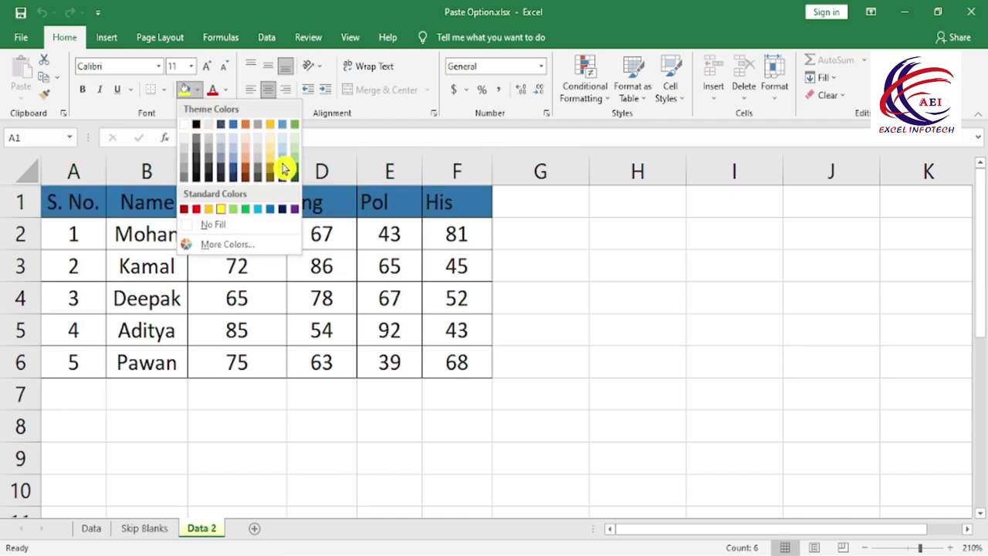
{"action": "left_click", "coordinate": [283, 164]}
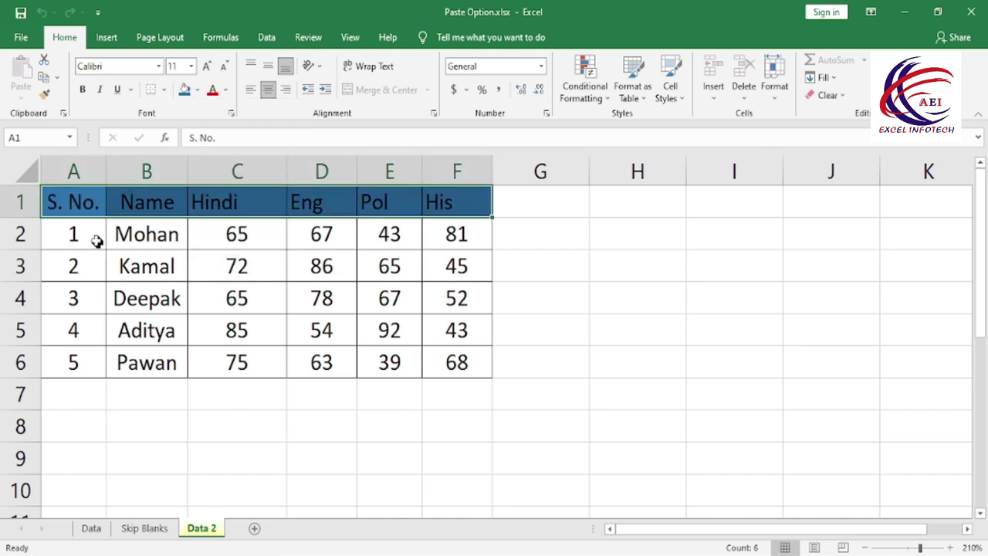
- Confirm serial numbers and Deepak's name stay locked, then change Deepak's Eng mark in D4 to 96
{"action": "left_click_drag", "start_coordinate": [81, 232], "coordinate": [89, 352]}
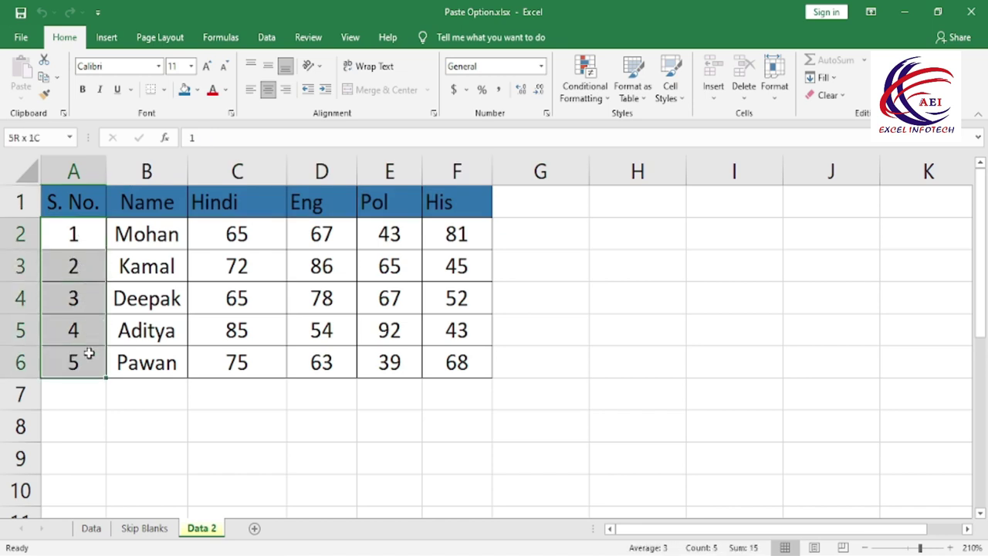
{"action": "double_click", "coordinate": [89, 354]}
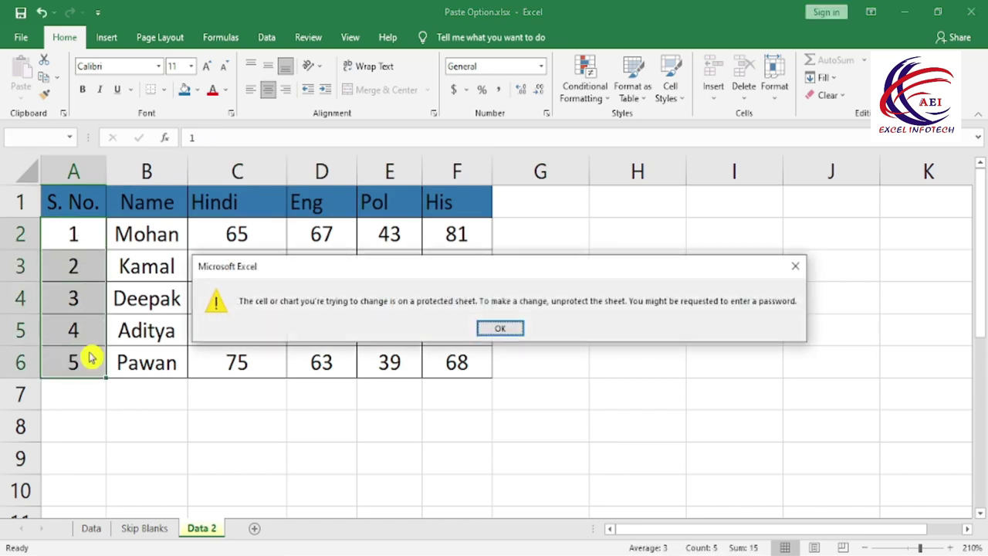
{"action": "key", "text": "Return"}
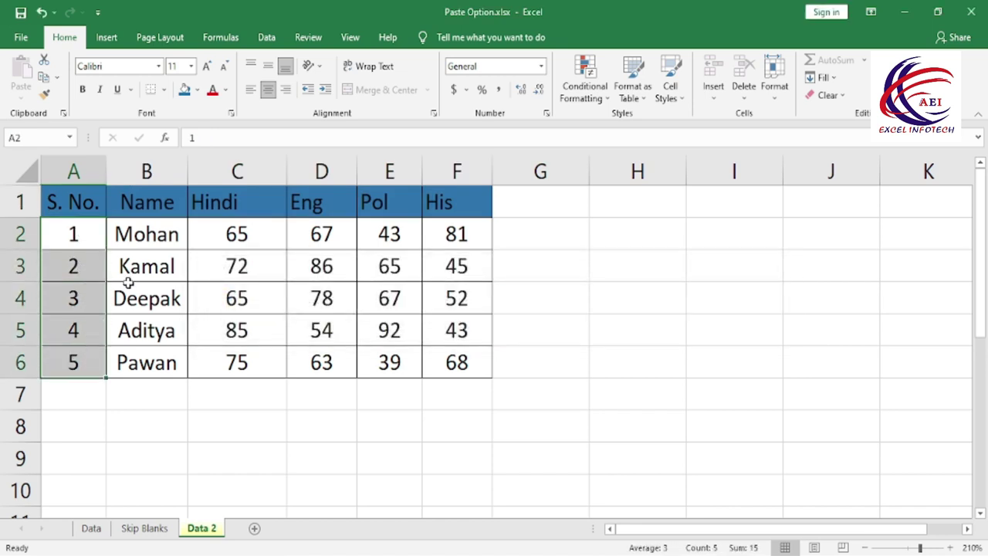
{"action": "left_click", "coordinate": [128, 283]}
{"action": "double_click", "coordinate": [128, 283]}
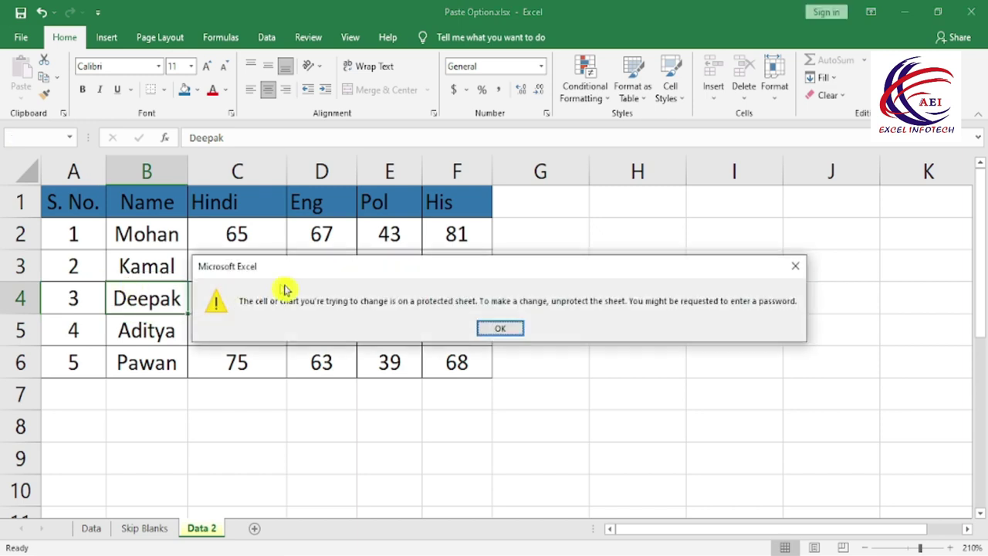
{"action": "left_click", "coordinate": [499, 330]}
{"action": "left_click", "coordinate": [333, 291]}
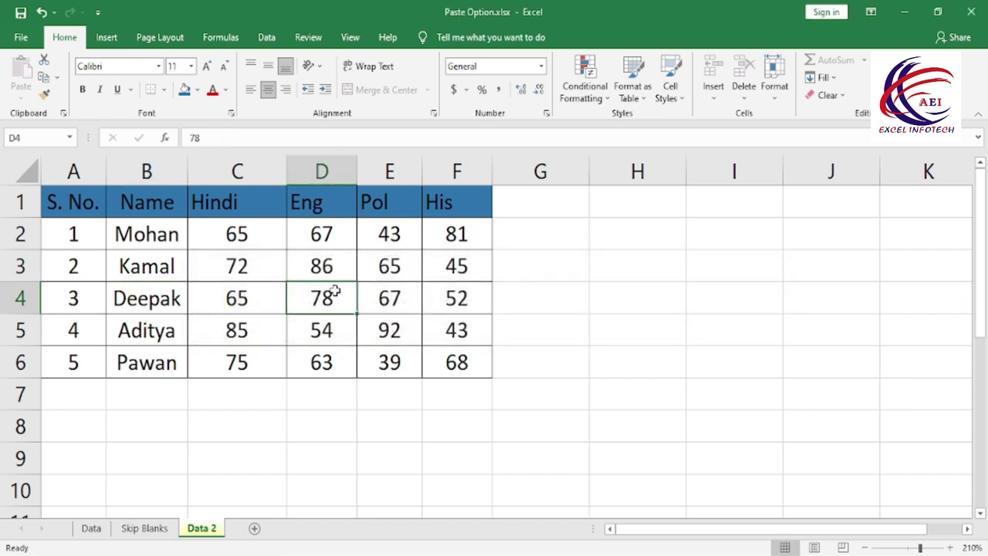
{"action": "type", "text": "96"}
{"action": "key", "text": "Return"}
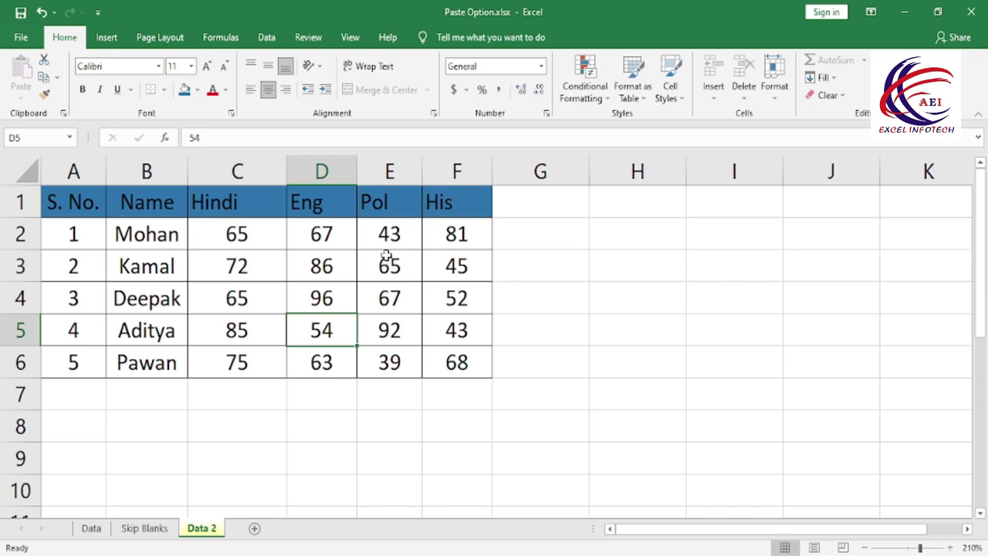
- Insert a blank column before Hindi and check which deletions the protected sheet allows
{"action": "left_click", "coordinate": [257, 165]}
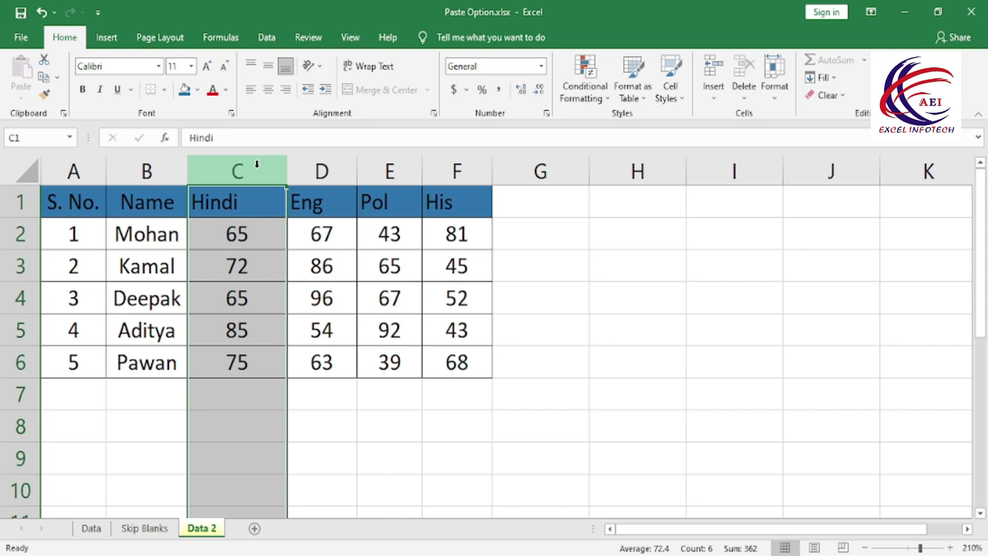
{"action": "left_click", "coordinate": [714, 71]}
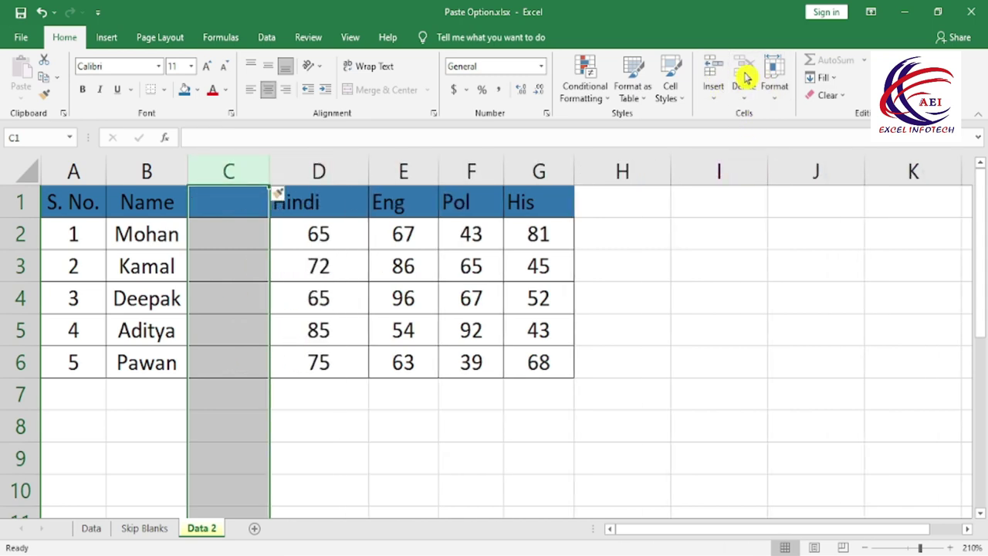
{"action": "left_click", "coordinate": [744, 96]}
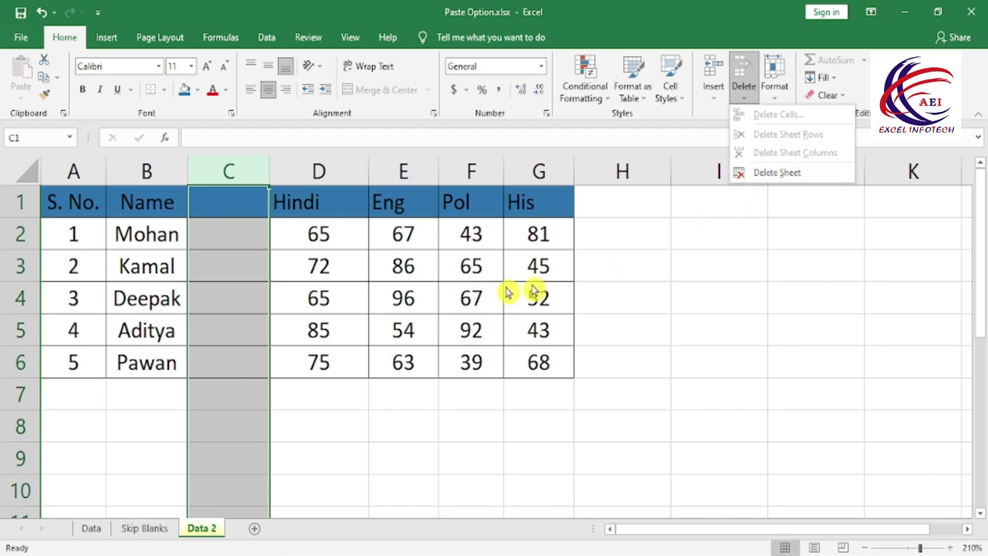
{"action": "left_click", "coordinate": [323, 233]}
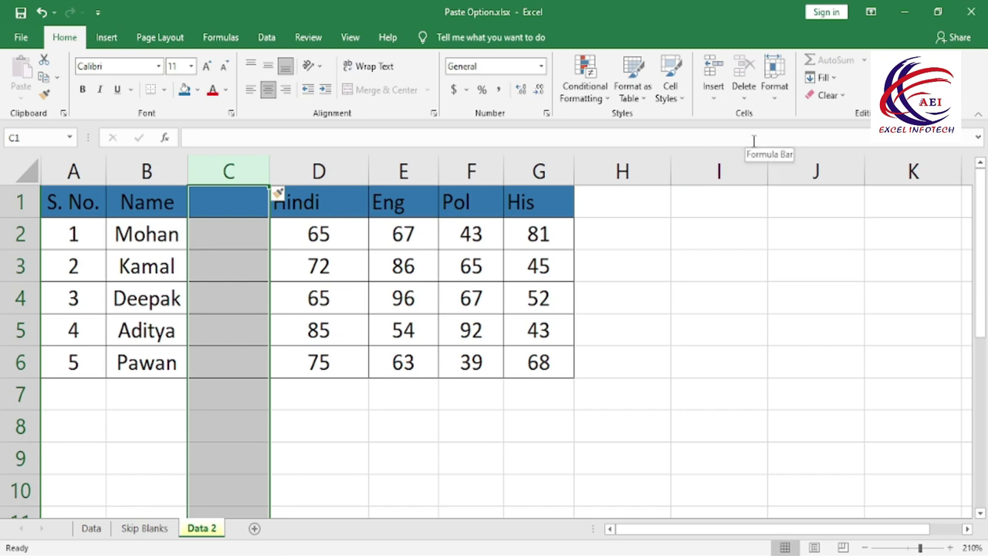
- Unprotect the Data 2 sheet with its password and delete the blank column C
{"action": "left_click", "coordinate": [775, 101]}
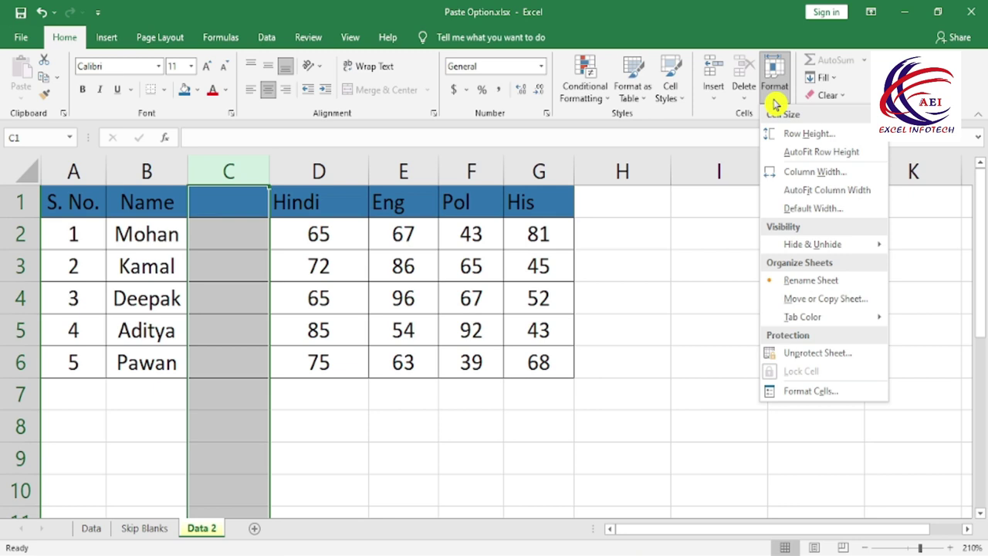
{"action": "left_click", "coordinate": [809, 358]}
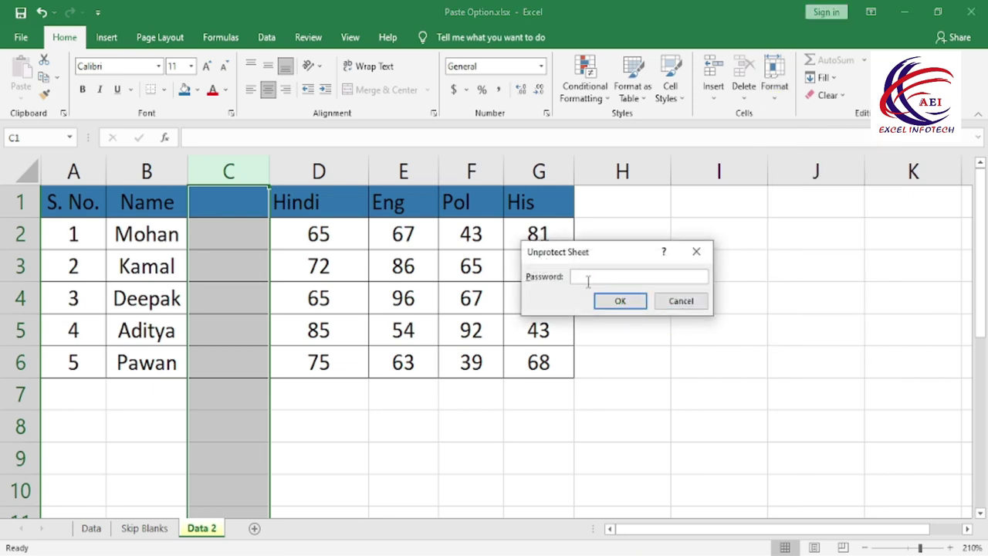
{"action": "key", "text": "Return"}
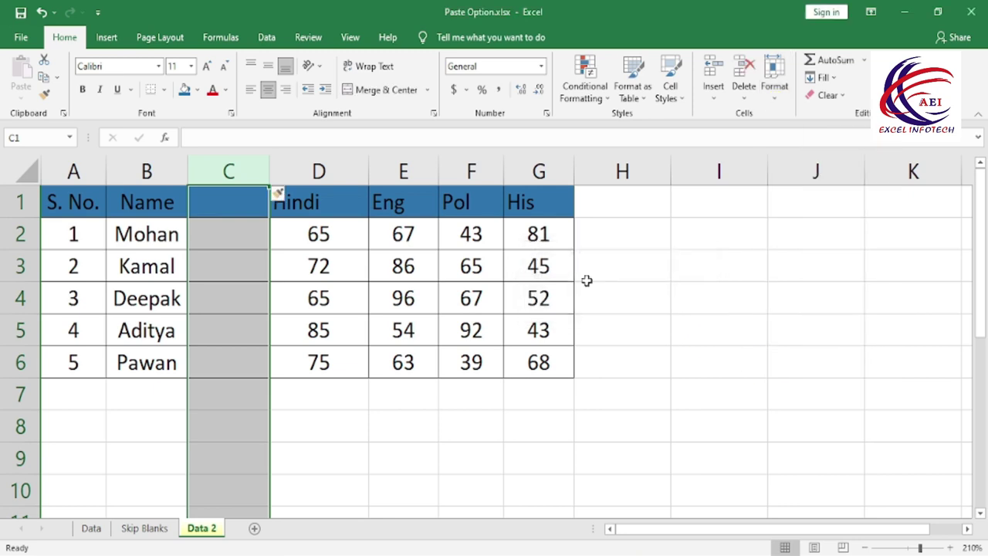
{"action": "left_click", "coordinate": [754, 70]}
{"action": "left_click", "coordinate": [772, 99]}
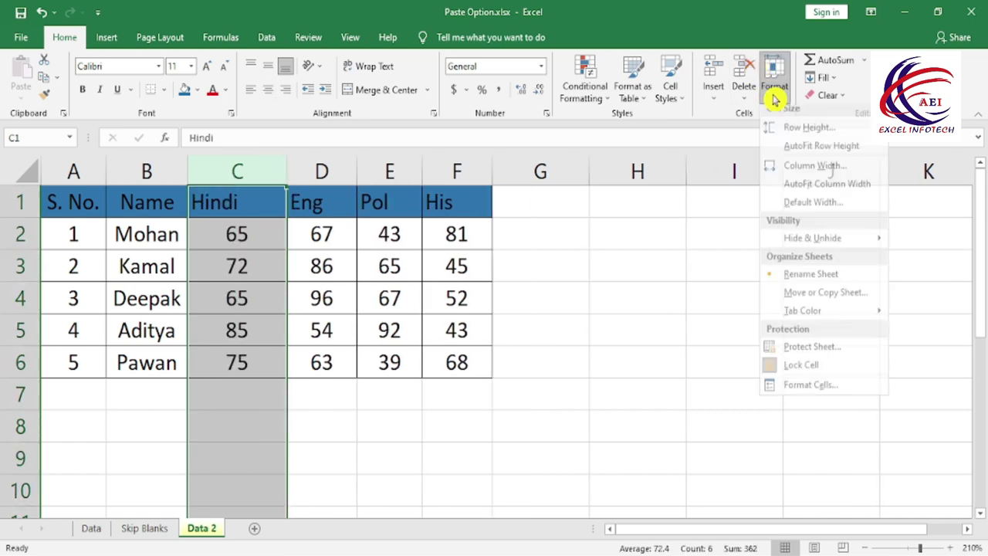
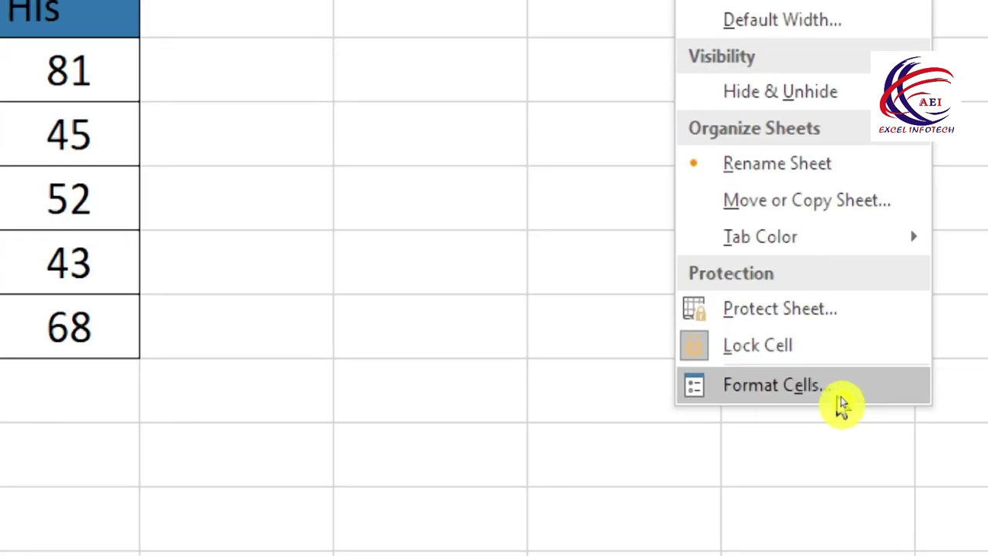
- Review column C's Format Cells Protection, Fill, Border, Font, Alignment and Number tabs without changing anything
{"action": "left_click", "coordinate": [806, 390]}
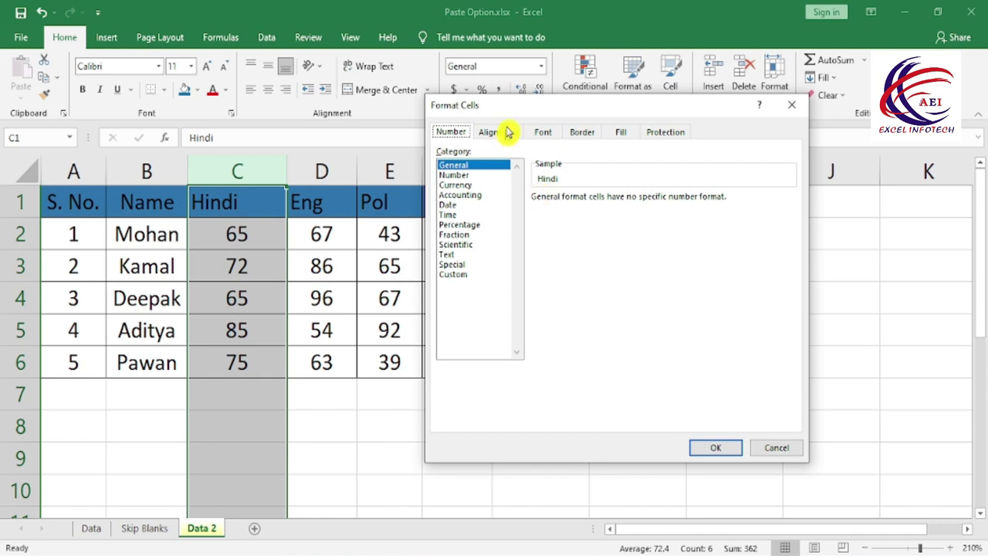
{"action": "left_click_drag", "start_coordinate": [512, 112], "coordinate": [495, 121]}
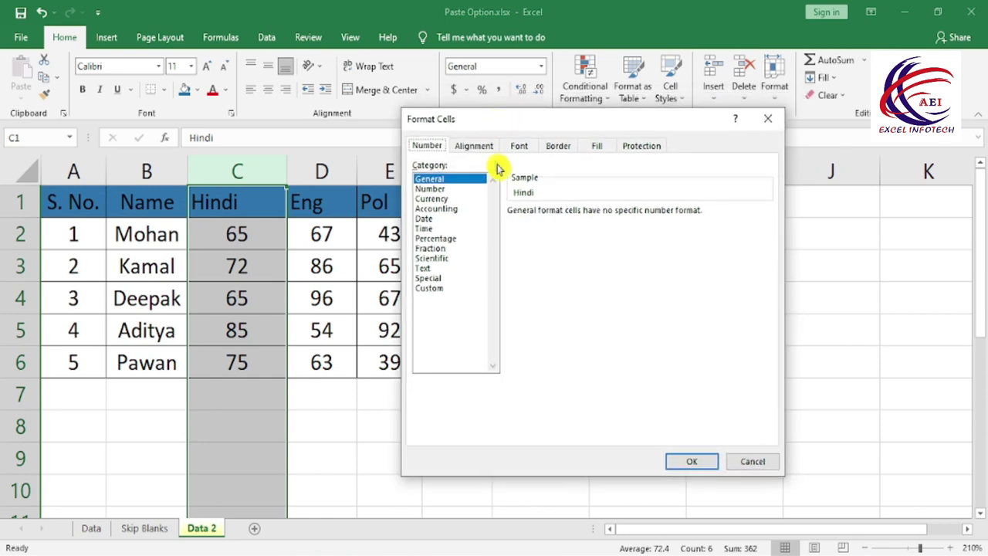
{"action": "left_click", "coordinate": [633, 146]}
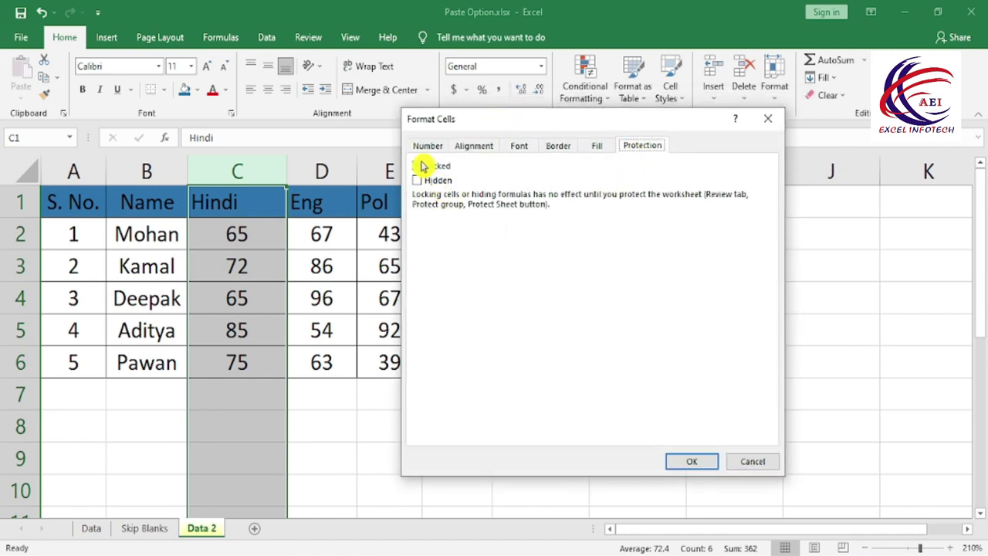
{"action": "left_click", "coordinate": [417, 181]}
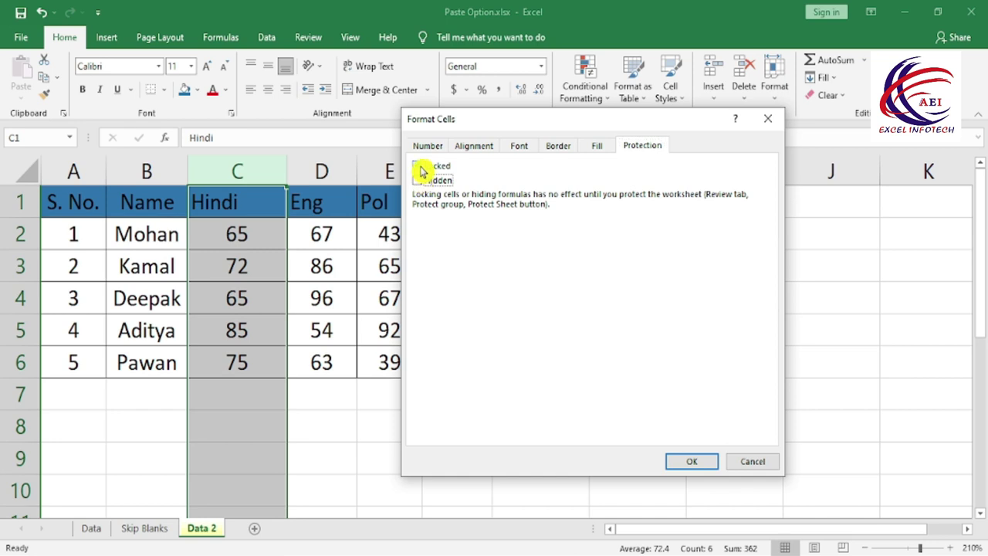
{"action": "left_click", "coordinate": [598, 148]}
{"action": "left_click", "coordinate": [560, 147]}
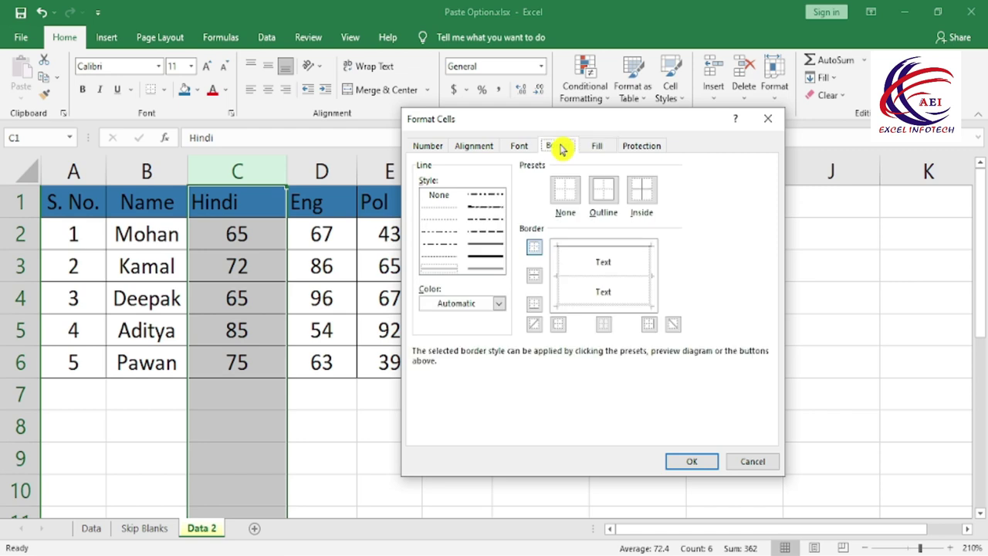
{"action": "left_click", "coordinate": [526, 149]}
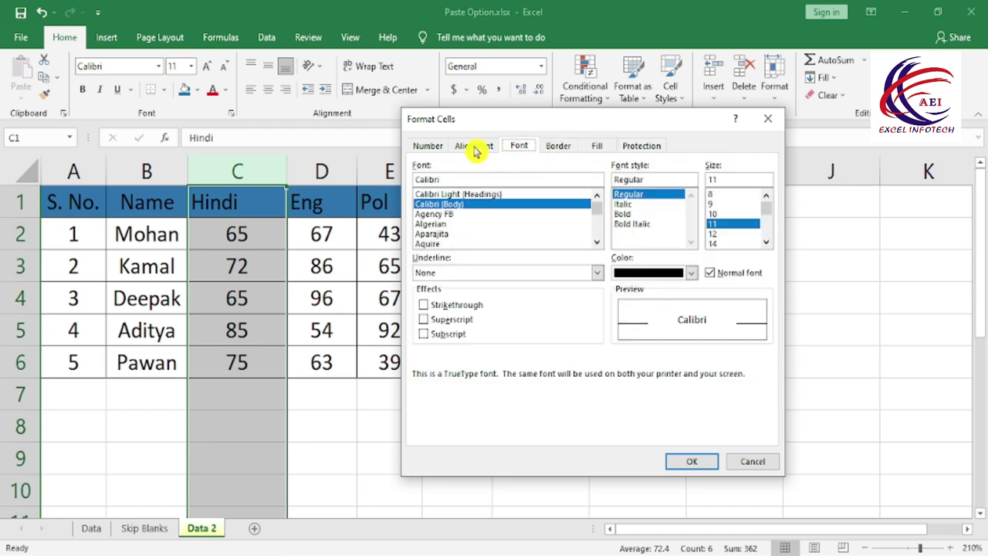
{"action": "left_click", "coordinate": [477, 150]}
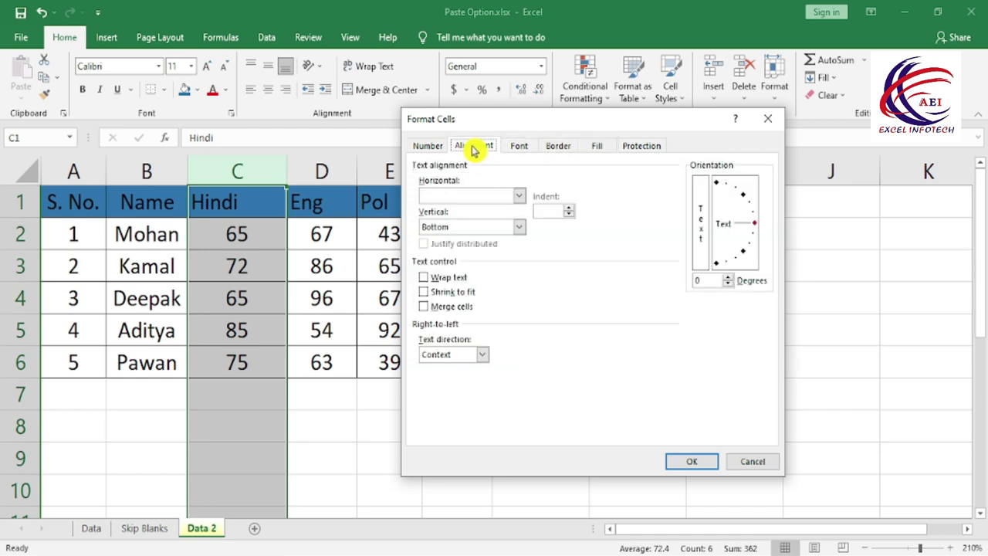
{"action": "left_click", "coordinate": [438, 148]}
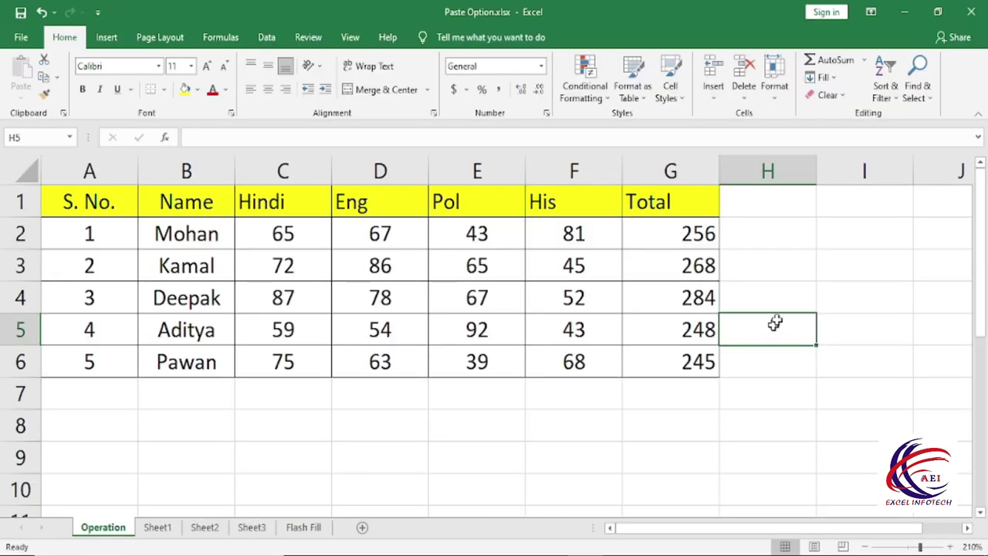
{"action": "left_click", "coordinate": [868, 66]}
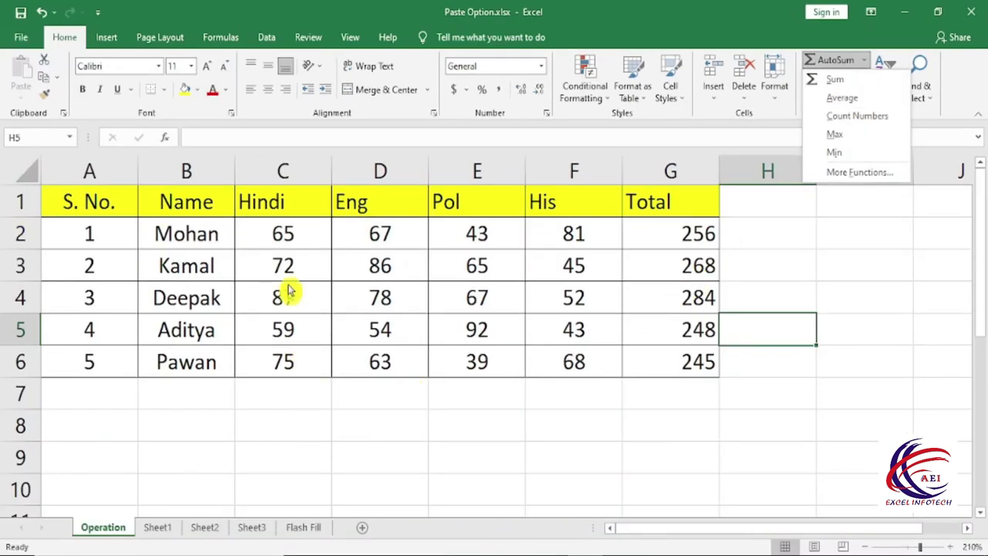
- AutoSum the Hindi marks into C7, giving a total of 358
{"action": "left_click", "coordinate": [282, 393]}
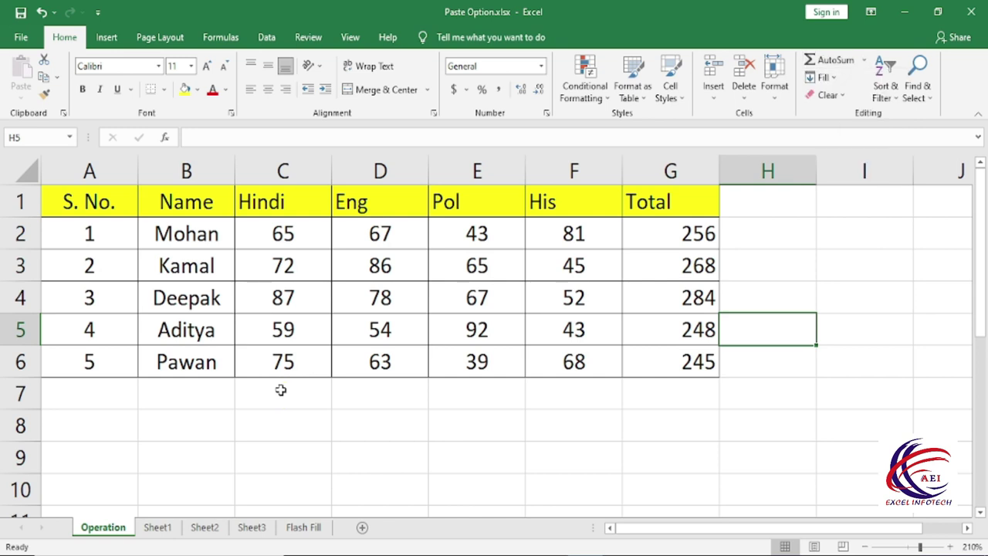
{"action": "left_click", "coordinate": [283, 391]}
{"action": "left_click_drag", "start_coordinate": [280, 232], "coordinate": [282, 379]}
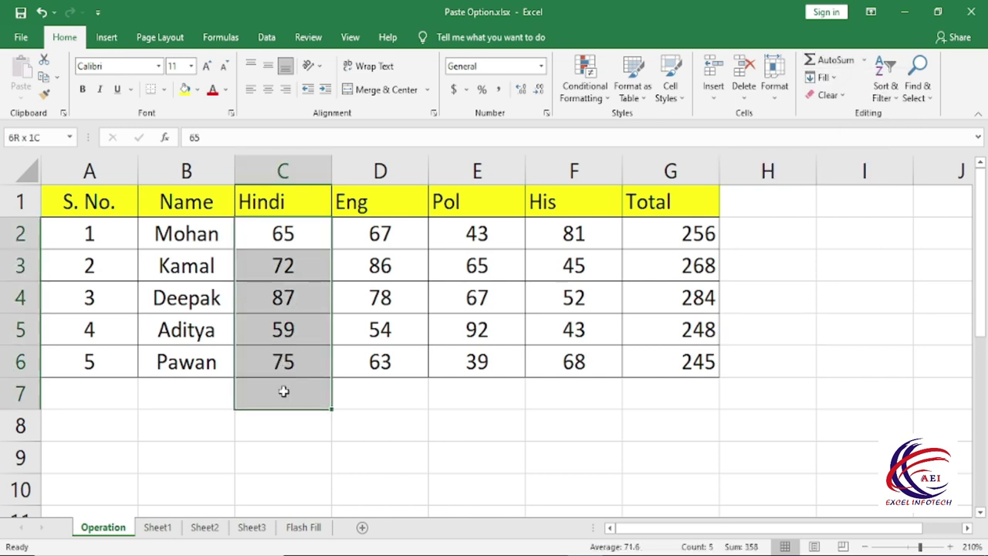
{"action": "left_click", "coordinate": [823, 68]}
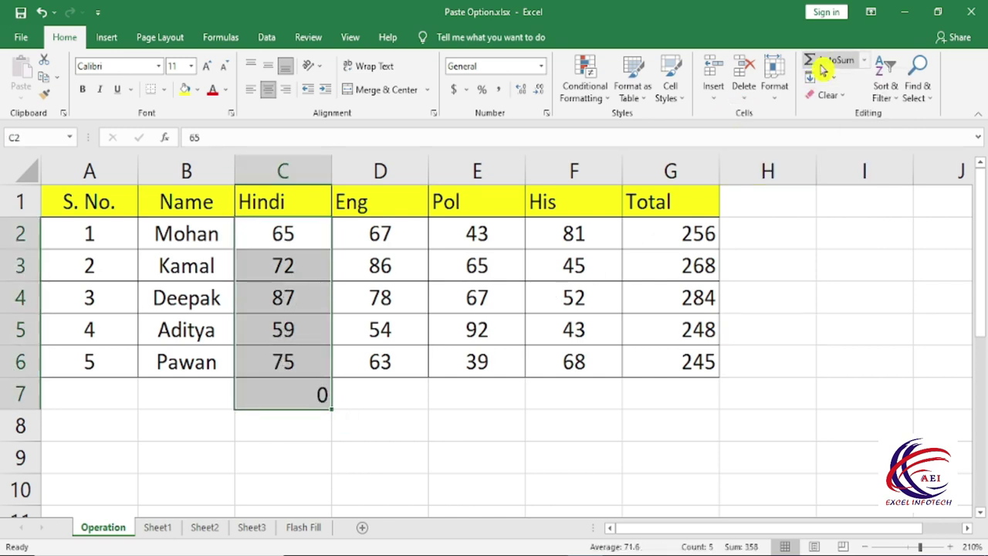
{"action": "left_click", "coordinate": [299, 399]}
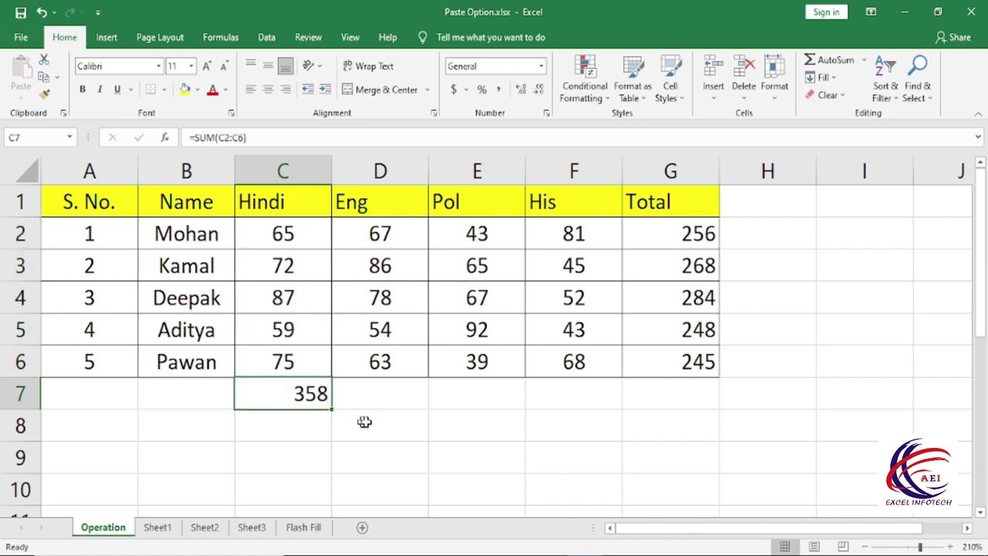
- Put the average of the Eng marks, 69.6, into D7
{"action": "left_click_drag", "start_coordinate": [379, 233], "coordinate": [380, 394]}
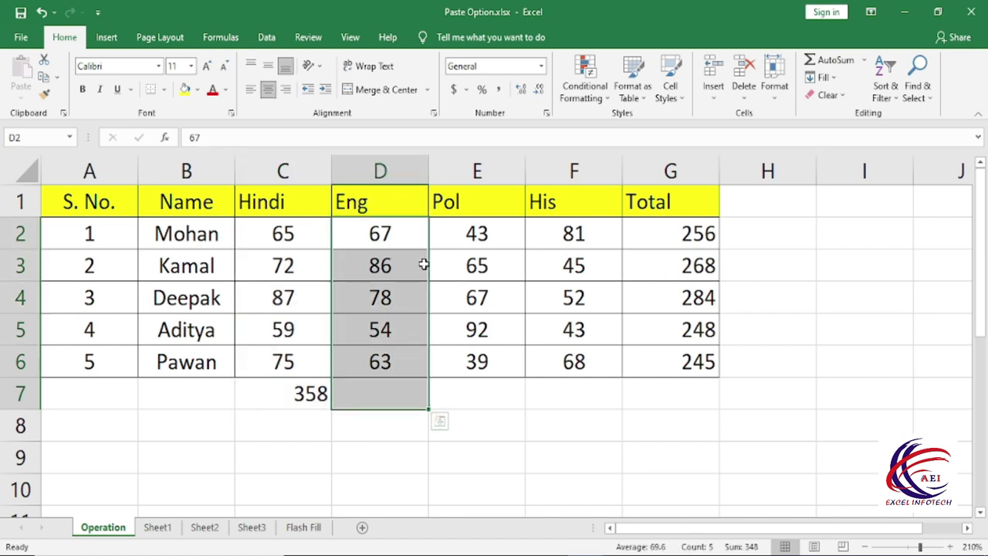
{"action": "left_click_drag", "start_coordinate": [388, 234], "coordinate": [405, 399]}
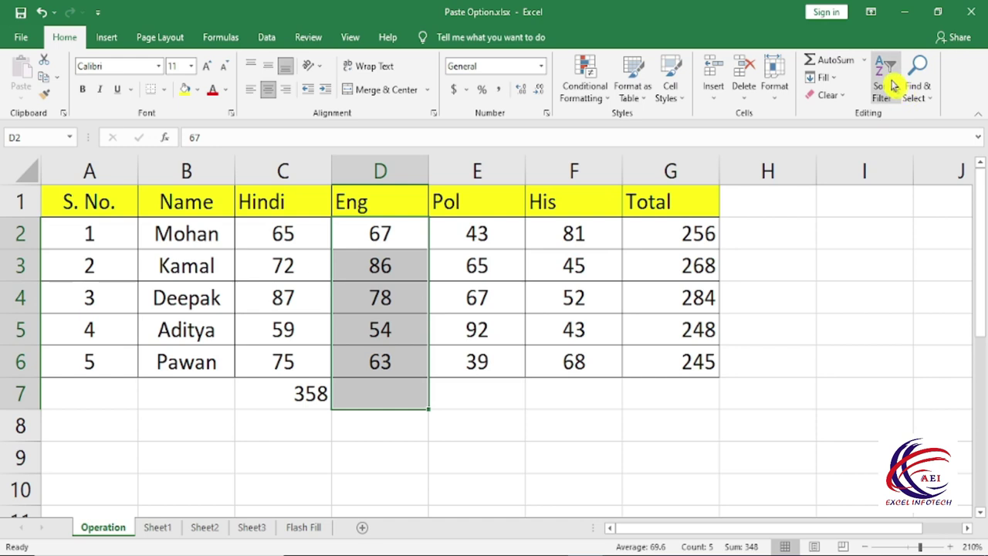
{"action": "left_click", "coordinate": [865, 61]}
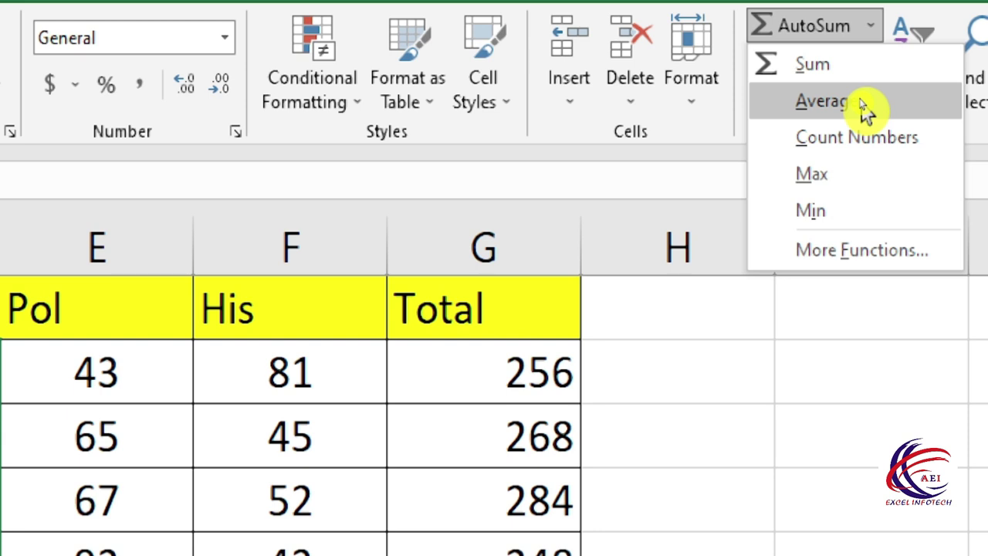
{"action": "key", "text": "Escape"}
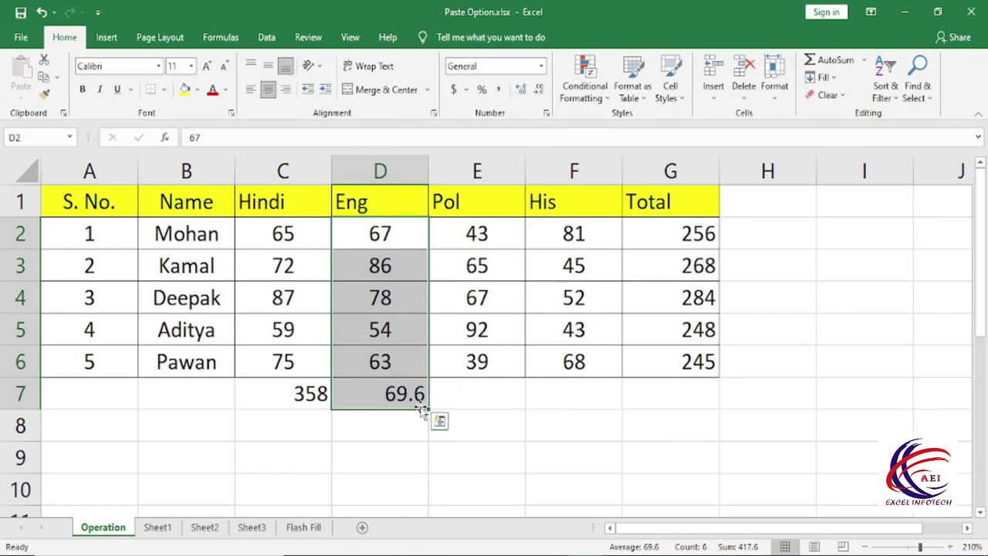
{"action": "left_click", "coordinate": [868, 67]}
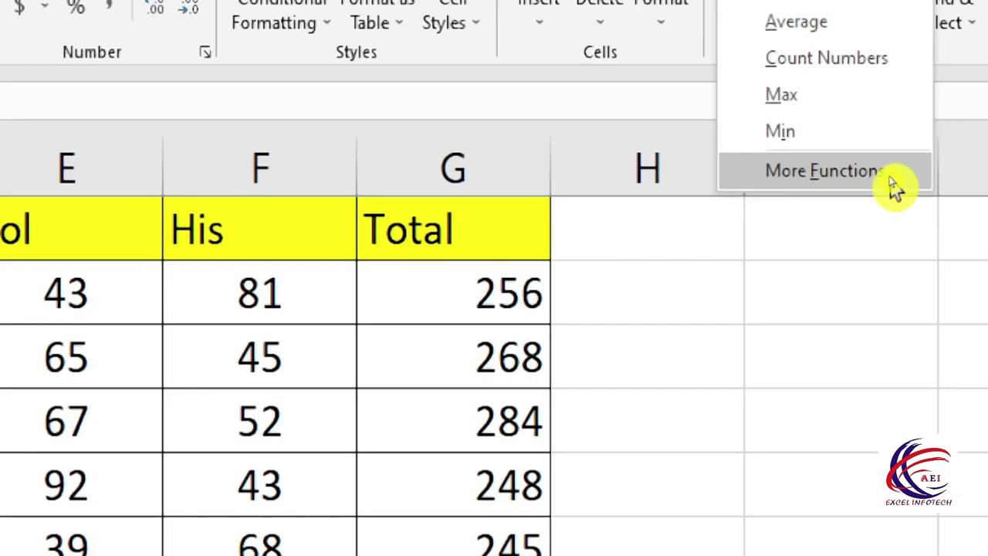
{"action": "left_click", "coordinate": [858, 170]}
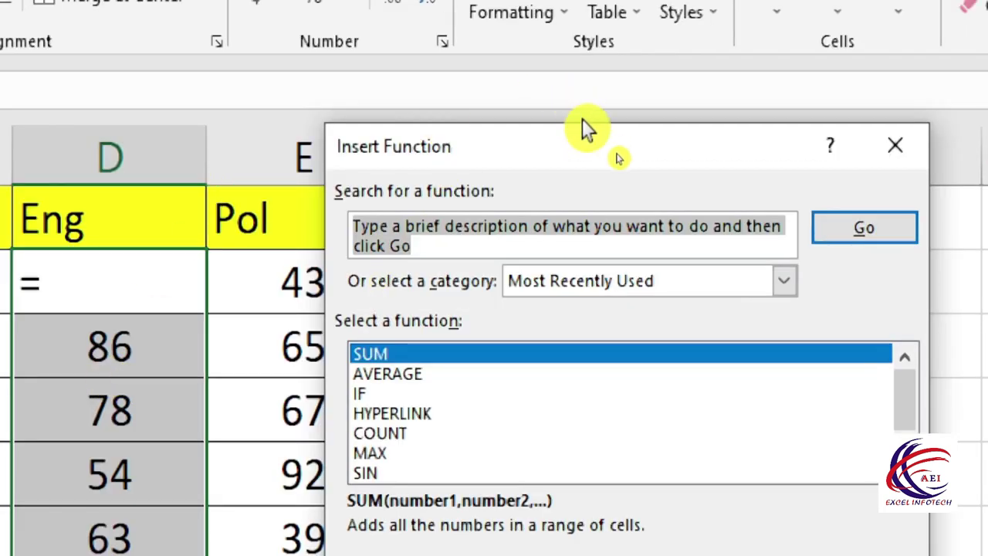
{"action": "left_click_drag", "start_coordinate": [573, 144], "coordinate": [508, 44]}
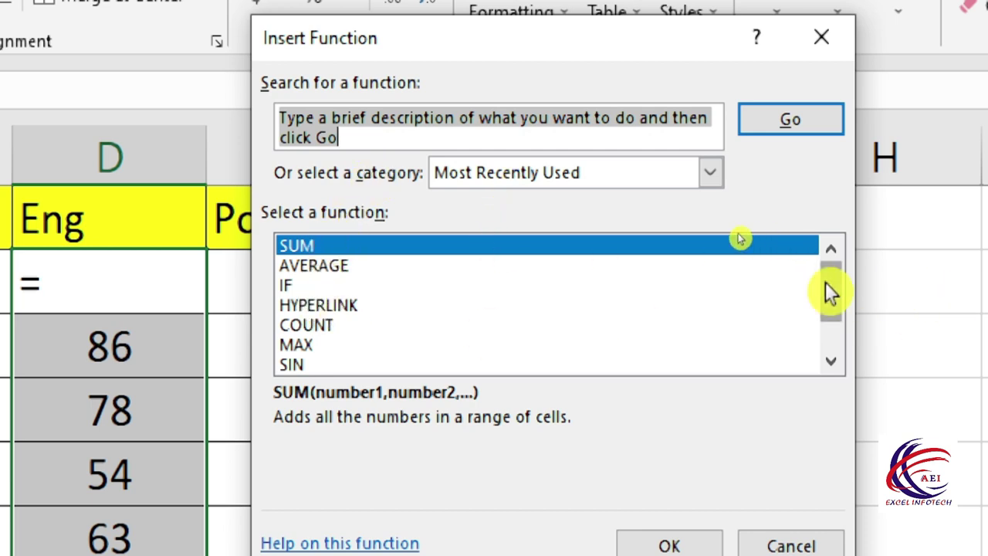
{"action": "left_click_drag", "start_coordinate": [829, 288], "coordinate": [840, 332]}
{"action": "left_click", "coordinate": [709, 170]}
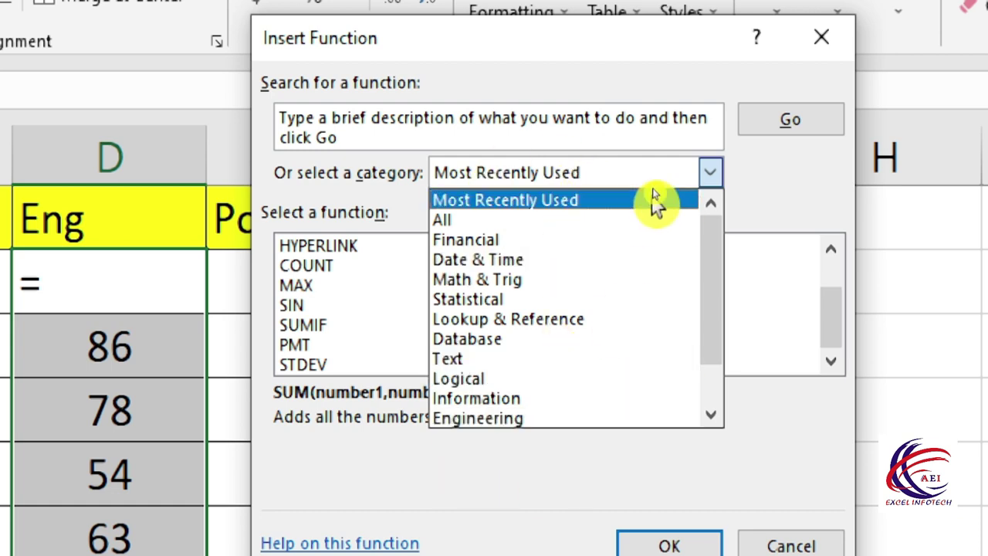
{"action": "left_click", "coordinate": [521, 221]}
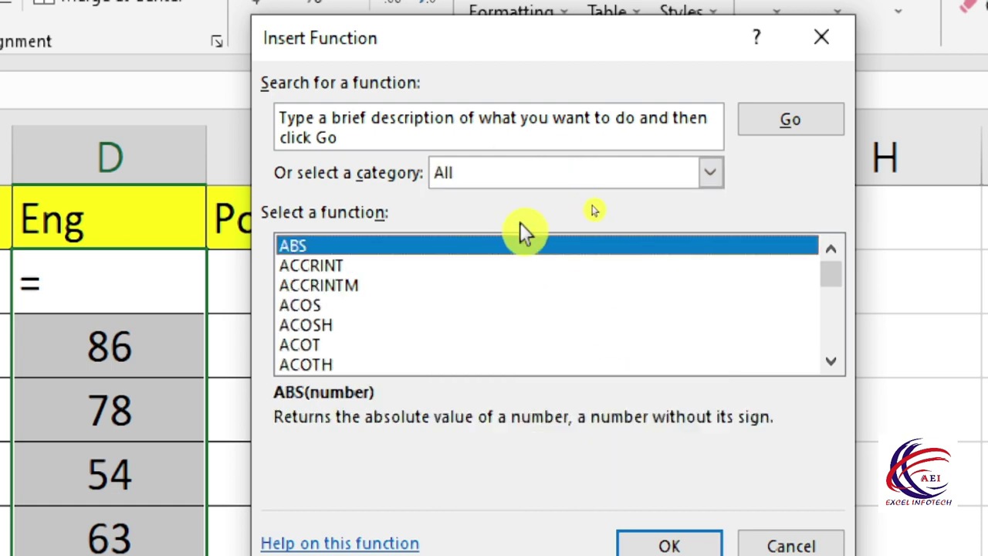
{"action": "left_click_drag", "start_coordinate": [839, 274], "coordinate": [821, 325]}
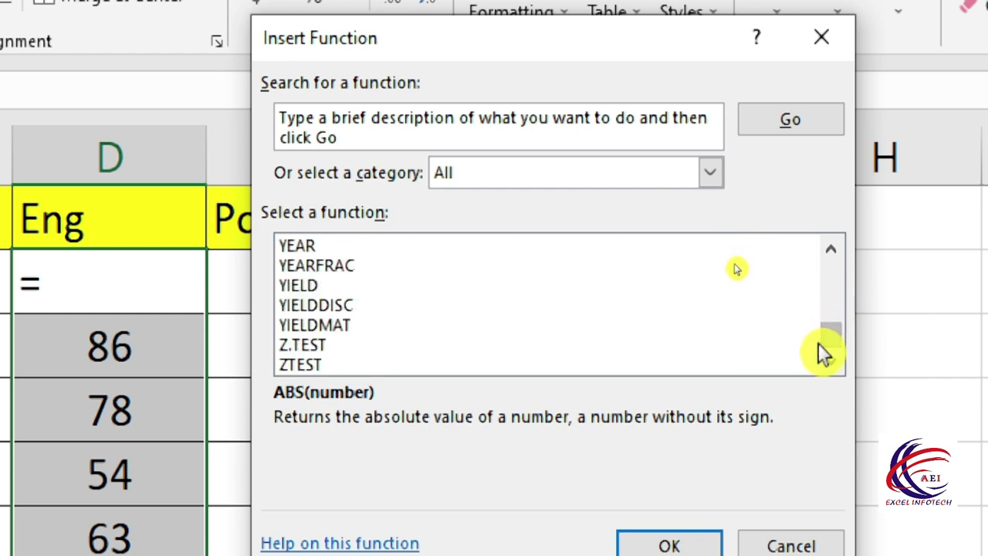
{"action": "key", "text": "Escape"}
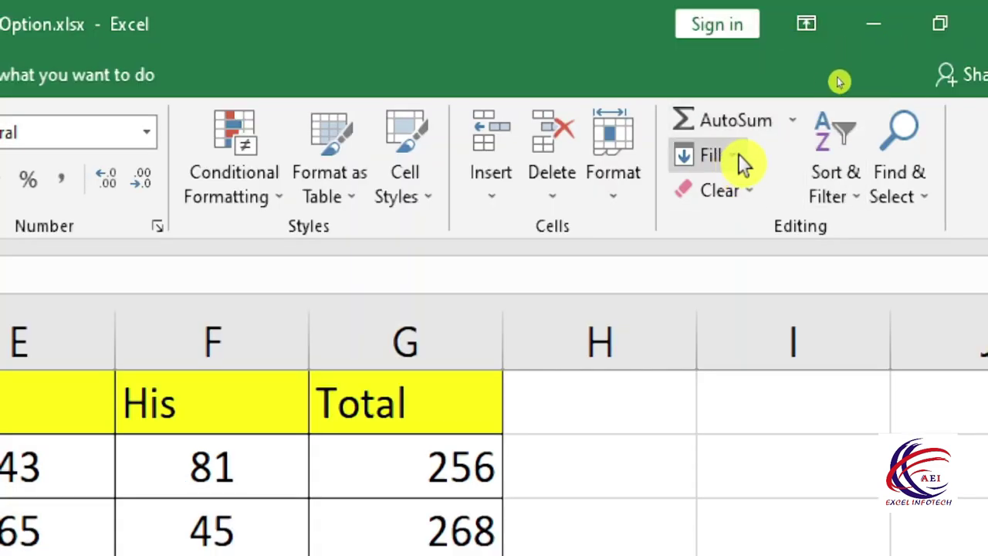
- Paste into G3:G6, check G3's formula, then clear the totals from G3 to G6
{"action": "left_click", "coordinate": [735, 156]}
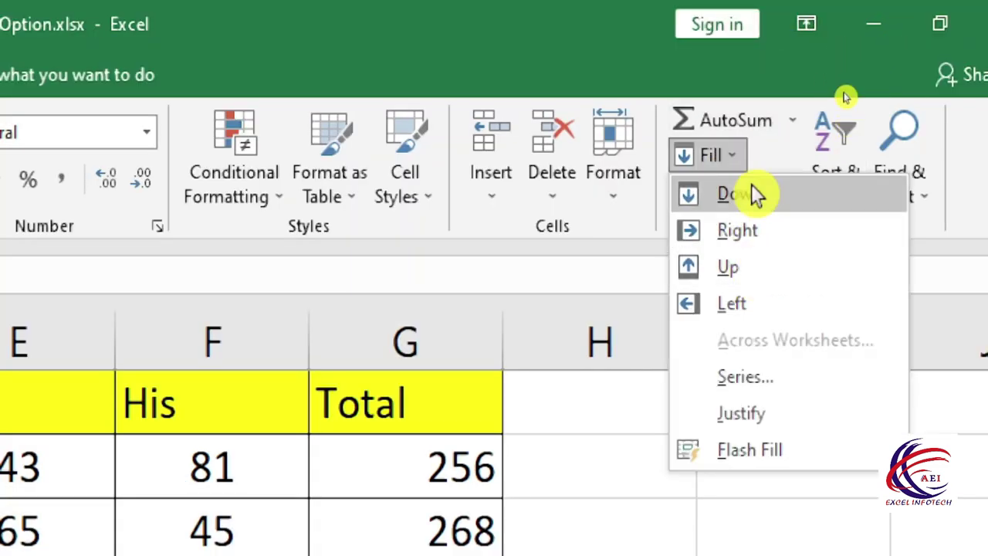
{"action": "left_click", "coordinate": [770, 231]}
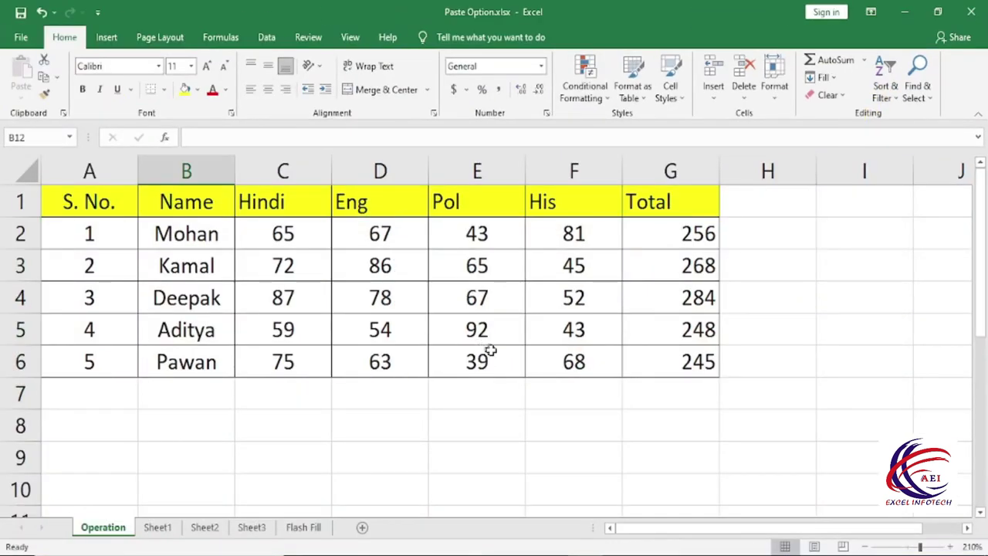
{"action": "left_click_drag", "start_coordinate": [667, 266], "coordinate": [688, 358]}
{"action": "key", "text": "ctrl+v"}
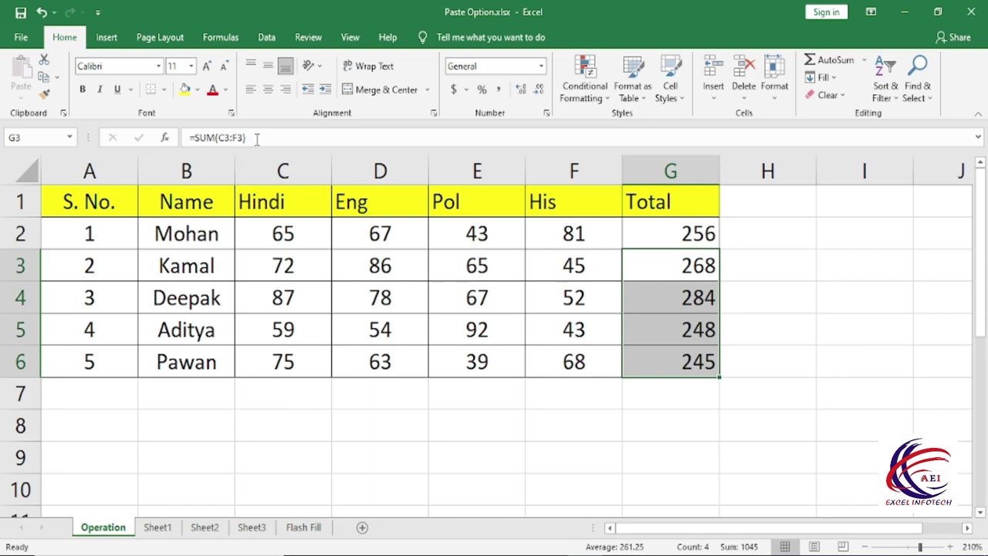
{"action": "left_click_drag", "start_coordinate": [256, 137], "coordinate": [196, 138]}
{"action": "key", "text": "Return"}
{"action": "left_click_drag", "start_coordinate": [691, 266], "coordinate": [691, 369]}
{"action": "key", "text": "Delete"}
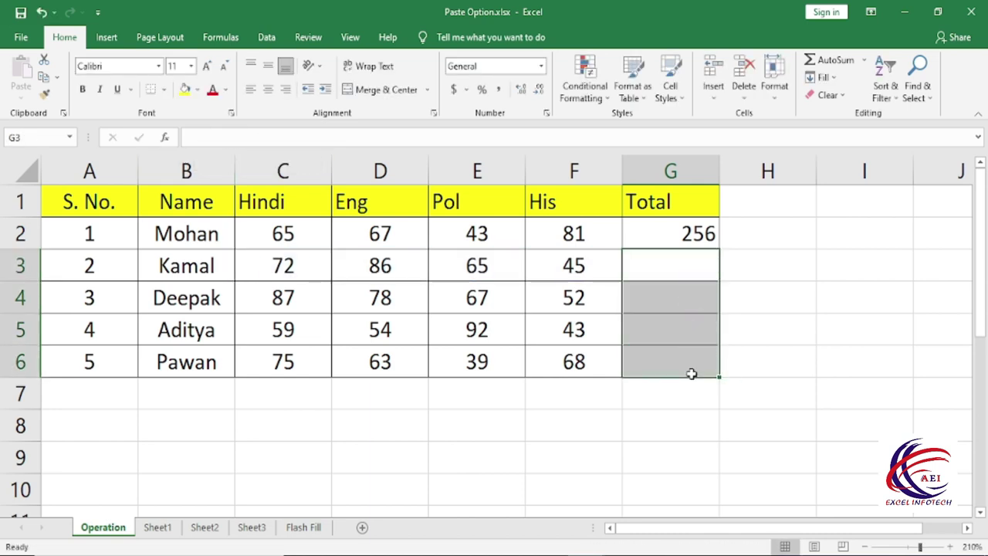
- Fill the G2 SUM formula down to G6, giving totals 268, 284, 248 and 245
{"action": "left_click", "coordinate": [740, 330]}
{"action": "left_click_drag", "start_coordinate": [697, 231], "coordinate": [690, 366]}
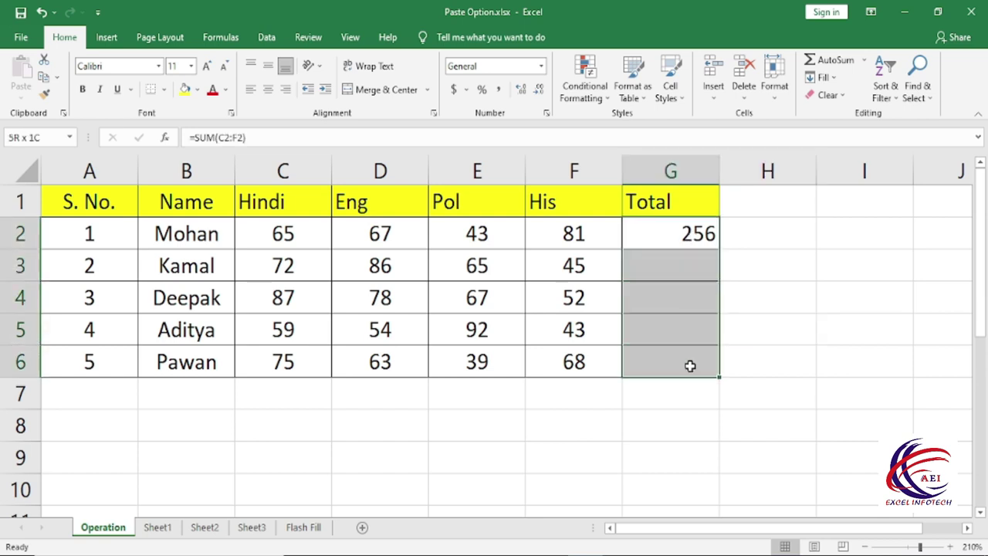
{"action": "left_click", "coordinate": [697, 239]}
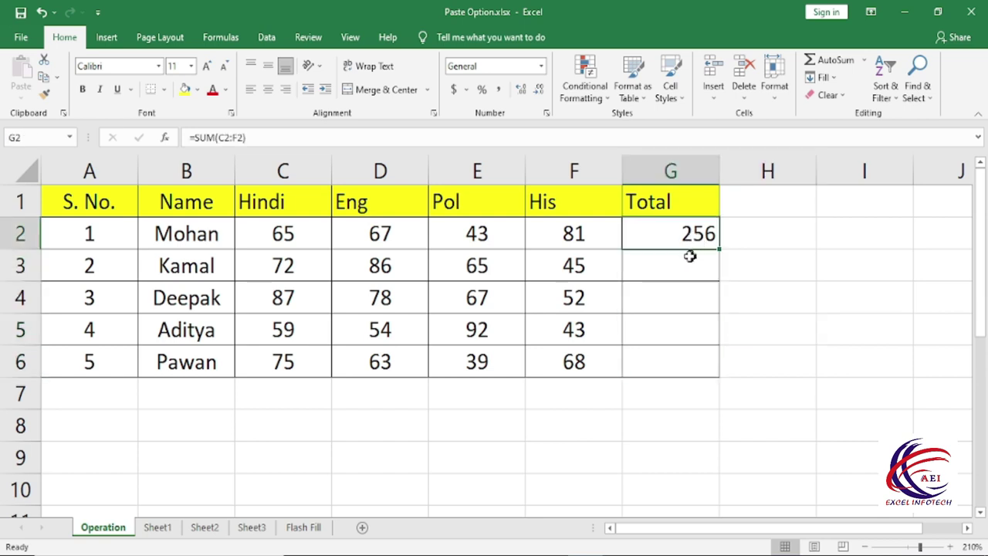
{"action": "left_click", "coordinate": [687, 266]}
{"action": "left_click", "coordinate": [682, 297]}
{"action": "left_click", "coordinate": [680, 329]}
{"action": "left_click", "coordinate": [681, 361]}
{"action": "left_click_drag", "start_coordinate": [683, 233], "coordinate": [684, 360]}
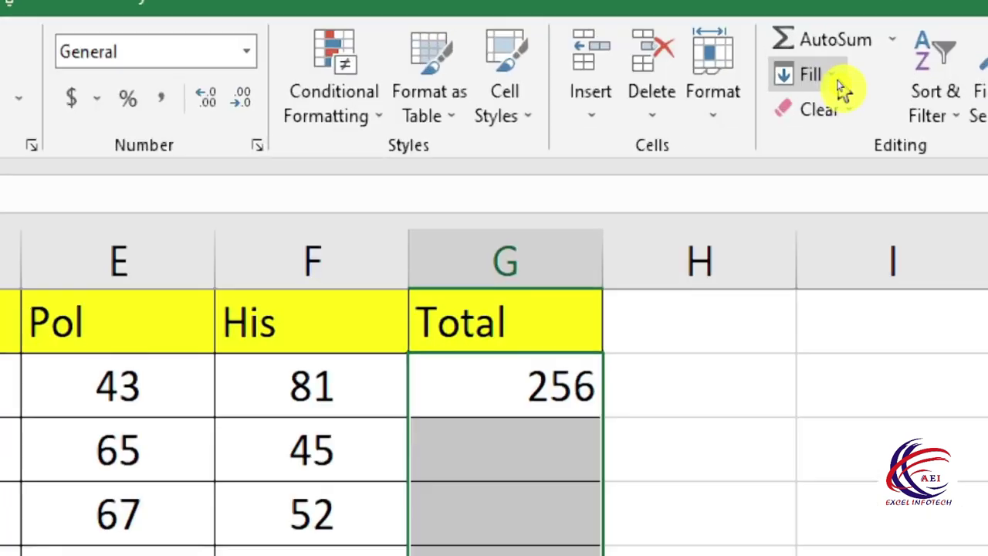
{"action": "left_click", "coordinate": [838, 82]}
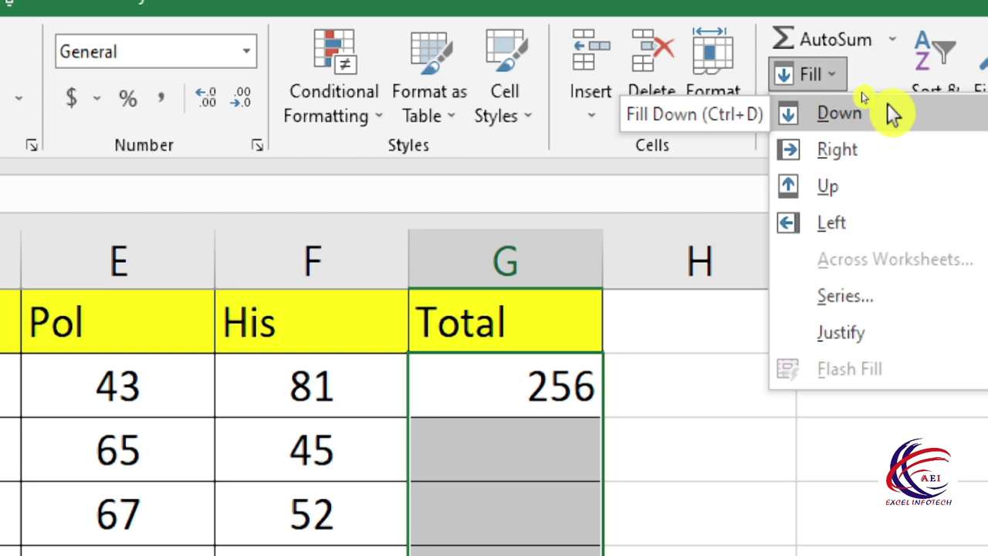
{"action": "left_click", "coordinate": [887, 104]}
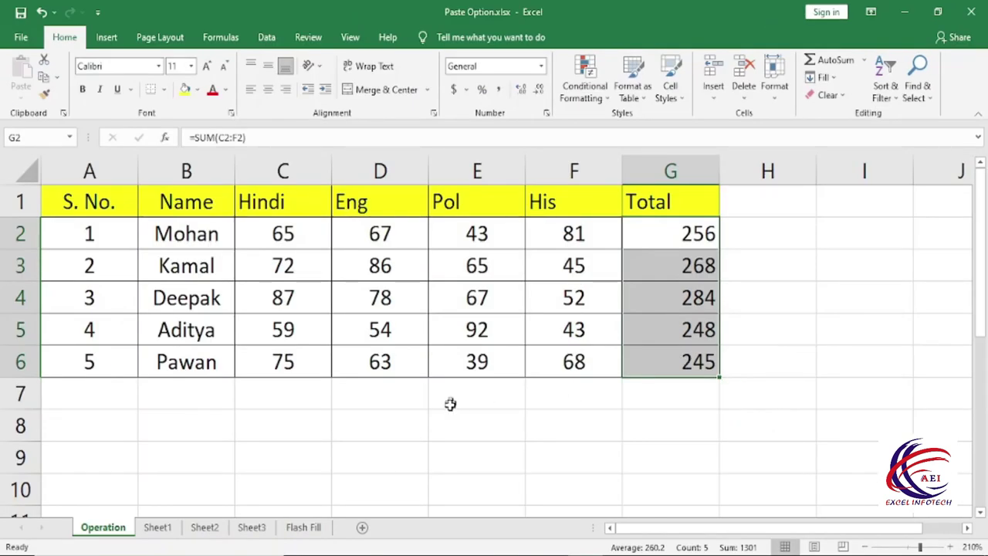
{"action": "scroll", "coordinate": [312, 409], "scroll_direction": "down", "scroll_amount": 1}
{"action": "left_click", "coordinate": [210, 400]}
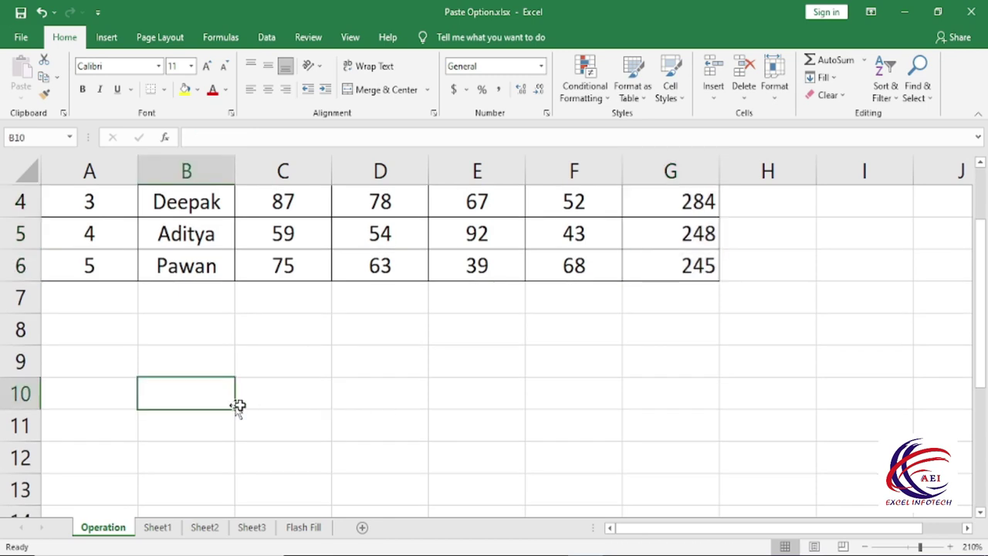
{"action": "type", "text": "1"}
{"action": "key", "text": "ctrl+Return"}
{"action": "left_click_drag", "start_coordinate": [210, 394], "coordinate": [732, 394]}
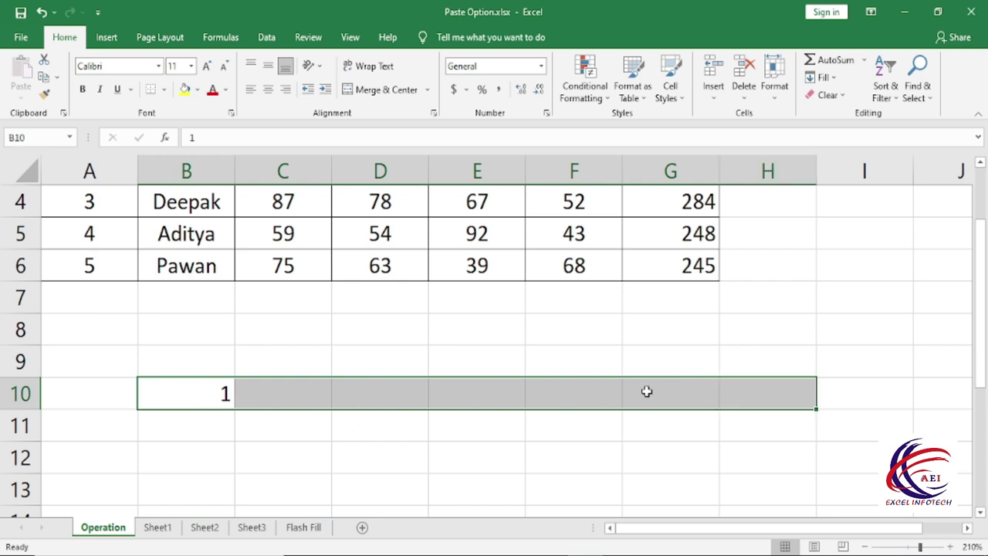
{"action": "left_click", "coordinate": [826, 77]}
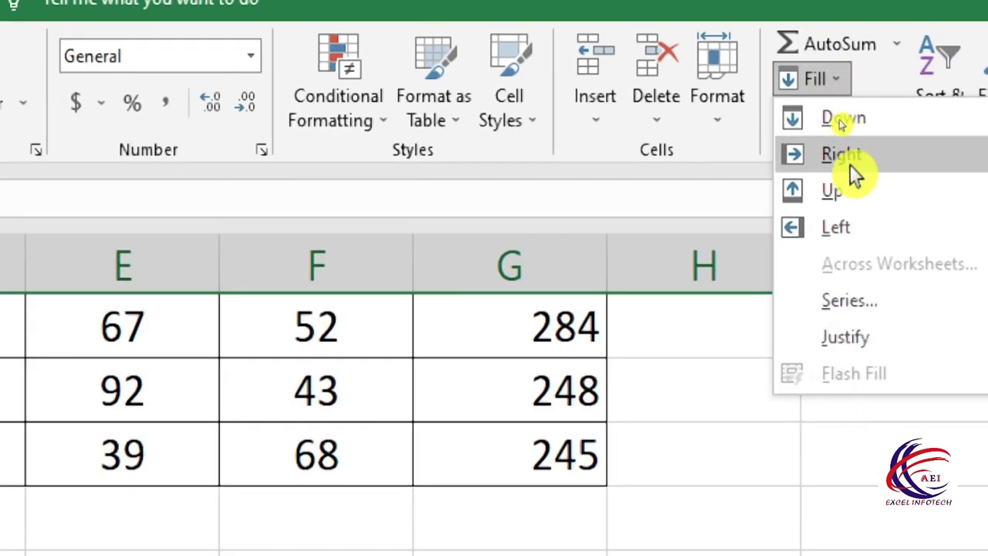
{"action": "left_click", "coordinate": [837, 155]}
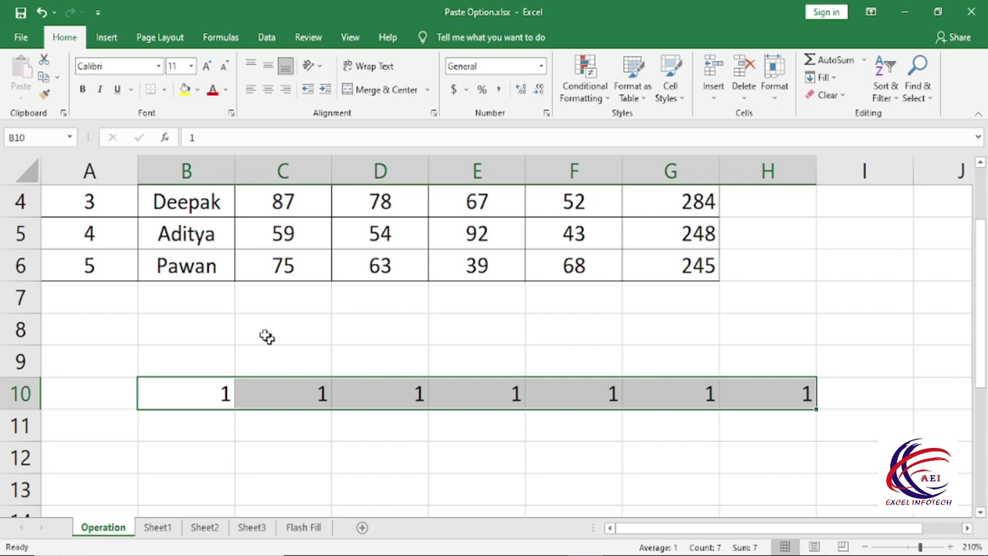
{"action": "key", "text": "Delete"}
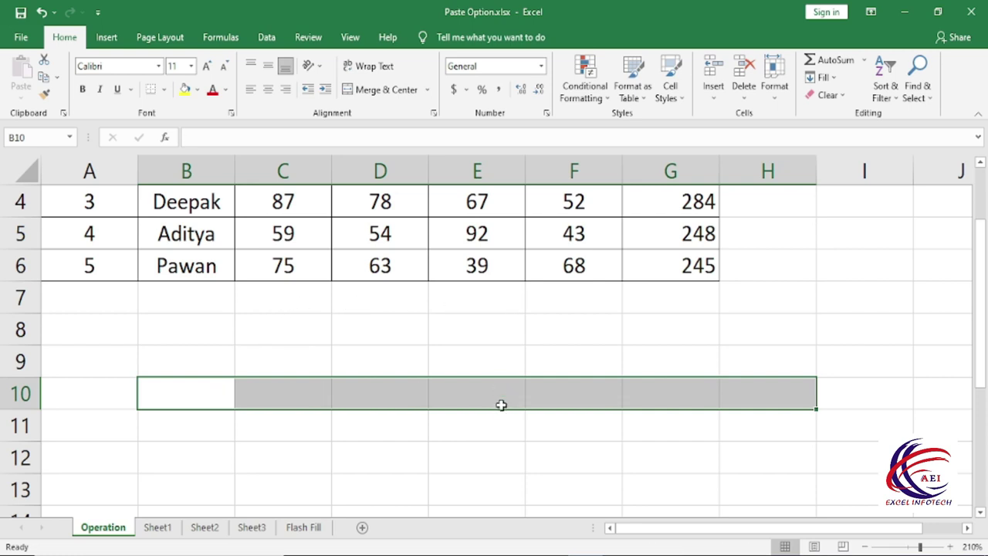
{"action": "left_click", "coordinate": [372, 333]}
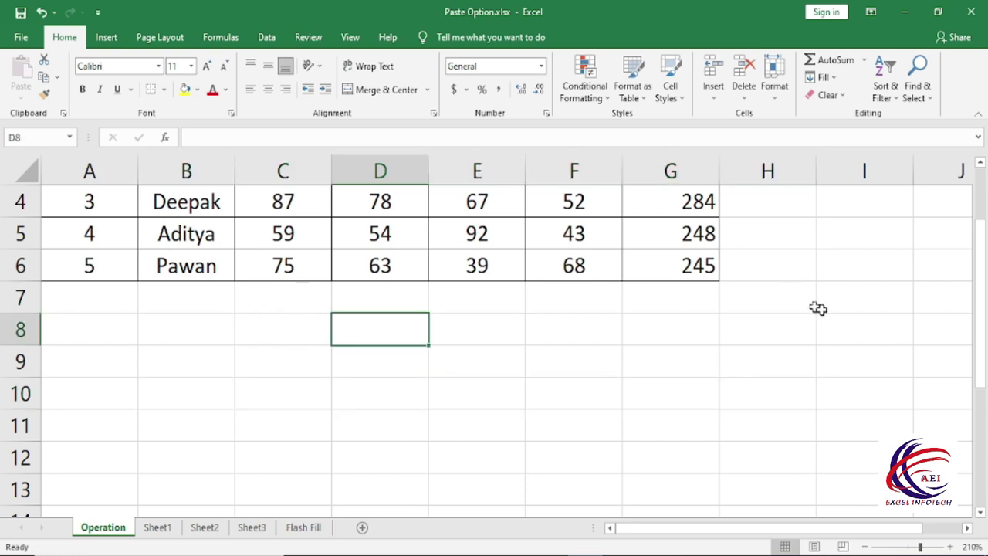
{"action": "left_click_drag", "start_coordinate": [977, 296], "coordinate": [975, 232]}
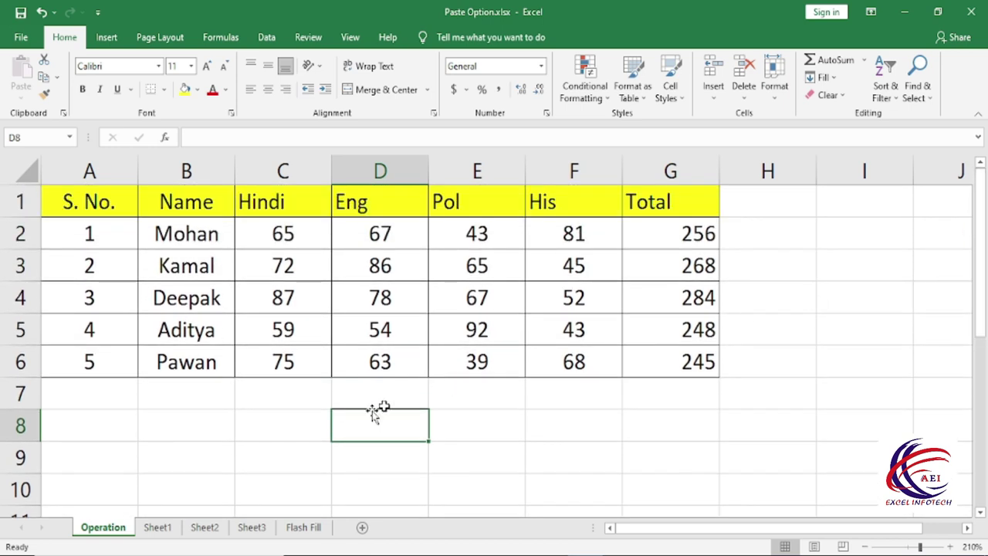
{"action": "left_click", "coordinate": [282, 390]}
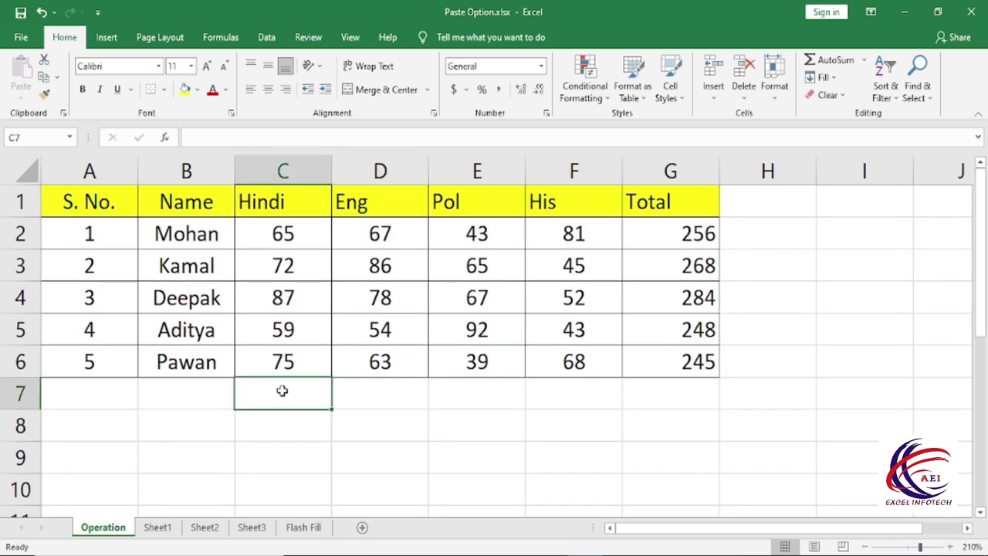
{"action": "key", "text": "alt+equal"}
{"action": "key", "text": "Return"}
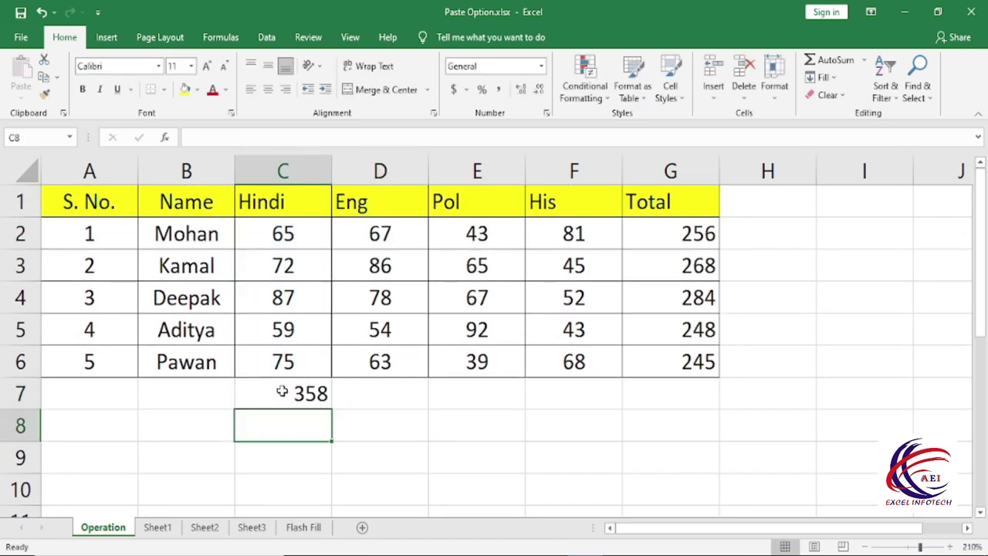
{"action": "left_click", "coordinate": [284, 392]}
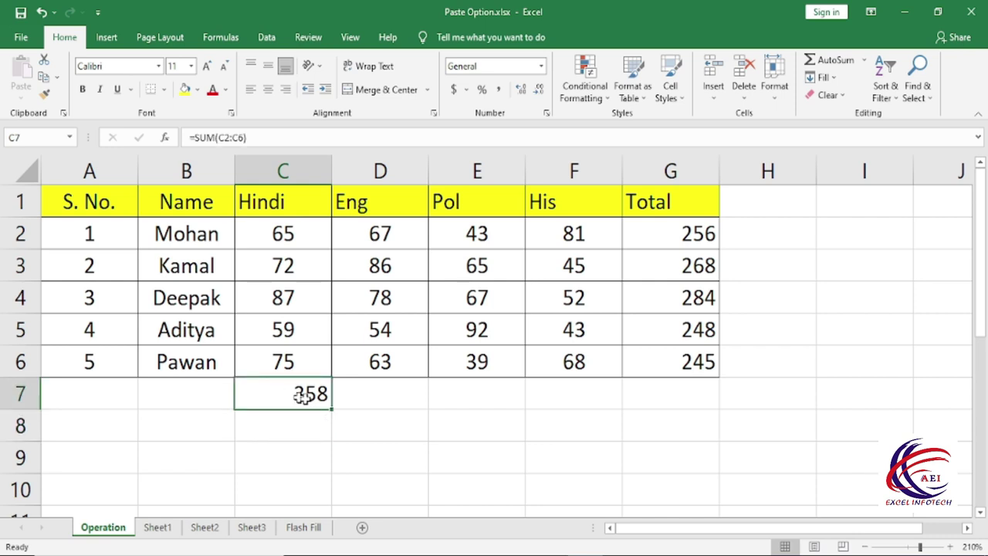
{"action": "left_click_drag", "start_coordinate": [301, 396], "coordinate": [670, 383]}
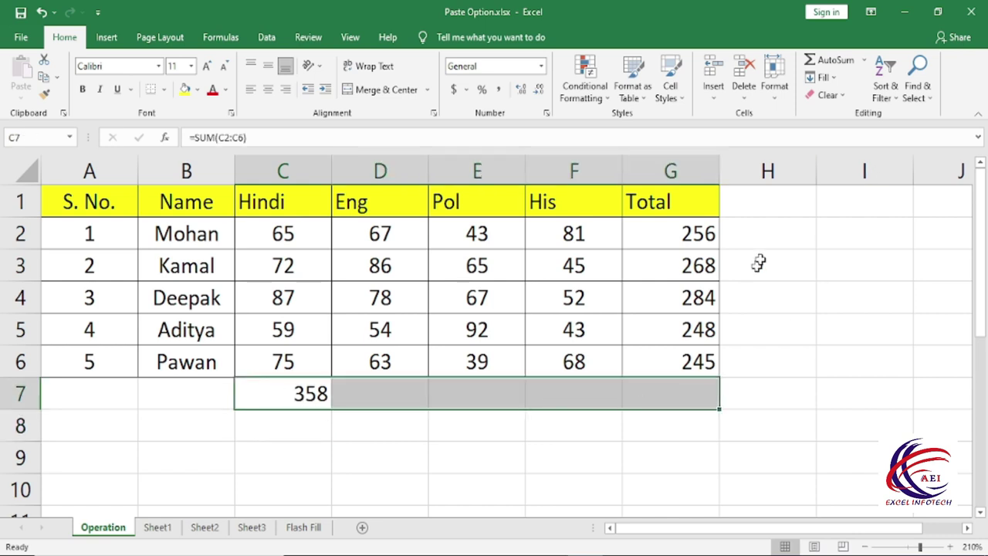
{"action": "left_click", "coordinate": [838, 80]}
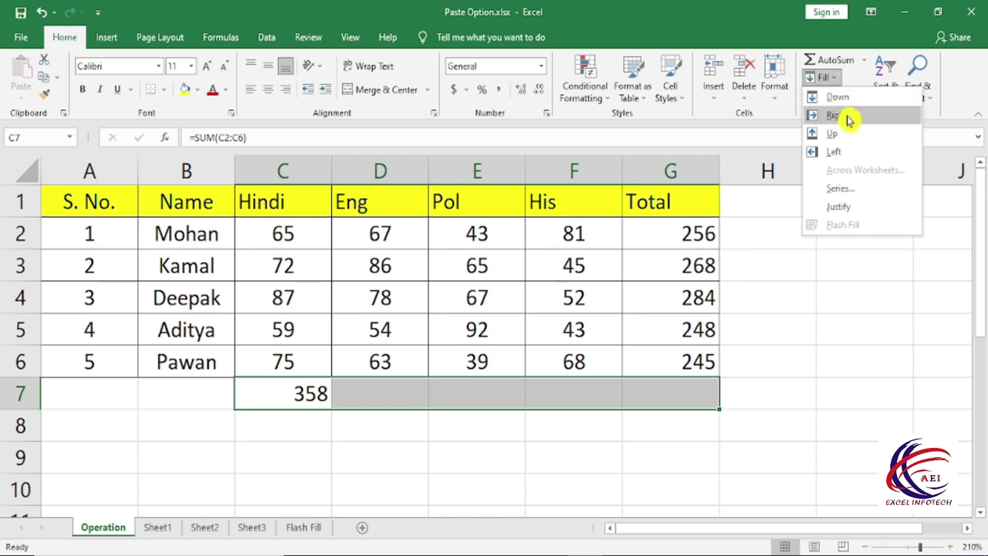
{"action": "left_click", "coordinate": [853, 115]}
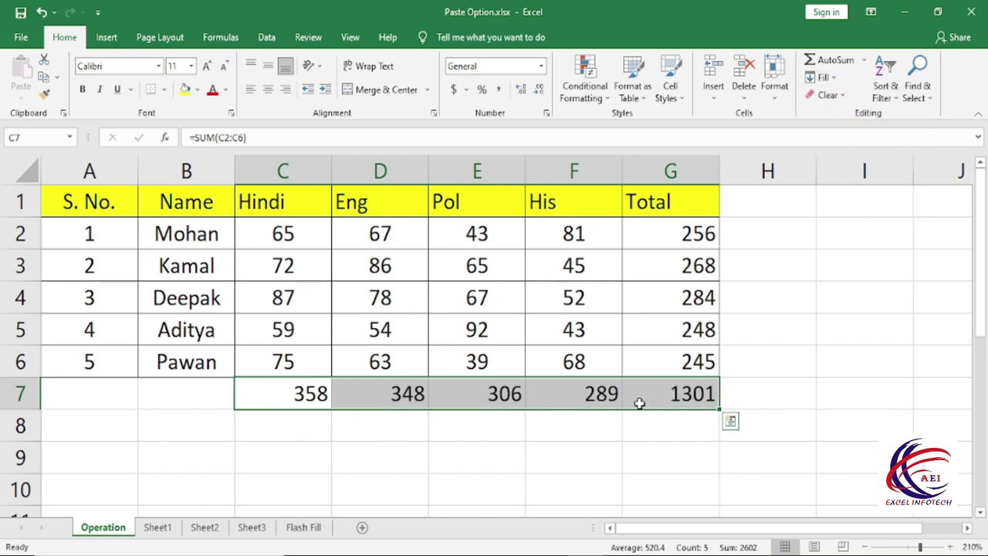
{"action": "key", "text": "Delete"}
{"action": "left_click", "coordinate": [837, 81]}
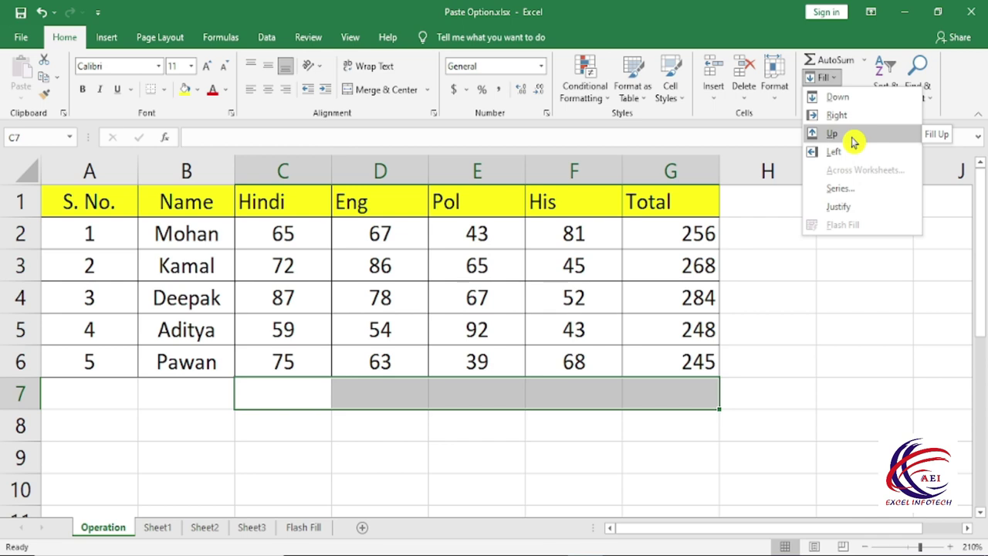
{"action": "left_click", "coordinate": [474, 432]}
{"action": "scroll", "coordinate": [309, 392], "scroll_direction": "down", "scroll_amount": 2}
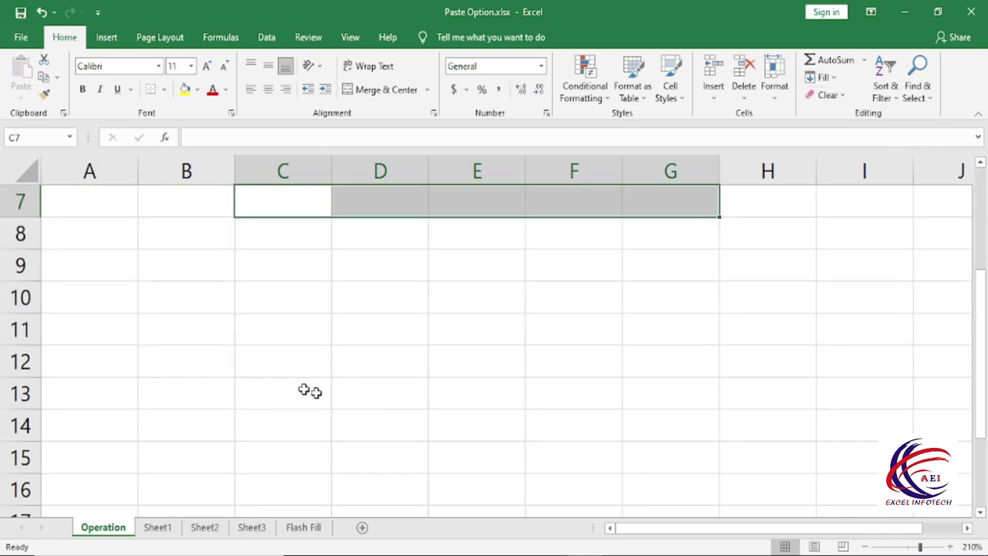
{"action": "left_click", "coordinate": [259, 382]}
{"action": "type", "text": "1"}
{"action": "key", "text": "Return"}
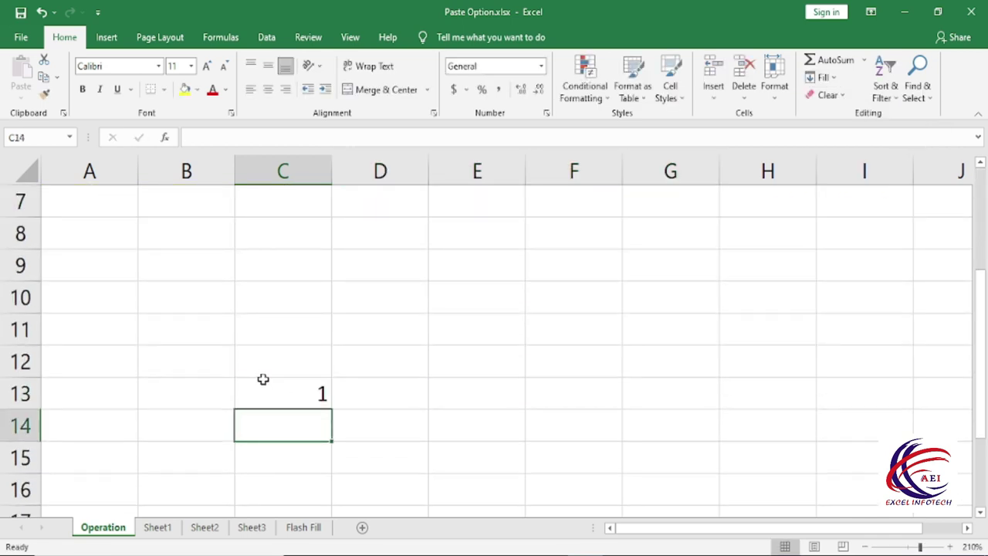
{"action": "left_click_drag", "start_coordinate": [270, 384], "coordinate": [286, 233]}
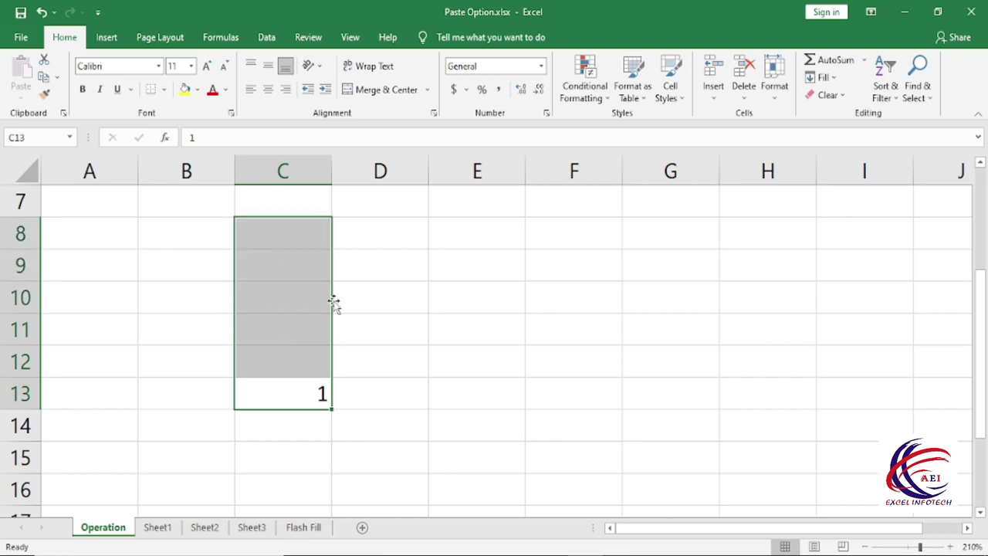
{"action": "left_click", "coordinate": [829, 80]}
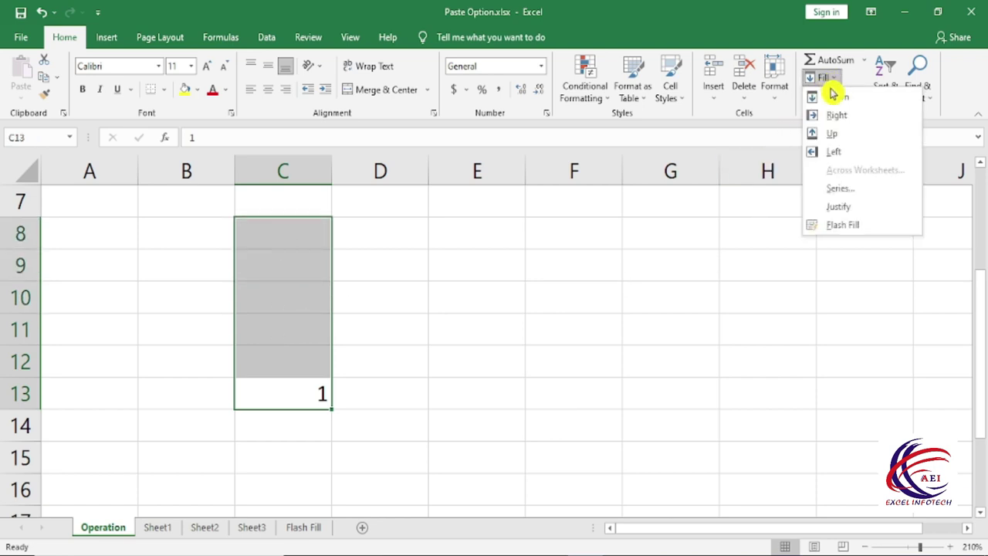
{"action": "left_click", "coordinate": [832, 132]}
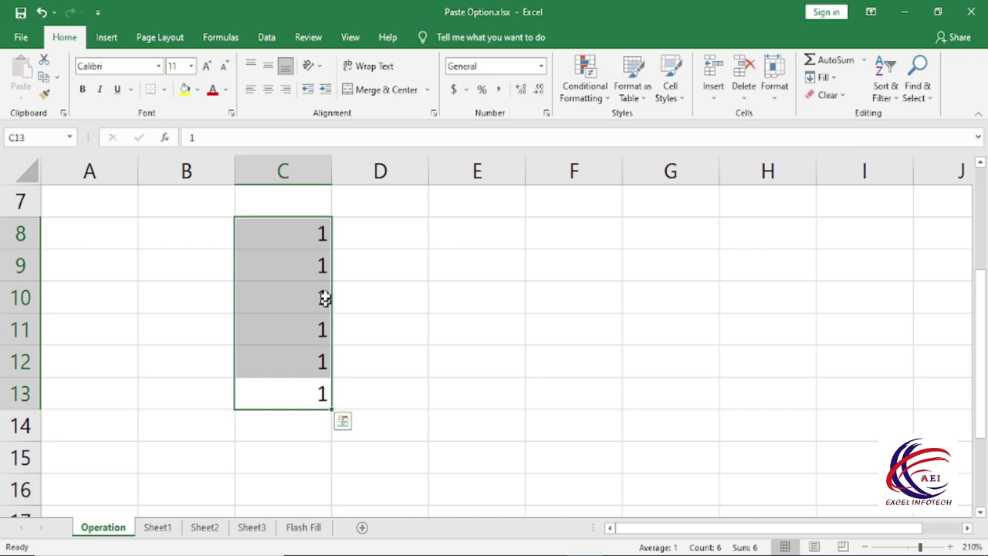
{"action": "key", "text": "Delete"}
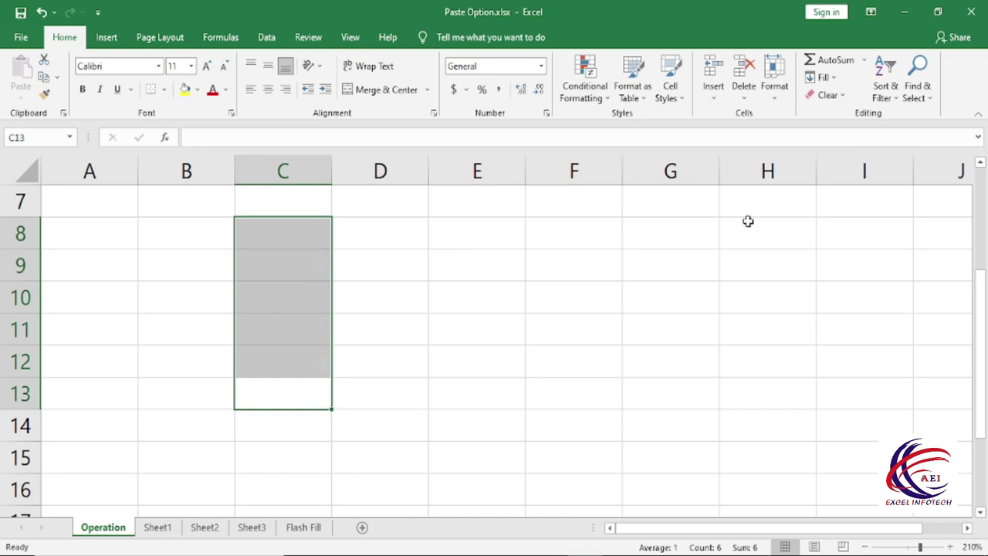
{"action": "scroll", "coordinate": [748, 221], "scroll_direction": "up", "scroll_amount": 2}
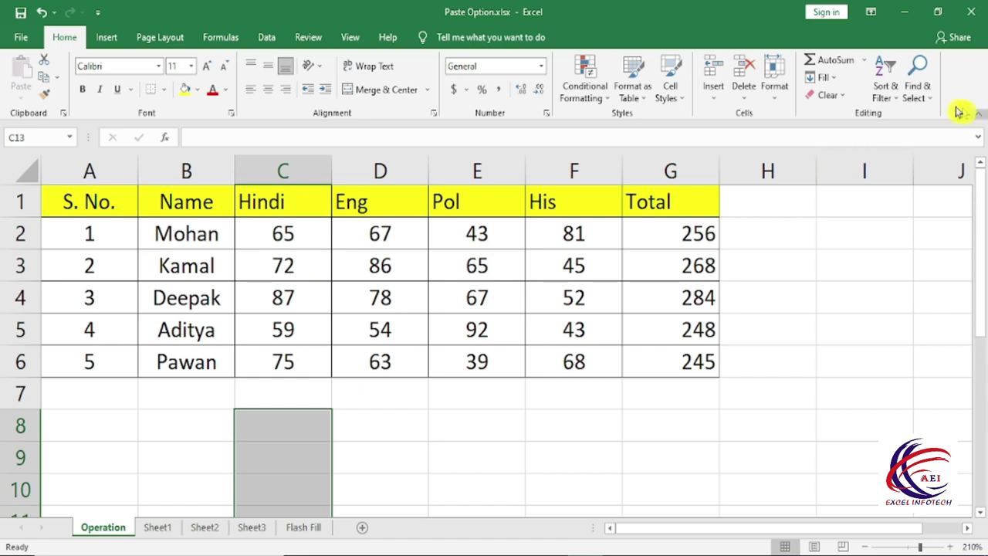
- Look through Sheet1 to Sheet3, then group Operation with Sheet1 through Sheet3
{"action": "left_click", "coordinate": [825, 77]}
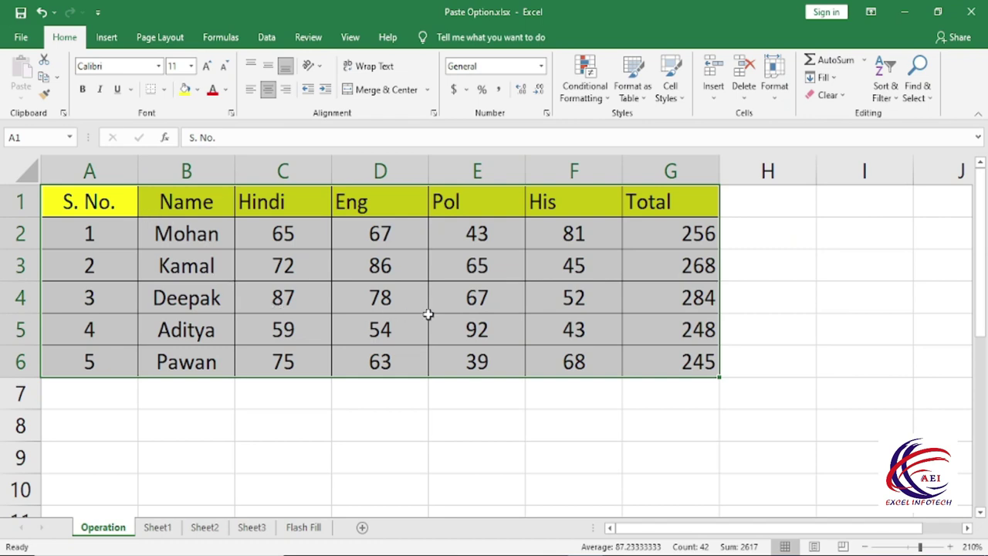
{"action": "left_click", "coordinate": [160, 528]}
{"action": "left_click", "coordinate": [202, 528]}
{"action": "left_click", "coordinate": [252, 530]}
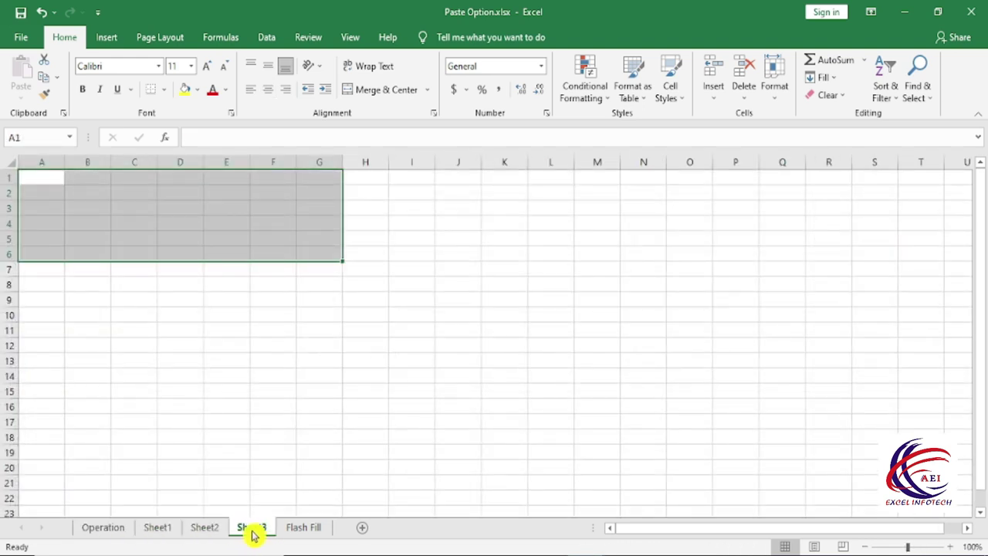
{"action": "left_click", "coordinate": [171, 531]}
{"action": "left_click", "coordinate": [204, 530]}
{"action": "left_click", "coordinate": [103, 527]}
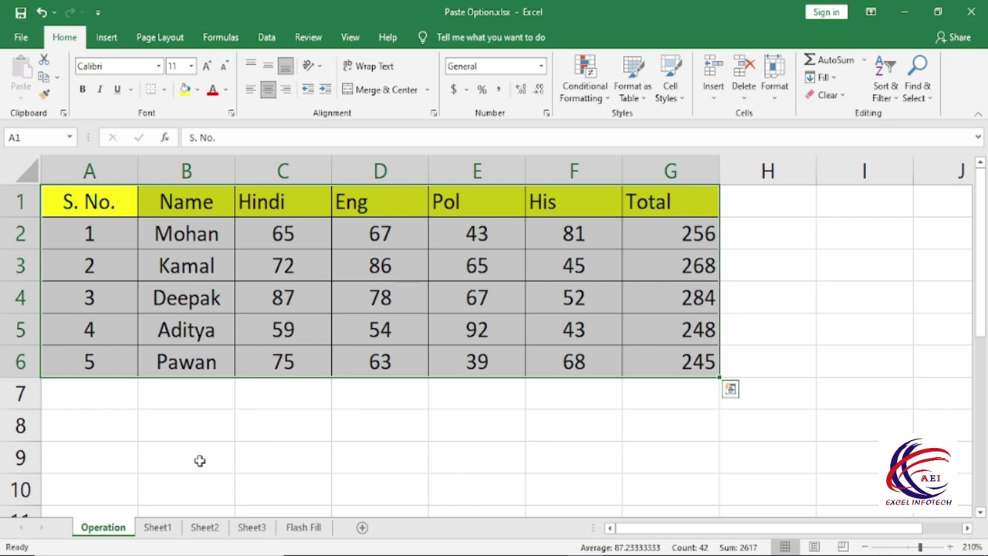
{"action": "key", "text": "Escape"}
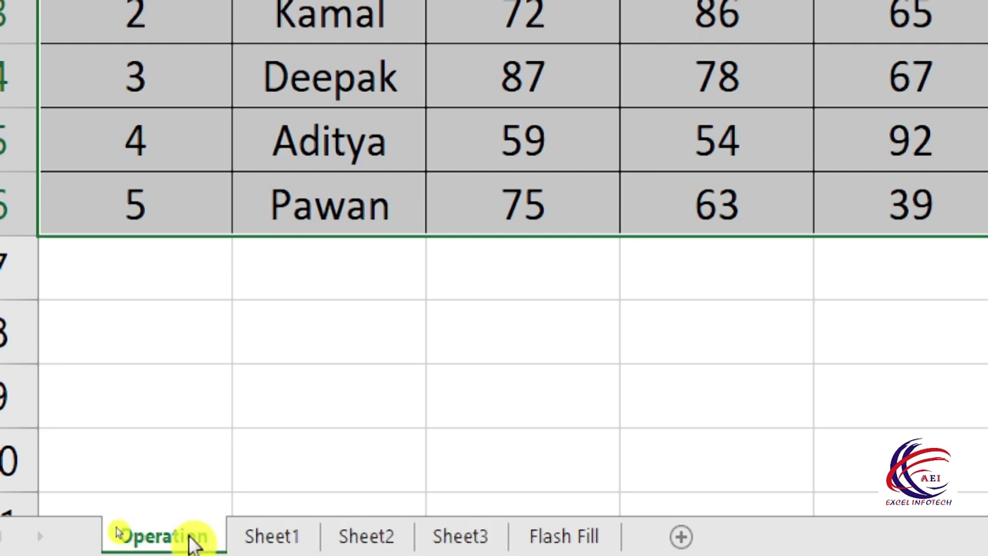
{"action": "left_click", "coordinate": [482, 540], "text": "shift"}
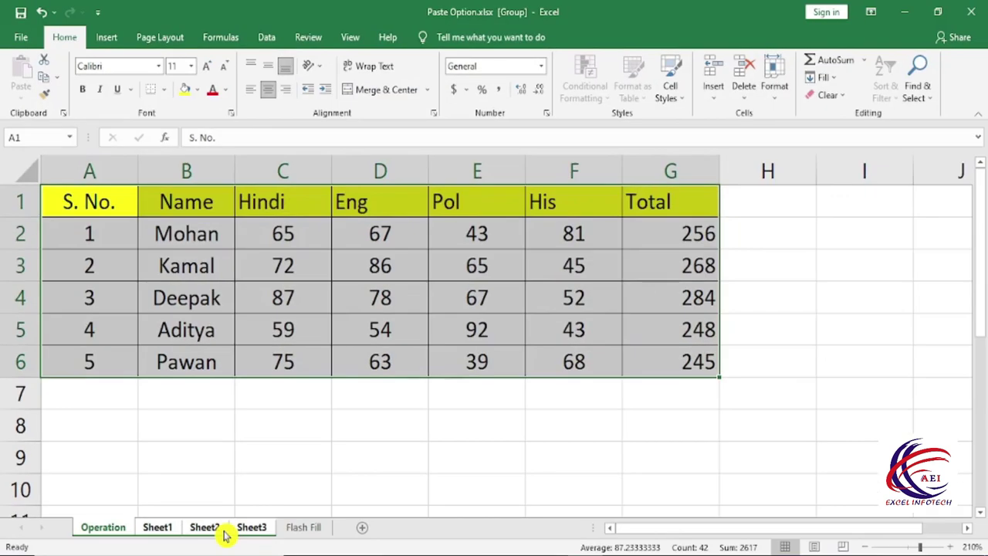
- Fill the marks table across the grouped worksheets with the All option
{"action": "left_click", "coordinate": [825, 77]}
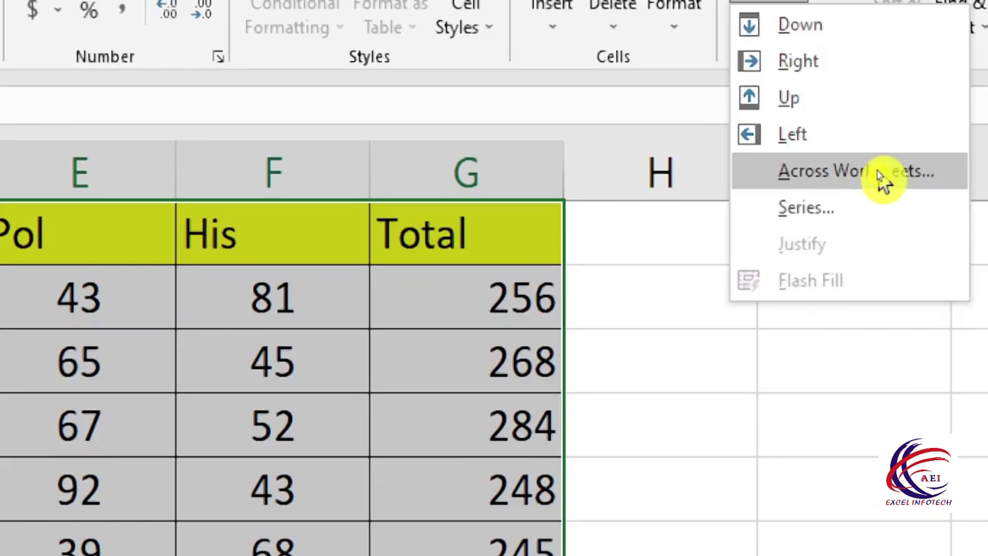
{"action": "left_click", "coordinate": [883, 178]}
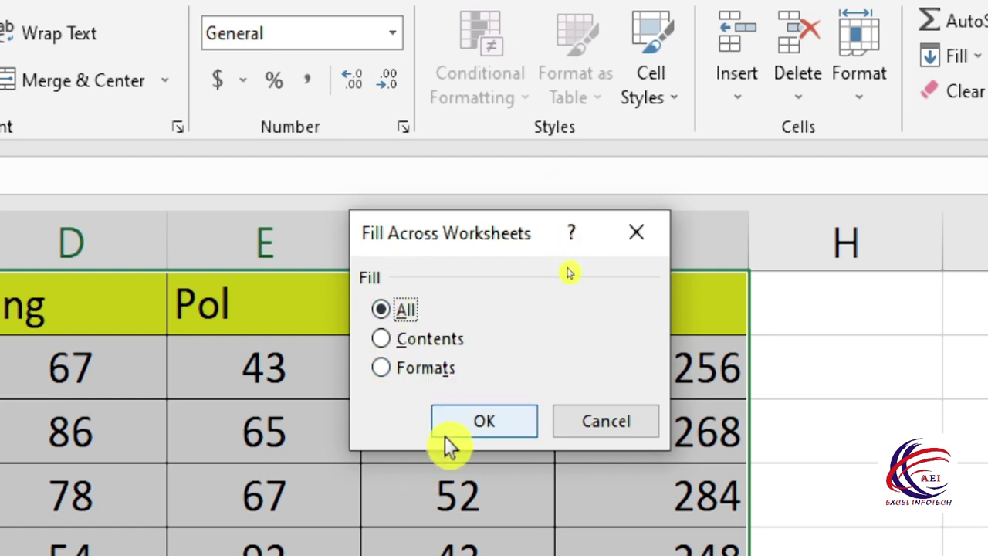
{"action": "left_click", "coordinate": [382, 308]}
{"action": "left_click", "coordinate": [492, 420]}
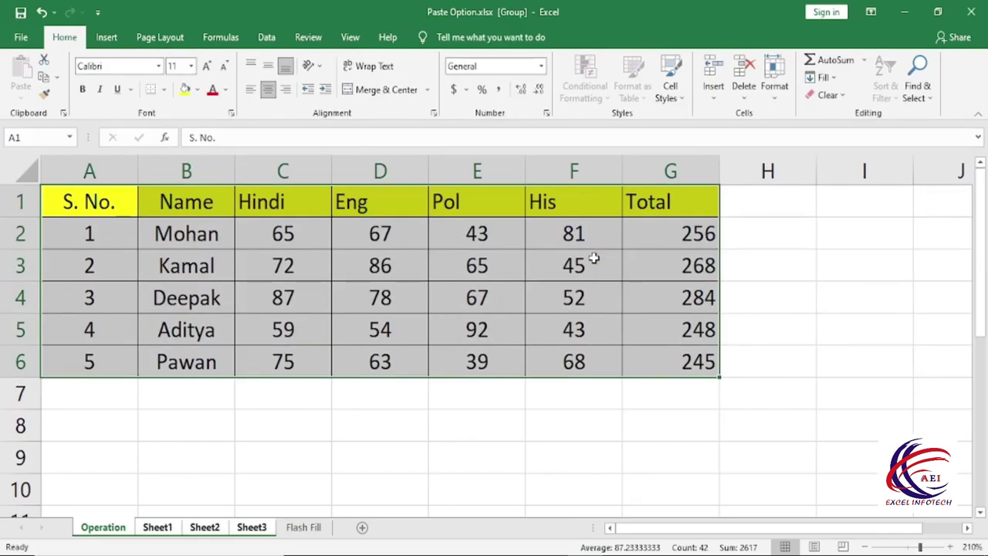
- Inspect Sheet1, Sheet2 and Sheet3, then return to the Operation sheet
{"action": "scroll", "coordinate": [159, 525], "scroll_direction": "down", "scroll_amount": 5, "text": "ctrl"}
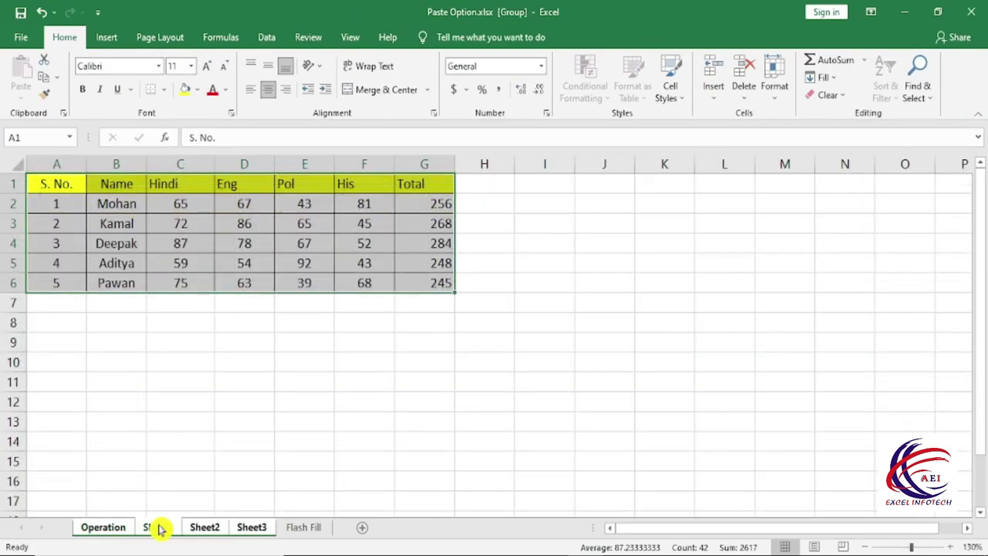
{"action": "scroll", "coordinate": [202, 537], "scroll_direction": "down", "scroll_amount": 3, "text": "ctrl"}
{"action": "left_click", "coordinate": [246, 533]}
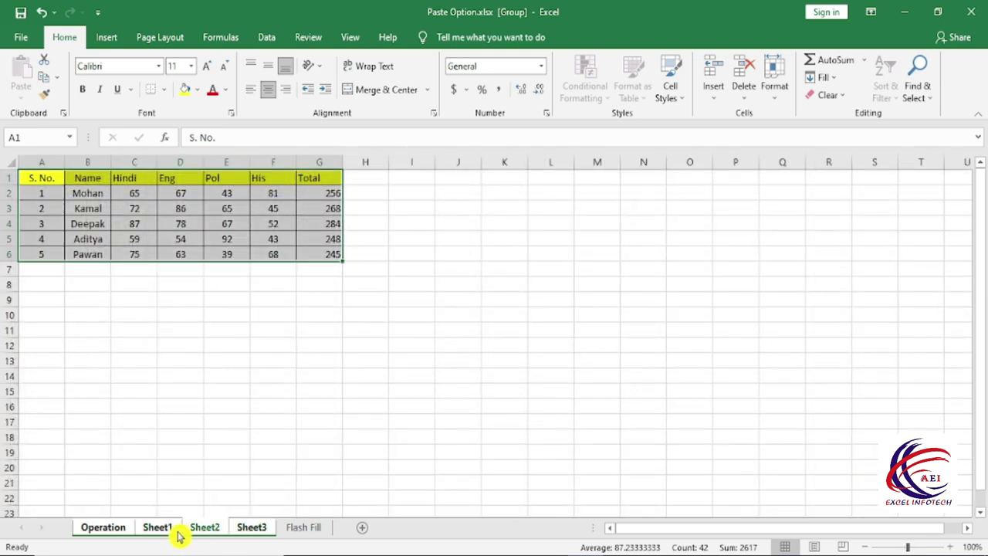
{"action": "scroll", "coordinate": [104, 537], "scroll_direction": "up", "scroll_amount": 6, "text": "ctrl"}
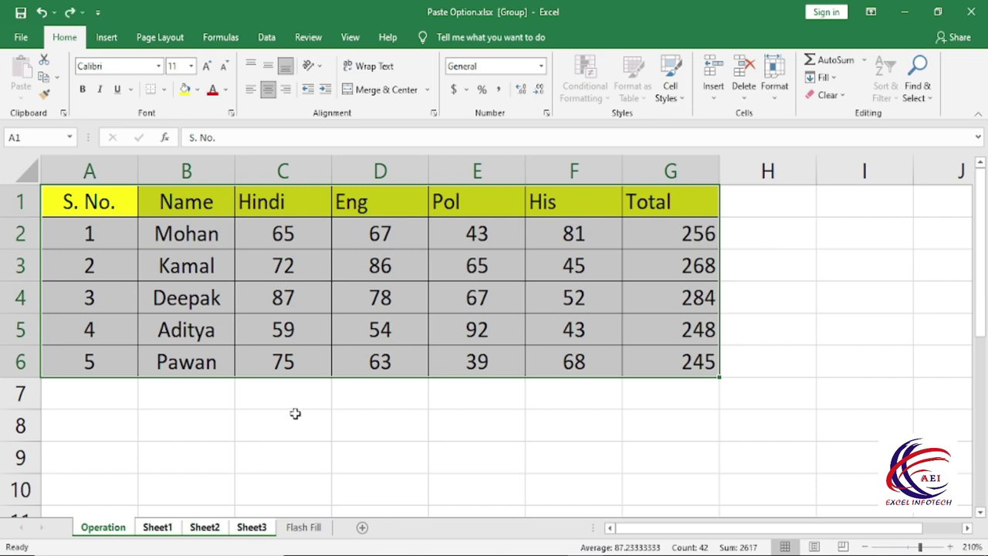
{"action": "left_click", "coordinate": [166, 529]}
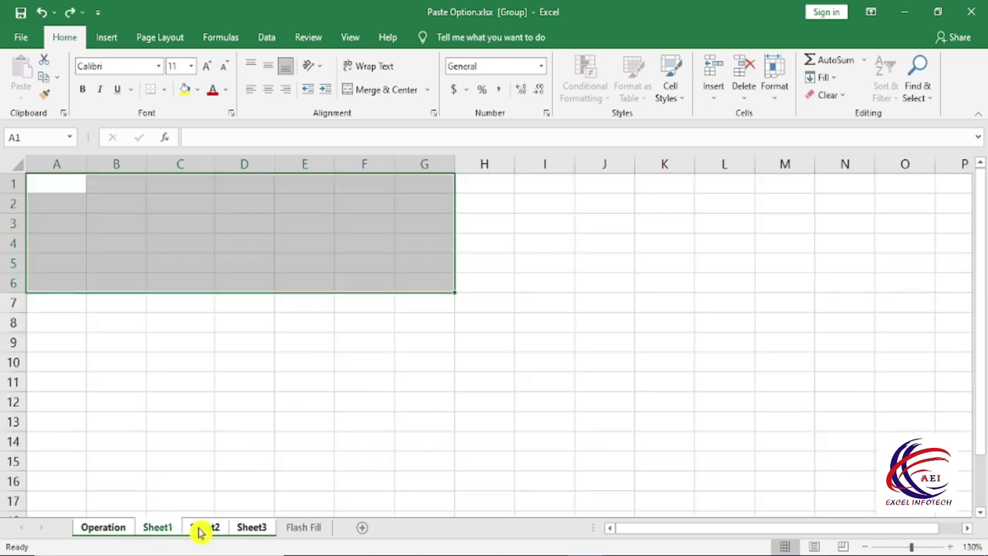
{"action": "left_click", "coordinate": [203, 530]}
{"action": "left_click", "coordinate": [245, 531]}
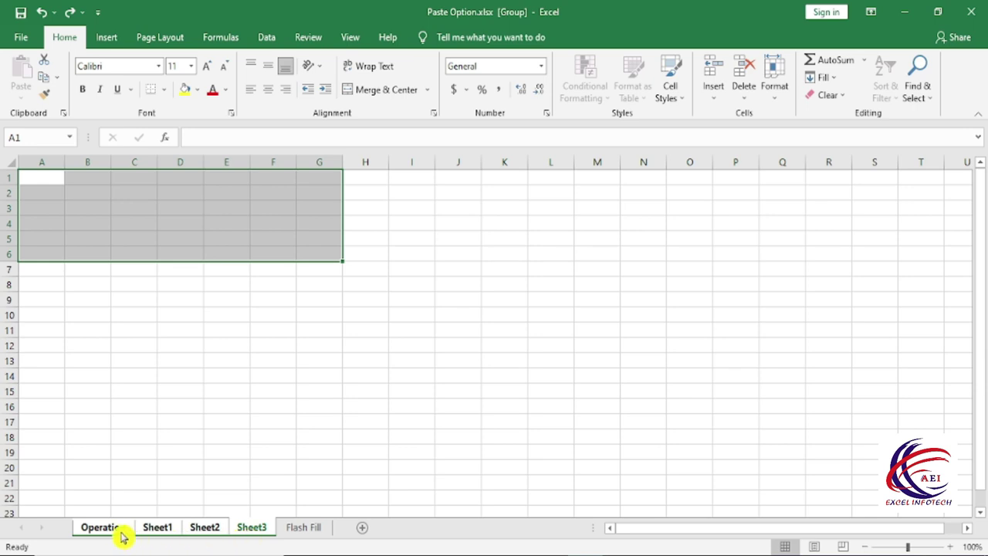
{"action": "left_click", "coordinate": [130, 529]}
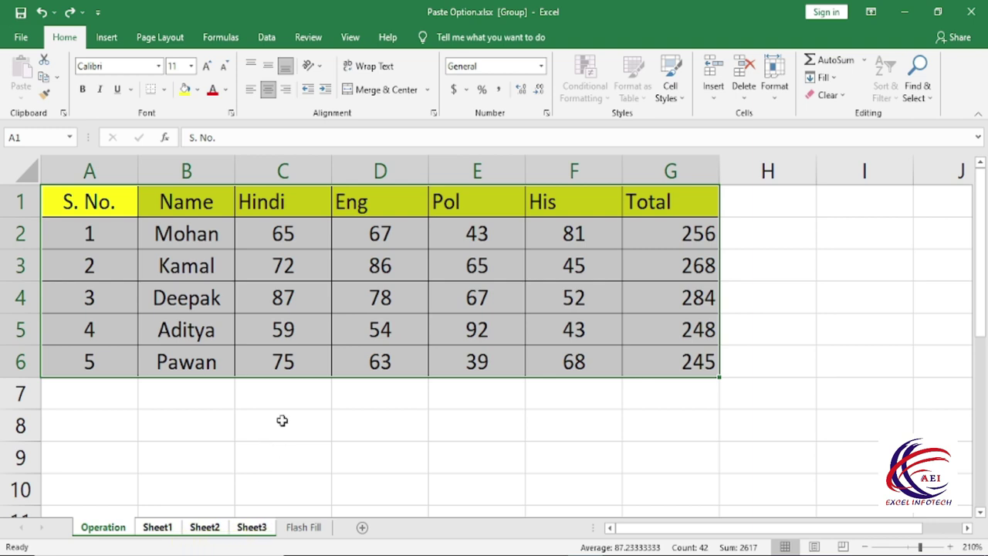
- Fill the marks table across the grouped worksheets with Contents only
{"action": "left_click", "coordinate": [842, 86]}
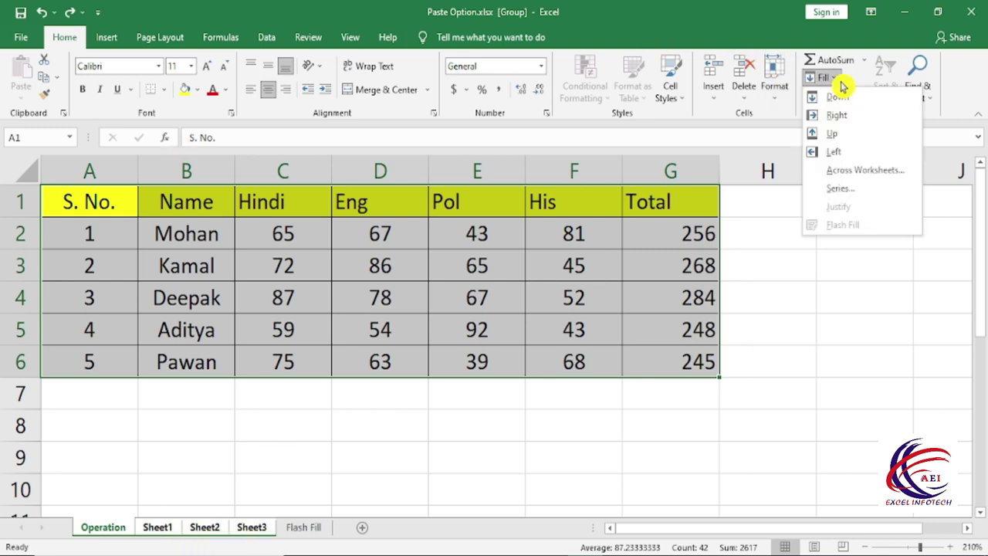
{"action": "left_click", "coordinate": [888, 172]}
{"action": "left_click", "coordinate": [561, 220]}
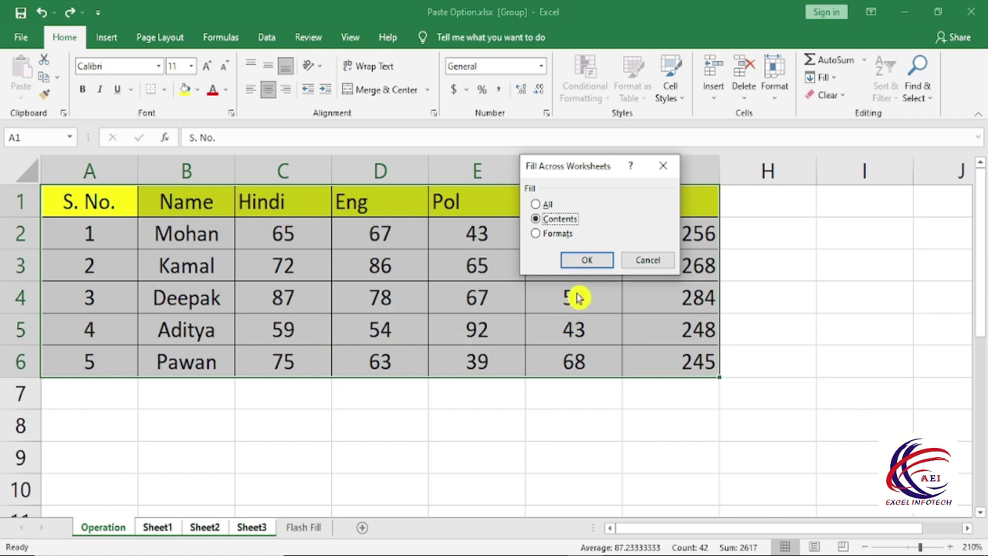
{"action": "left_click", "coordinate": [588, 262]}
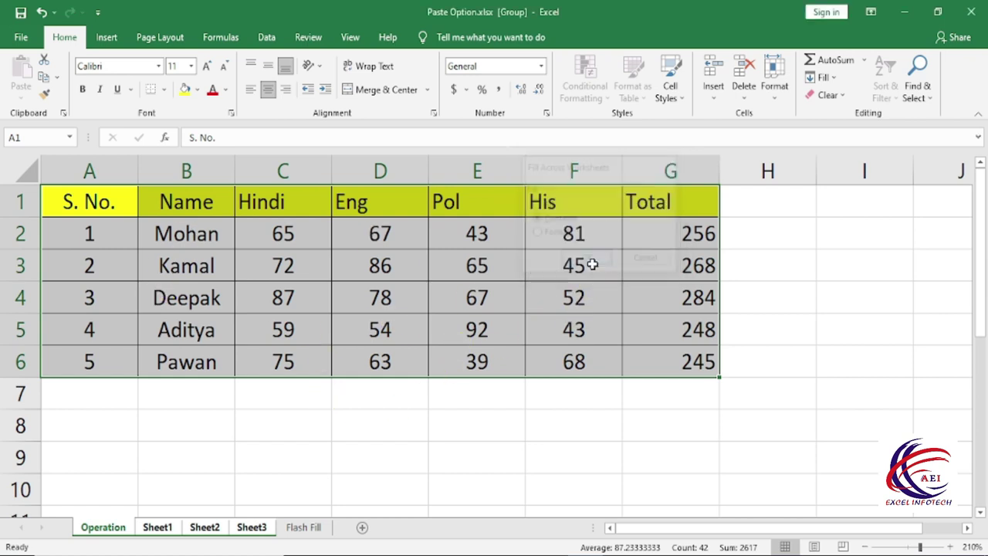
- Check the unformatted values on Sheet1 to Sheet3, zooming in, then return to Operation
{"action": "left_click", "coordinate": [160, 529]}
{"action": "left_click", "coordinate": [218, 530]}
{"action": "left_click", "coordinate": [253, 528]}
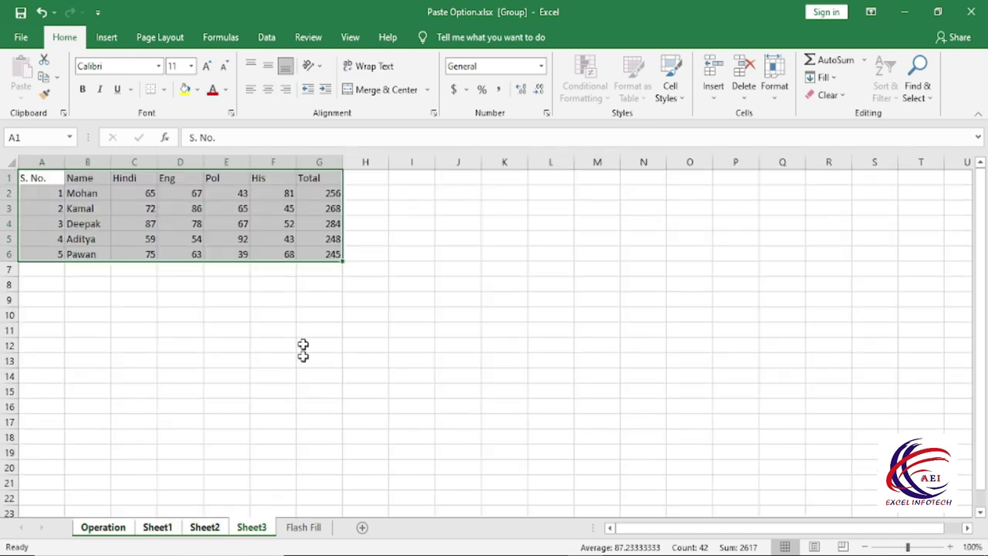
{"action": "left_click", "coordinate": [950, 546]}
{"action": "left_click", "coordinate": [951, 547]}
{"action": "left_click", "coordinate": [950, 546]}
{"action": "left_click", "coordinate": [950, 546]}
{"action": "left_click", "coordinate": [951, 547]}
{"action": "left_click", "coordinate": [950, 546]}
{"action": "left_click", "coordinate": [951, 546]}
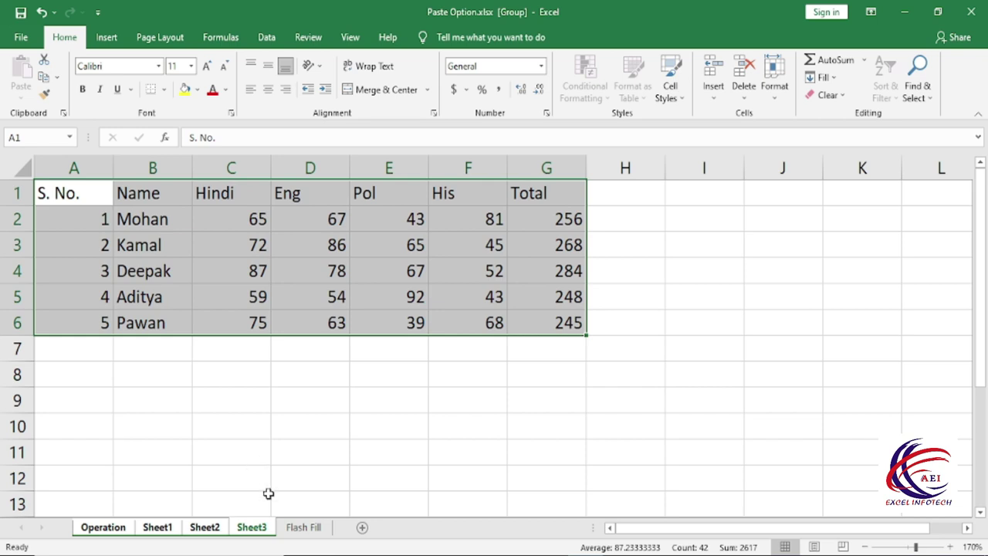
{"action": "scroll", "coordinate": [266, 496], "scroll_direction": "down", "scroll_amount": 1, "text": "ctrl"}
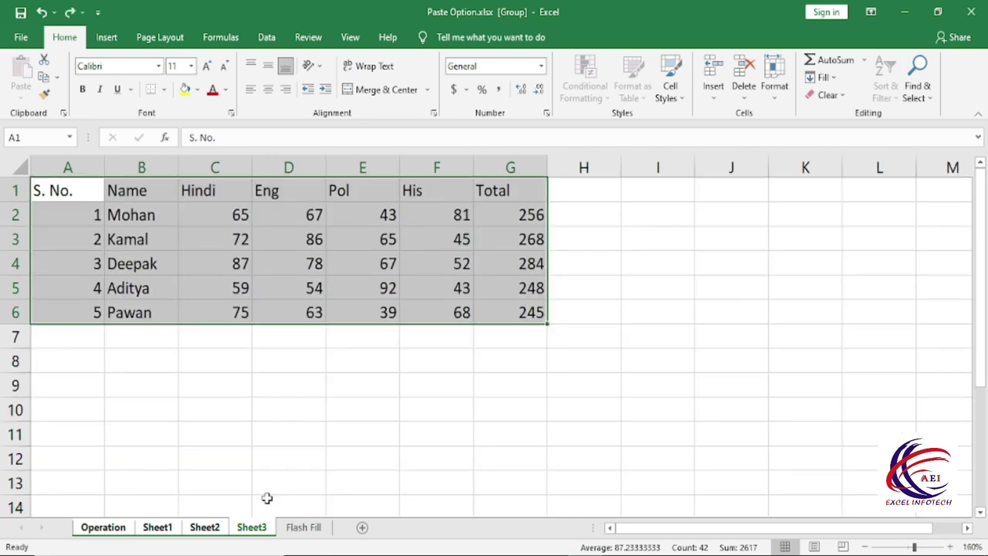
{"action": "key", "text": "ctrl+Page_Up"}
{"action": "key", "text": "ctrl+Page_Up"}
{"action": "key", "text": "ctrl+Page_Up"}
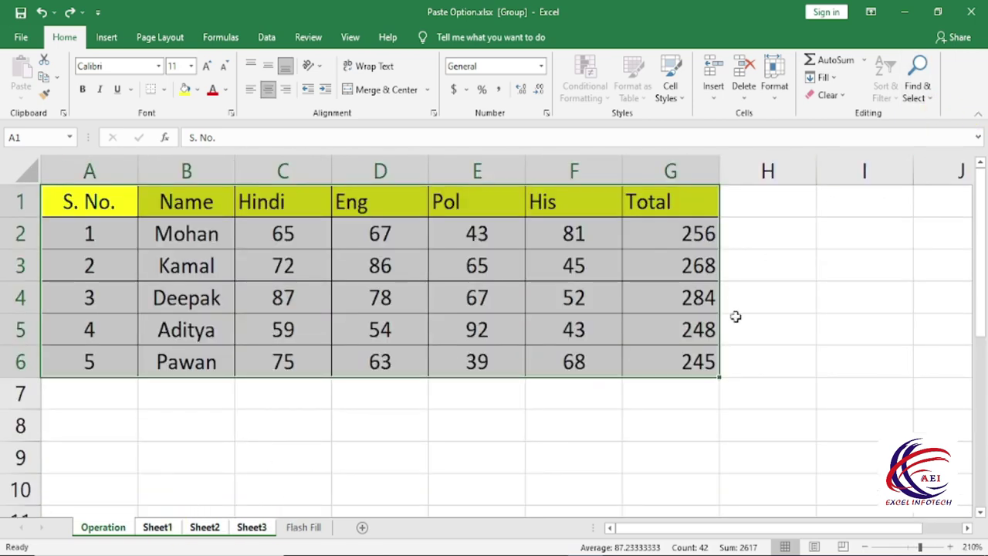
- Fill only the table's formats across the grouped worksheets
{"action": "left_click", "coordinate": [823, 78]}
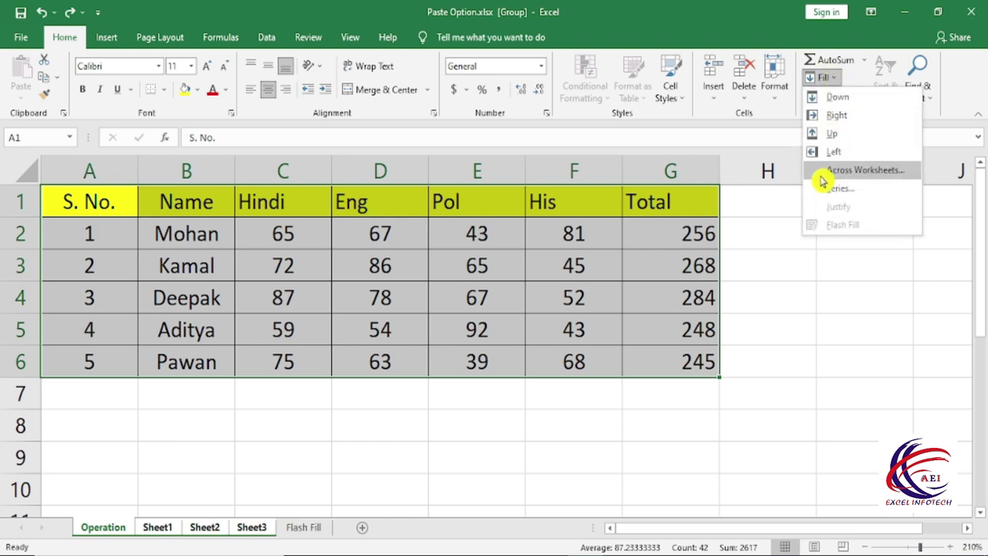
{"action": "left_click", "coordinate": [881, 171]}
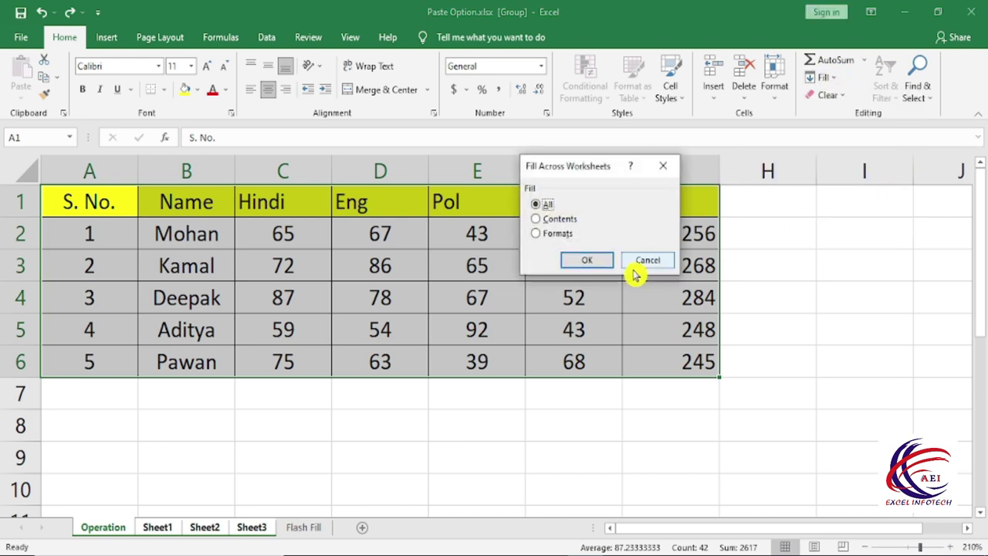
{"action": "left_click", "coordinate": [590, 266]}
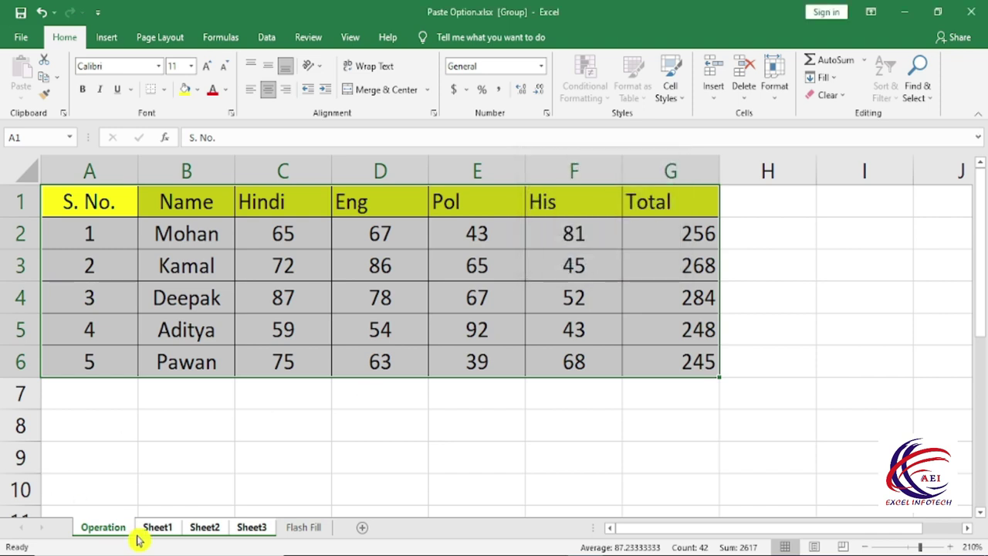
- Check the yellow header and borders on Sheet1 to Sheet3, then return to Operation
{"action": "left_click", "coordinate": [154, 531]}
{"action": "left_click", "coordinate": [191, 530]}
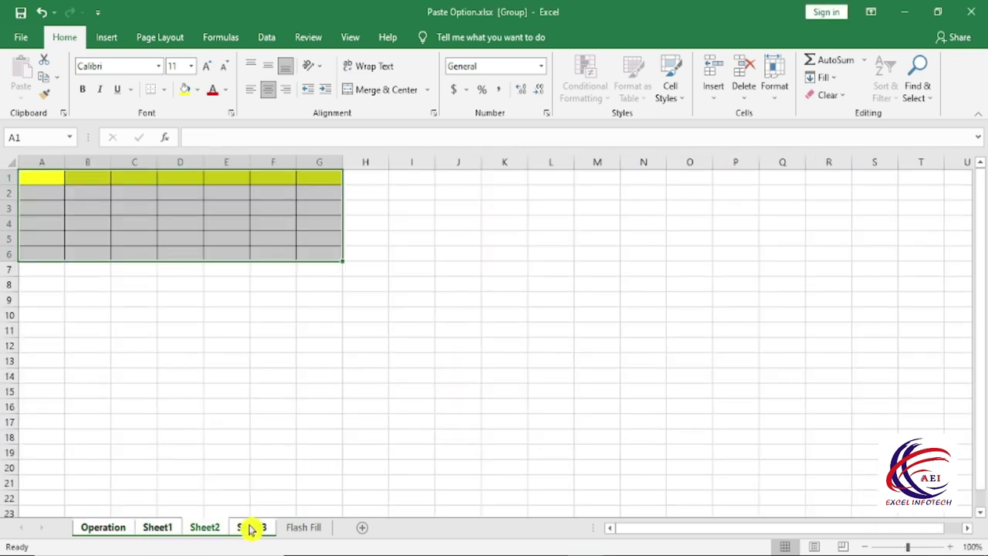
{"action": "left_click", "coordinate": [222, 530]}
{"action": "left_click", "coordinate": [205, 531]}
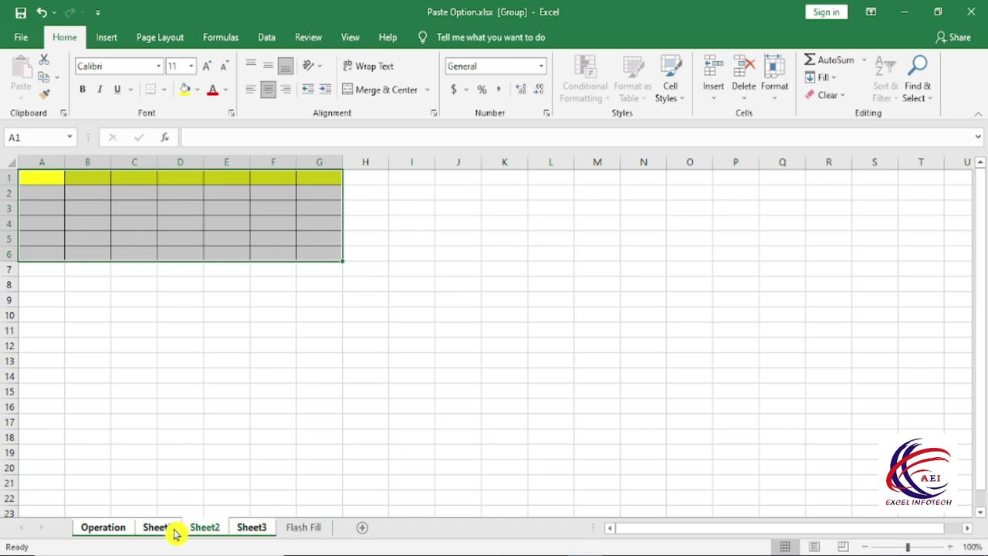
{"action": "left_click", "coordinate": [158, 531]}
{"action": "left_click", "coordinate": [127, 531]}
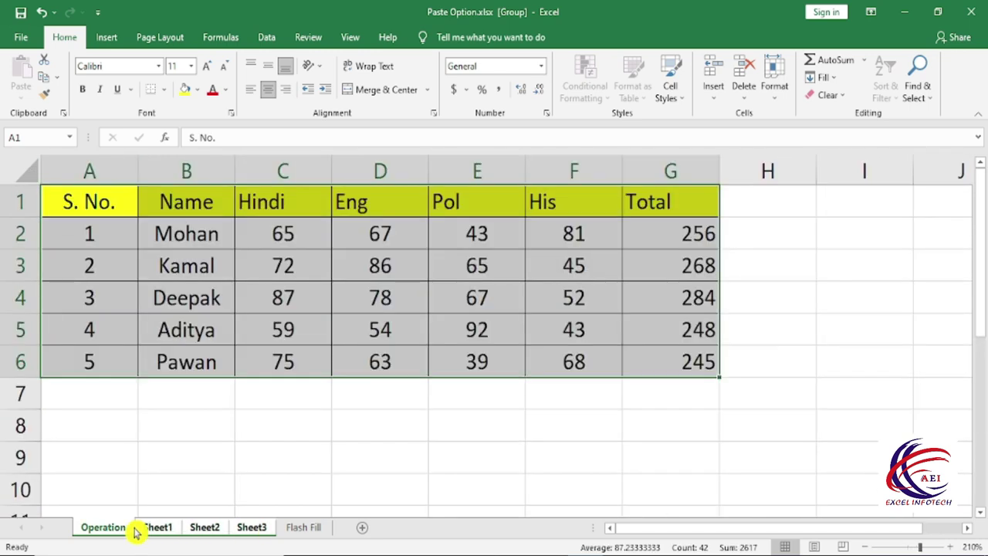
{"action": "left_click", "coordinate": [823, 77]}
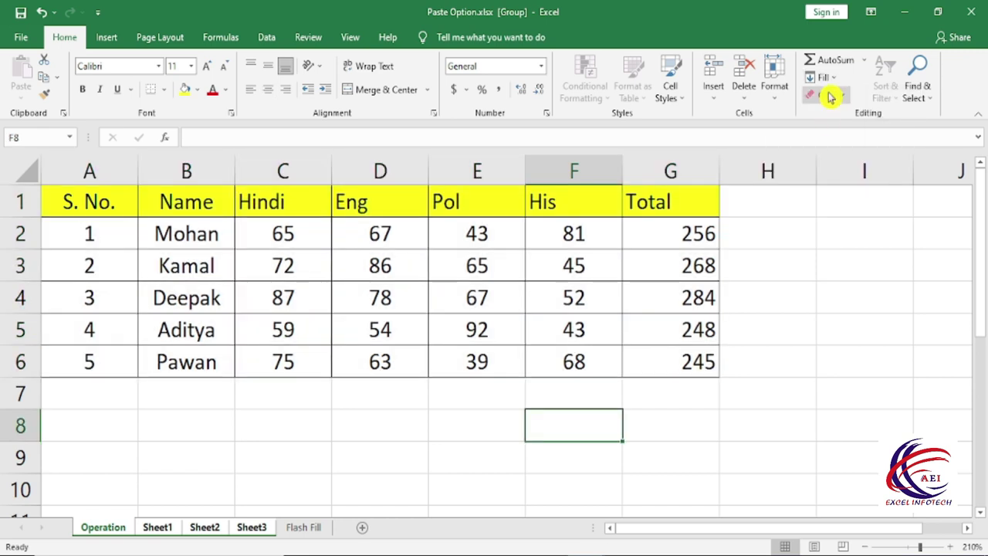
{"action": "left_click", "coordinate": [825, 77]}
{"action": "left_click", "coordinate": [834, 189]}
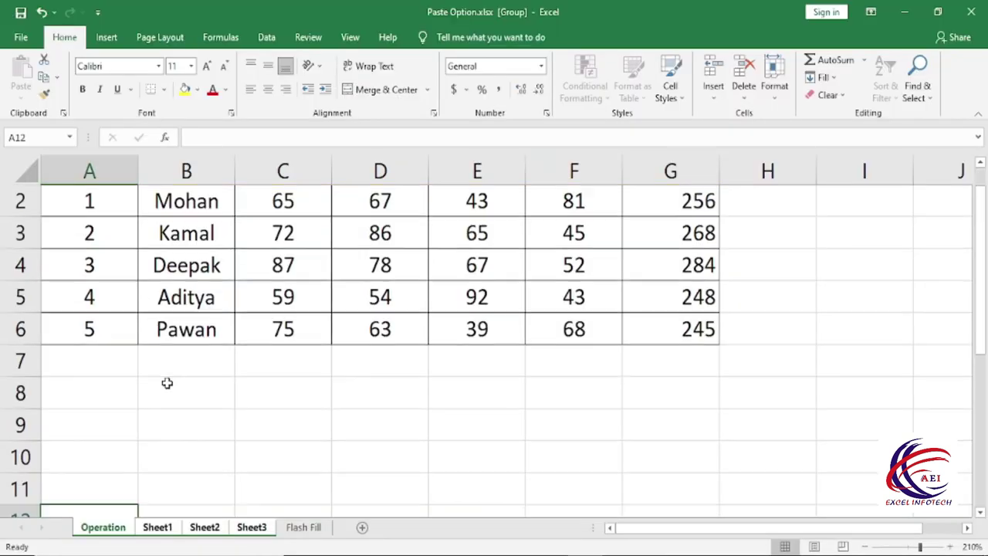
- Enter the starting value 1 in cell B15
{"action": "scroll", "coordinate": [165, 381], "scroll_direction": "down", "scroll_amount": 4}
{"action": "left_click", "coordinate": [187, 270]}
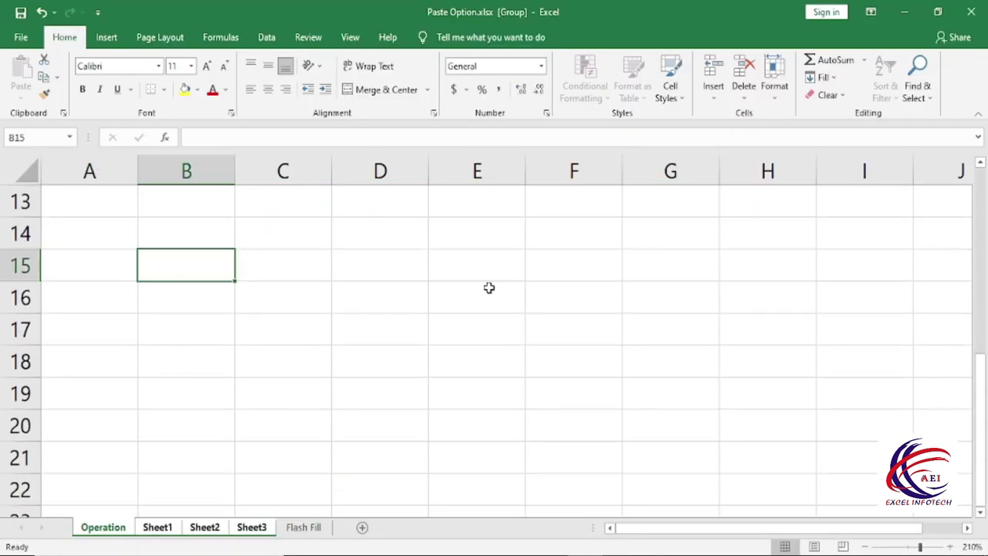
{"action": "type", "text": "1"}
{"action": "key", "text": "Return"}
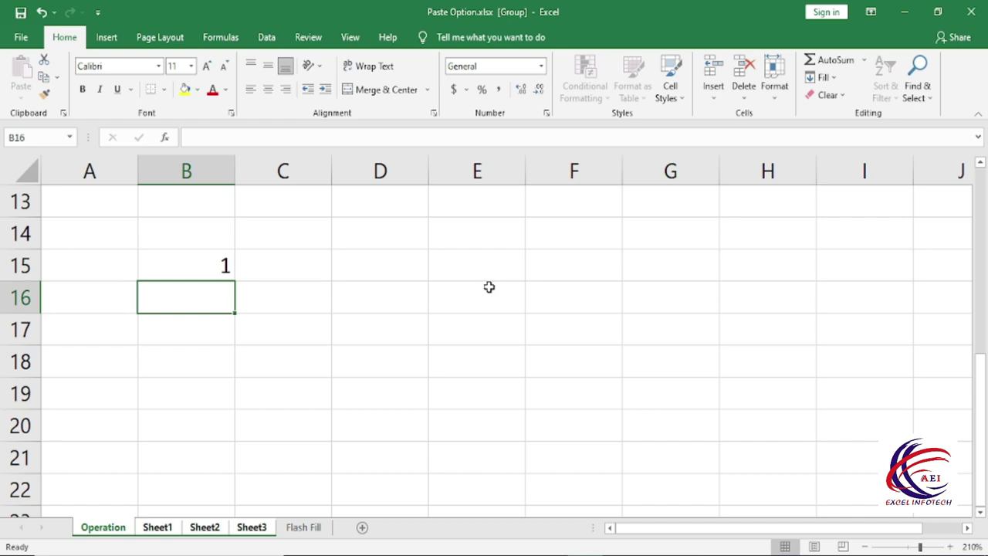
- Fill column B from B15 as a linear series, step 1, stopping at 10
{"action": "left_click", "coordinate": [211, 268]}
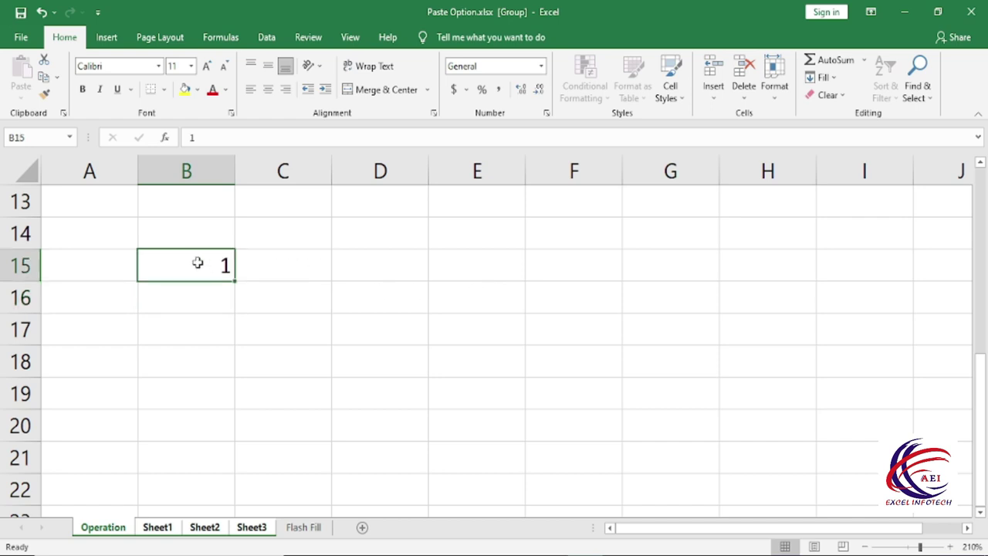
{"action": "left_click_drag", "start_coordinate": [198, 264], "coordinate": [190, 463]}
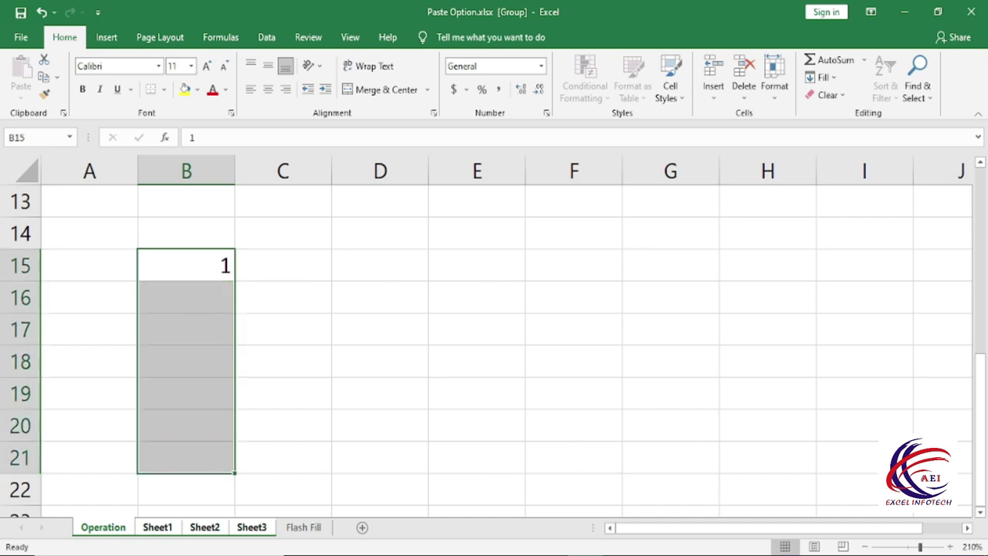
{"action": "left_click", "coordinate": [864, 546]}
{"action": "left_click", "coordinate": [865, 547]}
{"action": "scroll", "coordinate": [216, 368], "scroll_direction": "down", "scroll_amount": 1}
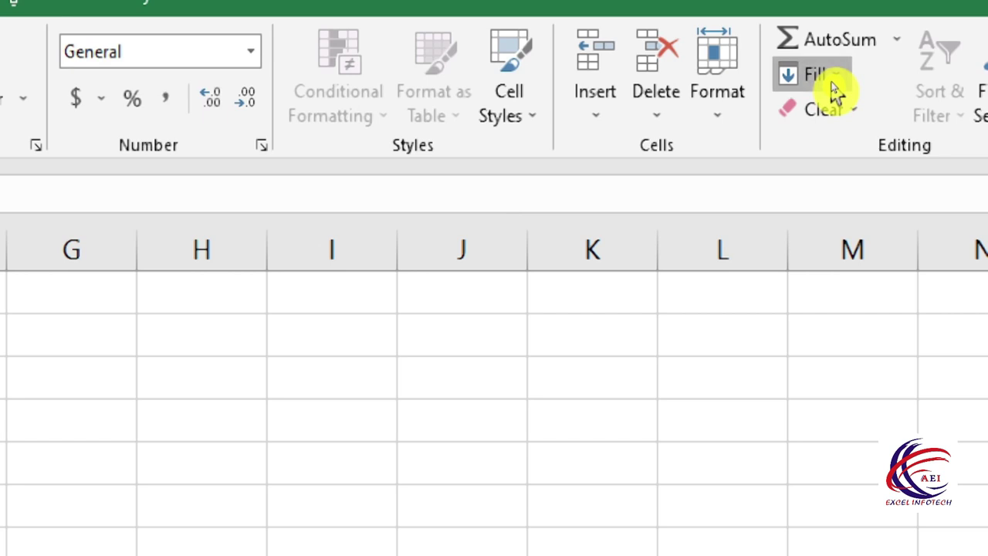
{"action": "left_click", "coordinate": [827, 81]}
{"action": "left_click", "coordinate": [882, 293]}
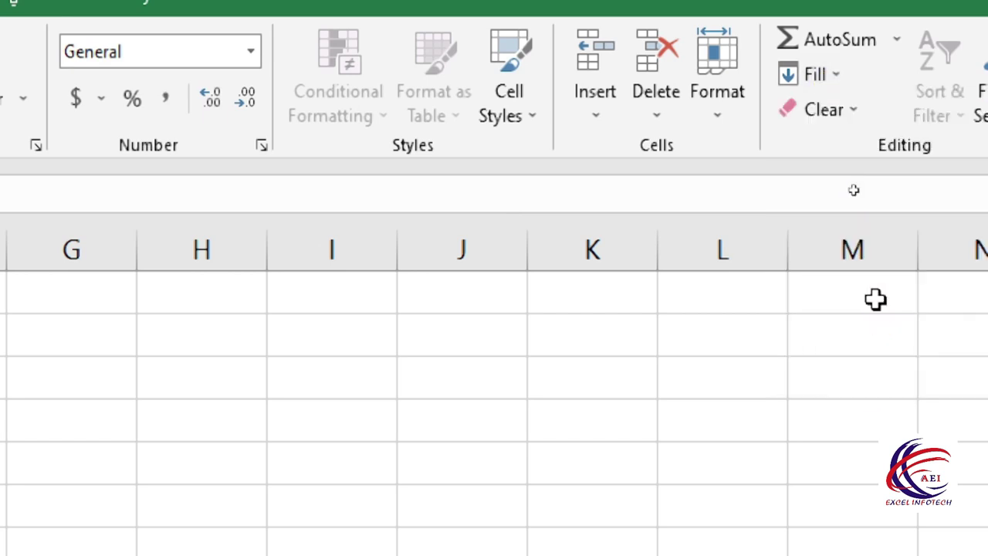
{"action": "mouse_move", "coordinate": [185, 324]}
{"action": "left_mouse_down"}
{"action": "mouse_move", "coordinate": [326, 257]}
{"action": "mouse_move", "coordinate": [353, 134]}
{"action": "left_mouse_up"}
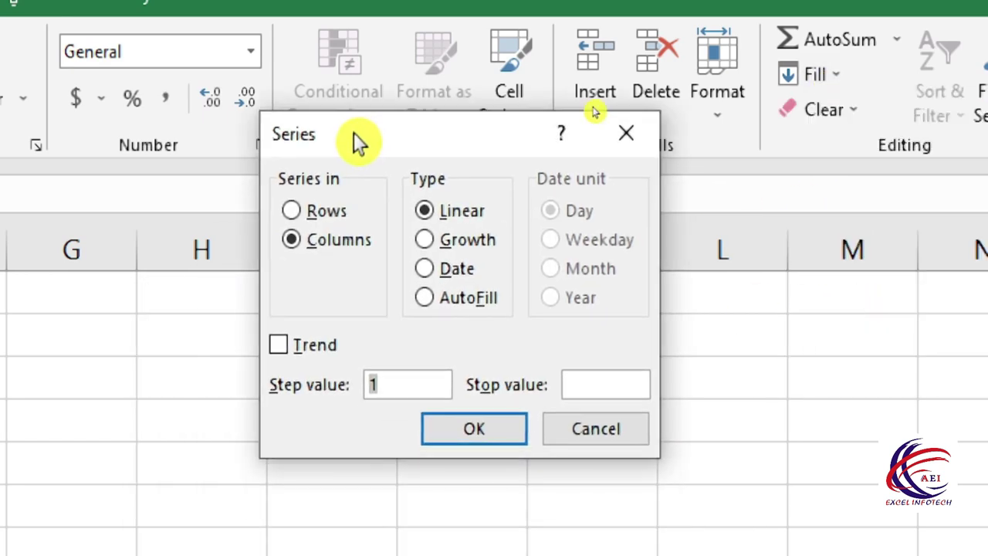
{"action": "left_click", "coordinate": [298, 242]}
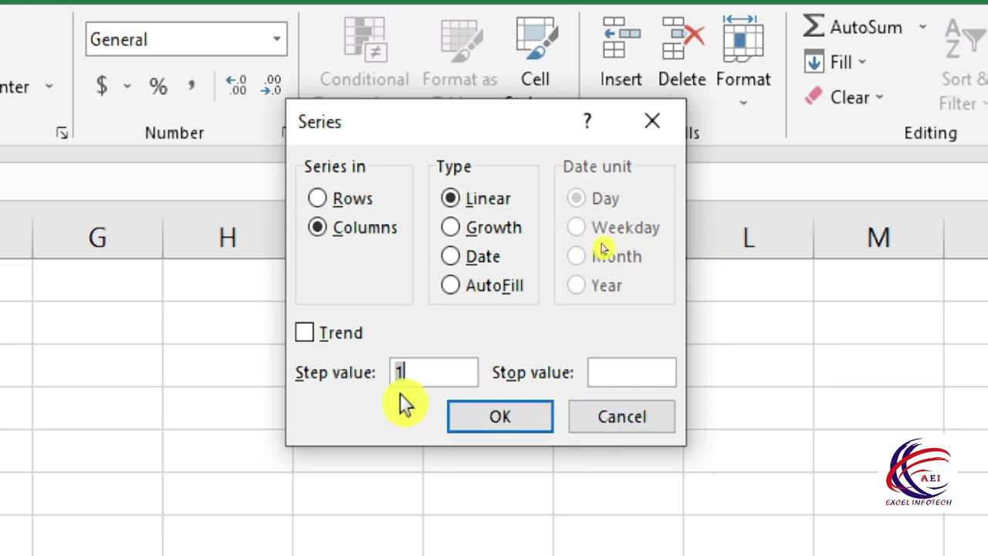
{"action": "left_click", "coordinate": [624, 372]}
{"action": "type", "text": "10"}
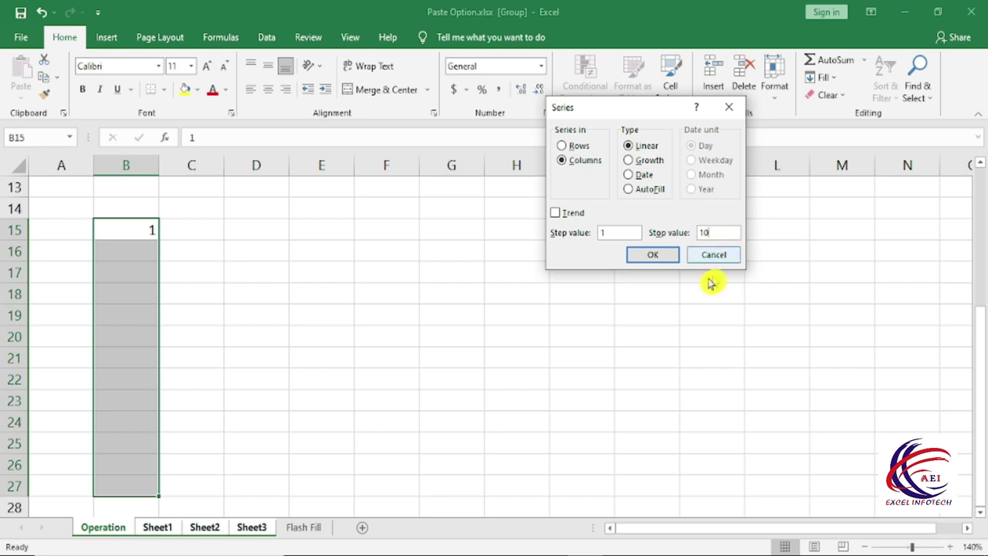
{"action": "left_click", "coordinate": [631, 261]}
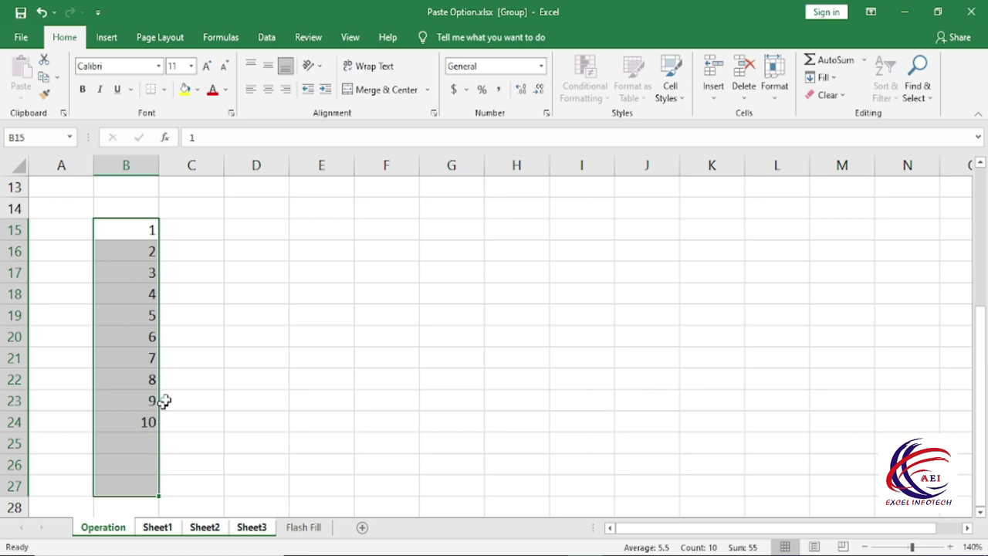
{"action": "left_click", "coordinate": [277, 315]}
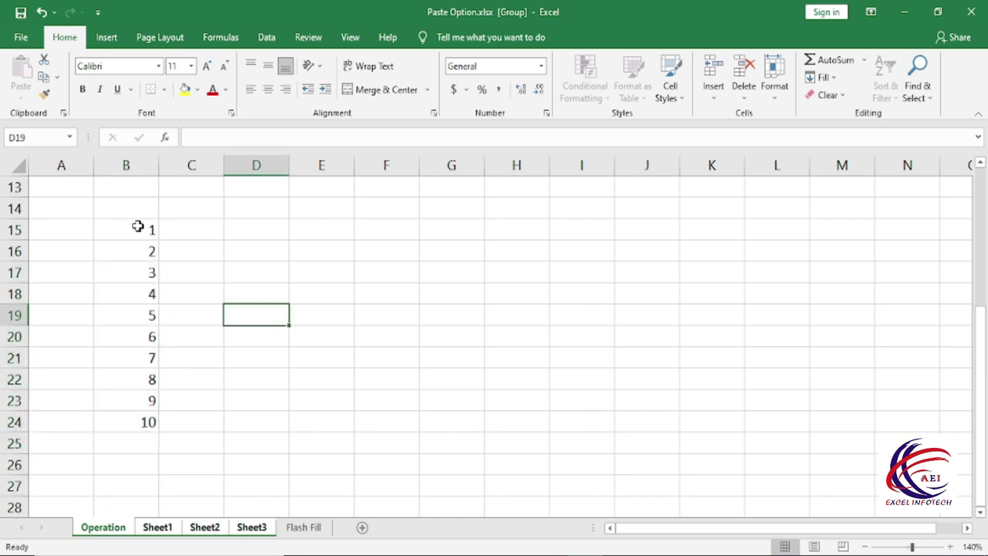
- Fill row 15 from B15 to K15 with a linear series 1 to 10 by rows
{"action": "left_click_drag", "start_coordinate": [136, 228], "coordinate": [826, 229]}
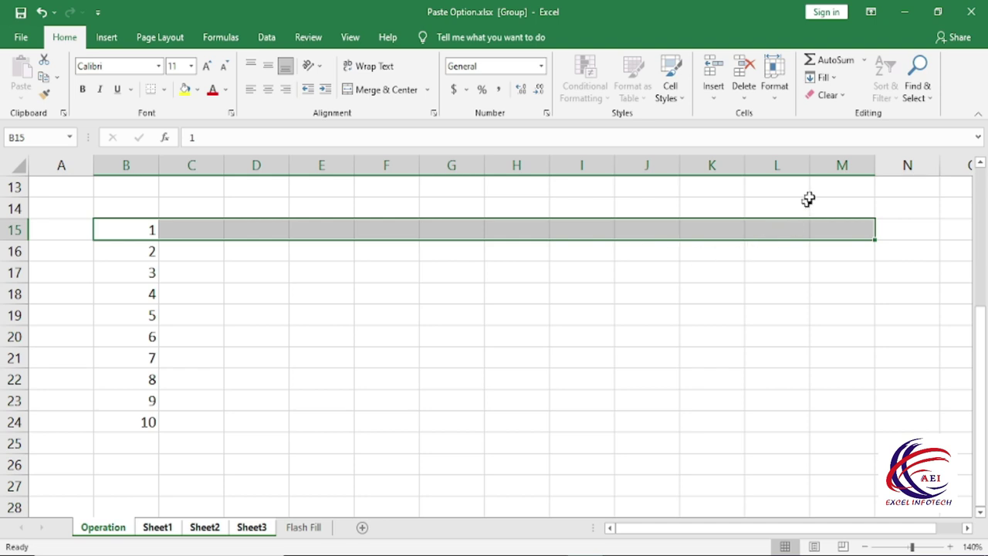
{"action": "left_click", "coordinate": [841, 78]}
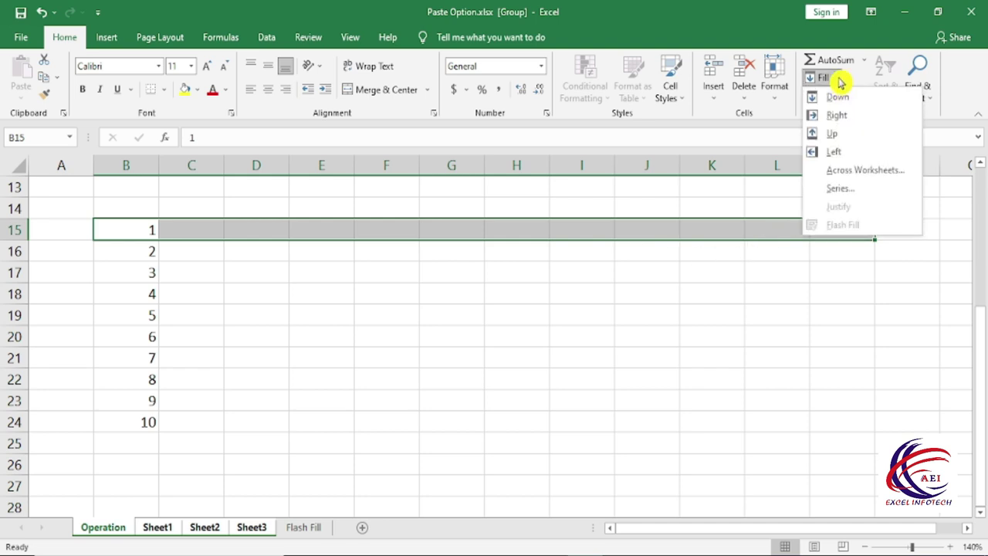
{"action": "left_click", "coordinate": [867, 196]}
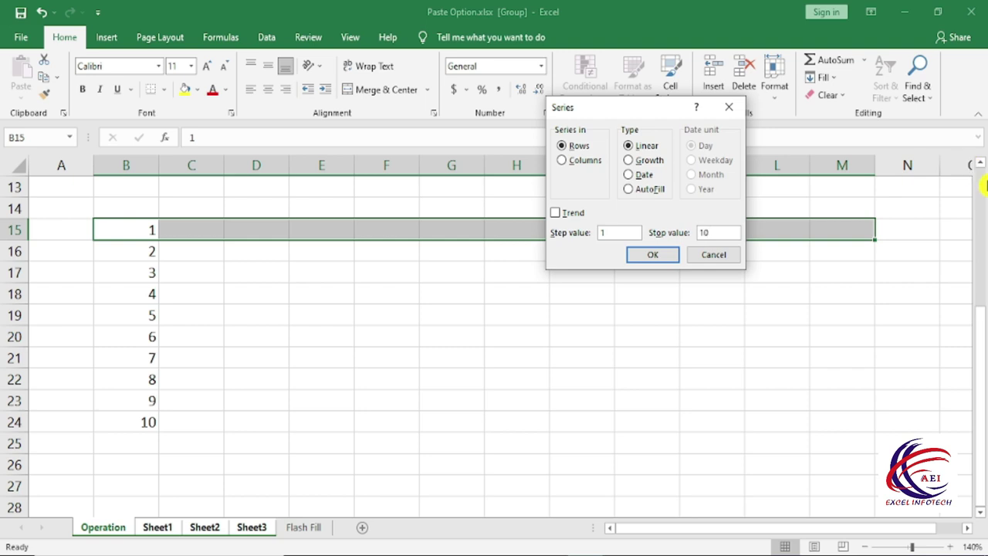
{"action": "left_click", "coordinate": [666, 257]}
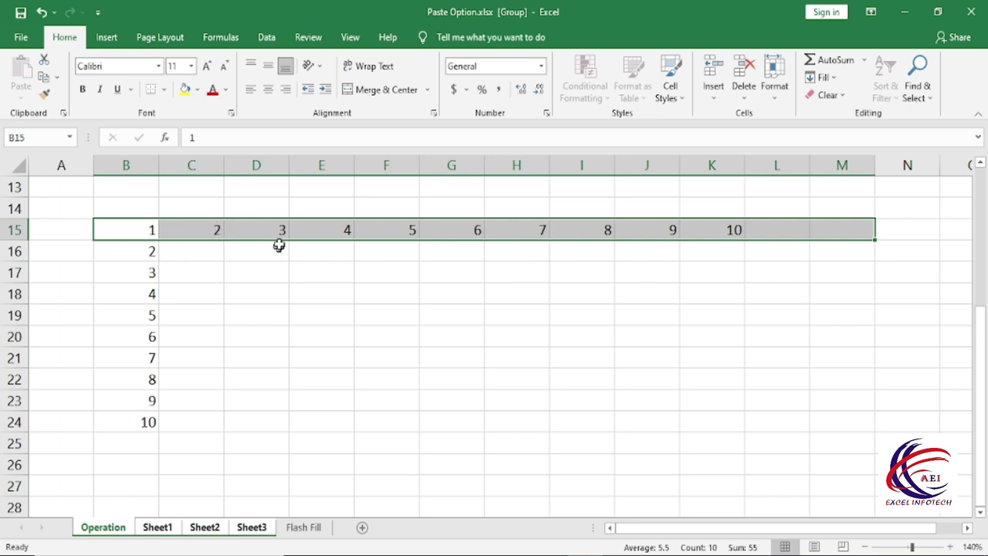
{"action": "left_click", "coordinate": [732, 230]}
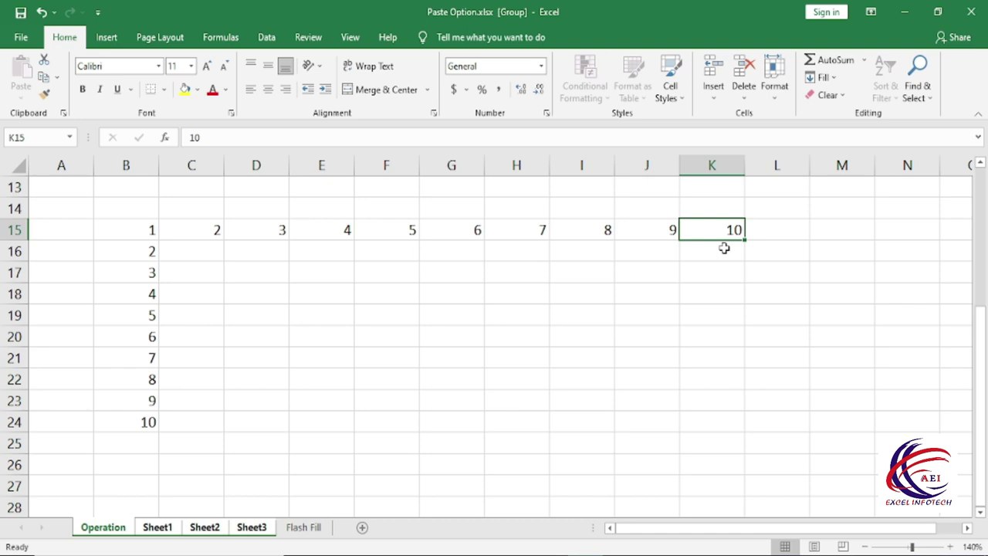
- Fill C15:C24 with a Growth series of step 2, doubling from 2 to 1024
{"action": "left_click_drag", "start_coordinate": [198, 229], "coordinate": [705, 229]}
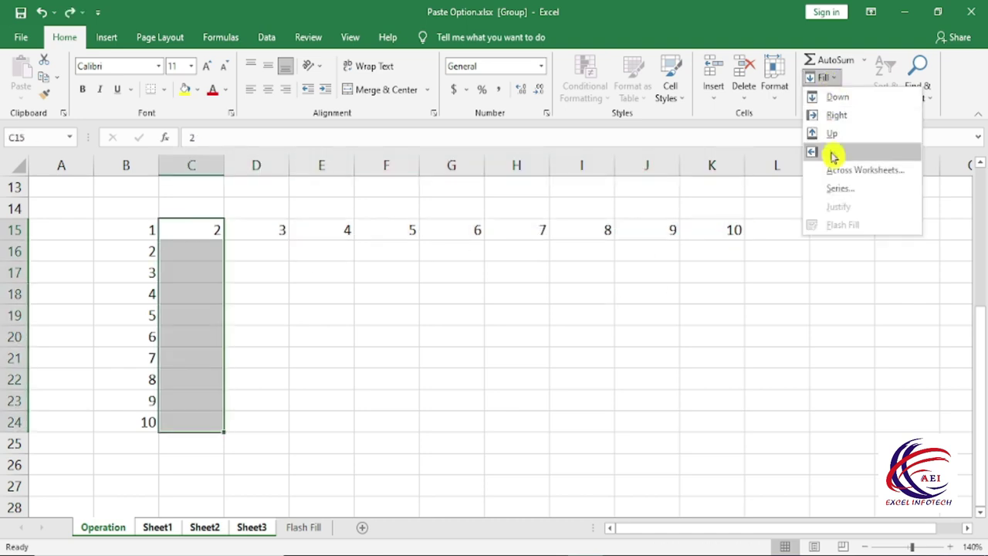
{"action": "left_click", "coordinate": [857, 190]}
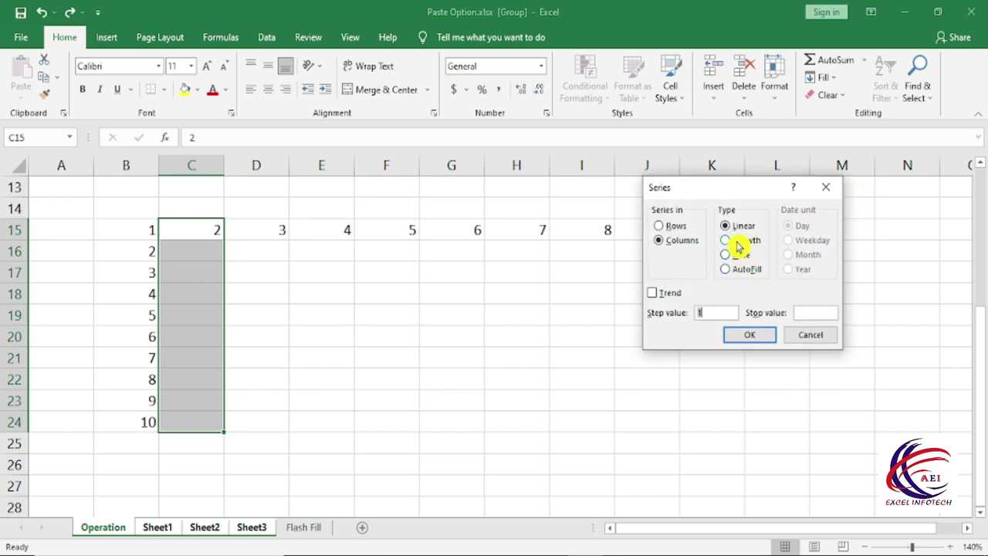
{"action": "left_click", "coordinate": [825, 187]}
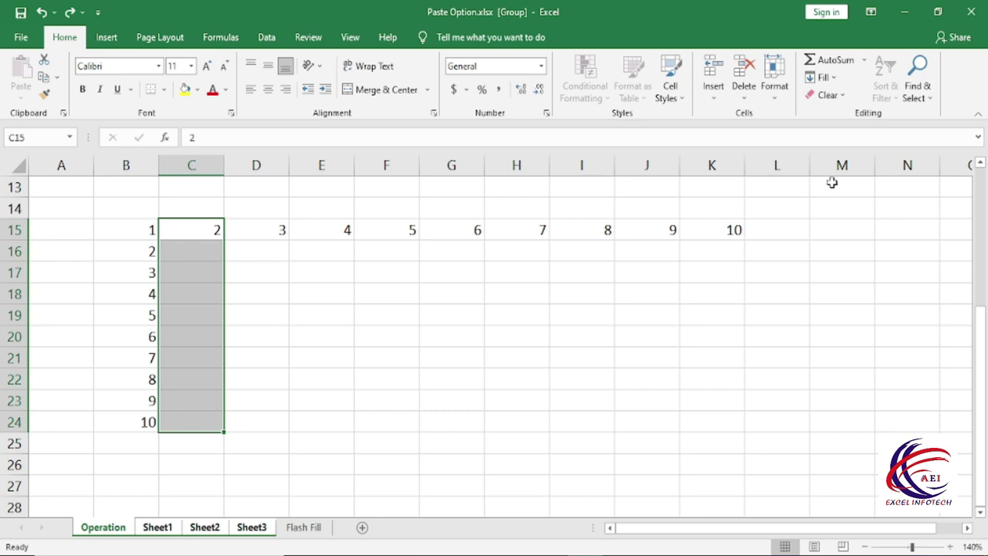
{"action": "left_click", "coordinate": [835, 79]}
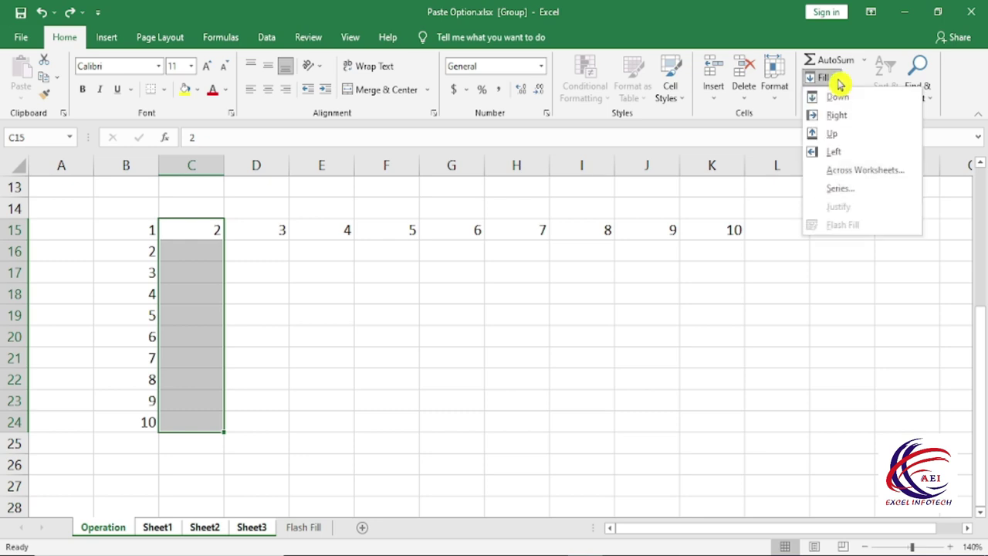
{"action": "left_click", "coordinate": [846, 190]}
{"action": "left_click_drag", "start_coordinate": [752, 194], "coordinate": [685, 190]}
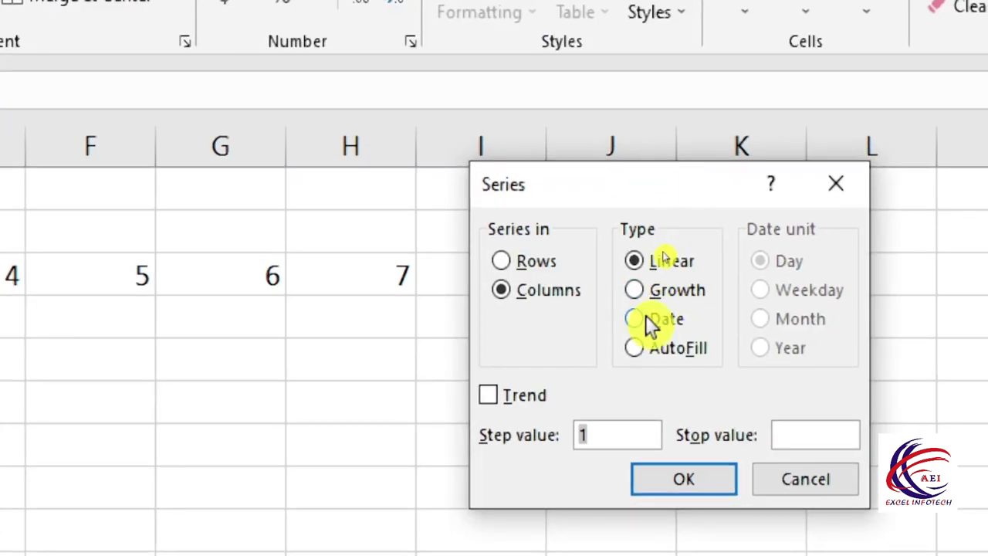
{"action": "left_click", "coordinate": [645, 290]}
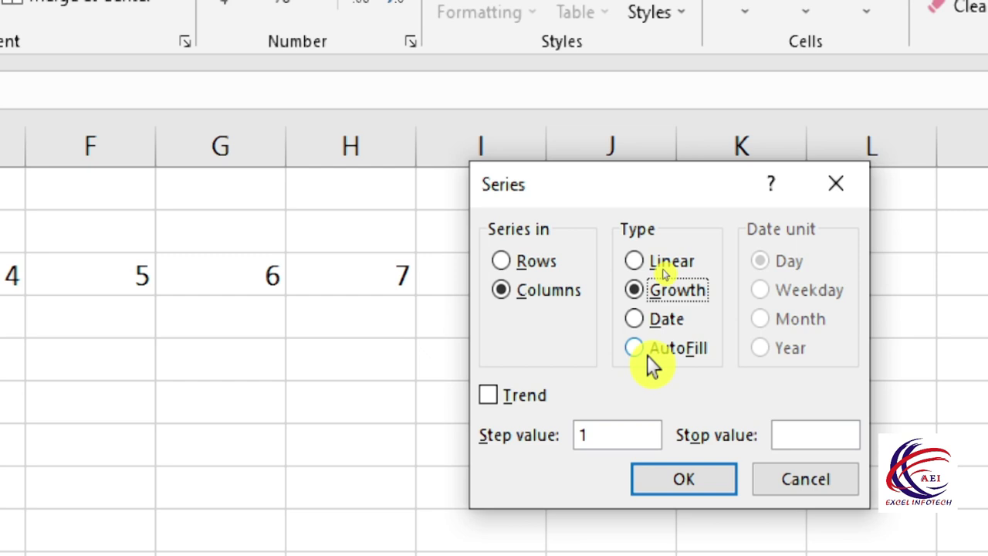
{"action": "left_click_drag", "start_coordinate": [609, 435], "coordinate": [524, 435]}
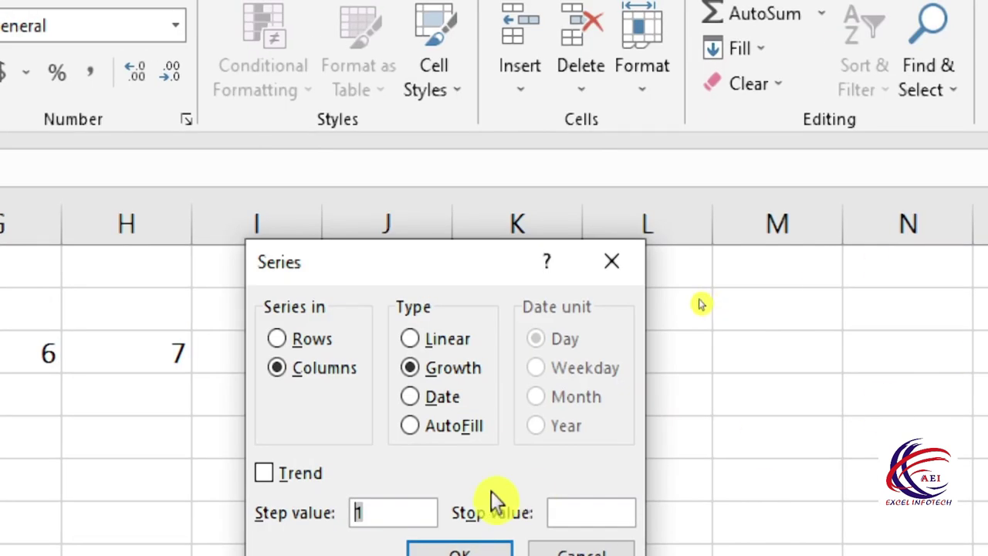
{"action": "type", "text": "2"}
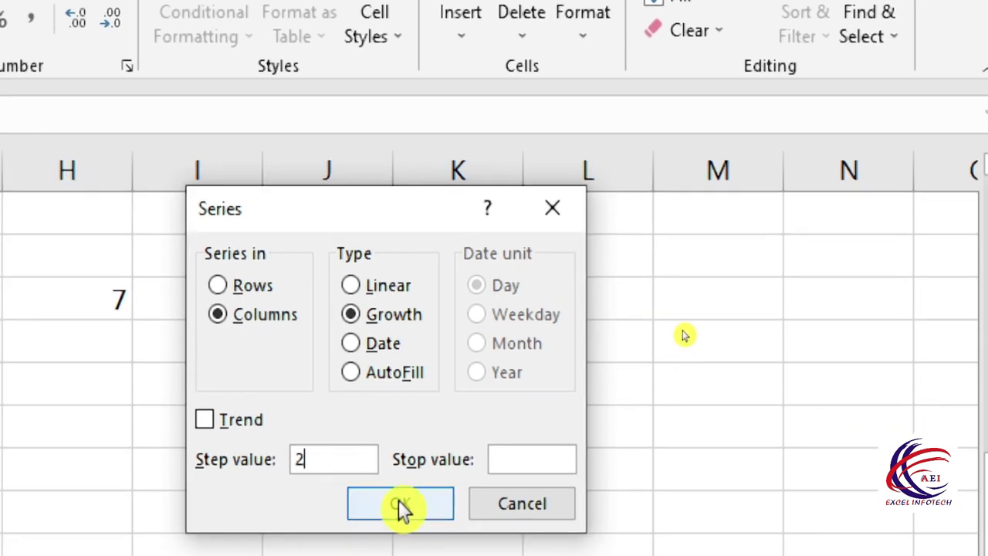
{"action": "left_click", "coordinate": [399, 500]}
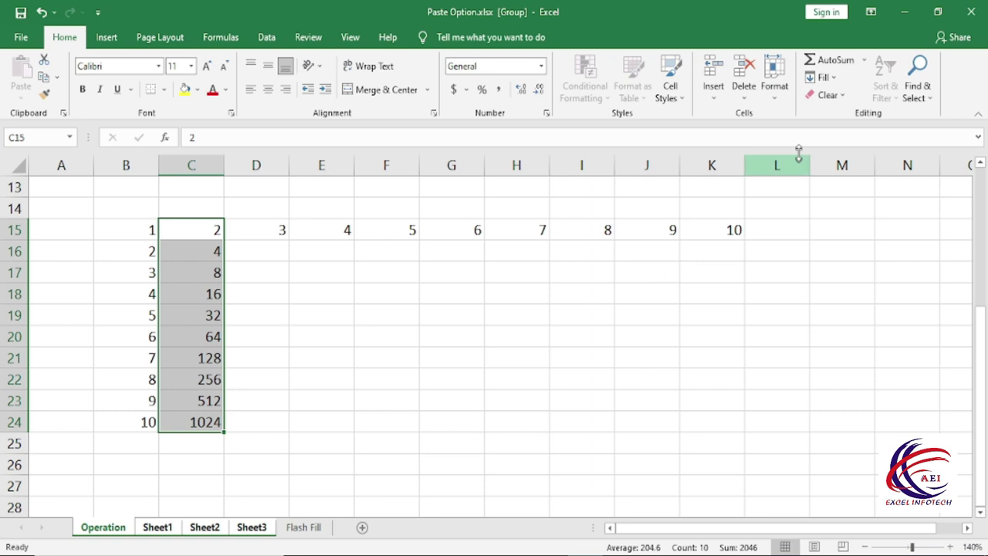
{"action": "left_click", "coordinate": [829, 87]}
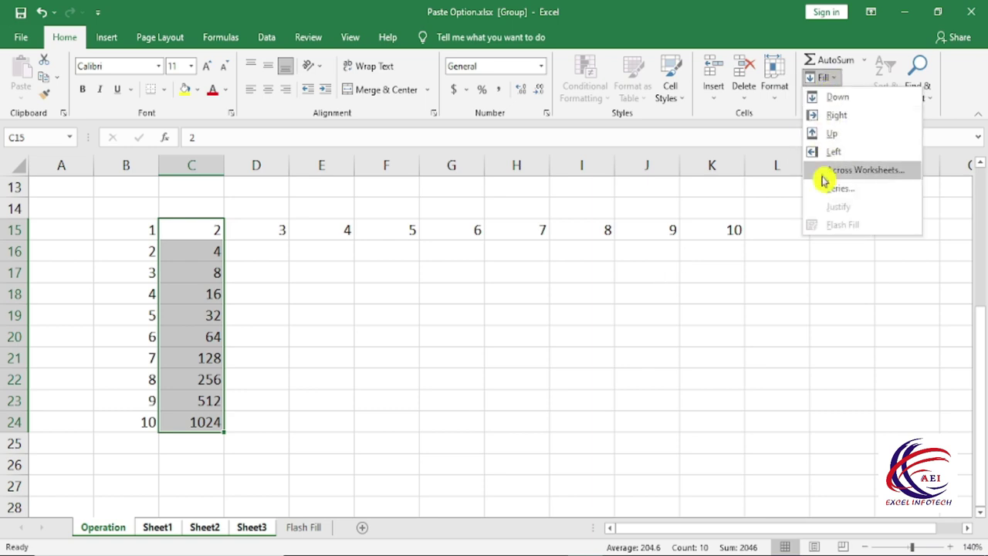
{"action": "left_click", "coordinate": [824, 191]}
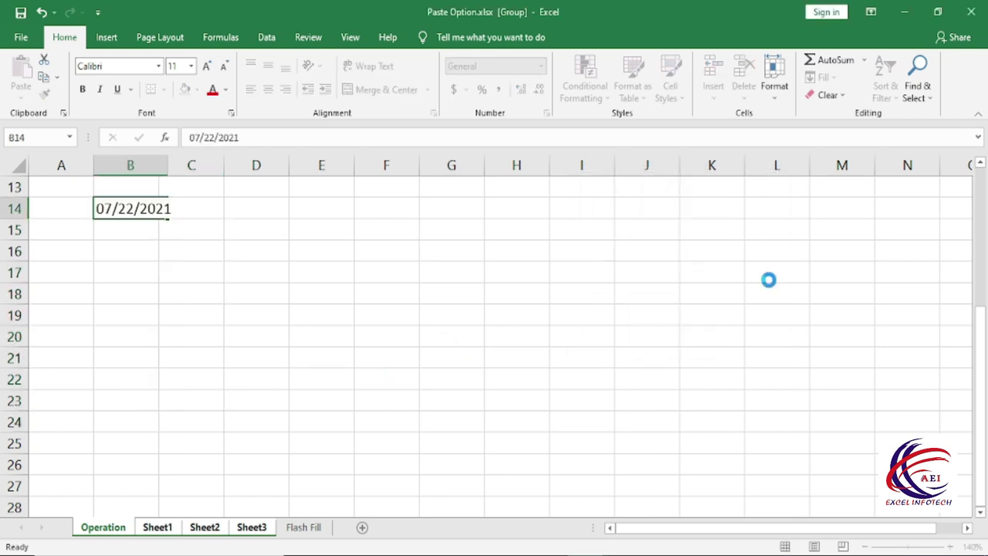
- Fill B14:B27 with daily dates from 7/22/2021 to 8/4/2021, then undo the fill
{"action": "key", "text": "Return"}
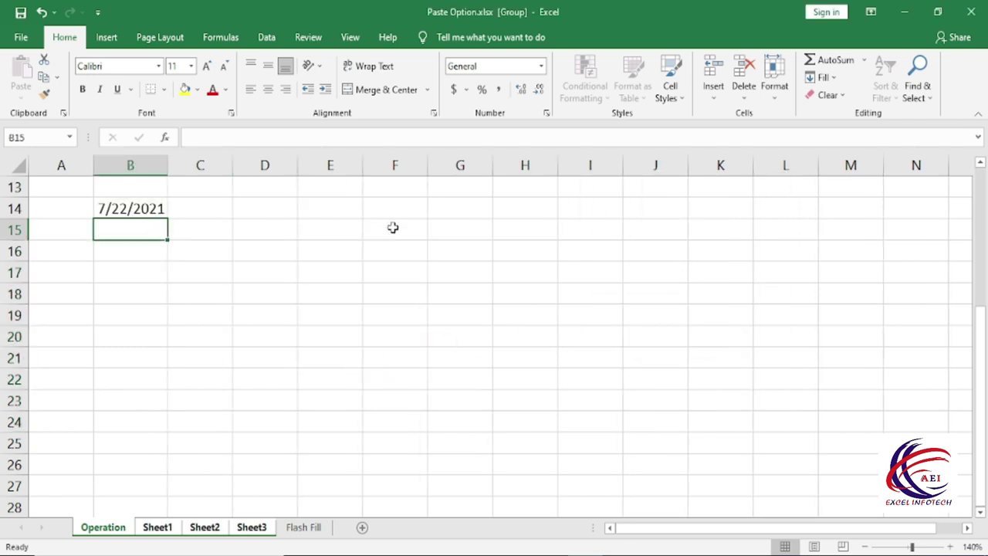
{"action": "left_click_drag", "start_coordinate": [161, 210], "coordinate": [161, 485]}
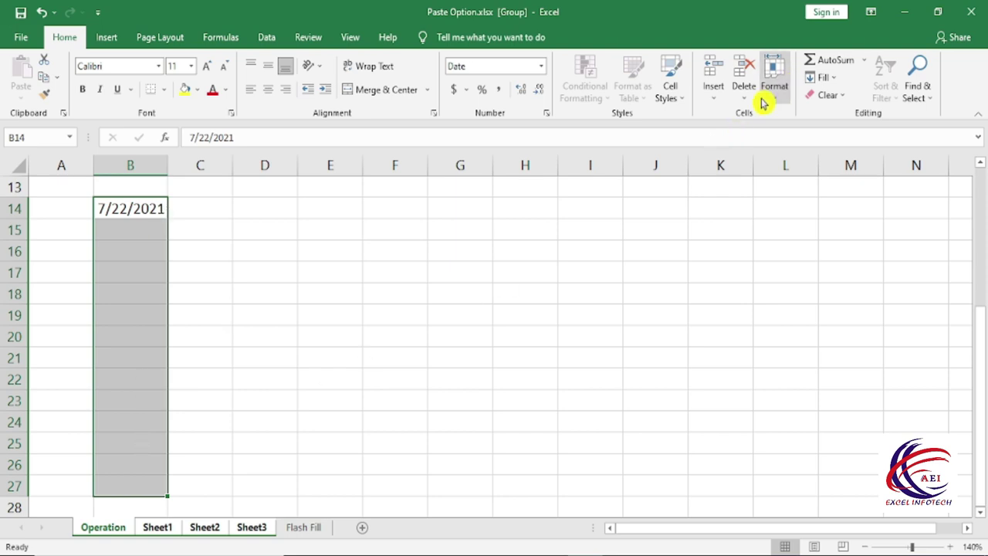
{"action": "left_click", "coordinate": [825, 78]}
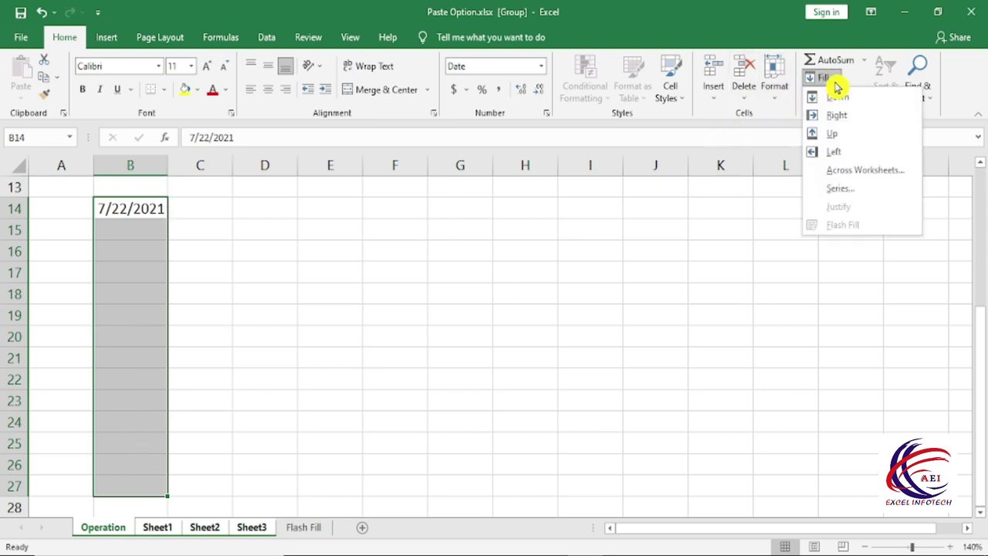
{"action": "left_click", "coordinate": [840, 188]}
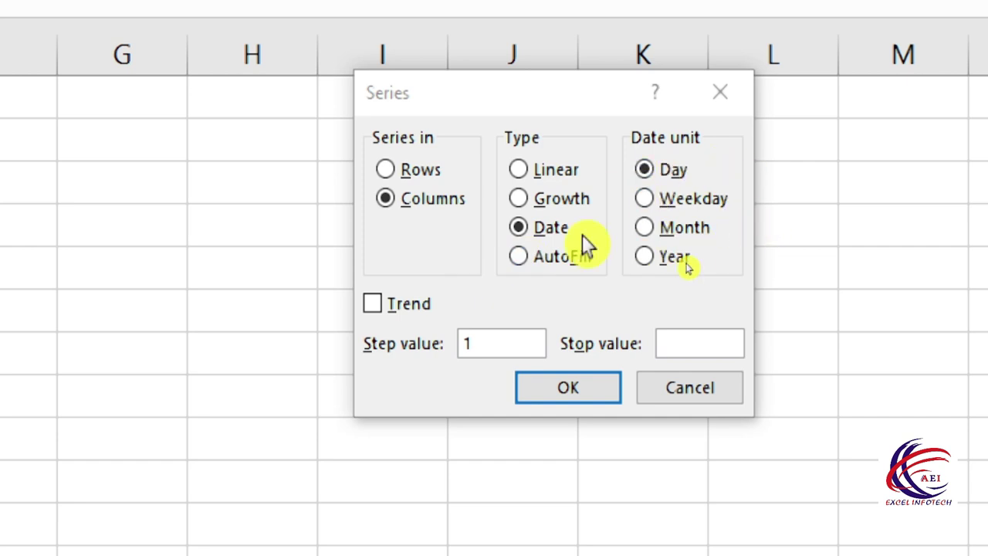
{"action": "left_click", "coordinate": [566, 389]}
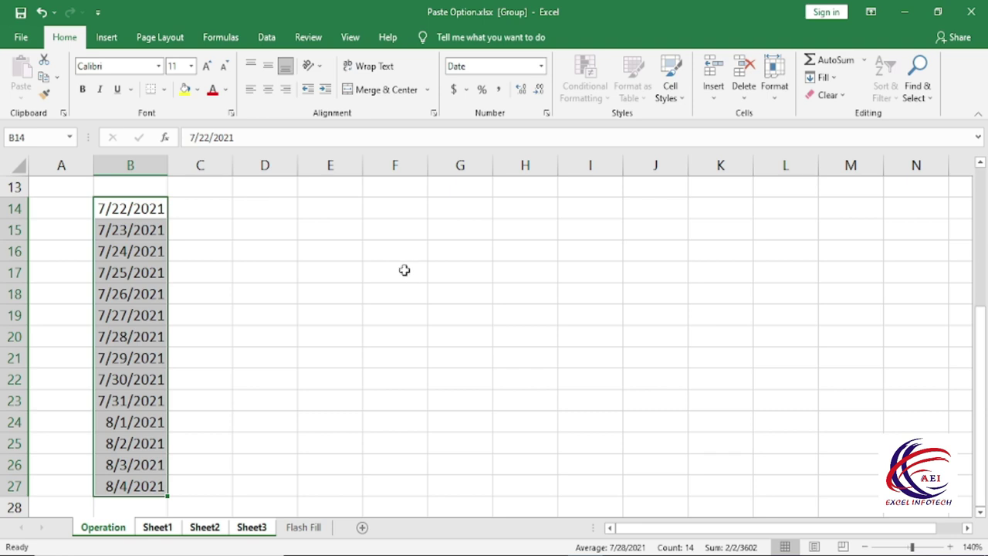
{"action": "key", "text": "ctrl+z"}
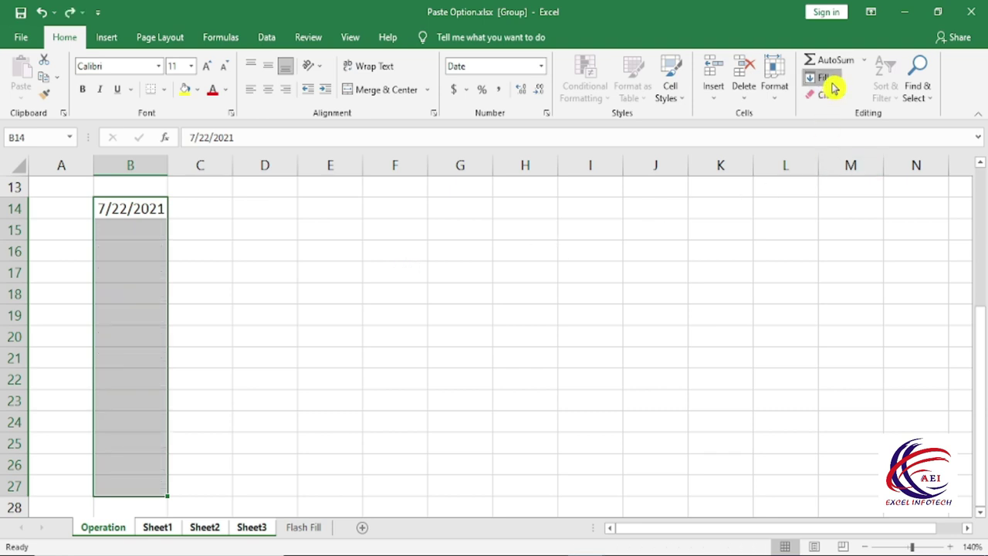
- Fill column B with a weekday-only date series through 8/10/2021, then undo it
{"action": "left_click", "coordinate": [830, 80]}
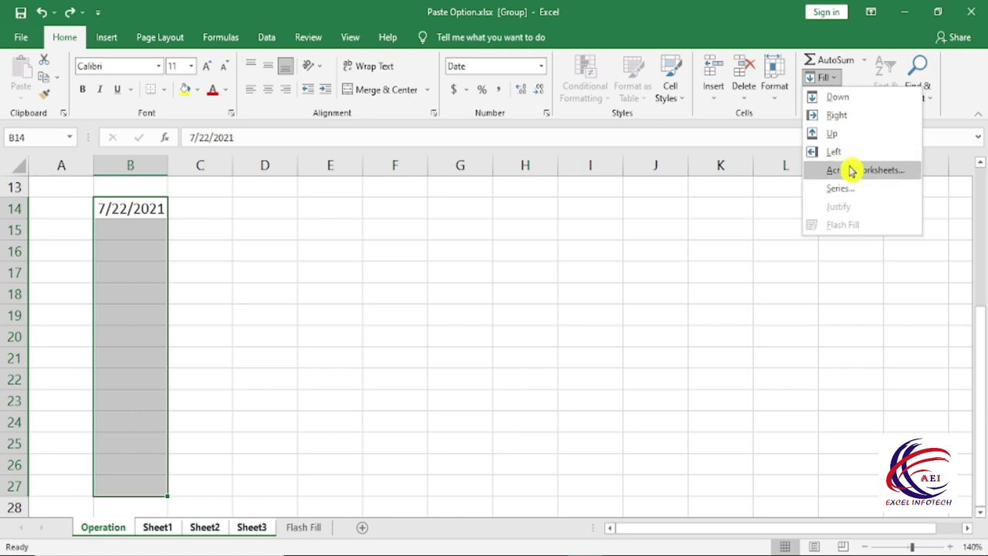
{"action": "left_click", "coordinate": [840, 188]}
{"action": "left_click", "coordinate": [721, 237]}
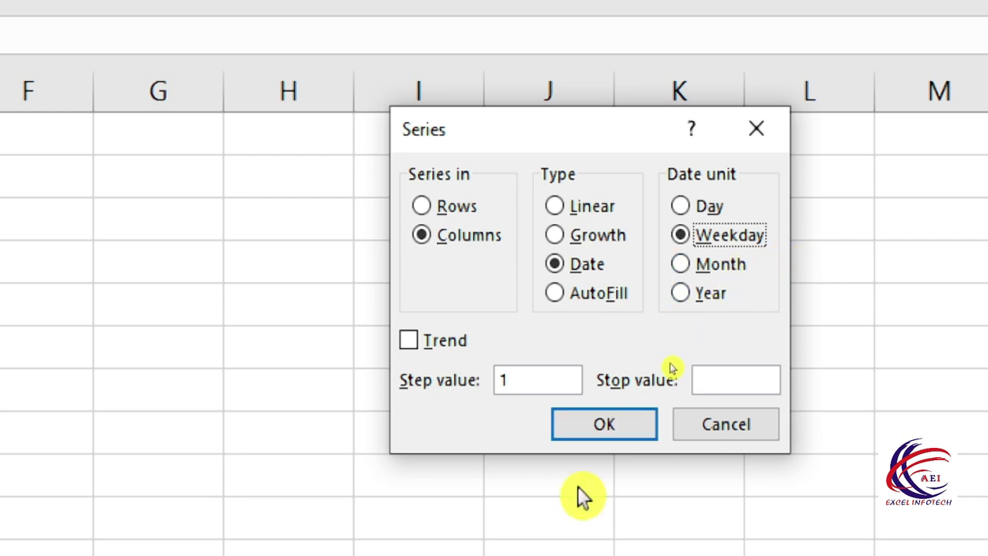
{"action": "left_click", "coordinate": [627, 432]}
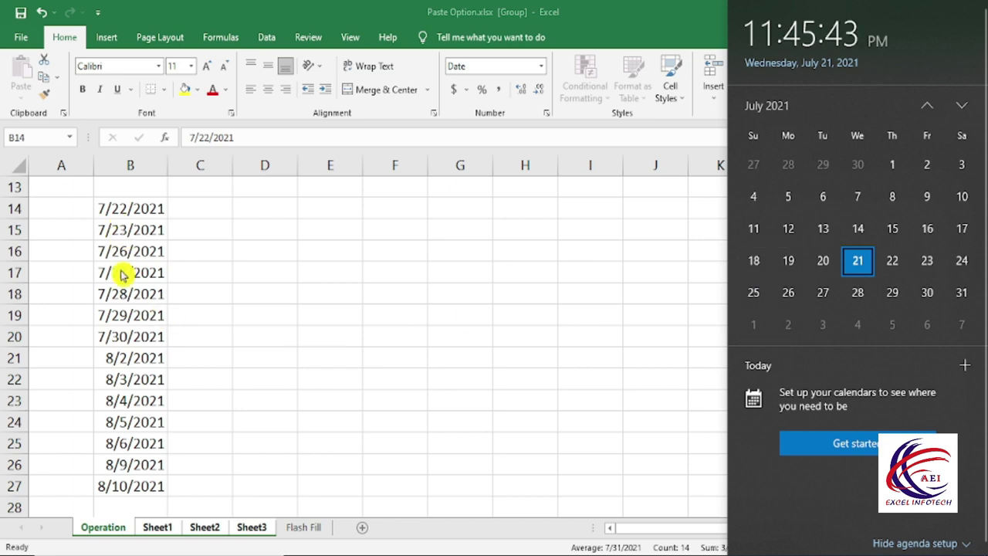
{"action": "key", "text": "ctrl+shift+Down"}
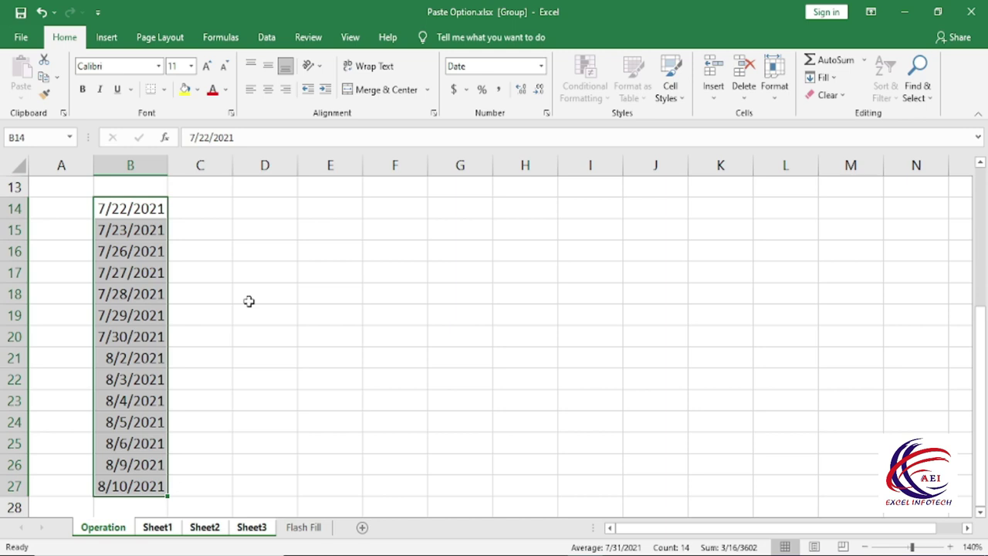
{"action": "key", "text": "ctrl+z"}
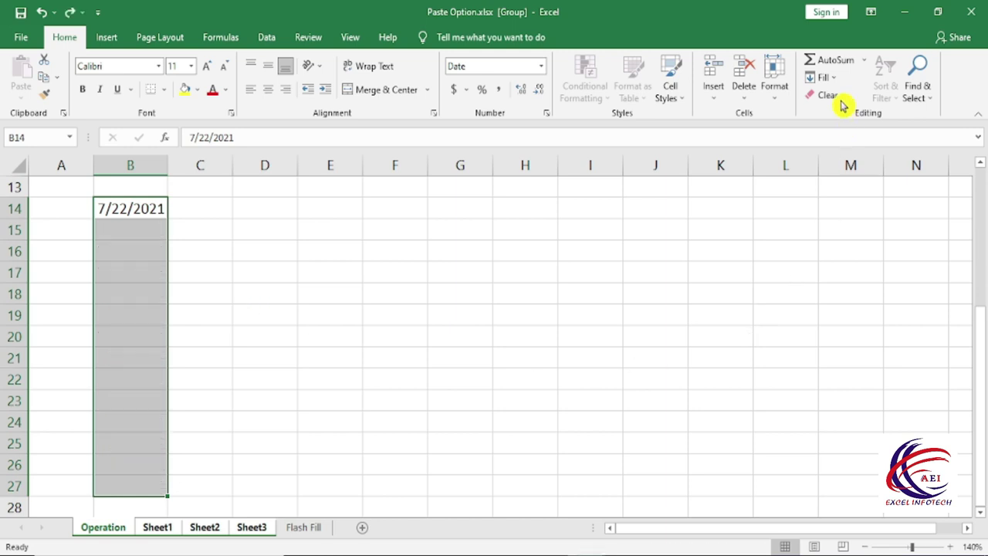
{"action": "left_click", "coordinate": [828, 78]}
{"action": "left_click", "coordinate": [864, 189]}
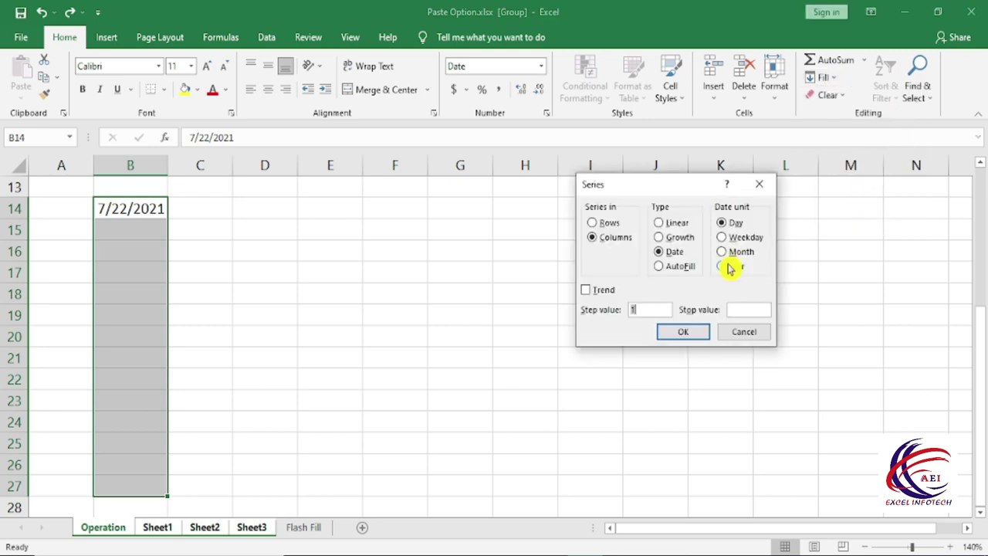
{"action": "left_click", "coordinate": [729, 259]}
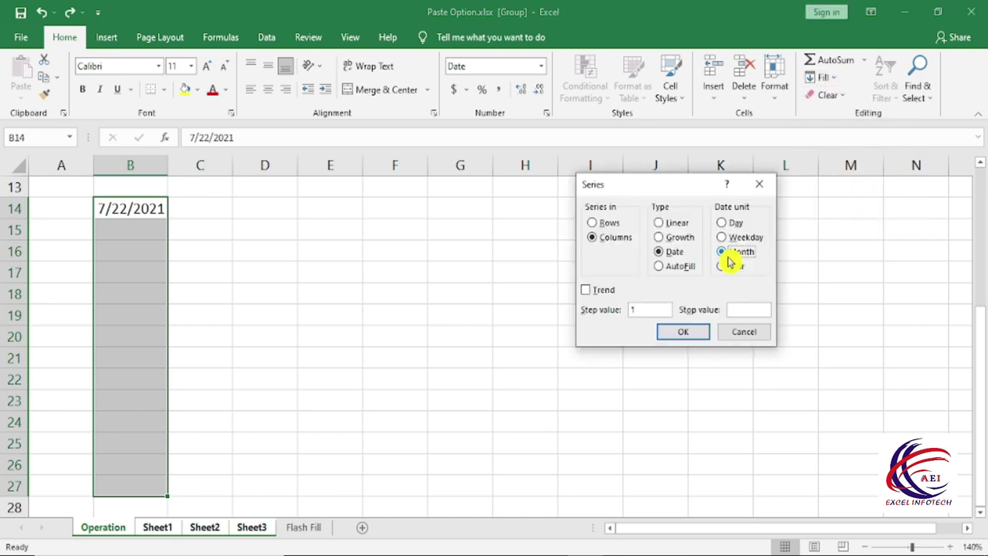
{"action": "left_click", "coordinate": [692, 334]}
{"action": "left_click_drag", "start_coordinate": [168, 166], "coordinate": [176, 165]}
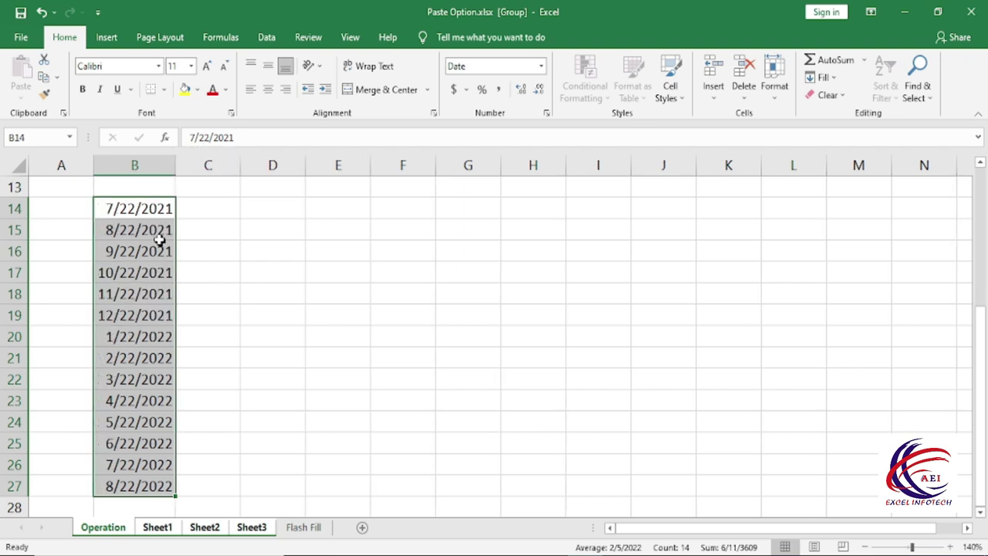
{"action": "left_click", "coordinate": [113, 215]}
{"action": "left_click", "coordinate": [114, 229]}
{"action": "left_click", "coordinate": [113, 251]}
{"action": "left_click", "coordinate": [113, 272]}
{"action": "left_click", "coordinate": [112, 294]}
{"action": "left_click", "coordinate": [113, 209]}
{"action": "left_click", "coordinate": [114, 230]}
{"action": "left_click", "coordinate": [114, 251]}
{"action": "left_click", "coordinate": [115, 271]}
{"action": "left_click", "coordinate": [113, 296]}
{"action": "left_click", "coordinate": [114, 315]}
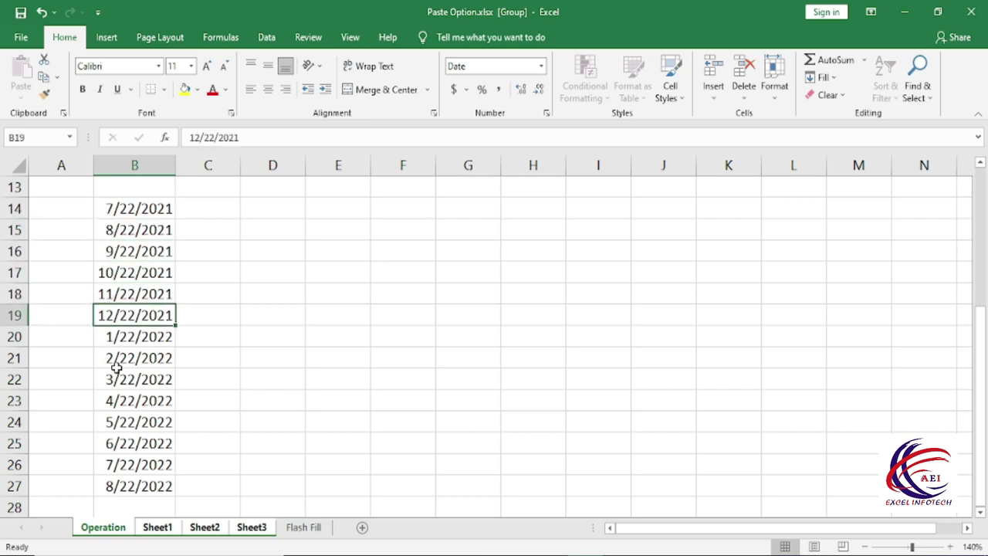
{"action": "left_click", "coordinate": [132, 210]}
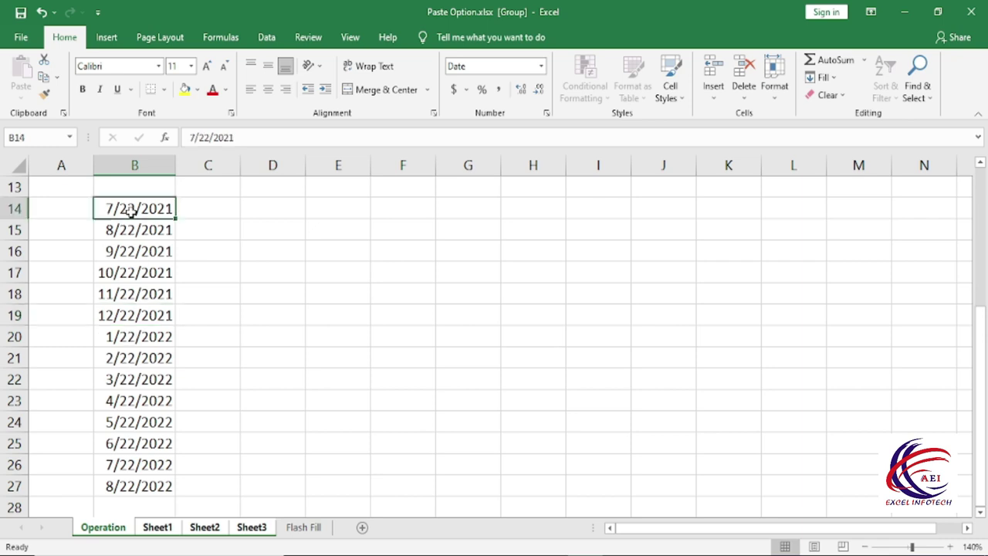
{"action": "left_click", "coordinate": [108, 229]}
{"action": "left_click", "coordinate": [115, 251]}
{"action": "left_click", "coordinate": [115, 272]}
{"action": "left_click", "coordinate": [115, 293]}
{"action": "left_click", "coordinate": [112, 315]}
{"action": "key", "text": "ctrl+z"}
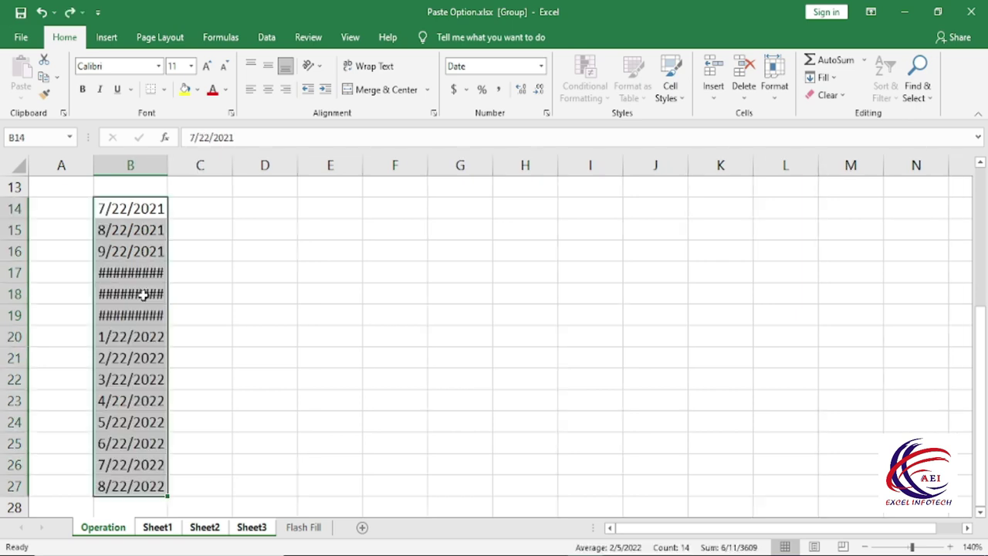
{"action": "key", "text": "ctrl+z"}
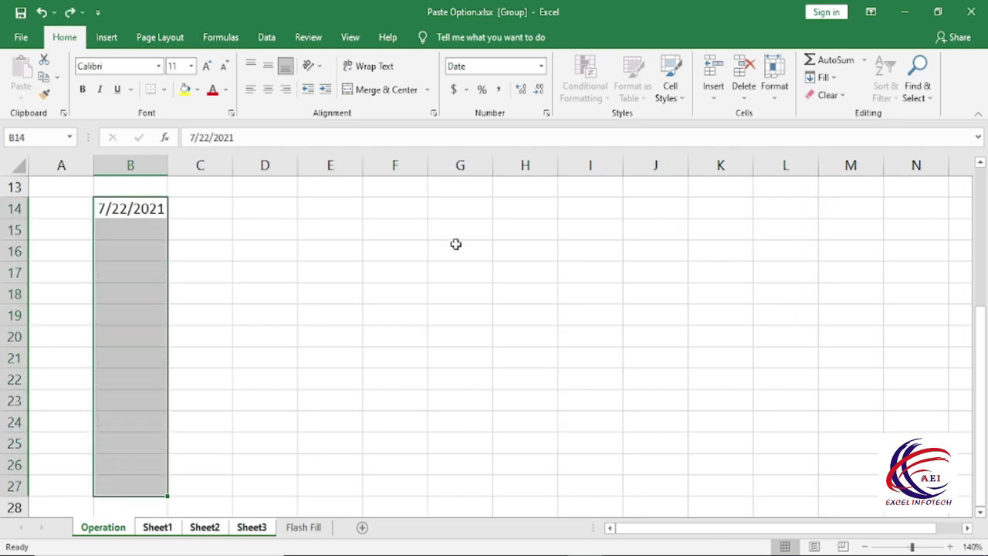
- Fill B14:B27 with a yearly date series from 7/22/2021 to 7/22/2034
{"action": "left_click", "coordinate": [828, 95]}
{"action": "left_click", "coordinate": [834, 80]}
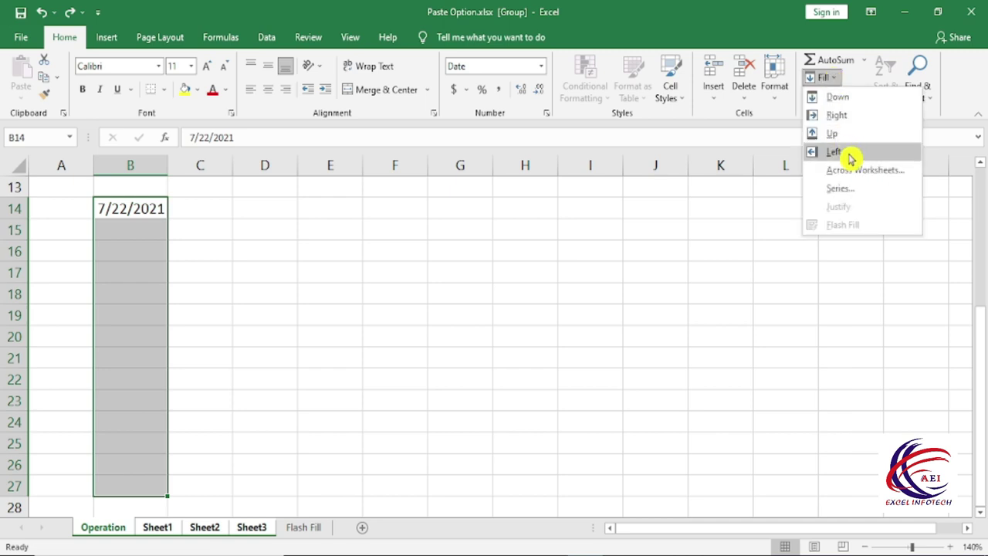
{"action": "left_click", "coordinate": [843, 188]}
{"action": "left_click", "coordinate": [726, 266]}
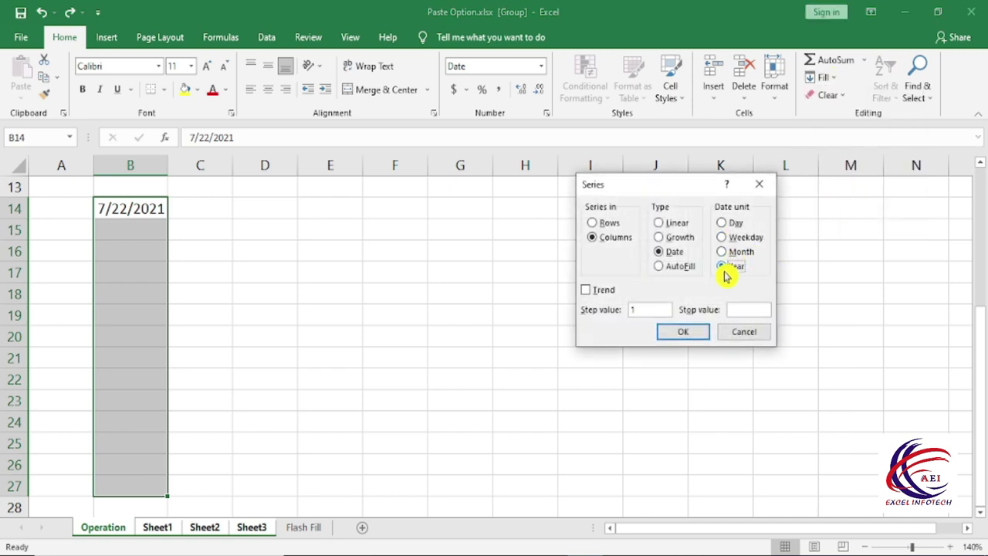
{"action": "left_click", "coordinate": [684, 334]}
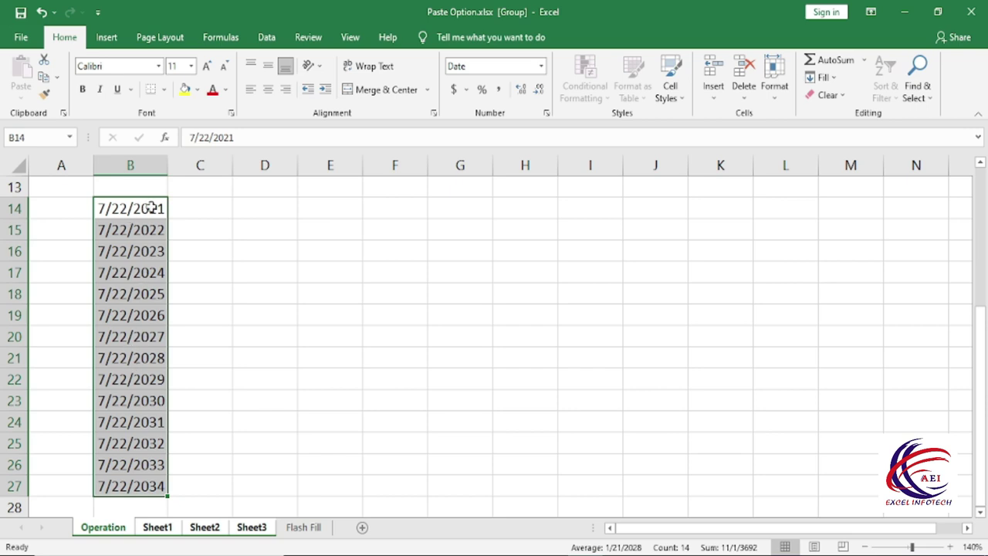
- Step through the yearly dates in column B and select B14:B27
{"action": "left_click", "coordinate": [149, 208]}
{"action": "left_click", "coordinate": [149, 230]}
{"action": "left_click", "coordinate": [149, 254]}
{"action": "left_click", "coordinate": [151, 221]}
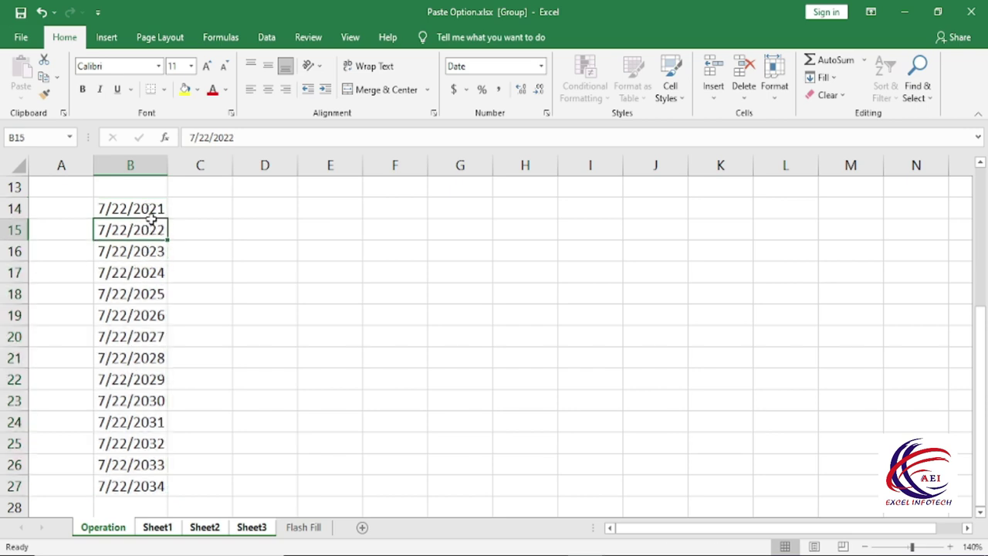
{"action": "left_click", "coordinate": [150, 255]}
{"action": "left_click", "coordinate": [151, 293]}
{"action": "left_click", "coordinate": [147, 315]}
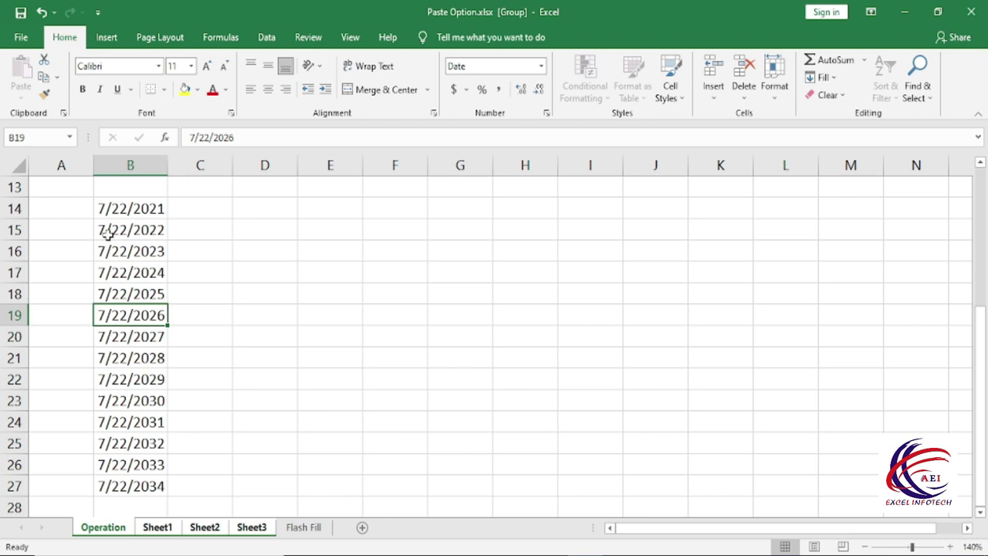
{"action": "left_click", "coordinate": [111, 209]}
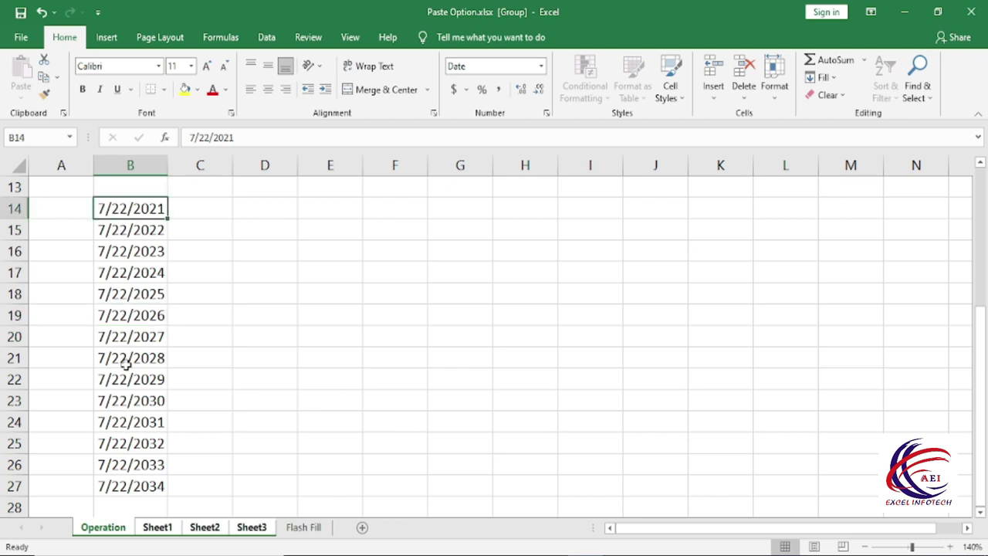
{"action": "left_click", "coordinate": [157, 250]}
{"action": "left_click", "coordinate": [155, 294]}
{"action": "left_click", "coordinate": [157, 307]}
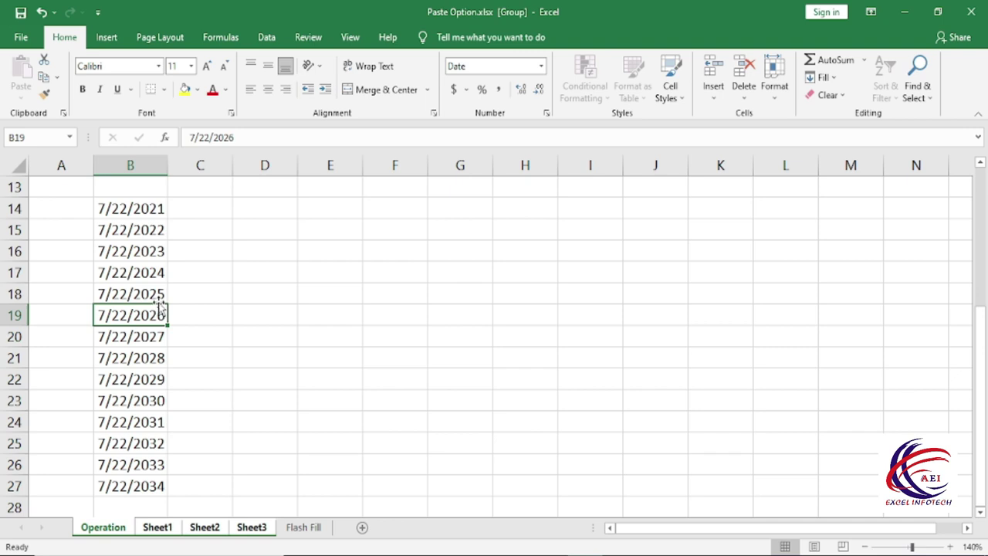
{"action": "left_click_drag", "start_coordinate": [133, 208], "coordinate": [146, 487]}
- Clear the dates from column B and dismiss the Series dialog unused
{"action": "key", "text": "Delete"}
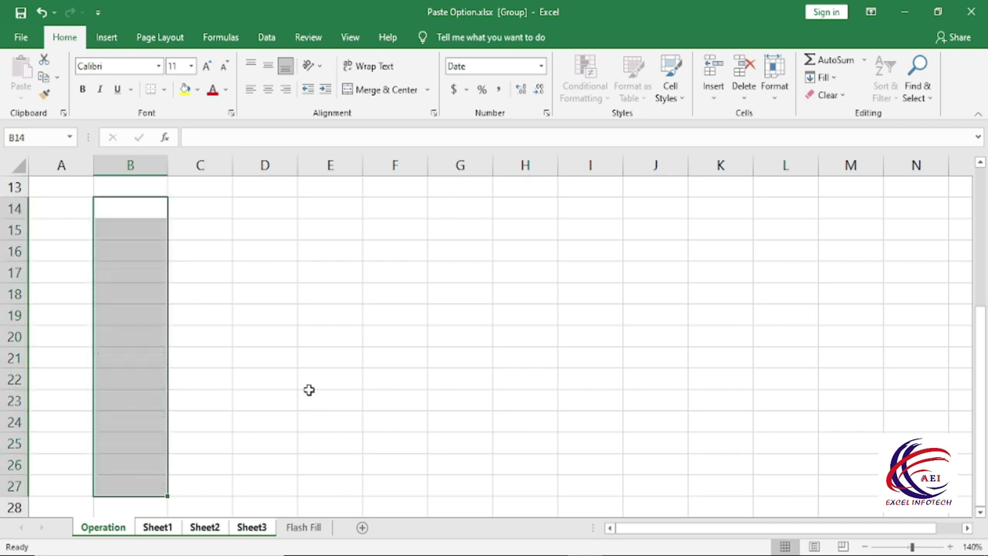
{"action": "left_click", "coordinate": [823, 80]}
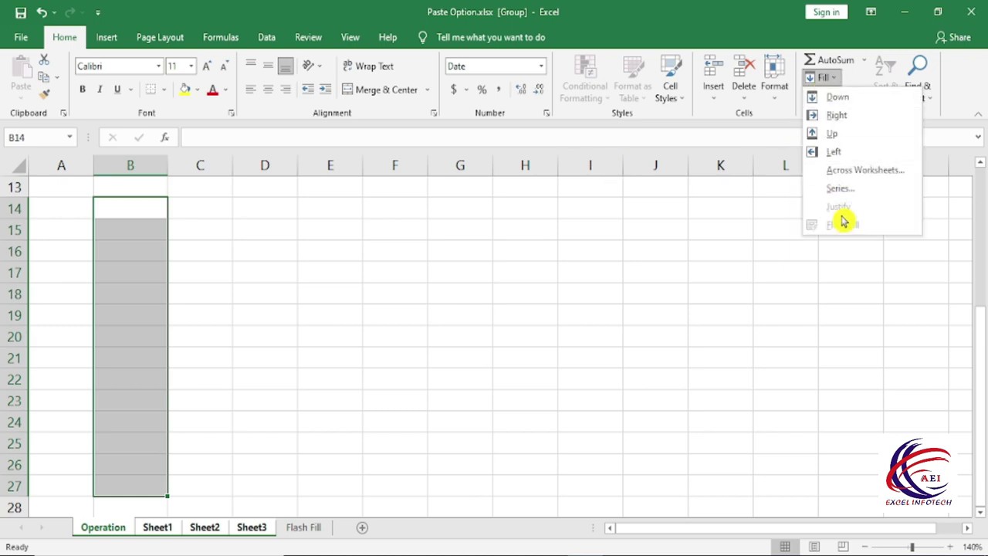
{"action": "left_click", "coordinate": [848, 190]}
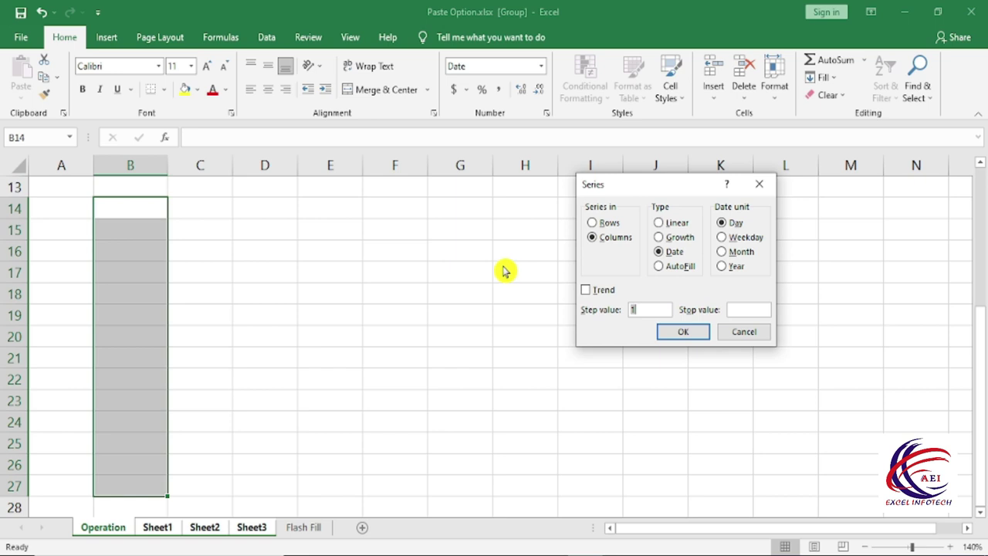
{"action": "left_click", "coordinate": [744, 331]}
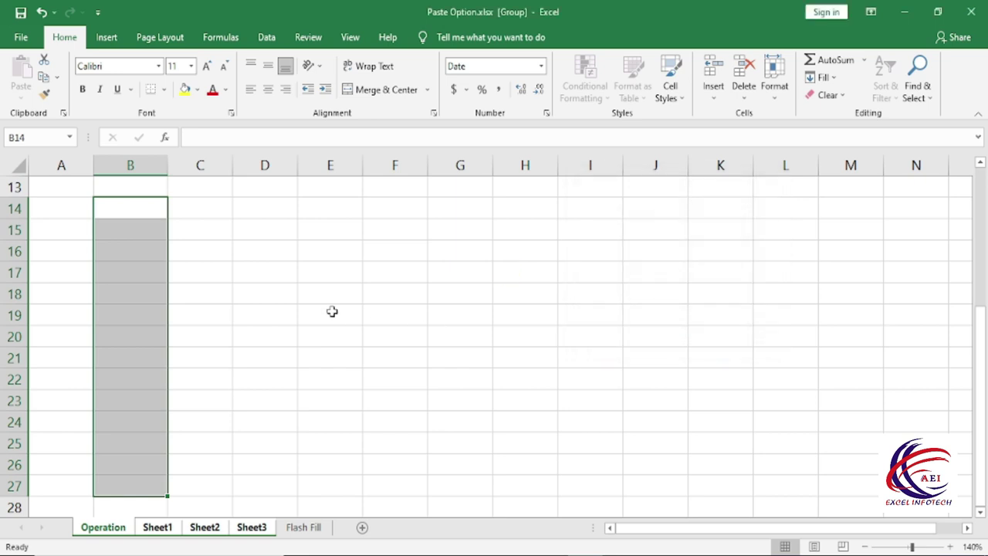
{"action": "left_click", "coordinate": [330, 311]}
- Enter 1 in C14 and 100 in C23
{"action": "left_click", "coordinate": [193, 210]}
{"action": "type", "text": "1"}
{"action": "key", "text": "Return"}
{"action": "left_click", "coordinate": [205, 401]}
{"action": "type", "text": "100"}
{"action": "left_click", "coordinate": [269, 398]}
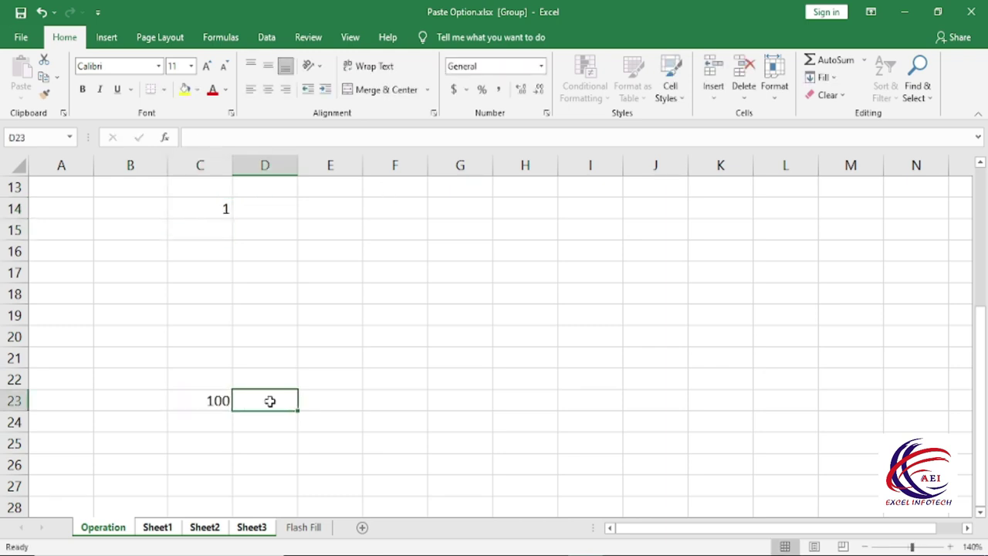
- Fill C14:C23 with a Trend series from 1 to 100 in steps of 11
{"action": "mouse_move", "coordinate": [214, 198]}
{"action": "left_mouse_down"}
{"action": "mouse_move", "coordinate": [204, 413]}
{"action": "mouse_move", "coordinate": [208, 397]}
{"action": "left_mouse_up"}
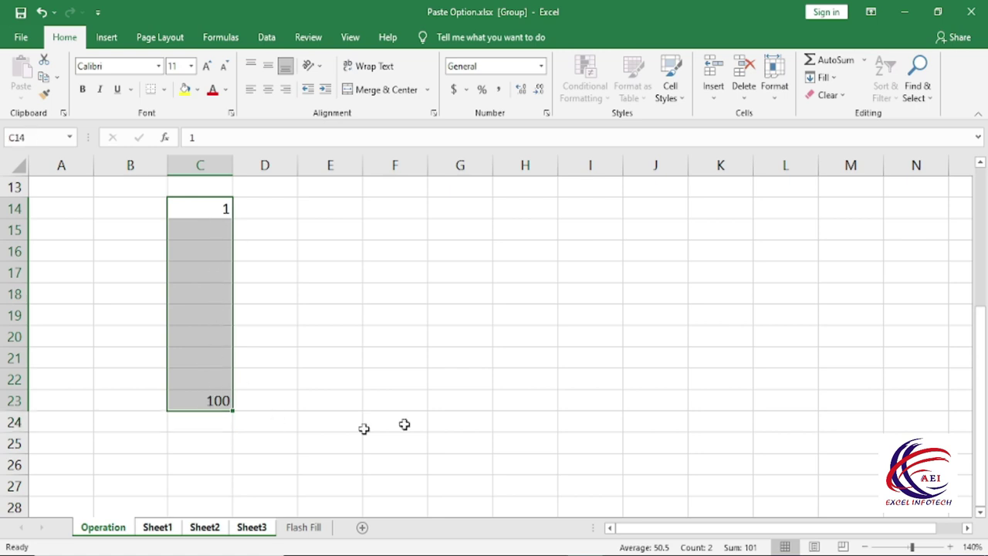
{"action": "left_click", "coordinate": [823, 77]}
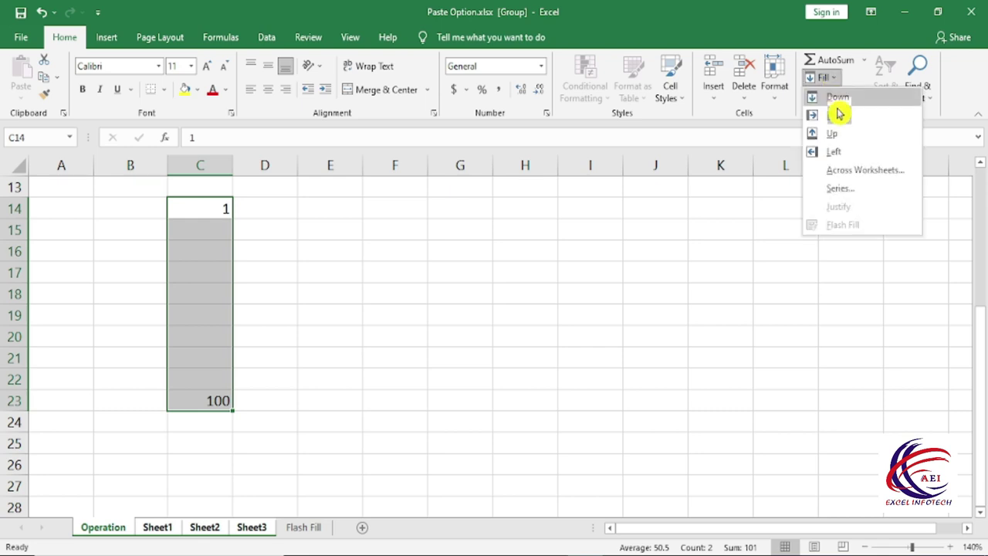
{"action": "left_click", "coordinate": [853, 187]}
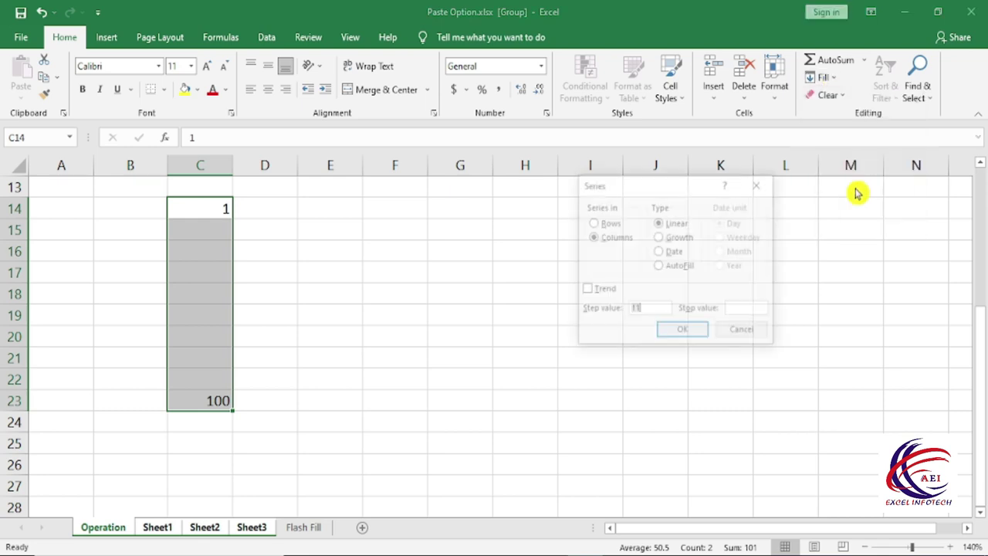
{"action": "left_click", "coordinate": [585, 289]}
{"action": "left_click", "coordinate": [683, 332]}
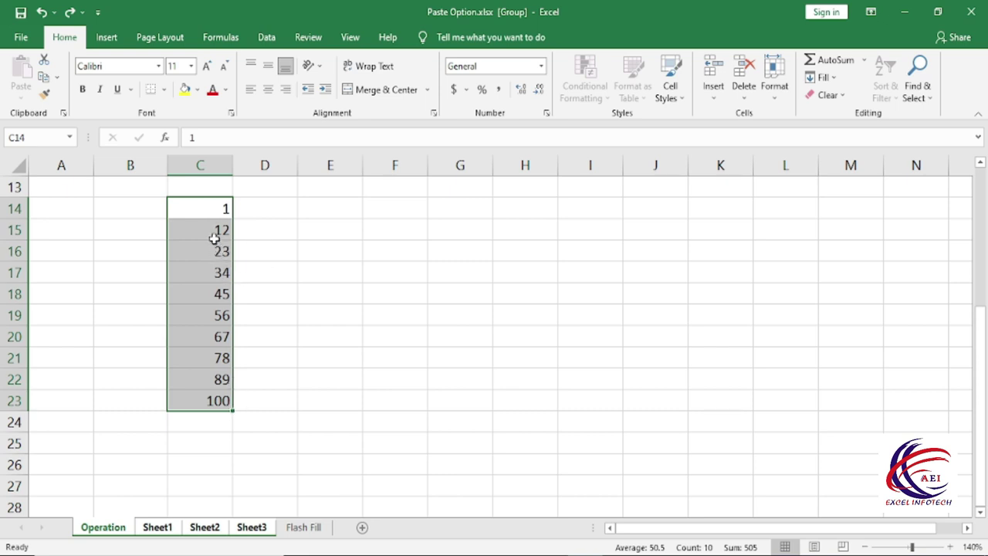
{"action": "left_click_drag", "start_coordinate": [214, 213], "coordinate": [214, 417]}
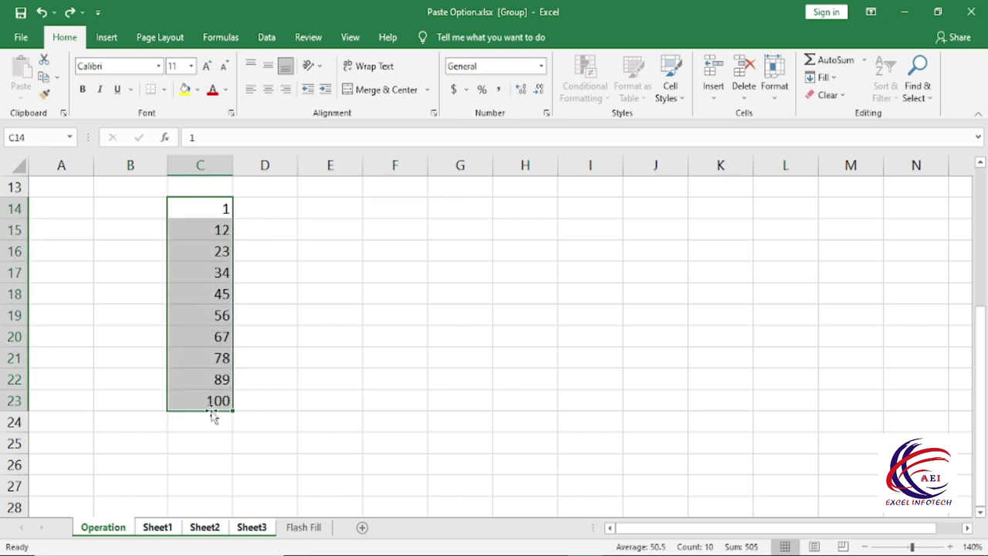
- Clear the trend values and AutoFill C14:C23, repeating 1 down the column
{"action": "key", "text": "Delete"}
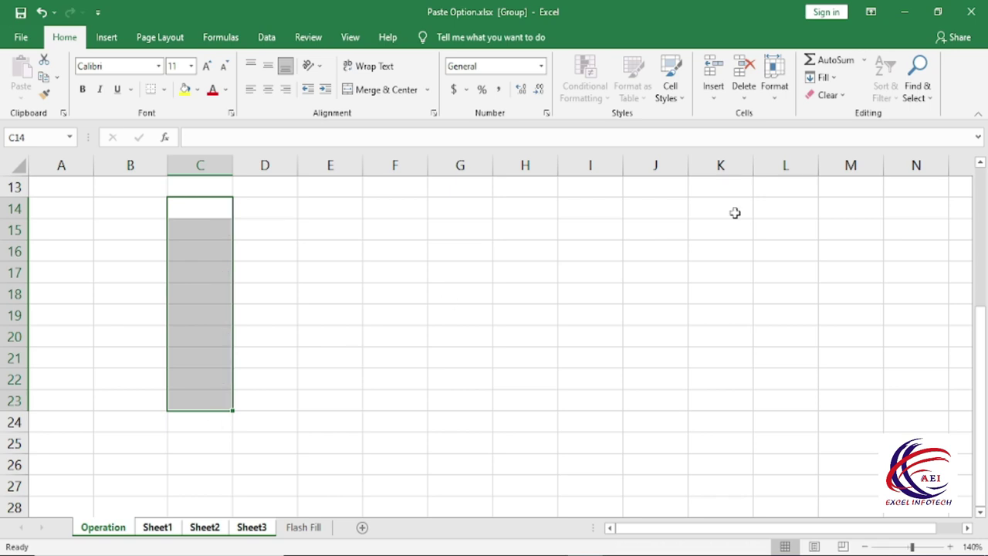
{"action": "left_click", "coordinate": [821, 80]}
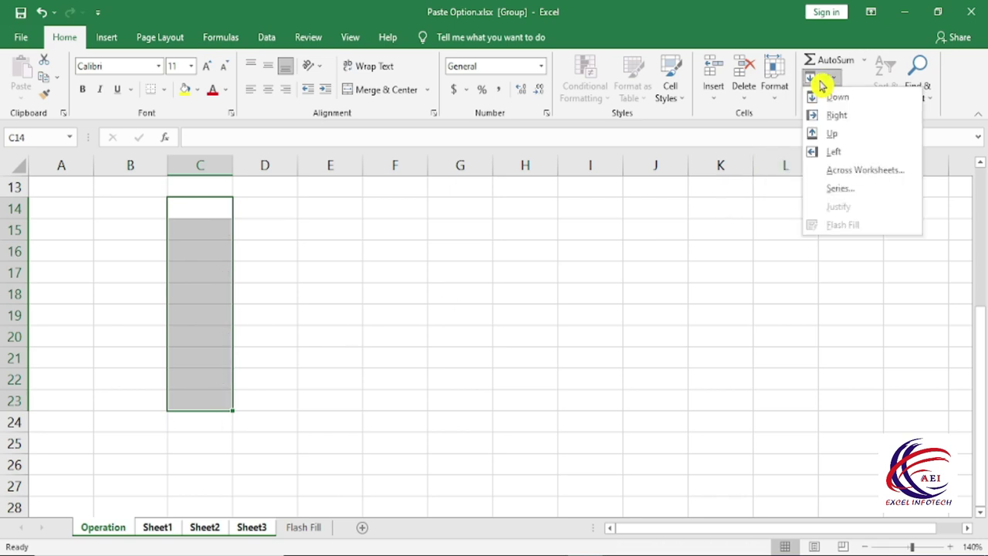
{"action": "left_click", "coordinate": [840, 188]}
{"action": "left_click", "coordinate": [658, 267]}
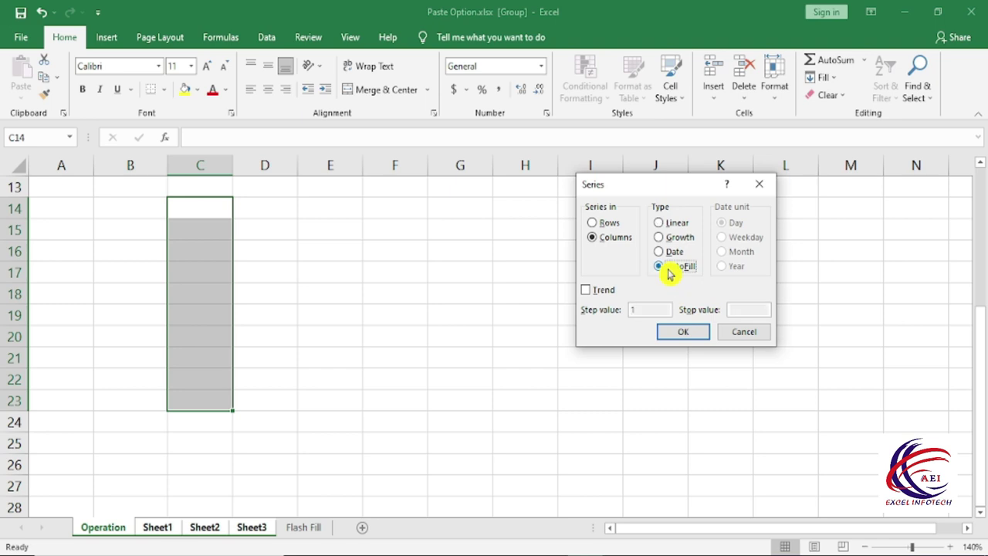
{"action": "left_click", "coordinate": [683, 331]}
{"action": "left_click_drag", "start_coordinate": [209, 207], "coordinate": [212, 392]}
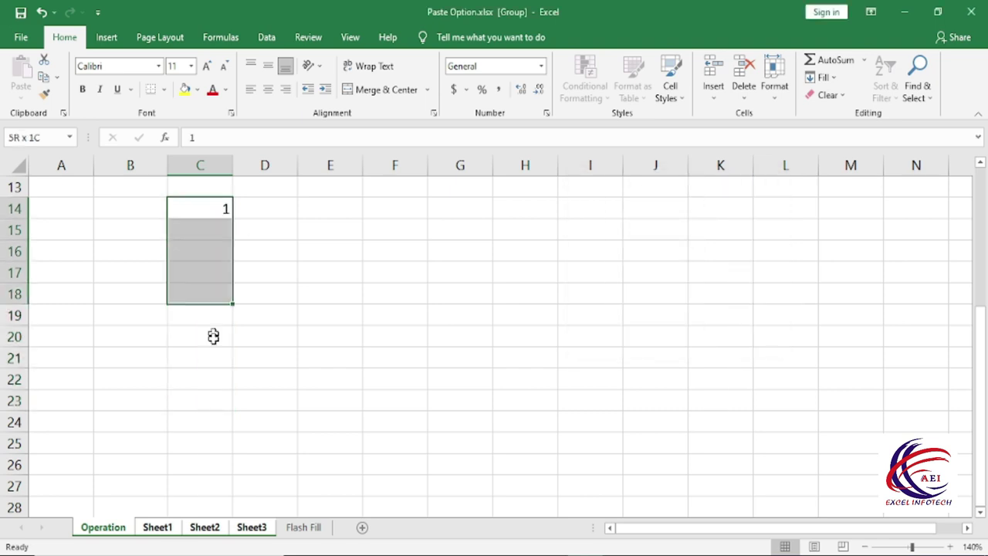
{"action": "left_click", "coordinate": [823, 77]}
{"action": "left_click", "coordinate": [840, 188]}
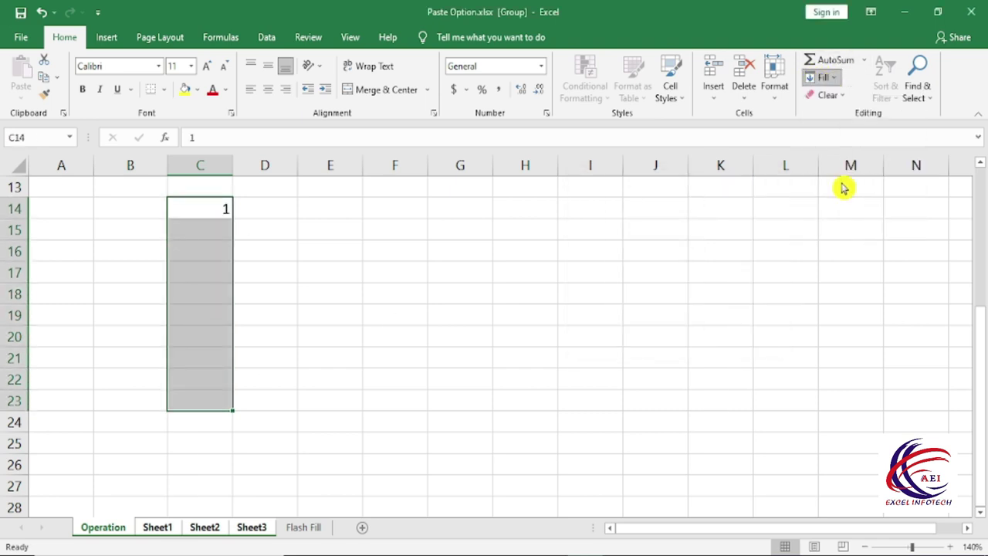
{"action": "left_click", "coordinate": [689, 266]}
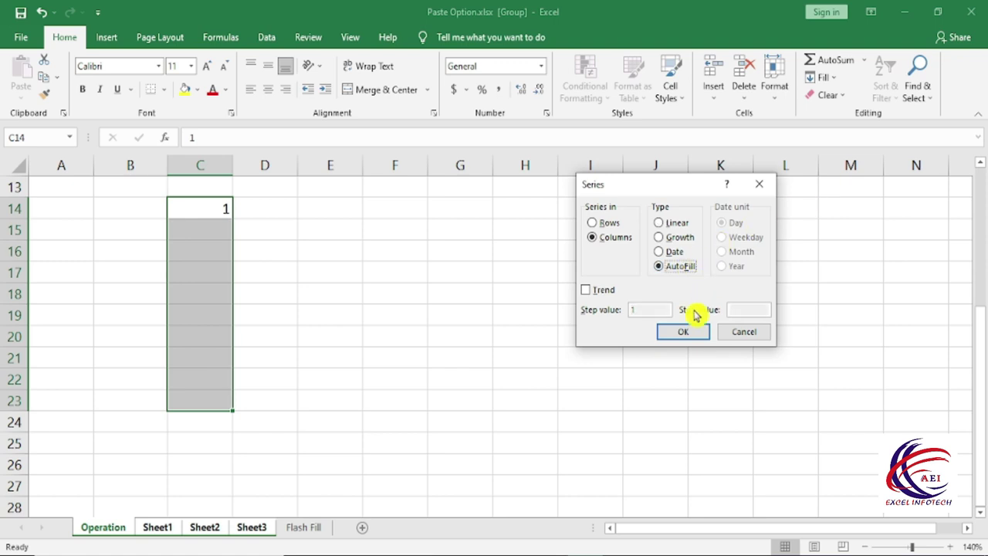
{"action": "left_click", "coordinate": [689, 334]}
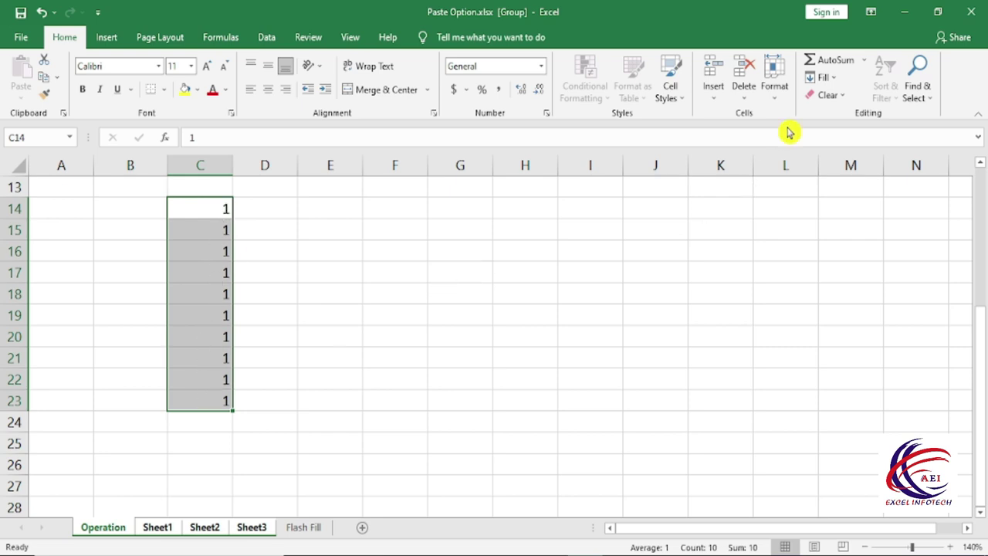
- Reopen the Series dialog, cancel it without changes, and select cell D16
{"action": "left_click", "coordinate": [823, 77]}
{"action": "left_click", "coordinate": [847, 190]}
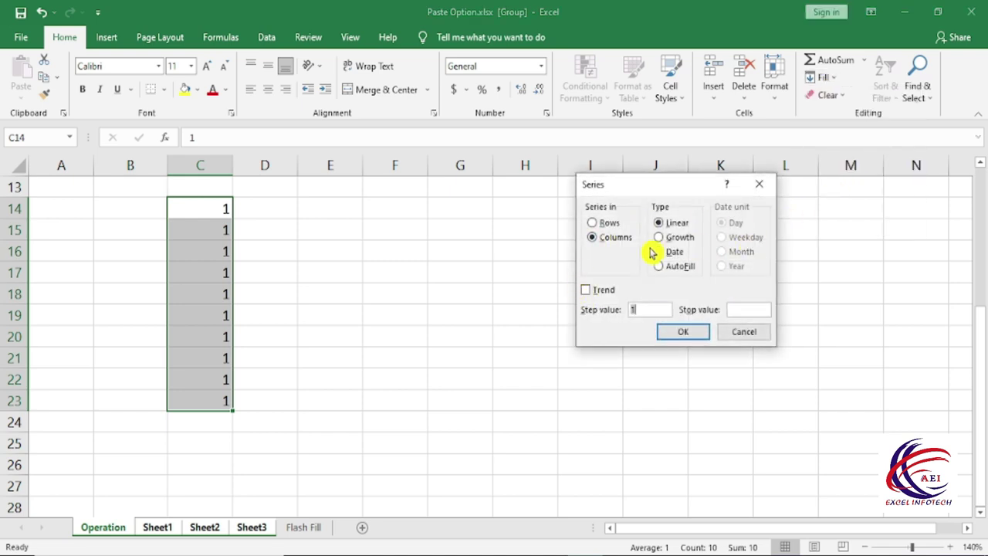
{"action": "key", "text": "Escape"}
{"action": "left_click", "coordinate": [825, 78]}
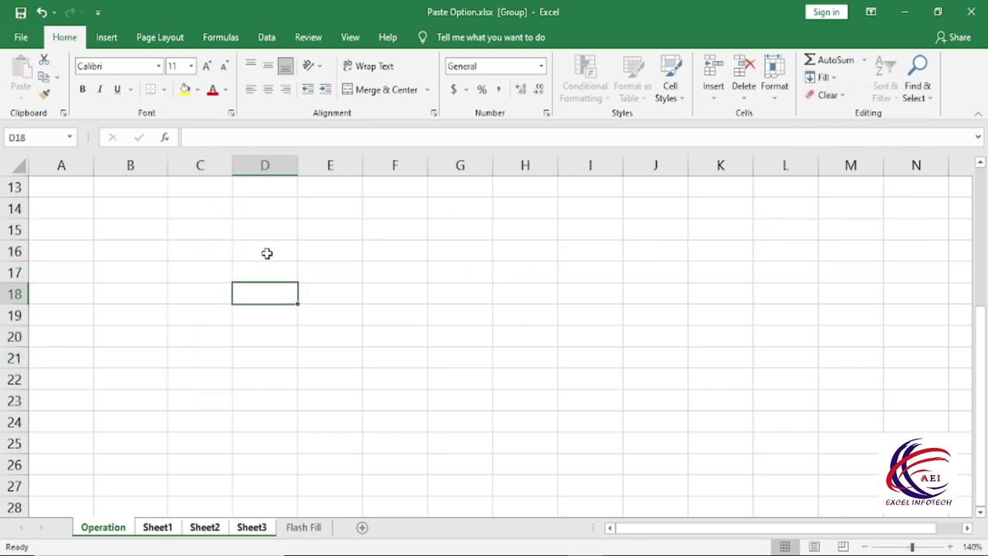
{"action": "left_click", "coordinate": [267, 252]}
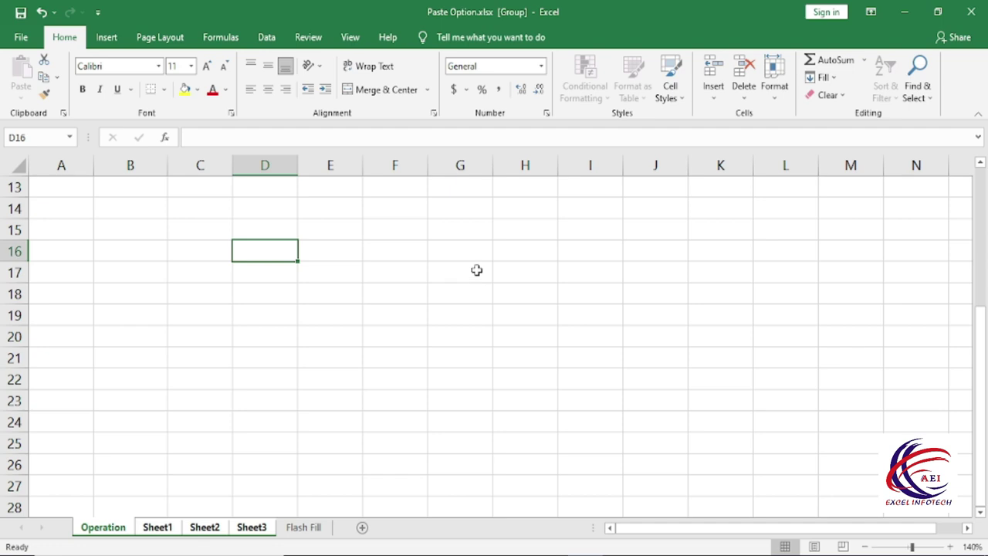
- Enter 'Excel Infotech Computer Institute', widen column C, and Justify it into one word per cell
{"action": "type", "text": "Excel"}
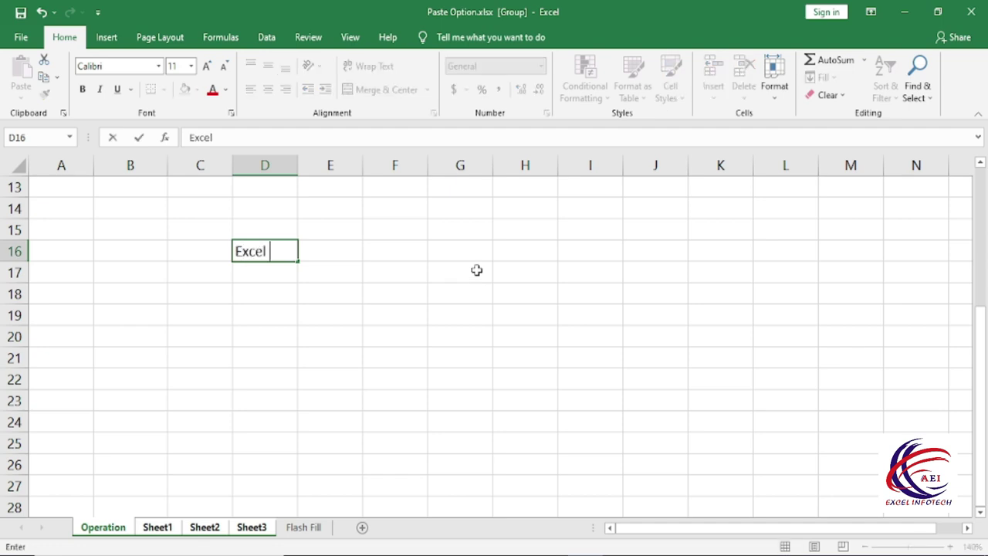
{"action": "type", "text": "te"}
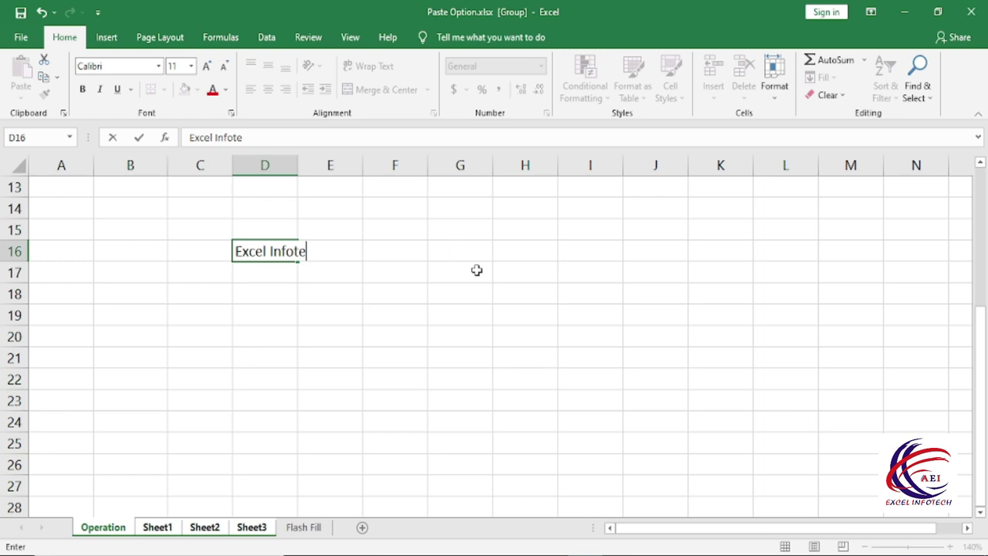
{"action": "type", "text": "puter institute"}
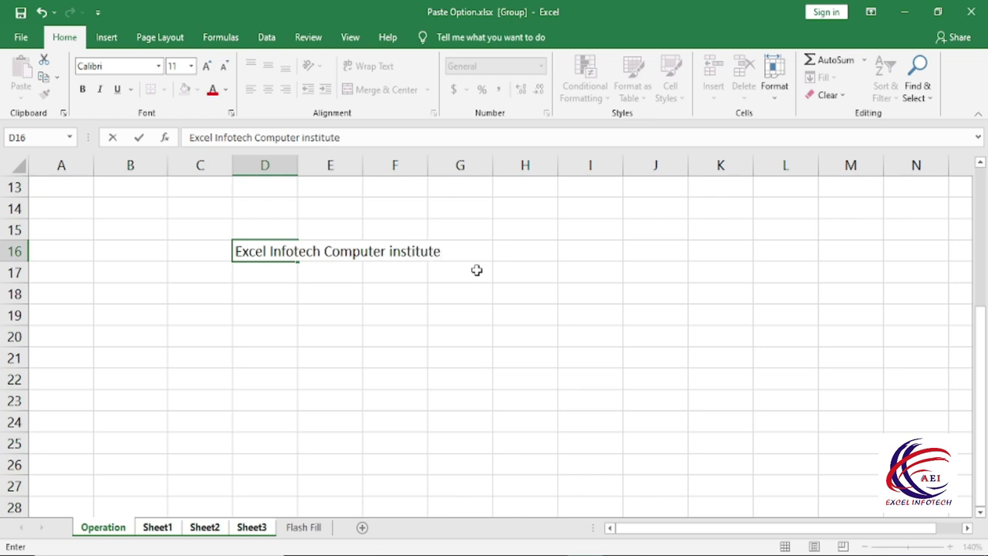
{"action": "key", "text": "Return"}
{"action": "key", "text": "Up"}
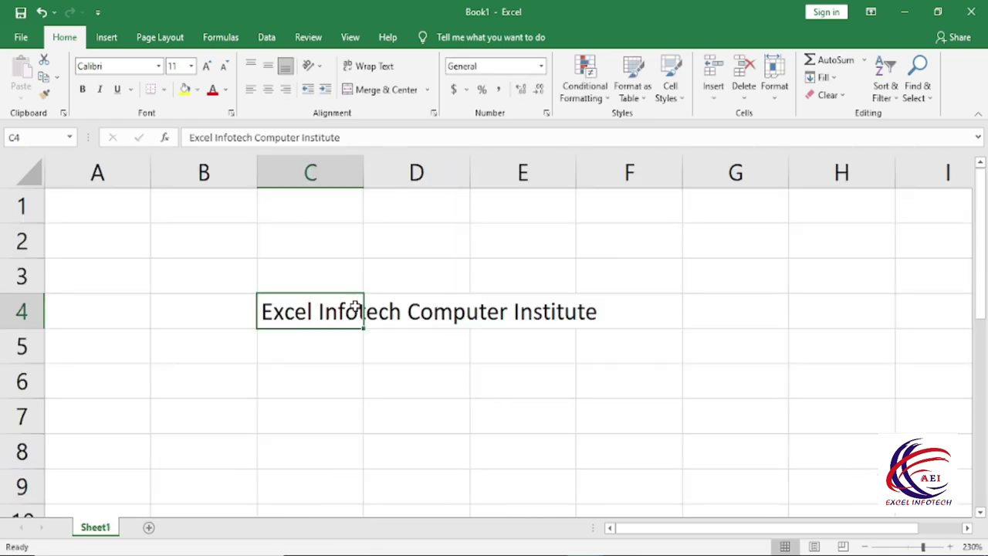
{"action": "left_click_drag", "start_coordinate": [362, 169], "coordinate": [385, 169]}
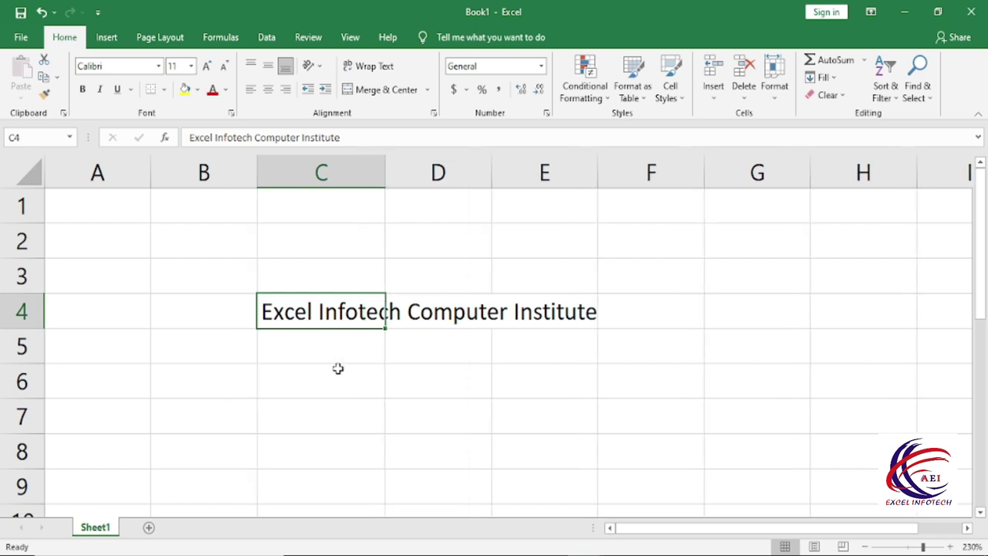
{"action": "left_click", "coordinate": [830, 79]}
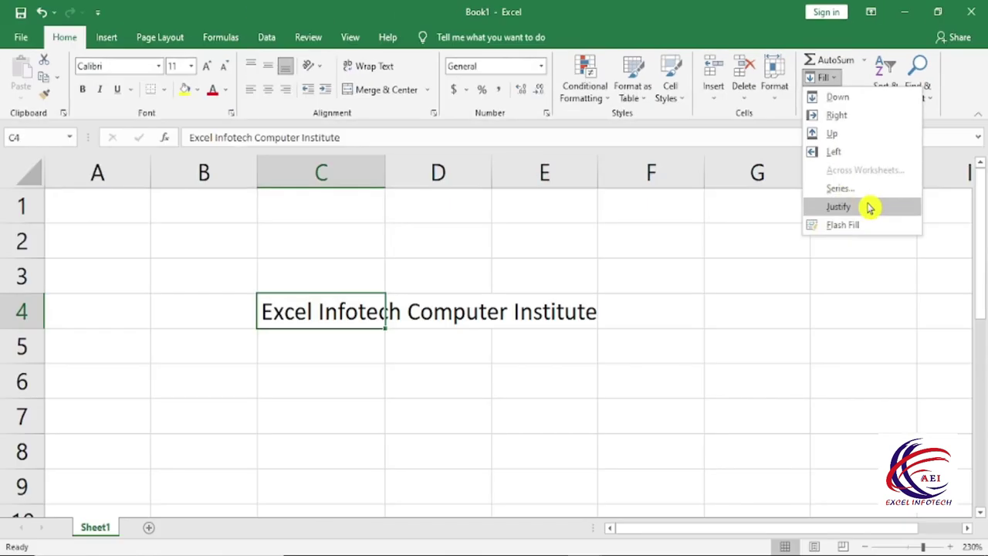
{"action": "left_click", "coordinate": [869, 207]}
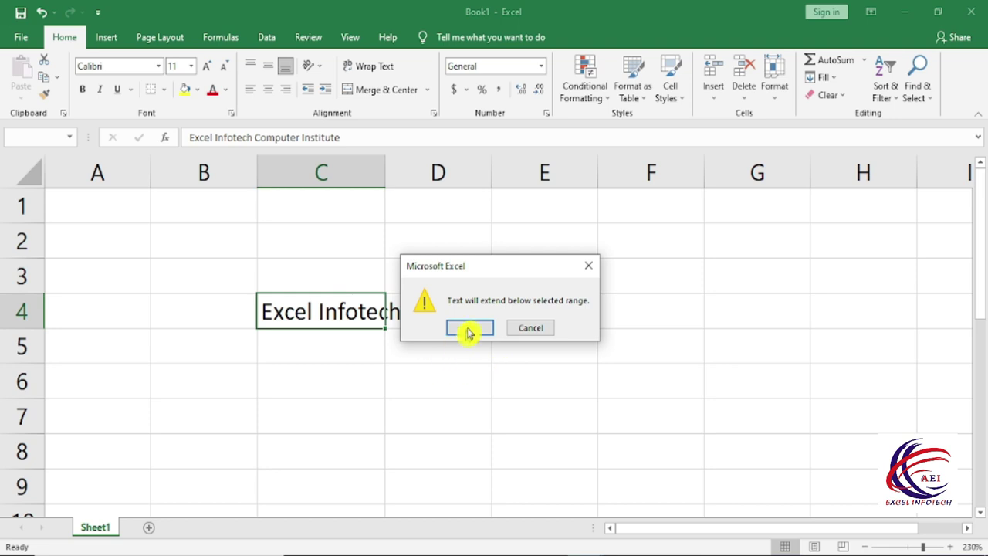
{"action": "left_click", "coordinate": [469, 327]}
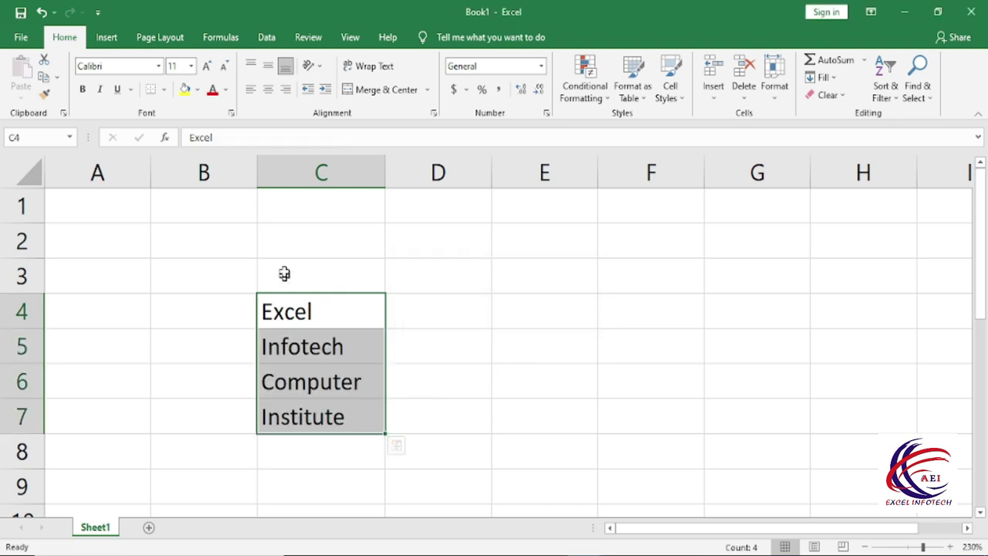
- Check the split words Excel, Infotech, Computer and Institute in C4:C7
{"action": "left_click", "coordinate": [397, 324]}
{"action": "left_click", "coordinate": [318, 311]}
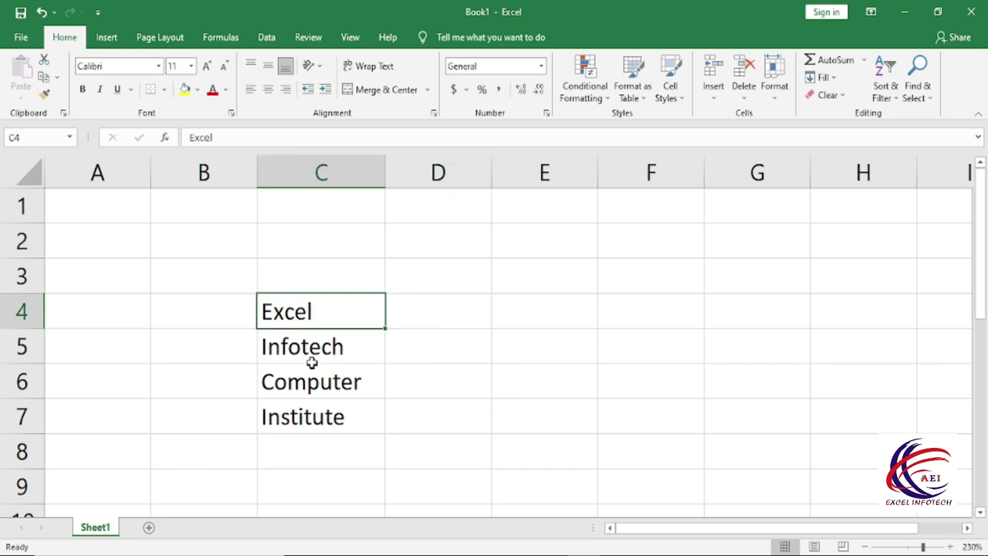
{"action": "left_click", "coordinate": [314, 359]}
{"action": "left_click", "coordinate": [315, 386]}
{"action": "left_click", "coordinate": [327, 332]}
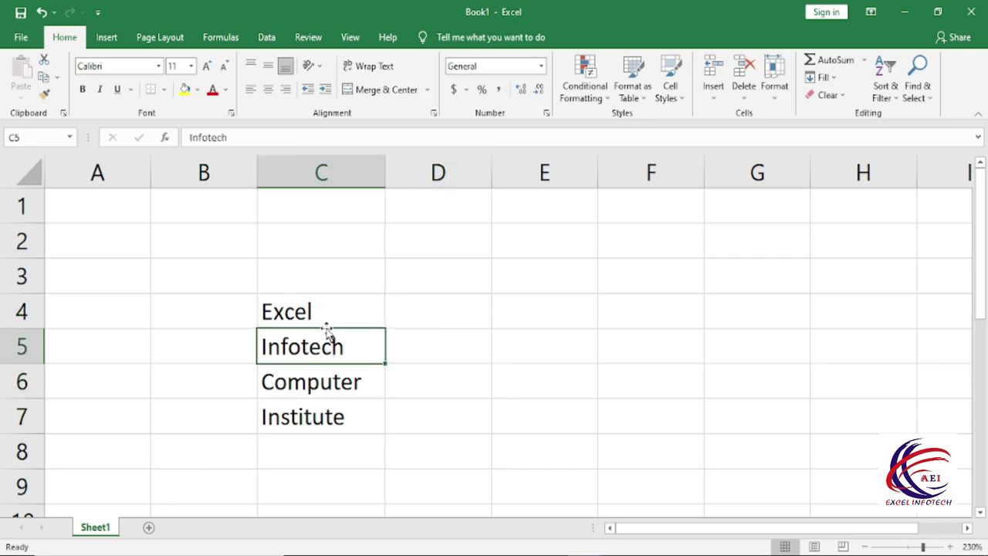
{"action": "left_click", "coordinate": [326, 315]}
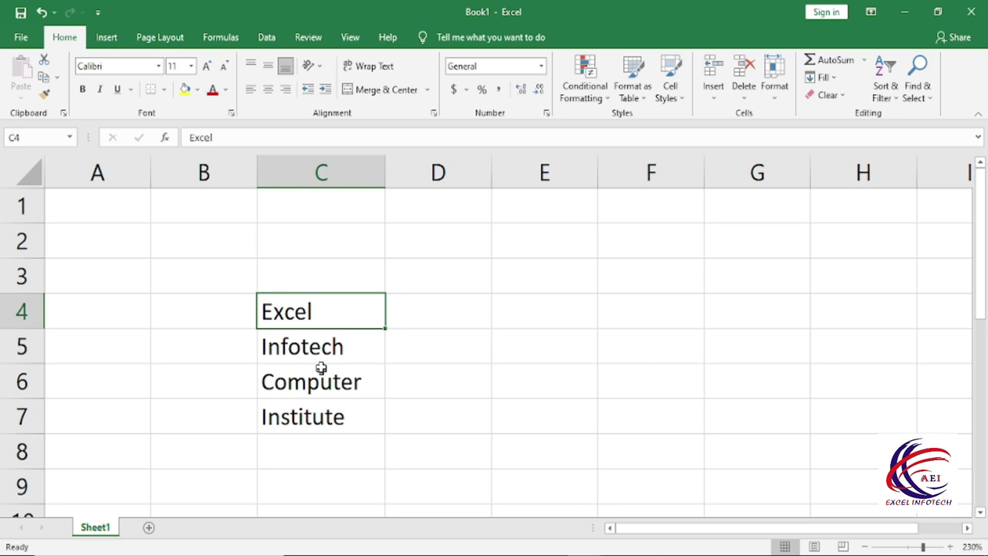
{"action": "key", "text": "Down"}
{"action": "key", "text": "Down"}
{"action": "key", "text": "Down"}
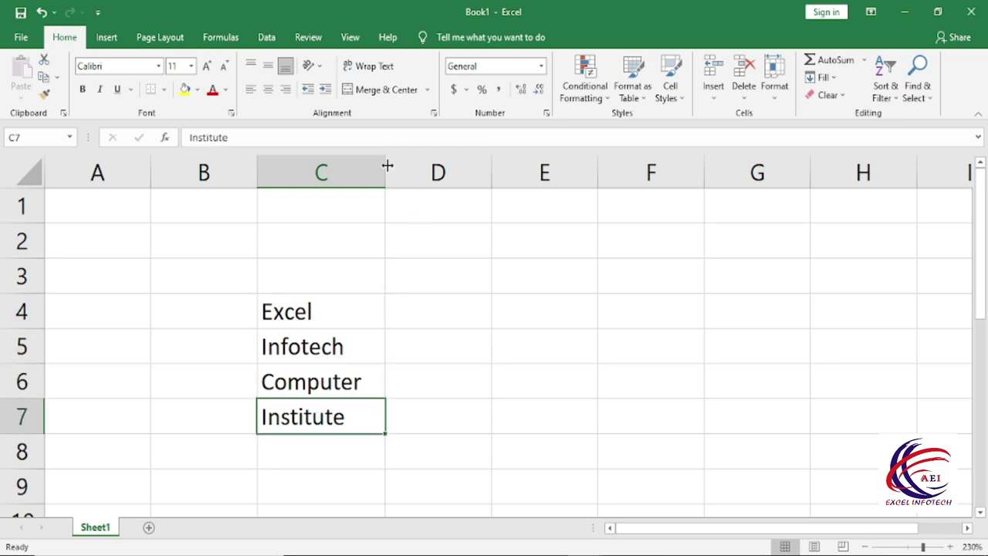
{"action": "left_click", "coordinate": [319, 318]}
{"action": "left_click", "coordinate": [317, 347]}
{"action": "left_click", "coordinate": [314, 383]}
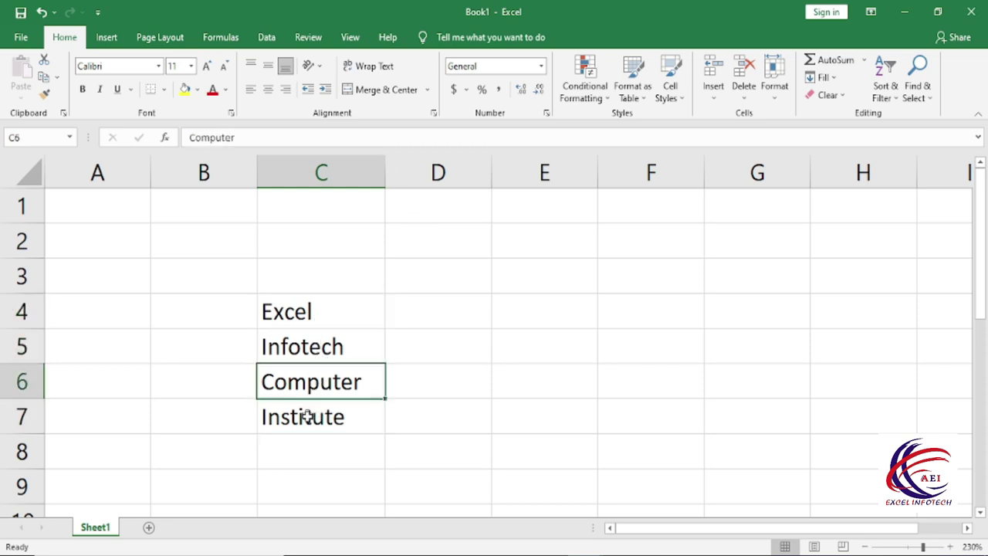
{"action": "left_click", "coordinate": [307, 417]}
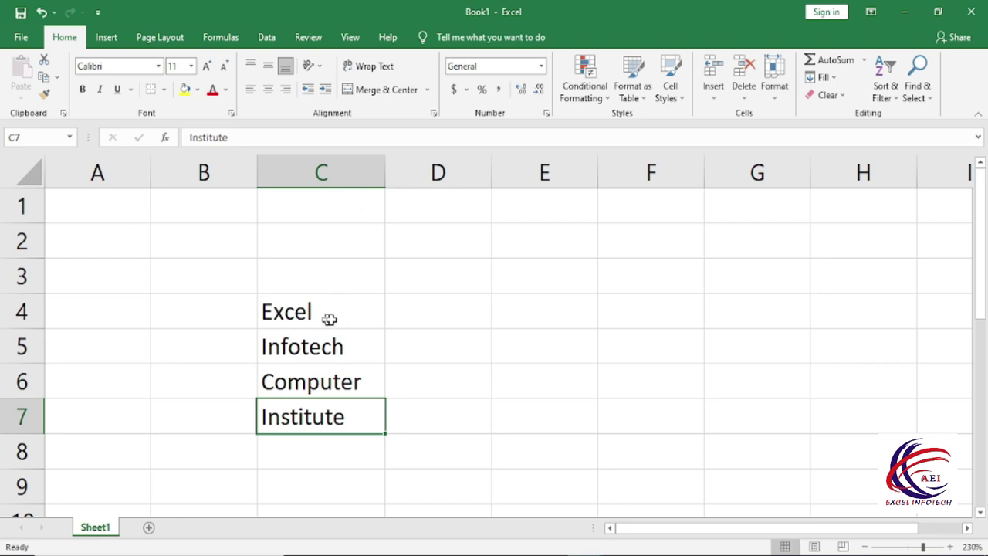
- Type a three-part full name in D4 and Justify-fill it into D4:D6
{"action": "left_click", "coordinate": [425, 319]}
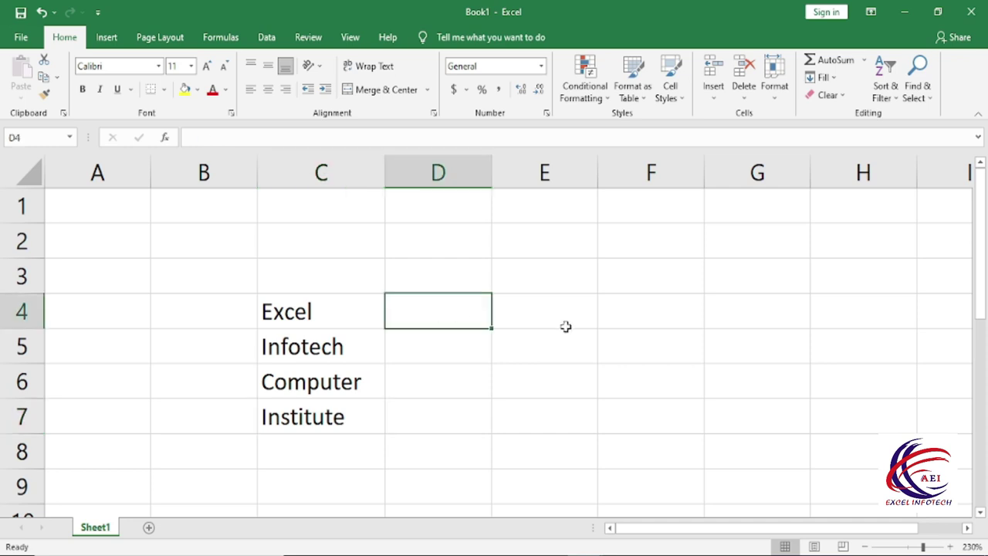
{"action": "type", "text": "Kama"}
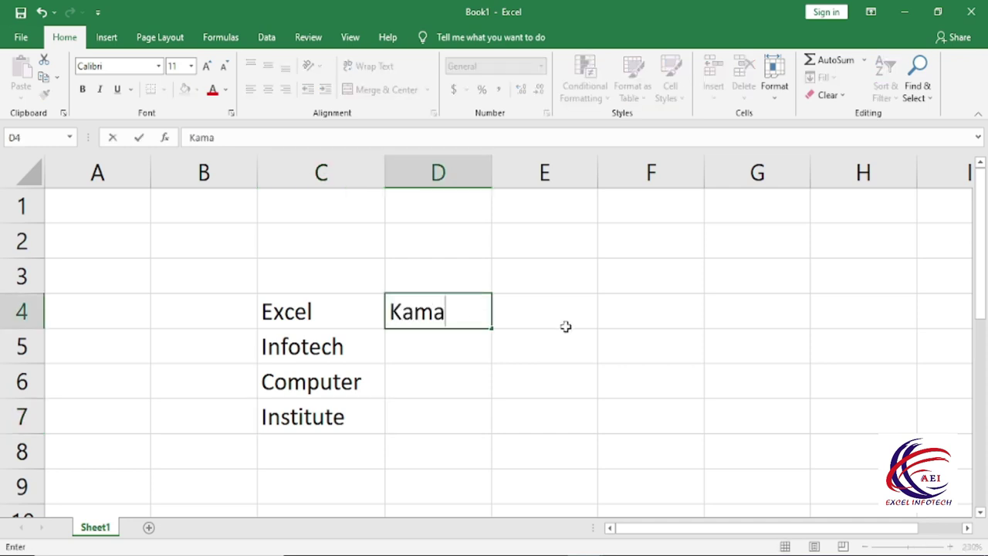
{"action": "type", "text": "l Kumar Pandey"}
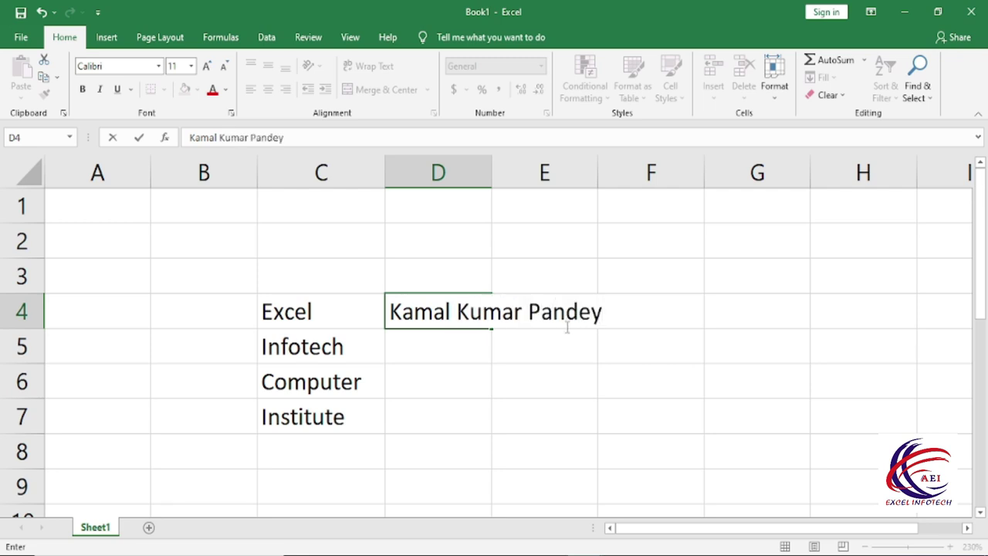
{"action": "key", "text": "ctrl+Return"}
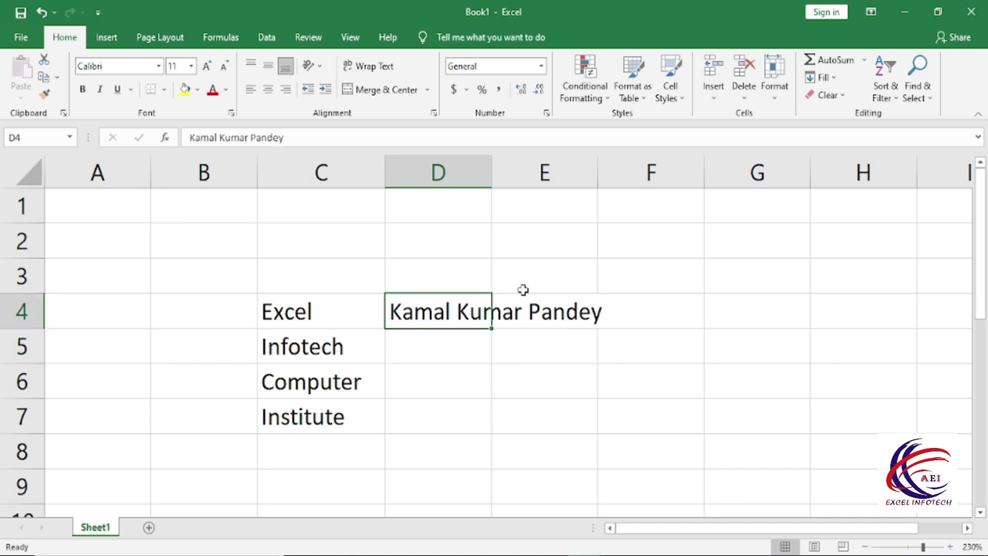
{"action": "left_click", "coordinate": [823, 77]}
{"action": "left_click", "coordinate": [837, 207]}
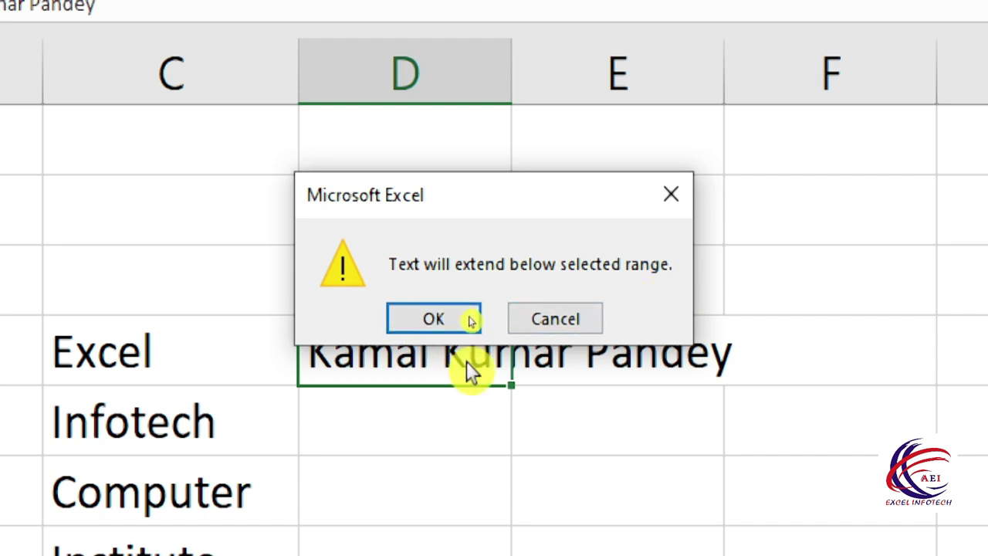
{"action": "left_click", "coordinate": [440, 320]}
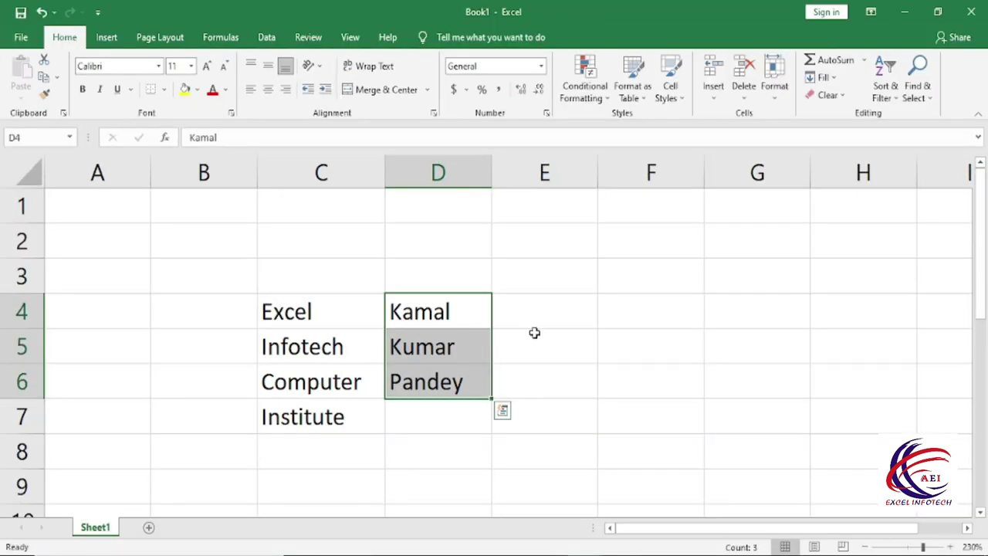
{"action": "left_click", "coordinate": [534, 332]}
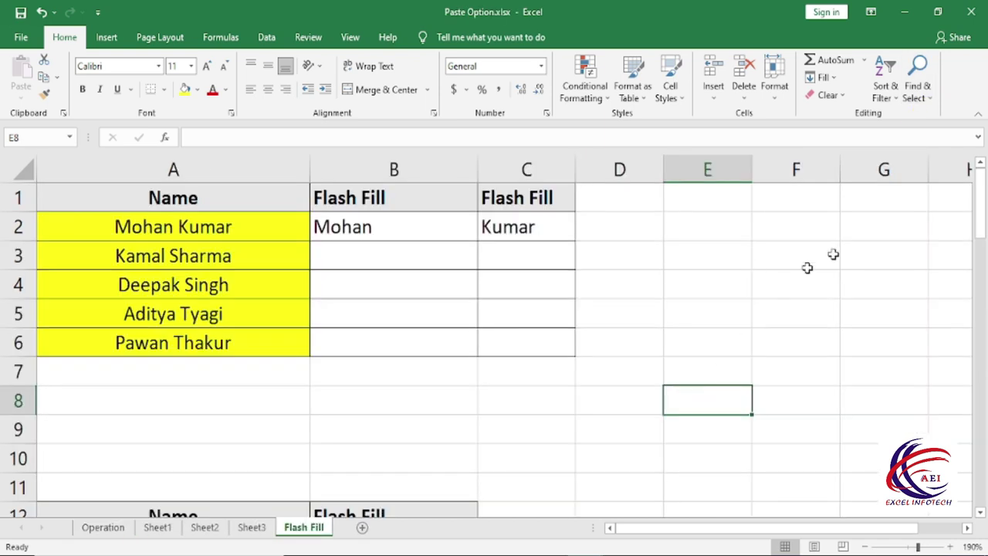
- Review the full names in A2:A6 and the first-name and surname examples in B2 and C2
{"action": "left_click", "coordinate": [824, 77]}
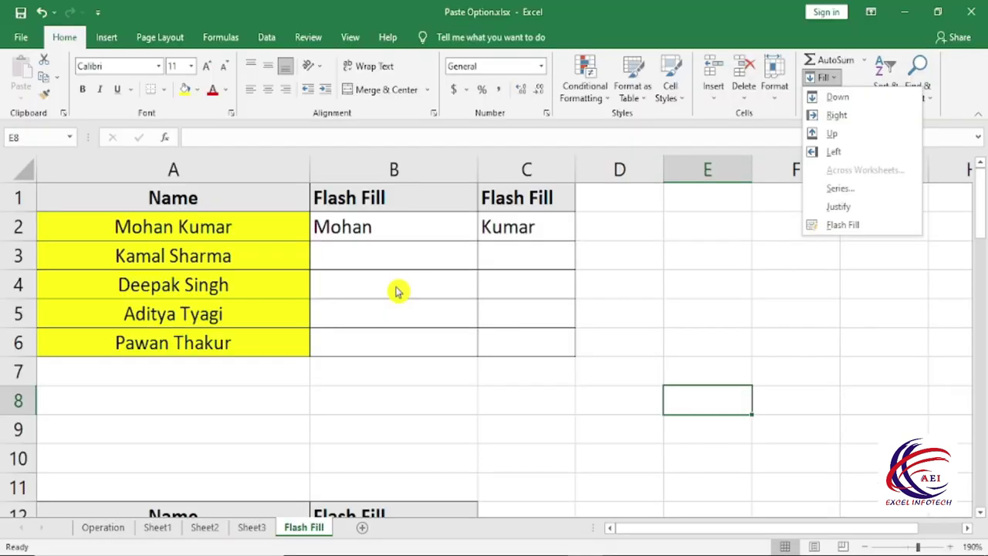
{"action": "key", "text": "Escape"}
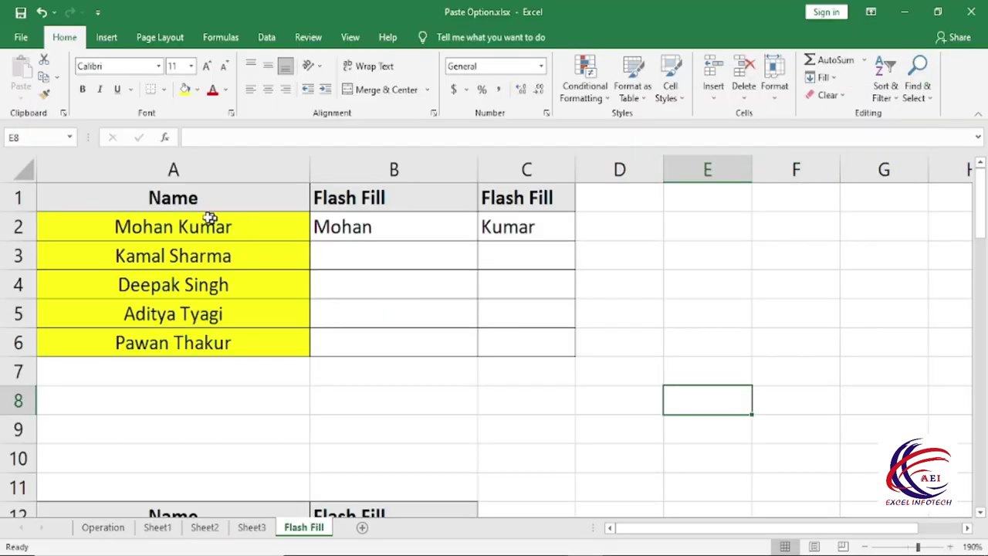
{"action": "left_click_drag", "start_coordinate": [182, 227], "coordinate": [192, 346]}
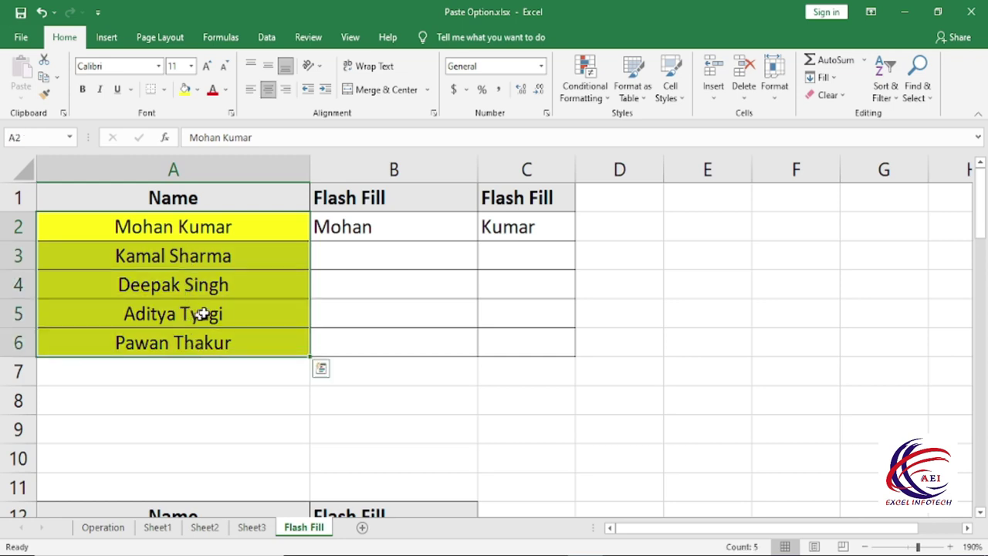
{"action": "left_click", "coordinate": [219, 226]}
{"action": "left_click", "coordinate": [212, 258]}
{"action": "left_click", "coordinate": [210, 288]}
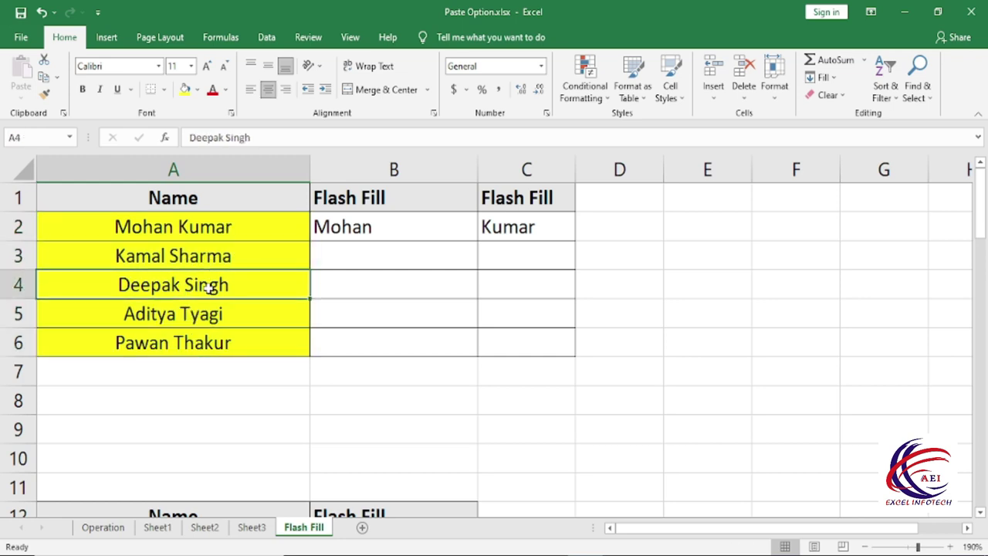
{"action": "left_click", "coordinate": [221, 305]}
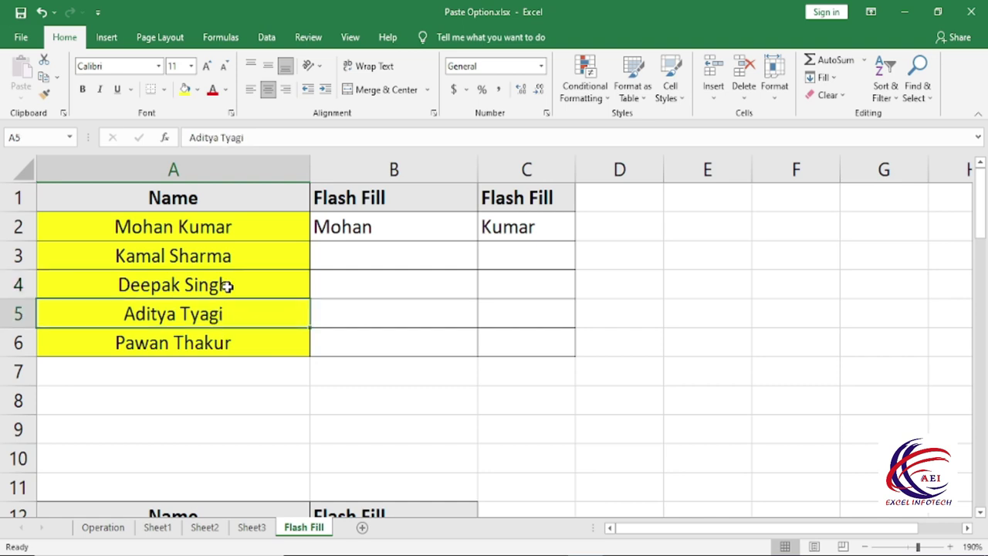
{"action": "left_click", "coordinate": [189, 348]}
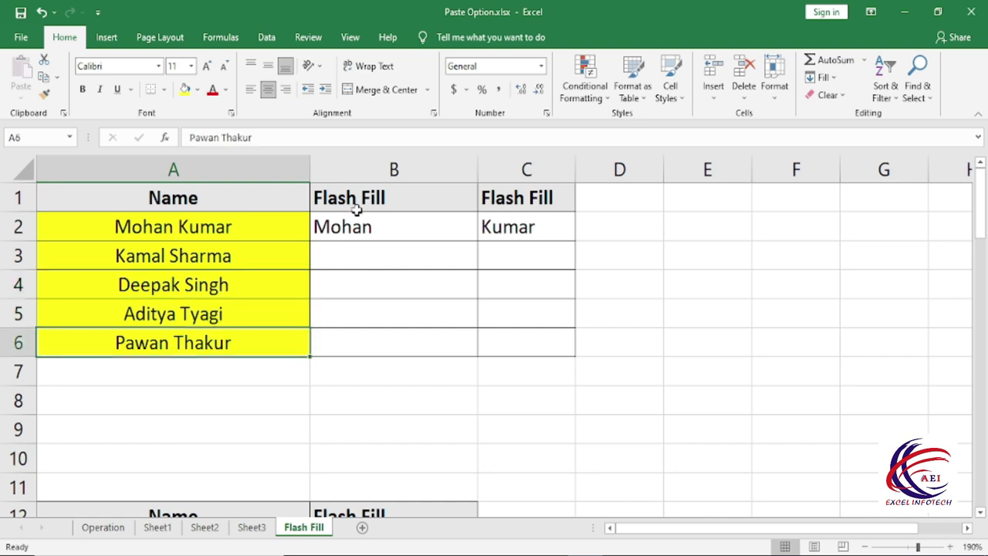
{"action": "left_click", "coordinate": [354, 231]}
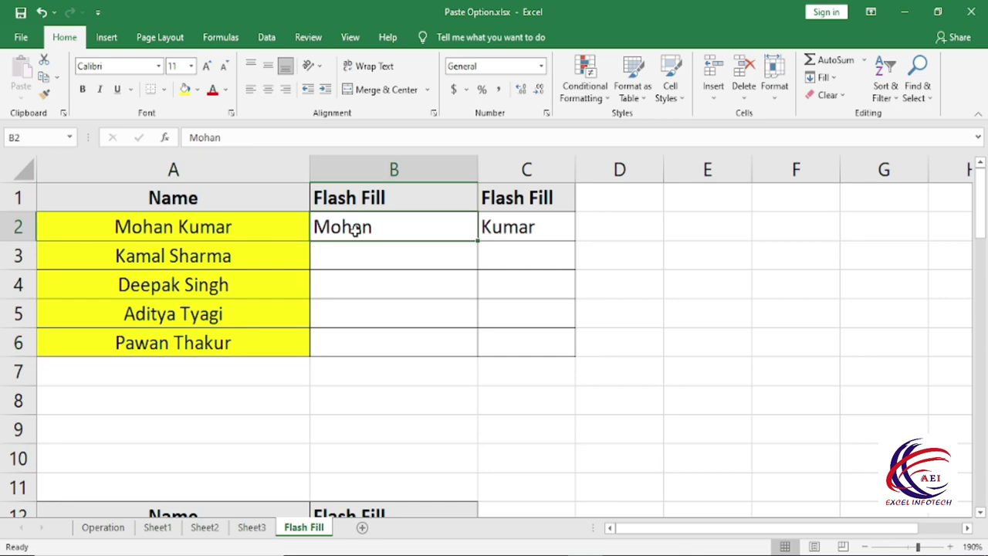
{"action": "left_click", "coordinate": [524, 229]}
{"action": "left_click_drag", "start_coordinate": [335, 228], "coordinate": [505, 226]}
- Flash Fill the first names into B2:B6
{"action": "left_click", "coordinate": [388, 252]}
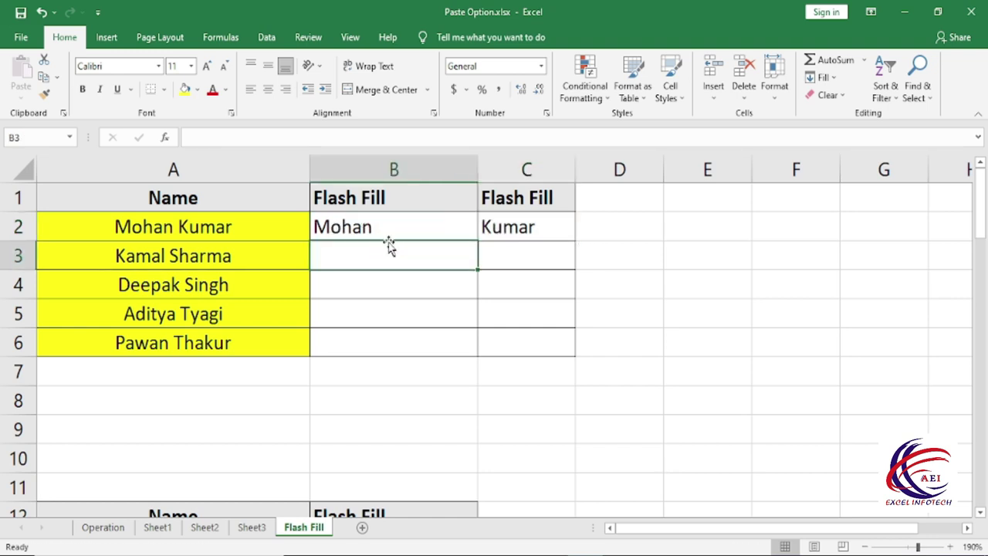
{"action": "left_click_drag", "start_coordinate": [382, 226], "coordinate": [386, 338]}
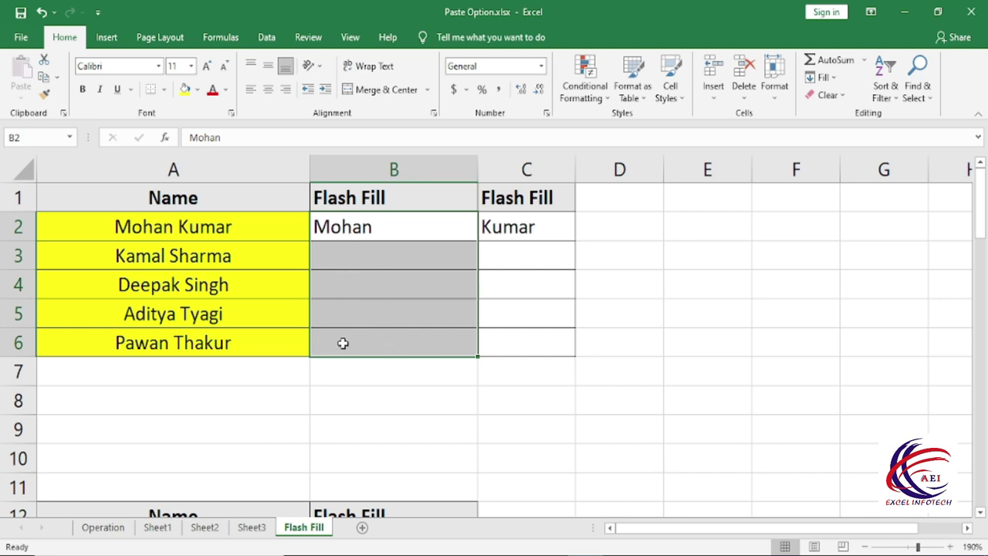
{"action": "left_click", "coordinate": [834, 80]}
{"action": "left_click", "coordinate": [863, 224]}
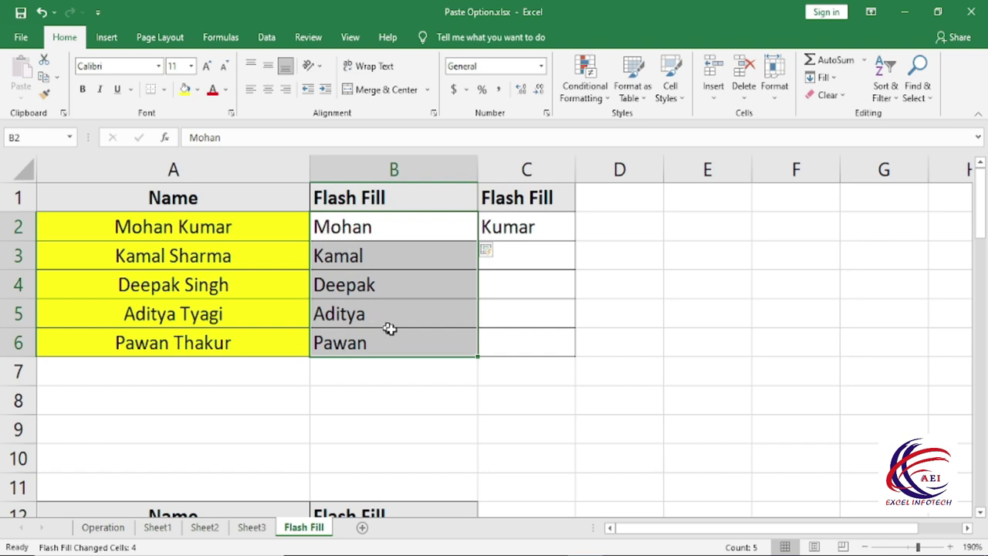
- Flash Fill the surnames into C2:C6
{"action": "left_click", "coordinate": [174, 232]}
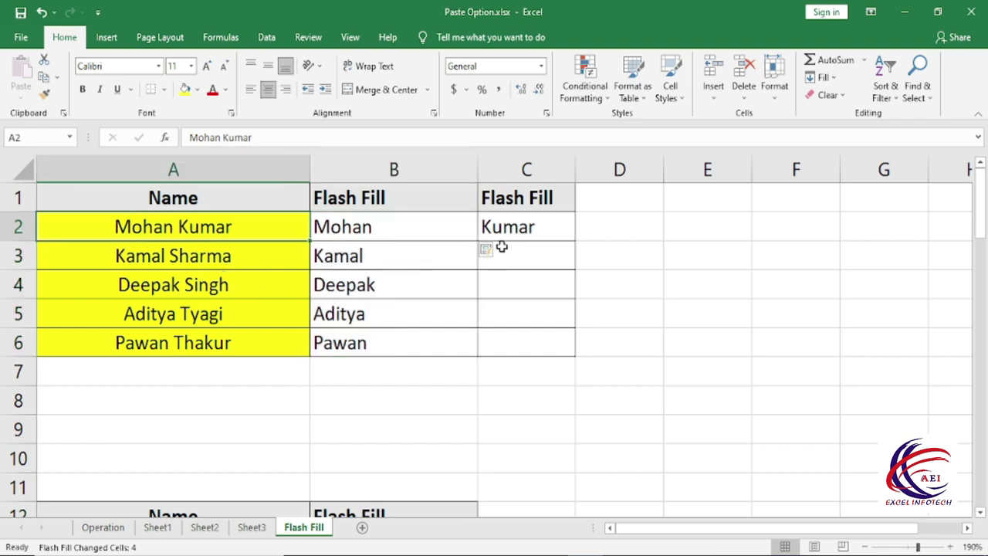
{"action": "left_click_drag", "start_coordinate": [513, 226], "coordinate": [514, 337]}
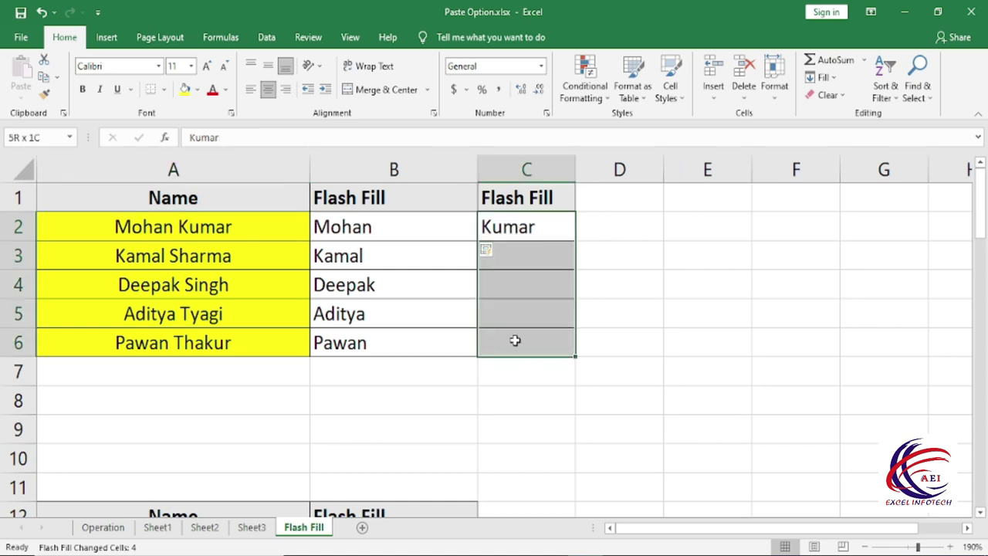
{"action": "left_click", "coordinate": [824, 77]}
{"action": "left_click", "coordinate": [846, 230]}
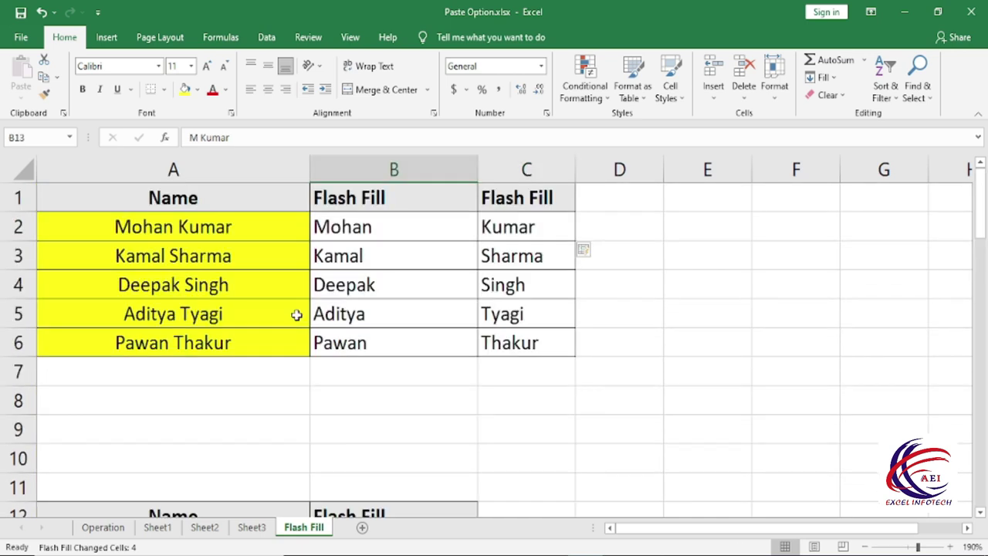
- Re-enter the initial-plus-surname example in B13 and Flash Fill B13:B17 from the Data tab
{"action": "scroll", "coordinate": [296, 315], "scroll_direction": "down", "scroll_amount": 1}
{"action": "scroll", "coordinate": [296, 315], "scroll_direction": "down", "scroll_amount": 2}
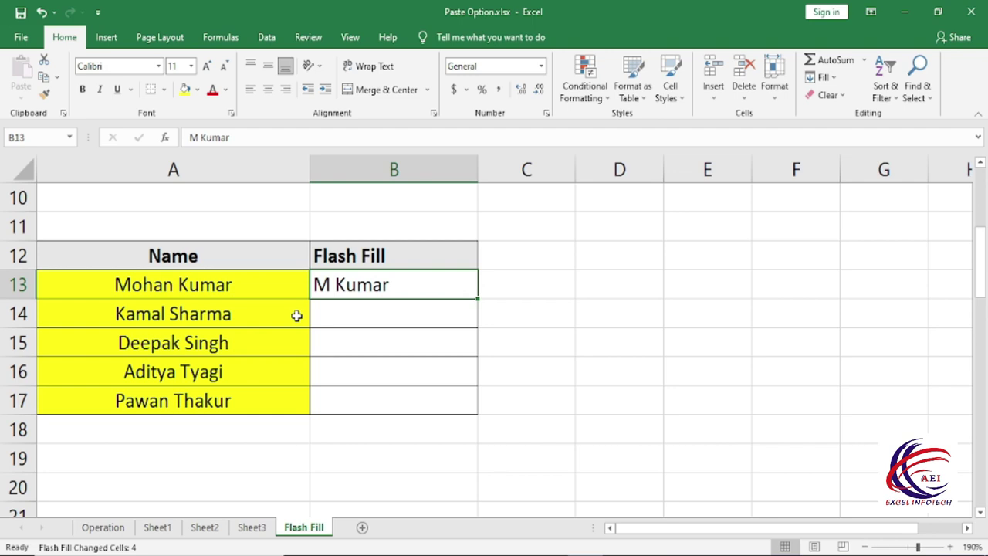
{"action": "key", "text": "Delete"}
{"action": "key", "text": "Return"}
{"action": "left_click", "coordinate": [349, 279]}
{"action": "type", "text": "M"}
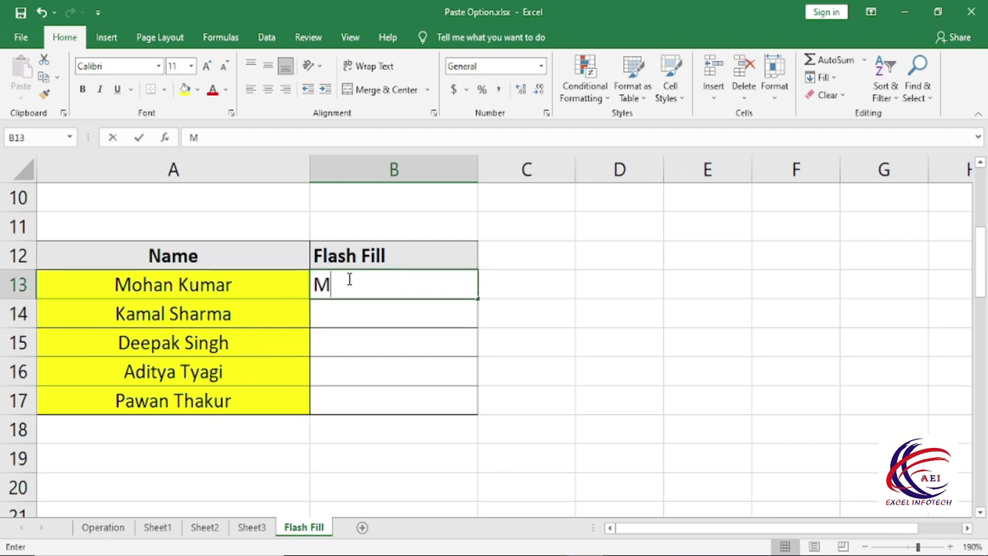
{"action": "type", "text": " Kumar"}
{"action": "key", "text": "Return"}
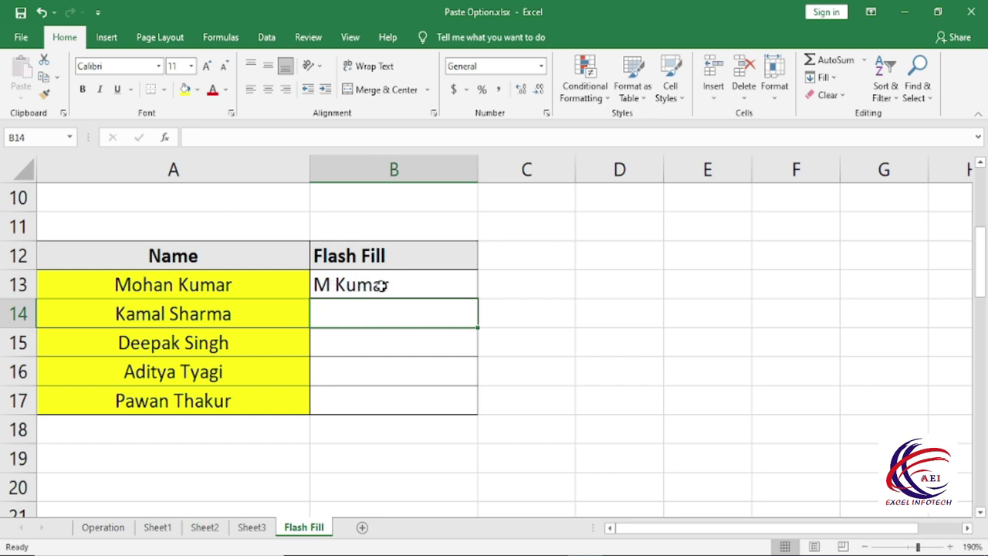
{"action": "left_click_drag", "start_coordinate": [349, 286], "coordinate": [358, 405]}
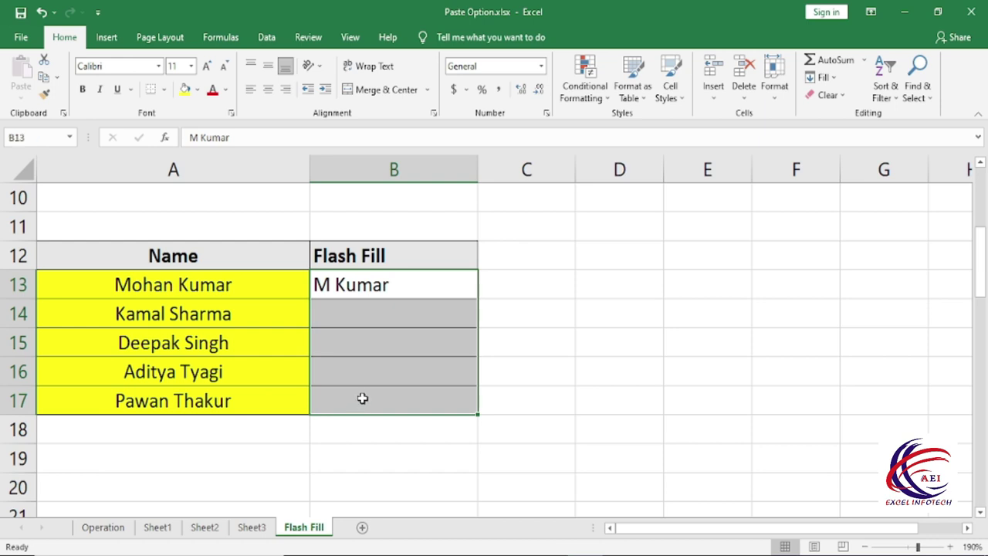
{"action": "left_click", "coordinate": [270, 40]}
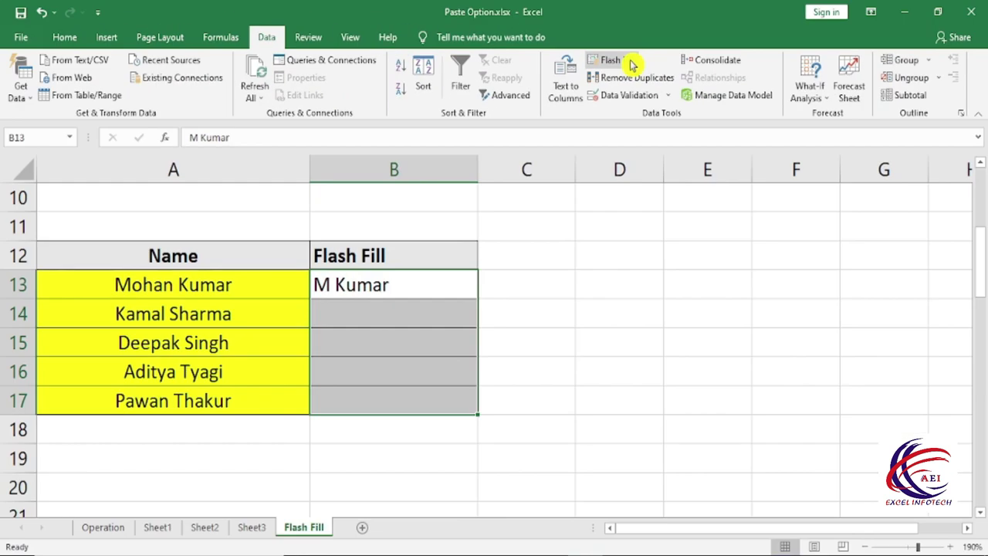
{"action": "left_click", "coordinate": [627, 62]}
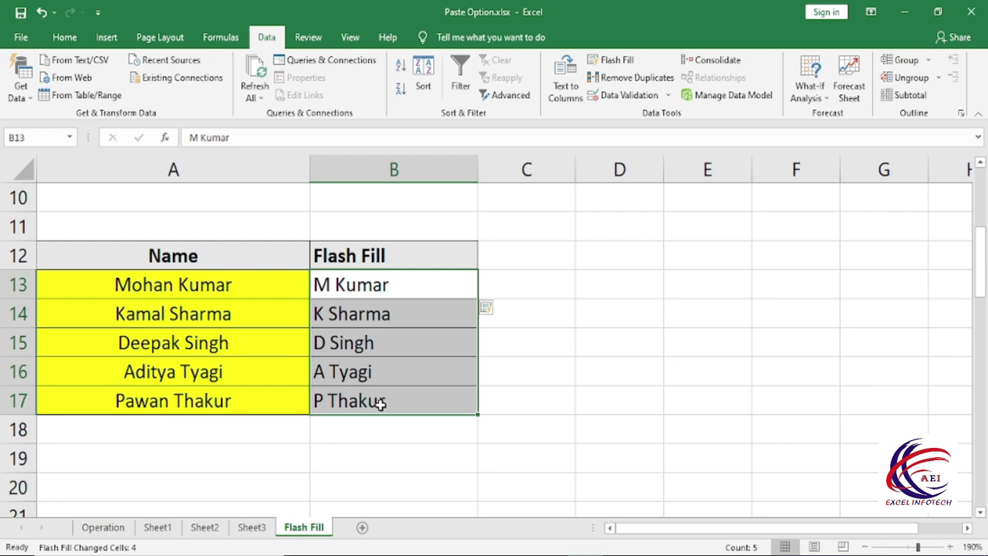
- Flash Fill B24:B28 with each person's initials using the example in B24
{"action": "scroll", "coordinate": [380, 405], "scroll_direction": "down", "scroll_amount": 2}
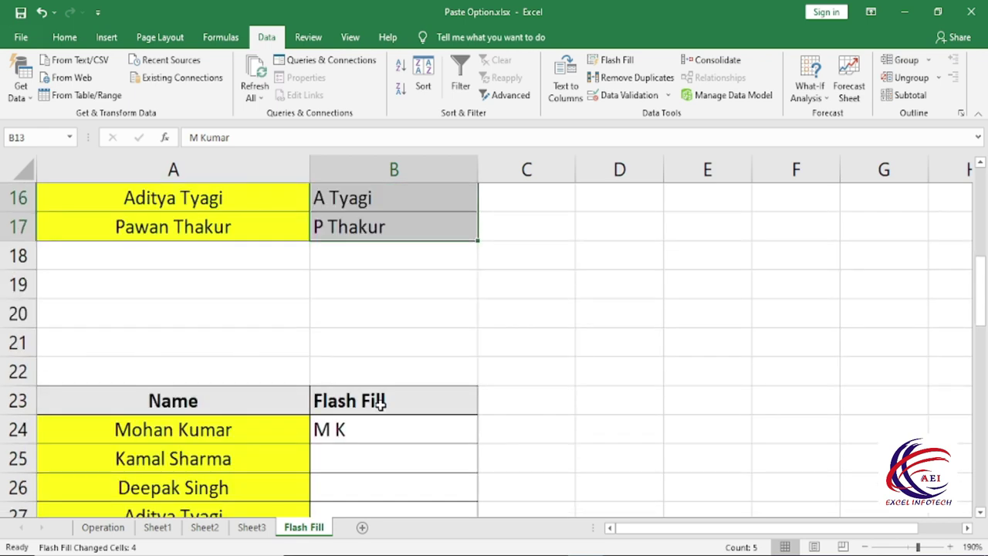
{"action": "scroll", "coordinate": [380, 405], "scroll_direction": "down", "scroll_amount": 3}
{"action": "scroll", "coordinate": [380, 405], "scroll_direction": "up", "scroll_amount": 2}
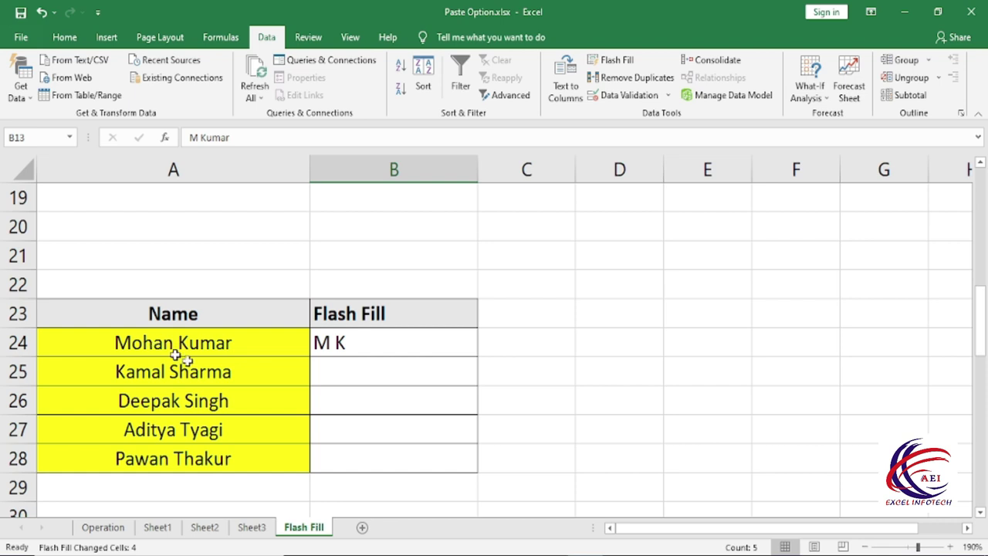
{"action": "left_click", "coordinate": [363, 349]}
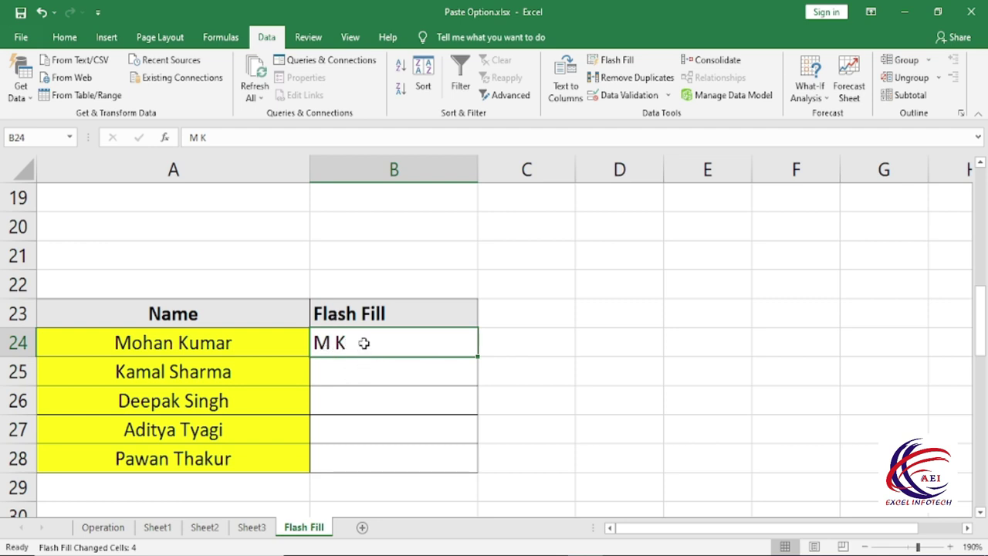
{"action": "left_click_drag", "start_coordinate": [365, 342], "coordinate": [378, 459]}
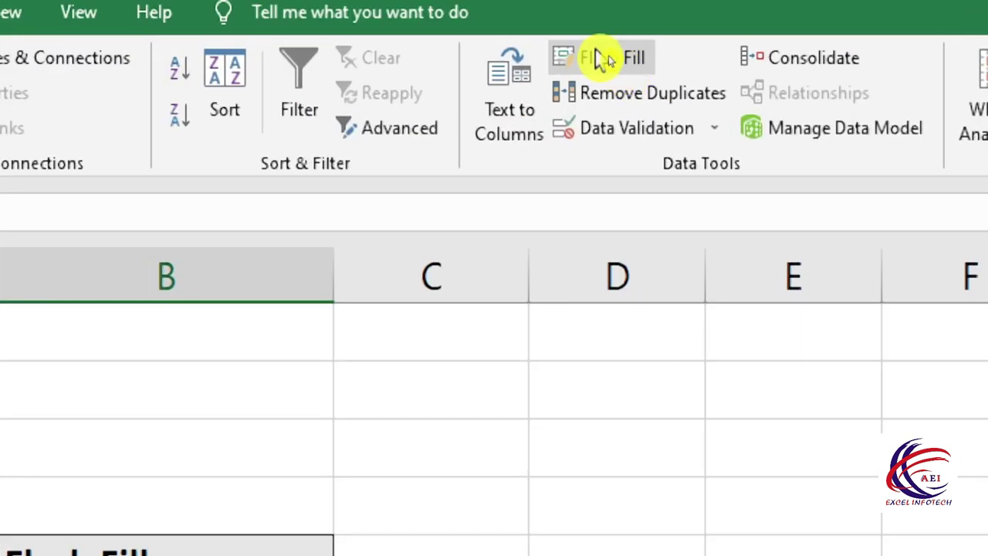
{"action": "left_click", "coordinate": [602, 58]}
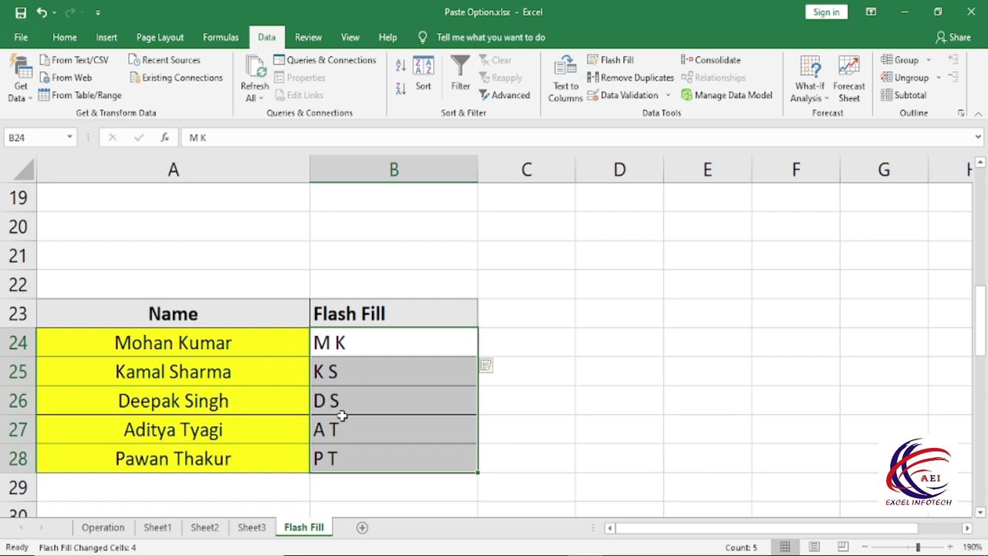
{"action": "scroll", "coordinate": [376, 422], "scroll_direction": "down", "scroll_amount": 1}
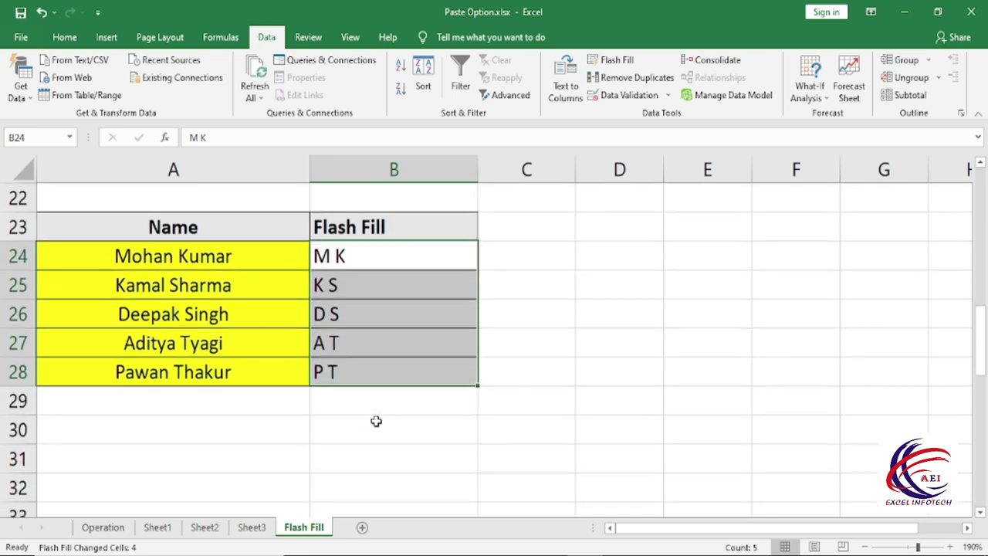
{"action": "scroll", "coordinate": [376, 422], "scroll_direction": "down", "scroll_amount": 3}
{"action": "scroll", "coordinate": [376, 421], "scroll_direction": "down", "scroll_amount": 1}
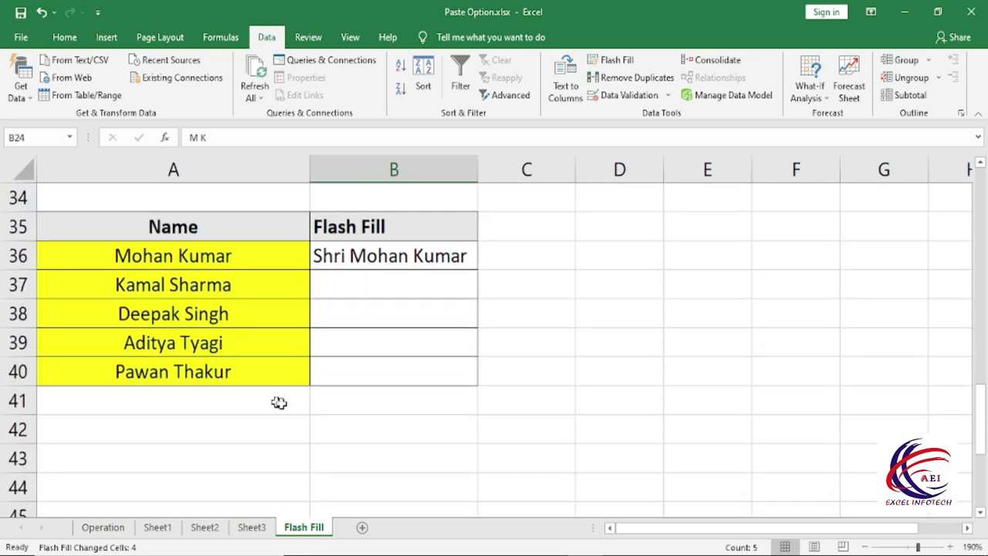
{"action": "left_click", "coordinate": [189, 263]}
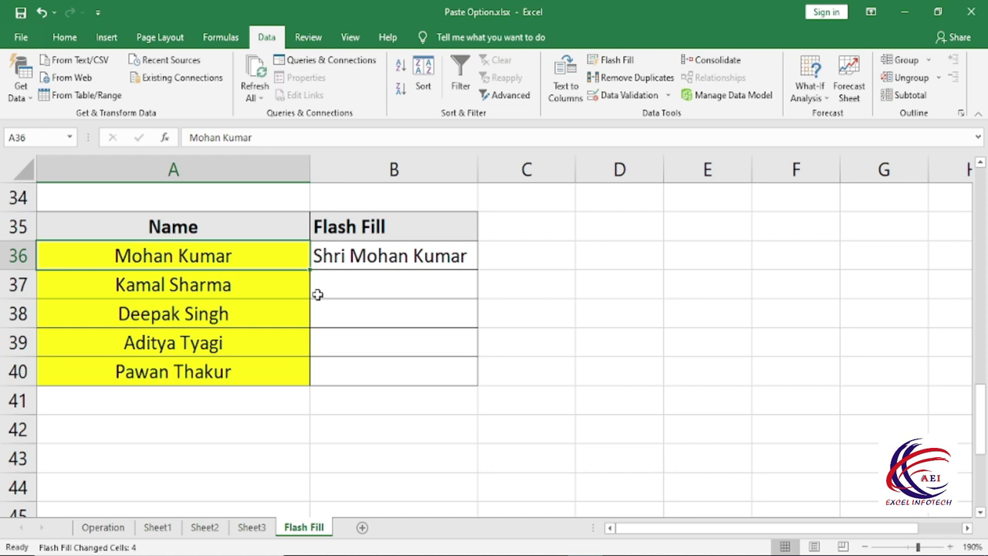
{"action": "left_click", "coordinate": [389, 261]}
{"action": "key", "text": "Delete"}
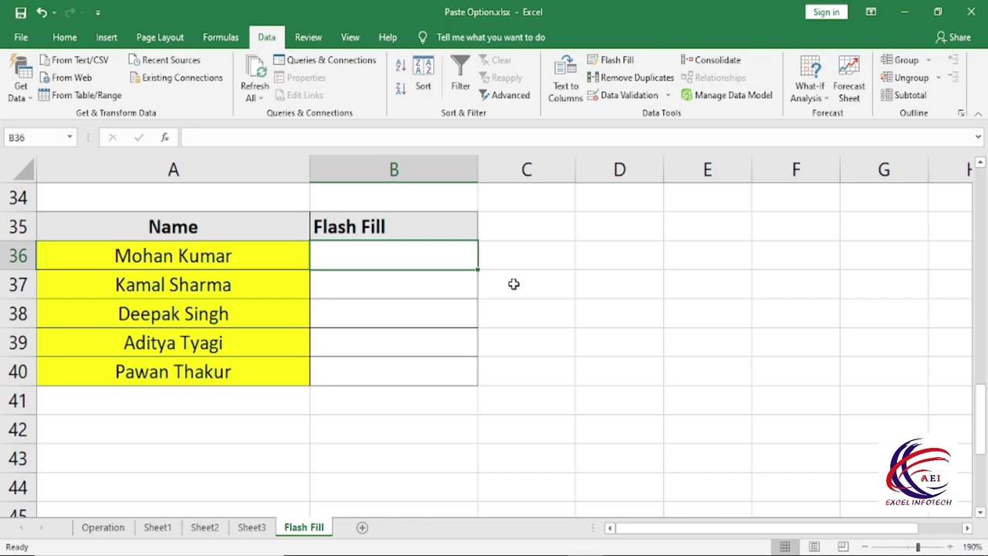
{"action": "type", "text": "Shri "}
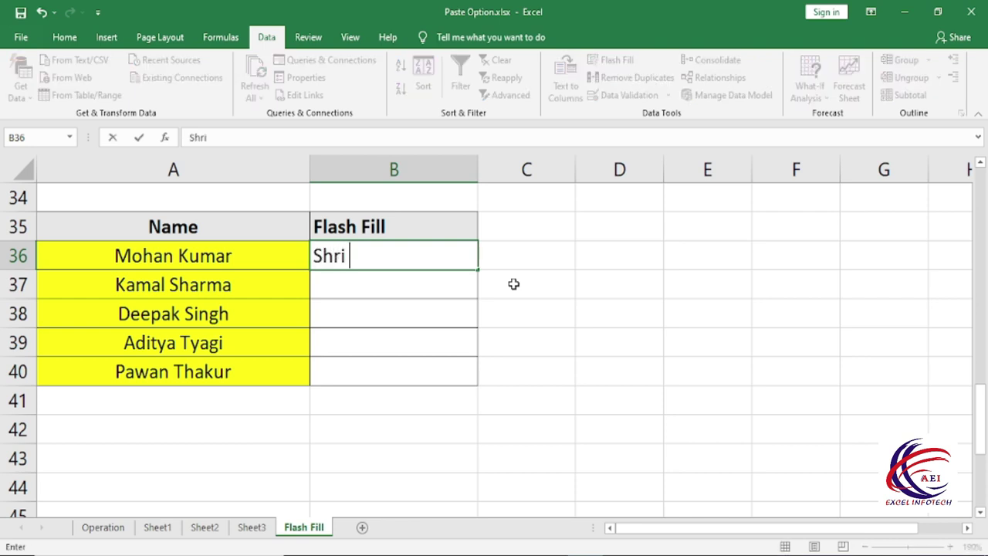
{"action": "type", "text": "Mohan Kumar"}
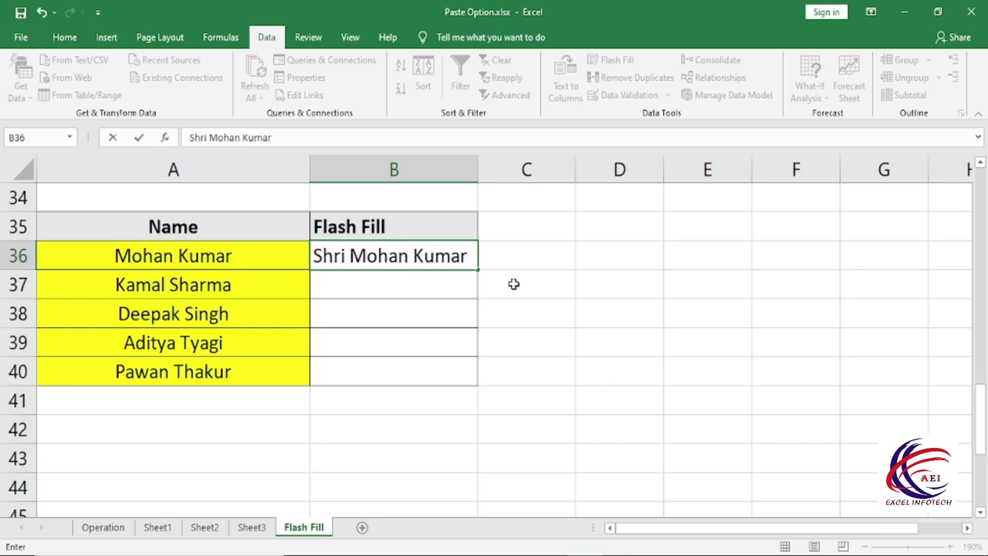
{"action": "key", "text": "Return"}
{"action": "left_click_drag", "start_coordinate": [403, 258], "coordinate": [410, 368]}
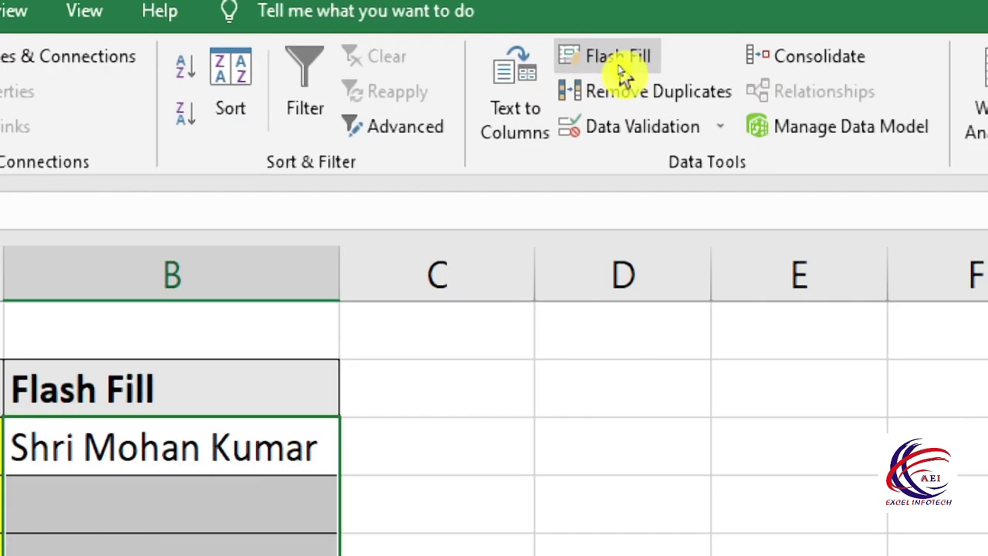
{"action": "left_click", "coordinate": [619, 66]}
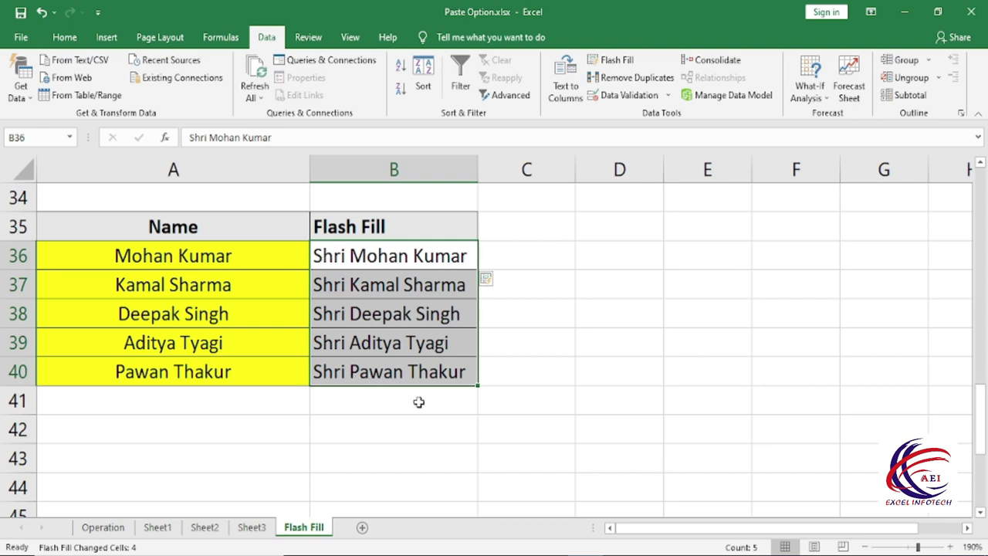
{"action": "scroll", "coordinate": [419, 405], "scroll_direction": "down", "scroll_amount": 2}
{"action": "scroll", "coordinate": [418, 405], "scroll_direction": "down", "scroll_amount": 1}
{"action": "scroll", "coordinate": [418, 406], "scroll_direction": "down", "scroll_amount": 1}
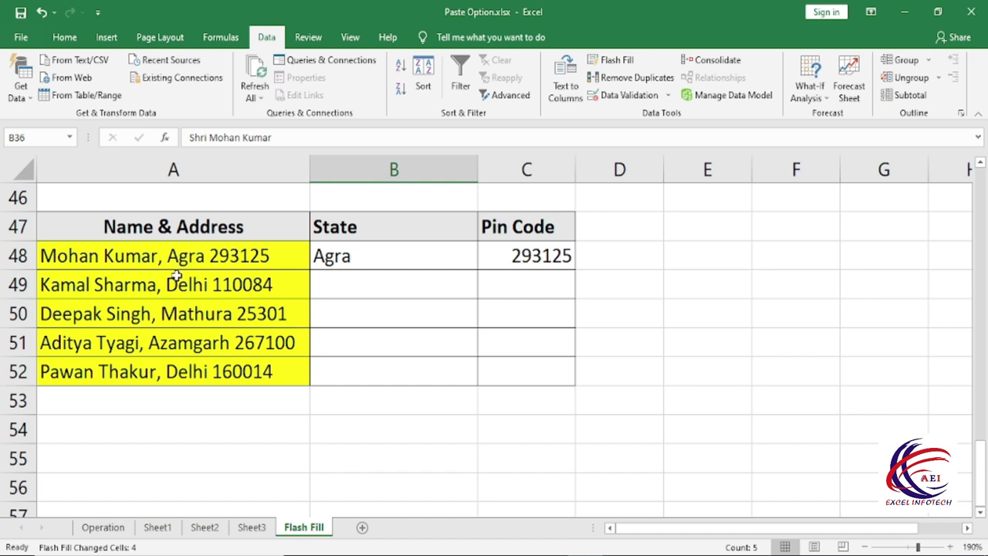
{"action": "left_click_drag", "start_coordinate": [340, 260], "coordinate": [363, 363]}
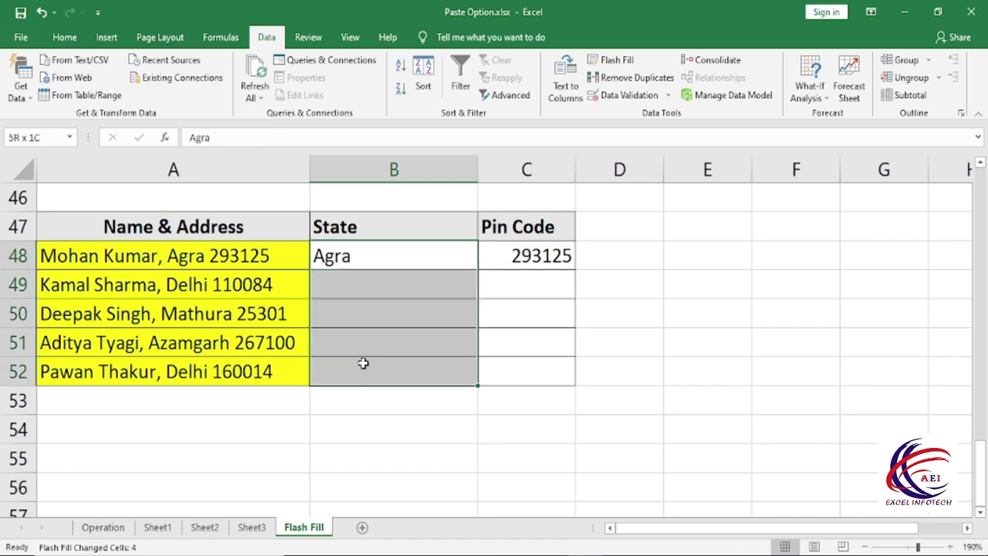
{"action": "left_click", "coordinate": [407, 262]}
{"action": "left_click_drag", "start_coordinate": [415, 265], "coordinate": [401, 375]}
{"action": "type", "text": "Mohan Kumar"}
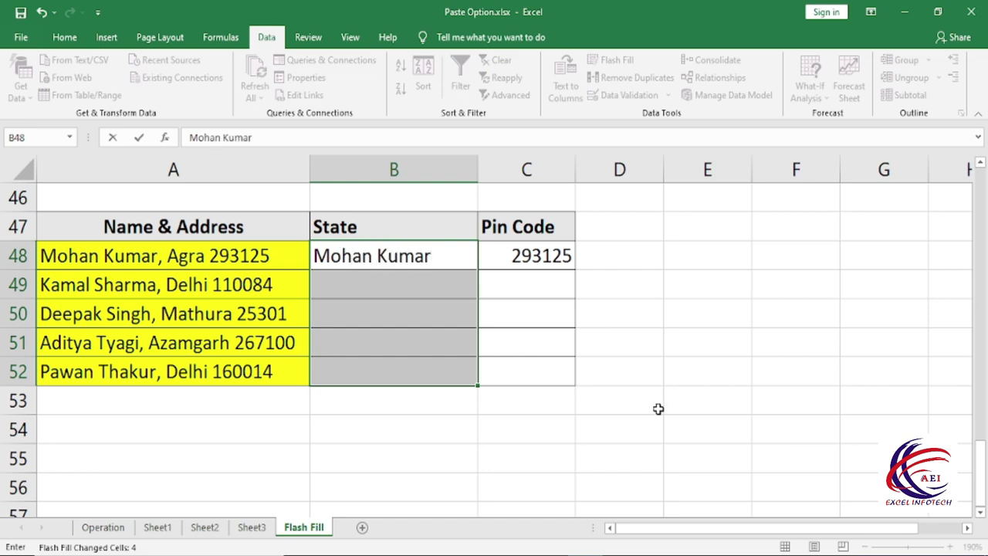
{"action": "left_click", "coordinate": [472, 372]}
{"action": "left_click_drag", "start_coordinate": [408, 263], "coordinate": [408, 369]}
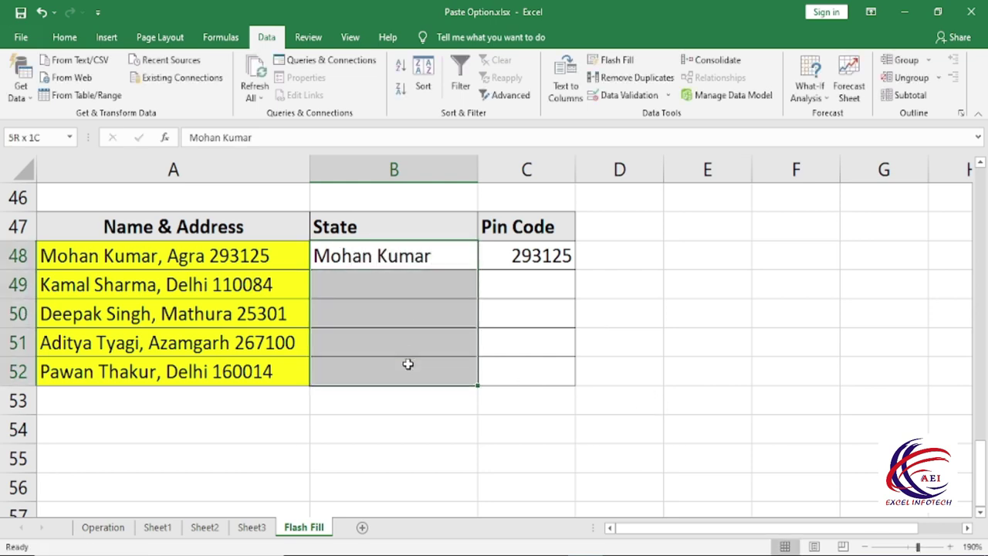
{"action": "left_click", "coordinate": [602, 62]}
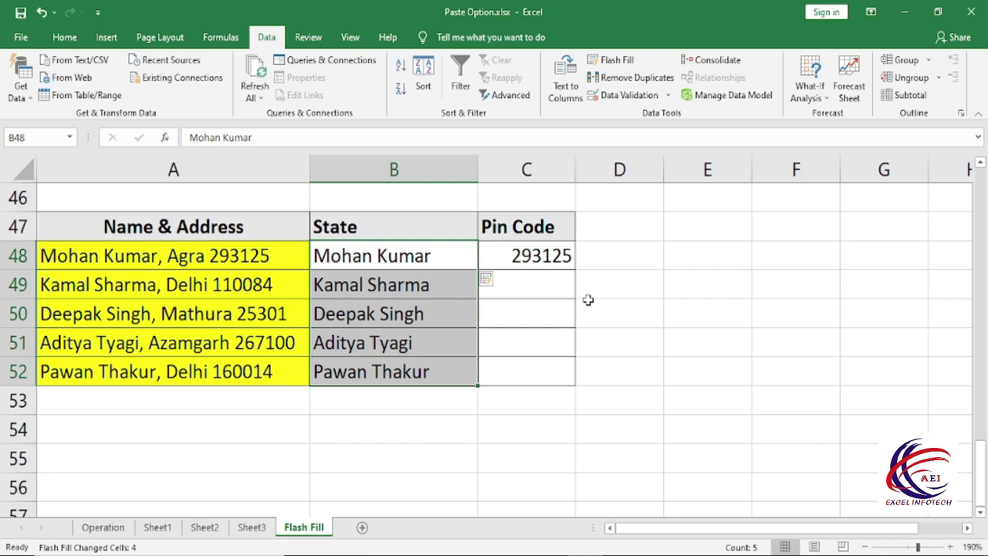
- Clear the filled names and Flash Fill the cities into B48:B52 from 'Agra' in B48
{"action": "key", "text": "Delete"}
{"action": "left_click", "coordinate": [399, 270]}
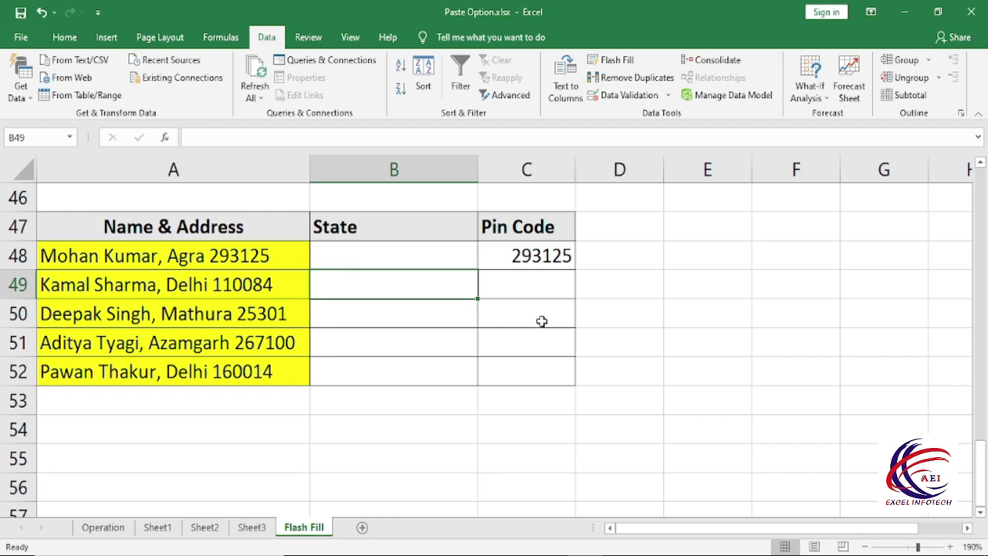
{"action": "type", "text": "A"}
{"action": "key", "text": "Escape"}
{"action": "key", "text": "Up"}
{"action": "type", "text": "Agra"}
{"action": "key", "text": "Return"}
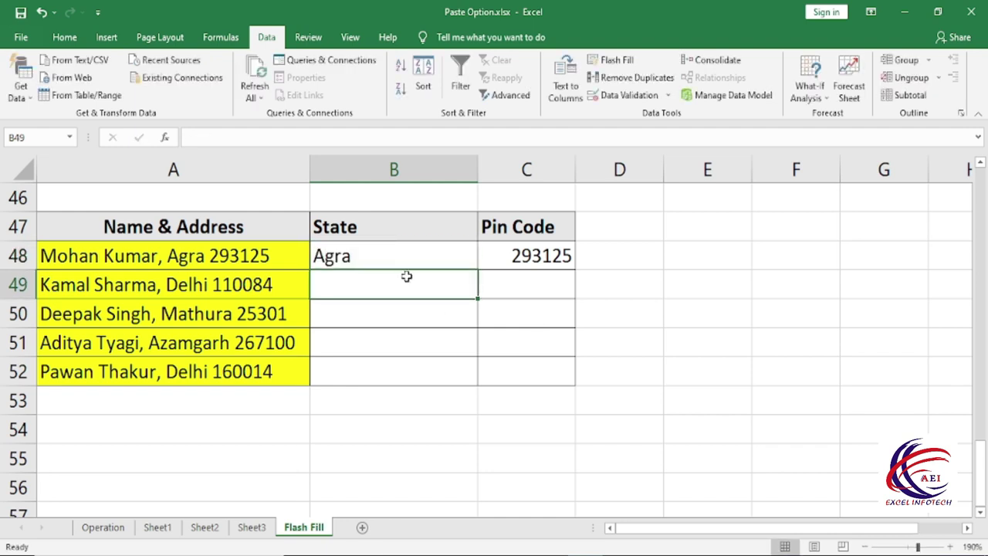
{"action": "left_click_drag", "start_coordinate": [362, 256], "coordinate": [370, 371]}
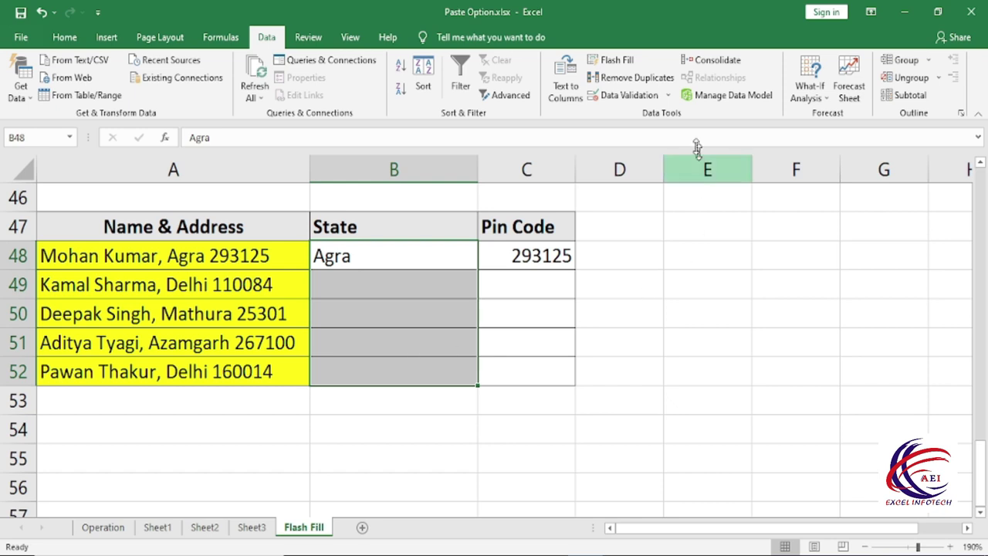
{"action": "left_click", "coordinate": [621, 61]}
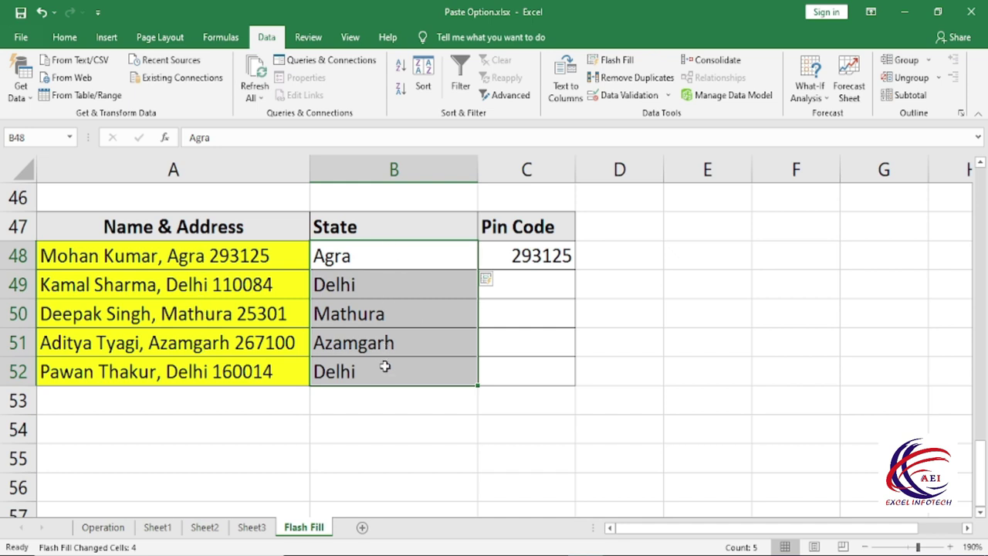
- Flash Fill the pin codes into C48:C52 (293125 to 160014), then show the Operation sheet
{"action": "left_click", "coordinate": [554, 262]}
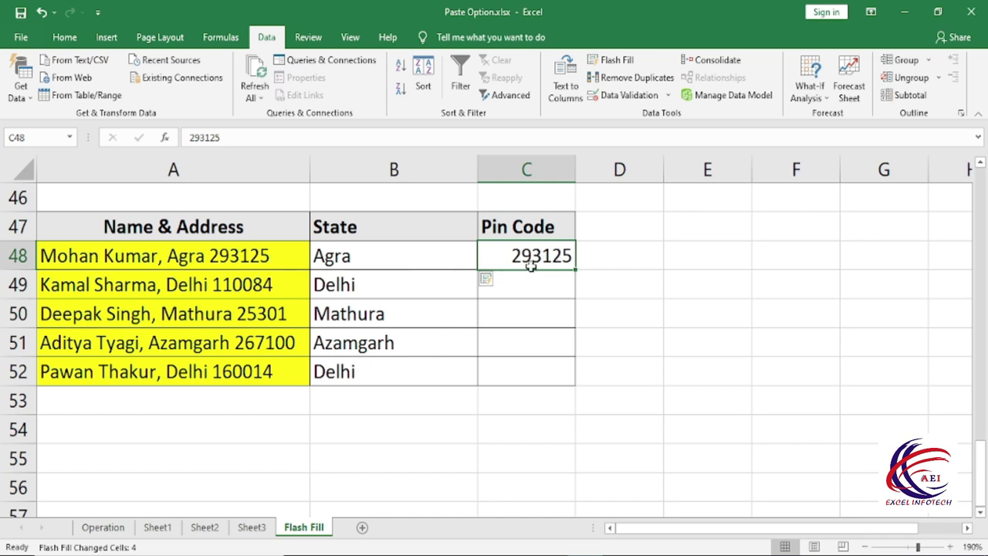
{"action": "left_click_drag", "start_coordinate": [510, 285], "coordinate": [512, 364]}
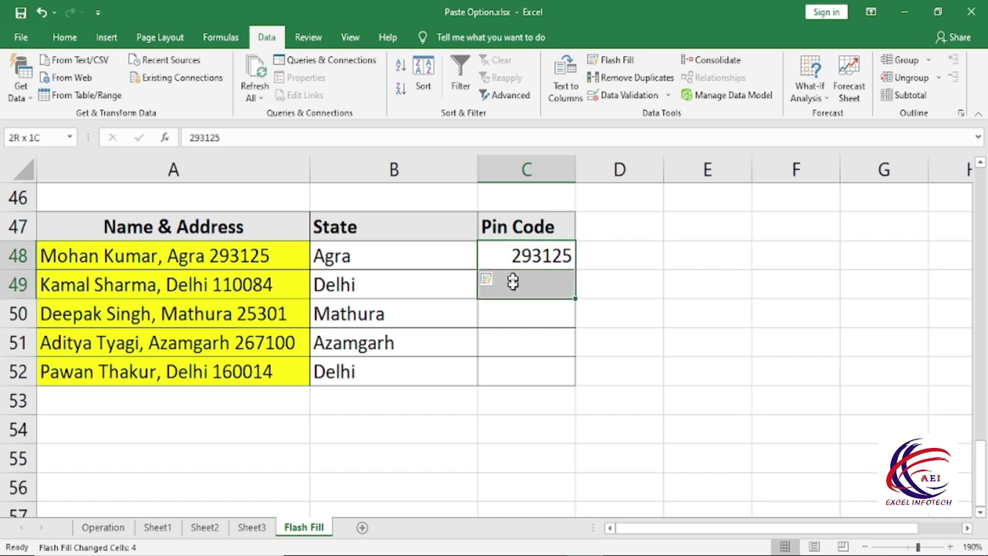
{"action": "left_click", "coordinate": [611, 61]}
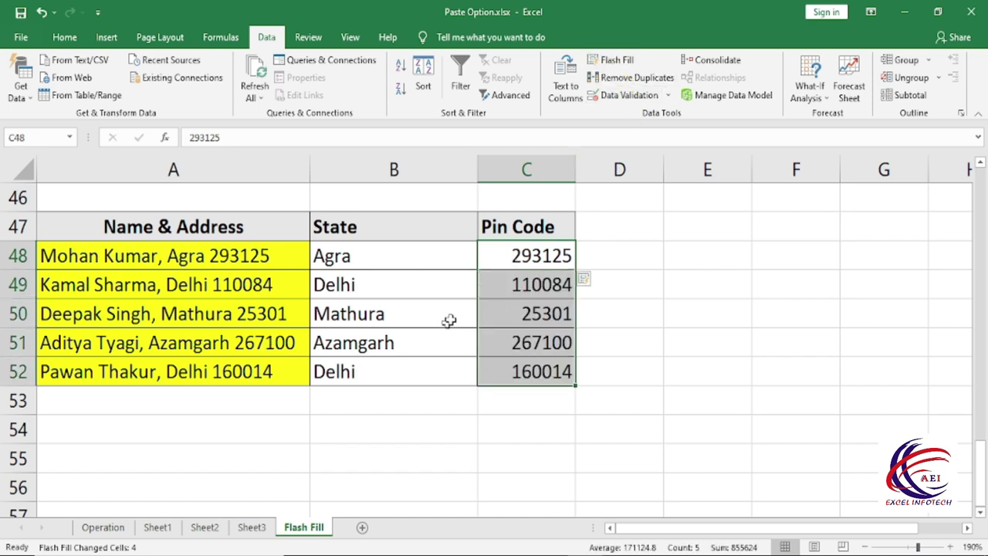
{"action": "left_click", "coordinate": [614, 371]}
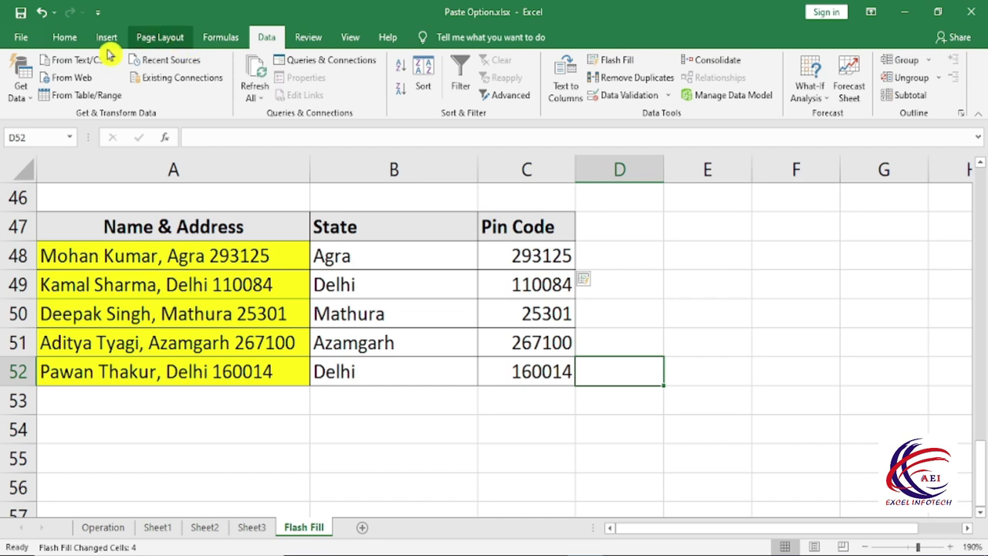
{"action": "left_click", "coordinate": [103, 526]}
{"action": "scroll", "coordinate": [212, 424], "scroll_direction": "up", "scroll_amount": 1}
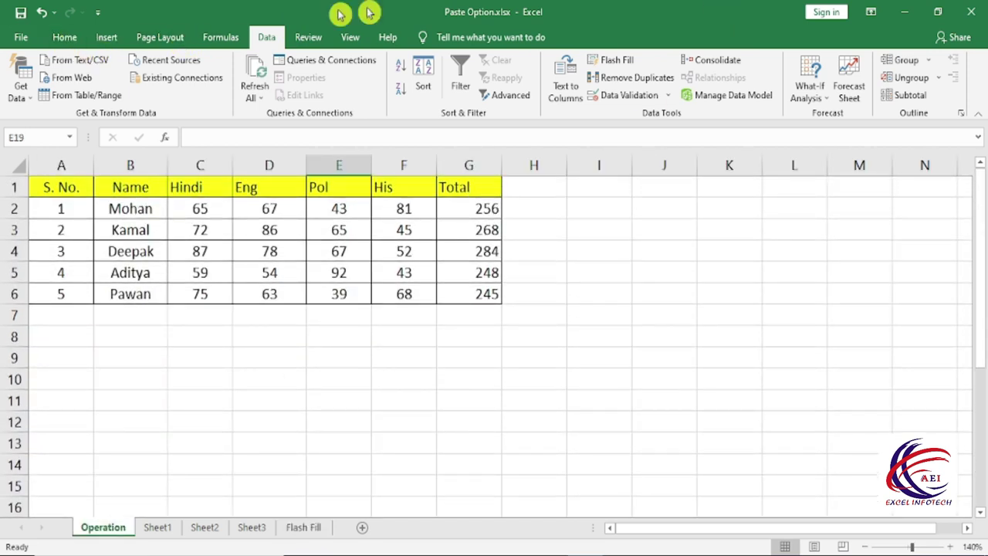
{"action": "left_click", "coordinate": [69, 37]}
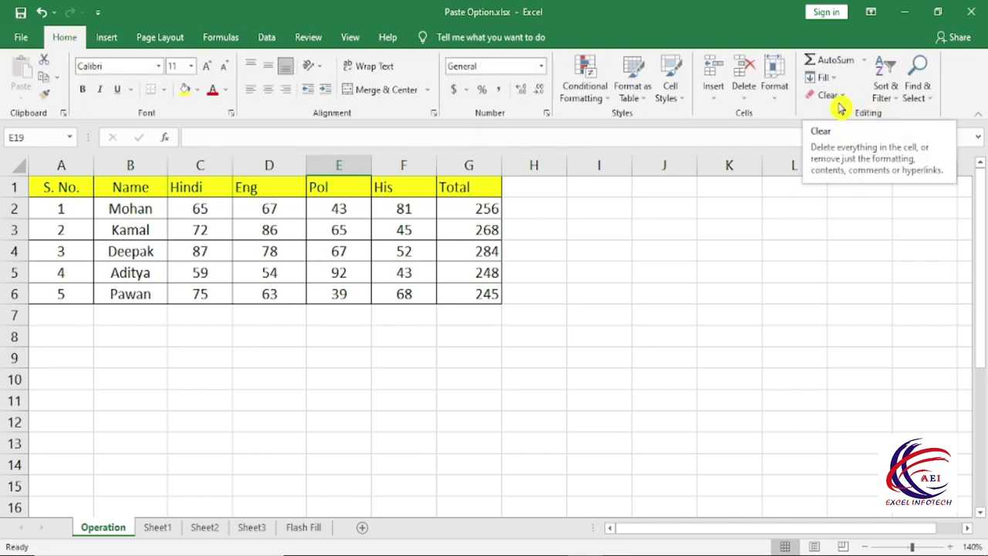
{"action": "left_click", "coordinate": [844, 99]}
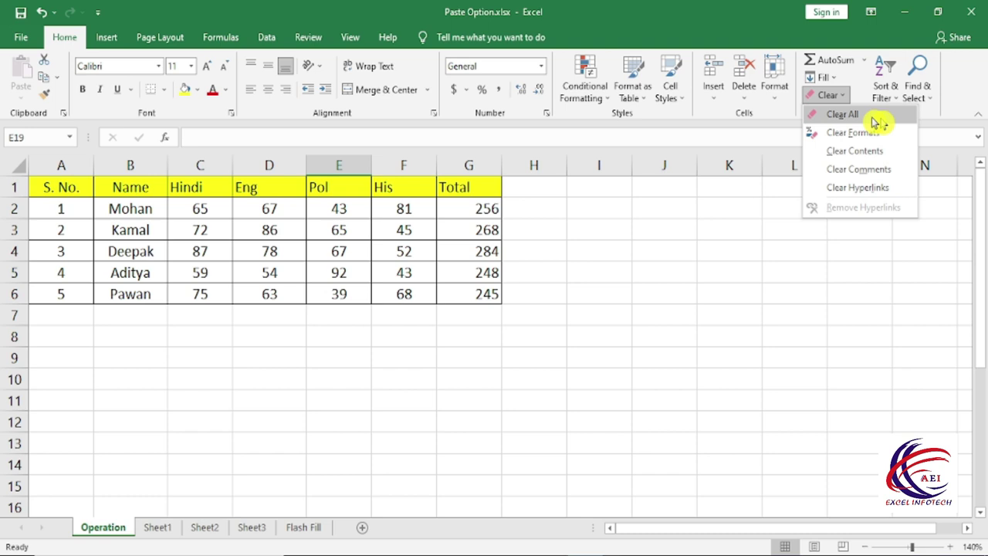
{"action": "left_click", "coordinate": [494, 369]}
{"action": "left_click_drag", "start_coordinate": [286, 193], "coordinate": [481, 315]}
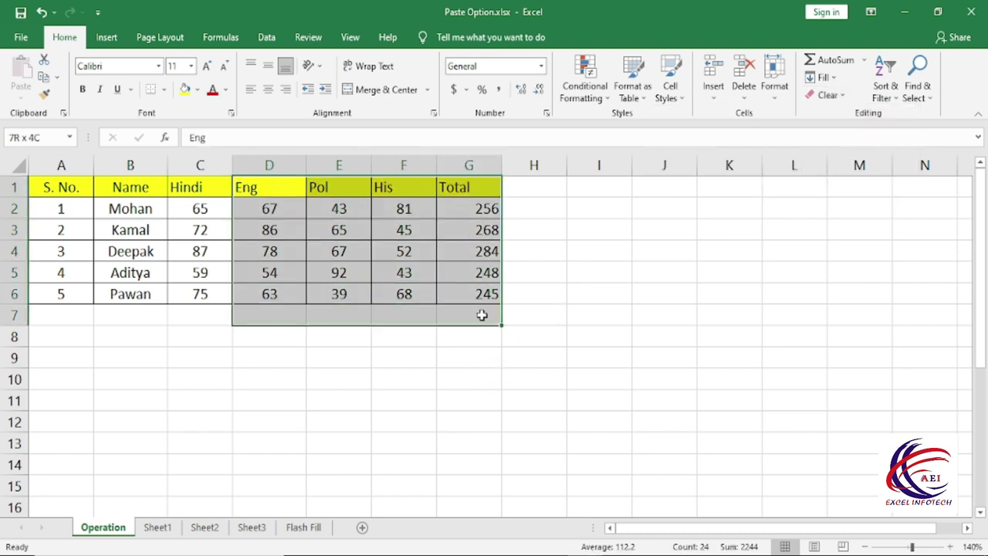
{"action": "left_click", "coordinate": [828, 94]}
{"action": "left_click", "coordinate": [837, 114]}
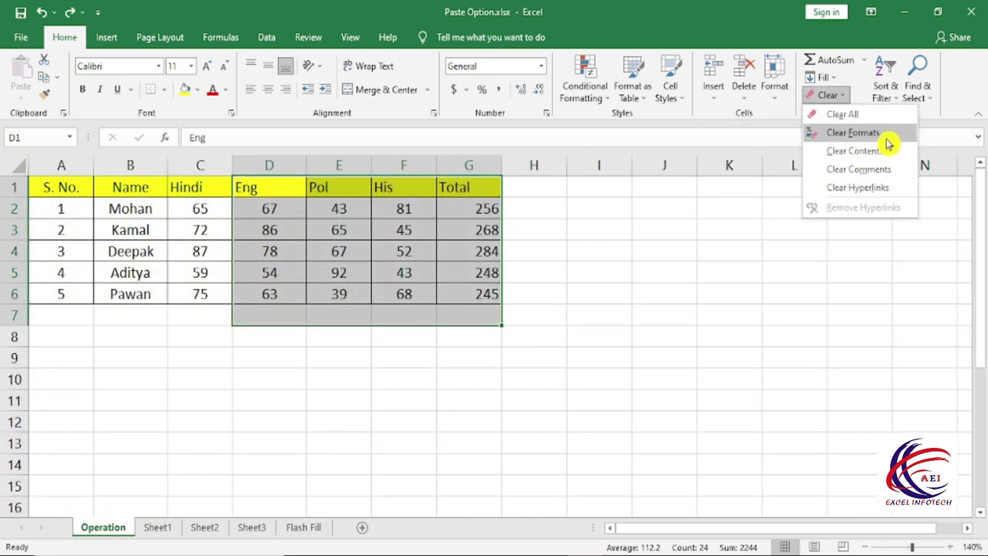
{"action": "key", "text": "Escape"}
{"action": "left_click_drag", "start_coordinate": [74, 188], "coordinate": [468, 189]}
{"action": "left_click", "coordinate": [844, 95]}
{"action": "left_click", "coordinate": [849, 130]}
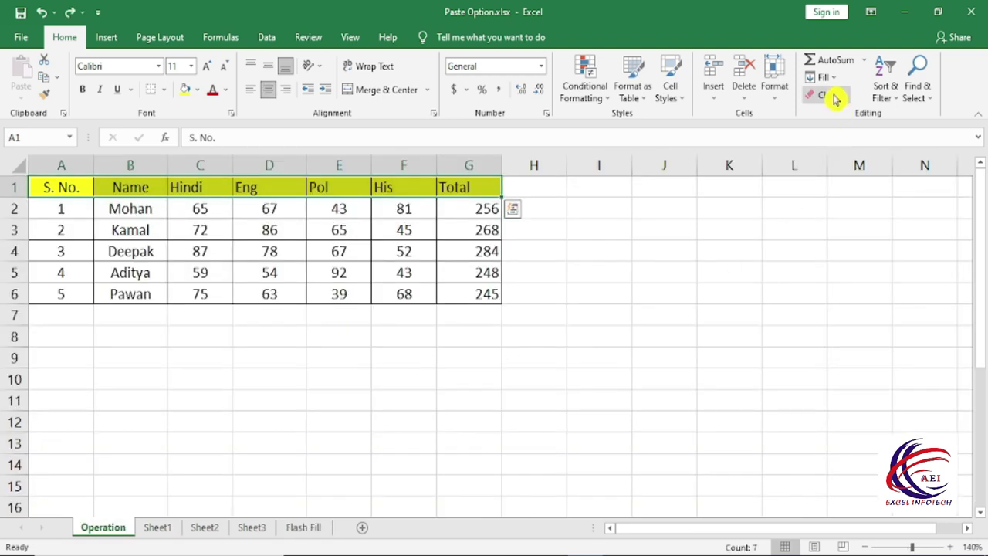
{"action": "left_click", "coordinate": [832, 96]}
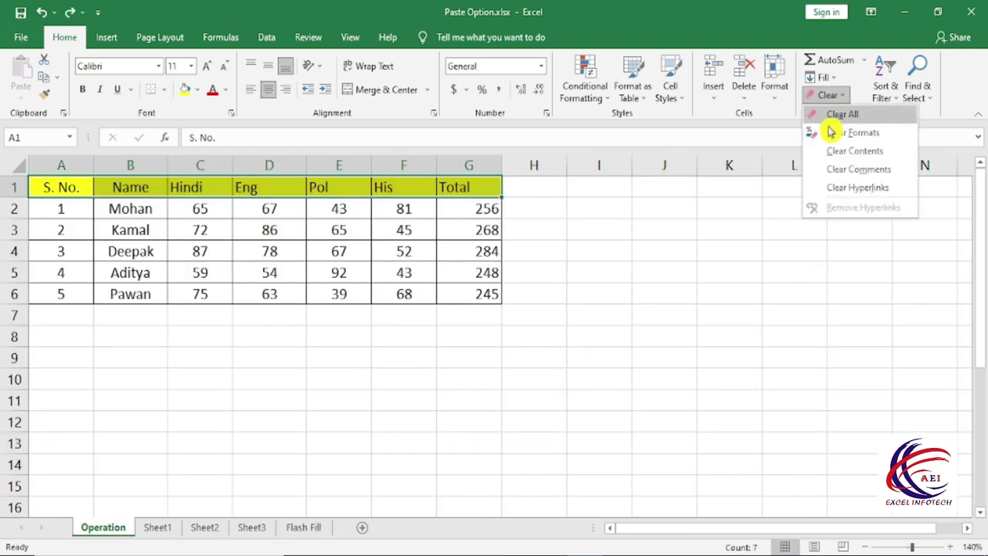
{"action": "left_click", "coordinate": [891, 153]}
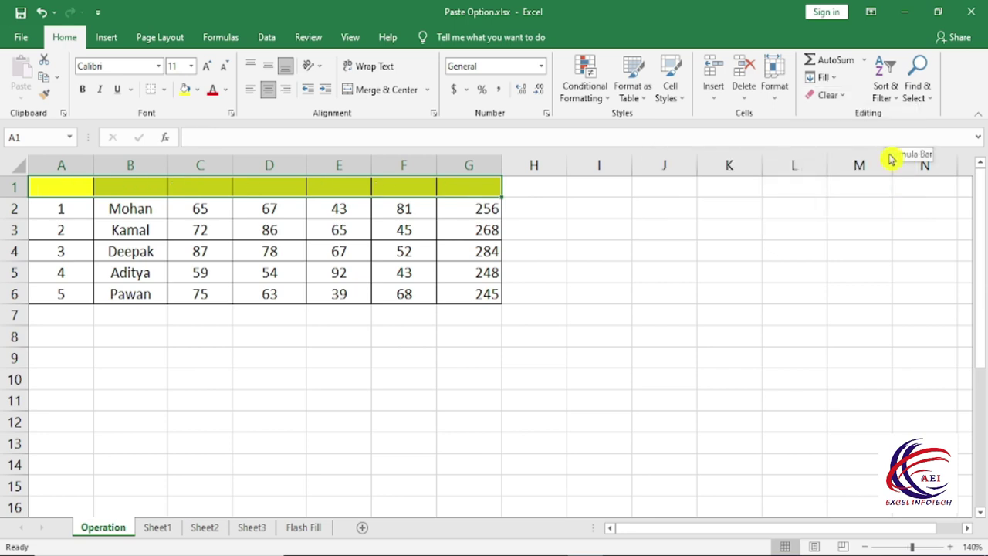
{"action": "key", "text": "ctrl+z"}
{"action": "left_click", "coordinate": [832, 95]}
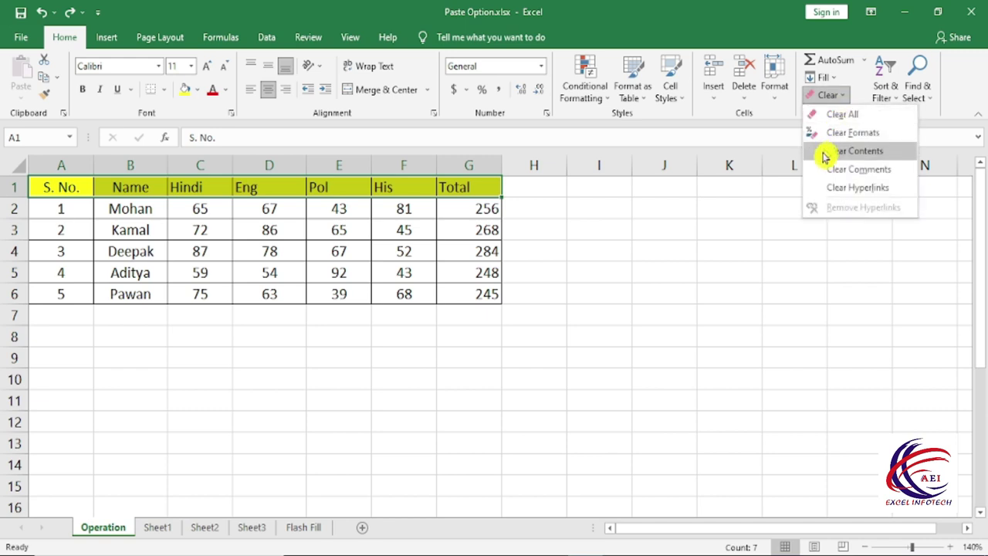
{"action": "left_click", "coordinate": [765, 216]}
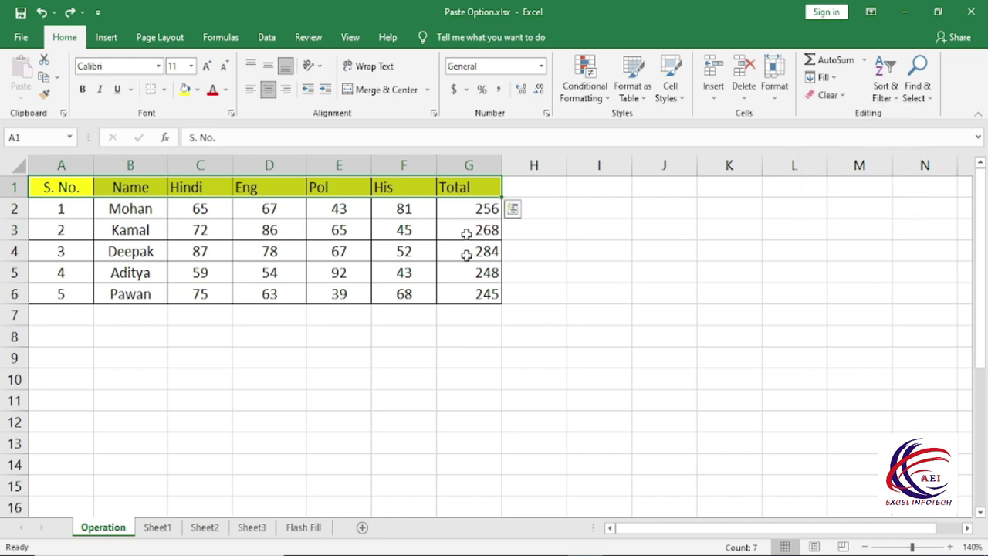
{"action": "left_click", "coordinate": [402, 298]}
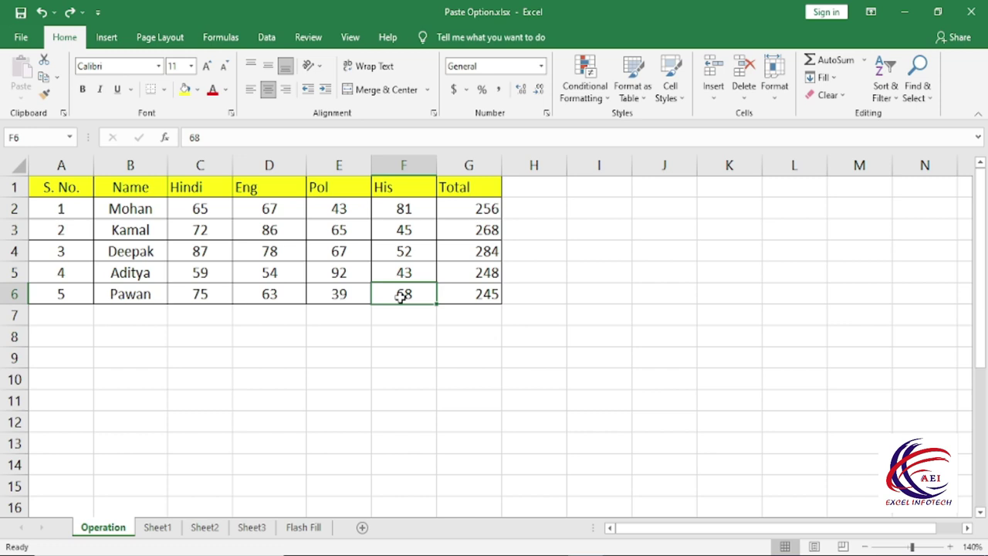
{"action": "left_click", "coordinate": [305, 37]}
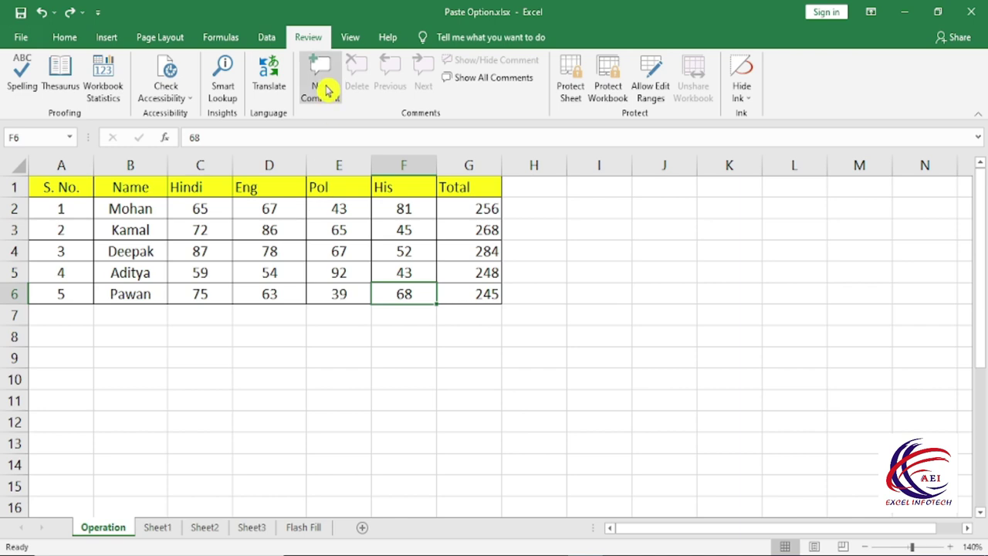
{"action": "left_click", "coordinate": [404, 190]}
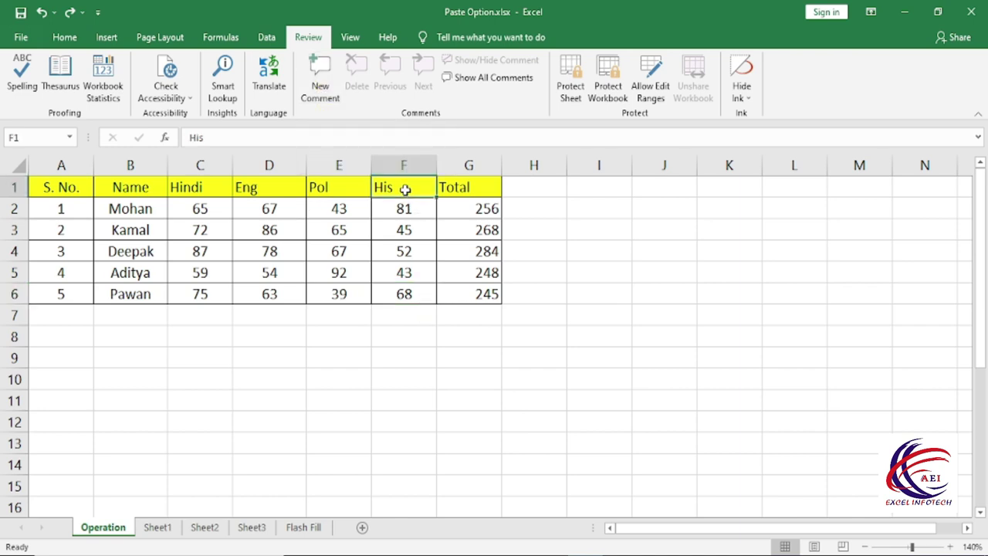
{"action": "left_click", "coordinate": [330, 98]}
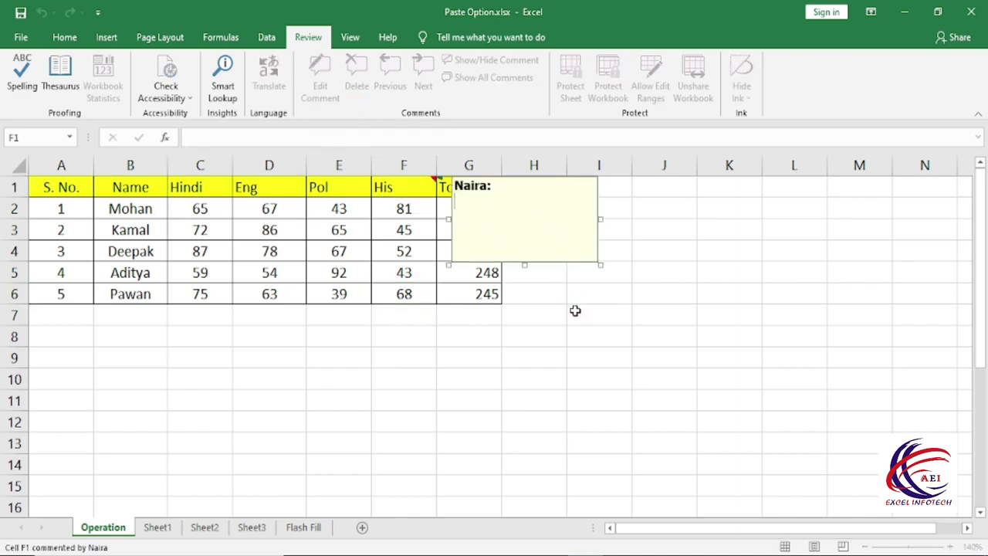
{"action": "type", "text": "hello"}
{"action": "left_click", "coordinate": [560, 359]}
{"action": "mouse_move", "coordinate": [423, 188]}
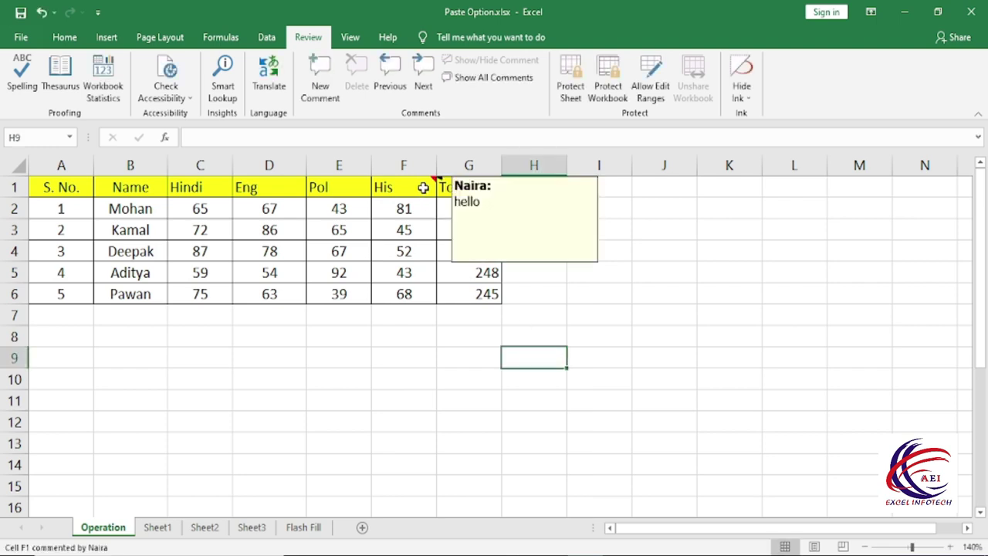
{"action": "left_click", "coordinate": [414, 184]}
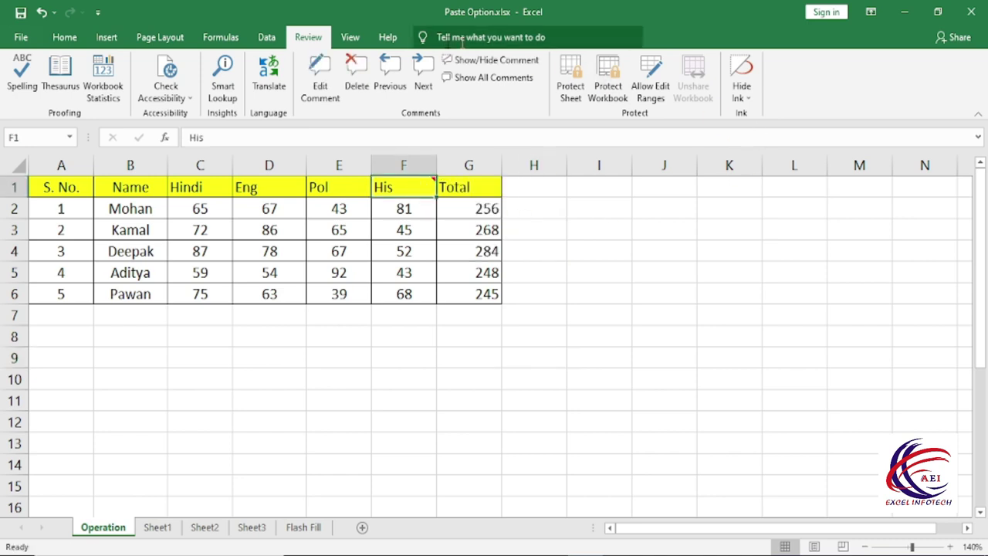
{"action": "left_click", "coordinate": [62, 40]}
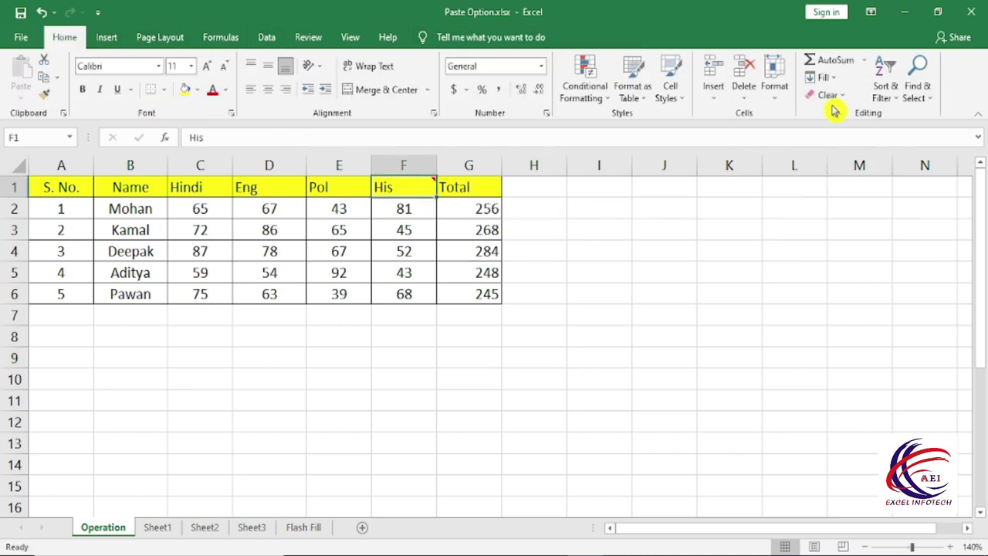
{"action": "left_click", "coordinate": [828, 95]}
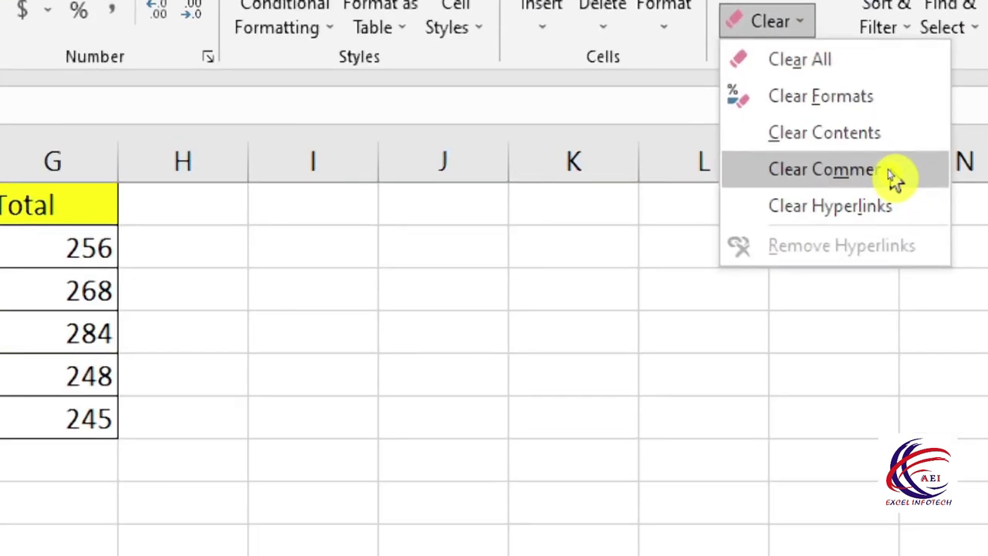
{"action": "left_click", "coordinate": [888, 169]}
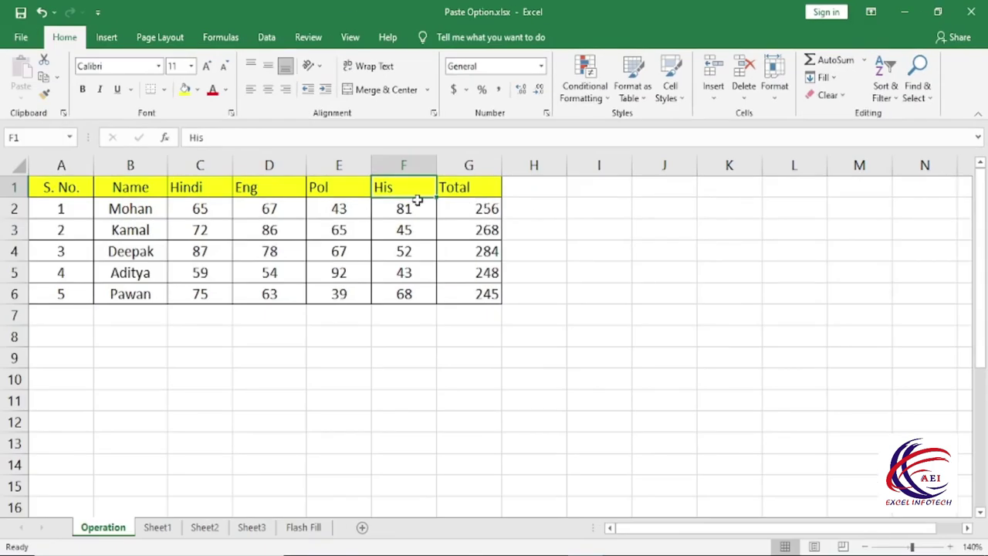
{"action": "left_click", "coordinate": [835, 94]}
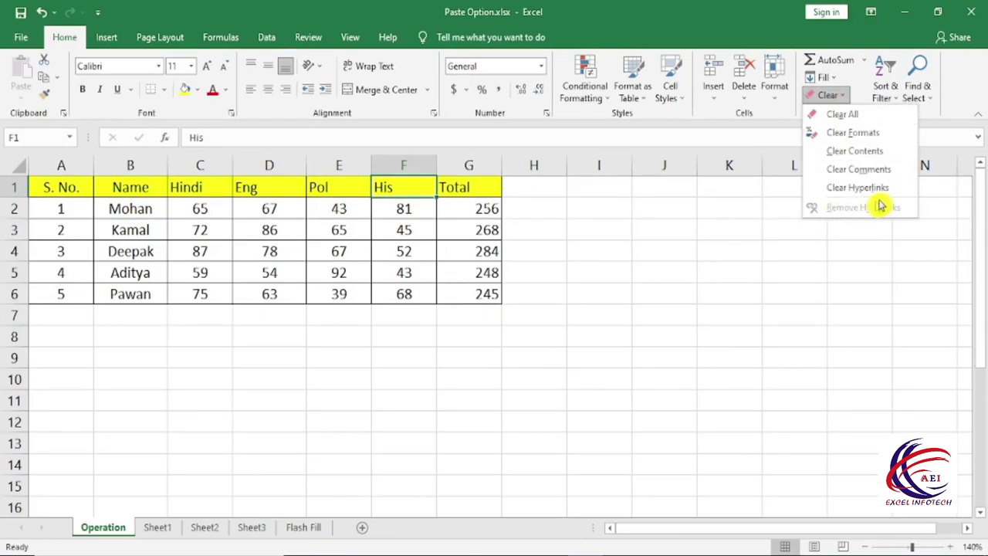
{"action": "left_click", "coordinate": [412, 386]}
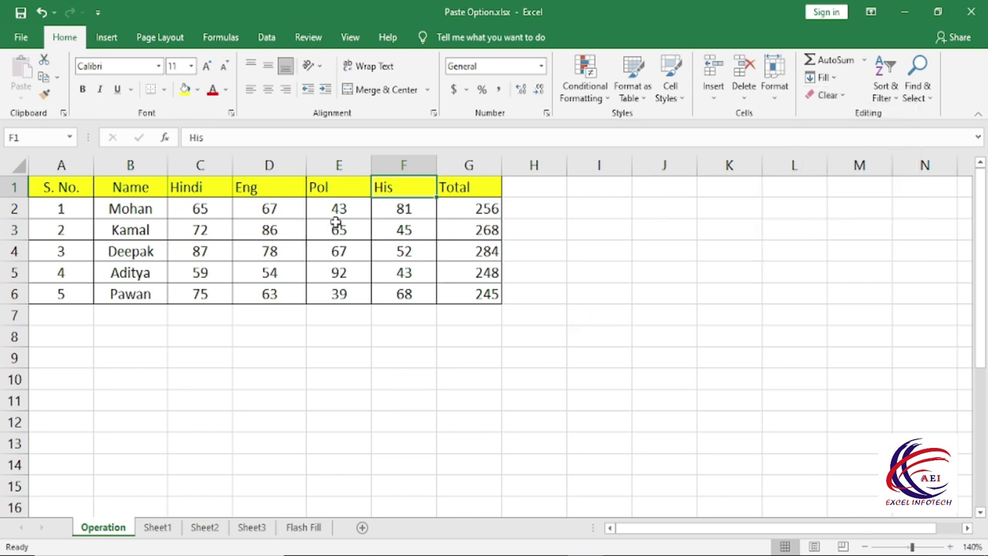
- Link the Total heading in G1 to DropDownList.xlsx with Ctrl+K
{"action": "left_click", "coordinate": [949, 546]}
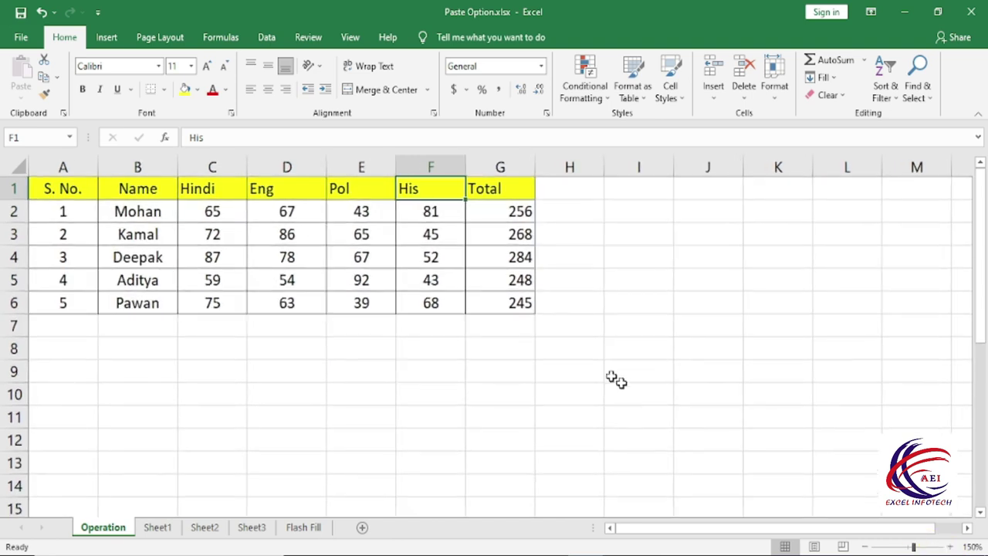
{"action": "left_click", "coordinate": [508, 198]}
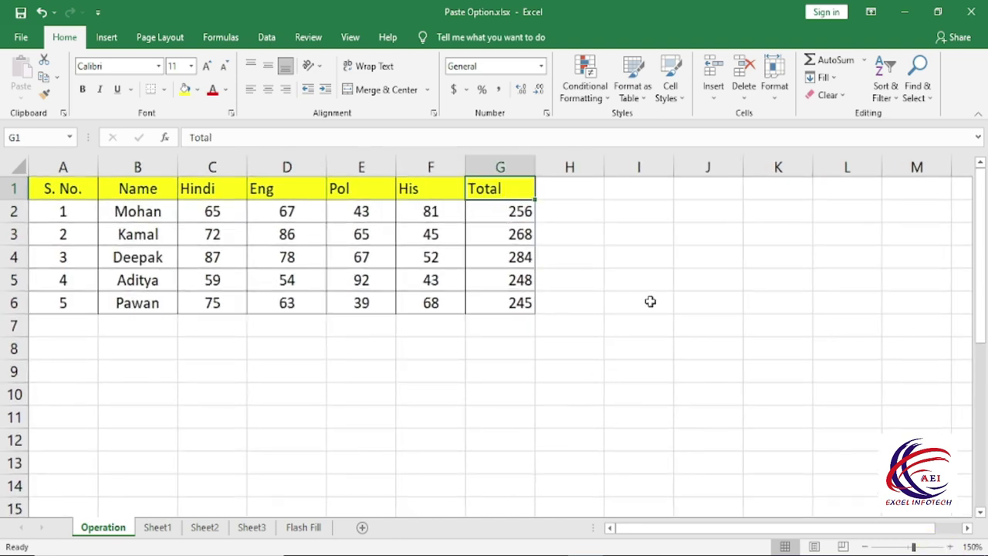
{"action": "key", "text": "ctrl+k"}
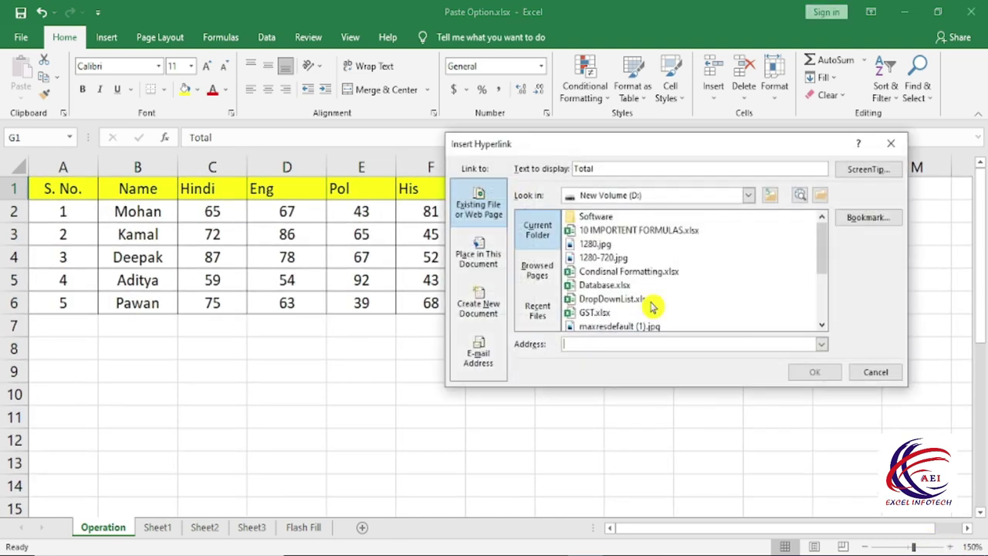
{"action": "left_click_drag", "start_coordinate": [593, 163], "coordinate": [421, 231]}
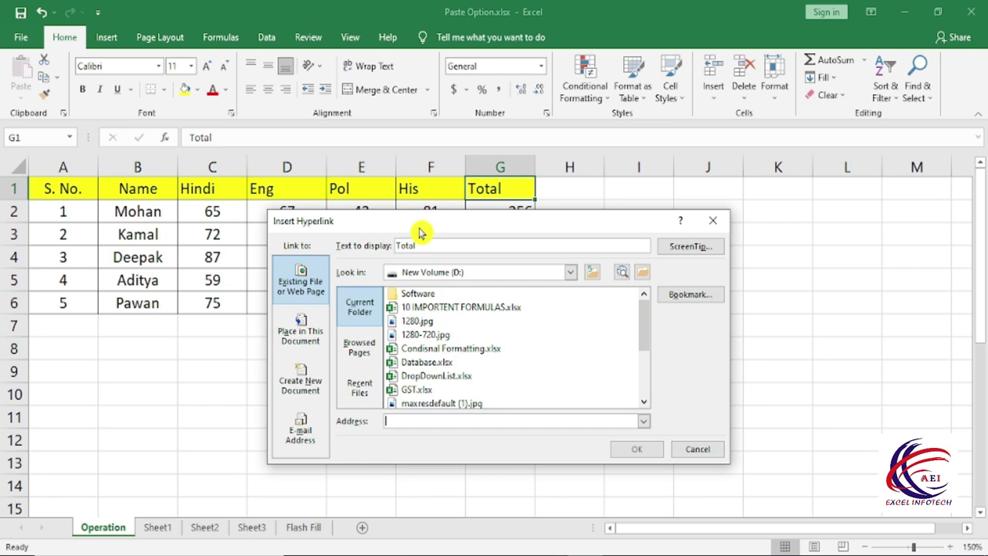
{"action": "left_click_drag", "start_coordinate": [421, 232], "coordinate": [430, 164]}
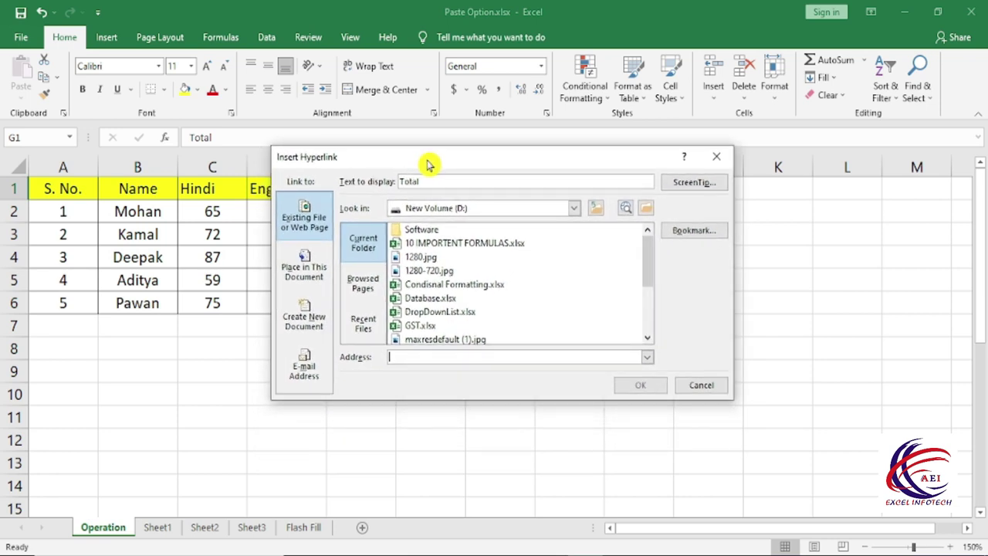
{"action": "left_click_drag", "start_coordinate": [429, 164], "coordinate": [453, 173]}
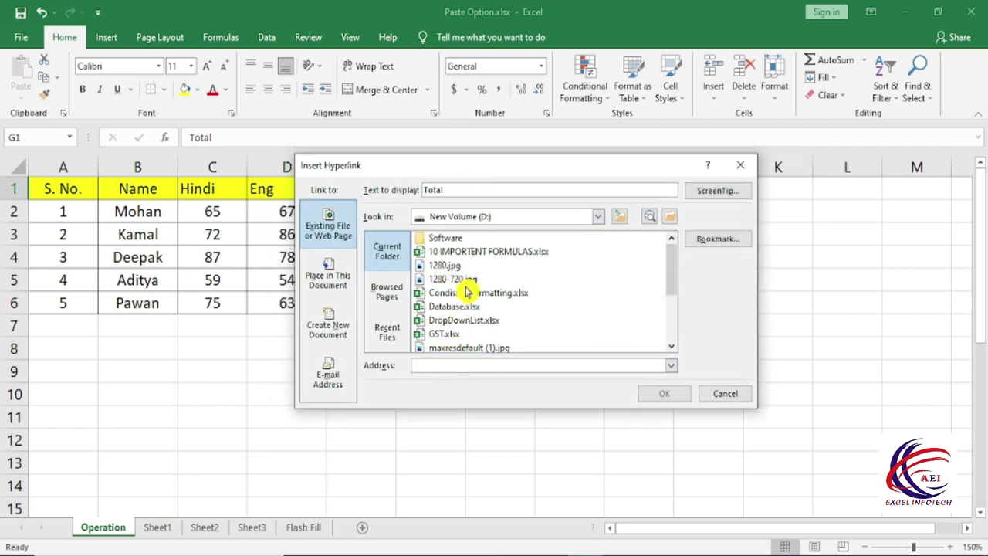
{"action": "left_click", "coordinate": [460, 321]}
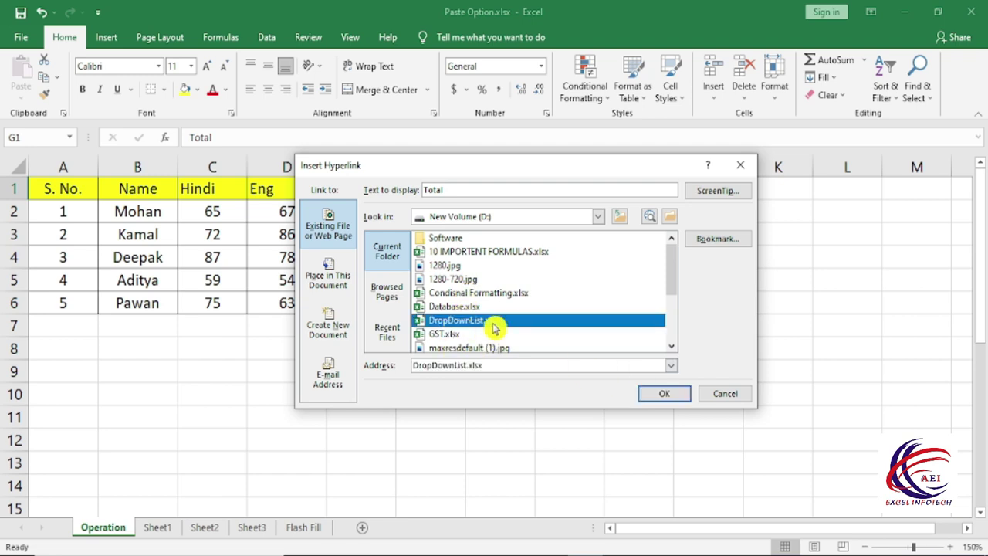
{"action": "left_click", "coordinate": [670, 397]}
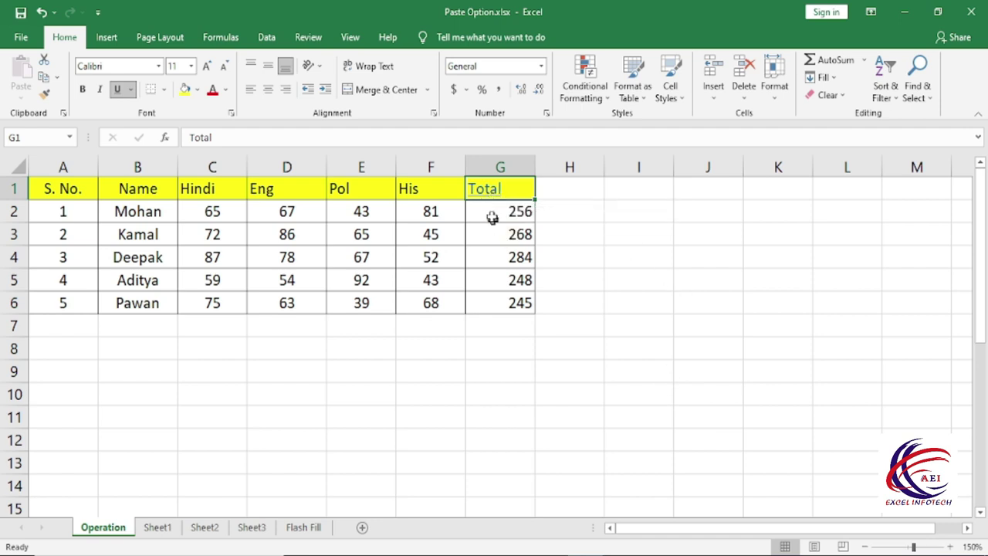
- Follow the Total link to open DropDownList.xlsx, then close it
{"action": "left_click", "coordinate": [484, 195]}
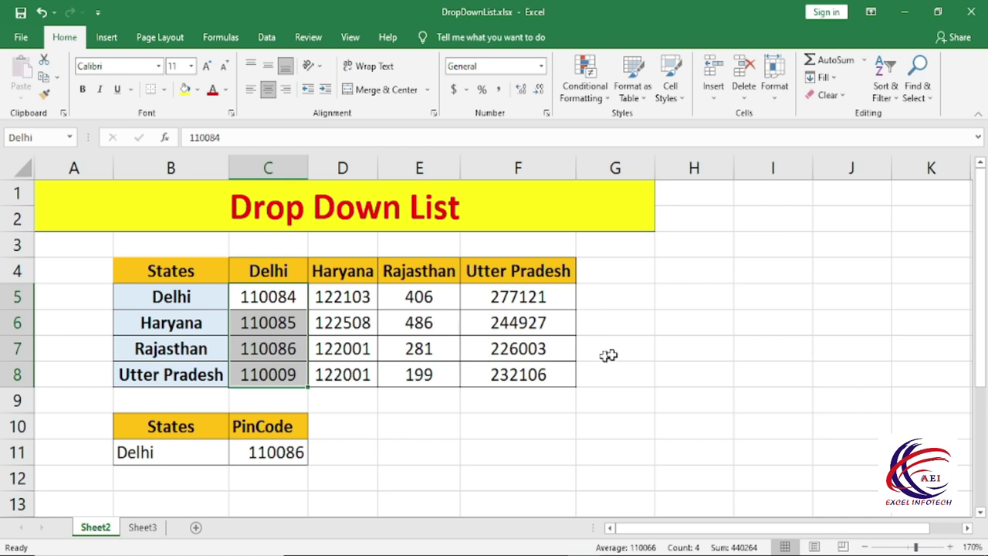
{"action": "left_click", "coordinate": [971, 12]}
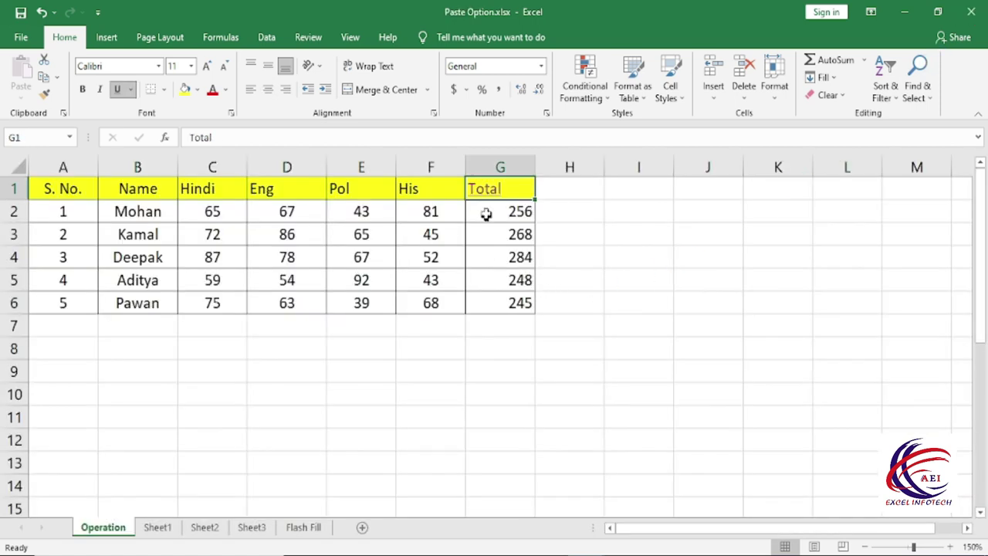
{"action": "left_click", "coordinate": [593, 240]}
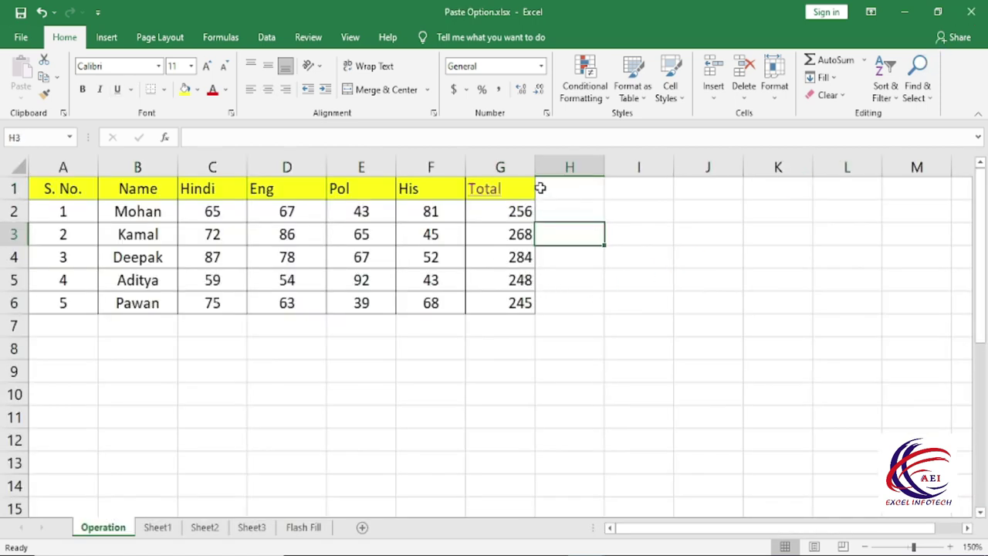
- Try Clear Hyperlinks on the Total heading in G1, then undo it
{"action": "key", "text": "Up"}
{"action": "key", "text": "Left"}
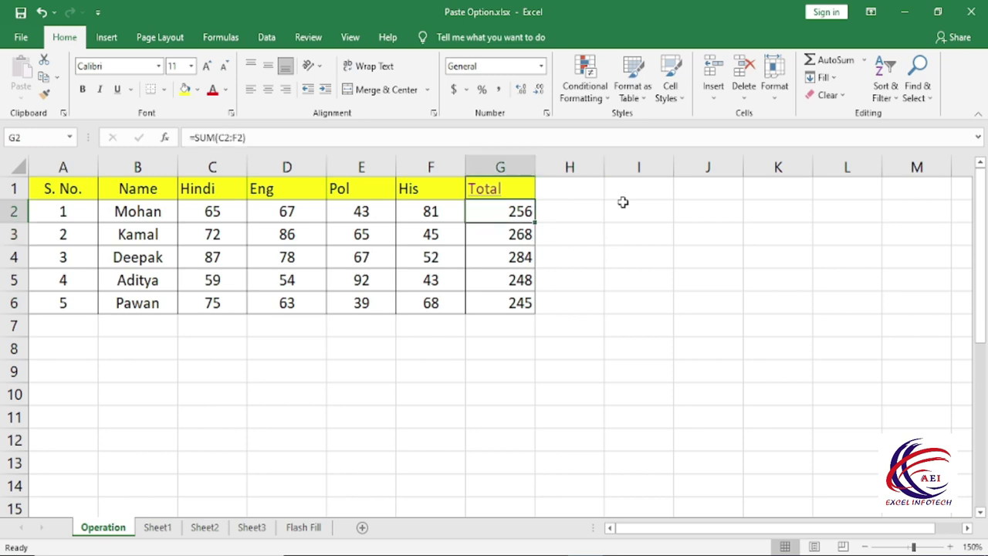
{"action": "key", "text": "Up"}
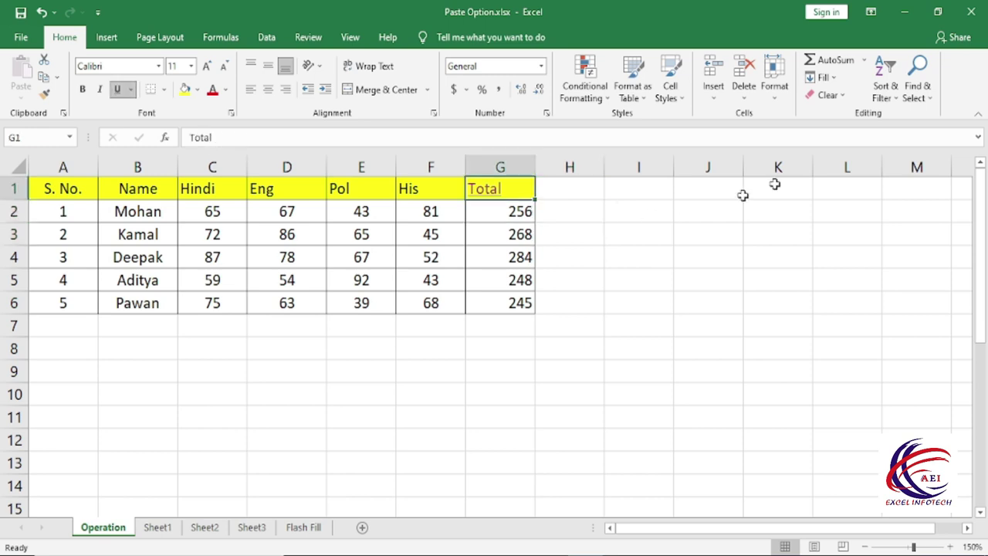
{"action": "left_click", "coordinate": [825, 95]}
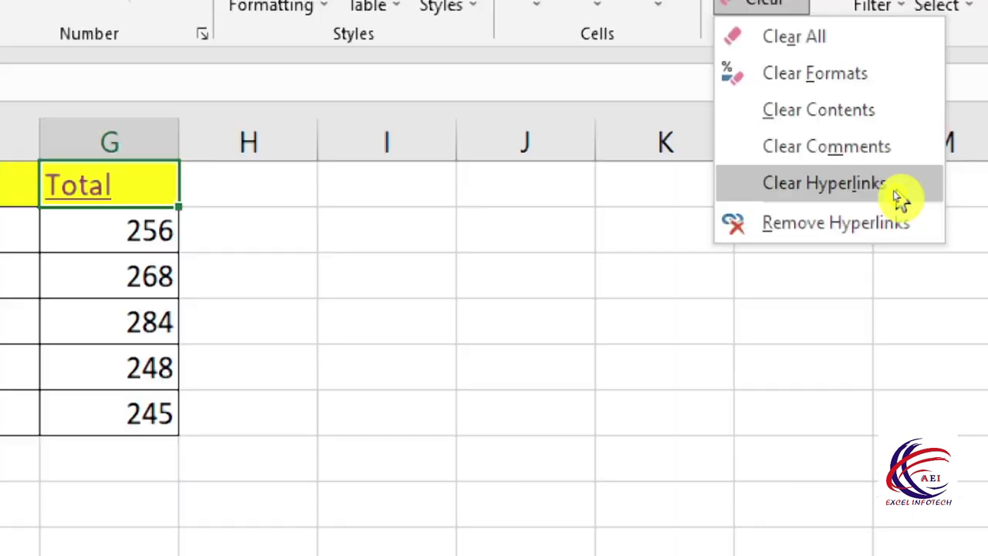
{"action": "left_click", "coordinate": [873, 189]}
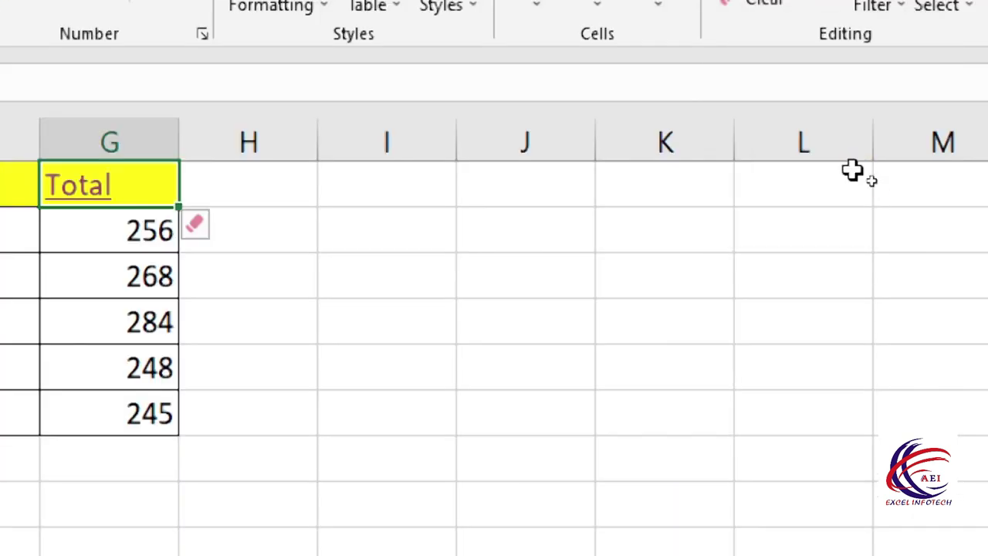
{"action": "left_click", "coordinate": [663, 367]}
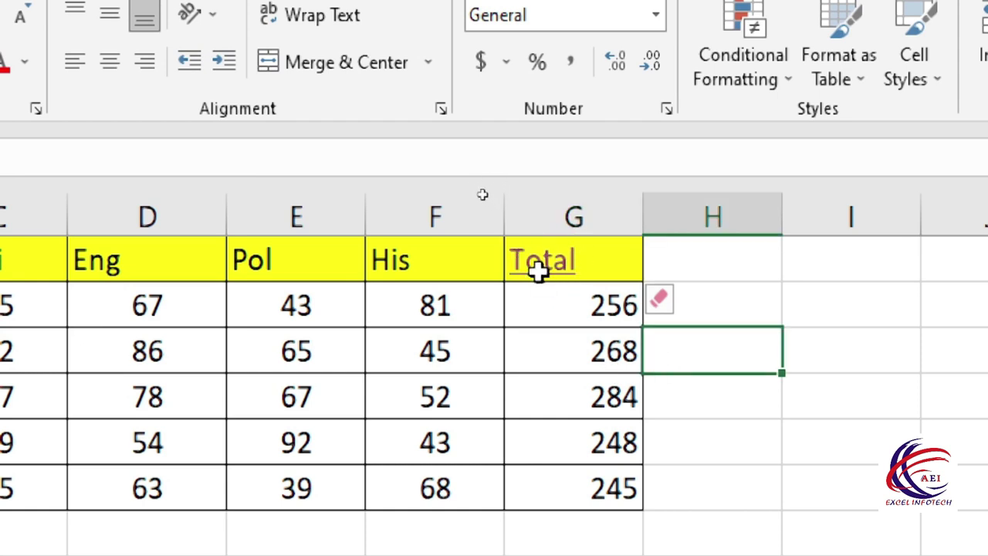
{"action": "key", "text": "ctrl+z"}
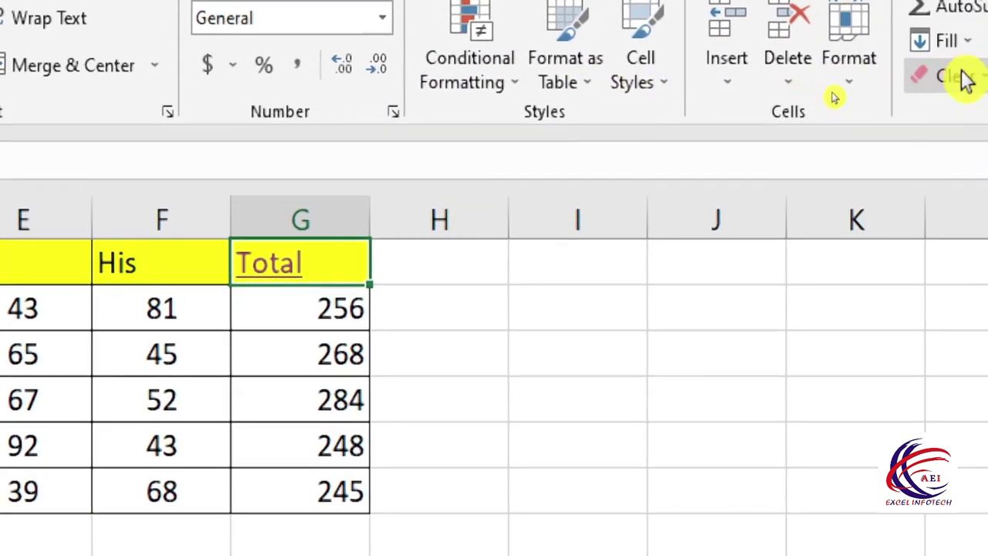
- Remove the hyperlink and its formatting from G1 using Clear > Remove Hyperlinks
{"action": "left_click", "coordinate": [964, 77]}
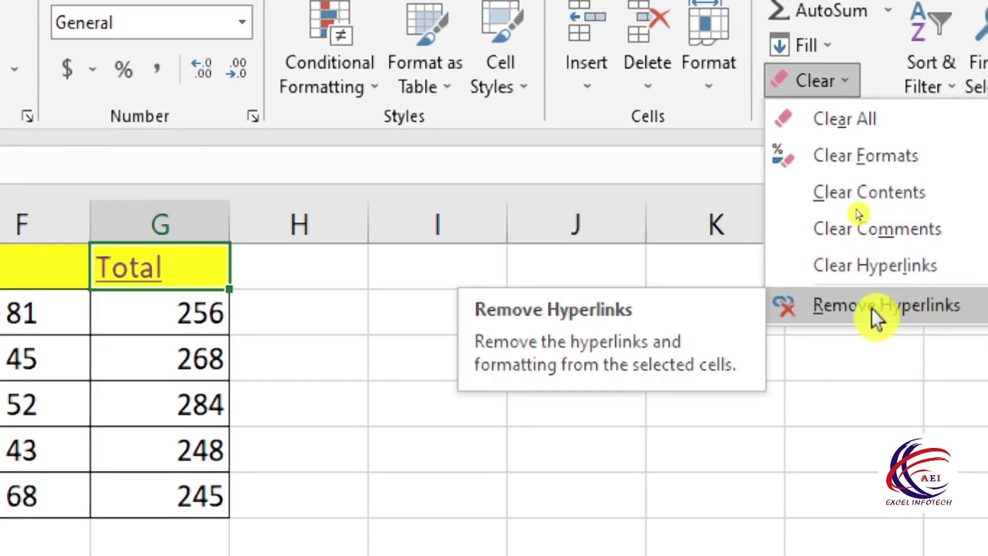
{"action": "left_click", "coordinate": [819, 307]}
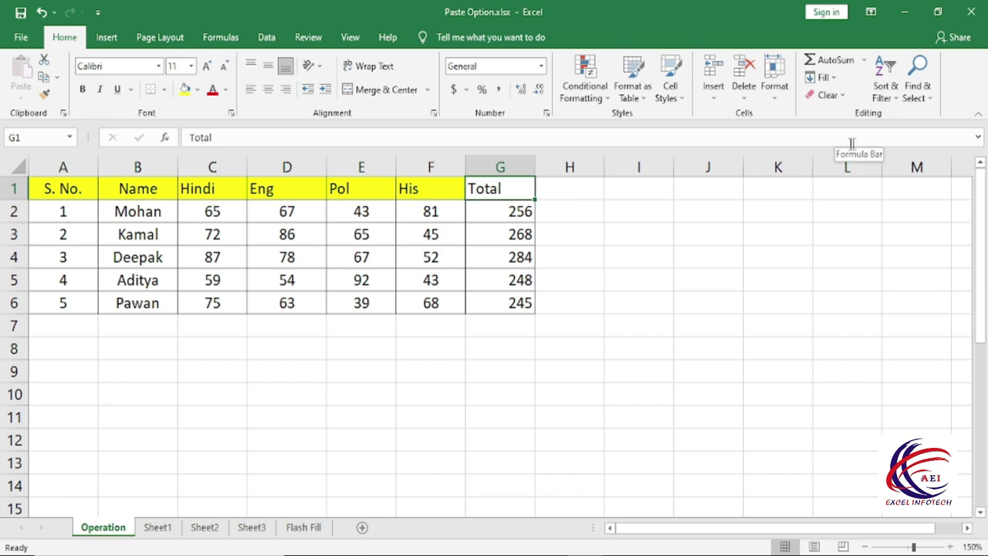
{"action": "left_click", "coordinate": [893, 99]}
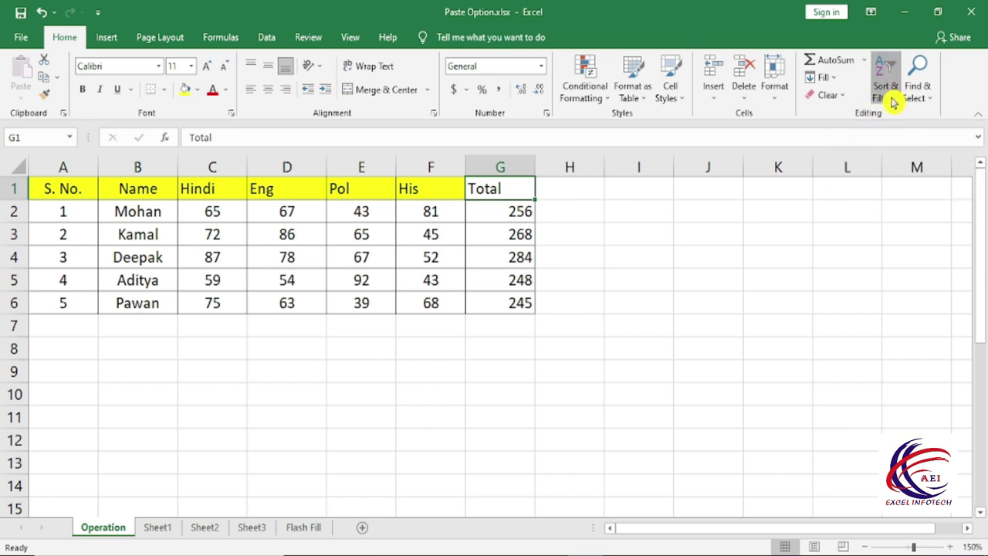
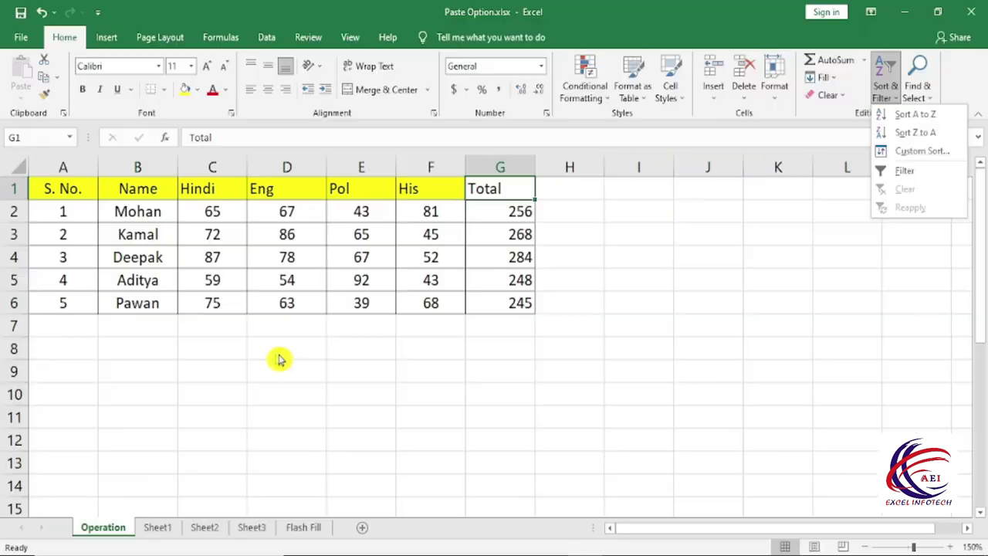
- Turn on filtering for the marks table A1:G6
{"action": "left_click", "coordinate": [287, 355]}
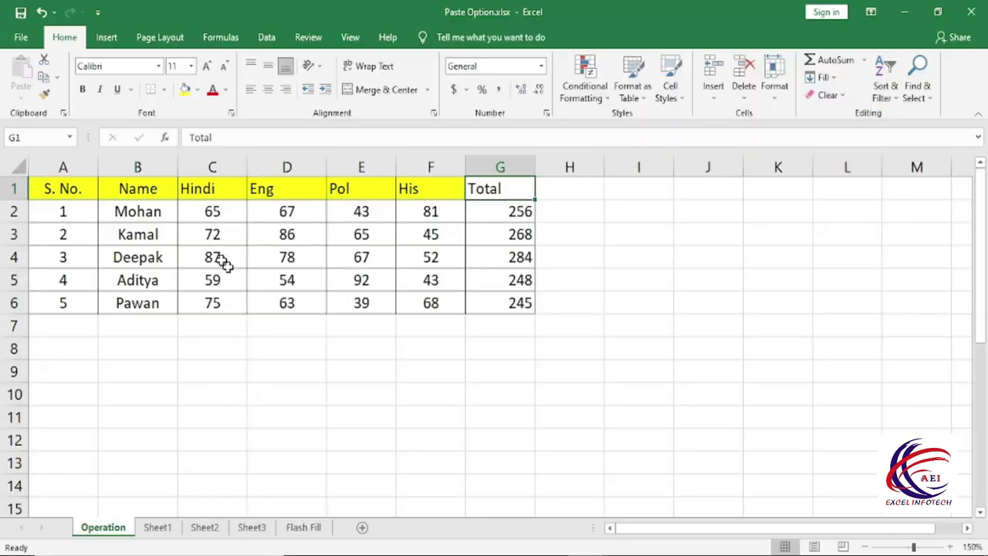
{"action": "left_click", "coordinate": [72, 188]}
{"action": "left_click_drag", "start_coordinate": [63, 188], "coordinate": [509, 324]}
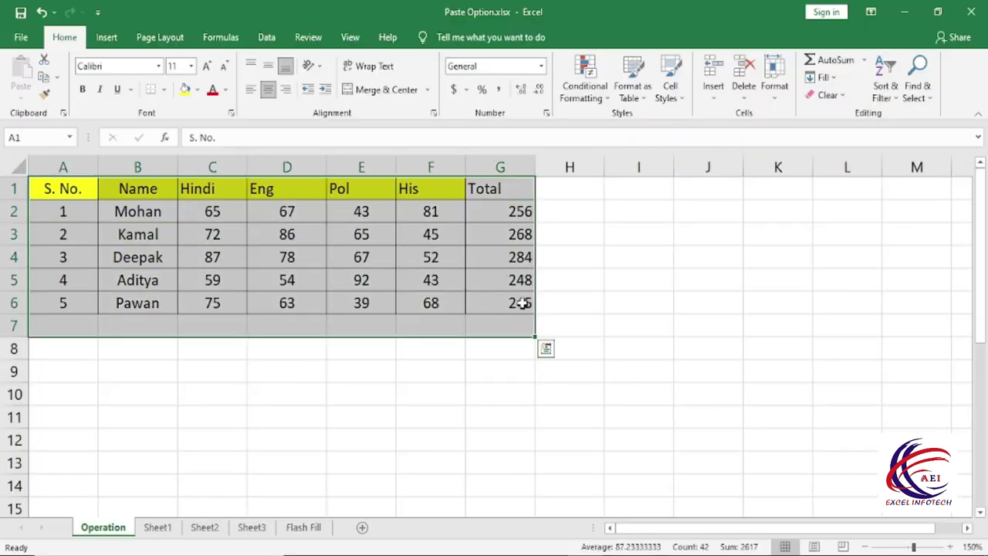
{"action": "left_click", "coordinate": [274, 236]}
{"action": "left_click_drag", "start_coordinate": [72, 187], "coordinate": [515, 309]}
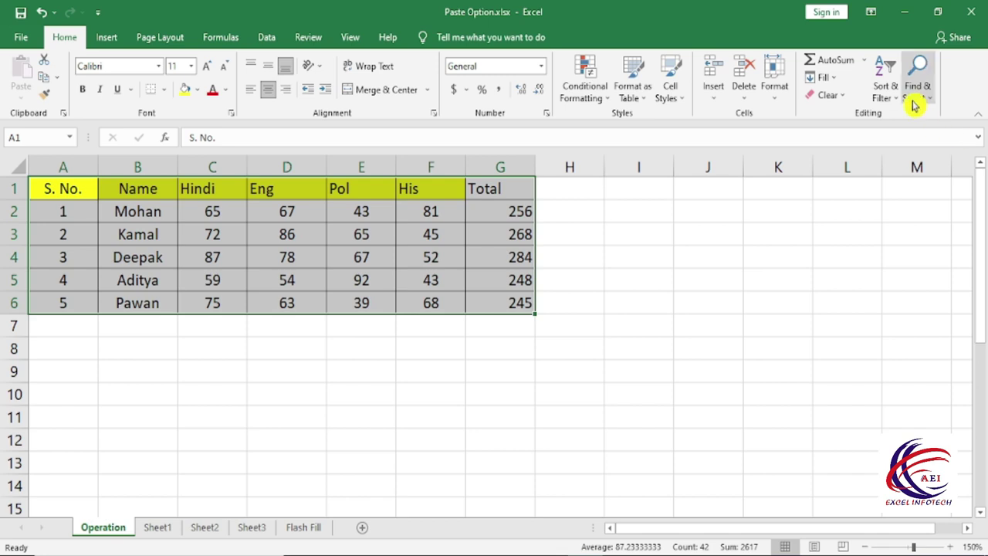
{"action": "left_click", "coordinate": [885, 86]}
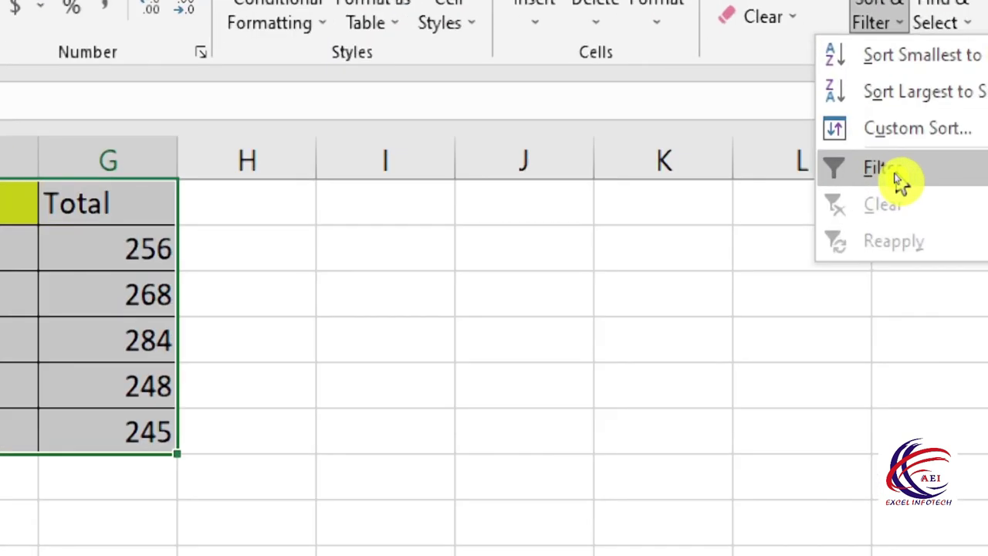
{"action": "left_click", "coordinate": [900, 172]}
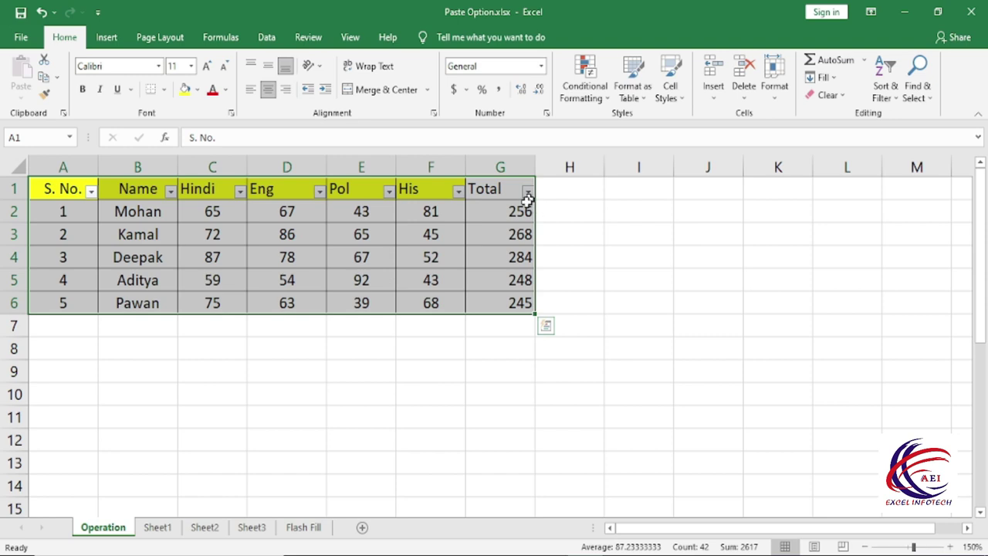
- Sort the table by Total smallest to largest, then largest to smallest (284 down to 245)
{"action": "left_click", "coordinate": [516, 221]}
{"action": "left_click", "coordinate": [516, 236]}
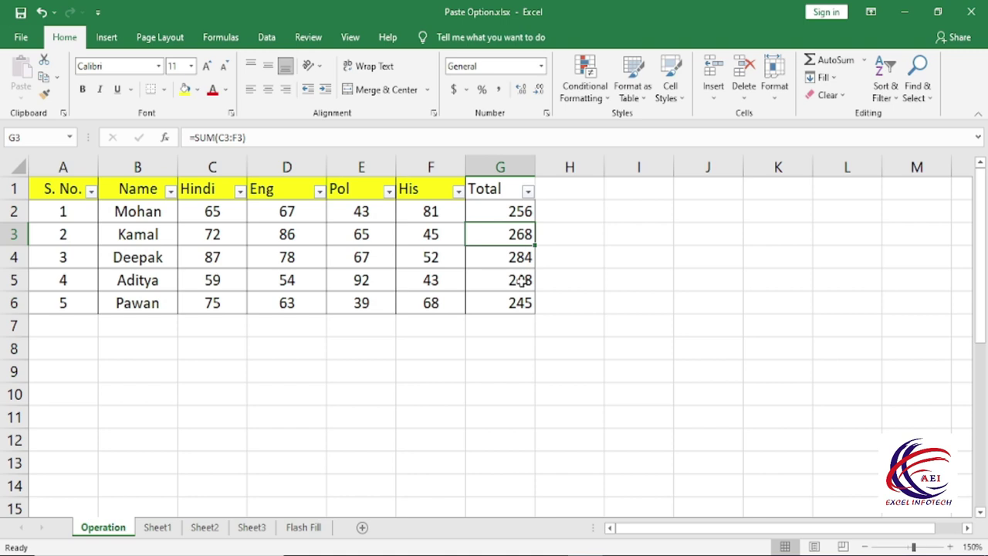
{"action": "left_click", "coordinate": [528, 192]}
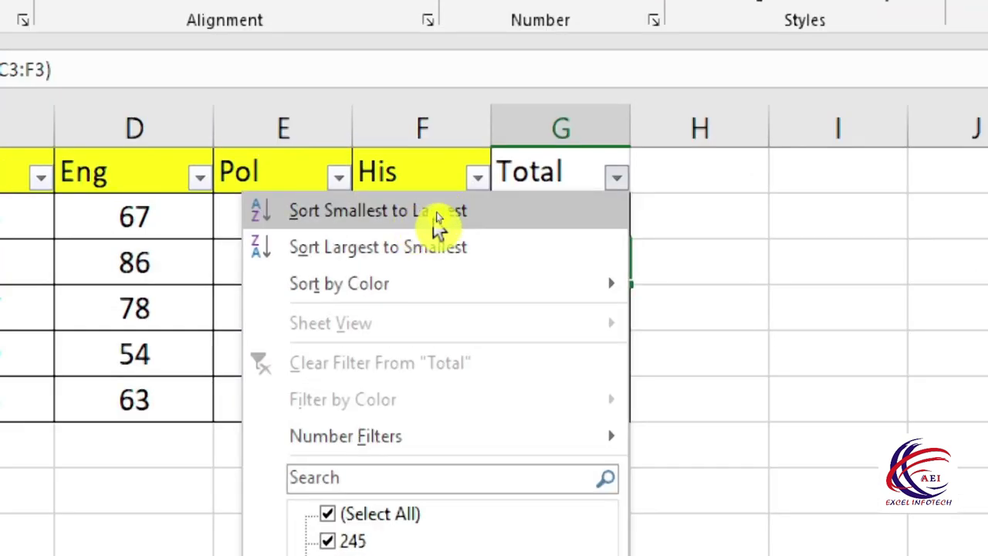
{"action": "left_click", "coordinate": [447, 216]}
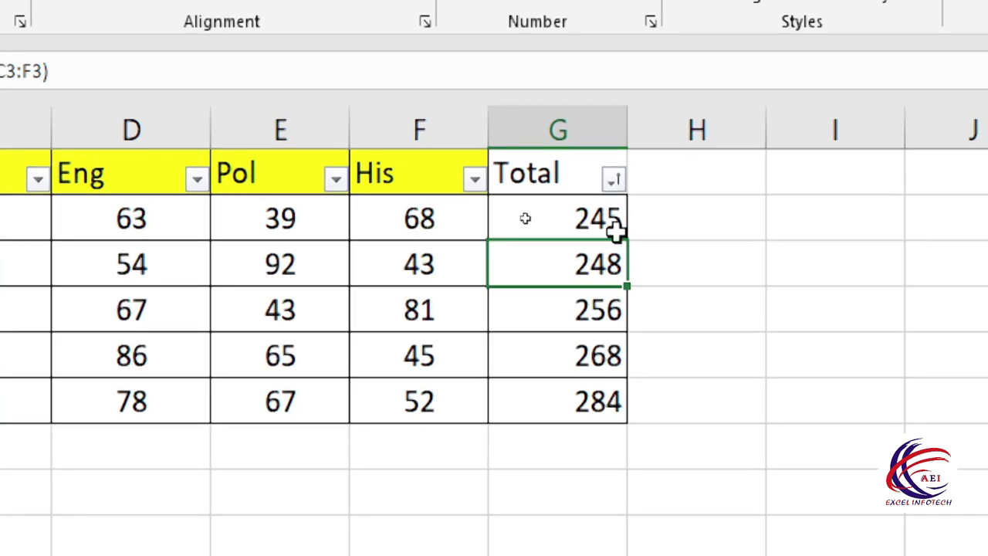
{"action": "left_click", "coordinate": [615, 180]}
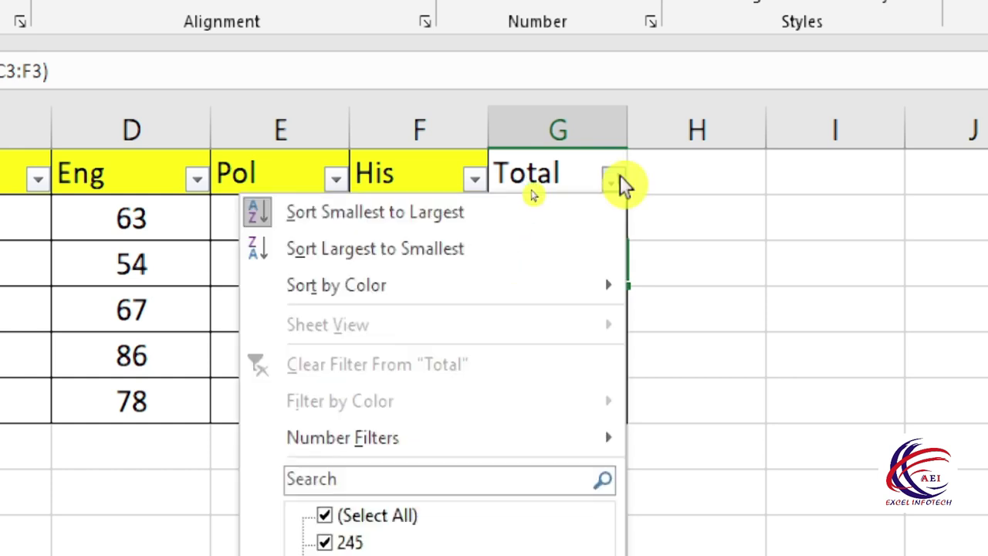
{"action": "left_click", "coordinate": [435, 249]}
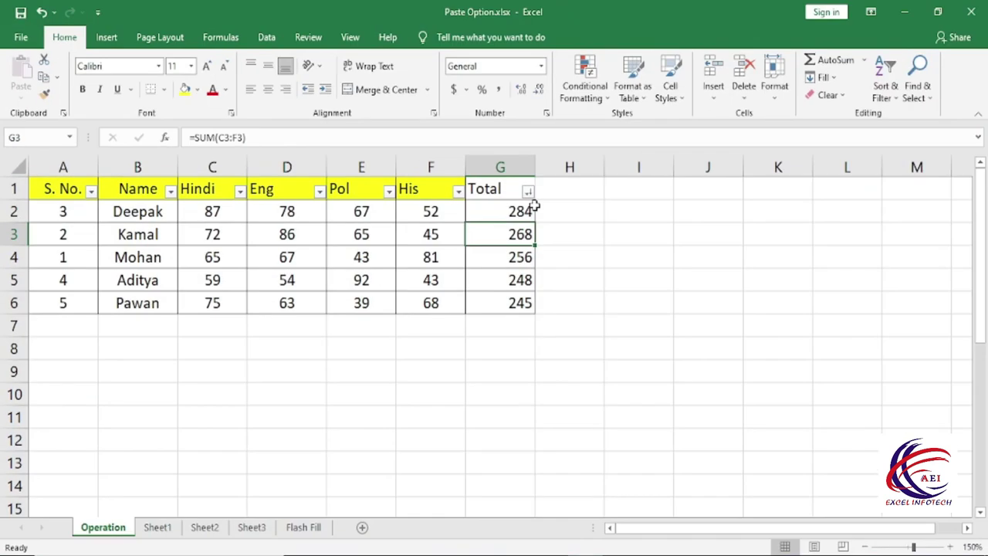
{"action": "left_click", "coordinate": [882, 96]}
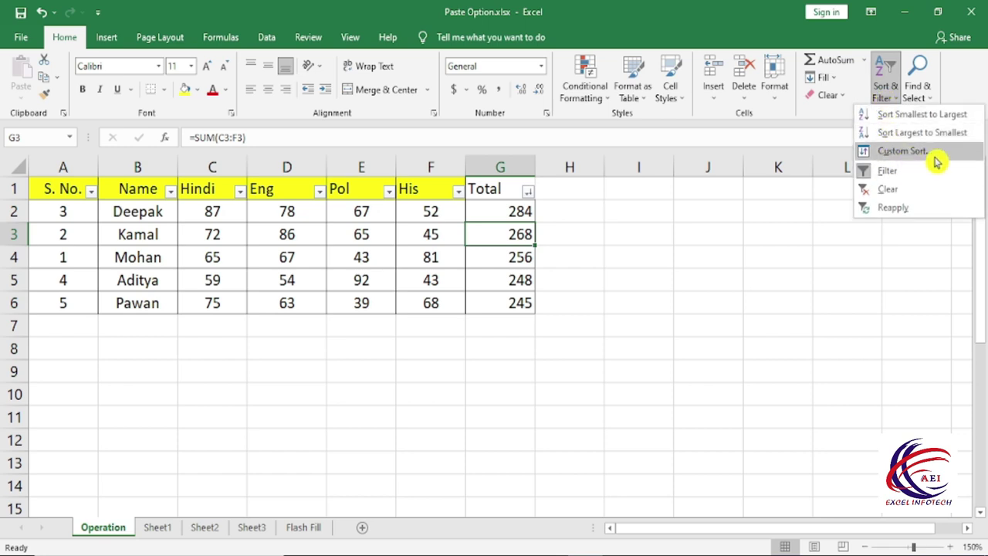
{"action": "left_click", "coordinate": [500, 188]}
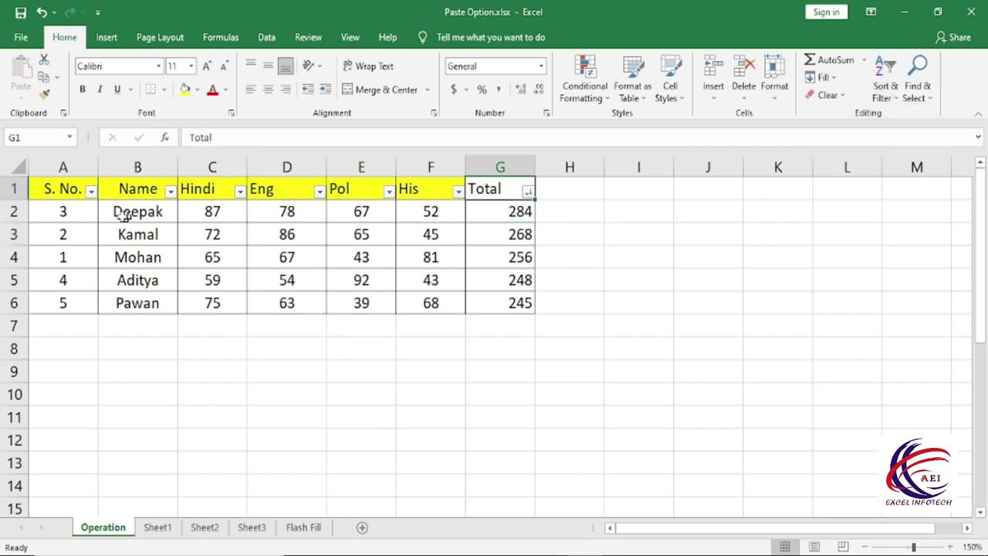
{"action": "left_click", "coordinate": [91, 191]}
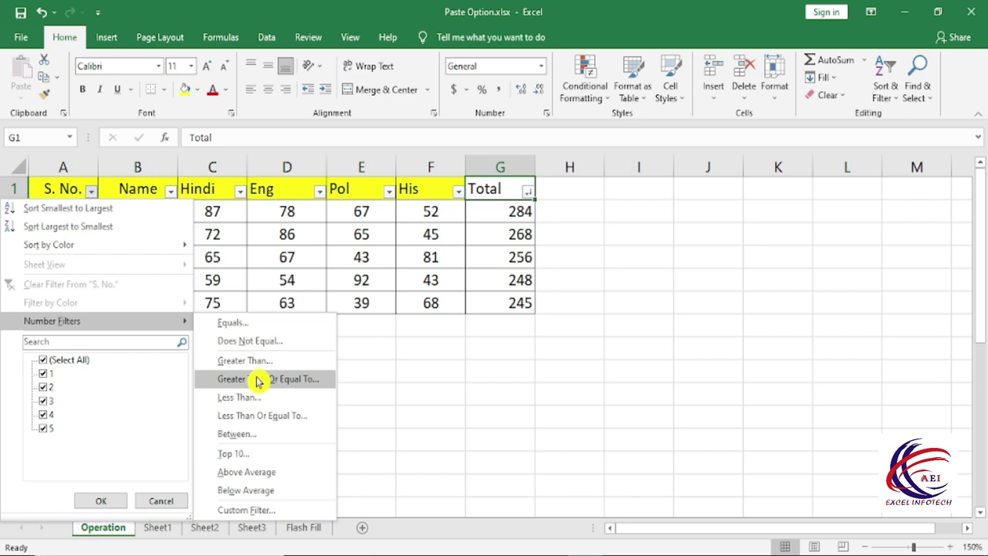
{"action": "left_click", "coordinate": [47, 365]}
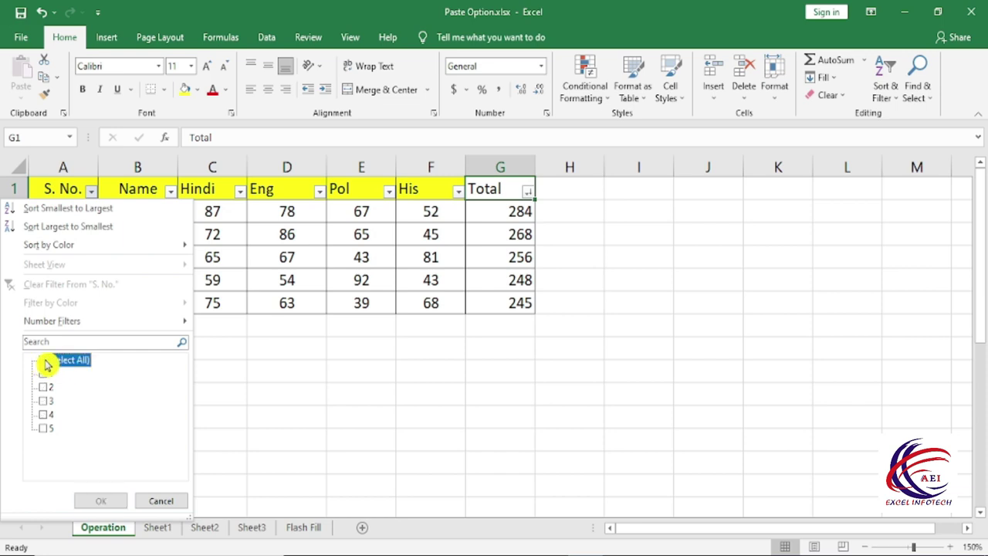
{"action": "left_click", "coordinate": [43, 374]}
{"action": "left_click", "coordinate": [43, 387]}
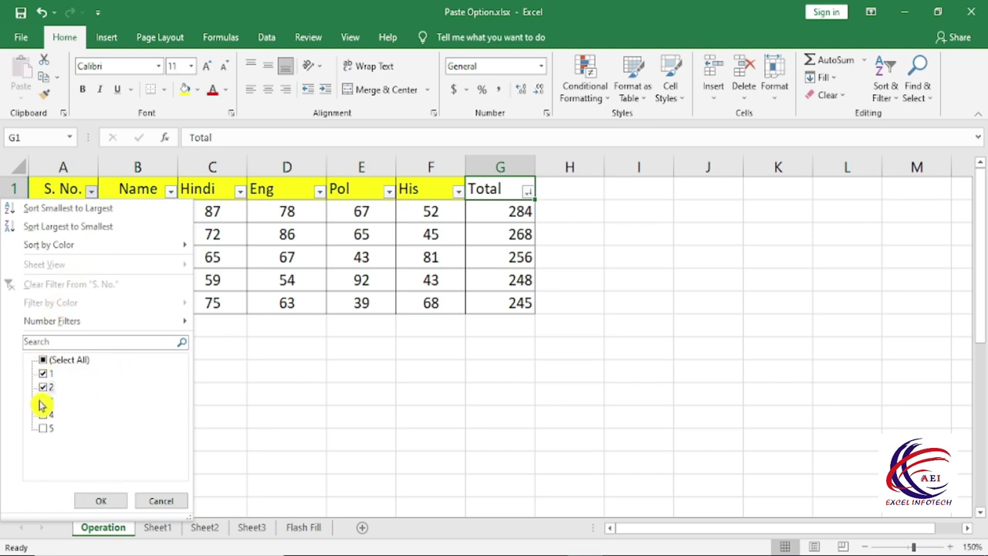
{"action": "left_click", "coordinate": [104, 502]}
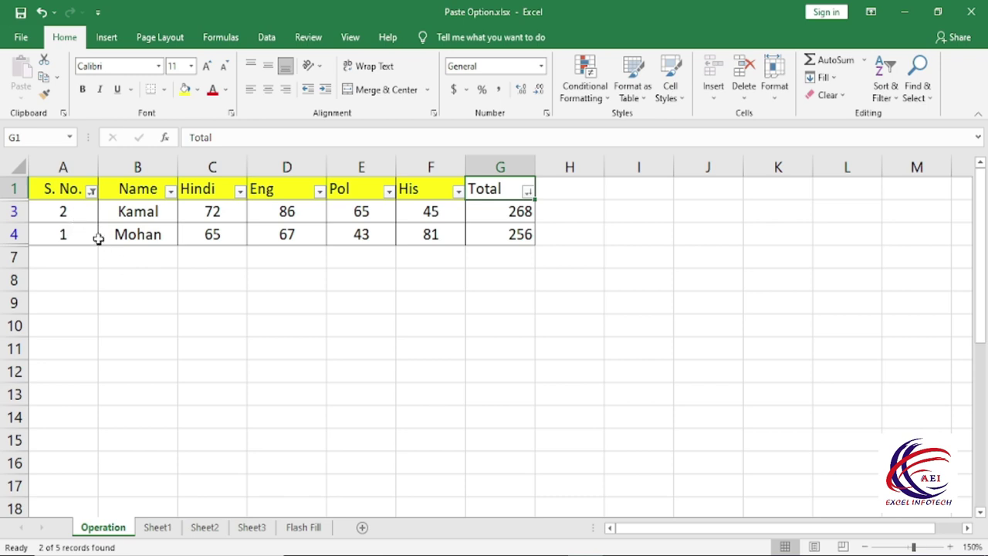
{"action": "left_click", "coordinate": [91, 193]}
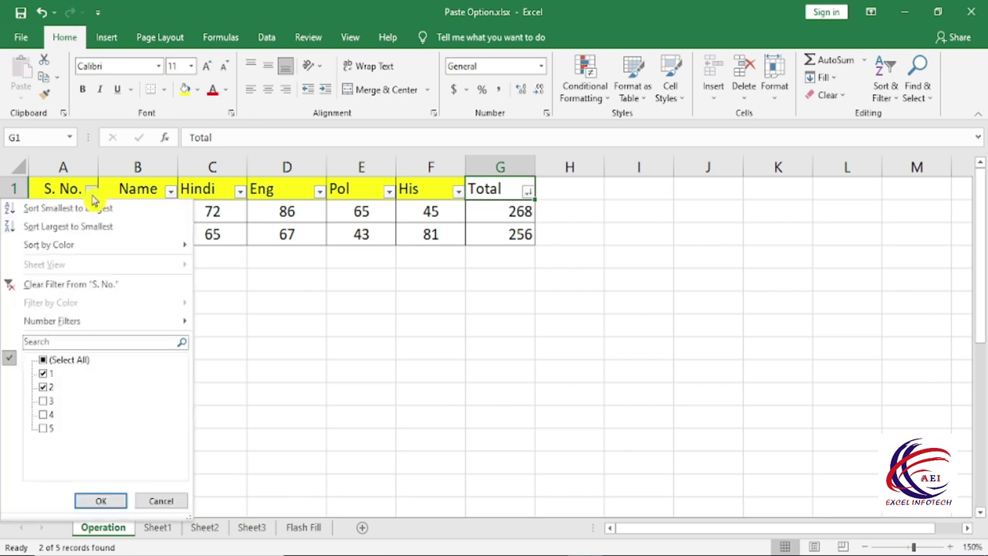
{"action": "left_click", "coordinate": [43, 360]}
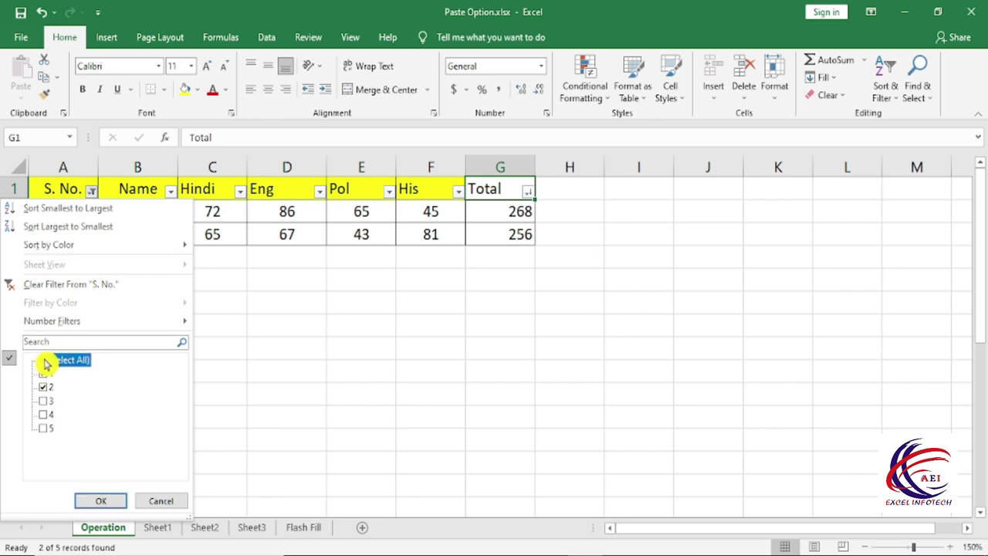
{"action": "left_click", "coordinate": [101, 500]}
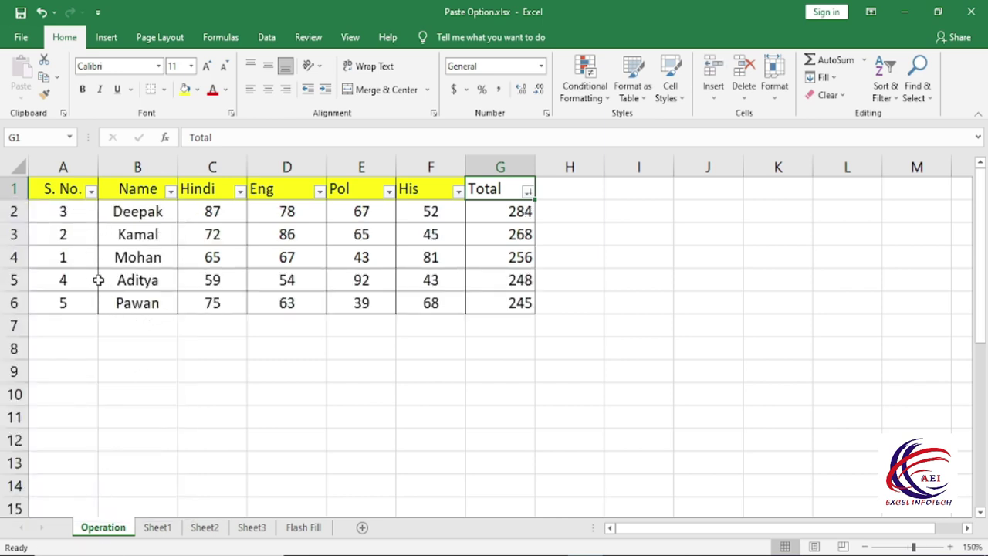
- Clear the sort applied to the Total column
{"action": "left_click", "coordinate": [890, 101]}
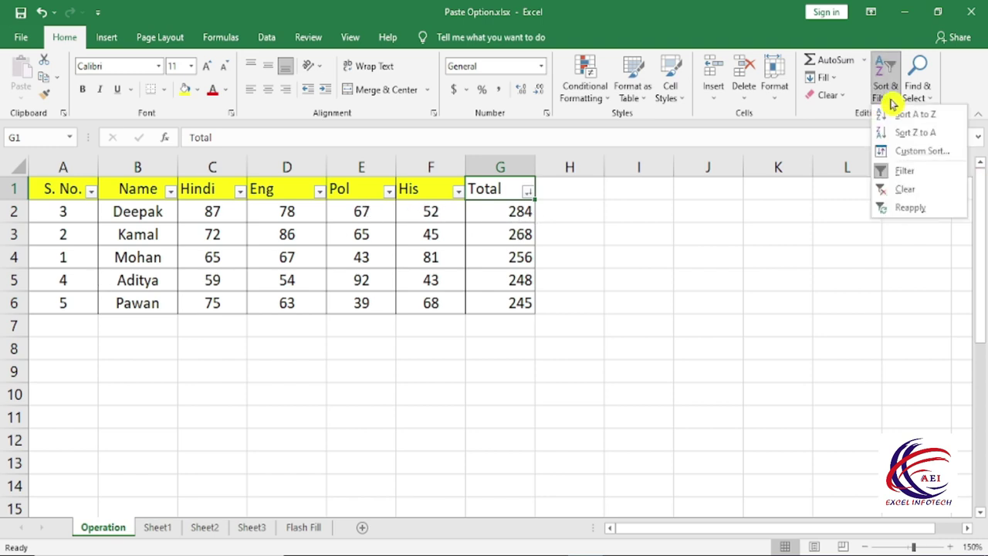
{"action": "left_click", "coordinate": [919, 190]}
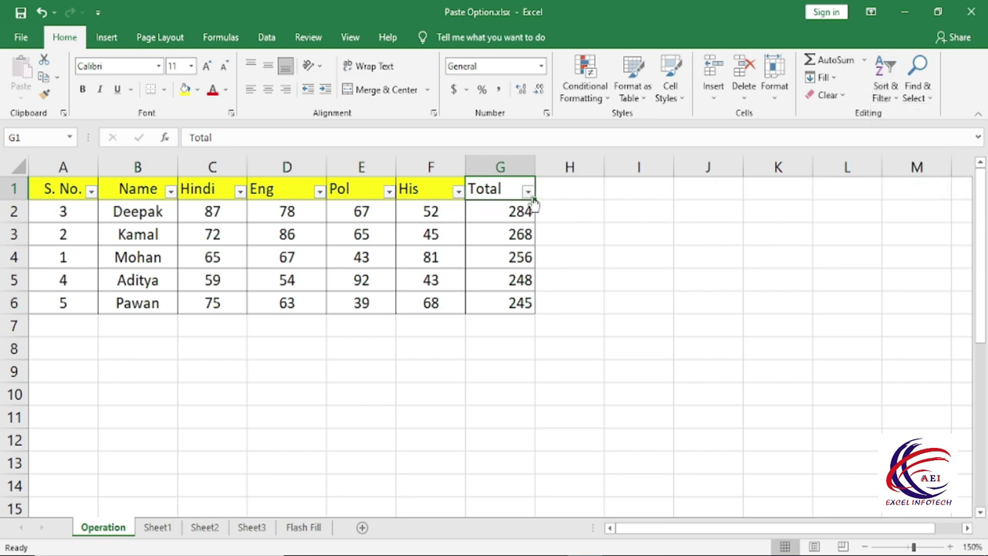
{"action": "left_click", "coordinate": [528, 193]}
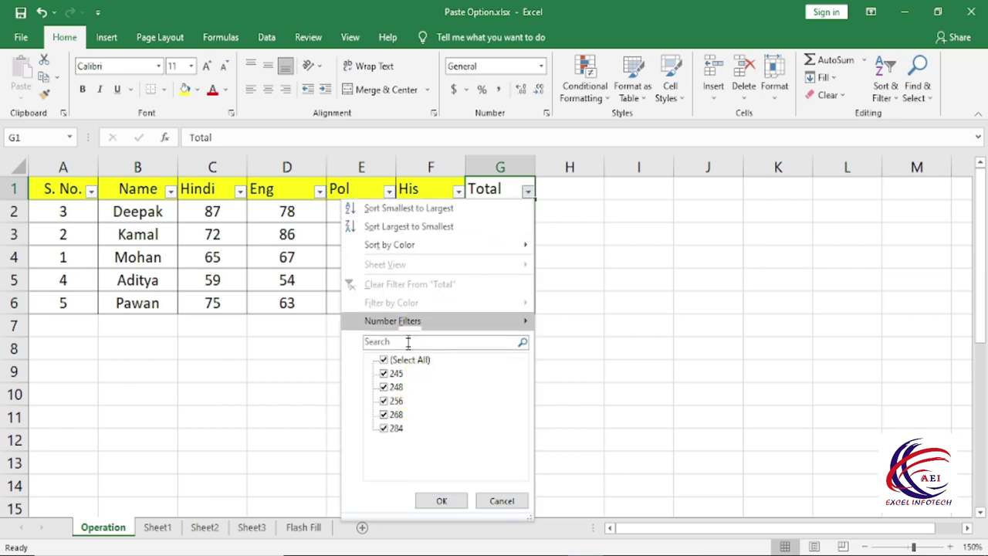
{"action": "left_click", "coordinate": [591, 301]}
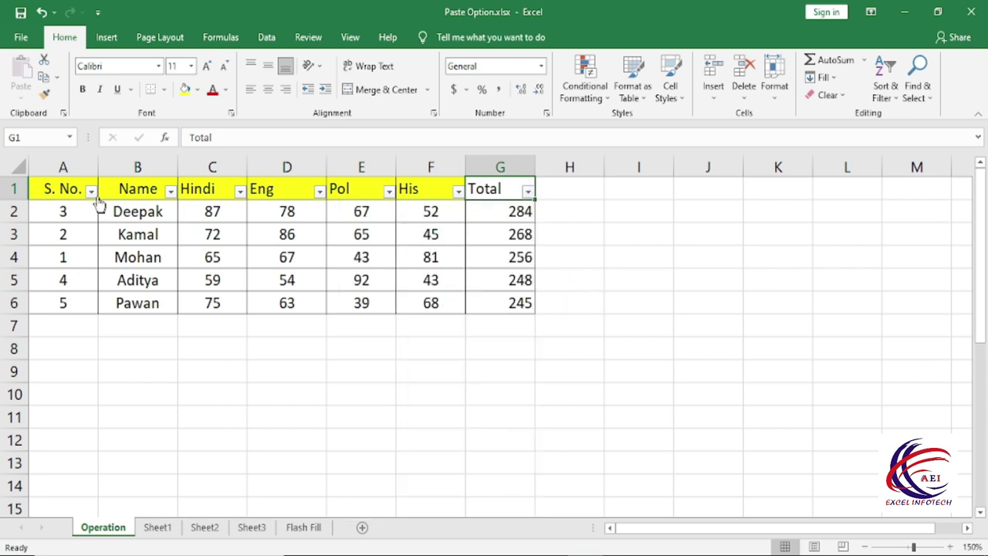
- Turn off filtering on table A1:G6 so the header arrows disappear
{"action": "left_click_drag", "start_coordinate": [94, 195], "coordinate": [507, 309]}
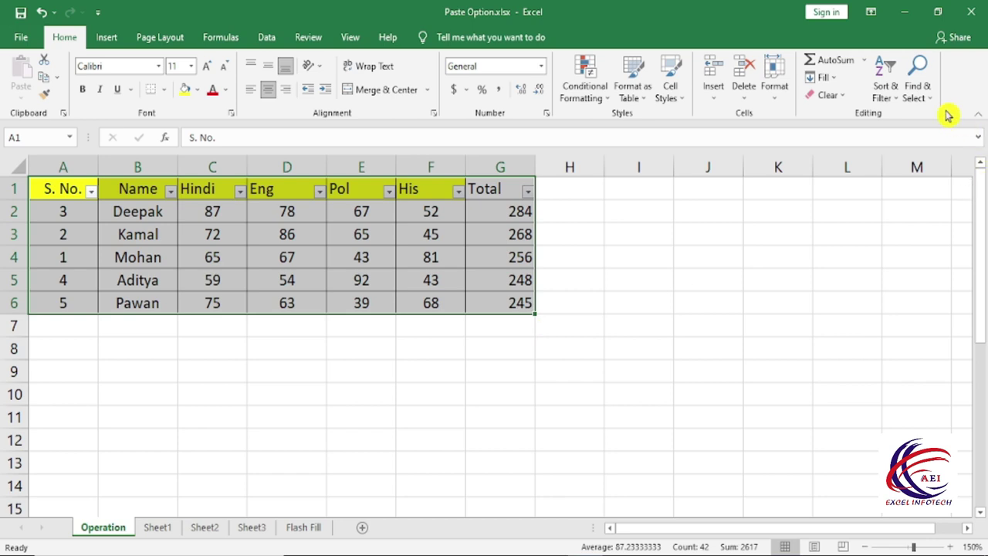
{"action": "left_click", "coordinate": [884, 97]}
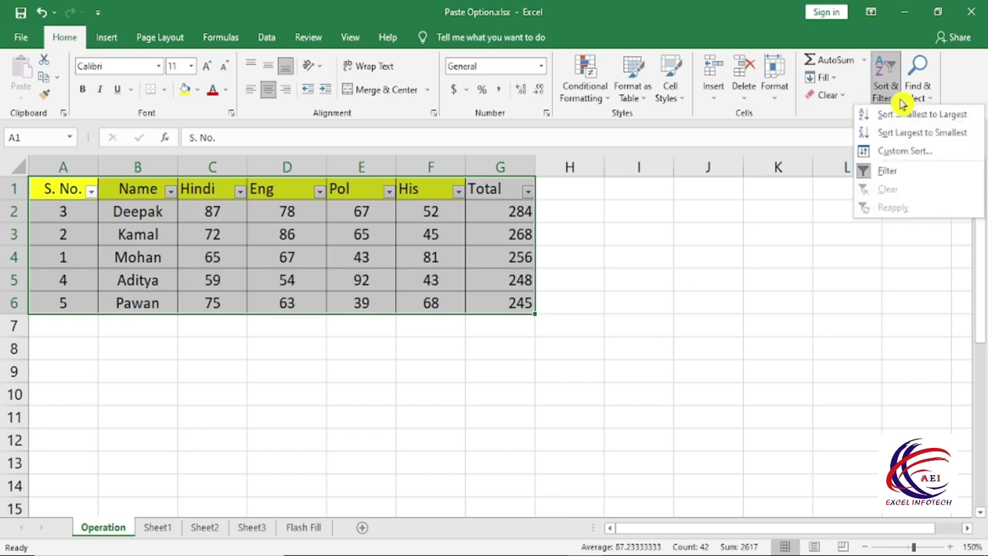
{"action": "left_click", "coordinate": [899, 173]}
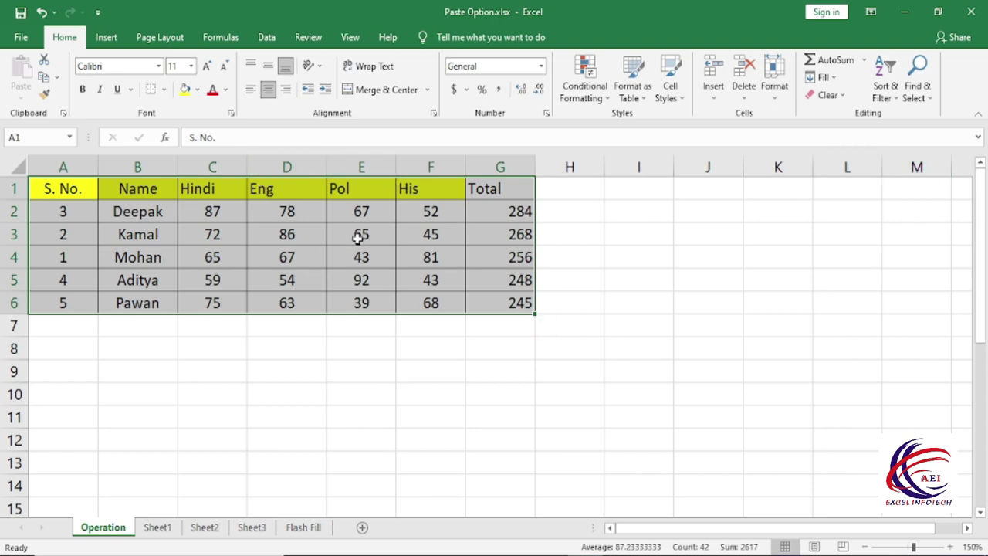
{"action": "left_click", "coordinate": [882, 91]}
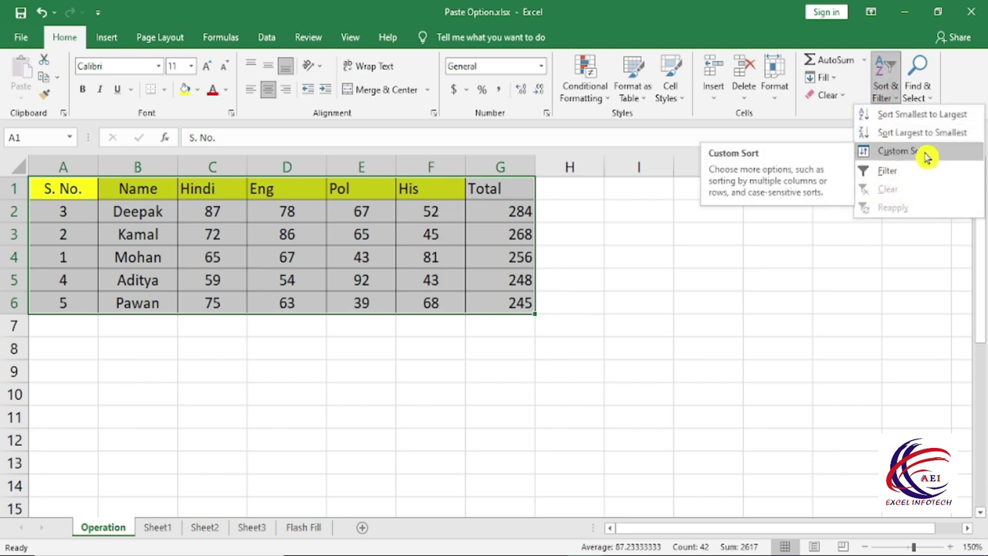
{"action": "left_click", "coordinate": [669, 295]}
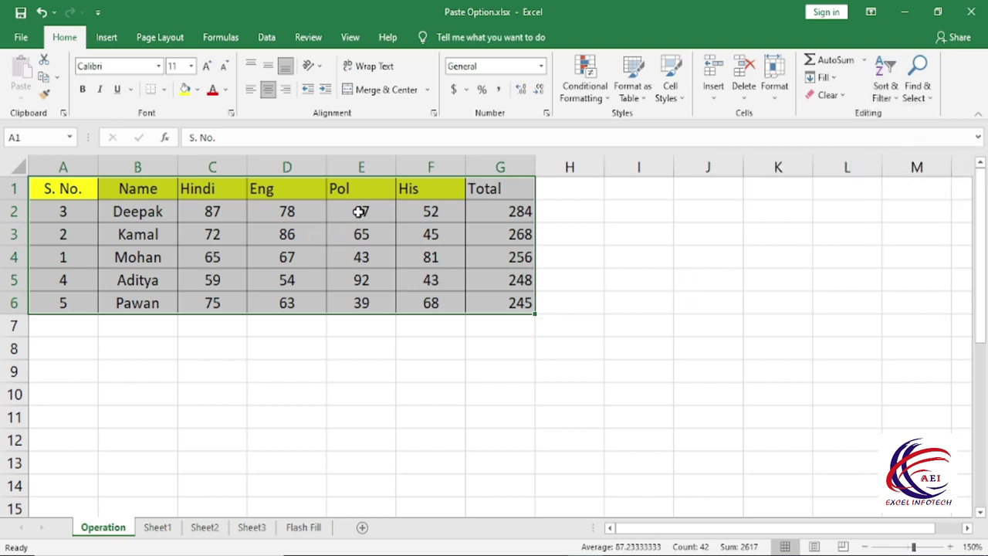
- Fill Pol cells E2:E3 light blue and E5:E6 yellow
{"action": "left_click_drag", "start_coordinate": [359, 211], "coordinate": [360, 233]}
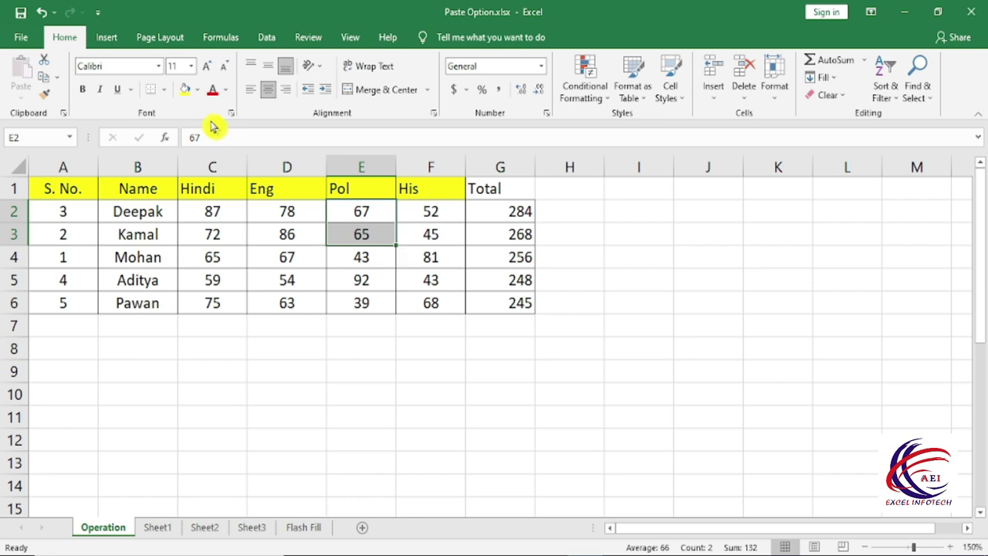
{"action": "left_click", "coordinate": [197, 89]}
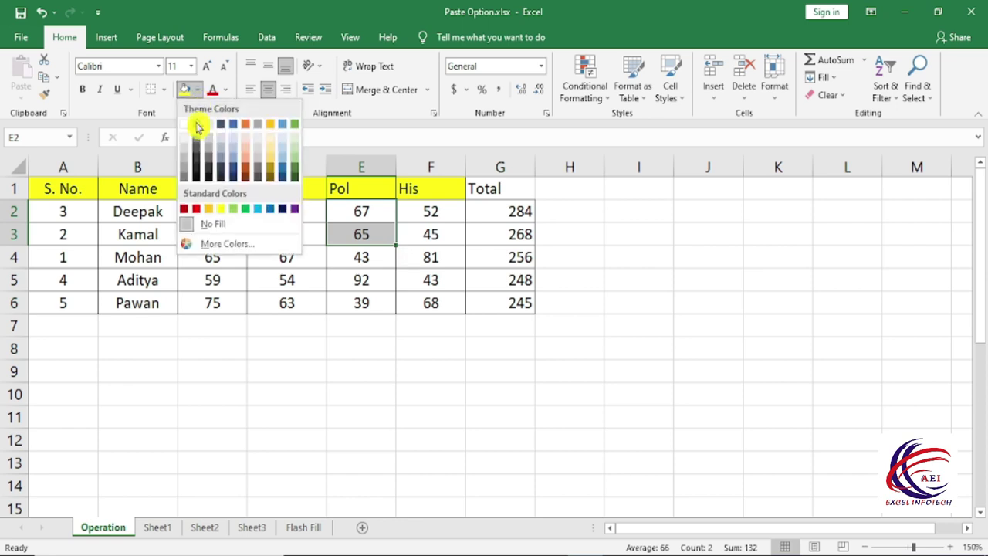
{"action": "left_click", "coordinate": [234, 141]}
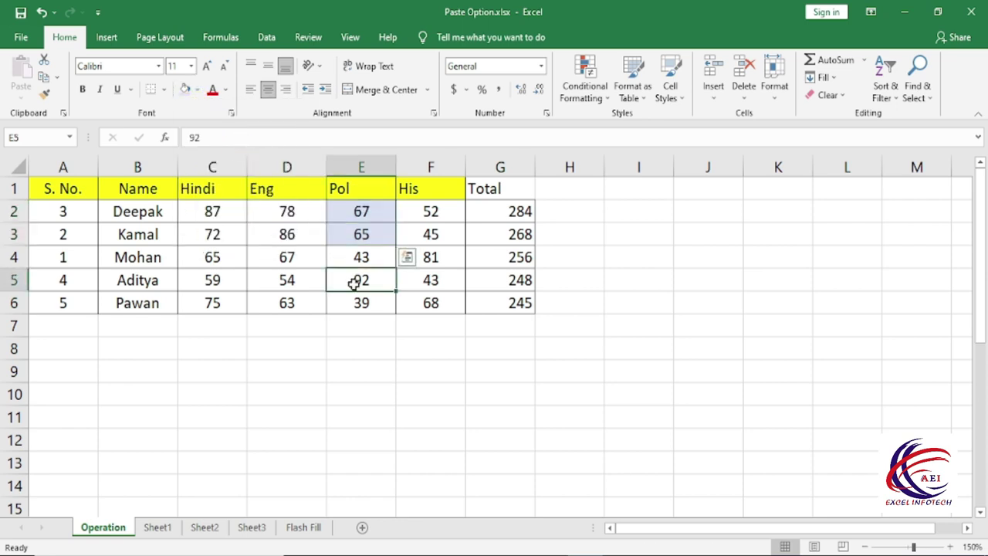
{"action": "left_click_drag", "start_coordinate": [351, 278], "coordinate": [360, 303]}
{"action": "left_click", "coordinate": [198, 91]}
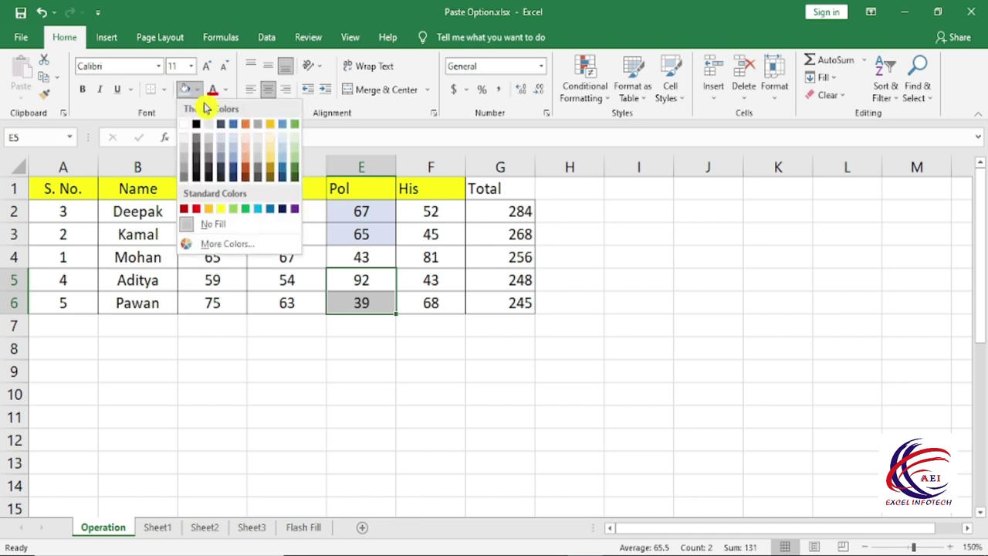
{"action": "left_click", "coordinate": [224, 215]}
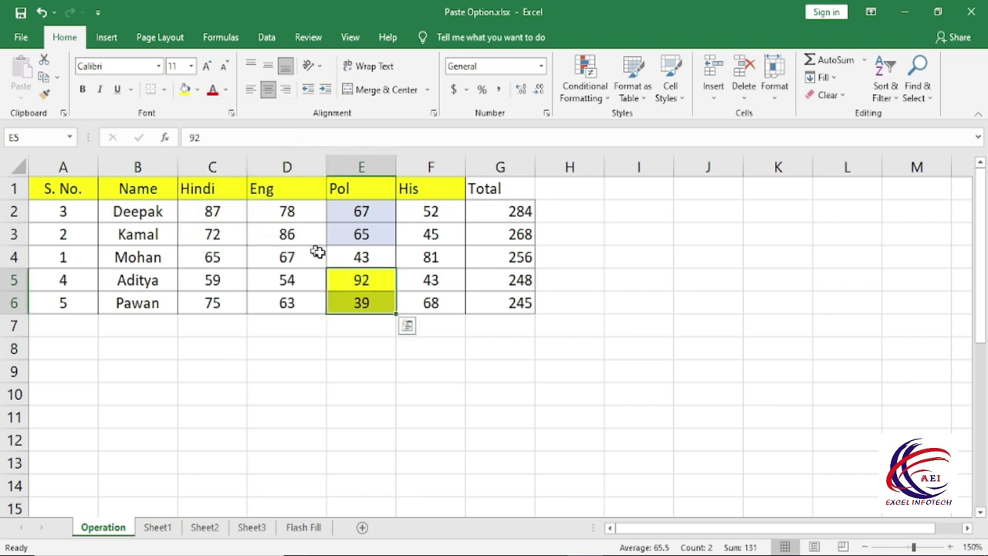
- Fill cell E4 (43) purple, then select the Pol column E1:E6
{"action": "left_click", "coordinate": [351, 257]}
{"action": "left_click", "coordinate": [200, 91]}
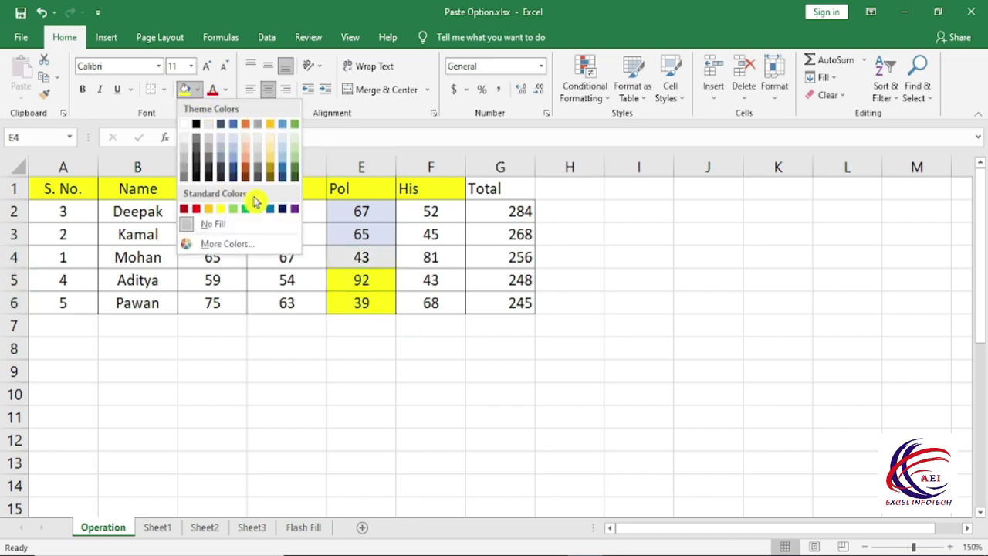
{"action": "left_click", "coordinate": [296, 207]}
{"action": "left_click", "coordinate": [449, 337]}
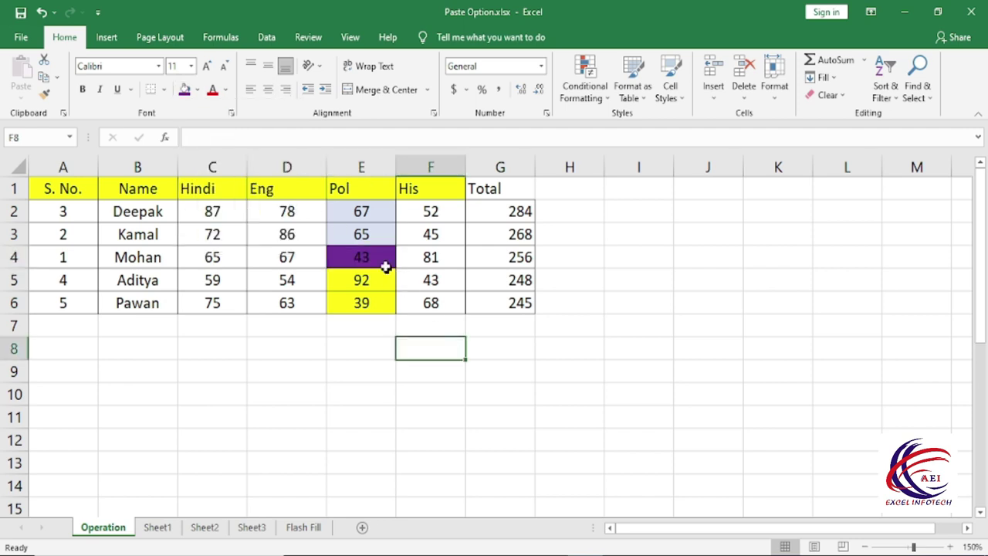
{"action": "left_click_drag", "start_coordinate": [375, 210], "coordinate": [361, 303]}
{"action": "left_click", "coordinate": [354, 179]}
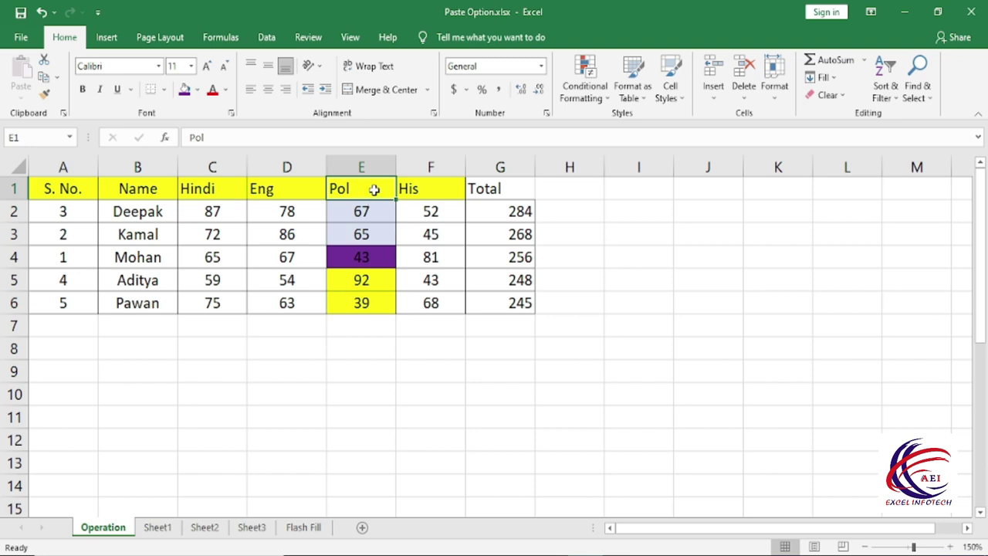
{"action": "left_click_drag", "start_coordinate": [356, 186], "coordinate": [359, 302]}
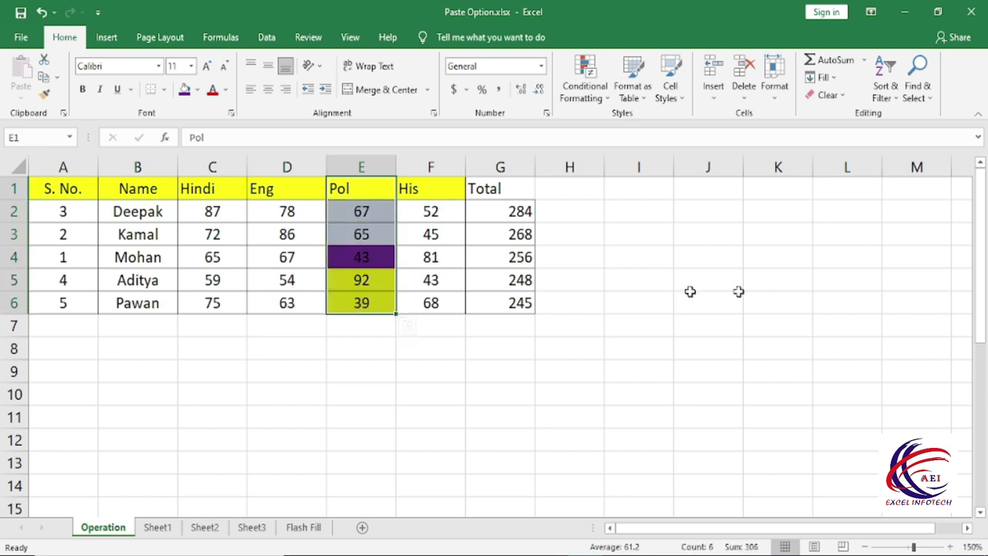
- Start a Custom Sort limited to the current Pol selection
{"action": "left_click", "coordinate": [885, 84]}
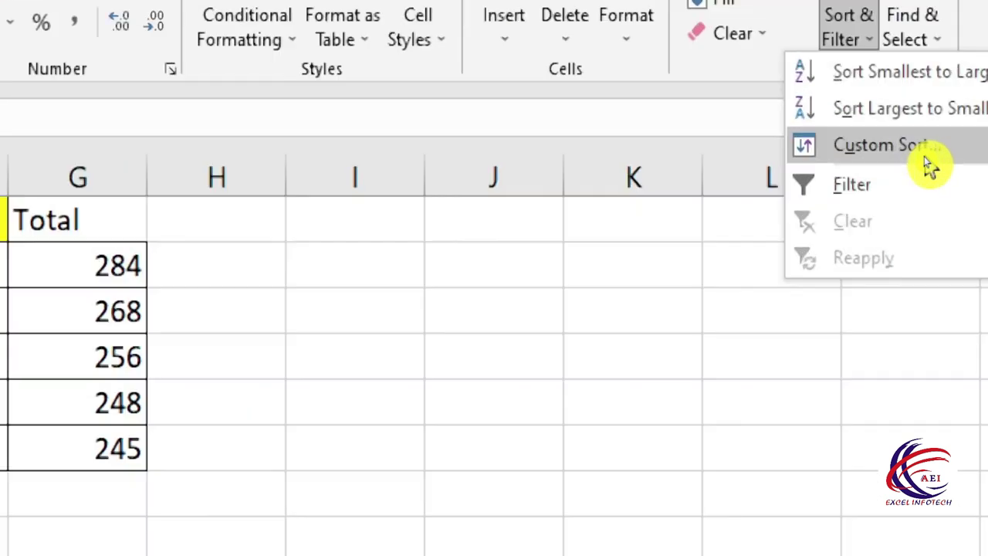
{"action": "left_click", "coordinate": [923, 147]}
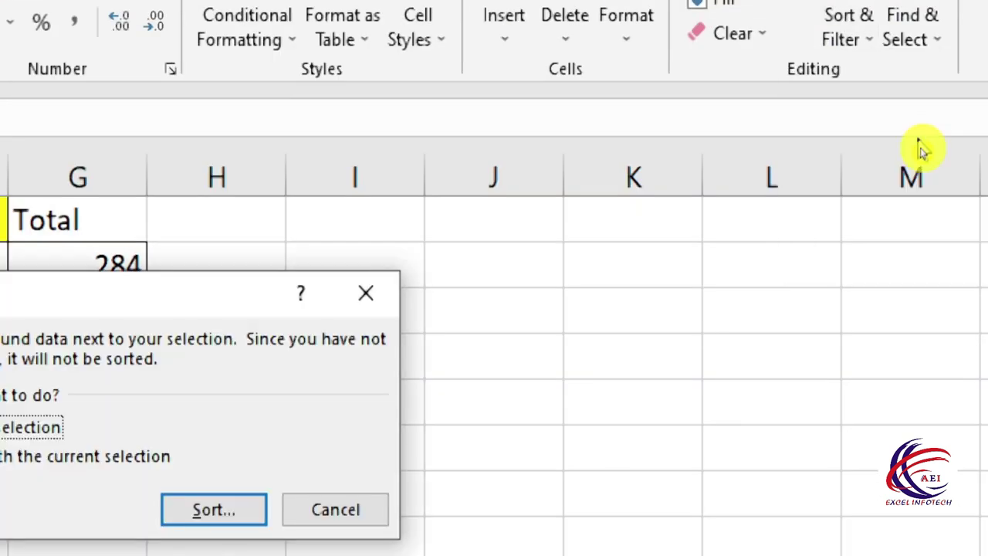
{"action": "left_click_drag", "start_coordinate": [224, 271], "coordinate": [382, 193]}
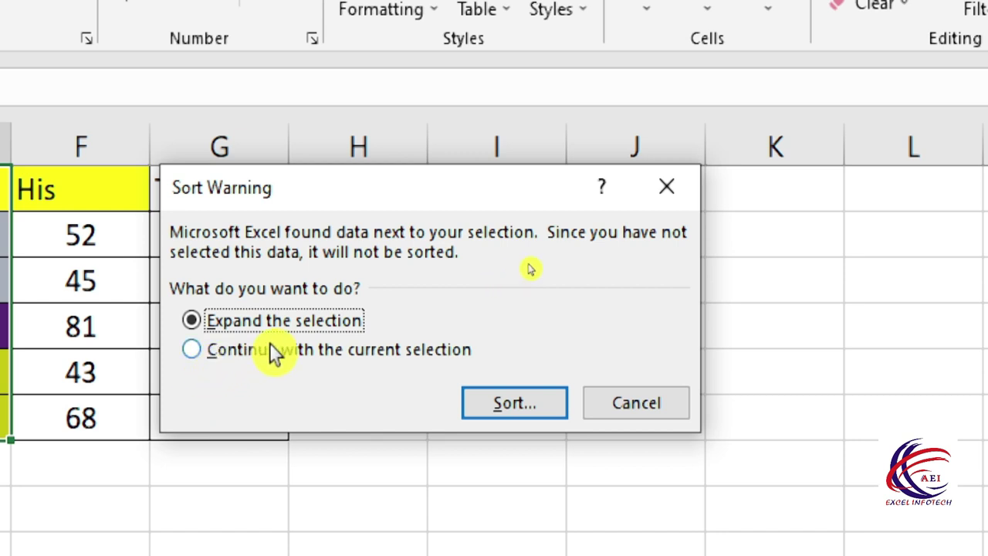
{"action": "left_click", "coordinate": [200, 352]}
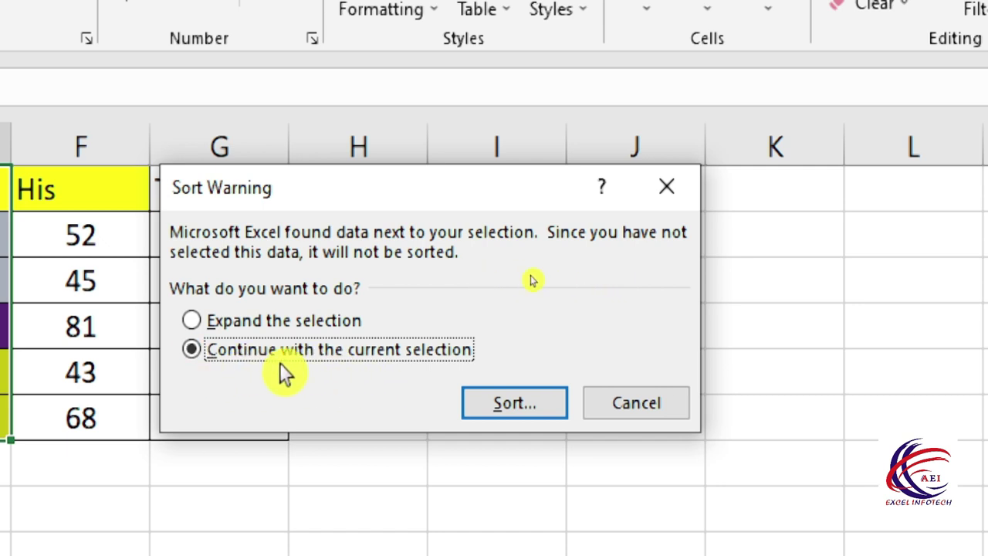
{"action": "left_click", "coordinate": [509, 402]}
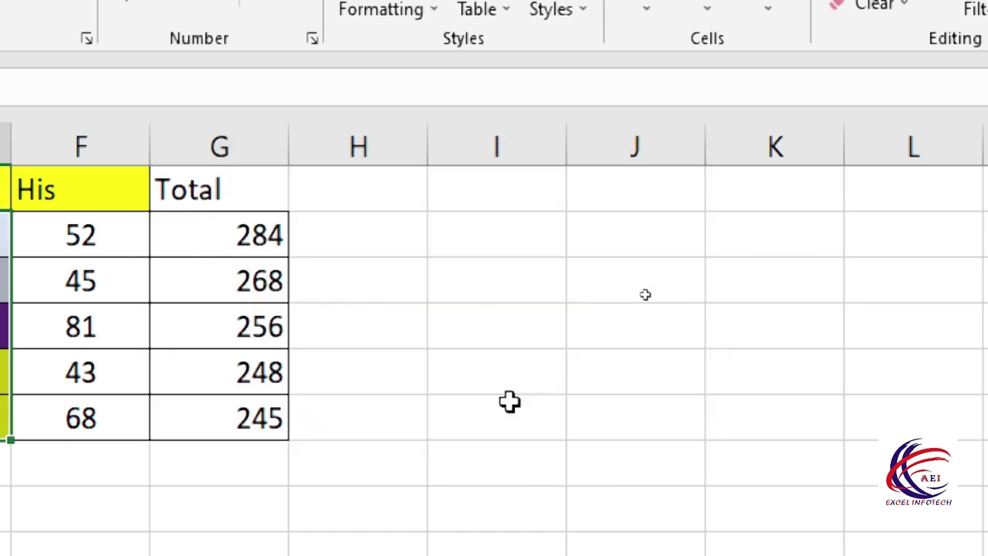
{"action": "left_click_drag", "start_coordinate": [381, 131], "coordinate": [401, 126]}
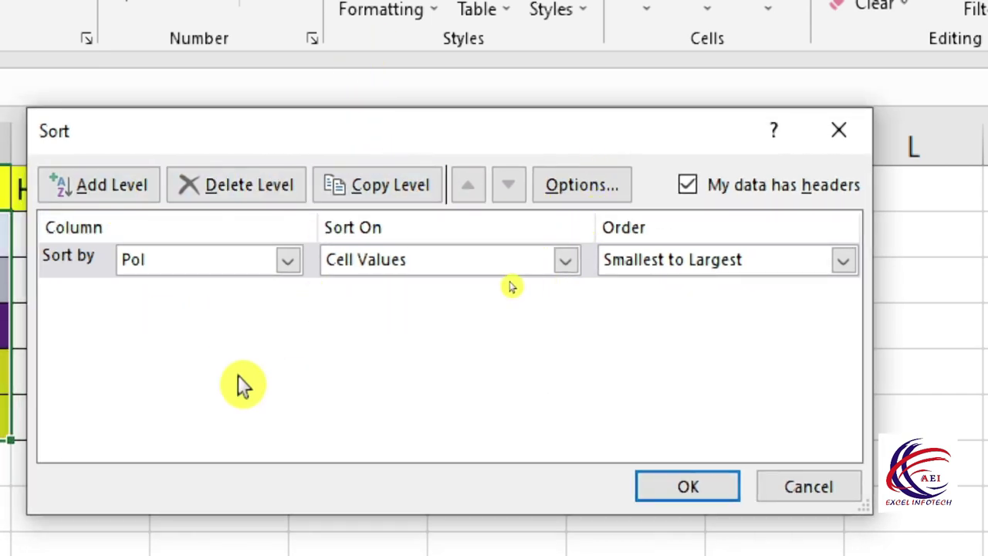
- Sort Pol on Cell Color with purple On Top
{"action": "left_click", "coordinate": [286, 260]}
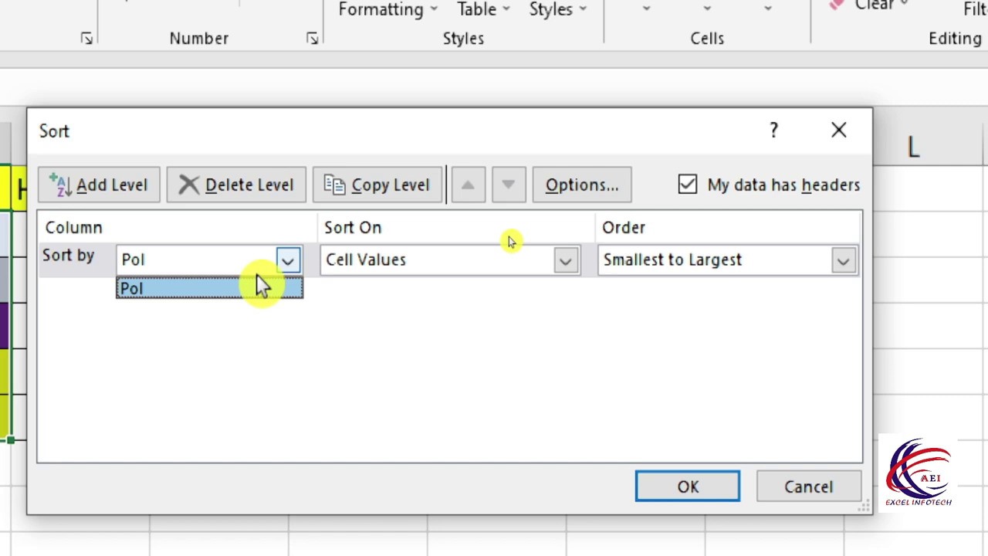
{"action": "left_click", "coordinate": [177, 280]}
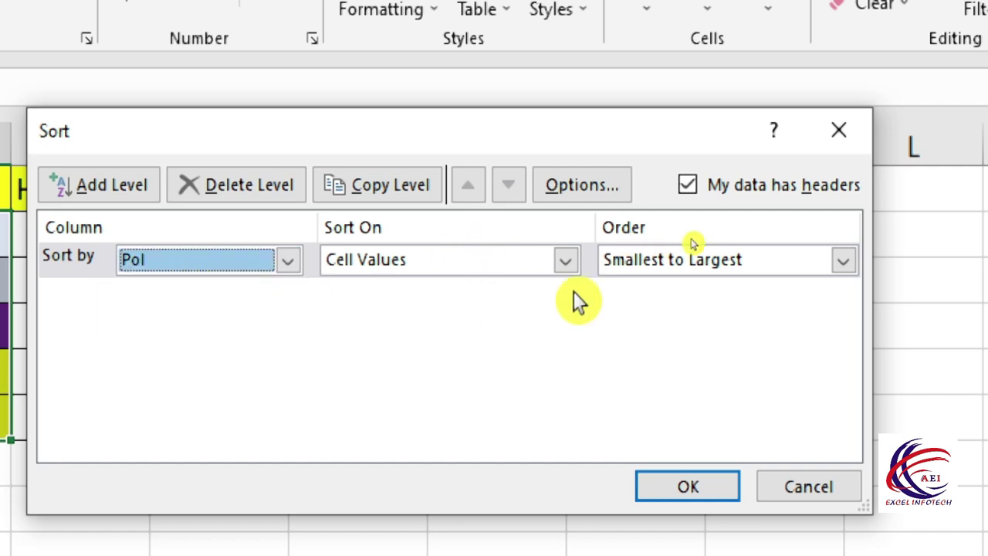
{"action": "left_click", "coordinate": [564, 259]}
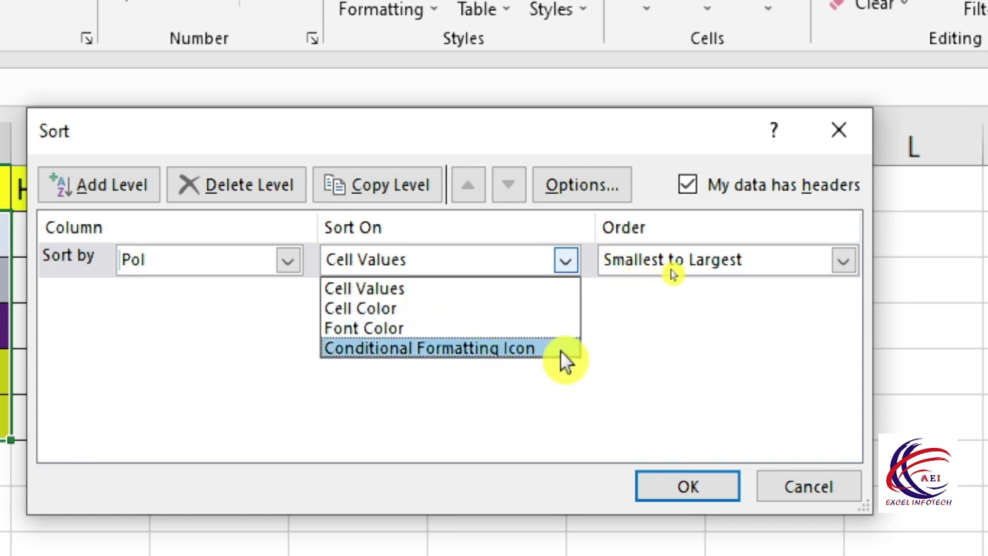
{"action": "left_click", "coordinate": [417, 309]}
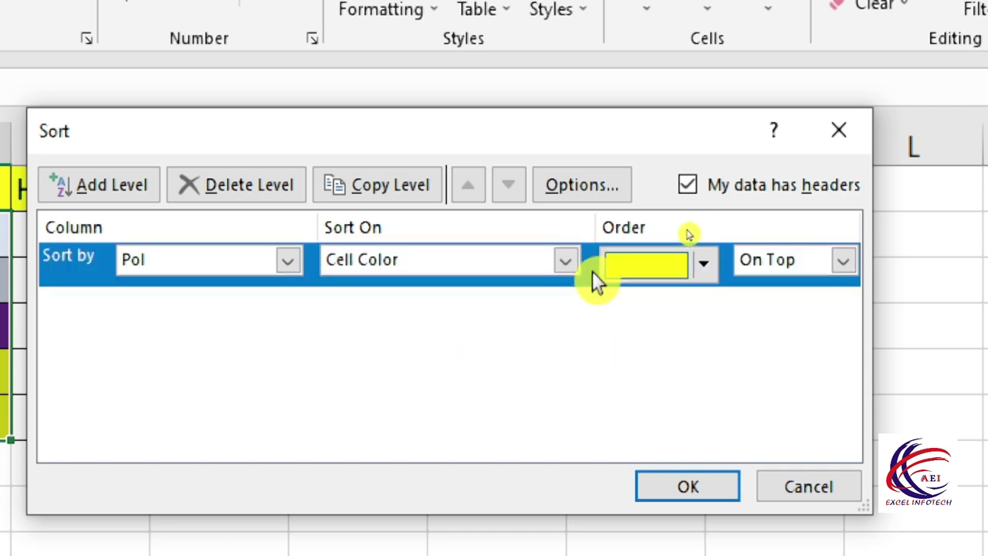
{"action": "left_click", "coordinate": [703, 262]}
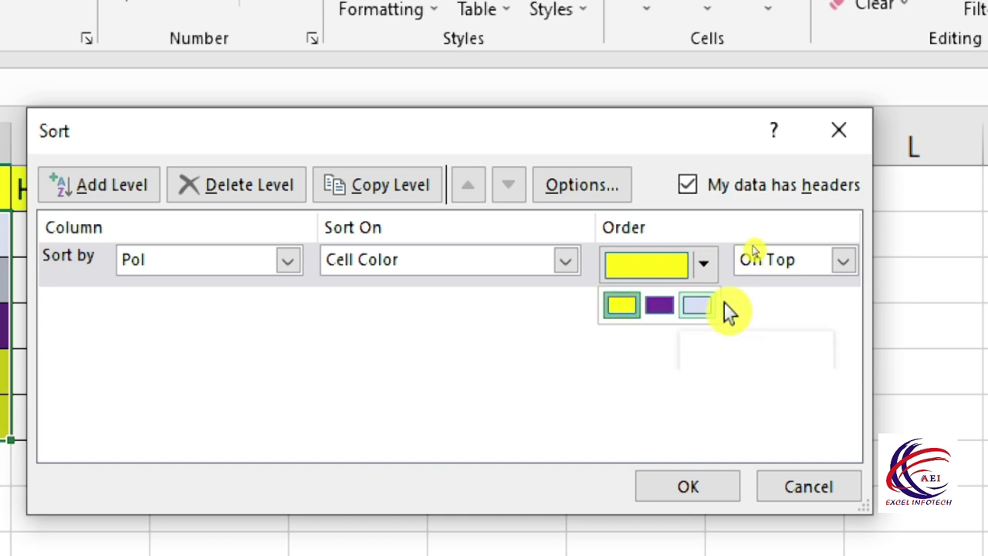
{"action": "left_click", "coordinate": [663, 306]}
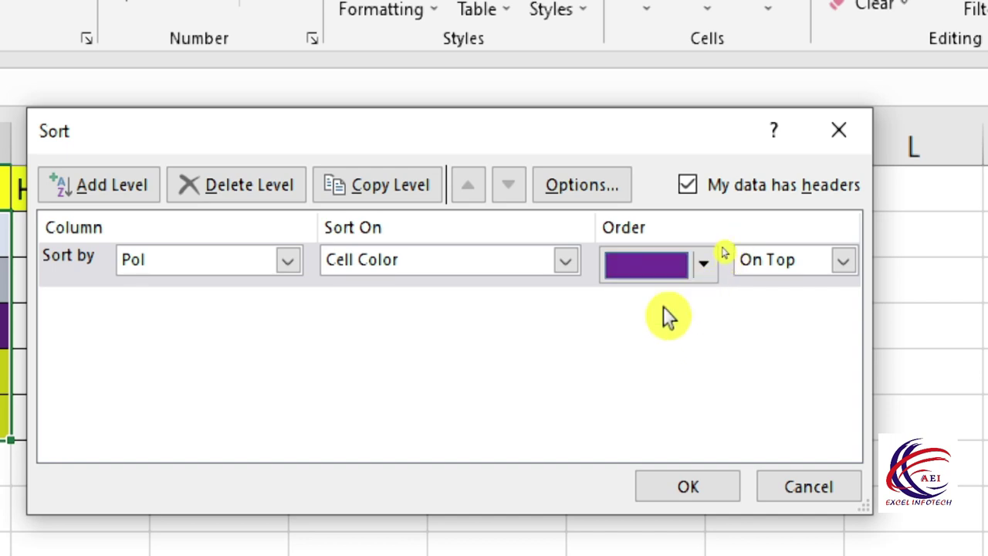
{"action": "left_click", "coordinate": [843, 261]}
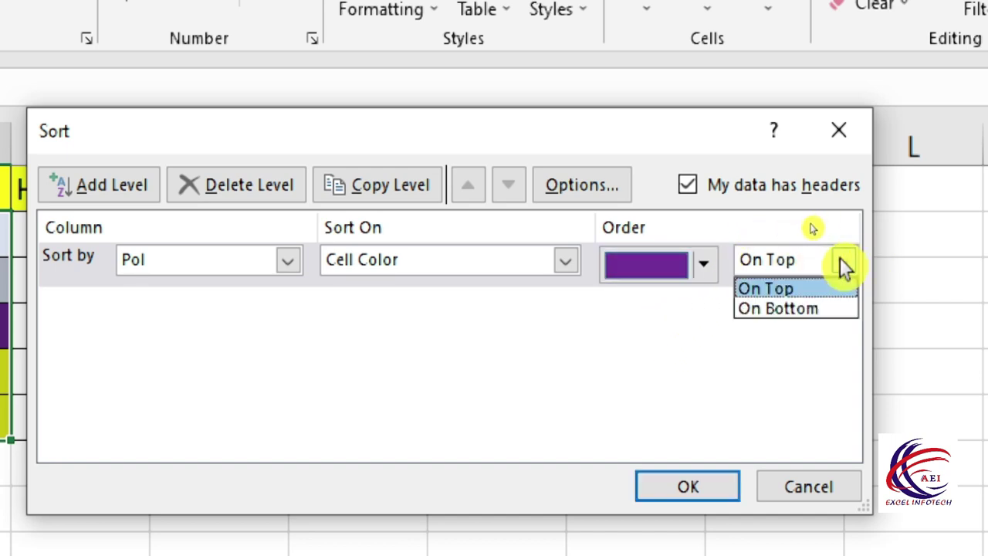
{"action": "left_click", "coordinate": [776, 292]}
{"action": "left_click", "coordinate": [684, 495]}
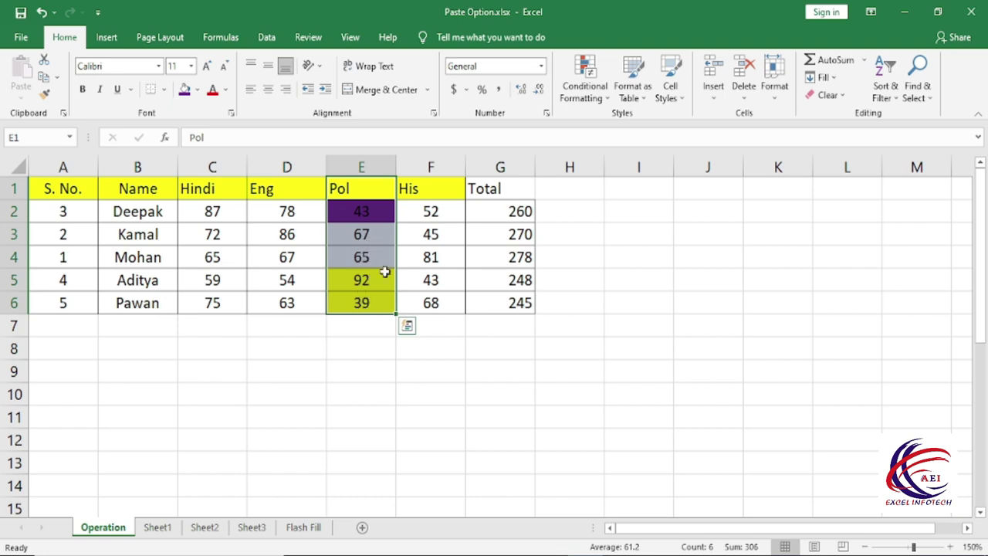
- Start another Custom Sort on the current Pol selection only
{"action": "key", "text": "Escape"}
{"action": "left_click", "coordinate": [883, 91]}
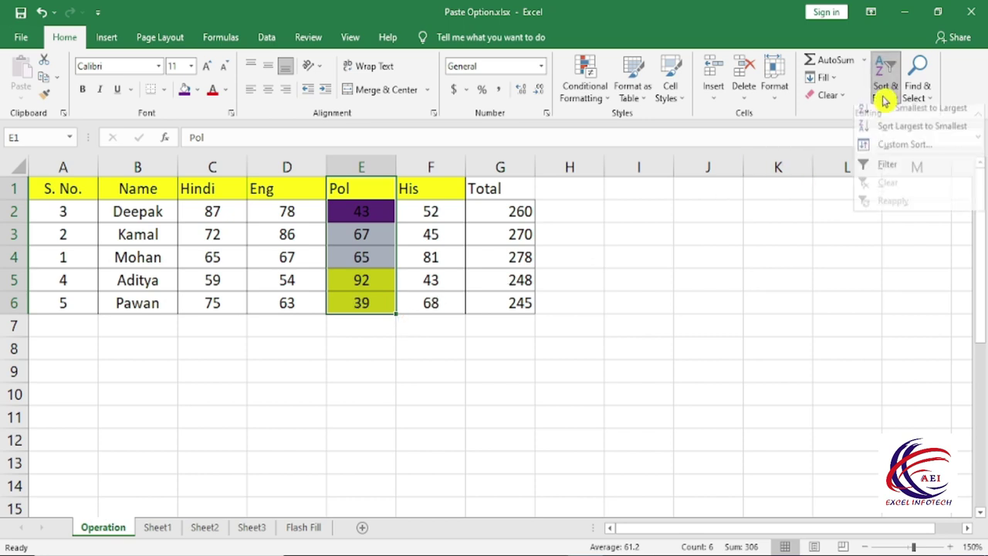
{"action": "left_click", "coordinate": [893, 151]}
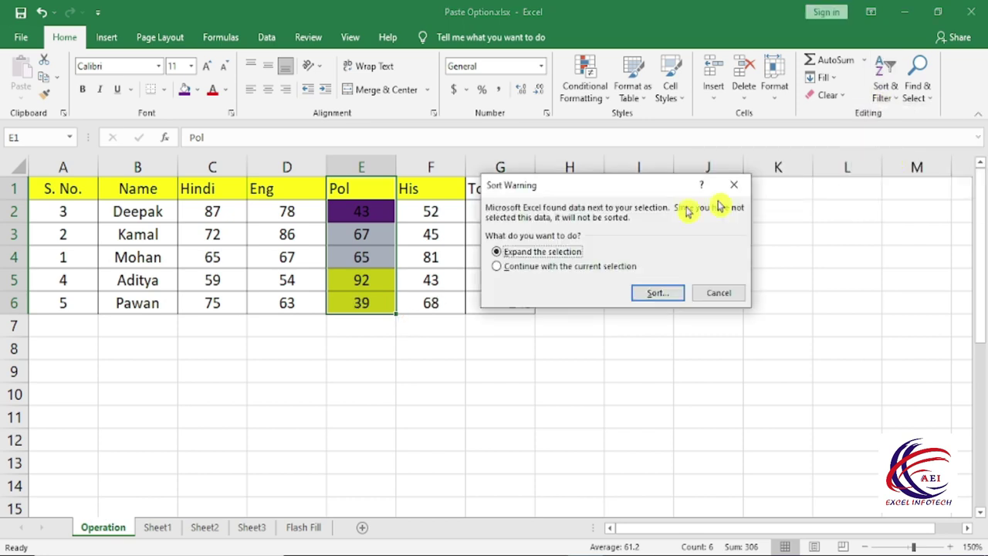
{"action": "left_click", "coordinate": [532, 269]}
{"action": "left_click", "coordinate": [657, 293]}
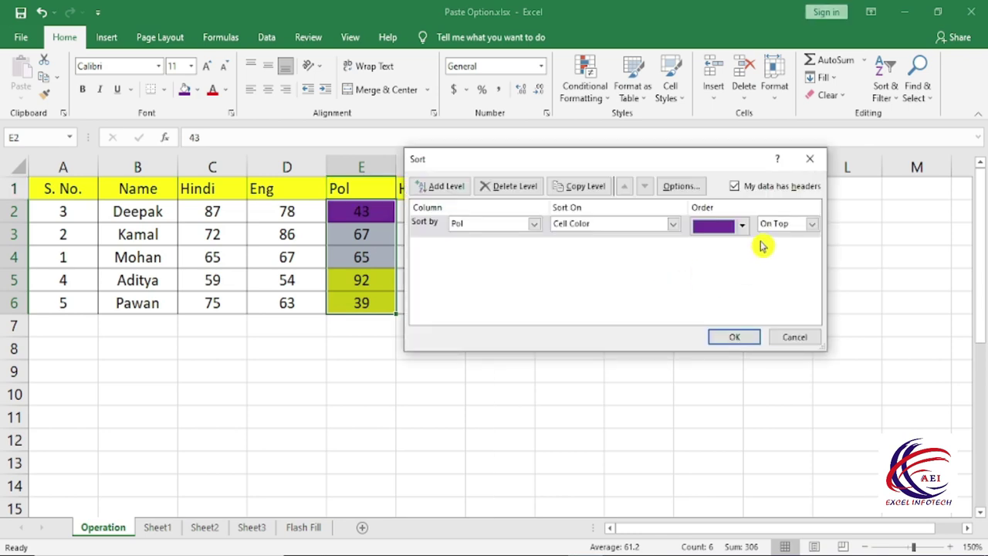
- Re-sort Pol by Cell Color with light blue On Bottom
{"action": "left_click", "coordinate": [748, 231]}
{"action": "left_click", "coordinate": [743, 227]}
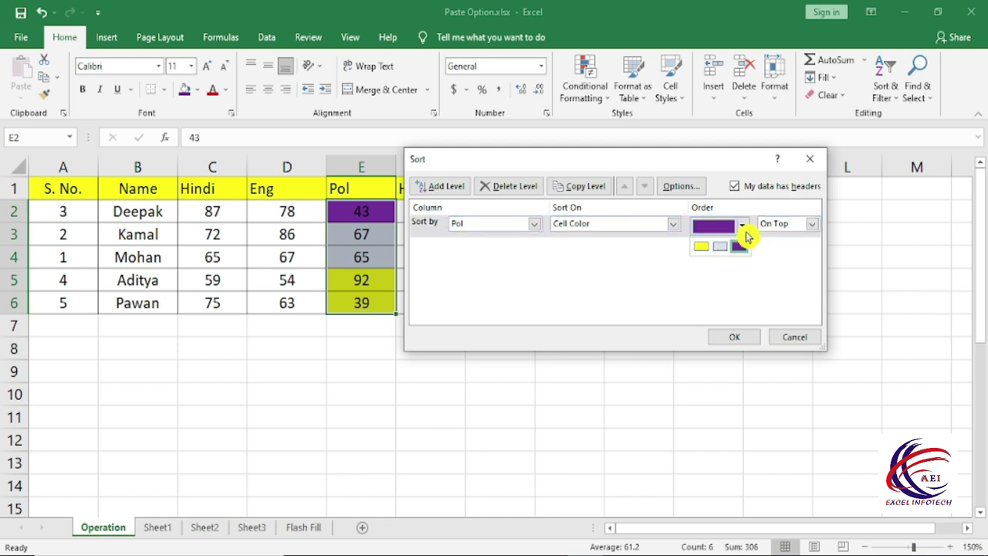
{"action": "left_click", "coordinate": [721, 248]}
{"action": "left_click", "coordinate": [811, 224]}
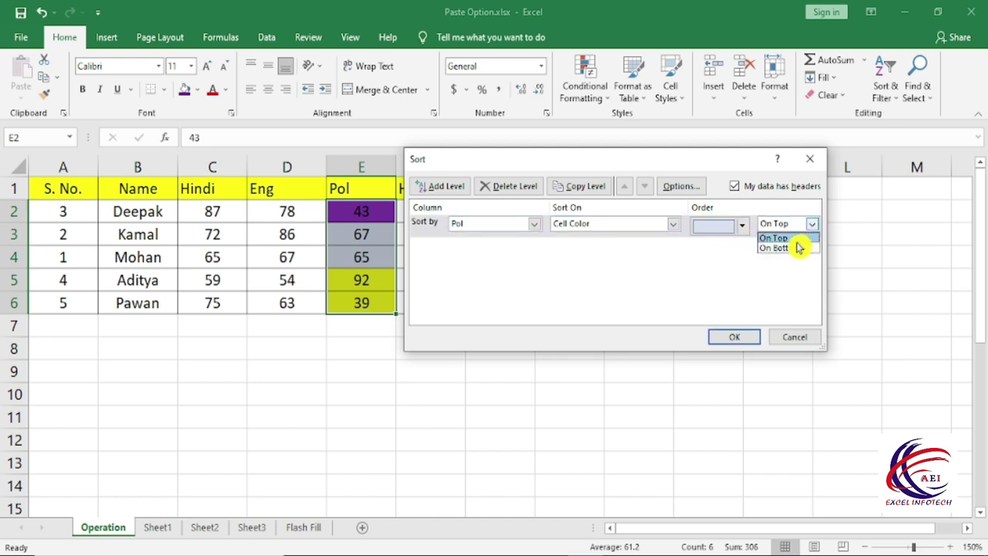
{"action": "left_click", "coordinate": [794, 249]}
{"action": "left_click", "coordinate": [734, 335]}
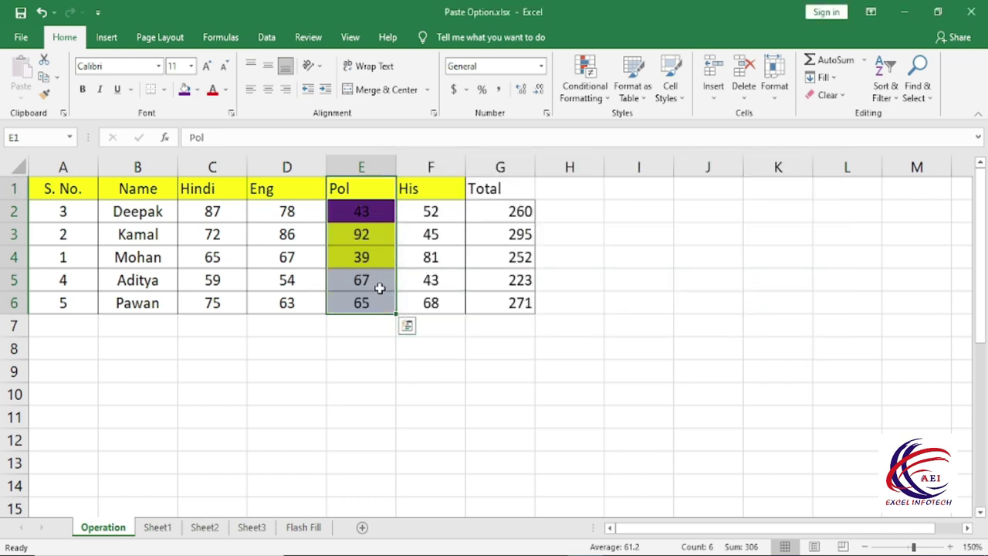
{"action": "left_click", "coordinate": [884, 92]}
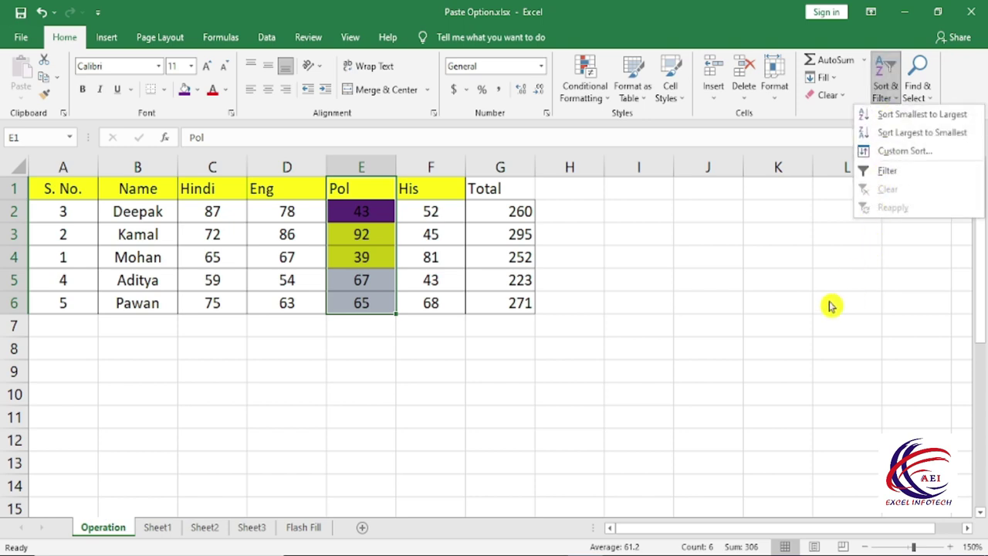
- Search for 78 with Find, locating it in the first Eng score cell
{"action": "left_click", "coordinate": [793, 239]}
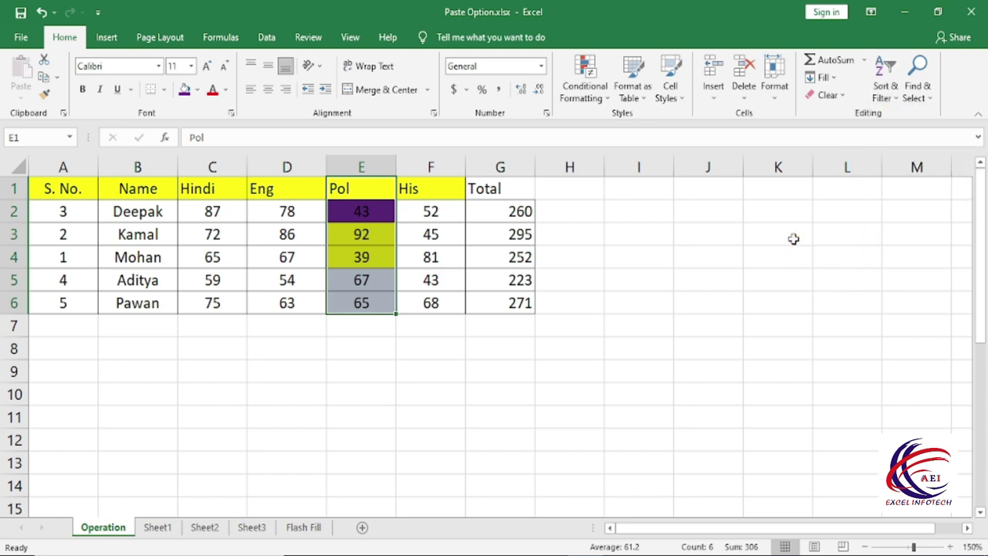
{"action": "left_click", "coordinate": [919, 91]}
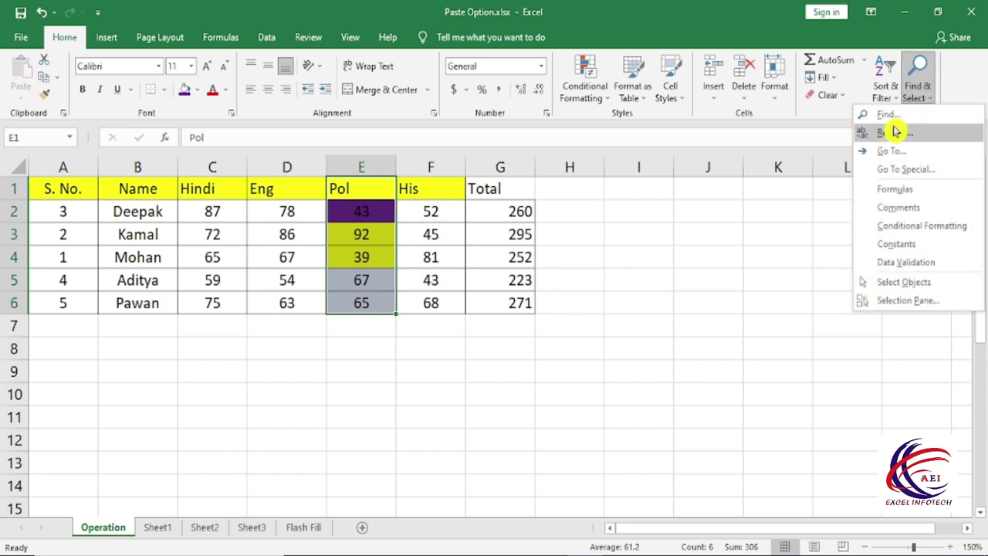
{"action": "left_click", "coordinate": [886, 245]}
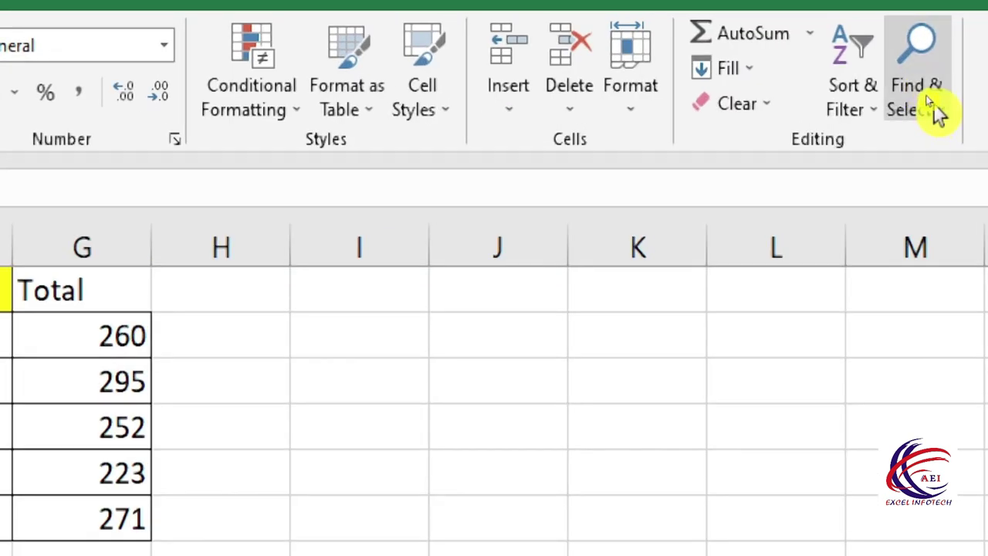
{"action": "left_click", "coordinate": [938, 108]}
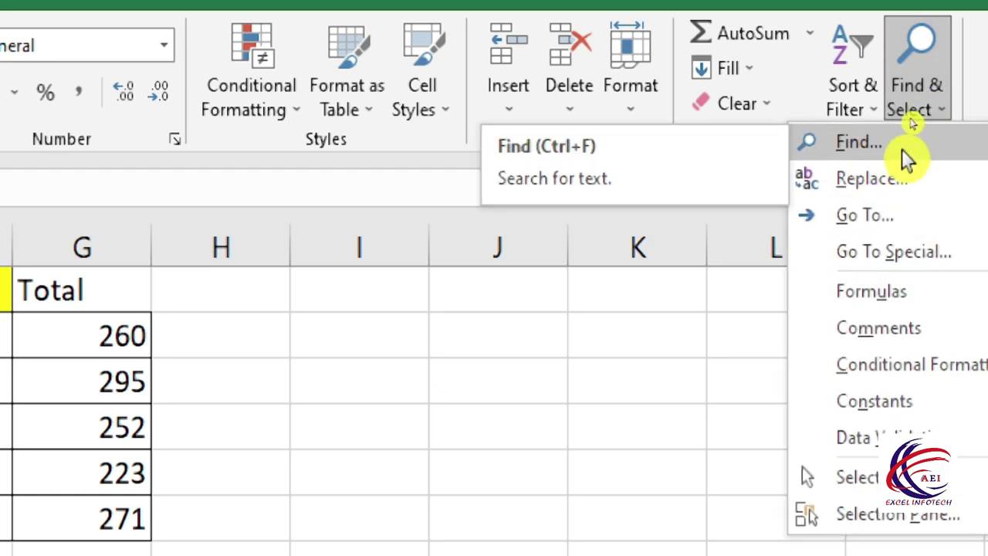
{"action": "left_click", "coordinate": [498, 456]}
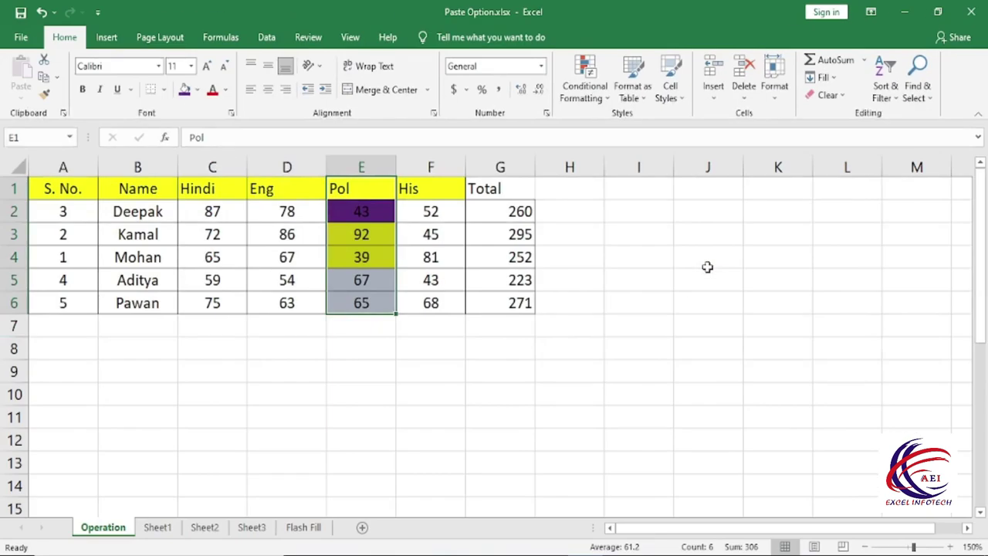
{"action": "left_click", "coordinate": [725, 284]}
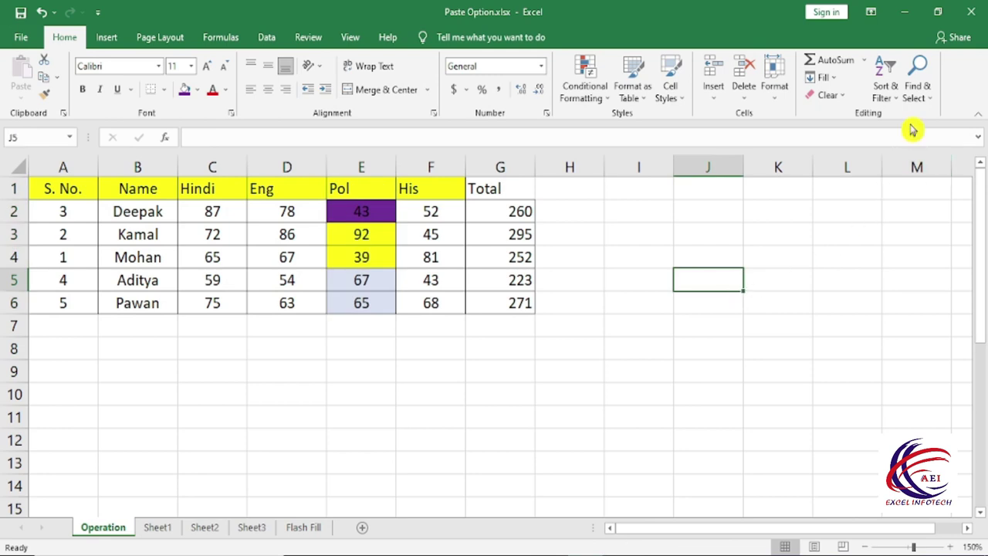
{"action": "left_click", "coordinate": [925, 99]}
{"action": "left_click", "coordinate": [894, 120]}
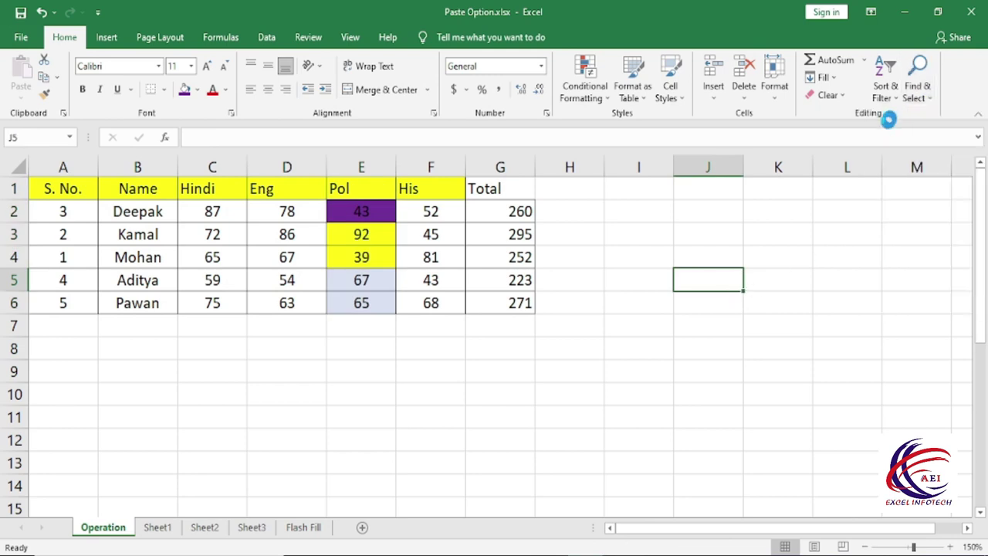
{"action": "left_click_drag", "start_coordinate": [628, 219], "coordinate": [559, 327]}
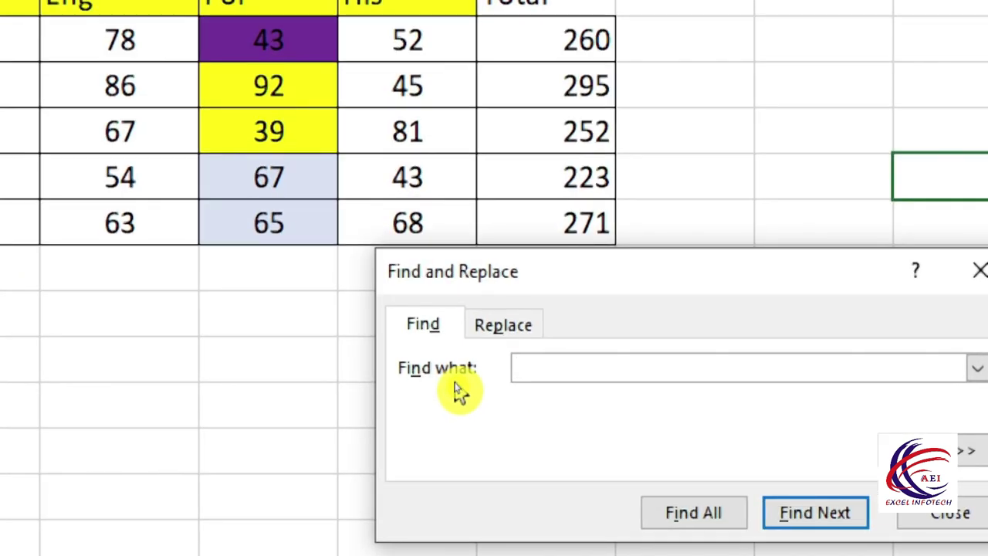
{"action": "mouse_move", "coordinate": [531, 283]}
{"action": "left_mouse_down"}
{"action": "mouse_move", "coordinate": [515, 117]}
{"action": "mouse_move", "coordinate": [556, 144]}
{"action": "left_mouse_up"}
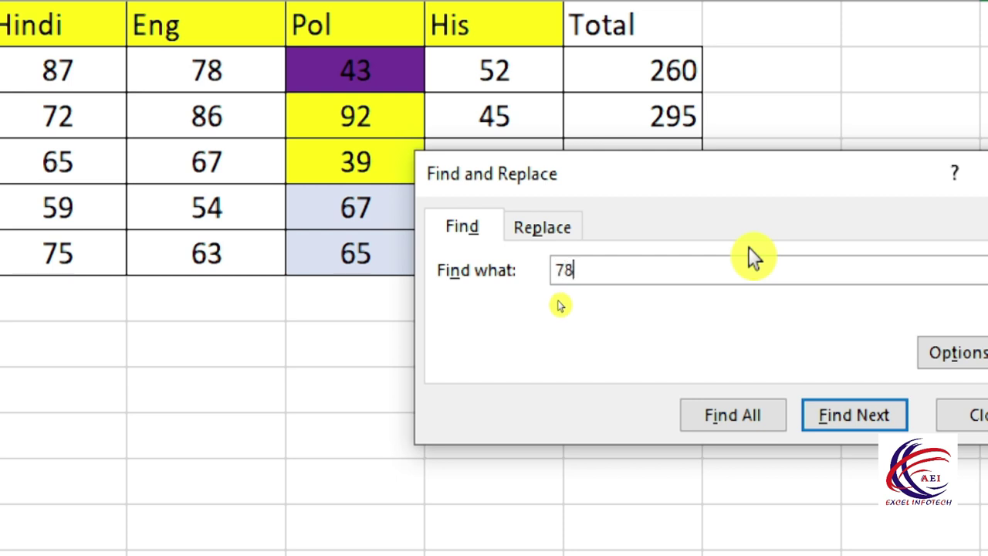
{"action": "left_click", "coordinate": [867, 425]}
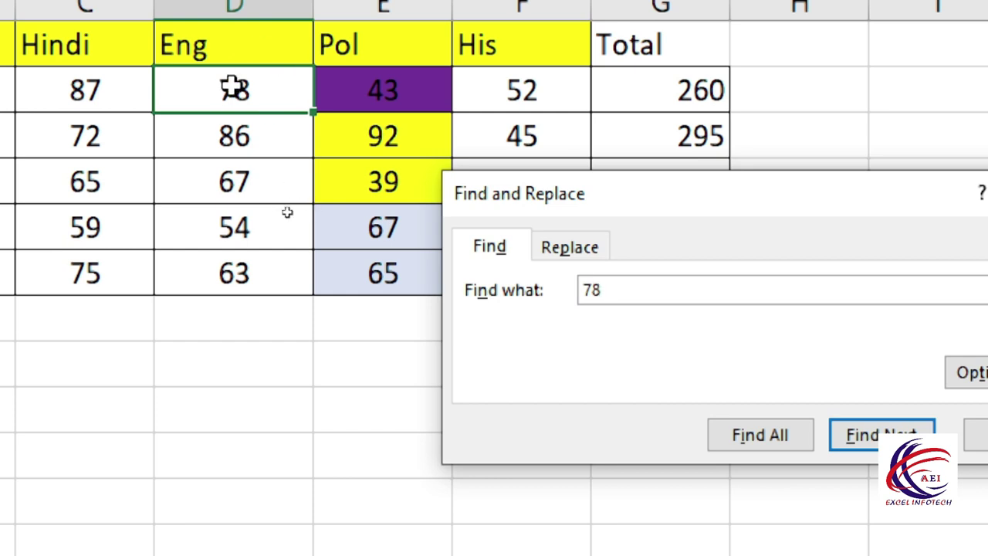
- Replace the found Eng score 78 with 58
{"action": "left_click", "coordinate": [547, 257]}
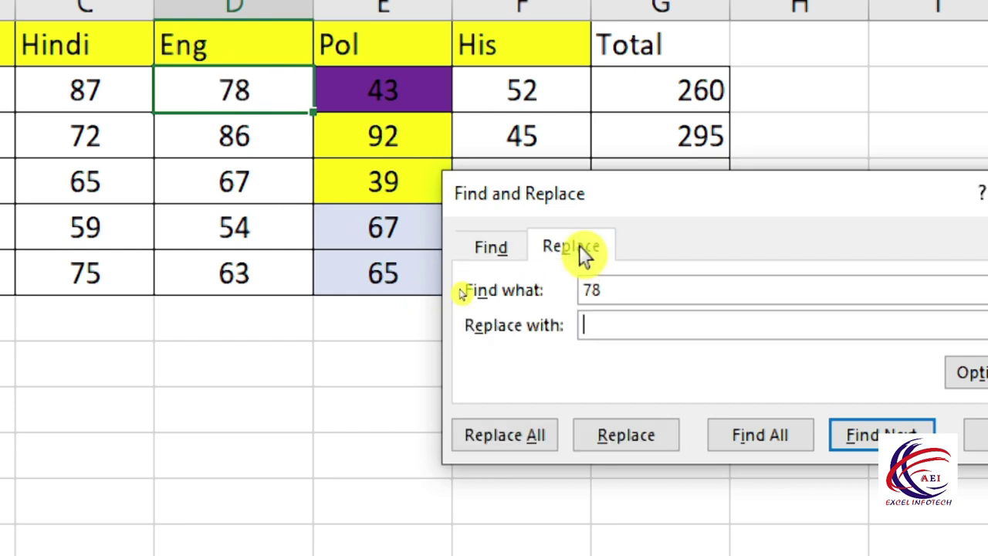
{"action": "type", "text": "58"}
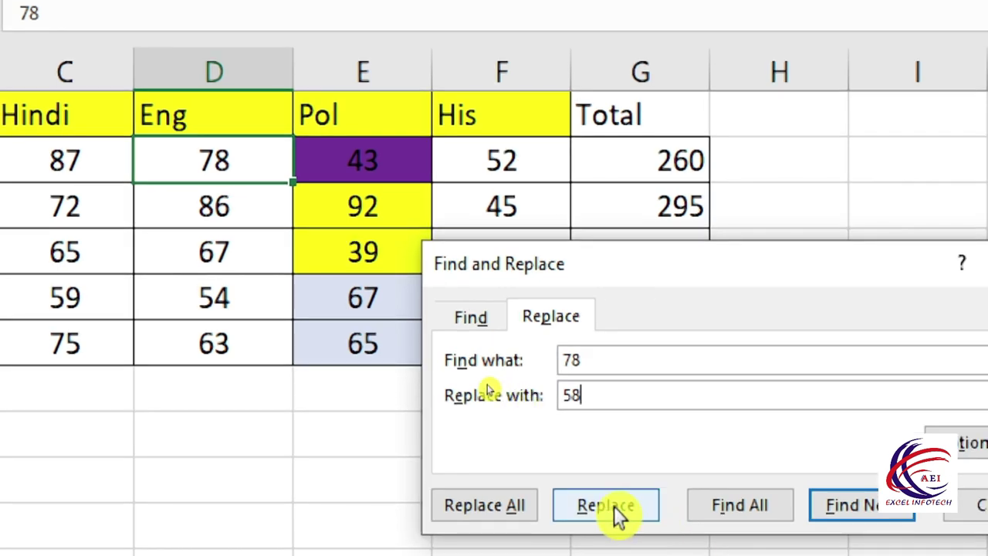
{"action": "left_click", "coordinate": [612, 504]}
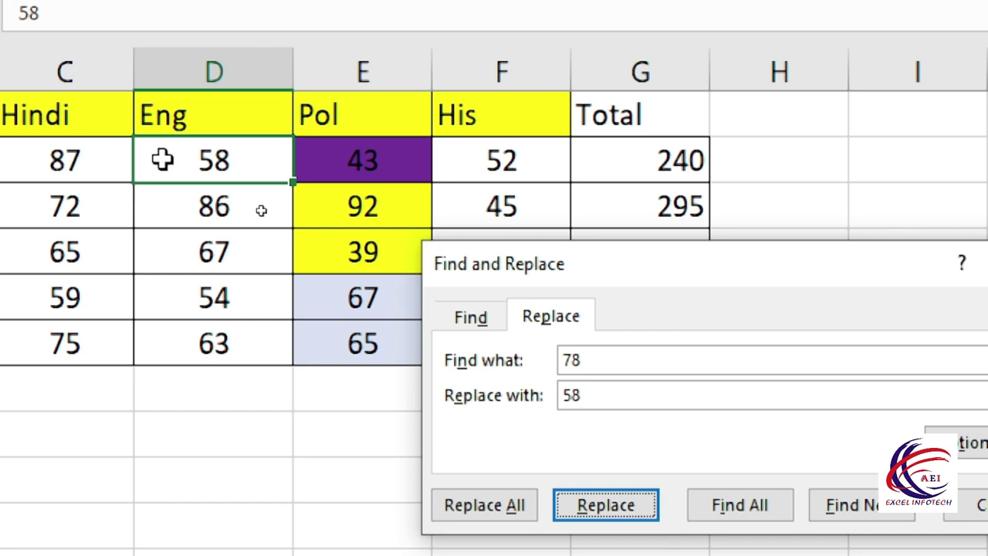
- Search again to confirm no 78 remains in the table
{"action": "left_click_drag", "start_coordinate": [644, 267], "coordinate": [436, 155]}
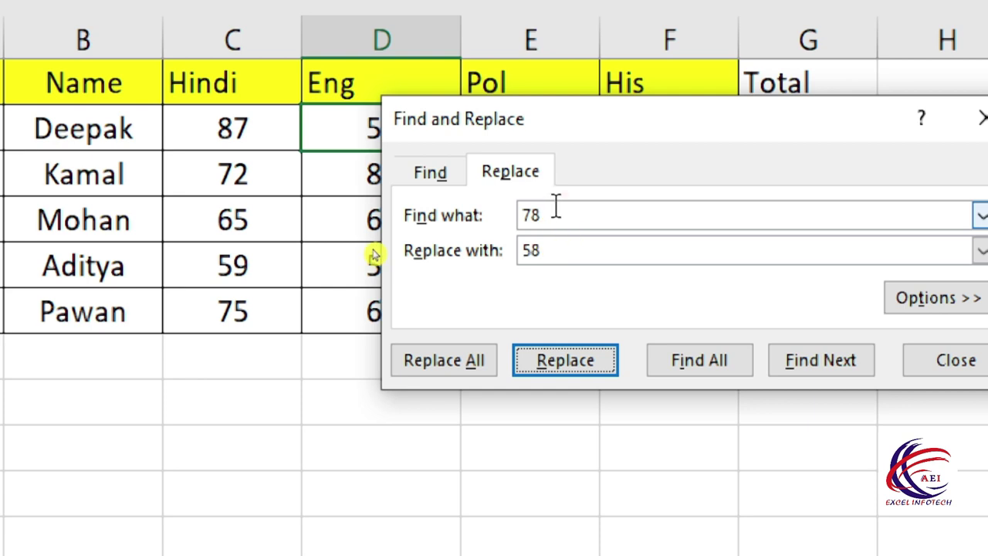
{"action": "left_click_drag", "start_coordinate": [556, 208], "coordinate": [497, 209]}
{"action": "left_click_drag", "start_coordinate": [575, 247], "coordinate": [513, 248]}
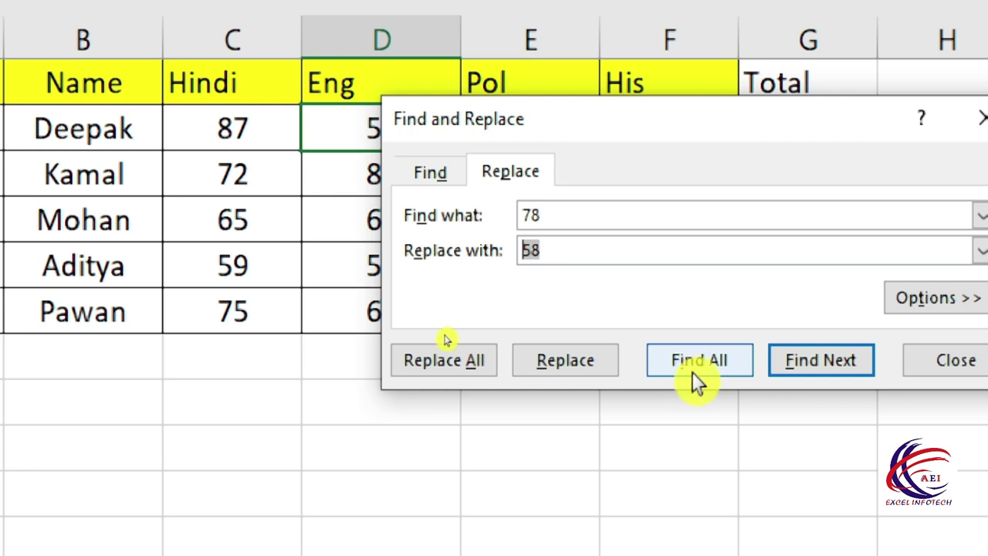
{"action": "left_click", "coordinate": [824, 367]}
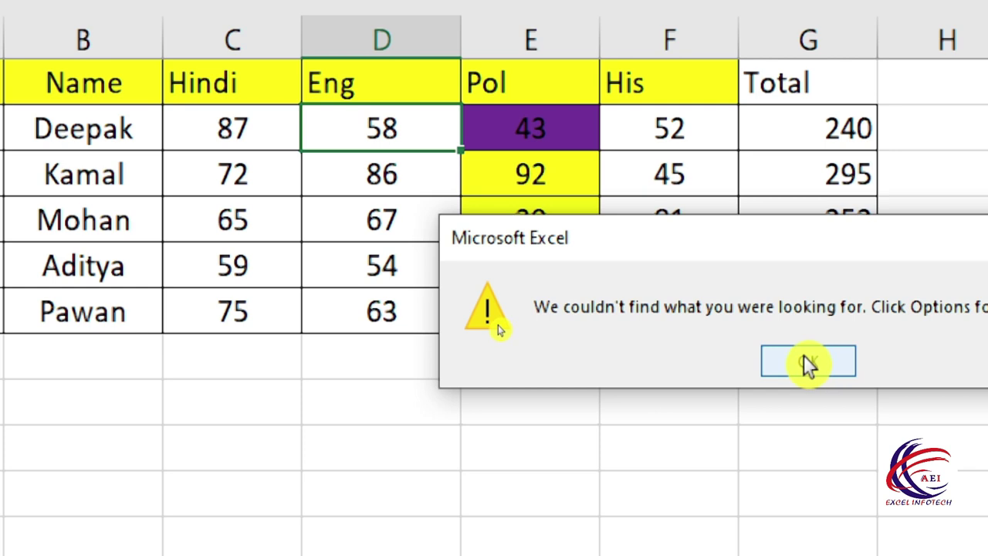
{"action": "left_click", "coordinate": [806, 361]}
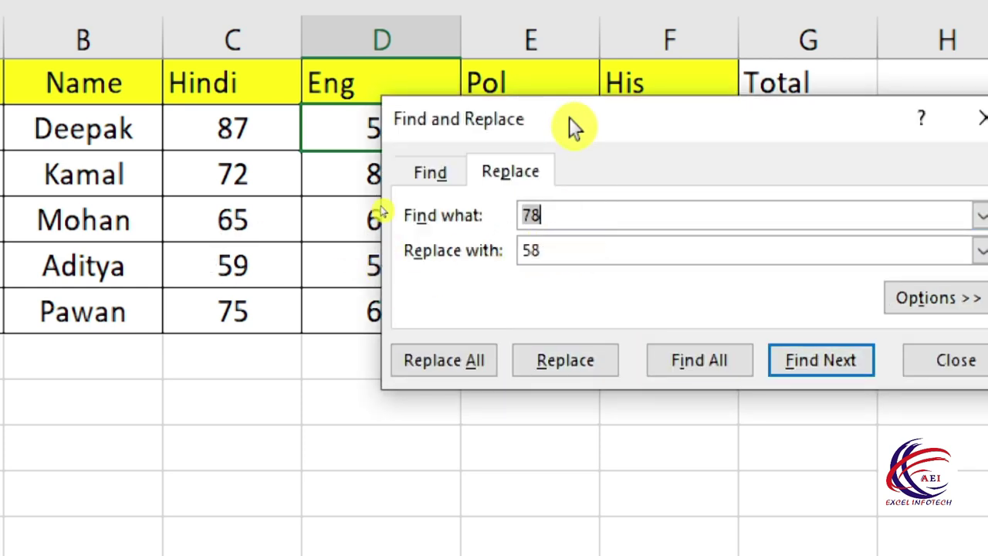
{"action": "left_click_drag", "start_coordinate": [568, 120], "coordinate": [397, 251]}
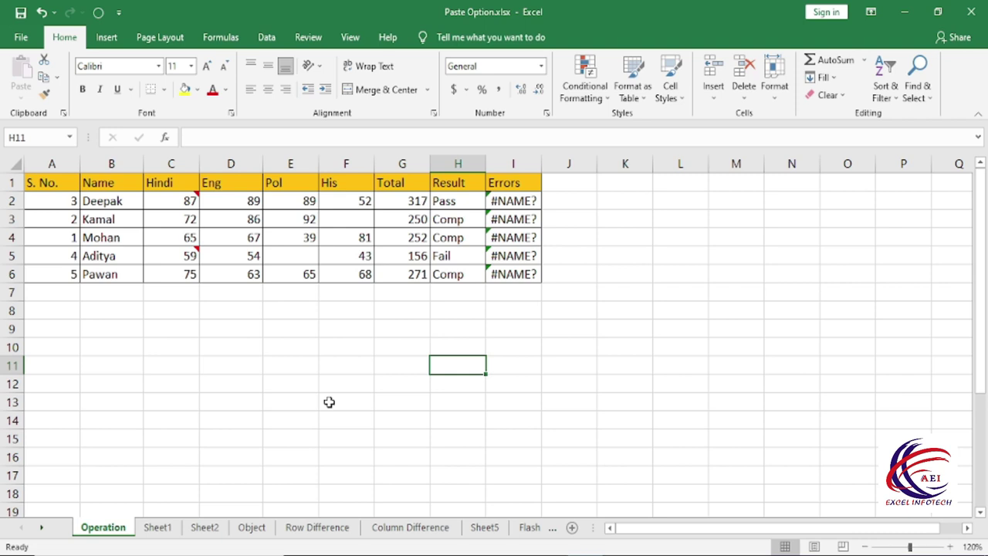
- Jump to cell E5 using Find & Select > Go To
{"action": "left_click", "coordinate": [917, 92]}
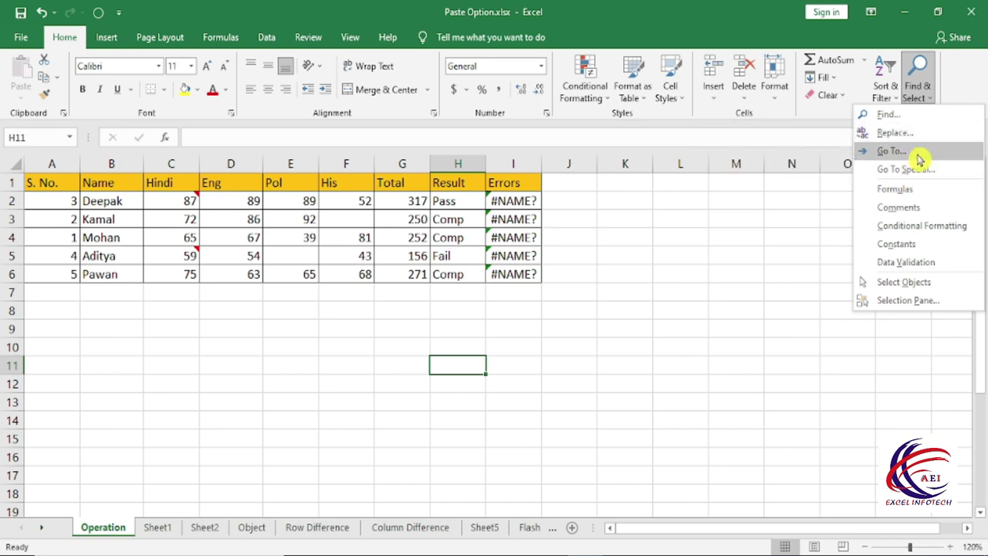
{"action": "left_click", "coordinate": [918, 154]}
{"action": "type", "text": "E5"}
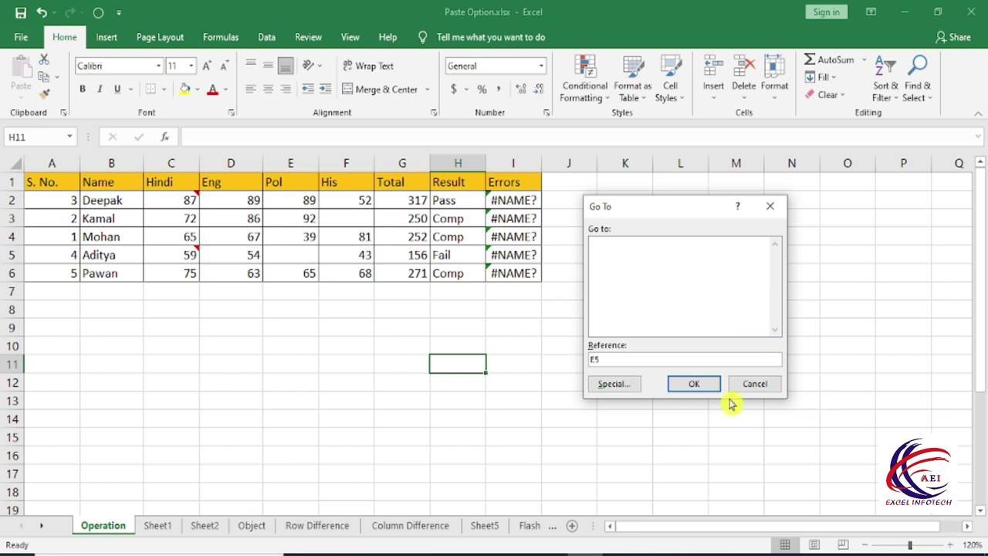
{"action": "left_click", "coordinate": [700, 385]}
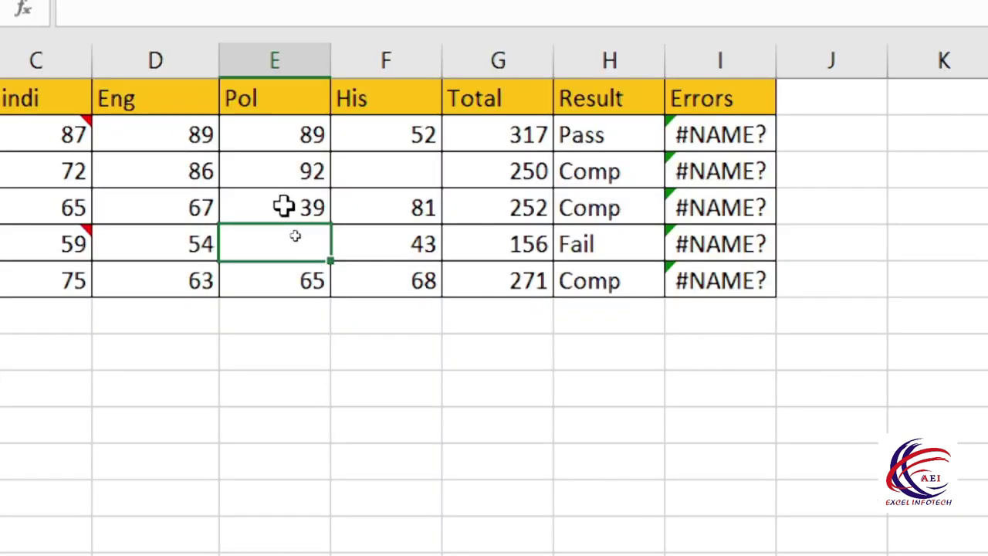
{"action": "left_click", "coordinate": [290, 345]}
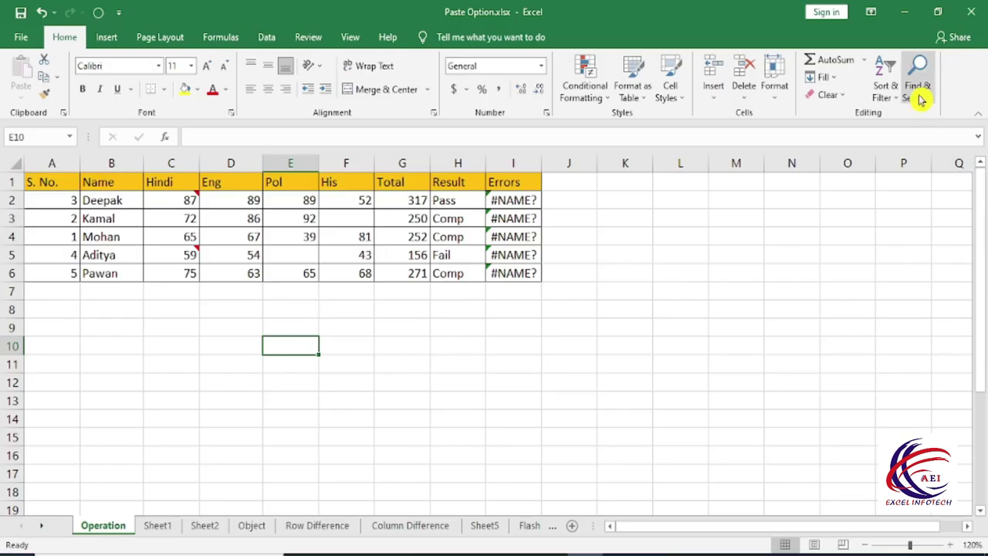
{"action": "left_click", "coordinate": [917, 85]}
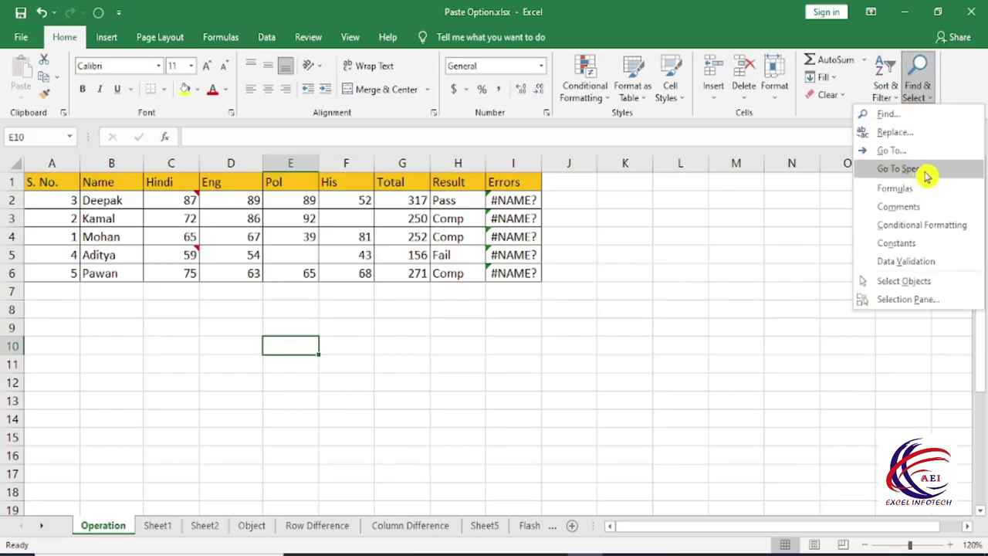
{"action": "left_click", "coordinate": [926, 170]}
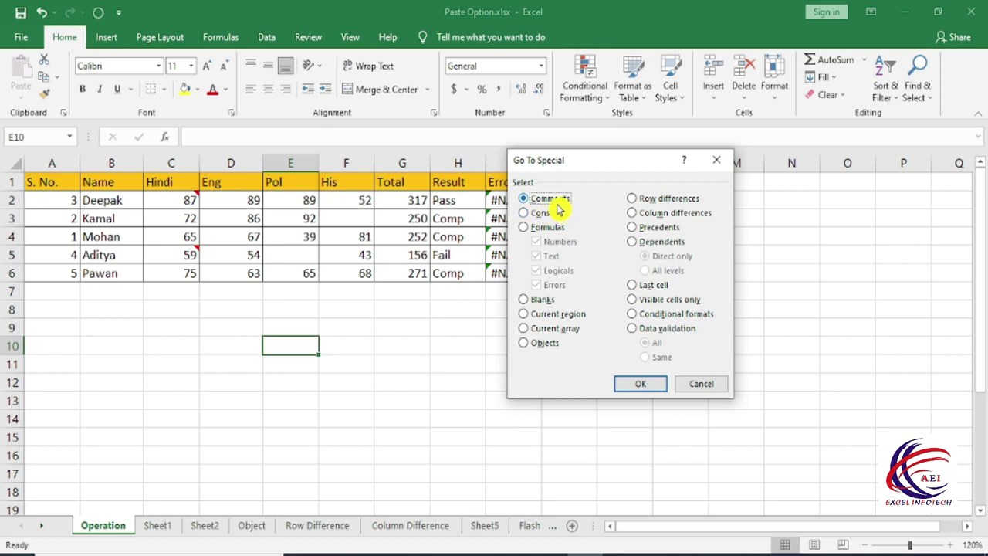
{"action": "key", "text": "Escape"}
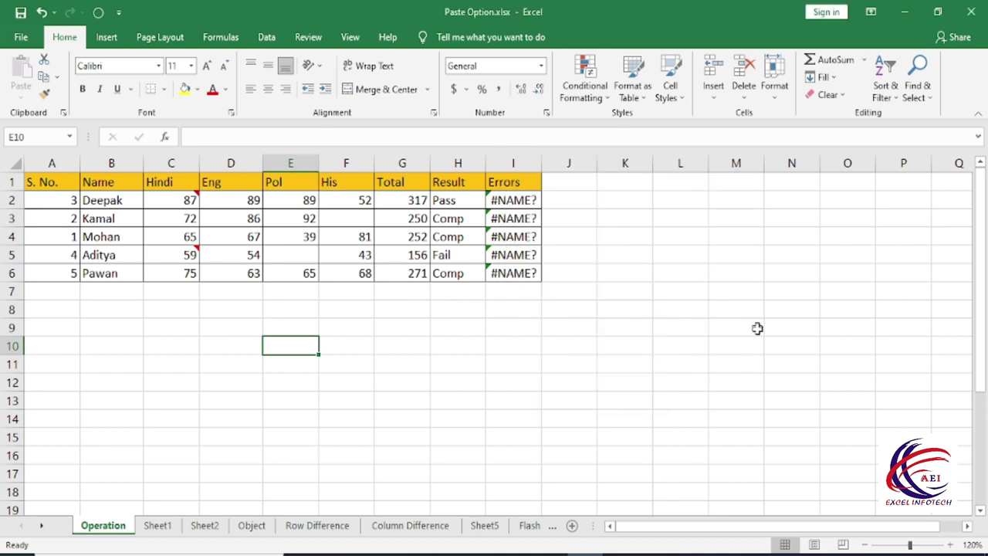
{"action": "key", "text": "ctrl+g"}
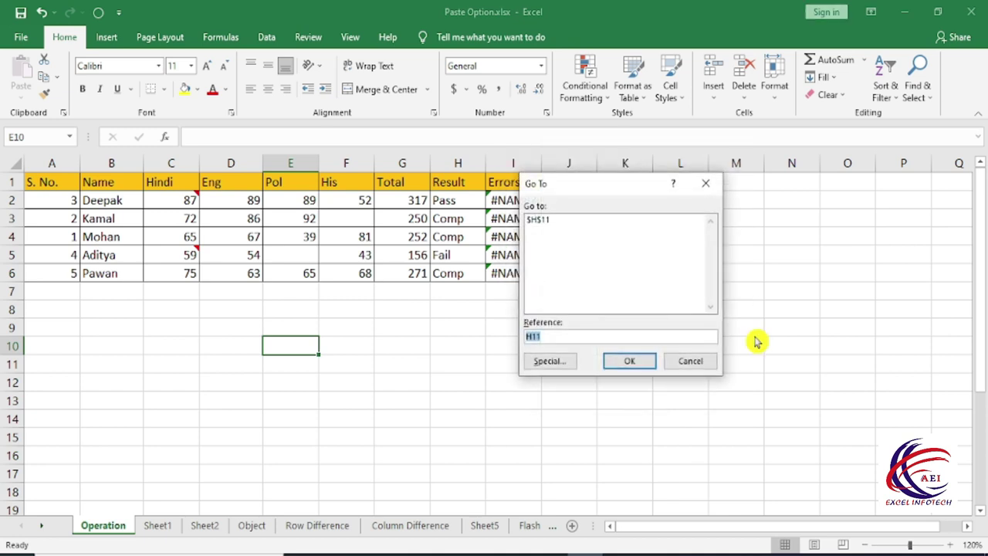
{"action": "left_click", "coordinate": [550, 361]}
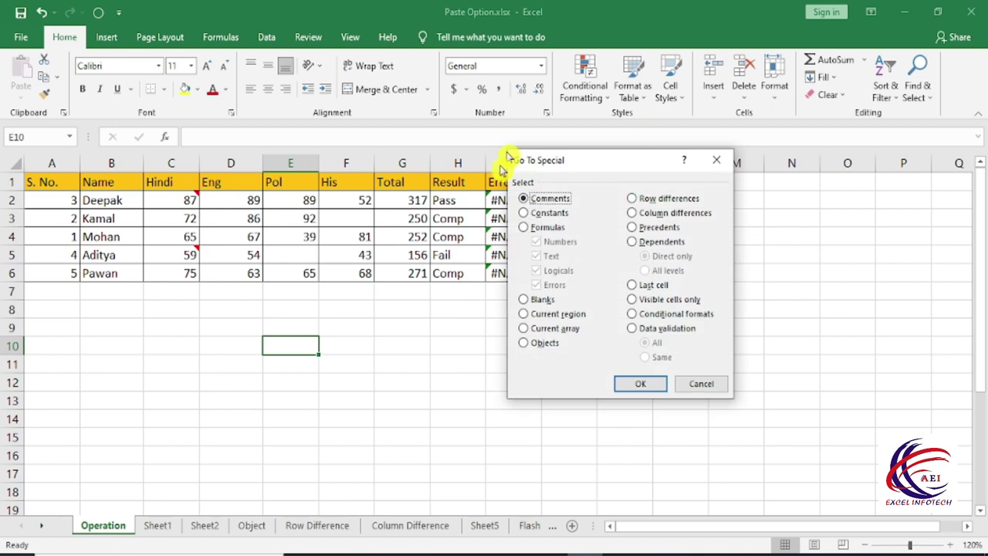
{"action": "key", "text": "Escape"}
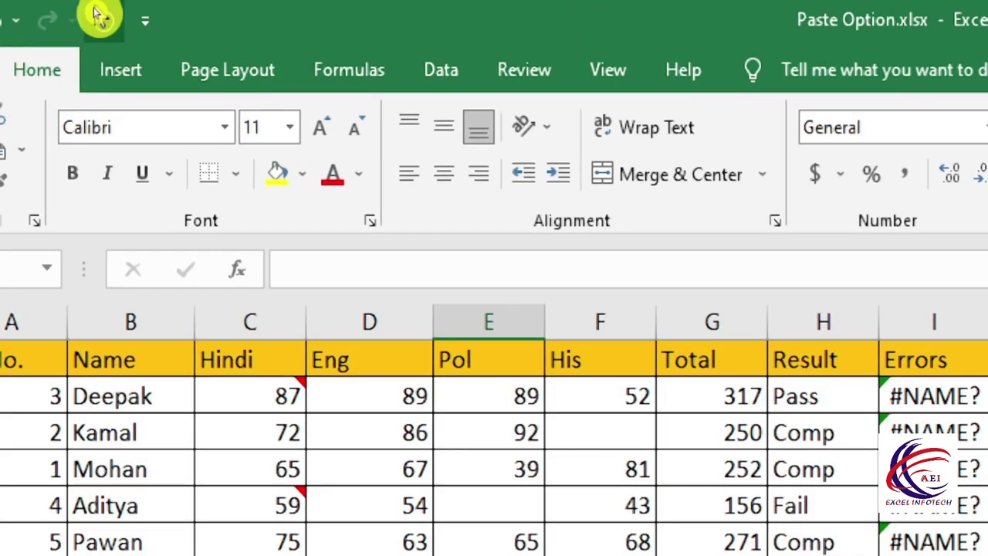
- Open the Quick Access Toolbar settings in Excel Options
{"action": "left_click", "coordinate": [102, 21]}
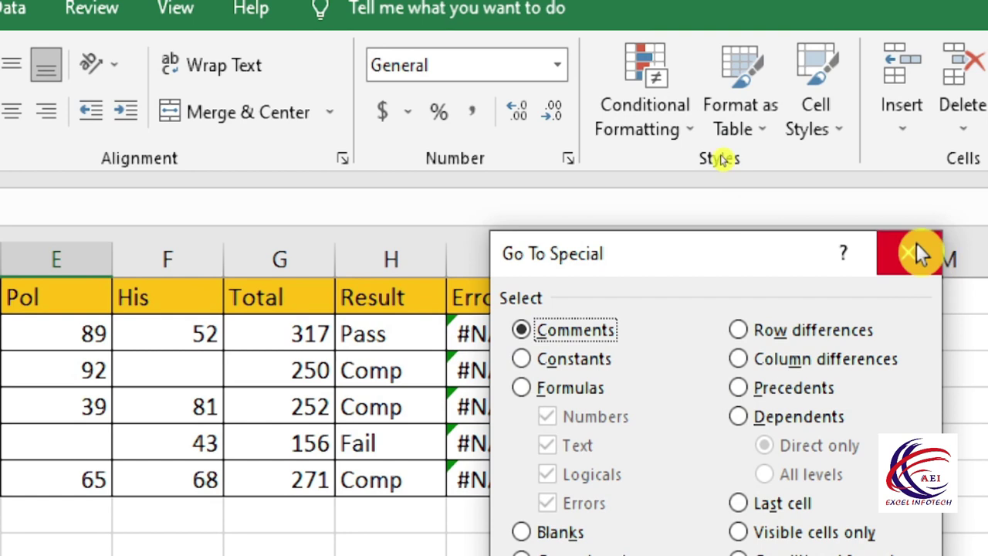
{"action": "left_click", "coordinate": [909, 253]}
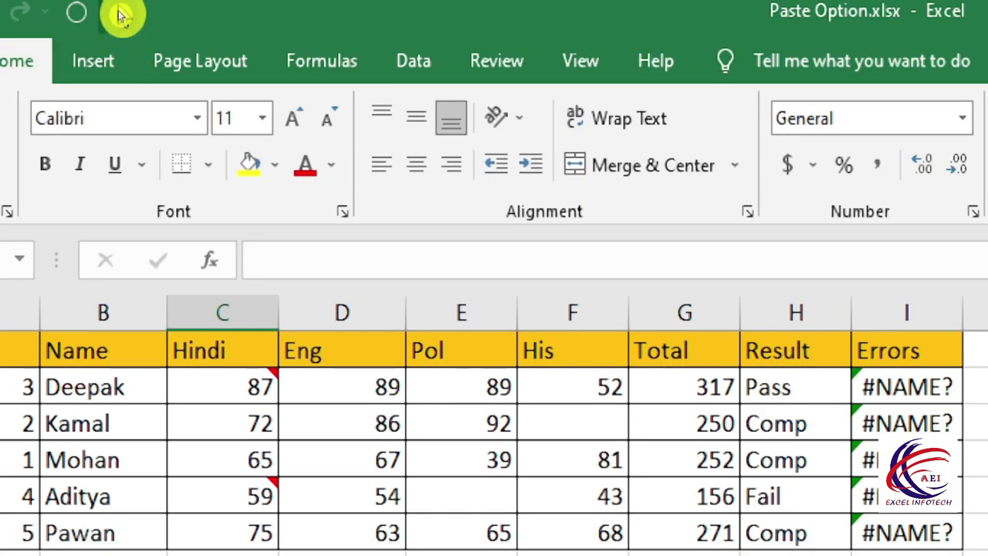
{"action": "left_click", "coordinate": [121, 15]}
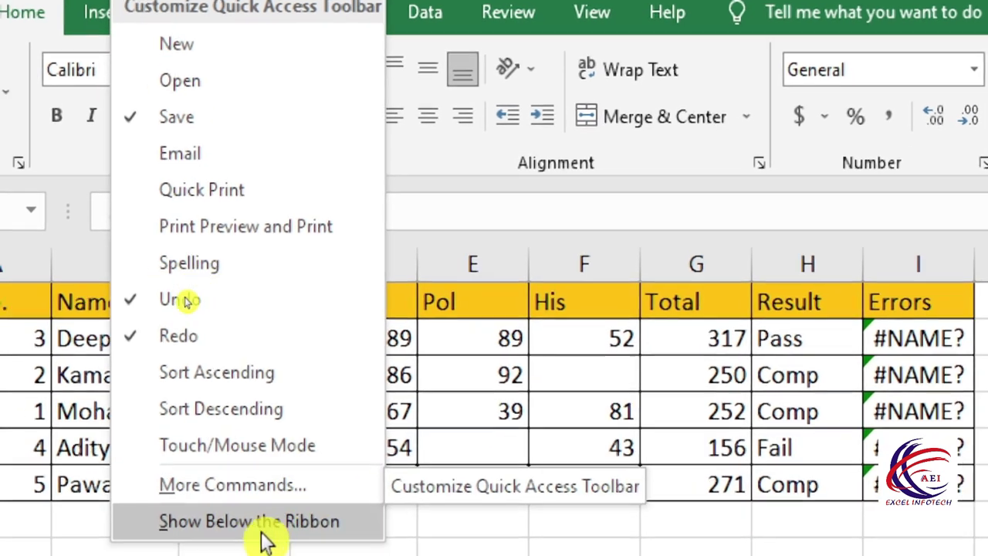
{"action": "left_click", "coordinate": [323, 483]}
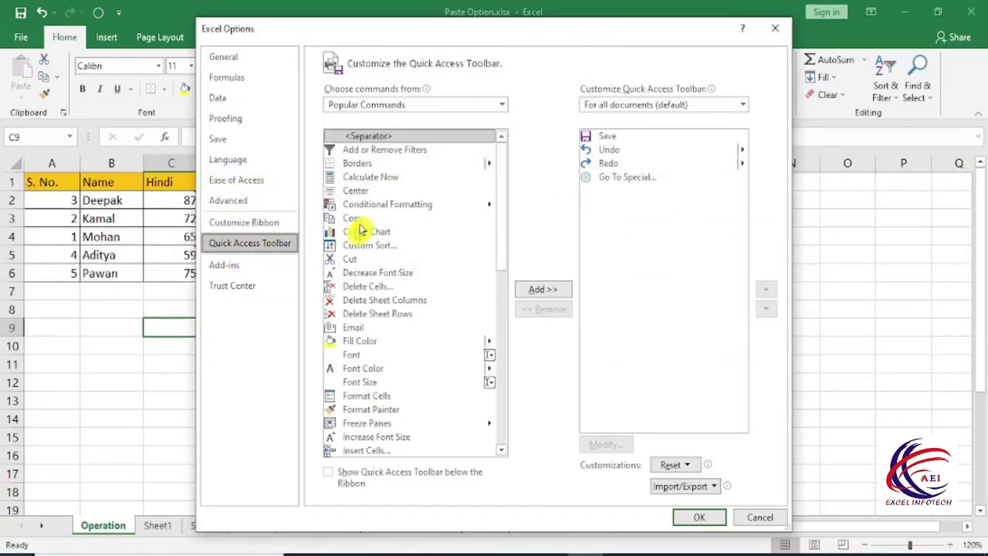
- Add Go To Special from All Commands to the Quick Access Toolbar
{"action": "left_click", "coordinate": [392, 107]}
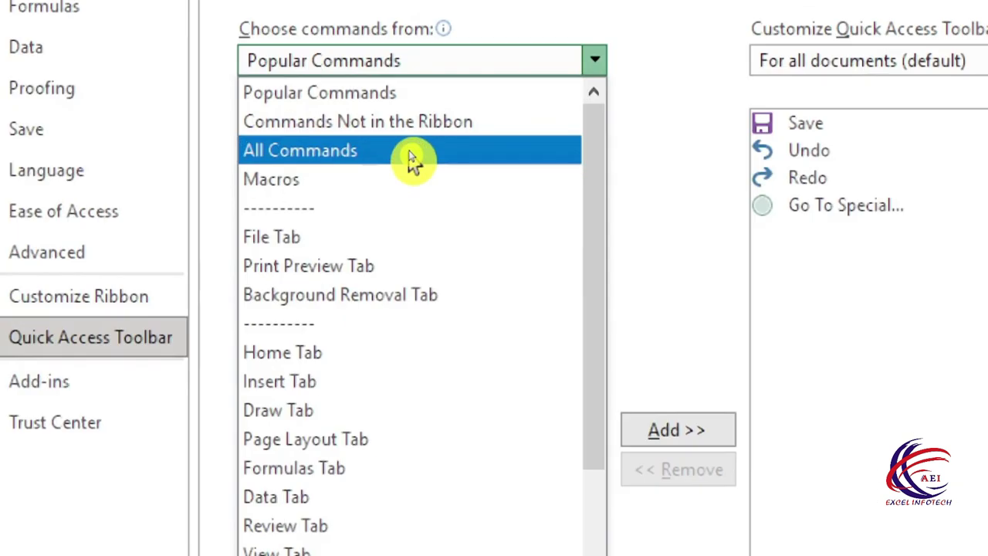
{"action": "left_click", "coordinate": [412, 158]}
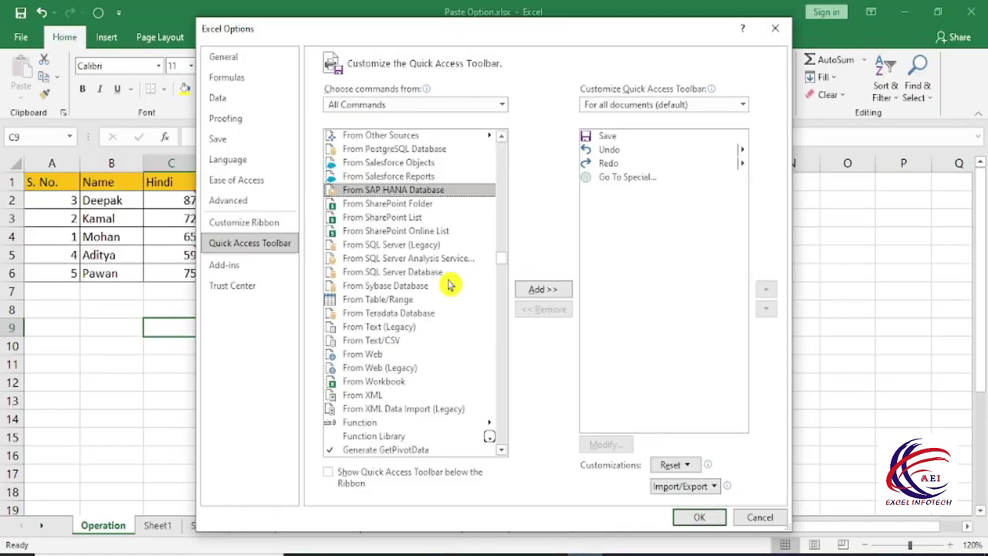
{"action": "left_click", "coordinate": [376, 179]}
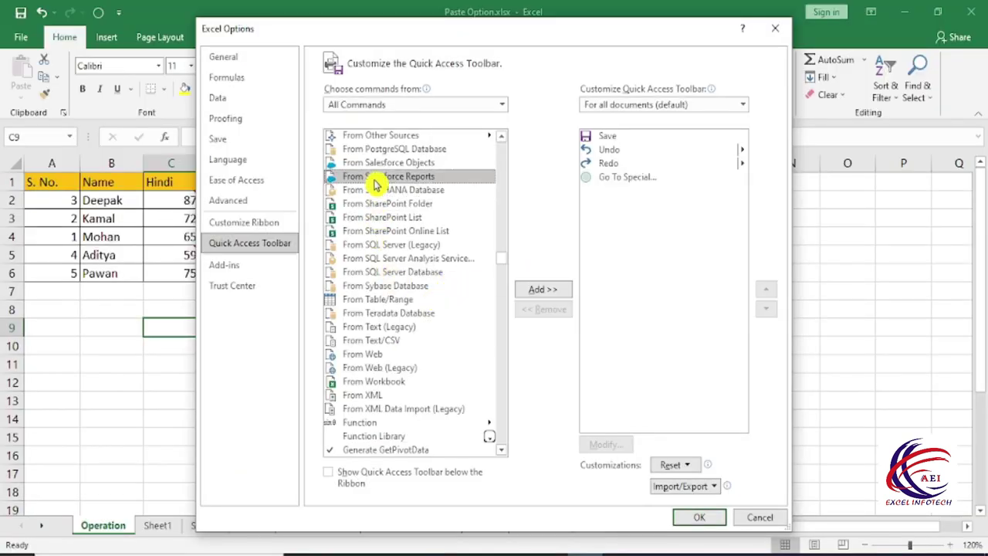
{"action": "key", "text": "Page_Down"}
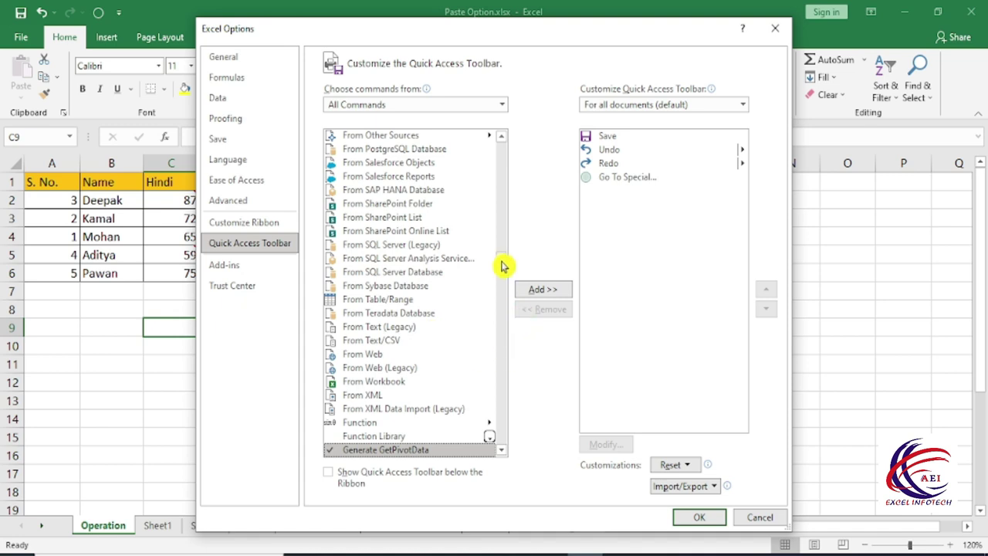
{"action": "left_click_drag", "start_coordinate": [502, 265], "coordinate": [502, 272]}
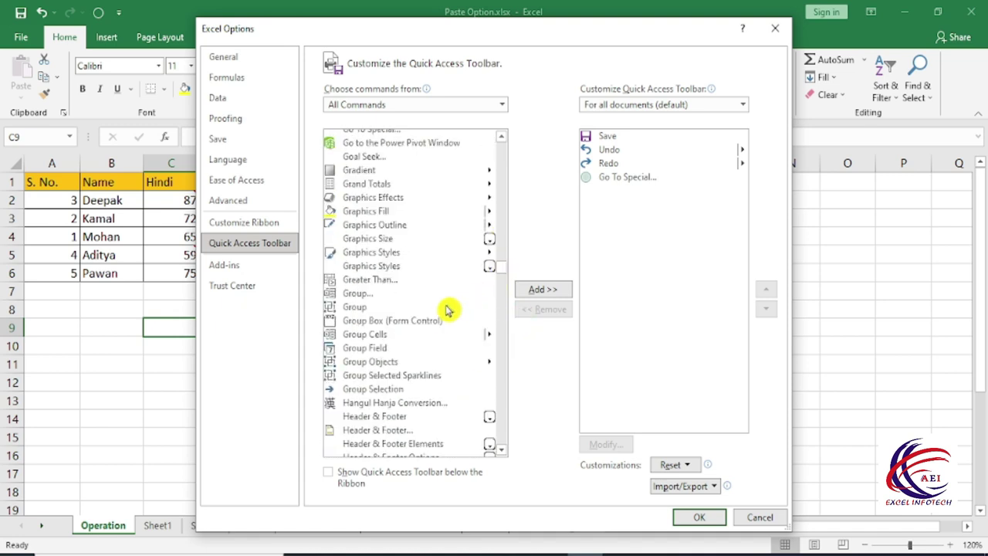
{"action": "scroll", "coordinate": [439, 340], "scroll_direction": "up", "scroll_amount": 4}
{"action": "left_click", "coordinate": [378, 285]}
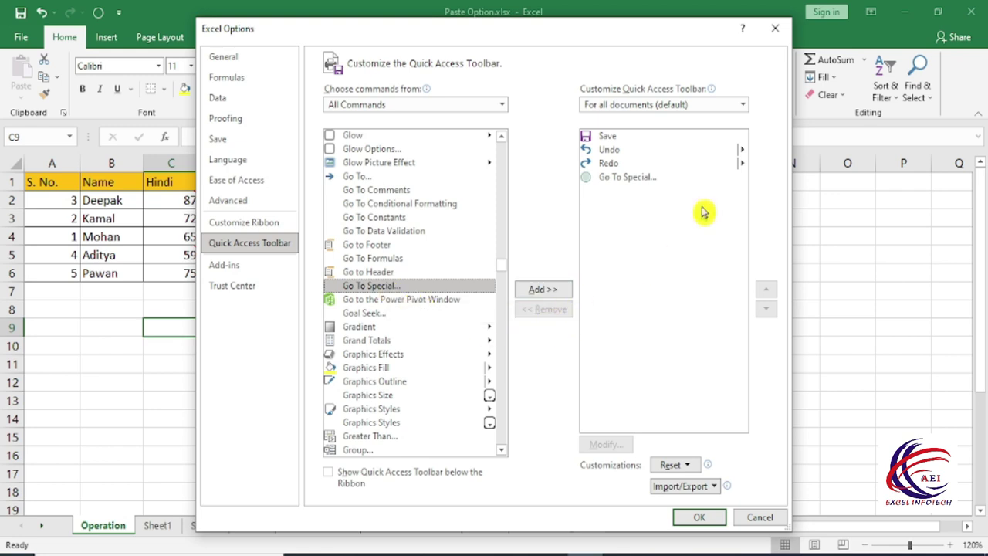
{"action": "left_click", "coordinate": [622, 178]}
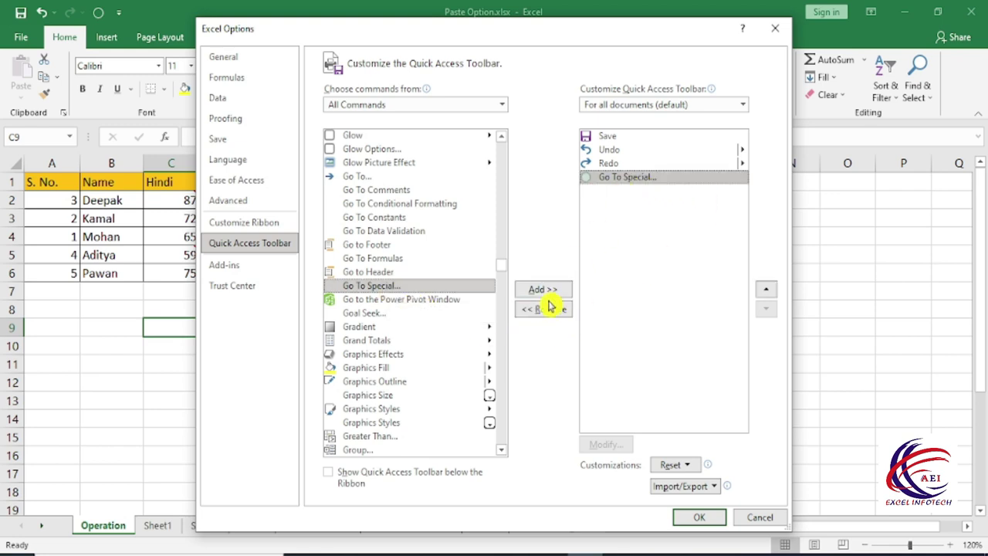
{"action": "left_click", "coordinate": [745, 521]}
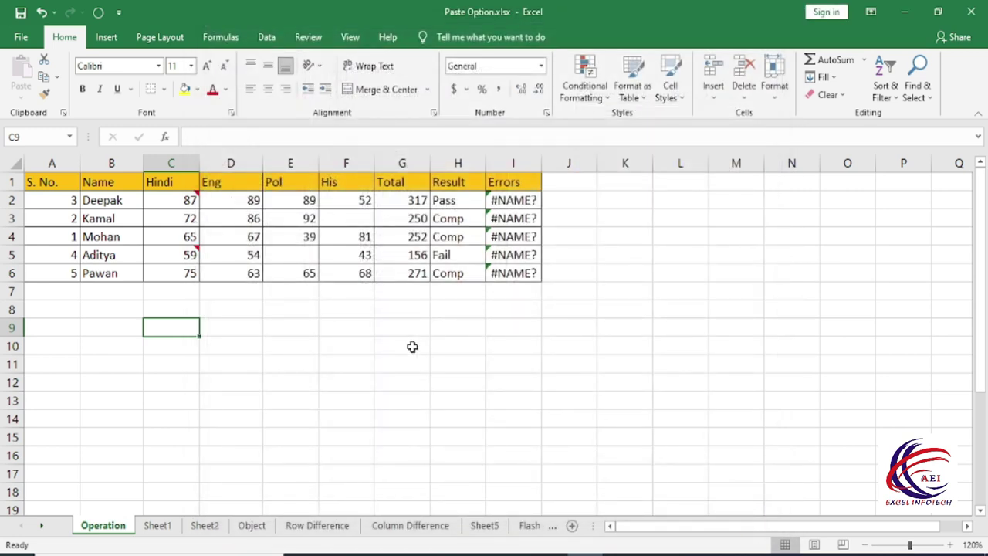
{"action": "left_click", "coordinate": [98, 12]}
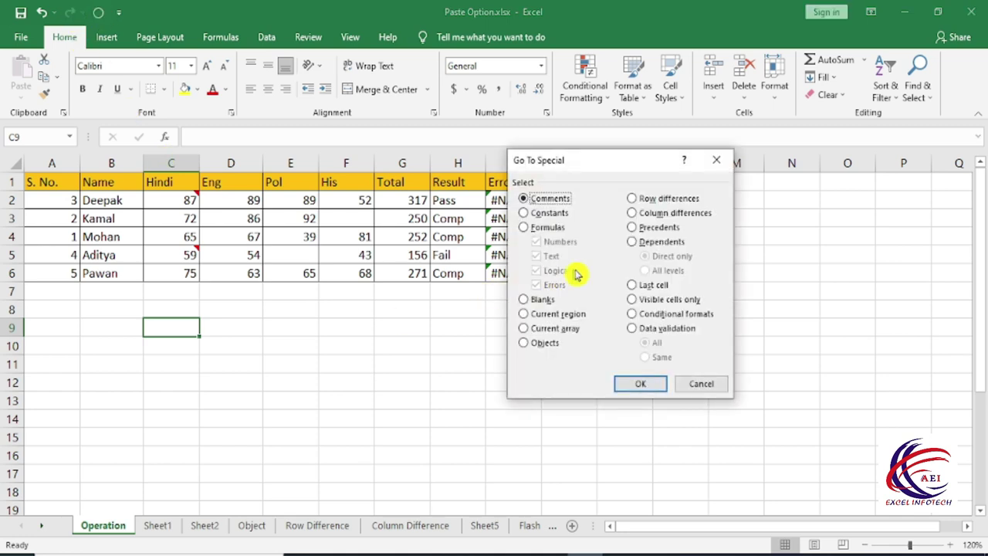
{"action": "left_click", "coordinate": [715, 386]}
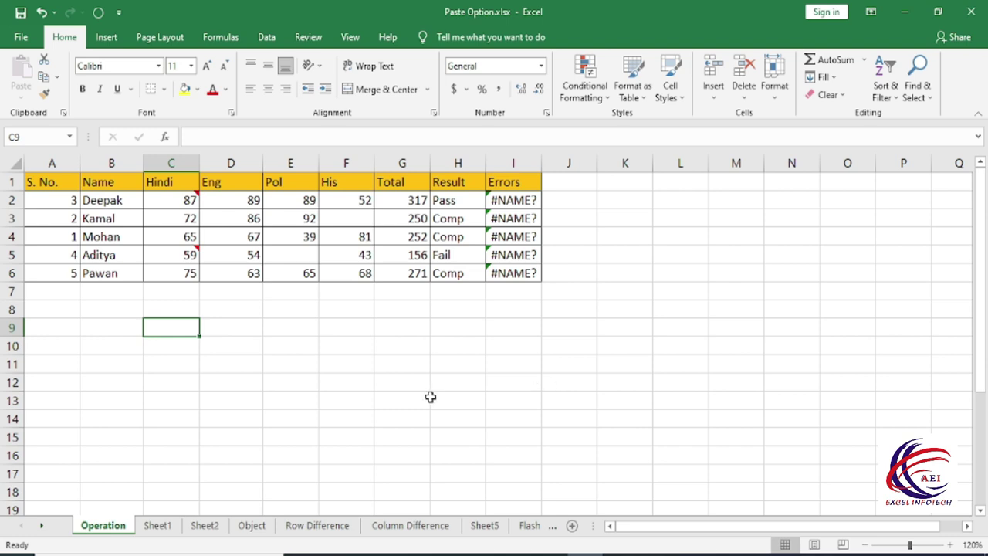
{"action": "key", "text": "F5"}
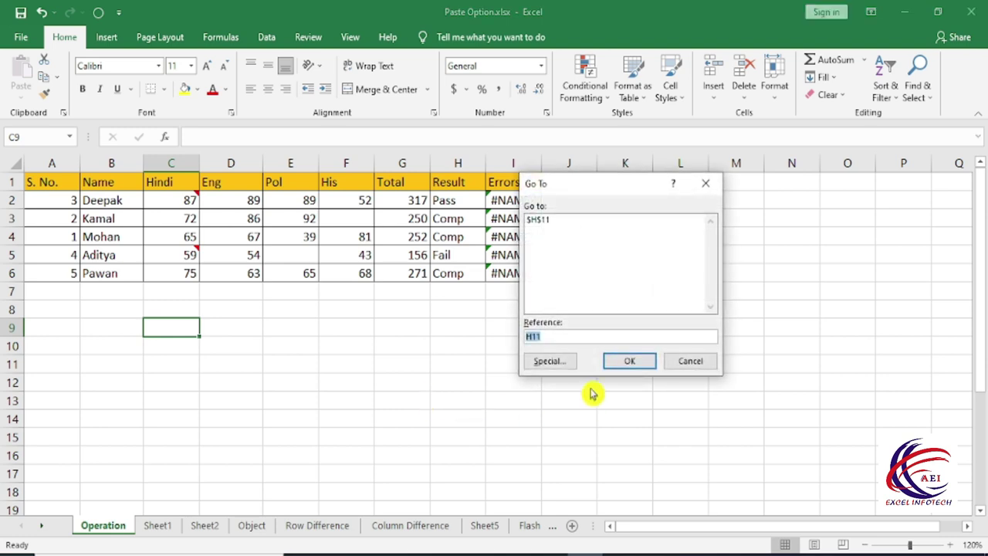
{"action": "left_click", "coordinate": [563, 359]}
{"action": "left_click_drag", "start_coordinate": [587, 164], "coordinate": [639, 195]}
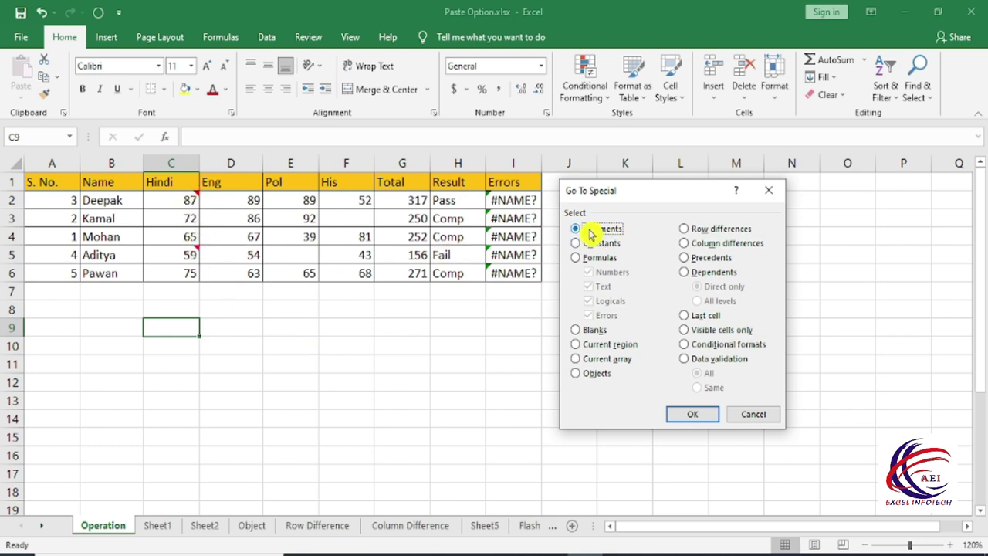
{"action": "left_click", "coordinate": [691, 415]}
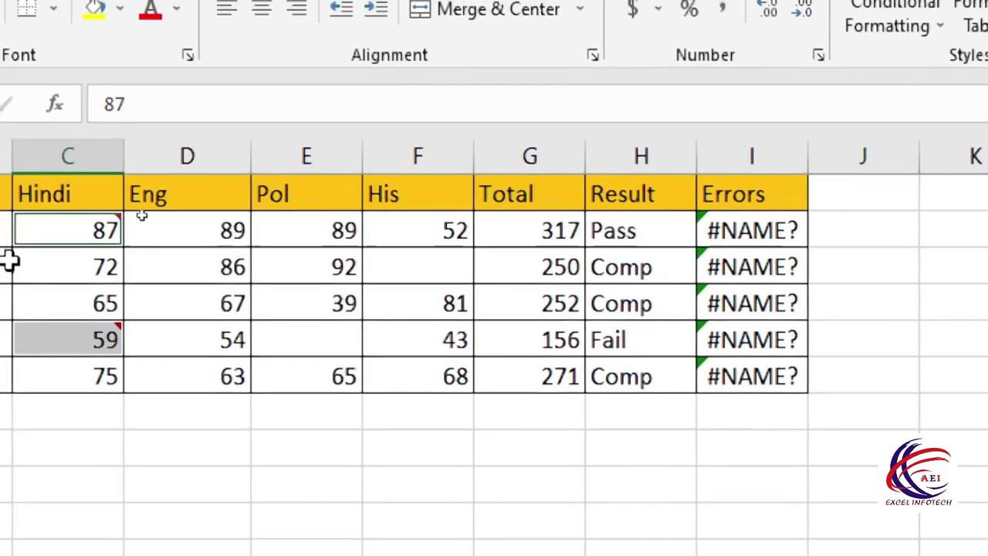
{"action": "mouse_move", "coordinate": [172, 200]}
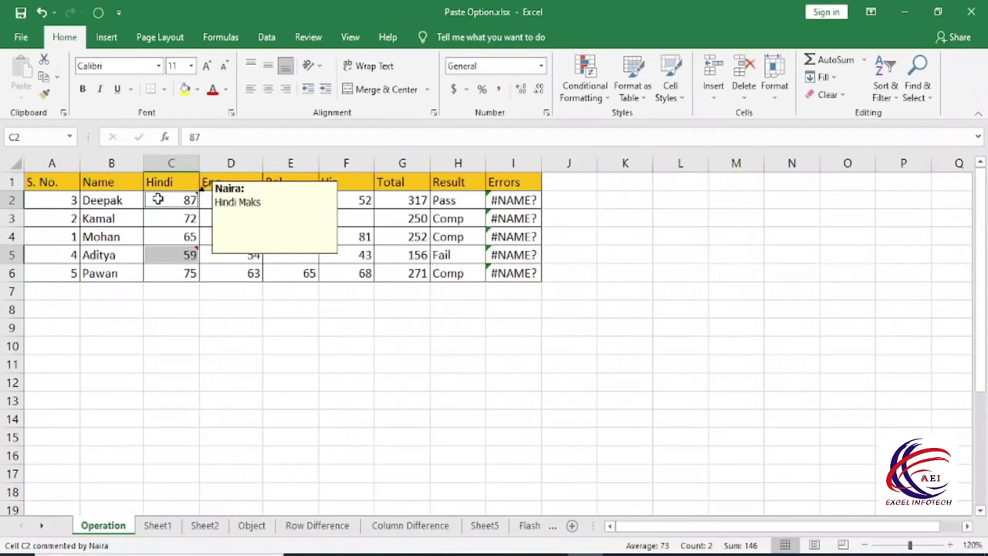
{"action": "left_click", "coordinate": [304, 330]}
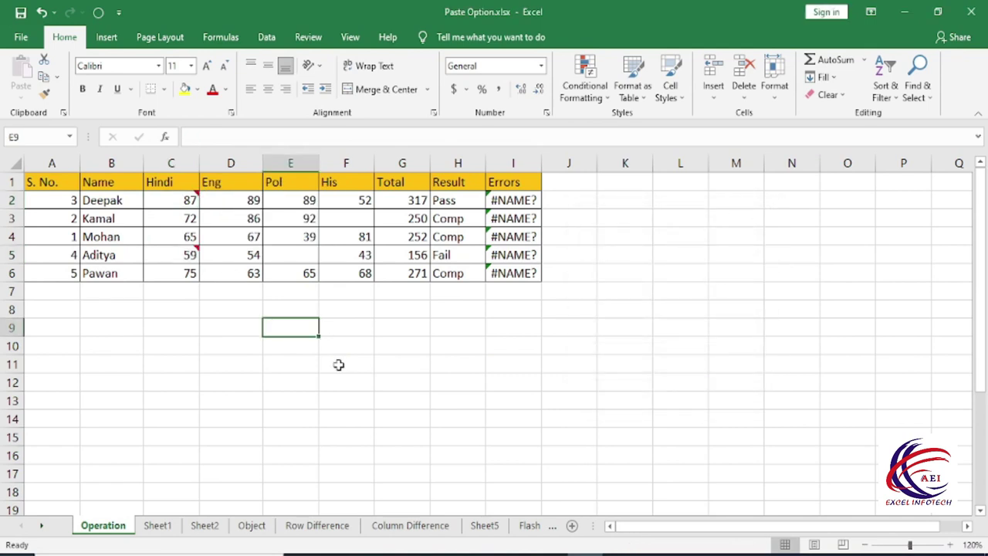
{"action": "key", "text": "ctrl+g"}
{"action": "left_click", "coordinate": [614, 392]}
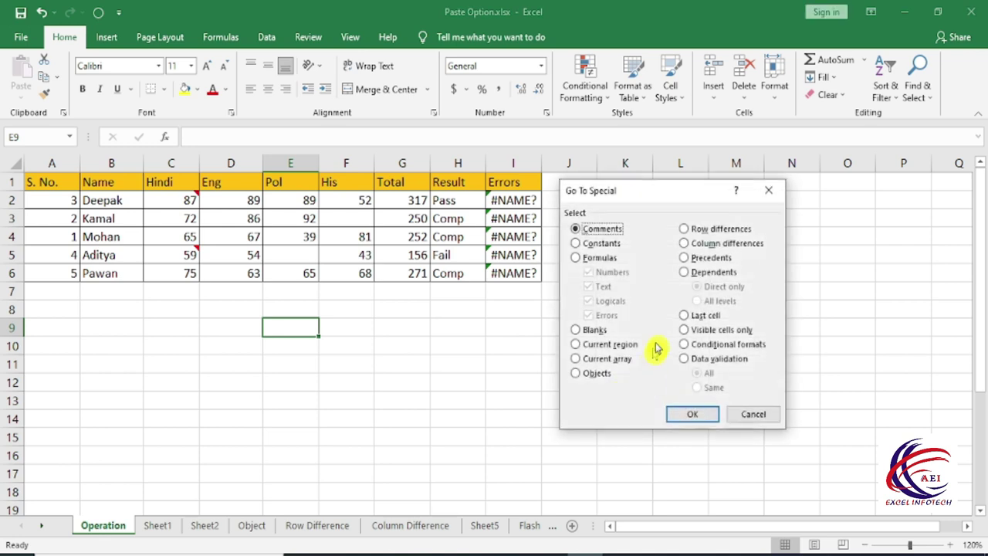
{"action": "left_click", "coordinate": [601, 244]}
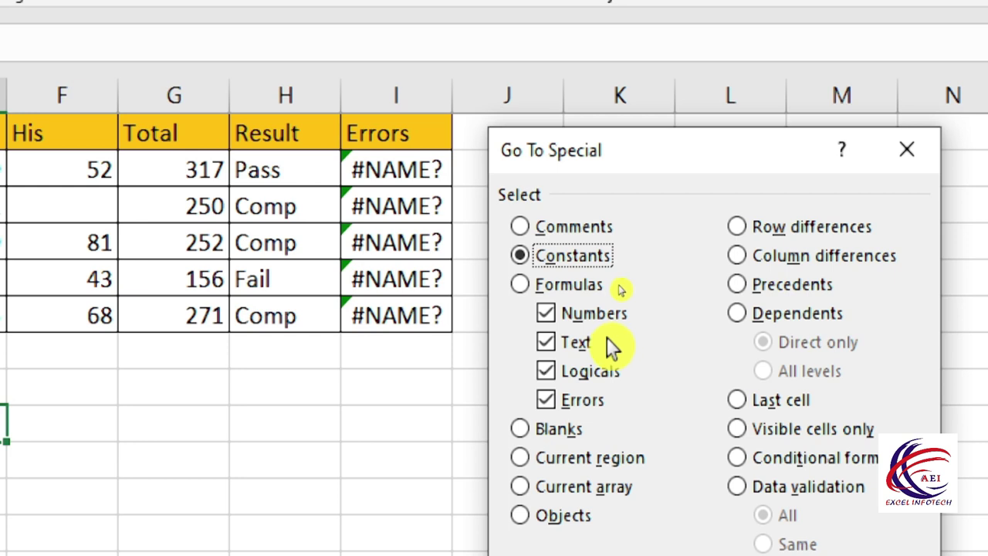
{"action": "left_click", "coordinate": [547, 344]}
{"action": "left_click", "coordinate": [546, 371]}
{"action": "left_click", "coordinate": [546, 399]}
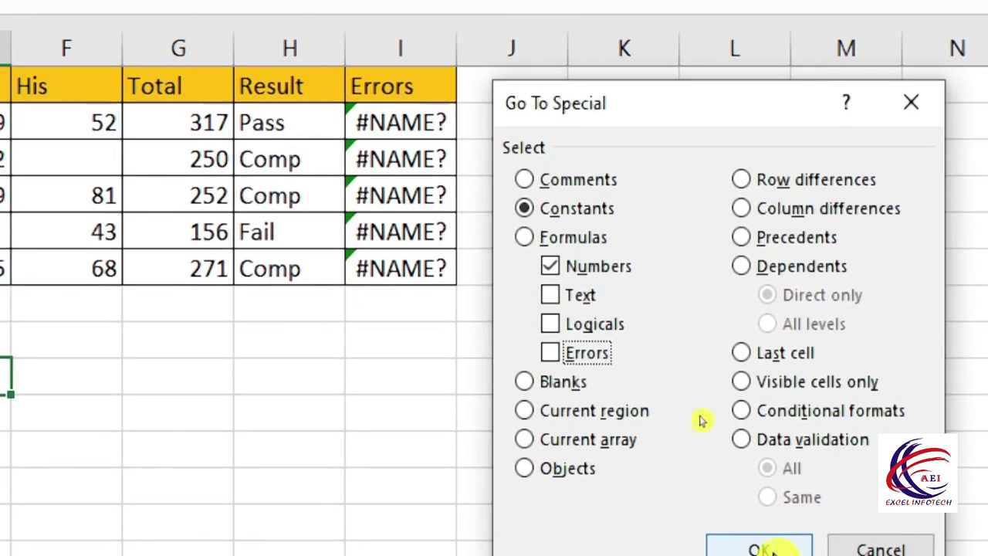
{"action": "left_click", "coordinate": [755, 544]}
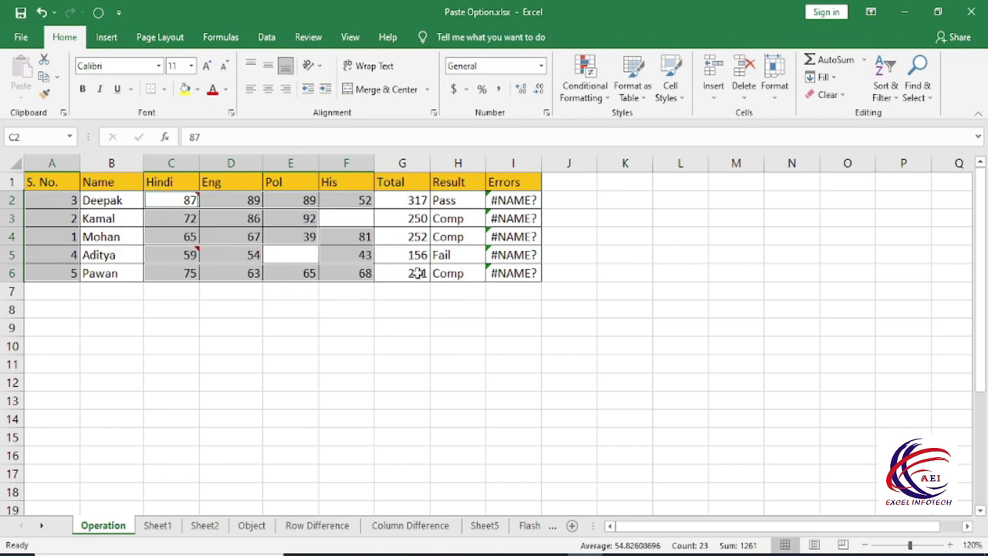
{"action": "left_click", "coordinate": [415, 202]}
{"action": "left_click_drag", "start_coordinate": [257, 137], "coordinate": [152, 137]}
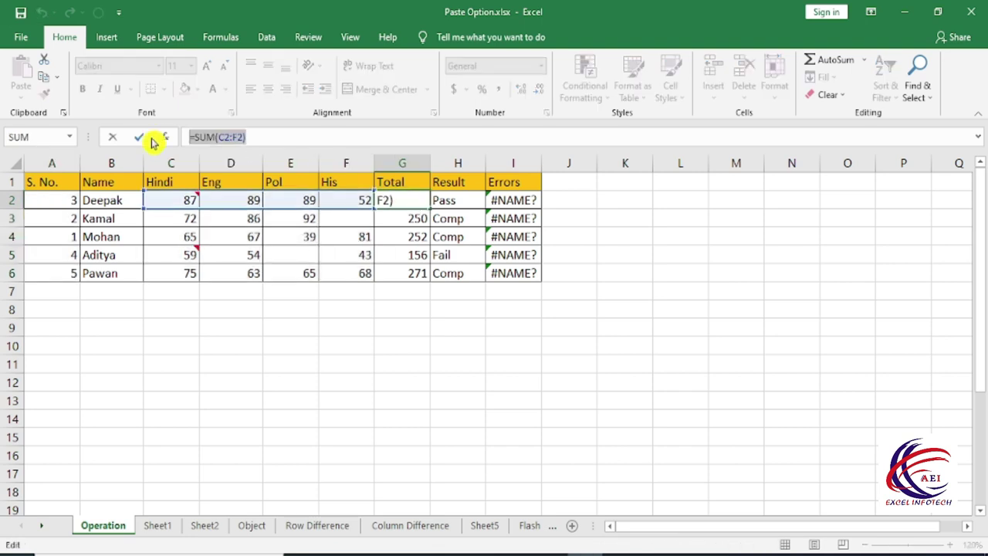
{"action": "key", "text": "Return"}
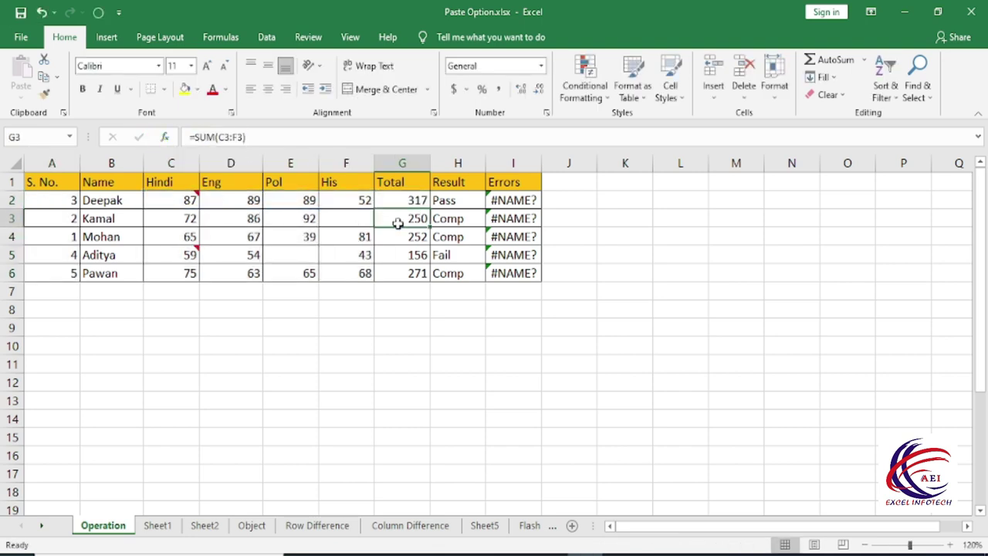
{"action": "left_click_drag", "start_coordinate": [301, 205], "coordinate": [346, 276]}
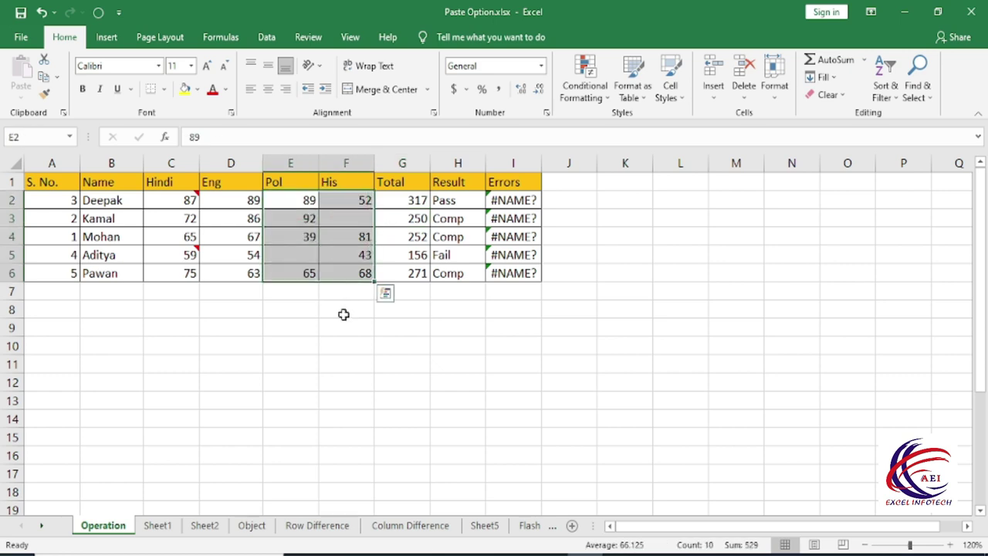
{"action": "left_click_drag", "start_coordinate": [236, 204], "coordinate": [360, 273]}
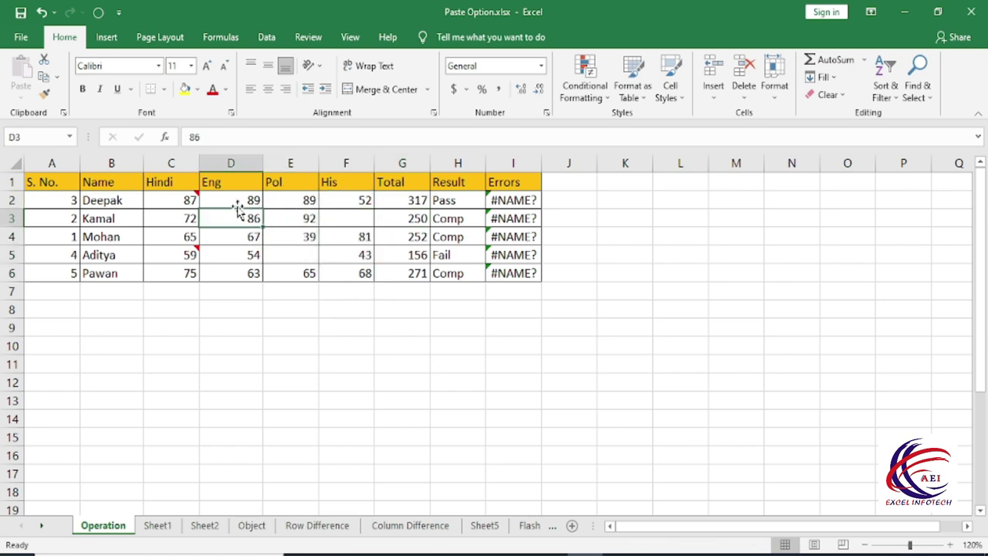
{"action": "left_click", "coordinate": [355, 309]}
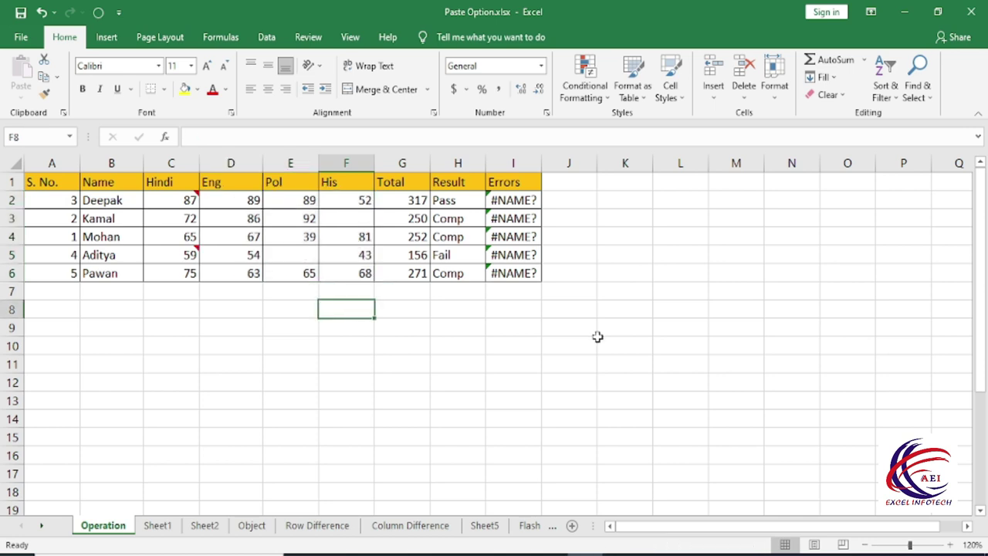
{"action": "key", "text": "ctrl+g"}
{"action": "left_click", "coordinate": [594, 388]}
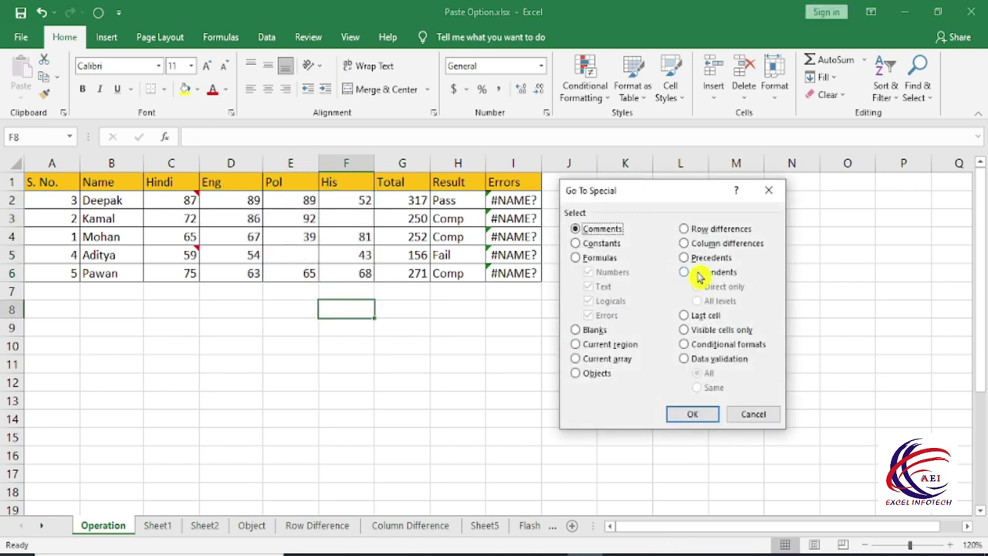
{"action": "left_click", "coordinate": [588, 263]}
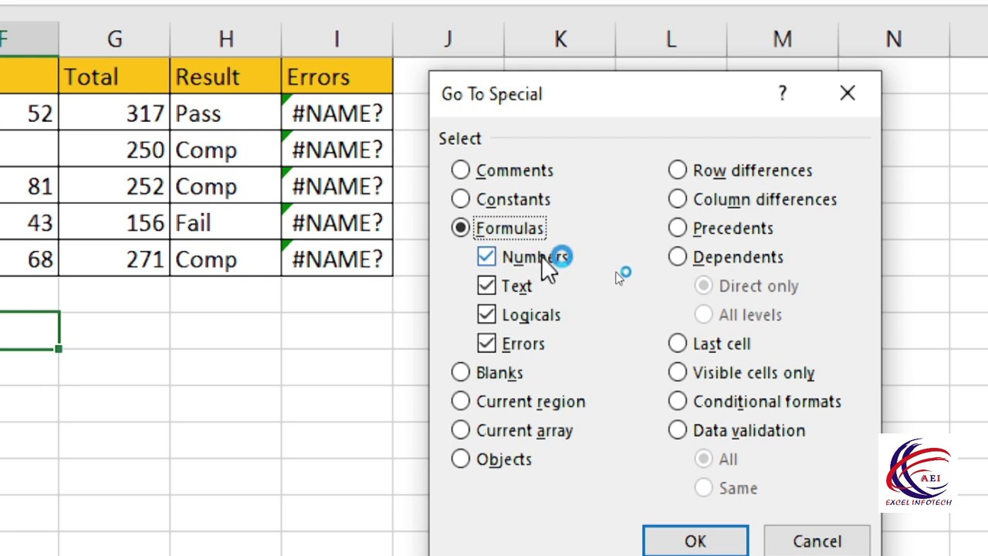
{"action": "left_click", "coordinate": [489, 285]}
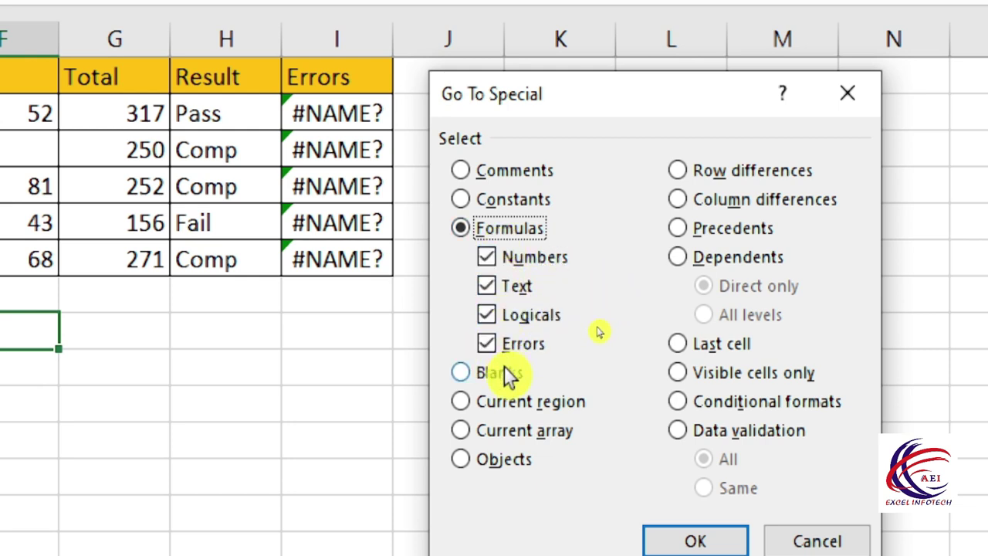
{"action": "left_click", "coordinate": [490, 343]}
{"action": "left_click", "coordinate": [487, 313]}
{"action": "left_click", "coordinate": [487, 285]}
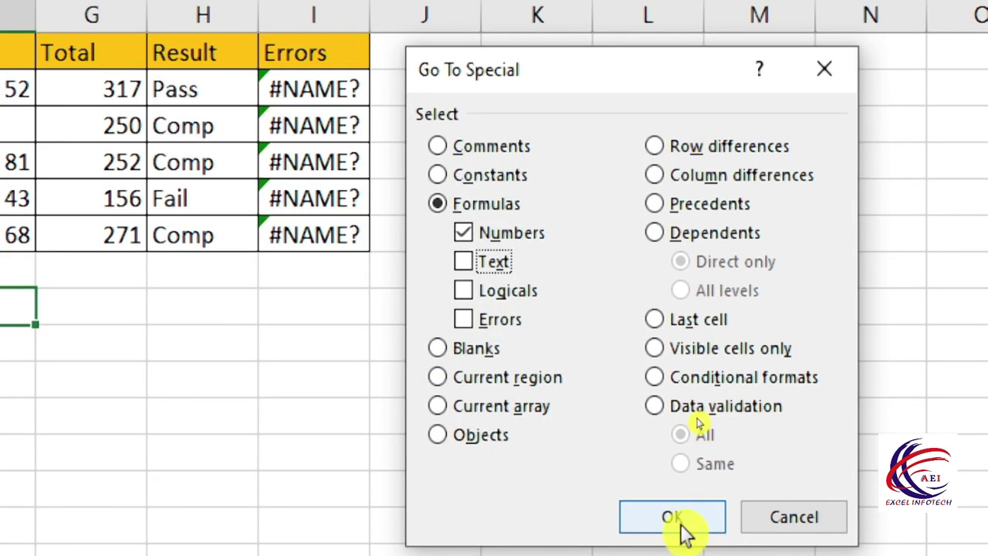
{"action": "left_click", "coordinate": [695, 540]}
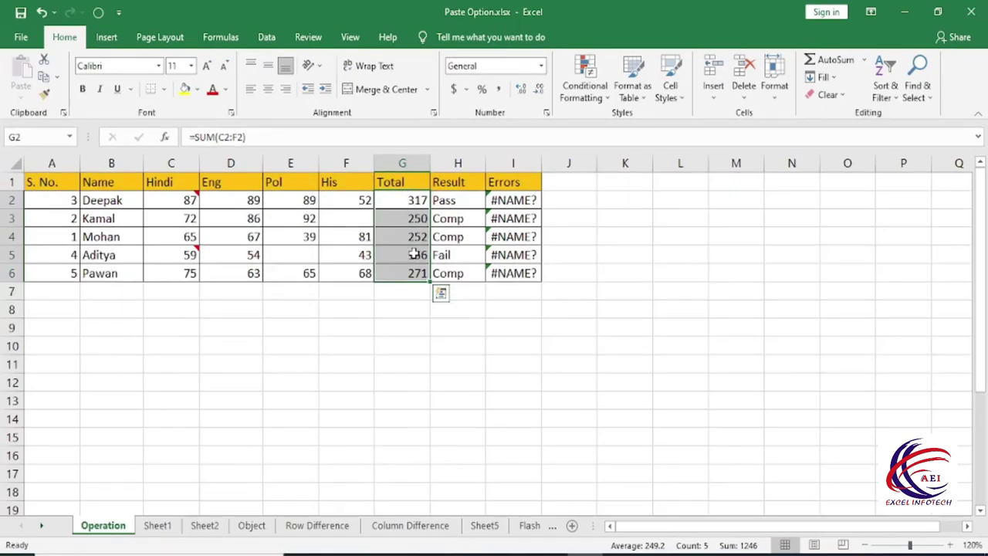
{"action": "left_click", "coordinate": [513, 382]}
{"action": "key", "text": "ctrl+g"}
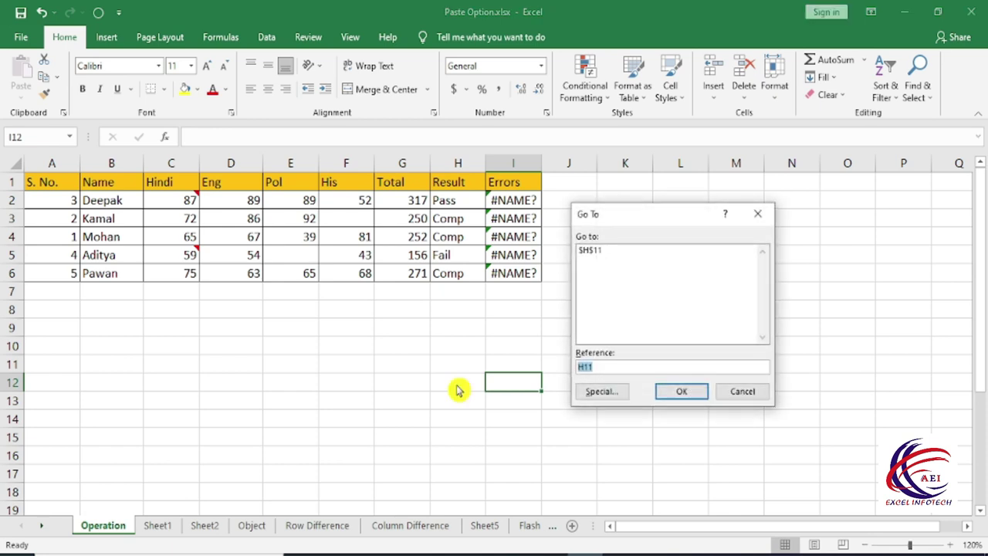
{"action": "left_click", "coordinate": [585, 394]}
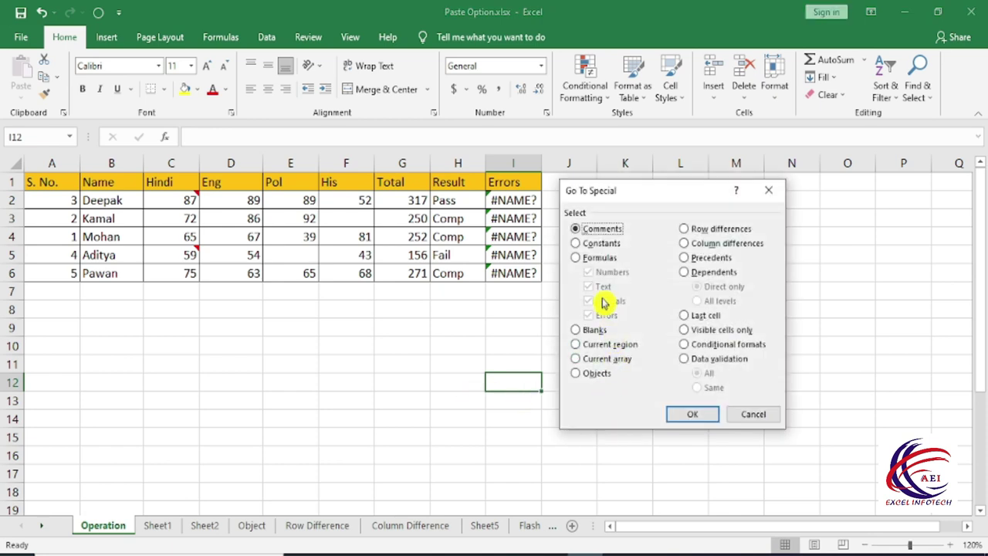
{"action": "left_click", "coordinate": [587, 259]}
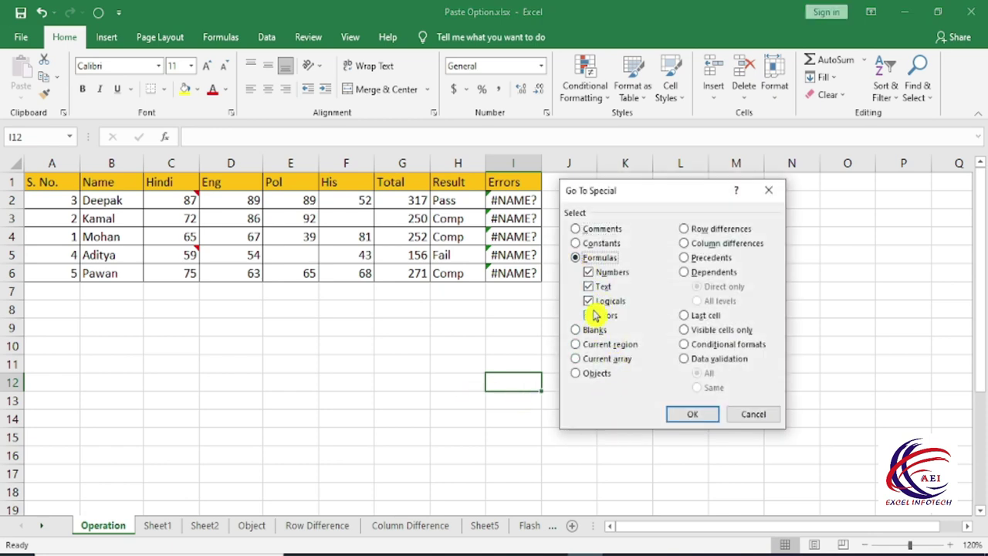
{"action": "left_click", "coordinate": [588, 271]}
{"action": "left_click", "coordinate": [589, 301]}
{"action": "left_click", "coordinate": [588, 315]}
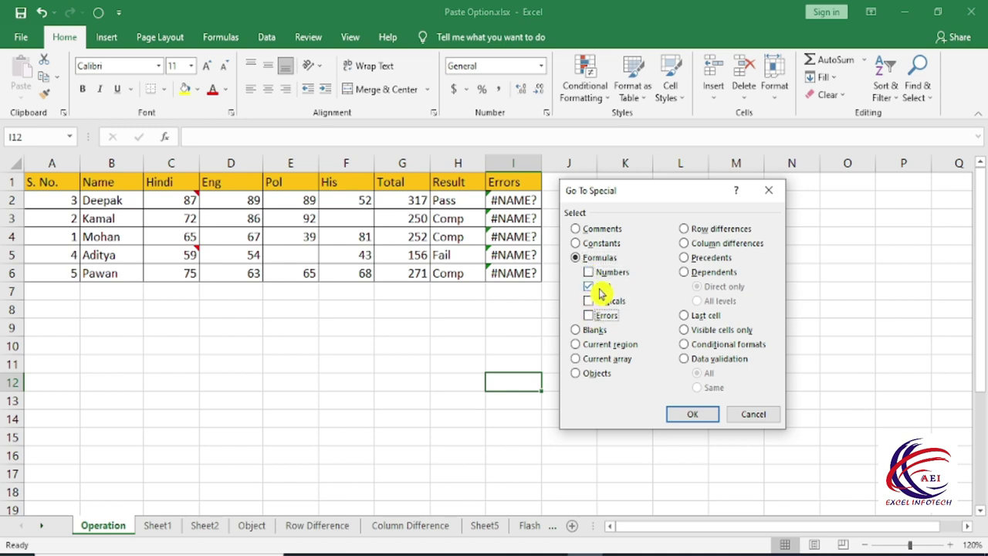
{"action": "left_click", "coordinate": [699, 417]}
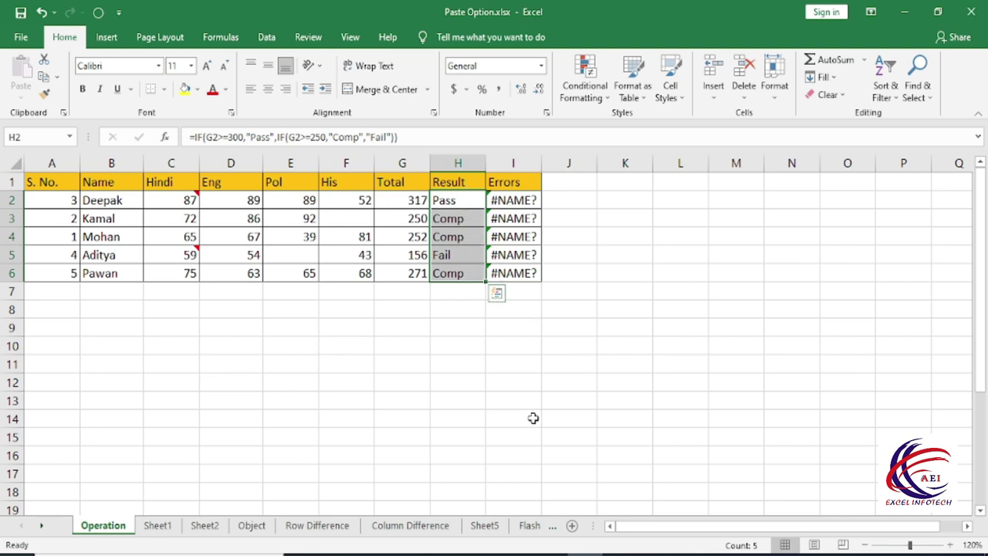
{"action": "key", "text": "ctrl+z"}
{"action": "left_click", "coordinate": [479, 400]}
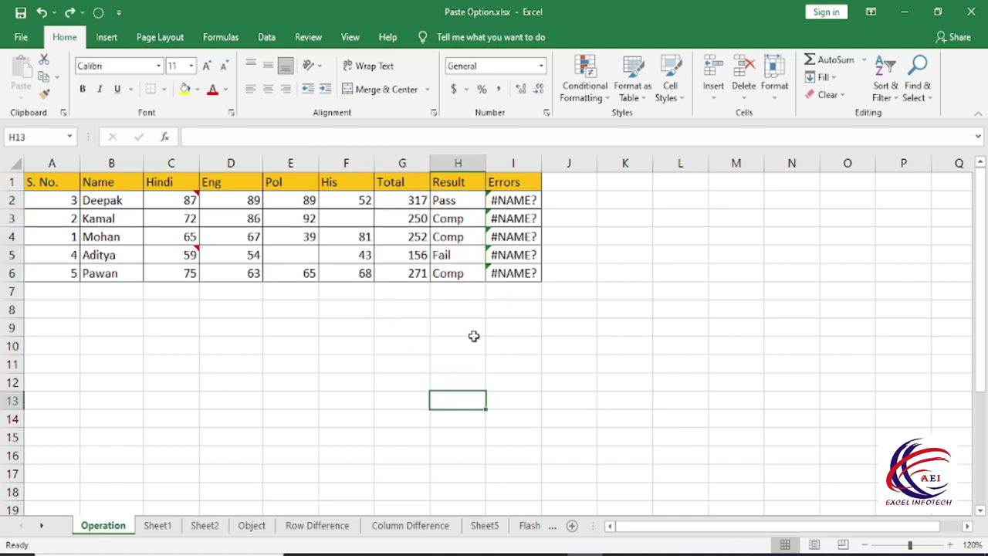
{"action": "key", "text": "ctrl+g"}
{"action": "left_click", "coordinate": [601, 393]}
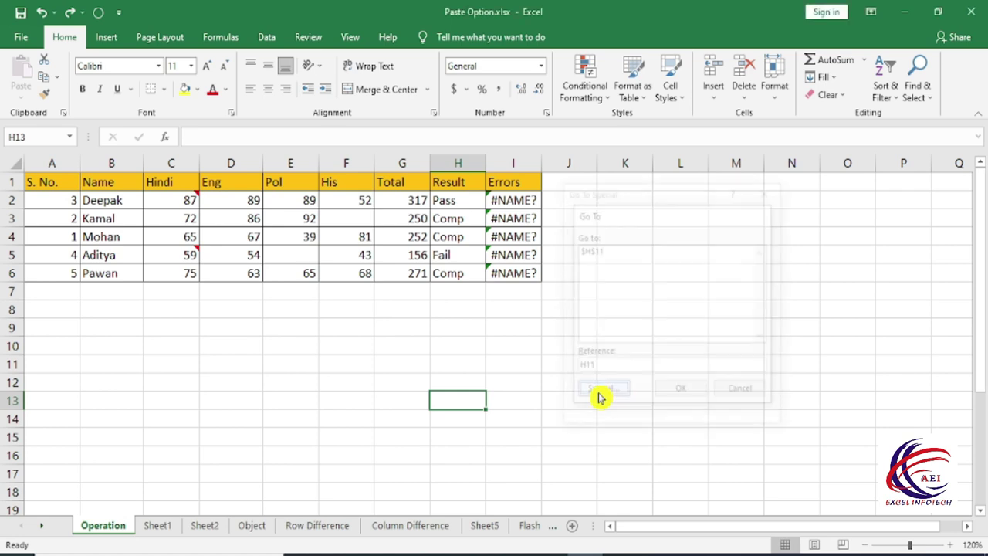
{"action": "left_click", "coordinate": [577, 257]}
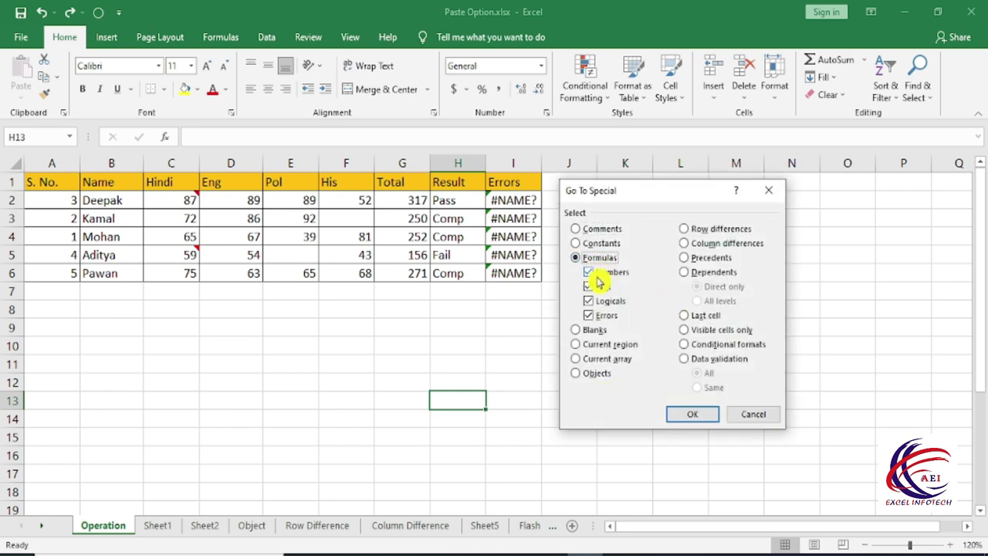
{"action": "left_click", "coordinate": [593, 315]}
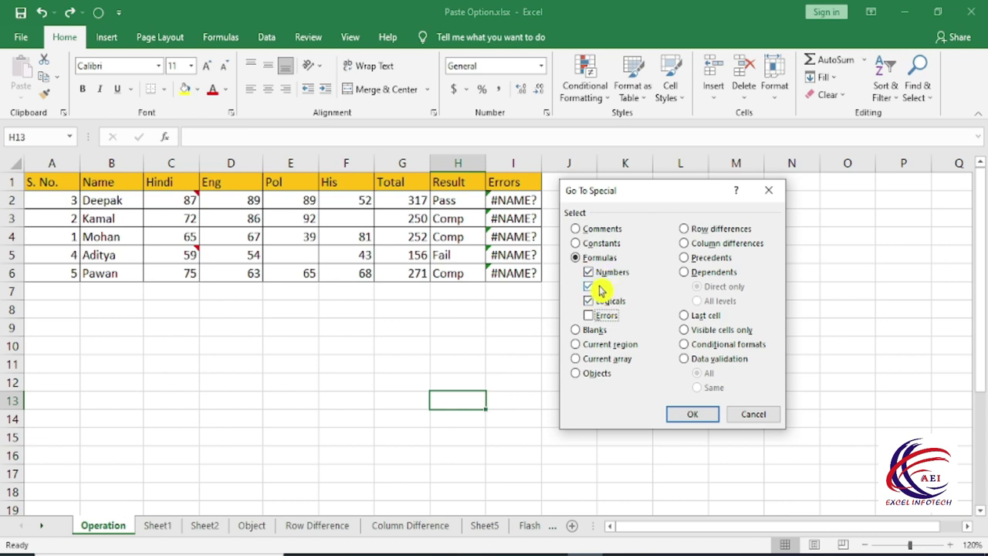
{"action": "left_click", "coordinate": [687, 413]}
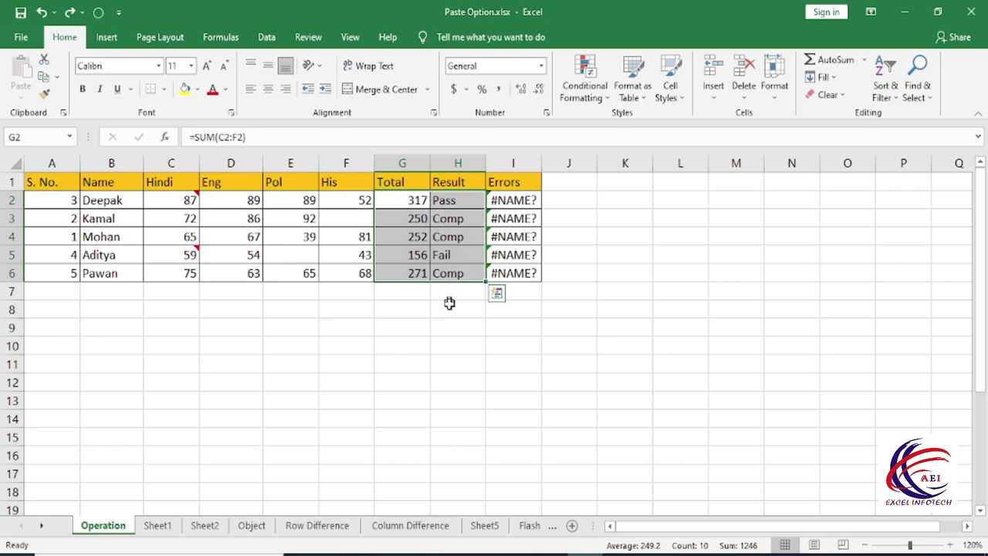
{"action": "left_click", "coordinate": [447, 330]}
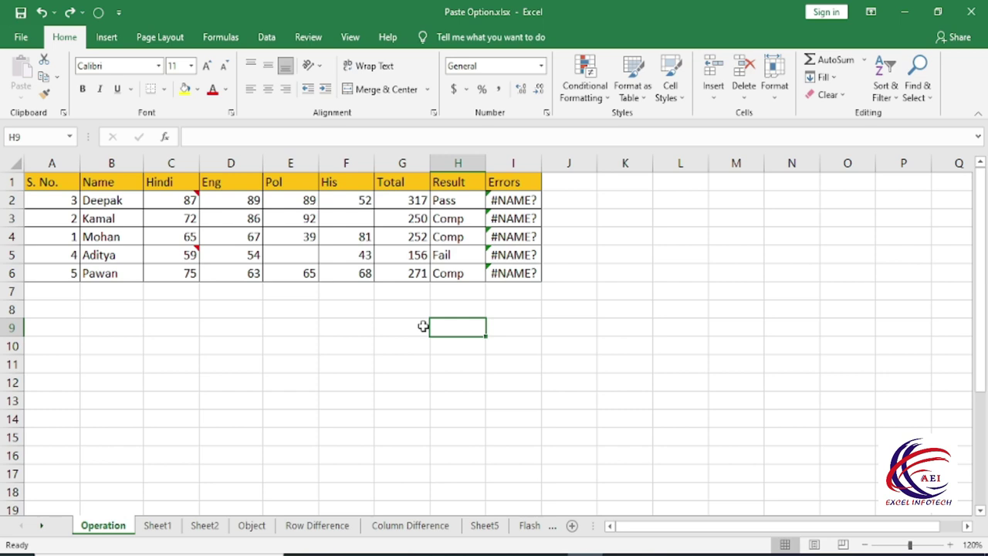
{"action": "key", "text": "ctrl+g"}
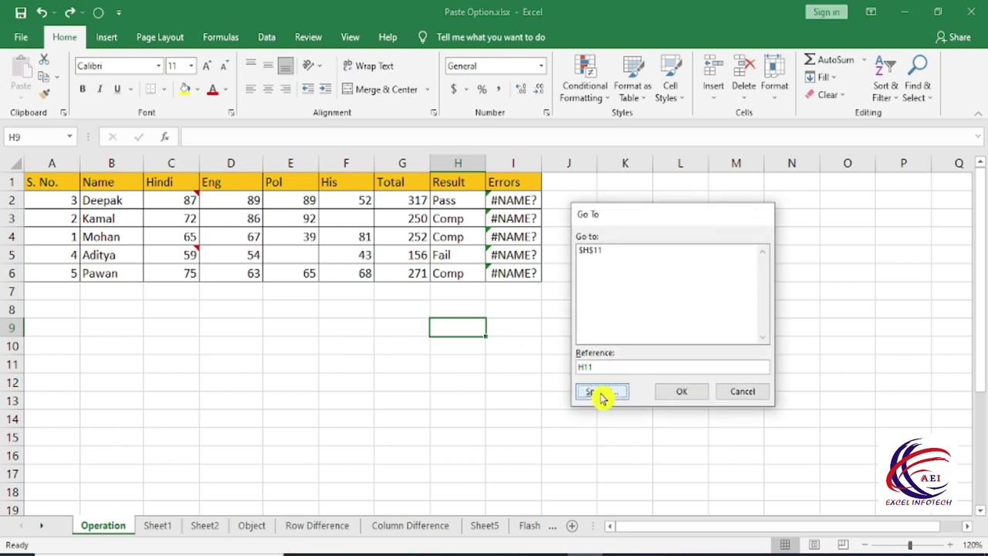
{"action": "left_click", "coordinate": [606, 392]}
{"action": "left_click", "coordinate": [577, 257]}
{"action": "left_click", "coordinate": [591, 274]}
{"action": "left_click", "coordinate": [588, 286]}
{"action": "left_click", "coordinate": [588, 300]}
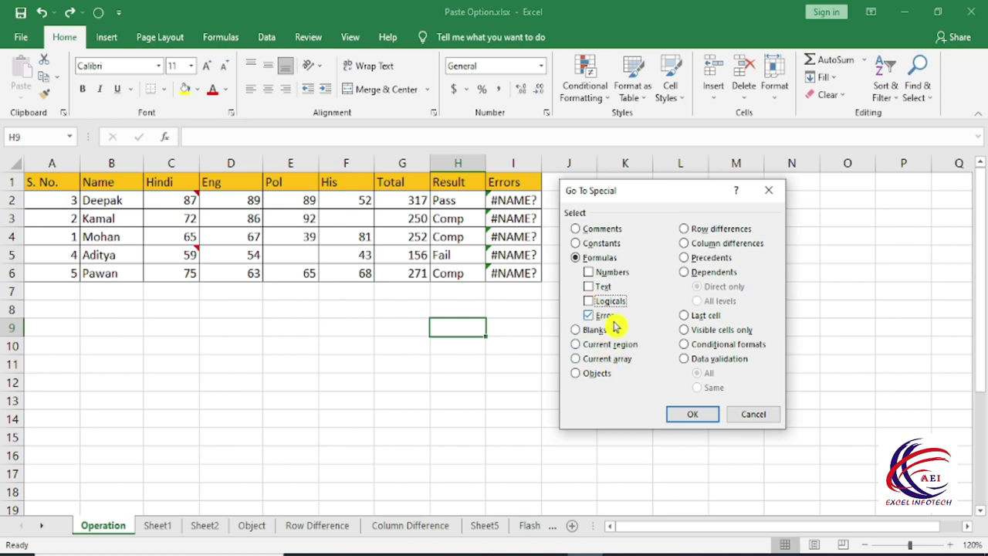
{"action": "left_click", "coordinate": [688, 413]}
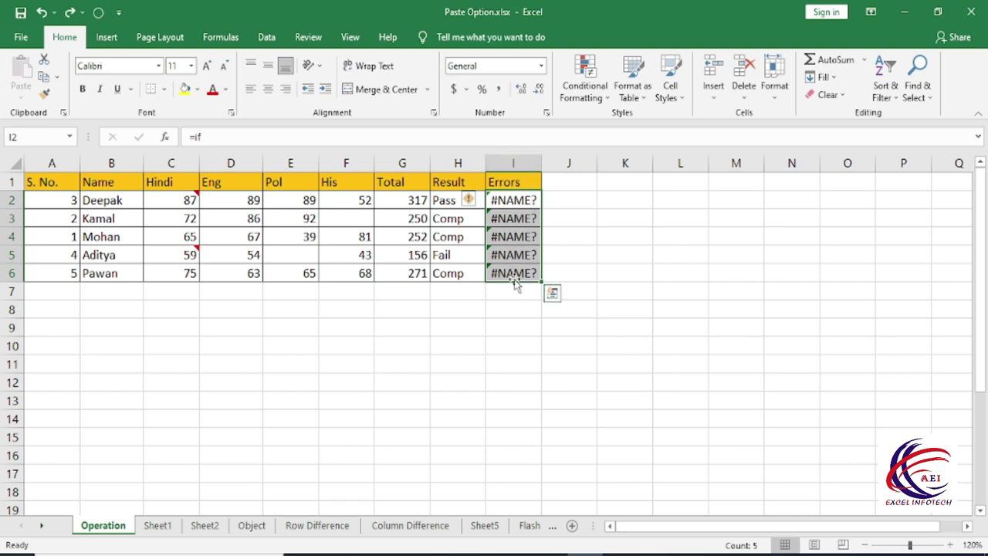
{"action": "left_click", "coordinate": [569, 345]}
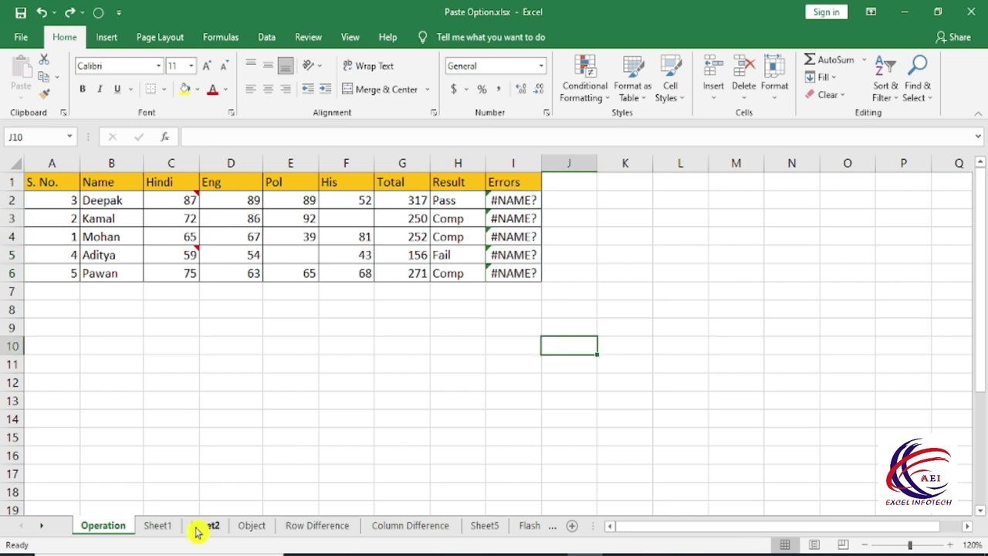
- Switch to Sheet1 and select its marks table A1:I8
{"action": "left_click", "coordinate": [158, 526]}
{"action": "left_click", "coordinate": [266, 440]}
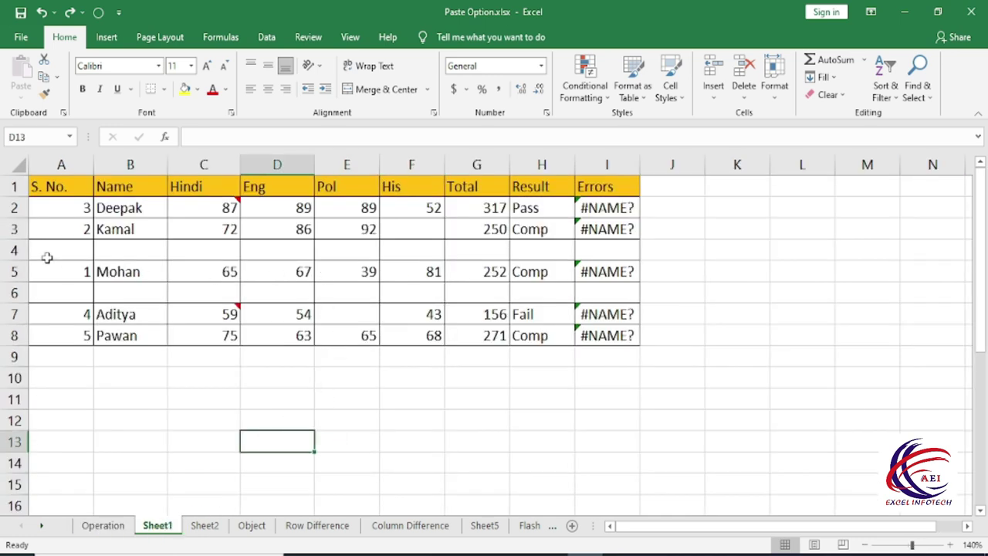
{"action": "left_click", "coordinate": [12, 251]}
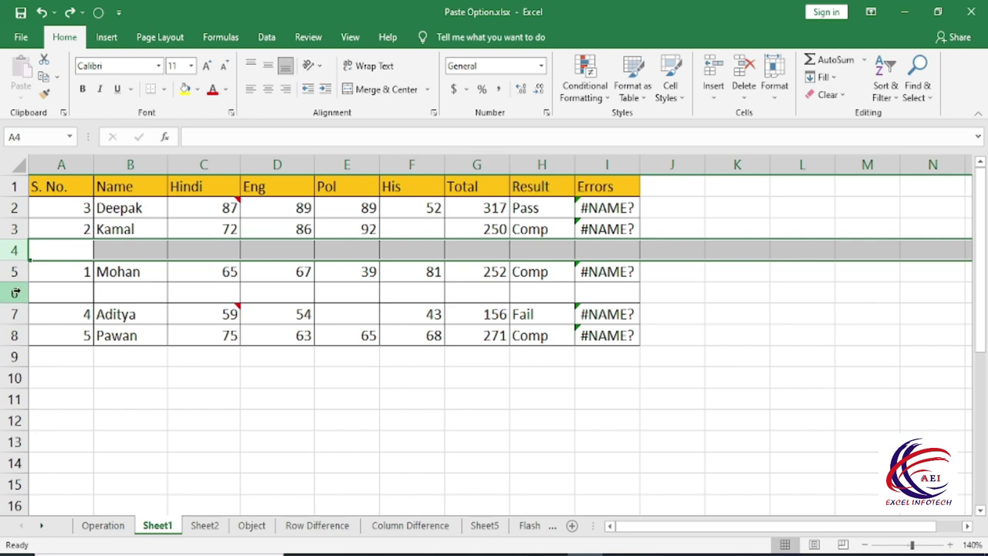
{"action": "left_click", "coordinate": [16, 292]}
{"action": "left_click", "coordinate": [174, 354]}
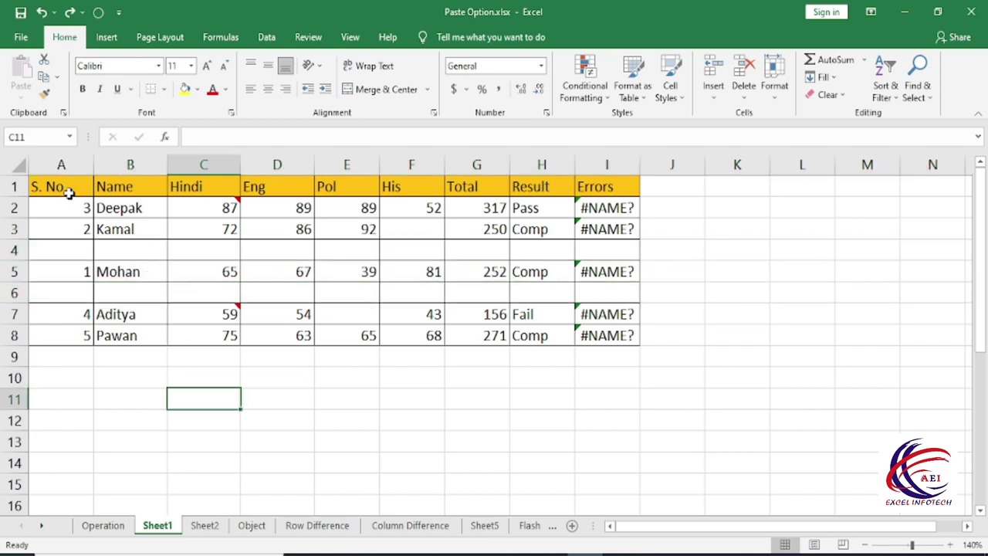
{"action": "left_click_drag", "start_coordinate": [69, 190], "coordinate": [607, 337]}
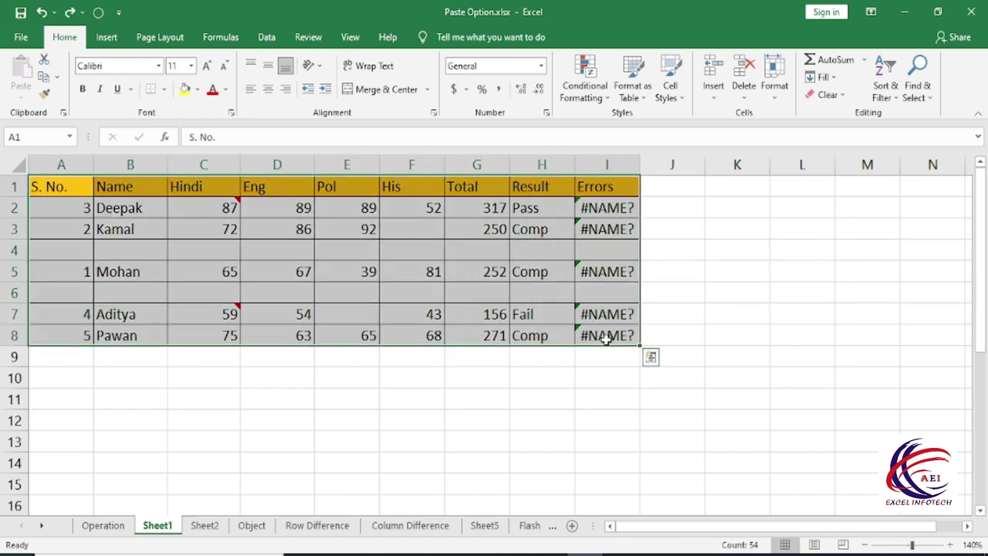
- Select the table's blank cells with Go To Special and delete their entire rows
{"action": "key", "text": "ctrl+g"}
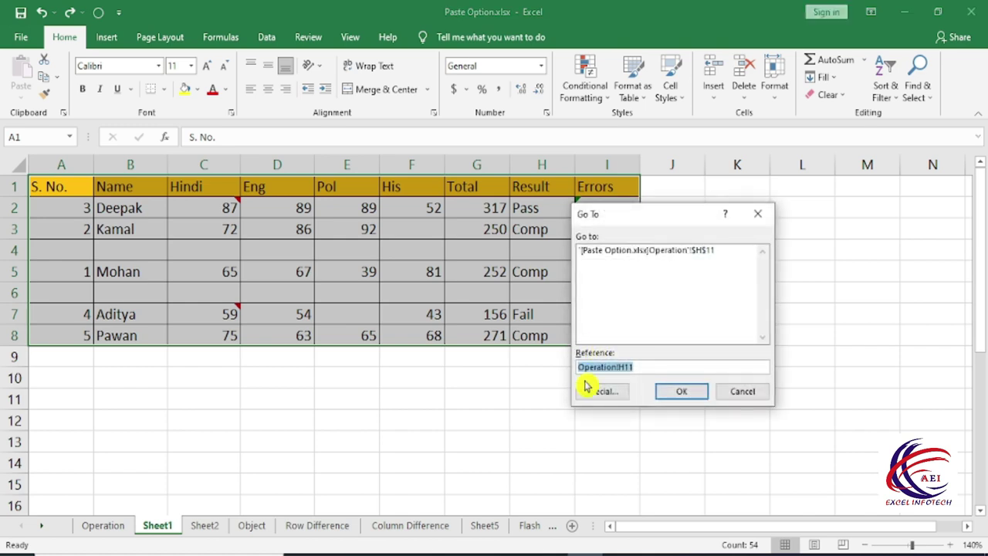
{"action": "left_click", "coordinate": [602, 391]}
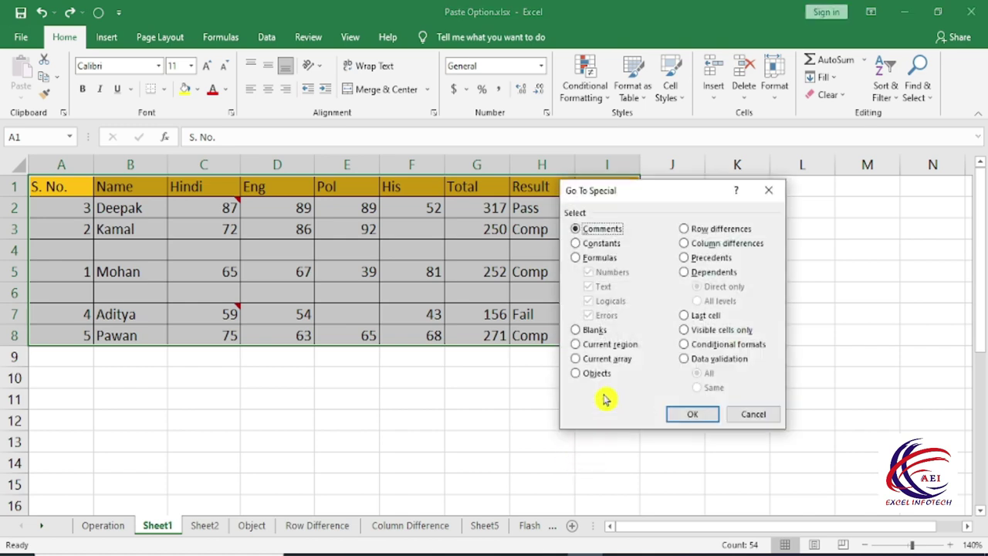
{"action": "left_click", "coordinate": [587, 330]}
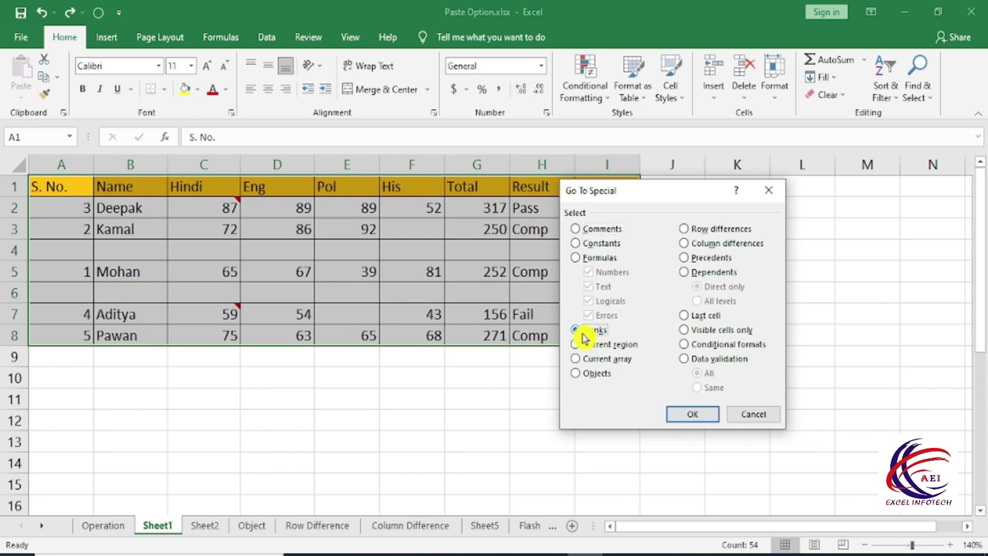
{"action": "left_click", "coordinate": [698, 416]}
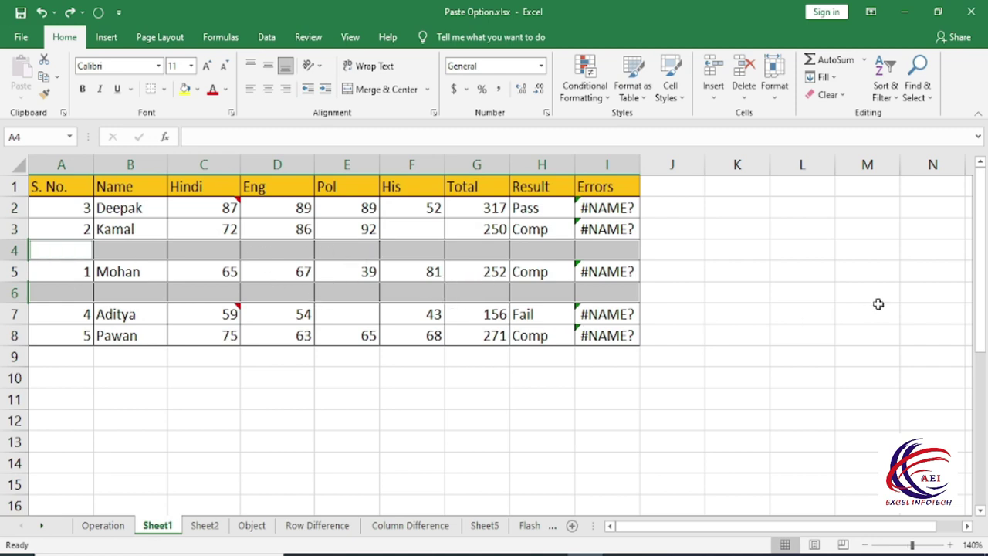
{"action": "key", "text": "ctrl+minus"}
{"action": "key", "text": "r"}
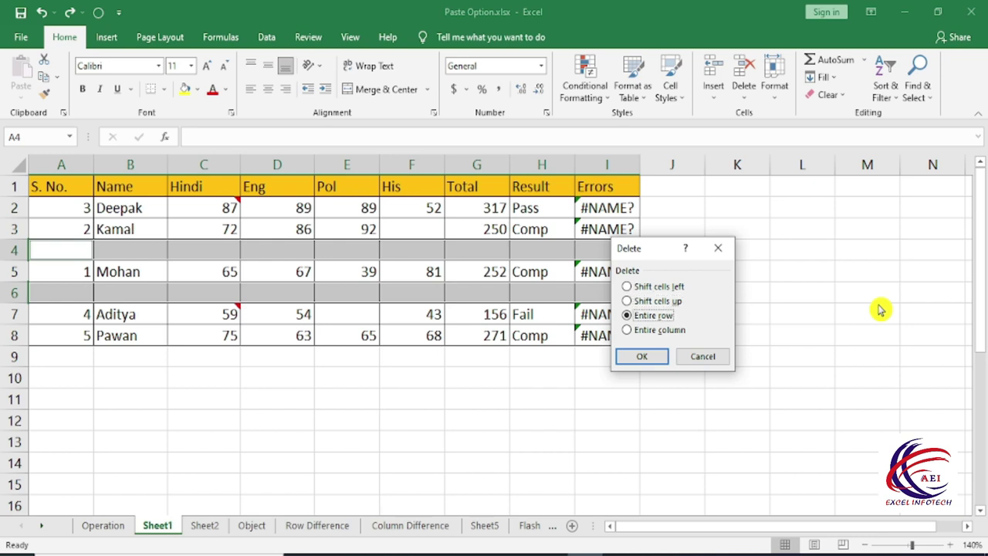
{"action": "key", "text": "Return"}
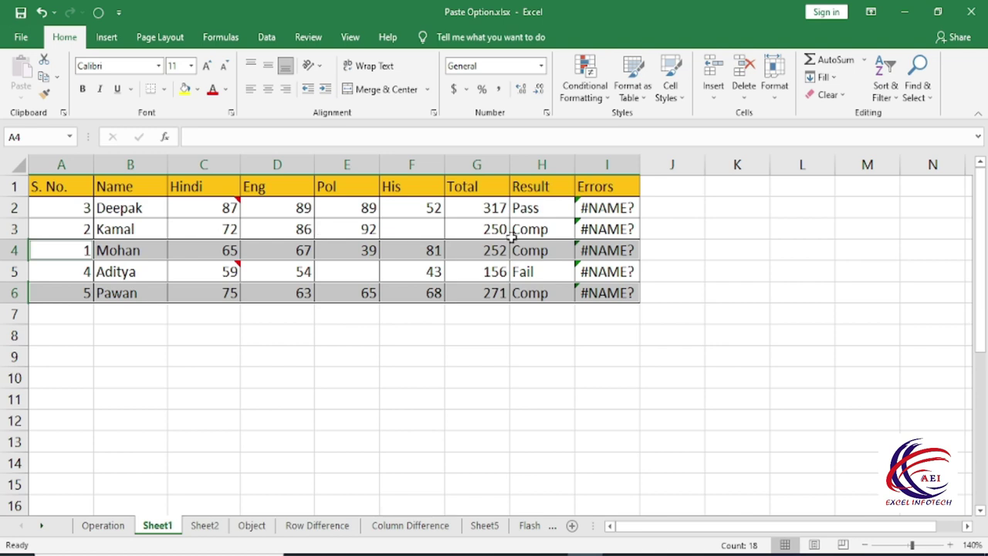
{"action": "left_click", "coordinate": [347, 377]}
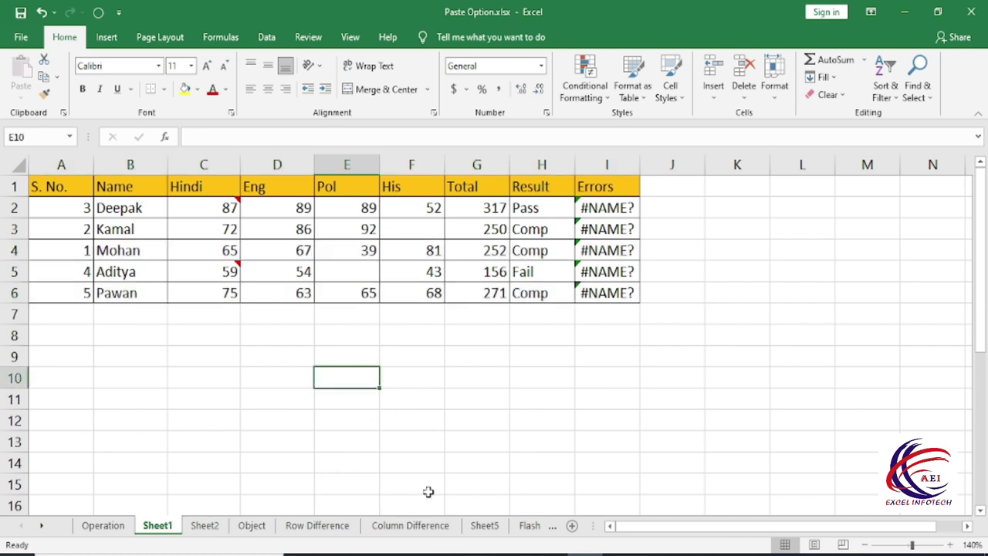
{"action": "key", "text": "ctrl+g"}
{"action": "left_click", "coordinate": [613, 396]}
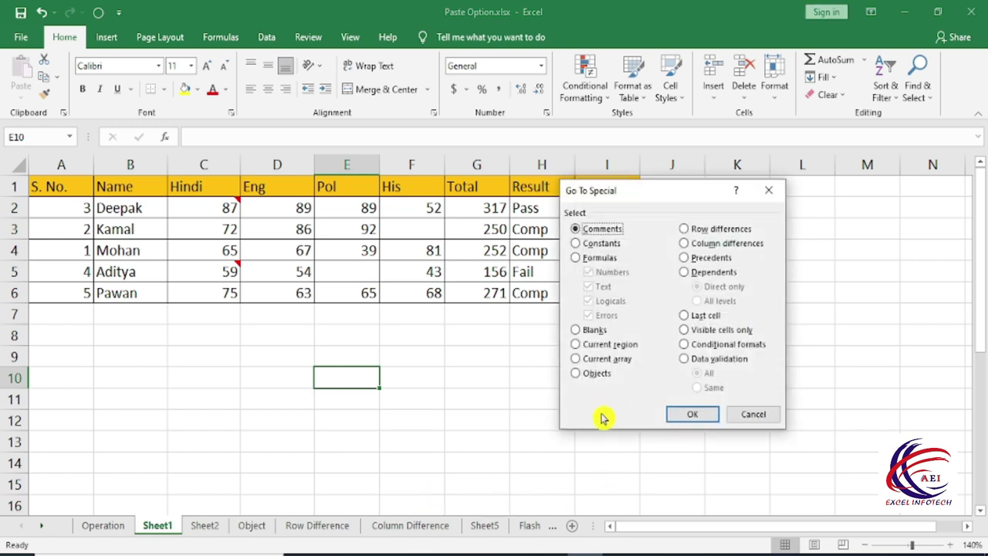
{"action": "left_click", "coordinate": [586, 346]}
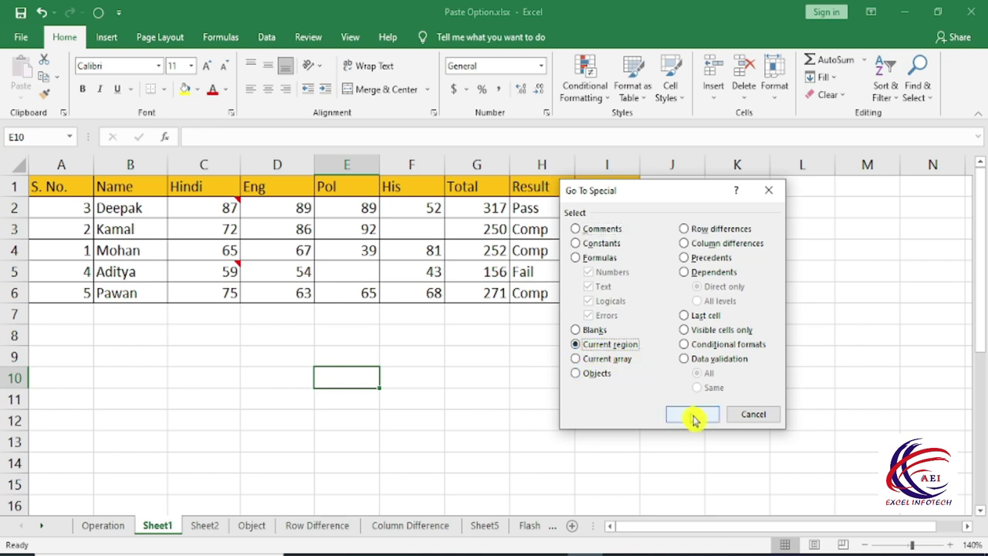
{"action": "left_click", "coordinate": [750, 414]}
{"action": "left_click", "coordinate": [316, 255]}
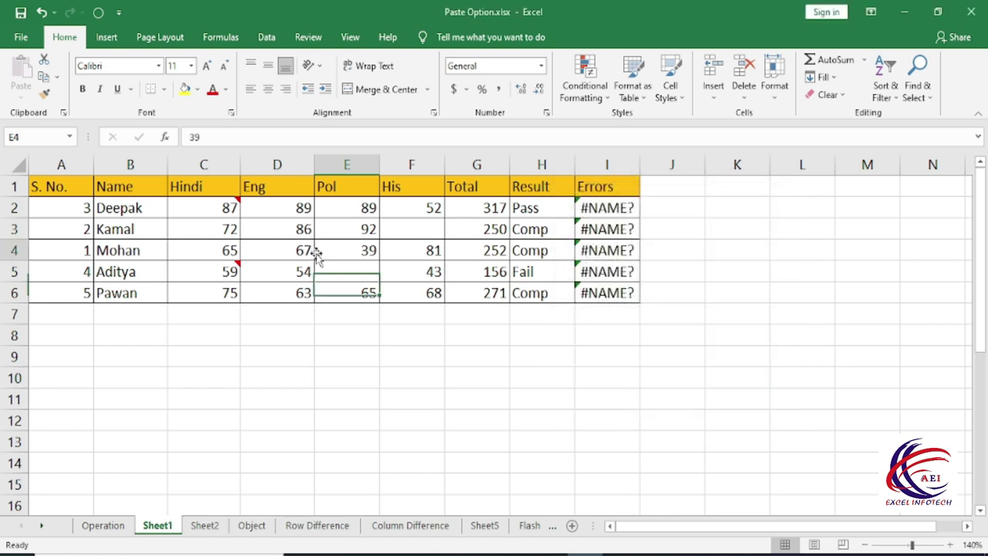
{"action": "key", "text": "ctrl+a"}
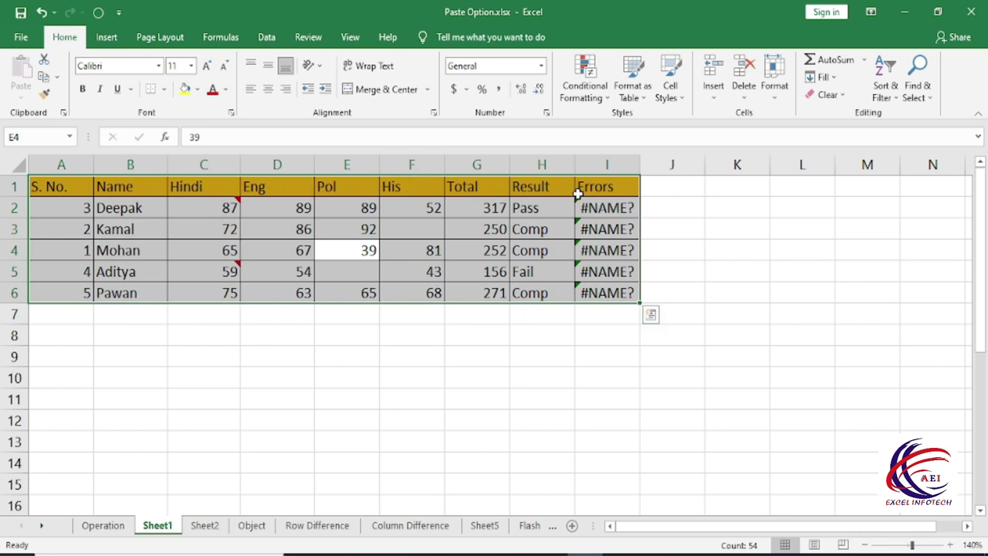
{"action": "left_click", "coordinate": [307, 352]}
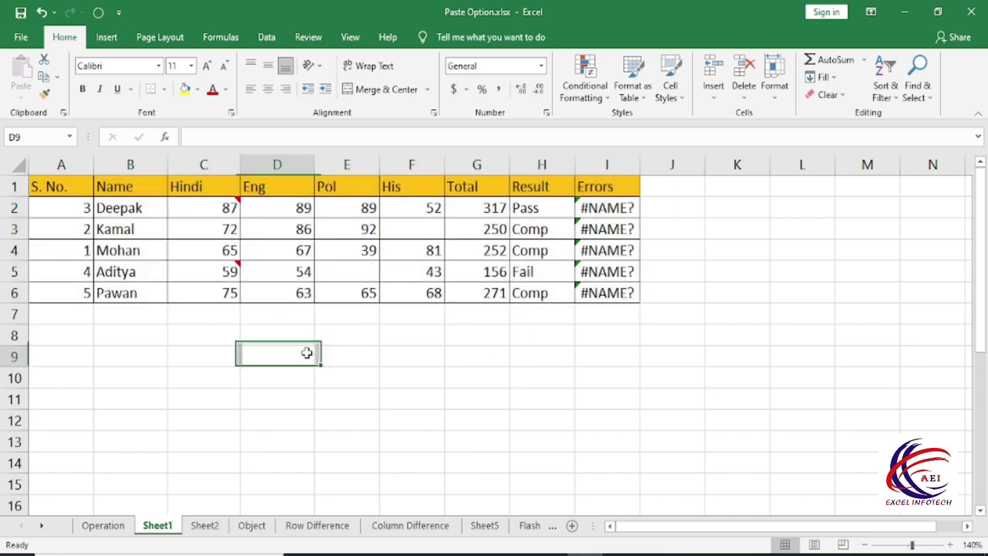
{"action": "left_click", "coordinate": [369, 251]}
{"action": "key", "text": "ctrl+g"}
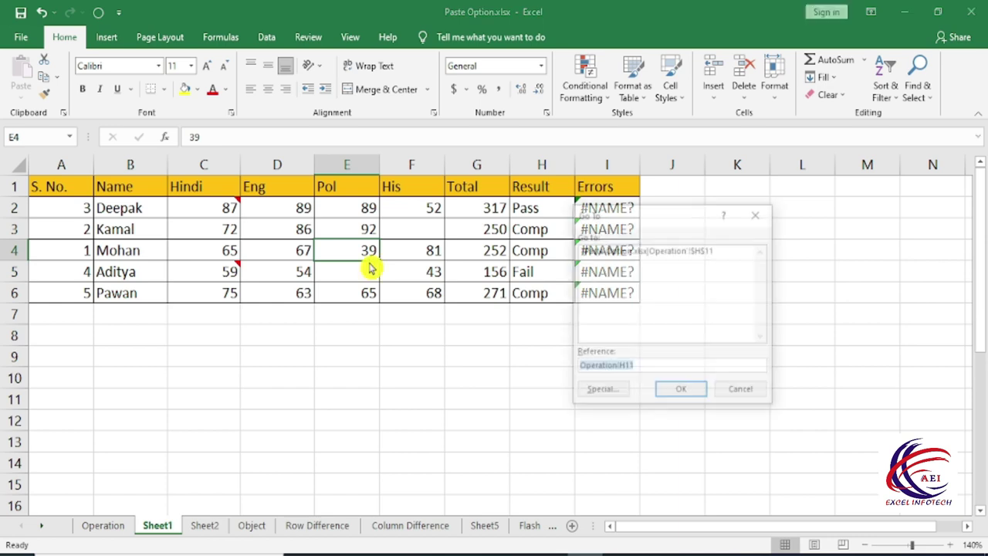
{"action": "left_click", "coordinate": [602, 395]}
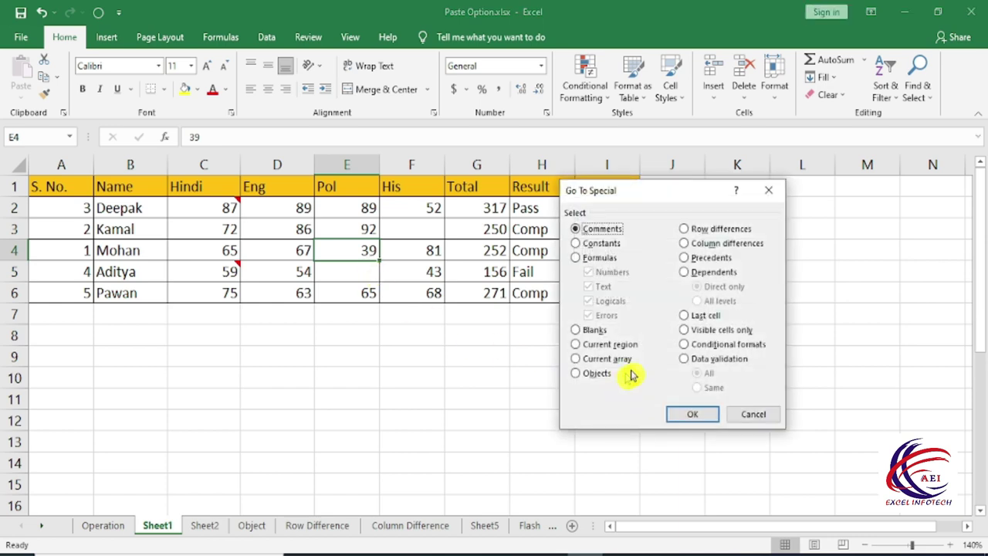
{"action": "left_click", "coordinate": [579, 349]}
{"action": "left_click", "coordinate": [692, 415]}
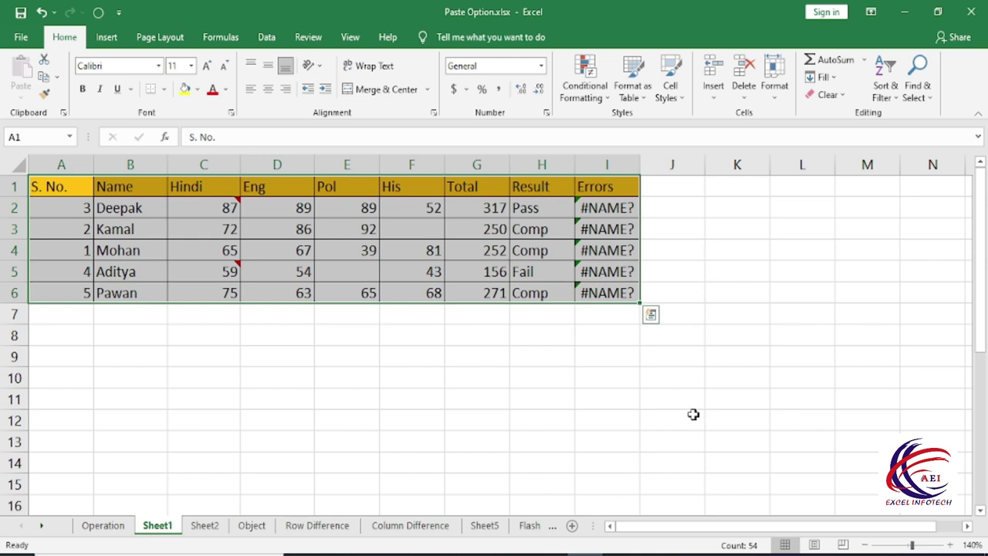
{"action": "left_click", "coordinate": [350, 379]}
{"action": "left_click", "coordinate": [362, 271]}
{"action": "left_click", "coordinate": [363, 249]}
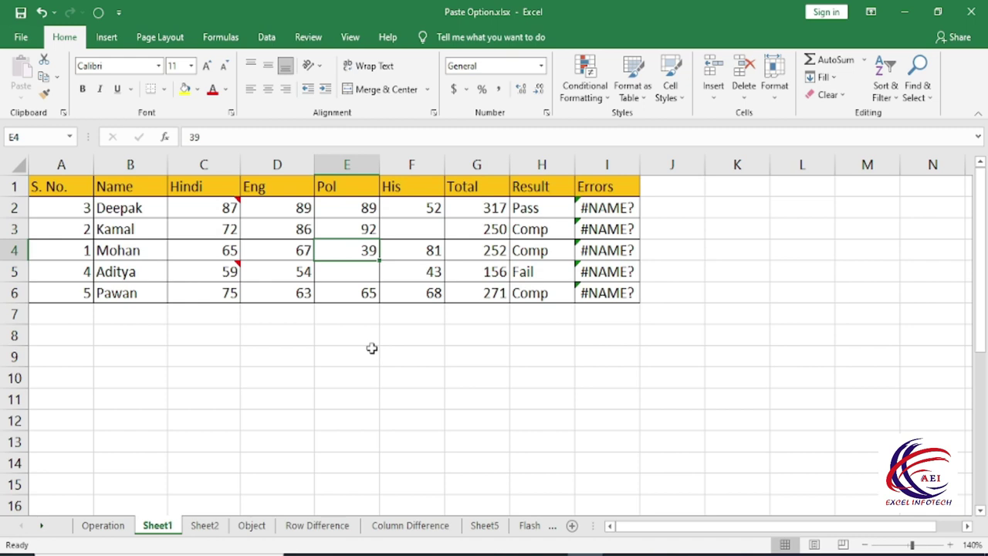
{"action": "left_click", "coordinate": [432, 362]}
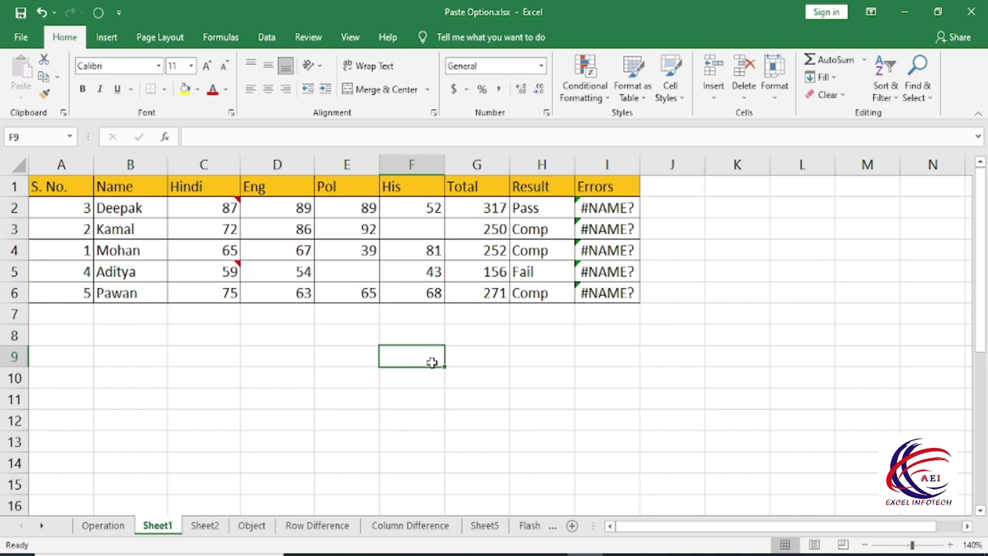
{"action": "left_click", "coordinate": [218, 527]}
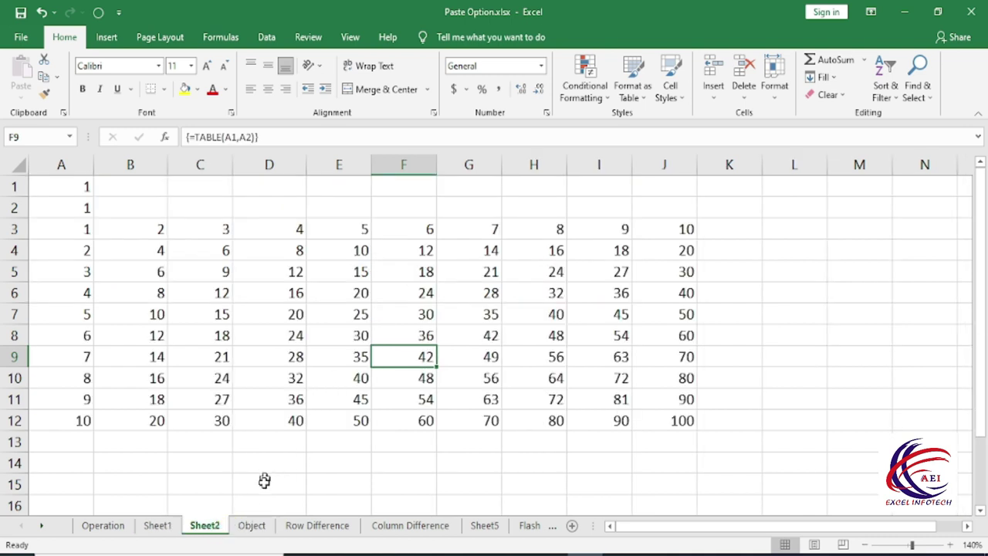
- On the Object sheet, select the AEI logo and Subscribe pictures individually, then return to F27
{"action": "left_click", "coordinate": [252, 525]}
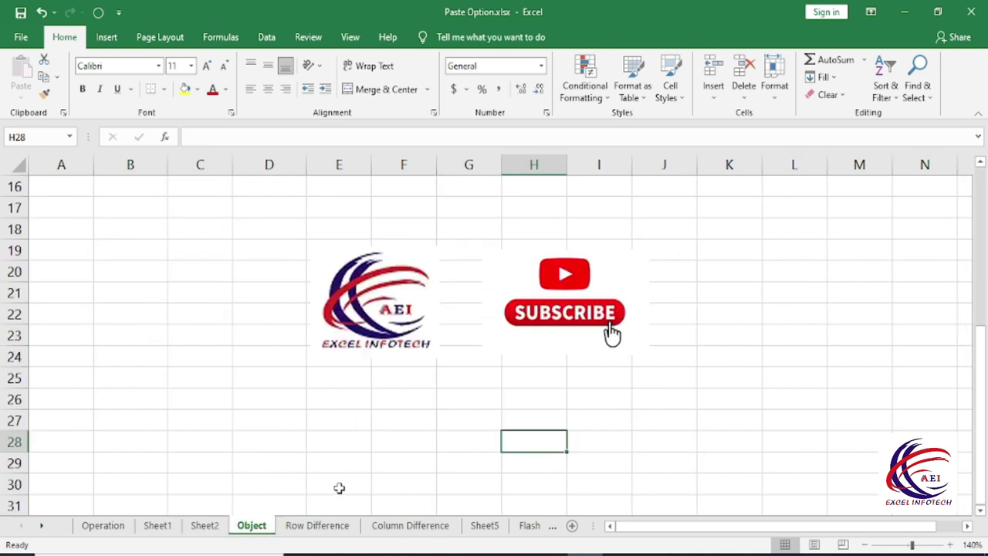
{"action": "left_click", "coordinate": [373, 326]}
{"action": "left_click", "coordinate": [533, 327]}
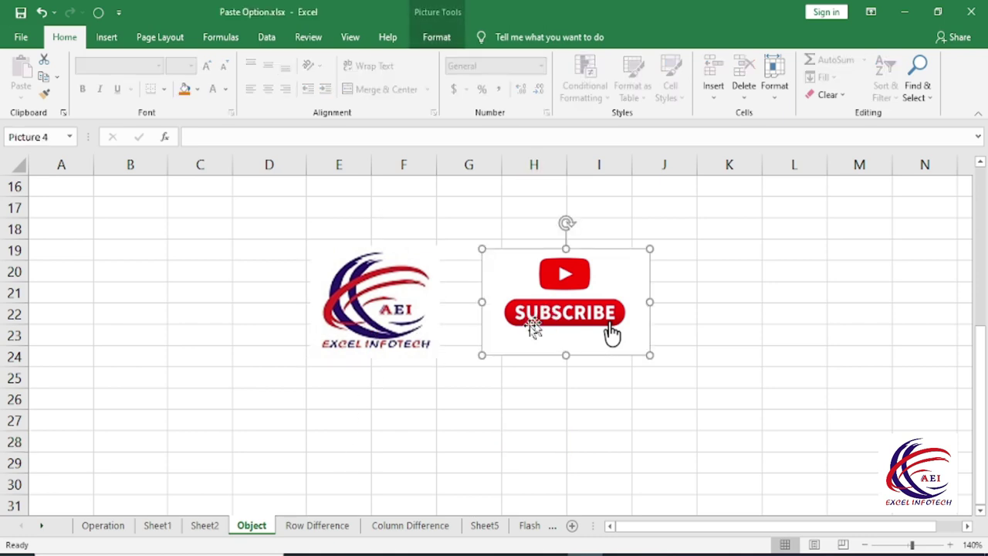
{"action": "left_click", "coordinate": [372, 425]}
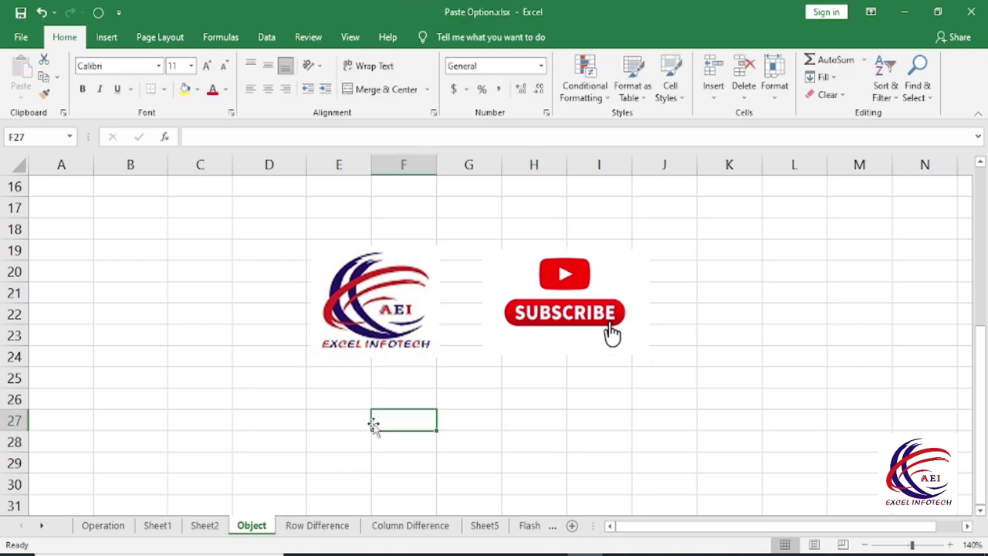
- Select every picture on the Object sheet with Go To Special > Objects
{"action": "key", "text": "ctrl+g"}
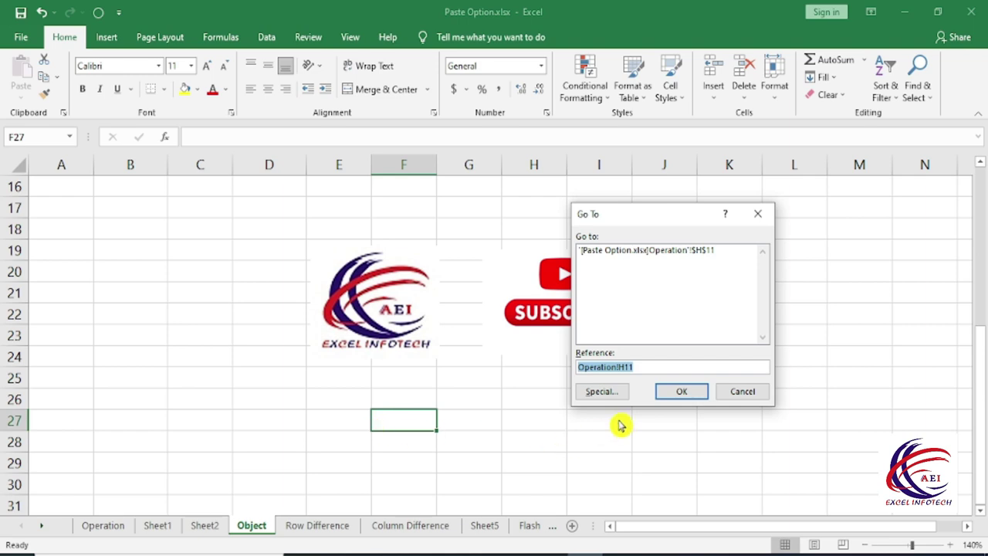
{"action": "left_click", "coordinate": [604, 393]}
{"action": "left_click", "coordinate": [591, 373]}
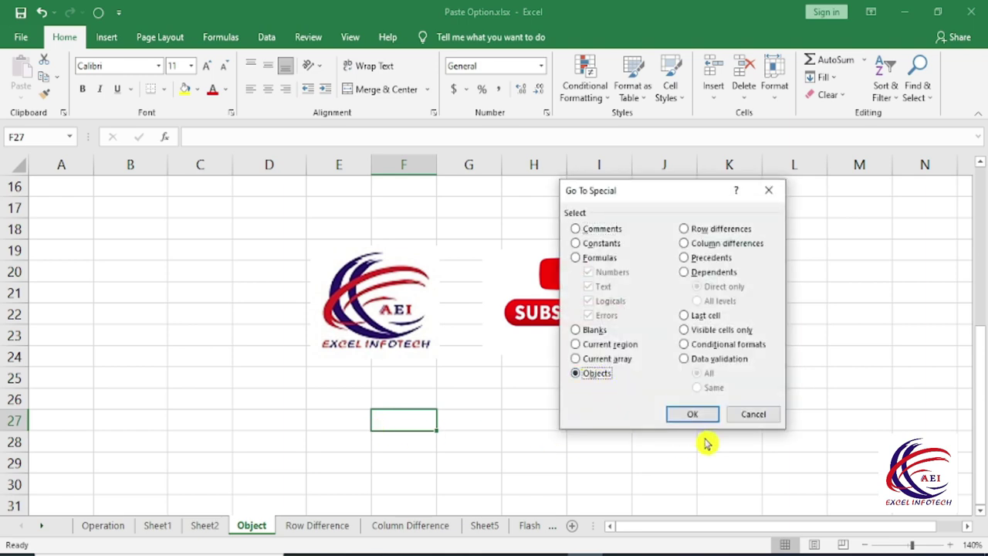
{"action": "left_click", "coordinate": [694, 413]}
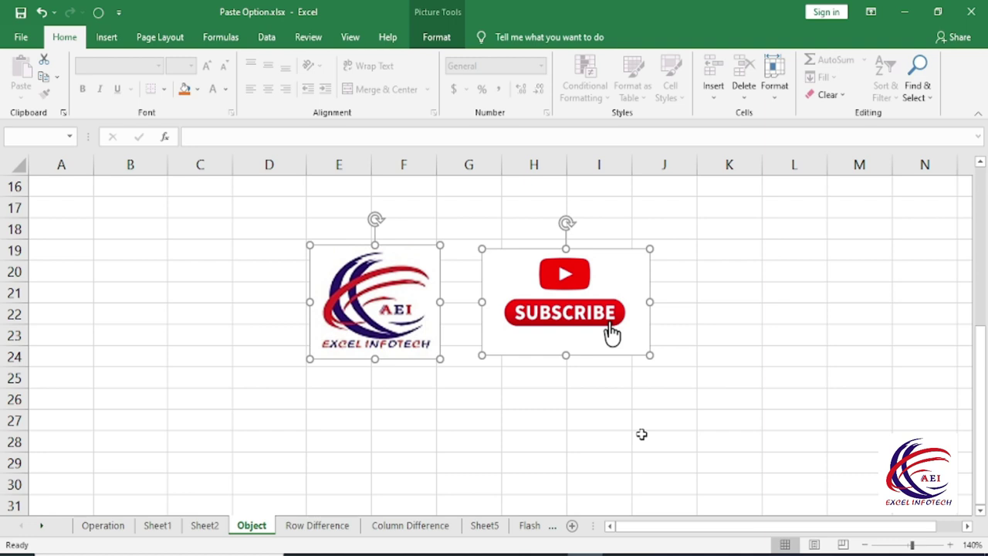
- Tab through the selected pictures one at a time, deselect, and move to Row Difference
{"action": "key", "text": "Tab"}
{"action": "key", "text": "Tab"}
{"action": "key", "text": "Tab"}
{"action": "key", "text": "Tab"}
{"action": "key", "text": "Tab"}
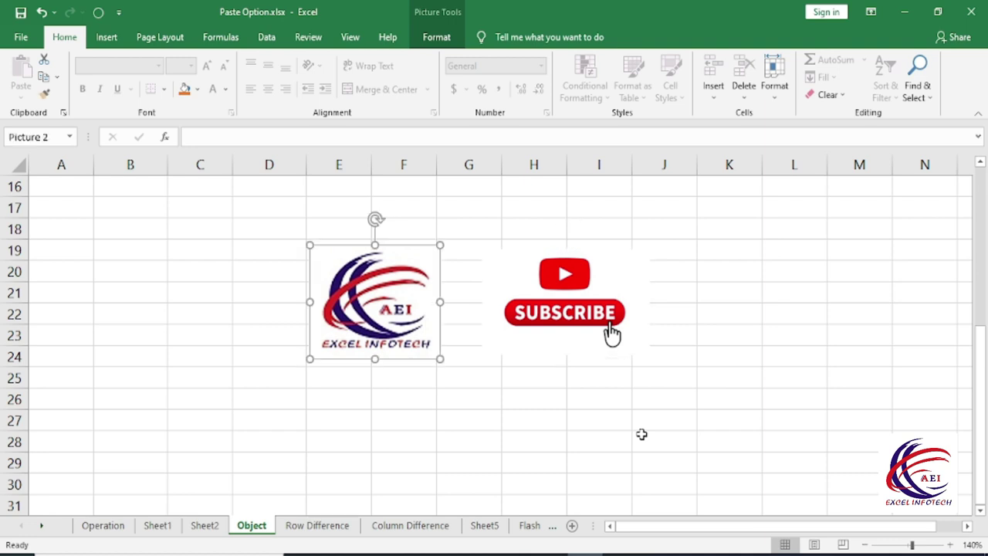
{"action": "key", "text": "Tab"}
{"action": "key", "text": "Tab"}
{"action": "key", "text": "Tab"}
{"action": "key", "text": "Tab"}
{"action": "key", "text": "Tab"}
{"action": "key", "text": "Tab"}
{"action": "key", "text": "Escape"}
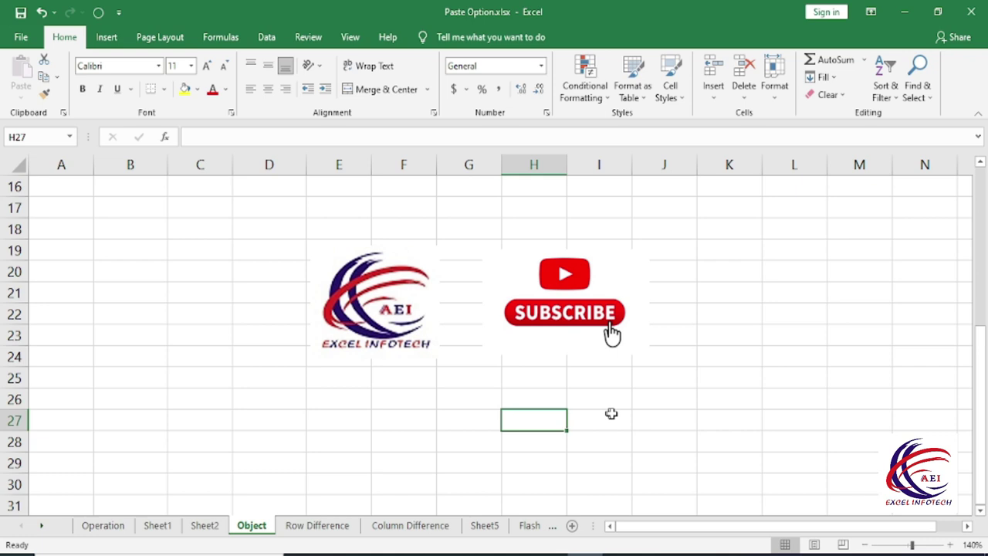
{"action": "key", "text": "ctrl+Page_Down"}
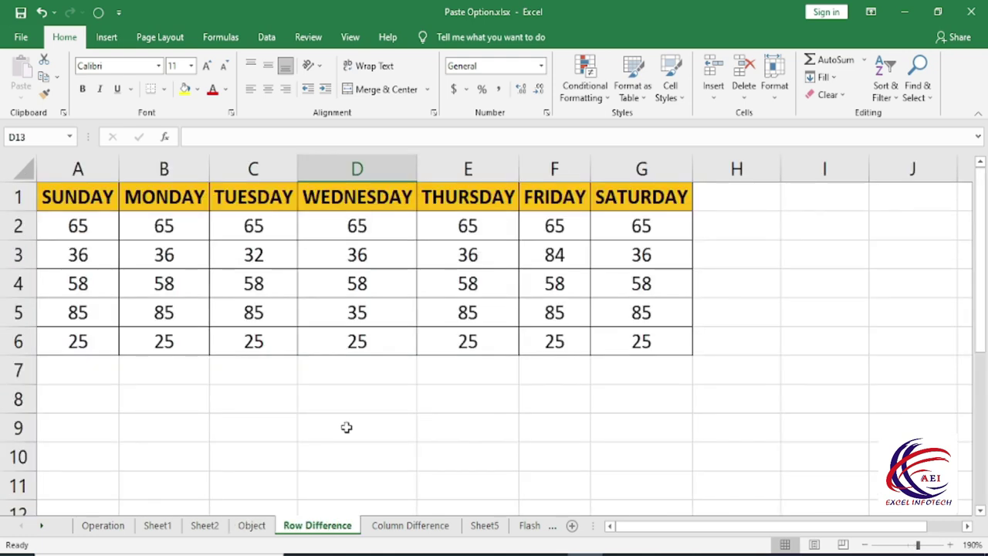
- Cancel a first Row differences attempt and select the weekday values A2:G6
{"action": "key", "text": "F5"}
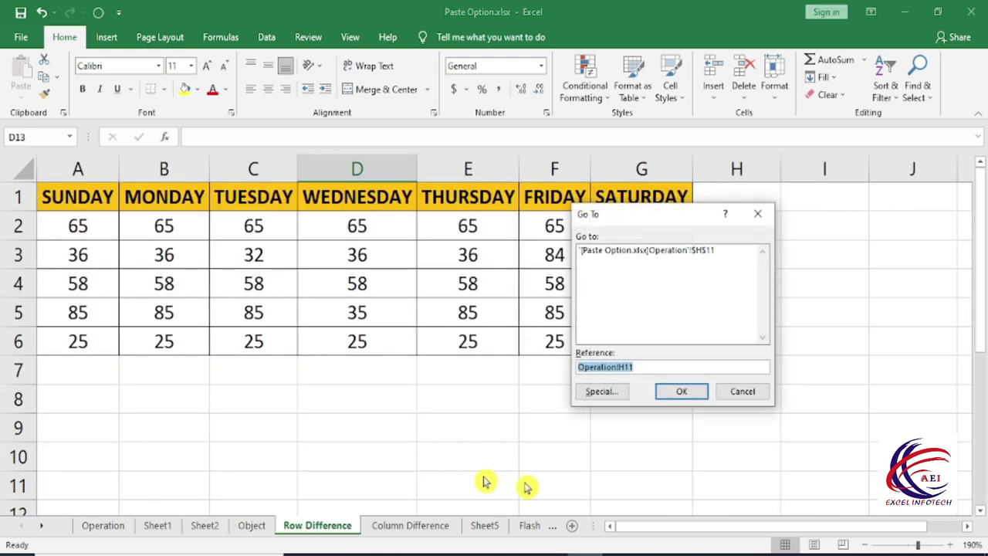
{"action": "left_click", "coordinate": [599, 390]}
{"action": "left_click", "coordinate": [695, 229]}
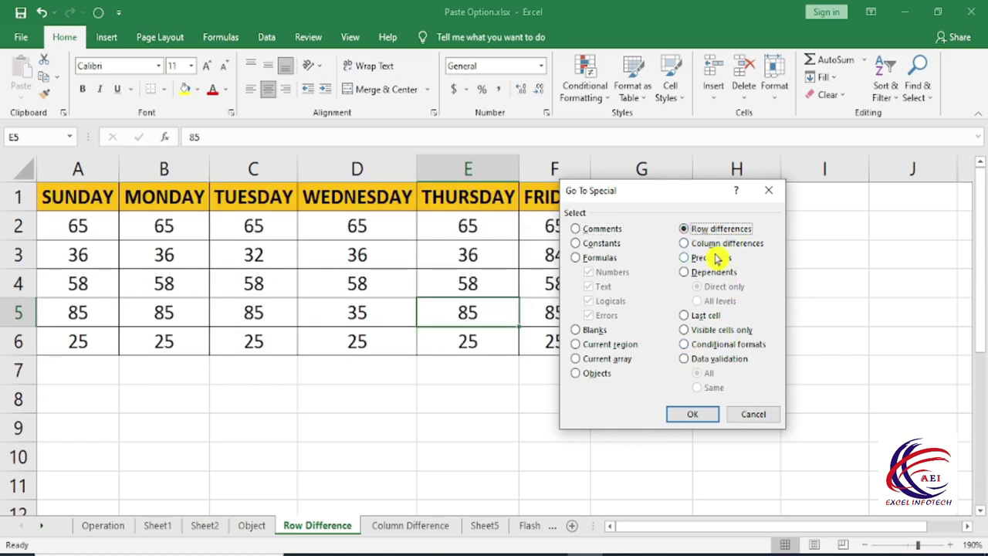
{"action": "left_click", "coordinate": [754, 412]}
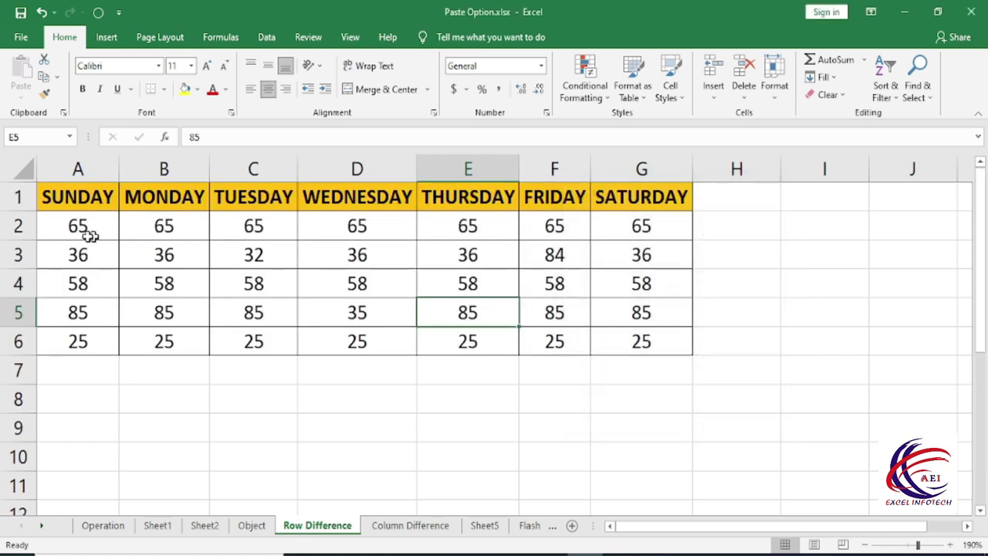
{"action": "left_click_drag", "start_coordinate": [90, 236], "coordinate": [627, 345]}
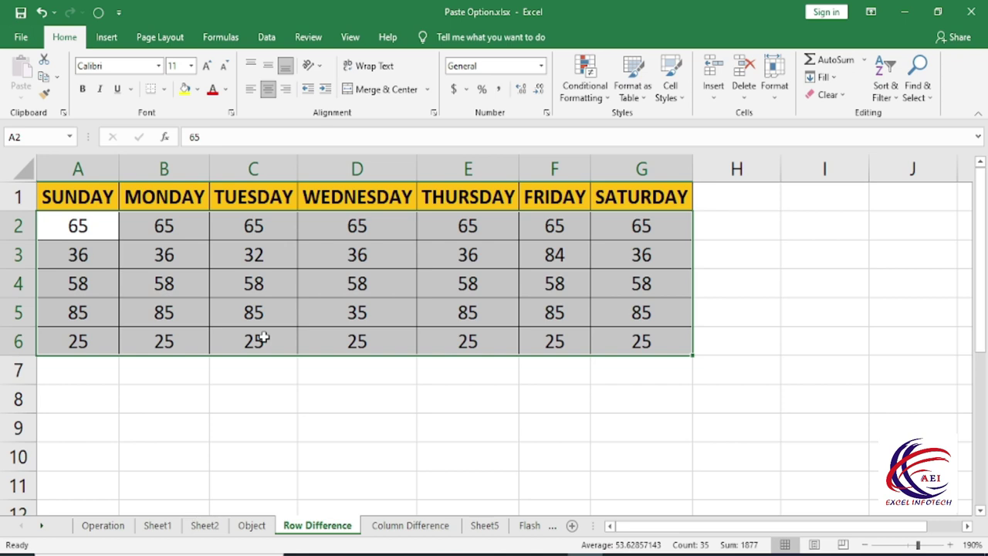
- Pick out the row differences 32, 84 and 35 and fill them yellow
{"action": "key", "text": "ctrl+g"}
{"action": "left_click", "coordinate": [602, 401]}
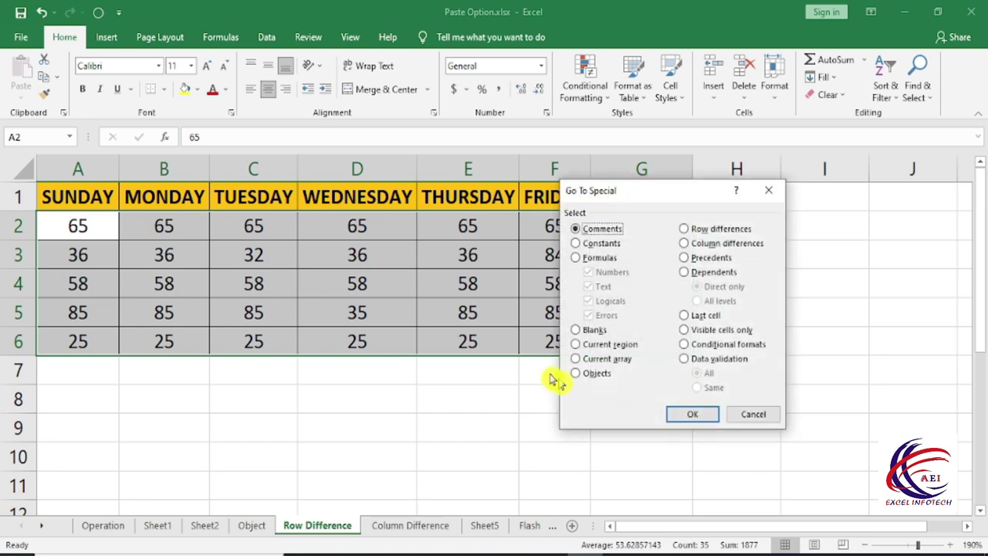
{"action": "left_click", "coordinate": [722, 230]}
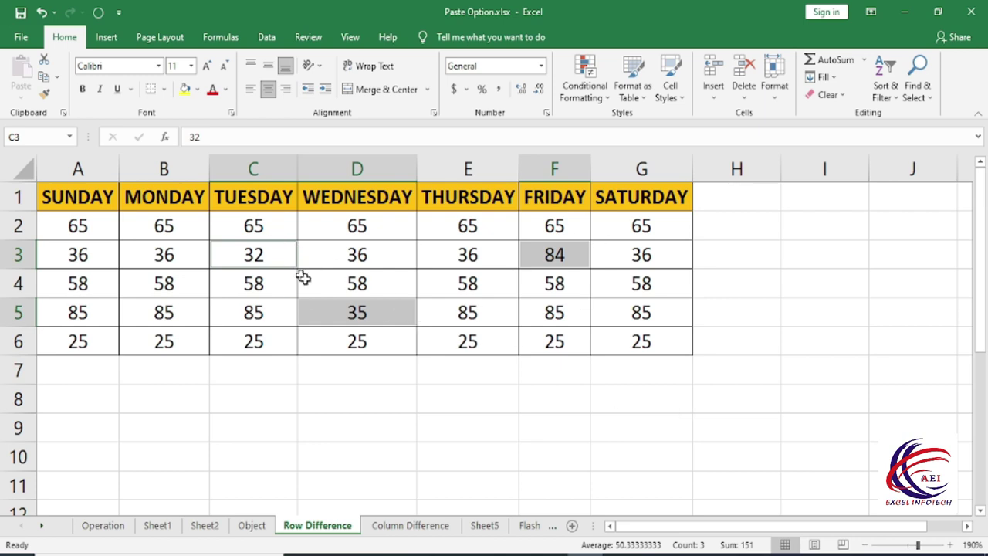
{"action": "left_click", "coordinate": [185, 93]}
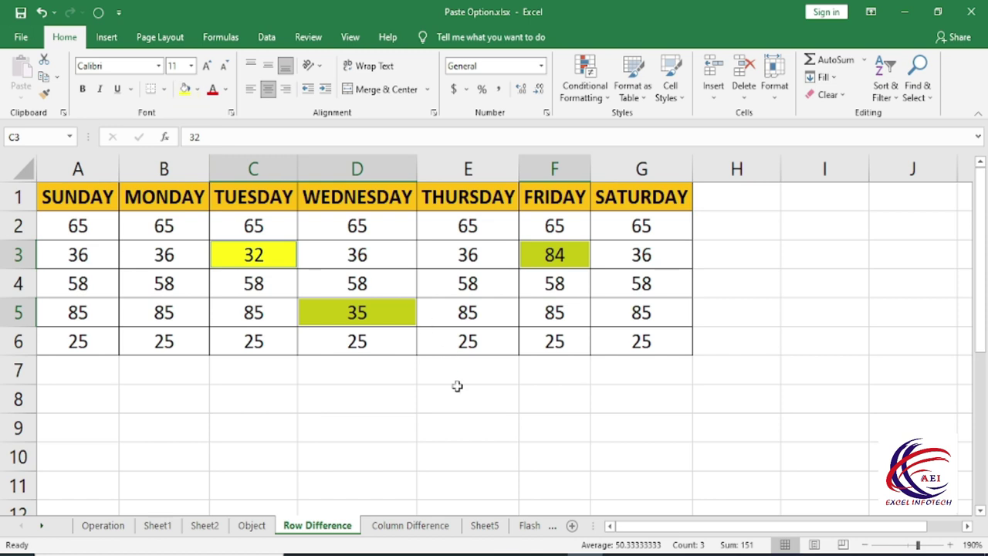
{"action": "left_click", "coordinate": [421, 525]}
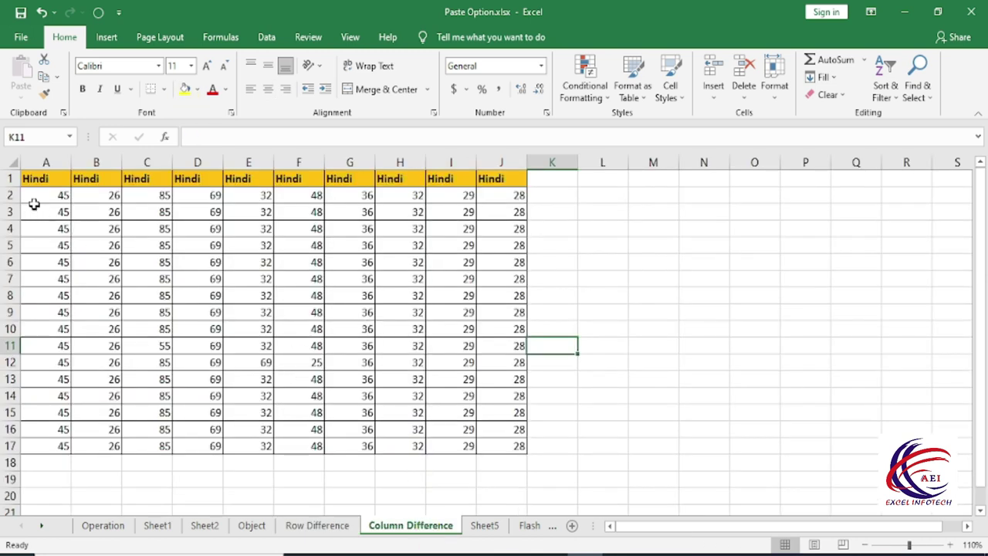
- Select column differences in A2:J17 and fill the odd values 55, 69 and 25 yellow
{"action": "left_click_drag", "start_coordinate": [35, 198], "coordinate": [500, 446]}
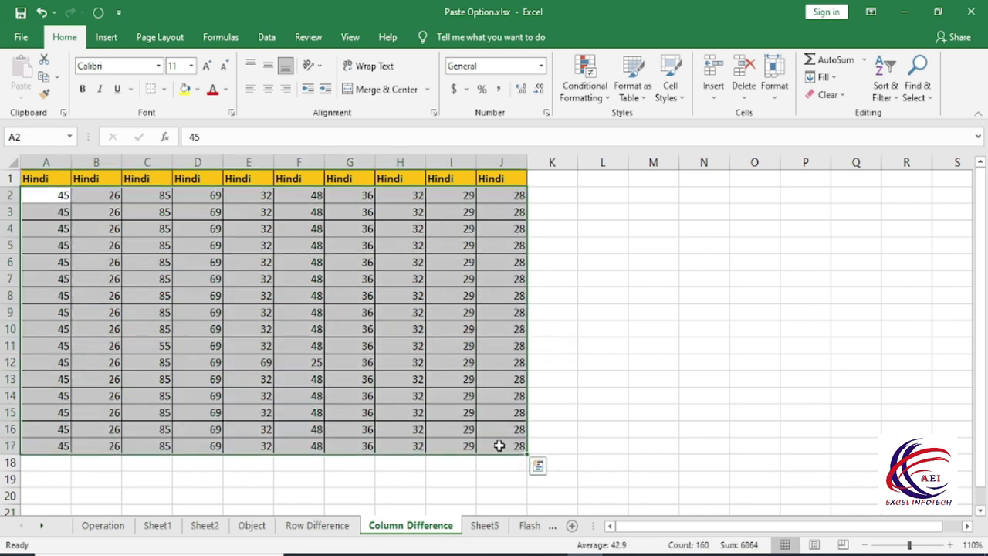
{"action": "key", "text": "ctrl+g"}
{"action": "left_click", "coordinate": [600, 391]}
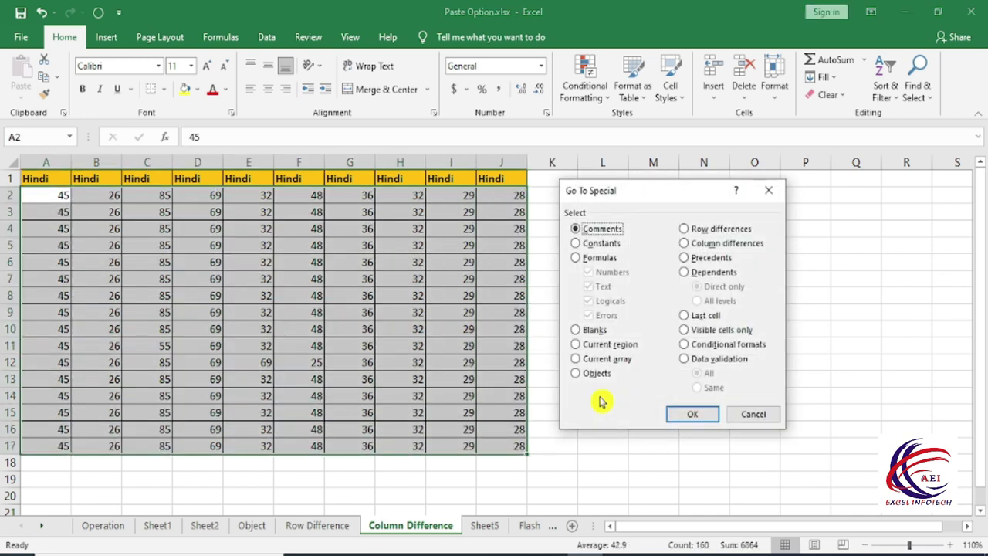
{"action": "left_click", "coordinate": [695, 244]}
{"action": "left_click", "coordinate": [691, 417]}
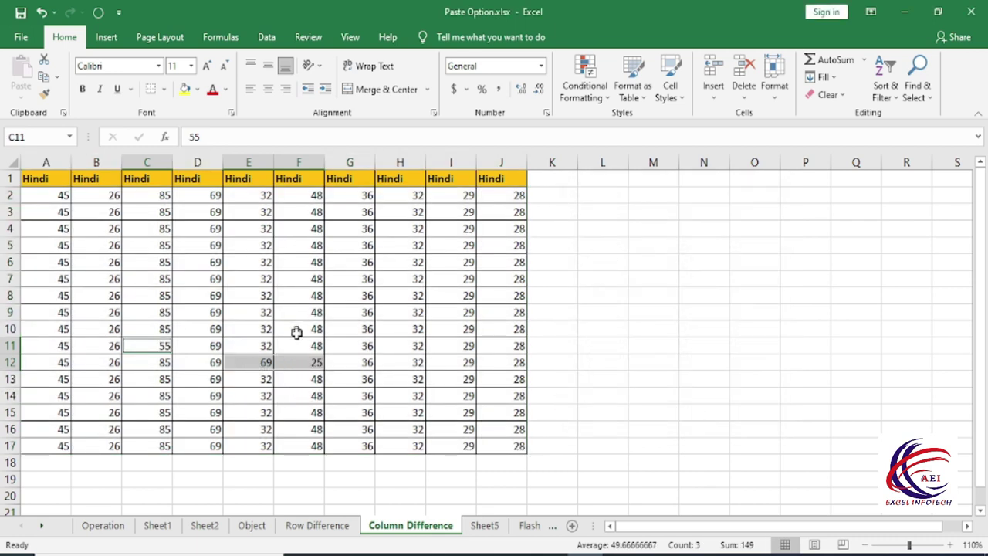
{"action": "left_click", "coordinate": [184, 88]}
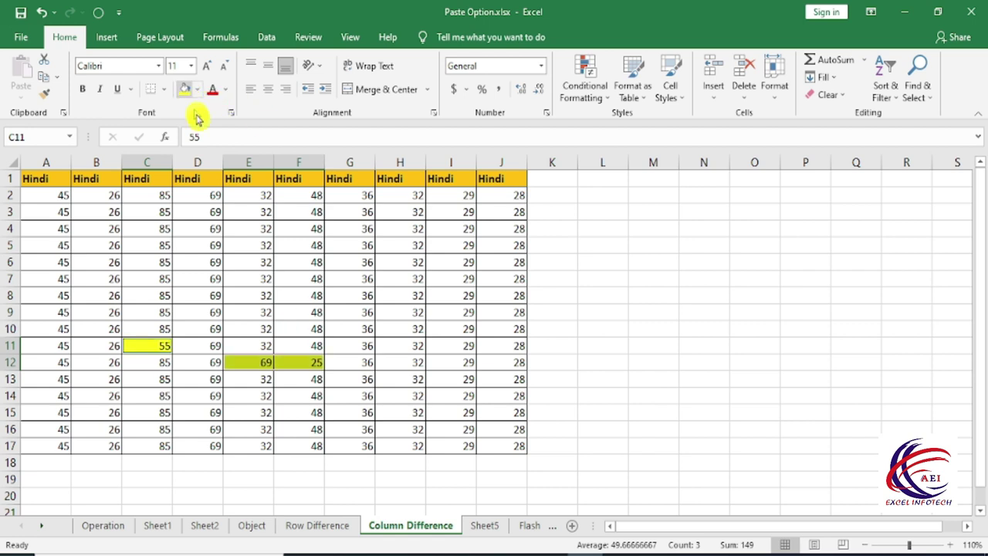
{"action": "left_click", "coordinate": [639, 348]}
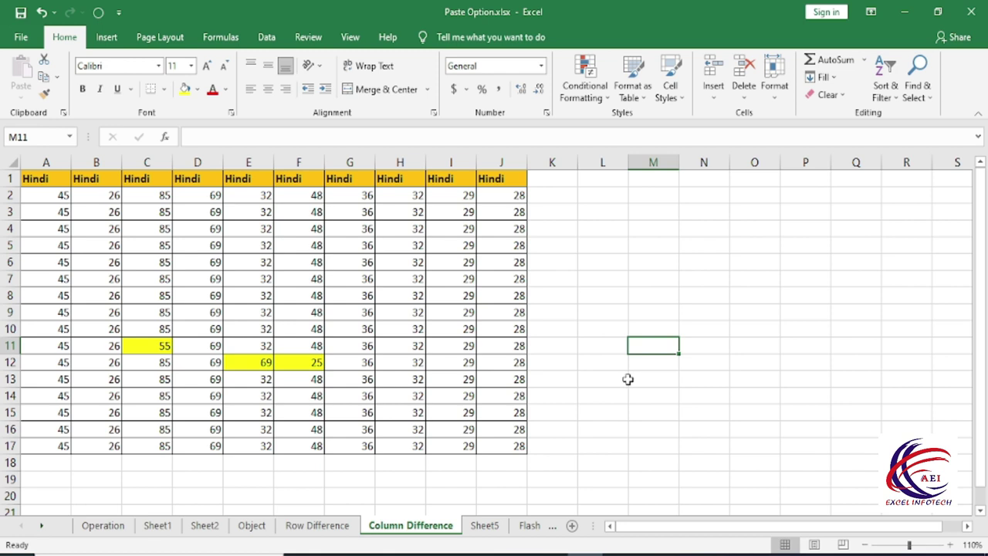
- On Sheet5, enter 54, 15 and 645 into cells B4:B6
{"action": "left_click", "coordinate": [483, 525]}
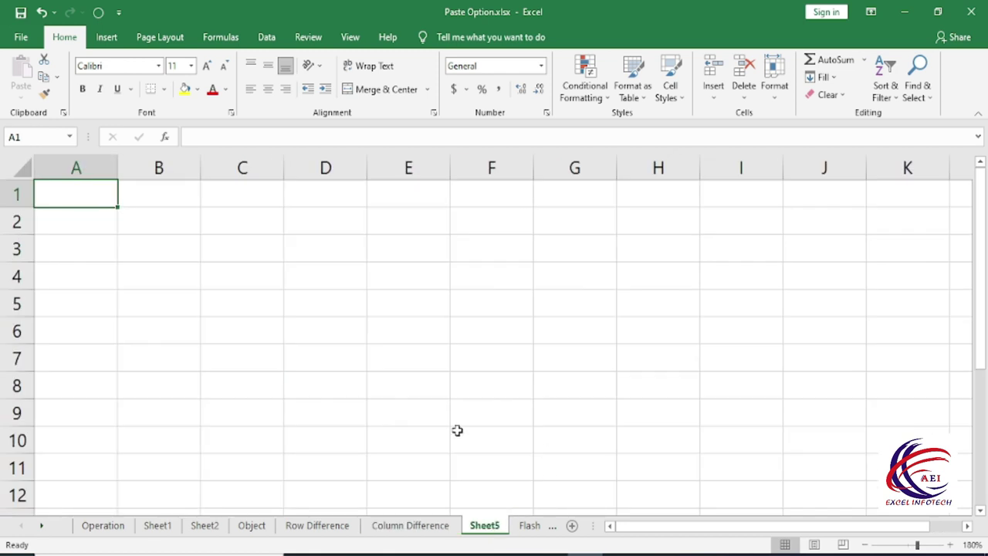
{"action": "key", "text": "ctrl+g"}
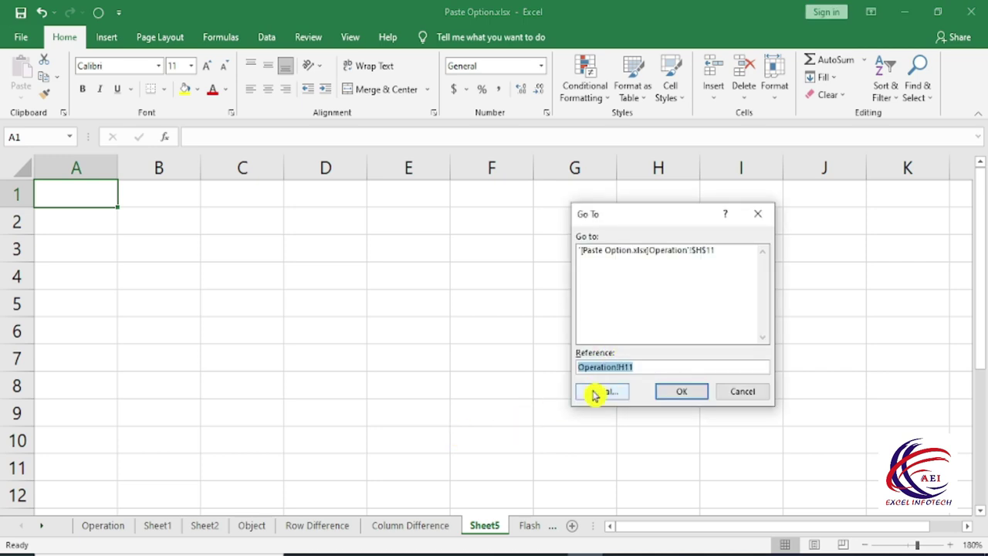
{"action": "left_click", "coordinate": [596, 392]}
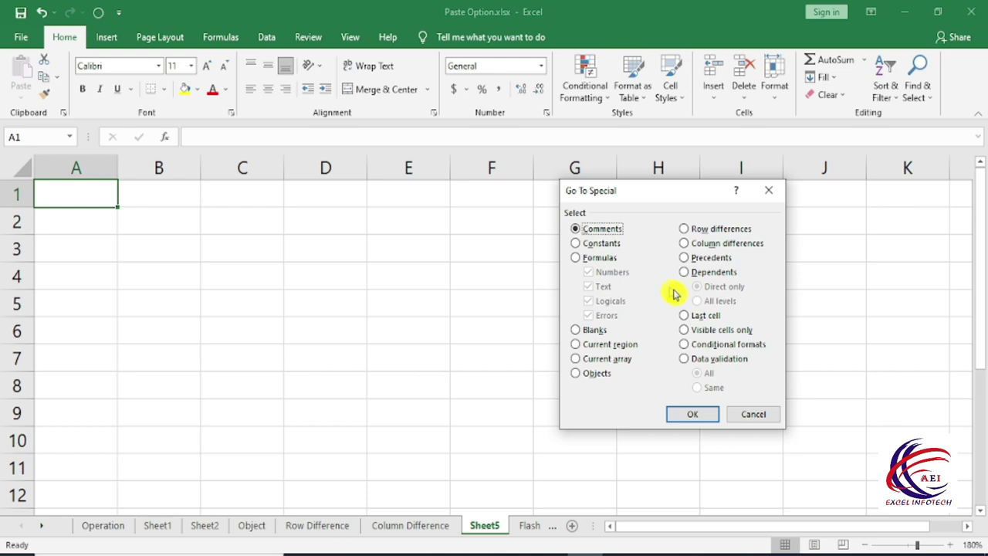
{"action": "key", "text": "Return"}
{"action": "type", "text": "54"}
{"action": "key", "text": "Return"}
{"action": "type", "text": "15"}
{"action": "key", "text": "Return"}
{"action": "type", "text": "645"}
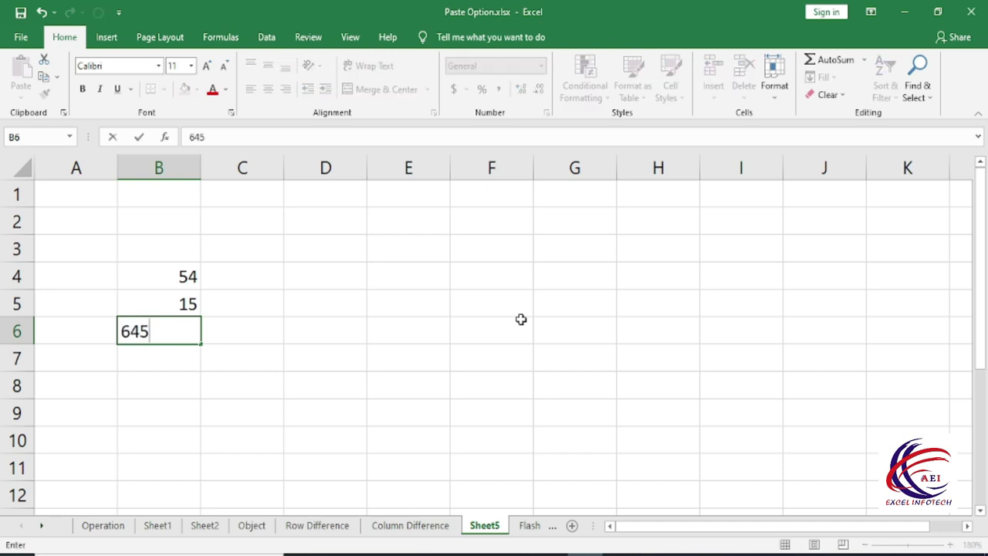
{"action": "key", "text": "Right"}
- Enter 455 in cell C4
{"action": "key", "text": "Up"}
{"action": "key", "text": "Up"}
{"action": "type", "text": "455"}
{"action": "key", "text": "Return"}
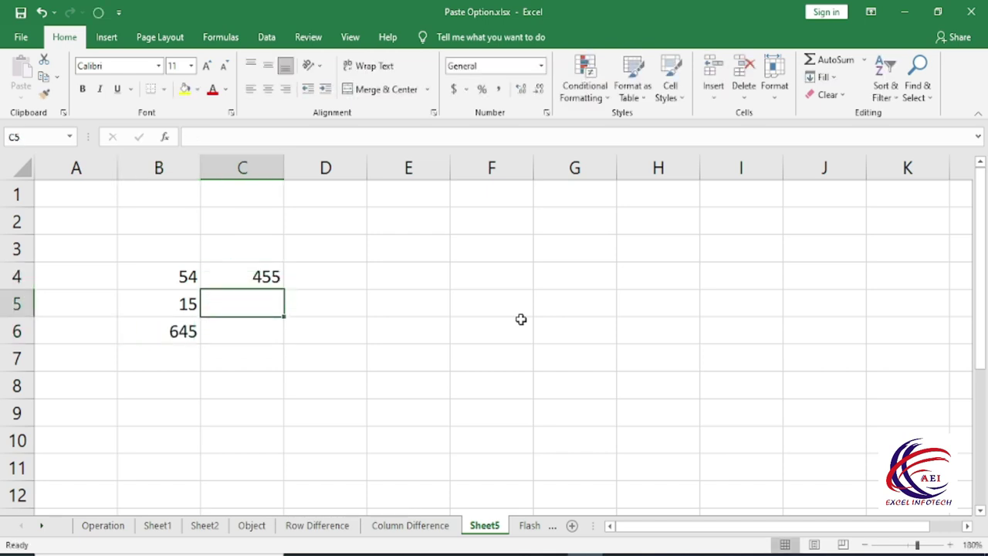
{"action": "key", "text": "Right"}
{"action": "key", "text": "Up"}
- Enter the formula =B4+C4+B6 in D4, giving 1154
{"action": "type", "text": "="}
{"action": "key", "text": "Left"}
{"action": "key", "text": "Left"}
{"action": "type", "text": "+"}
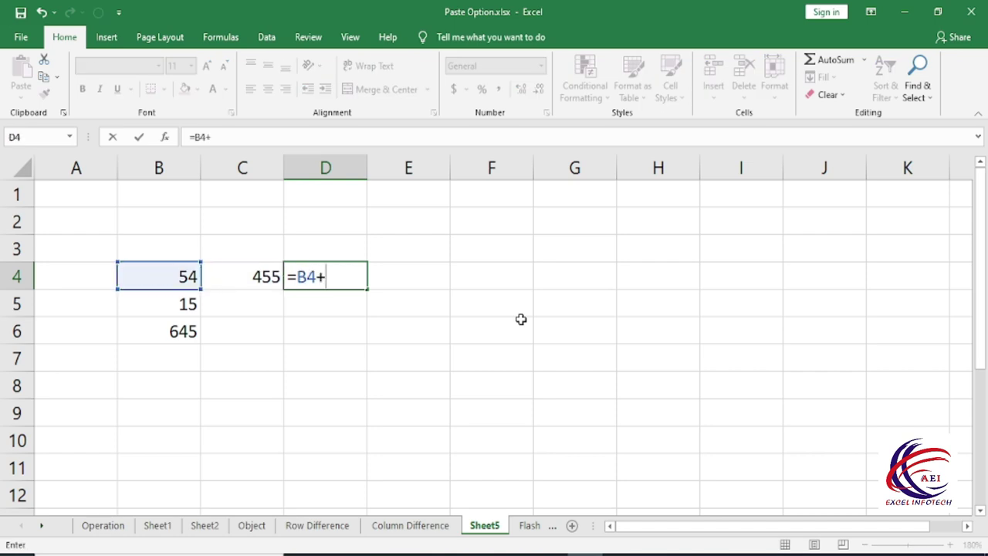
{"action": "key", "text": "Left"}
{"action": "type", "text": "+"}
{"action": "key", "text": "Left"}
{"action": "key", "text": "Down"}
{"action": "key", "text": "Down"}
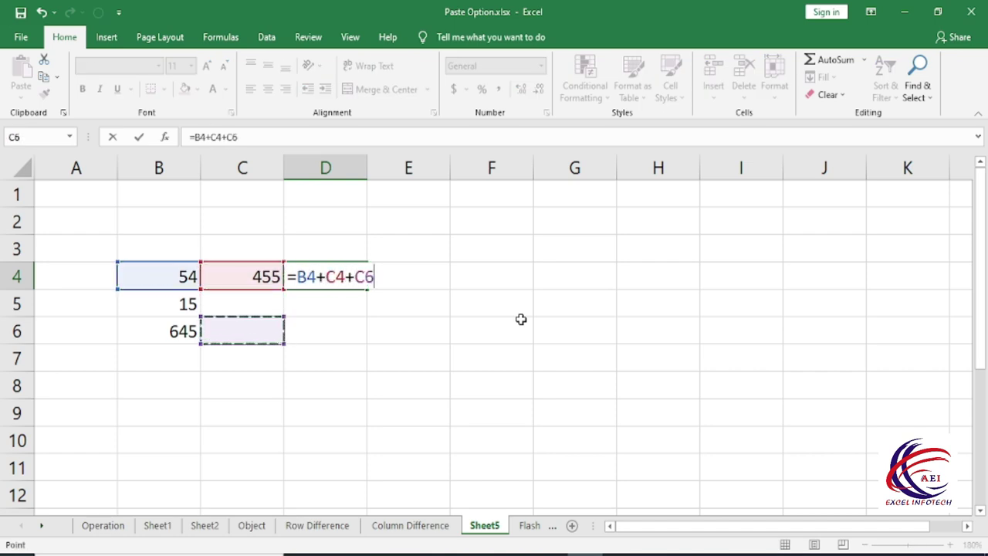
{"action": "key", "text": "Left"}
{"action": "key", "text": "Return"}
{"action": "key", "text": "Up"}
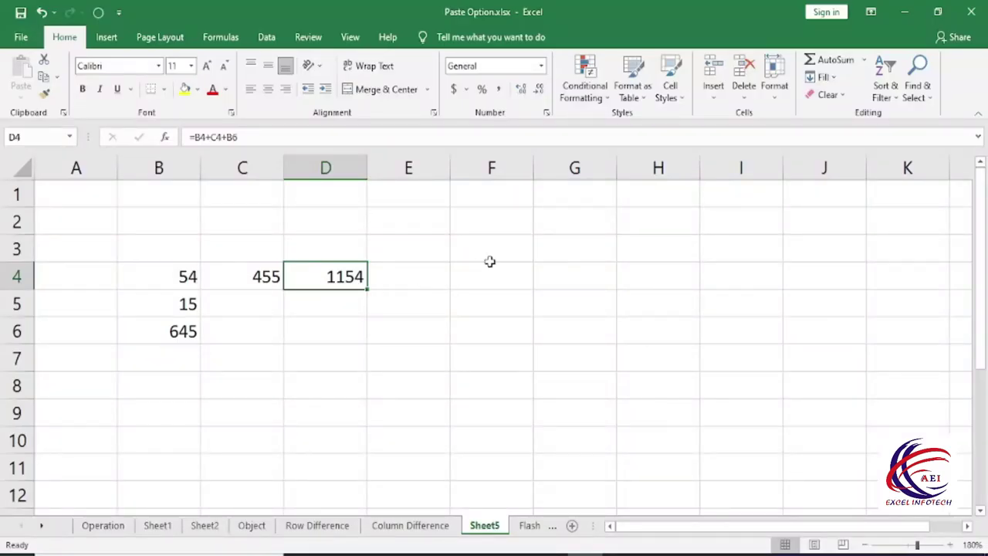
- Select D4's precedent cells B4, C4 and B6 with Go To Special > Precedents
{"action": "key", "text": "ctrl+g"}
{"action": "left_click", "coordinate": [601, 393]}
{"action": "left_click", "coordinate": [697, 274]}
{"action": "left_click", "coordinate": [687, 259]}
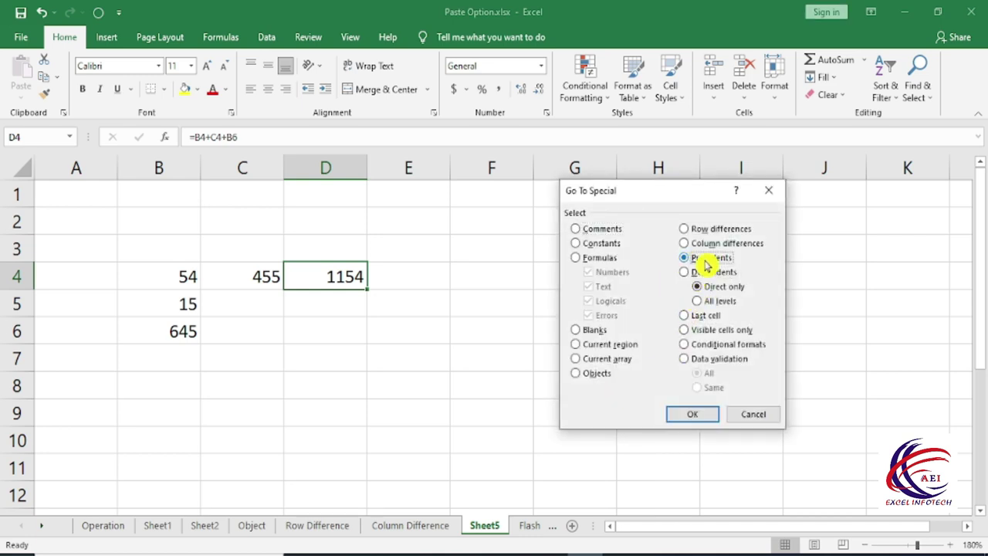
{"action": "left_click", "coordinate": [692, 415]}
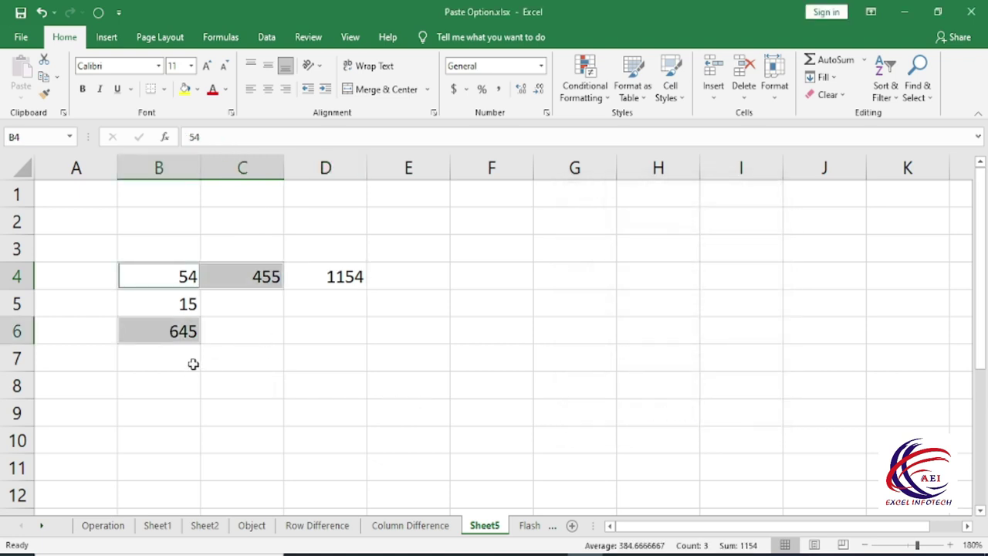
- Trace D4's precedent arrows and inspect the source cells B4, C4 and B6
{"action": "left_click", "coordinate": [341, 279]}
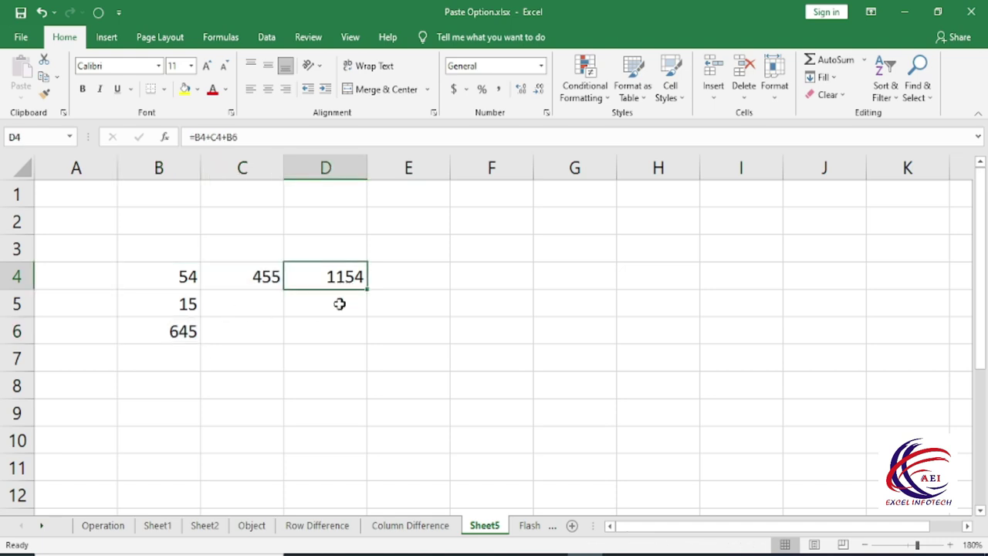
{"action": "key", "text": "alt+m"}
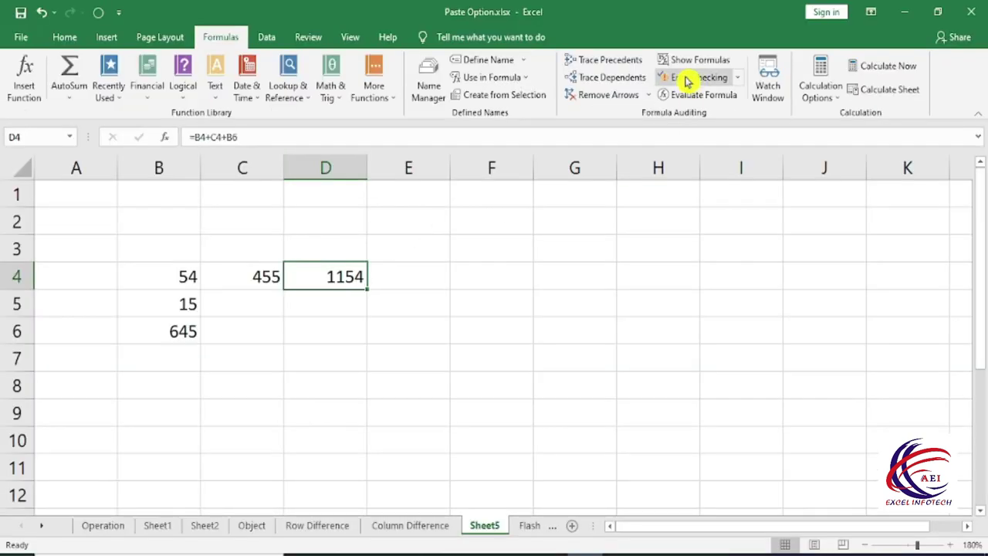
{"action": "left_click", "coordinate": [627, 63]}
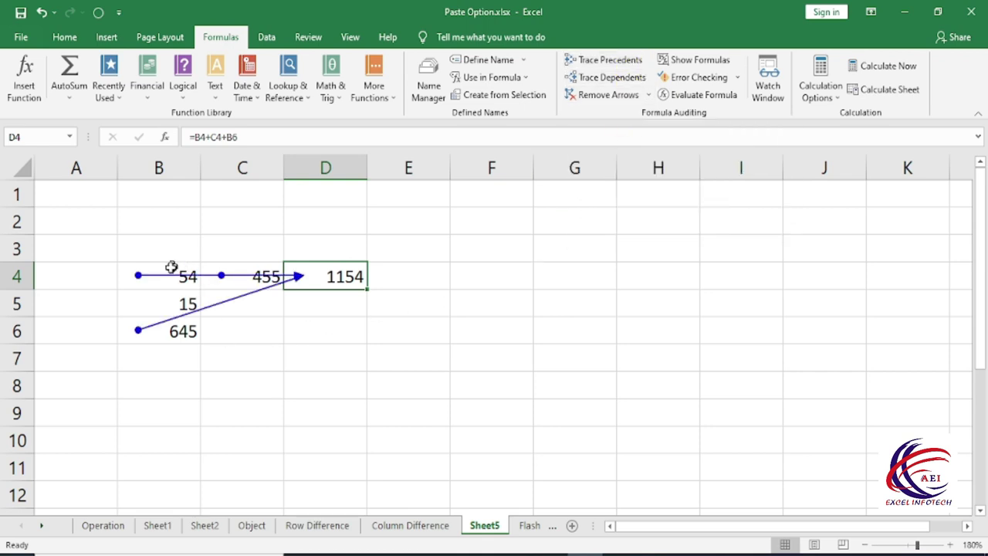
{"action": "left_click", "coordinate": [170, 330]}
{"action": "left_click", "coordinate": [165, 285]}
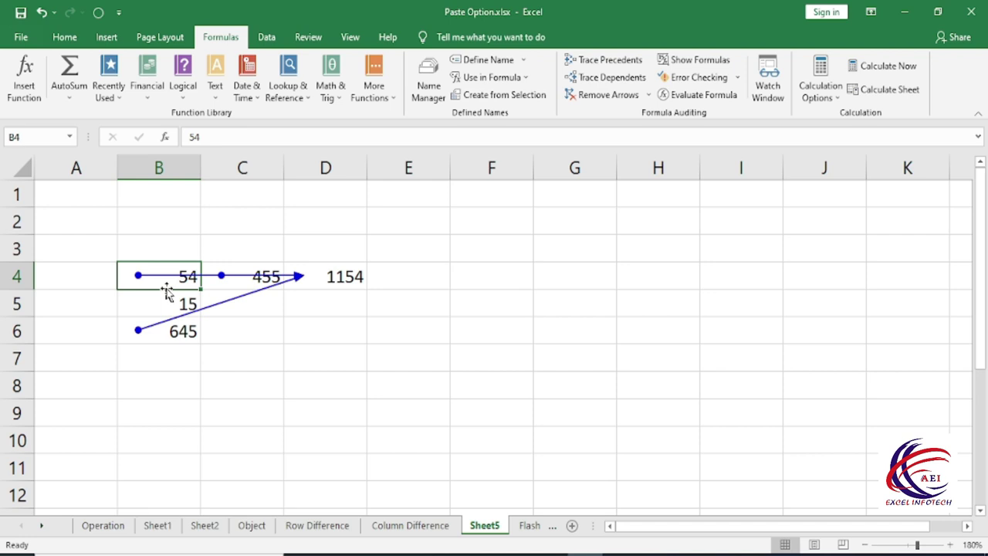
{"action": "left_click", "coordinate": [234, 284]}
{"action": "left_click", "coordinate": [169, 281]}
{"action": "left_click", "coordinate": [176, 326]}
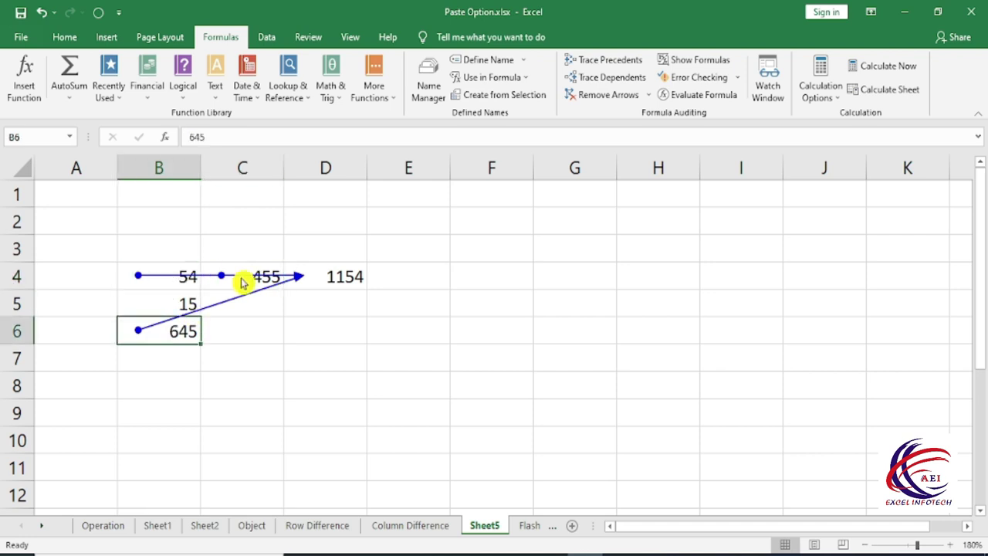
{"action": "left_click", "coordinate": [314, 278]}
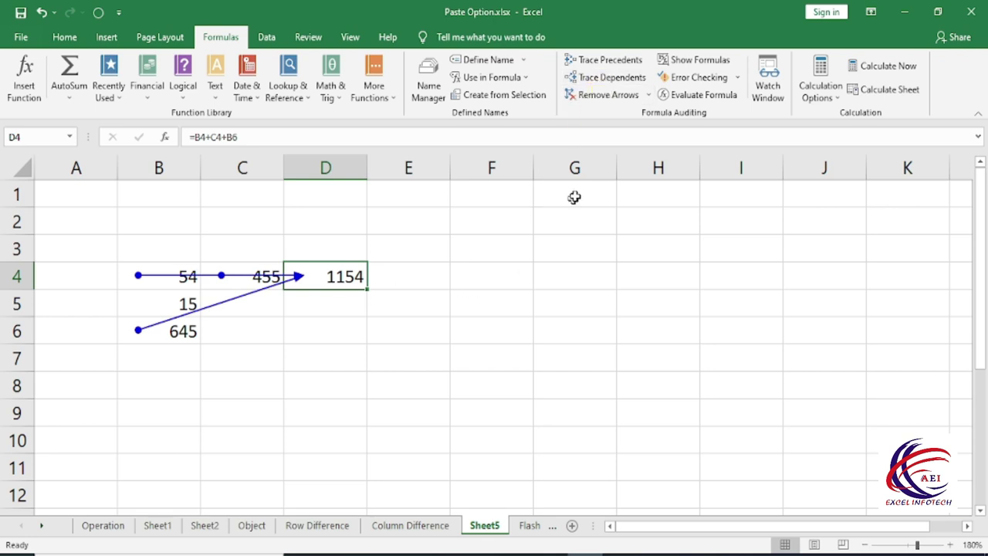
- Remove the precedent trace arrows from Sheet5
{"action": "left_click", "coordinate": [605, 96]}
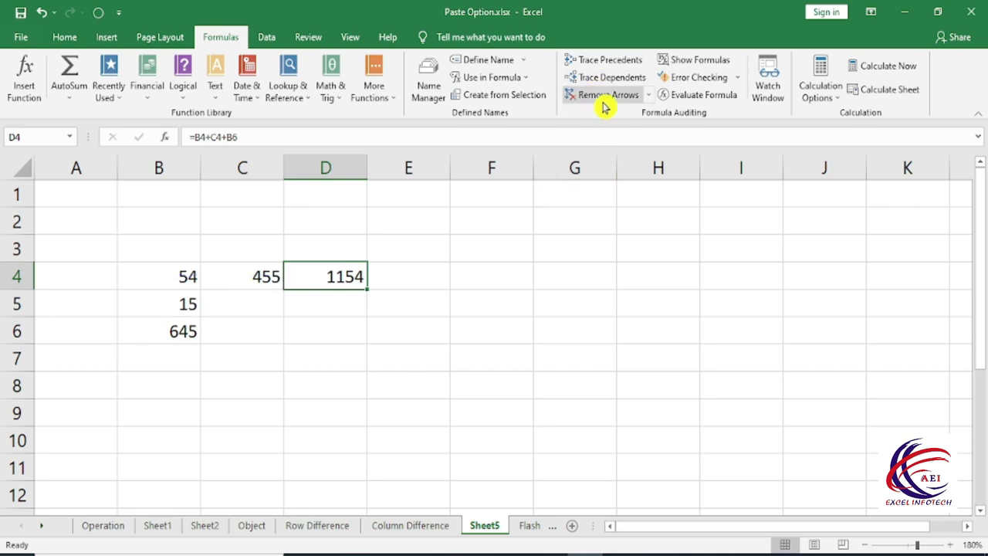
{"action": "left_click", "coordinate": [99, 302]}
{"action": "left_click", "coordinate": [359, 371]}
{"action": "left_click", "coordinate": [349, 275]}
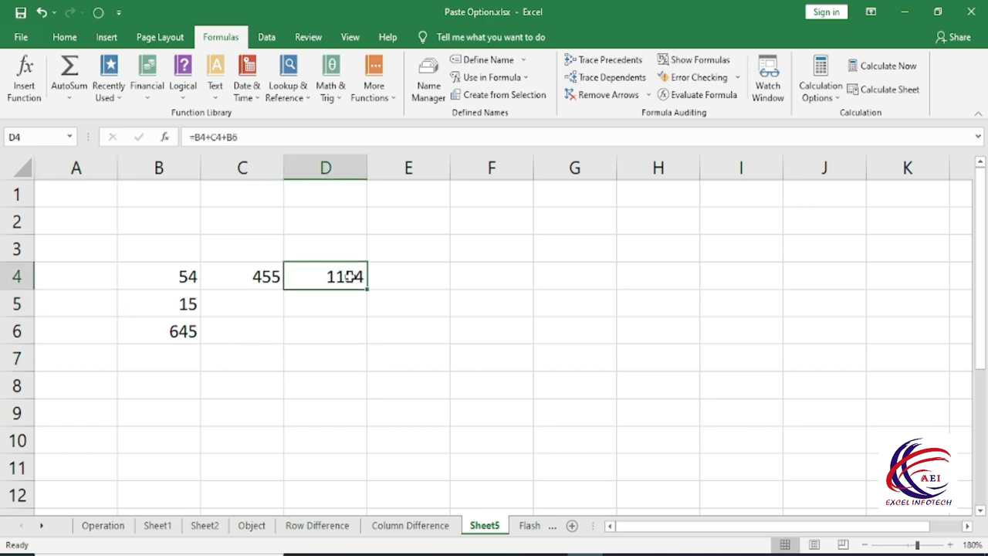
{"action": "left_click", "coordinate": [394, 355]}
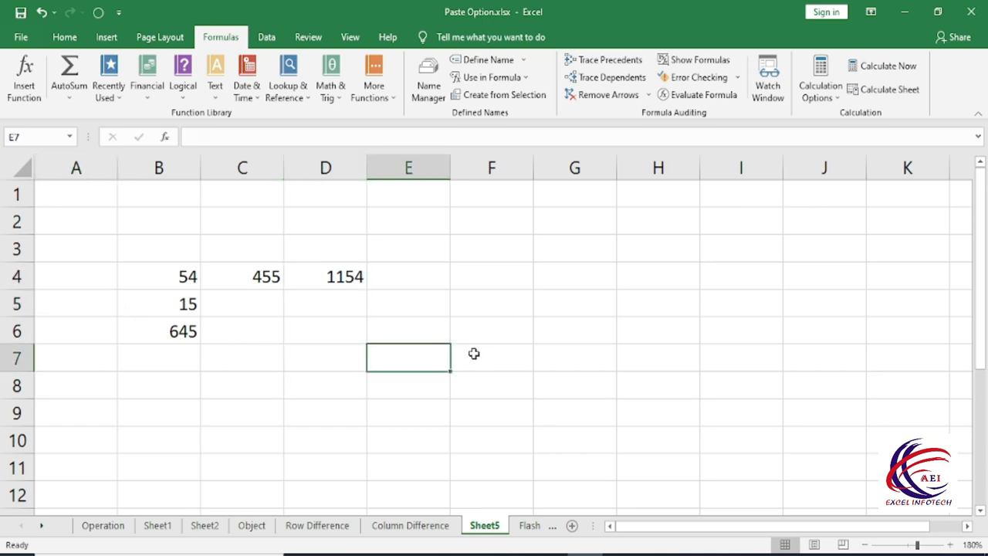
- Enter the formula =B4+D4 in E7, giving 1208
{"action": "type", "text": "="}
{"action": "key", "text": "Up"}
{"action": "key", "text": "Up"}
{"action": "key", "text": "Up"}
{"action": "key", "text": "Left"}
{"action": "key", "text": "Left"}
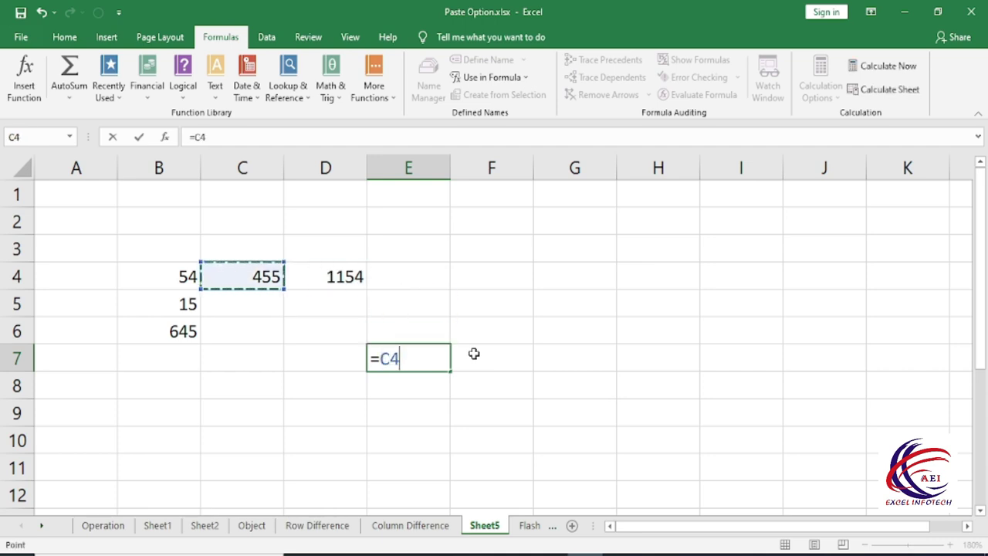
{"action": "key", "text": "Left"}
{"action": "type", "text": "+"}
{"action": "key", "text": "Right"}
{"action": "key", "text": "Up"}
{"action": "key", "text": "Up"}
{"action": "key", "text": "Left"}
{"action": "key", "text": "Left"}
{"action": "key", "text": "Up"}
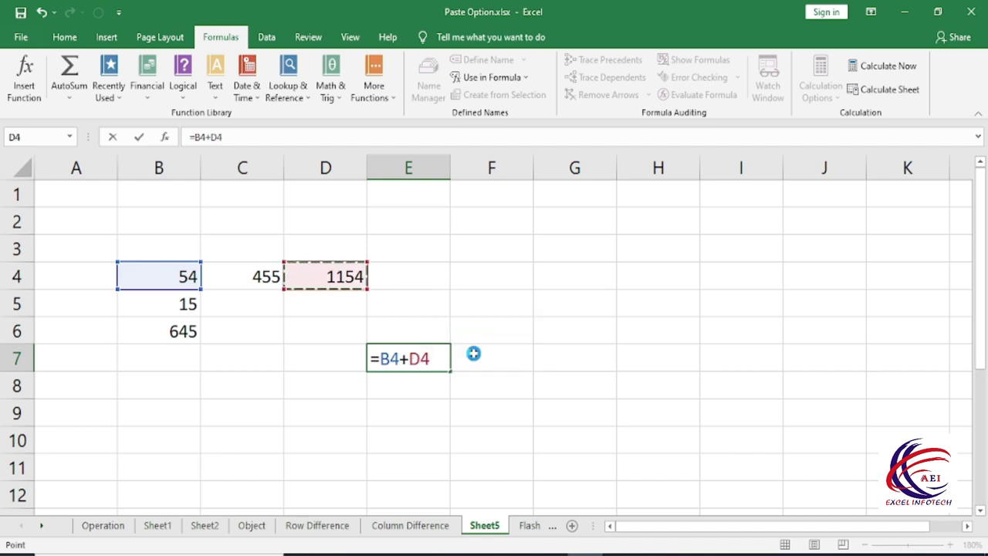
{"action": "key", "text": "Return"}
- Trace B4's dependents, showing arrows into D4 and E7
{"action": "left_click", "coordinate": [416, 359]}
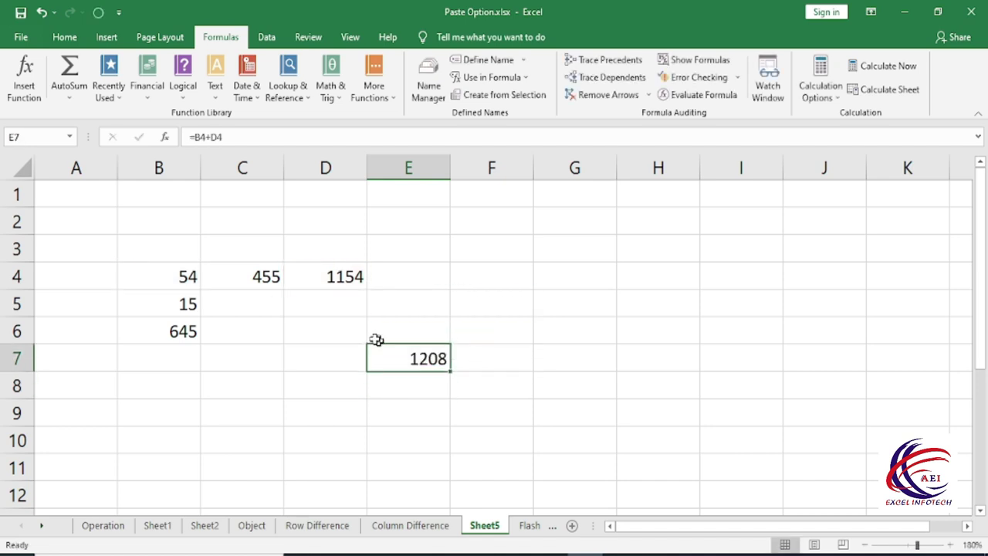
{"action": "left_click", "coordinate": [247, 278]}
{"action": "left_click", "coordinate": [170, 284]}
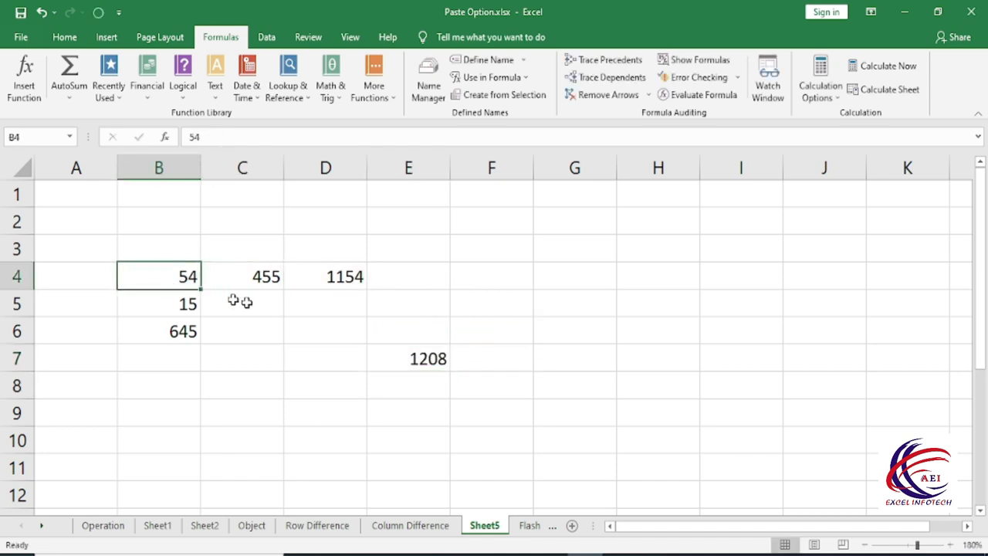
{"action": "left_click", "coordinate": [612, 84]}
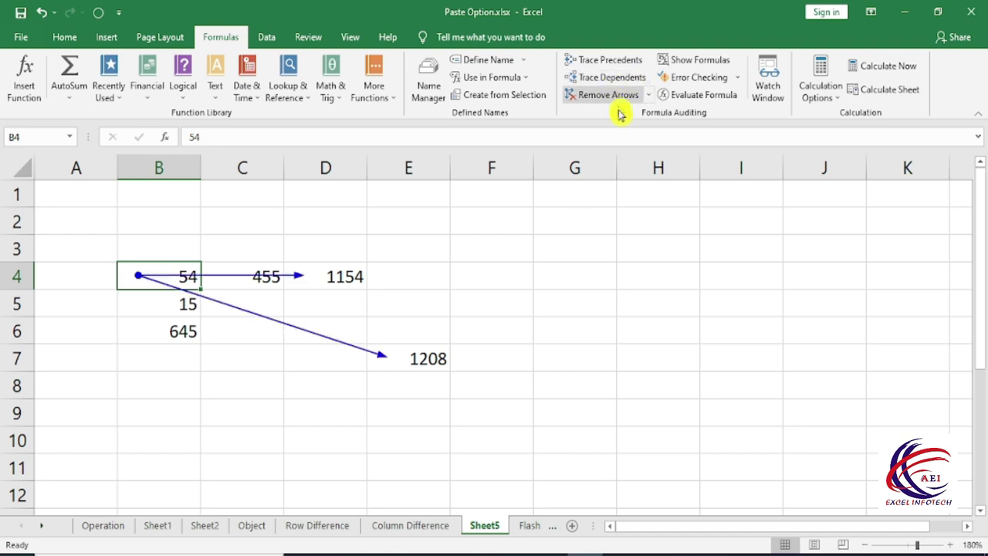
{"action": "left_click", "coordinate": [320, 278]}
{"action": "left_click", "coordinate": [408, 357]}
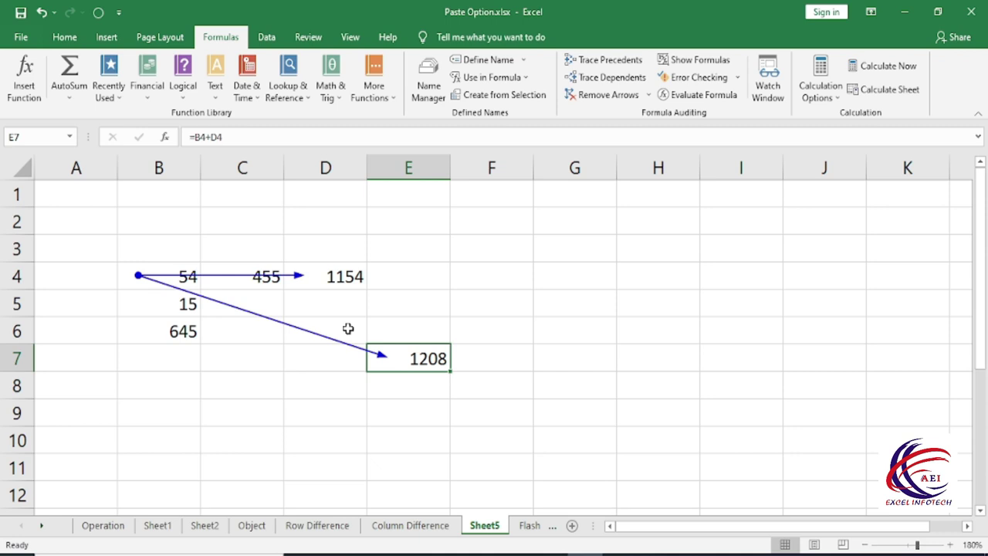
- Remove the trace arrows and jump to the sheet's last used cell via Go To Special
{"action": "left_click", "coordinate": [599, 98]}
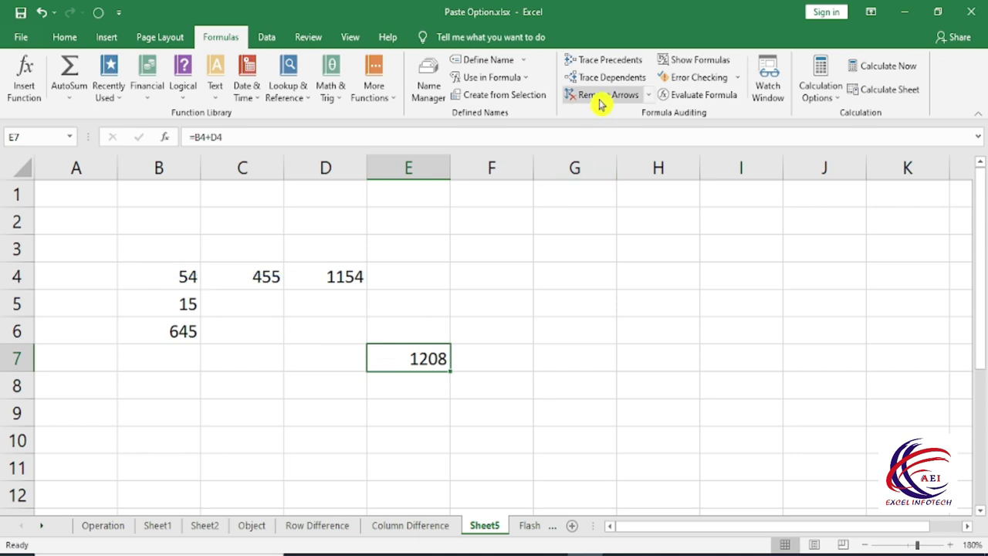
{"action": "key", "text": "F5"}
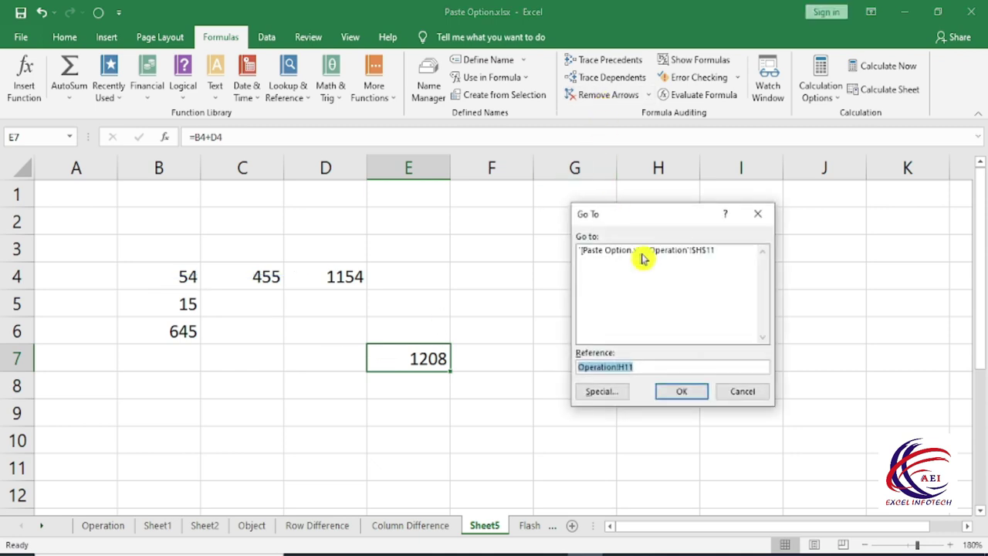
{"action": "left_click", "coordinate": [610, 393]}
{"action": "double_click", "coordinate": [725, 313]}
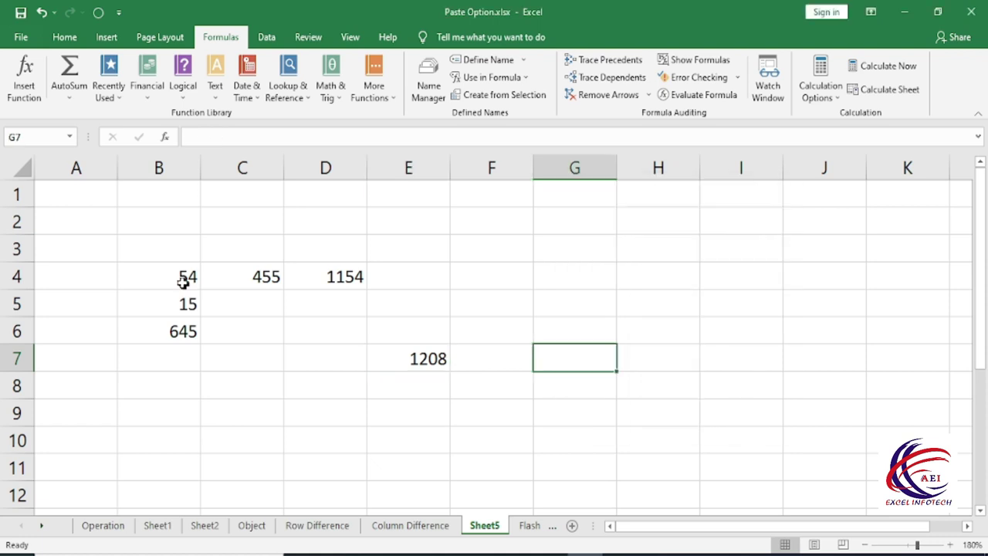
- Select B4's dependents D4 and E7 with Go To Special > Dependents
{"action": "left_click", "coordinate": [177, 280]}
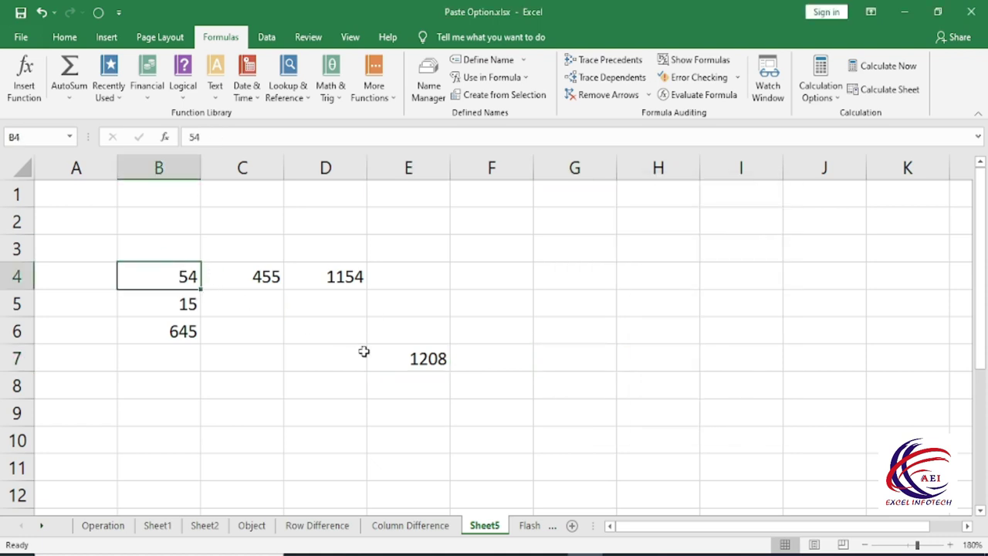
{"action": "key", "text": "F5"}
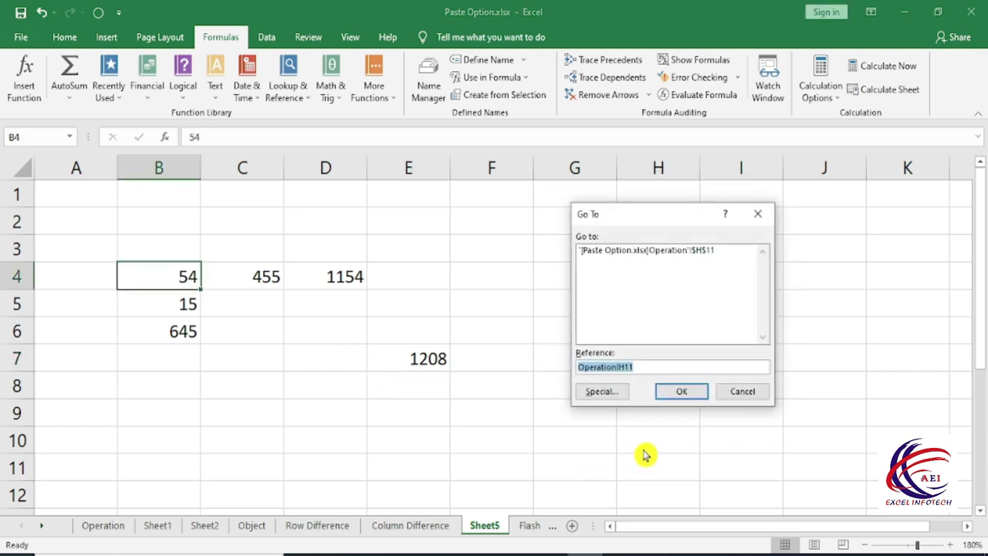
{"action": "left_click", "coordinate": [601, 393]}
{"action": "left_click", "coordinate": [685, 273]}
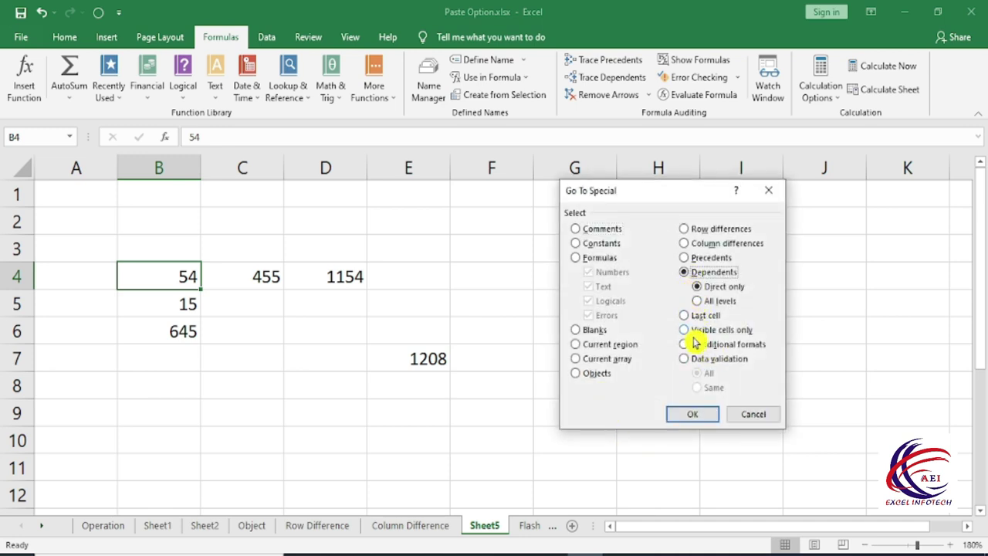
{"action": "left_click", "coordinate": [695, 417]}
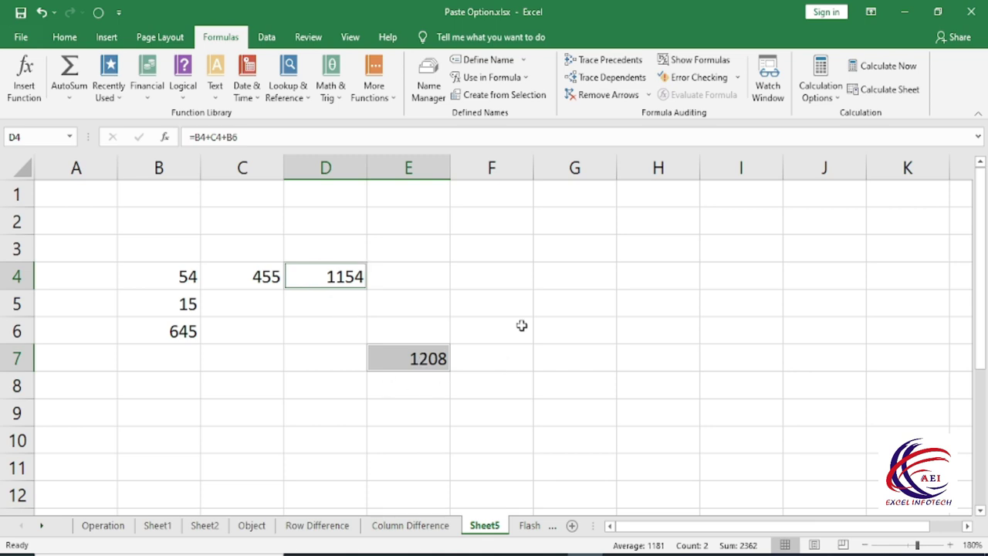
{"action": "scroll", "coordinate": [586, 432], "scroll_direction": "down", "scroll_amount": 2}
- On Sheet2, enter 545 in cell I20
{"action": "left_click", "coordinate": [610, 395]}
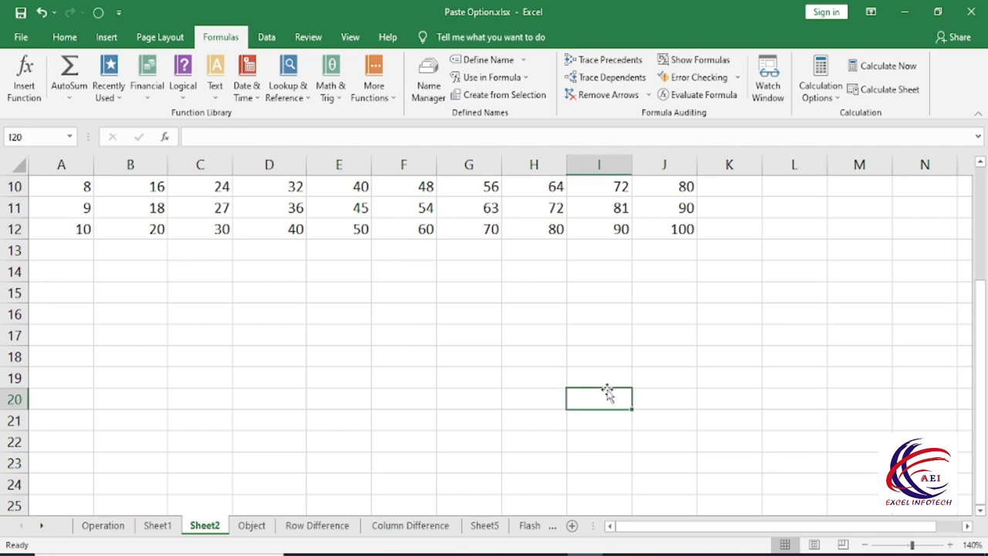
{"action": "type", "text": "545"}
{"action": "key", "text": "Return"}
{"action": "scroll", "coordinate": [610, 390], "scroll_direction": "up", "scroll_amount": 3}
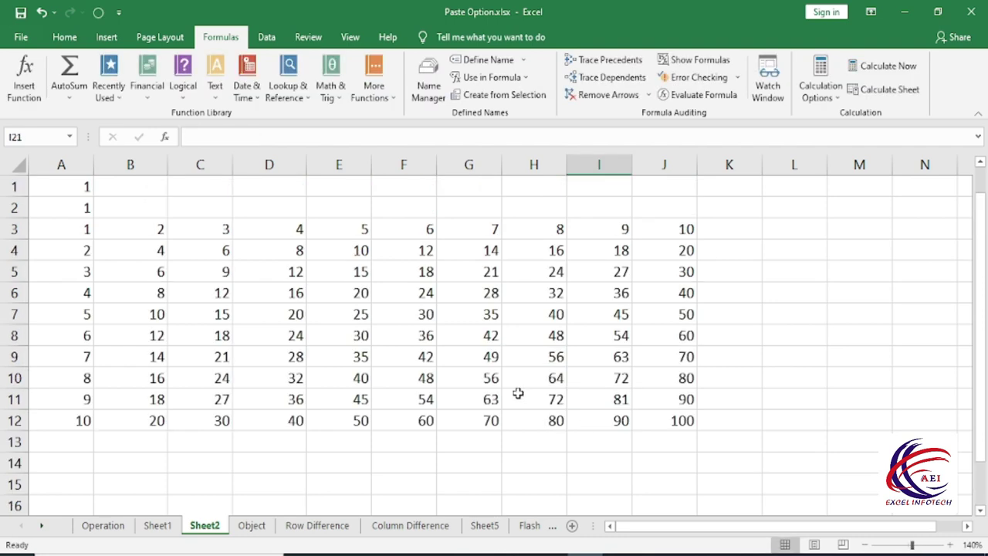
- From F8, jump to the last used cell J20 with Go To Special, then check I20's 545
{"action": "left_click", "coordinate": [405, 330]}
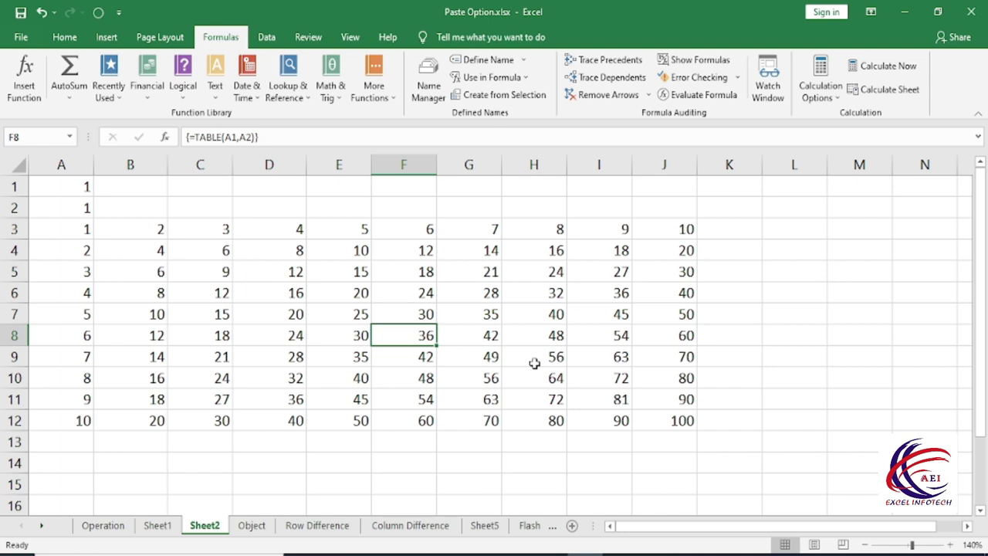
{"action": "key", "text": "ctrl+g"}
{"action": "left_click", "coordinate": [596, 398]}
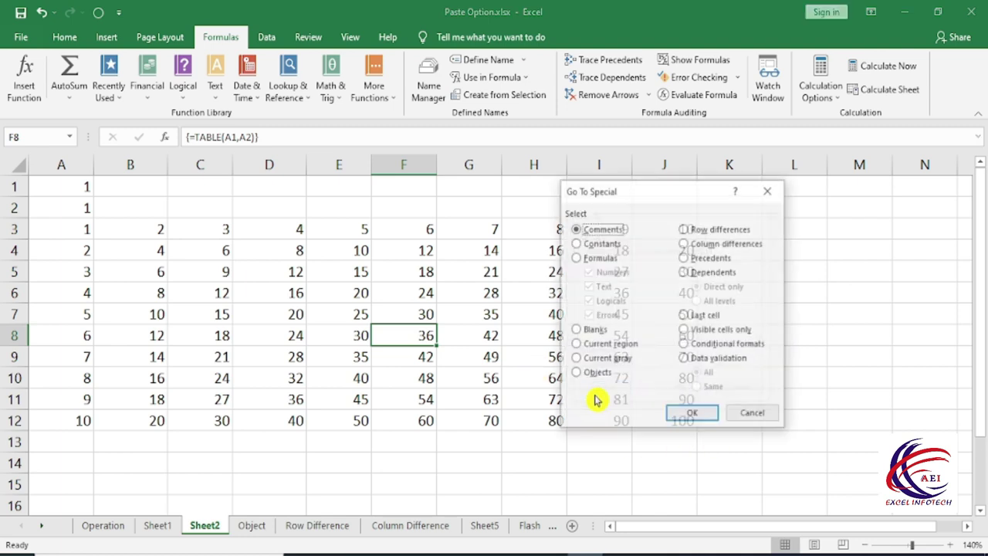
{"action": "left_click", "coordinate": [702, 316]}
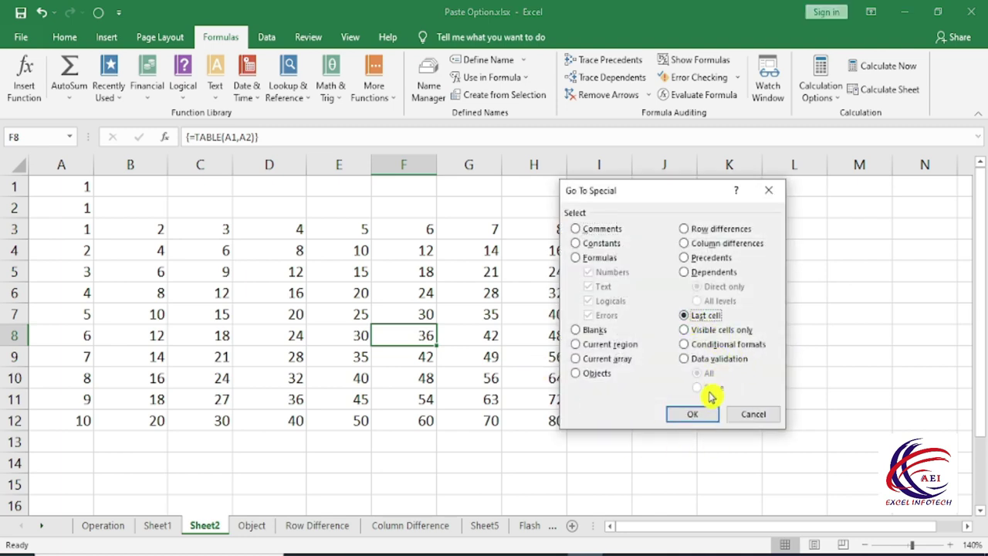
{"action": "left_click", "coordinate": [693, 413]}
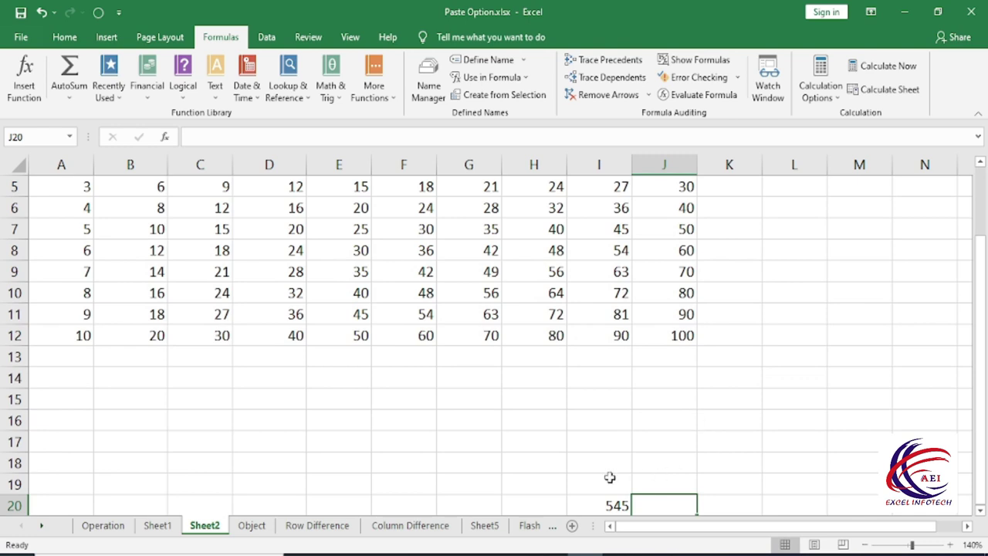
{"action": "scroll", "coordinate": [635, 474], "scroll_direction": "down", "scroll_amount": 1}
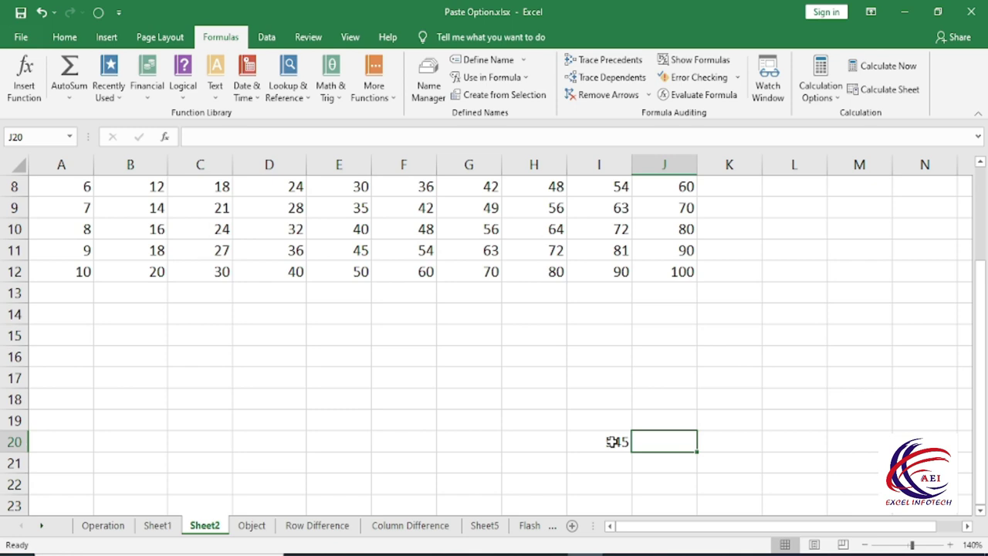
{"action": "left_click", "coordinate": [612, 441]}
{"action": "scroll", "coordinate": [609, 442], "scroll_direction": "up", "scroll_amount": 1}
{"action": "scroll", "coordinate": [609, 442], "scroll_direction": "up", "scroll_amount": 2}
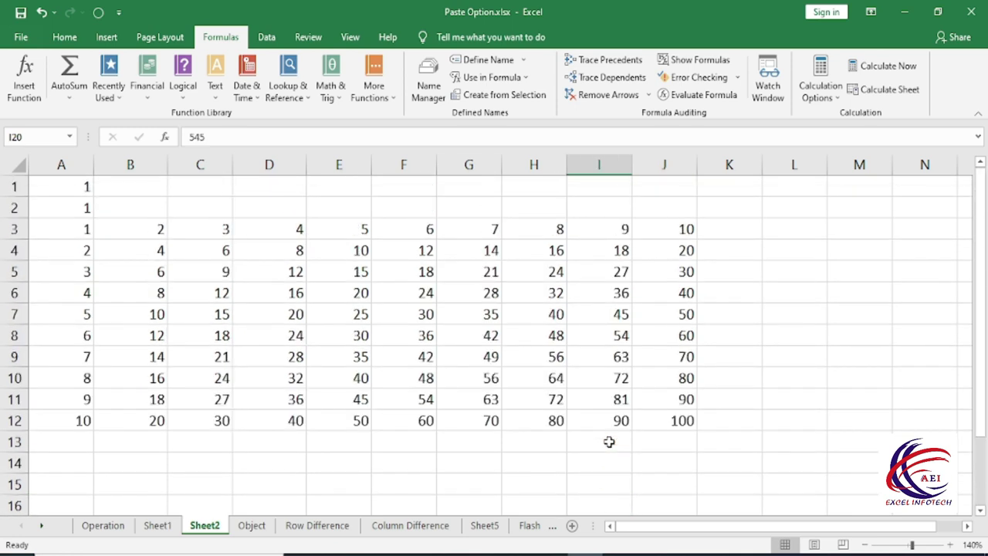
{"action": "key", "text": "ctrl+g"}
{"action": "left_click", "coordinate": [612, 397]}
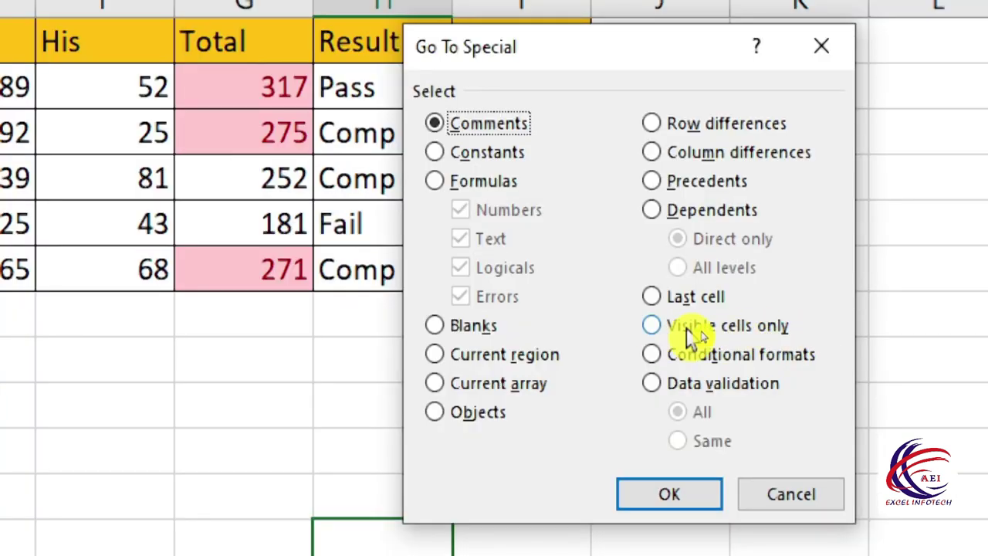
- On the Subtotal sheet, expand the Vivo and Oppo outline groups, then collapse them back
{"action": "left_click", "coordinate": [799, 494]}
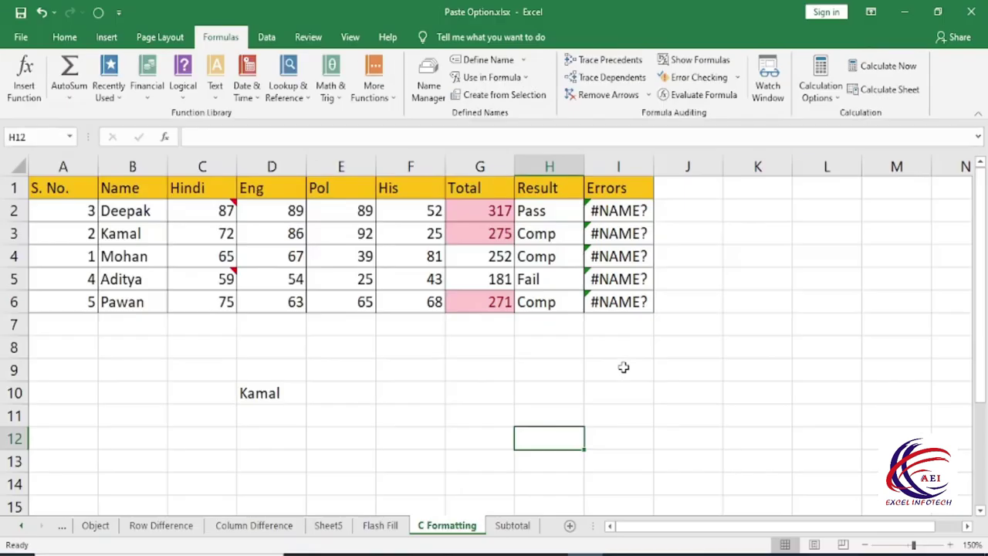
{"action": "left_click", "coordinate": [509, 528]}
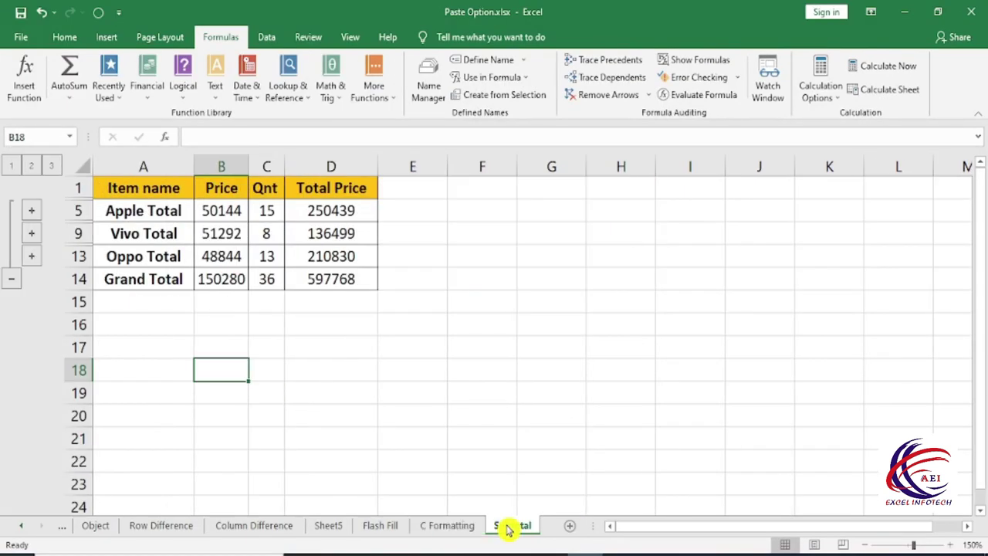
{"action": "left_click", "coordinate": [13, 283]}
{"action": "left_click", "coordinate": [10, 211]}
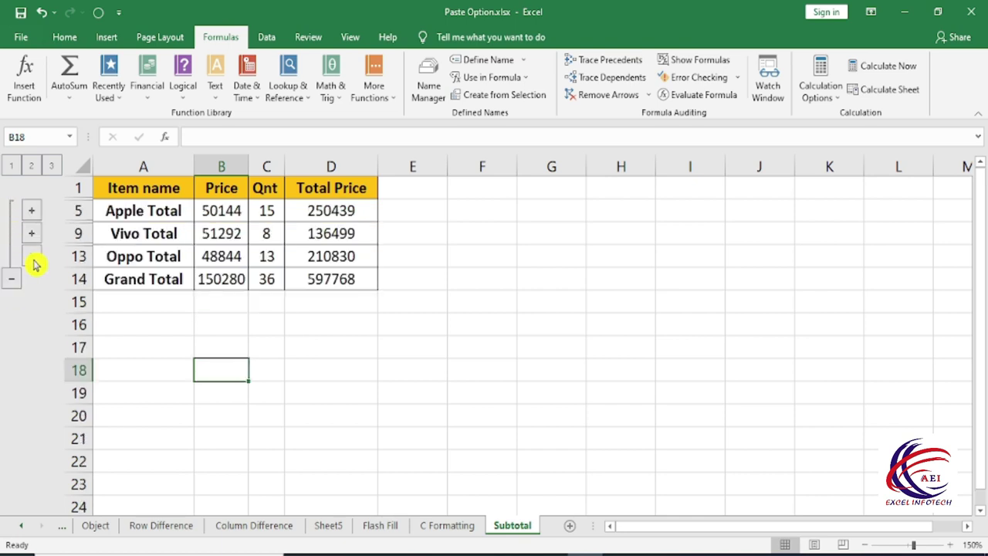
{"action": "left_click", "coordinate": [32, 258]}
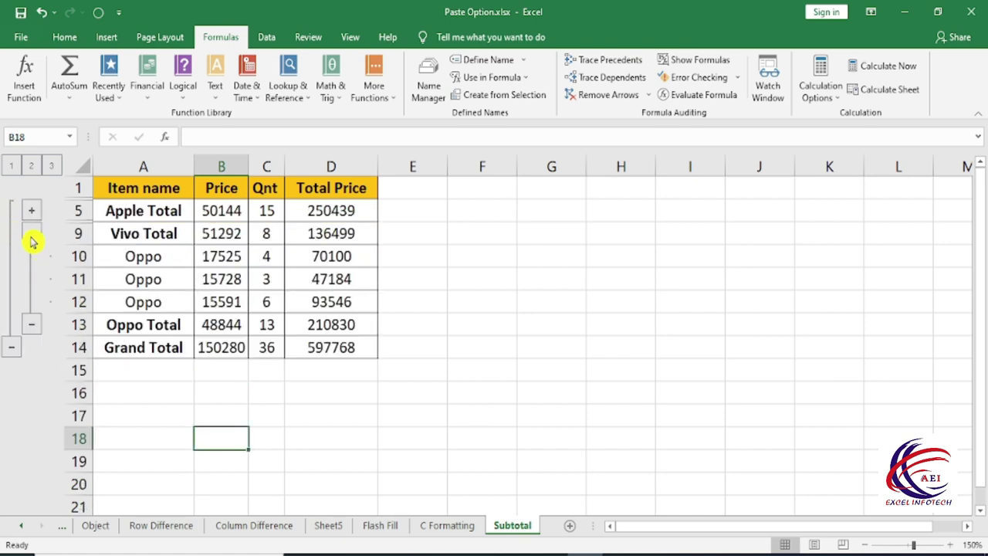
{"action": "left_click", "coordinate": [31, 238]}
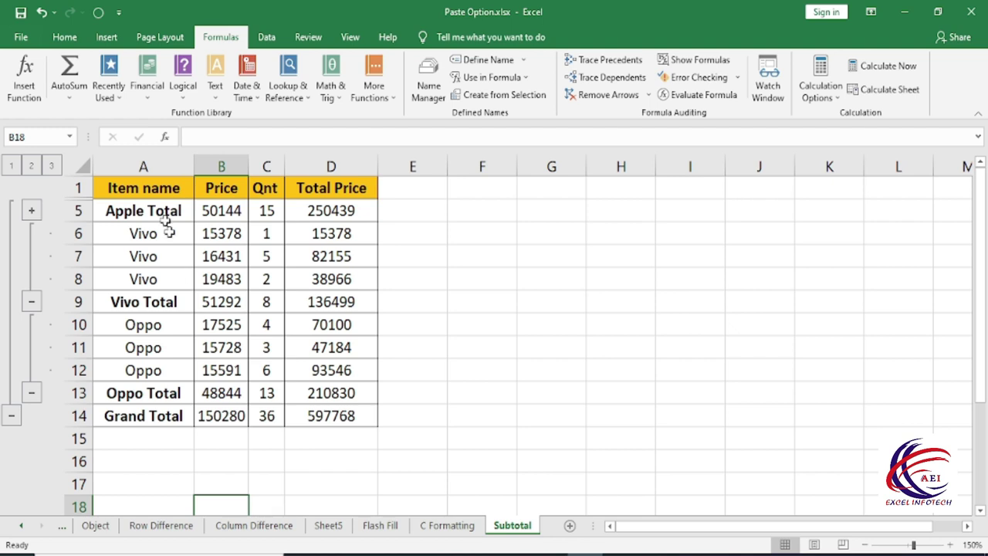
{"action": "left_click", "coordinate": [31, 393]}
{"action": "left_click", "coordinate": [32, 302]}
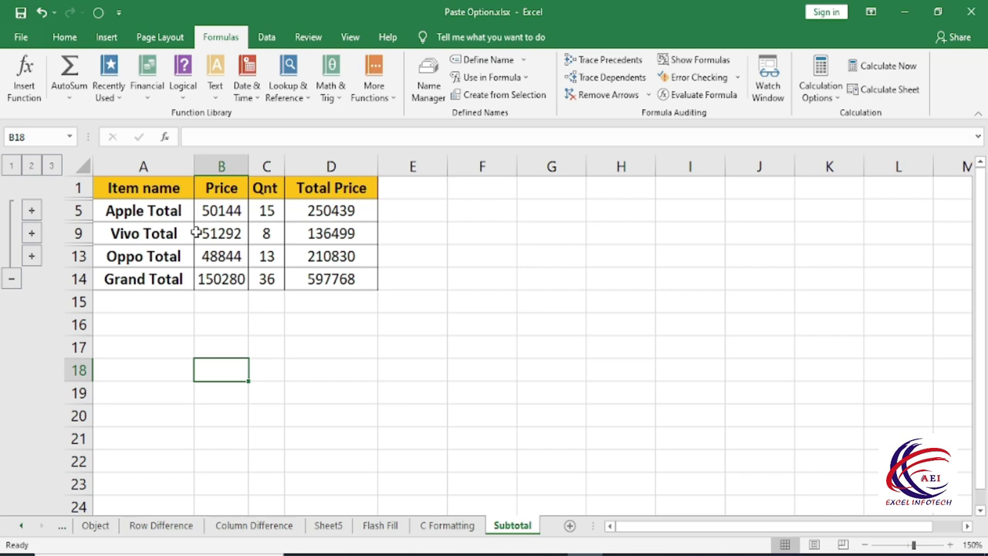
- Inspect the subtotal formulas in the Apple, Vivo, Oppo and Grand Total rows
{"action": "left_click_drag", "start_coordinate": [142, 188], "coordinate": [375, 277]}
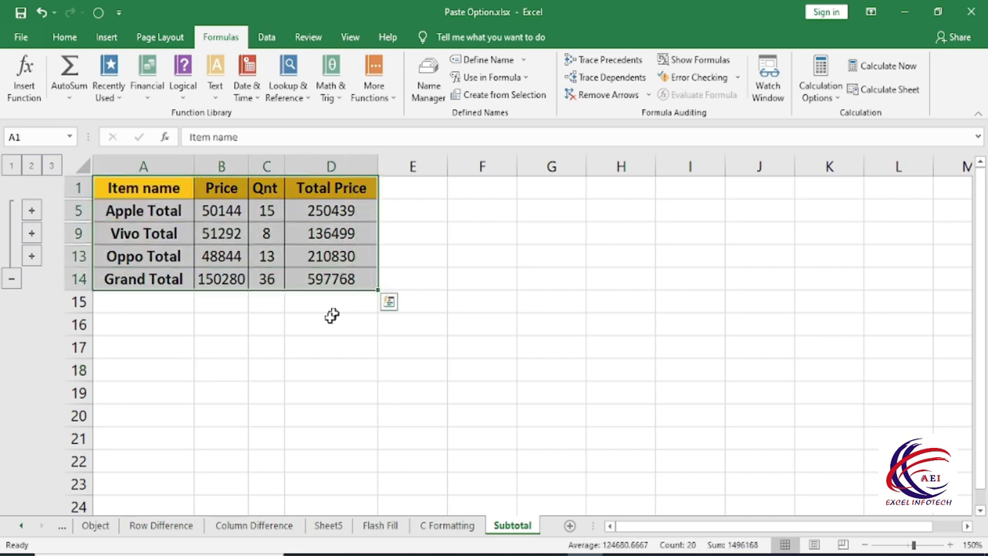
{"action": "left_click", "coordinate": [298, 349]}
{"action": "left_click", "coordinate": [140, 212]}
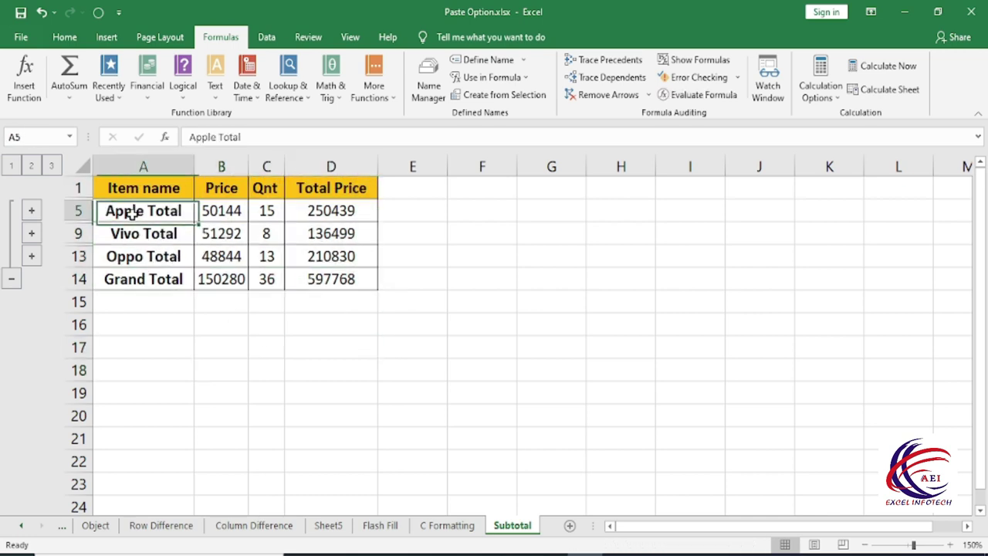
{"action": "left_click", "coordinate": [218, 210]}
{"action": "left_click", "coordinate": [140, 240]}
{"action": "left_click", "coordinate": [227, 236]}
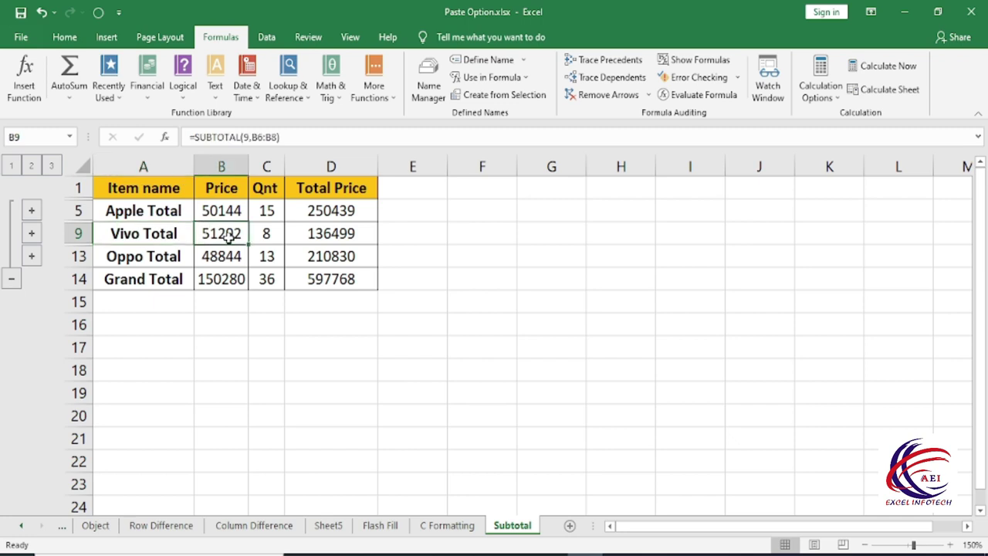
{"action": "left_click", "coordinate": [145, 259]}
{"action": "left_click", "coordinate": [229, 266]}
{"action": "left_click", "coordinate": [180, 283]}
{"action": "left_click", "coordinate": [211, 279]}
- Expand the Apple group to review its detail rows, then collapse it again
{"action": "left_click", "coordinate": [32, 210]}
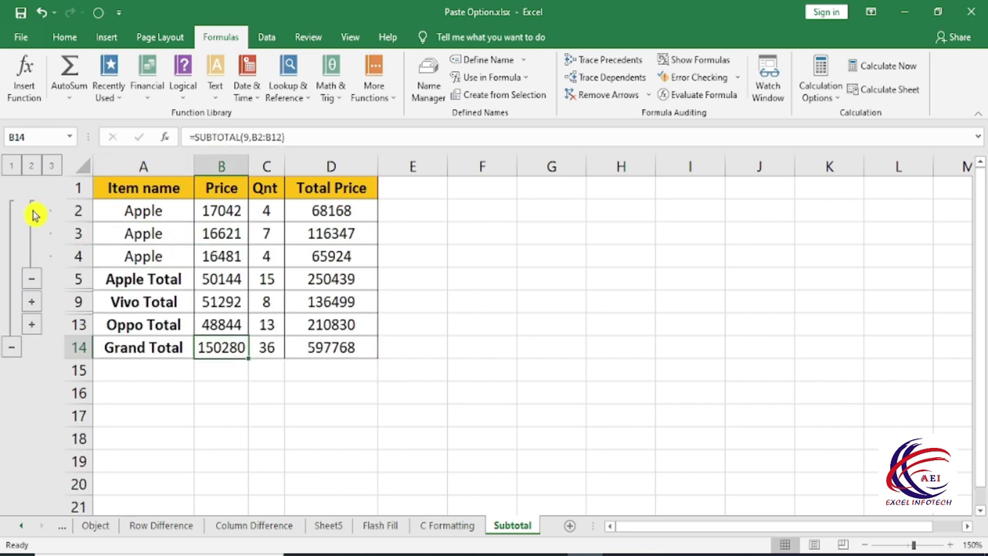
{"action": "left_click_drag", "start_coordinate": [148, 208], "coordinate": [148, 258]}
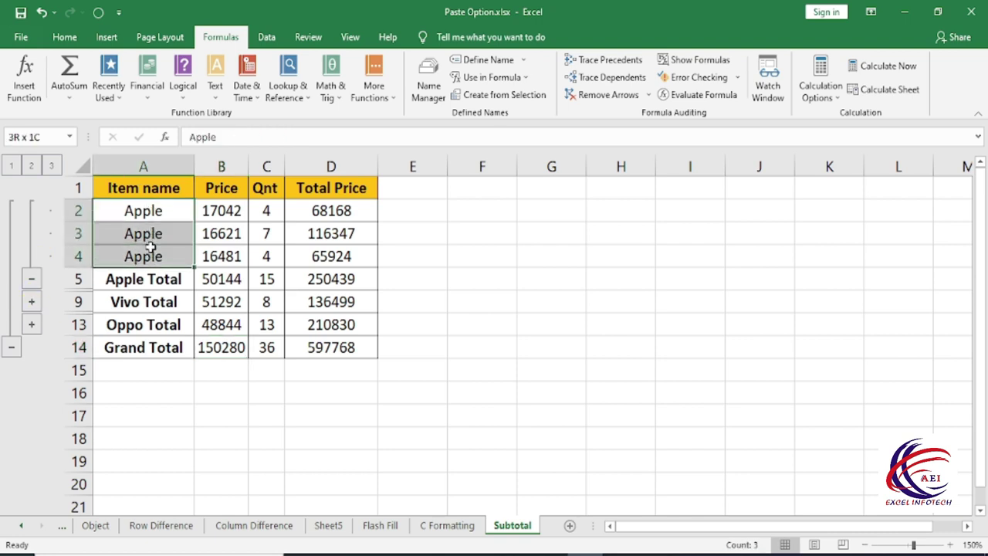
{"action": "left_click_drag", "start_coordinate": [229, 212], "coordinate": [230, 255]}
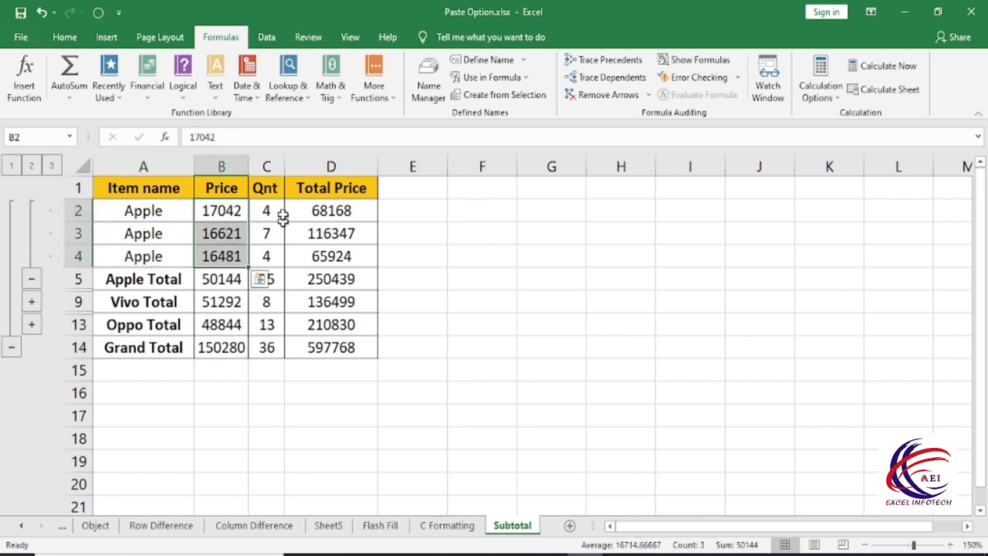
{"action": "left_click_drag", "start_coordinate": [279, 213], "coordinate": [274, 258]}
{"action": "left_click_drag", "start_coordinate": [316, 213], "coordinate": [327, 254]}
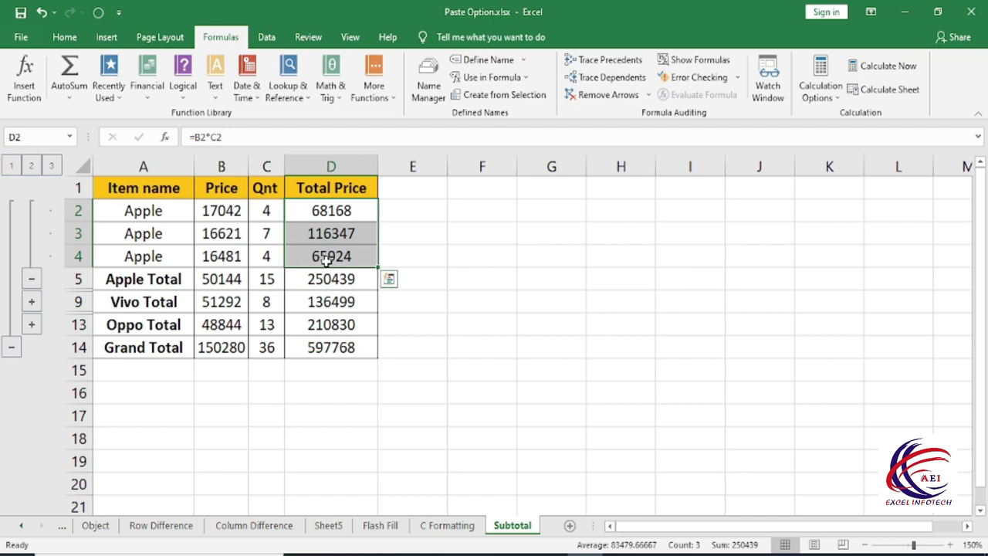
{"action": "left_click_drag", "start_coordinate": [186, 285], "coordinate": [322, 284]}
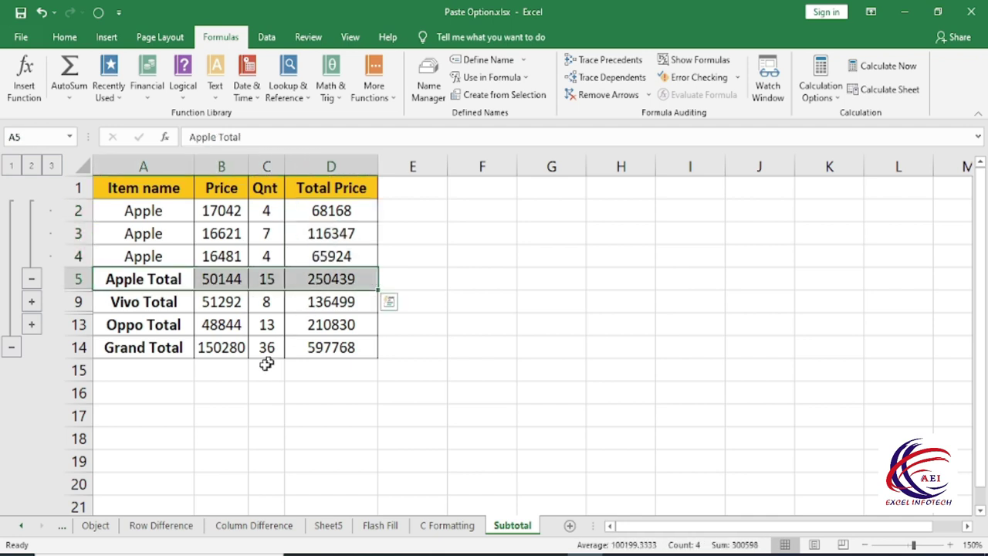
{"action": "left_click", "coordinate": [31, 279]}
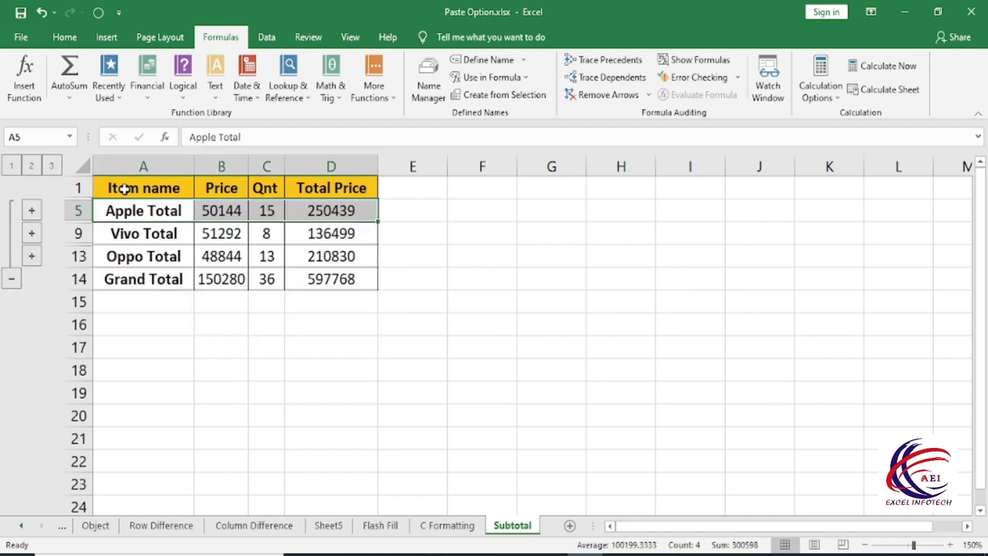
- Copy the collapsed summary A1:D14 and paste it at G14
{"action": "left_click_drag", "start_coordinate": [124, 190], "coordinate": [348, 283]}
{"action": "key", "text": "ctrl+c"}
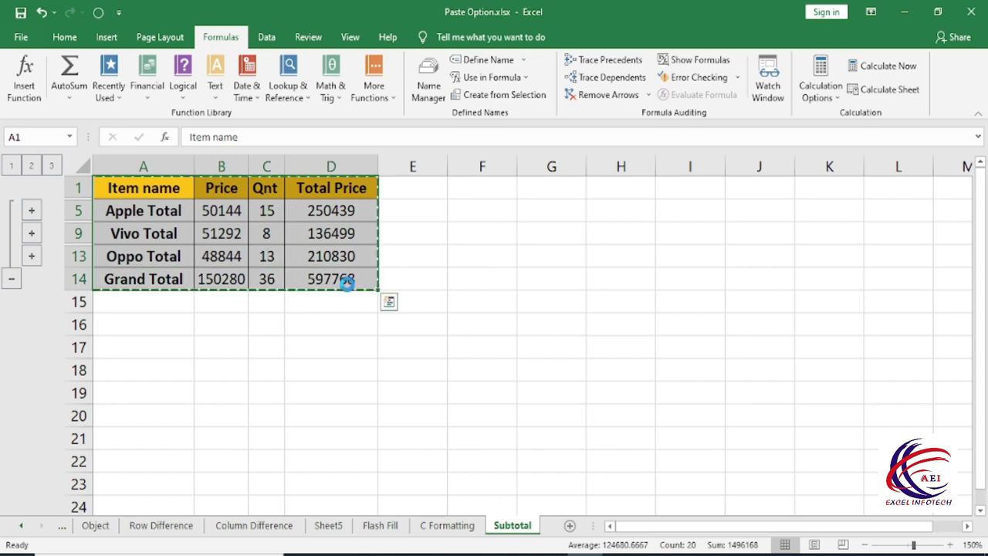
{"action": "left_click", "coordinate": [548, 278]}
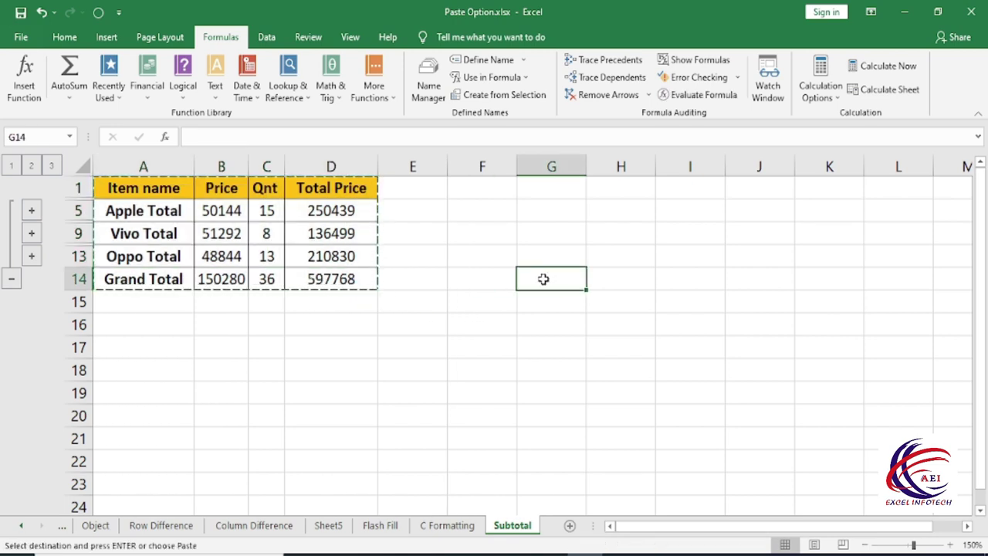
{"action": "key", "text": "ctrl+v"}
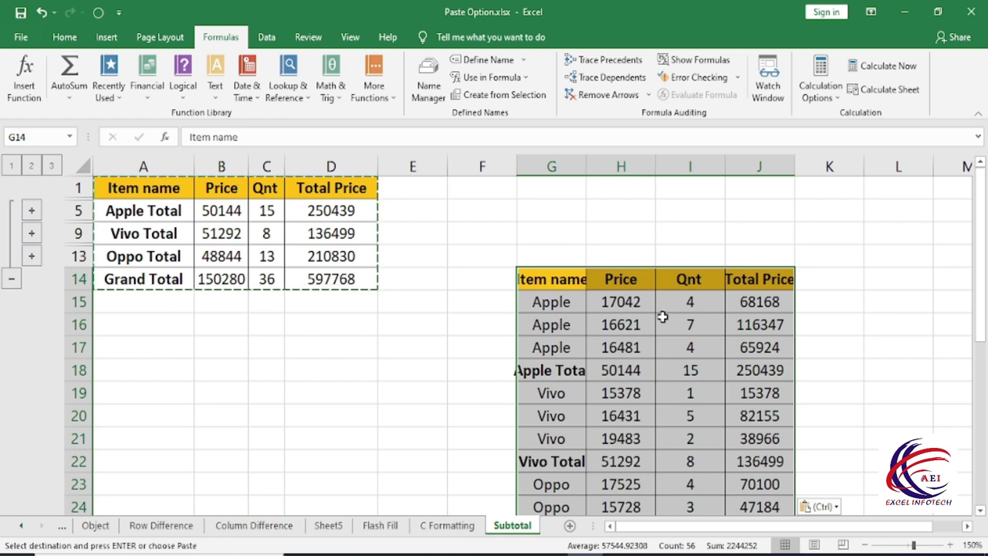
- Undo the G14 paste after seeing it brought along the hidden detail rows
{"action": "scroll", "coordinate": [540, 347], "scroll_direction": "down", "scroll_amount": 1}
{"action": "scroll", "coordinate": [568, 315], "scroll_direction": "down", "scroll_amount": 4}
{"action": "scroll", "coordinate": [564, 313], "scroll_direction": "up", "scroll_amount": 2}
{"action": "scroll", "coordinate": [540, 309], "scroll_direction": "up", "scroll_amount": 2}
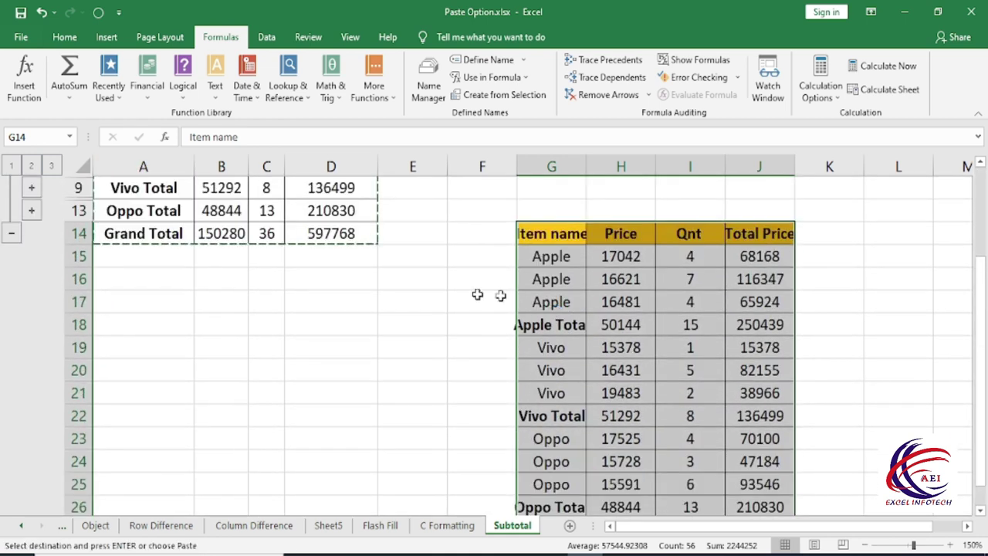
{"action": "key", "text": "ctrl+z"}
{"action": "scroll", "coordinate": [191, 268], "scroll_direction": "up", "scroll_amount": 1}
{"action": "scroll", "coordinate": [191, 268], "scroll_direction": "up", "scroll_amount": 1}
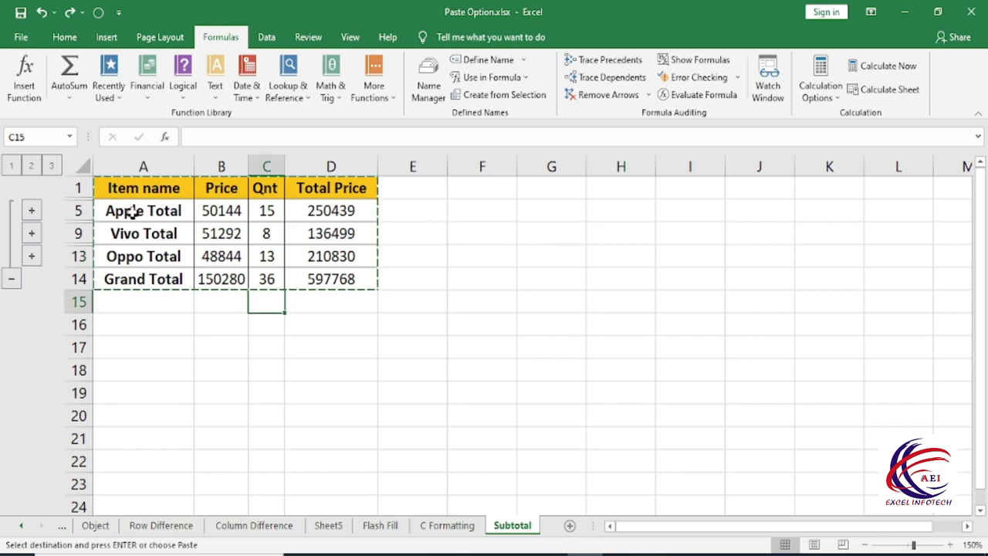
- Reselect A1:D14 and narrow it to visible cells only with Go To Special
{"action": "left_click_drag", "start_coordinate": [139, 188], "coordinate": [351, 274]}
{"action": "key", "text": "ctrl+v"}
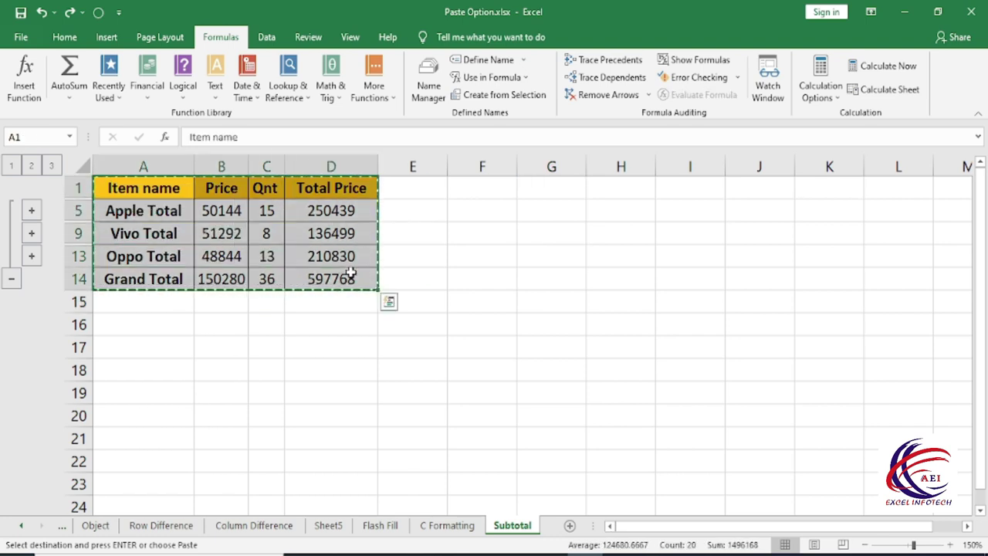
{"action": "key", "text": "ctrl+g"}
{"action": "left_click", "coordinate": [606, 395]}
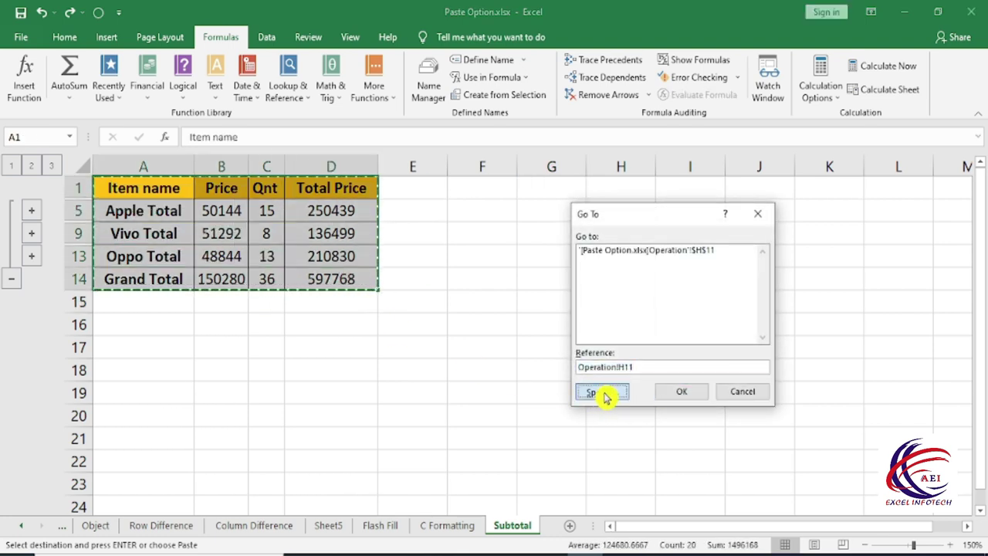
{"action": "left_click", "coordinate": [707, 332]}
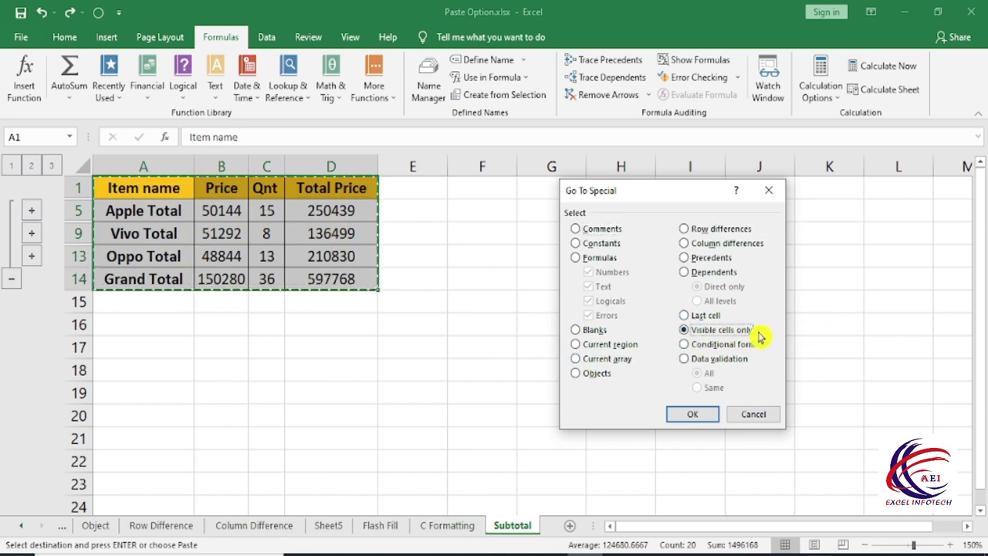
{"action": "left_click", "coordinate": [697, 415]}
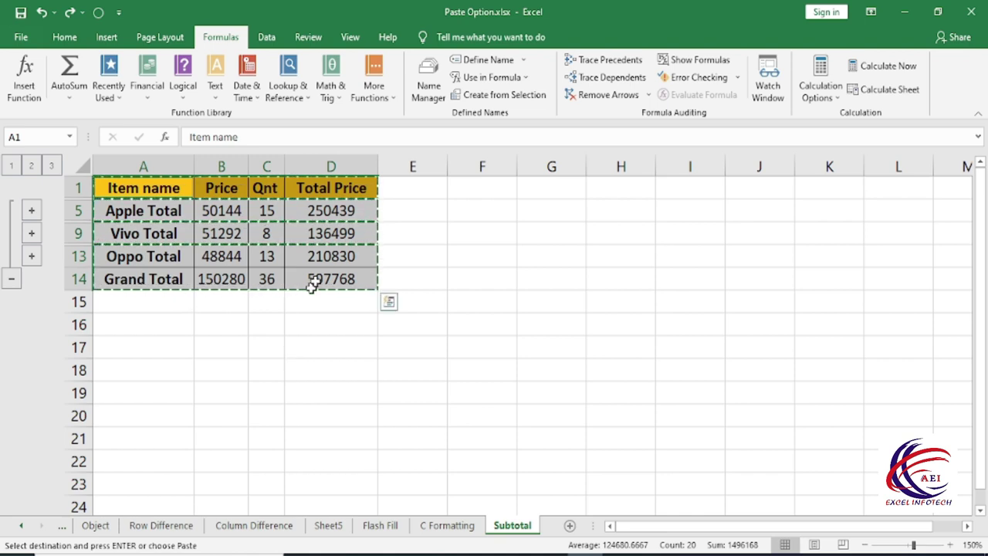
- Paste only the visible summary rows at G13, autofit columns G:J, and compare with the Apple group
{"action": "left_click", "coordinate": [562, 261]}
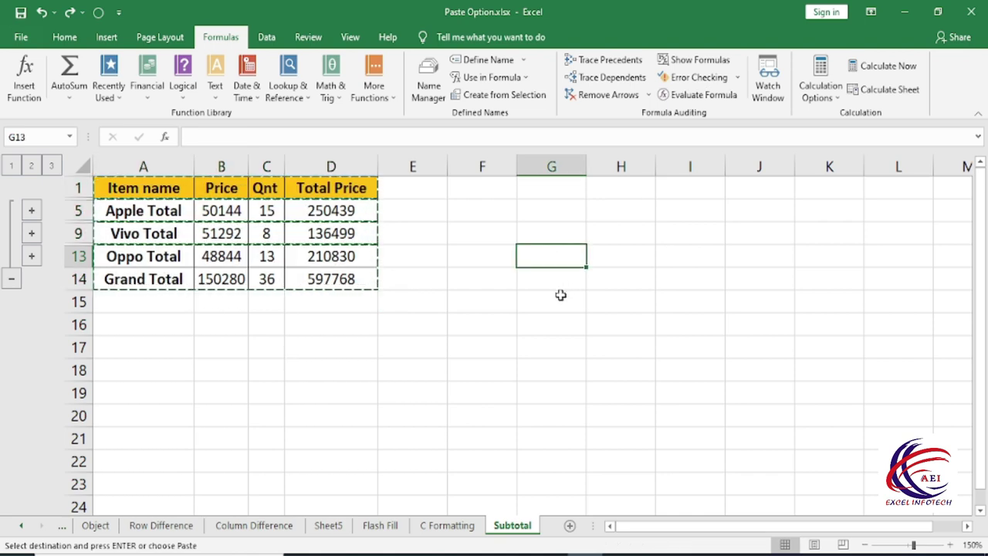
{"action": "key", "text": "ctrl+v"}
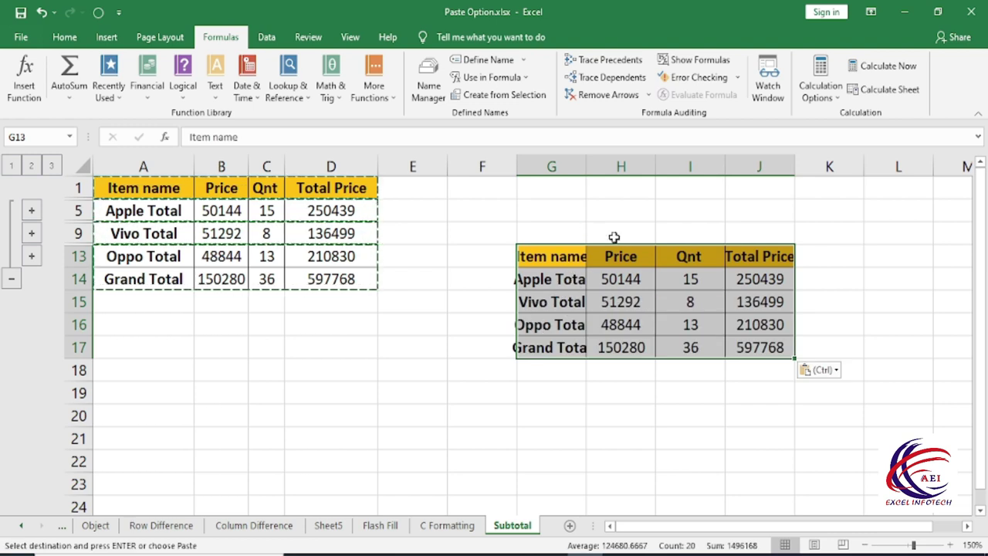
{"action": "key", "text": "alt+h"}
{"action": "key", "text": "o"}
{"action": "key", "text": "i"}
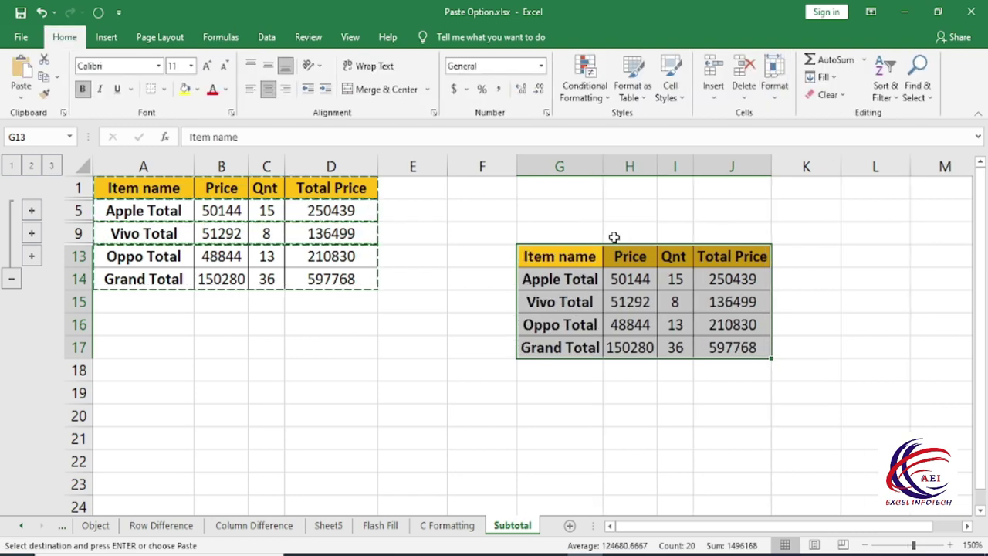
{"action": "left_click", "coordinate": [620, 324]}
{"action": "left_click_drag", "start_coordinate": [541, 258], "coordinate": [741, 349]}
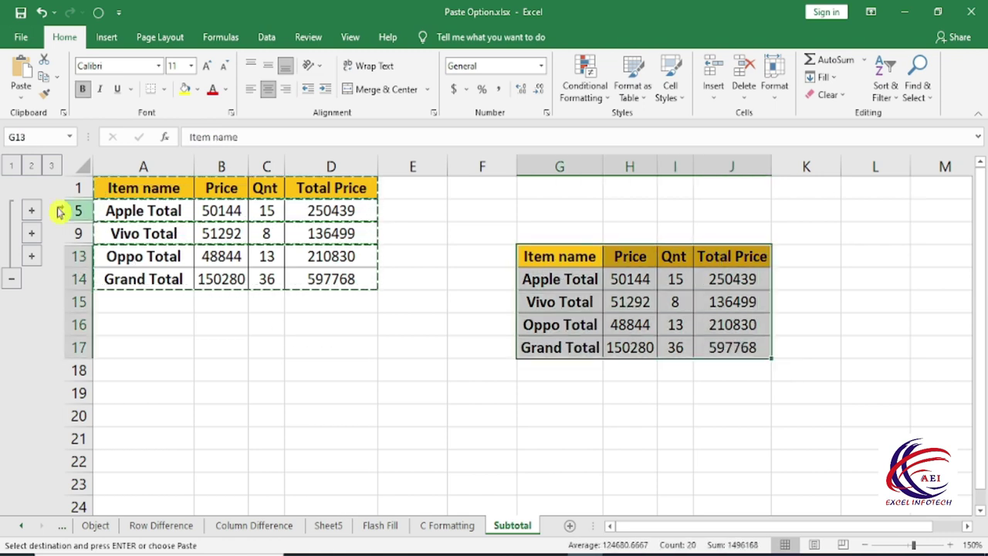
{"action": "left_click", "coordinate": [31, 210]}
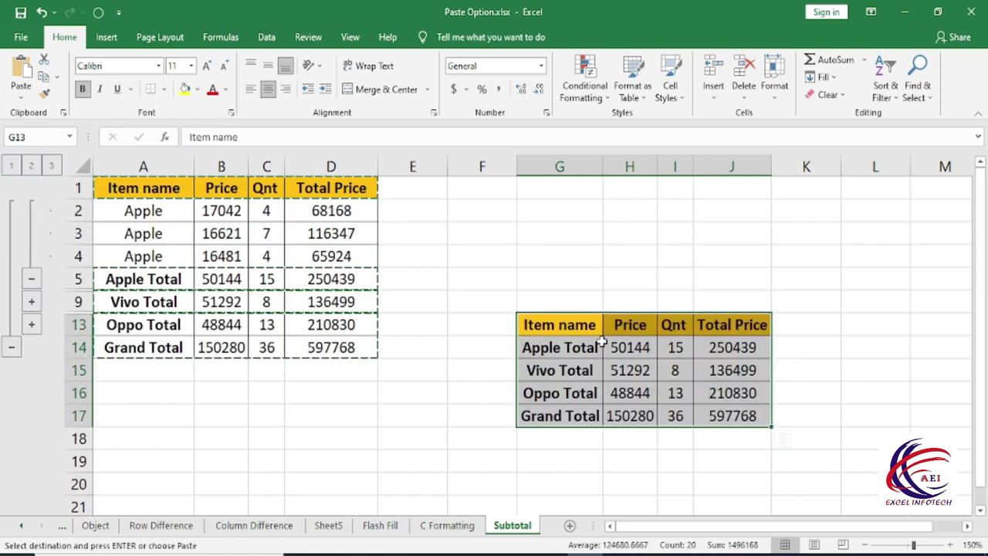
{"action": "left_click", "coordinate": [32, 279]}
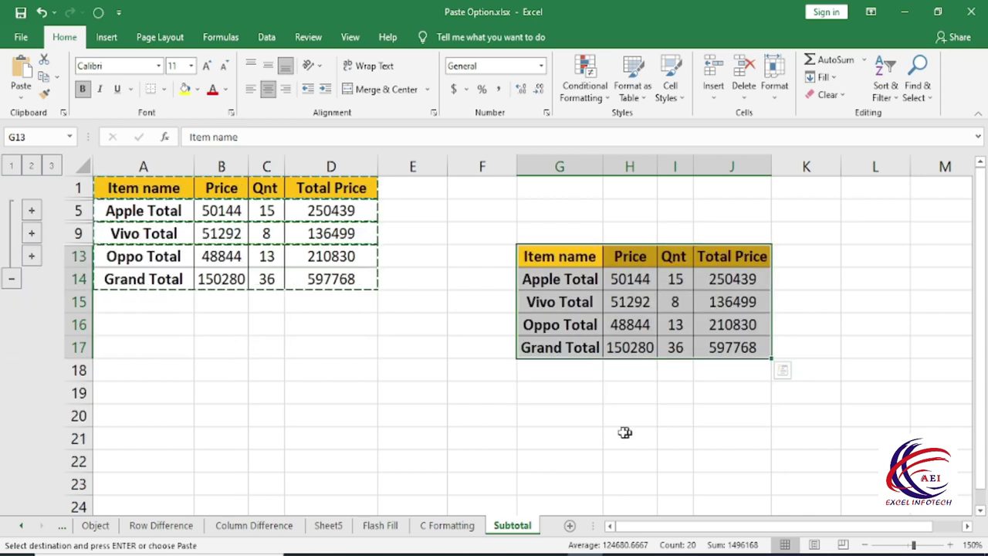
- Look up the Conditional formats option in Go To Special, then cancel and switch to the C Formatting sheet
{"action": "key", "text": "F5"}
{"action": "key", "text": "alt+s"}
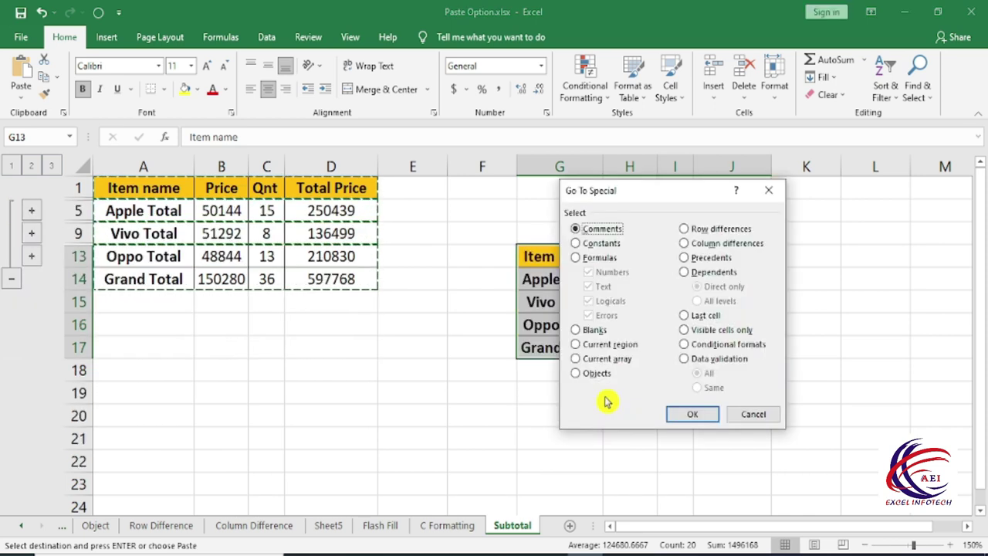
{"action": "left_click", "coordinate": [704, 345]}
{"action": "left_click", "coordinate": [753, 415]}
{"action": "key", "text": "ctrl+Page_Up"}
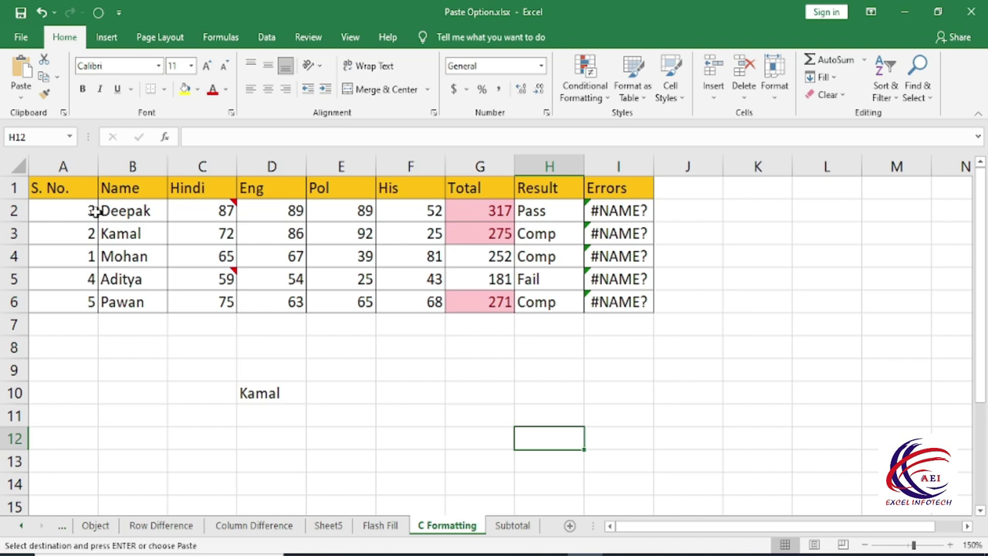
{"action": "left_click", "coordinate": [448, 226]}
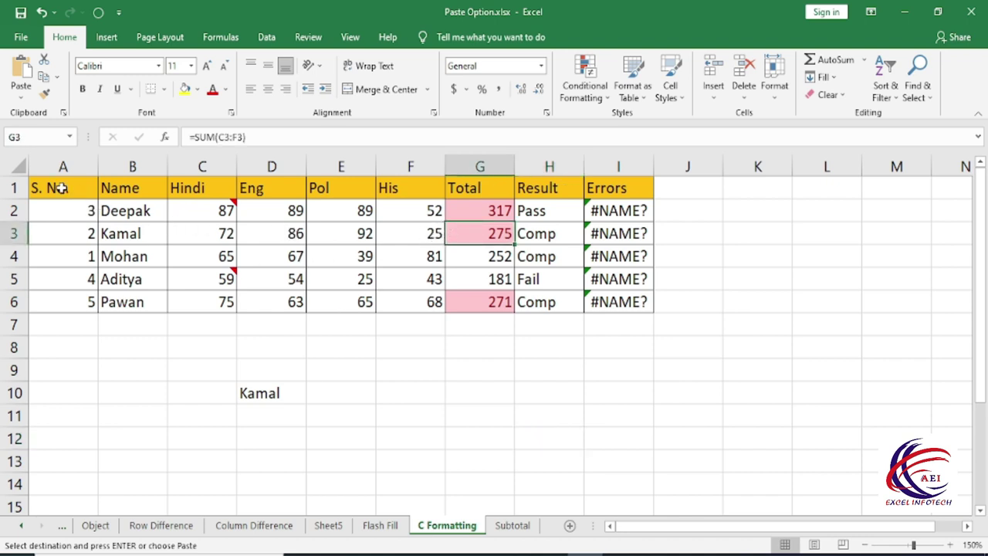
{"action": "left_click_drag", "start_coordinate": [66, 188], "coordinate": [638, 303]}
{"action": "left_click", "coordinate": [596, 376]}
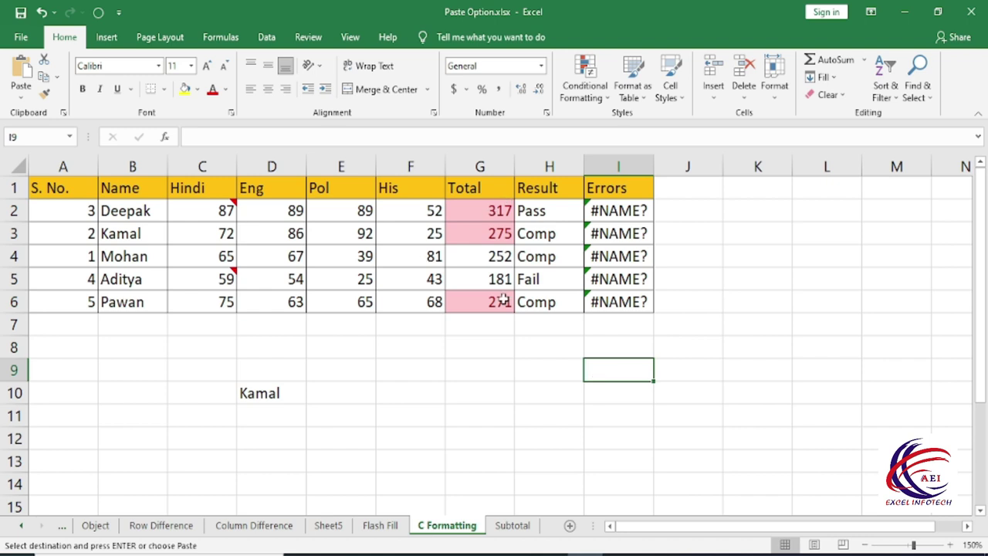
{"action": "left_click", "coordinate": [602, 96]}
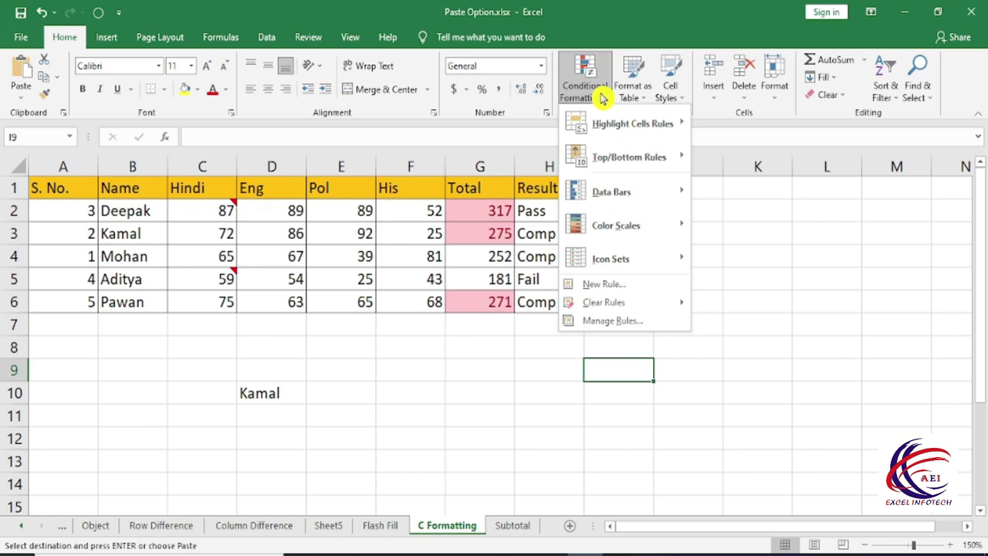
{"action": "left_click", "coordinate": [652, 320]}
{"action": "left_click", "coordinate": [613, 253]}
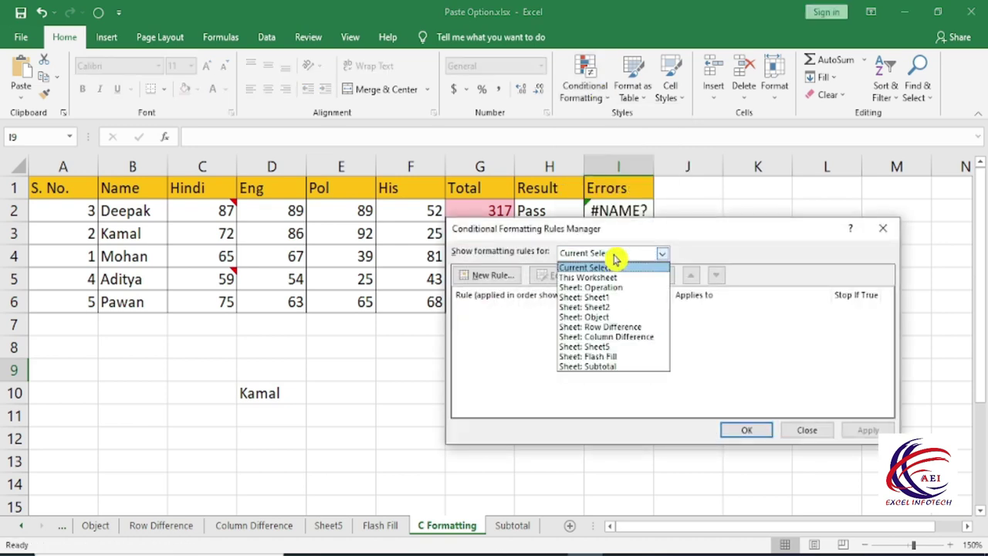
{"action": "left_click", "coordinate": [619, 277]}
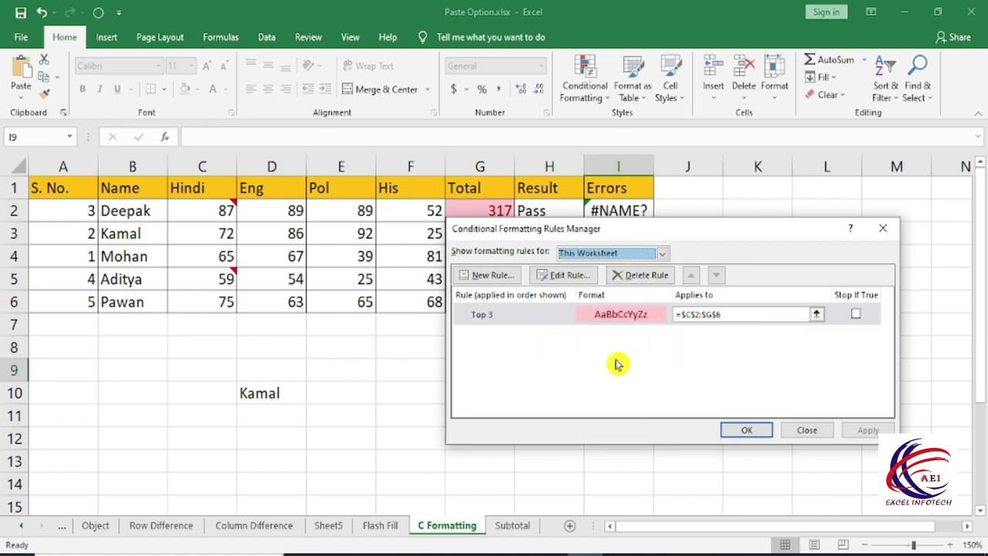
{"action": "left_click", "coordinate": [808, 430]}
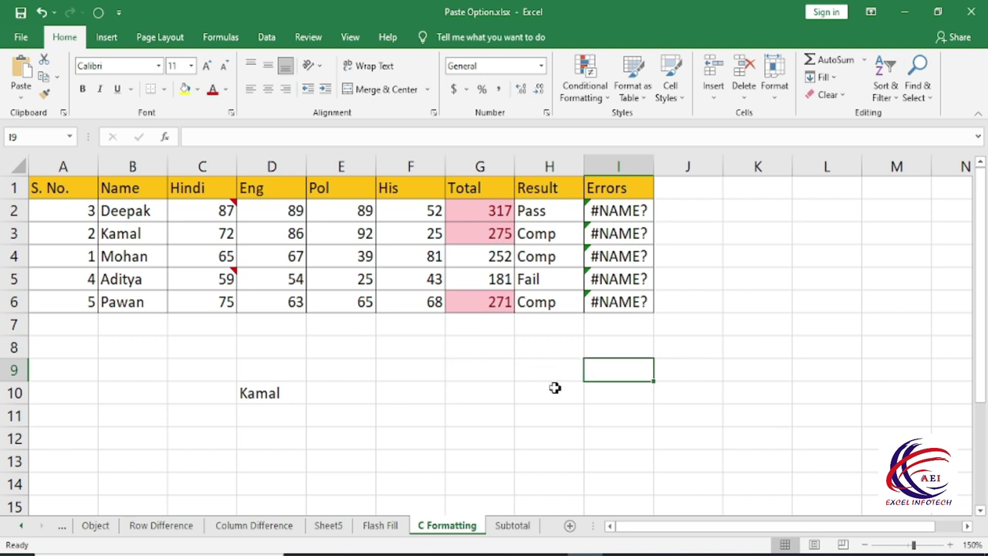
{"action": "key", "text": "ctrl+g"}
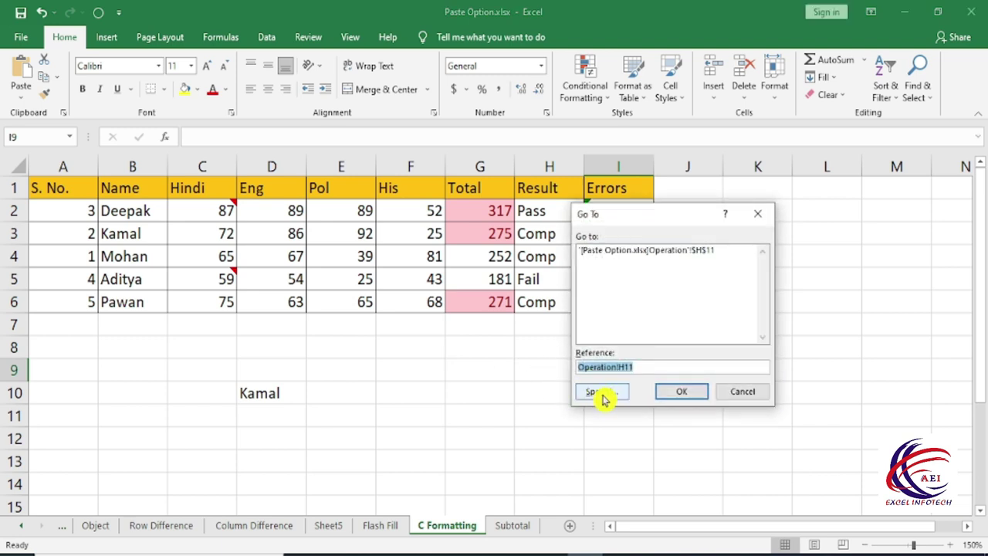
{"action": "left_click", "coordinate": [602, 394]}
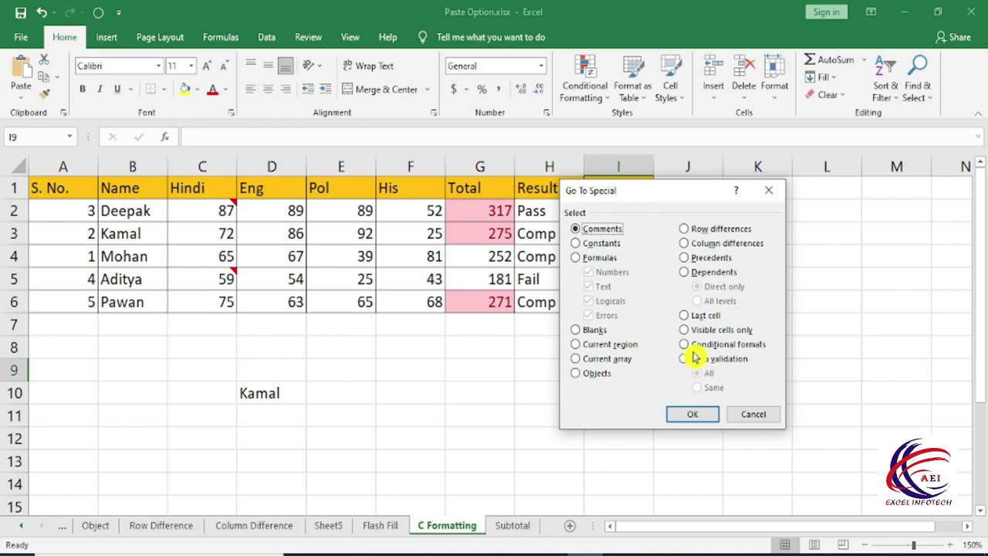
{"action": "left_click", "coordinate": [738, 347]}
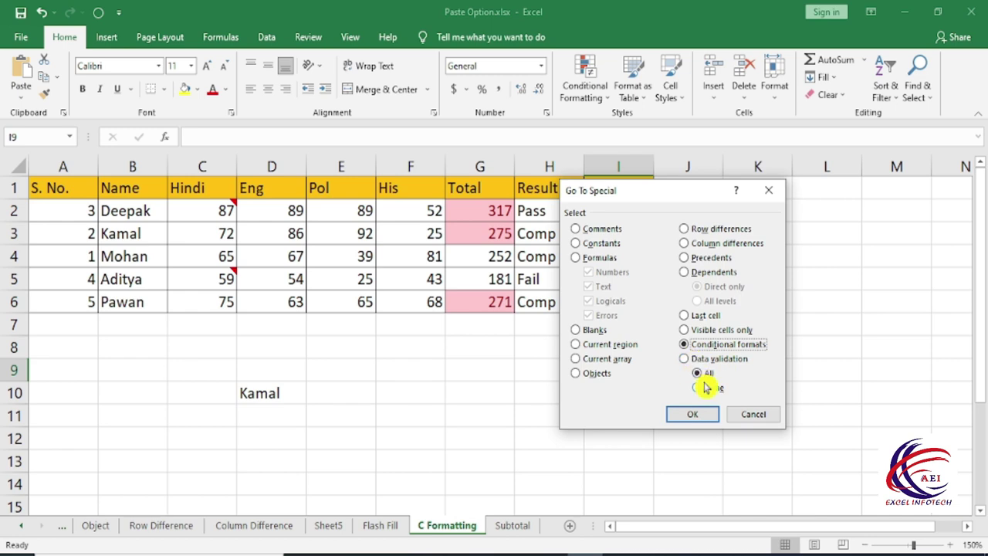
{"action": "left_click", "coordinate": [692, 413]}
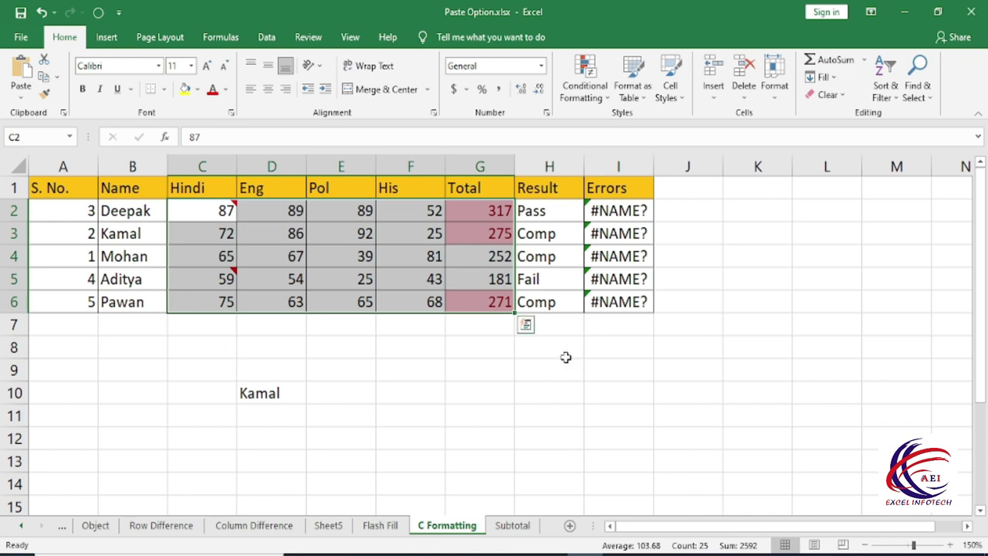
{"action": "left_click", "coordinate": [486, 365]}
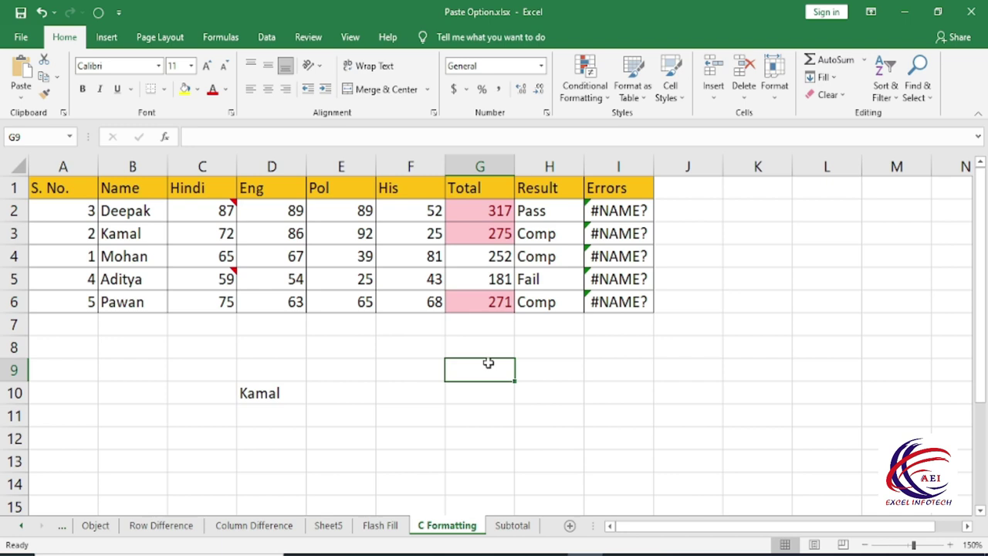
- Locate the data-validated cells with Go To Special's Data validation option
{"action": "key", "text": "ctrl+g"}
{"action": "left_click", "coordinate": [586, 394]}
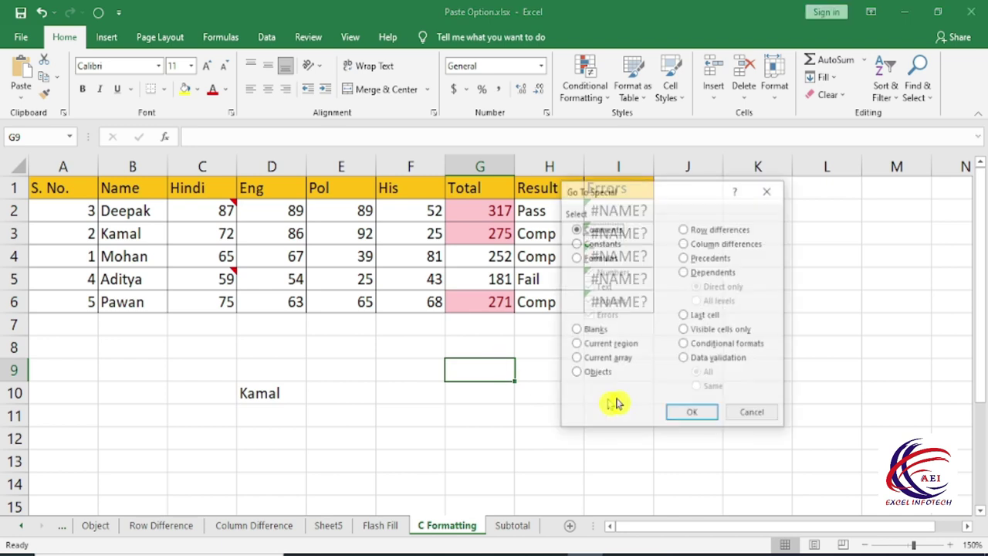
{"action": "left_click", "coordinate": [712, 366]}
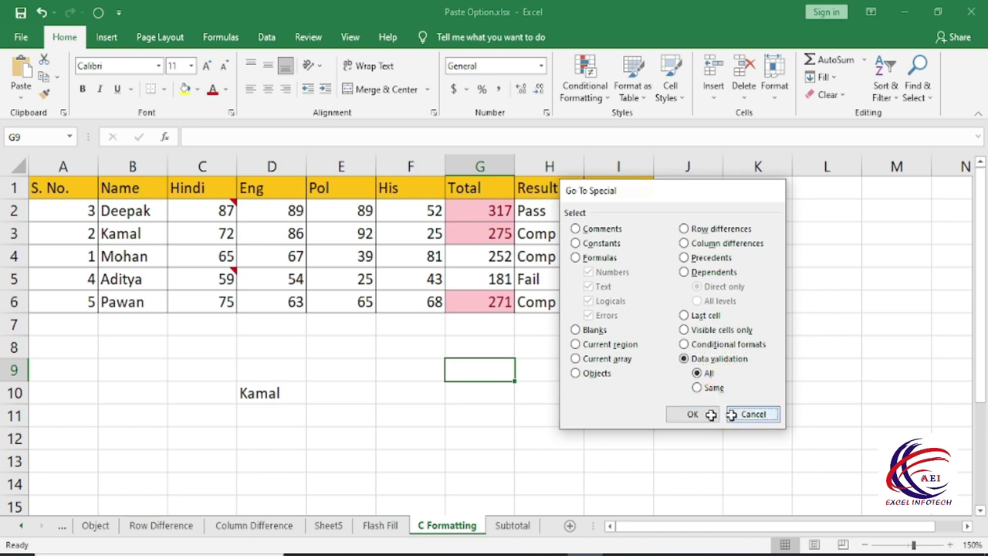
{"action": "left_click", "coordinate": [749, 413]}
- Set D10 to Mohan from its dropdown list of allowed names
{"action": "left_click", "coordinate": [260, 391]}
{"action": "left_click", "coordinate": [313, 396]}
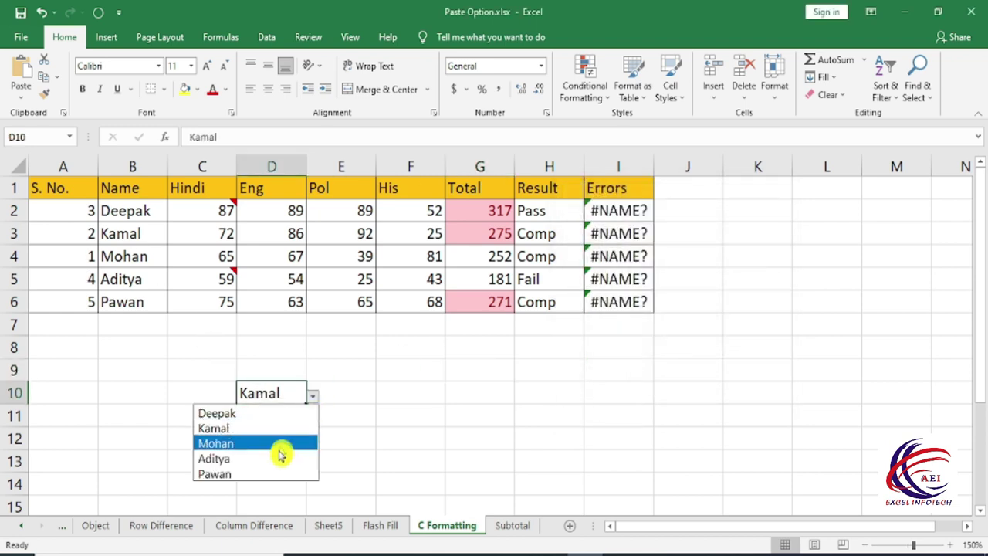
{"action": "left_click", "coordinate": [274, 445]}
{"action": "left_click", "coordinate": [486, 417]}
{"action": "left_click", "coordinate": [274, 396]}
{"action": "left_click", "coordinate": [313, 396]}
{"action": "left_click", "coordinate": [231, 397]}
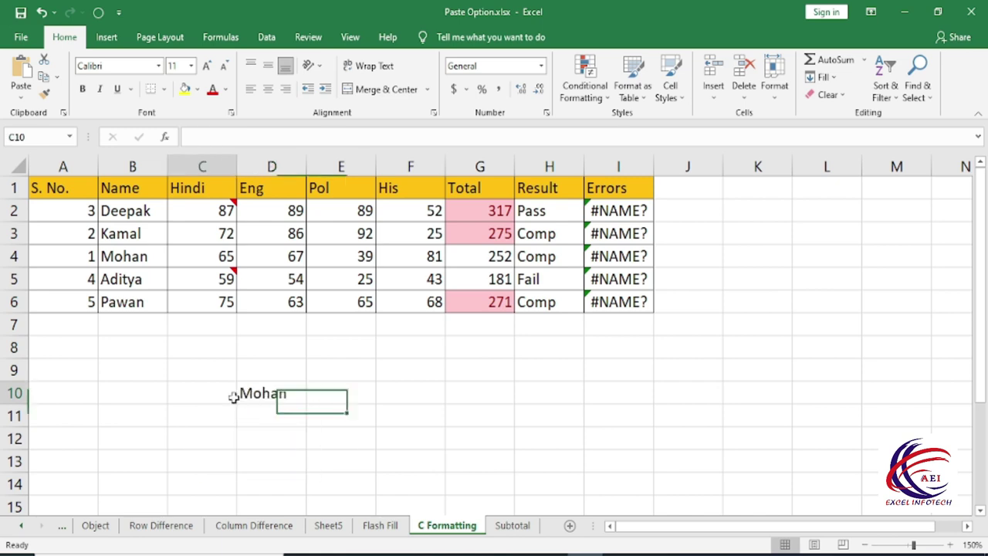
{"action": "left_click", "coordinate": [286, 396]}
{"action": "left_click", "coordinate": [313, 396]}
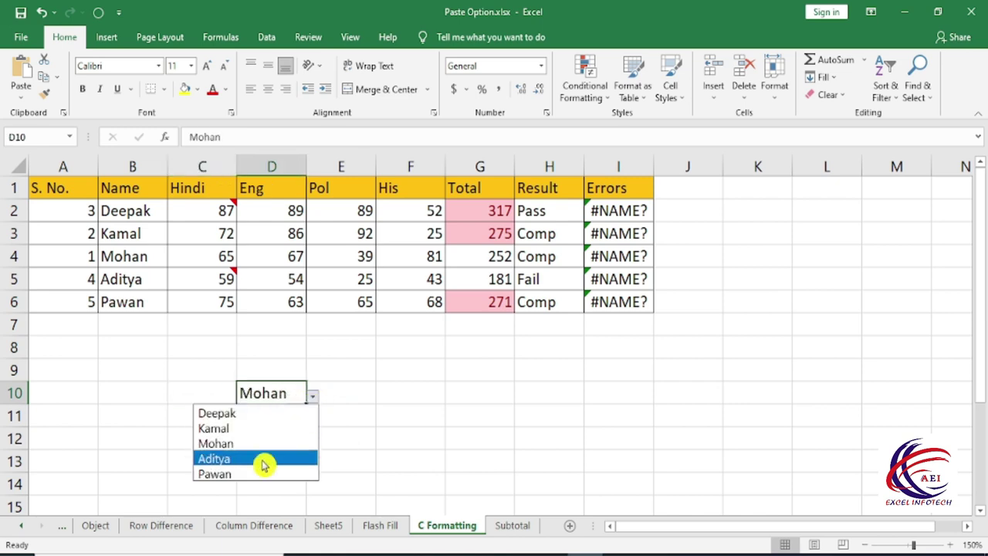
{"action": "left_click", "coordinate": [307, 444]}
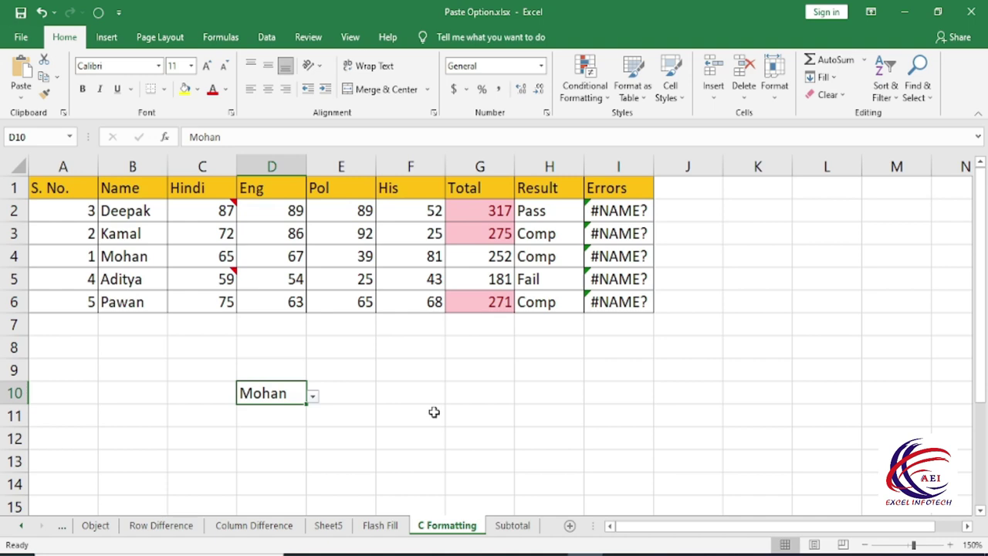
- From empty cell G10, run Go To Special's Data validation selection again
{"action": "left_click", "coordinate": [434, 412]}
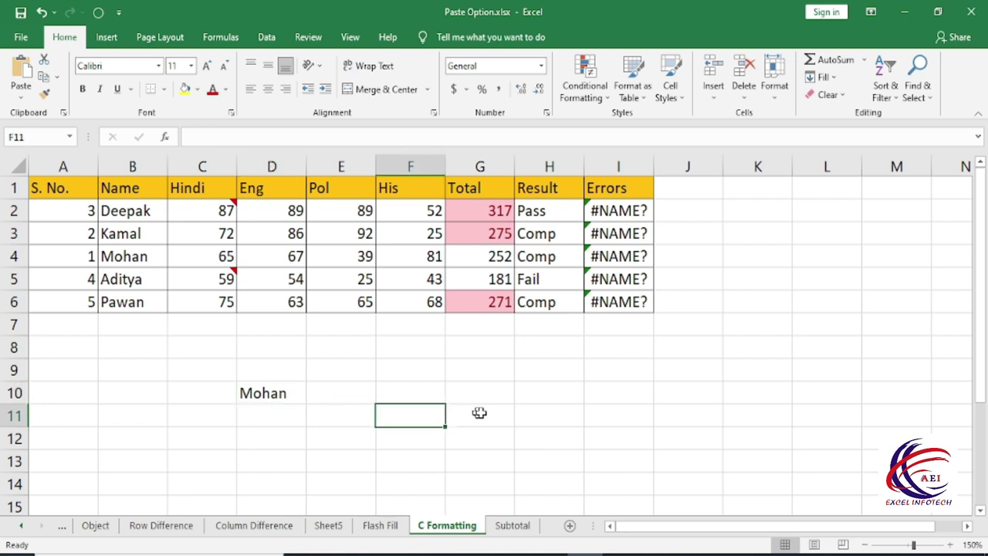
{"action": "left_click", "coordinate": [501, 396]}
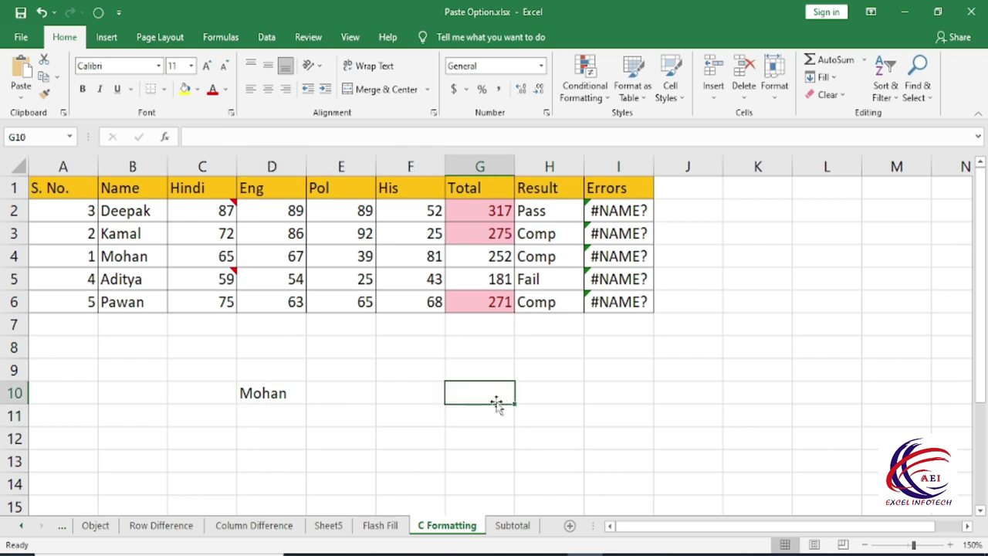
{"action": "key", "text": "ctrl+g"}
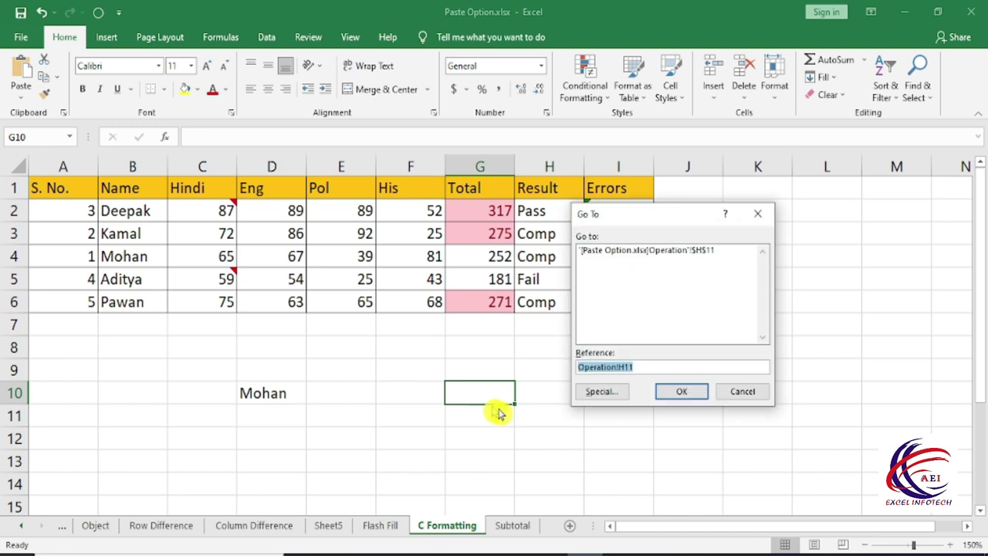
{"action": "left_click", "coordinate": [598, 393]}
{"action": "left_click", "coordinate": [718, 359]}
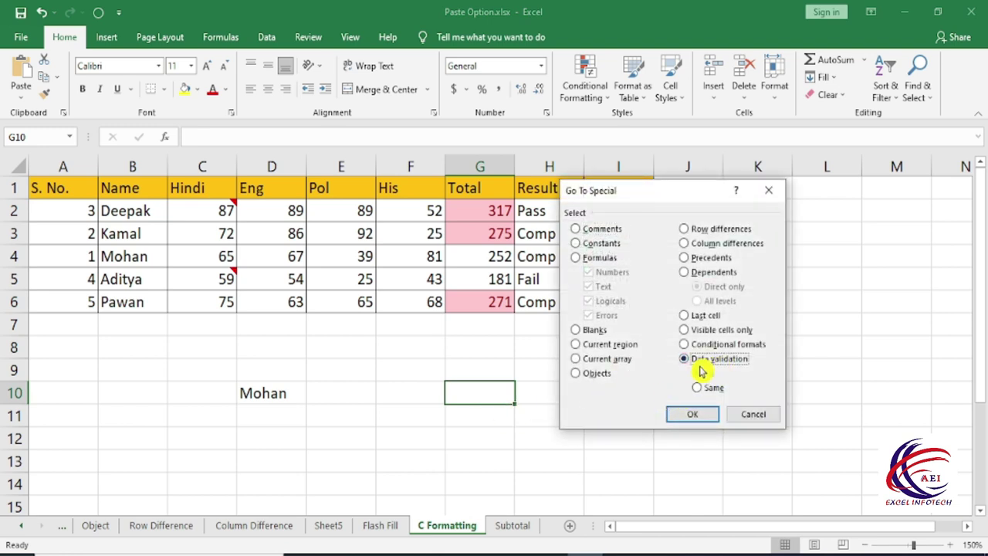
{"action": "left_click", "coordinate": [693, 414]}
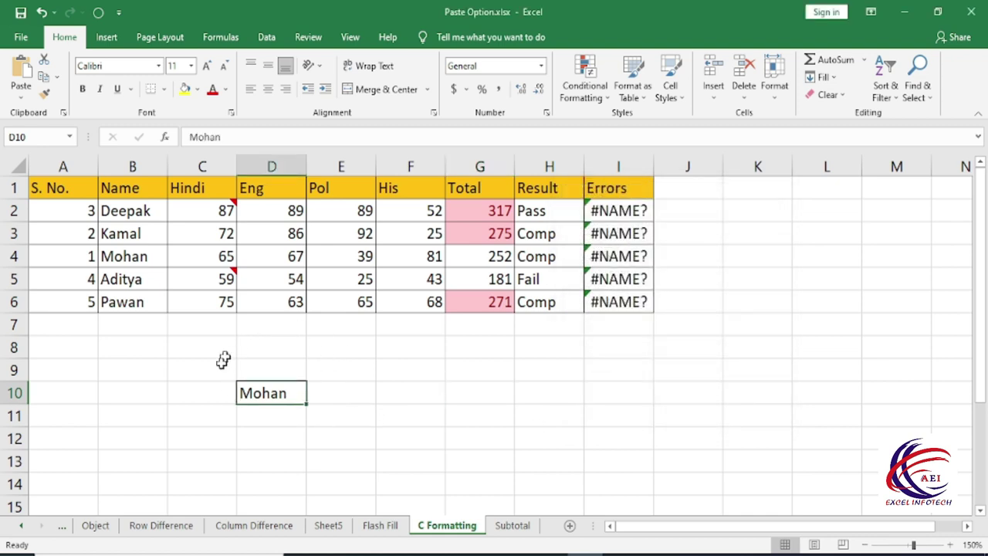
{"action": "left_click", "coordinate": [438, 362]}
{"action": "key", "text": "ctrl+g"}
{"action": "key", "text": "alt+s"}
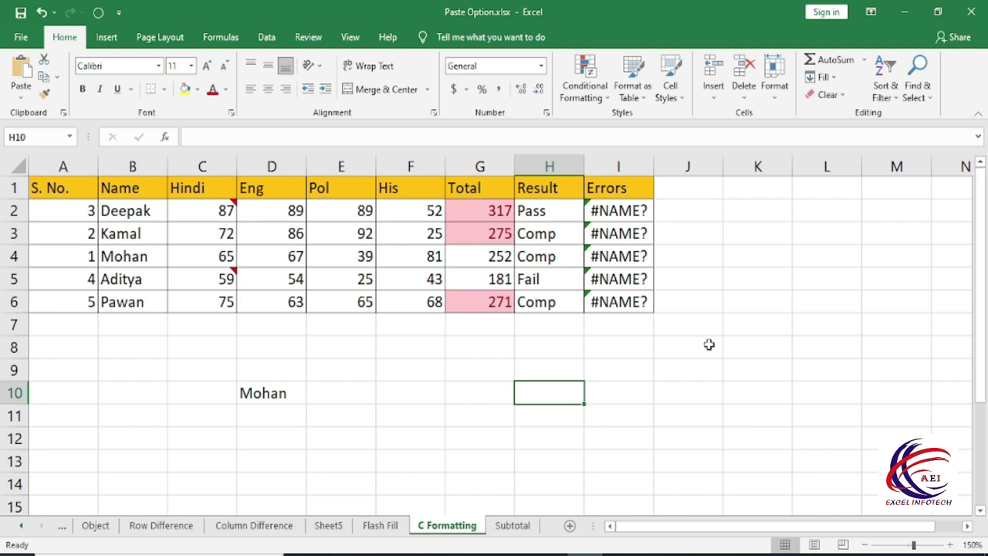
- Open the Selection Pane from Find & Select
{"action": "left_click", "coordinate": [824, 210]}
{"action": "left_click", "coordinate": [917, 87]}
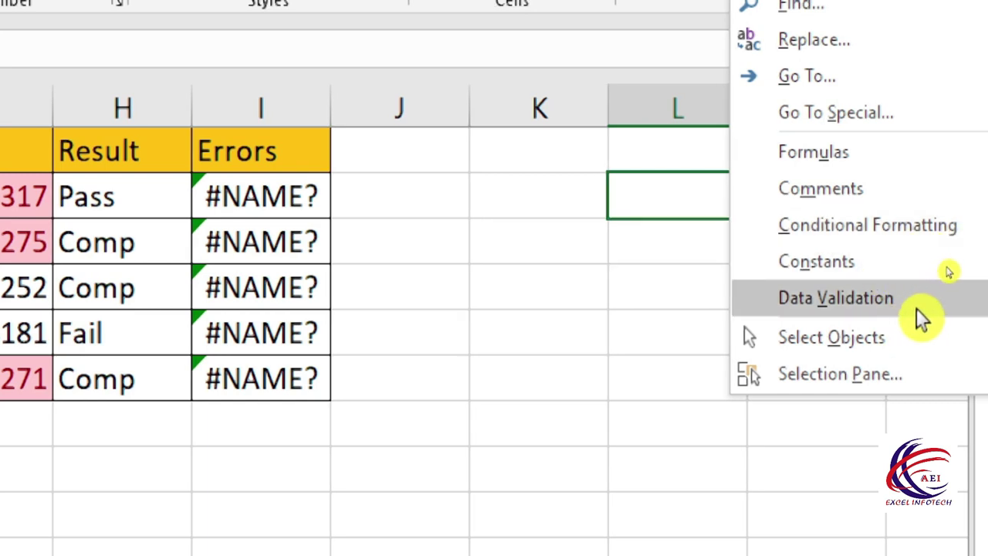
{"action": "left_click", "coordinate": [886, 382]}
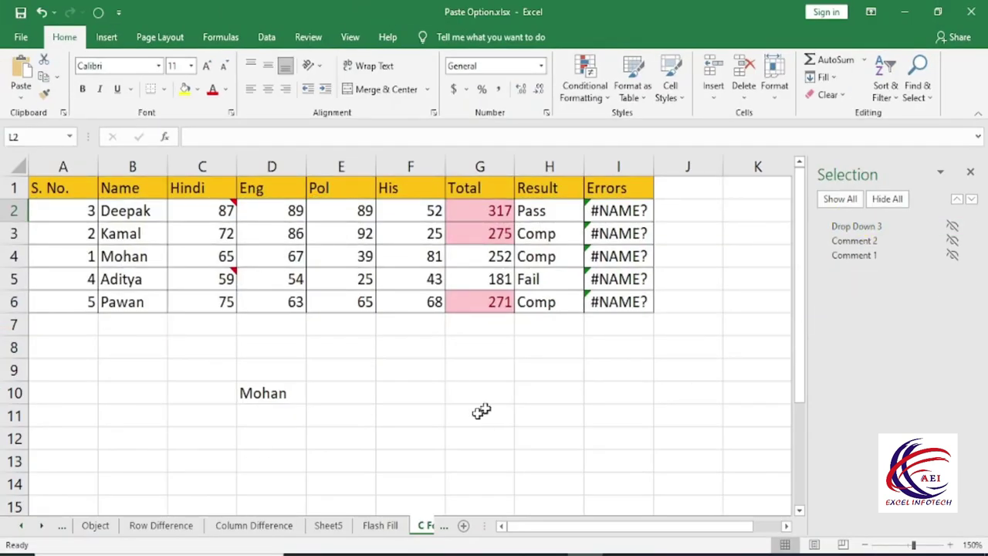
{"action": "left_click", "coordinate": [275, 388]}
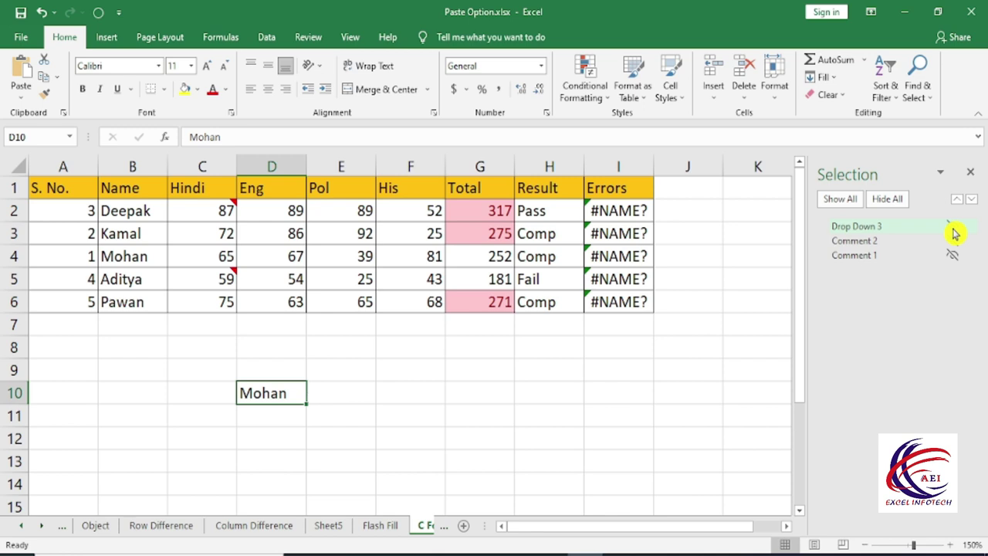
- On the Object sheet, hide and reshow the Subscribe picture and the AEI logo
{"action": "left_click", "coordinate": [174, 527]}
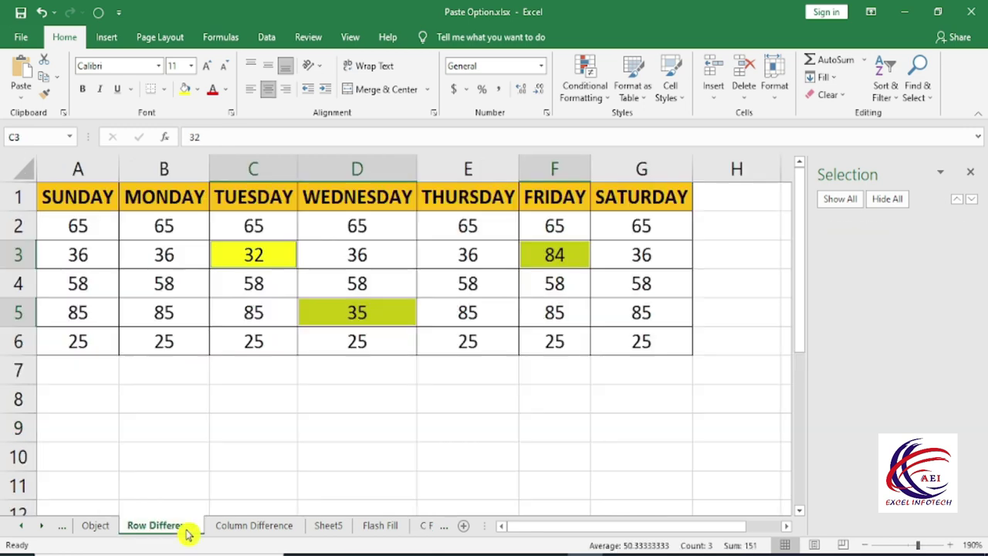
{"action": "left_click", "coordinate": [101, 528]}
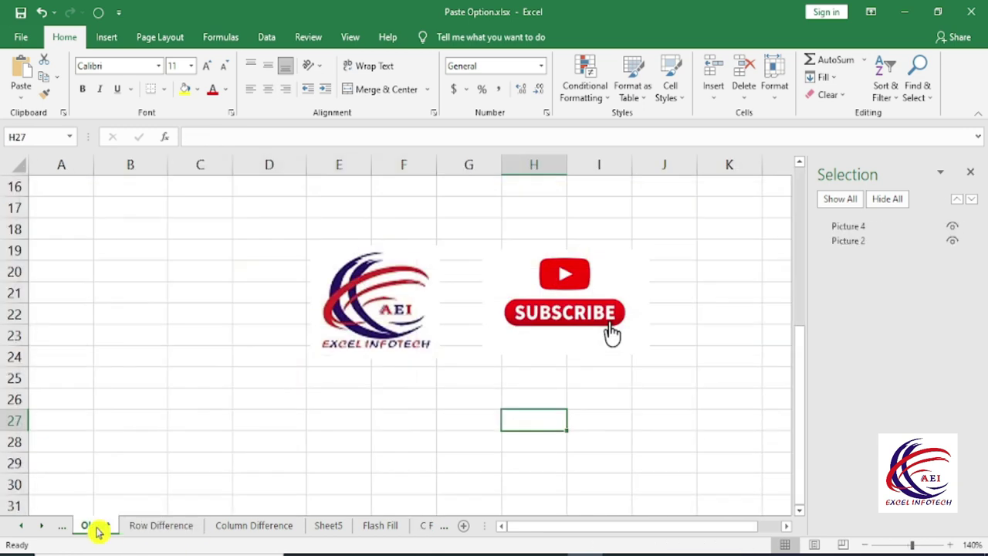
{"action": "left_click", "coordinate": [953, 227]}
{"action": "left_click", "coordinate": [953, 227]}
{"action": "left_click", "coordinate": [953, 241]}
{"action": "left_click", "coordinate": [952, 242]}
{"action": "left_click", "coordinate": [953, 242]}
{"action": "left_click", "coordinate": [953, 242]}
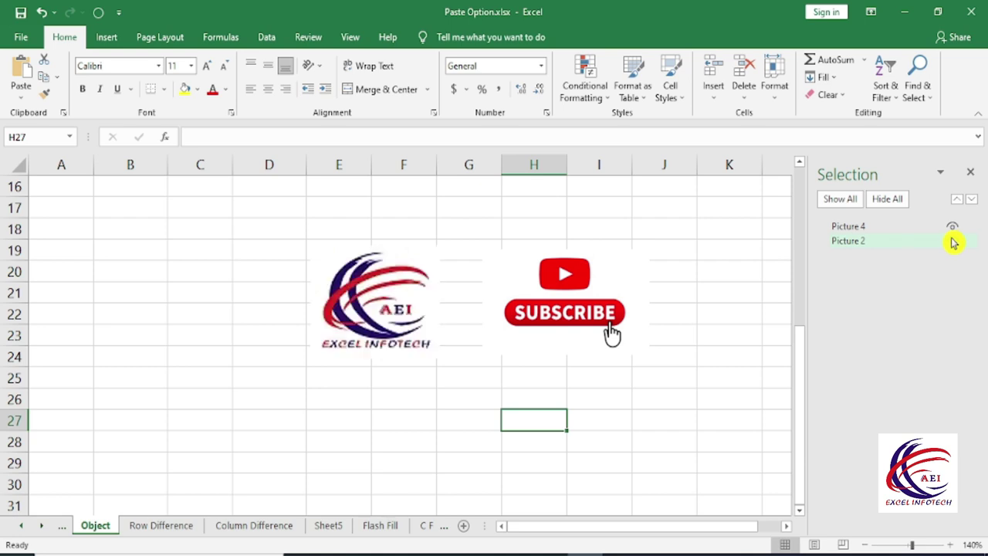